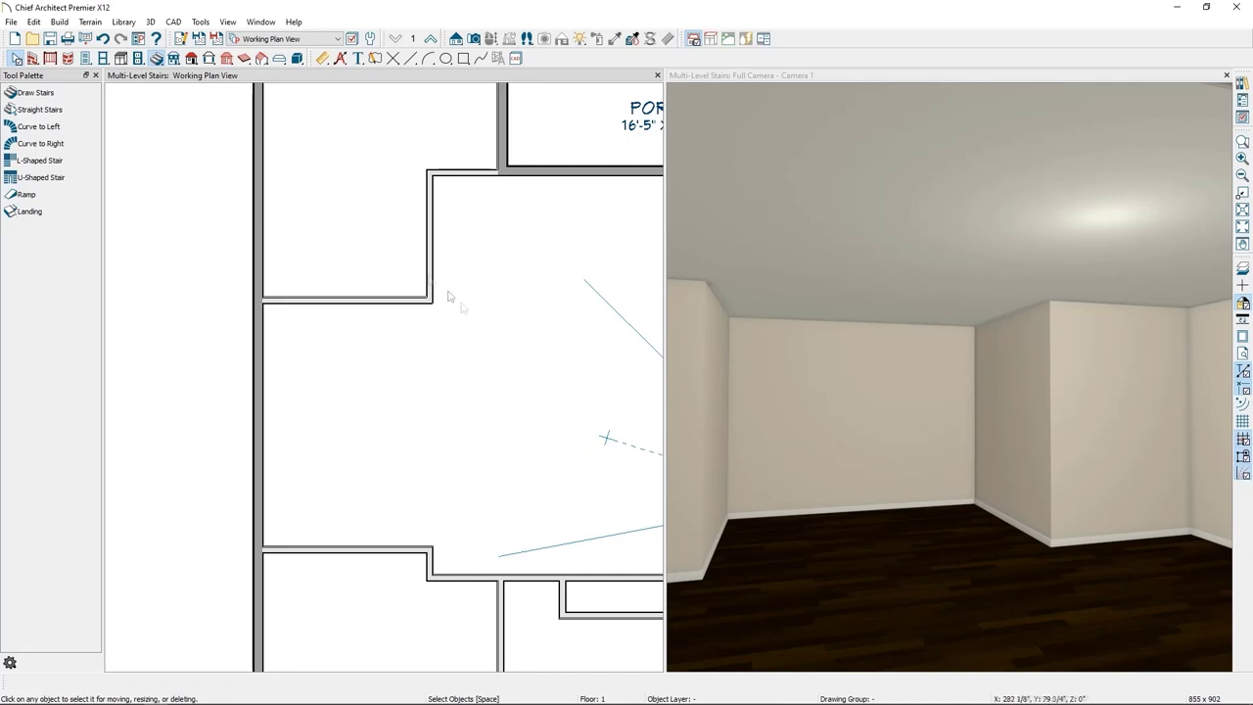
Step: Draw a straight flight of stairs about 6'-4" long in the open room, climbing toward the alcove's exterior wall
{"action": "left_click", "coordinate": [32, 92]}
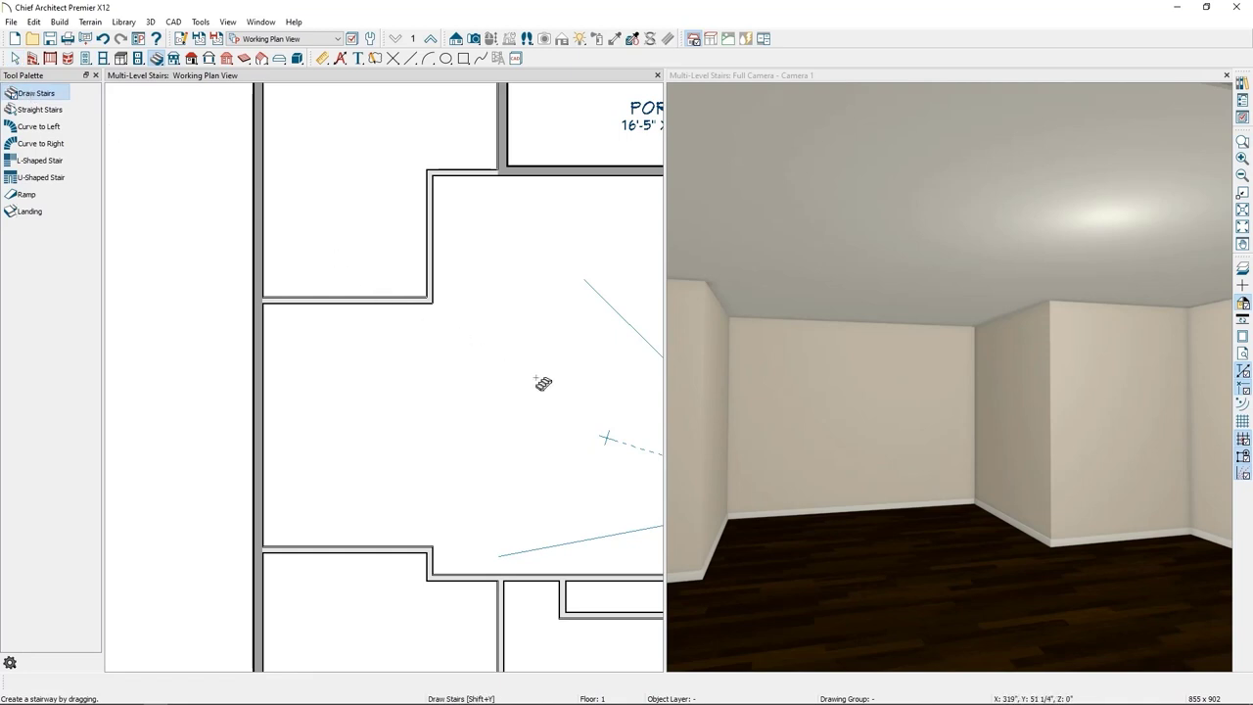
{"action": "left_click_drag", "start_coordinate": [573, 359], "coordinate": [461, 368]}
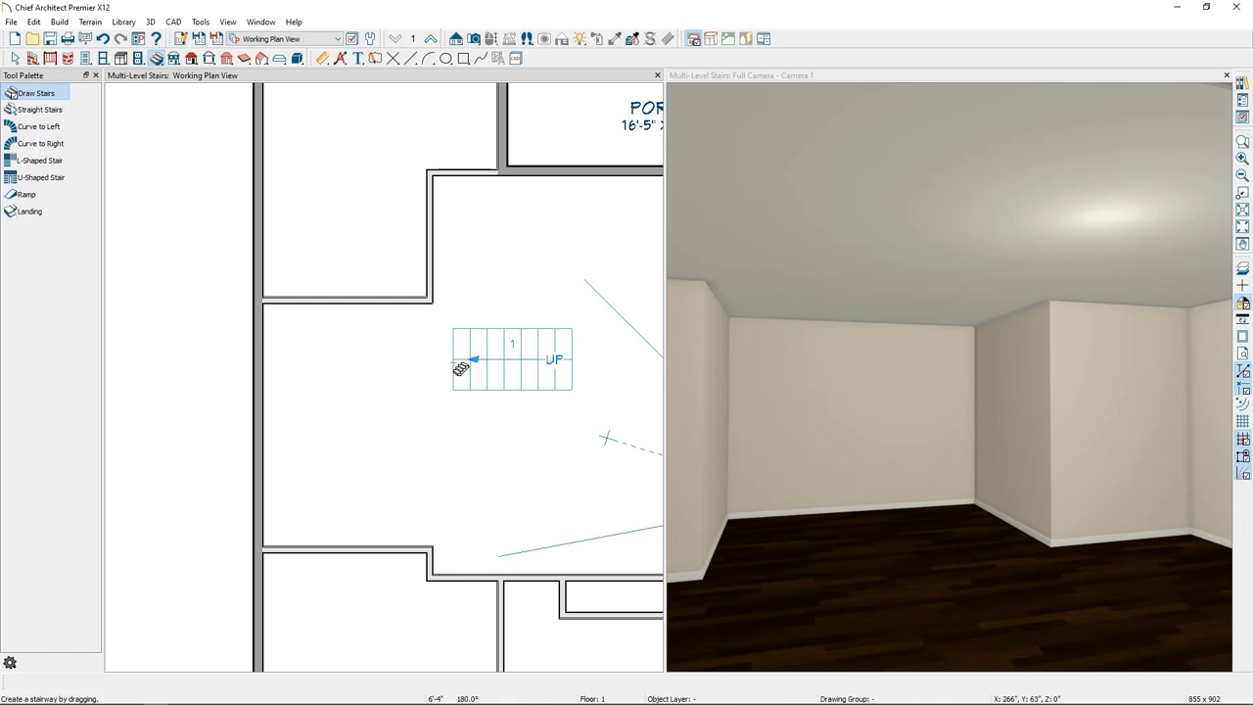
{"action": "left_click_drag", "start_coordinate": [460, 369], "coordinate": [461, 368]}
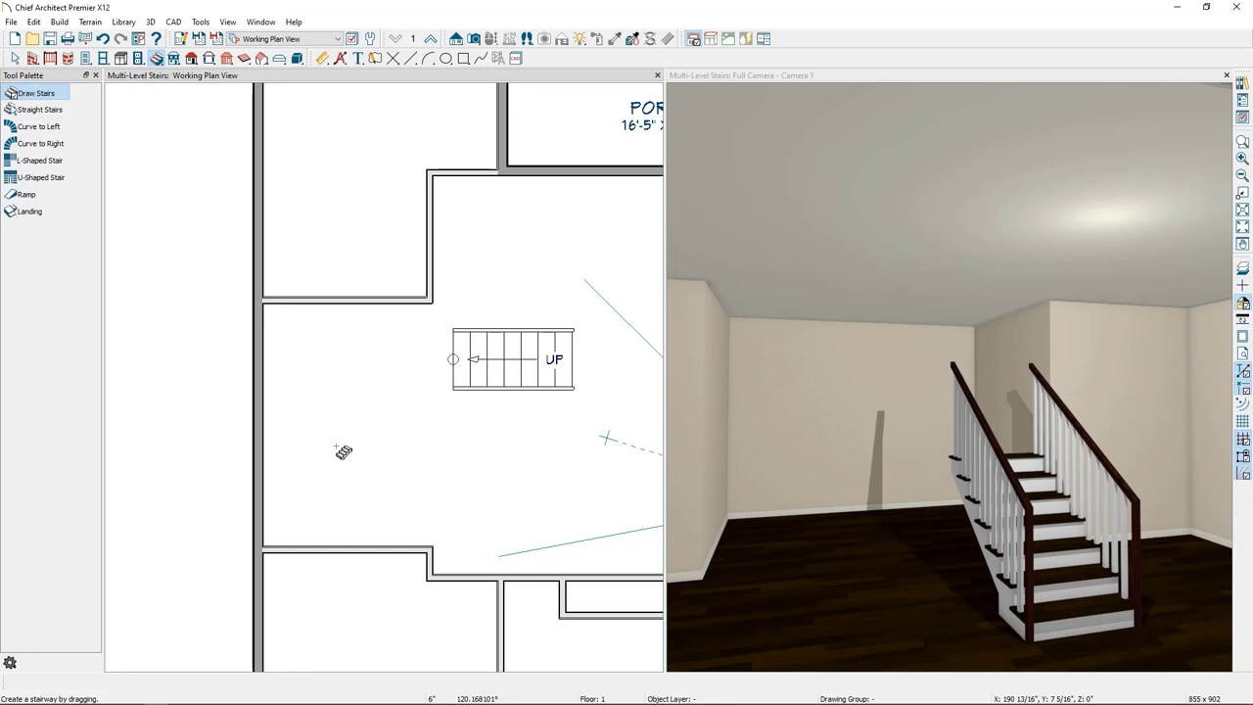
{"action": "left_click_drag", "start_coordinate": [338, 447], "coordinate": [490, 449]}
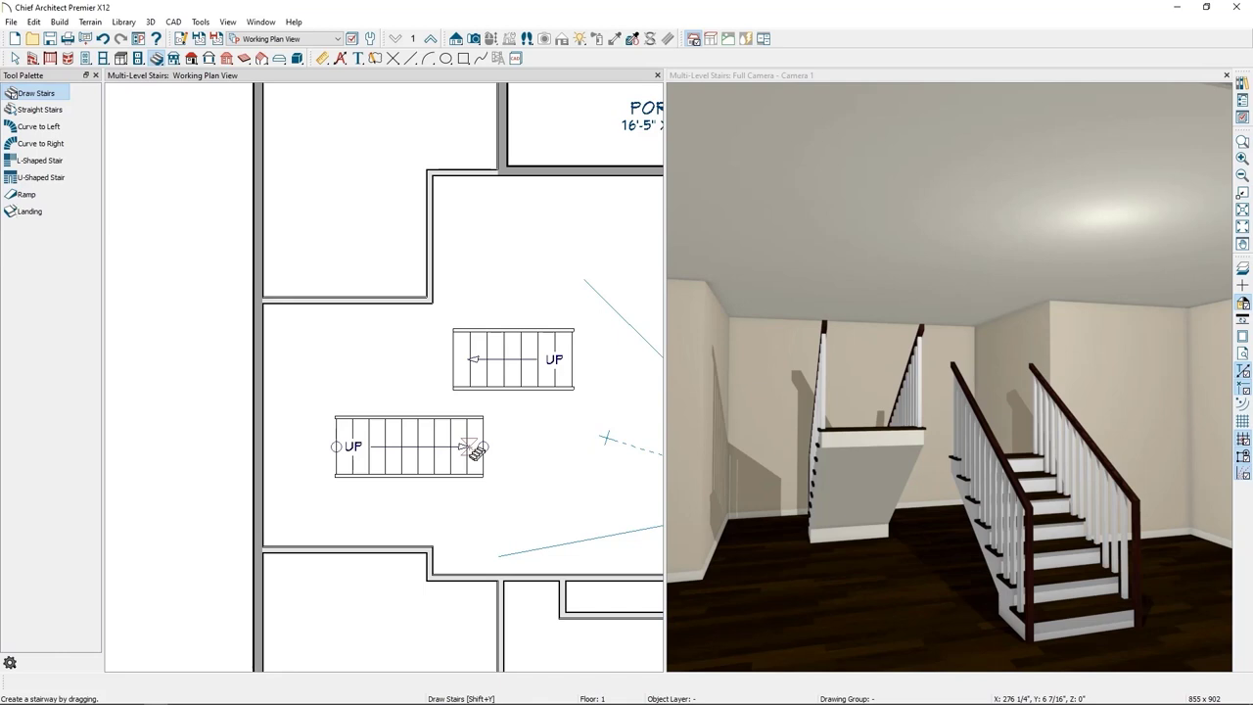
{"action": "left_click", "coordinate": [424, 459]}
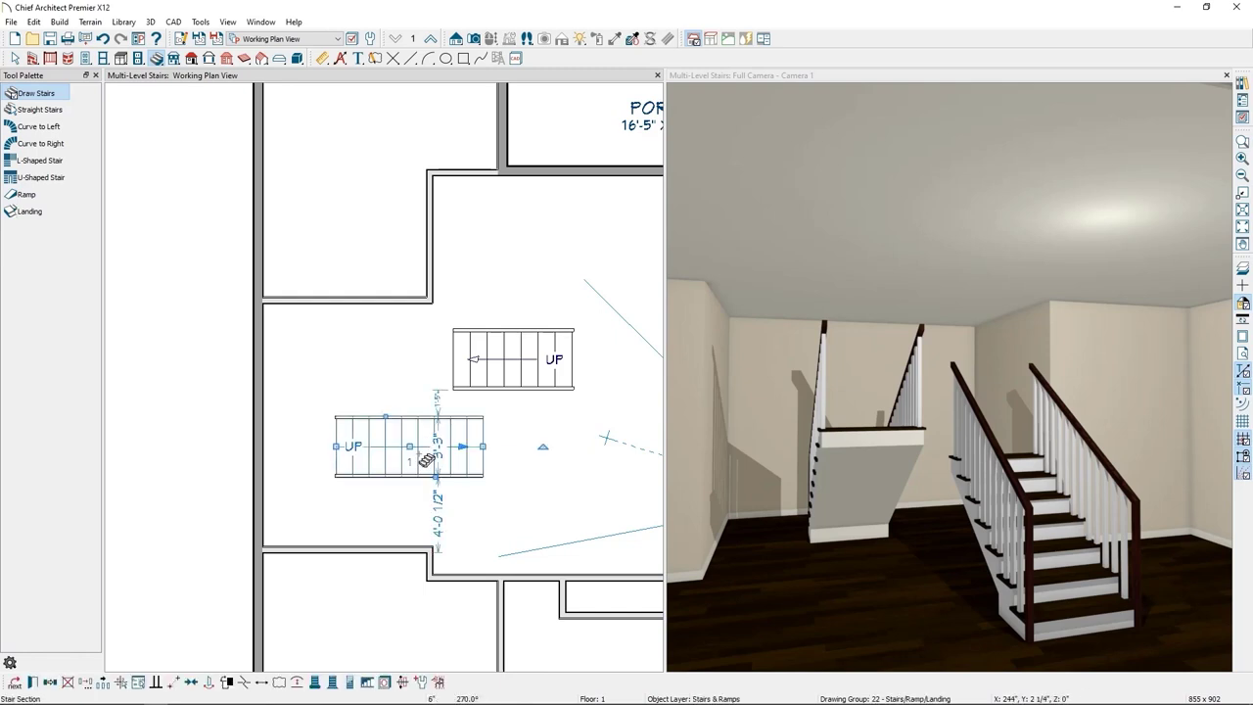
{"action": "key", "text": "Delete"}
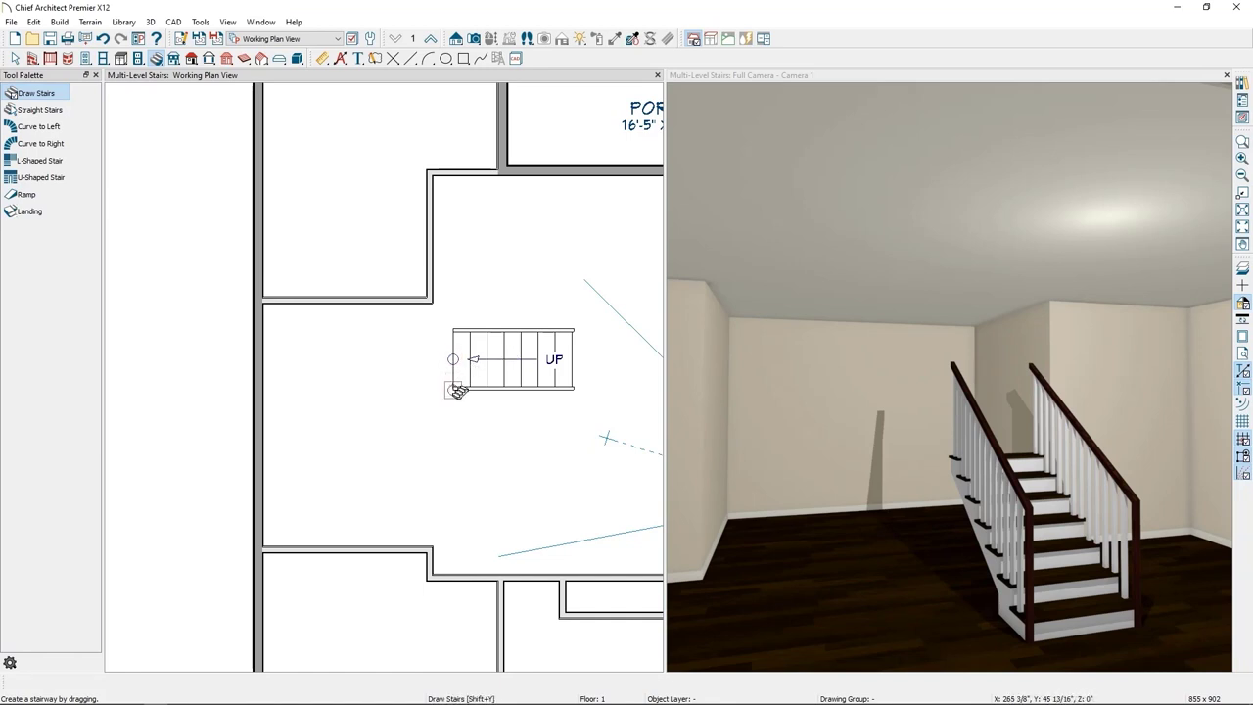
{"action": "left_click_drag", "start_coordinate": [454, 389], "coordinate": [469, 498]}
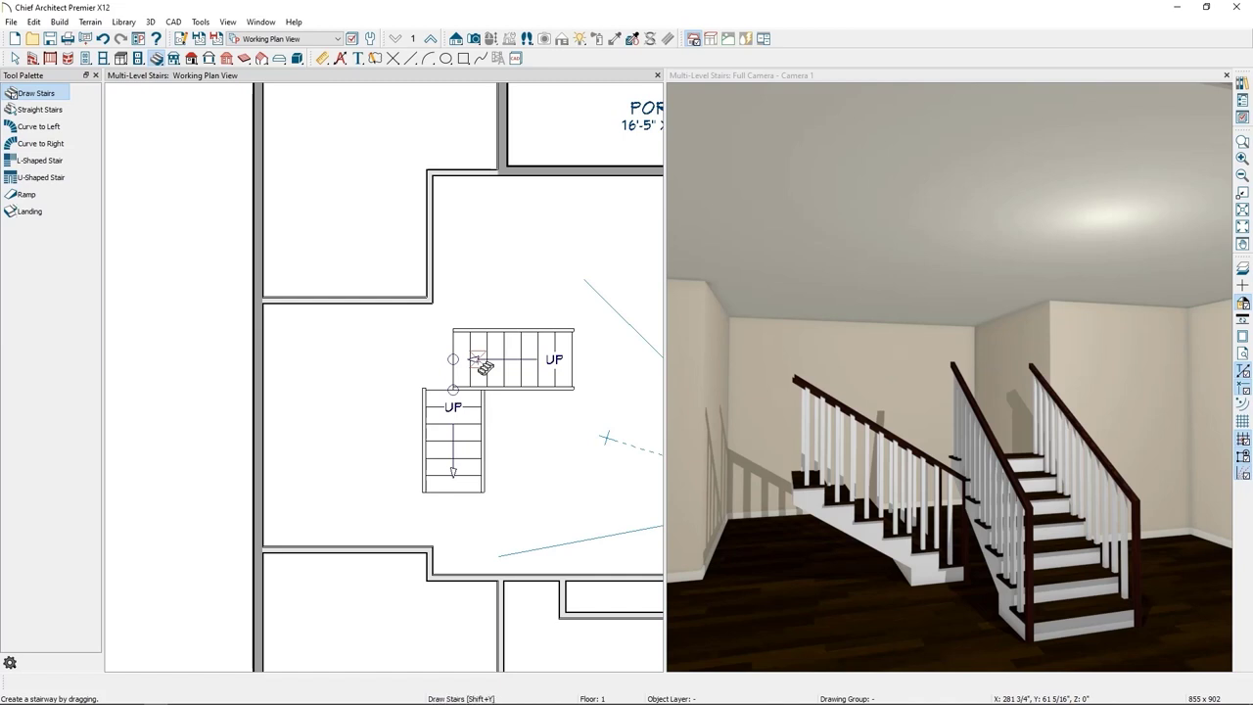
{"action": "left_click", "coordinate": [459, 435]}
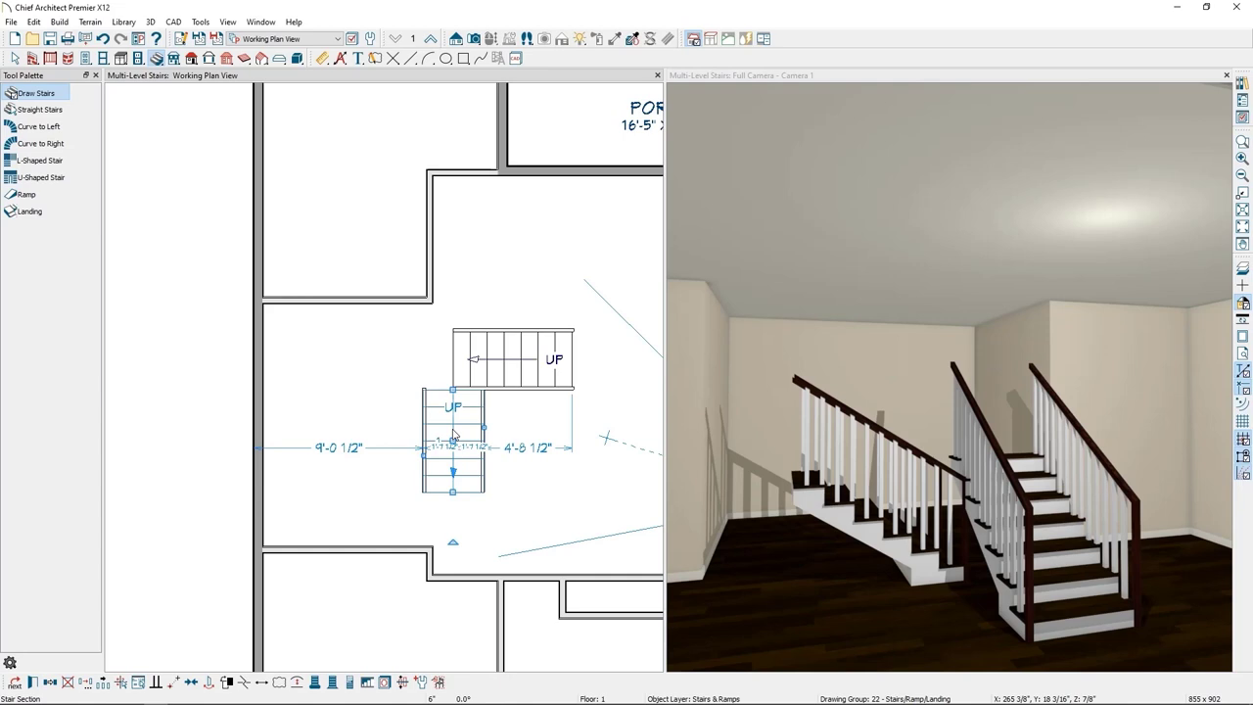
{"action": "key", "text": "Delete"}
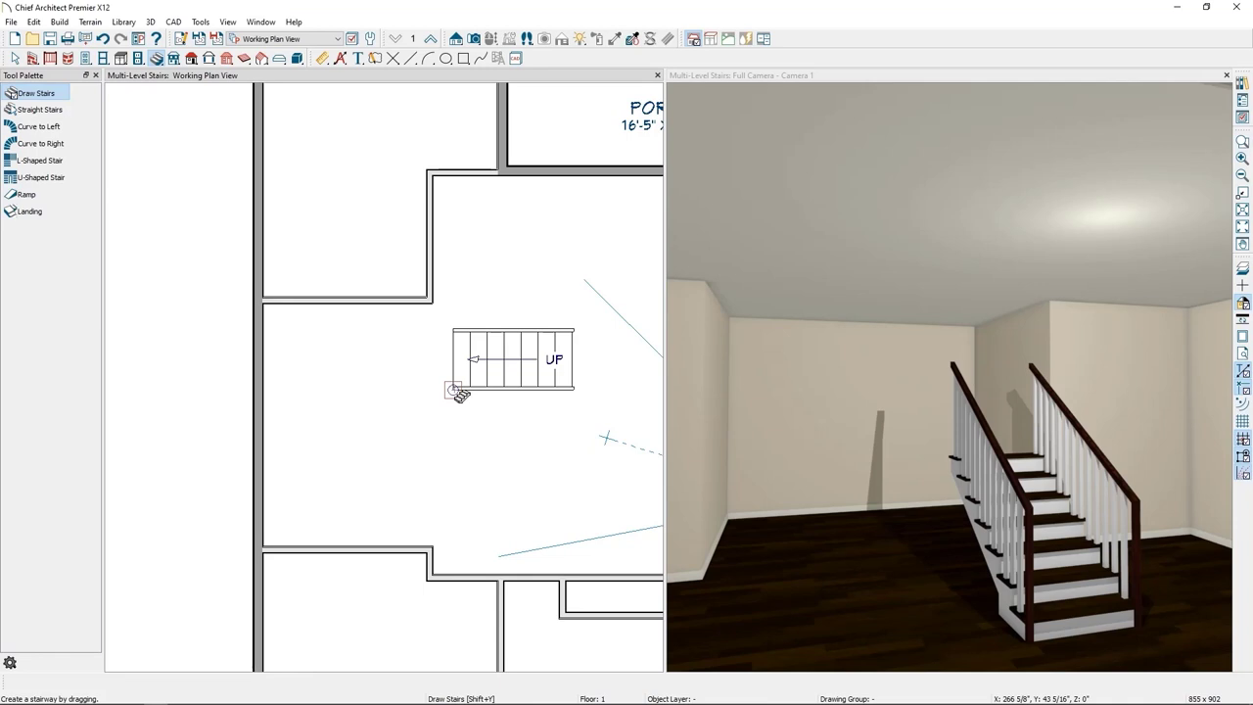
Step: Draw a second flight about 6'-8" long at right angles to the first, starting just beyond its upper end
{"action": "left_click_drag", "start_coordinate": [452, 390], "coordinate": [408, 389]}
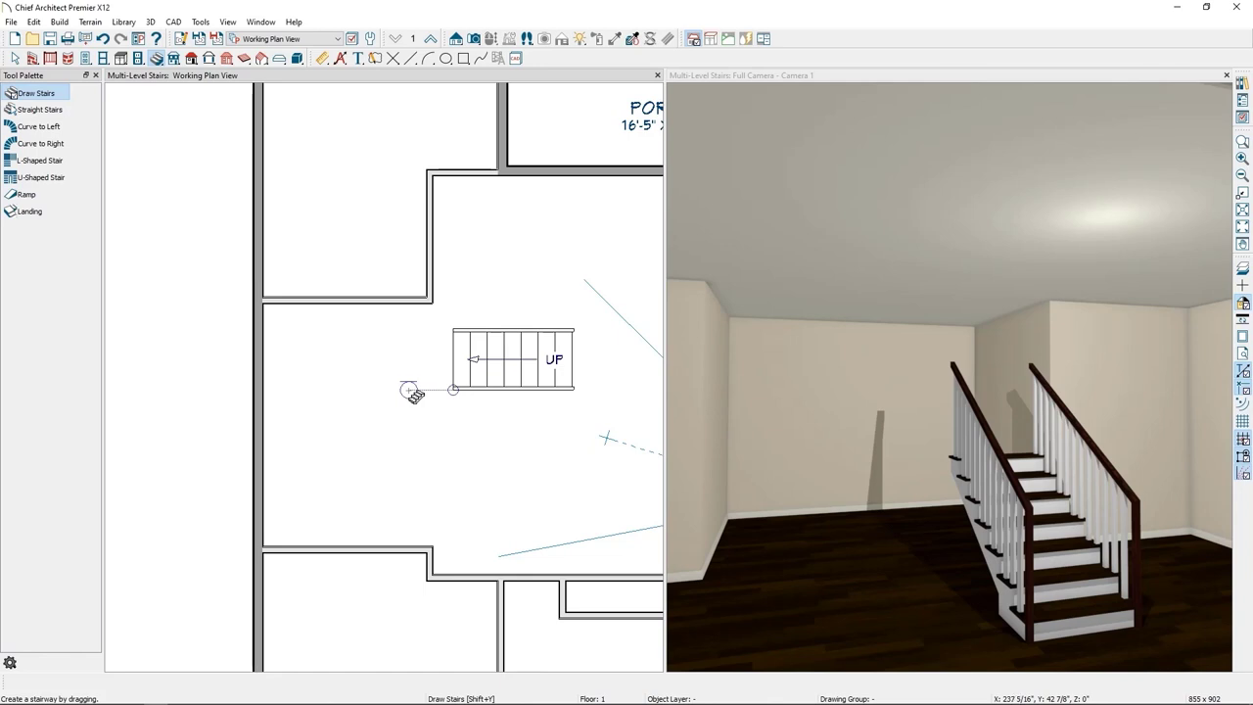
{"action": "left_click_drag", "start_coordinate": [409, 389], "coordinate": [406, 389]}
{"action": "left_click_drag", "start_coordinate": [407, 390], "coordinate": [406, 512]}
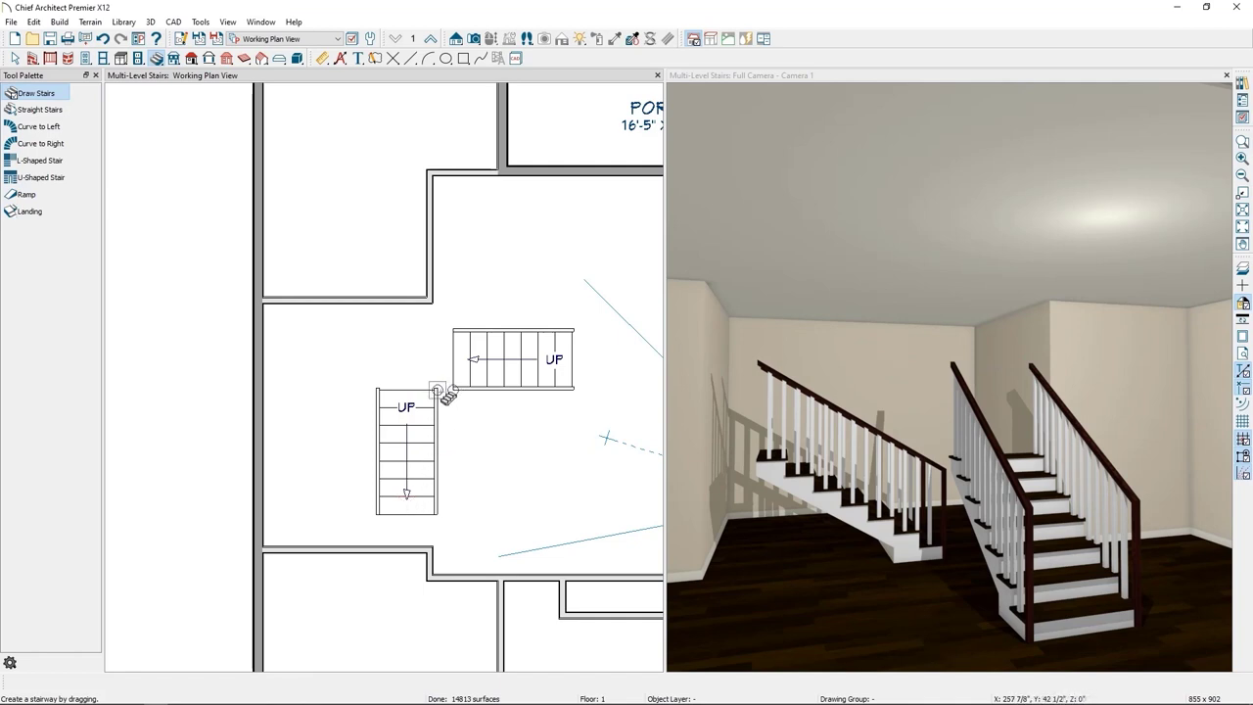
Step: Move the second flight point to point so its corner meets the first flight's corner, and join both flights with a landing
{"action": "left_click", "coordinate": [408, 434]}
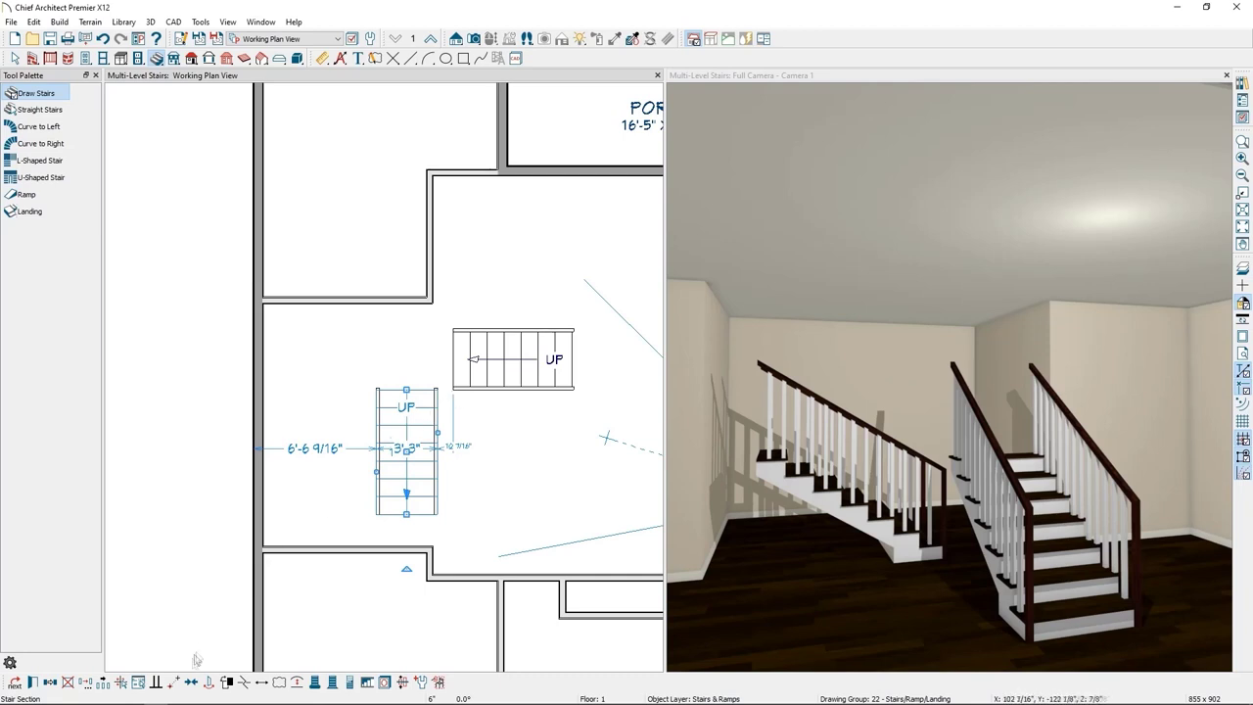
{"action": "left_click", "coordinate": [176, 684]}
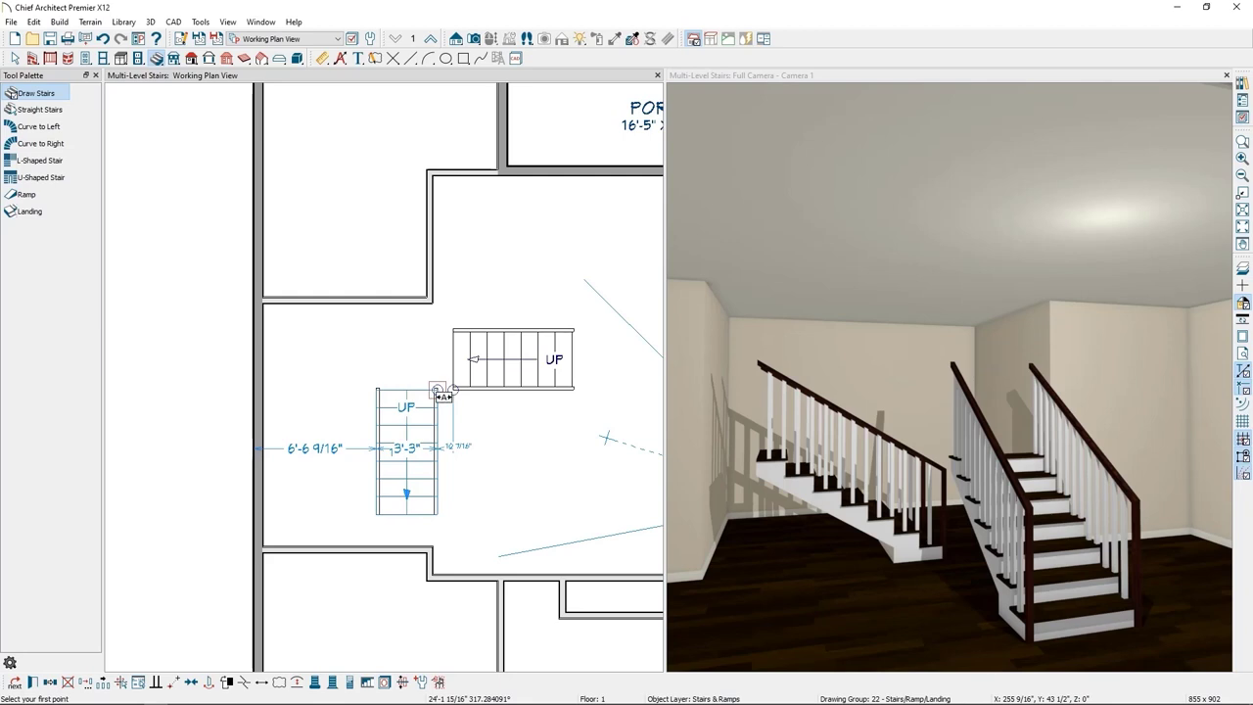
{"action": "left_click", "coordinate": [438, 390]}
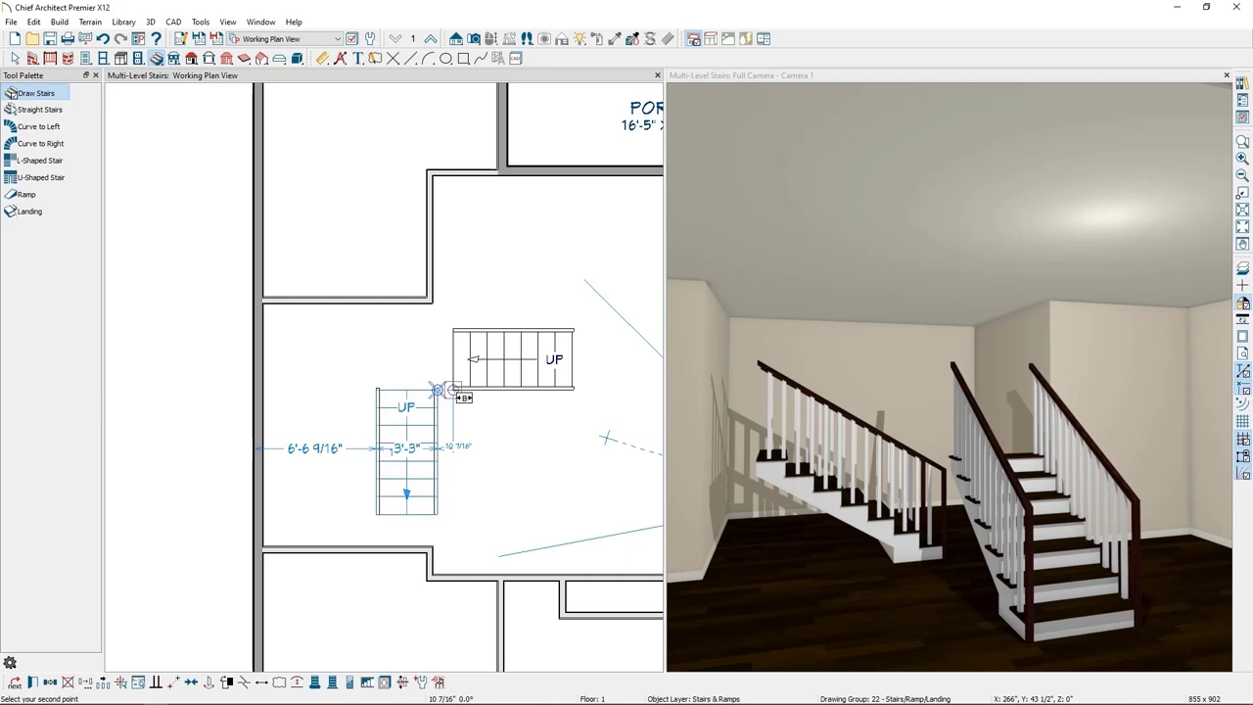
{"action": "left_click", "coordinate": [471, 405]}
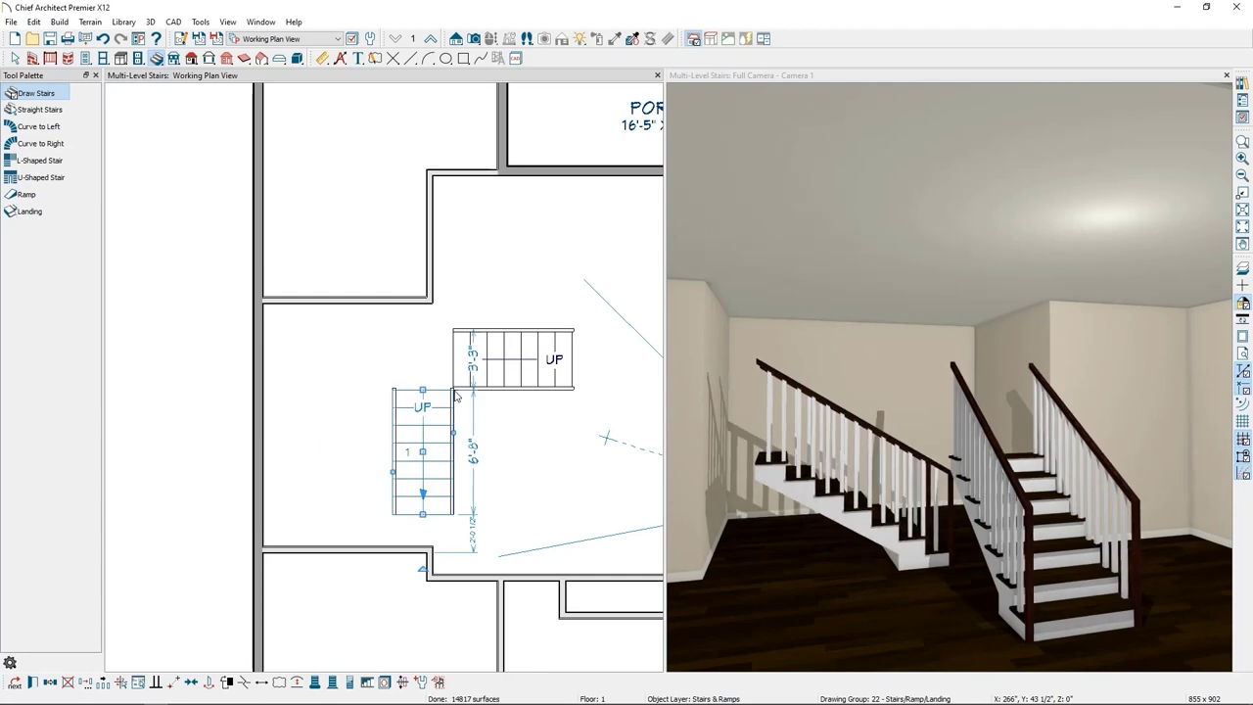
{"action": "key", "text": "Escape"}
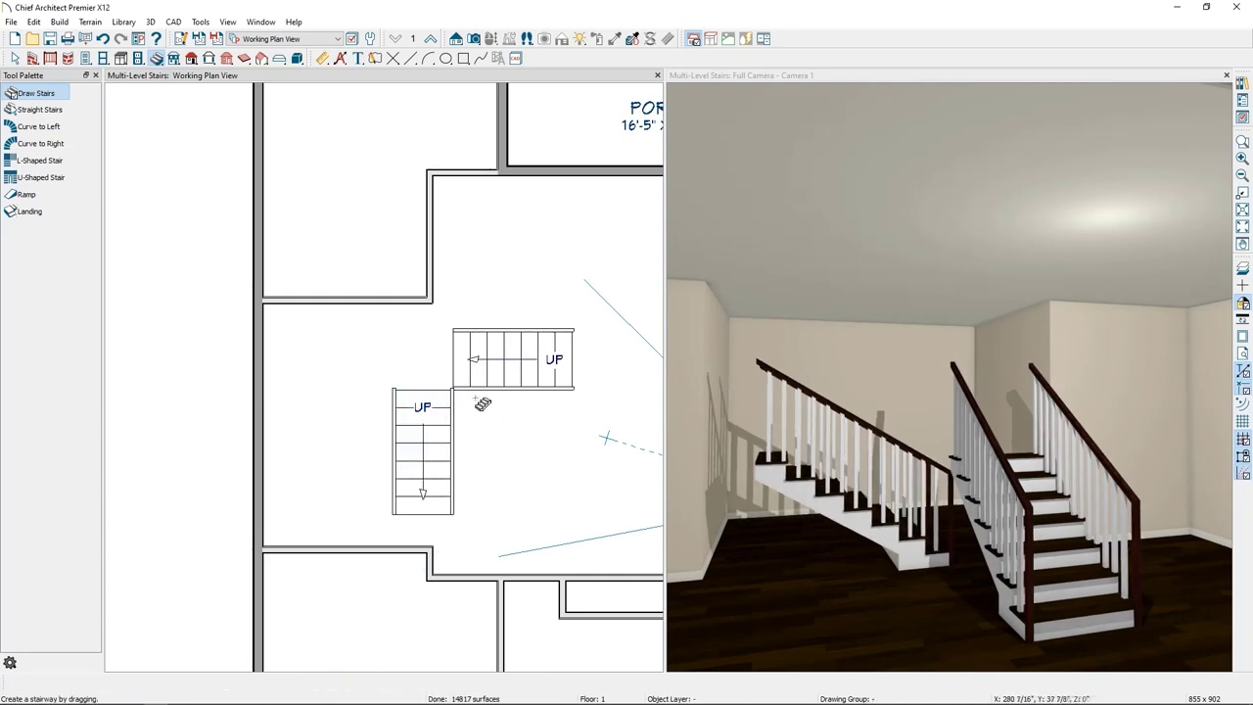
{"action": "left_click", "coordinate": [432, 366]}
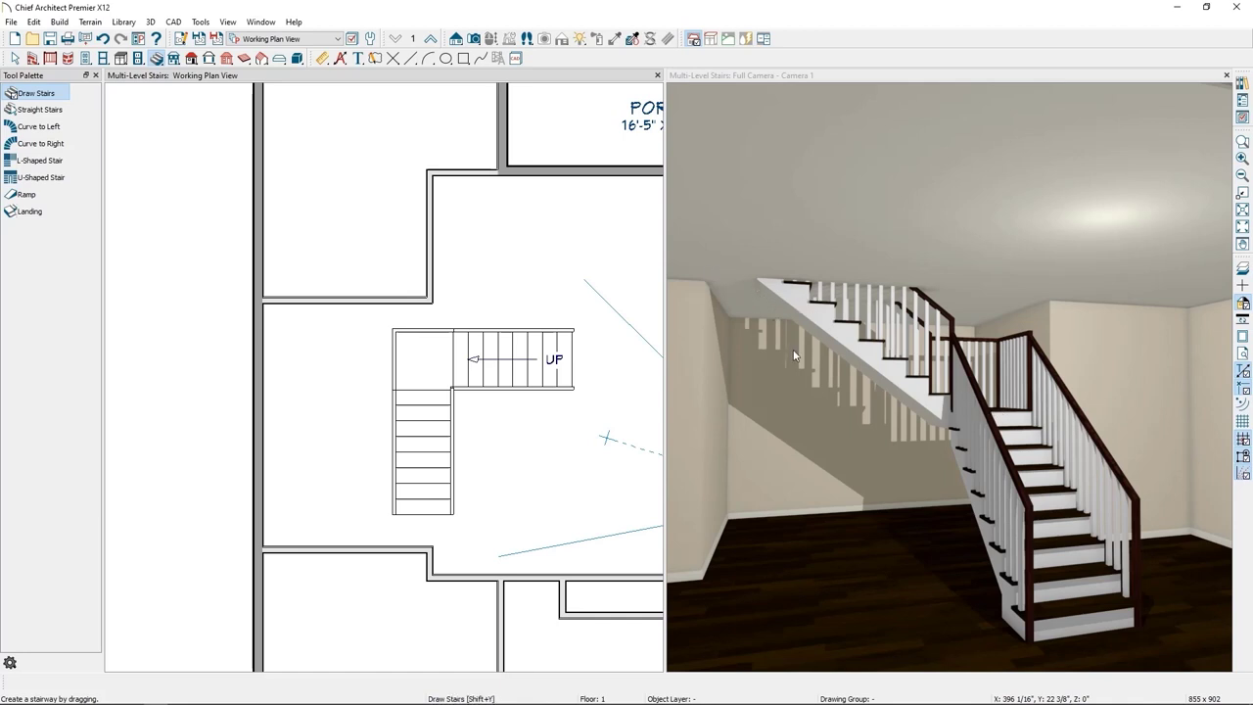
Step: Apply Make Best Fit to the staircase with the second section's bottom locked, and move the whole staircase into the alcove's upper corner
{"action": "left_click", "coordinate": [423, 438]}
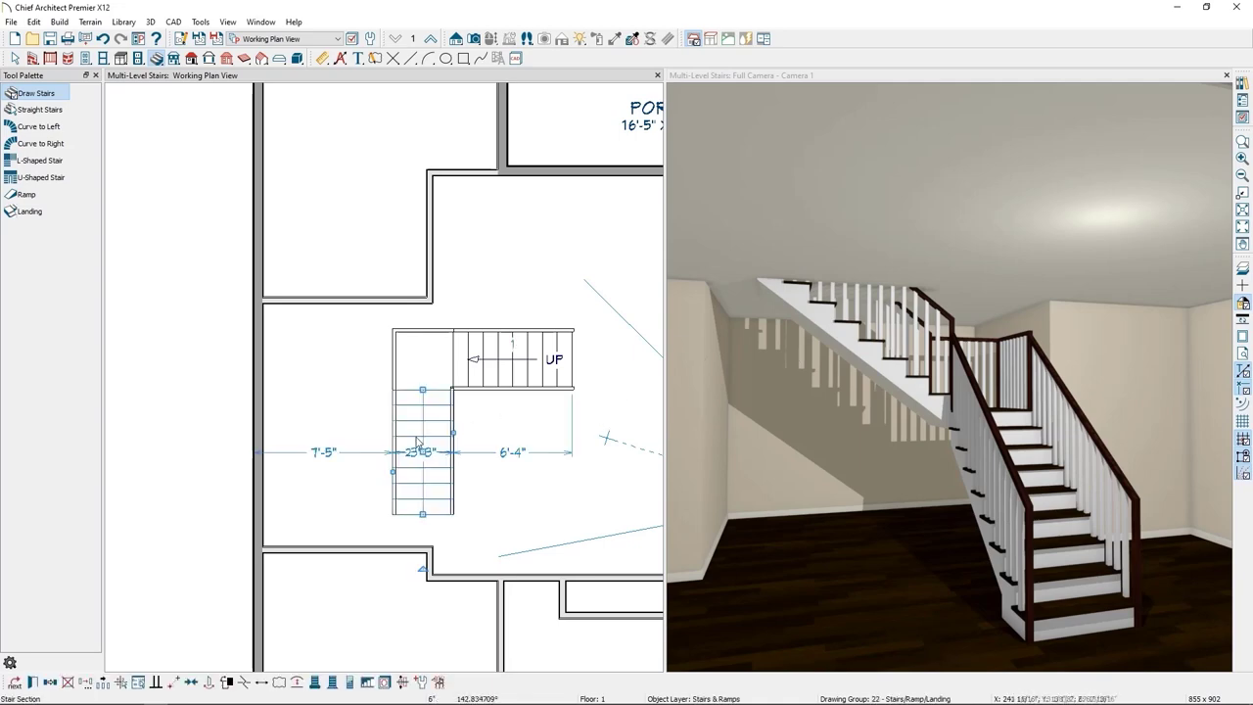
{"action": "left_click", "coordinate": [33, 682]}
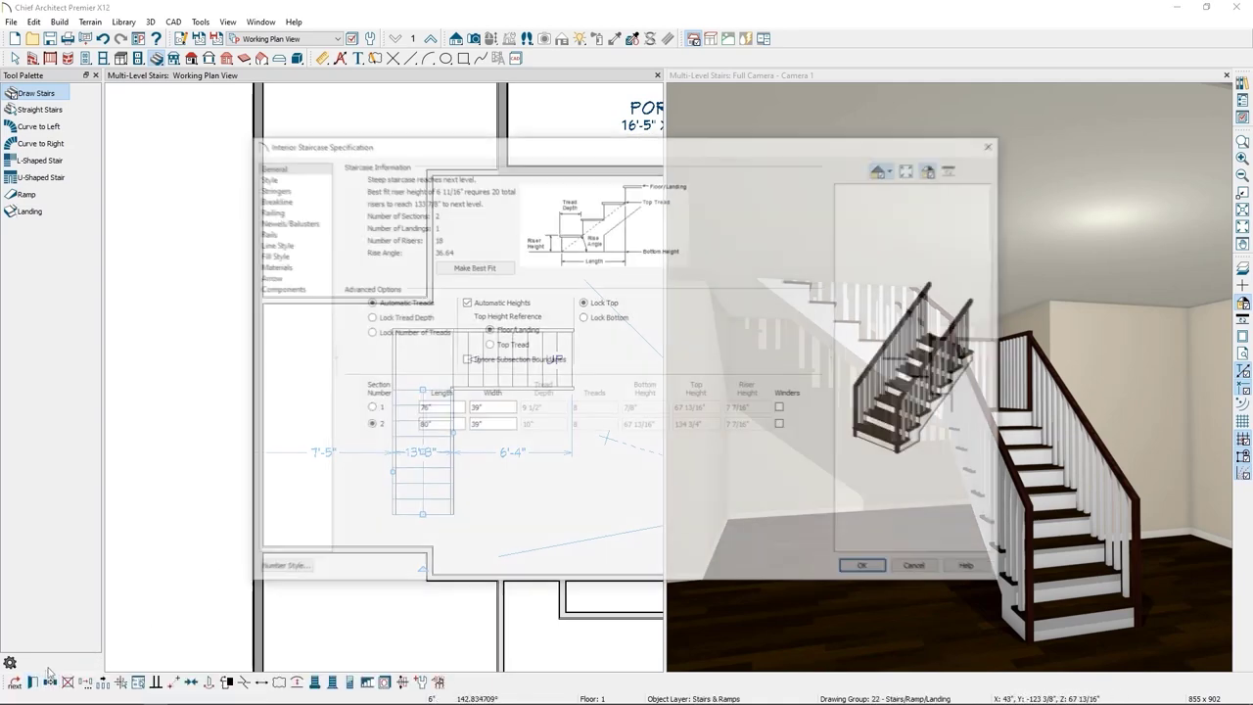
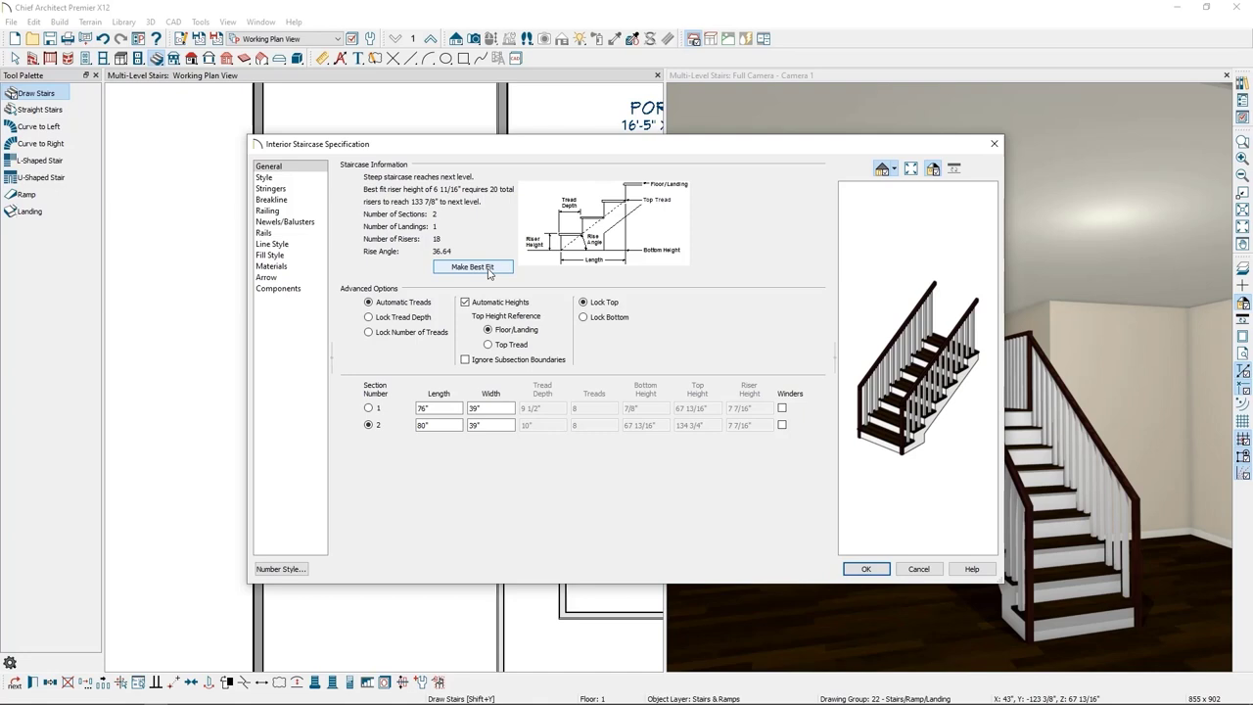
{"action": "left_click", "coordinate": [488, 271]}
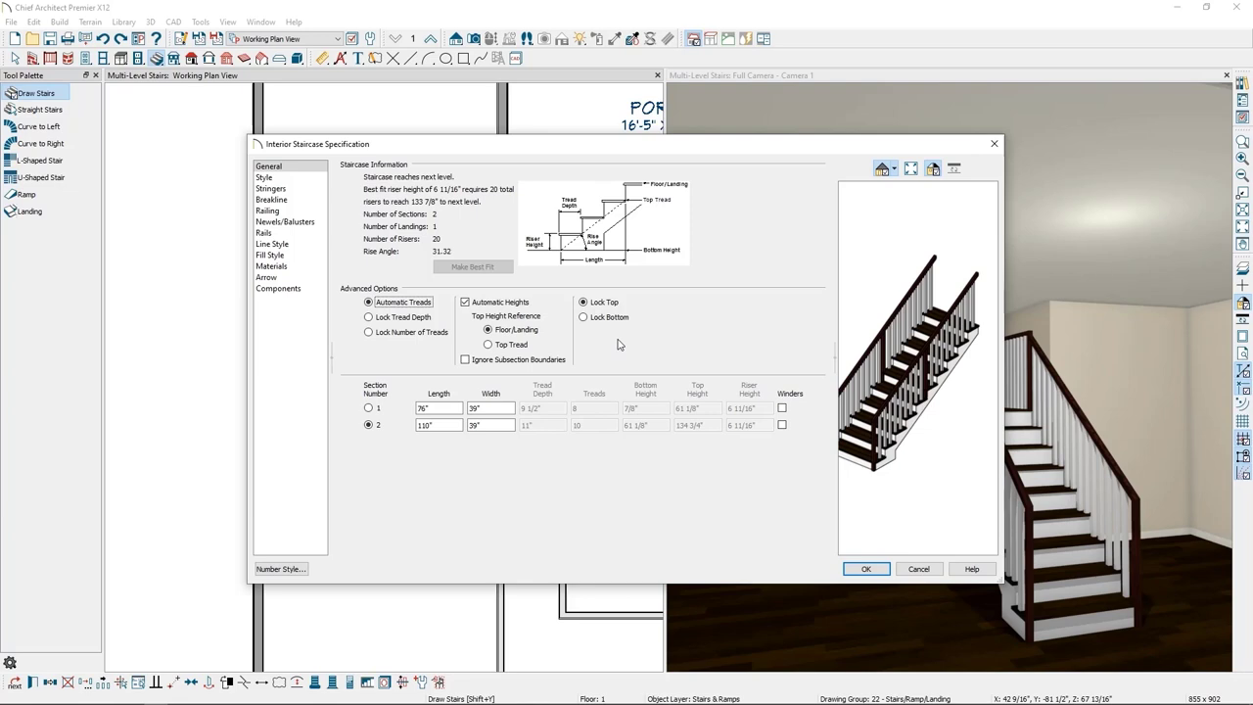
{"action": "left_click_drag", "start_coordinate": [565, 151], "coordinate": [804, 154]}
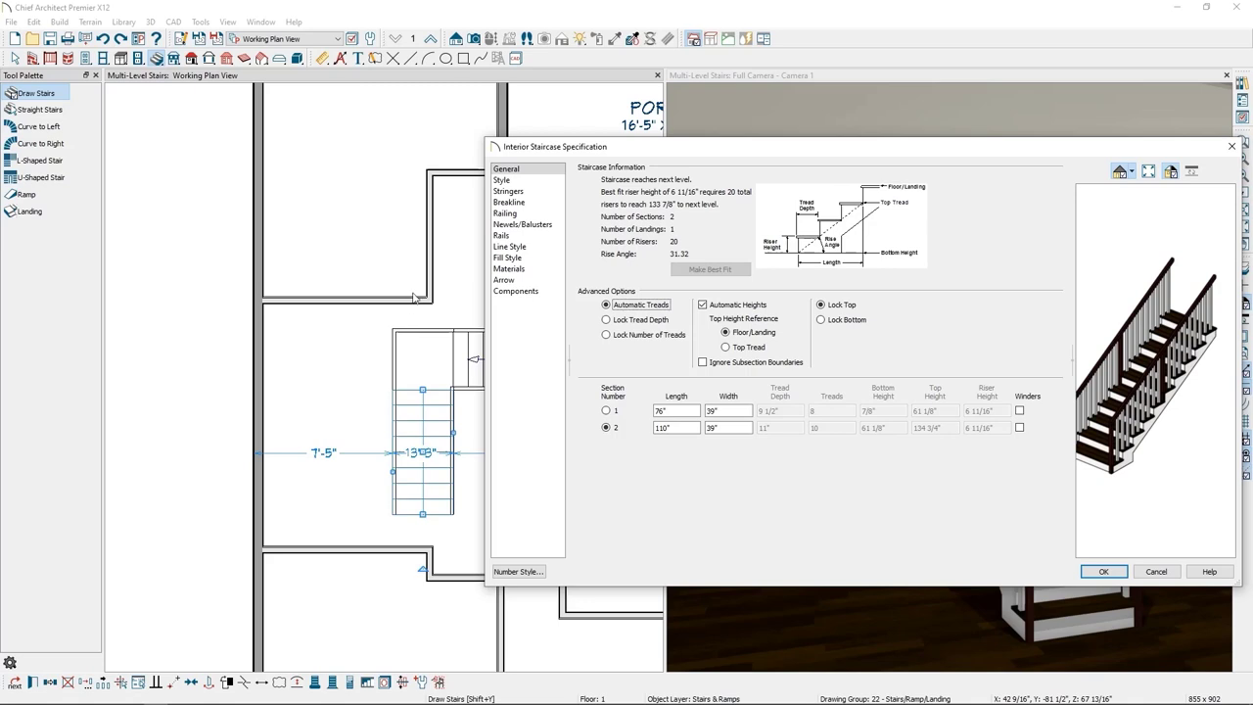
{"action": "left_click", "coordinate": [848, 320]}
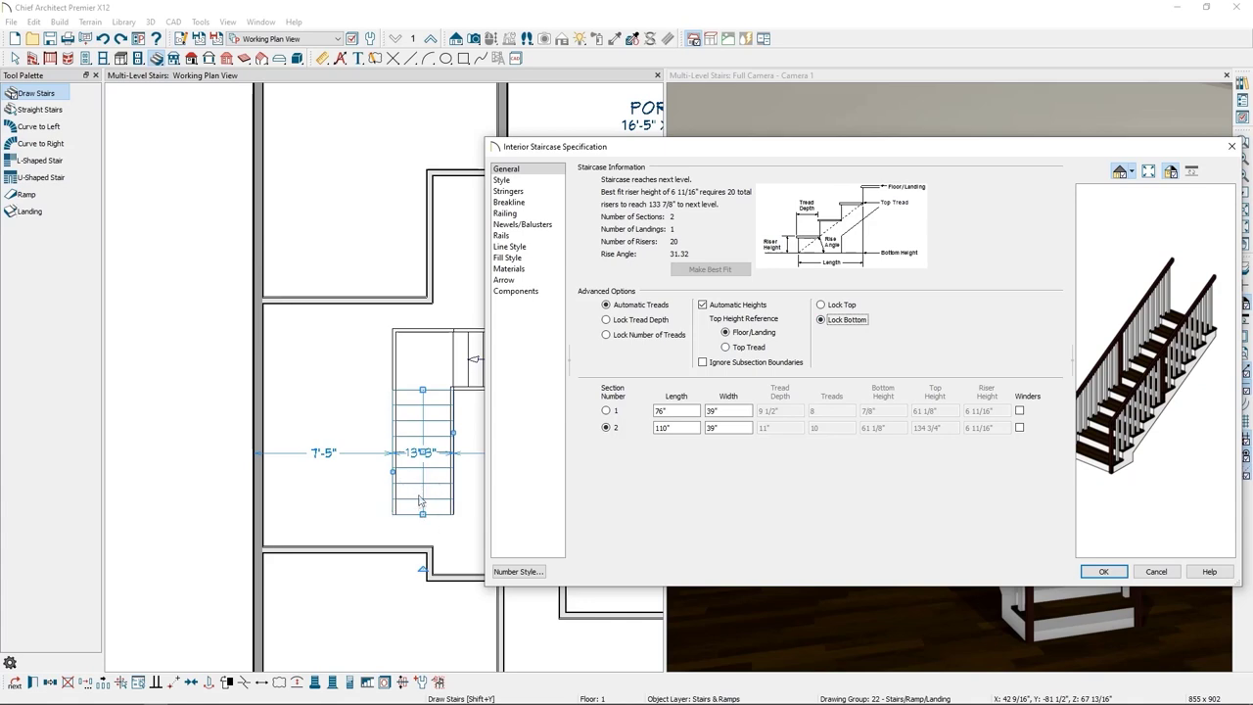
{"action": "left_click", "coordinate": [1104, 573]}
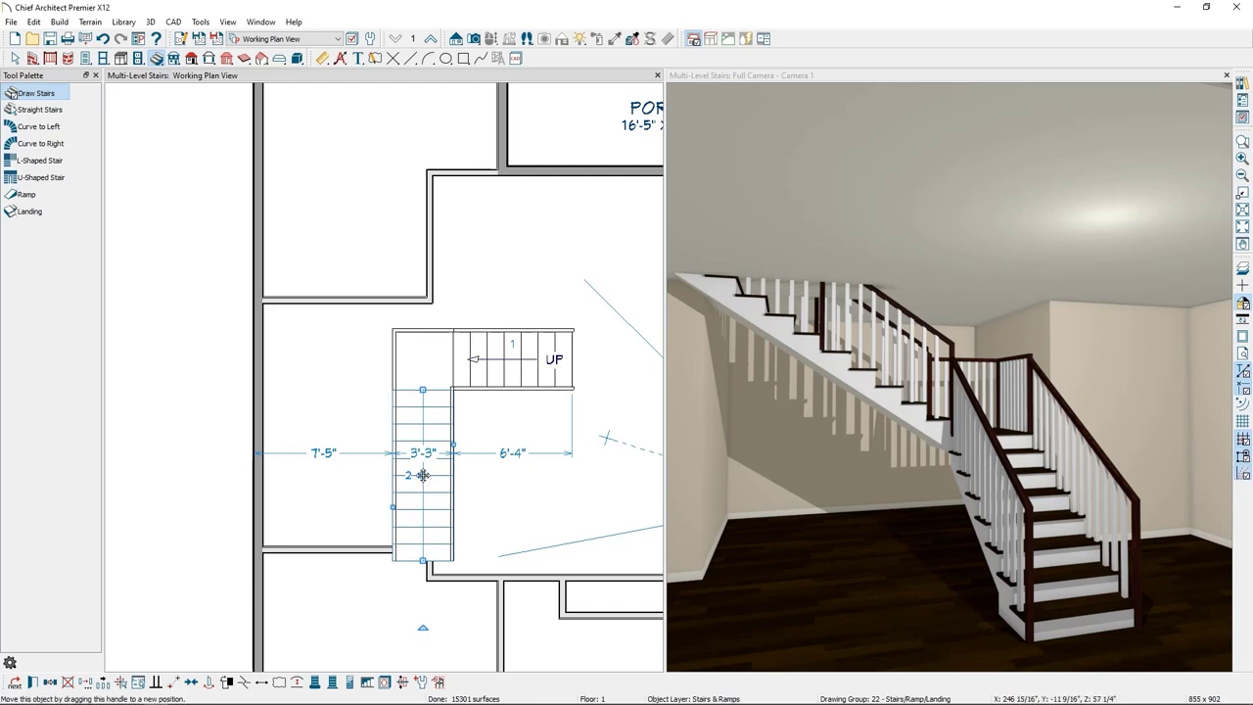
{"action": "left_click_drag", "start_coordinate": [422, 475], "coordinate": [286, 443]}
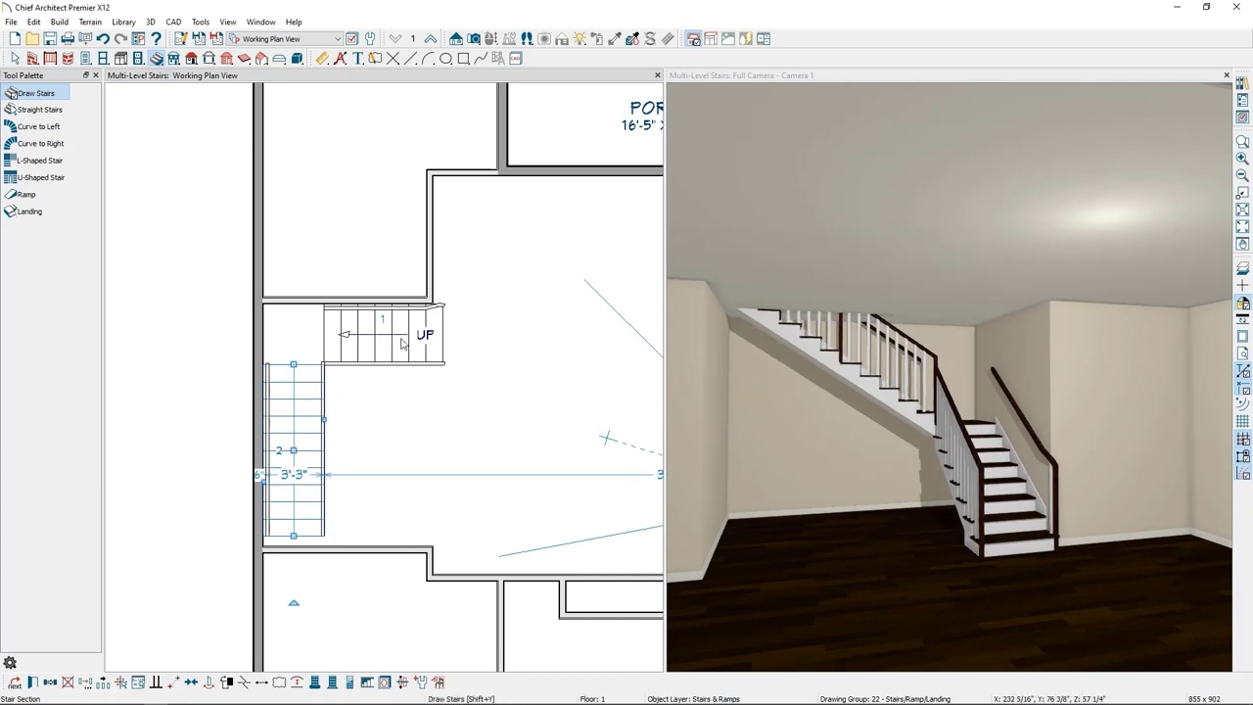
Step: Delete the entire L-shaped staircase, including both flights and the landing
{"action": "left_click", "coordinate": [402, 342]}
{"action": "key", "text": "Delete"}
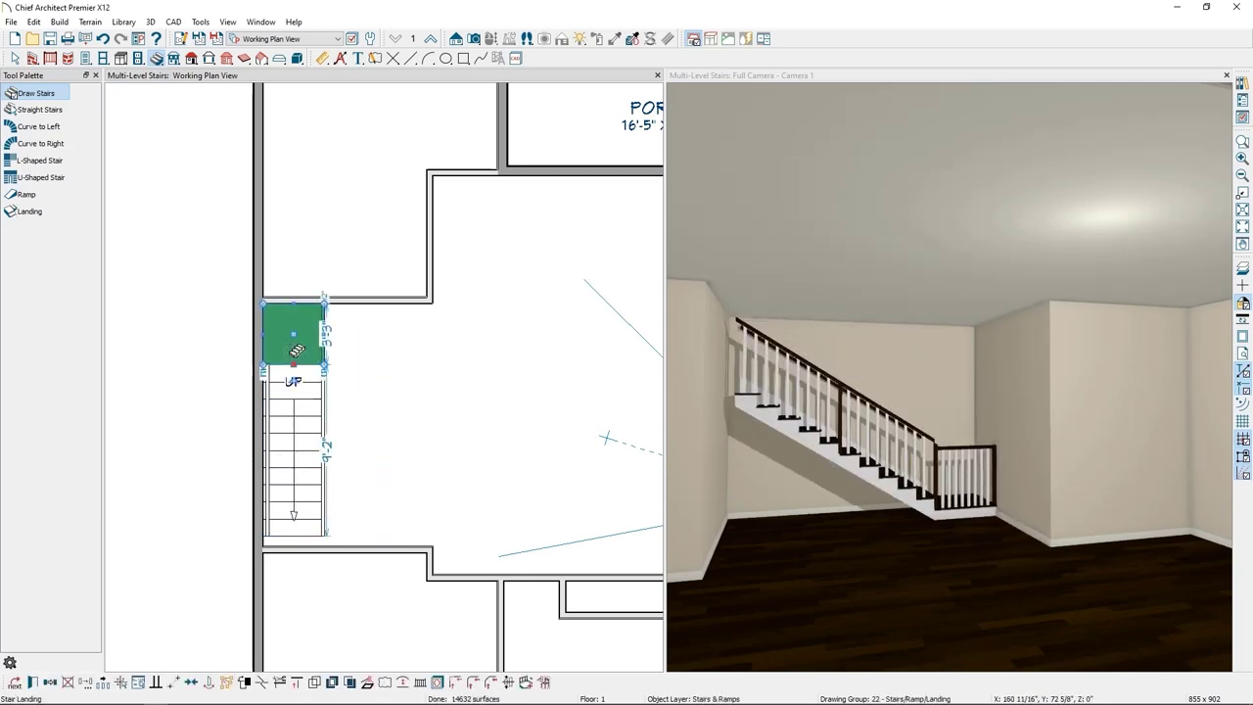
{"action": "left_click", "coordinate": [308, 421]}
{"action": "key", "text": "Delete"}
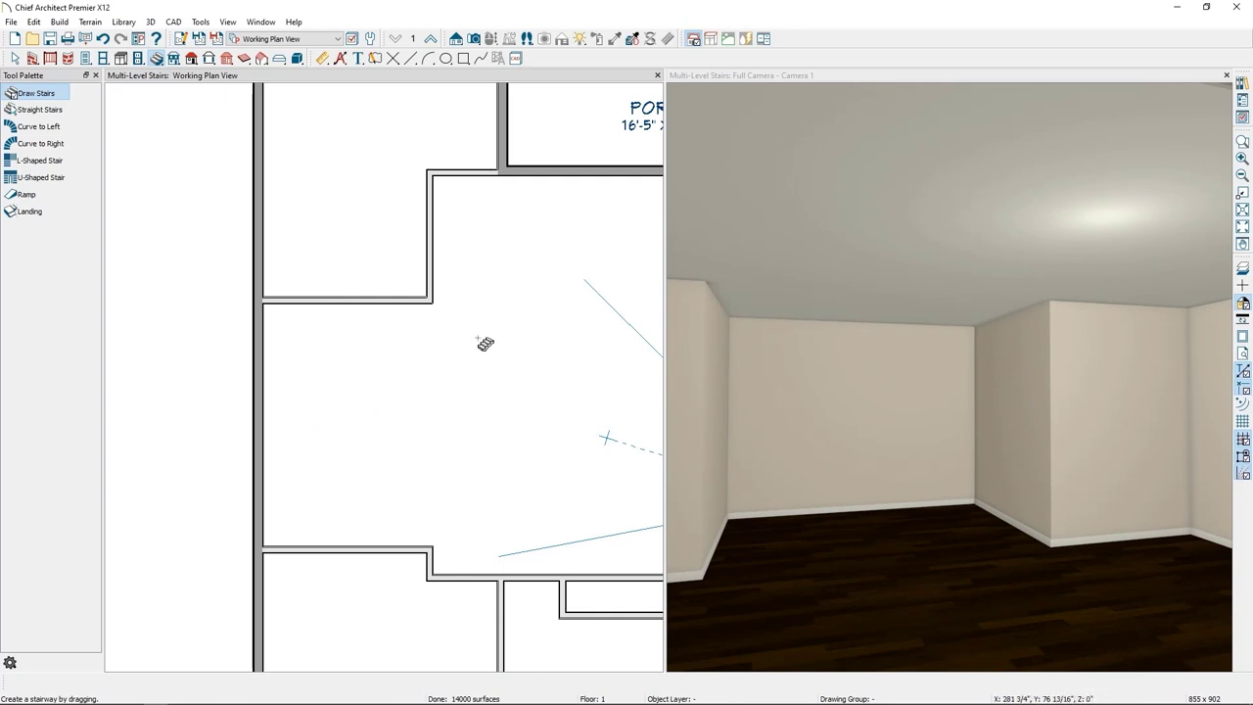
Step: Draw two parallel flights running in opposite directions, about 82" and 87" long, and connect them with a U-shaped landing
{"action": "left_click_drag", "start_coordinate": [487, 346], "coordinate": [360, 358]}
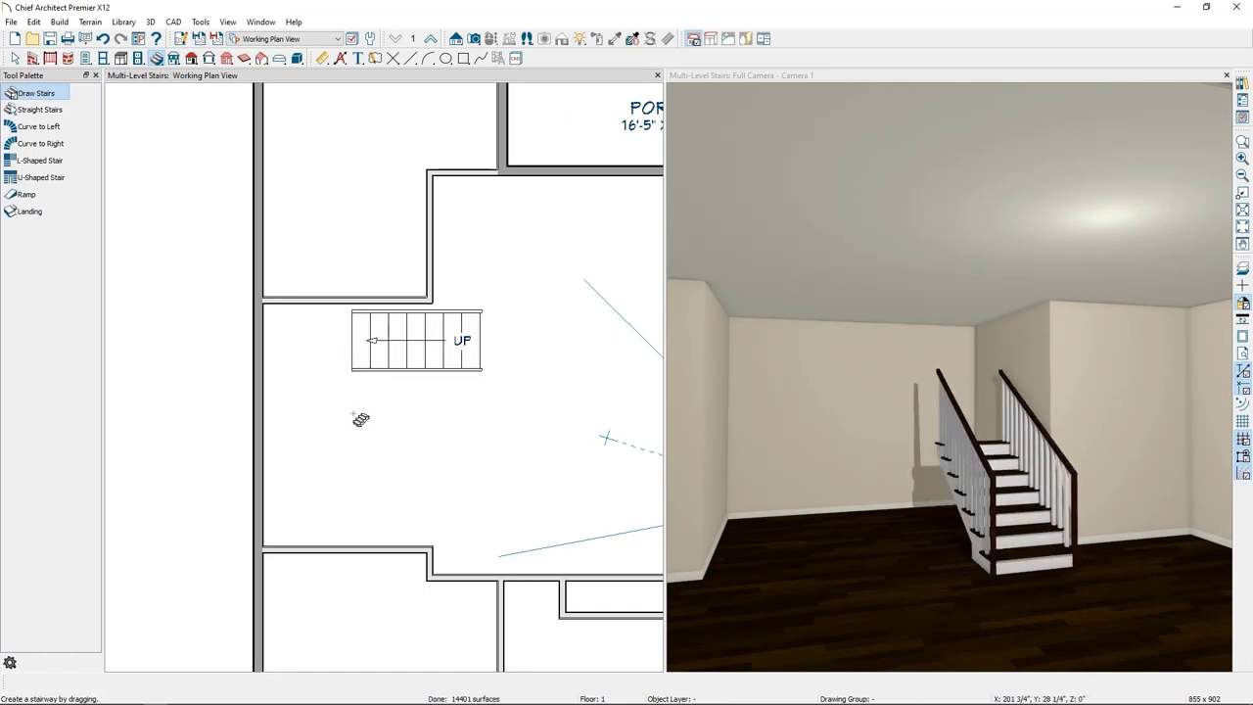
{"action": "left_click_drag", "start_coordinate": [361, 419], "coordinate": [485, 420]}
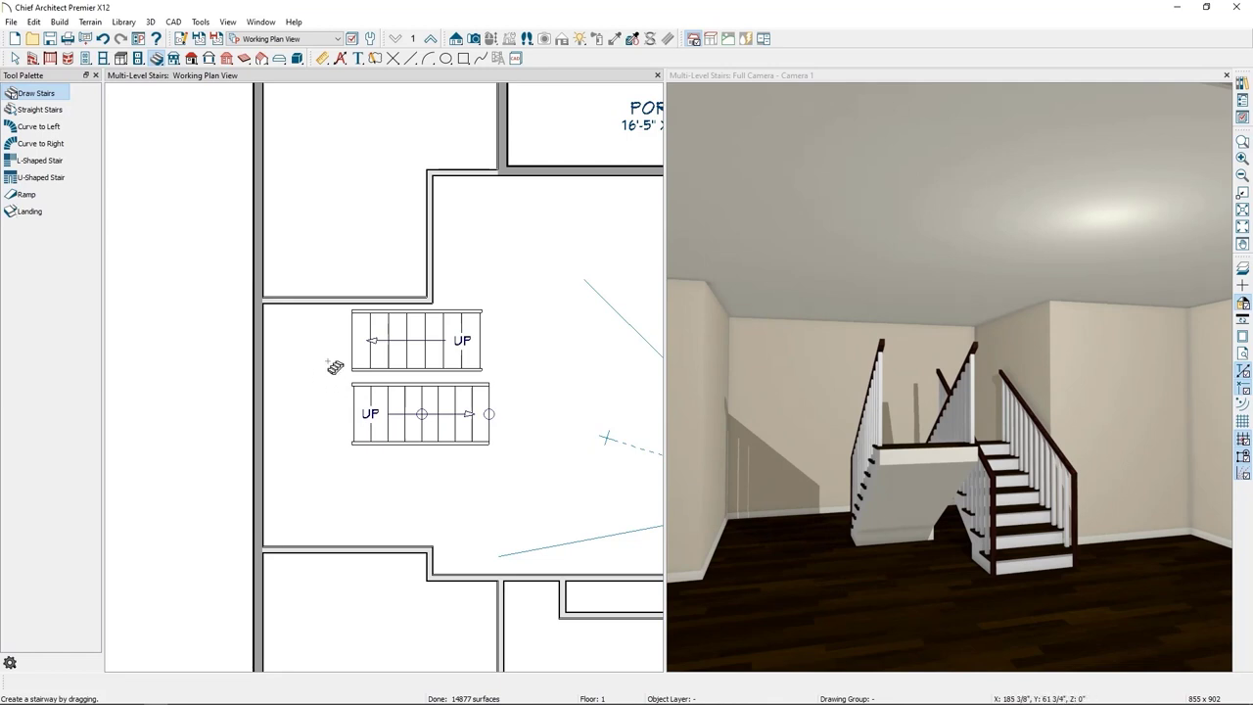
{"action": "left_click", "coordinate": [335, 366]}
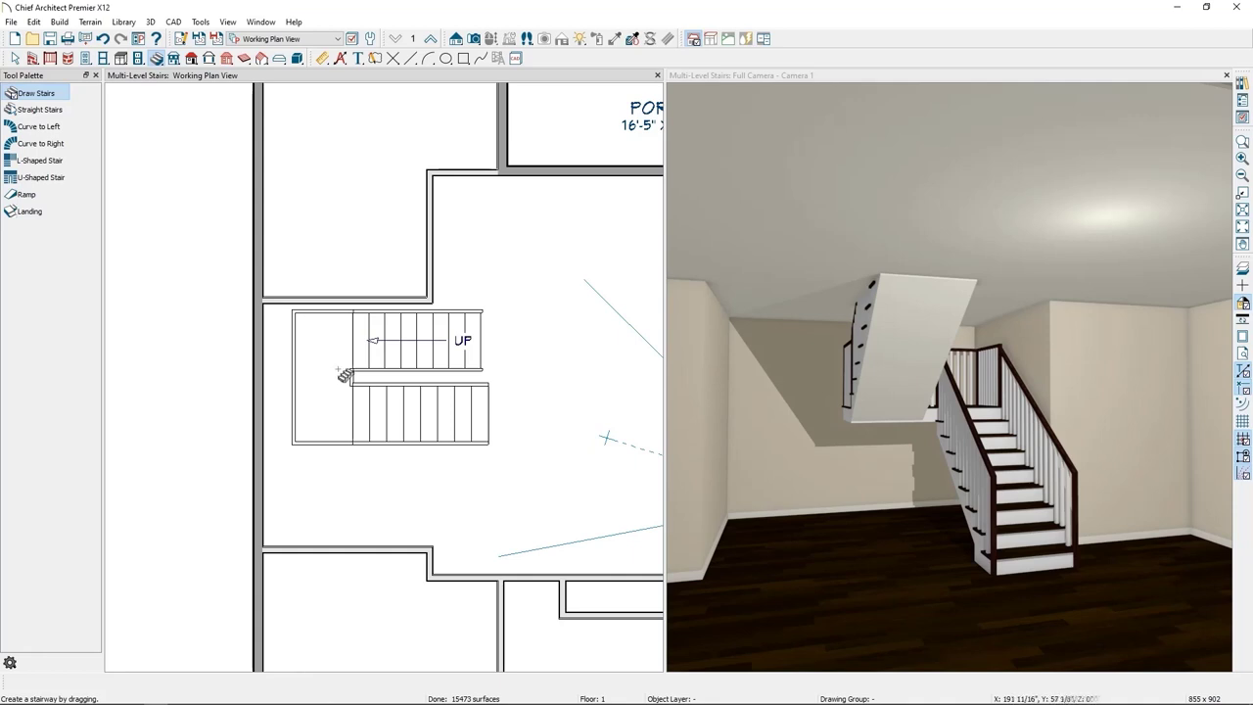
Step: Lock the number of treads for the U-shaped staircase, with 6 treads in section 1 and 12 in section 2
{"action": "left_click", "coordinate": [470, 419]}
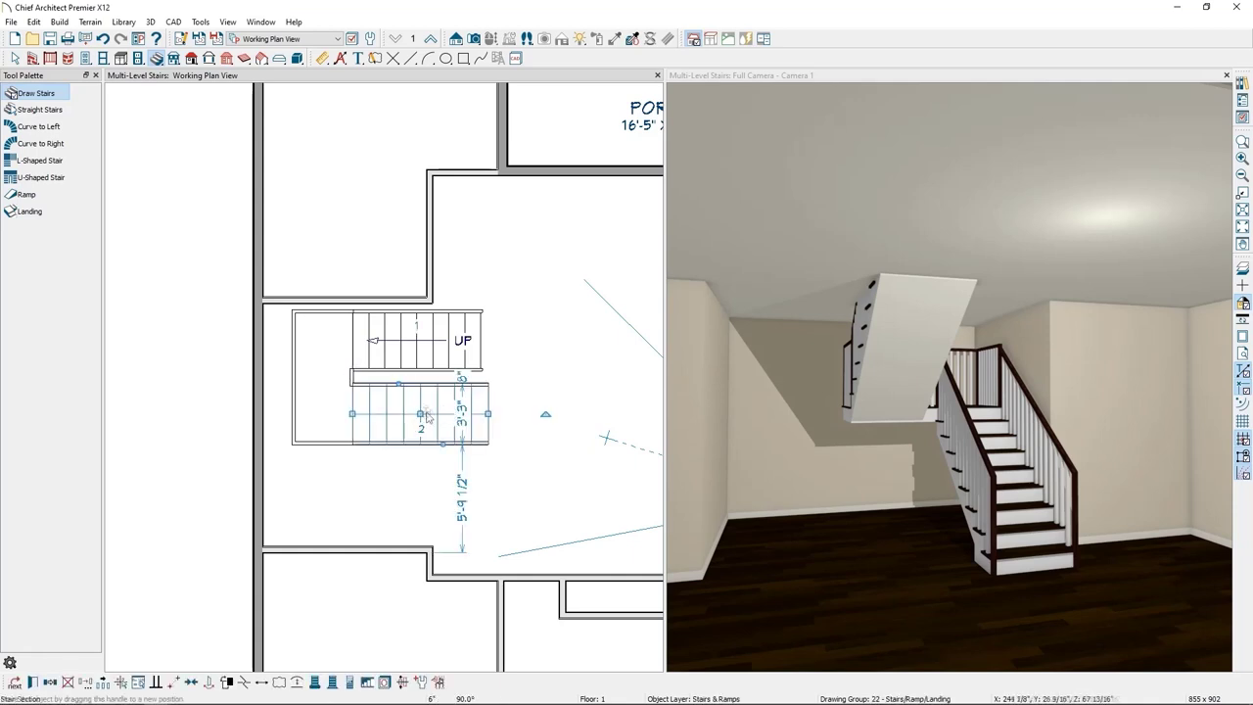
{"action": "left_click", "coordinate": [33, 684]}
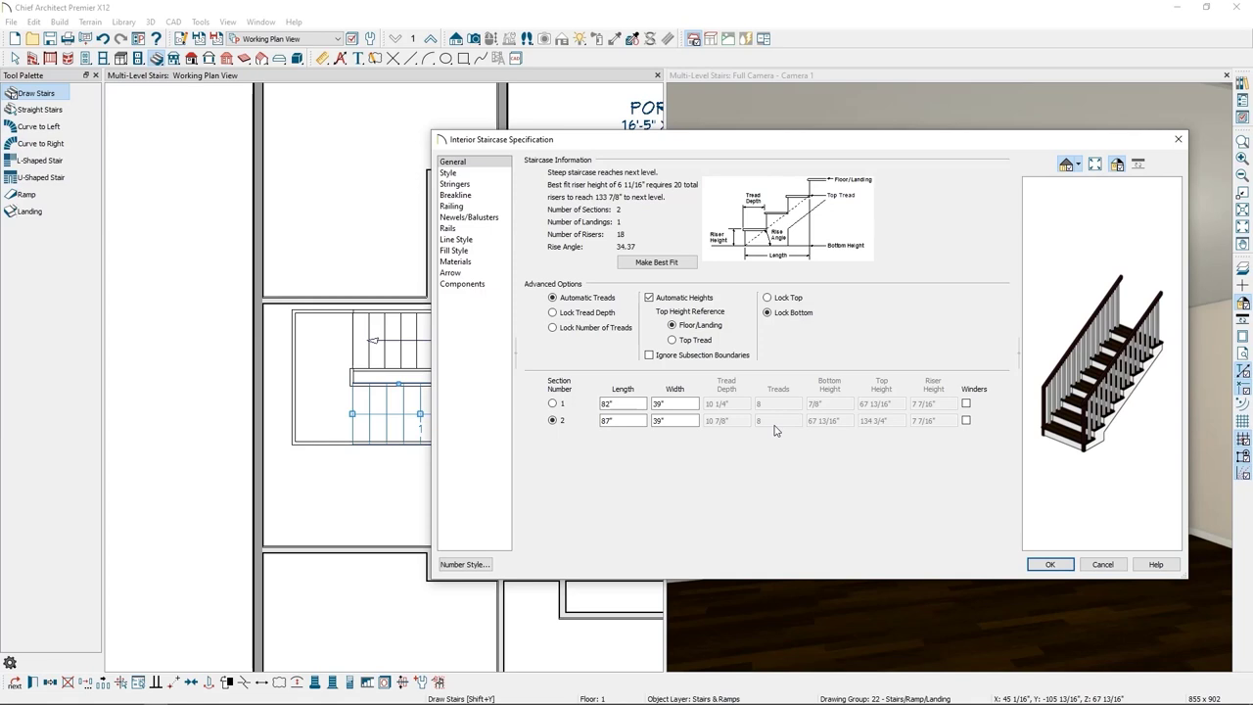
{"action": "left_click", "coordinate": [552, 329]}
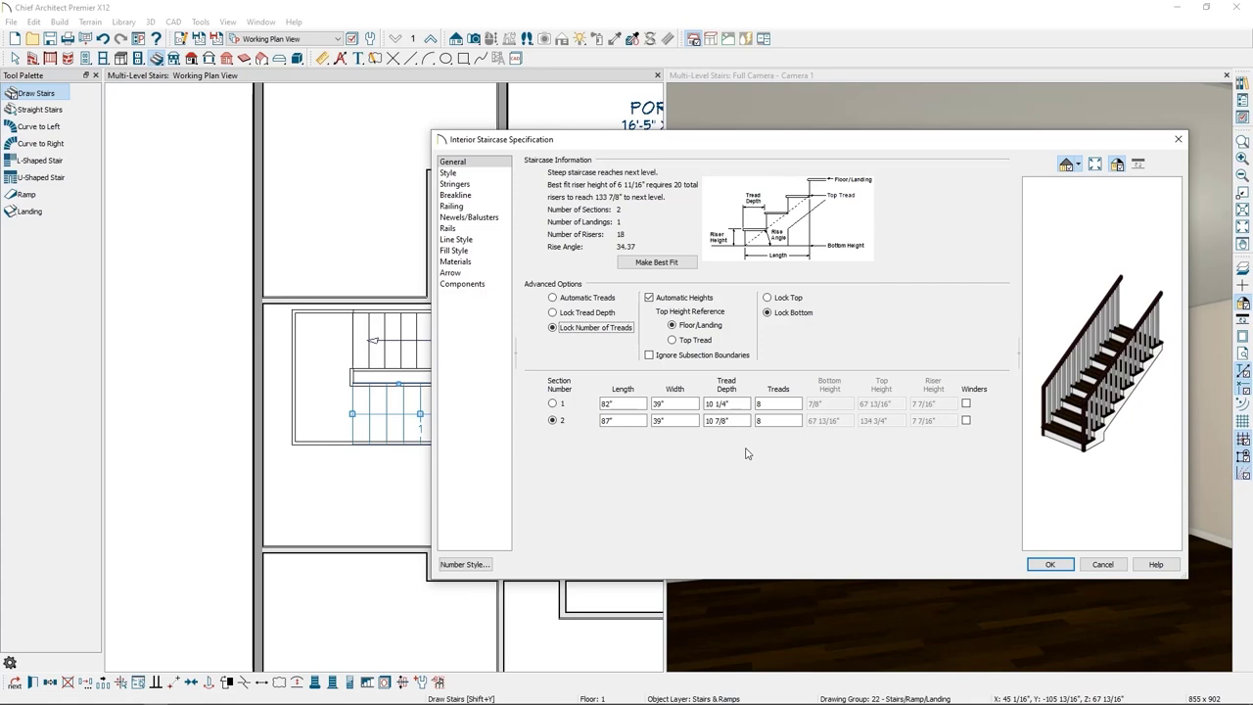
{"action": "double_click", "coordinate": [777, 403]}
{"action": "double_click", "coordinate": [776, 420]}
{"action": "double_click", "coordinate": [771, 403]}
{"action": "type", "text": "6"}
{"action": "double_click", "coordinate": [778, 421]}
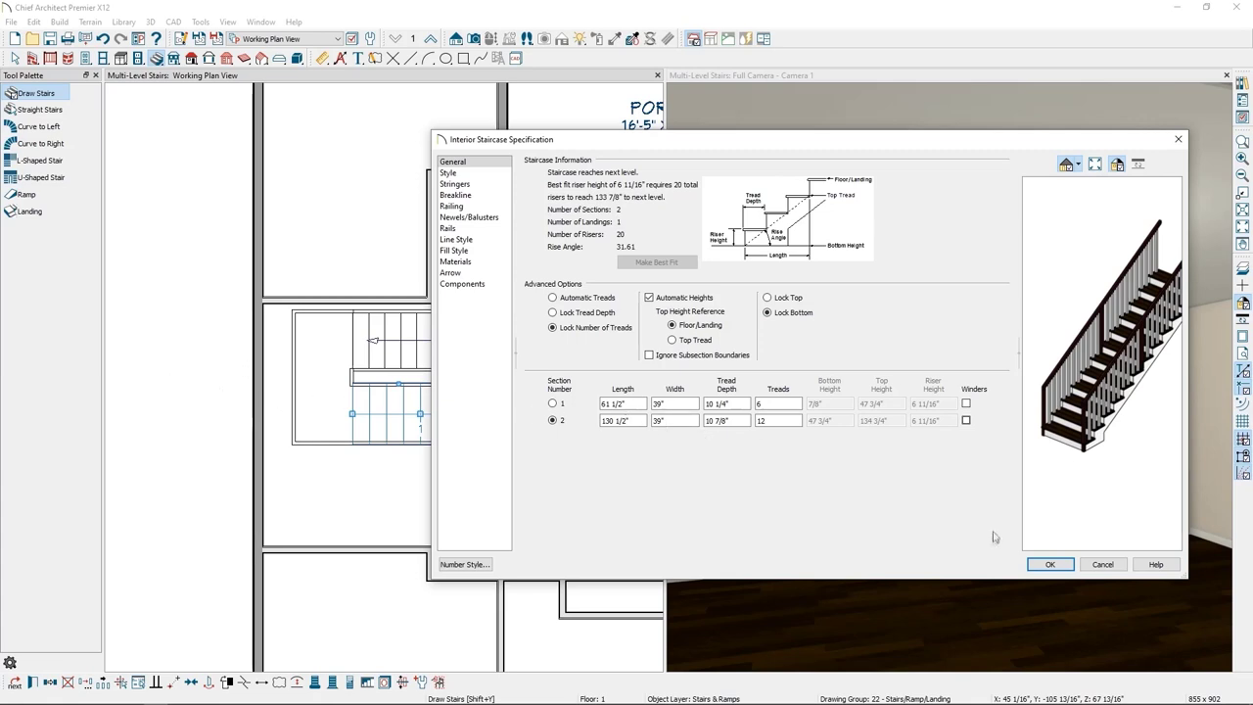
{"action": "left_click", "coordinate": [1048, 564]}
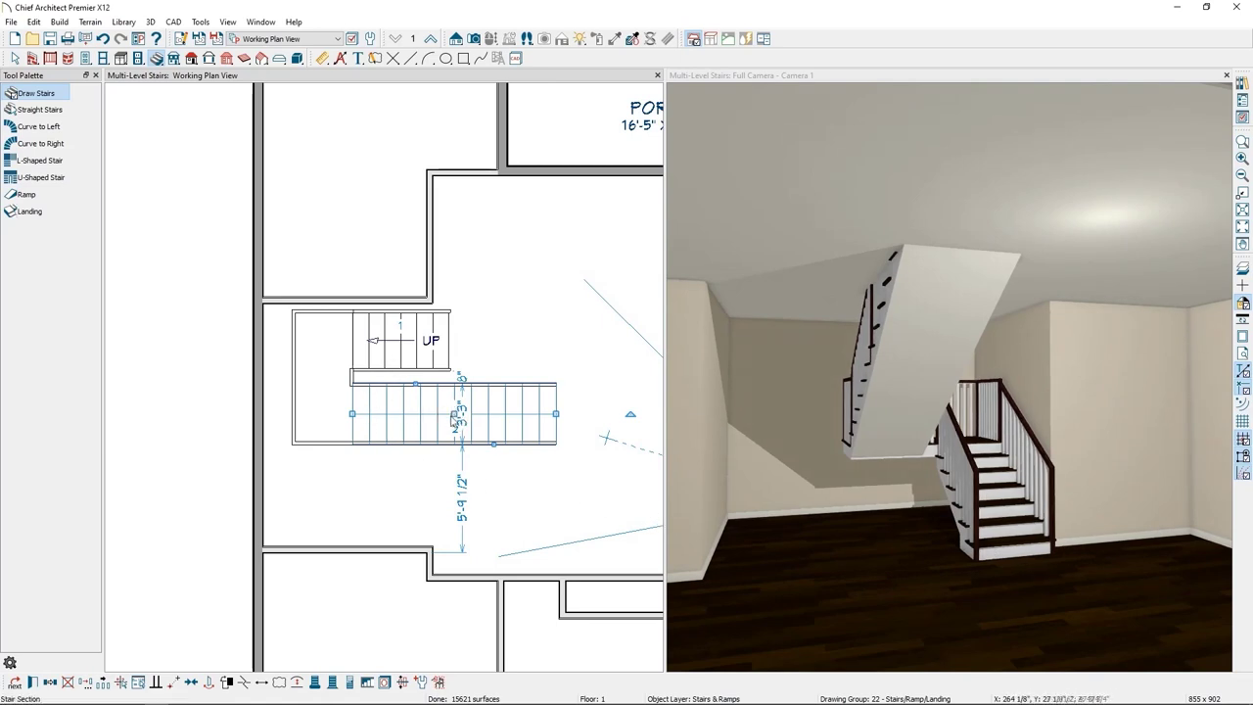
Step: Delete the entire U-shaped staircase, including both flights and the landing
{"action": "left_click_drag", "start_coordinate": [457, 415], "coordinate": [407, 414]}
{"action": "key", "text": "Delete"}
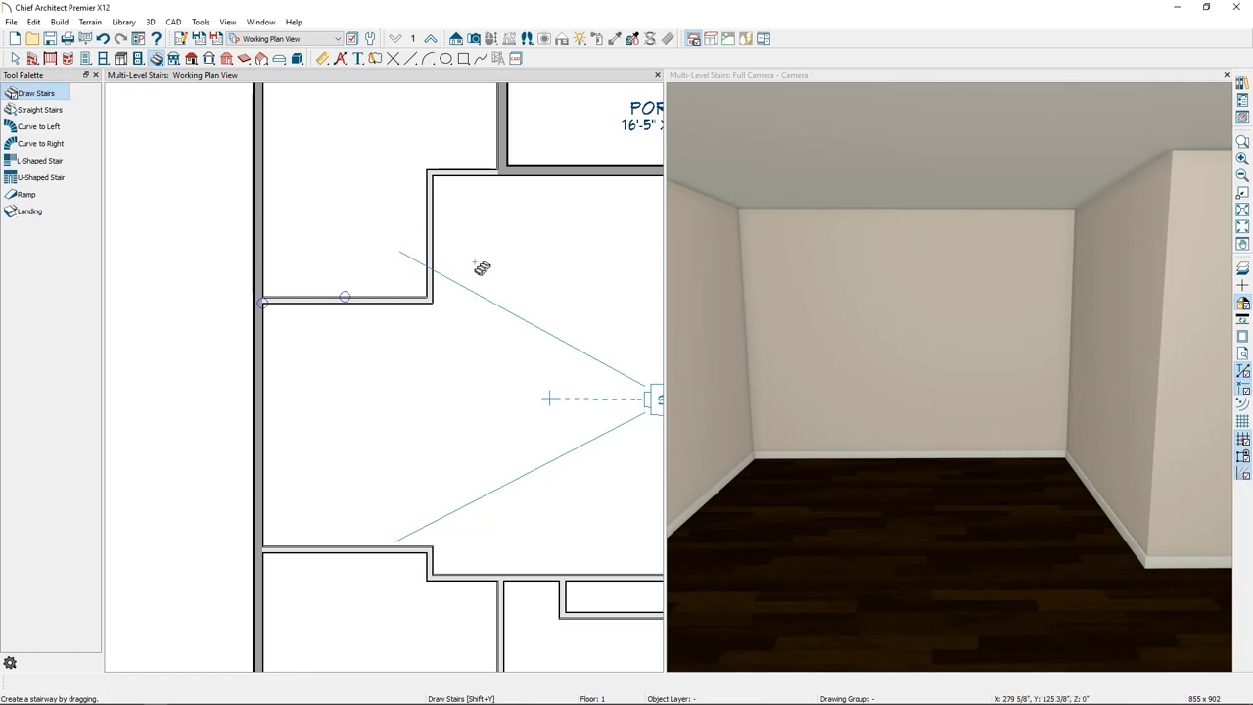
Step: Draw three flights about 47", 67" and 99" long, turning around the alcove corner, and connect the first two with a corner landing
{"action": "left_click_drag", "start_coordinate": [476, 263], "coordinate": [475, 303]}
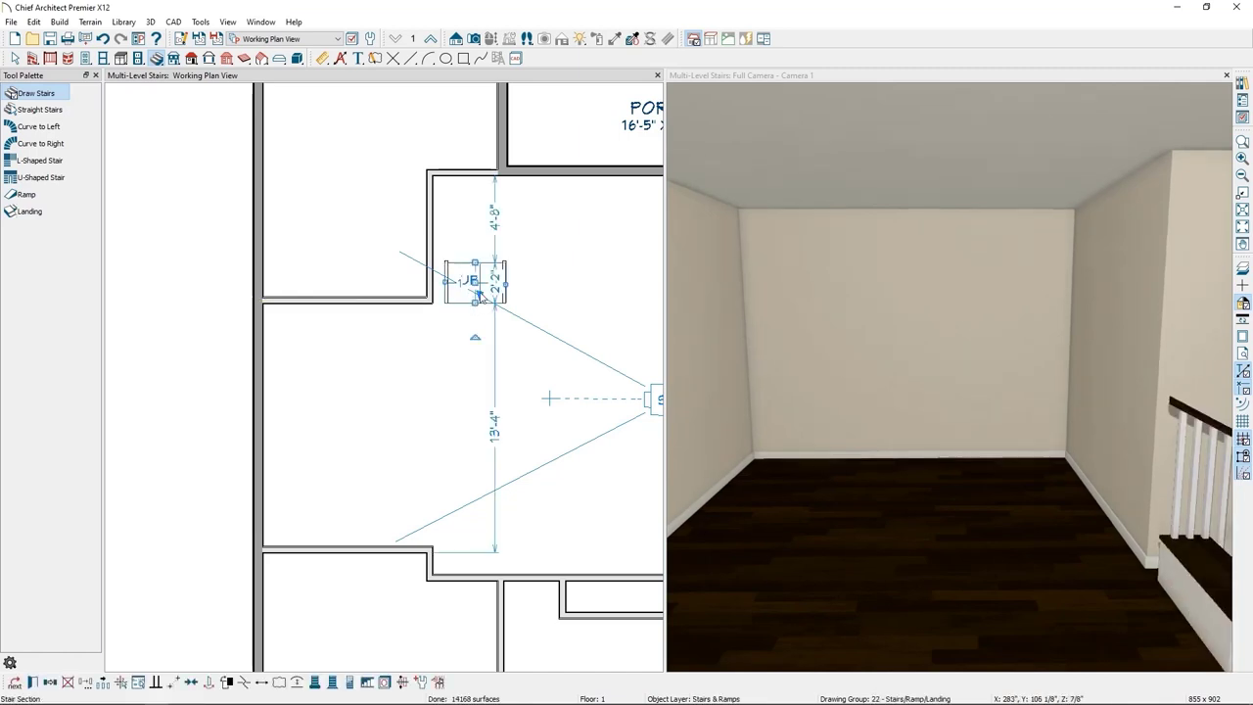
{"action": "key", "text": "Delete"}
{"action": "left_click_drag", "start_coordinate": [468, 235], "coordinate": [470, 309]}
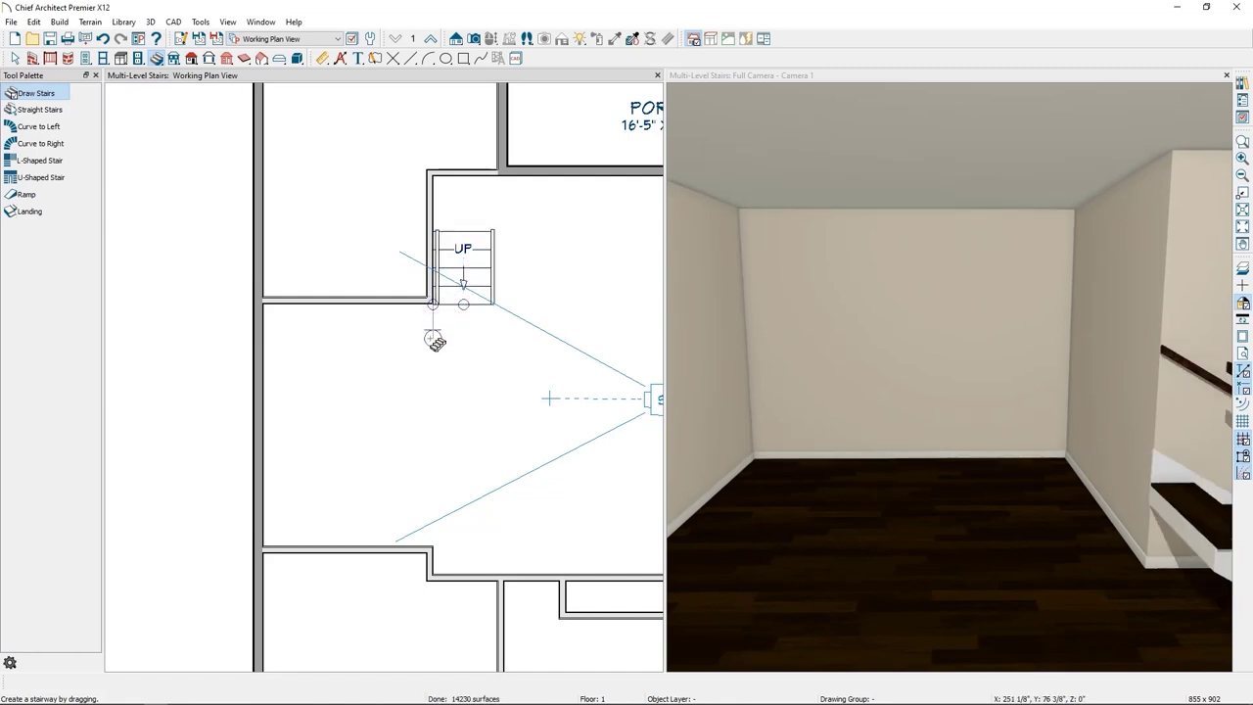
{"action": "left_click_drag", "start_coordinate": [437, 342], "coordinate": [304, 531]}
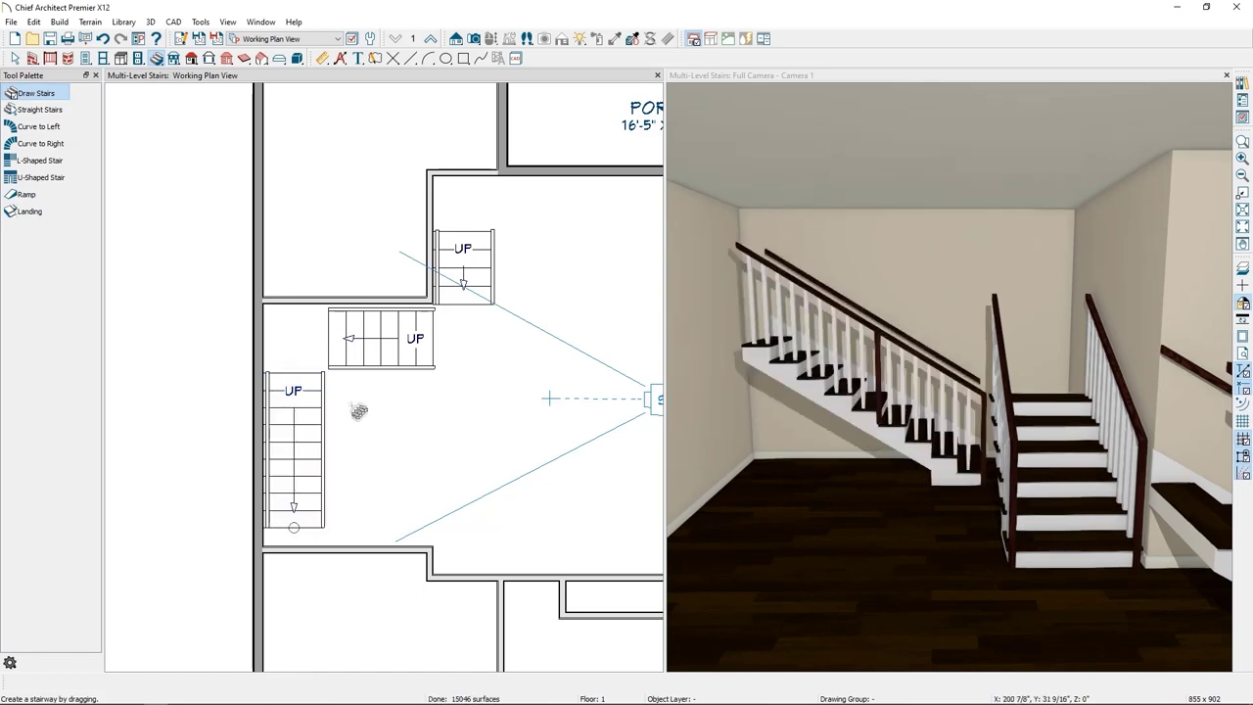
{"action": "left_click", "coordinate": [470, 334]}
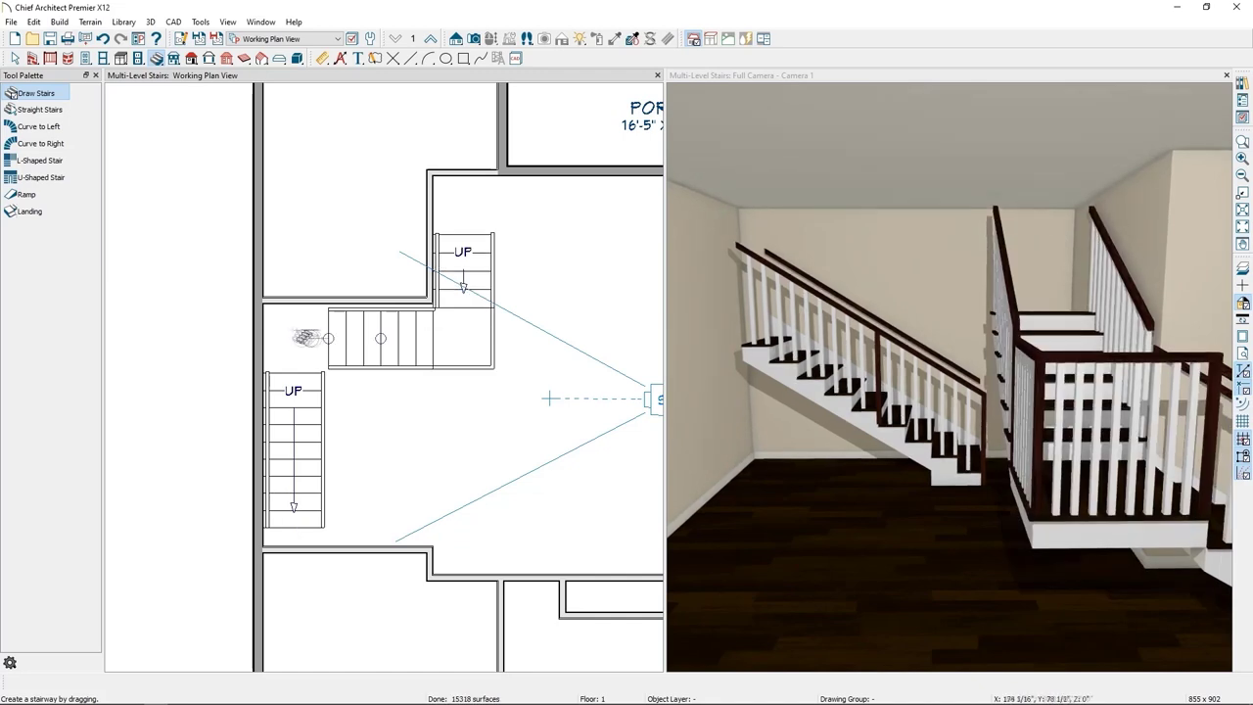
Step: Try to connect the misaligned second and third flights with a corner landing
{"action": "left_click", "coordinate": [280, 330]}
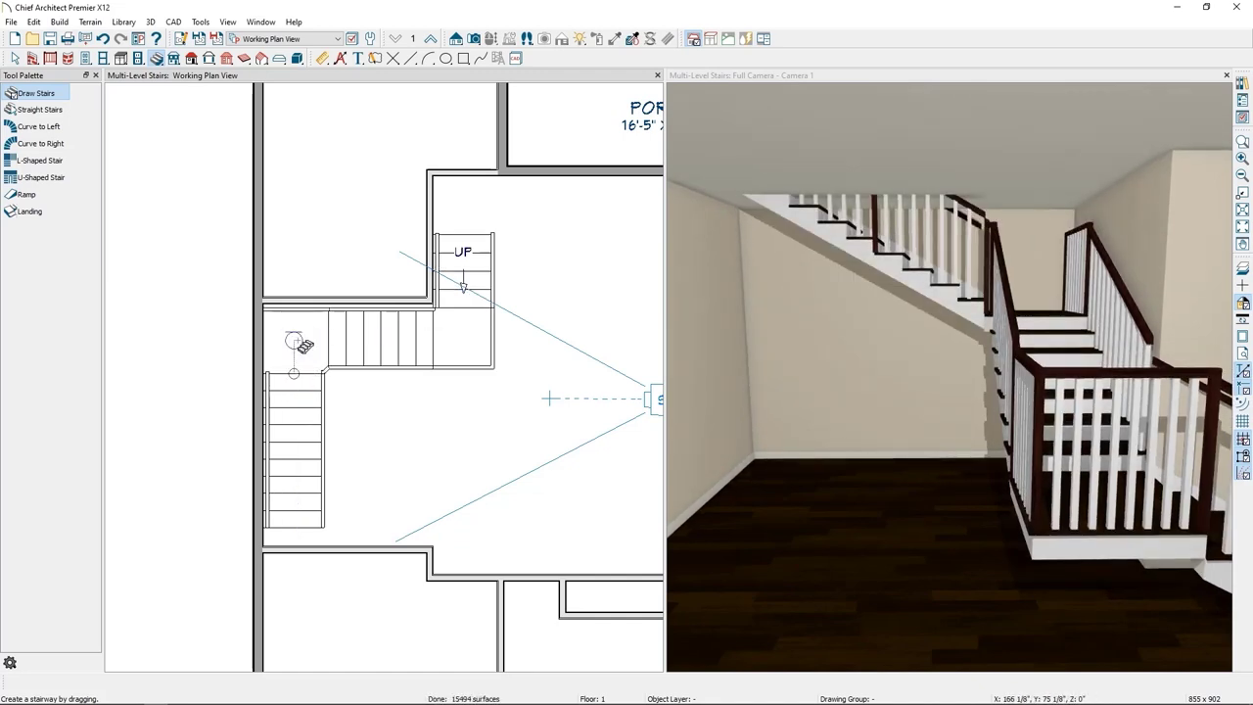
{"action": "left_click", "coordinate": [297, 340]}
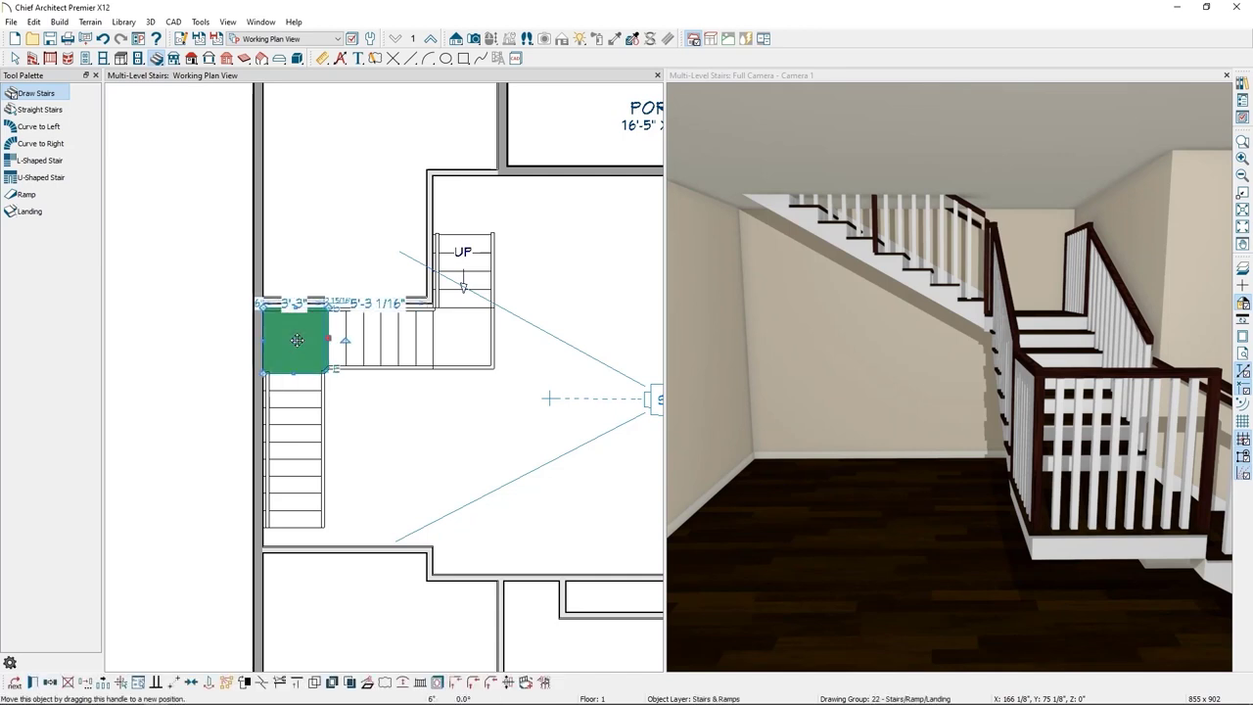
{"action": "key", "text": "ctrl+z"}
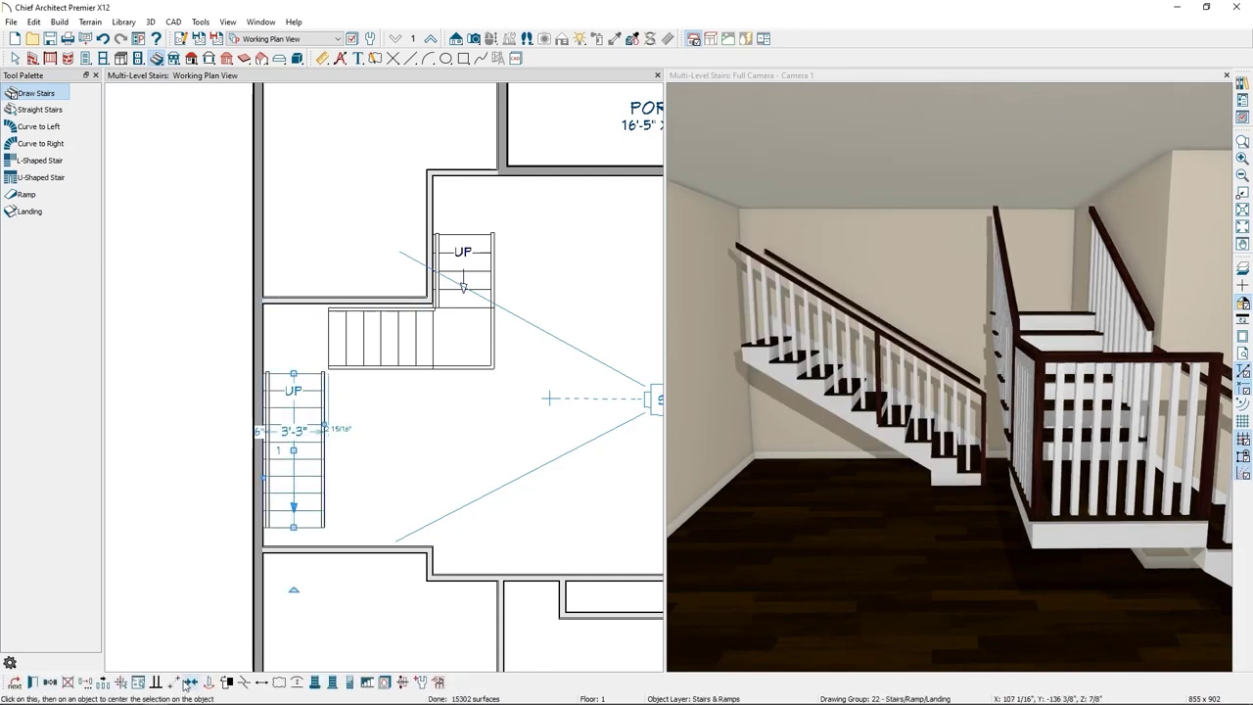
Step: Move the third flight point to point so its corner meets the second flight's corner, and connect the two flights with a landing
{"action": "left_click", "coordinate": [186, 684]}
{"action": "left_click", "coordinate": [326, 373]}
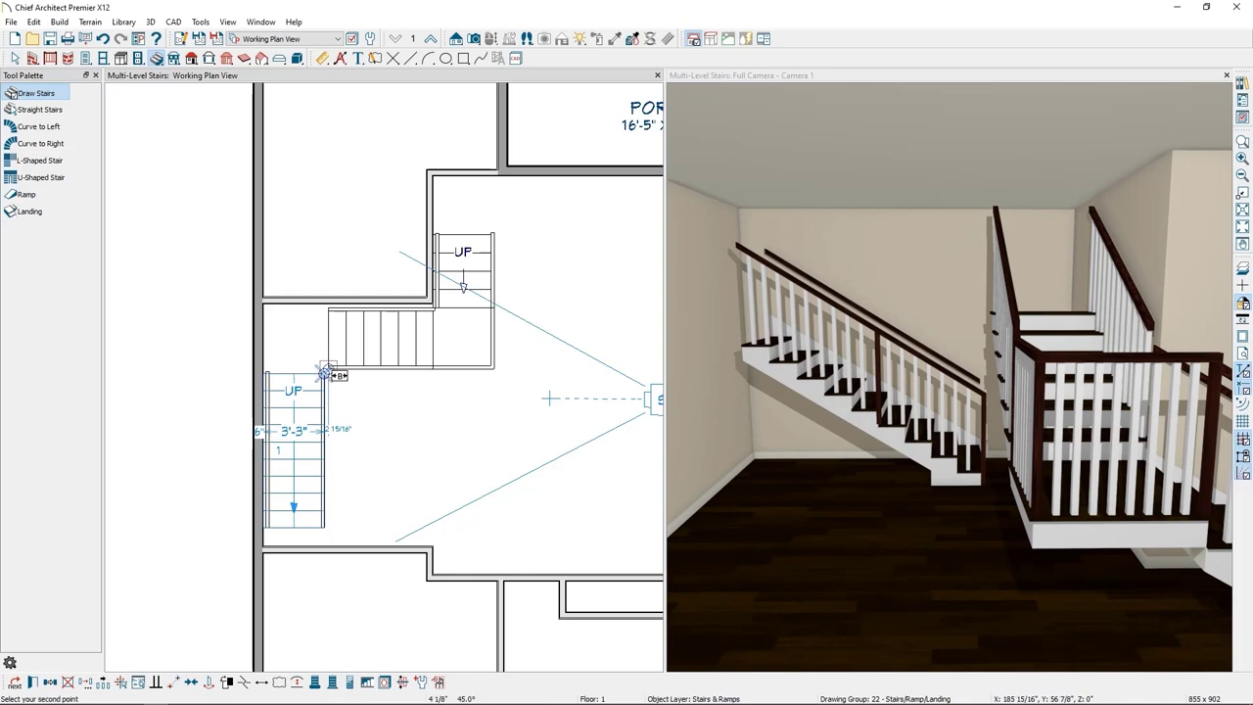
{"action": "left_click", "coordinate": [329, 369]}
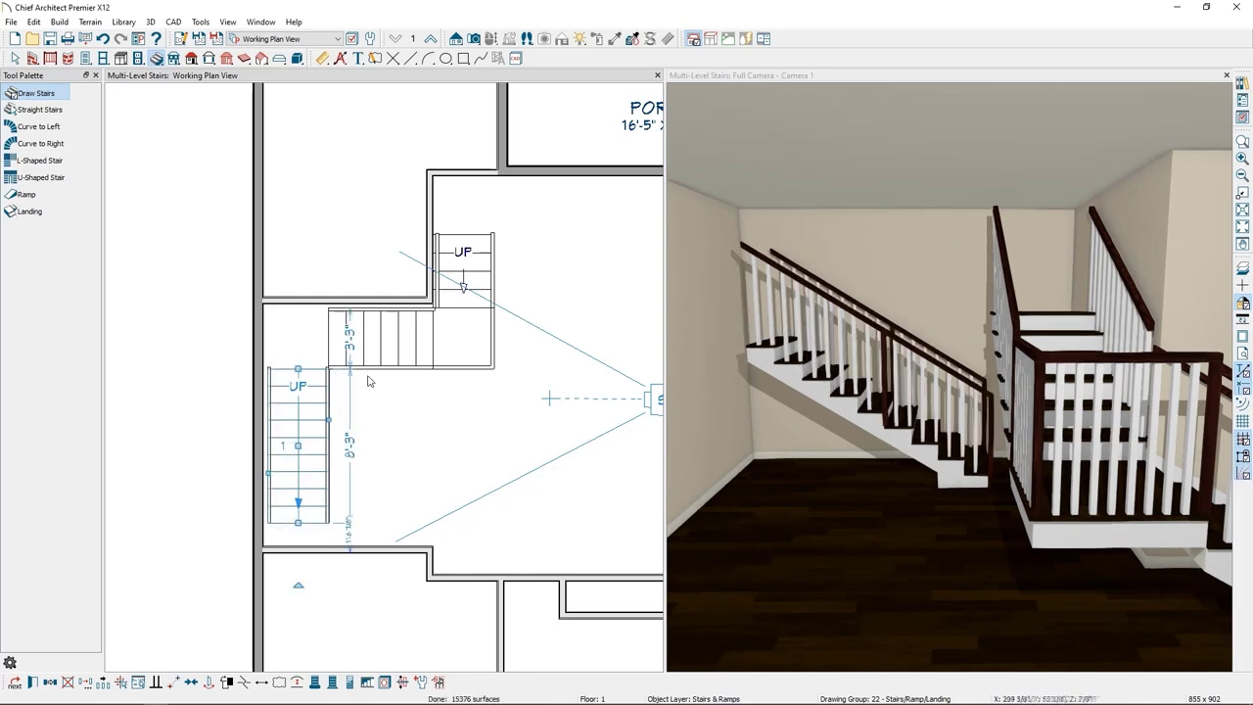
{"action": "key", "text": "Escape"}
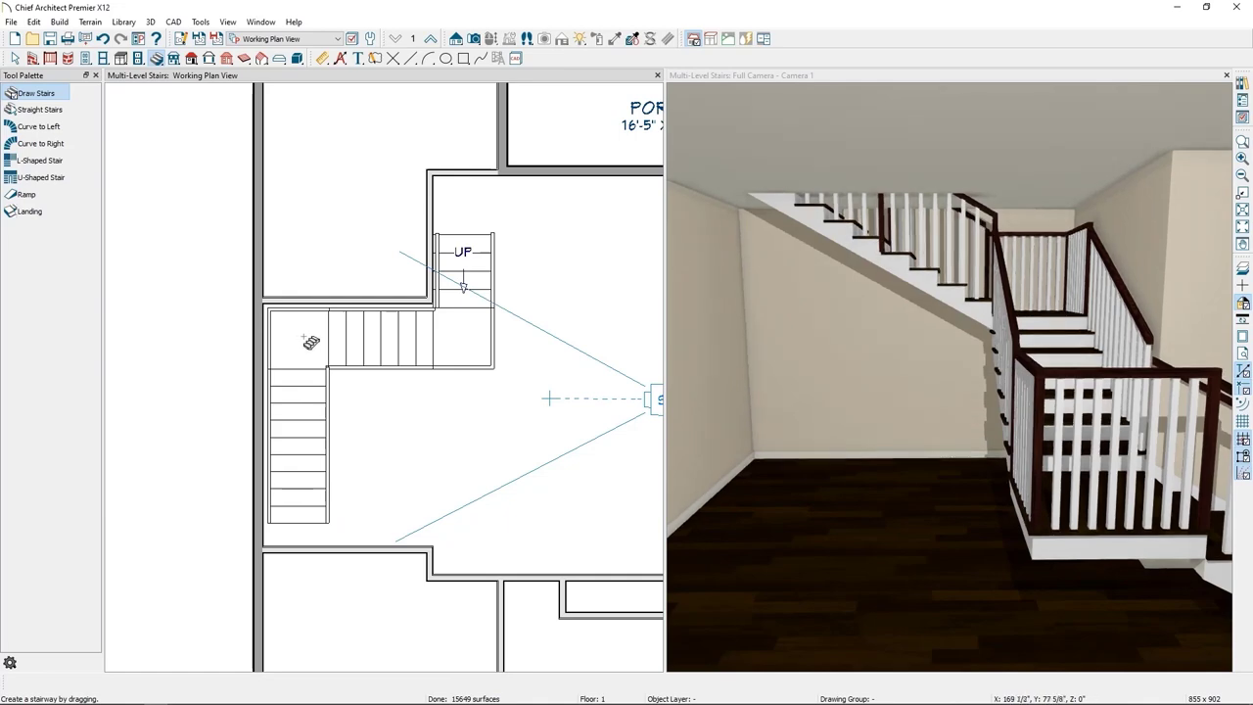
Step: Lock the number of treads for the three-section staircase and set section 3 to 7 treads
{"action": "double_click", "coordinate": [312, 438]}
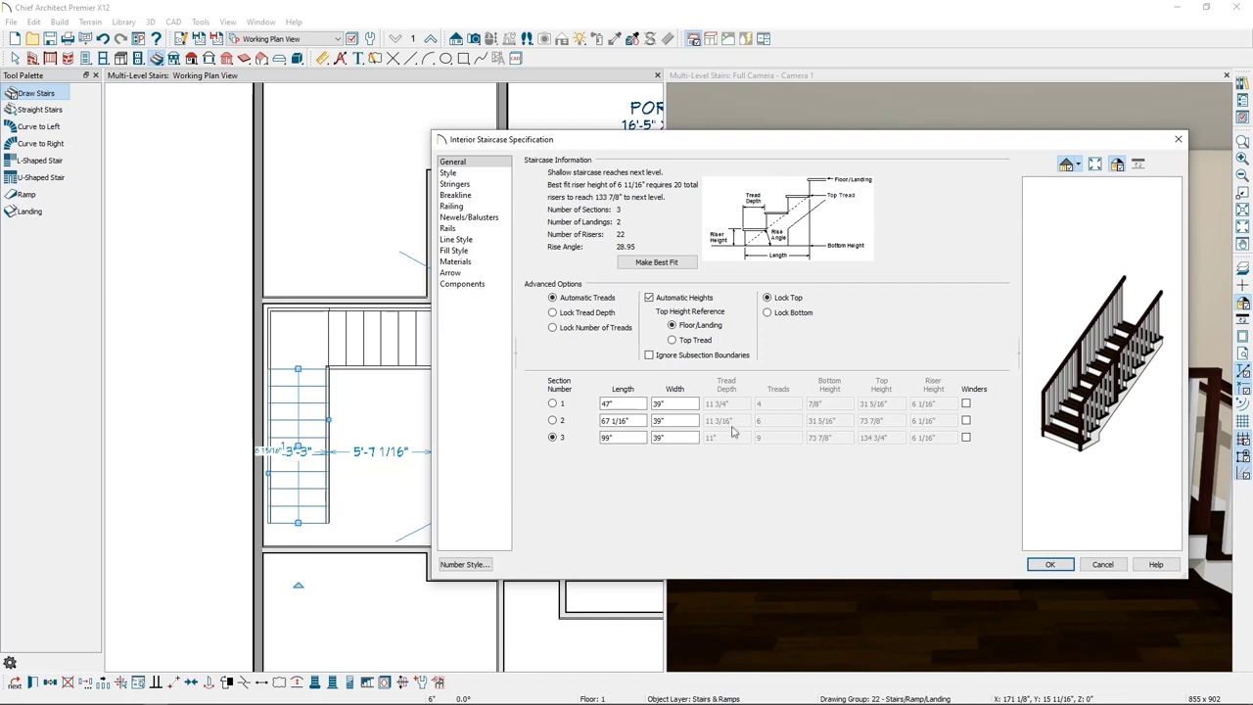
{"action": "left_click", "coordinate": [555, 328]}
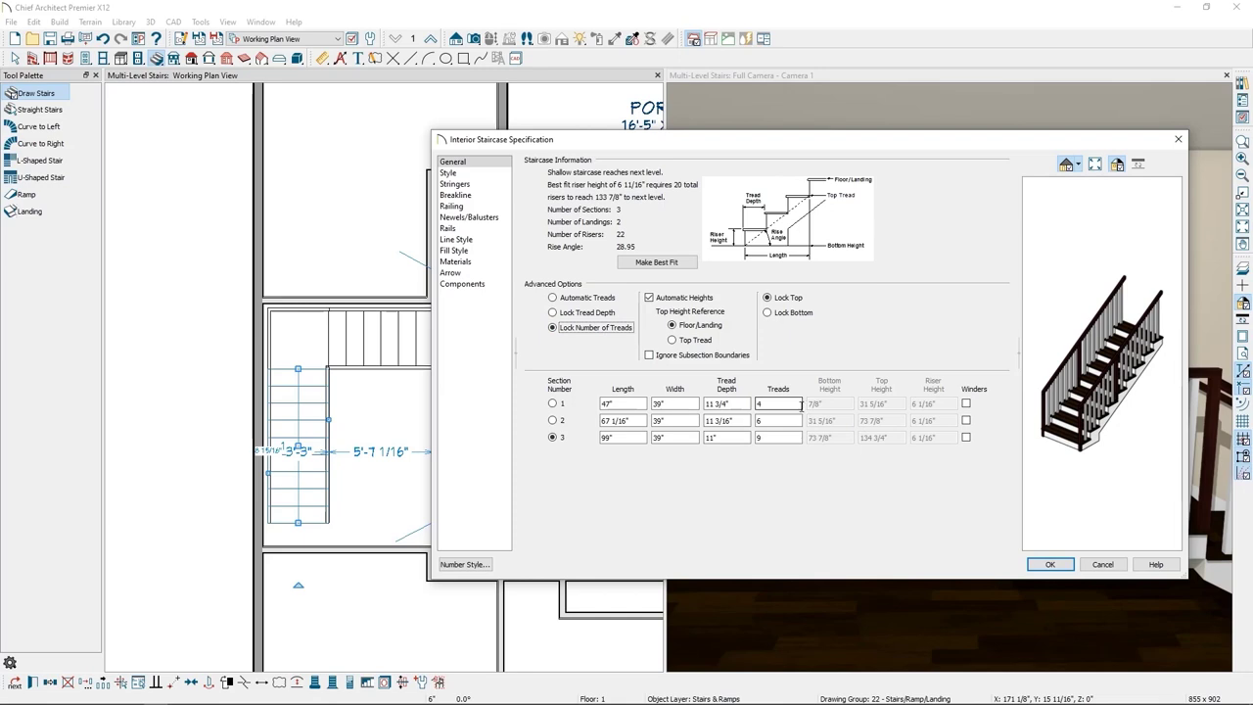
{"action": "left_click", "coordinate": [779, 438]}
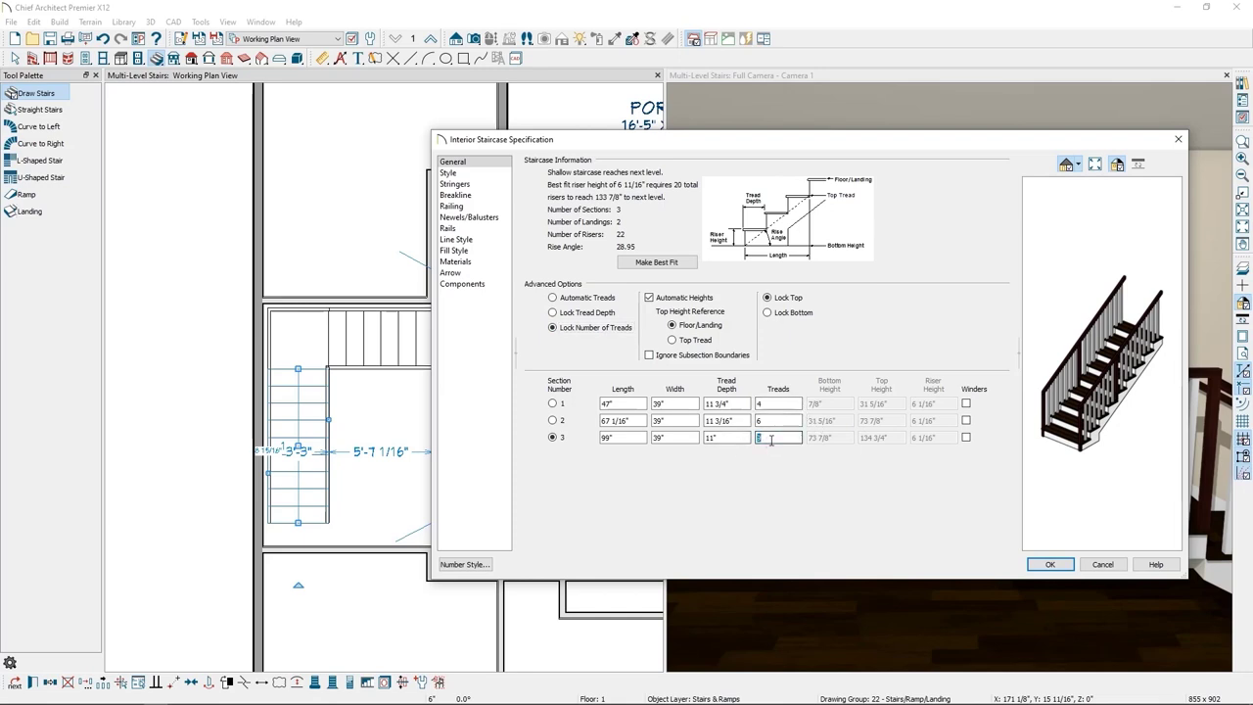
{"action": "type", "text": "7"}
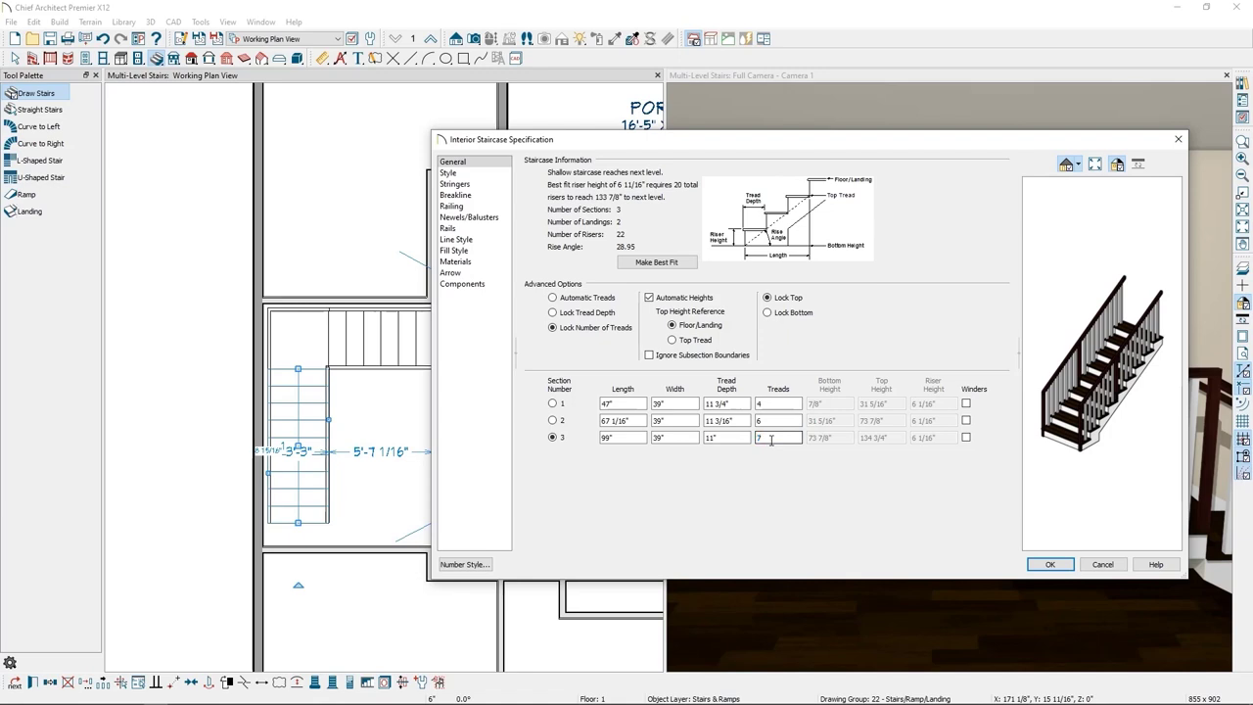
{"action": "left_click", "coordinate": [776, 484]}
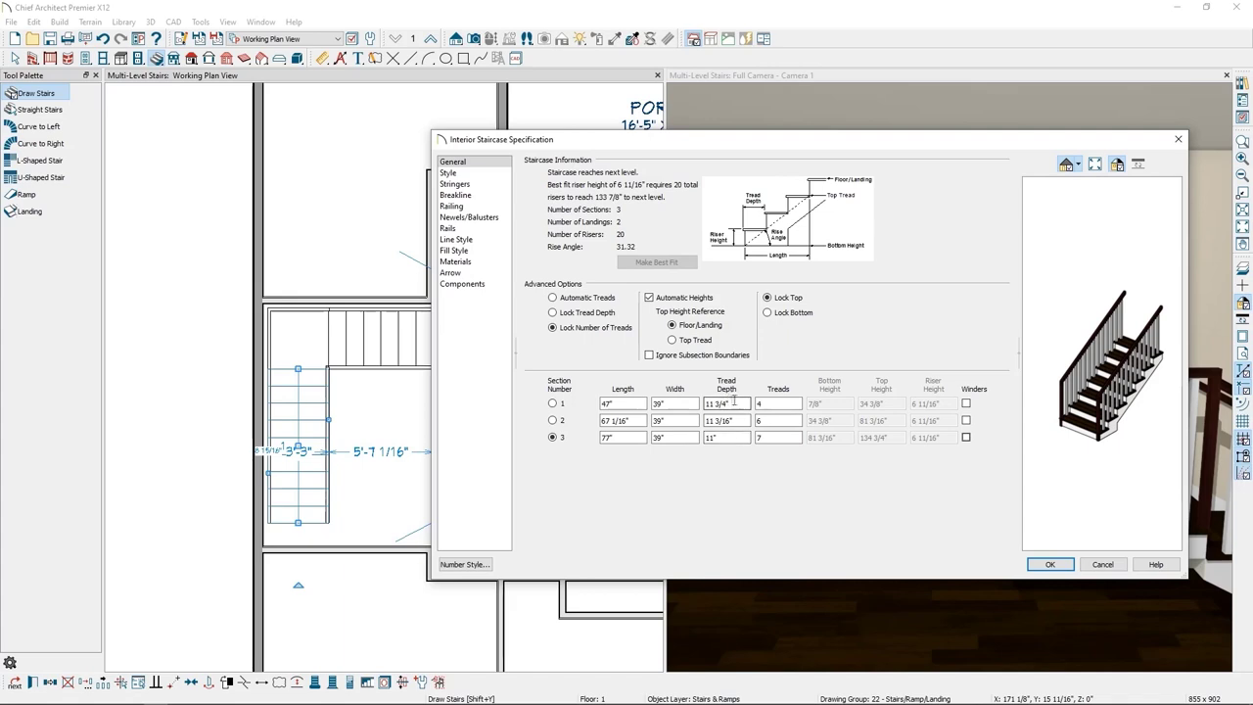
Step: Set the tread depth of all three stair sections to 11 1/2" and apply the staircase settings
{"action": "left_click_drag", "start_coordinate": [736, 404], "coordinate": [705, 403]}
{"action": "type", "text": "11.5"}
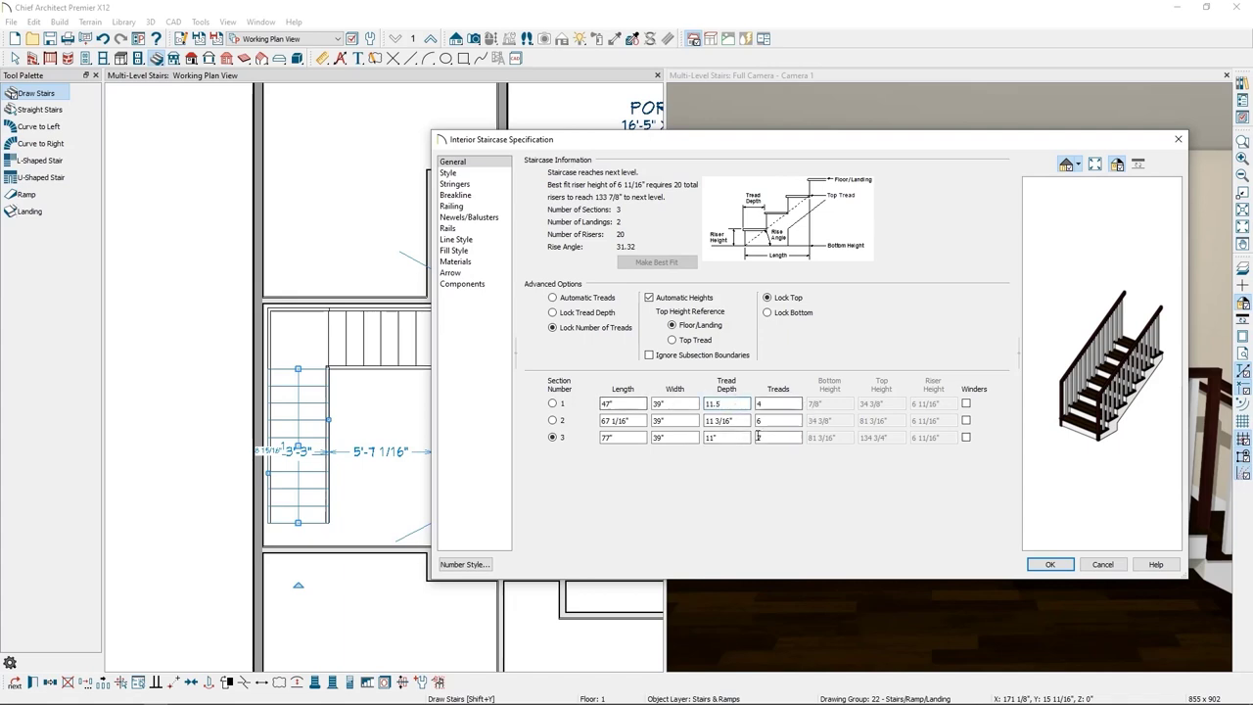
{"action": "key", "text": "Tab"}
{"action": "left_click_drag", "start_coordinate": [750, 420], "coordinate": [669, 420]}
{"action": "type", "text": "11.5"}
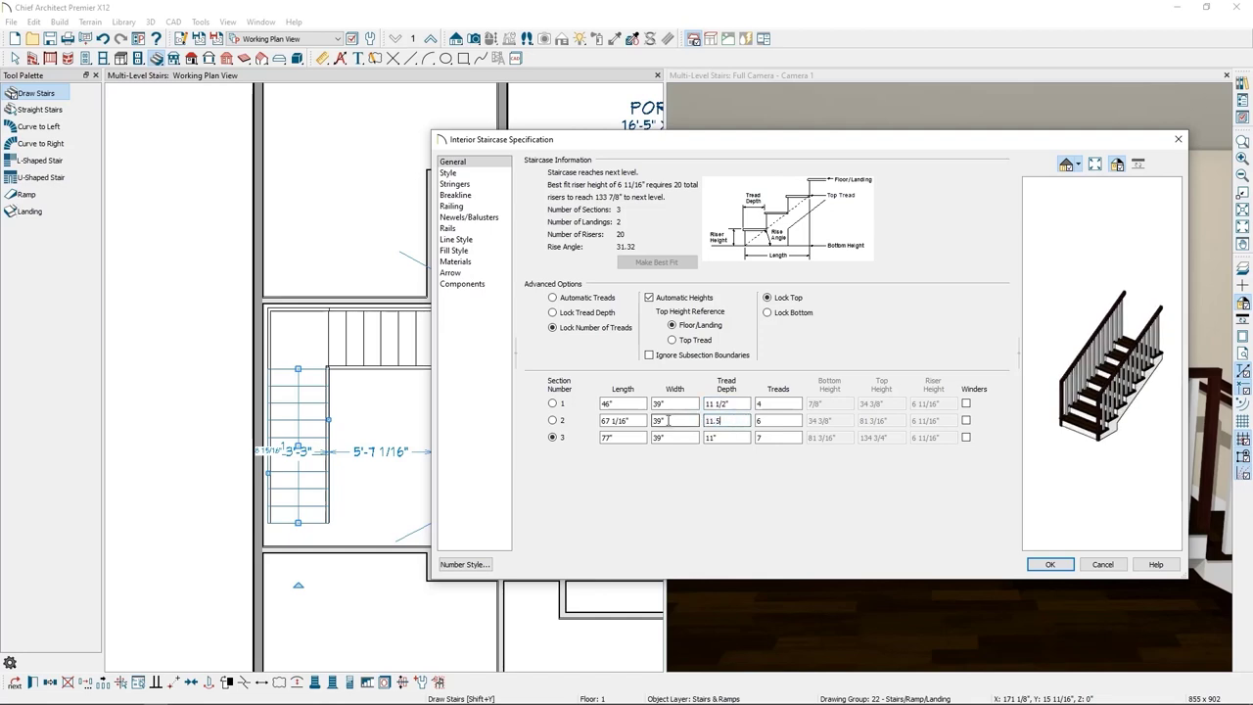
{"action": "key", "text": "Tab"}
{"action": "left_click_drag", "start_coordinate": [746, 438], "coordinate": [705, 438]}
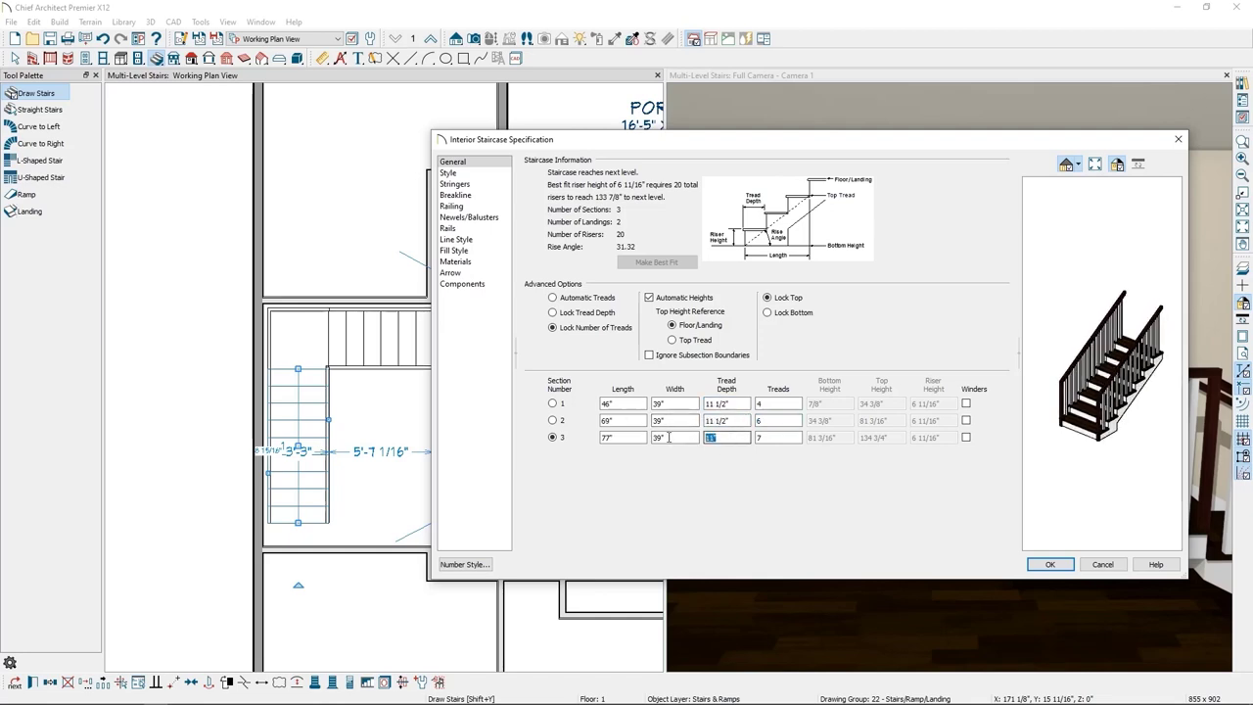
{"action": "type", "text": "11 1/2"}
{"action": "key", "text": "Tab"}
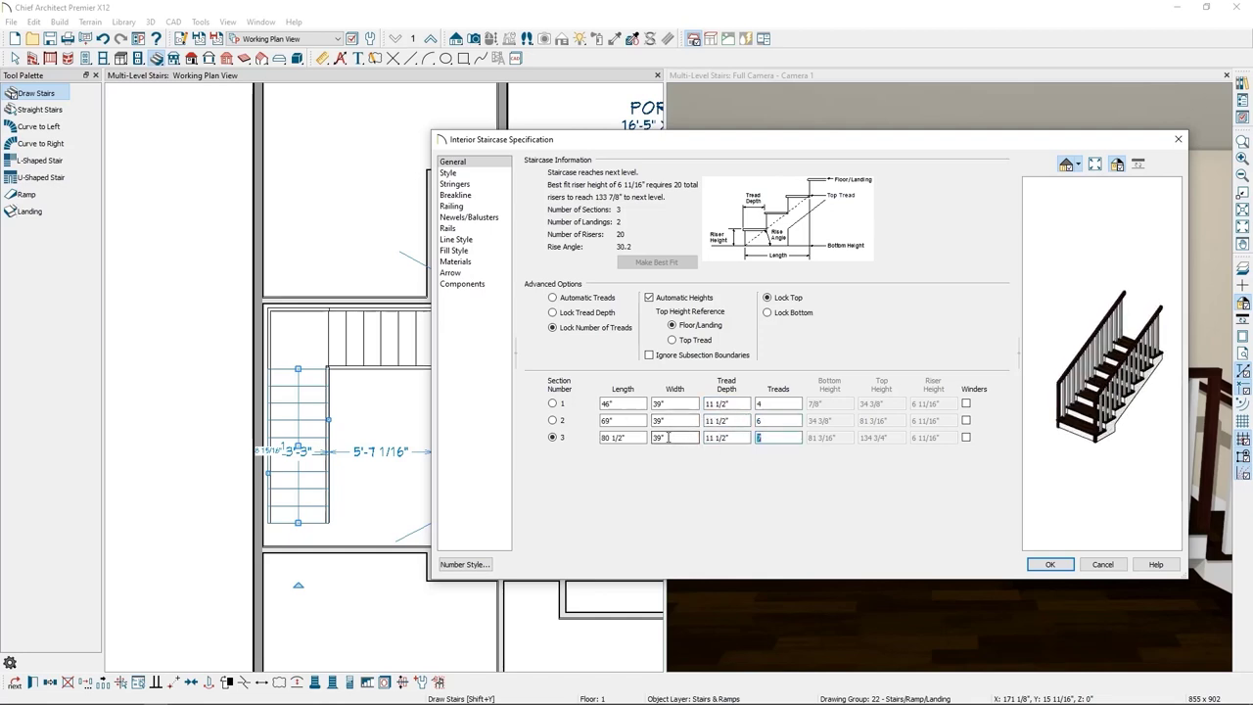
{"action": "left_click", "coordinate": [1048, 565]}
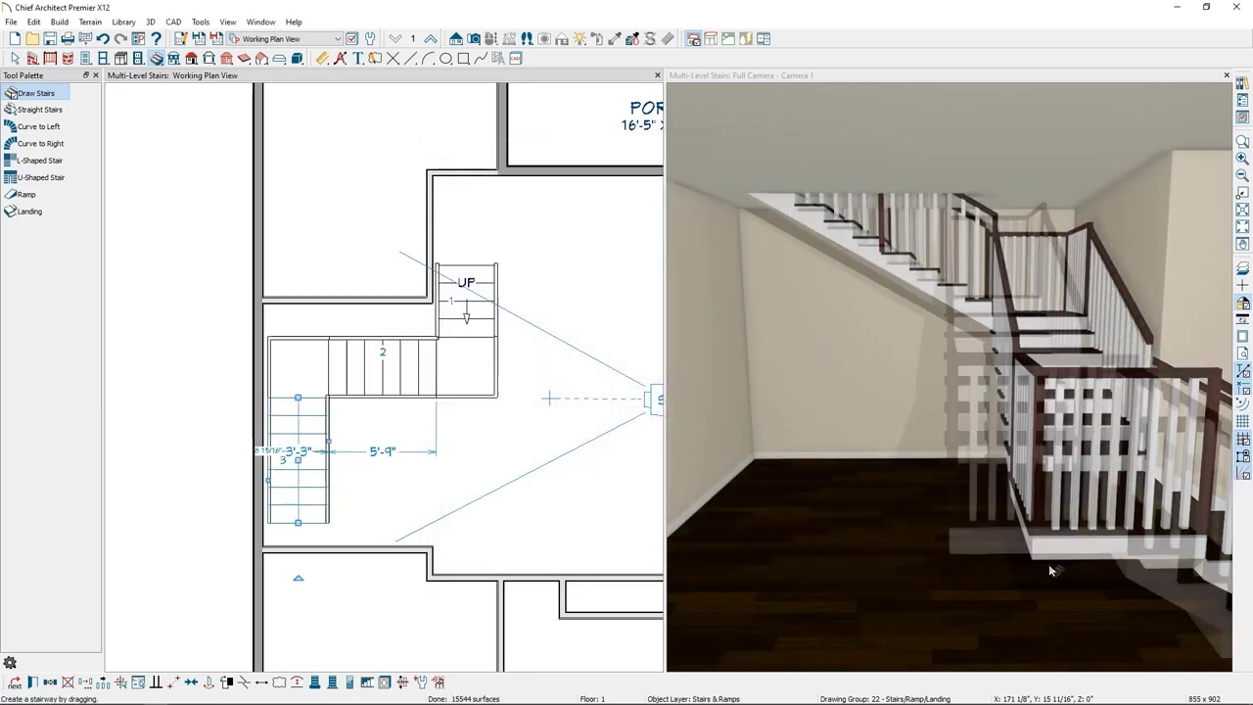
Step: Move the whole staircase by its second section back against the alcove's upper wall
{"action": "left_click", "coordinate": [370, 366]}
{"action": "left_click_drag", "start_coordinate": [382, 368], "coordinate": [373, 335]}
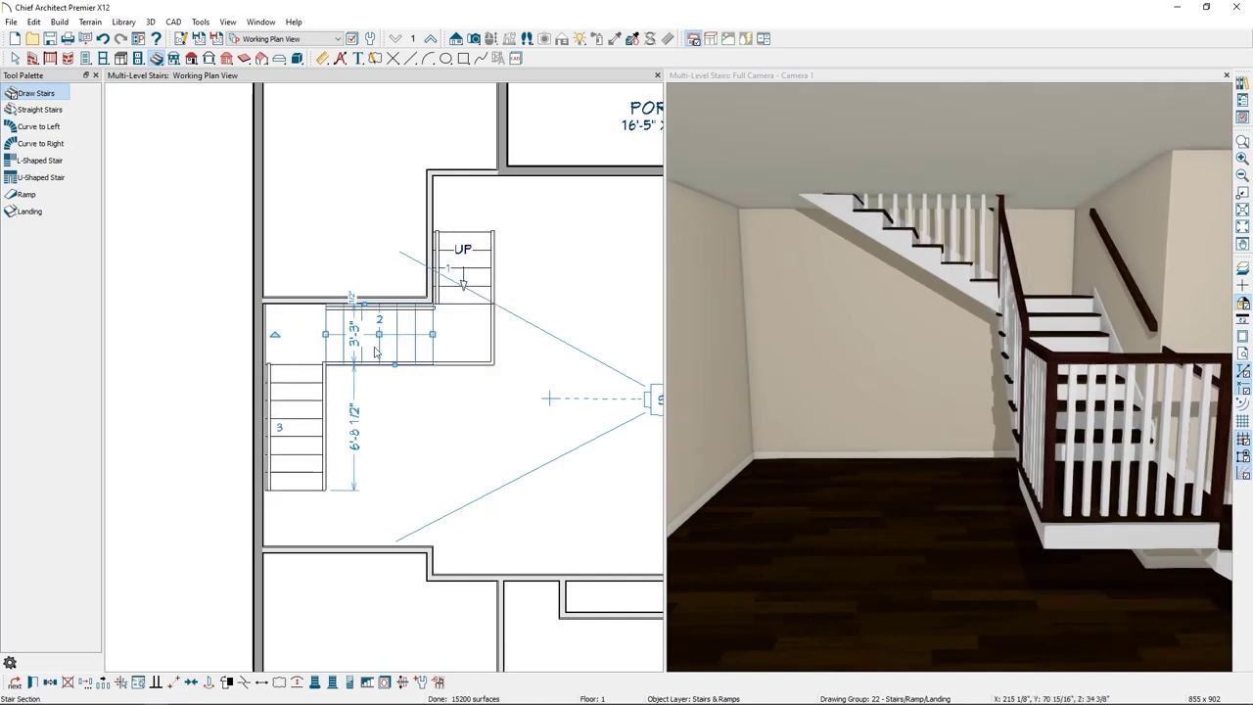
{"action": "left_click", "coordinate": [297, 396]}
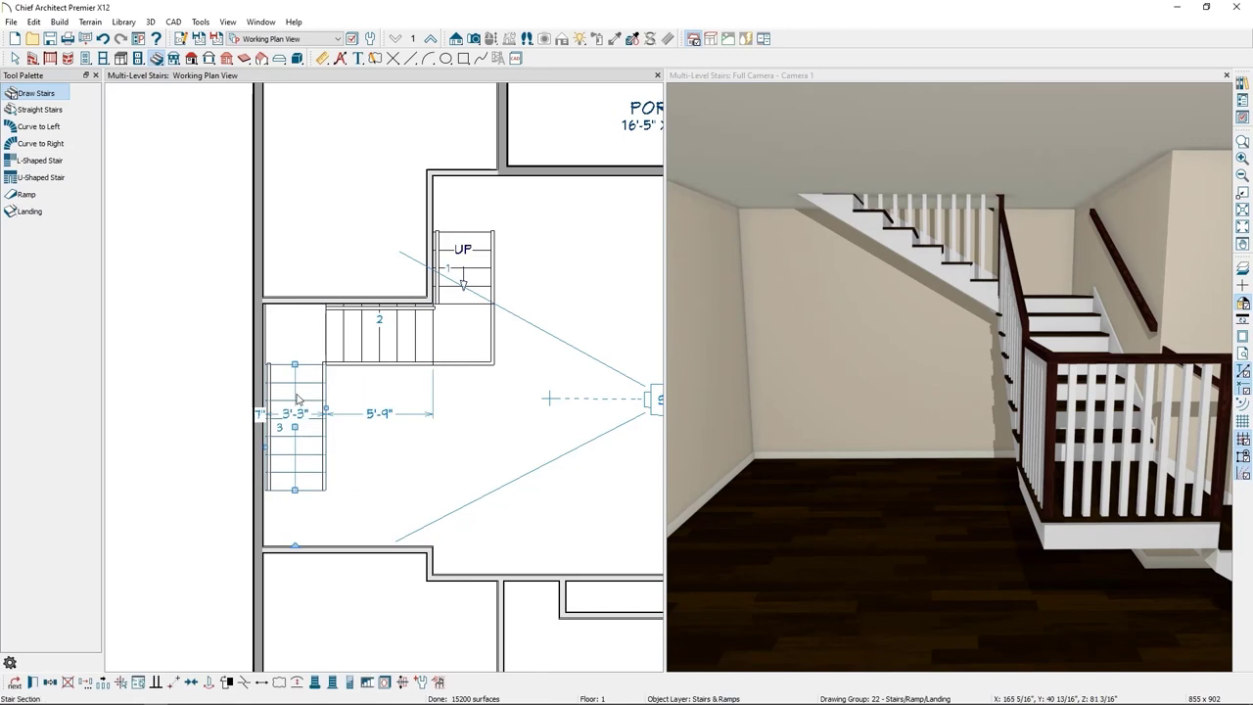
{"action": "left_click", "coordinate": [464, 415]}
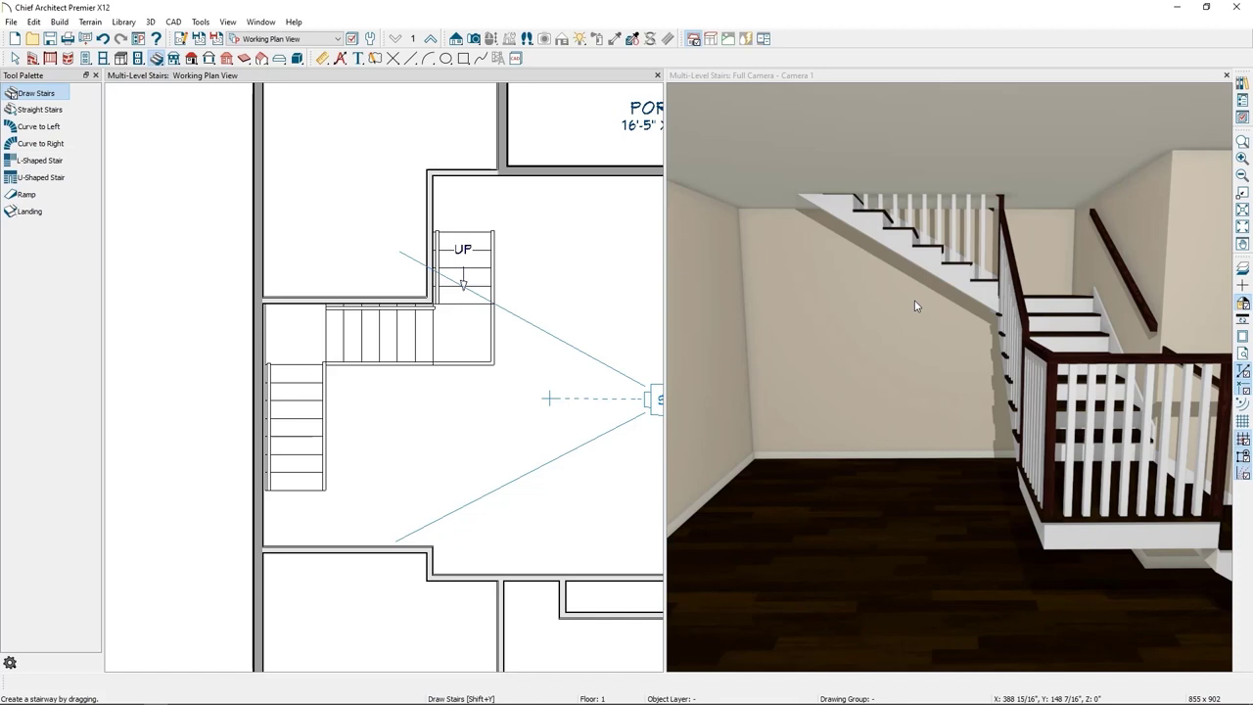
Step: Create an automatic stairwell for the three-section staircase and go up to floor 2
{"action": "left_click", "coordinate": [297, 423]}
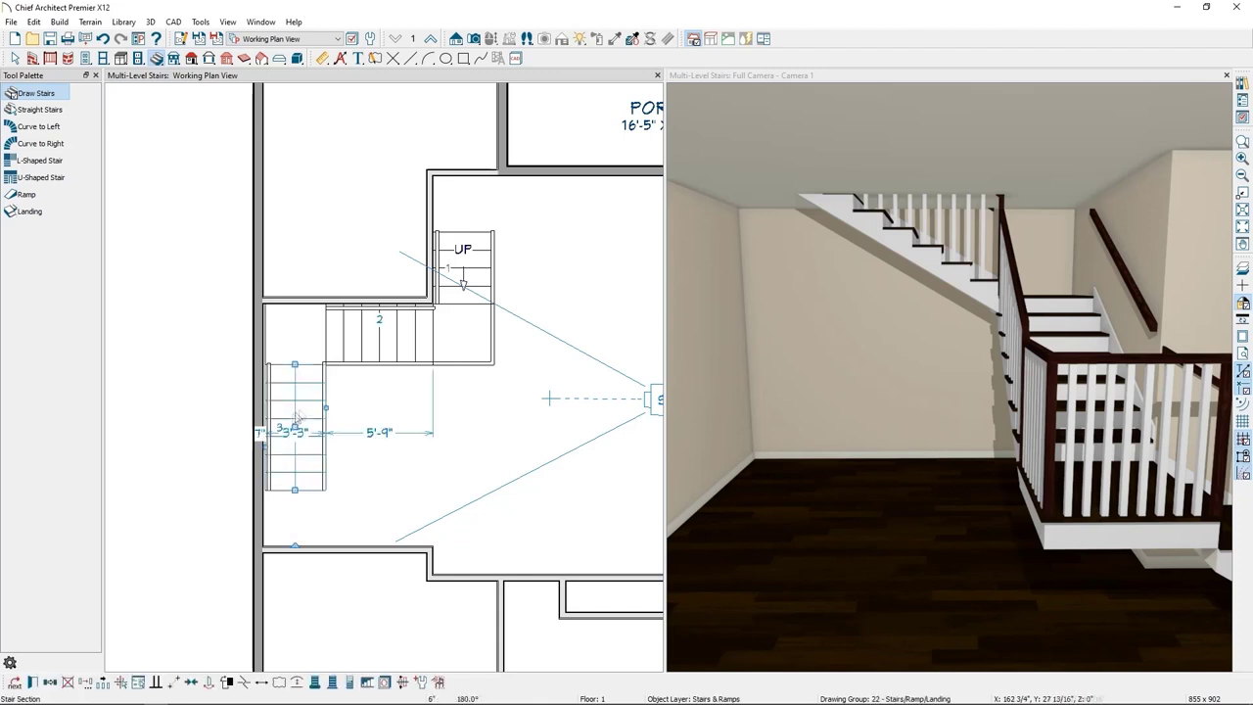
{"action": "left_click", "coordinate": [368, 683]}
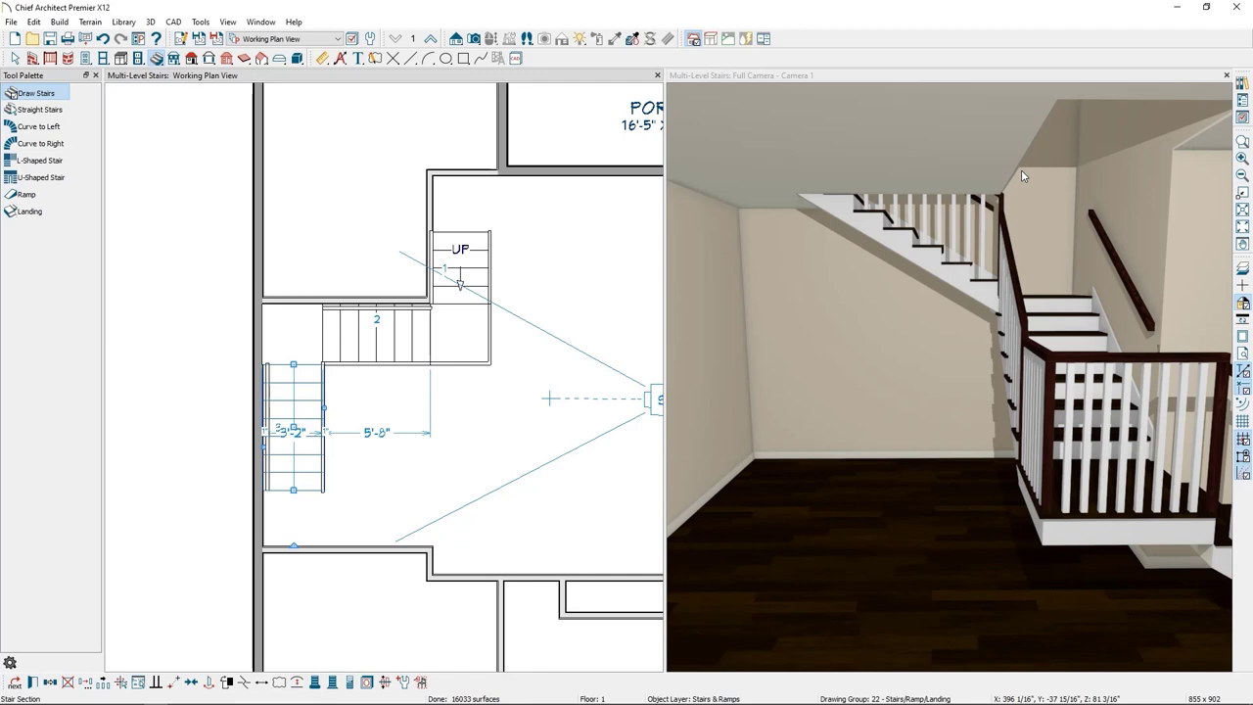
{"action": "left_click", "coordinate": [440, 87]}
{"action": "left_click", "coordinate": [430, 40]}
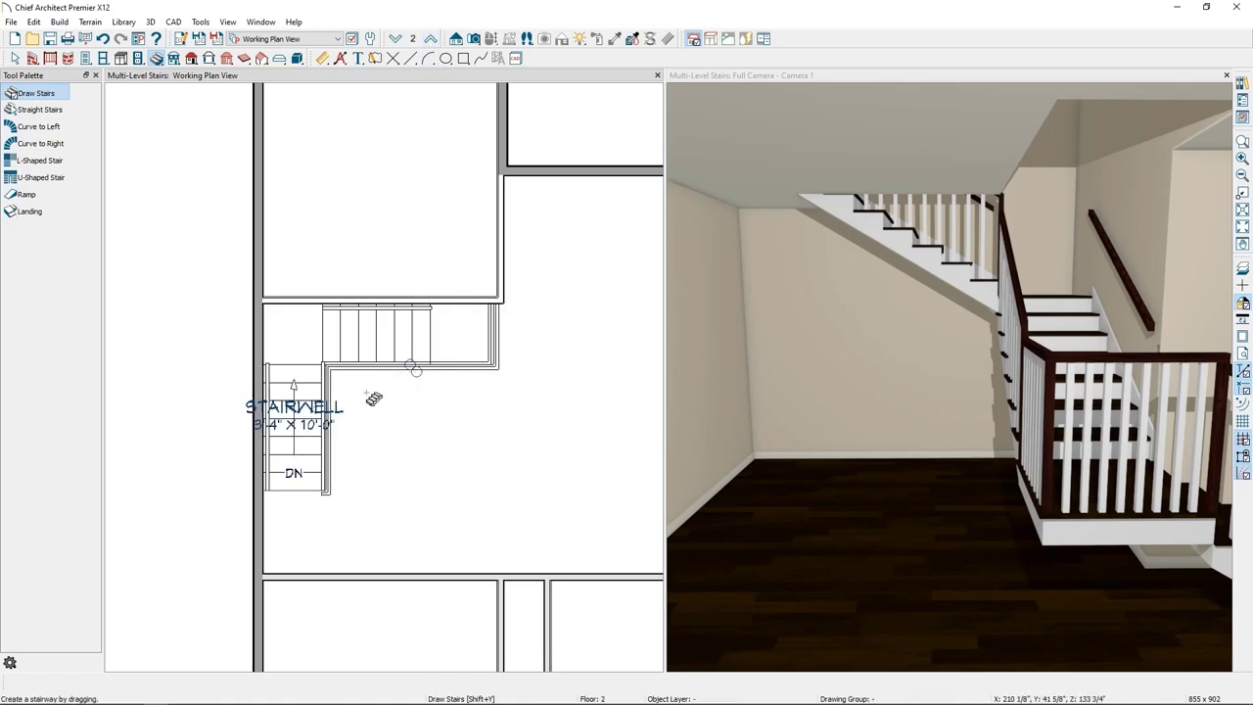
Step: Move the stairwell's horizontal railing down to the head of the last flight and extend it to the exterior wall, about 12'-8 1/2" long
{"action": "key", "text": "space"}
{"action": "left_click", "coordinate": [399, 370]}
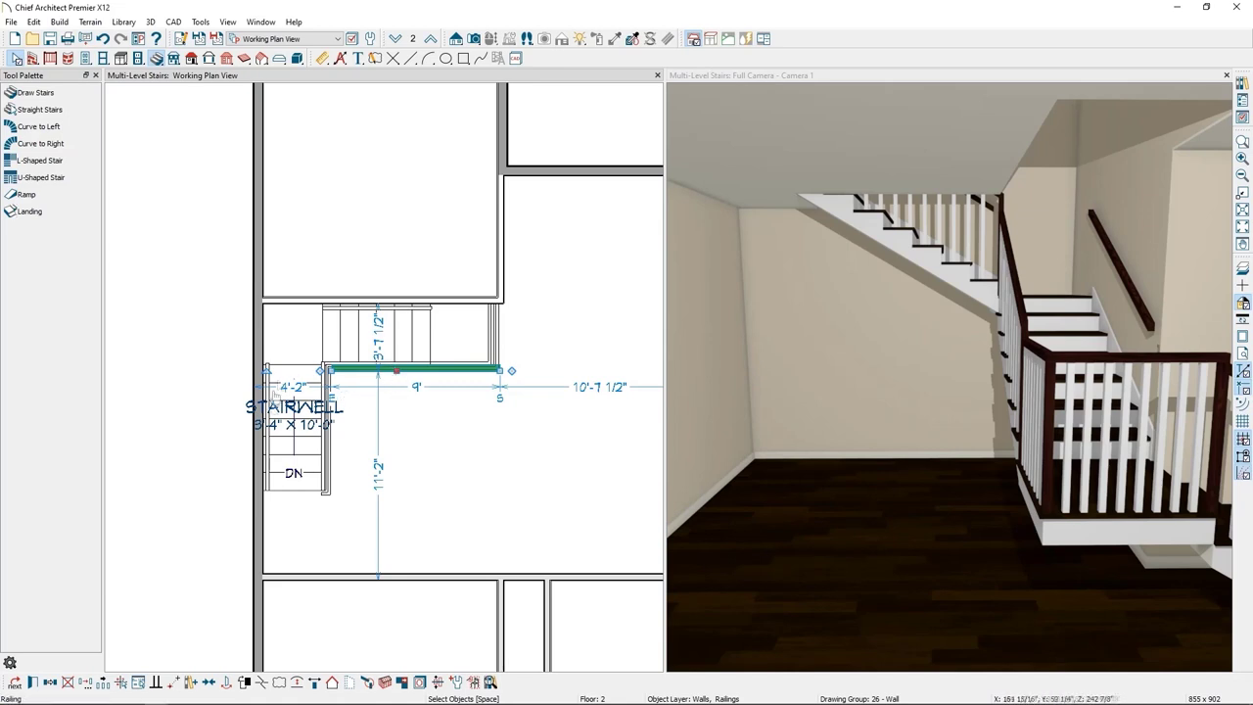
{"action": "left_click_drag", "start_coordinate": [397, 372], "coordinate": [375, 488]}
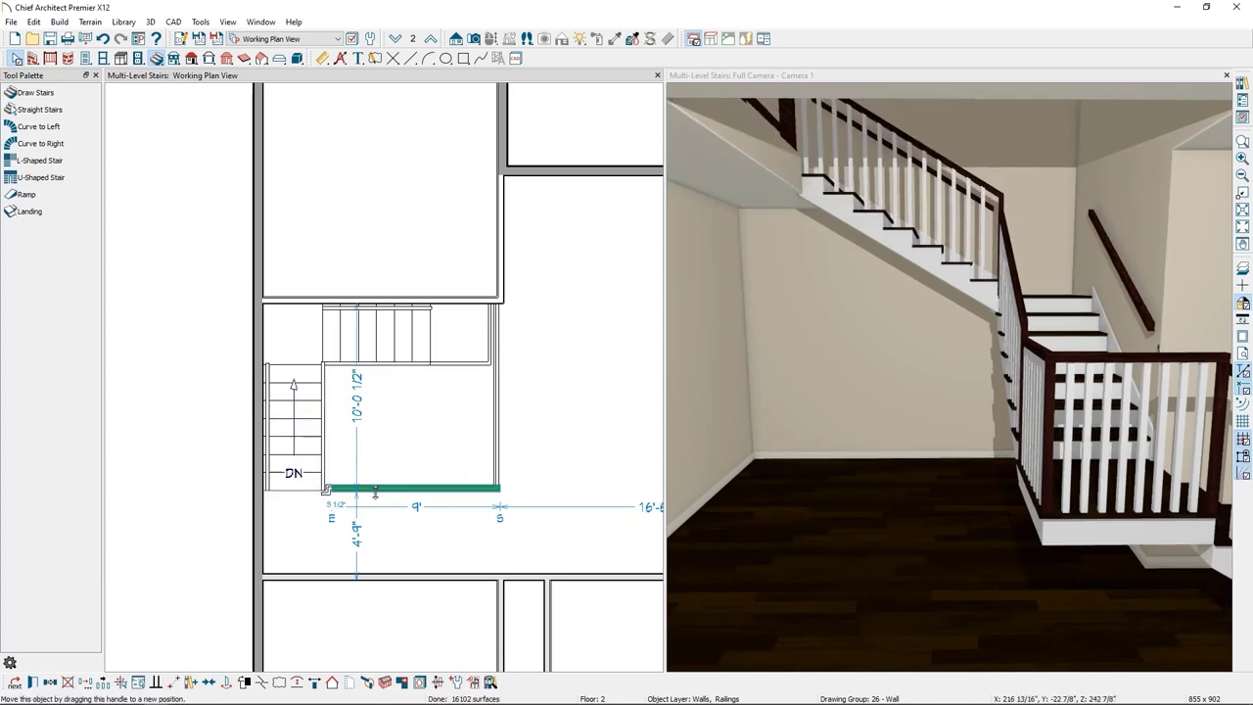
{"action": "left_click_drag", "start_coordinate": [326, 488], "coordinate": [185, 497]}
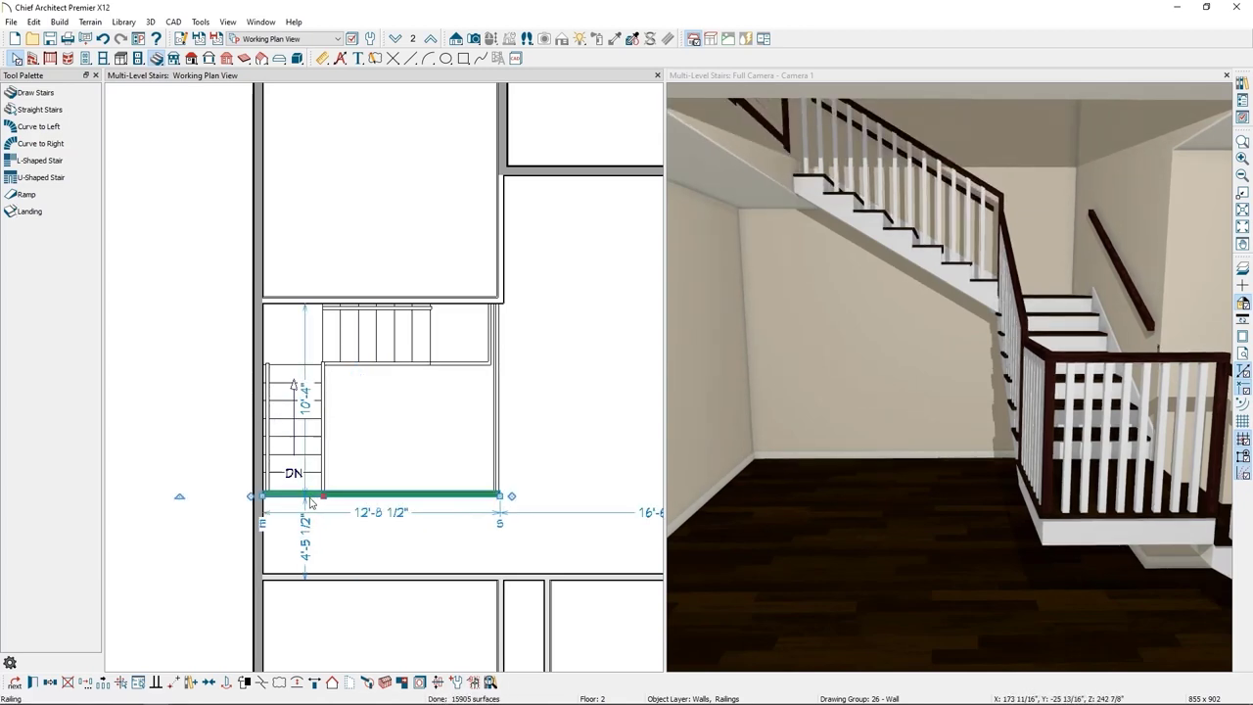
{"action": "left_click", "coordinate": [187, 468]}
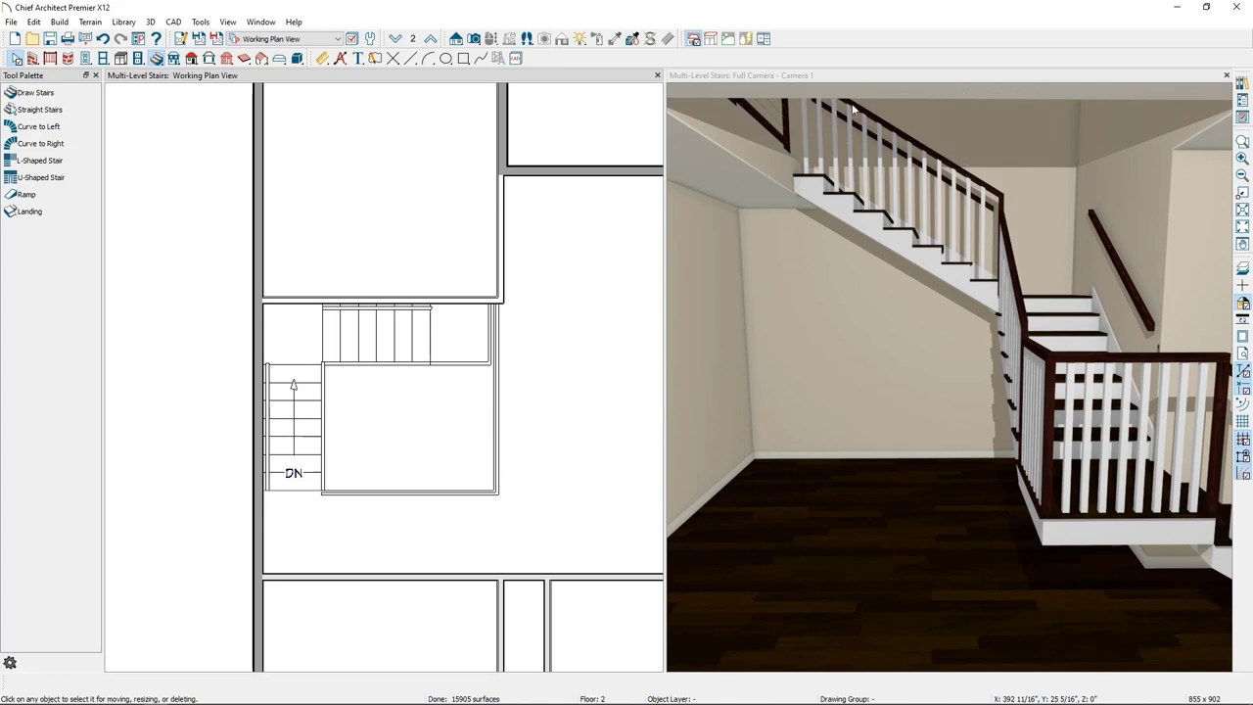
Step: Move the stairwell's vertical railing outward to about 16'-1 1/2" from the exterior wall to widen the opening
{"action": "left_click", "coordinate": [524, 401]}
{"action": "left_click", "coordinate": [552, 404]}
{"action": "left_click", "coordinate": [498, 400]}
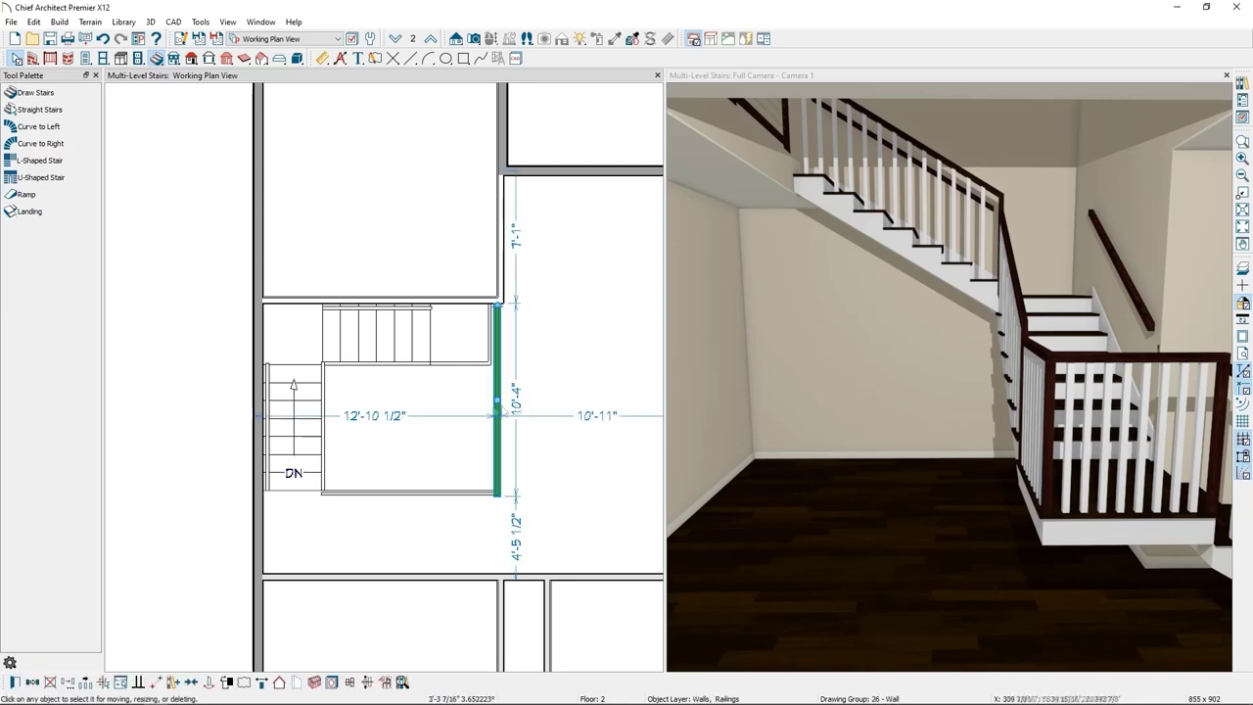
{"action": "left_click_drag", "start_coordinate": [498, 400], "coordinate": [559, 401]}
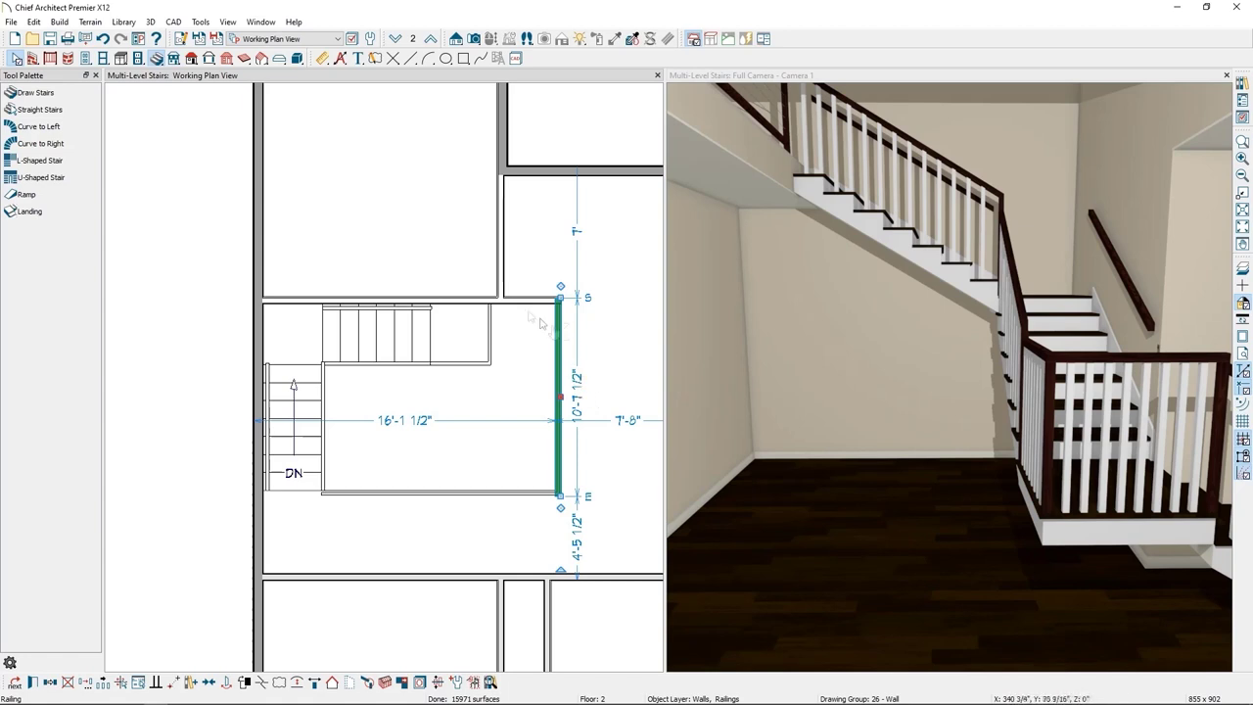
Step: Check the room type assigned to the enlarged stairwell opening on floor 2
{"action": "left_click", "coordinate": [470, 396]}
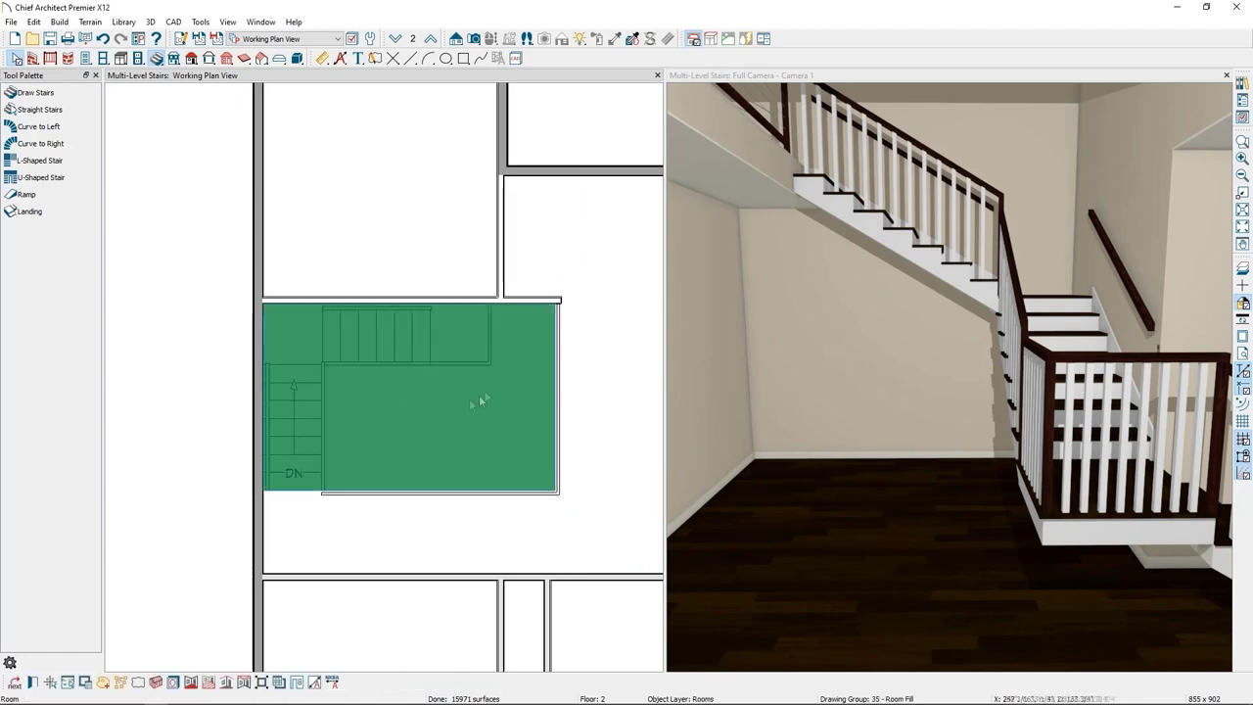
{"action": "left_click", "coordinate": [33, 682]}
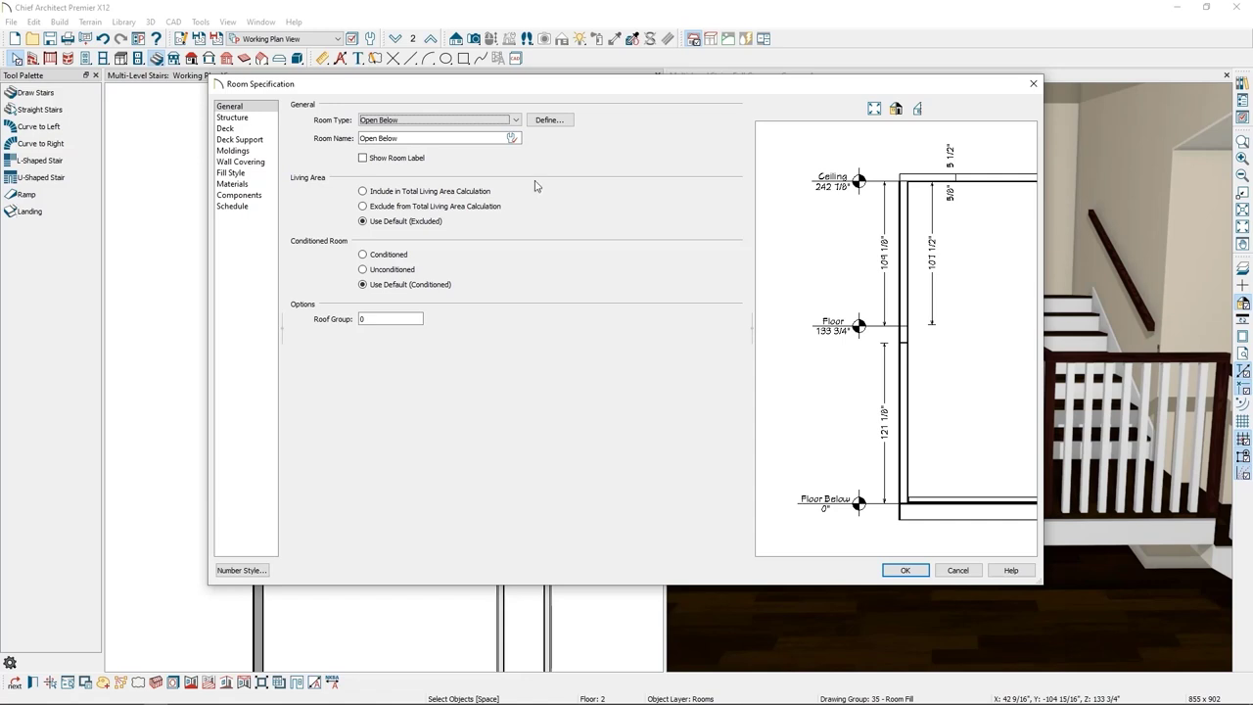
{"action": "left_click", "coordinate": [898, 574]}
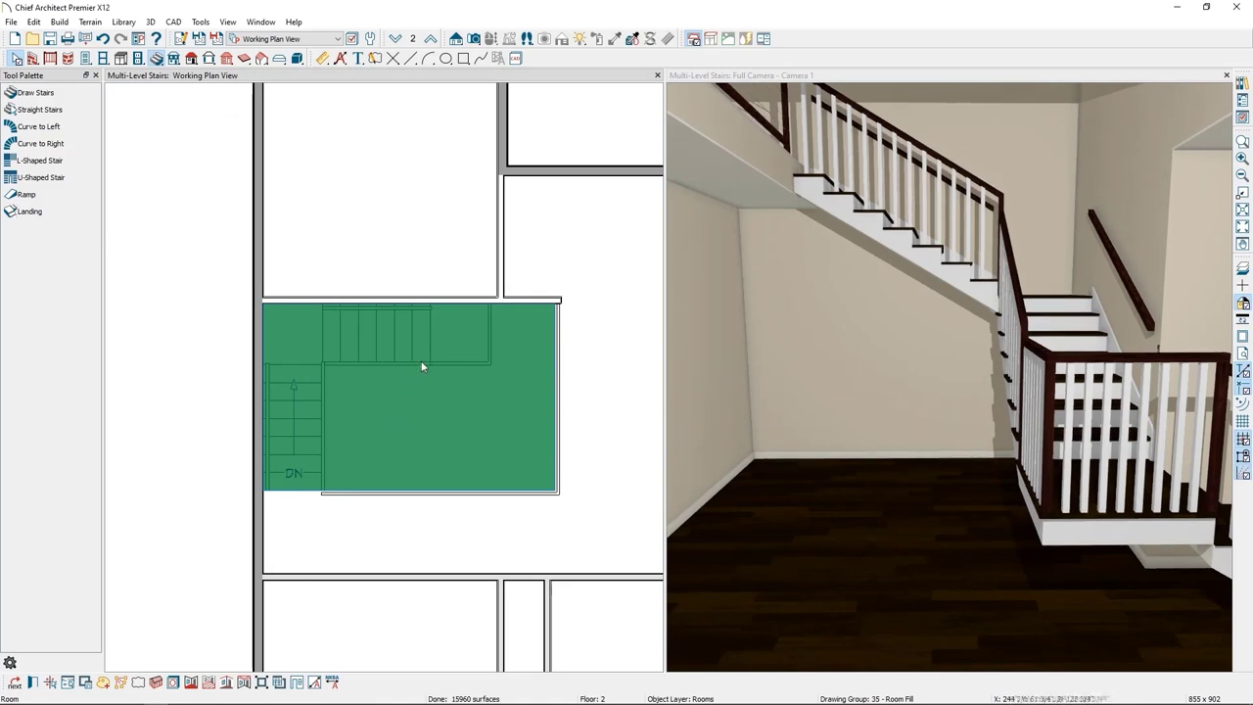
{"action": "left_click", "coordinate": [181, 391]}
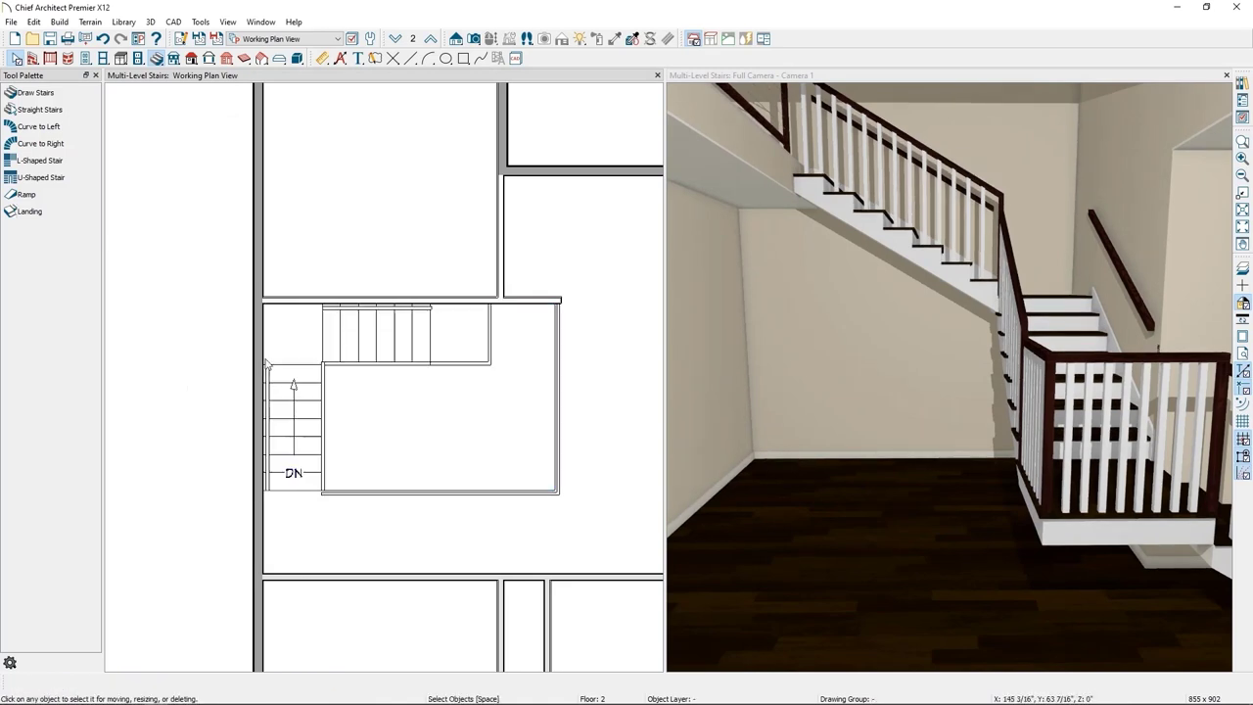
Step: Go down to floor 1 and narrow the first flight to about 37 1/16" by pulling it slightly off the adjacent wall
{"action": "left_click", "coordinate": [395, 38]}
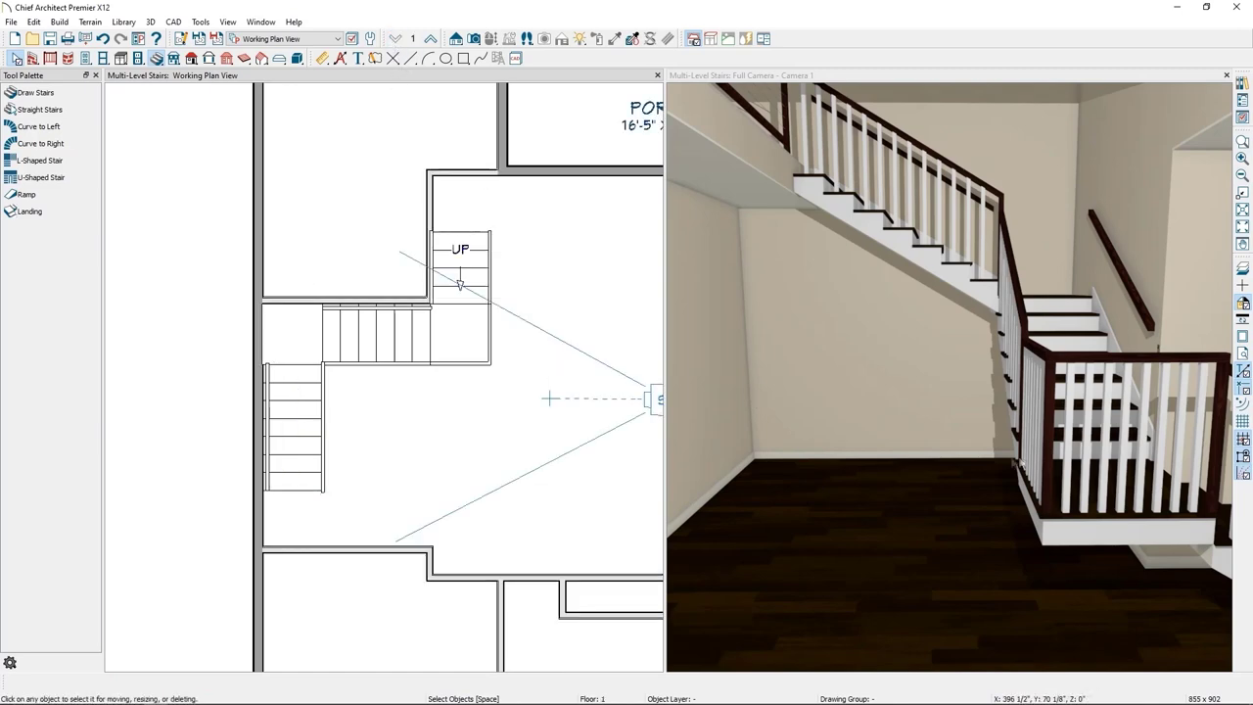
{"action": "middle_click_drag", "start_coordinate": [1012, 470], "coordinate": [926, 457]}
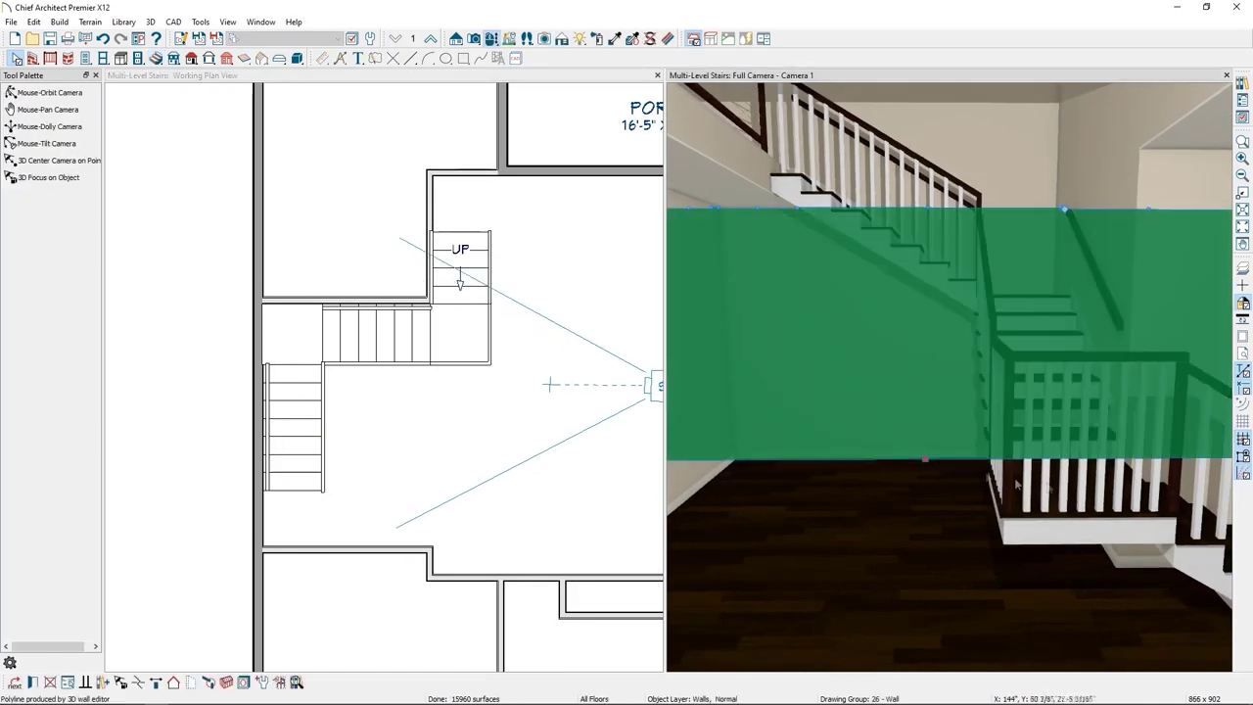
{"action": "left_click", "coordinate": [1097, 502]}
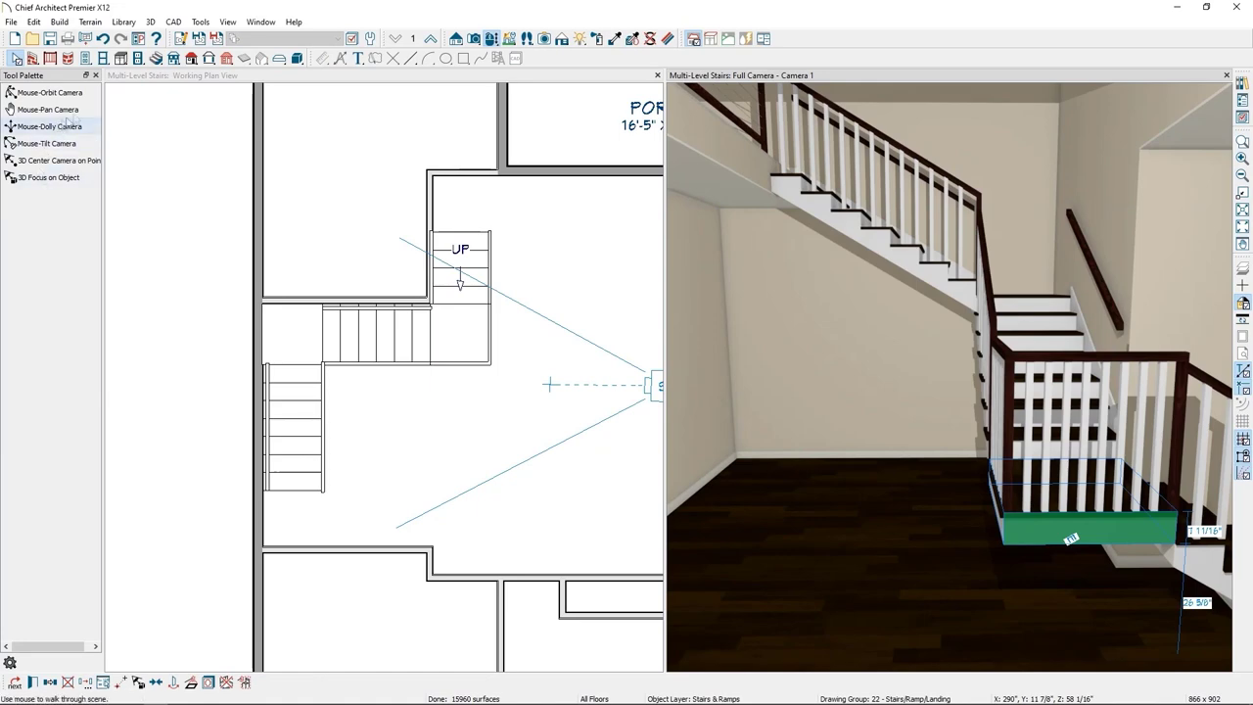
{"action": "left_click", "coordinate": [49, 93]}
{"action": "left_click_drag", "start_coordinate": [1079, 472], "coordinate": [991, 491]}
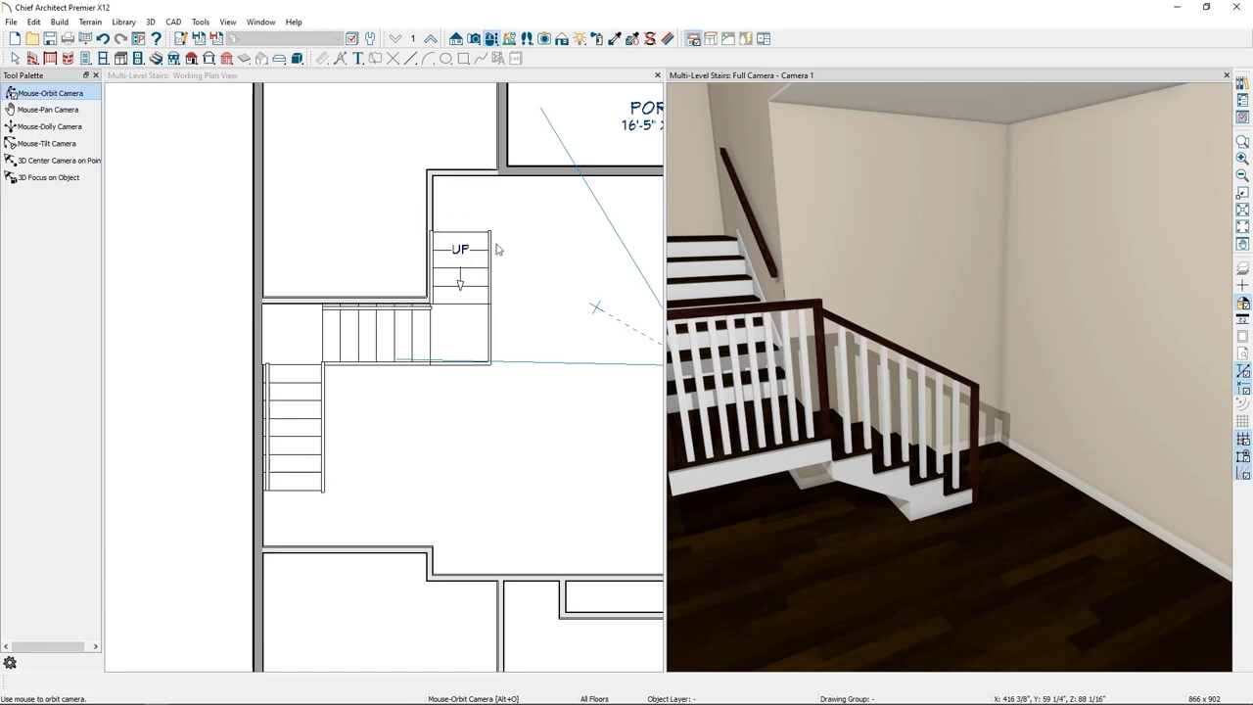
{"action": "left_click_drag", "start_coordinate": [460, 274], "coordinate": [461, 280]}
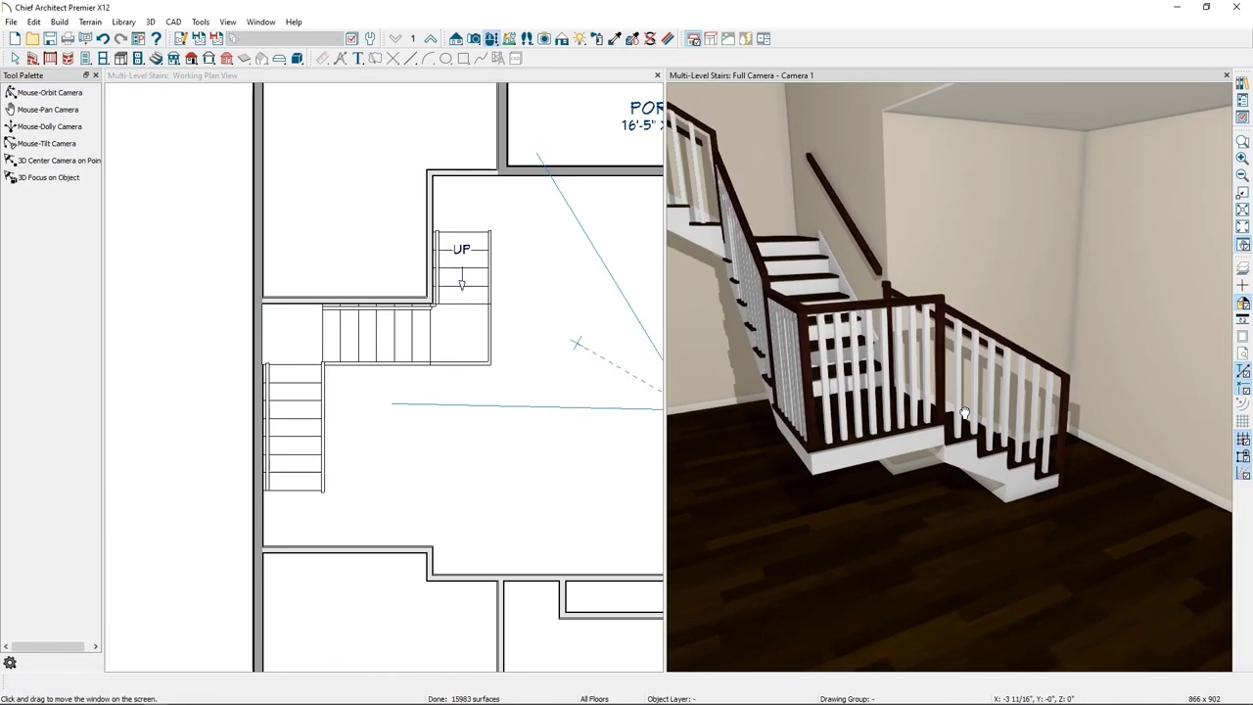
Step: Try turning off the left railing for the whole staircase through its first section, and undo the change
{"action": "left_click", "coordinate": [482, 270]}
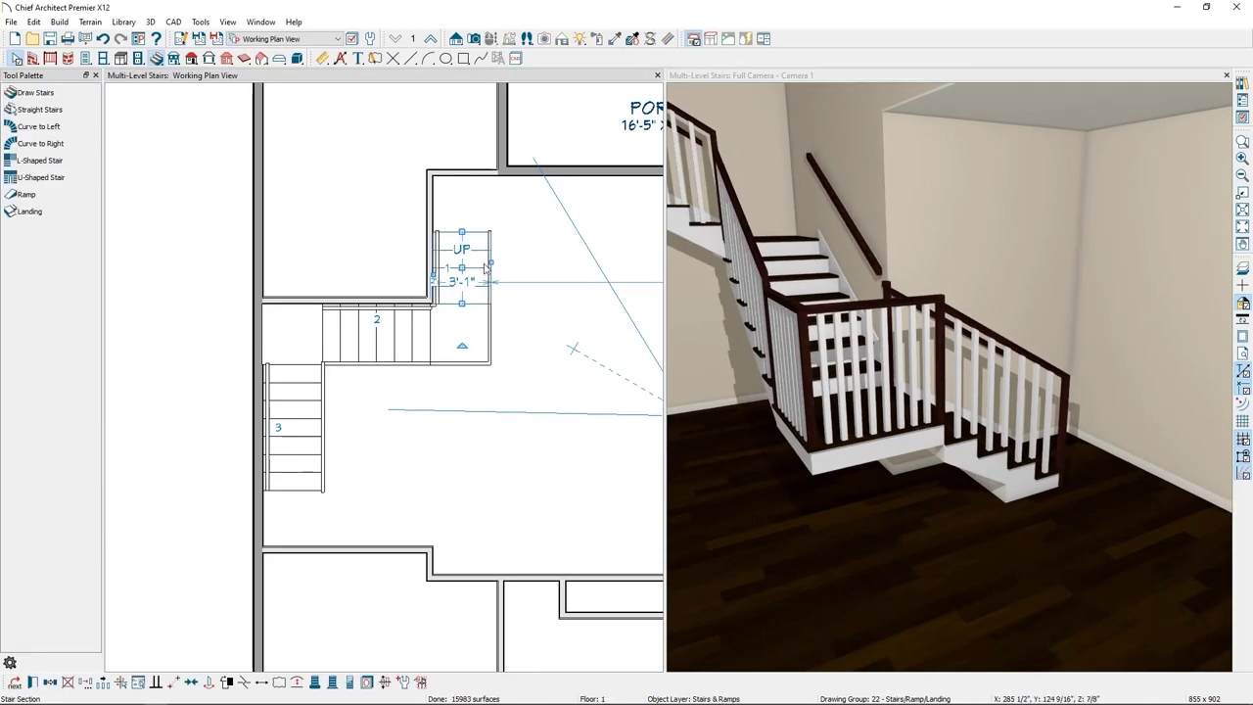
{"action": "left_click", "coordinate": [50, 681]}
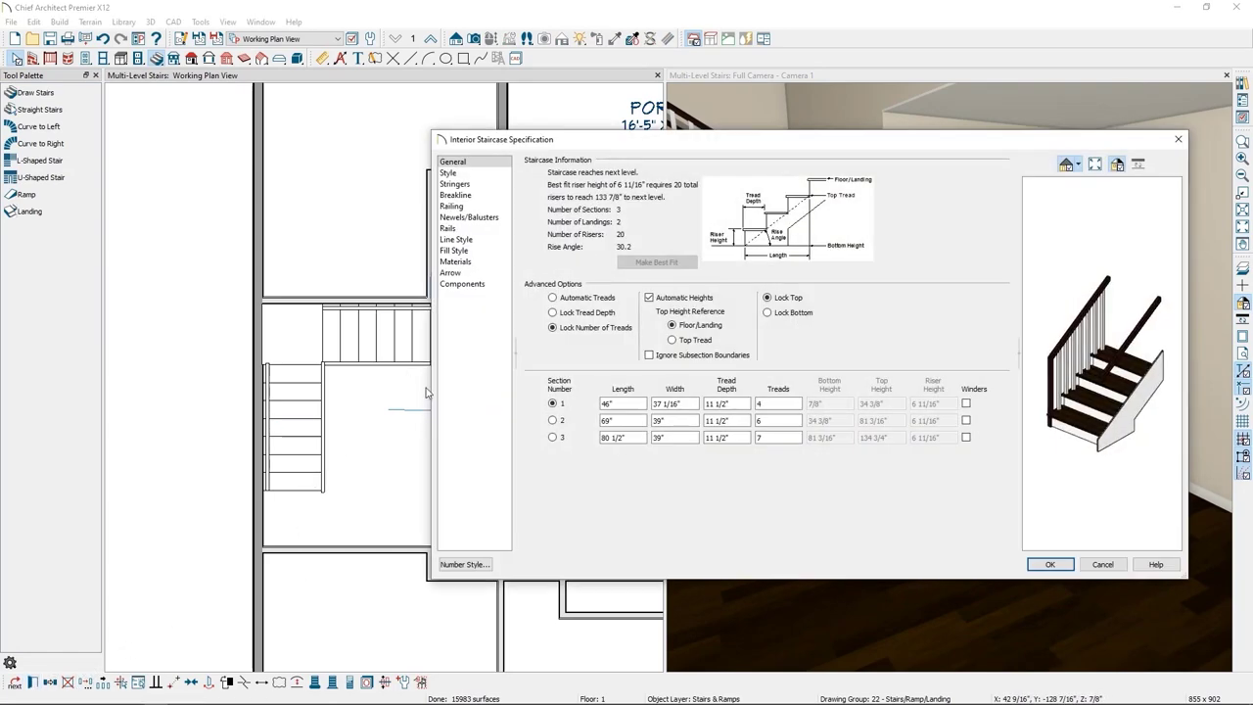
{"action": "left_click", "coordinate": [452, 206]}
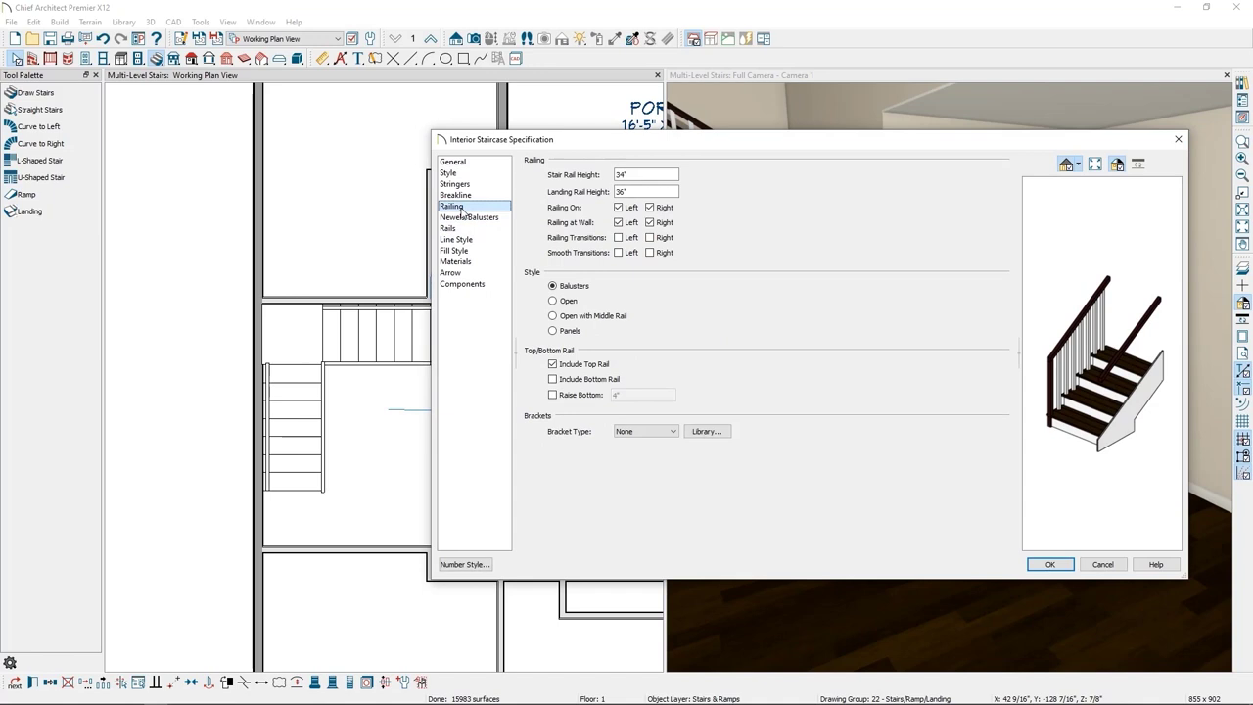
{"action": "left_click", "coordinate": [619, 207]}
{"action": "left_click", "coordinate": [1057, 565]}
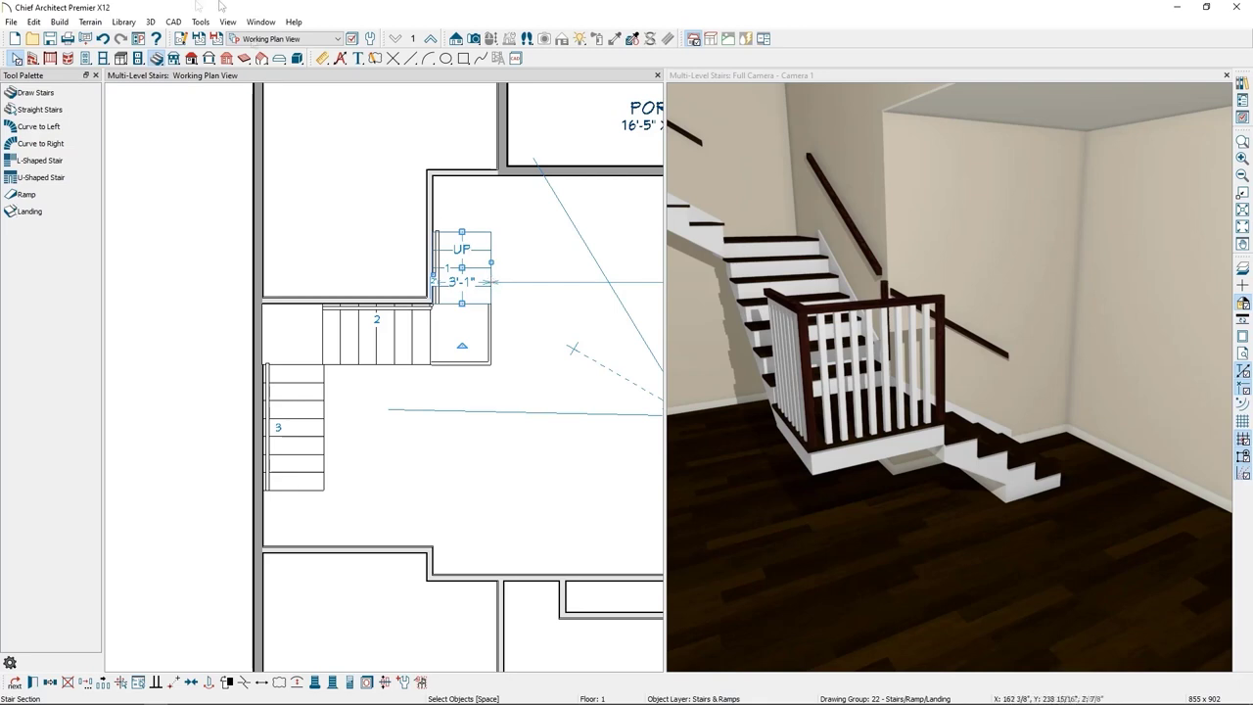
{"action": "left_click", "coordinate": [102, 38]}
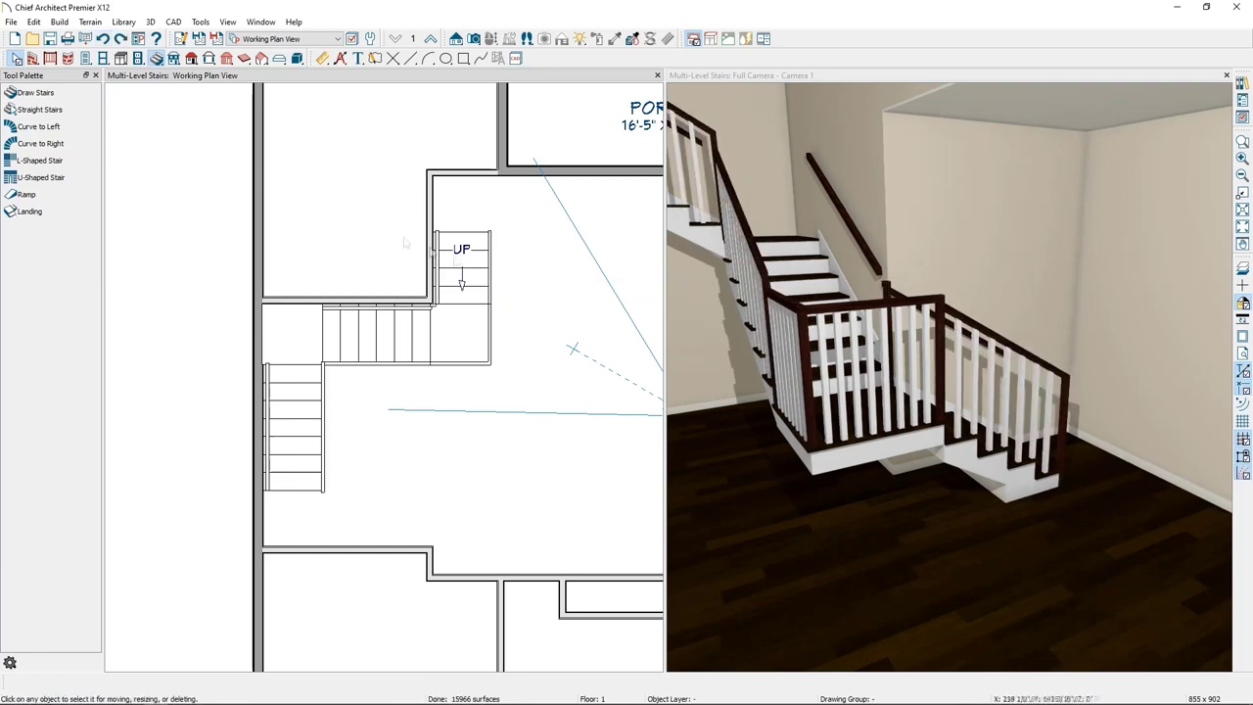
Step: Turn off the left railing on only the first flight, leaving the other sections out of the selection
{"action": "left_click", "coordinate": [491, 257]}
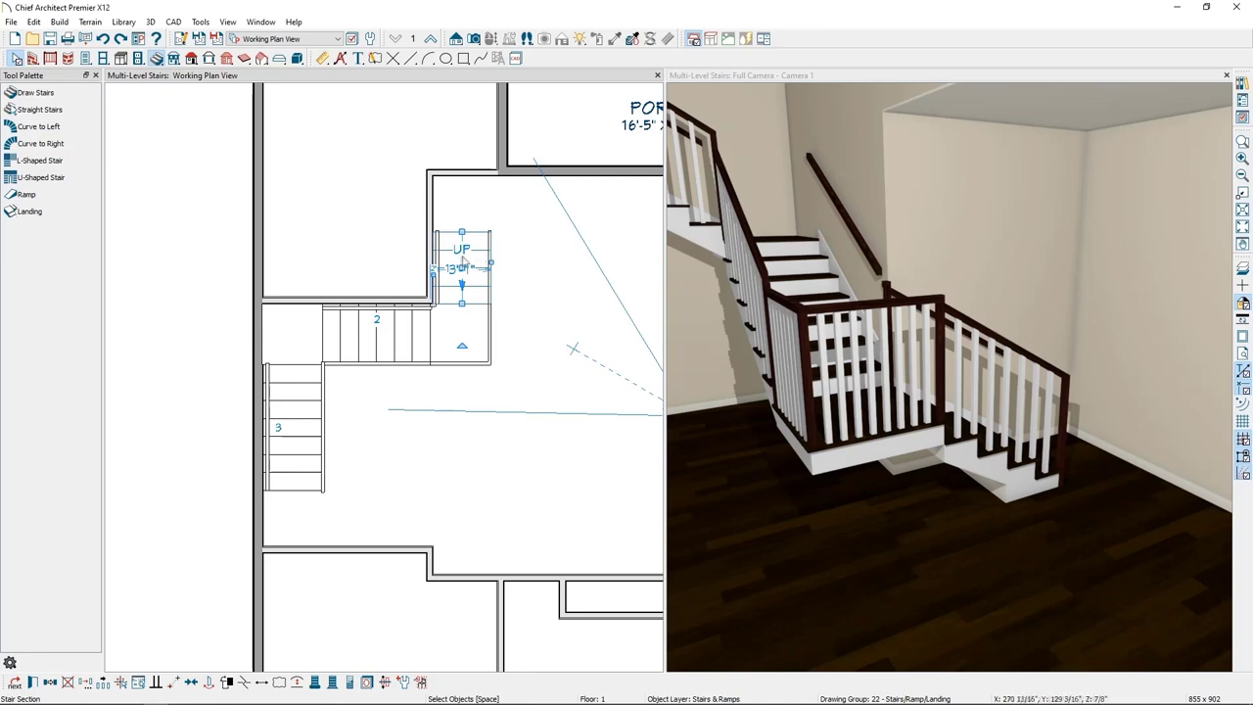
{"action": "left_click_drag", "start_coordinate": [489, 262], "coordinate": [435, 271]}
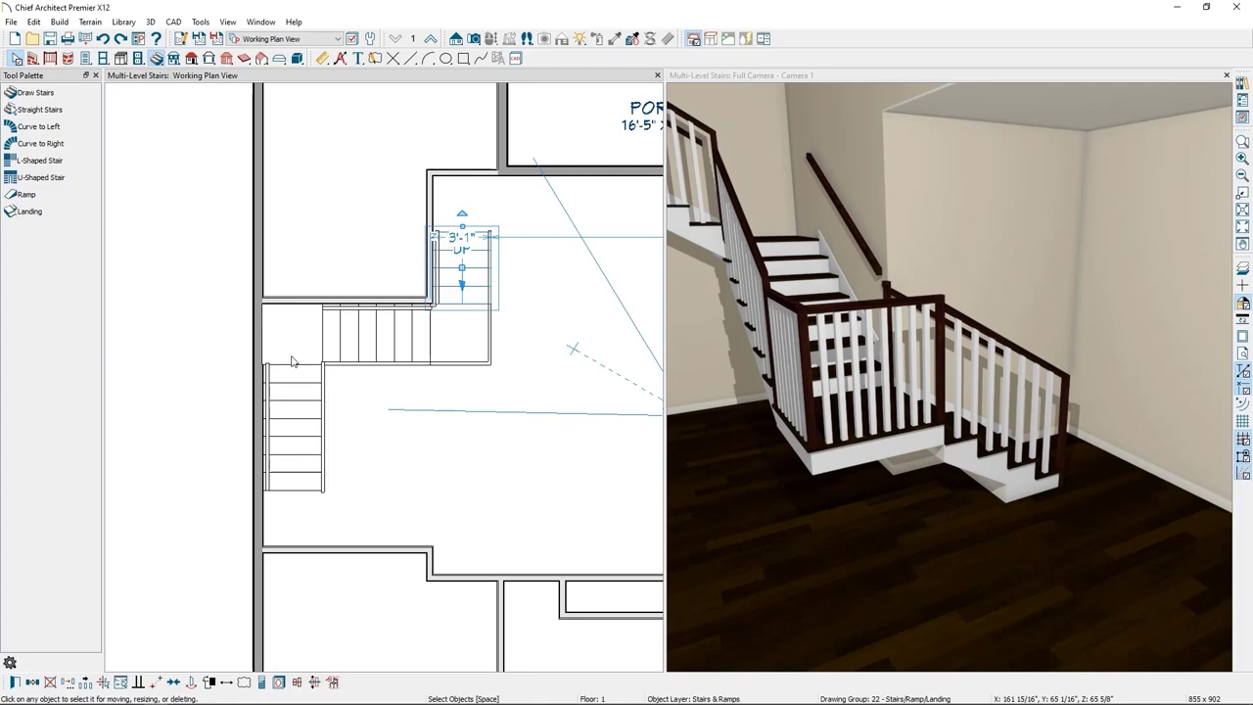
{"action": "left_click", "coordinate": [14, 684]}
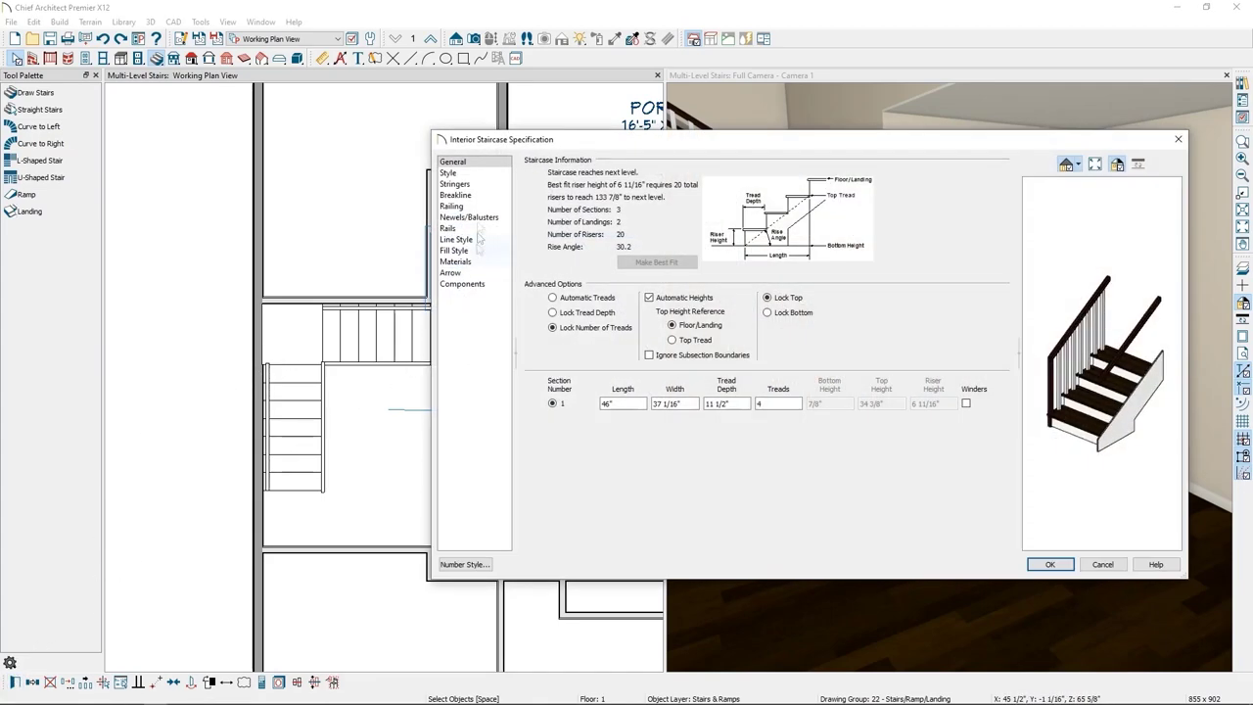
{"action": "left_click", "coordinate": [452, 206]}
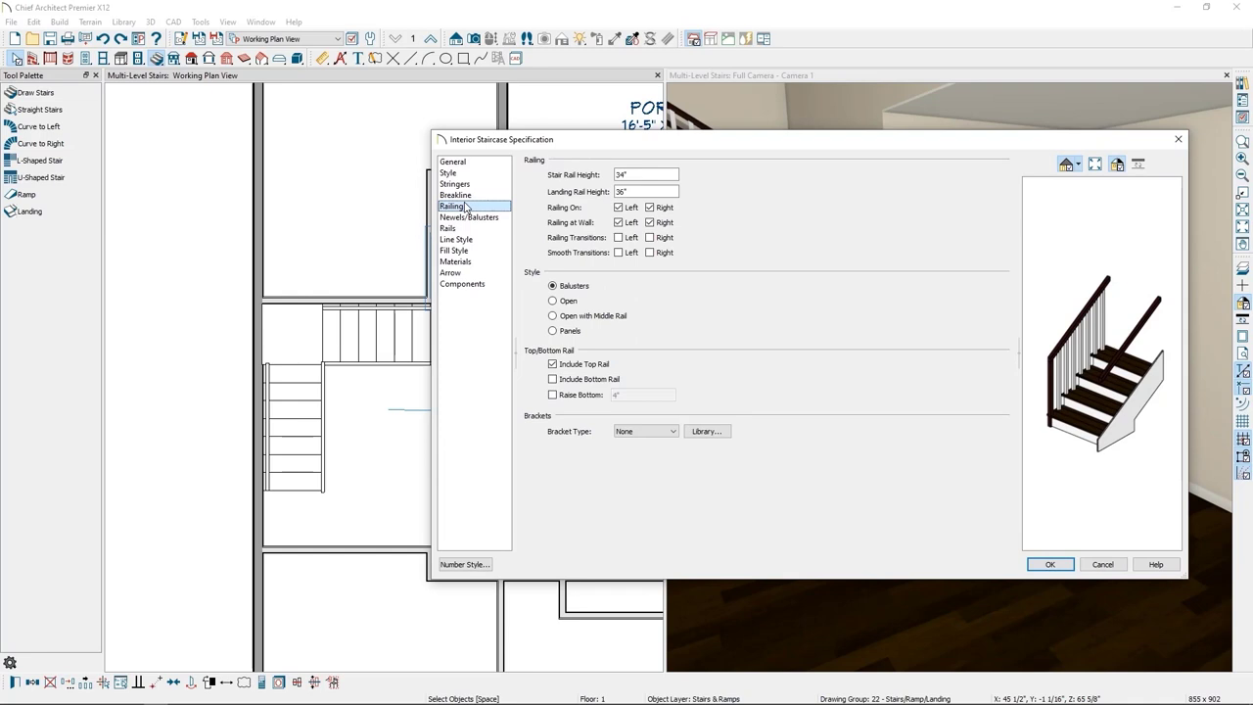
{"action": "left_click", "coordinate": [618, 208]}
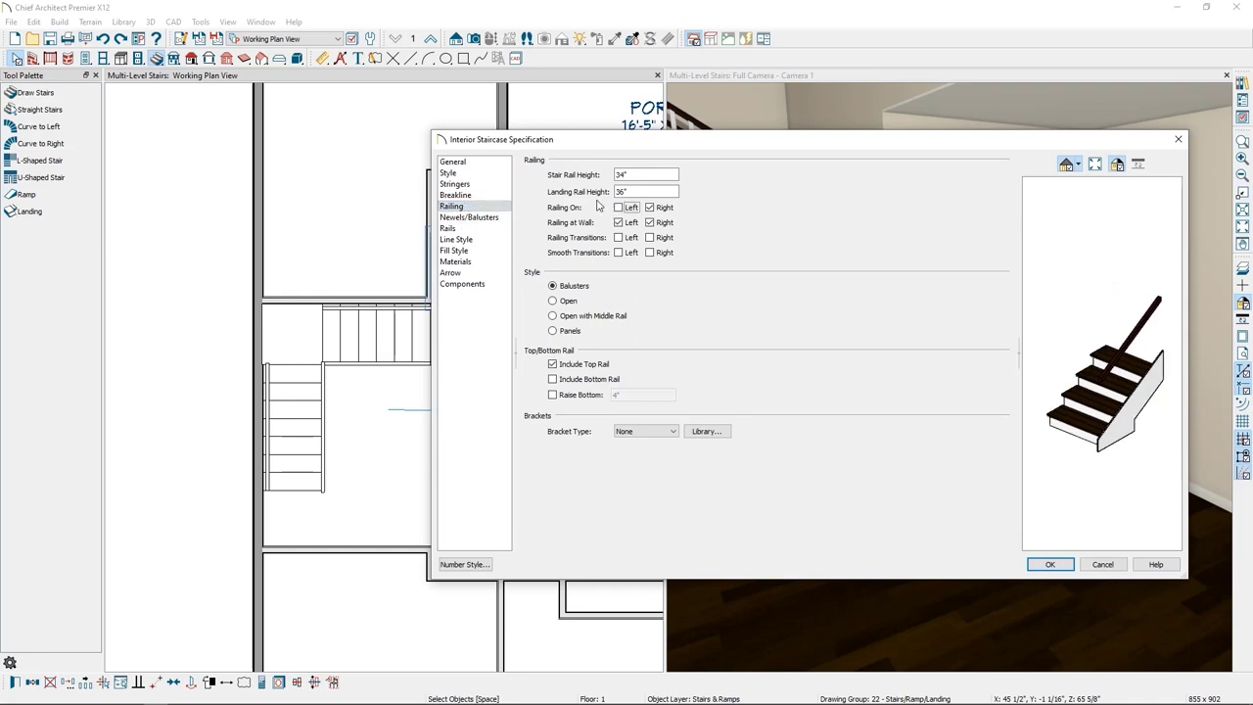
{"action": "left_click", "coordinate": [1050, 565]}
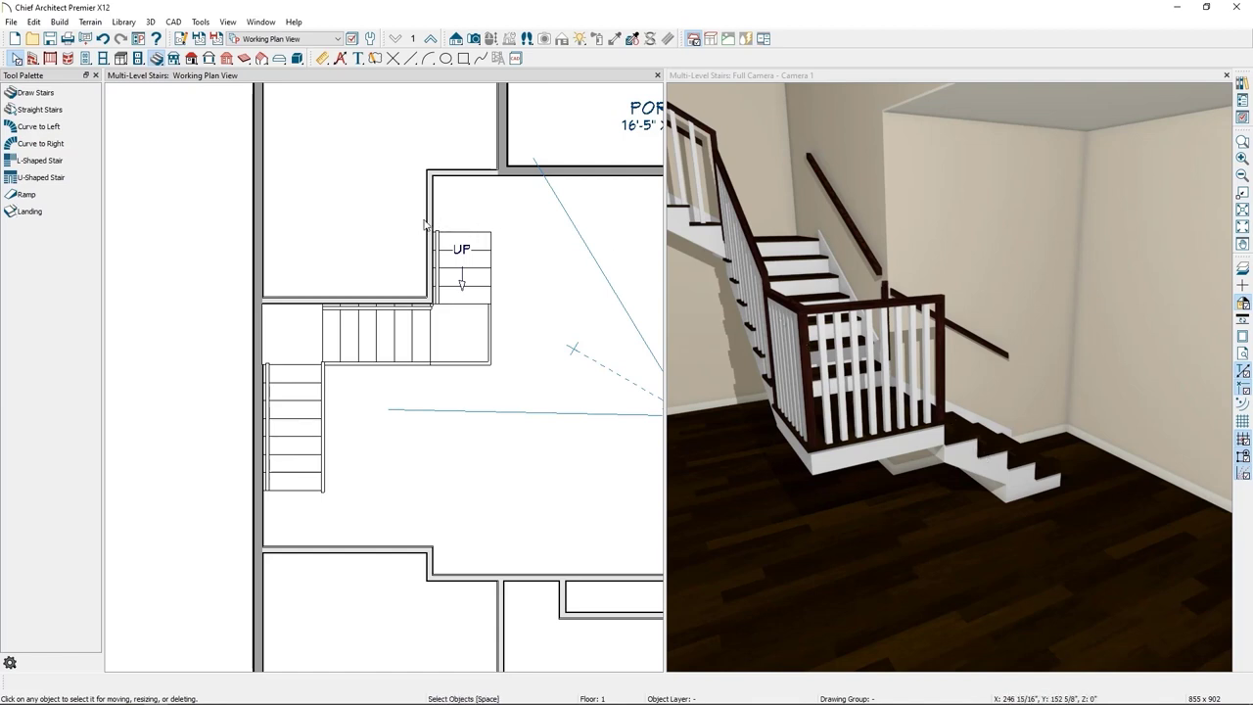
Step: Draw a straight railing about 23" long along the open side of the first flight, ending at the landing
{"action": "left_click", "coordinate": [50, 58]}
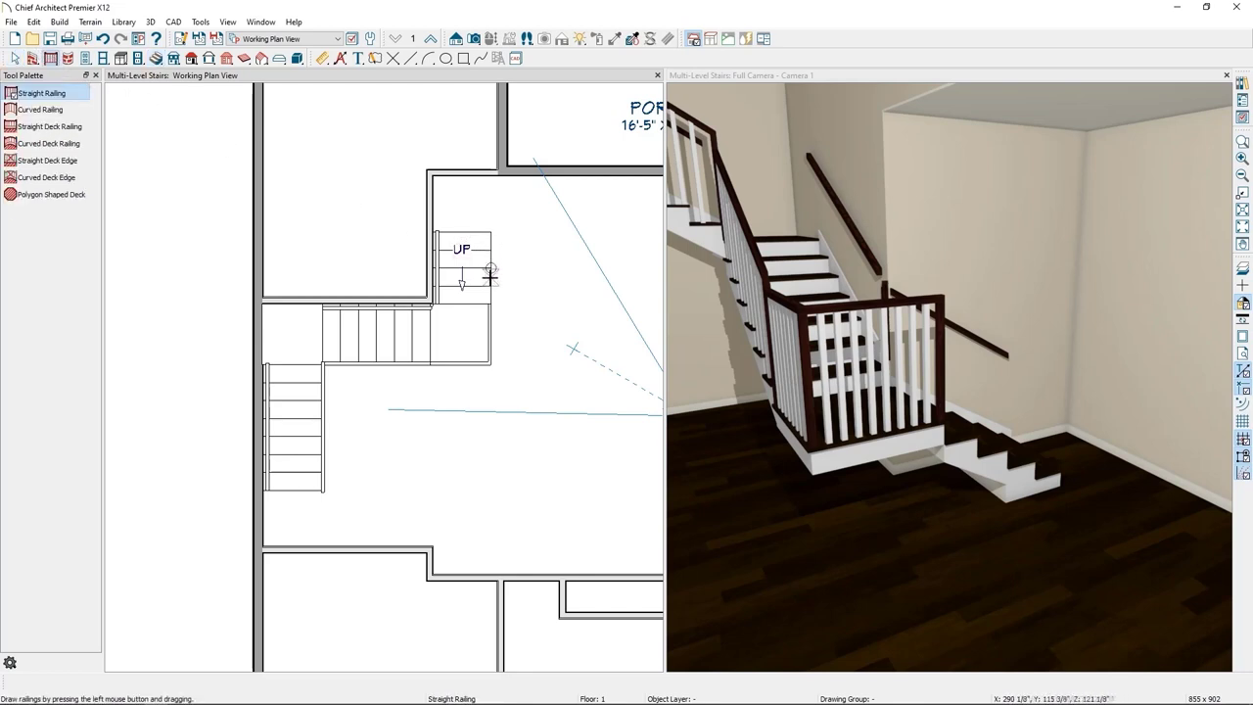
{"action": "left_click_drag", "start_coordinate": [489, 267], "coordinate": [490, 300]}
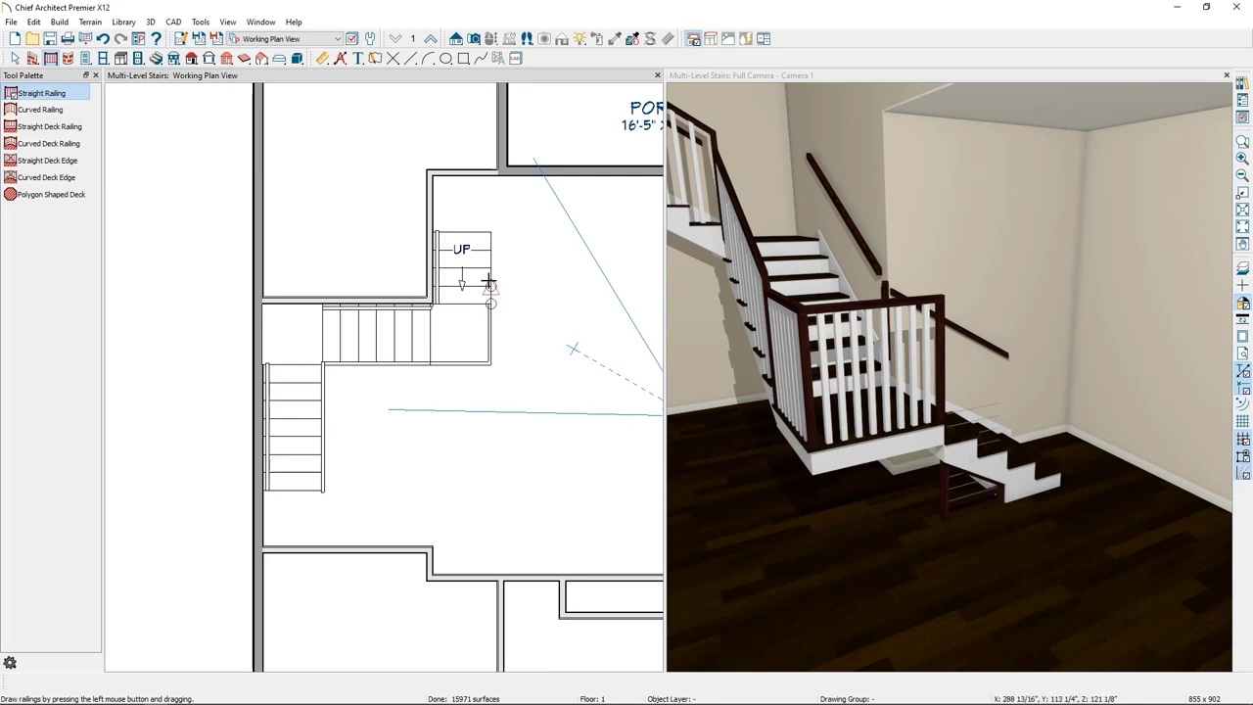
{"action": "left_click_drag", "start_coordinate": [489, 267], "coordinate": [490, 303]}
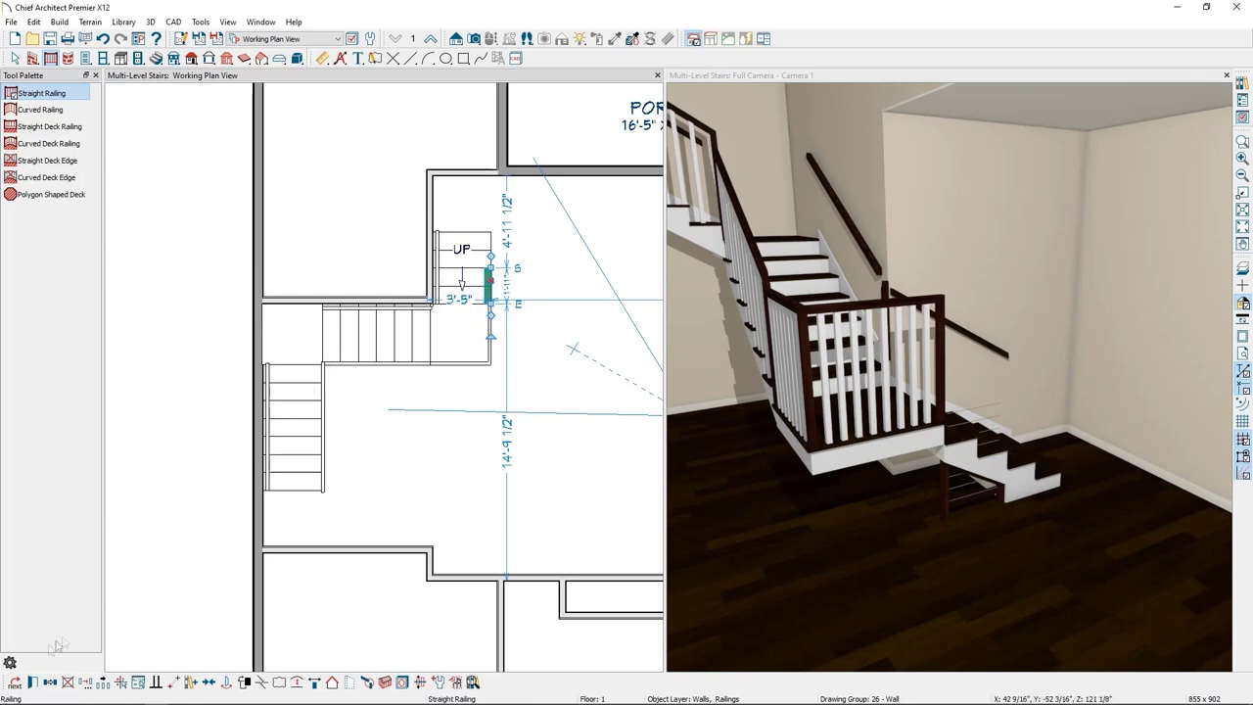
Step: Set the new railing beside the first flight to follow the stairs and inspect it in the 3D view
{"action": "left_click", "coordinate": [32, 682]}
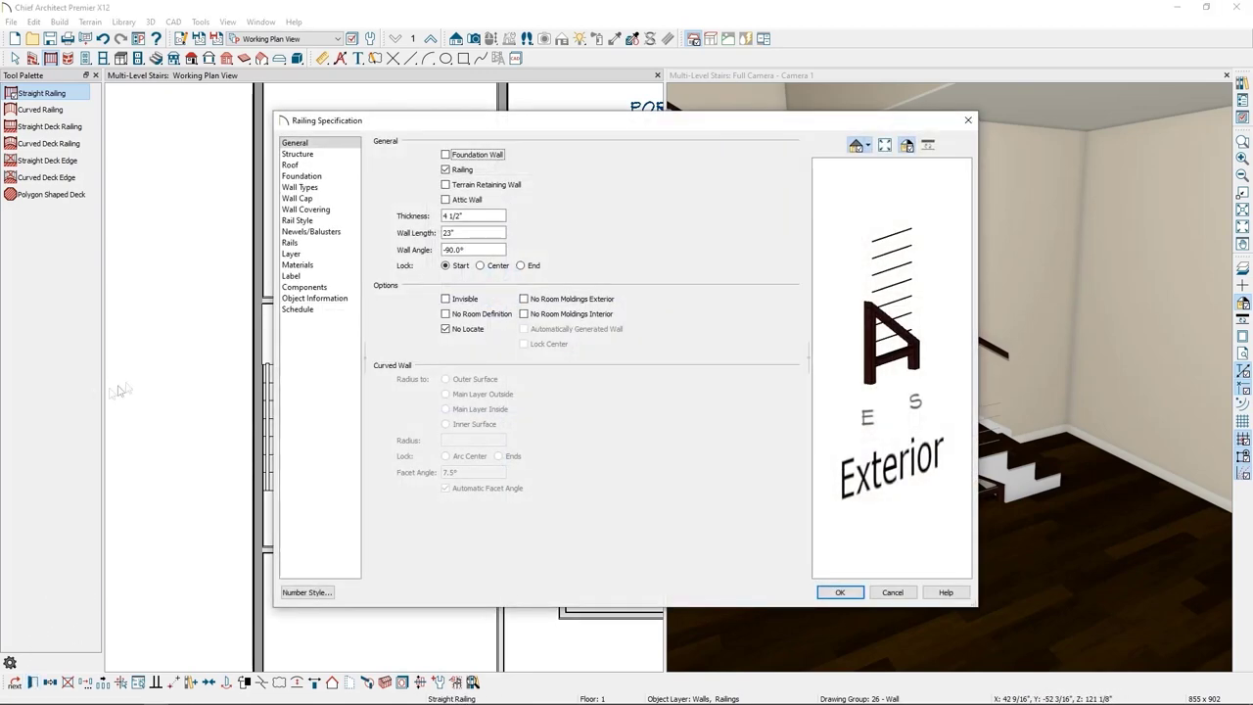
{"action": "left_click", "coordinate": [302, 222]}
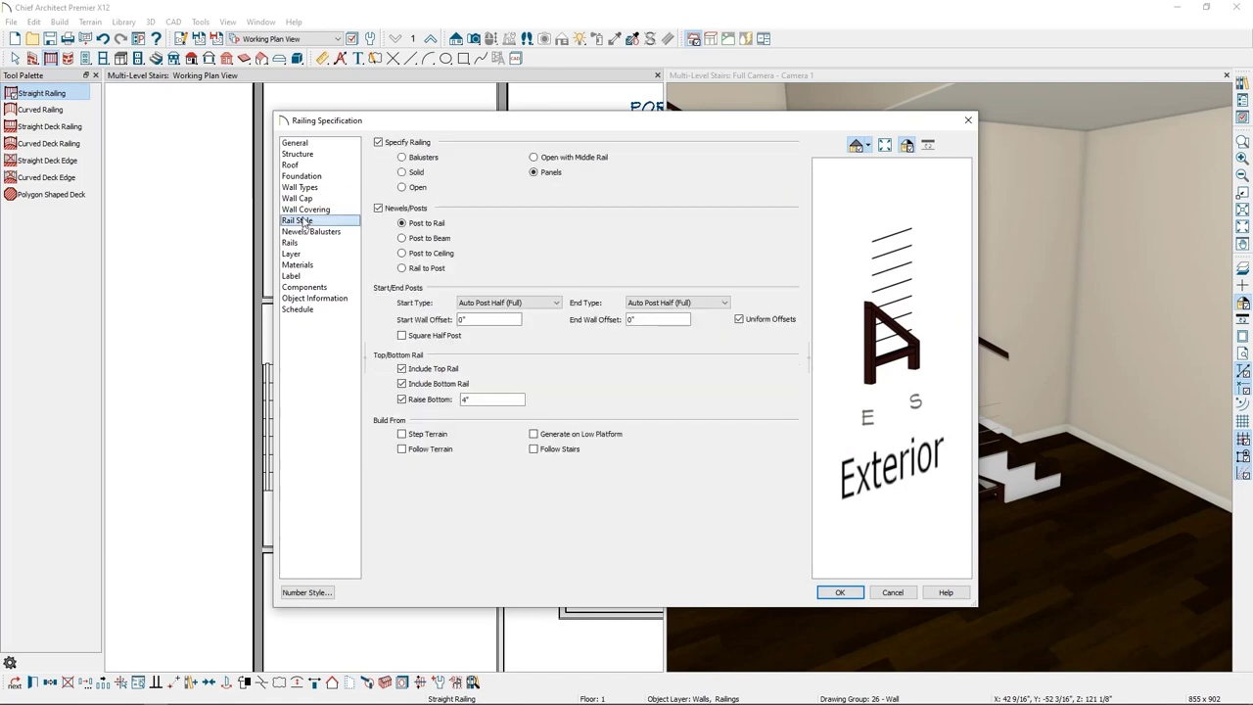
{"action": "left_click", "coordinate": [551, 453]}
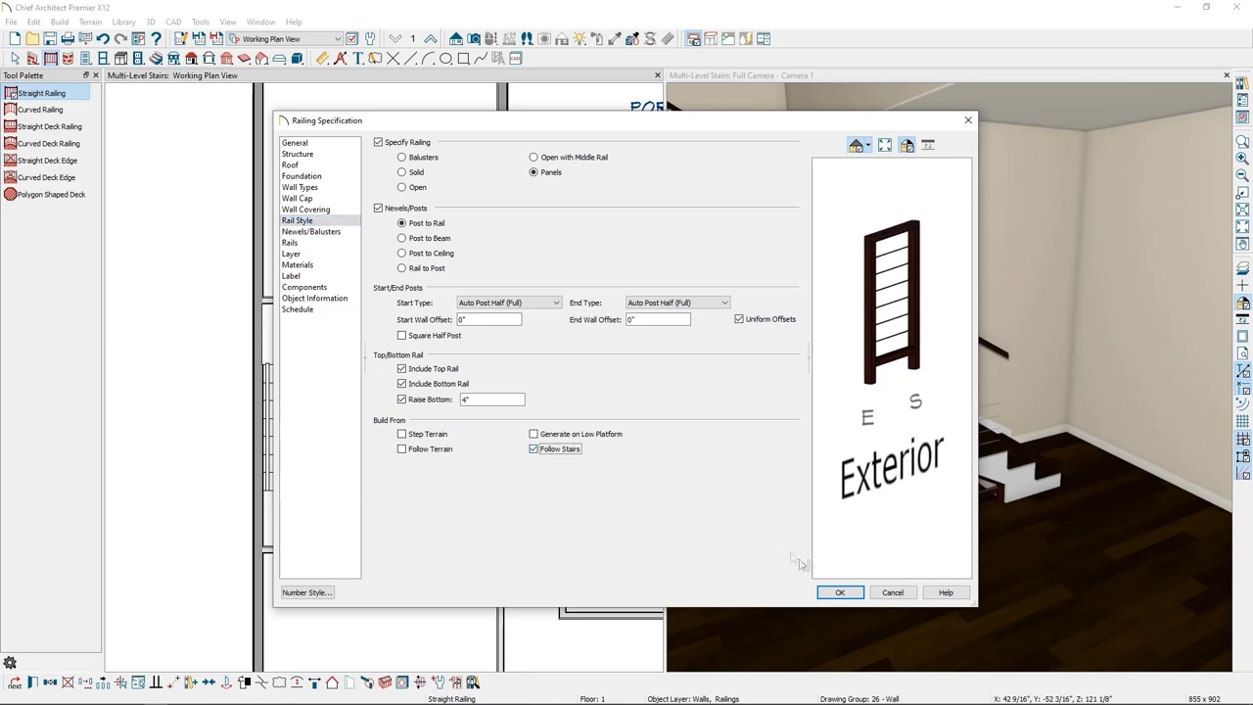
{"action": "left_click", "coordinate": [829, 591]}
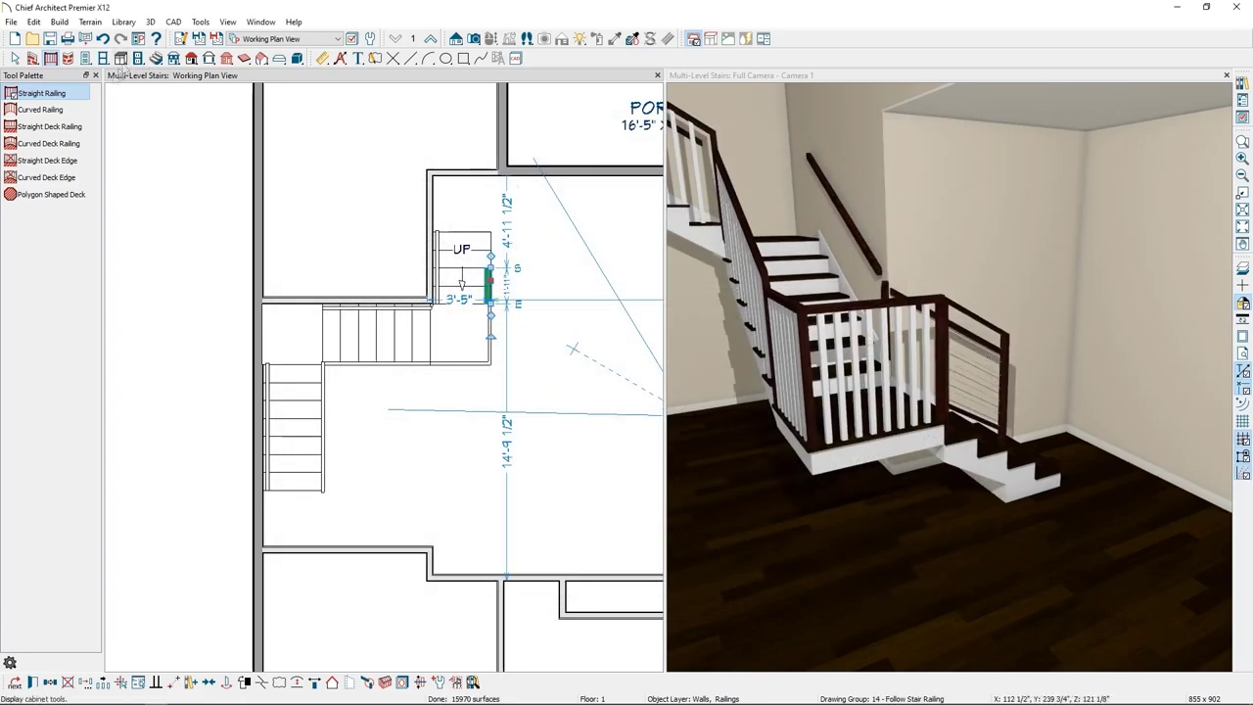
{"action": "left_click", "coordinate": [1072, 294]}
{"action": "left_click_drag", "start_coordinate": [1093, 415], "coordinate": [1064, 318]}
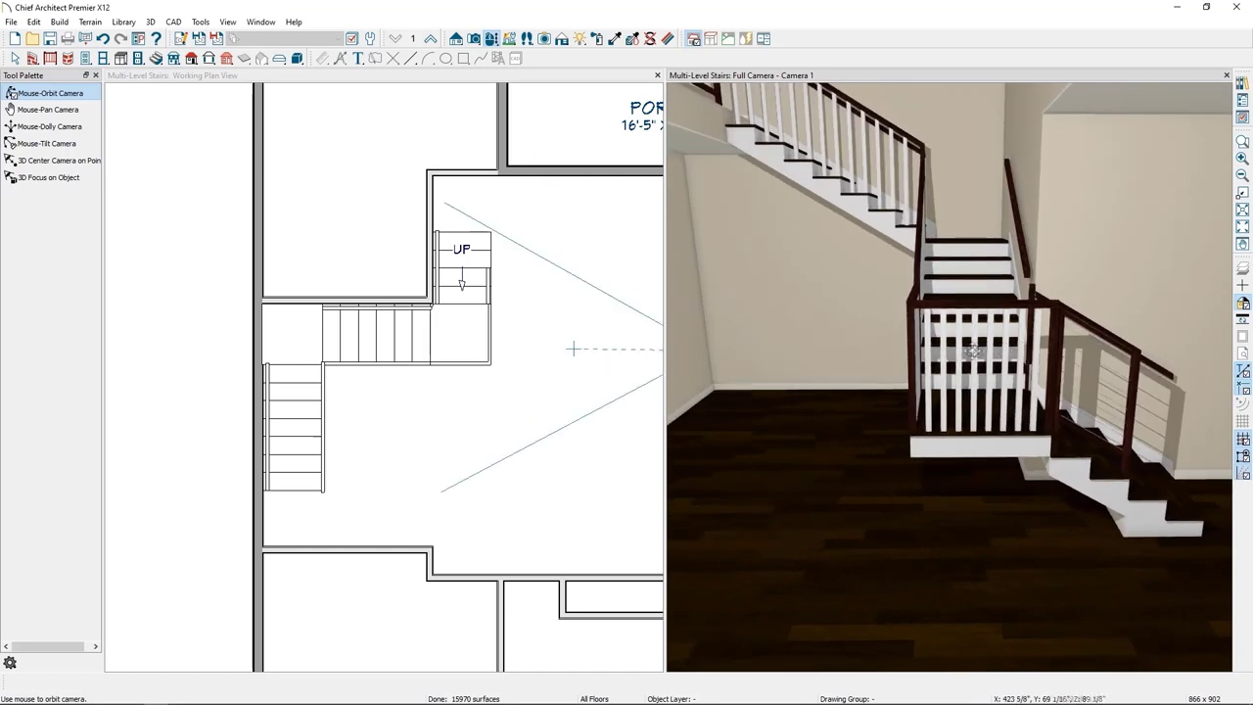
{"action": "left_click_drag", "start_coordinate": [812, 347], "coordinate": [900, 415]}
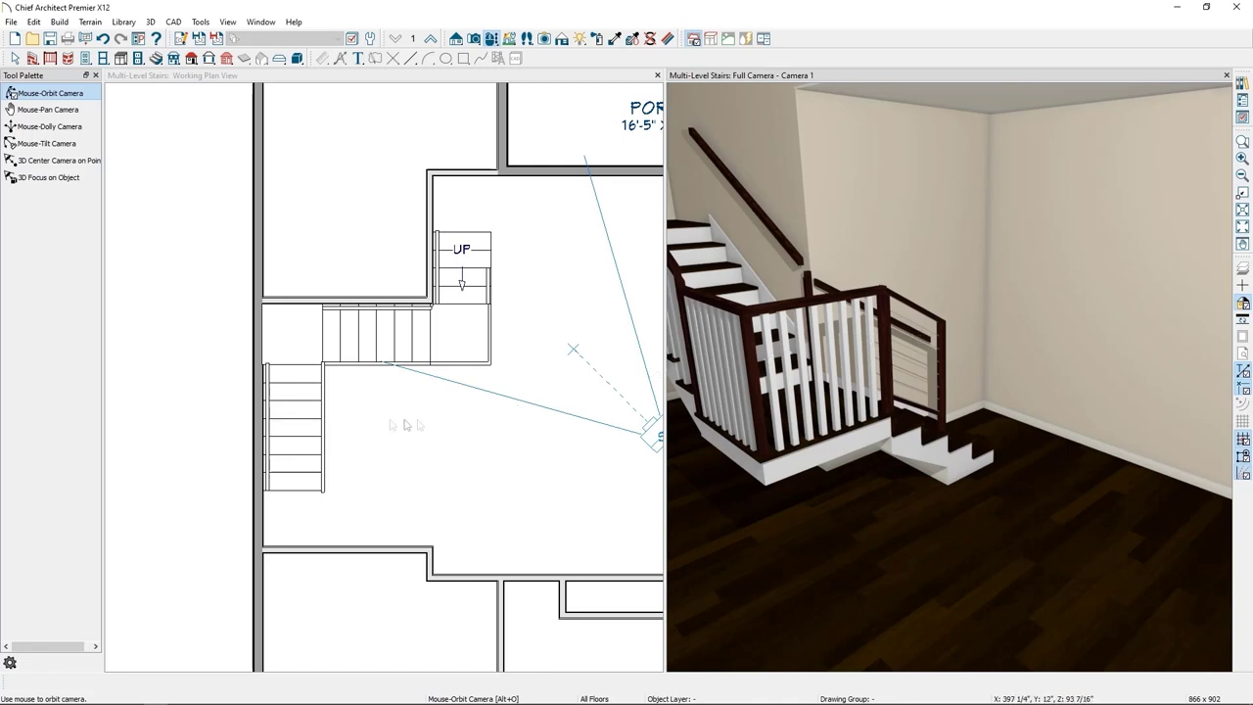
Step: Select the staircase through its third section and set the railing style to Panels
{"action": "left_click", "coordinate": [307, 411]}
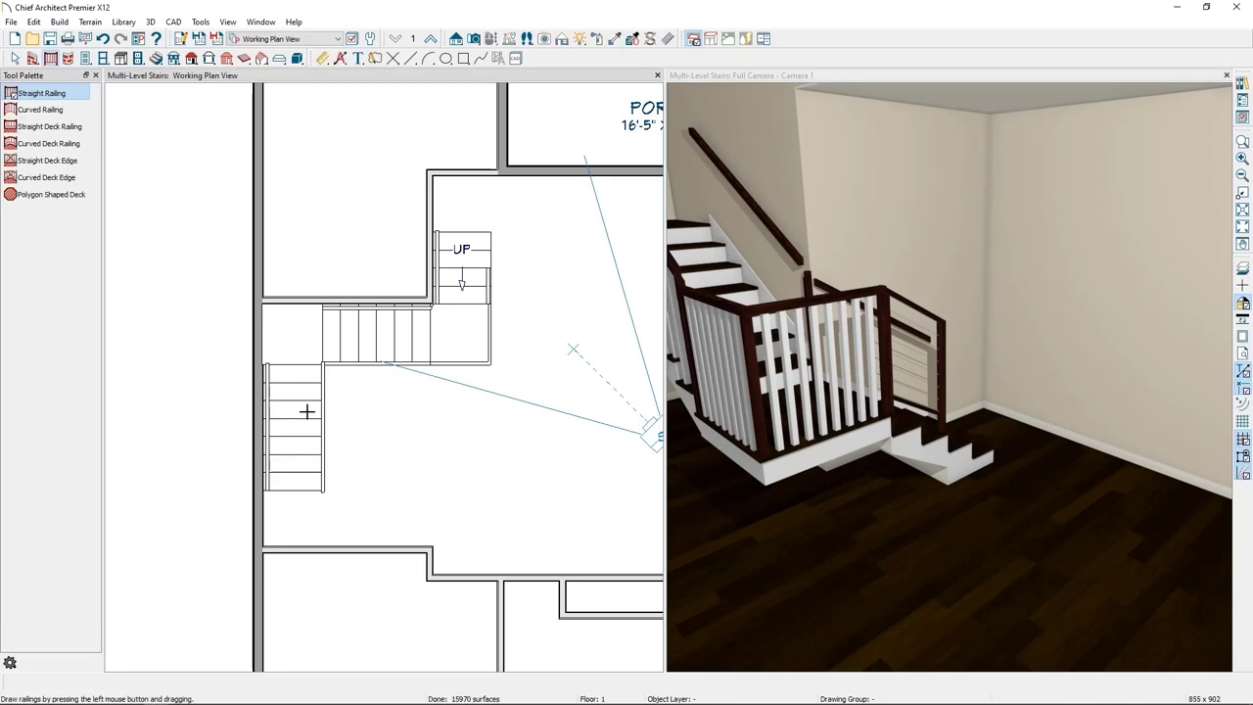
{"action": "key", "text": "space"}
{"action": "left_click", "coordinate": [309, 416]}
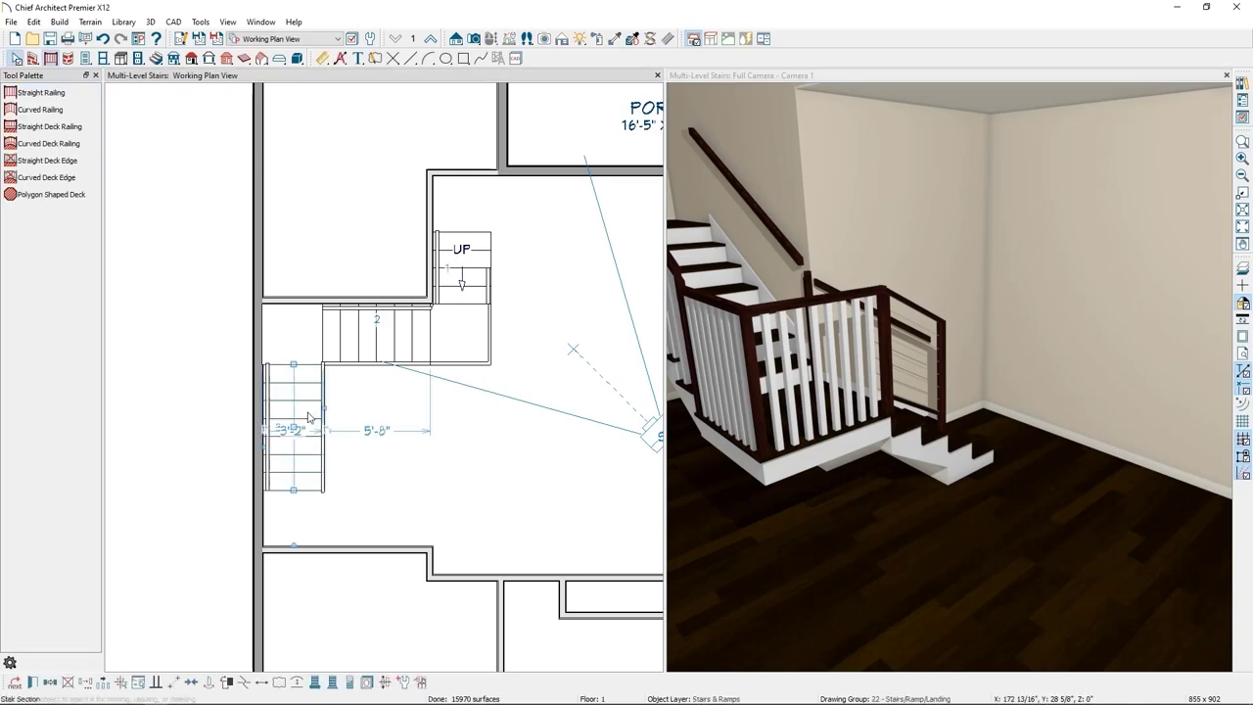
{"action": "left_click", "coordinate": [32, 682]}
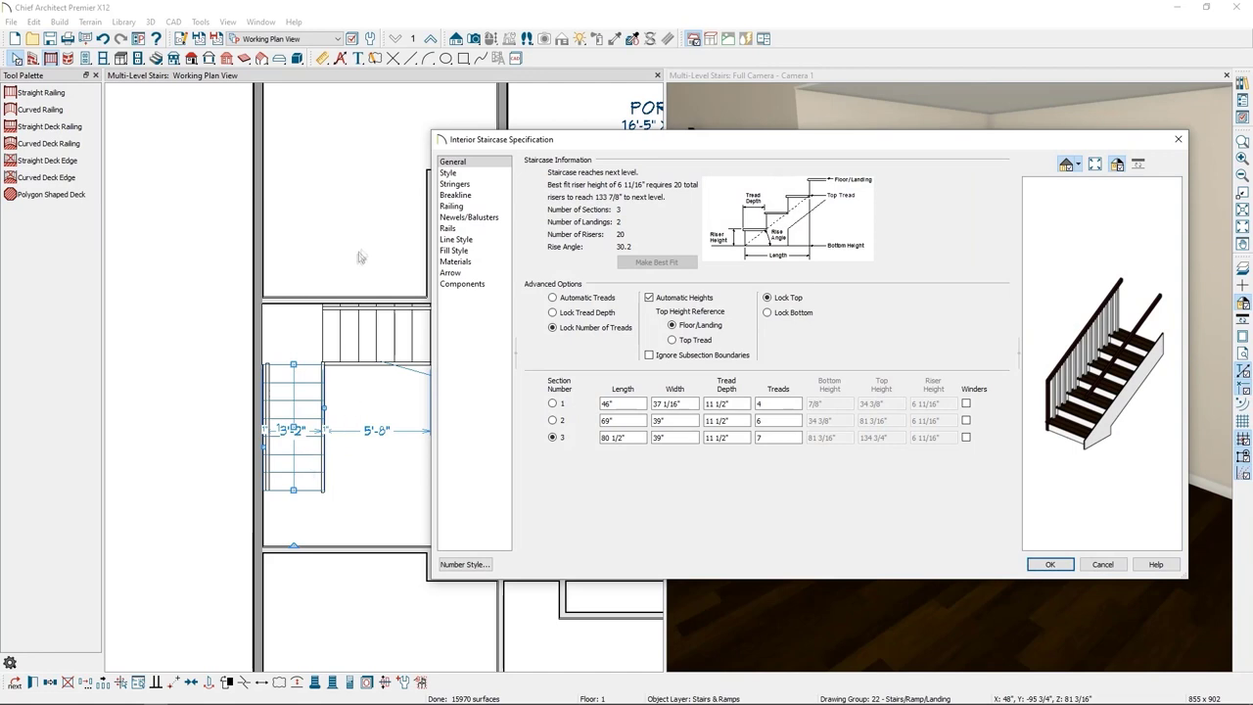
{"action": "left_click", "coordinate": [449, 207]}
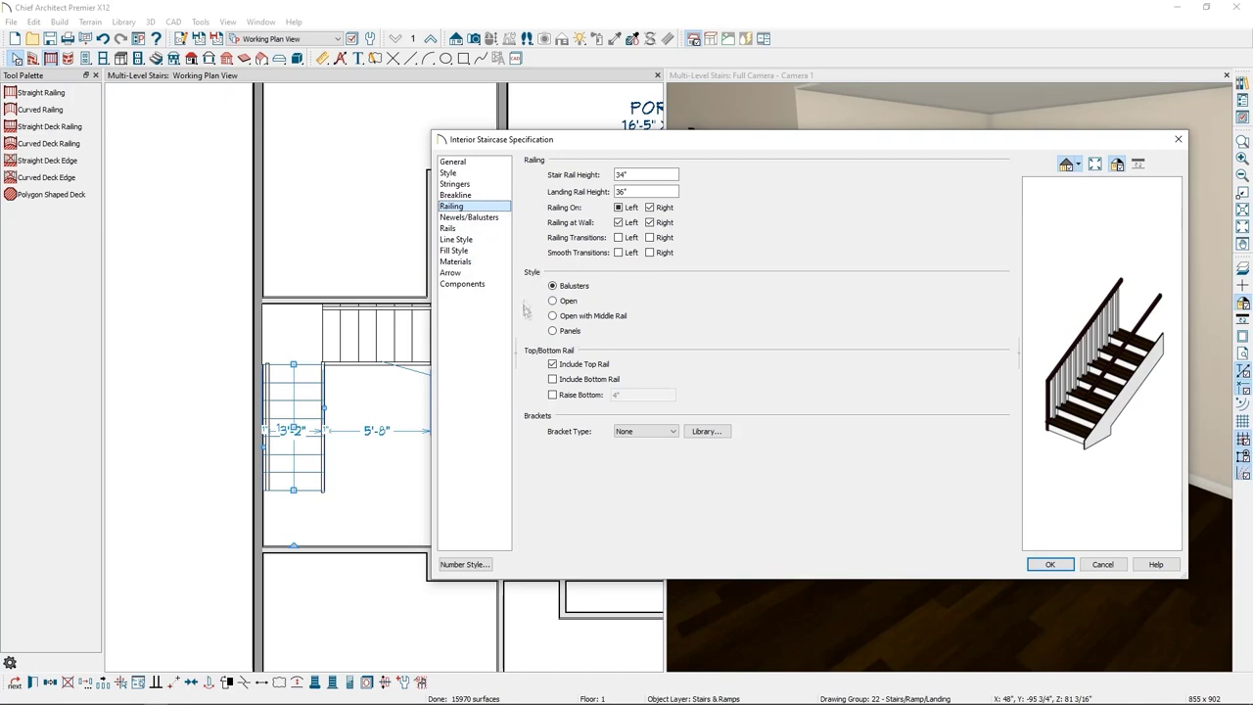
{"action": "left_click", "coordinate": [576, 333]}
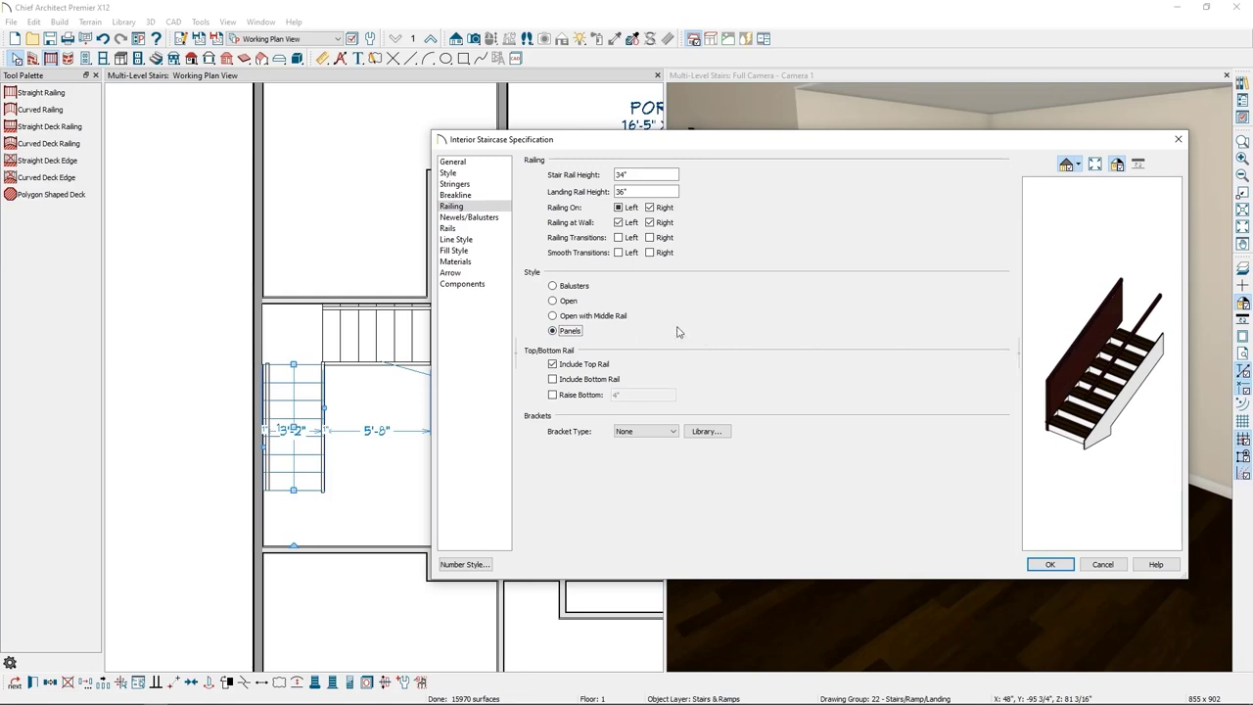
Step: Search the library for "cable", assign the Cable panel to the staircase railing, and inspect the stairs in the 3D view
{"action": "left_click", "coordinate": [470, 217]}
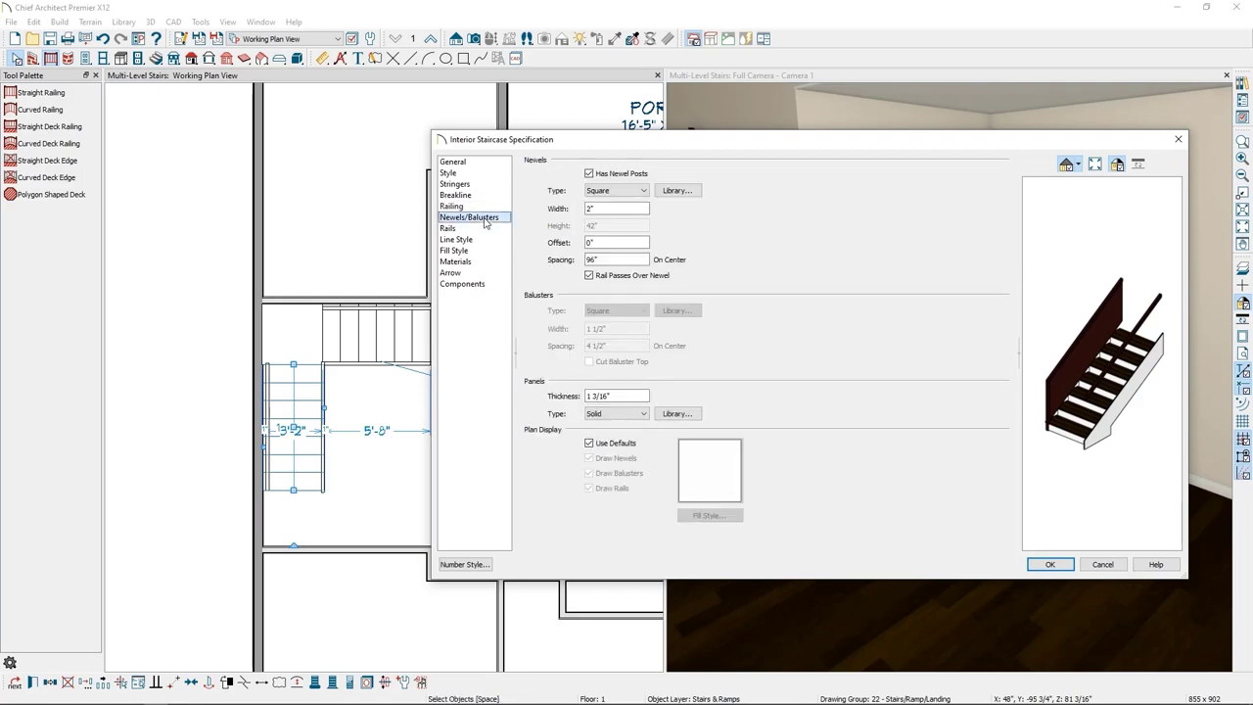
{"action": "left_click", "coordinate": [685, 416]}
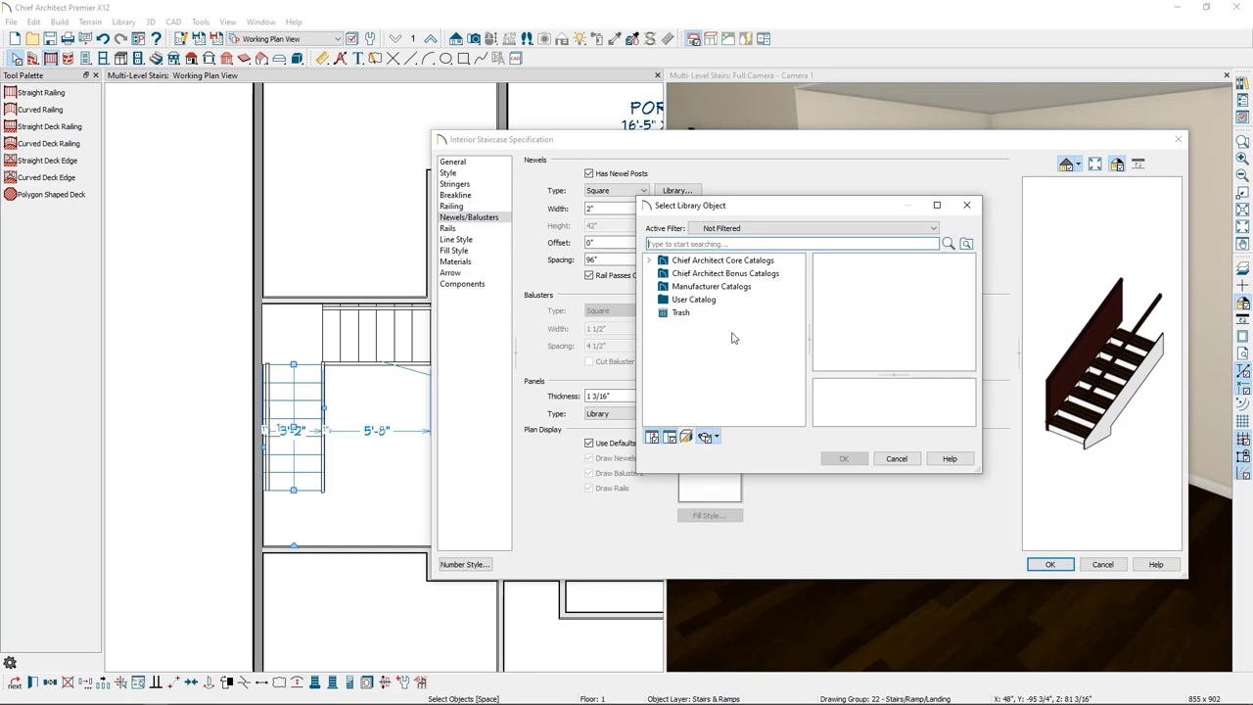
{"action": "type", "text": "cable"}
{"action": "key", "text": "Return"}
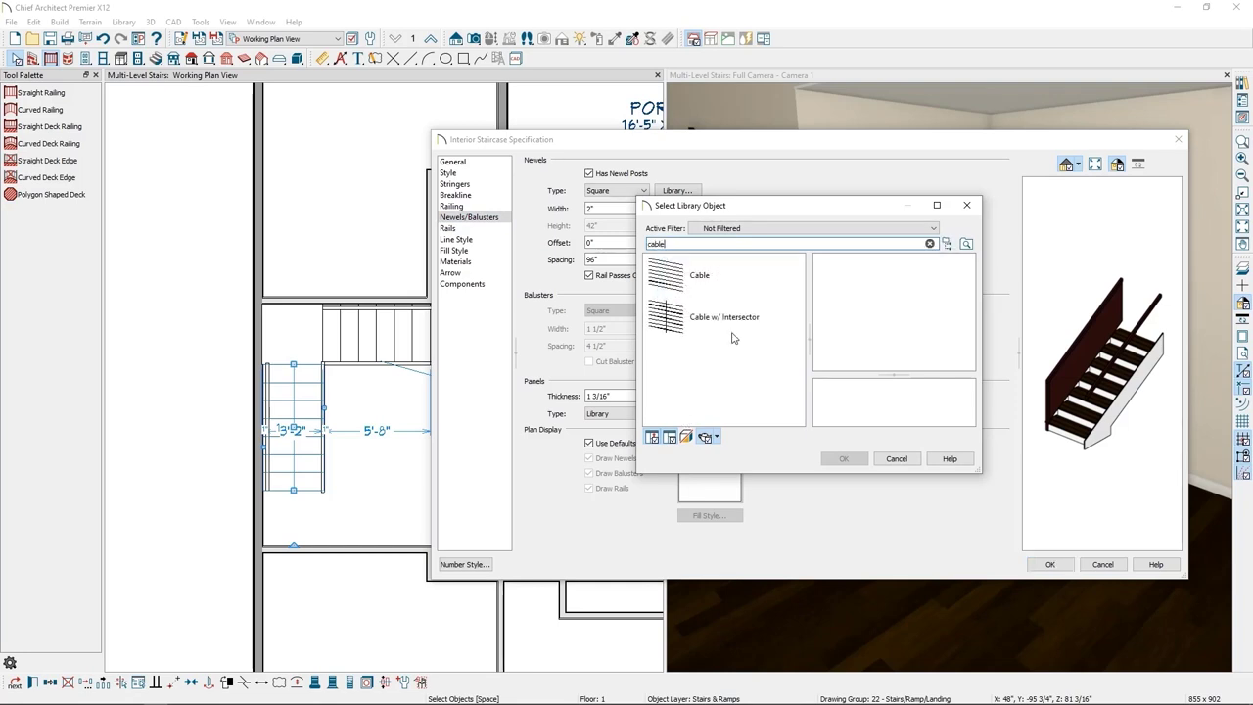
{"action": "left_click", "coordinate": [688, 281]}
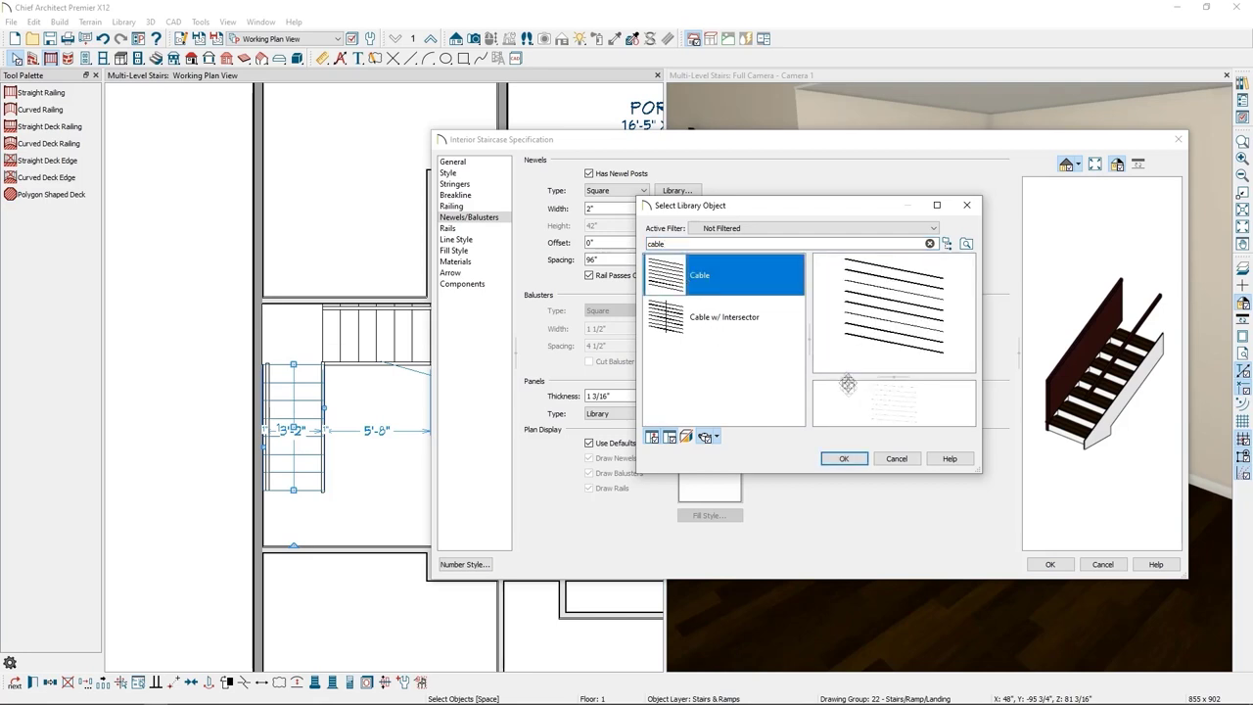
{"action": "left_click", "coordinate": [844, 459]}
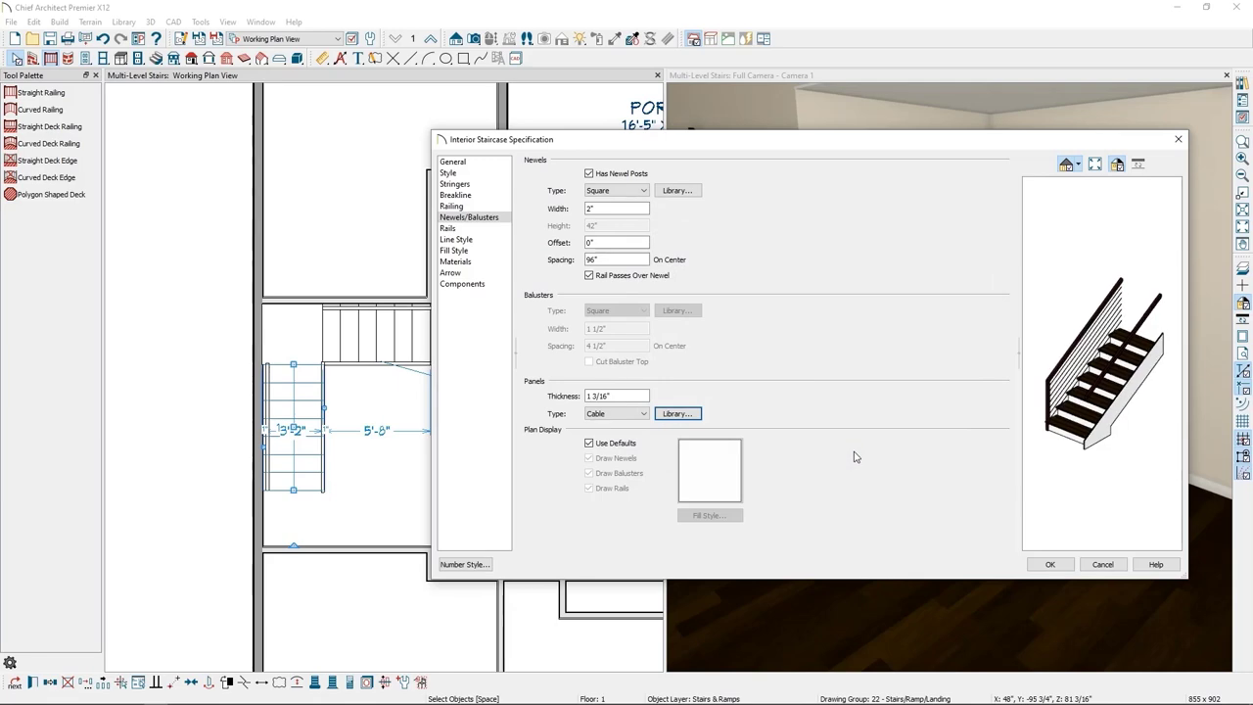
{"action": "left_click", "coordinate": [1050, 565]}
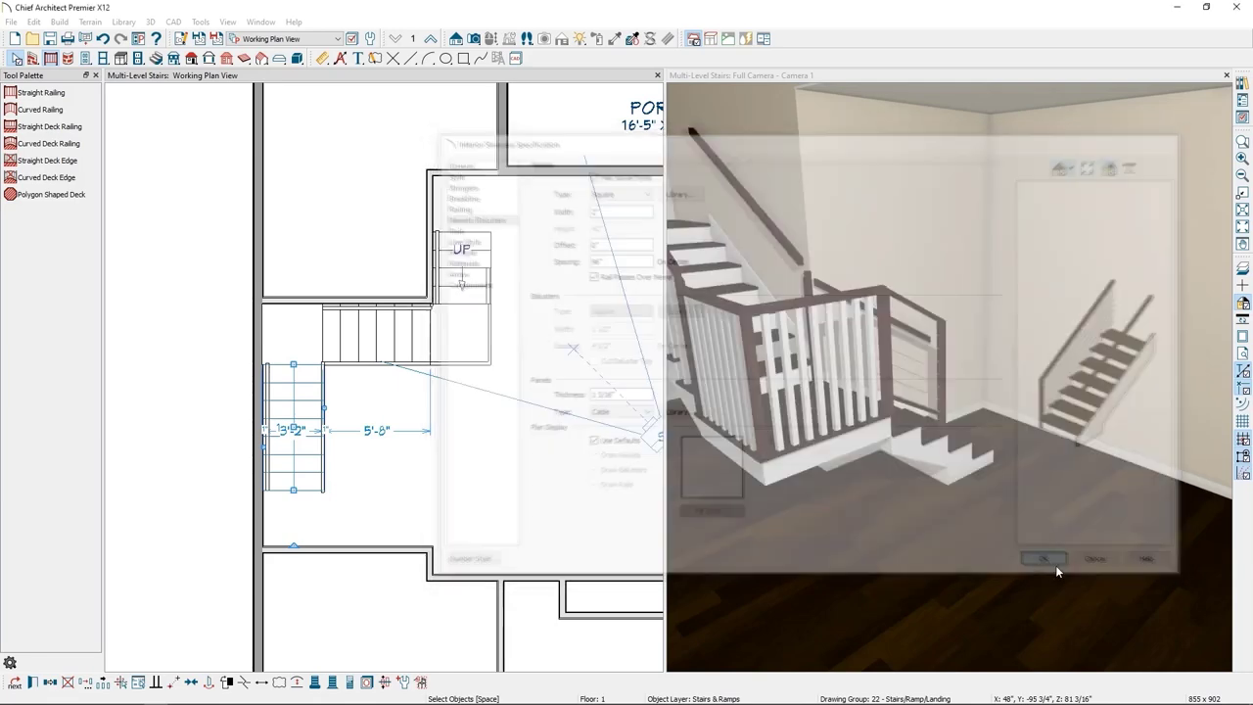
{"action": "left_click", "coordinate": [910, 561]}
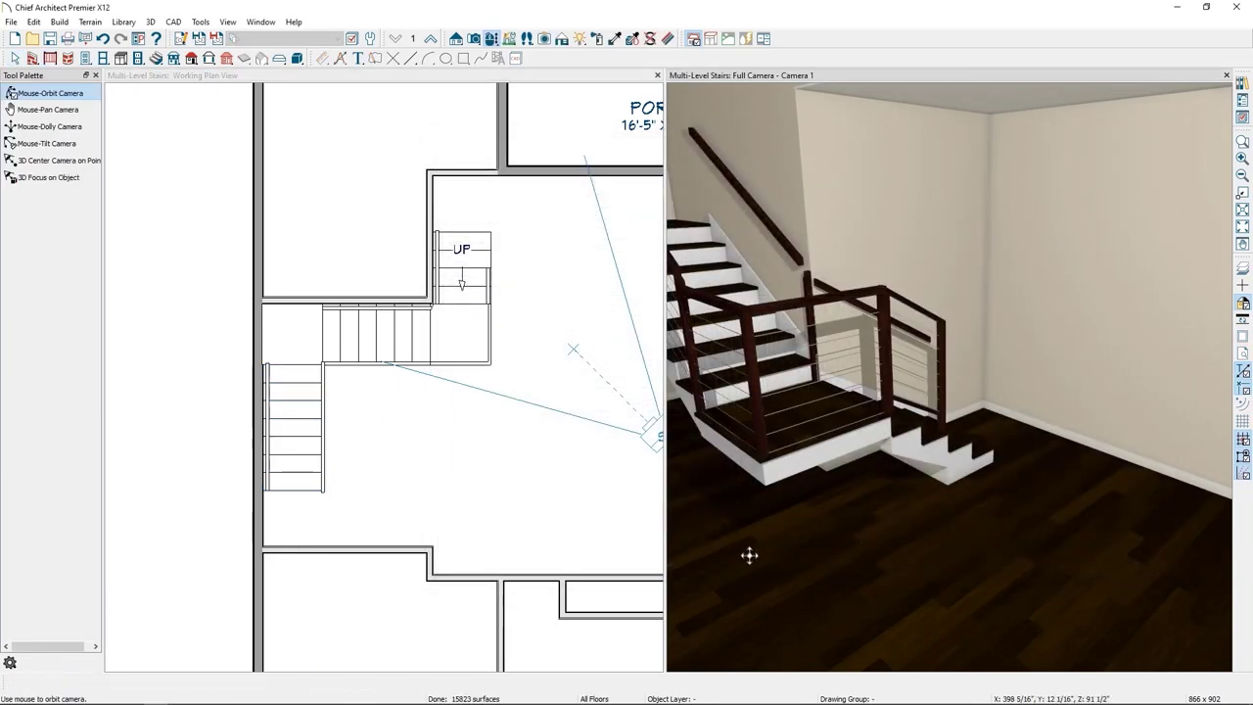
{"action": "left_click_drag", "start_coordinate": [750, 554], "coordinate": [822, 502]}
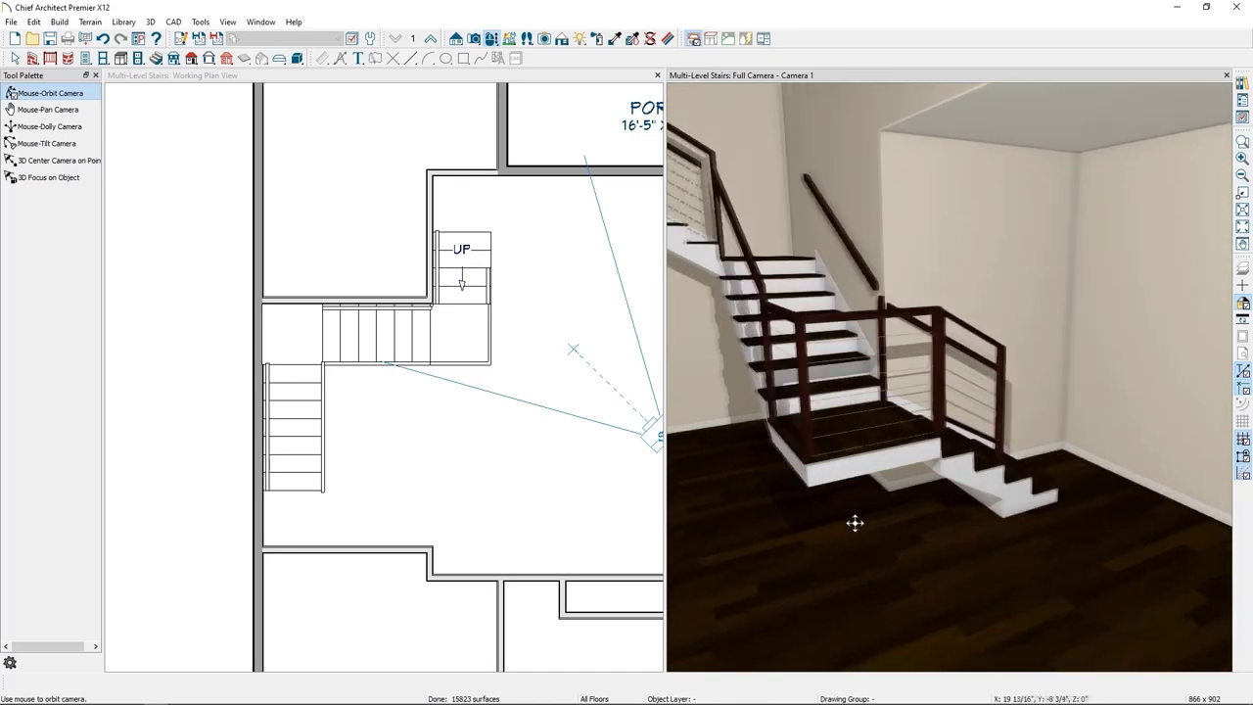
Step: On floor 0, draw a flight of stairs along the west foundation wall and extend it with a second, connected subsection
{"action": "left_click", "coordinate": [396, 38]}
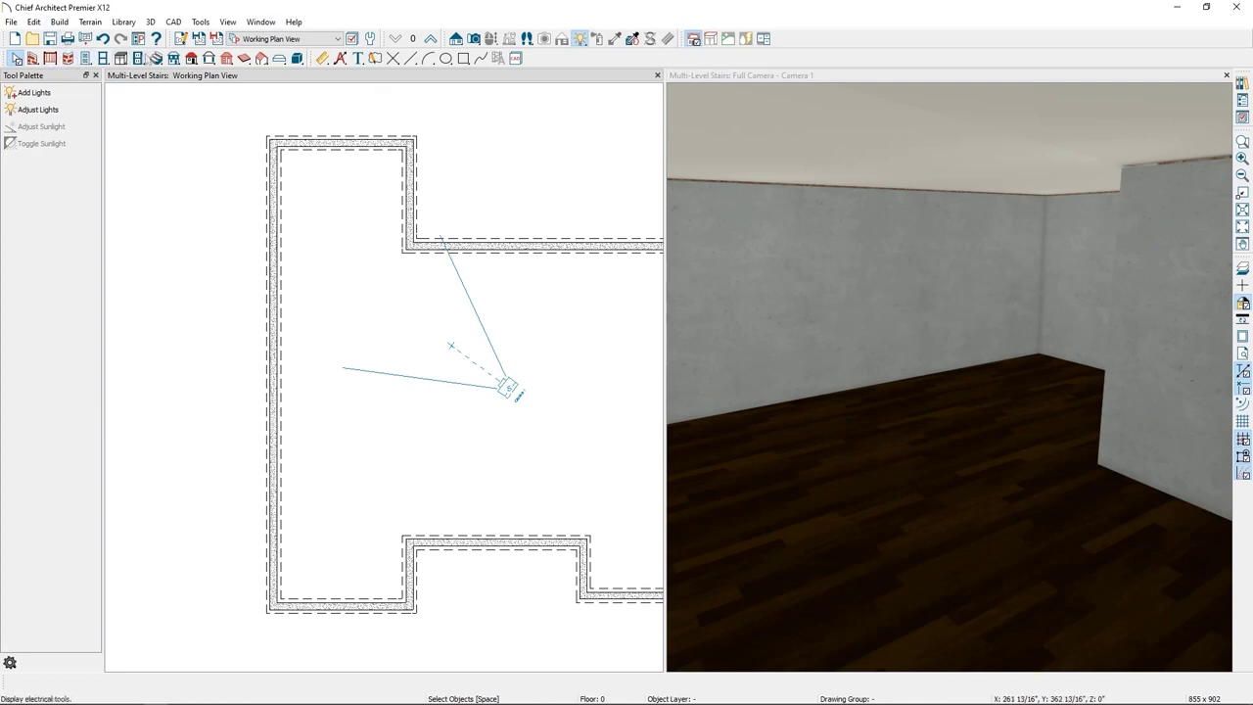
{"action": "left_click", "coordinate": [158, 58]}
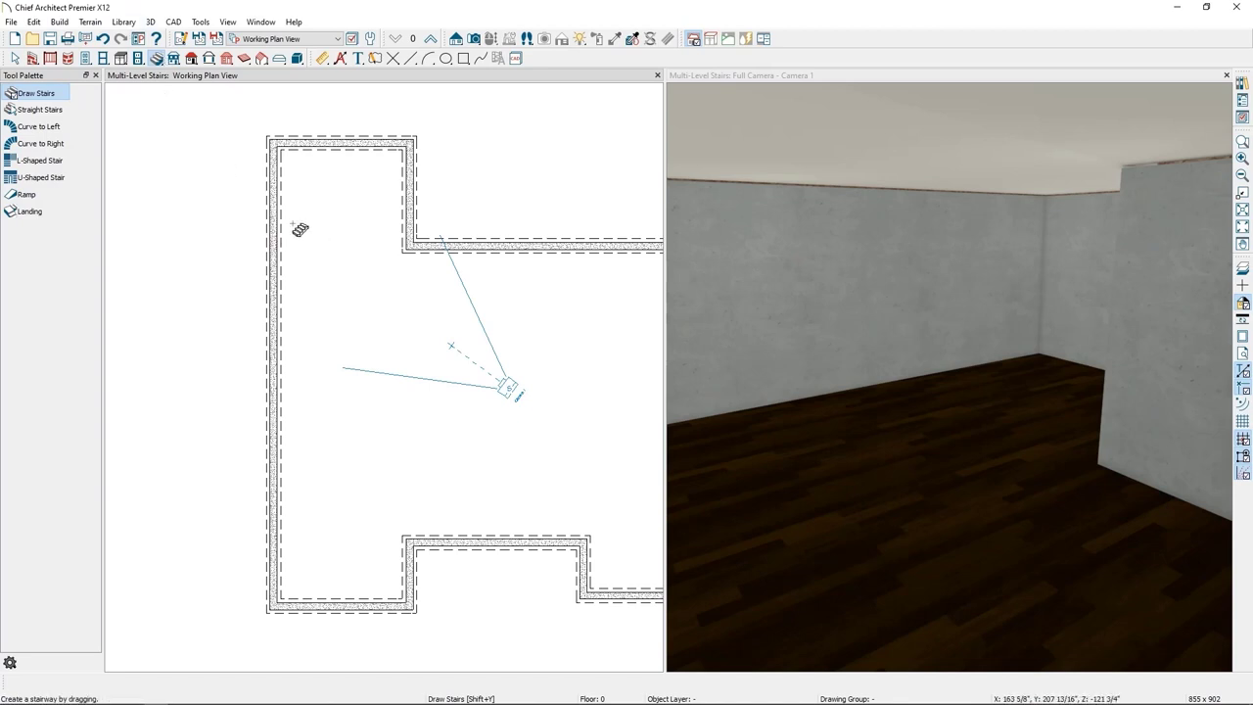
{"action": "left_click_drag", "start_coordinate": [292, 224], "coordinate": [300, 278]}
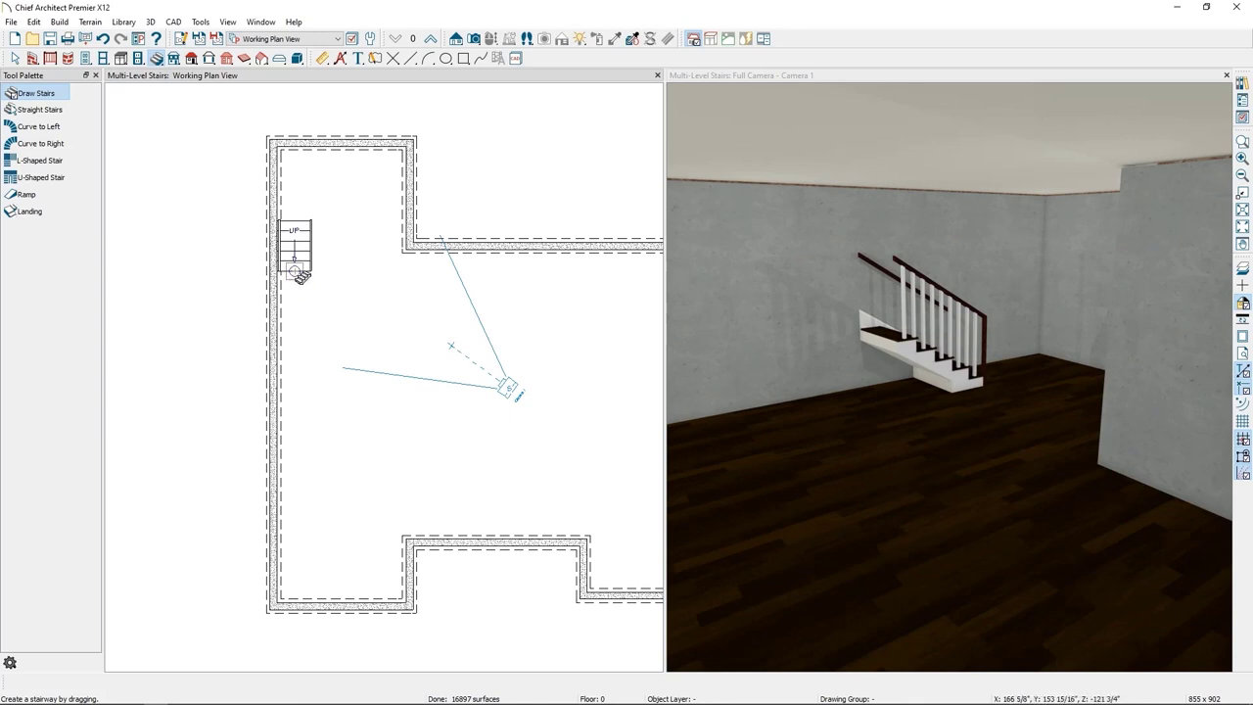
{"action": "left_click_drag", "start_coordinate": [302, 277], "coordinate": [306, 347]}
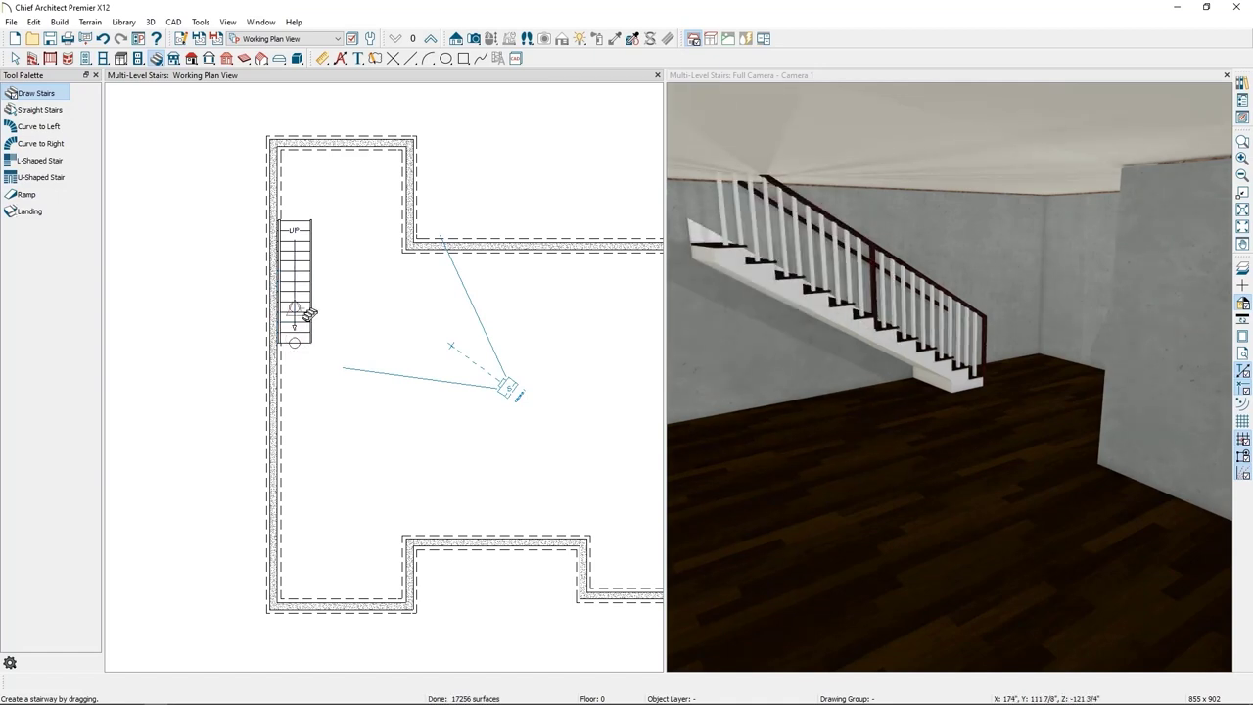
Step: Apply Make Best Fit to subsection 1-2 of the basement stairs so the staircase reaches the next level
{"action": "left_click", "coordinate": [306, 311]}
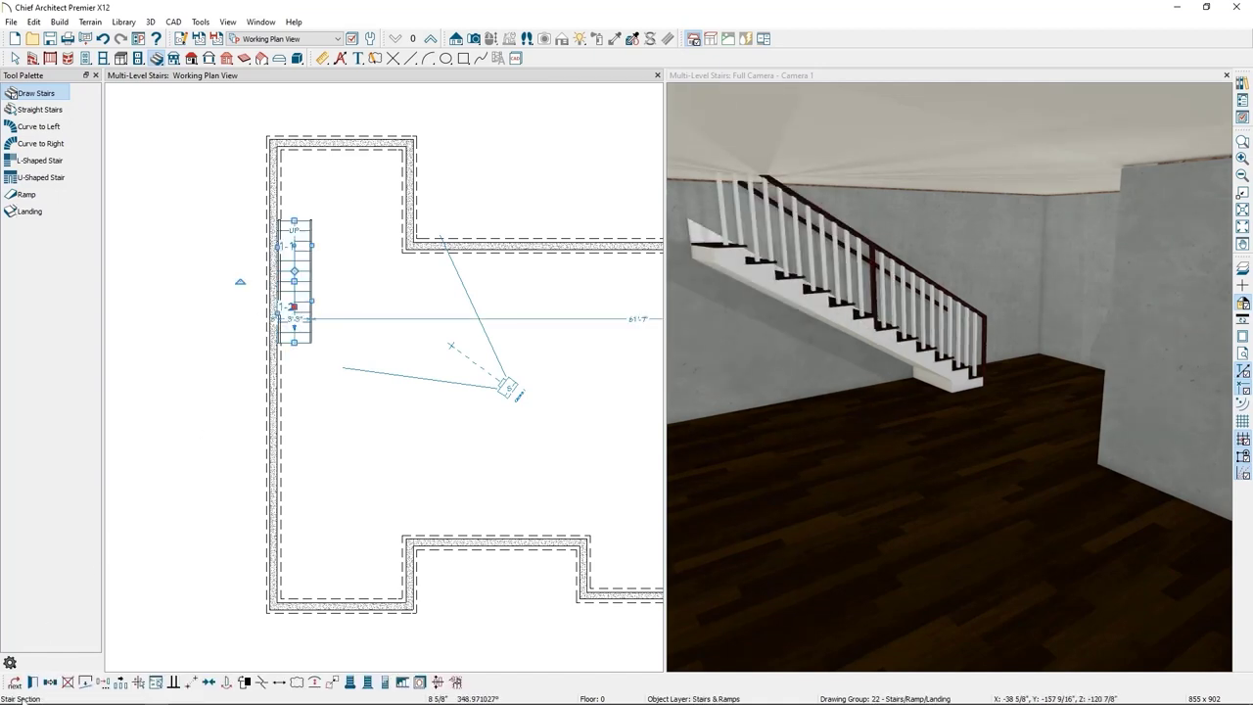
{"action": "left_click", "coordinate": [32, 682]}
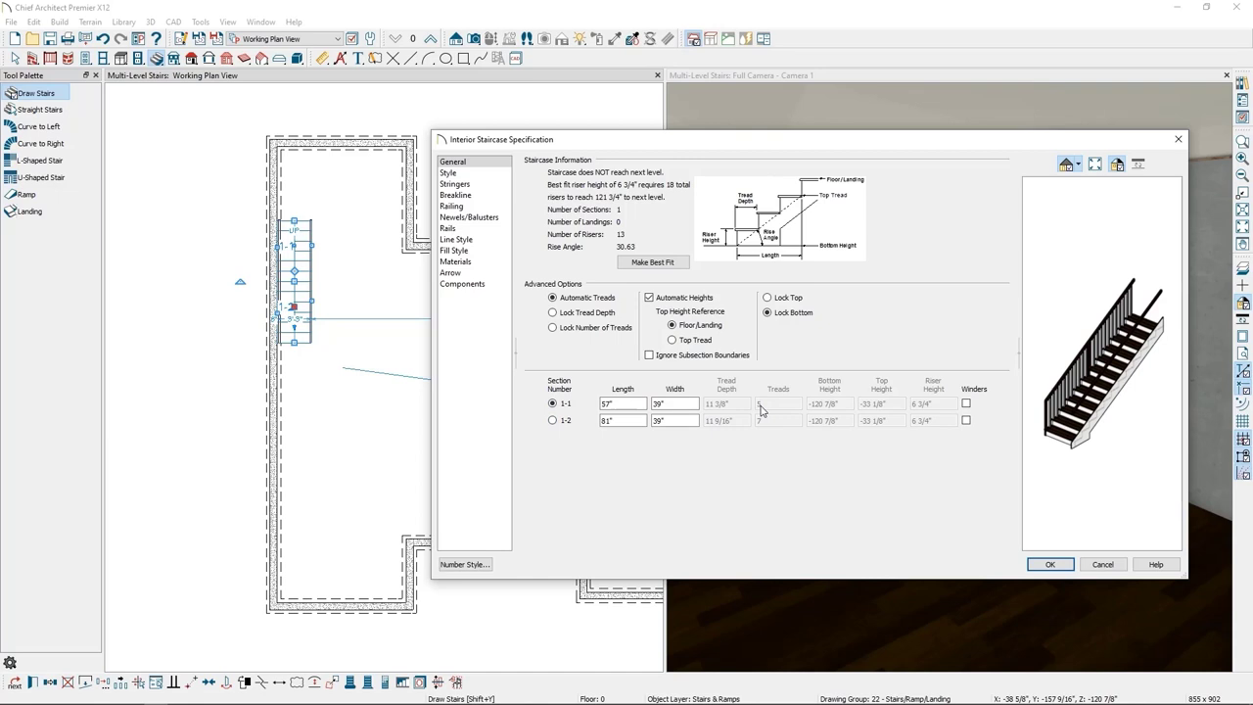
{"action": "left_click", "coordinate": [553, 421]}
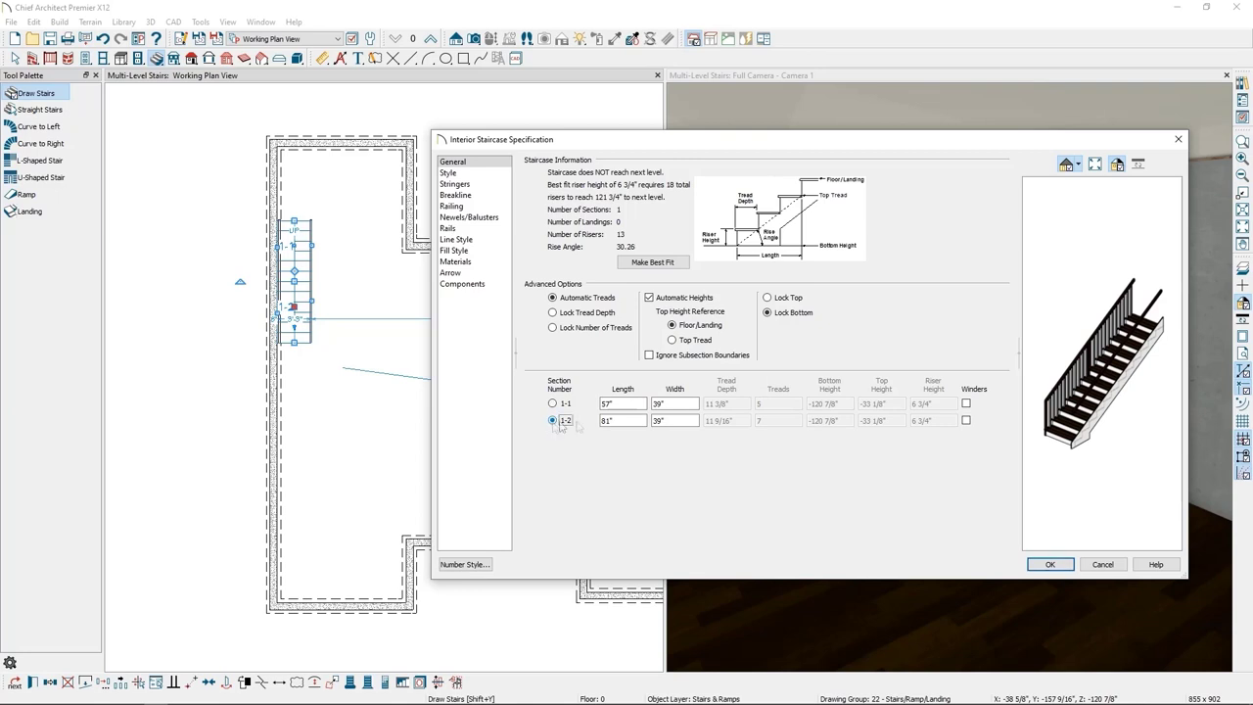
{"action": "left_click", "coordinate": [651, 262]}
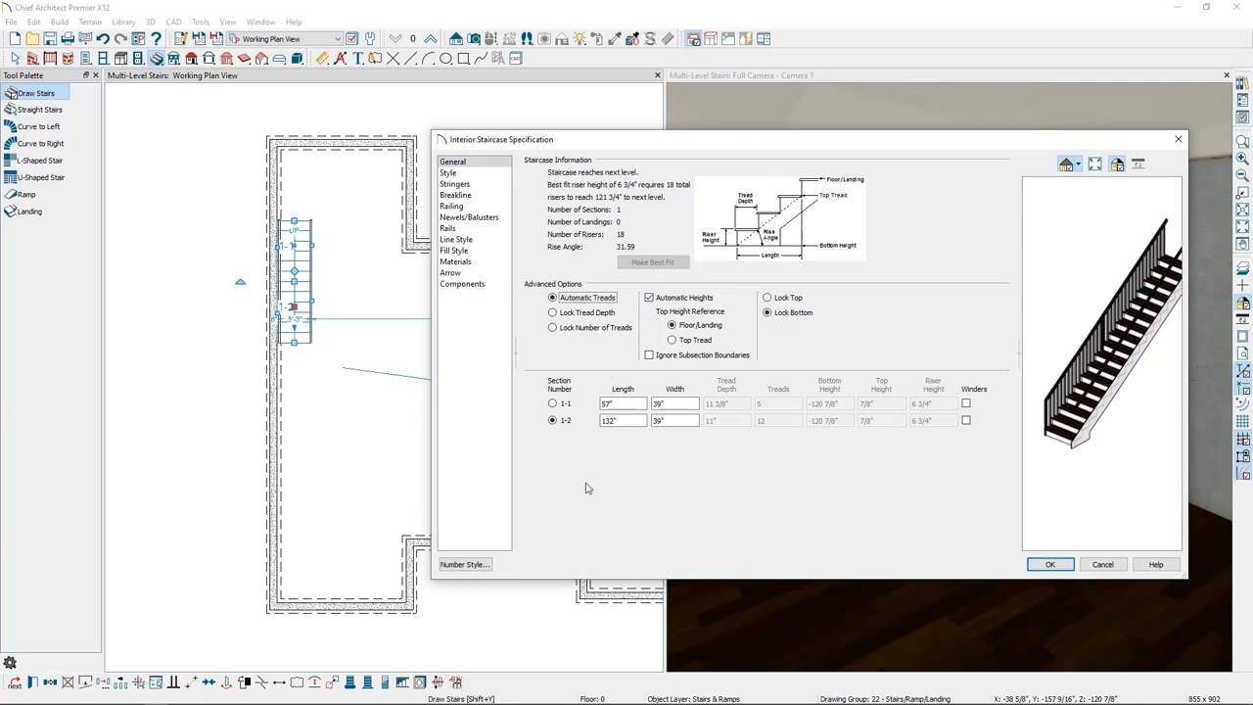
{"action": "left_click", "coordinate": [1053, 566]}
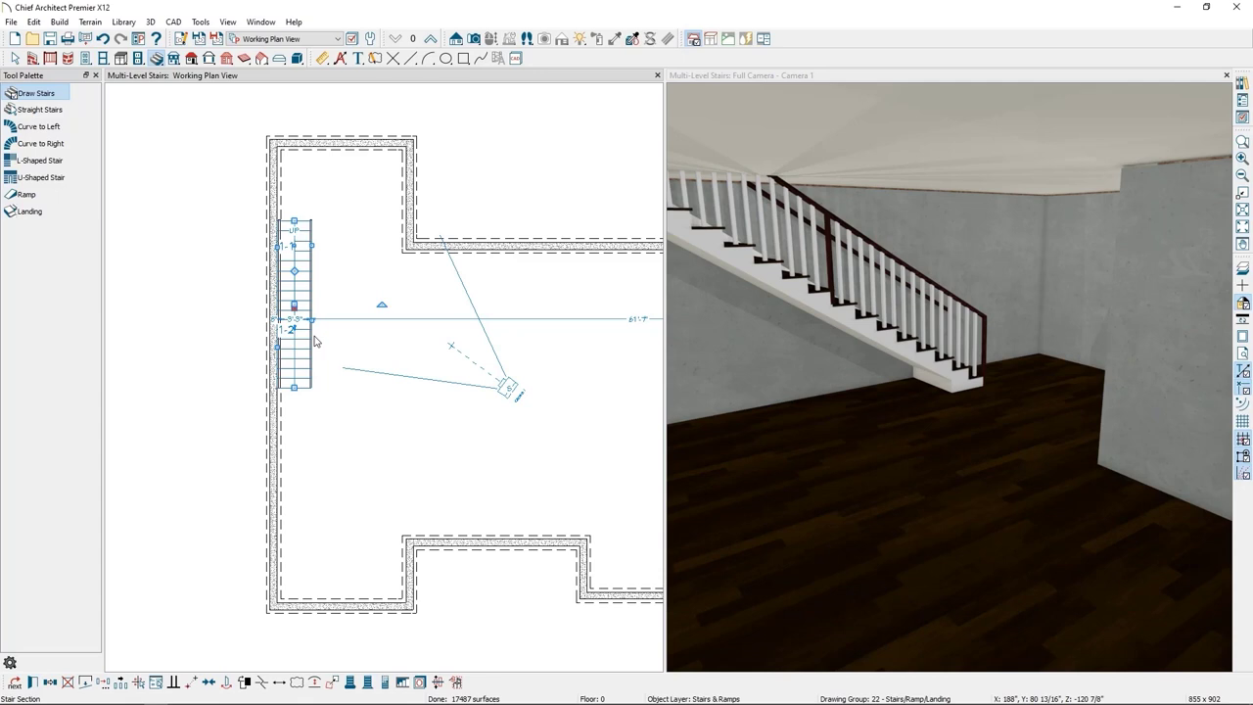
Step: Convert the stair subsections into separate sections and narrow the upper section to about 2'-6" on its open side
{"action": "scroll", "coordinate": [307, 307], "scroll_direction": "up", "scroll_amount": 2}
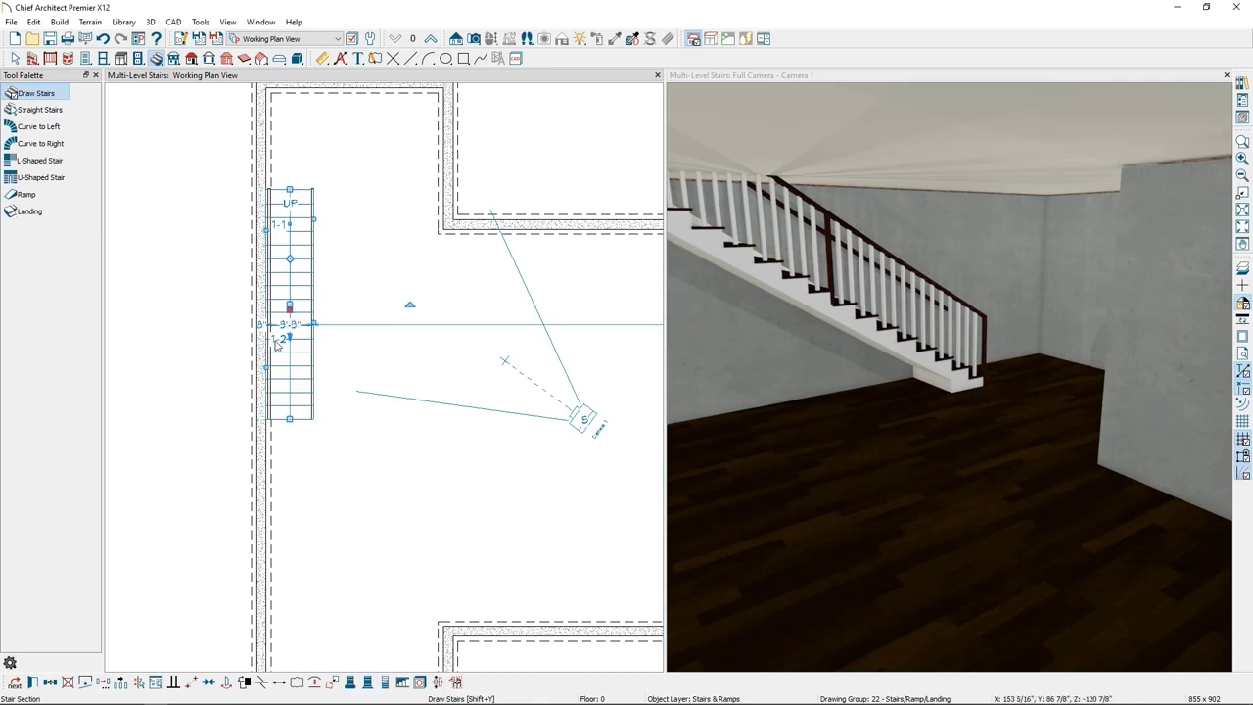
{"action": "left_click", "coordinate": [87, 685]}
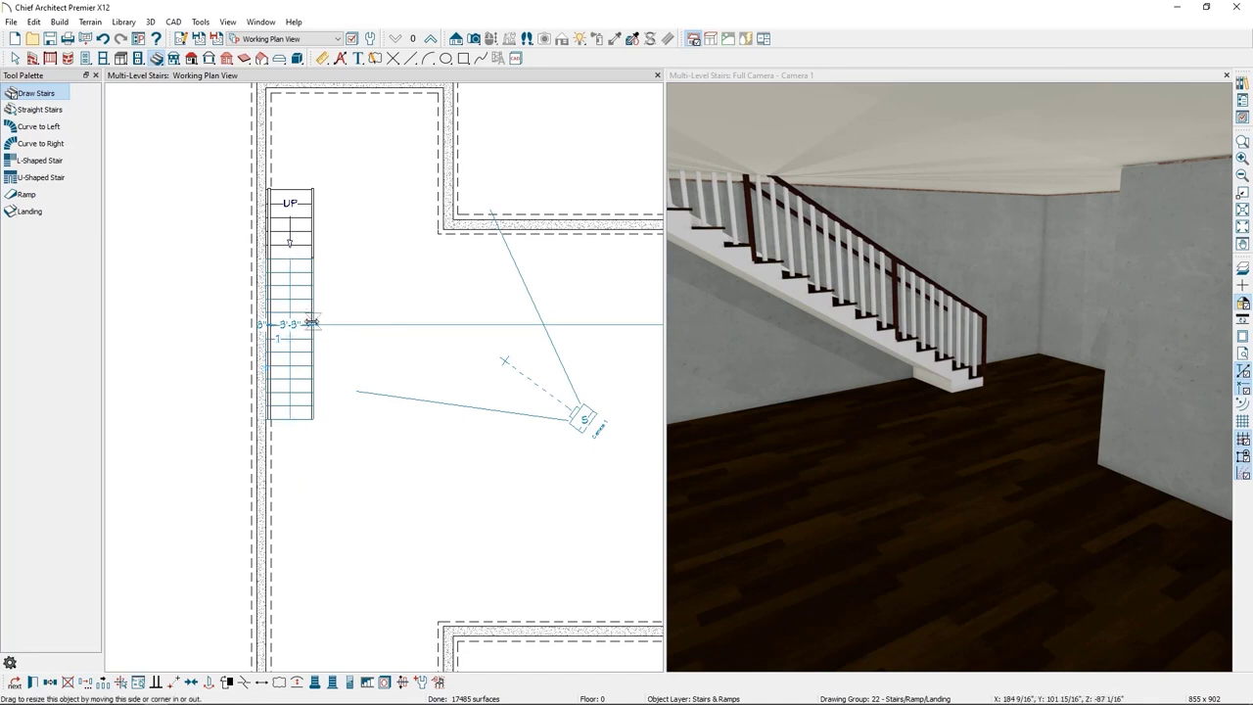
{"action": "left_click_drag", "start_coordinate": [311, 322], "coordinate": [302, 320]}
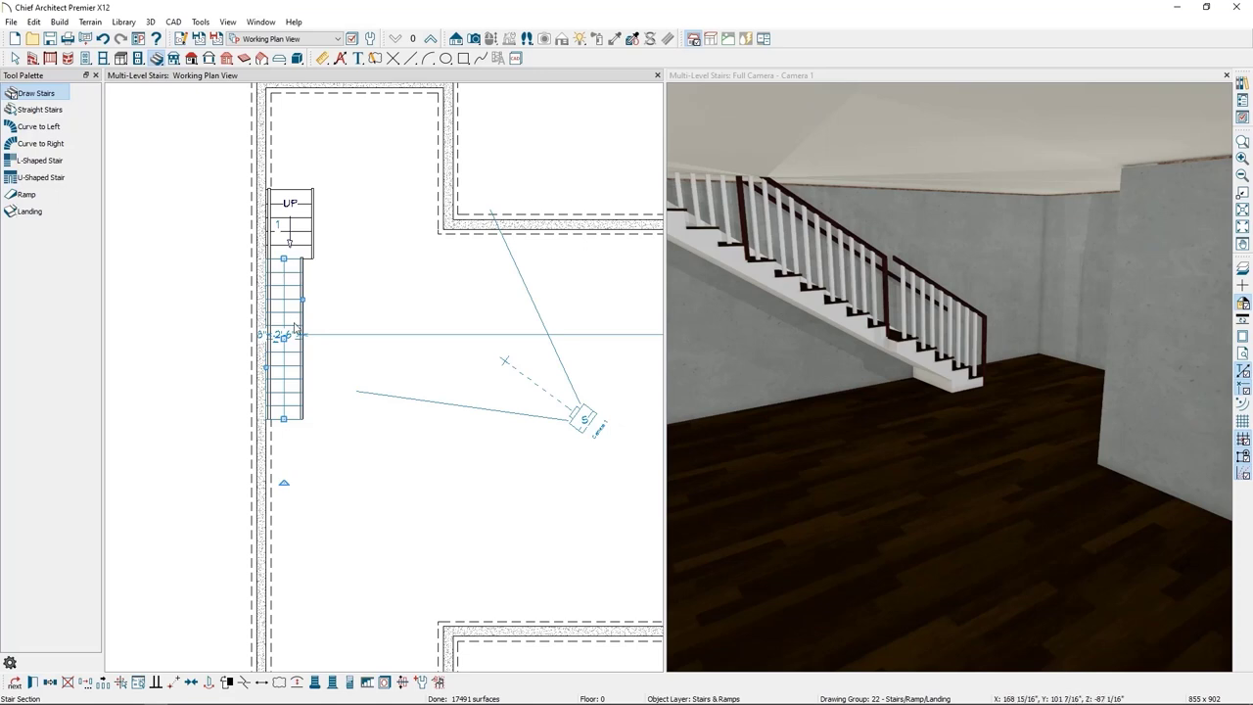
Step: Draw a straight interior wall along the open side of the upper stair section, from the section break to the stair top
{"action": "left_click", "coordinate": [35, 58]}
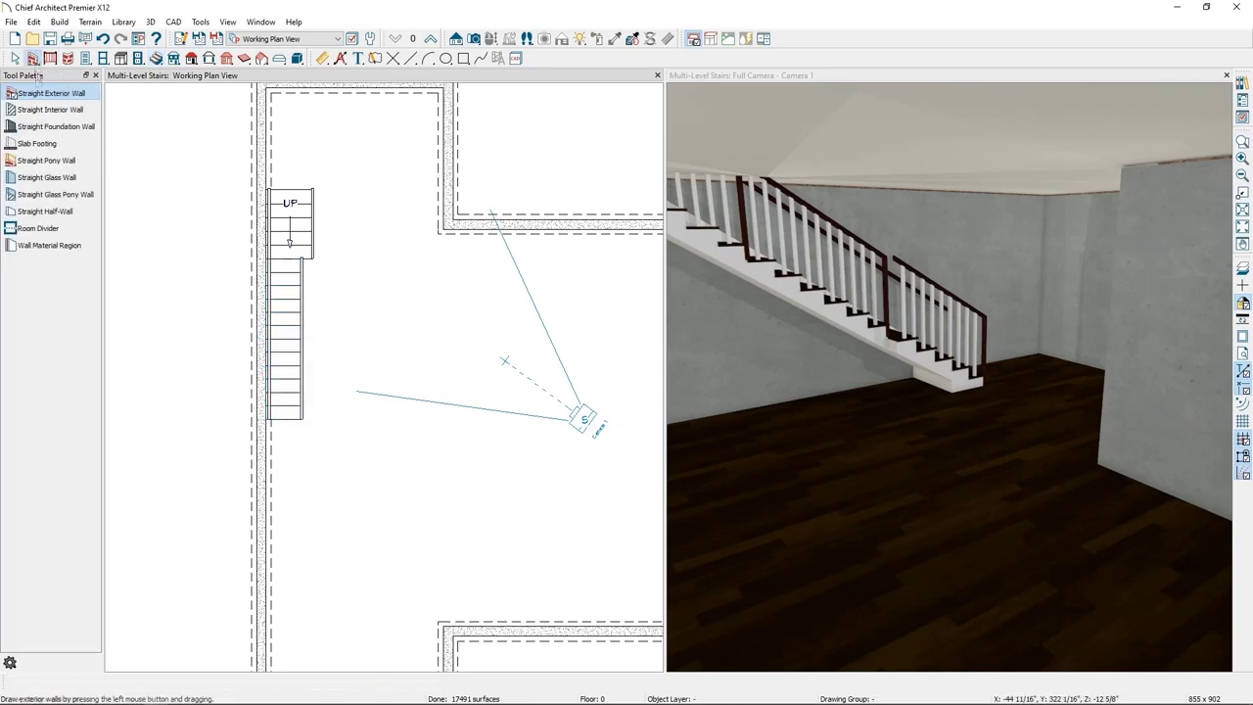
{"action": "left_click", "coordinate": [49, 110]}
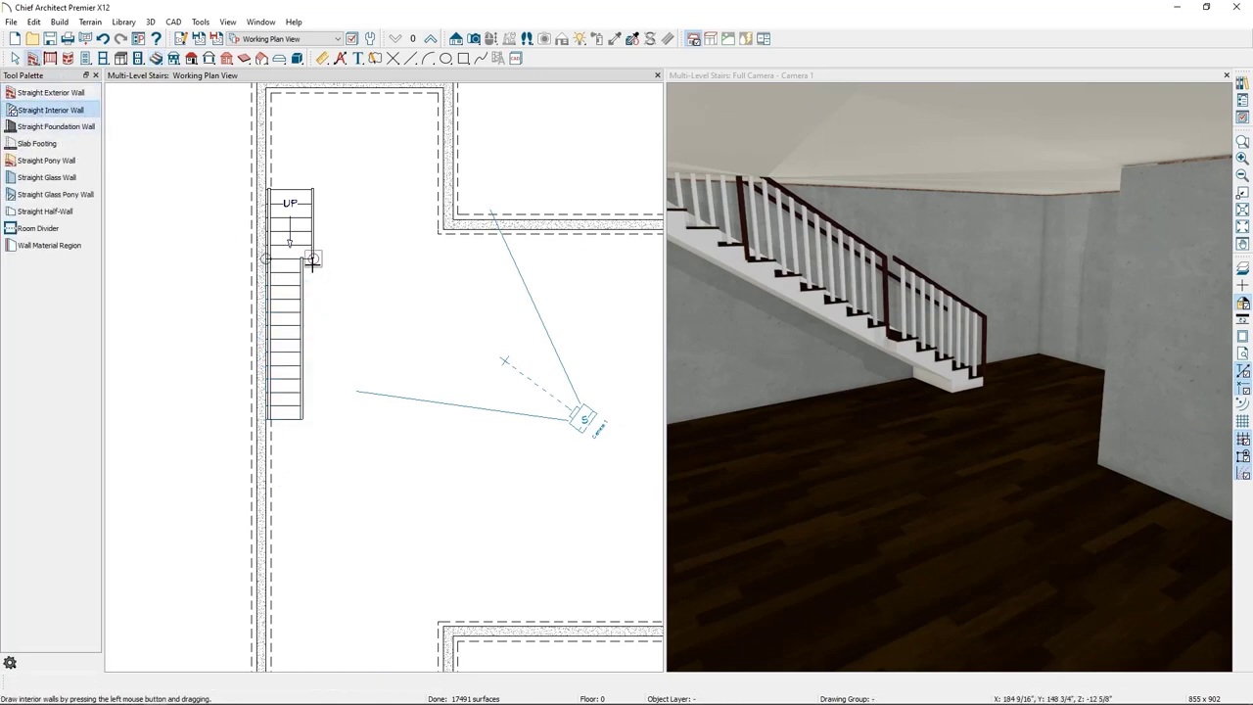
{"action": "left_click_drag", "start_coordinate": [314, 261], "coordinate": [314, 413]}
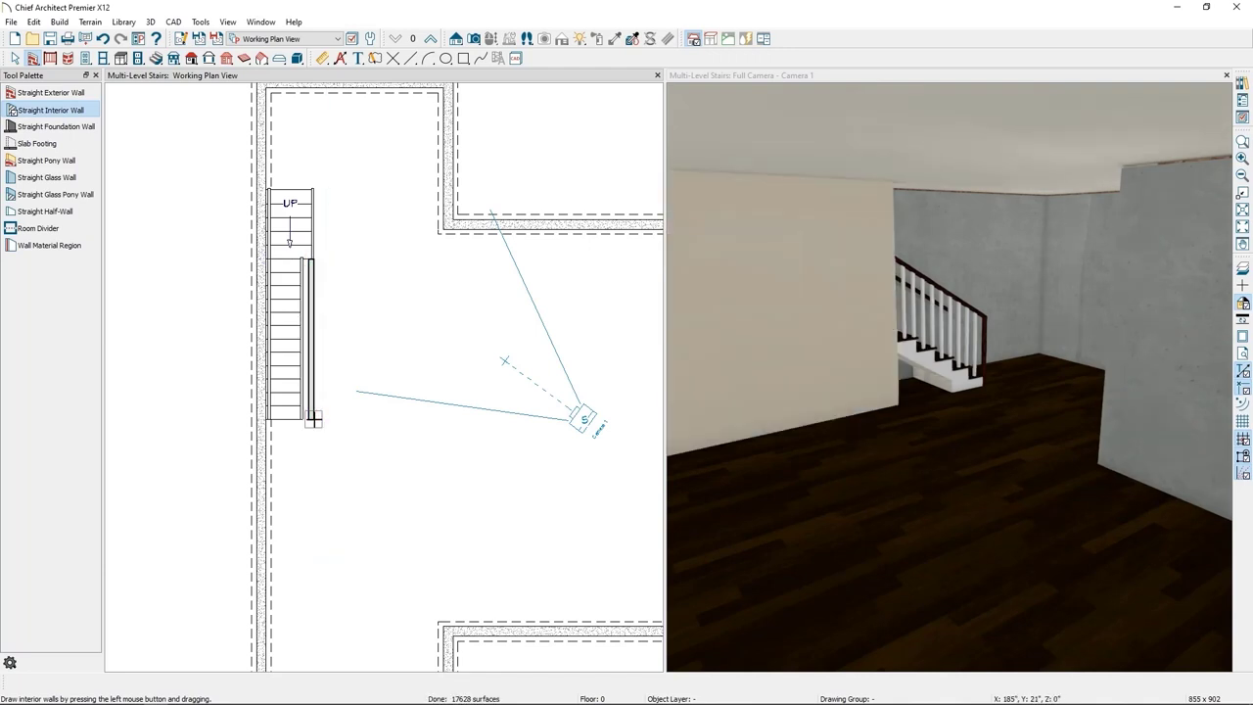
Step: Widen the upper stair section to about 2'-11" to meet the new wall, and aim a full camera at the foot of the stairs
{"action": "key", "text": "space"}
{"action": "left_click", "coordinate": [299, 322]}
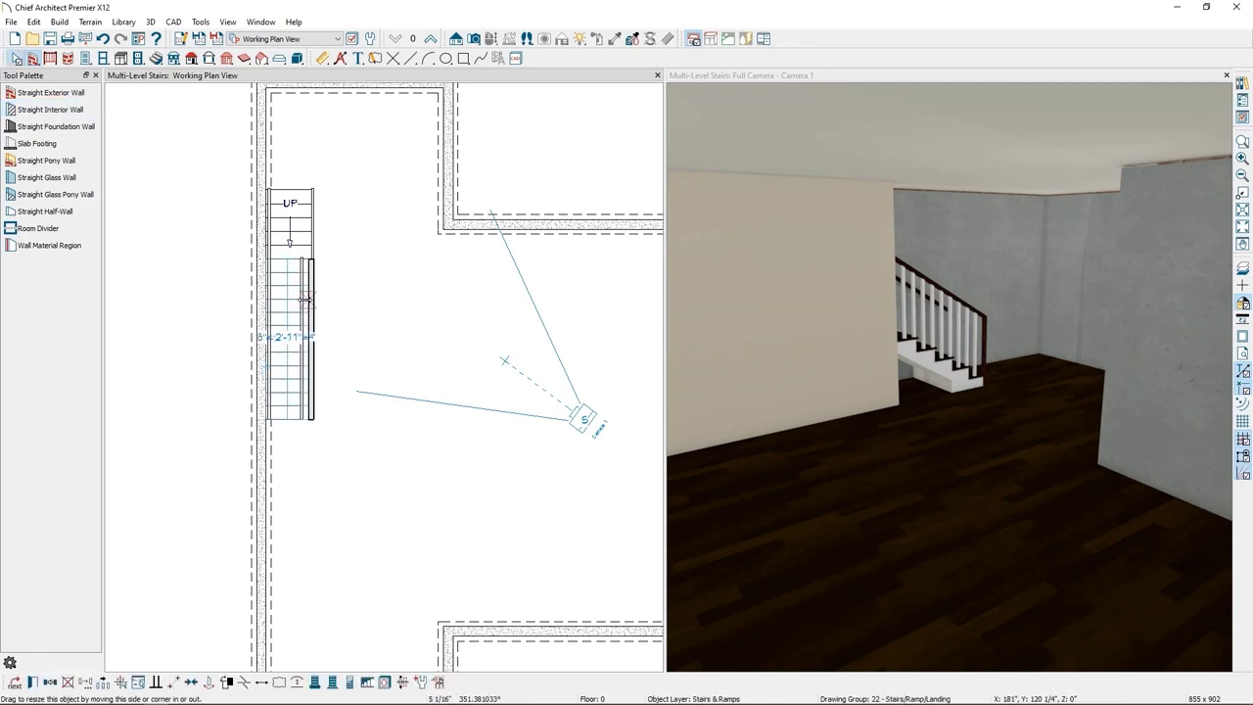
{"action": "left_click", "coordinate": [304, 301]}
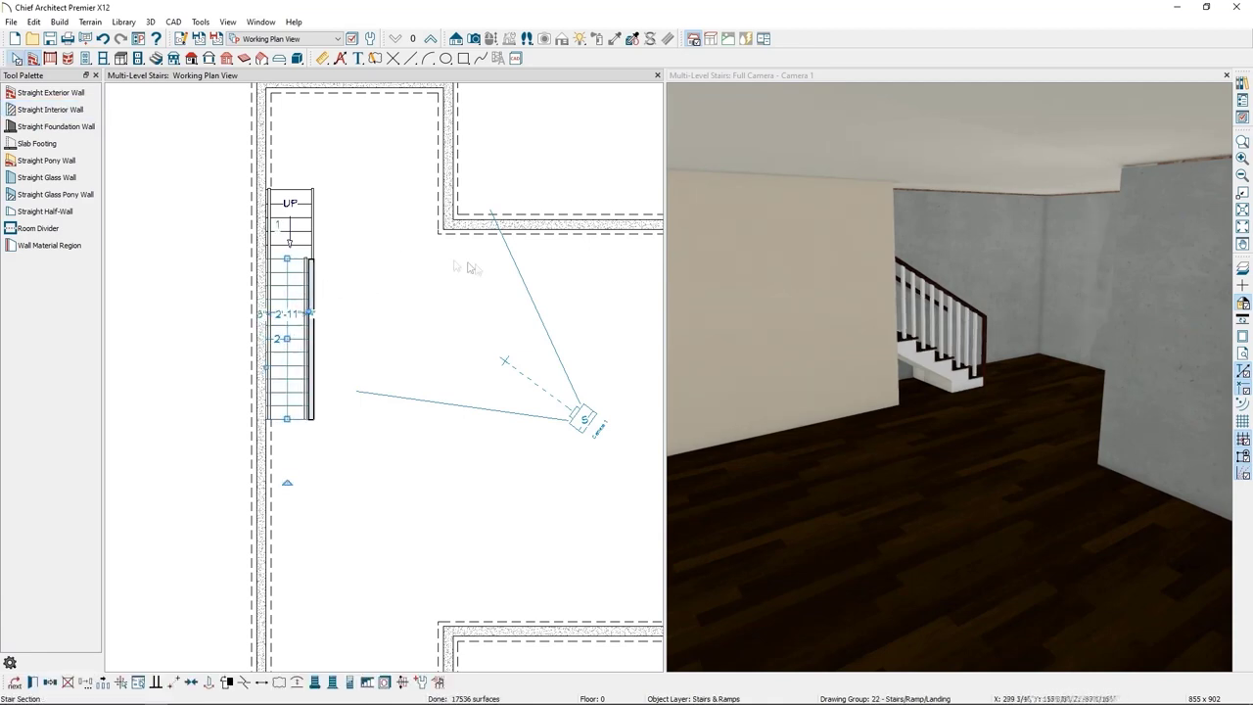
{"action": "left_click", "coordinate": [474, 38]}
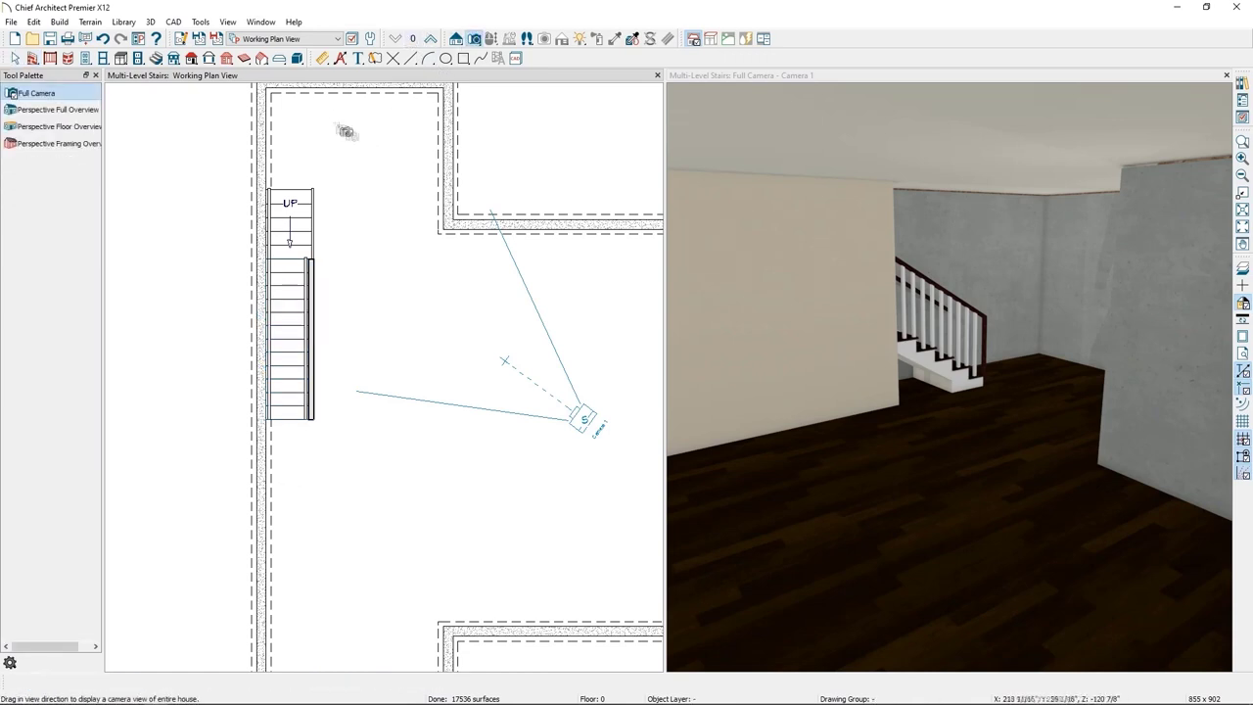
{"action": "left_click_drag", "start_coordinate": [333, 105], "coordinate": [295, 186]}
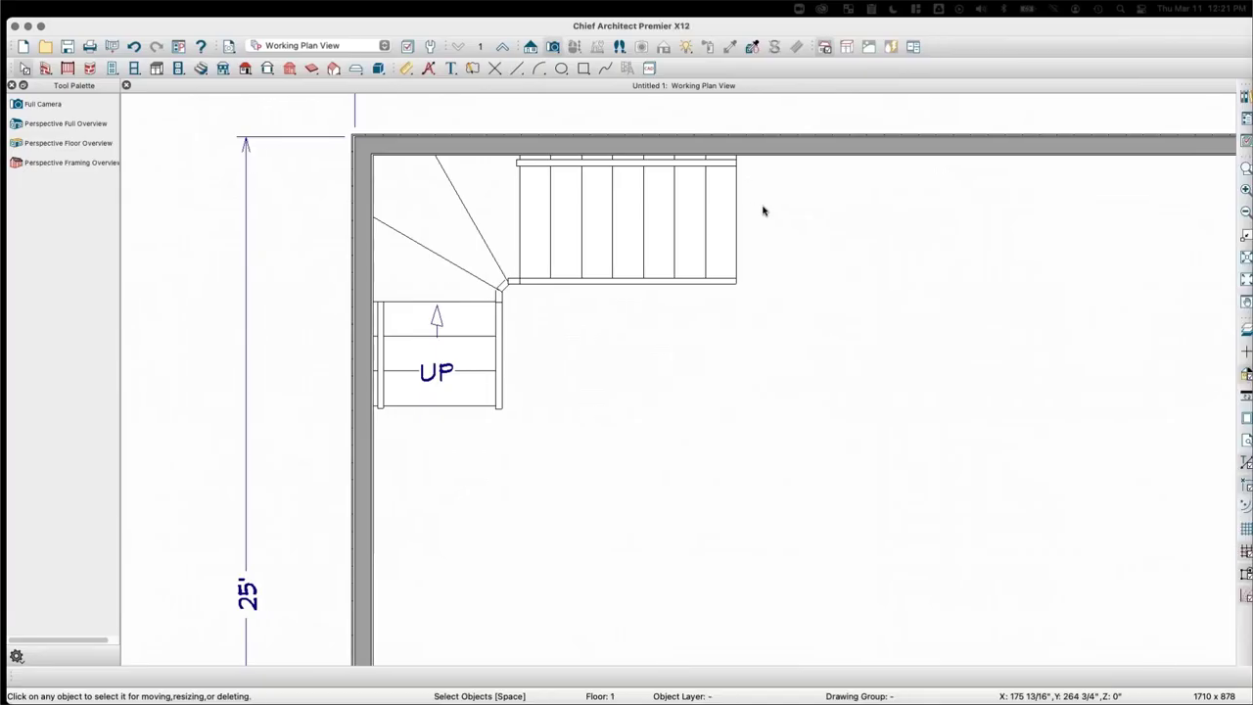
Step: In the Untitled 1 plan, delete the upper flight and the winder landing, keeping only the first flight
{"action": "left_click", "coordinate": [894, 226]}
{"action": "left_click", "coordinate": [941, 111]}
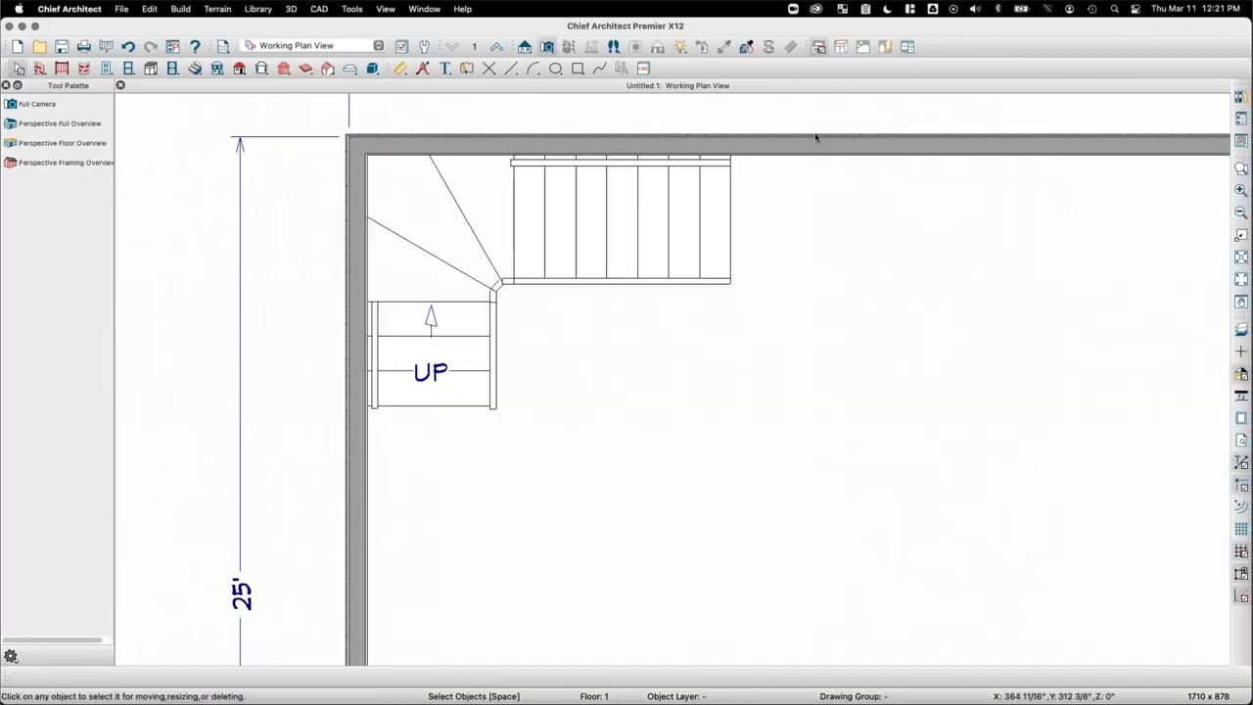
{"action": "left_click", "coordinate": [557, 227]}
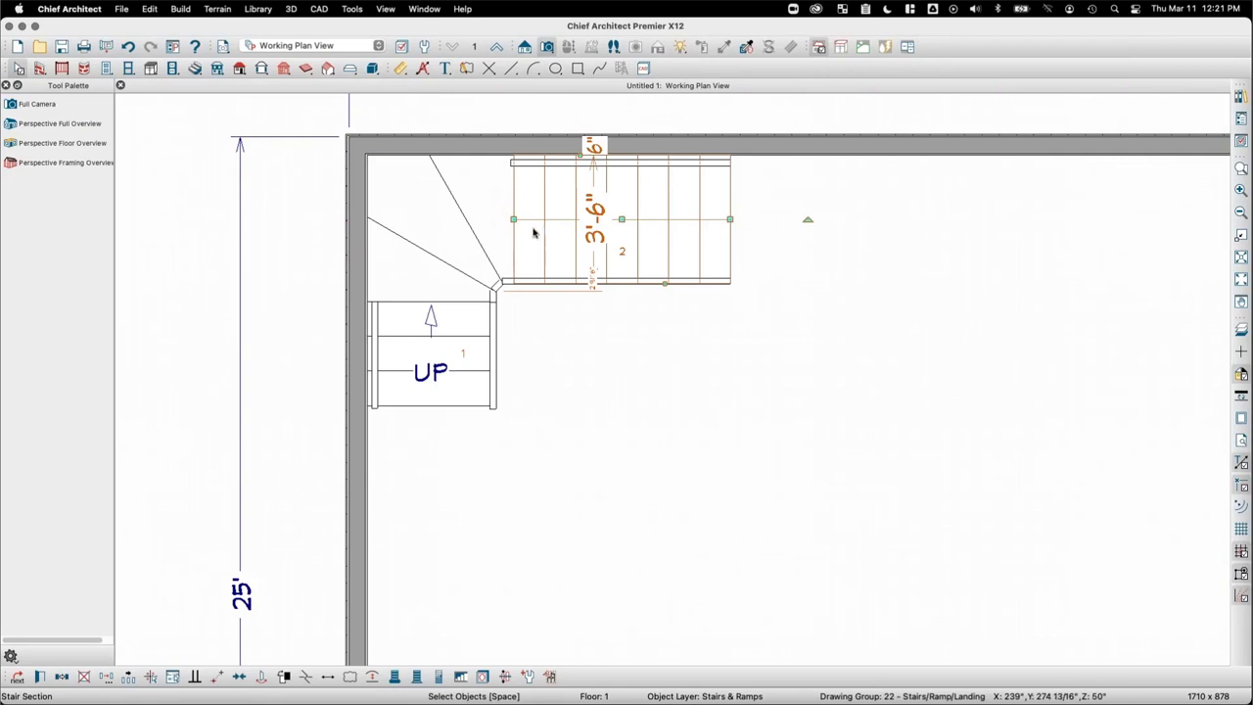
{"action": "key", "text": "Delete"}
{"action": "left_click", "coordinate": [448, 252]}
{"action": "key", "text": "Delete"}
Step: Delete the remaining first flight of stairs from the floor 1 plan
{"action": "left_click", "coordinate": [431, 314]}
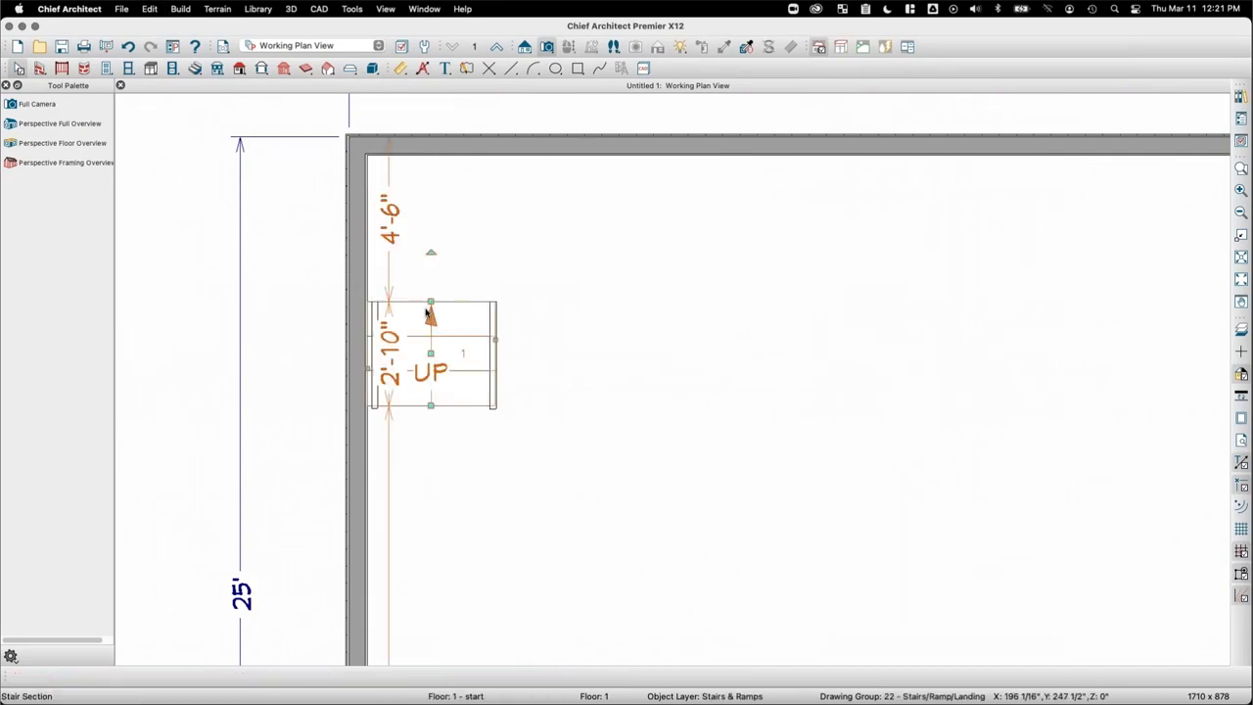
{"action": "key", "text": "Delete"}
{"action": "scroll", "coordinate": [610, 310], "scroll_direction": "down", "scroll_amount": 2}
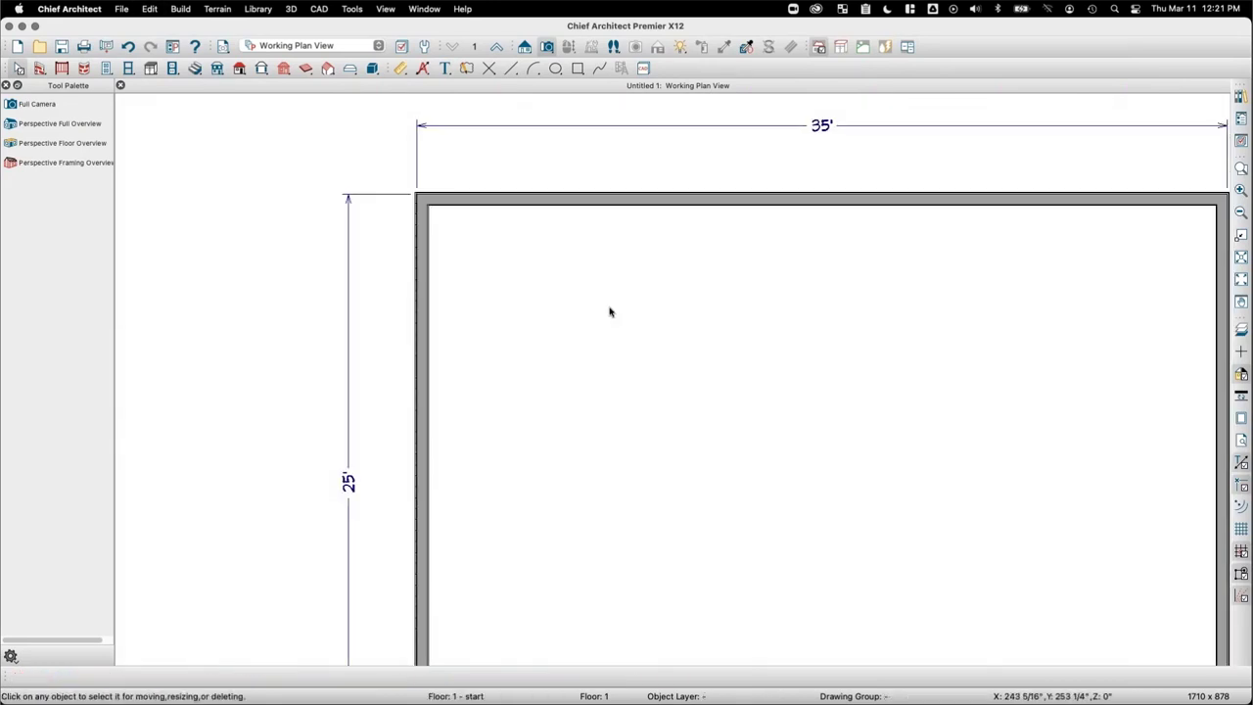
{"action": "middle_click_drag", "start_coordinate": [610, 311], "coordinate": [551, 244]}
{"action": "scroll", "coordinate": [551, 243], "scroll_direction": "down", "scroll_amount": 2}
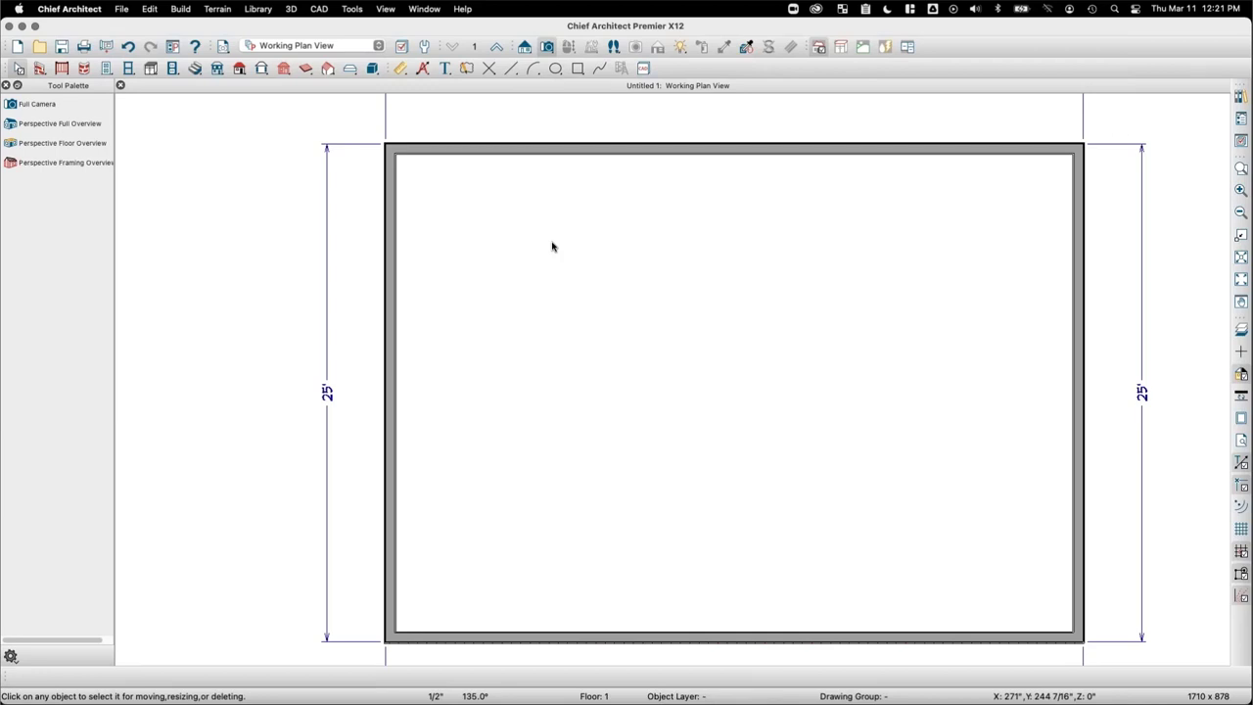
{"action": "key", "text": "space"}
{"action": "left_click", "coordinate": [1078, 259]}
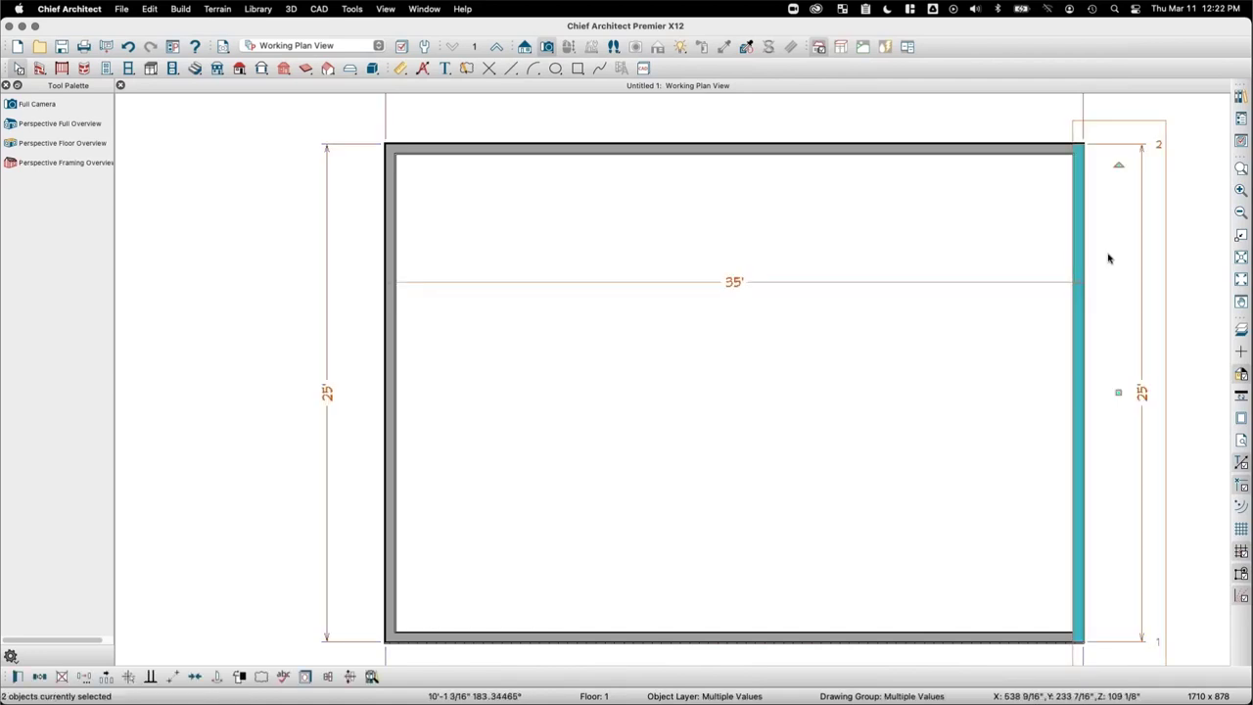
{"action": "left_click", "coordinate": [1184, 245]}
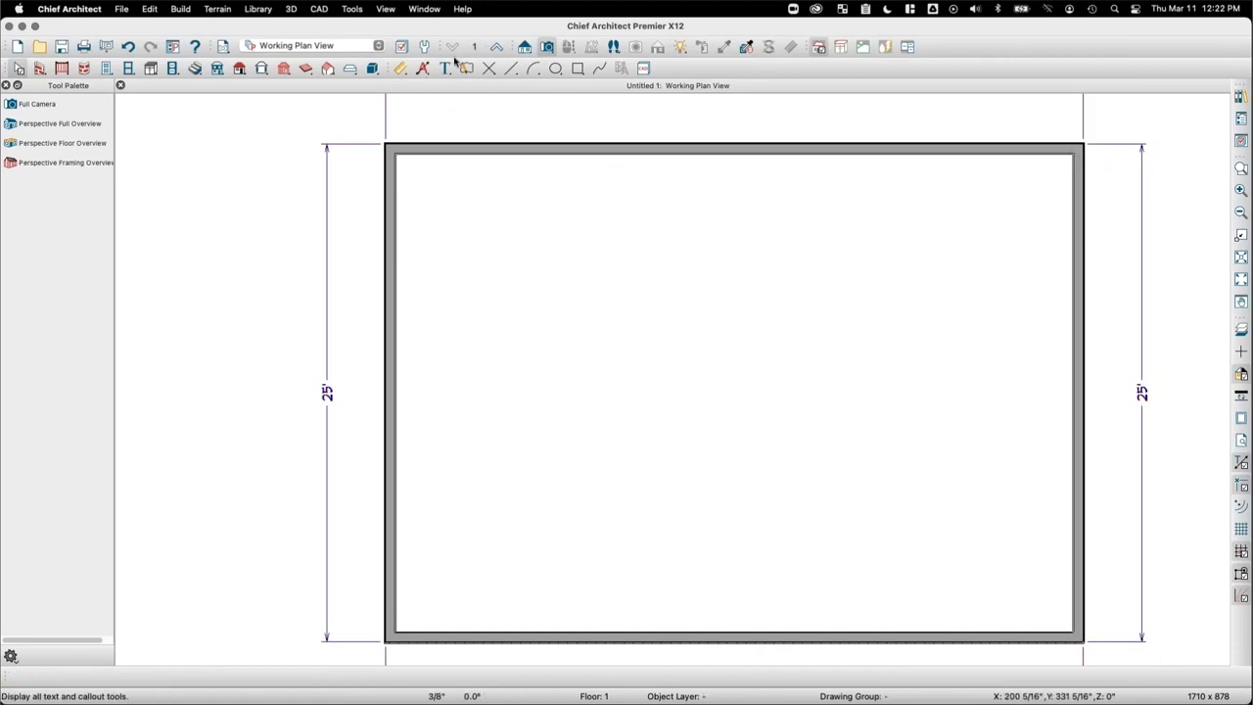
Step: Create a second floor derived from the 1st floor plan, accepting the default floor settings
{"action": "left_click", "coordinate": [496, 46]}
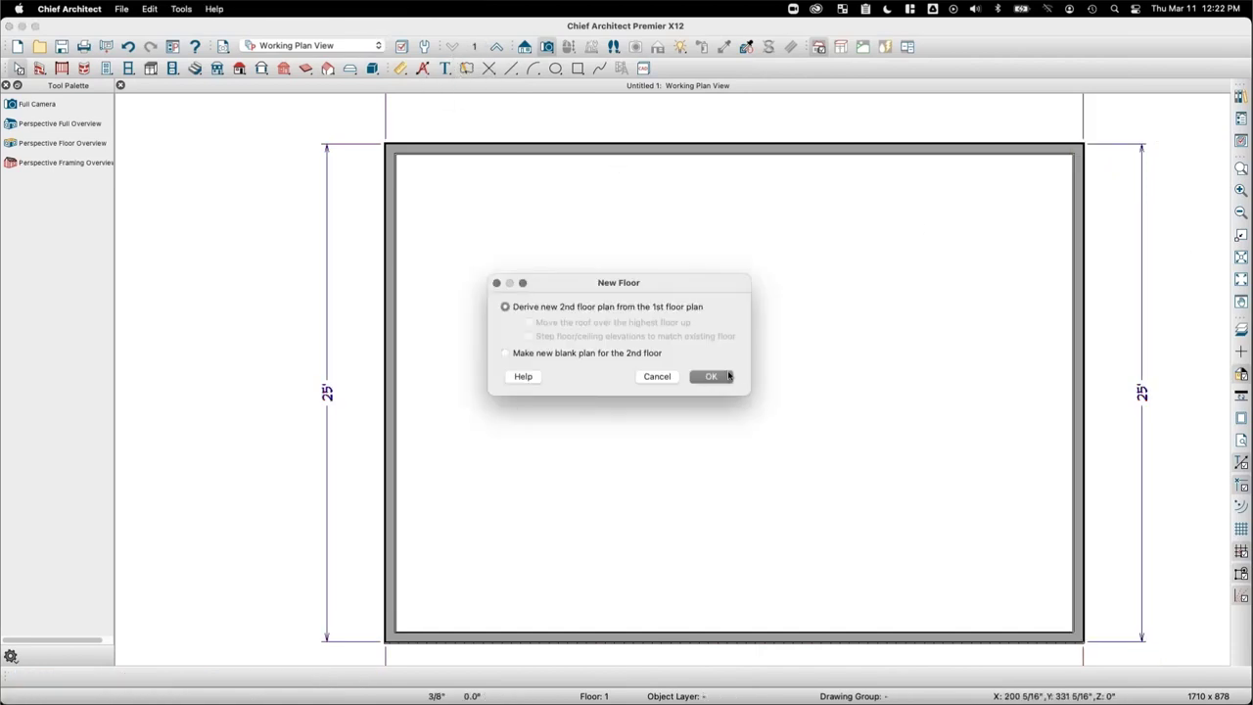
{"action": "left_click", "coordinate": [726, 376]}
{"action": "left_click", "coordinate": [999, 595]}
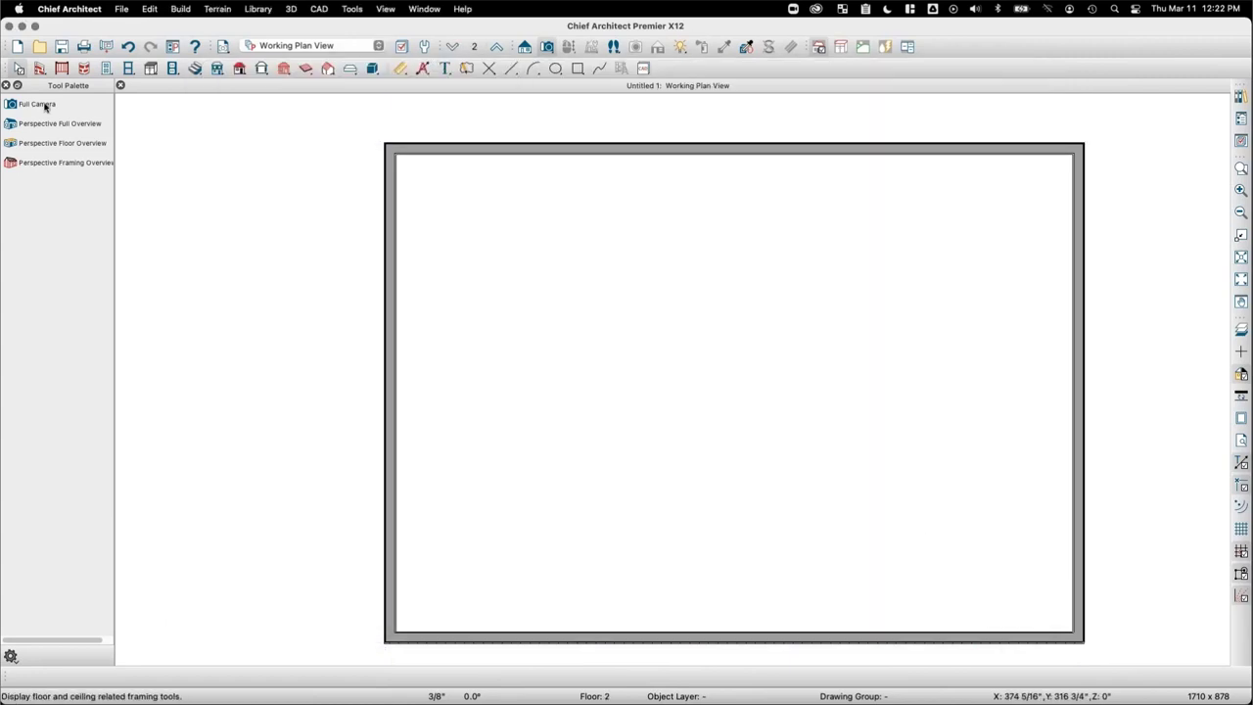
Step: Draw a straight railing about 24'-1" long across floor 2, about 16'-3 1/2" from the left exterior wall
{"action": "left_click", "coordinate": [59, 67]}
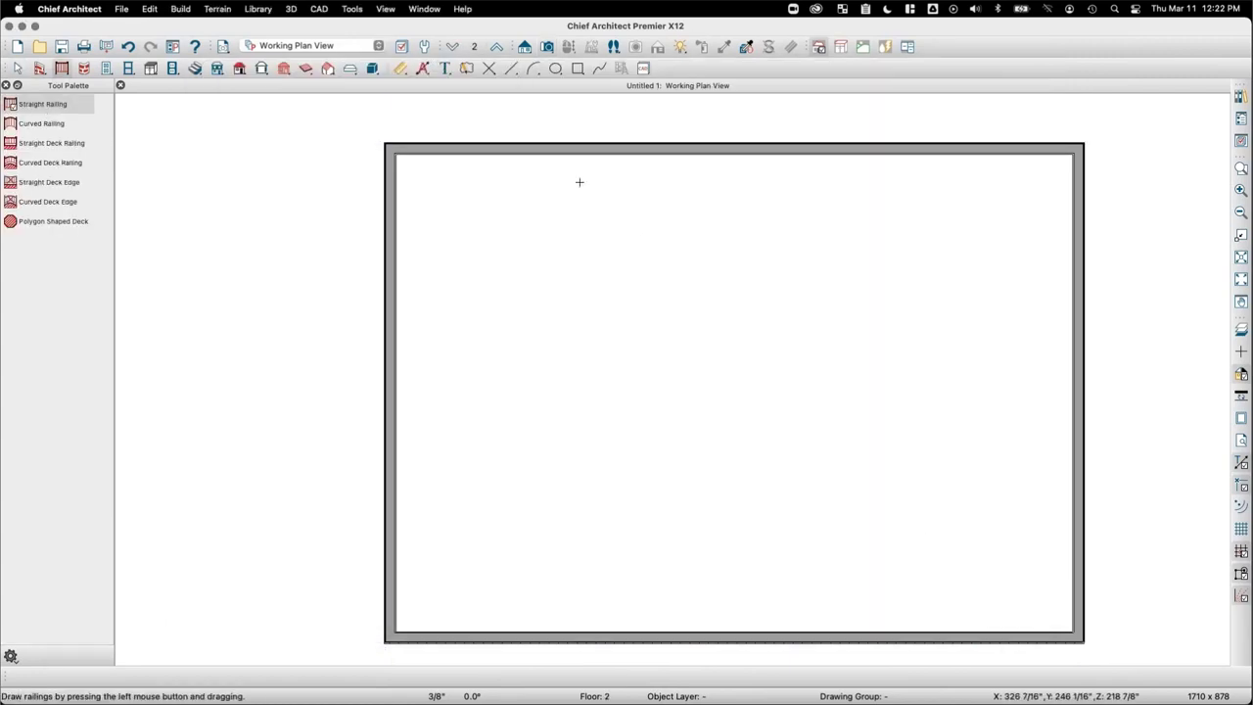
{"action": "left_click_drag", "start_coordinate": [714, 155], "coordinate": [714, 643]}
{"action": "key", "text": "space"}
Step: Set the room type of the larger area, between the railing and the right exterior wall, to Open Below
{"action": "left_click", "coordinate": [894, 400]}
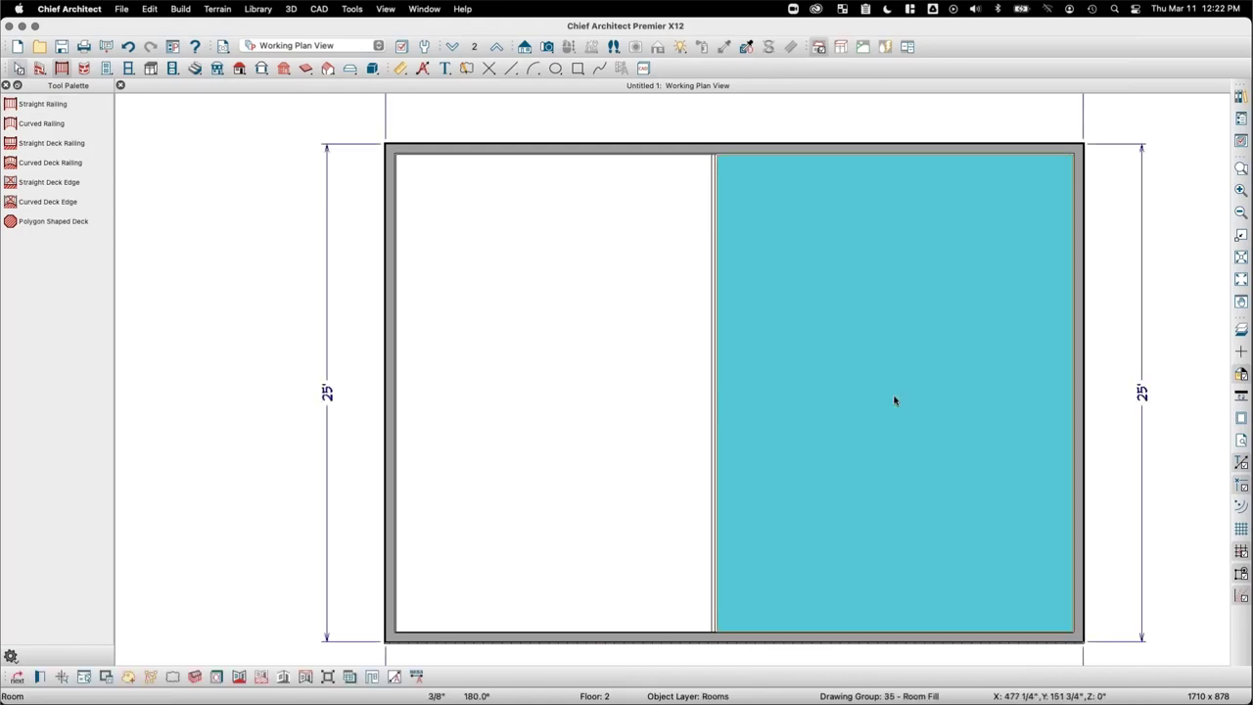
{"action": "left_click", "coordinate": [613, 47]}
{"action": "left_click", "coordinate": [403, 88]}
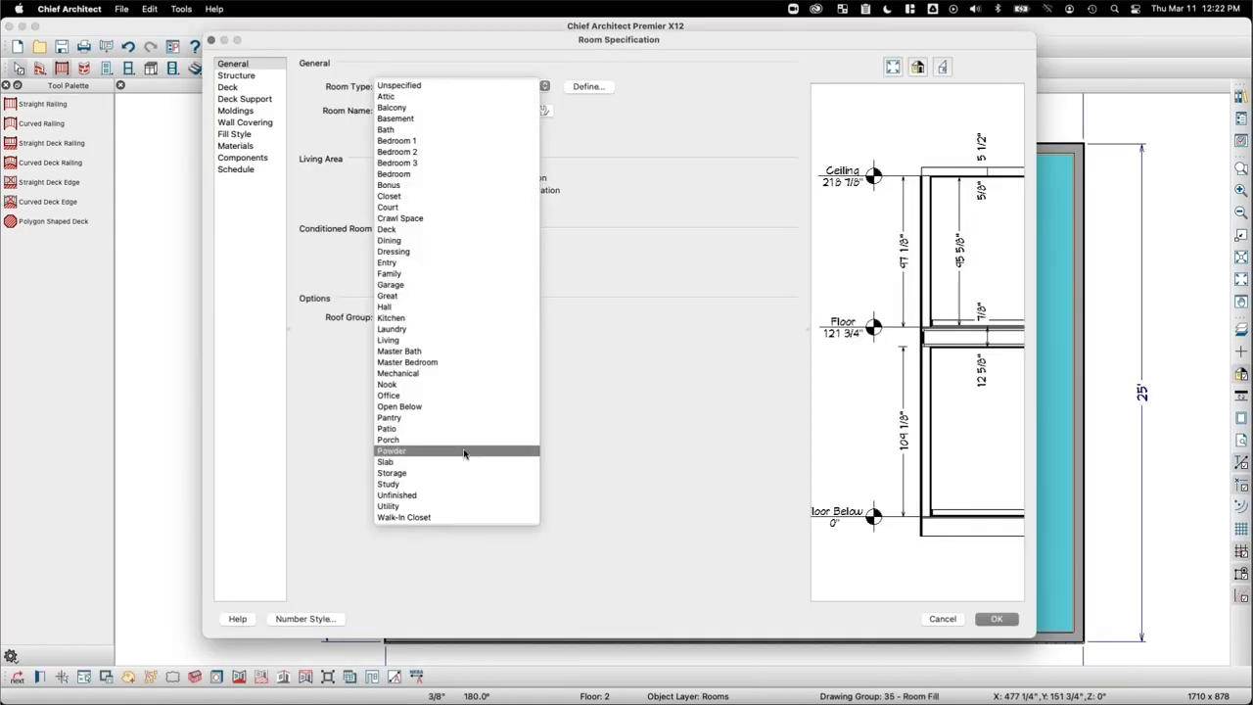
{"action": "left_click", "coordinate": [399, 406]}
{"action": "left_click", "coordinate": [998, 626]}
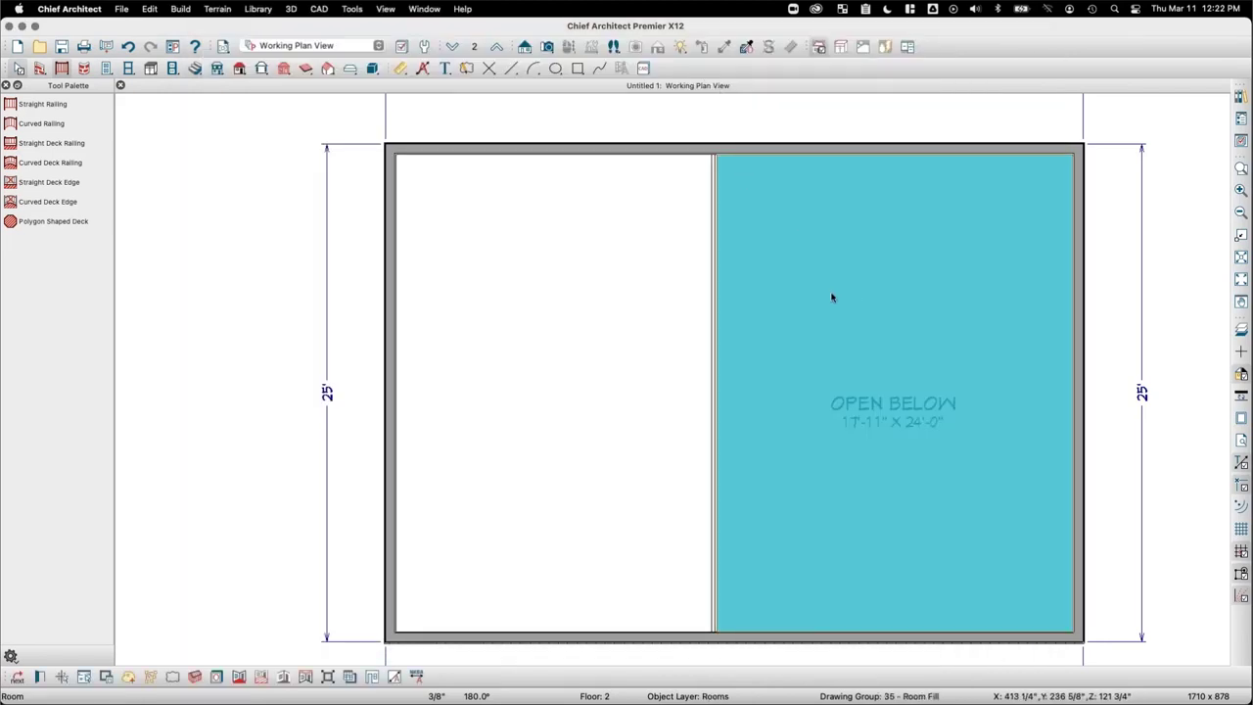
Step: Move the railing to about 9'-11 1/2" from the left exterior wall, enlarging the Open Below room
{"action": "left_click", "coordinate": [714, 380]}
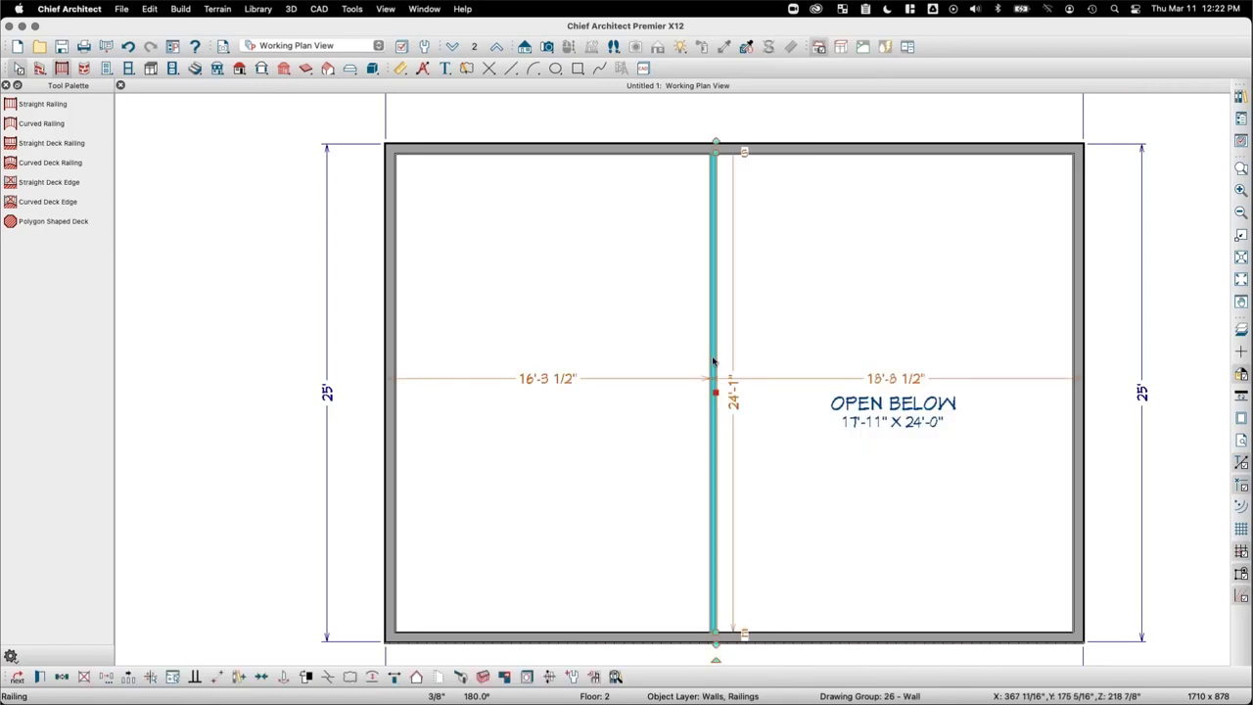
{"action": "left_click_drag", "start_coordinate": [716, 384], "coordinate": [588, 388]}
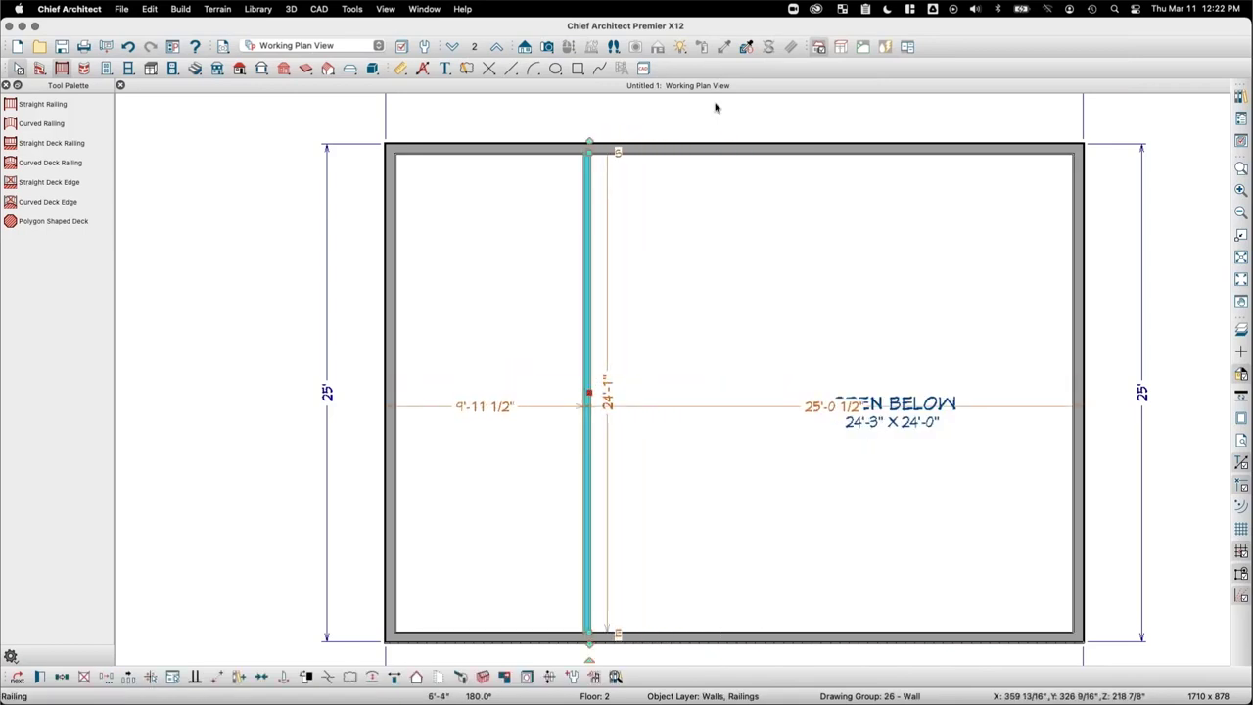
{"action": "key", "text": "Escape"}
Step: On floor 1, display the reference floor and draw a straight staircase 3'-3" wide rising to the railing line above
{"action": "left_click", "coordinate": [451, 47]}
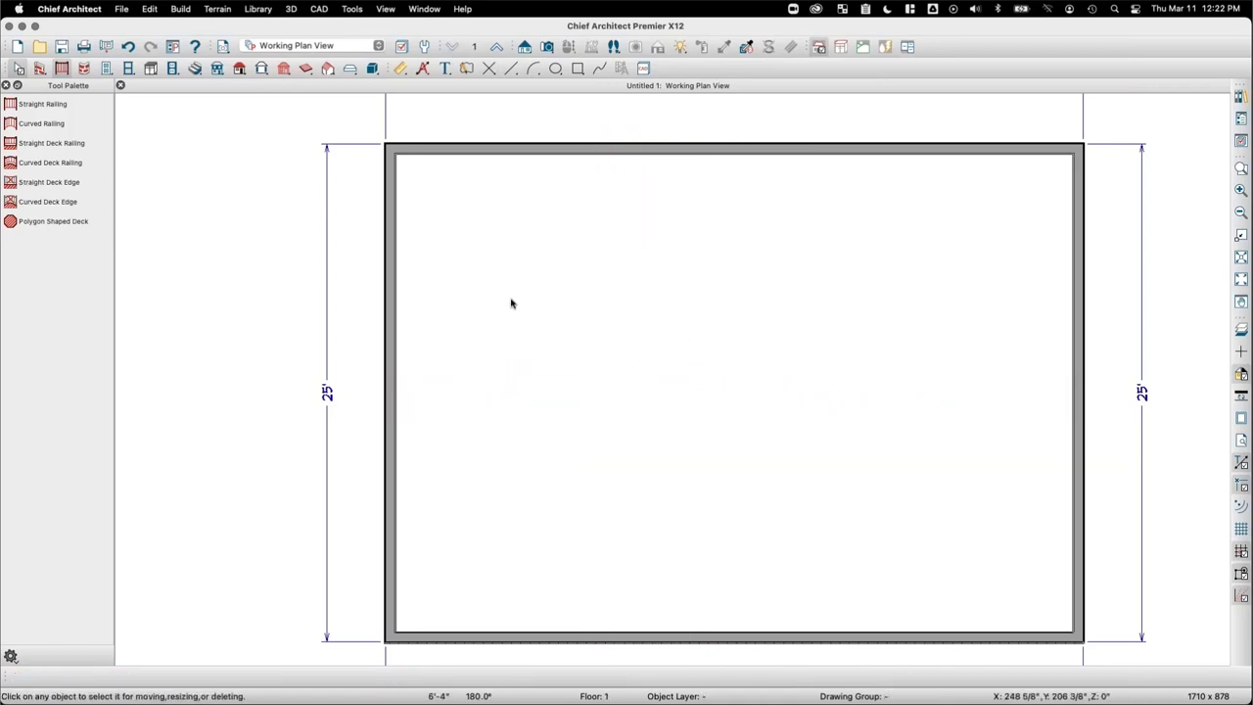
{"action": "left_click", "coordinate": [1239, 333]}
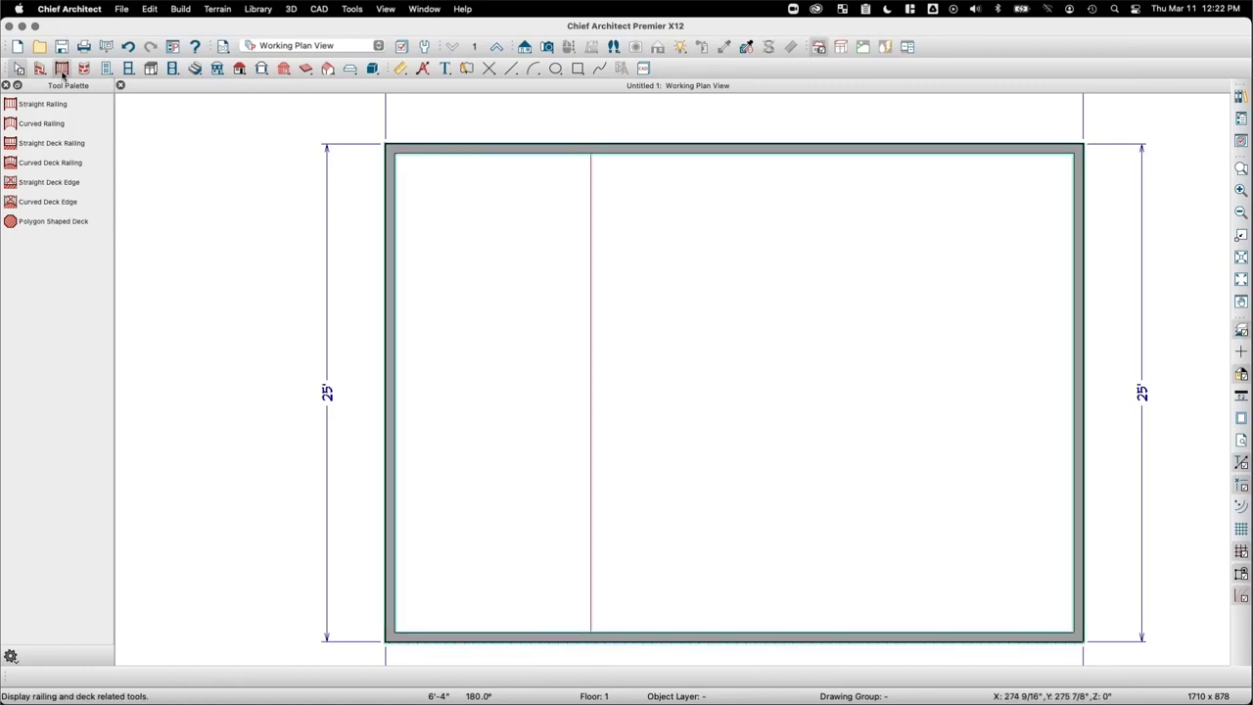
{"action": "left_click", "coordinate": [195, 67]}
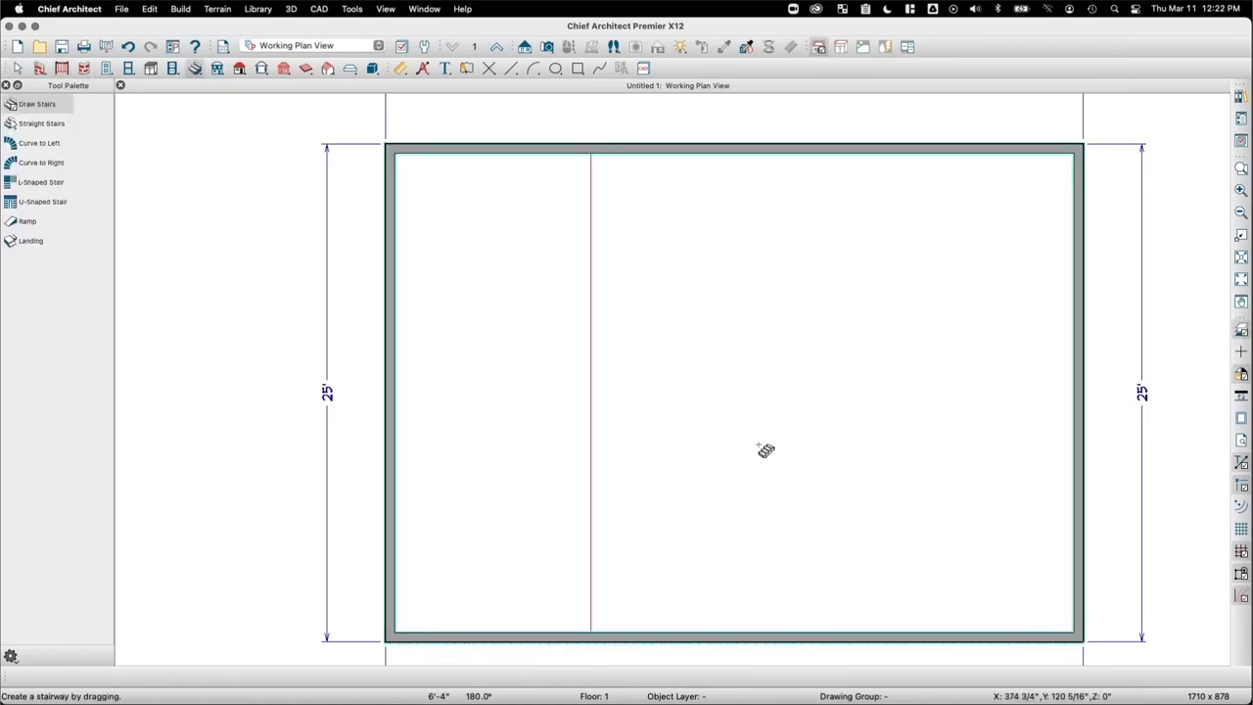
{"action": "left_click_drag", "start_coordinate": [858, 461], "coordinate": [710, 460]}
{"action": "left_click_drag", "start_coordinate": [618, 474], "coordinate": [587, 475]}
Step: Apply Make Best Fit to the staircase for 18 risers, and shift it about 2'-5" so its top meets the railing line
{"action": "left_click", "coordinate": [675, 469]}
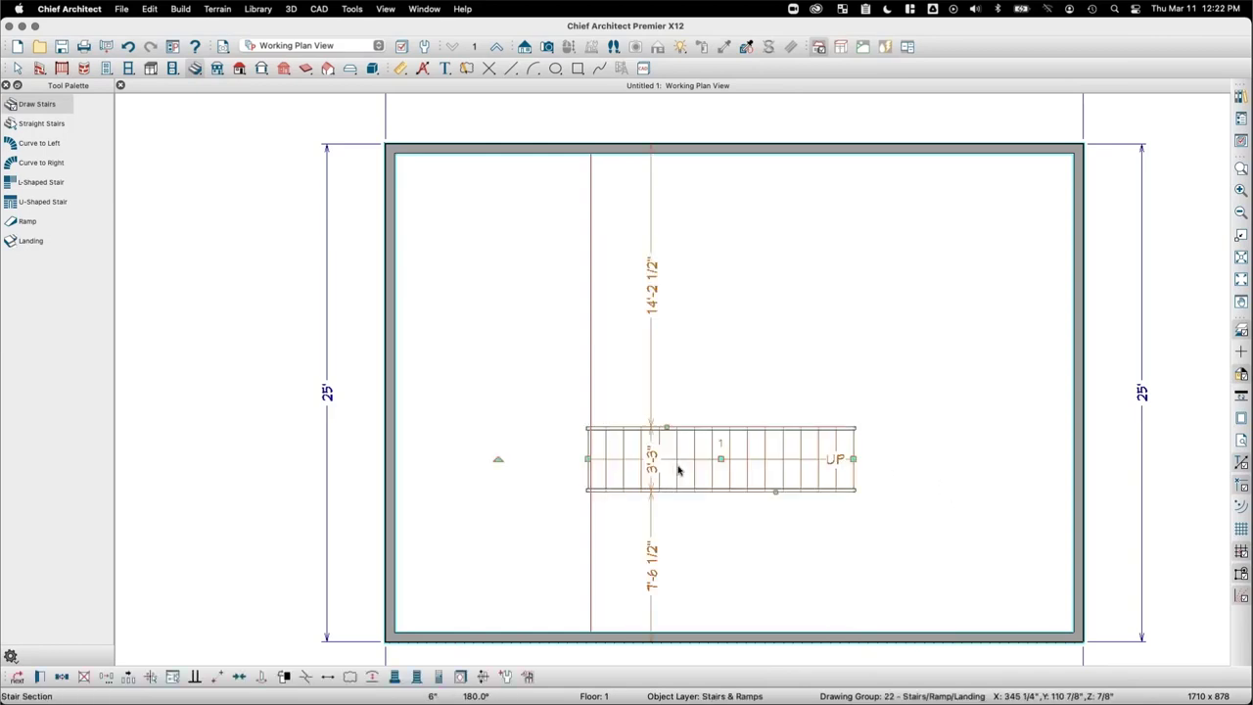
{"action": "double_click", "coordinate": [675, 469]}
{"action": "left_click", "coordinate": [496, 226]}
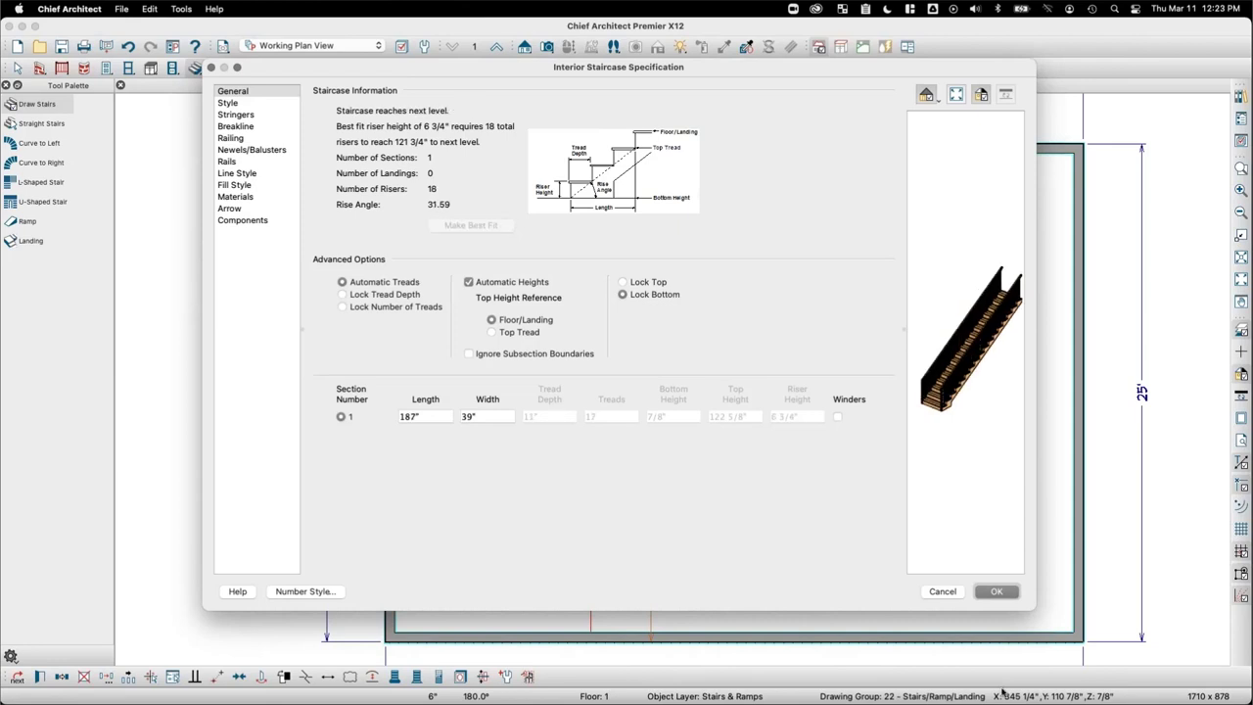
{"action": "left_click", "coordinate": [995, 591]}
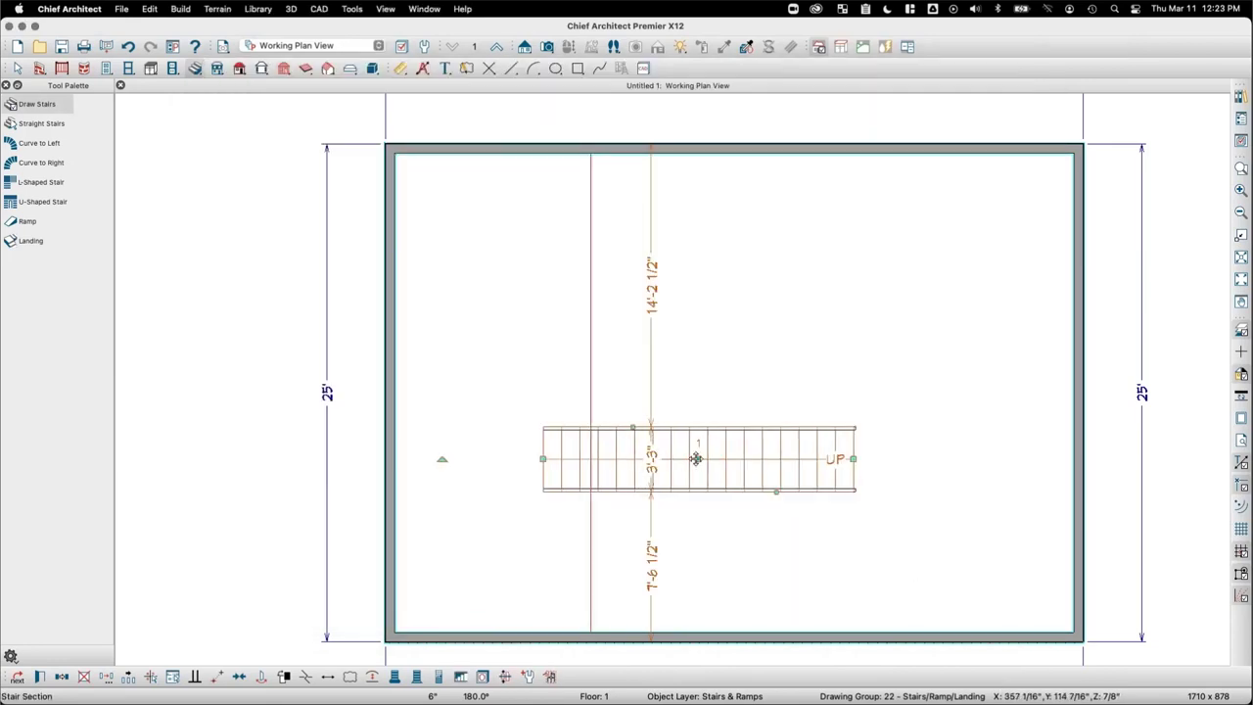
{"action": "left_click_drag", "start_coordinate": [698, 458], "coordinate": [747, 458]}
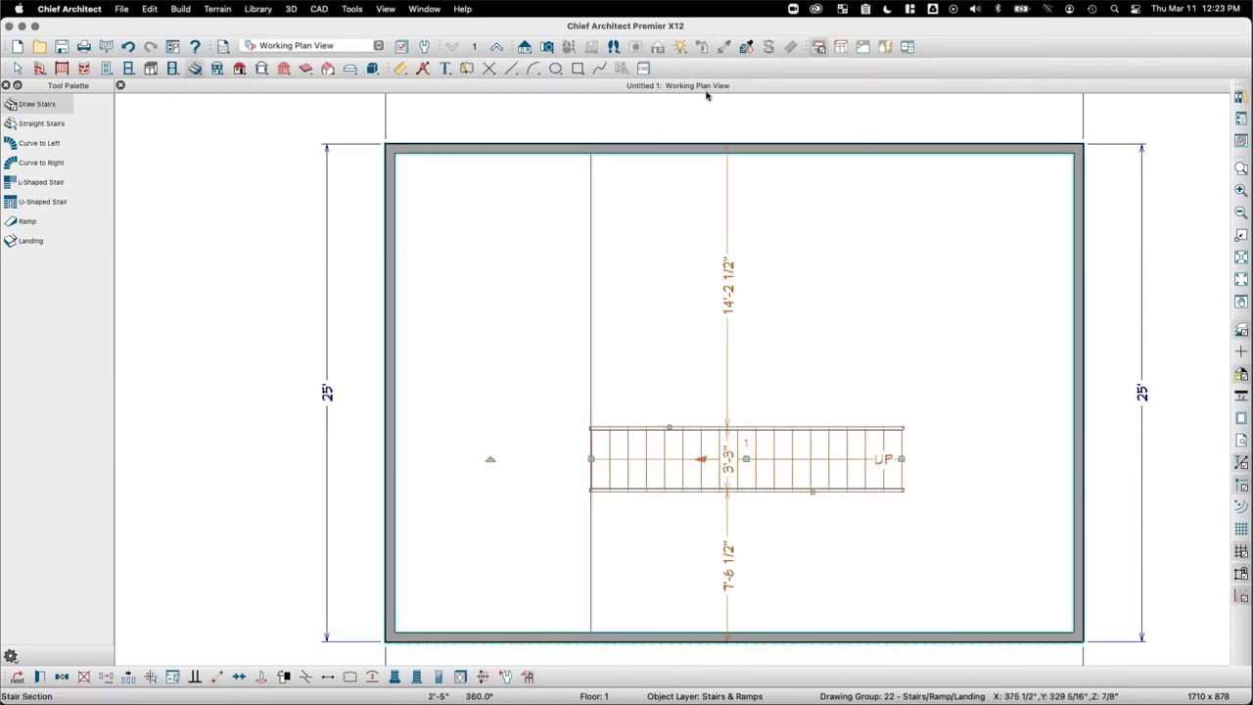
Step: Switch to floor 2 and turn off the reference floor display to check the stairs against the Open Below room
{"action": "left_click", "coordinate": [497, 47]}
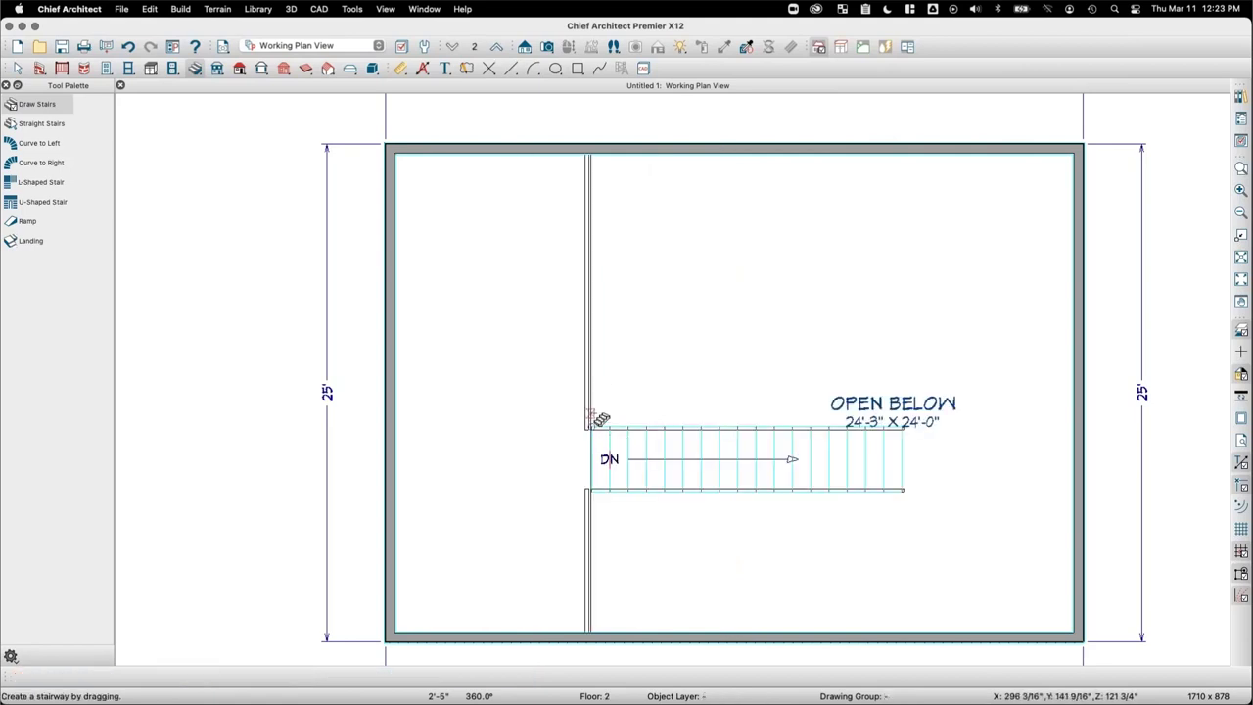
{"action": "key", "text": "space"}
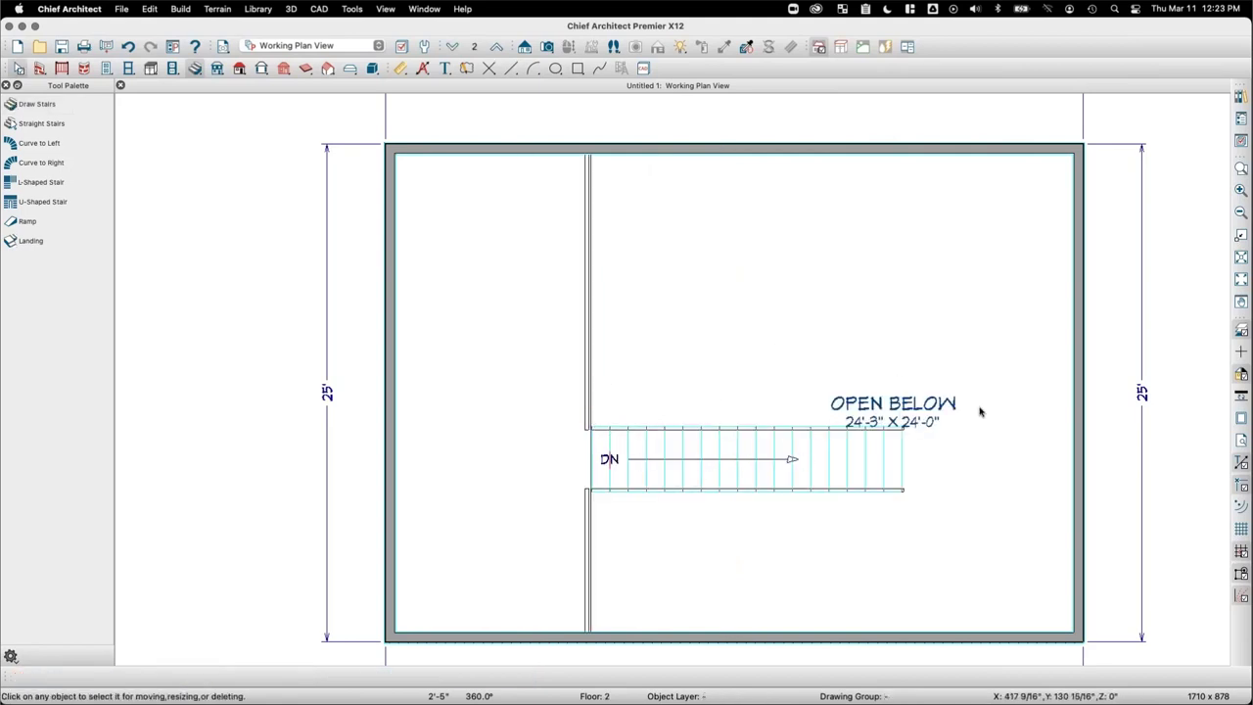
{"action": "left_click", "coordinate": [1242, 330]}
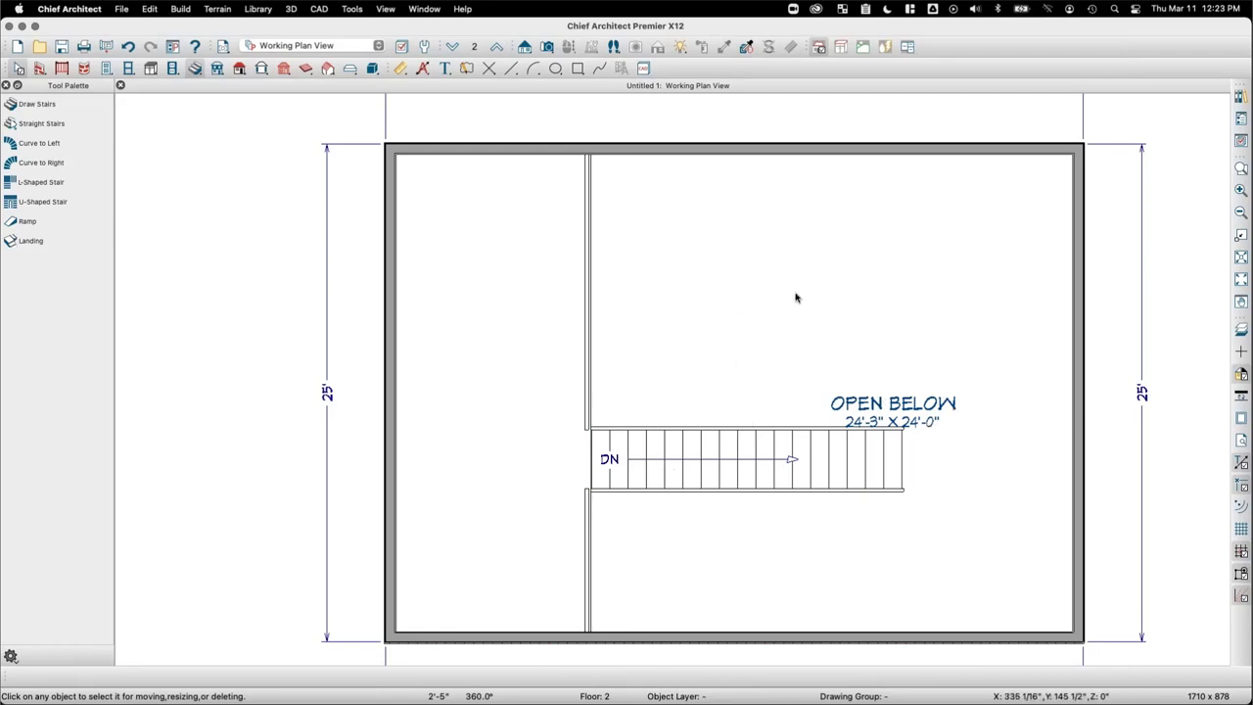
{"action": "left_click", "coordinate": [829, 281]}
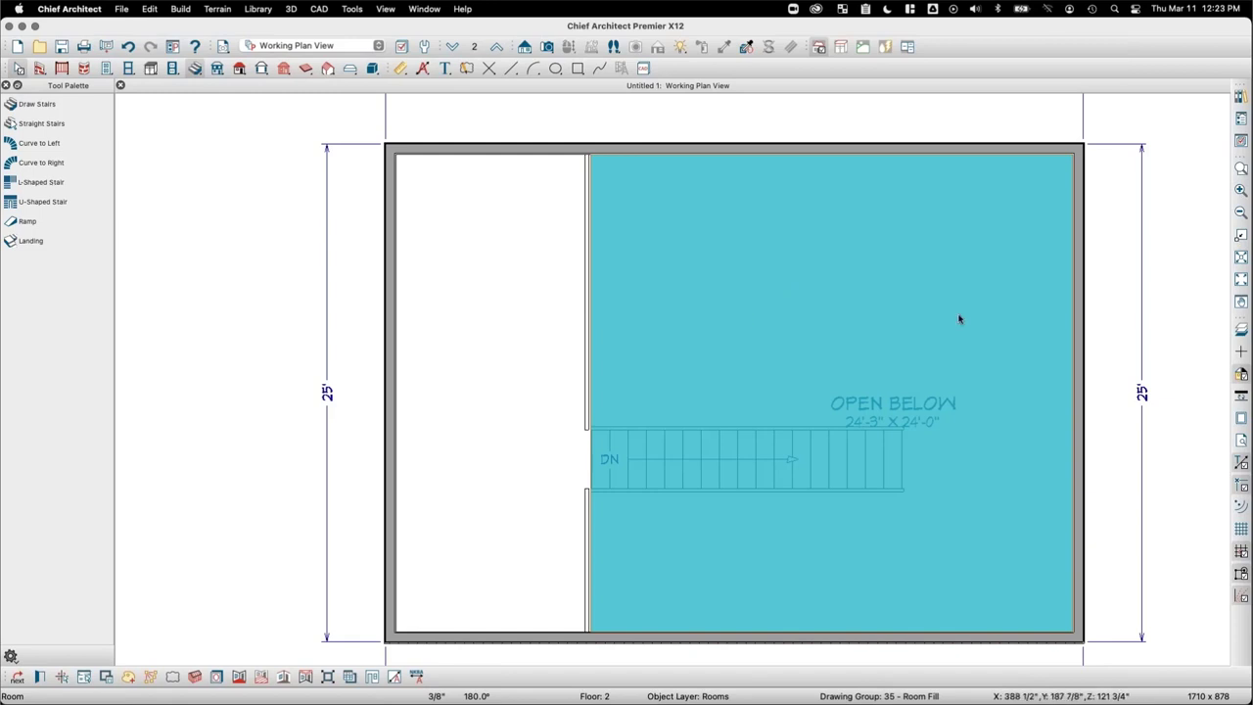
{"action": "left_click", "coordinate": [1190, 324]}
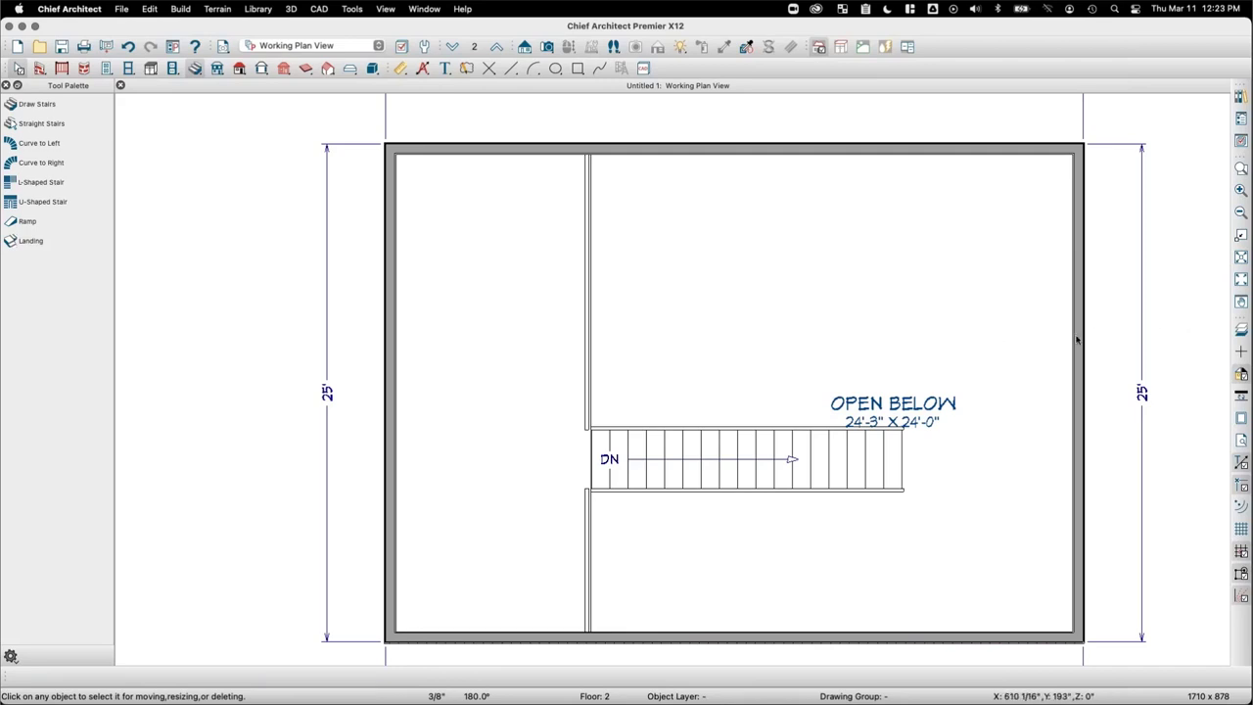
{"action": "left_click", "coordinate": [1242, 331]}
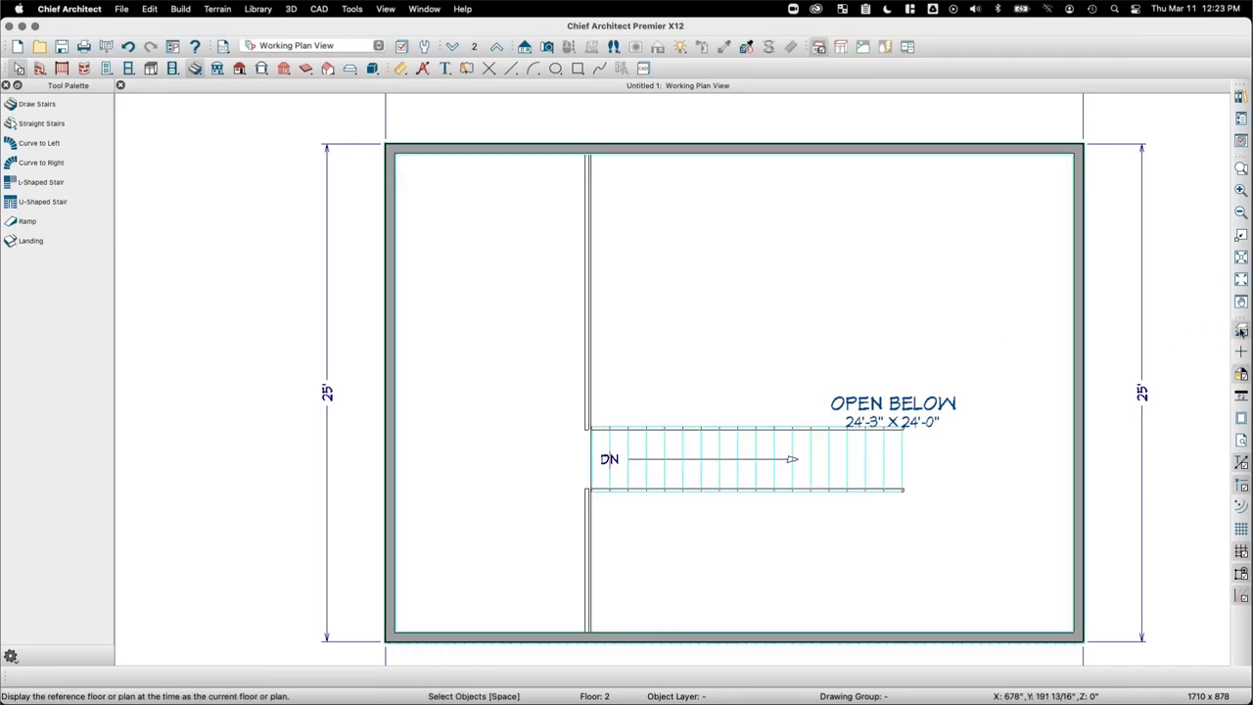
{"action": "left_click", "coordinate": [1242, 331]}
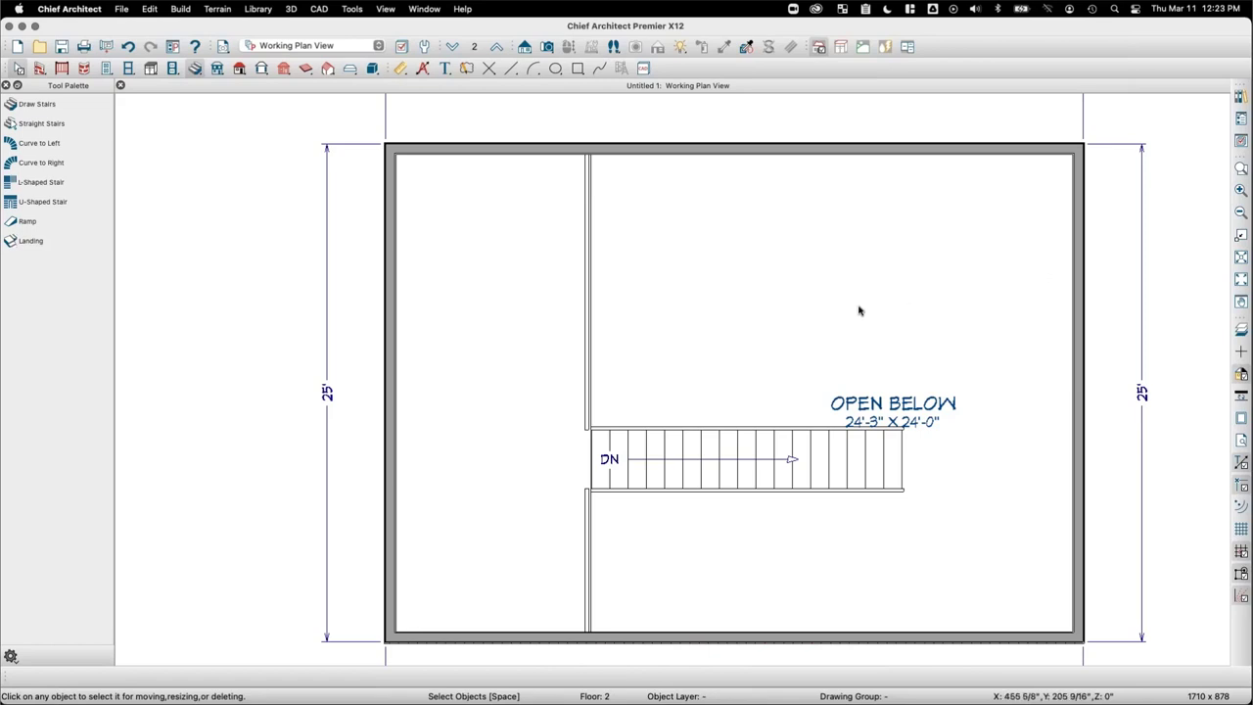
Step: Hide the room label of the Open Below room on floor 2
{"action": "double_click", "coordinate": [910, 347]}
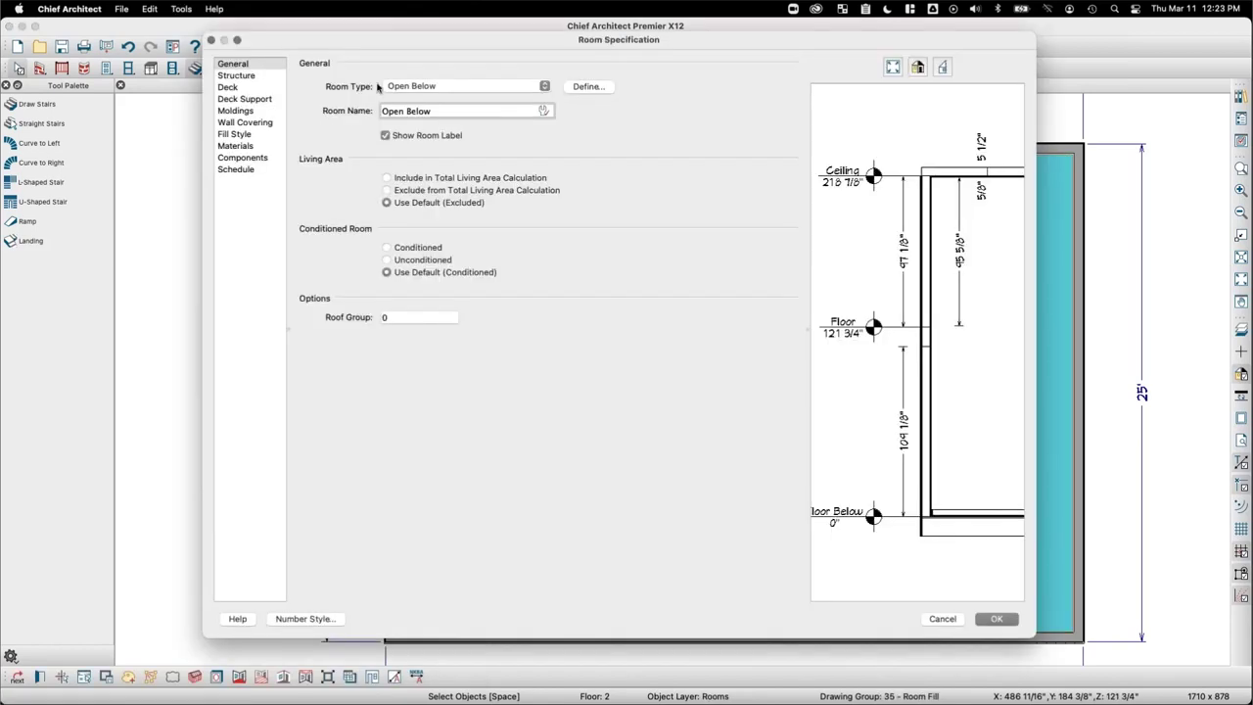
{"action": "left_click", "coordinate": [385, 135]}
{"action": "left_click", "coordinate": [999, 623]}
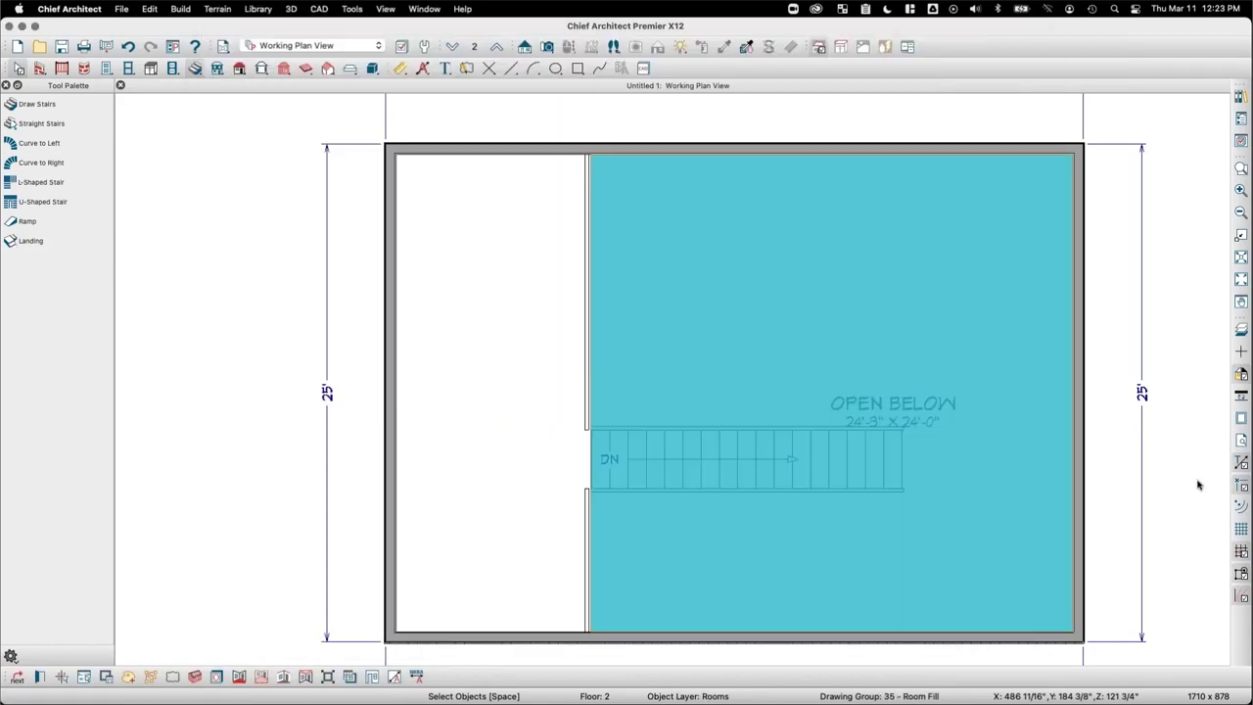
{"action": "left_click", "coordinate": [1187, 444]}
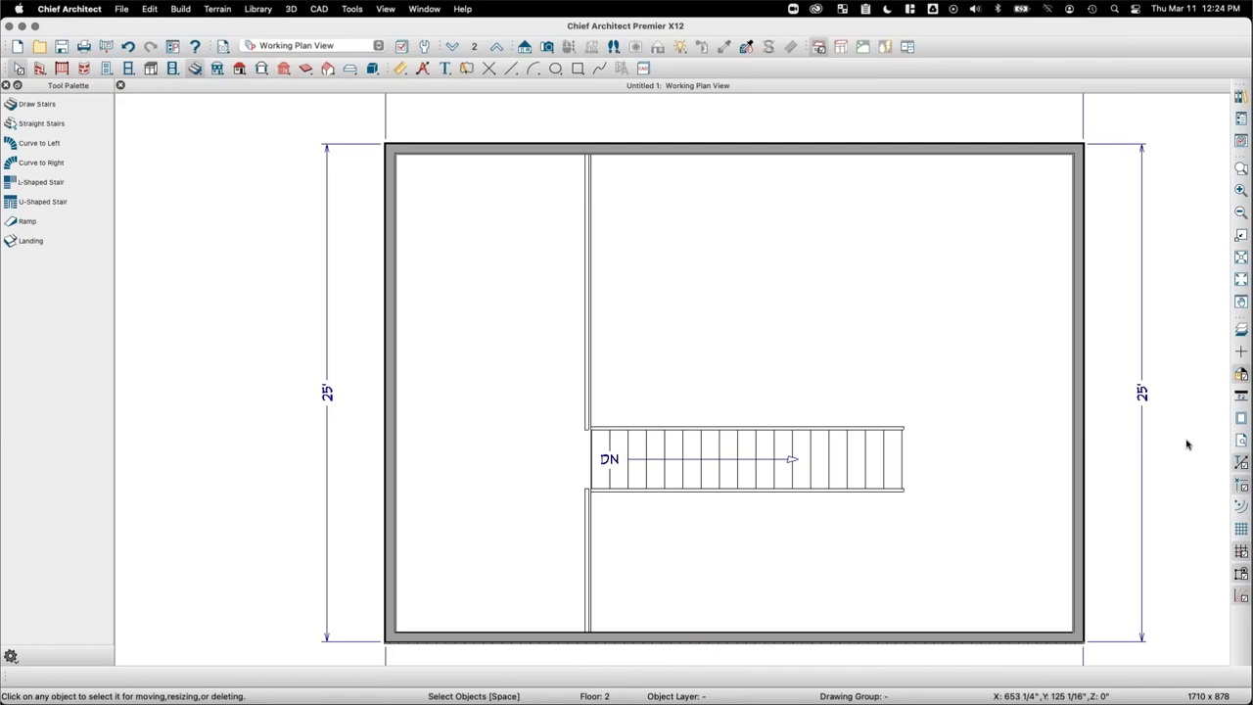
Step: Return to floor 1 and delete the straight staircase
{"action": "left_click", "coordinate": [454, 50]}
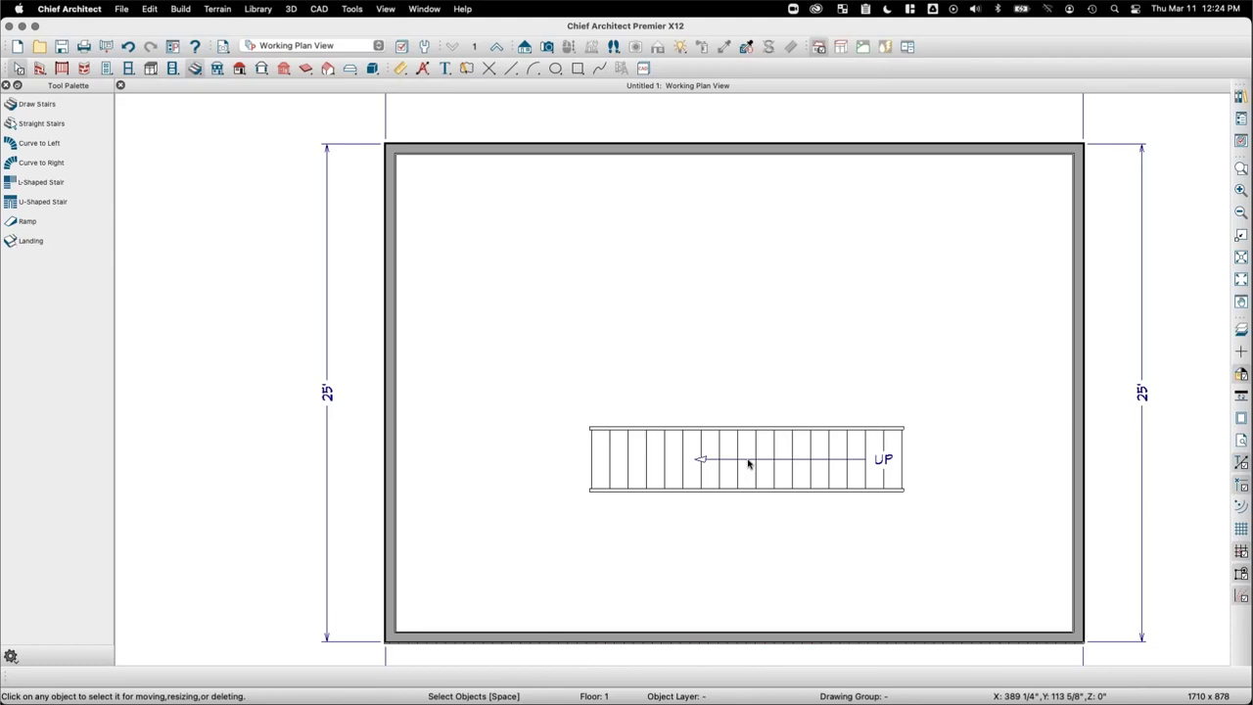
{"action": "scroll", "coordinate": [456, 464], "scroll_direction": "down", "scroll_amount": 2}
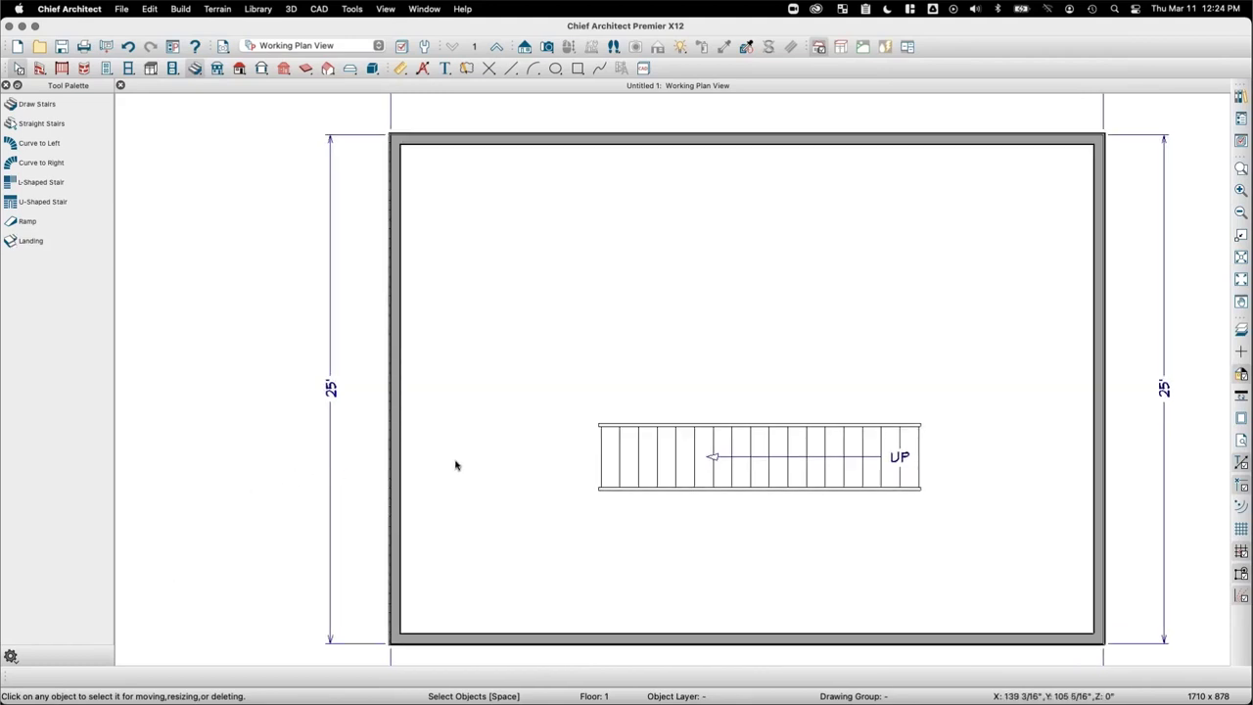
{"action": "scroll", "coordinate": [456, 466], "scroll_direction": "down", "scroll_amount": 1}
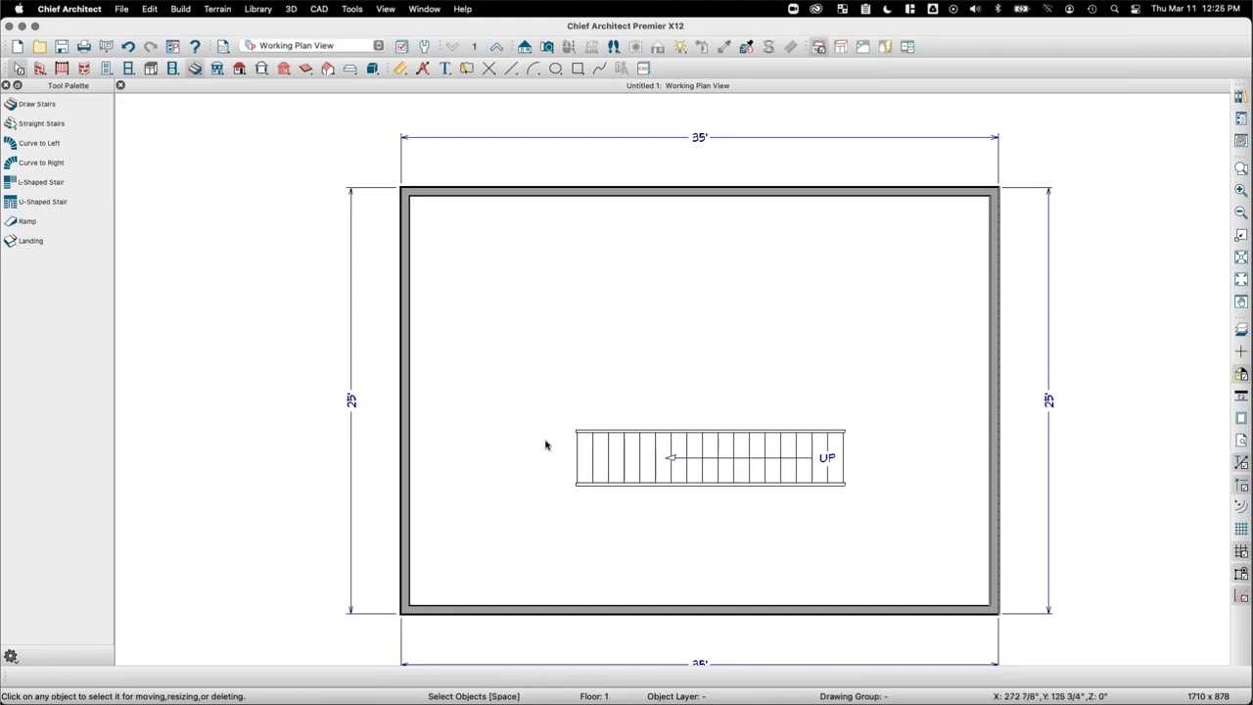
{"action": "left_click", "coordinate": [738, 465]}
{"action": "key", "text": "Delete"}
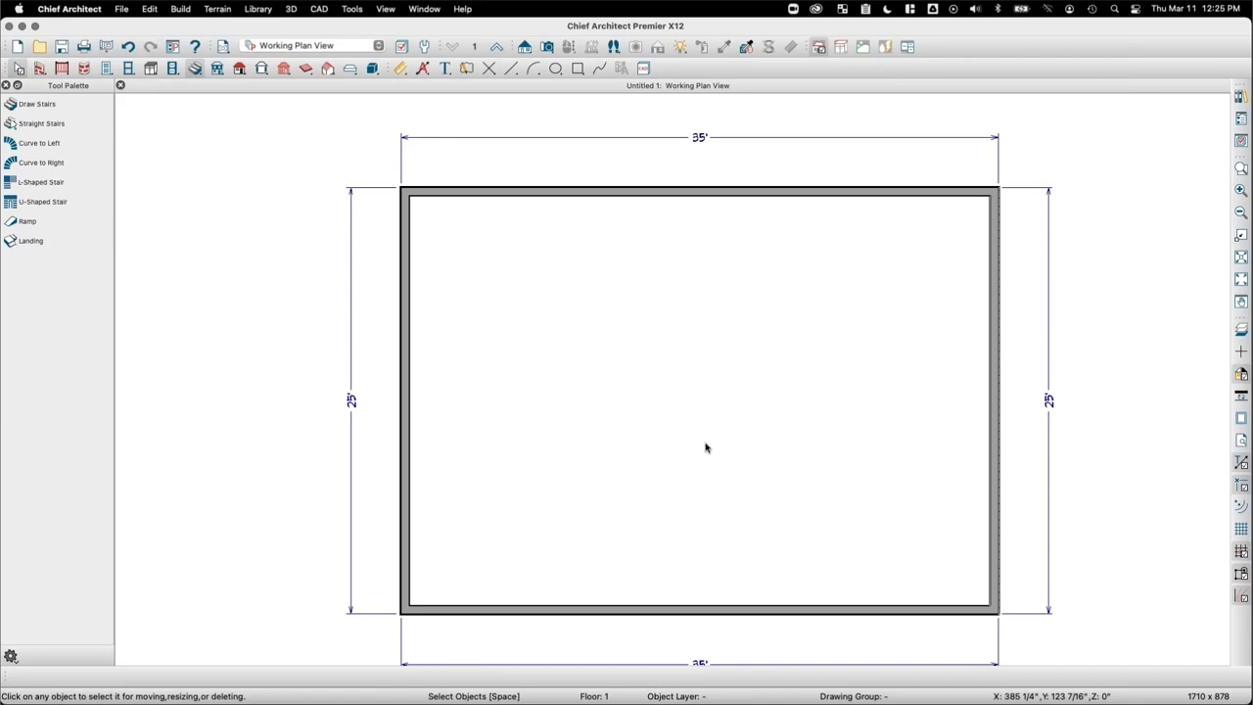
{"action": "middle_click_drag", "start_coordinate": [644, 459], "coordinate": [618, 404]}
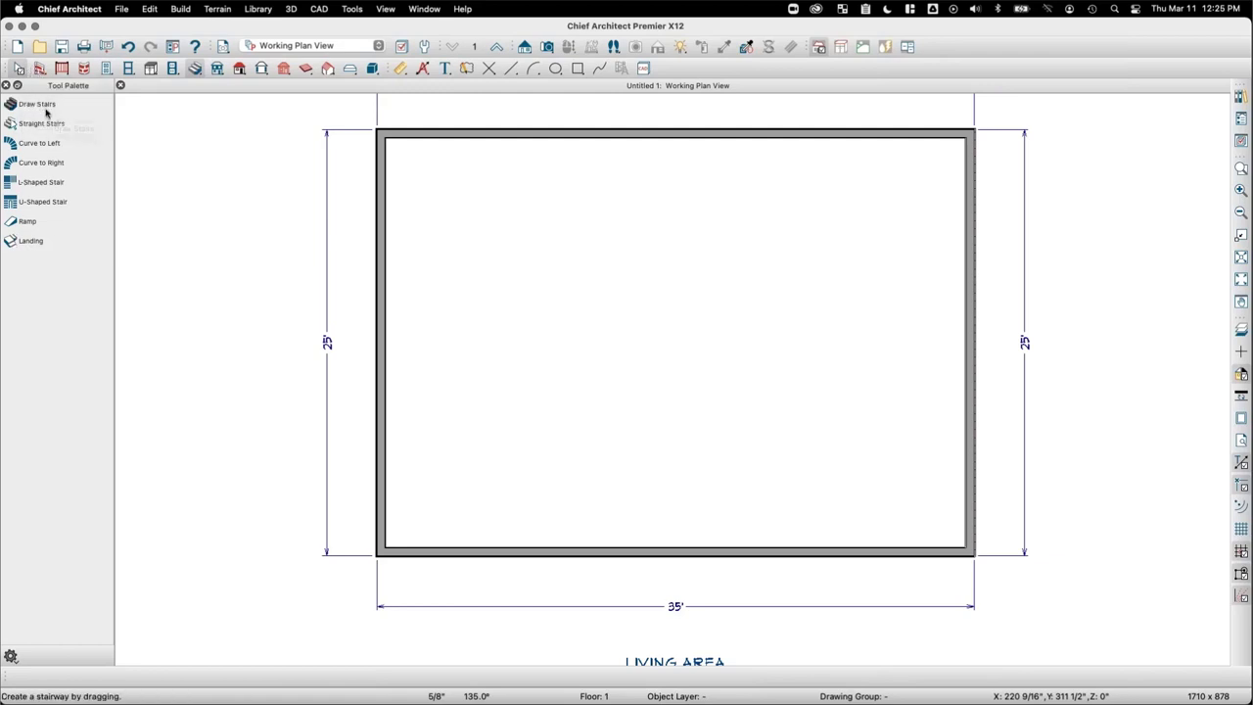
Step: Draw a straight staircase about 7'-7" long in the middle of floor 1 and a straight half-wall about 7' long along its right side
{"action": "left_click", "coordinate": [43, 104]}
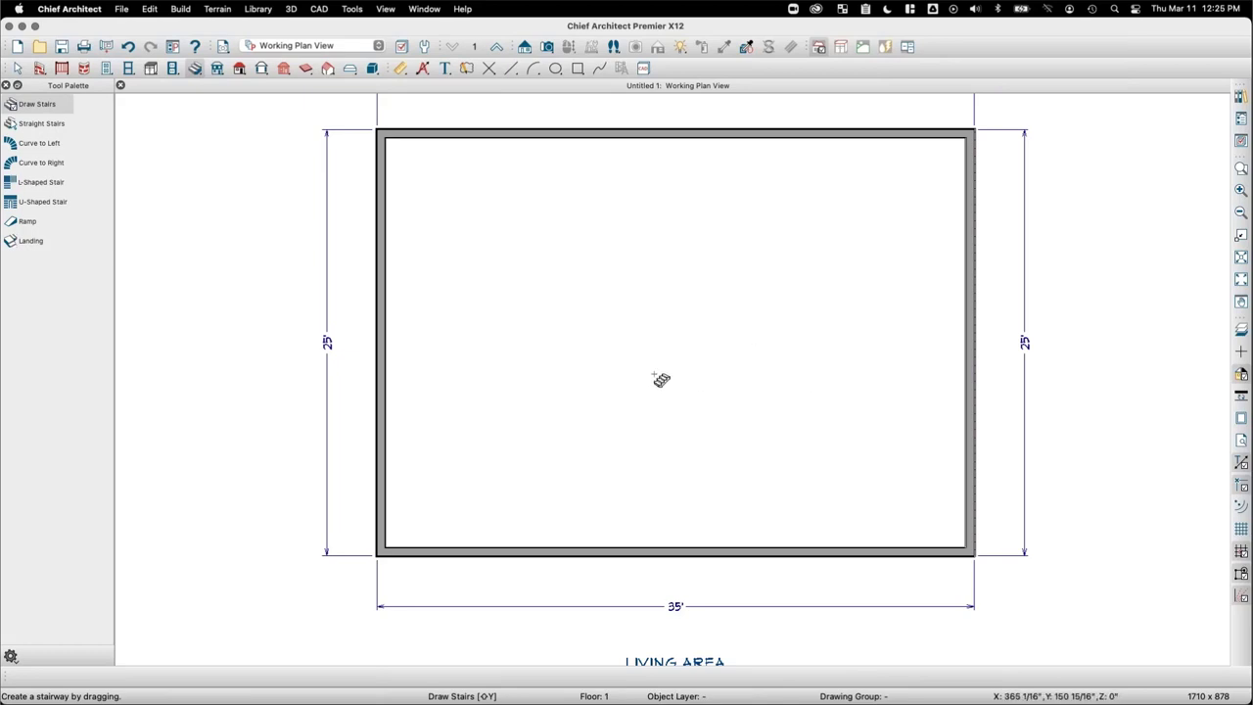
{"action": "left_click_drag", "start_coordinate": [683, 413], "coordinate": [679, 291]}
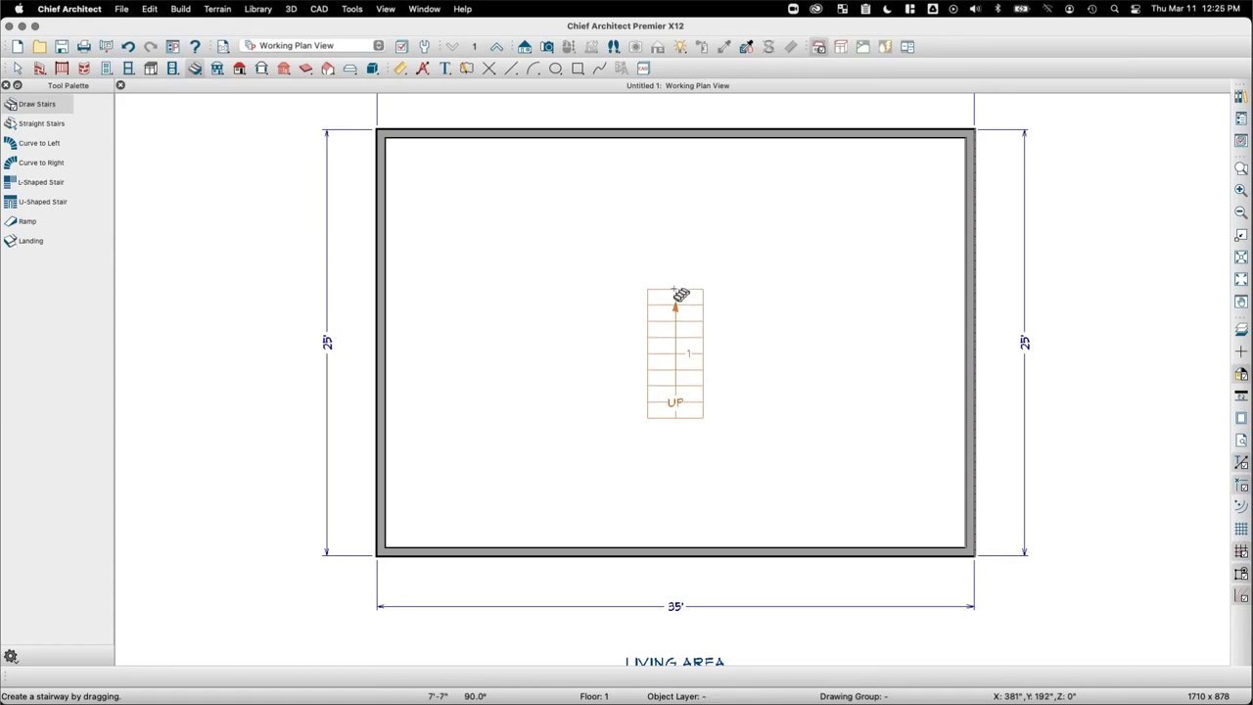
{"action": "left_click", "coordinate": [41, 71]}
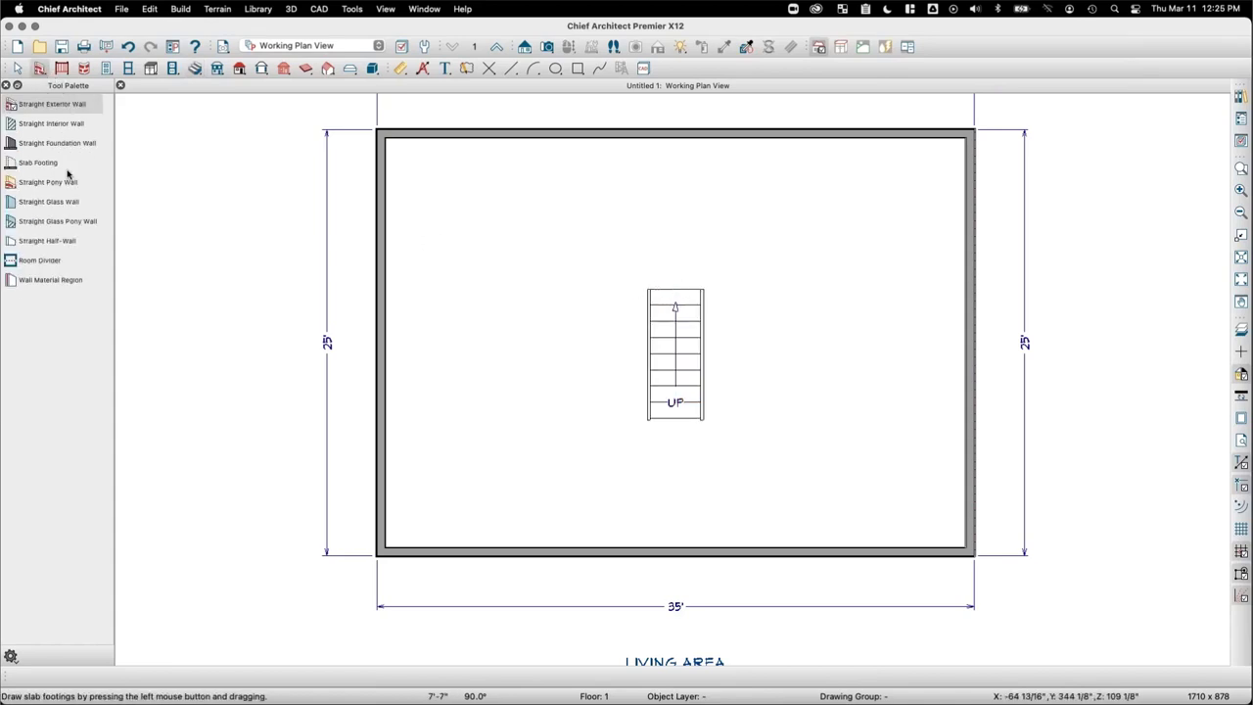
{"action": "left_click", "coordinate": [44, 242]}
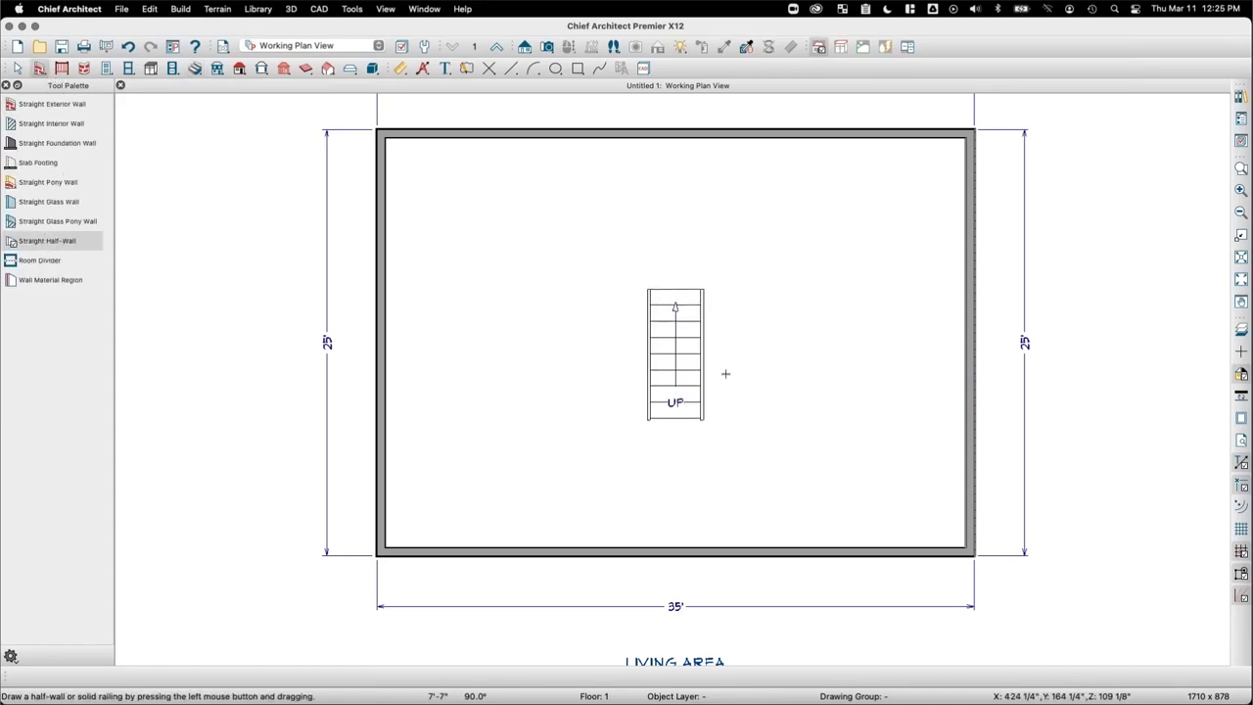
{"action": "left_click_drag", "start_coordinate": [715, 409], "coordinate": [702, 311]}
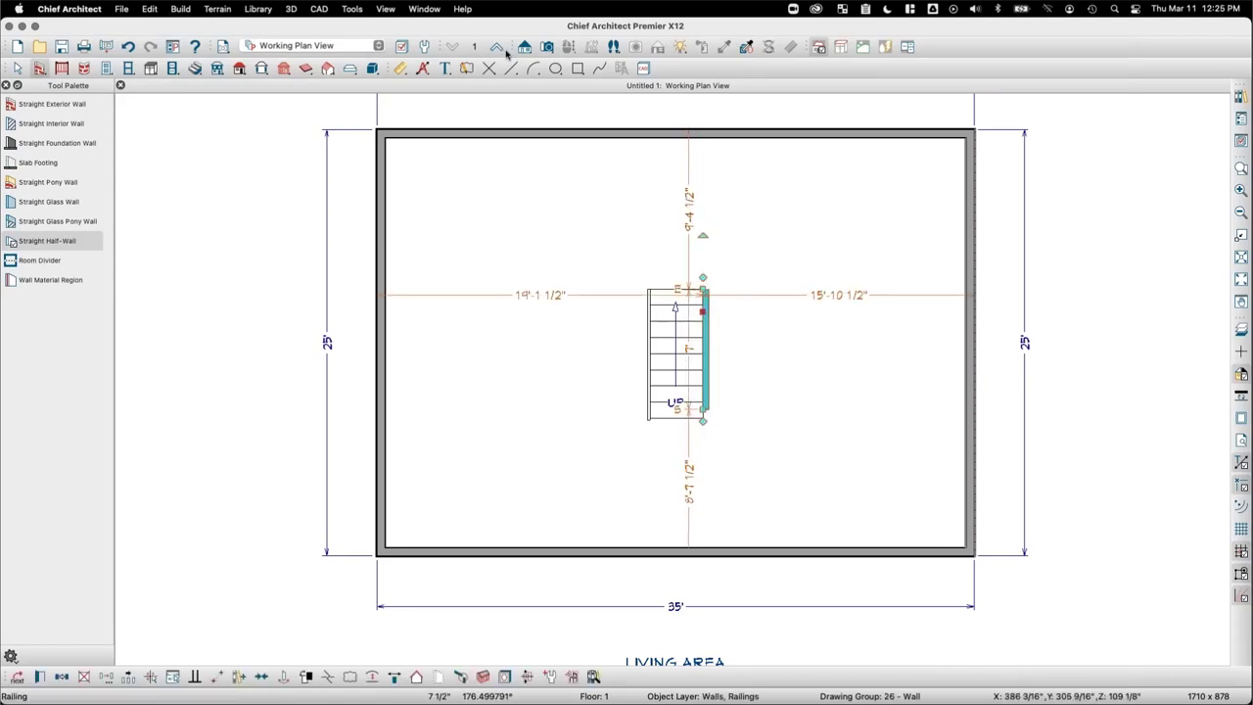
Step: Create a full camera view aimed at the staircase and examine the half-wall beside it
{"action": "left_click", "coordinate": [547, 47]}
{"action": "left_click_drag", "start_coordinate": [876, 500], "coordinate": [809, 451]}
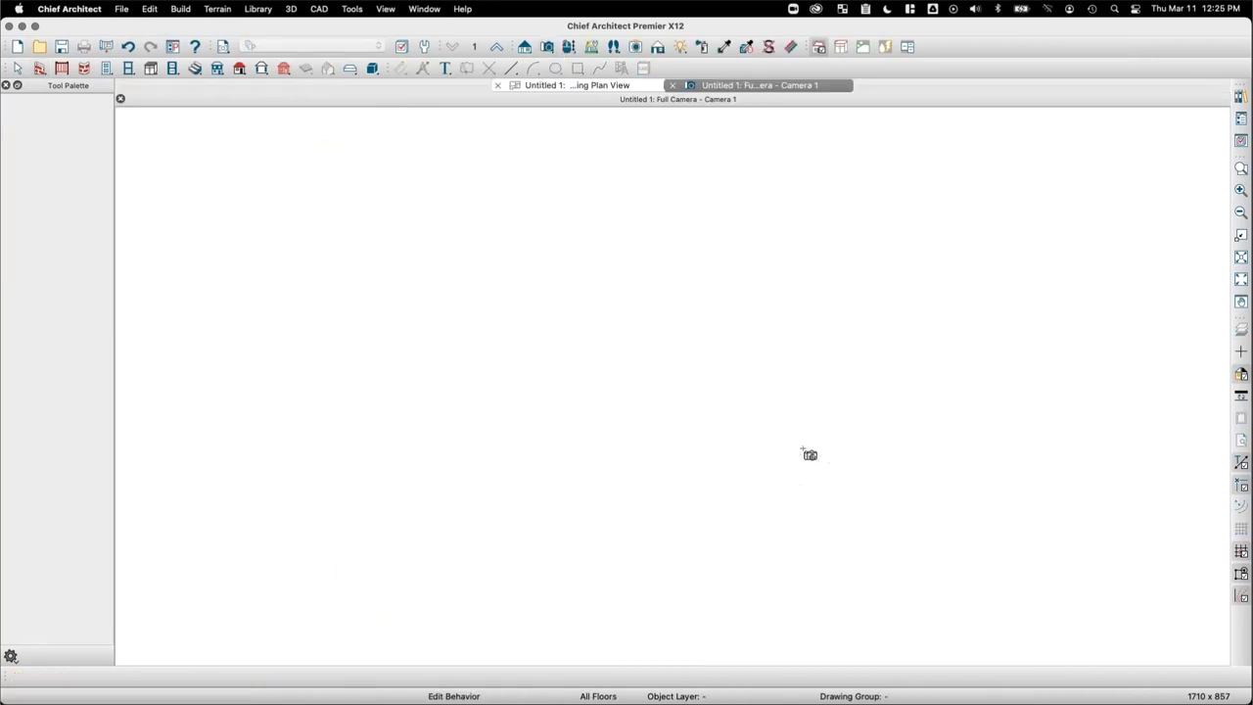
{"action": "left_click_drag", "start_coordinate": [732, 384], "coordinate": [639, 414]}
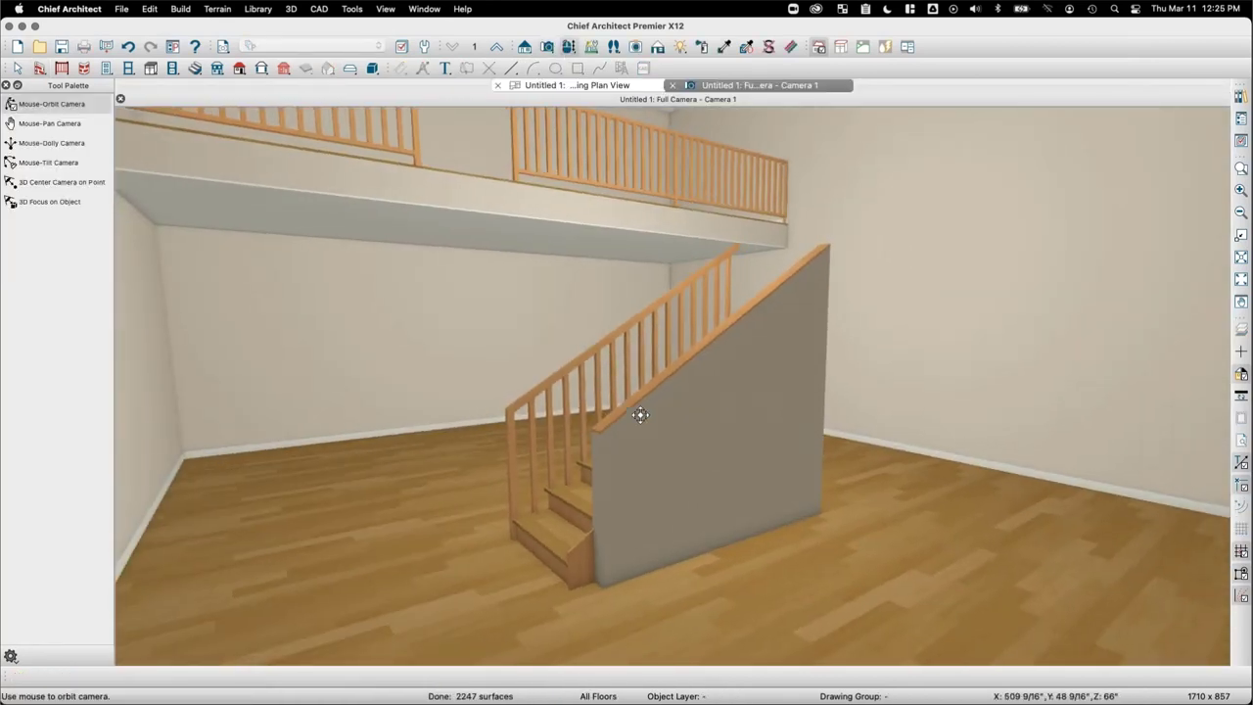
Step: Extend the half-wall about 2'-5" past the foot of the stairs in plan and inspect it in the camera view
{"action": "left_click", "coordinate": [577, 85]}
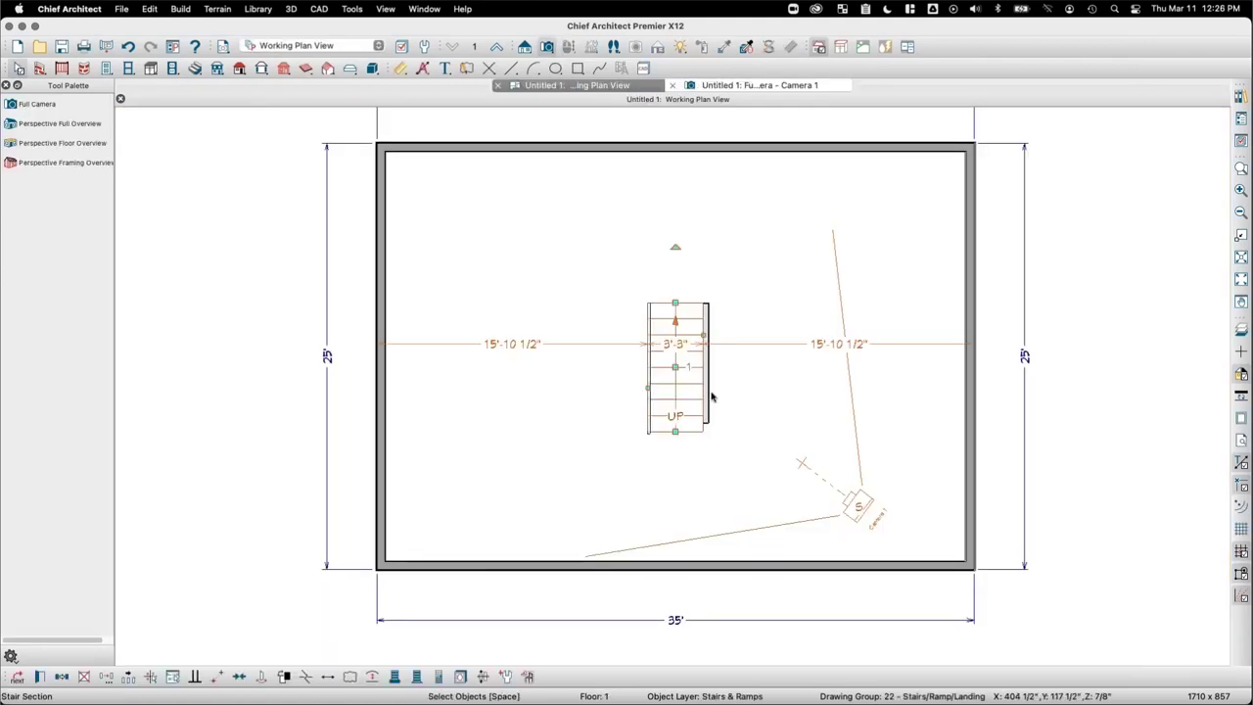
{"action": "left_click", "coordinate": [704, 396]}
{"action": "left_click", "coordinate": [704, 397]}
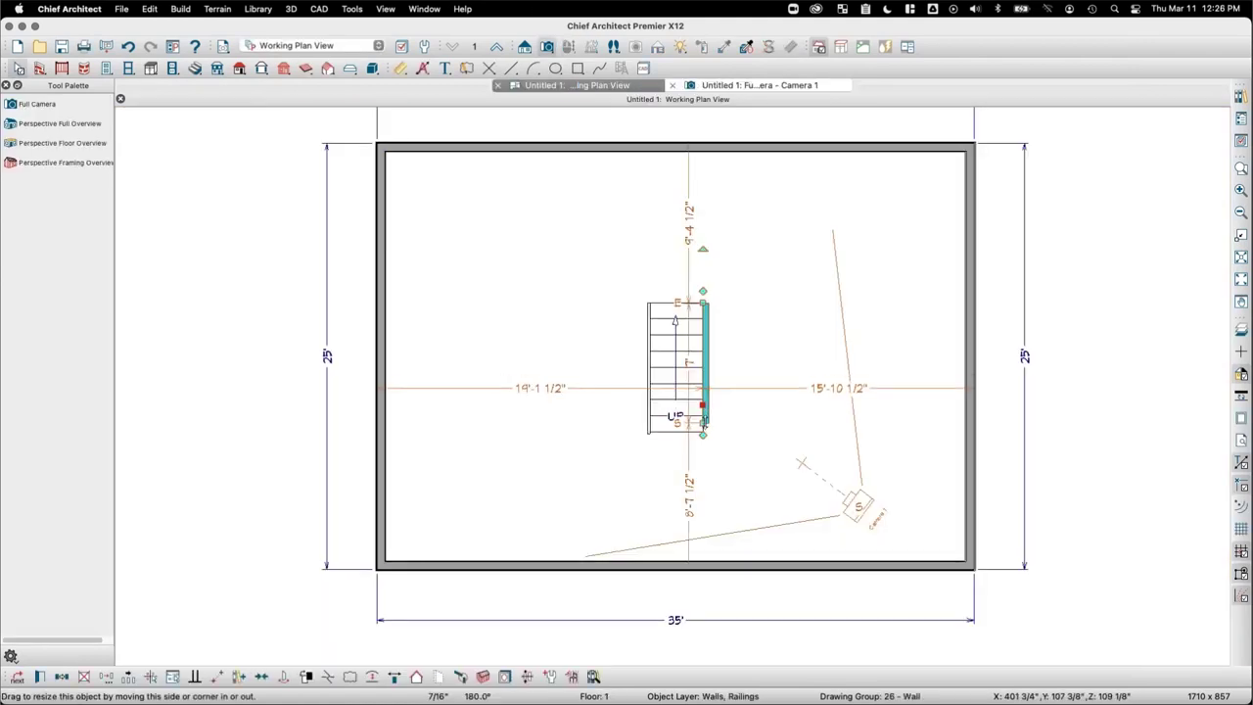
{"action": "left_click", "coordinate": [729, 86]}
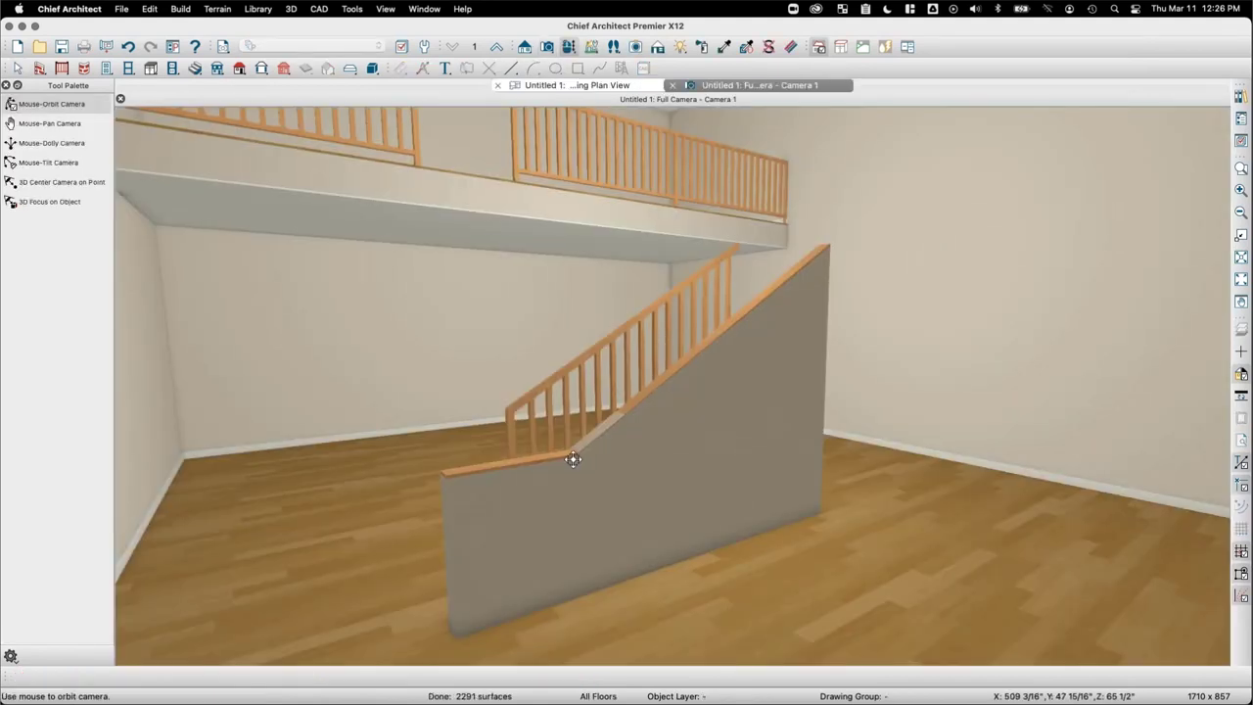
{"action": "left_click_drag", "start_coordinate": [372, 461], "coordinate": [673, 507]}
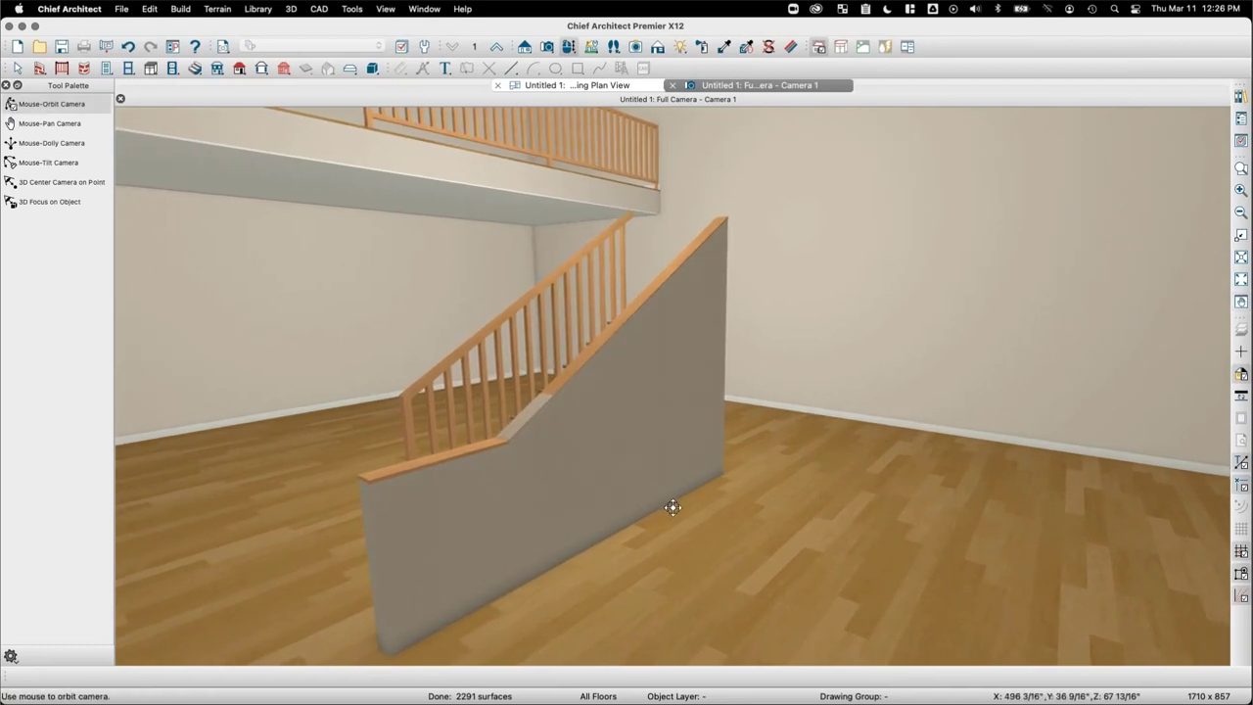
Step: Create a cross section/elevation view looking from the half-wall side toward the staircase
{"action": "left_click", "coordinate": [587, 86]}
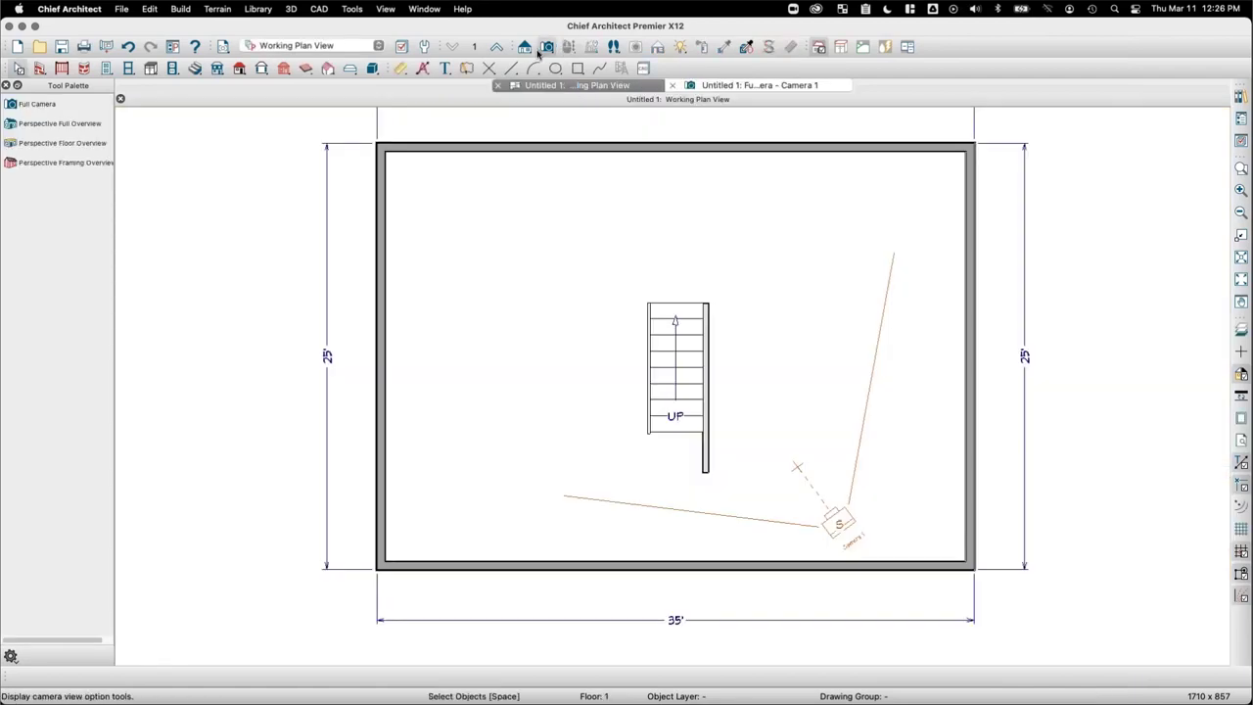
{"action": "left_click", "coordinate": [526, 47]}
{"action": "left_click_drag", "start_coordinate": [774, 382], "coordinate": [718, 382]}
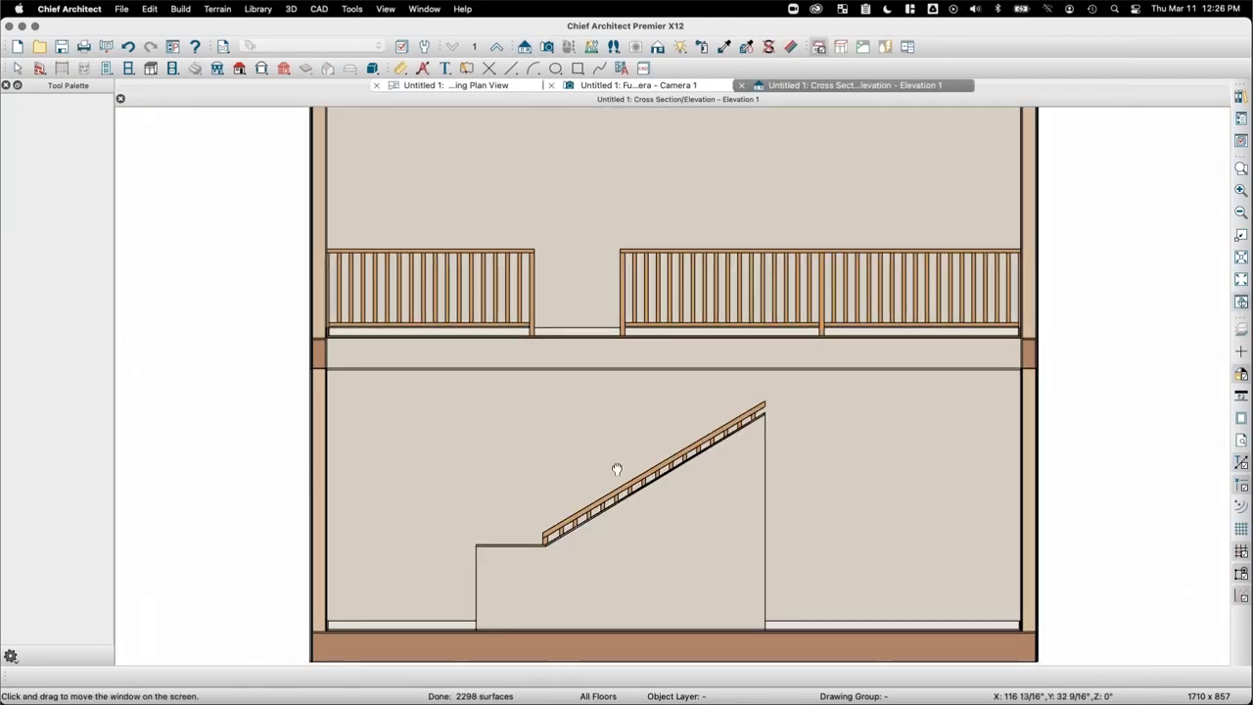
Step: Try to lower the level top edge of the half-wall's extension in elevation, and undo the change
{"action": "scroll", "coordinate": [616, 470], "scroll_direction": "down", "scroll_amount": 5}
{"action": "left_click", "coordinate": [604, 451]}
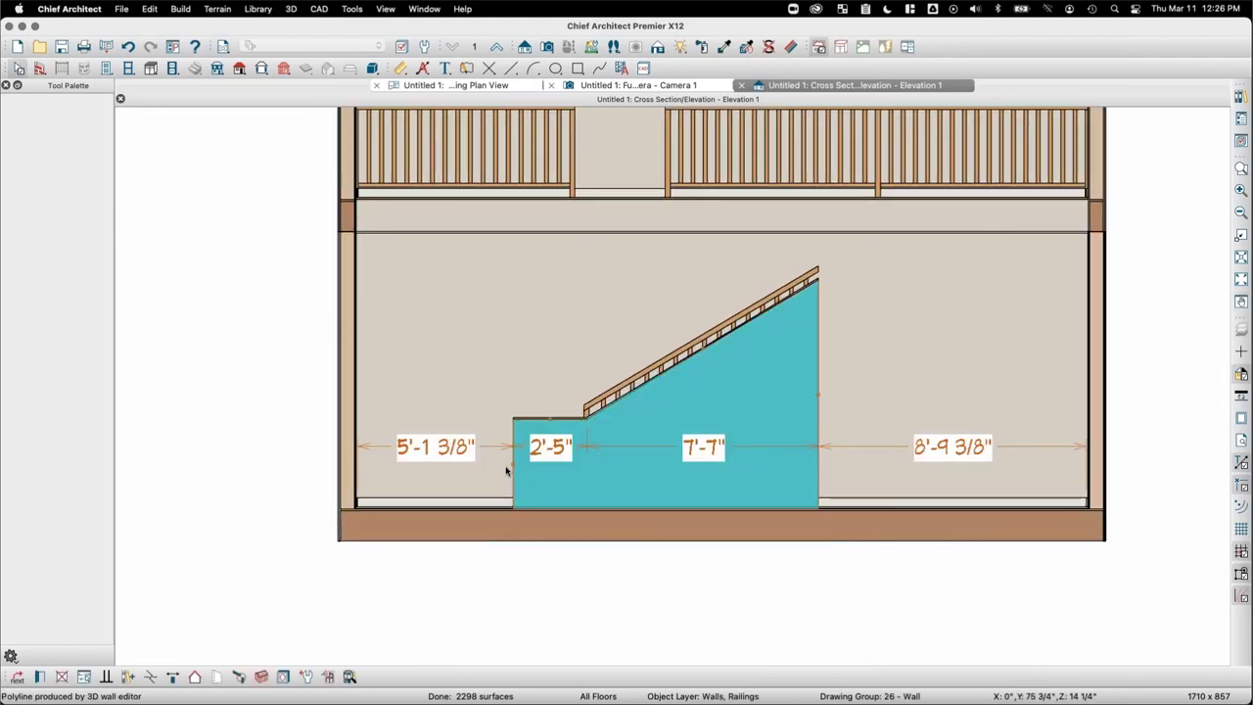
{"action": "scroll", "coordinate": [553, 421], "scroll_direction": "up", "scroll_amount": 5}
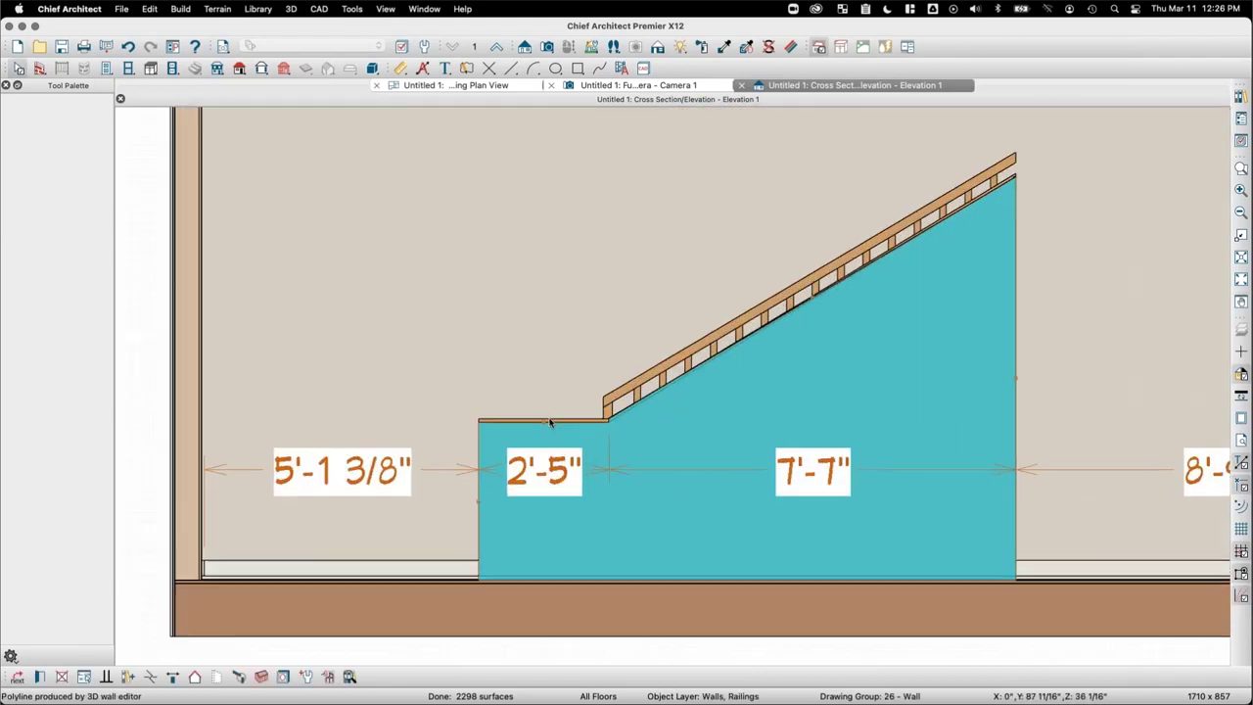
{"action": "left_click_drag", "start_coordinate": [536, 421], "coordinate": [626, 504]}
{"action": "key", "text": "ctrl+z"}
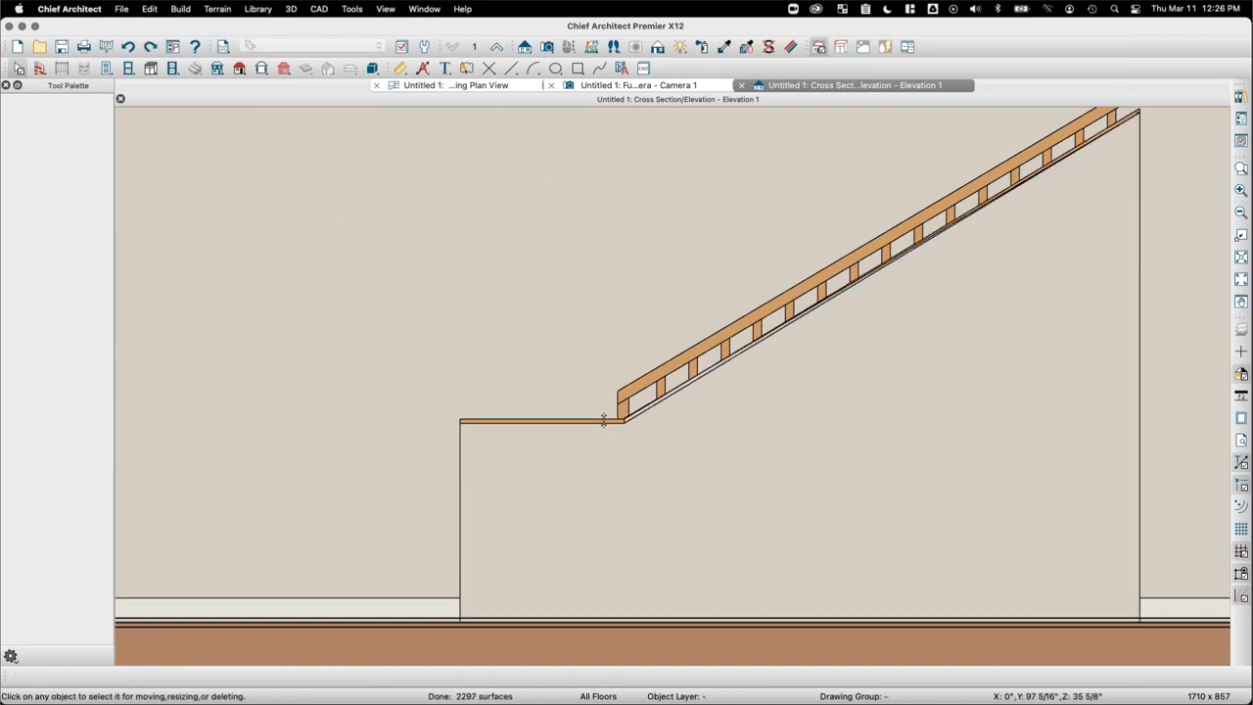
{"action": "key", "text": "Escape"}
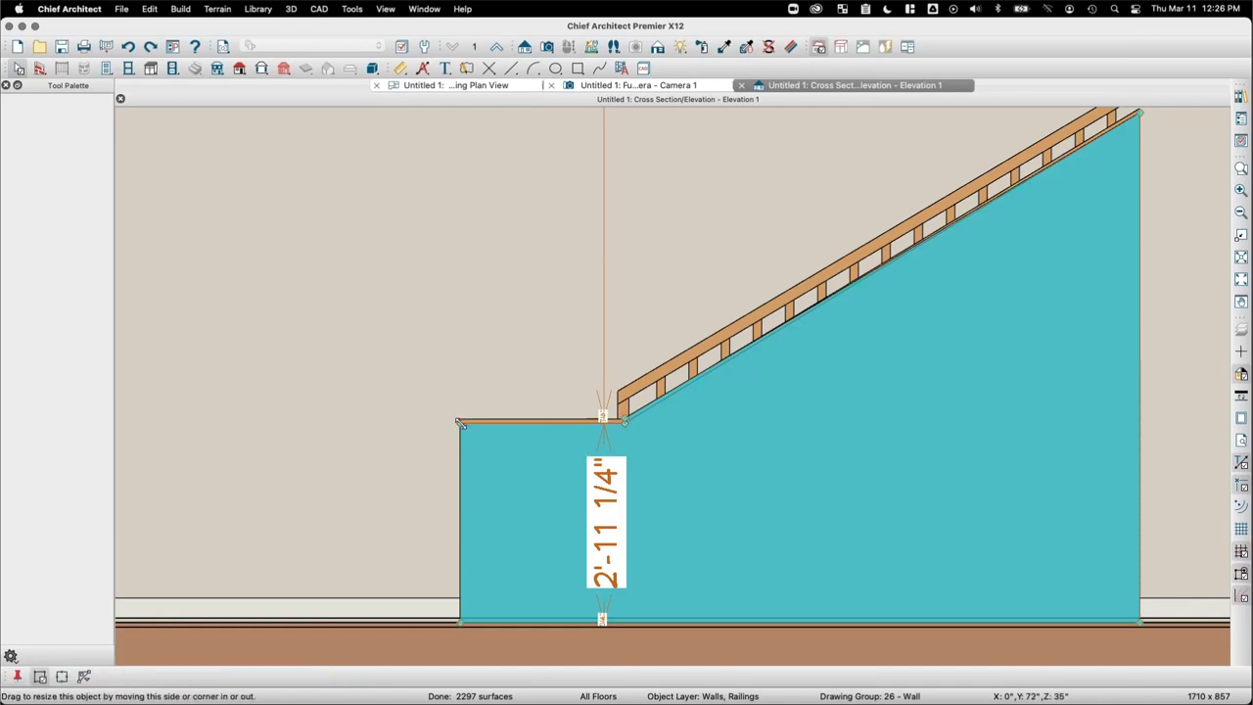
Step: Try to reshape the half-wall extension by moving its outer corner and its level top edge, undoing each attempt
{"action": "left_click", "coordinate": [623, 422]}
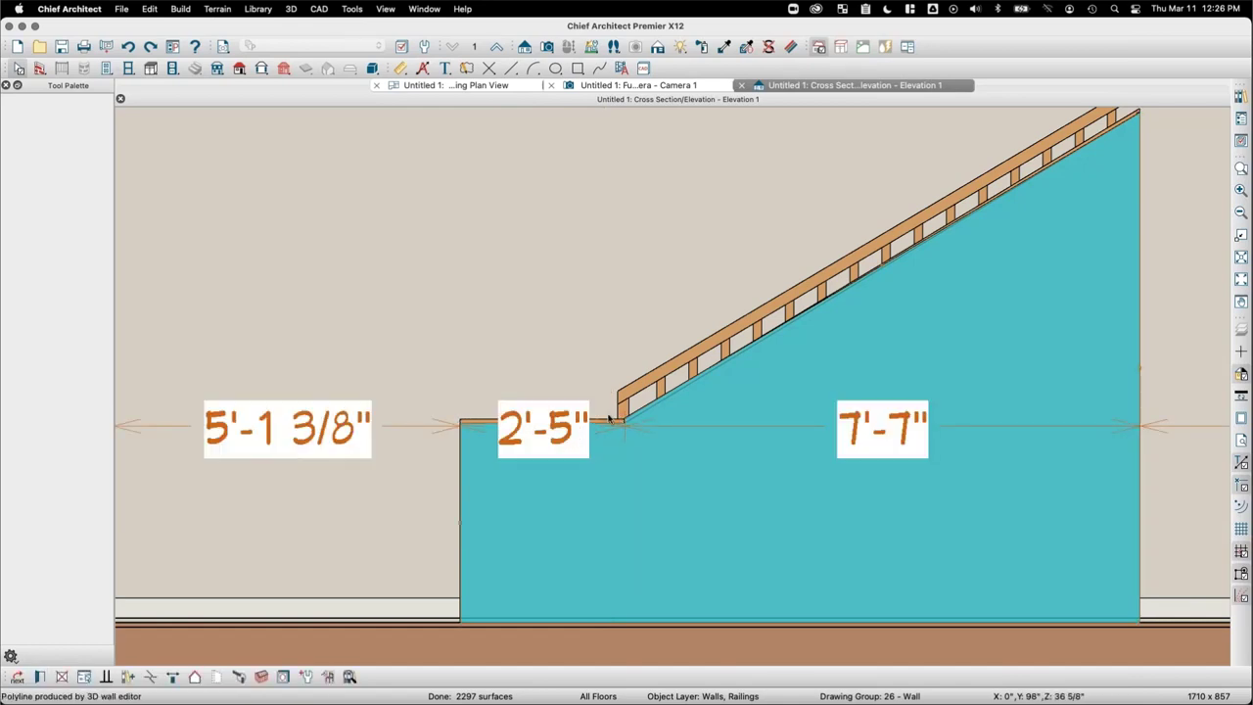
{"action": "left_click", "coordinate": [608, 417]}
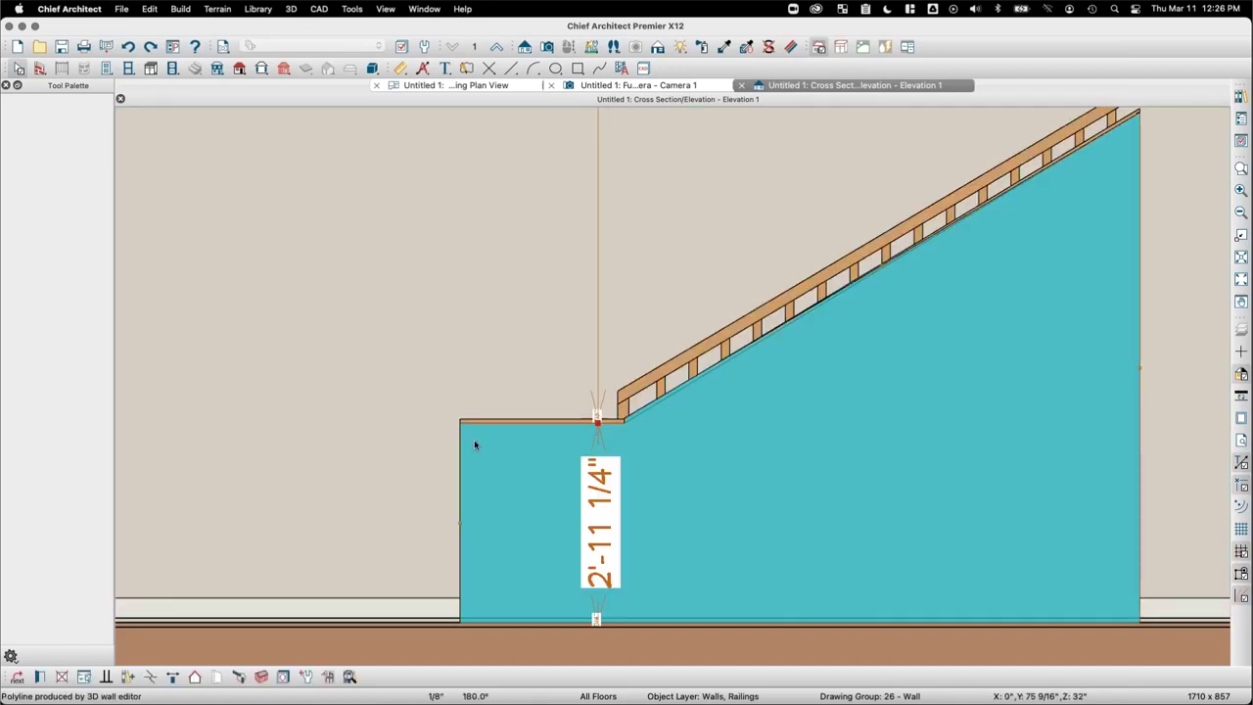
{"action": "left_click_drag", "start_coordinate": [461, 423], "coordinate": [436, 520]}
{"action": "key", "text": "super+z"}
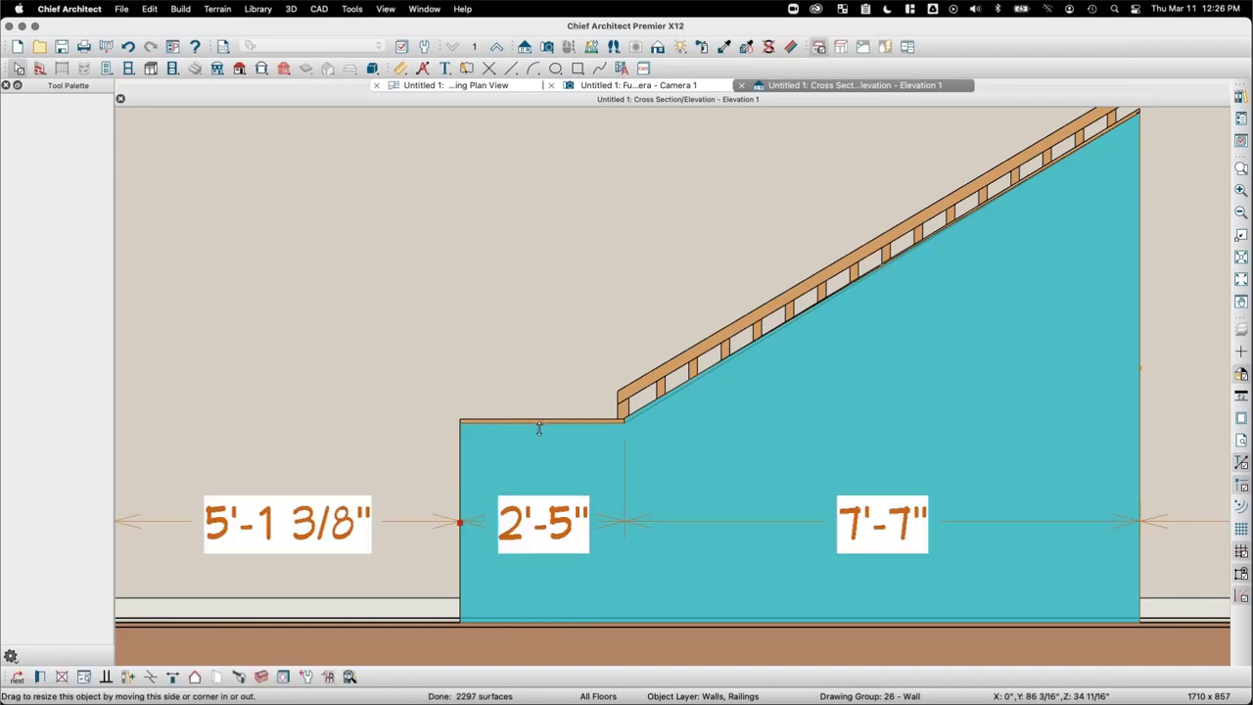
{"action": "left_click_drag", "start_coordinate": [539, 426], "coordinate": [530, 502]}
{"action": "key", "text": "super+z"}
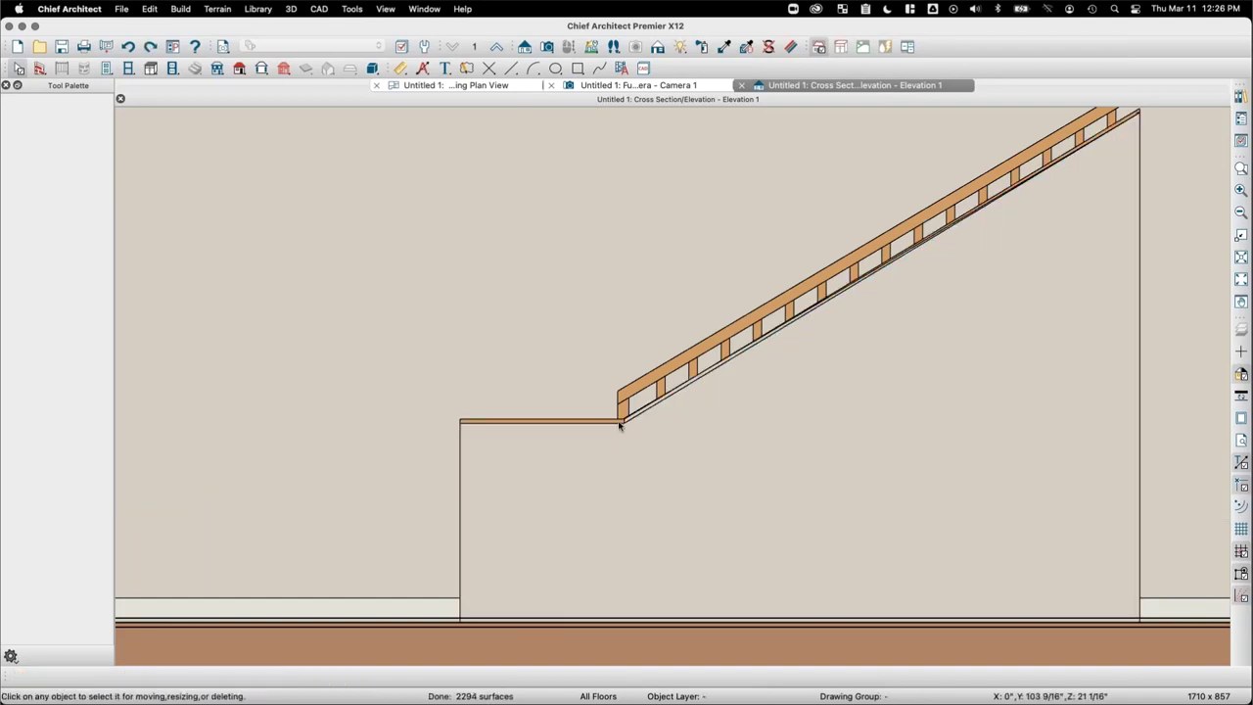
Step: Examine the half-wall's level top edge and the corner where it meets the sloped section
{"action": "left_click", "coordinate": [578, 432]}
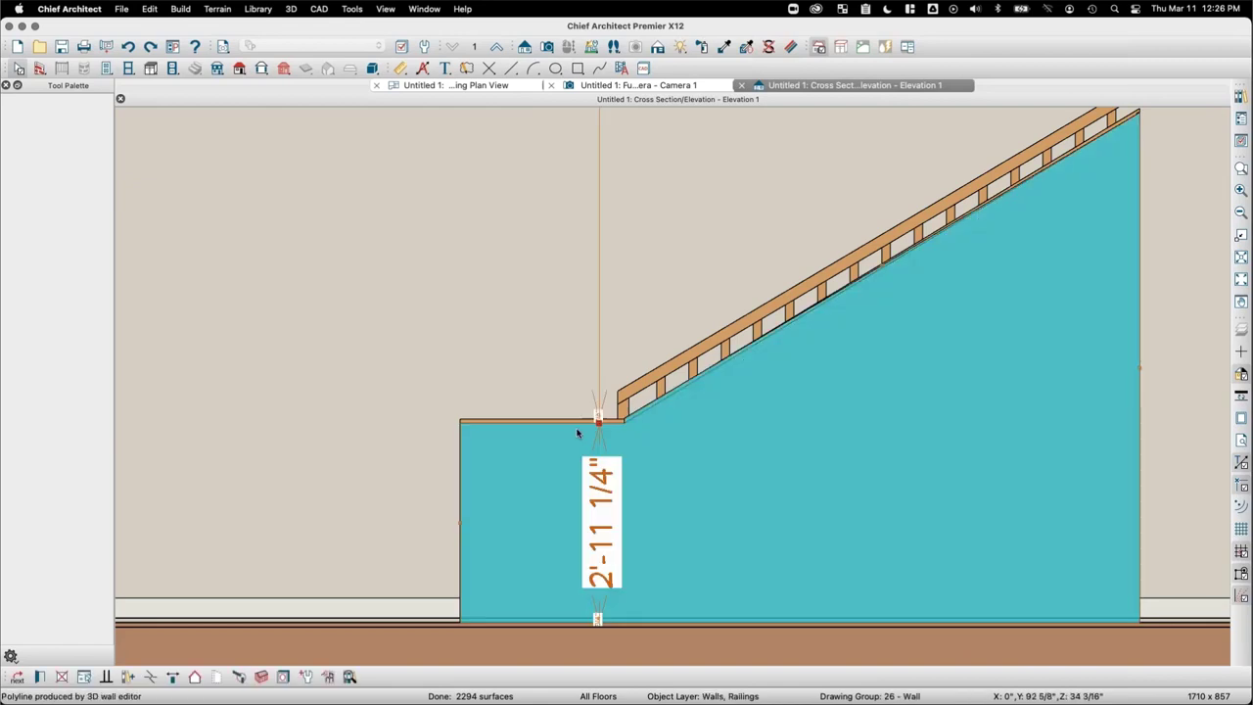
{"action": "scroll", "coordinate": [496, 437], "scroll_direction": "up", "scroll_amount": 2}
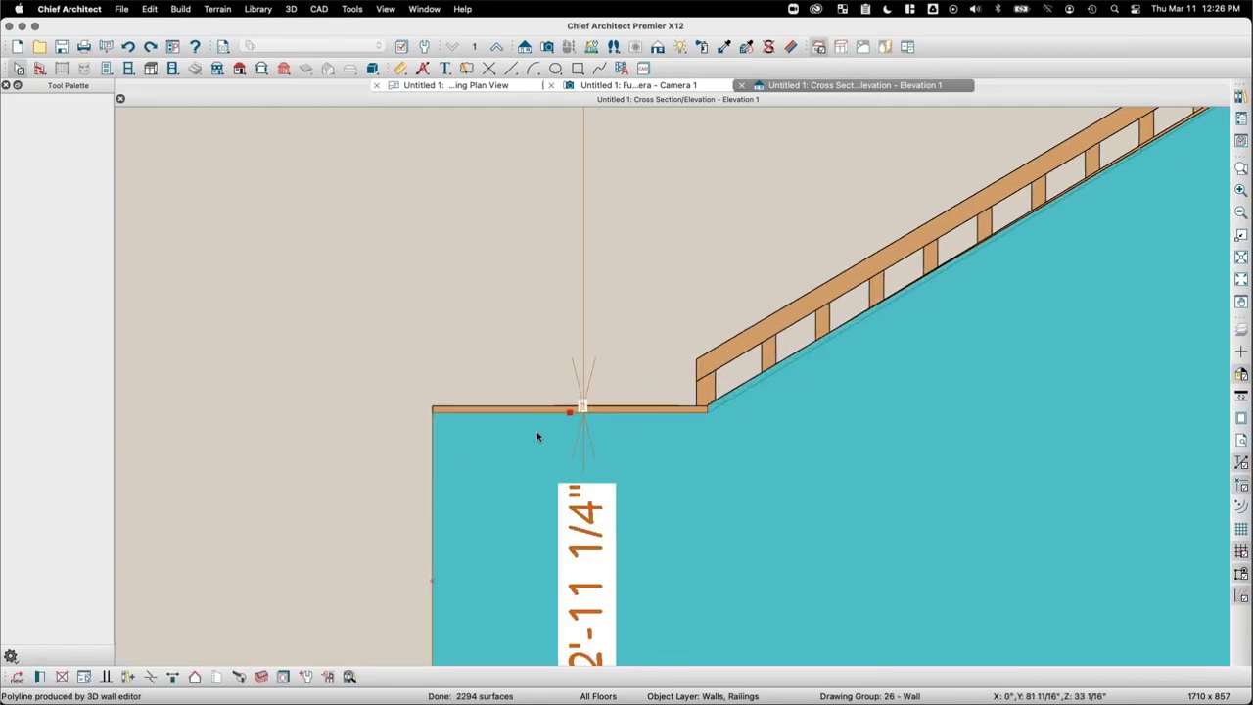
{"action": "left_click", "coordinate": [566, 412]}
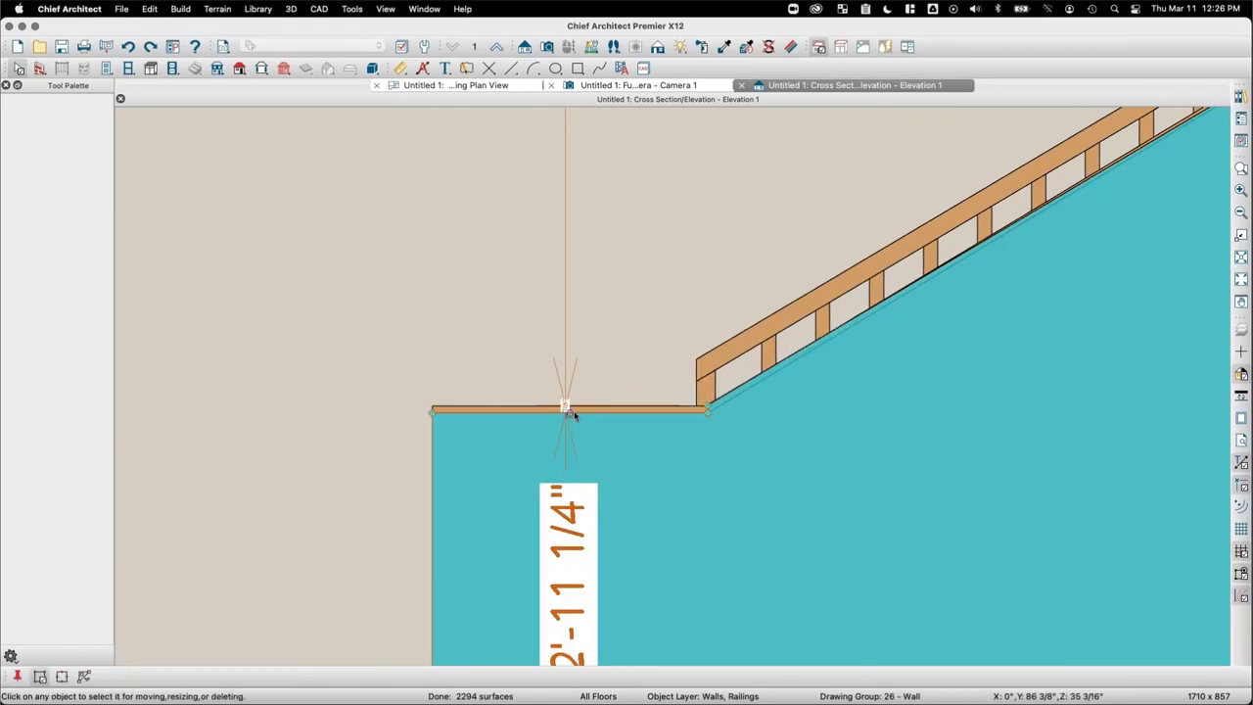
{"action": "left_click", "coordinate": [579, 412]}
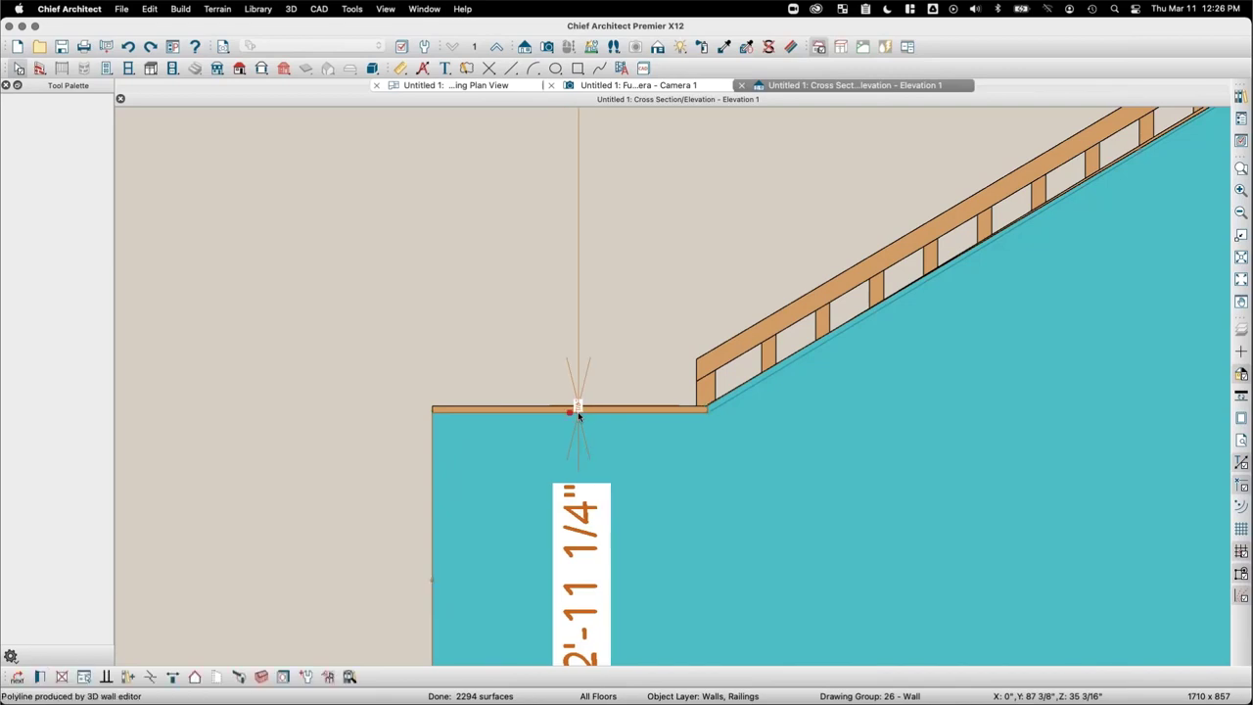
{"action": "left_click", "coordinate": [517, 411]}
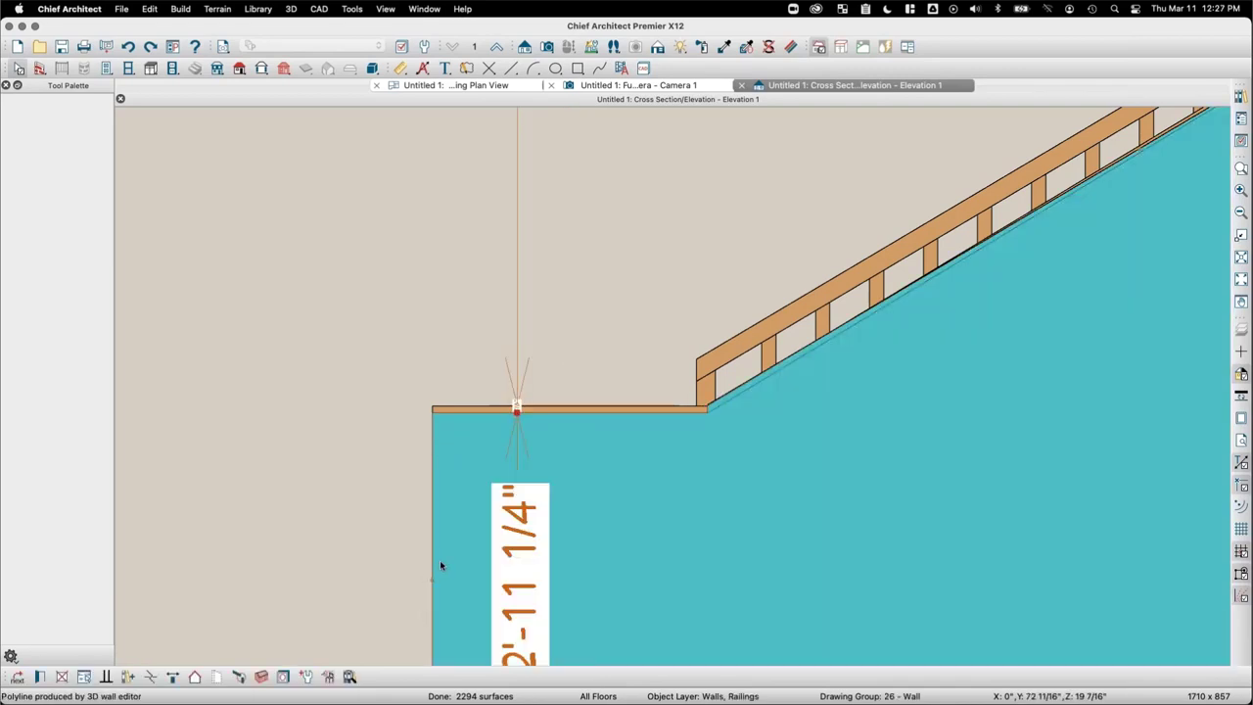
{"action": "scroll", "coordinate": [440, 562], "scroll_direction": "down", "scroll_amount": 3}
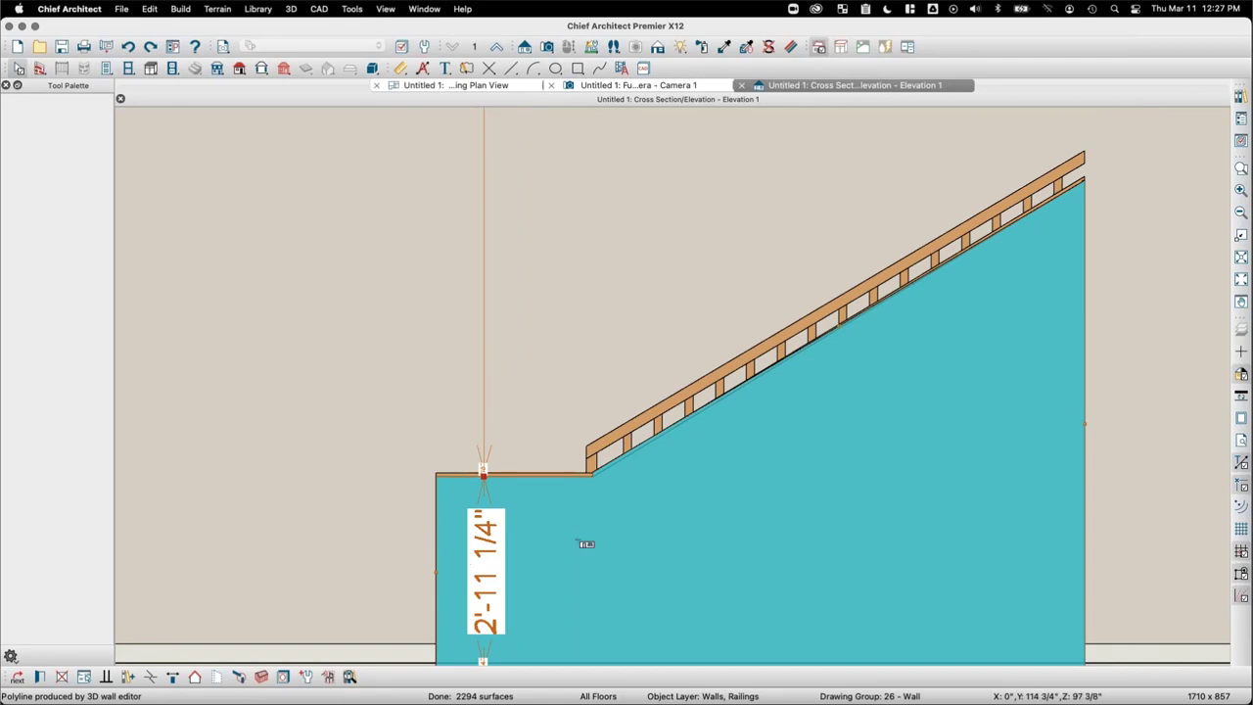
Step: Shorten the half-wall in plan to 7'-6" so it ends at the foot of the stairs
{"action": "left_click", "coordinate": [455, 85]}
{"action": "left_click", "coordinate": [705, 446]}
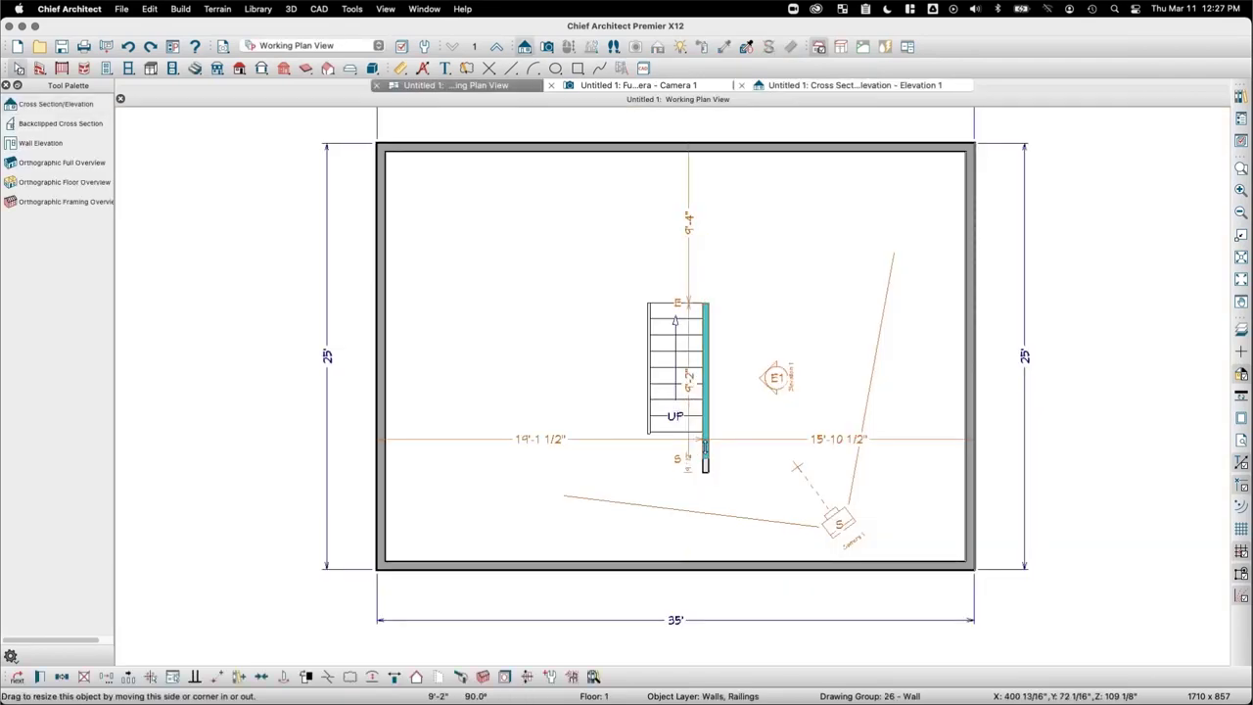
{"action": "left_click_drag", "start_coordinate": [704, 449], "coordinate": [704, 431]}
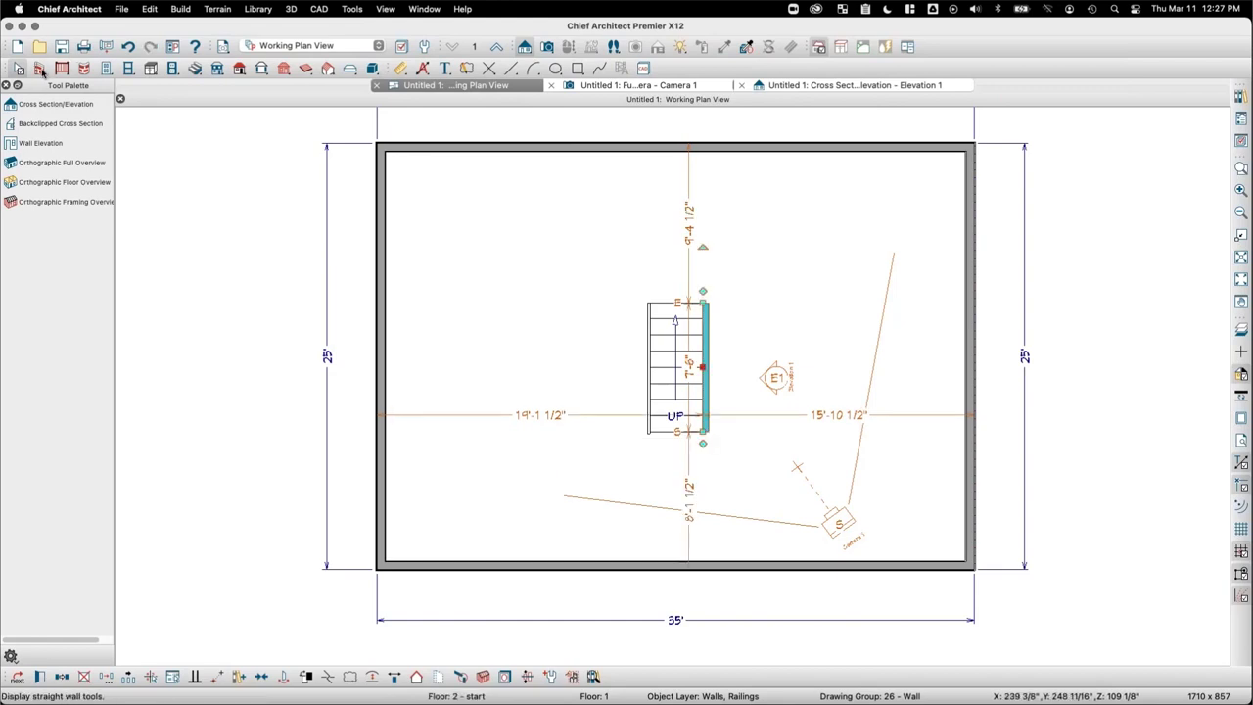
Step: Draw a separate straight half-wall about 2'-4" long continuing from the end of the half-wall at the foot of the stairs
{"action": "left_click", "coordinate": [39, 69]}
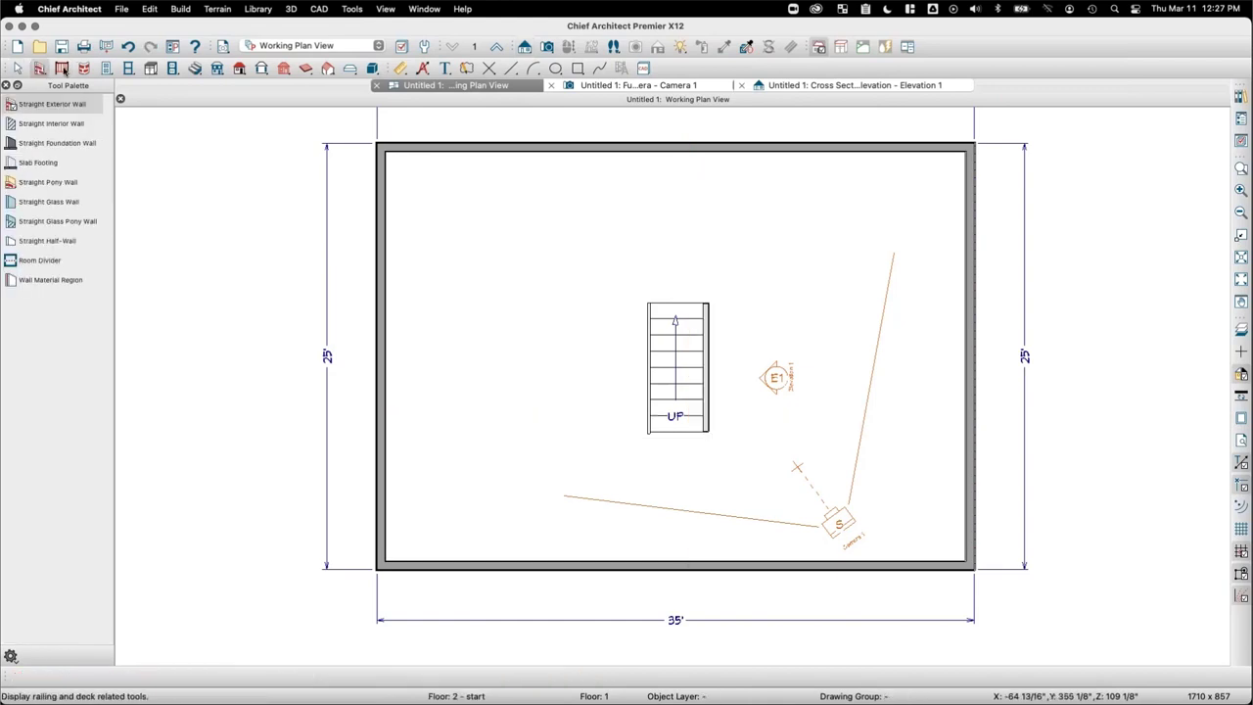
{"action": "left_click", "coordinate": [36, 201]}
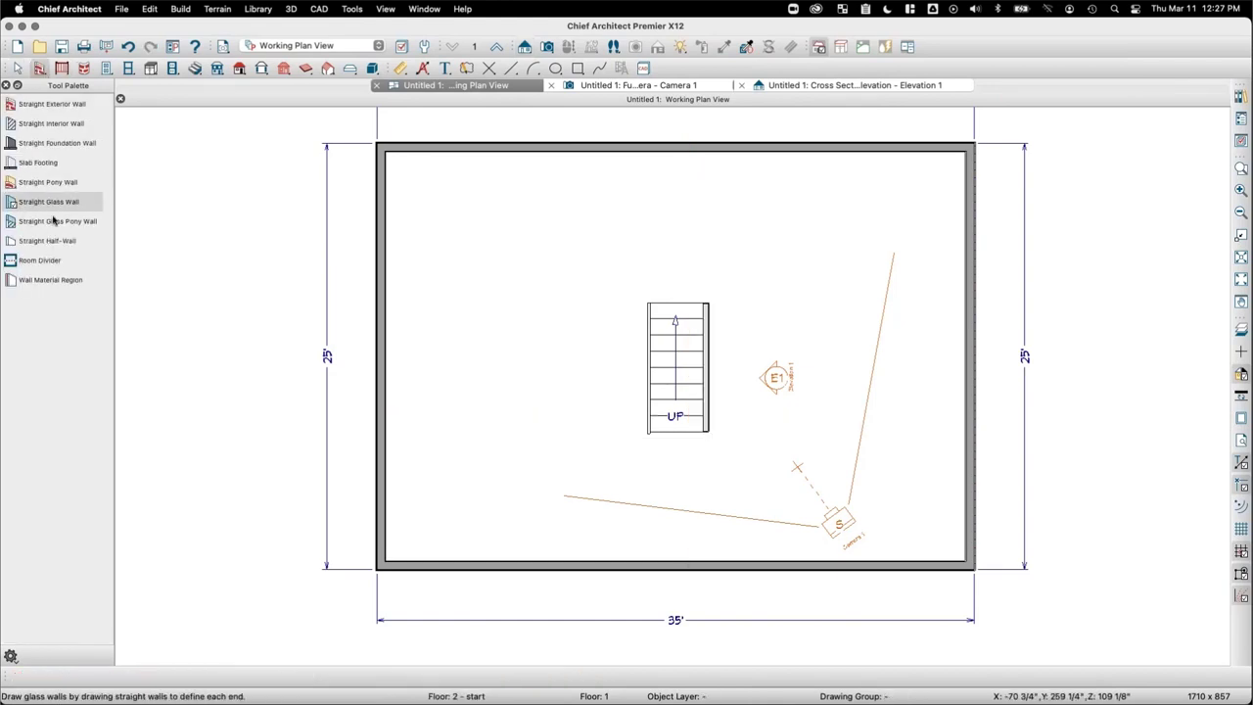
{"action": "left_click", "coordinate": [41, 240]}
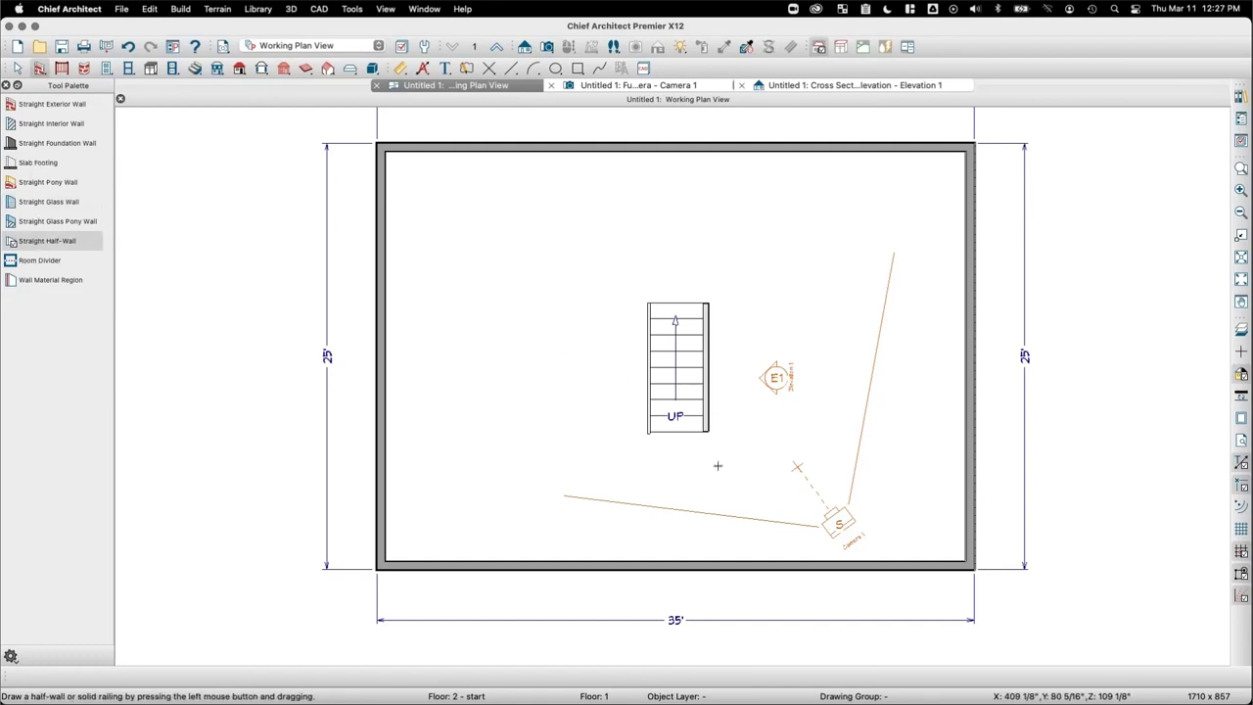
{"action": "left_click_drag", "start_coordinate": [707, 432], "coordinate": [706, 471]}
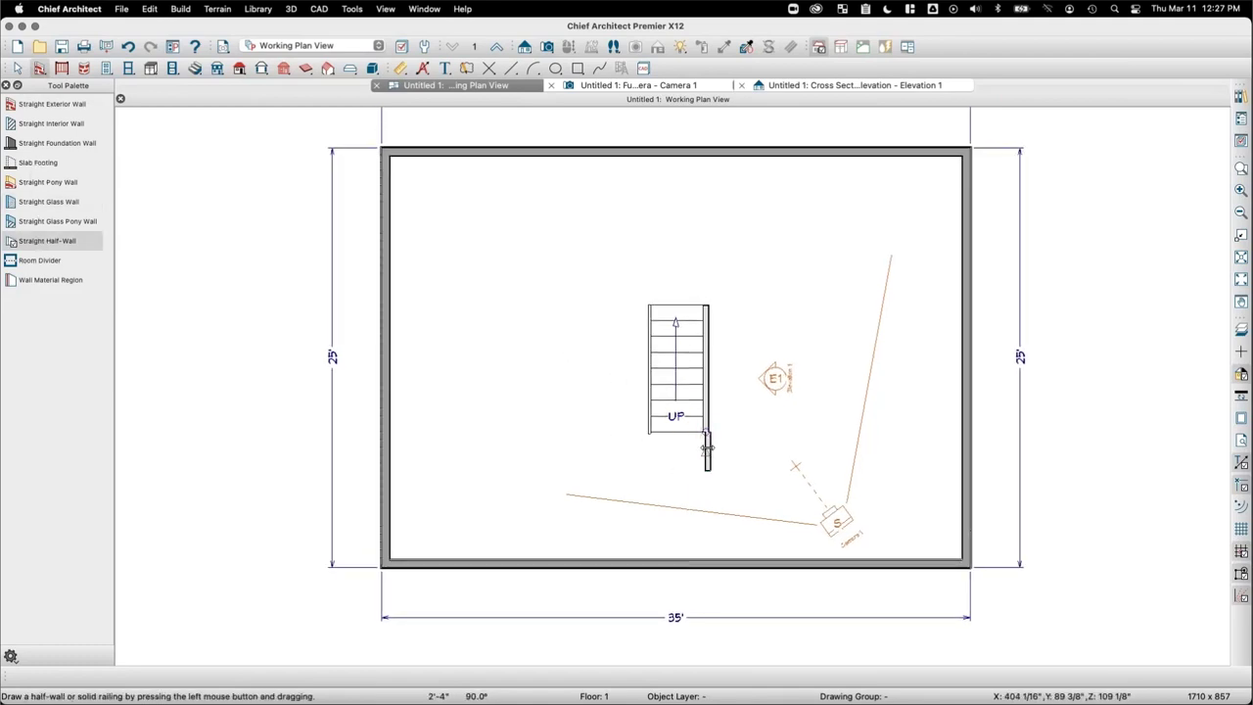
Step: Delete the short separate half-wall in the elevation view
{"action": "left_click", "coordinate": [768, 86]}
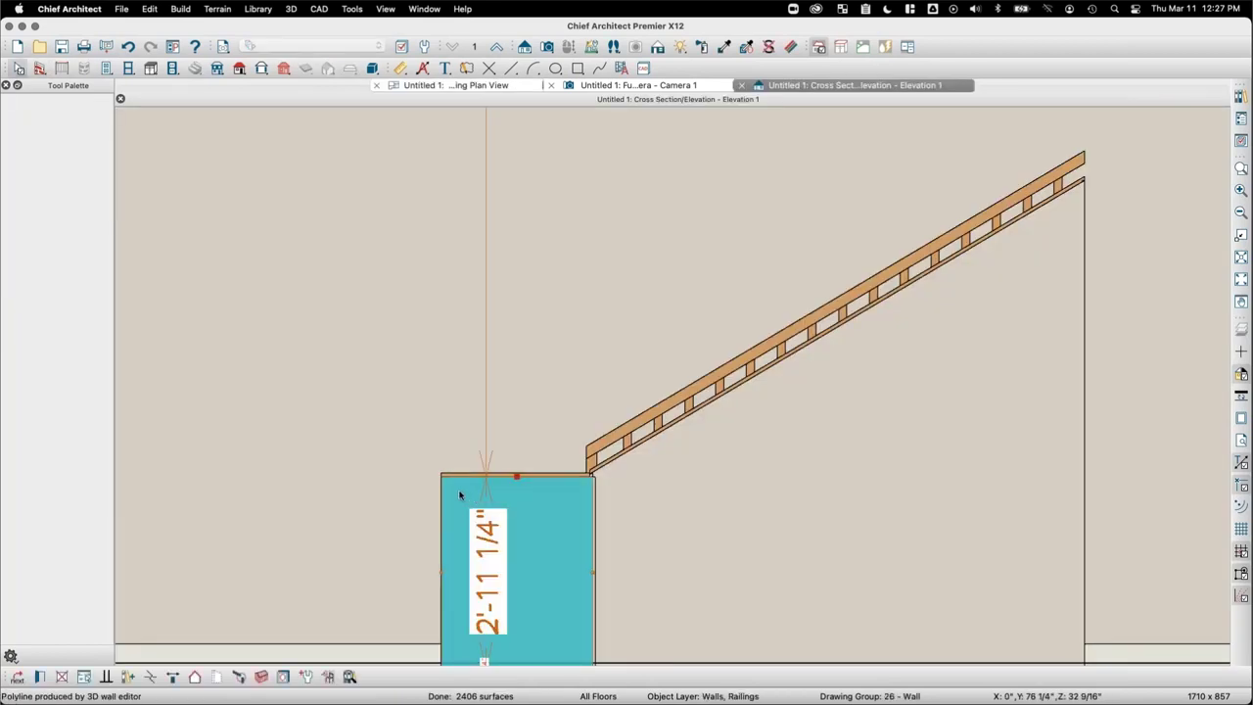
{"action": "key", "text": "Delete"}
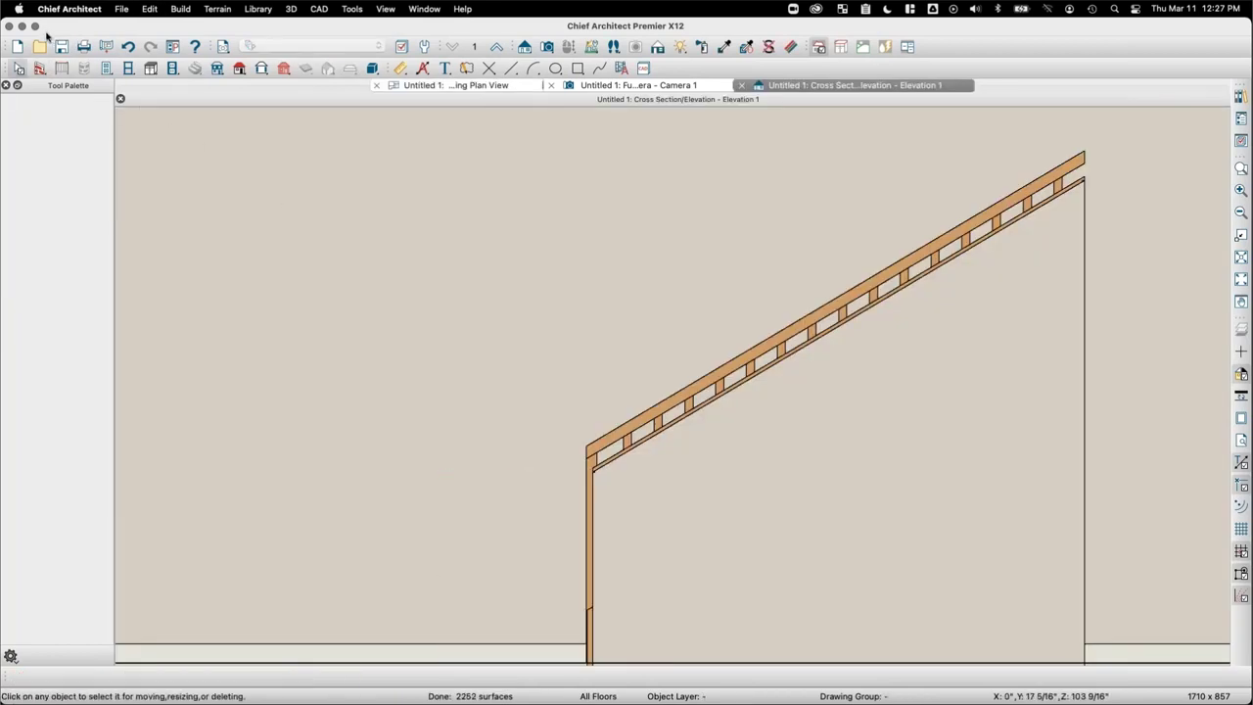
Step: In the plan view, draw a straight exterior wall 4'-8" long continuing from the half-wall at the foot of the stairs
{"action": "left_click", "coordinate": [456, 86]}
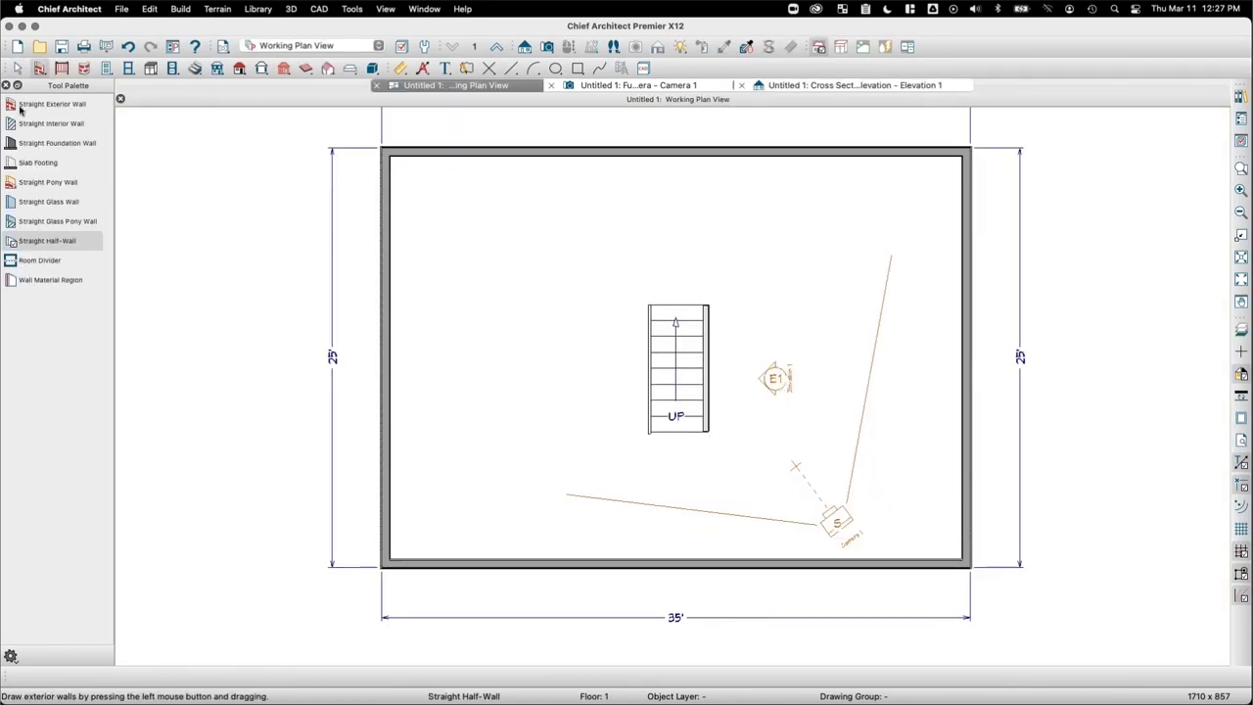
{"action": "key", "text": "w"}
{"action": "left_click_drag", "start_coordinate": [705, 433], "coordinate": [705, 509]}
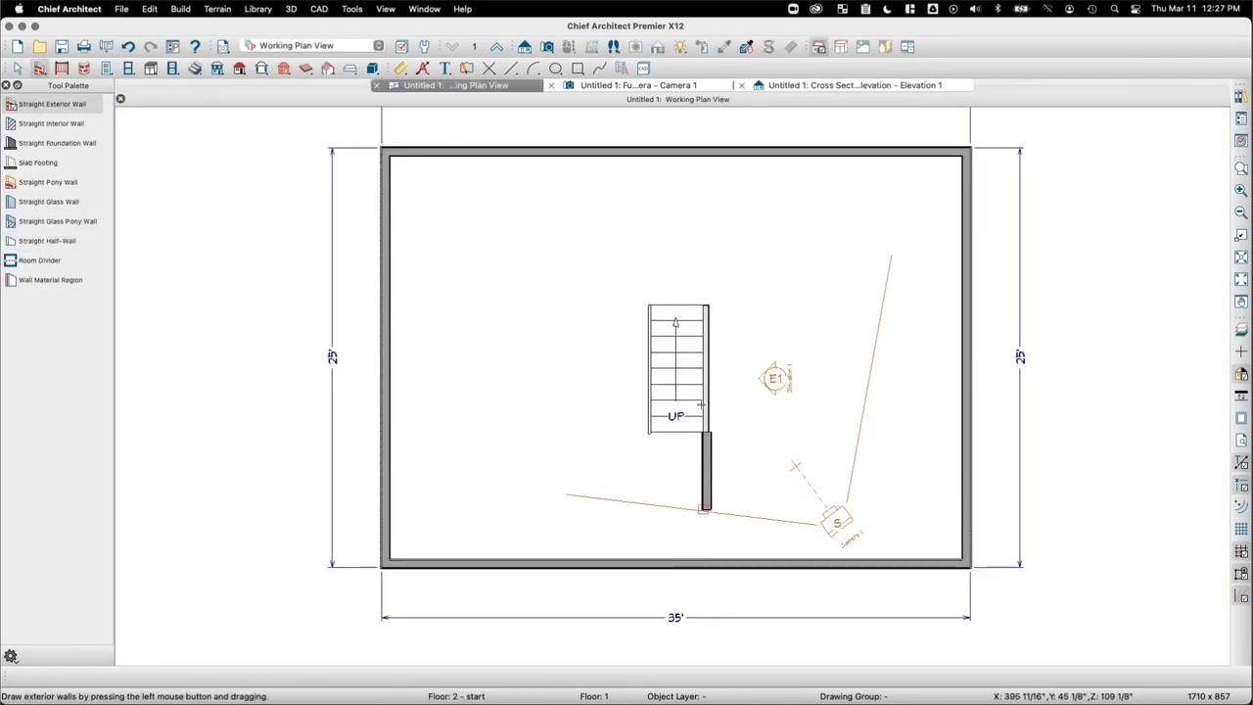
Step: In the elevation view, lower the new wall's top to 3' and slope it down to the floor away from the stairs
{"action": "left_click", "coordinate": [759, 86]}
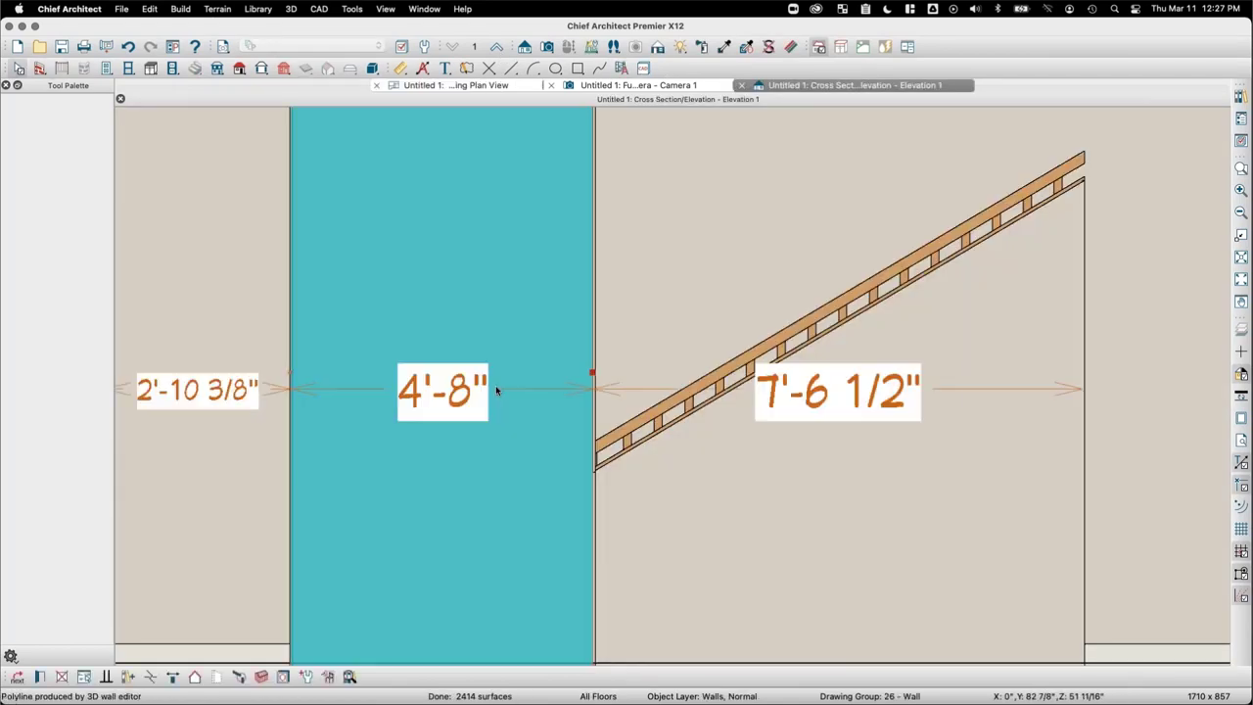
{"action": "scroll", "coordinate": [496, 384], "scroll_direction": "down", "scroll_amount": 3}
{"action": "left_click_drag", "start_coordinate": [474, 220], "coordinate": [461, 433]}
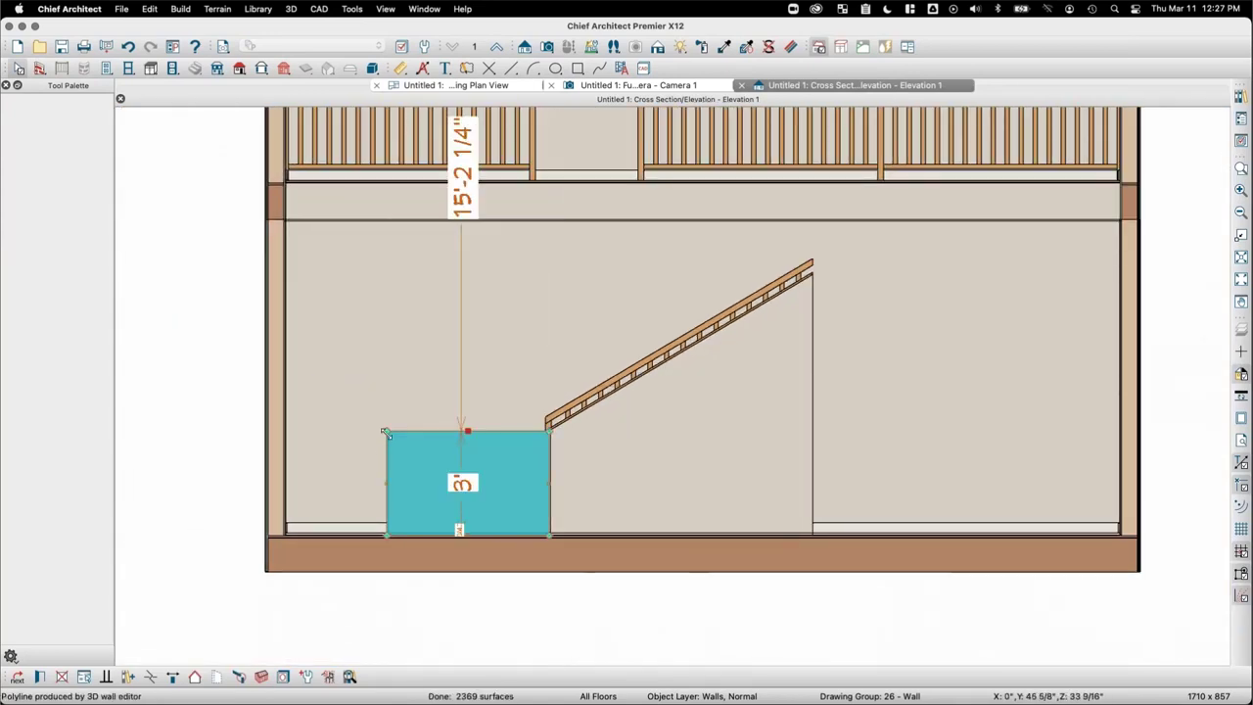
{"action": "left_click_drag", "start_coordinate": [385, 433], "coordinate": [373, 526]}
{"action": "left_click_drag", "start_coordinate": [372, 526], "coordinate": [252, 520]}
{"action": "left_click", "coordinate": [517, 481]}
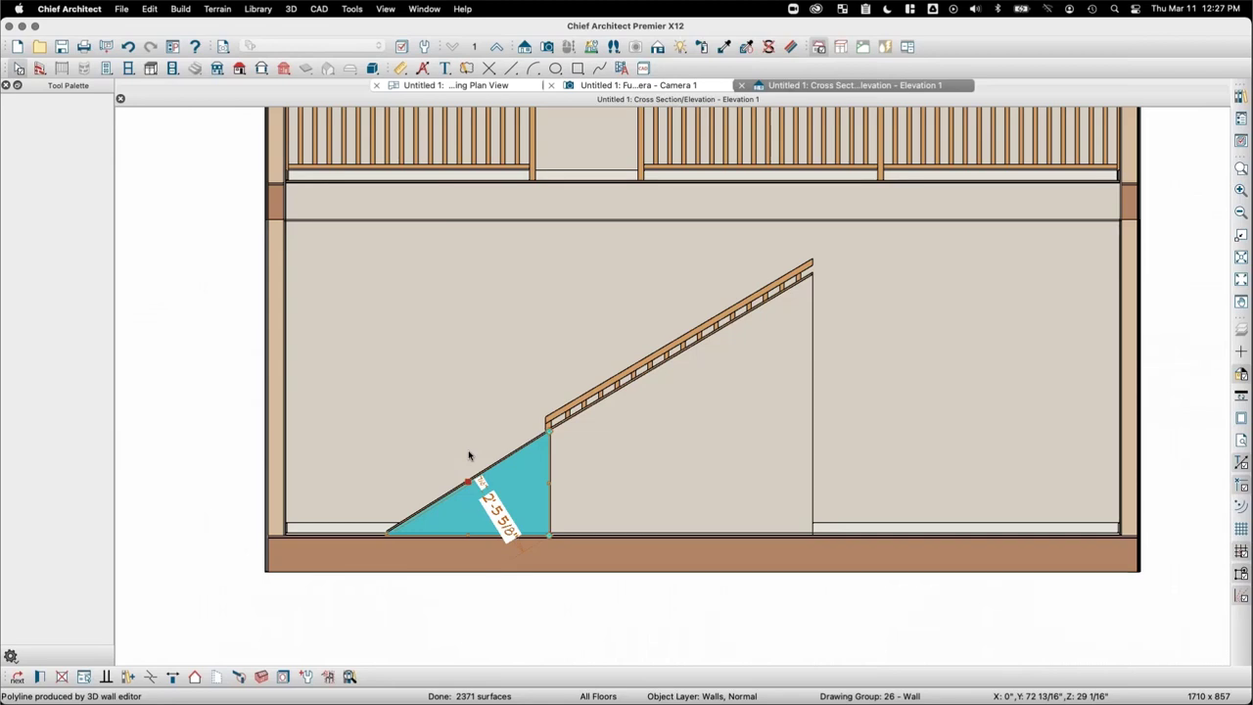
Step: Try changing the sloped wall to a railing with a pony wall in its specification
{"action": "double_click", "coordinate": [530, 466]}
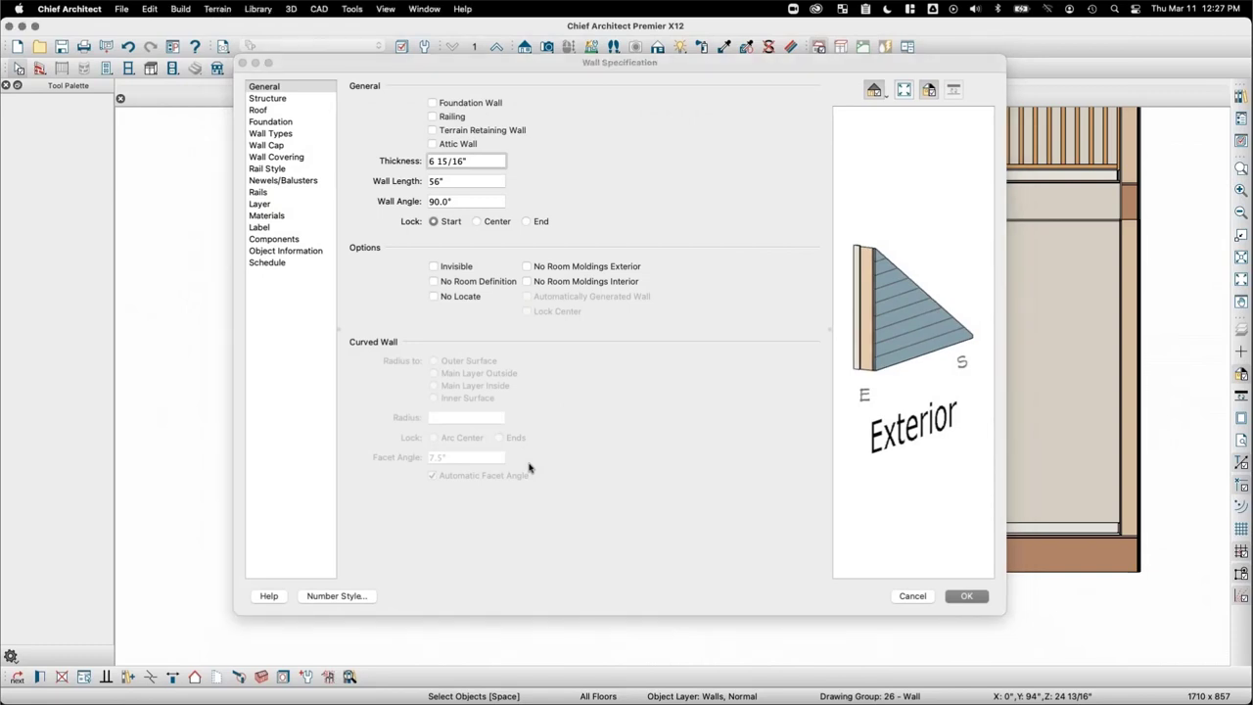
{"action": "key", "text": "Return"}
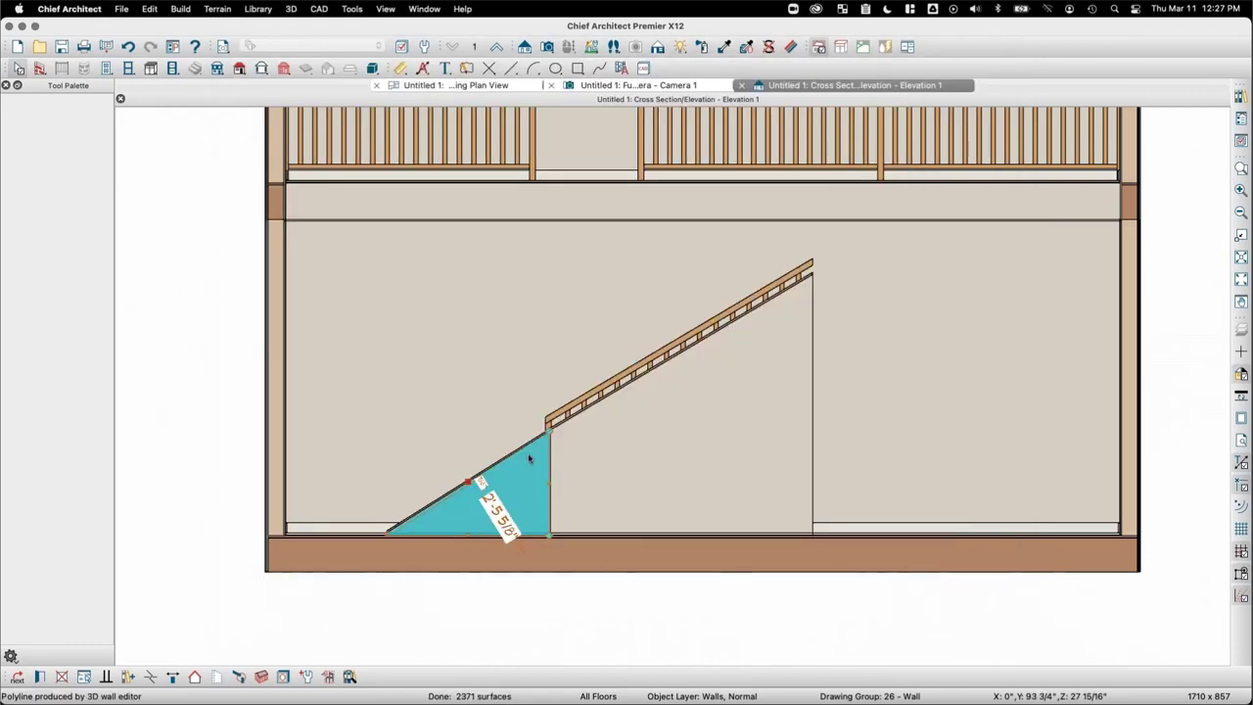
{"action": "key", "text": "super+e"}
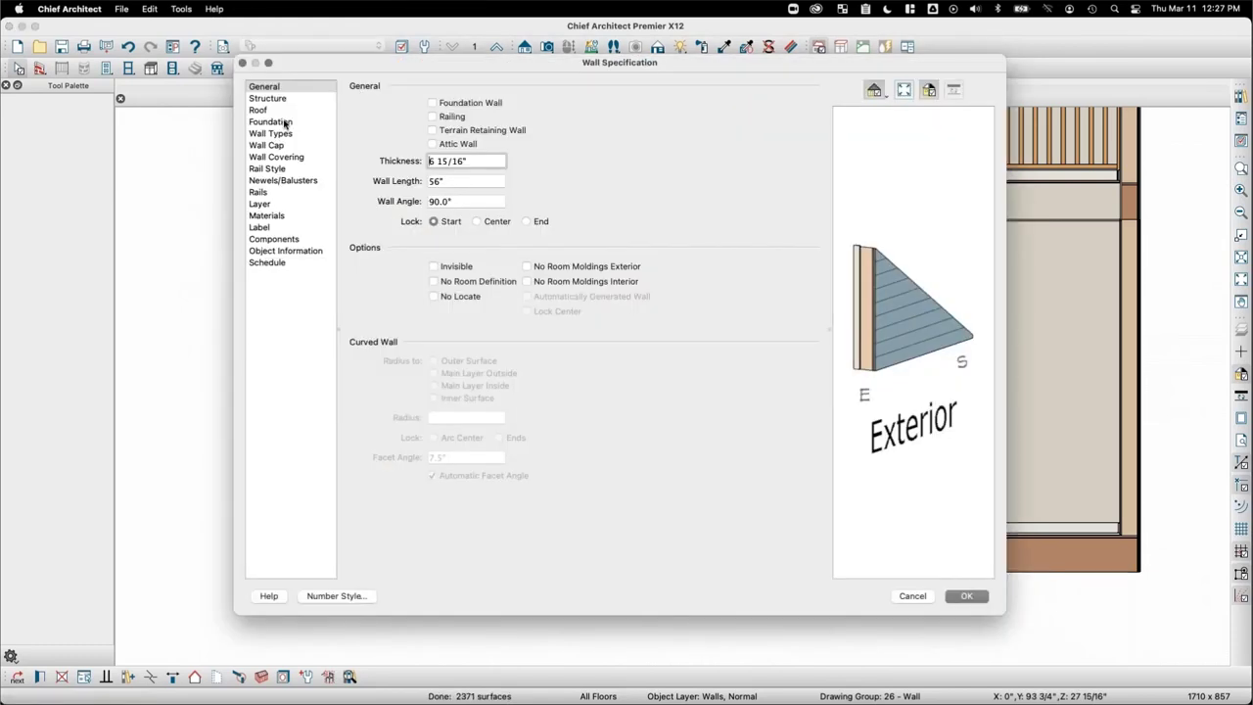
{"action": "left_click", "coordinate": [284, 133]}
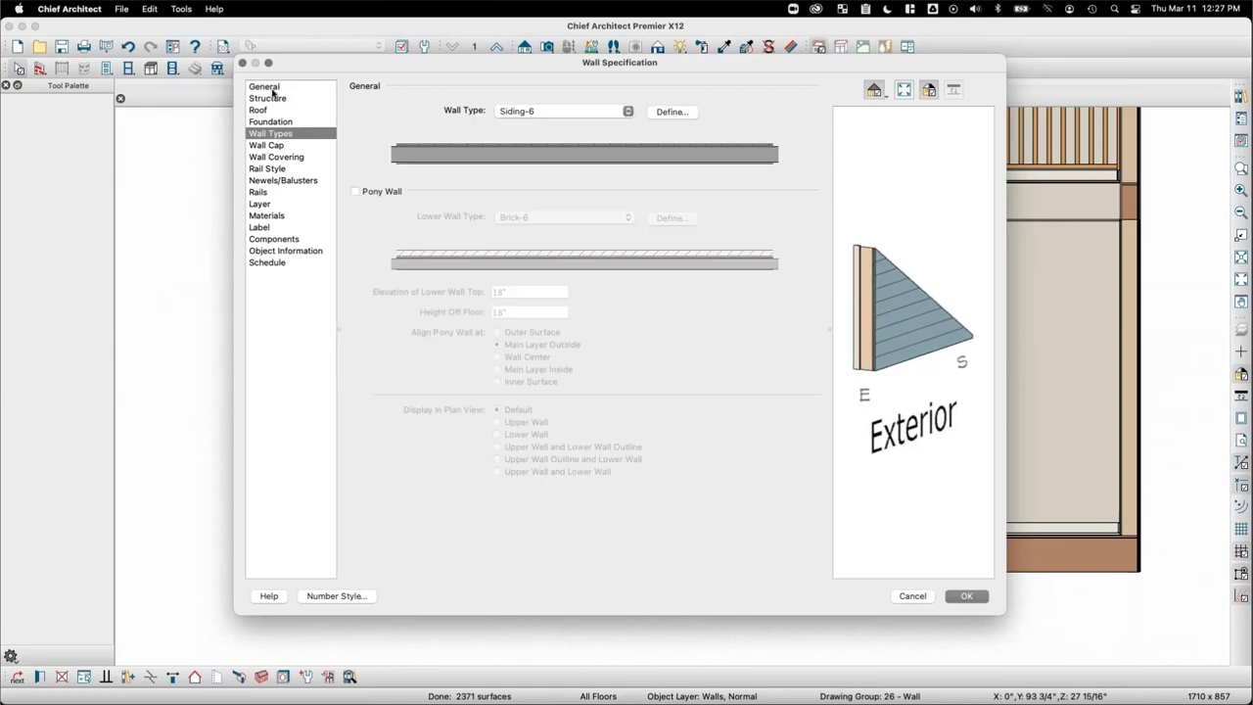
{"action": "left_click", "coordinate": [264, 87]}
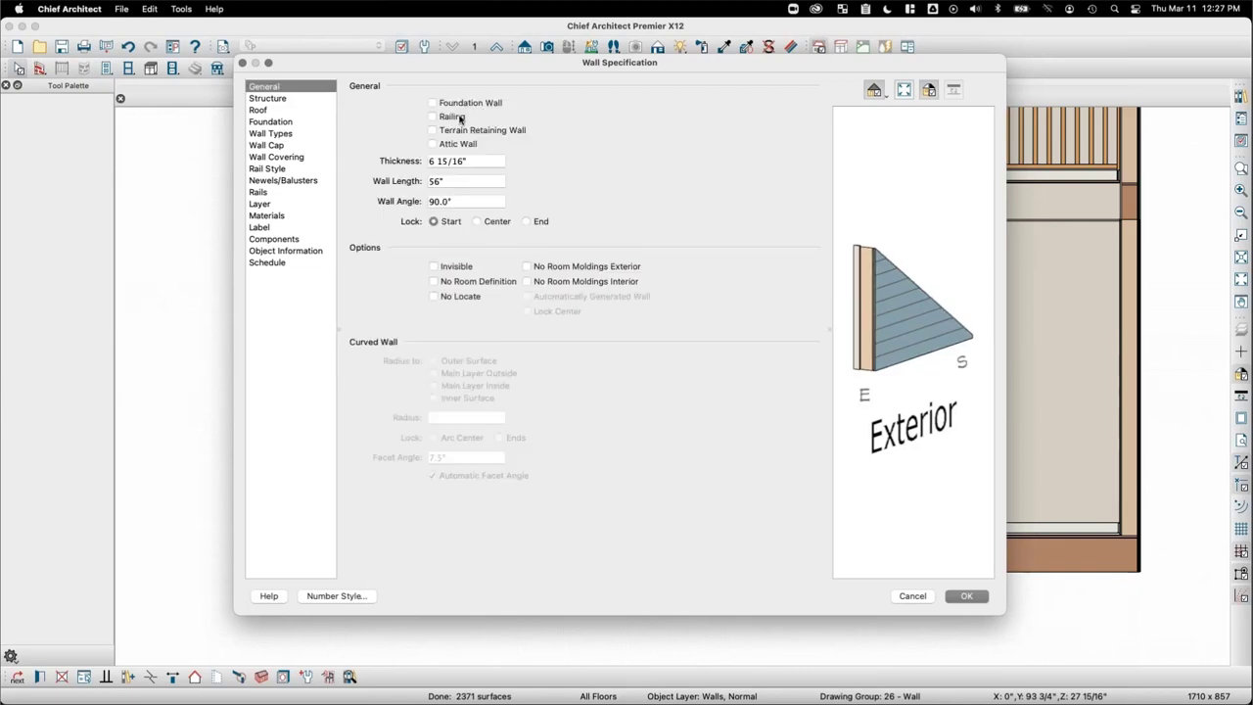
{"action": "left_click", "coordinate": [461, 118]}
{"action": "left_click", "coordinate": [270, 133]}
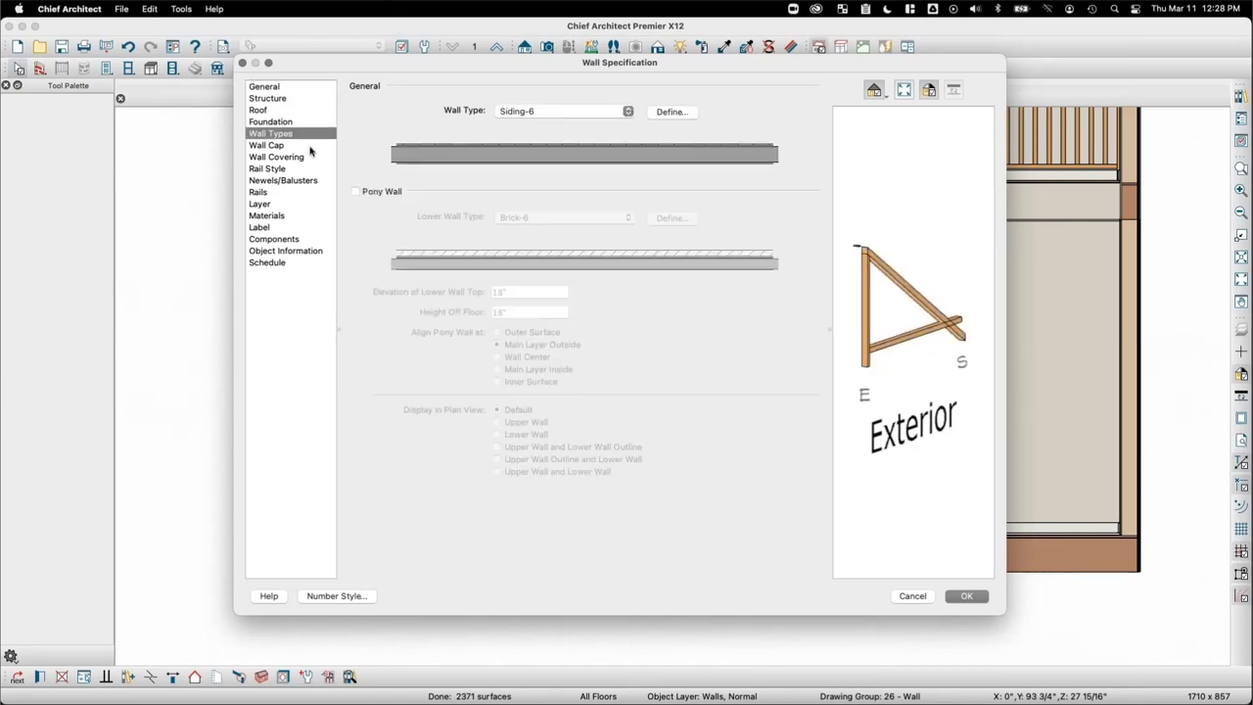
{"action": "left_click", "coordinate": [356, 192]}
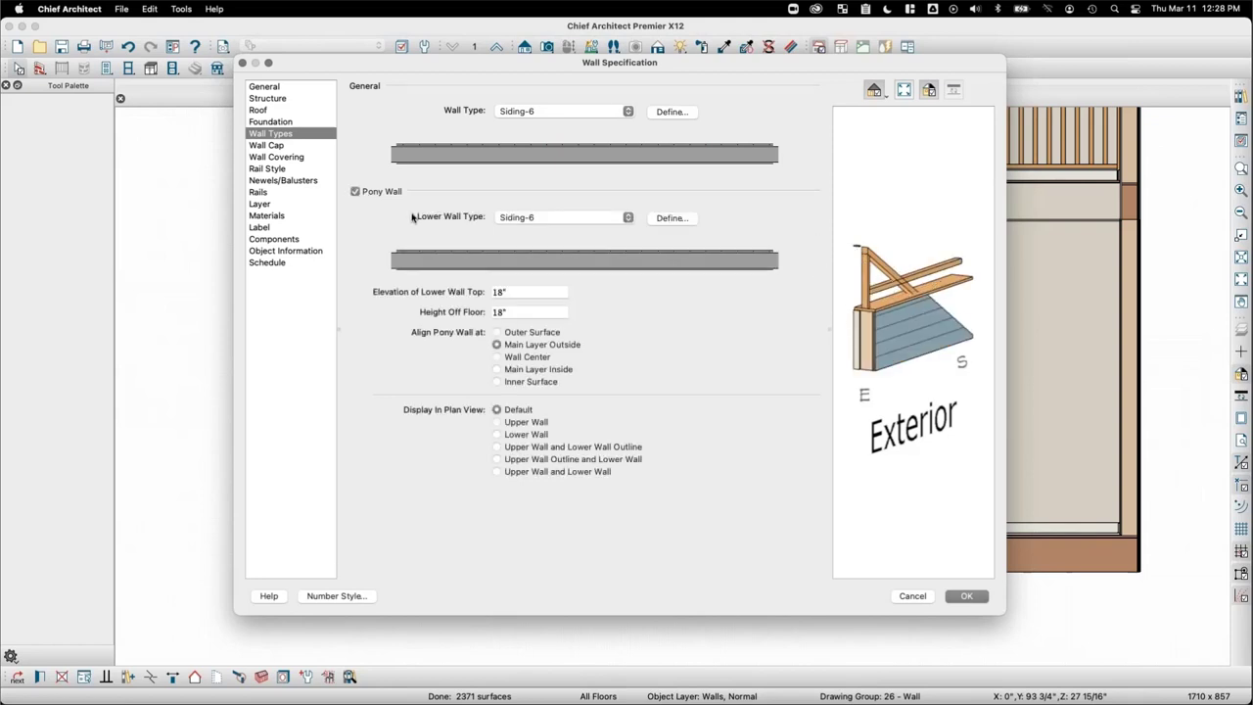
{"action": "left_click", "coordinate": [914, 597]}
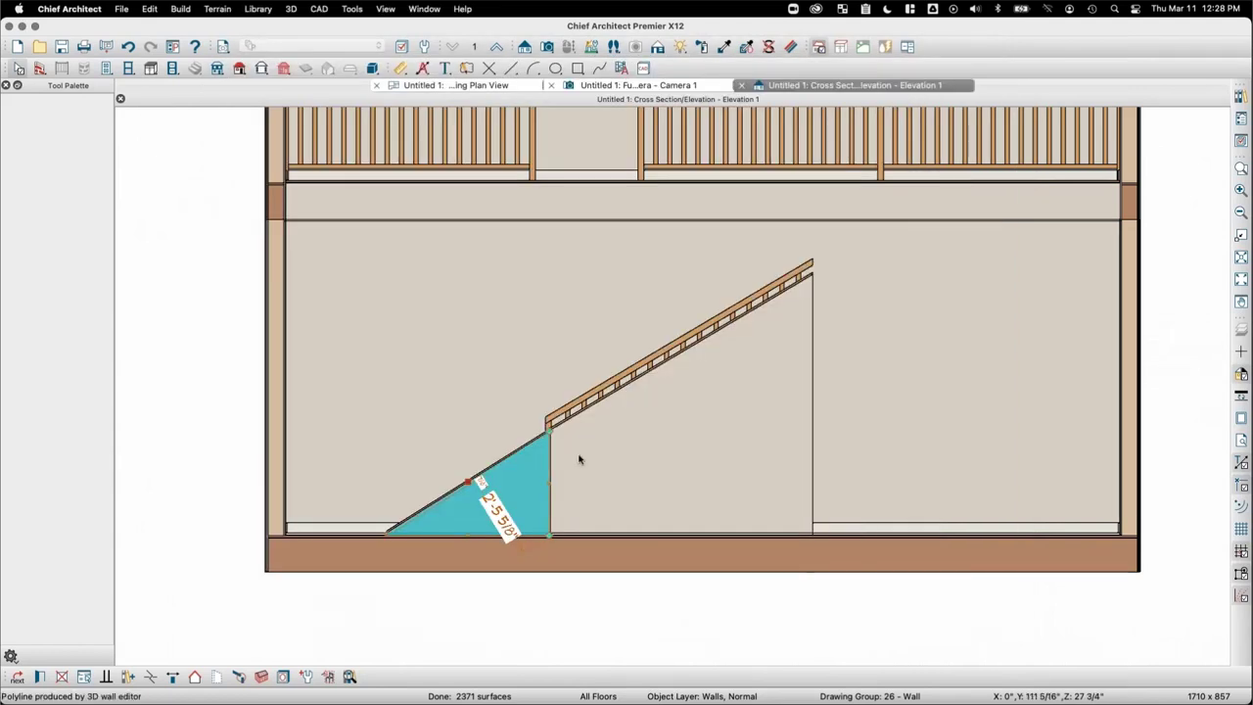
Step: Delete the sloped wall at the foot of the stairs in the elevation view
{"action": "scroll", "coordinate": [579, 457], "scroll_direction": "up", "scroll_amount": 1}
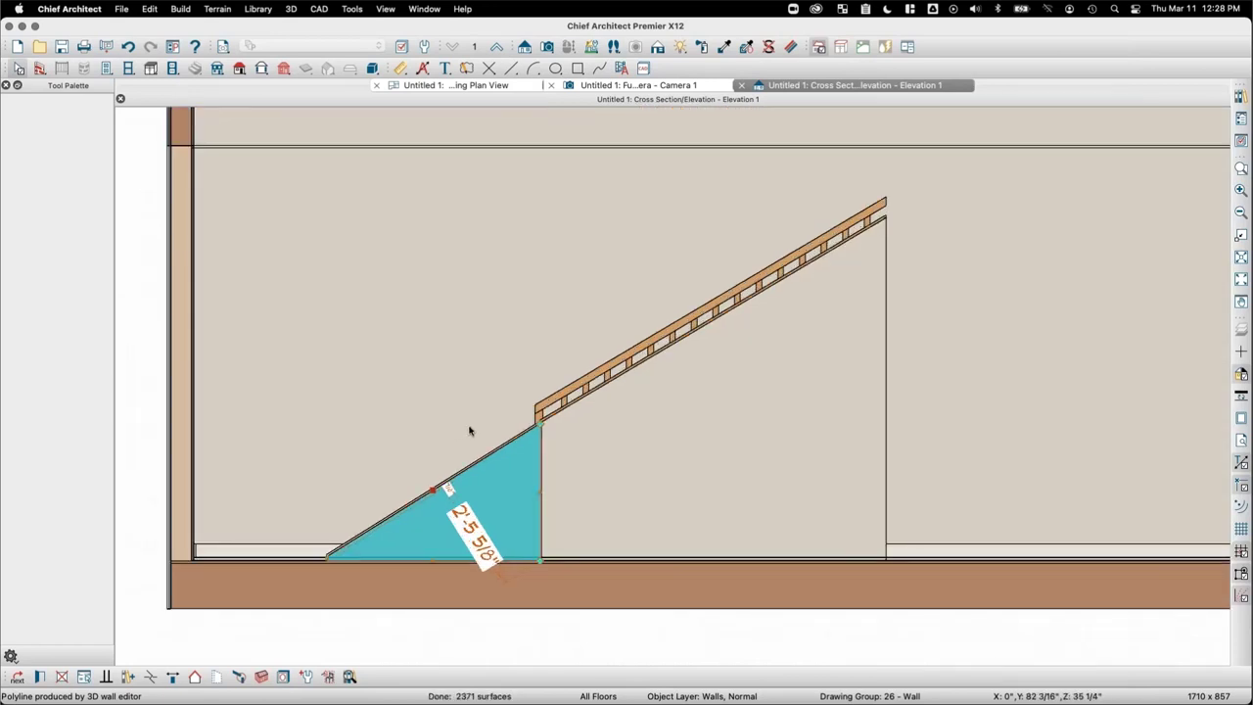
{"action": "scroll", "coordinate": [468, 473], "scroll_direction": "up", "scroll_amount": 1}
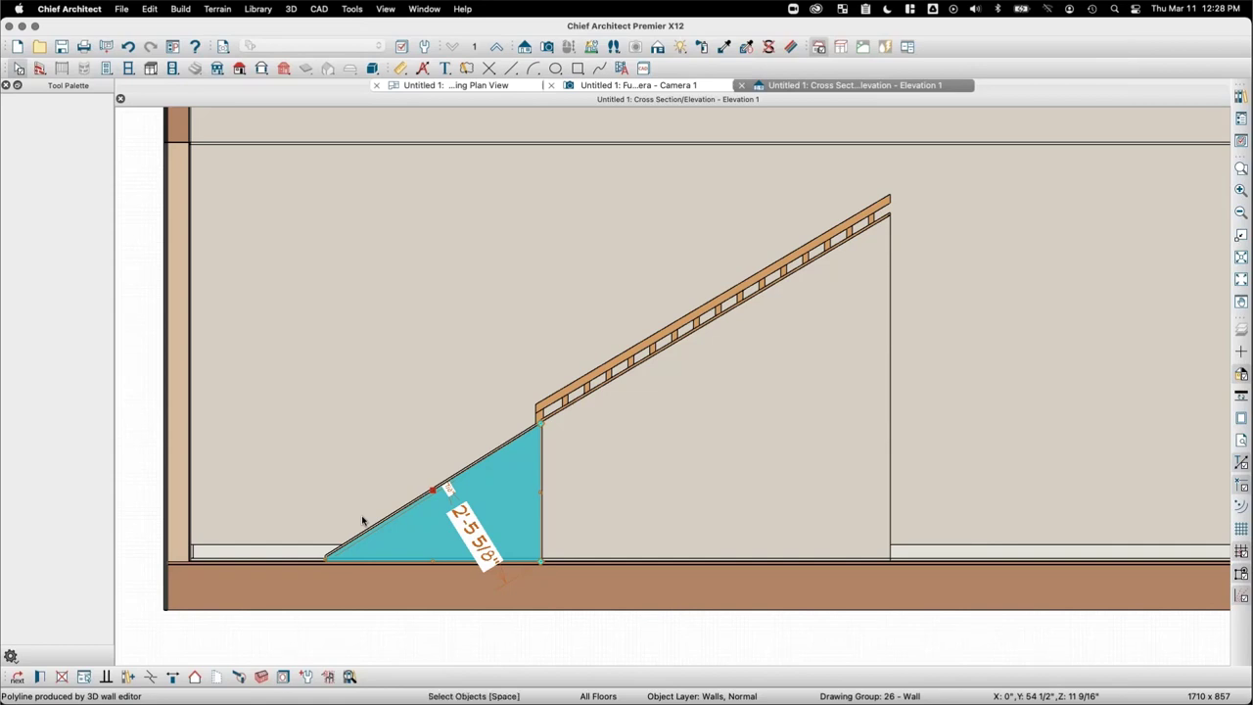
{"action": "key", "text": "Delete"}
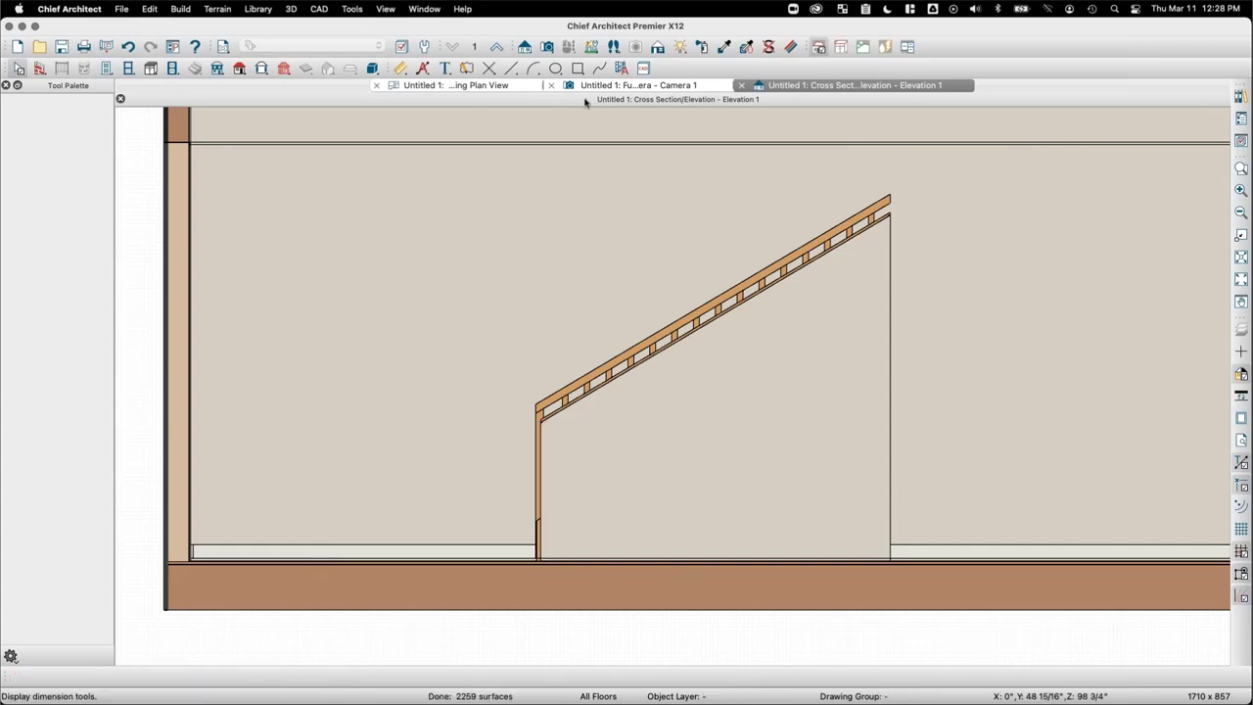
Step: In the plan view, extend the half-wall along the stairs to 9'-6" so it runs past the foot of the stairs
{"action": "left_click", "coordinate": [481, 86]}
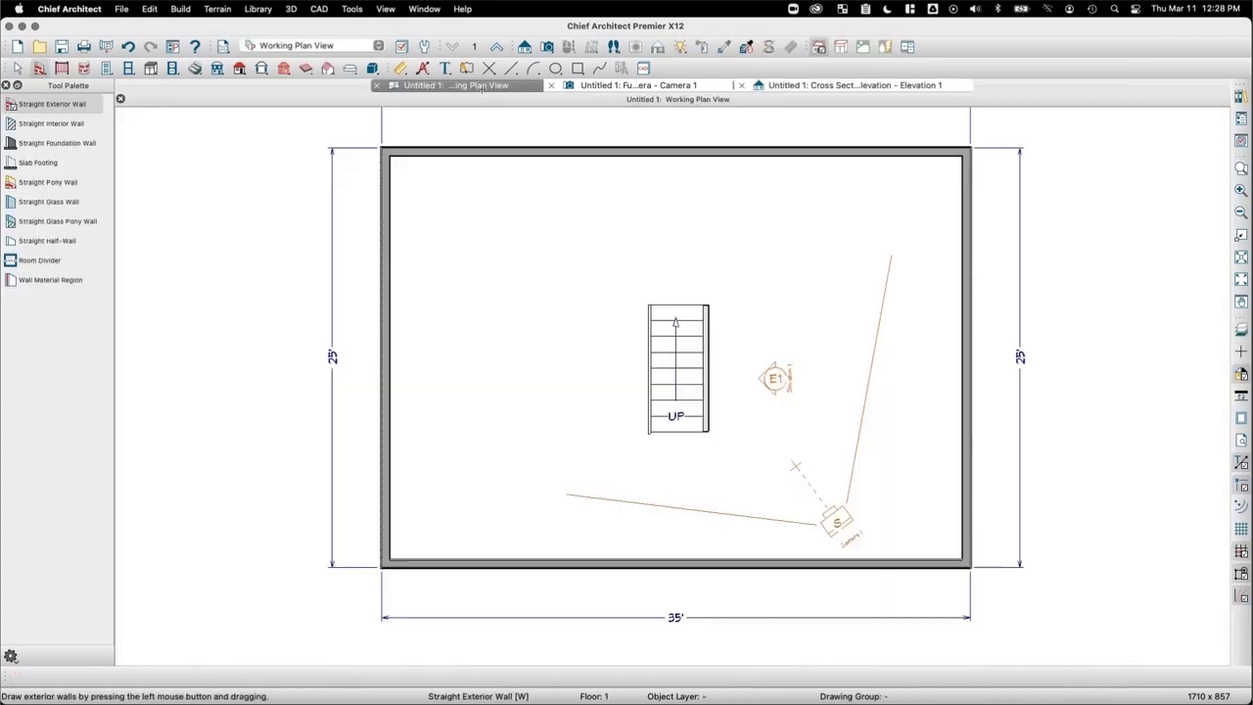
{"action": "key", "text": "super+space"}
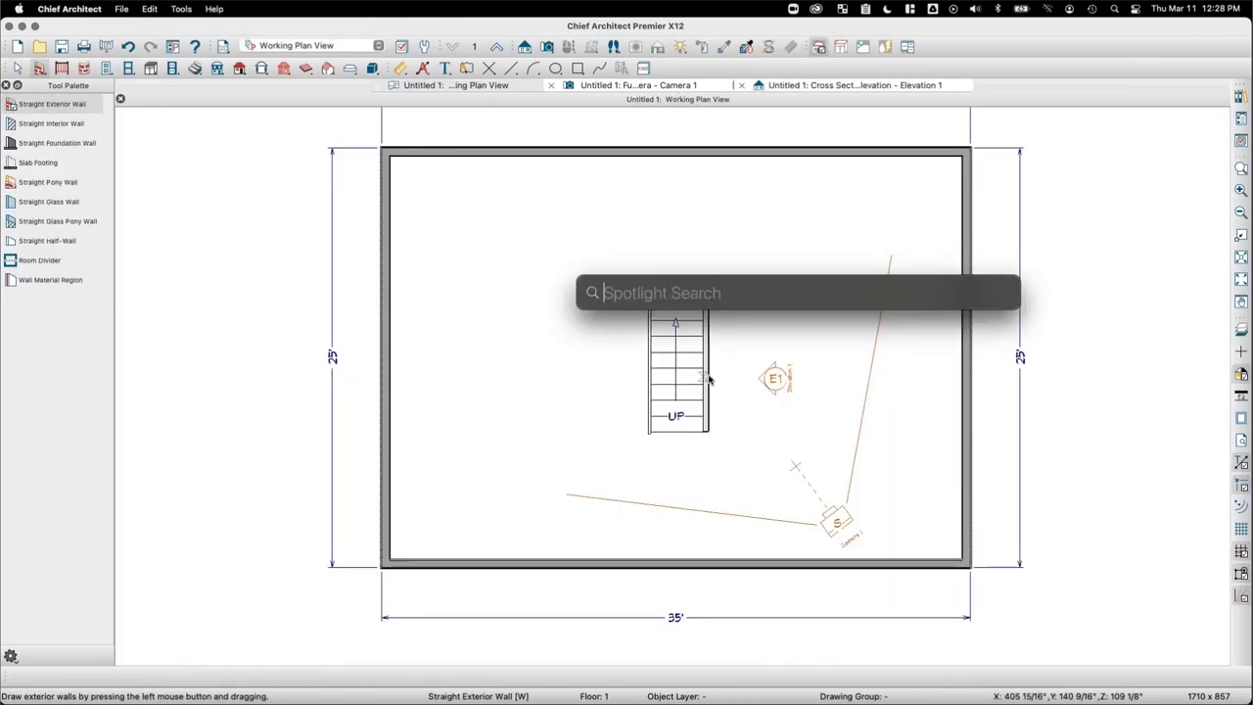
{"action": "key", "text": "Escape"}
{"action": "left_click", "coordinate": [706, 381]}
{"action": "left_click_drag", "start_coordinate": [705, 432], "coordinate": [702, 467]}
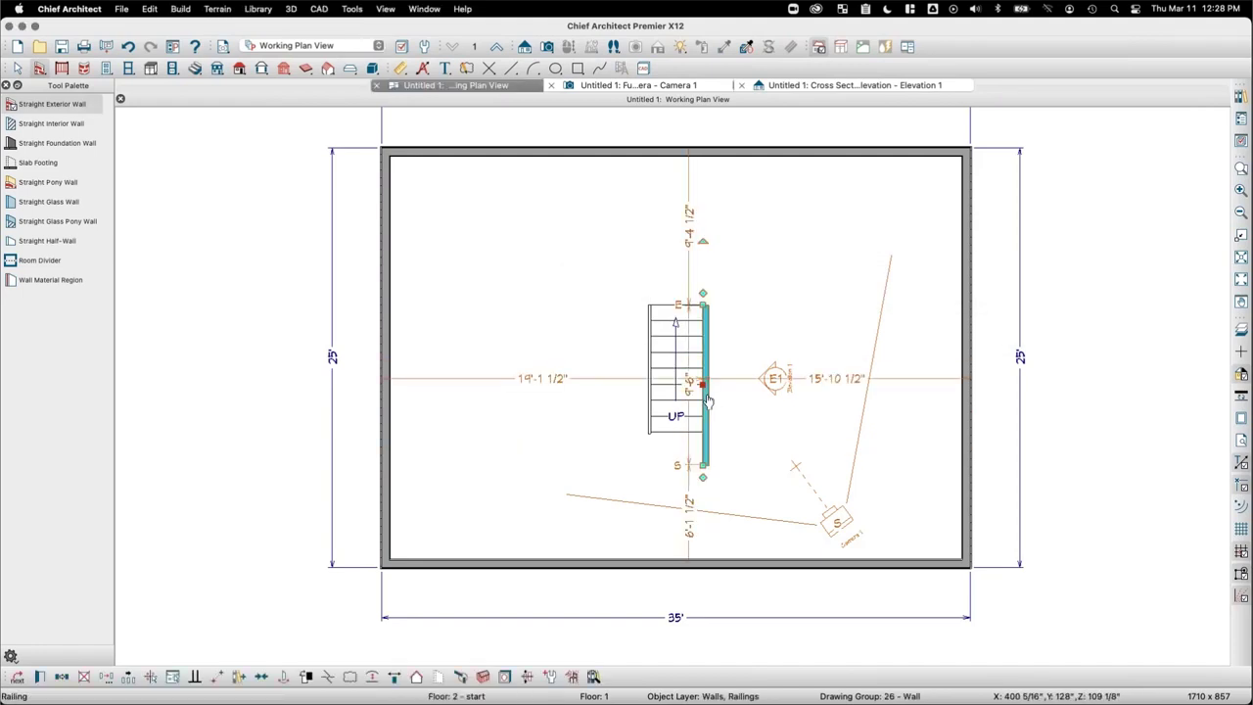
Step: Make the stair half-wall a pony wall with Interior-4 as its wall types and change its railing style to Balusters
{"action": "double_click", "coordinate": [706, 402]}
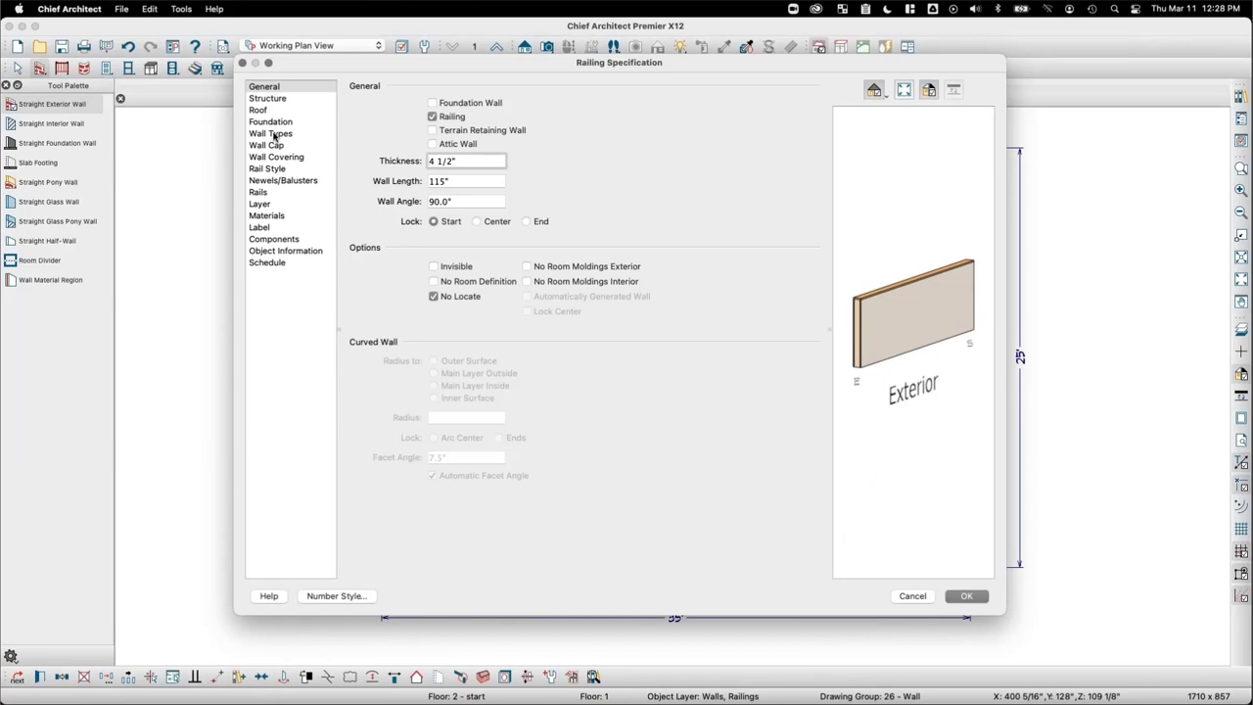
{"action": "left_click", "coordinate": [271, 134]}
{"action": "left_click", "coordinate": [357, 191]}
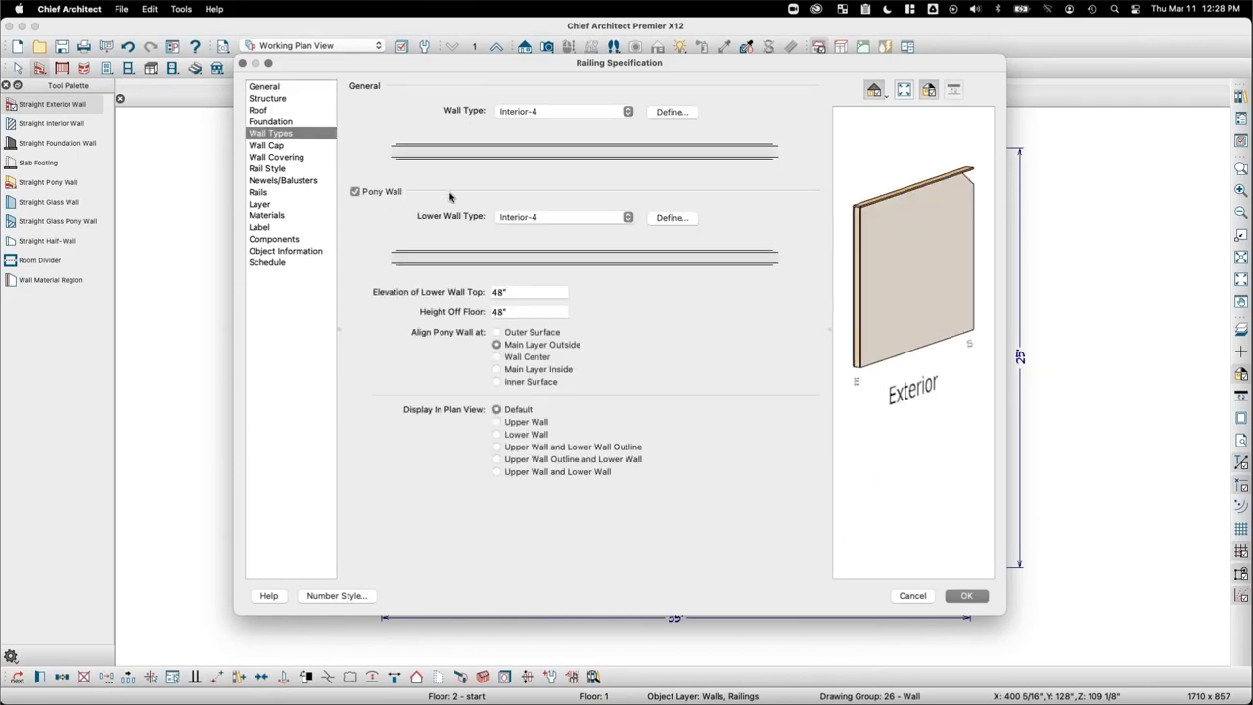
{"action": "left_click", "coordinate": [545, 110]}
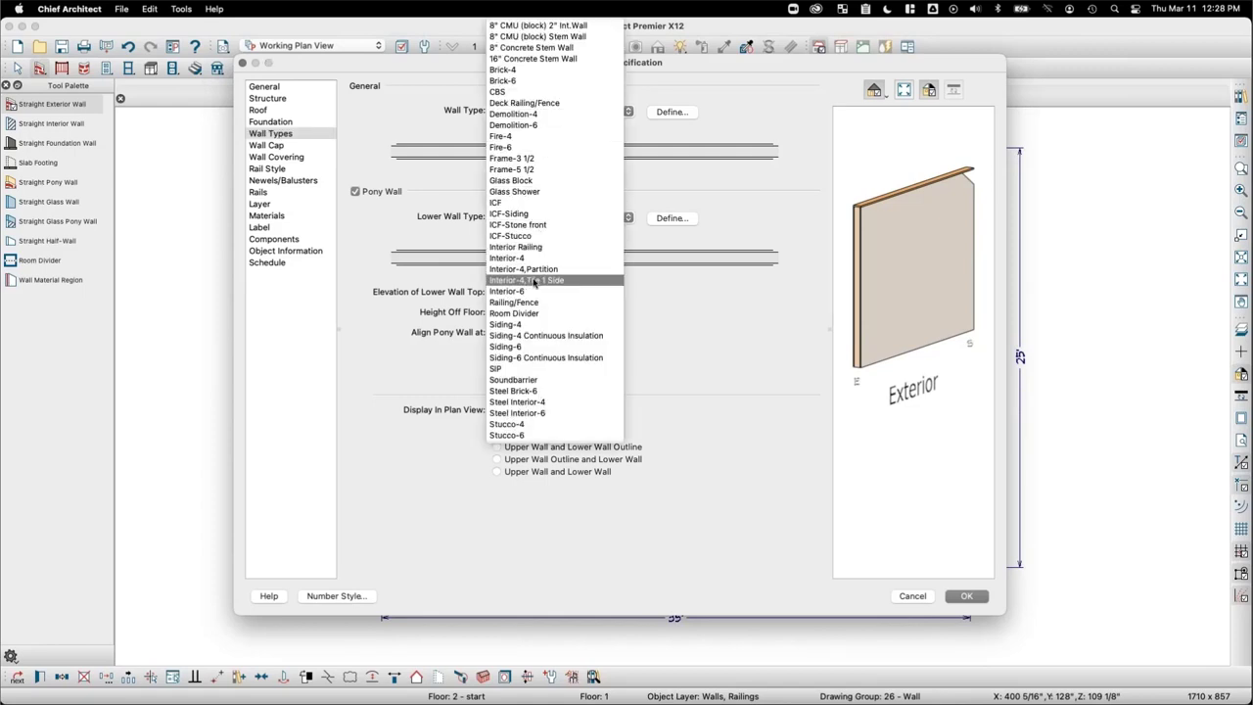
{"action": "left_click", "coordinate": [262, 169]}
{"action": "left_click", "coordinate": [263, 168]}
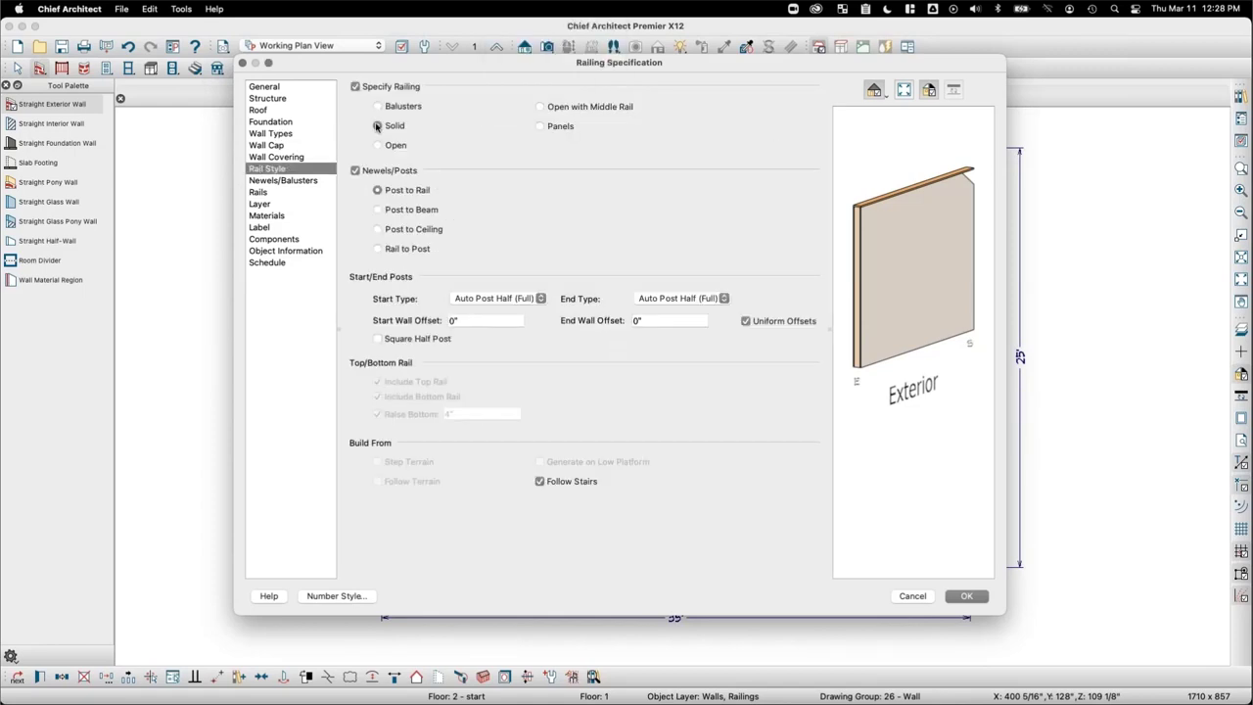
{"action": "left_click", "coordinate": [404, 106]}
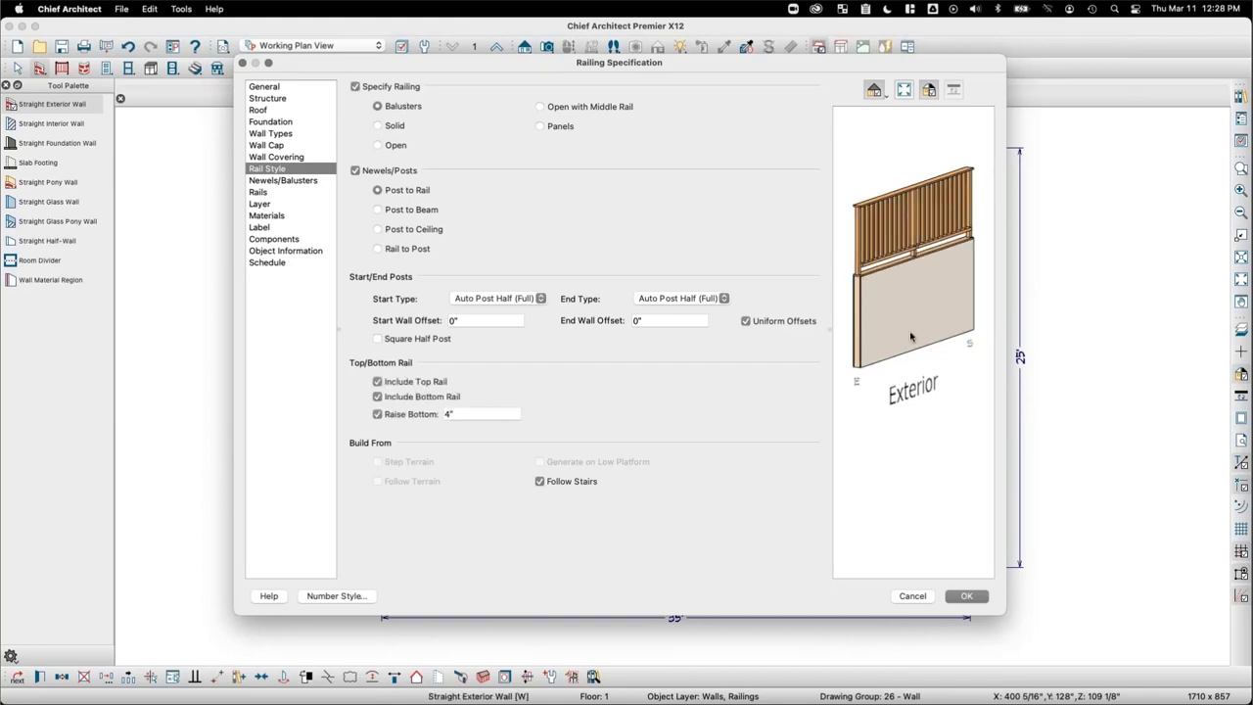
{"action": "left_click", "coordinate": [965, 595]}
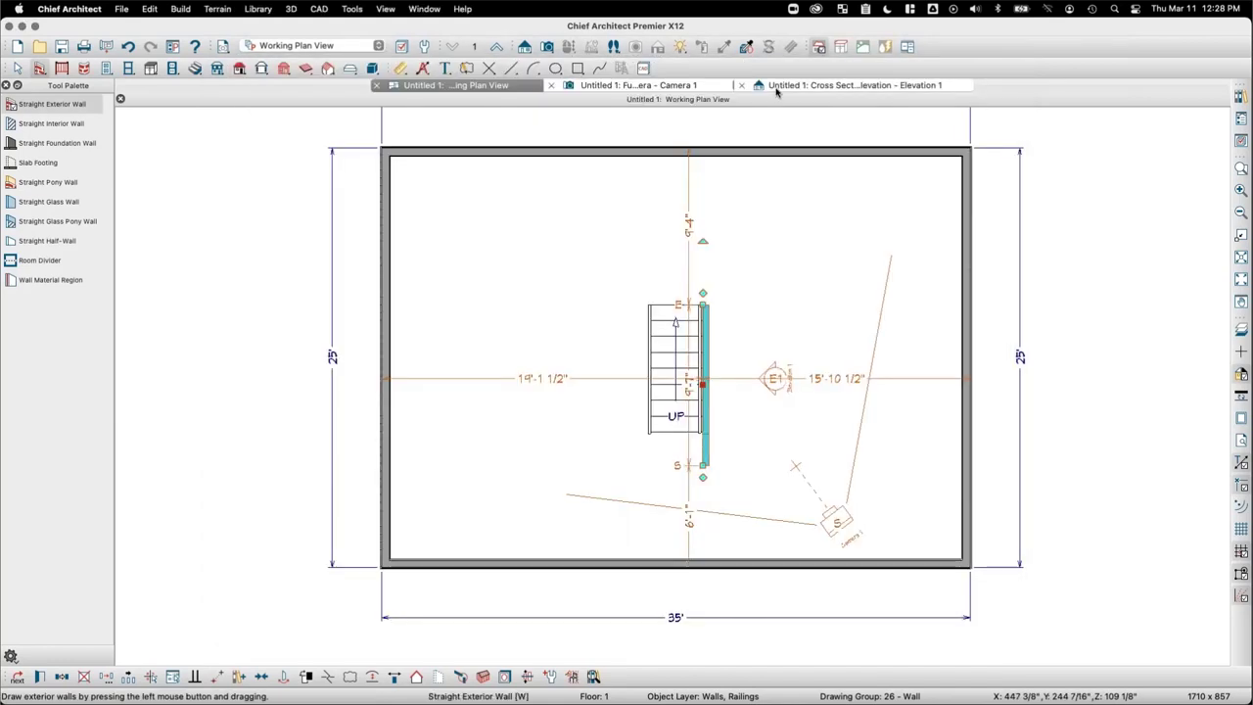
Step: Check the pony wall in the elevation view and place that view side by side with the plan view
{"action": "left_click", "coordinate": [784, 85]}
{"action": "left_click", "coordinate": [665, 314]}
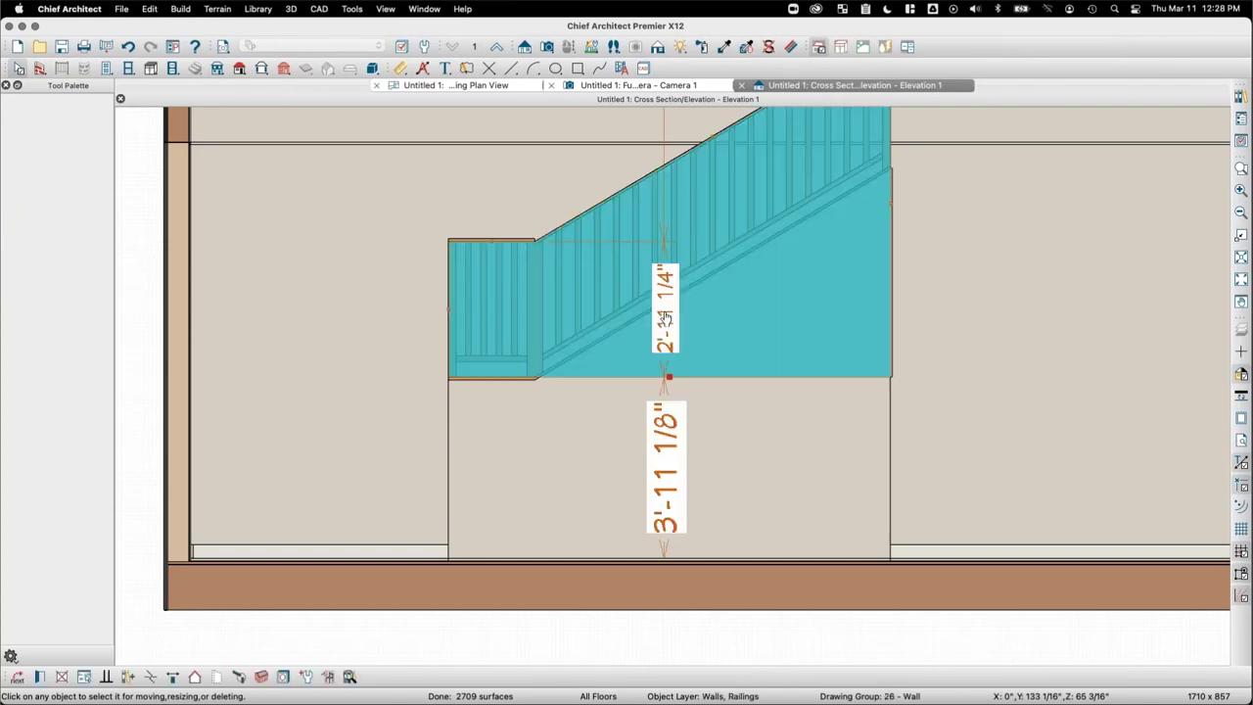
{"action": "left_click", "coordinate": [480, 86]}
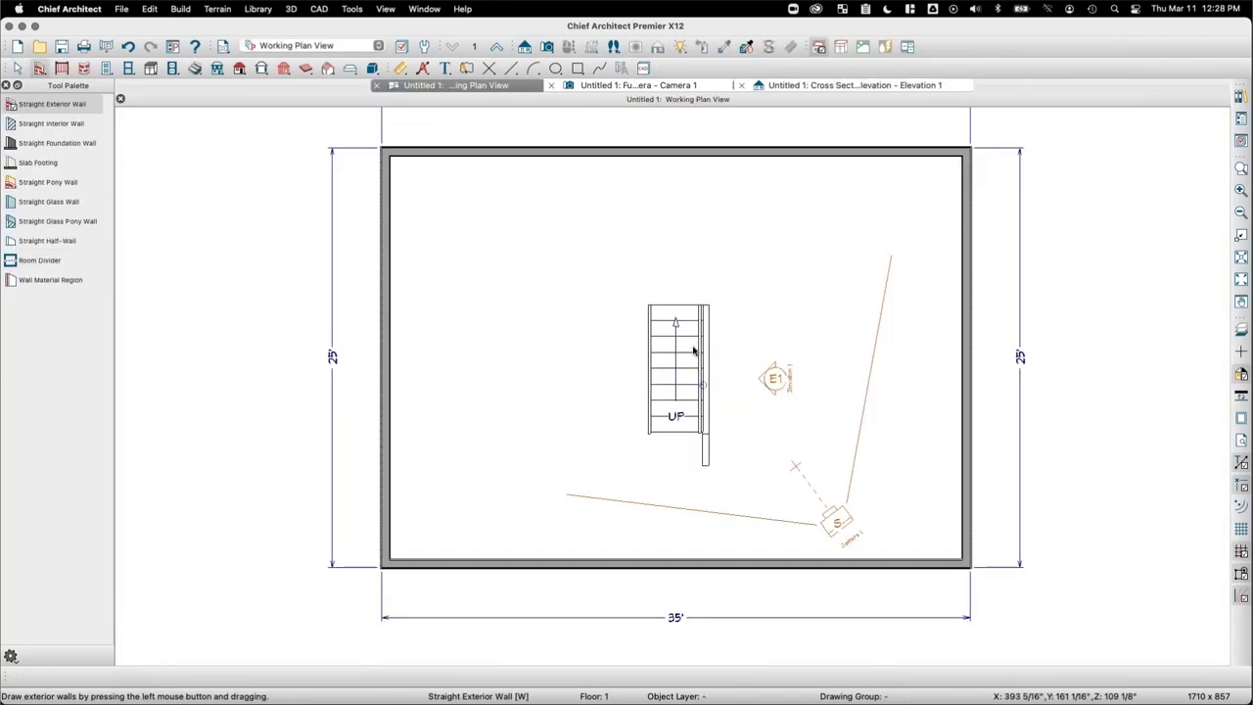
{"action": "key", "text": "space"}
{"action": "left_click", "coordinate": [701, 351]}
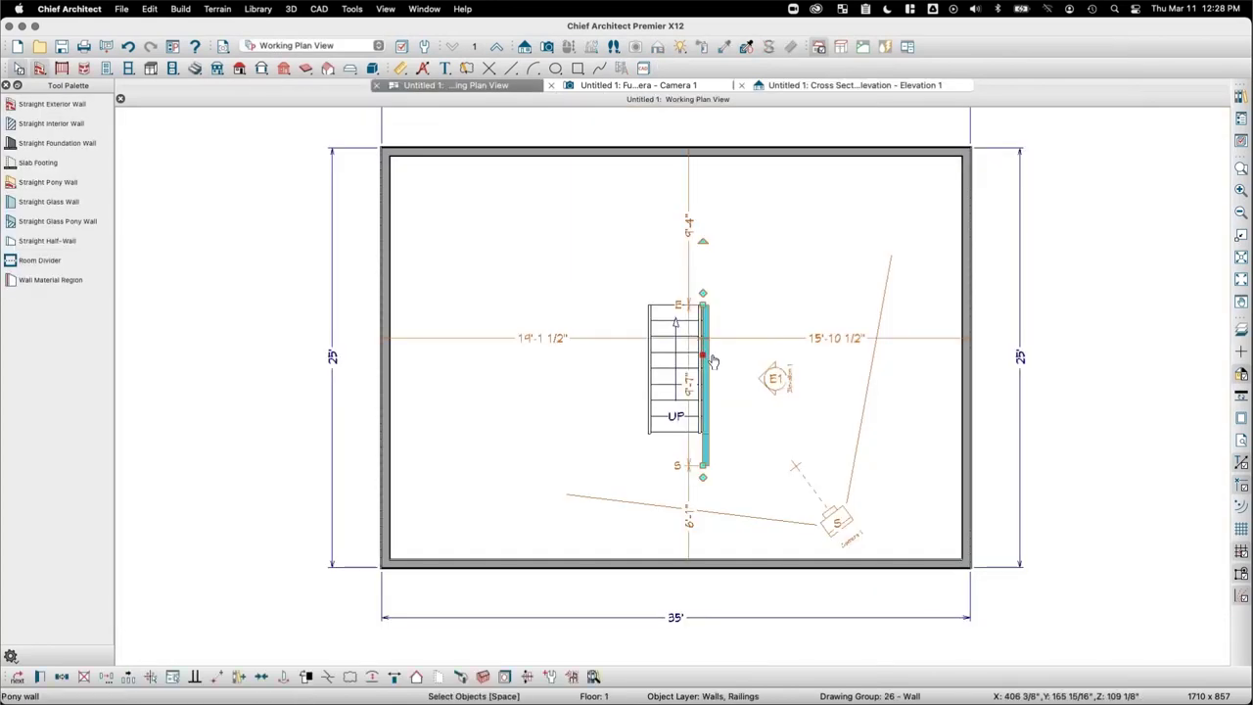
{"action": "left_click_drag", "start_coordinate": [801, 86], "coordinate": [933, 120]}
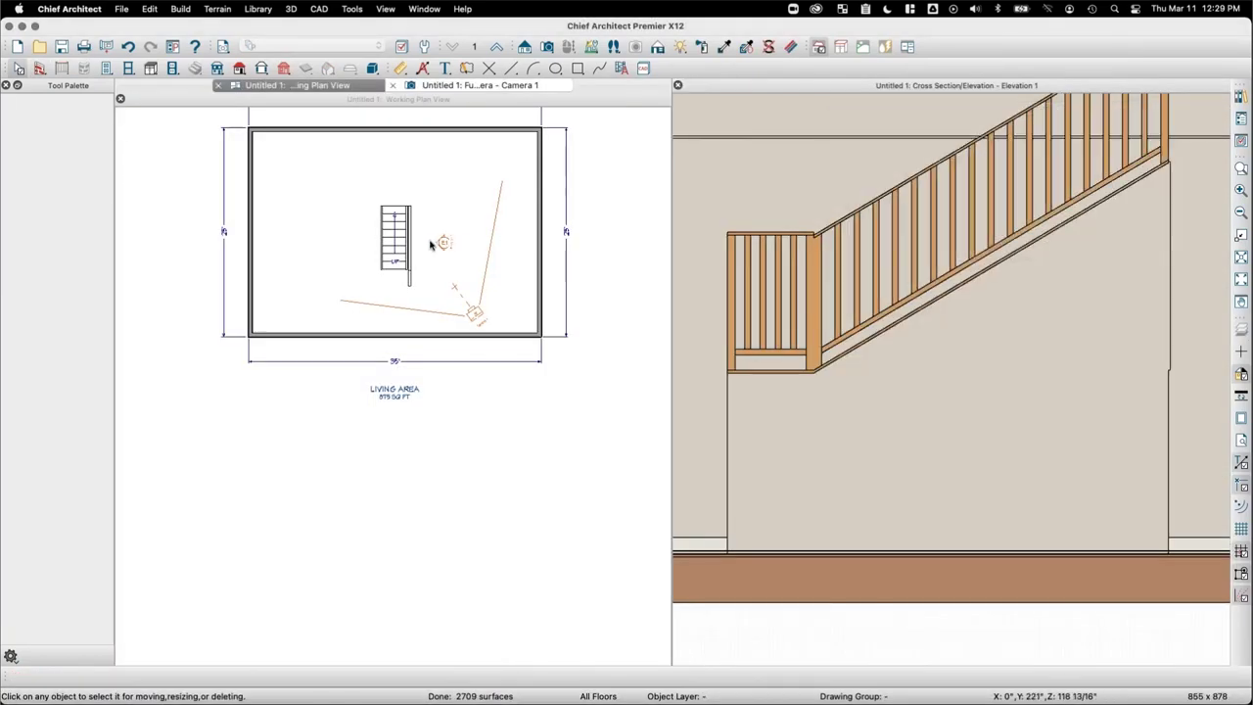
{"action": "scroll", "coordinate": [394, 242], "scroll_direction": "up", "scroll_amount": 5}
{"action": "left_click", "coordinate": [440, 225]}
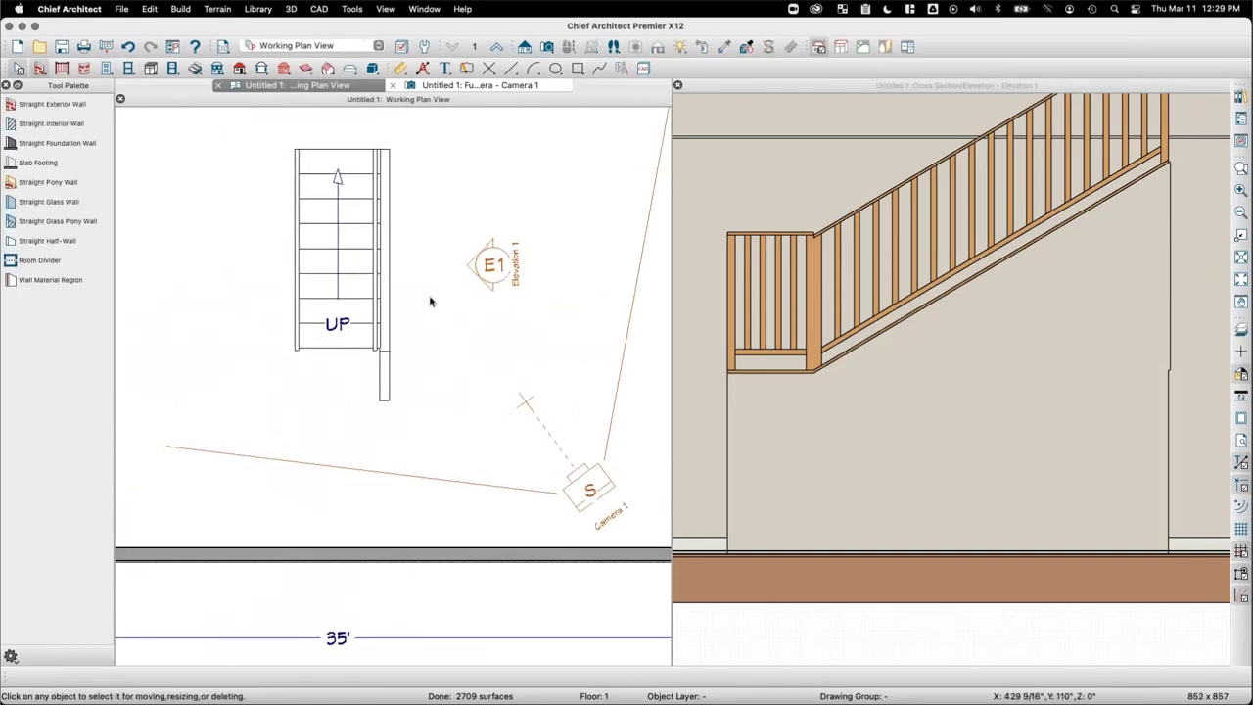
Step: Reduce the height off floor of the pony wall's lower section and select the wall in the elevation view
{"action": "left_click", "coordinate": [390, 284]}
{"action": "left_click", "coordinate": [382, 286]}
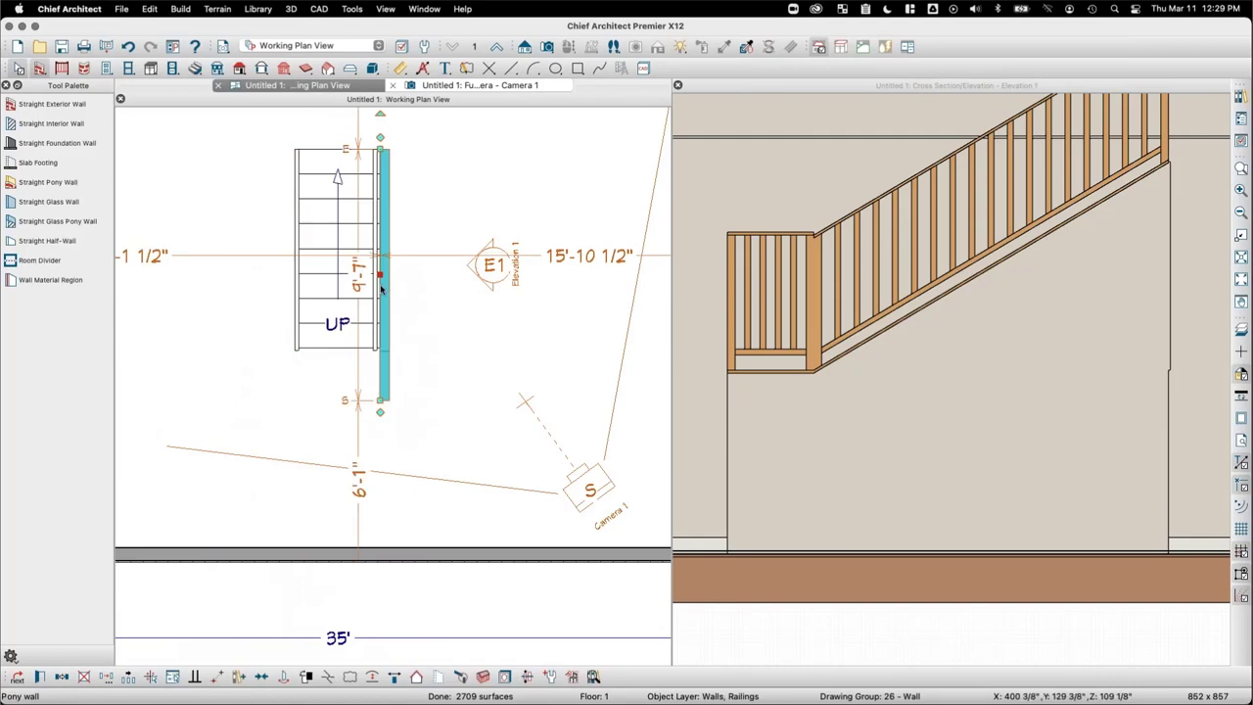
{"action": "double_click", "coordinate": [382, 291]}
{"action": "left_click", "coordinate": [270, 133]}
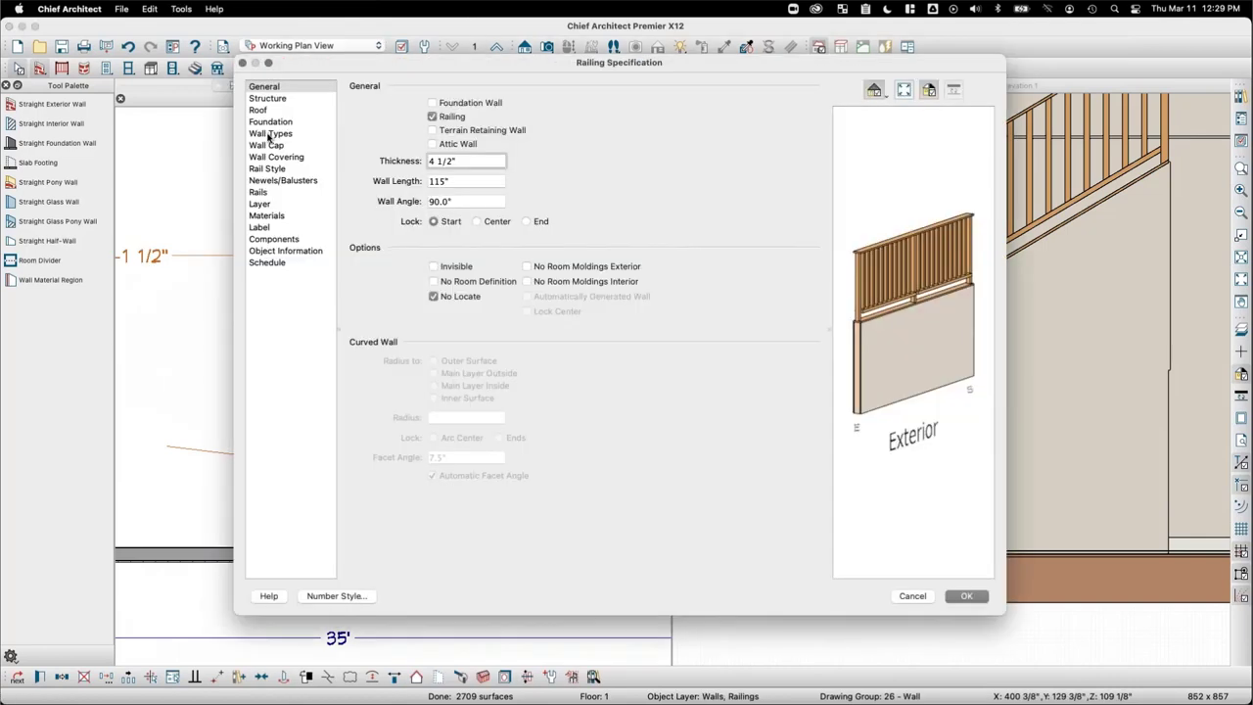
{"action": "left_click", "coordinate": [515, 312]}
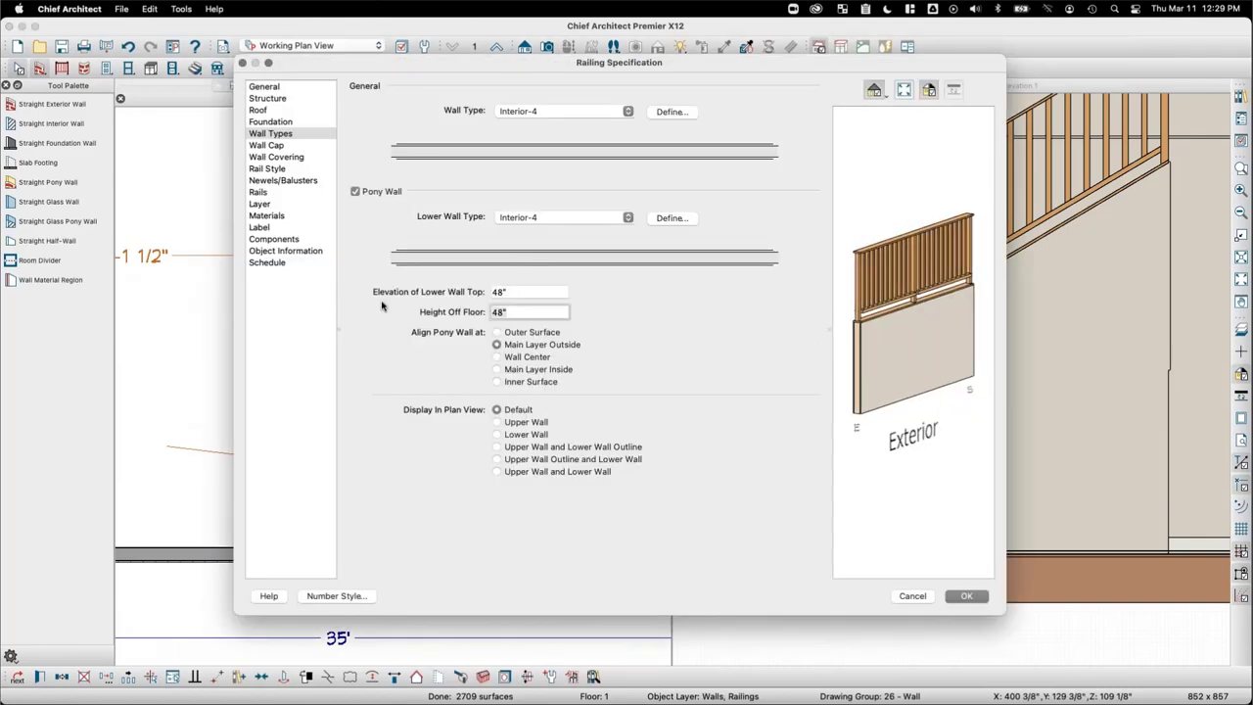
{"action": "left_click", "coordinate": [973, 600]}
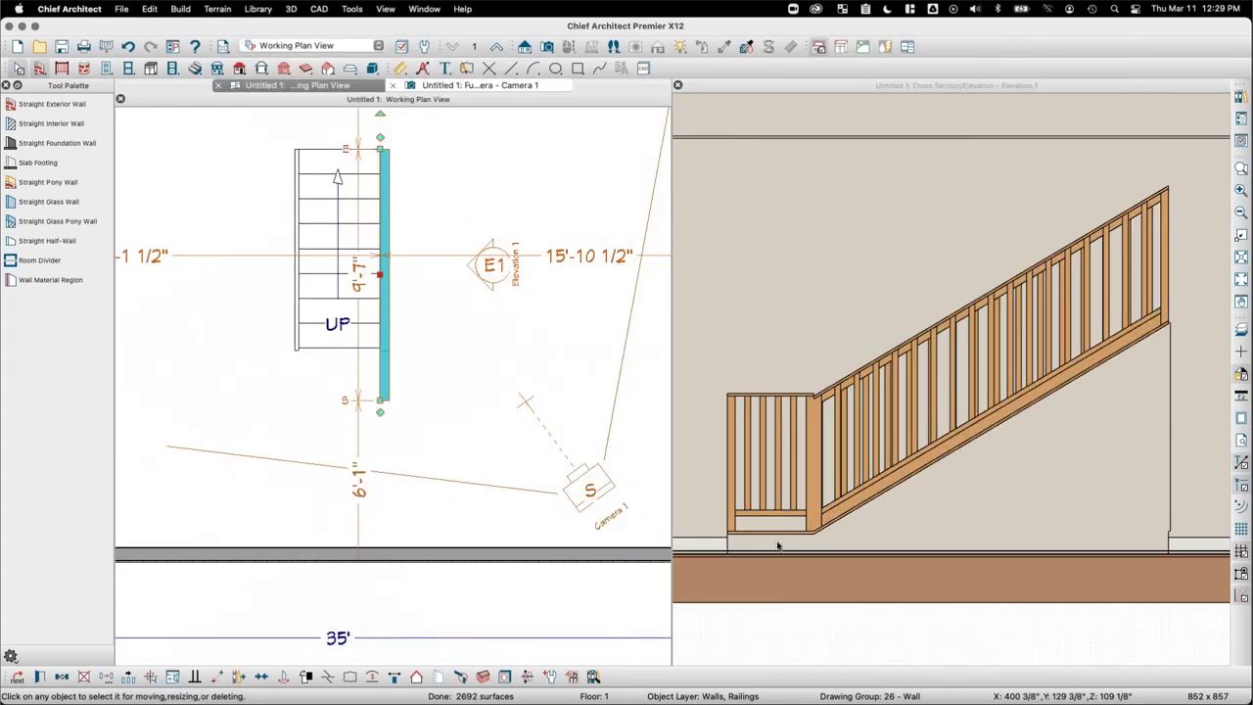
{"action": "left_click", "coordinate": [771, 412]}
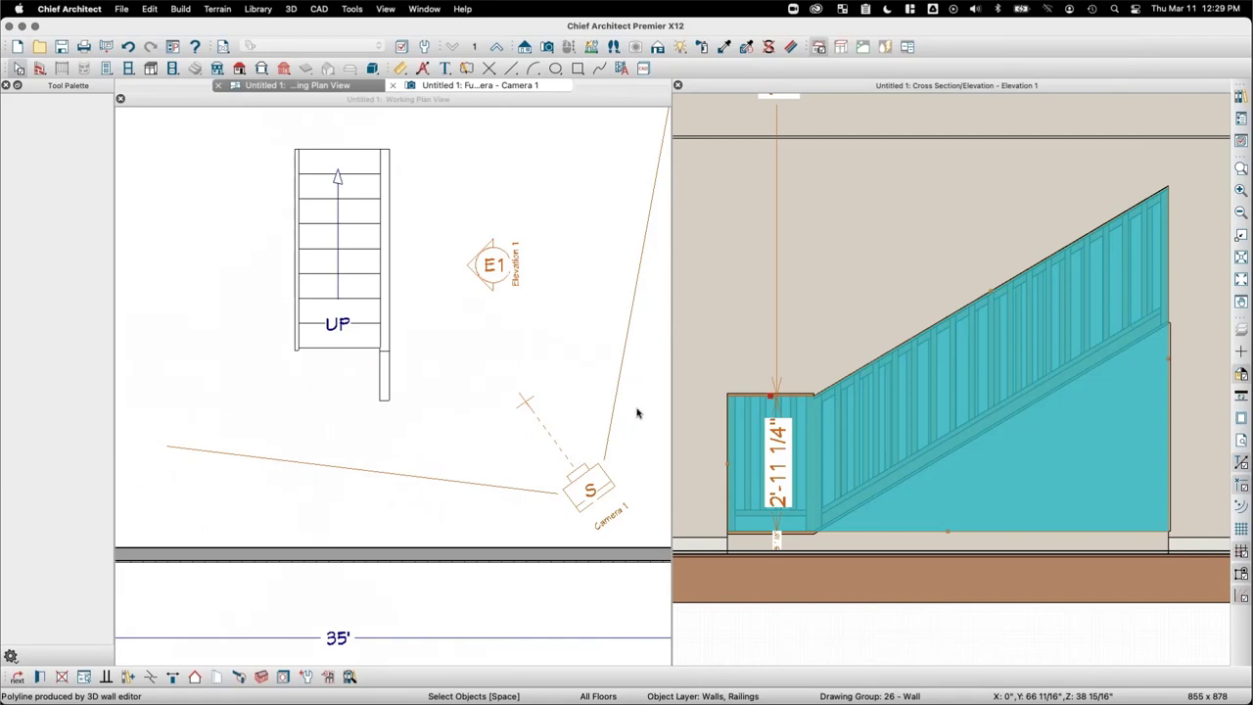
Step: In the plan view, delete the pony wall that runs along the stairs
{"action": "left_click", "coordinate": [395, 318]}
{"action": "left_click", "coordinate": [380, 314]}
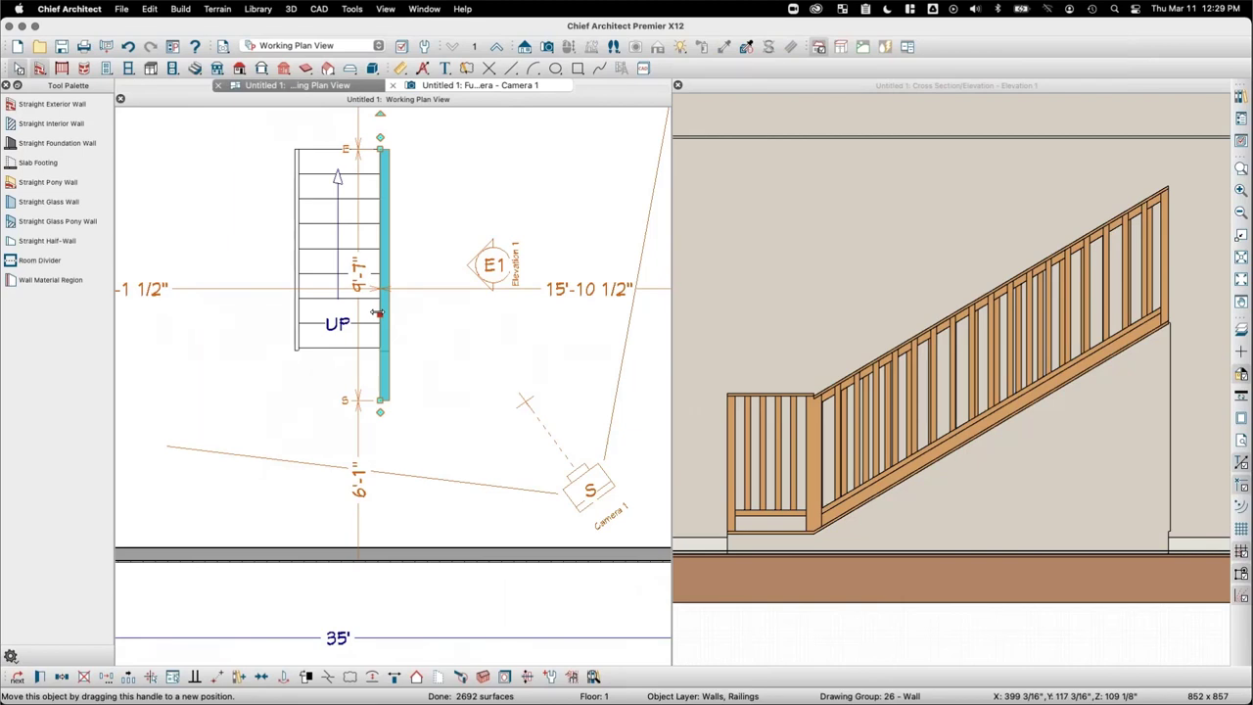
{"action": "left_click", "coordinate": [437, 230]}
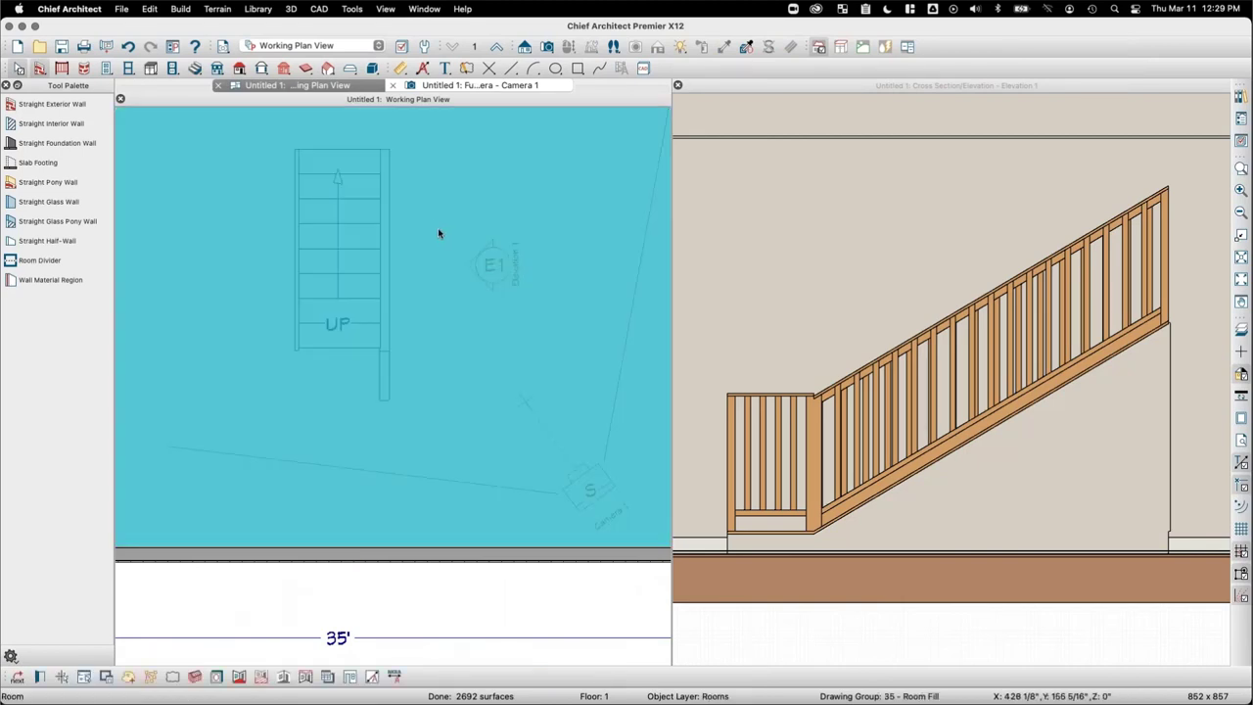
{"action": "key", "text": "Escape"}
{"action": "middle_click_drag", "start_coordinate": [427, 235], "coordinate": [441, 235]}
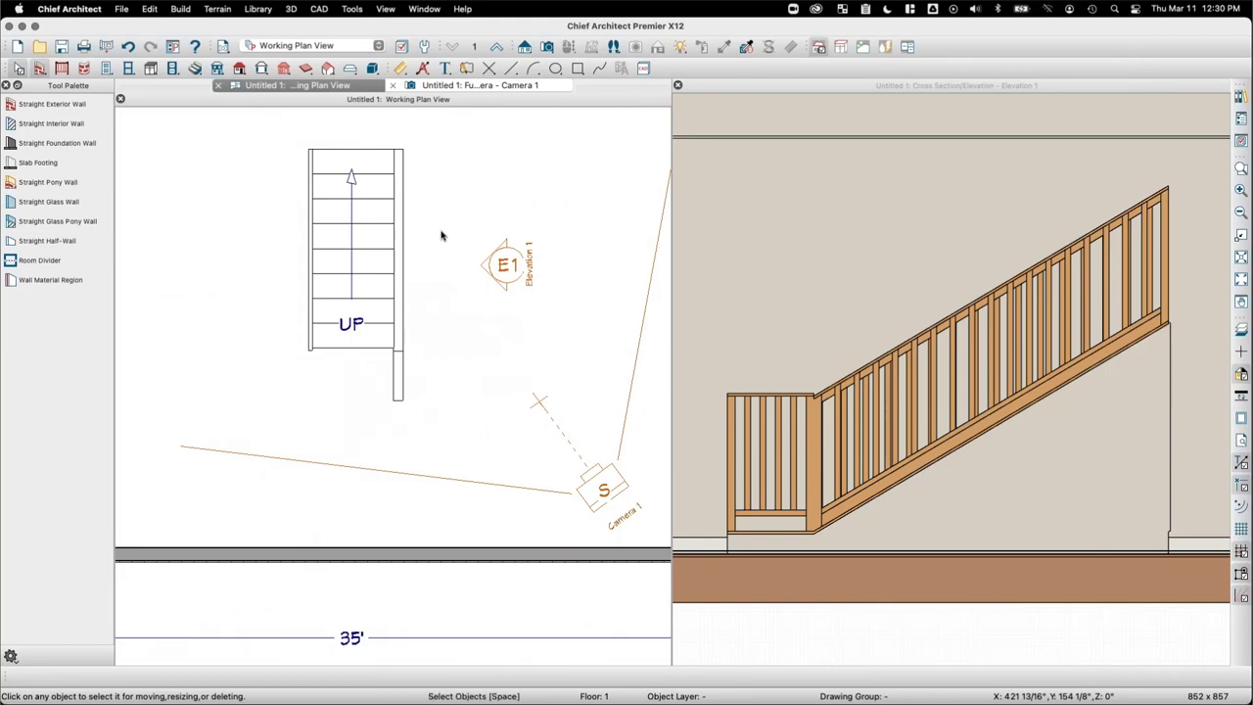
{"action": "left_click", "coordinate": [397, 190]}
{"action": "left_click", "coordinate": [399, 190]}
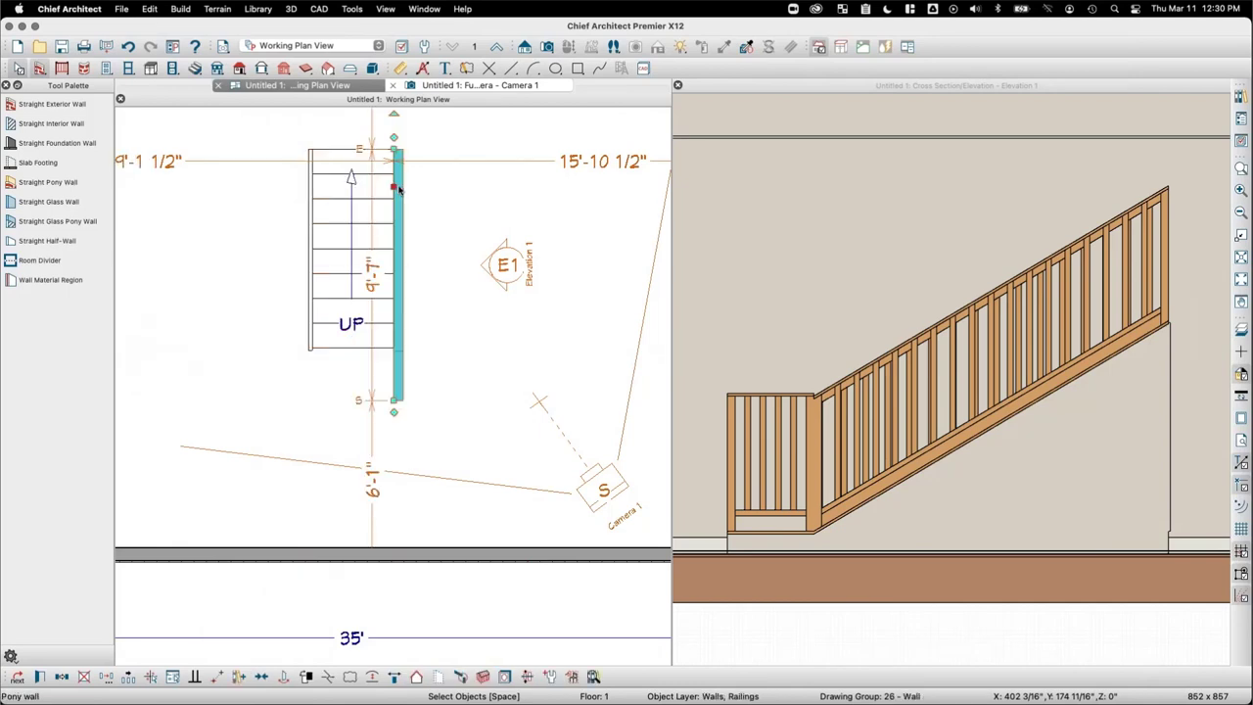
{"action": "key", "text": "Delete"}
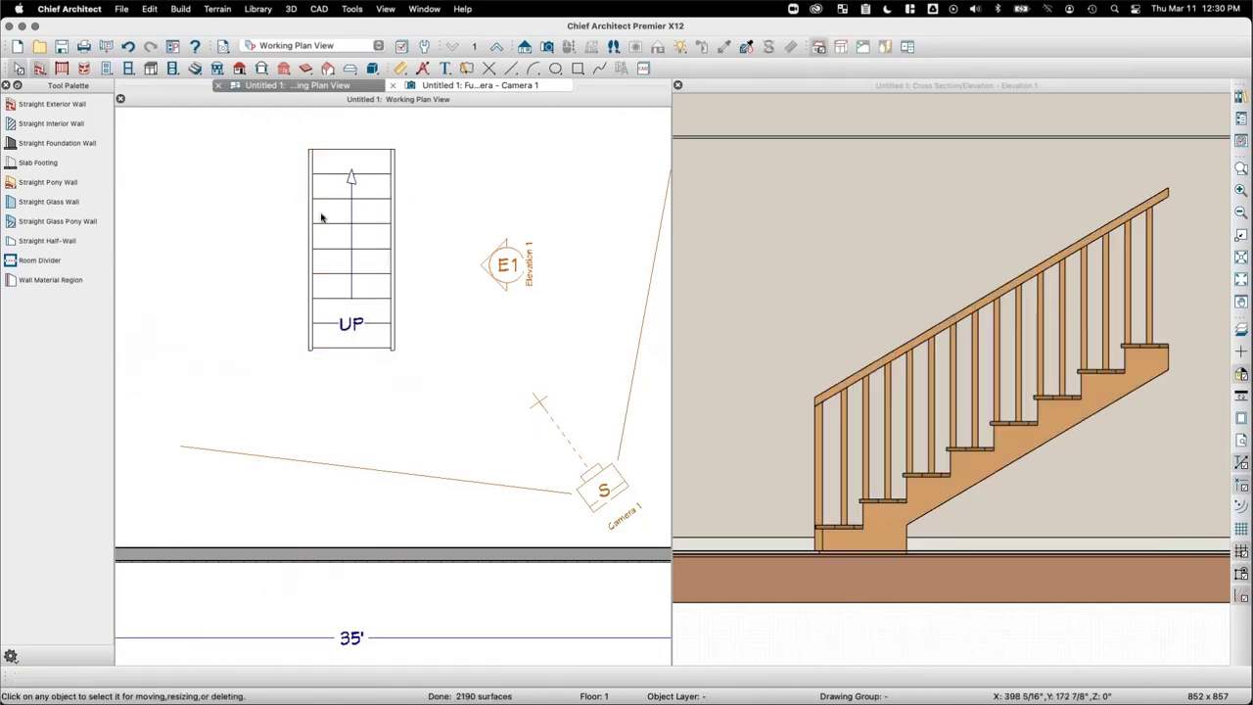
Step: Delete the staircase from the plan and close the elevation and camera views
{"action": "left_click", "coordinate": [370, 218]}
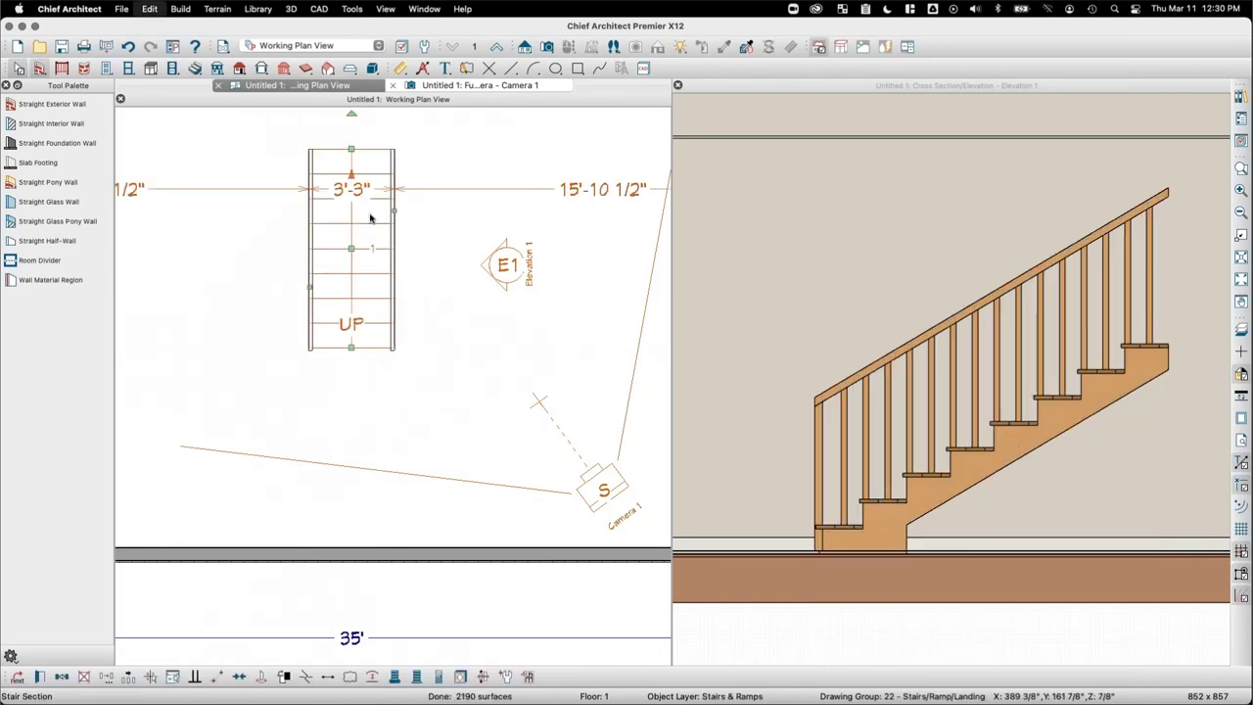
{"action": "key", "text": "Delete"}
{"action": "scroll", "coordinate": [369, 216], "scroll_direction": "down", "scroll_amount": 3}
{"action": "middle_click_drag", "start_coordinate": [369, 215], "coordinate": [418, 319]}
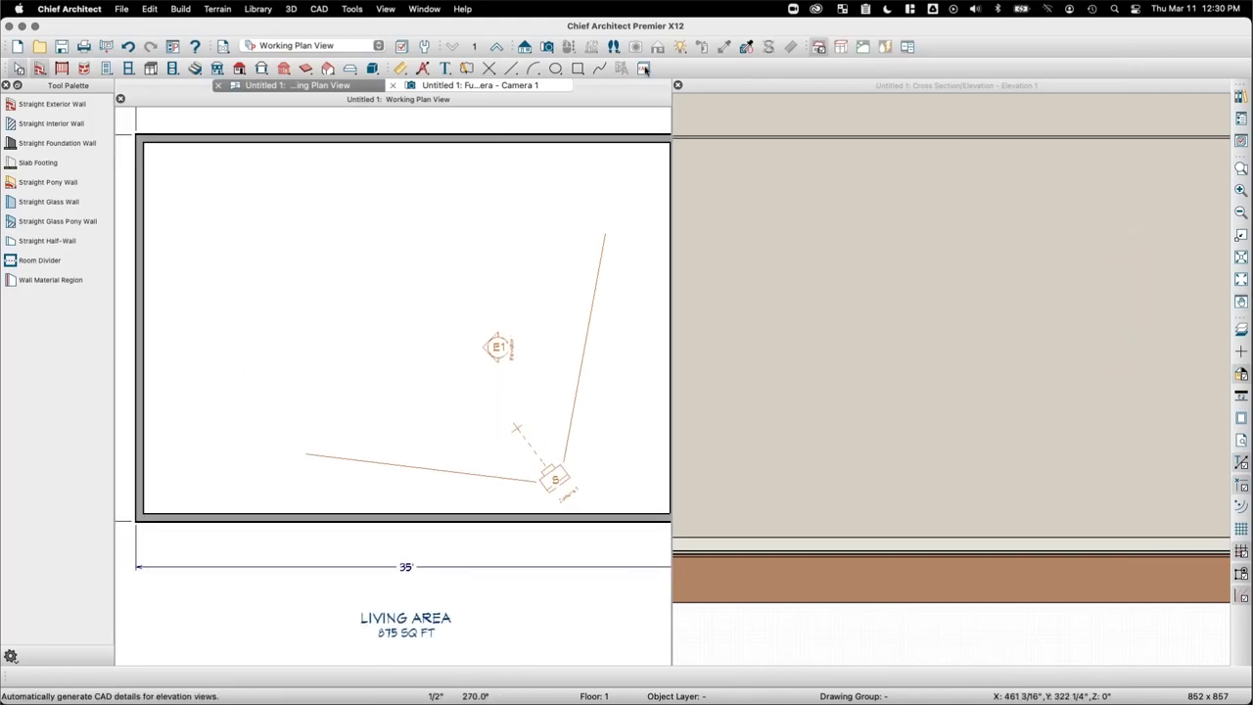
{"action": "left_click", "coordinate": [678, 85]}
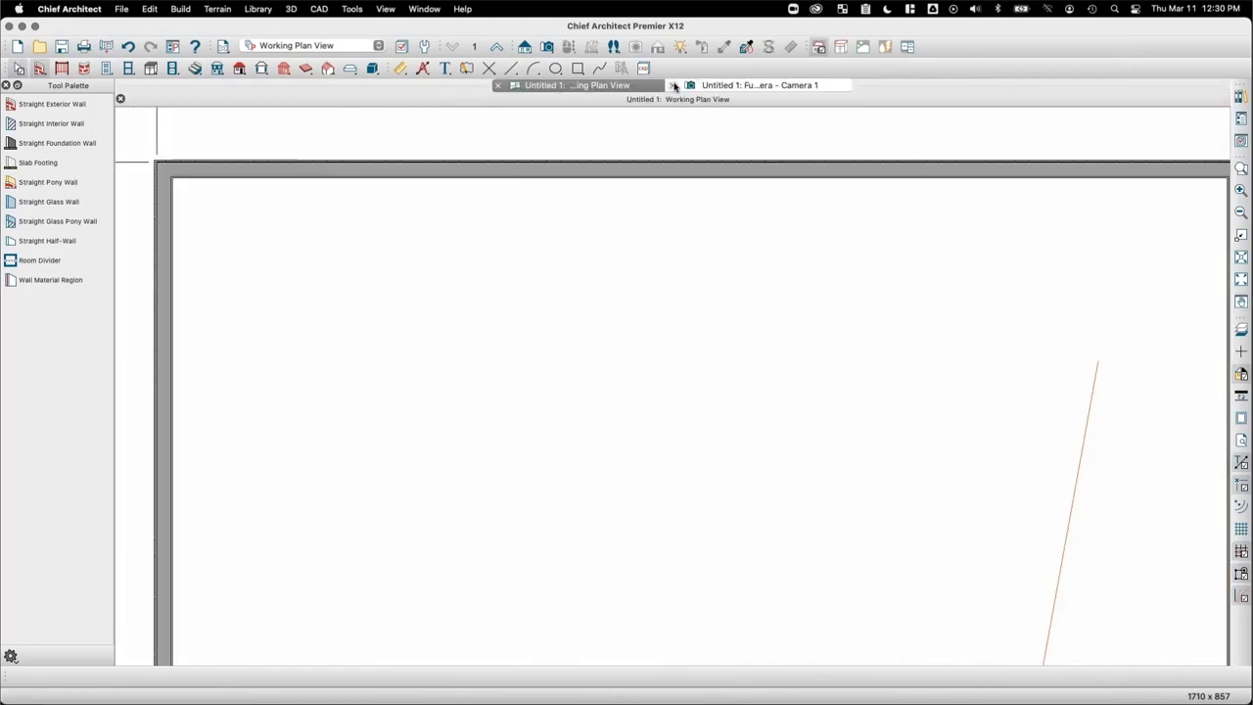
{"action": "left_click", "coordinate": [673, 86]}
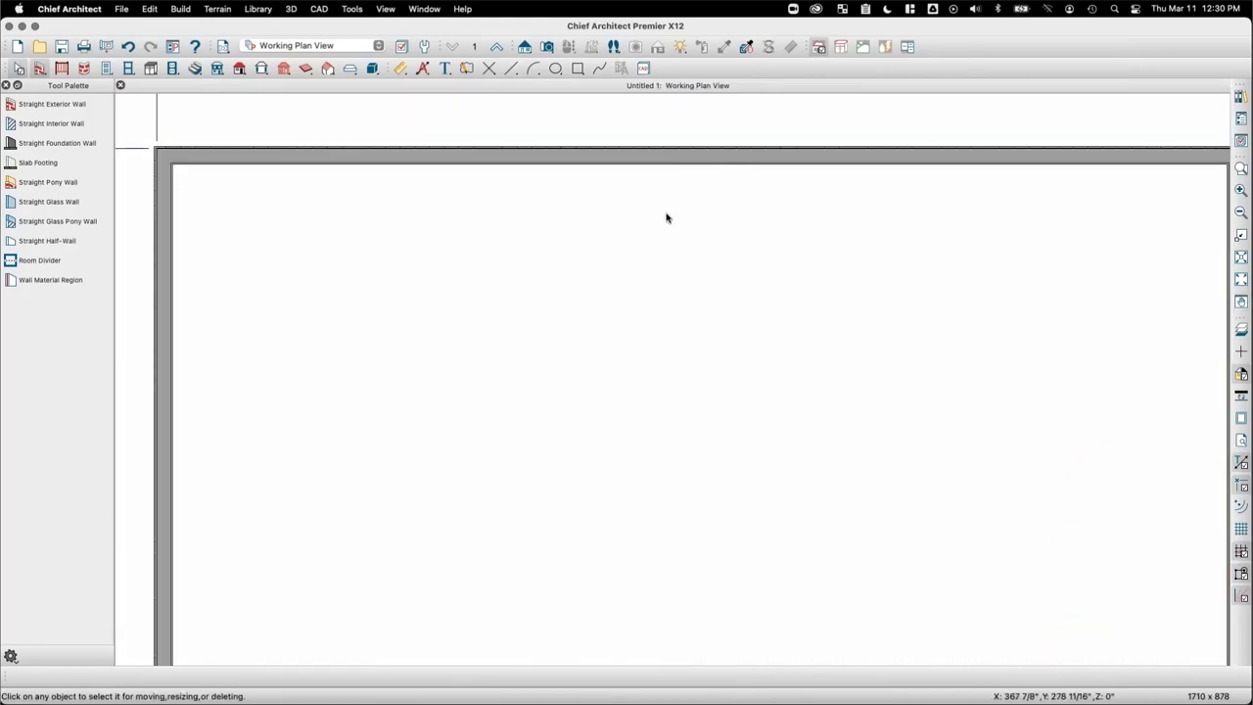
Step: Open the recent file Multi-Level Stairs.plan and go up to floor 2
{"action": "left_click", "coordinate": [122, 9]}
{"action": "mouse_move", "coordinate": [209, 87]}
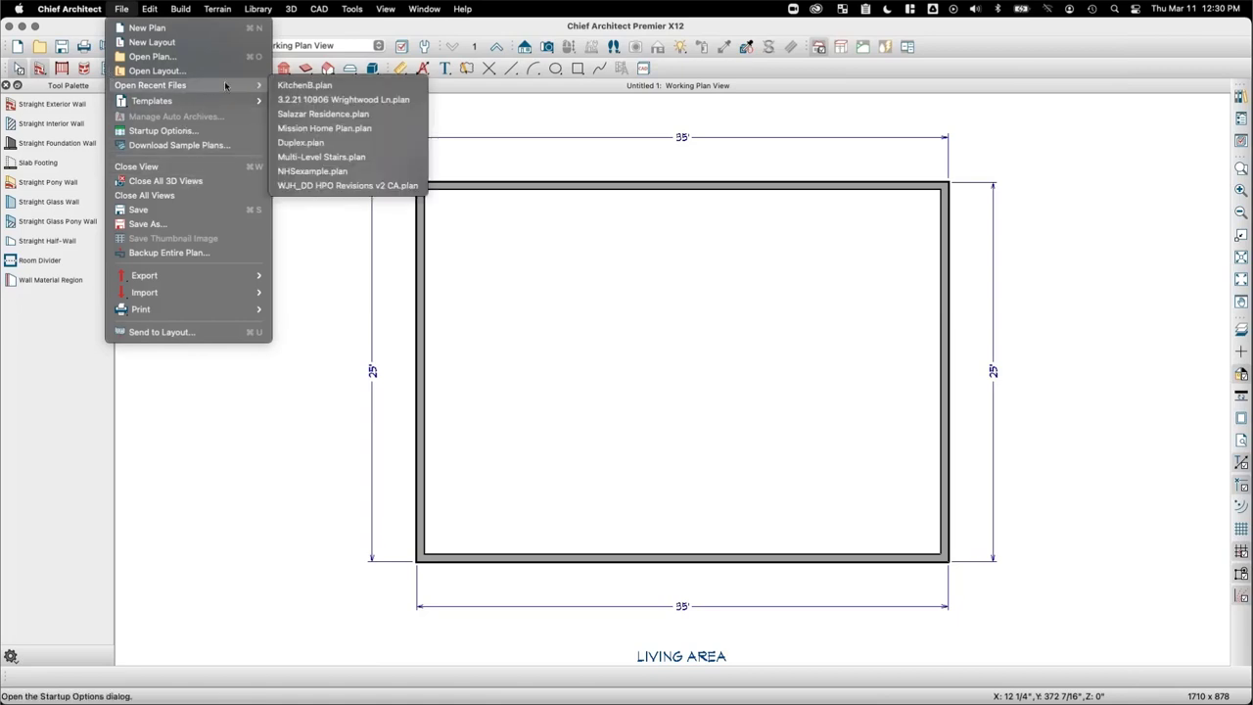
{"action": "left_click", "coordinate": [330, 158]}
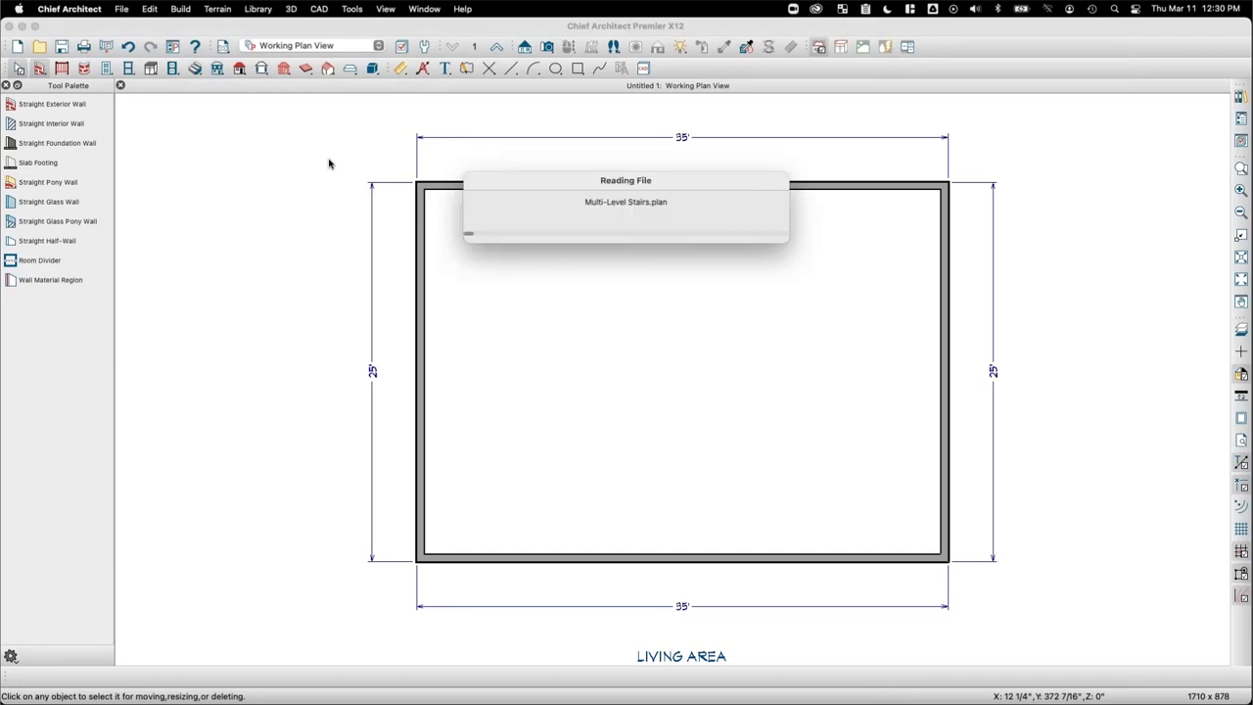
{"action": "left_click", "coordinate": [499, 49]}
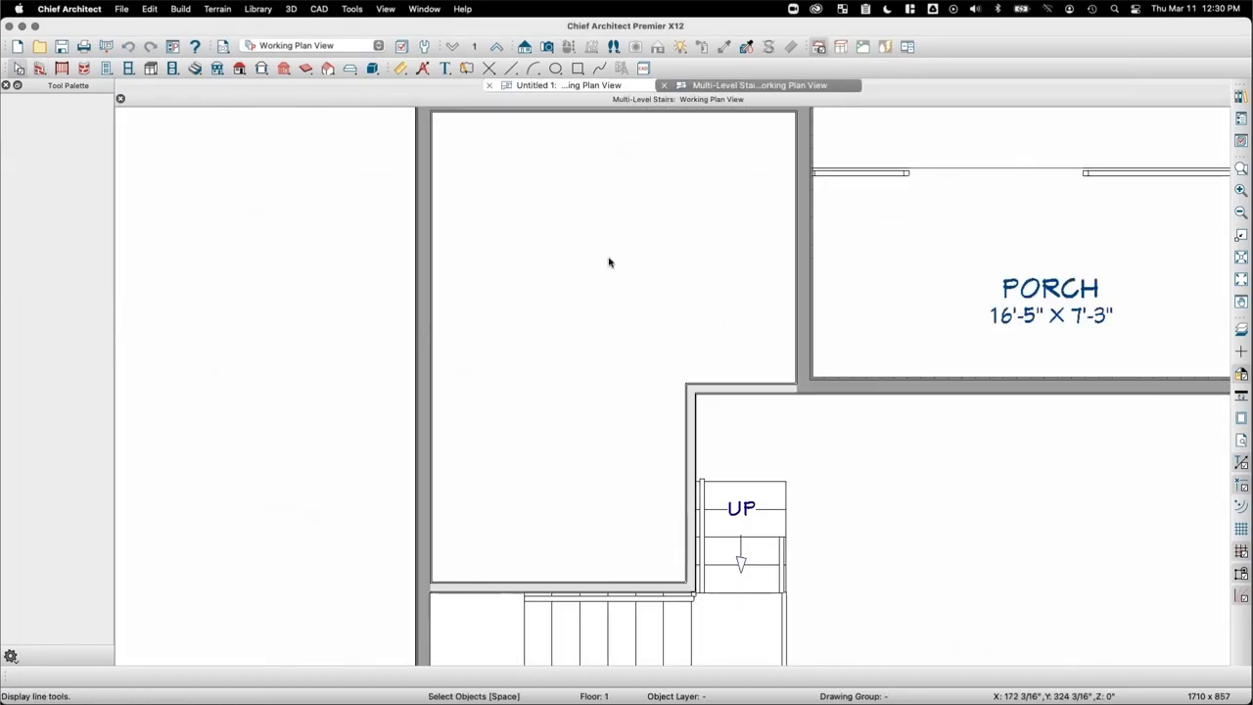
{"action": "scroll", "coordinate": [617, 279], "scroll_direction": "down", "scroll_amount": 5}
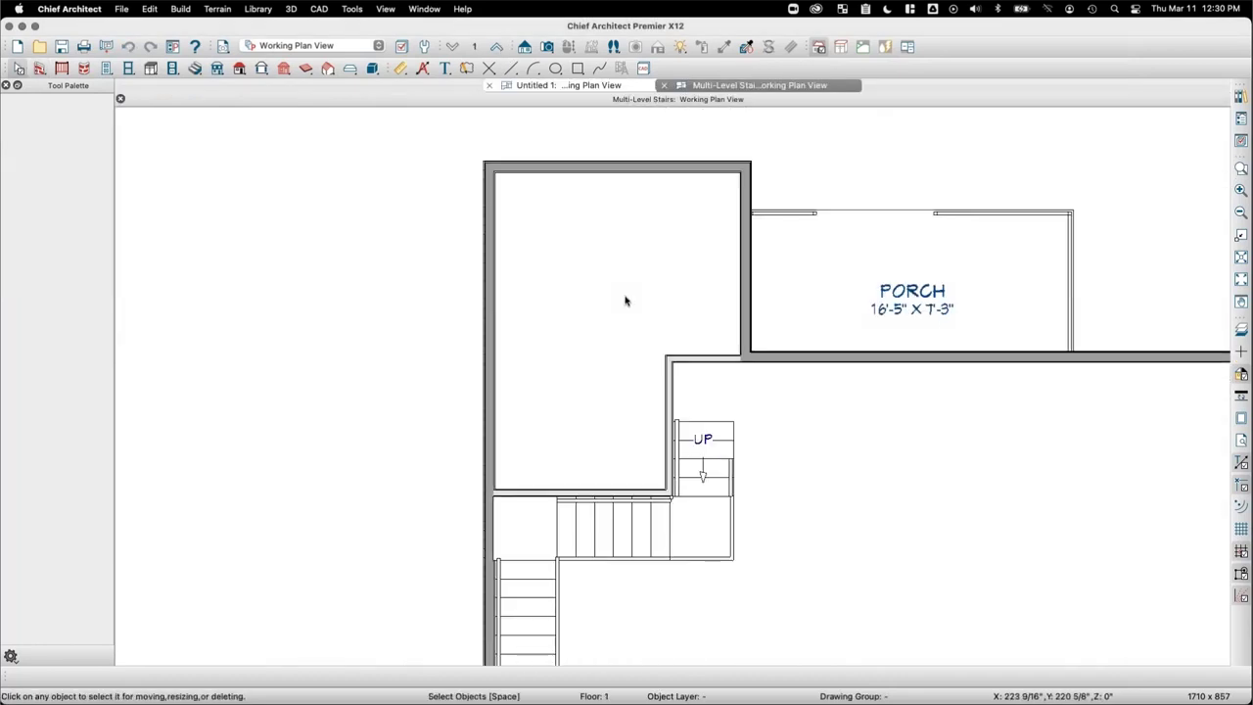
{"action": "left_click", "coordinate": [496, 46]}
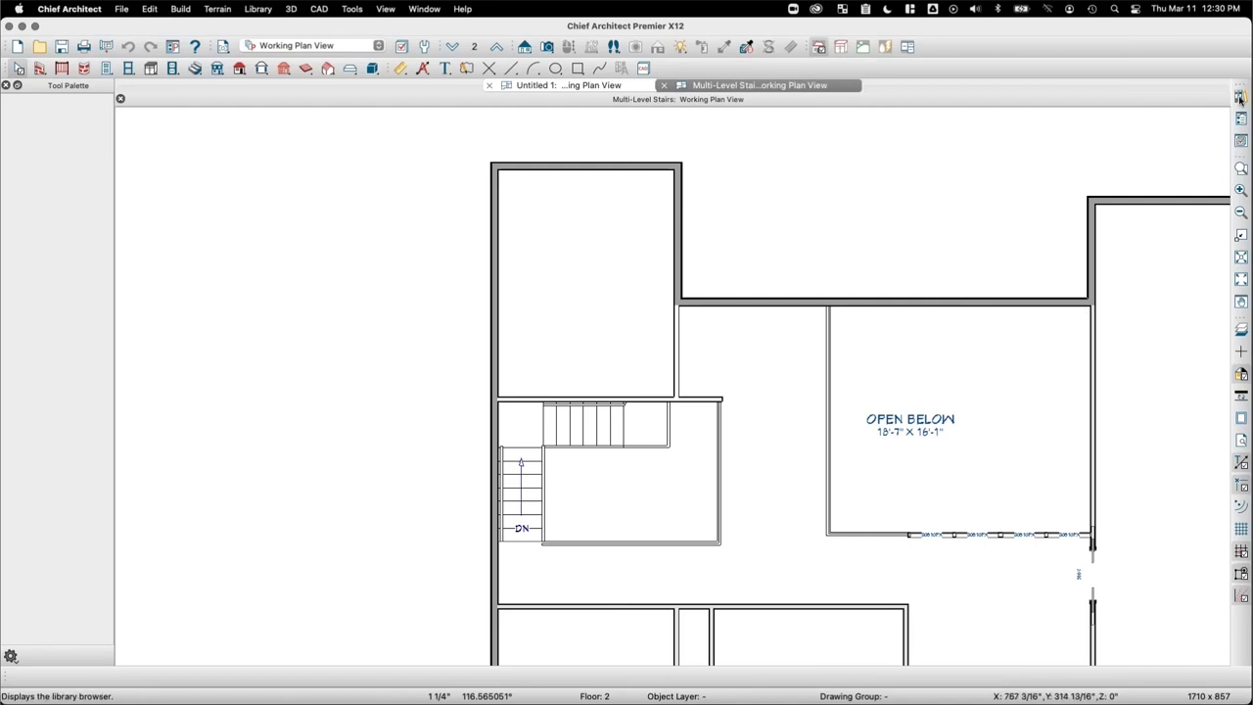
Step: Create a full camera view from the hallway beside the stairwell and orbit it to look down onto the multi-level stairs
{"action": "left_click", "coordinate": [1241, 139]}
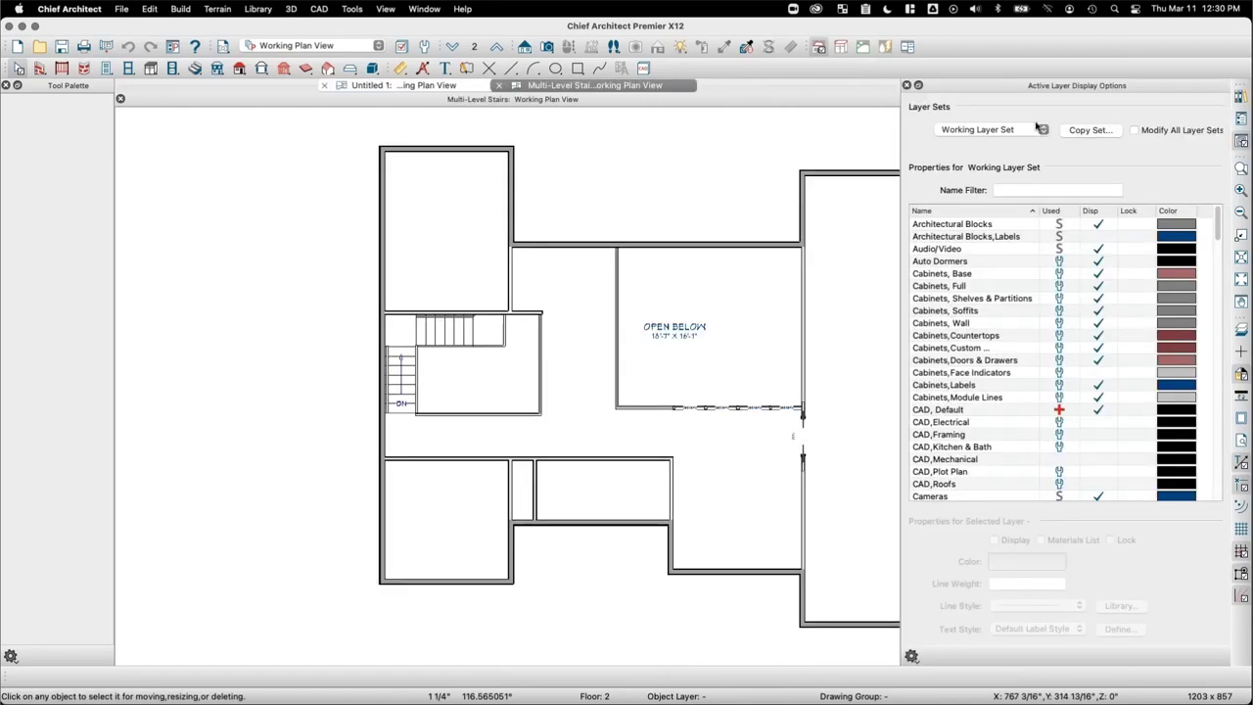
{"action": "left_click", "coordinate": [907, 86]}
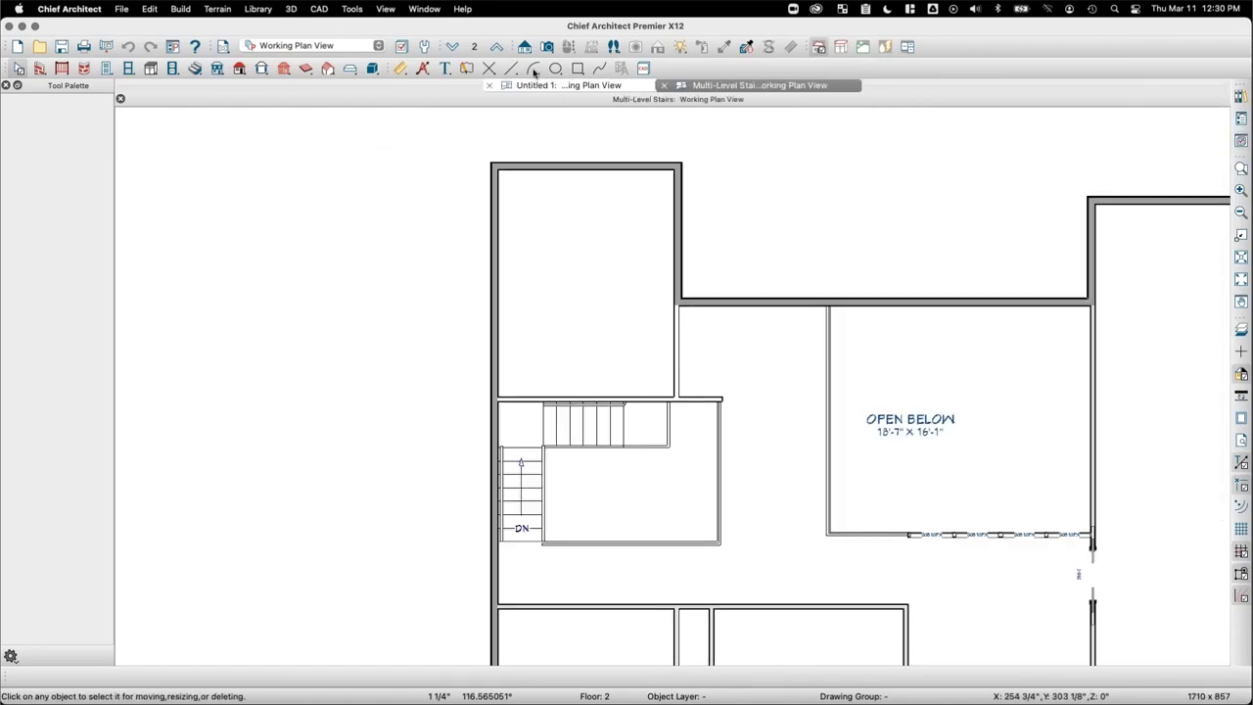
{"action": "left_click", "coordinate": [548, 46]}
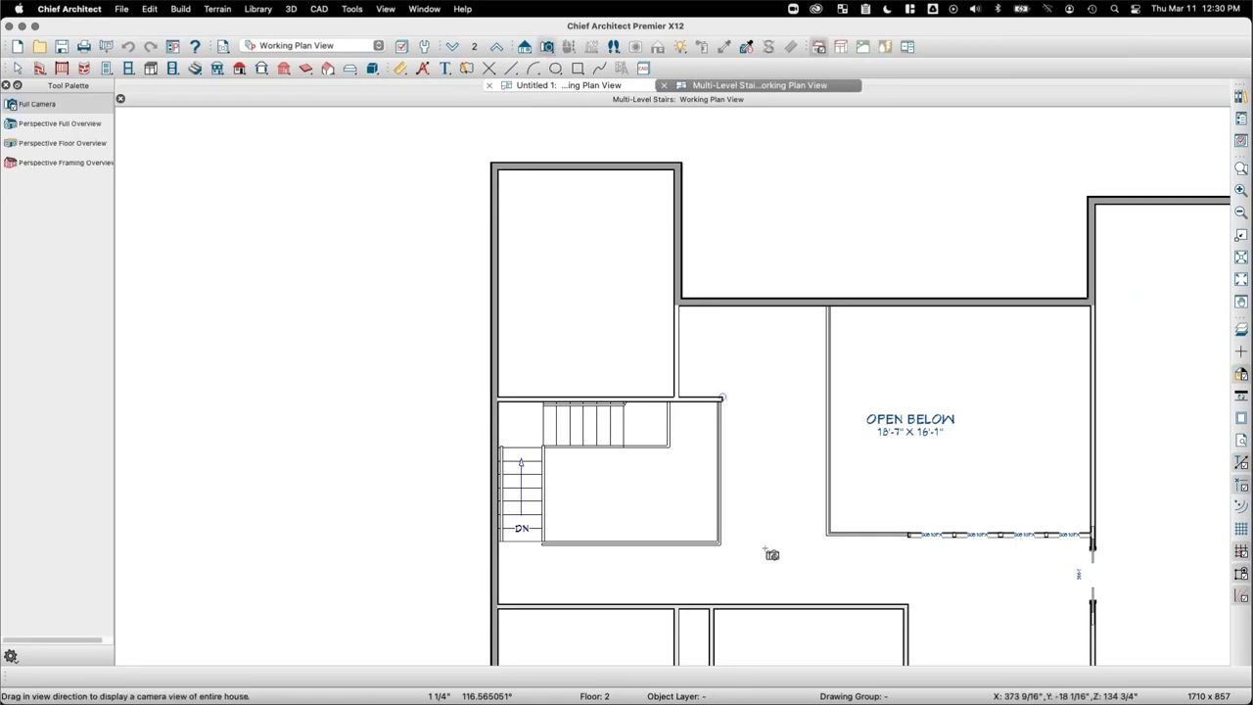
{"action": "left_click_drag", "start_coordinate": [752, 551], "coordinate": [682, 515]}
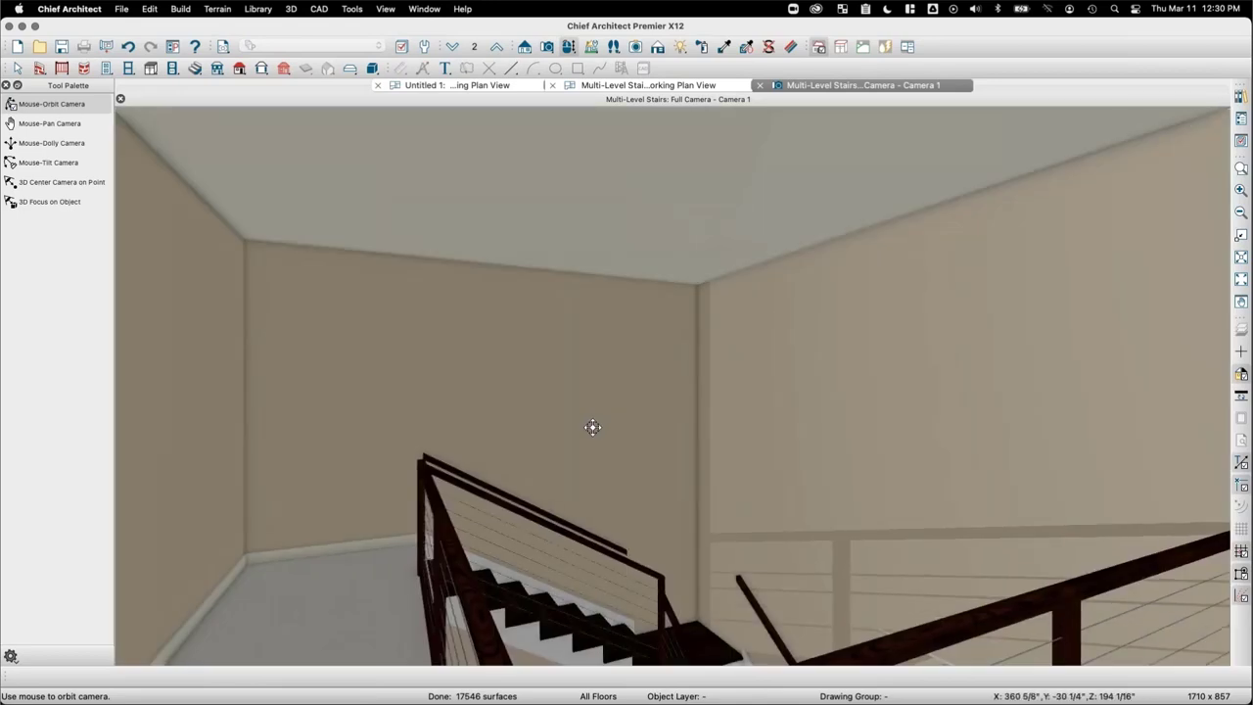
{"action": "left_click_drag", "start_coordinate": [525, 424], "coordinate": [520, 434]}
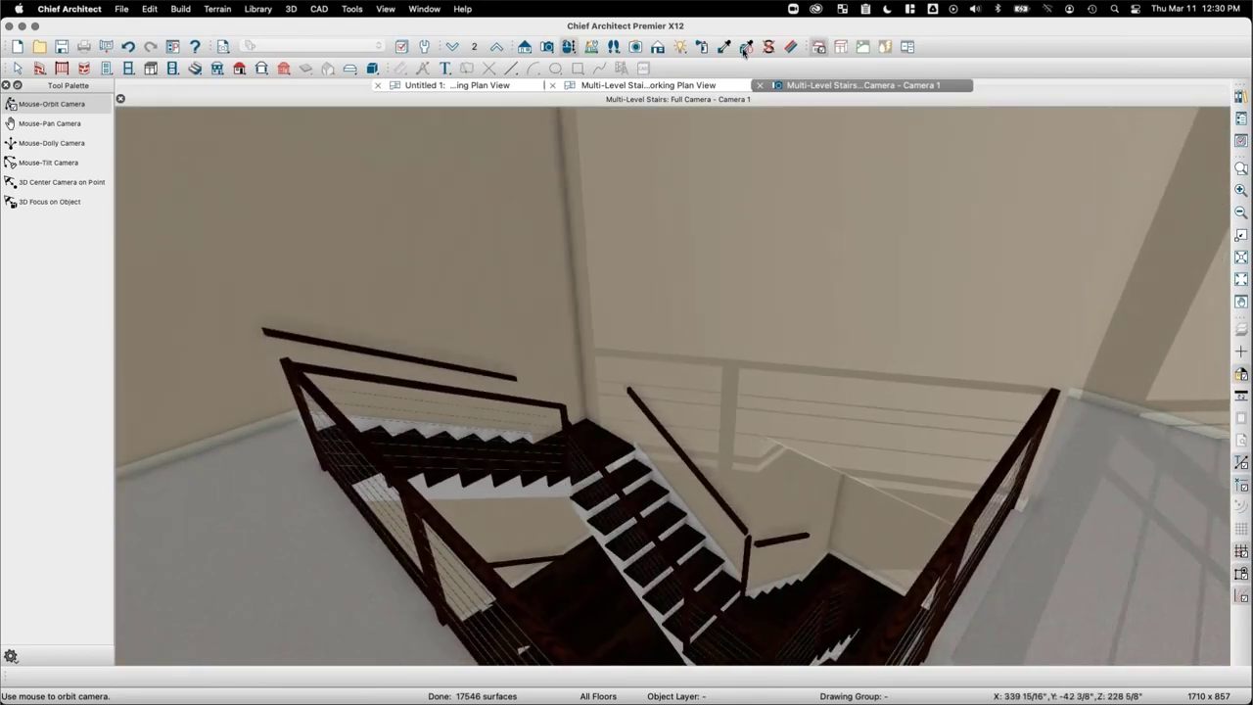
Step: Render the stairwell camera view with the Physically Based technique and adjust the view of the stairs
{"action": "left_click", "coordinate": [658, 47]}
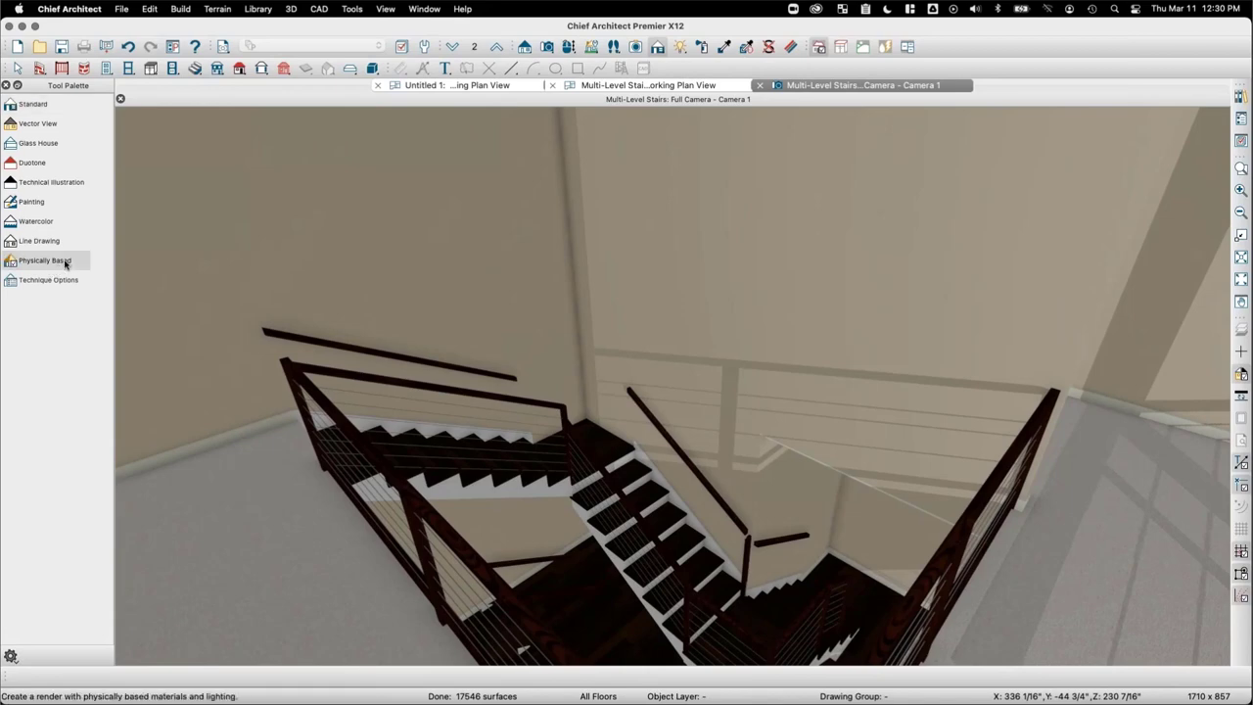
{"action": "left_click", "coordinate": [65, 262]}
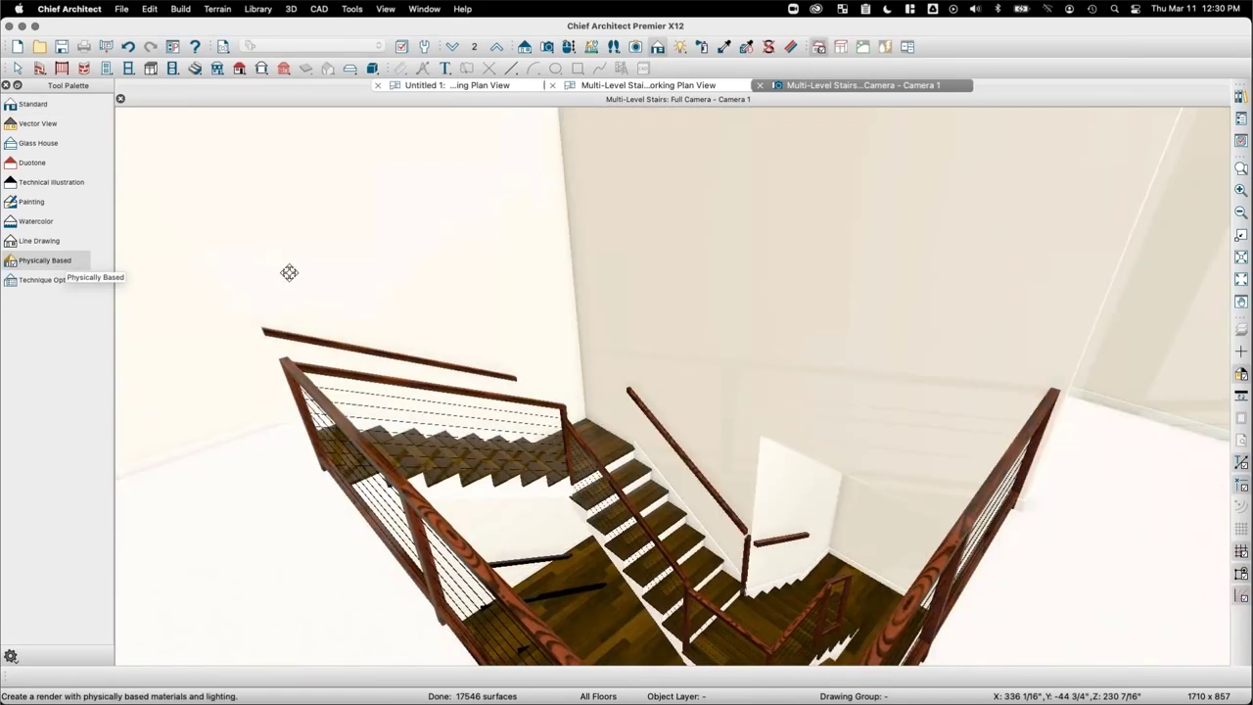
{"action": "left_click_drag", "start_coordinate": [596, 413], "coordinate": [594, 431]}
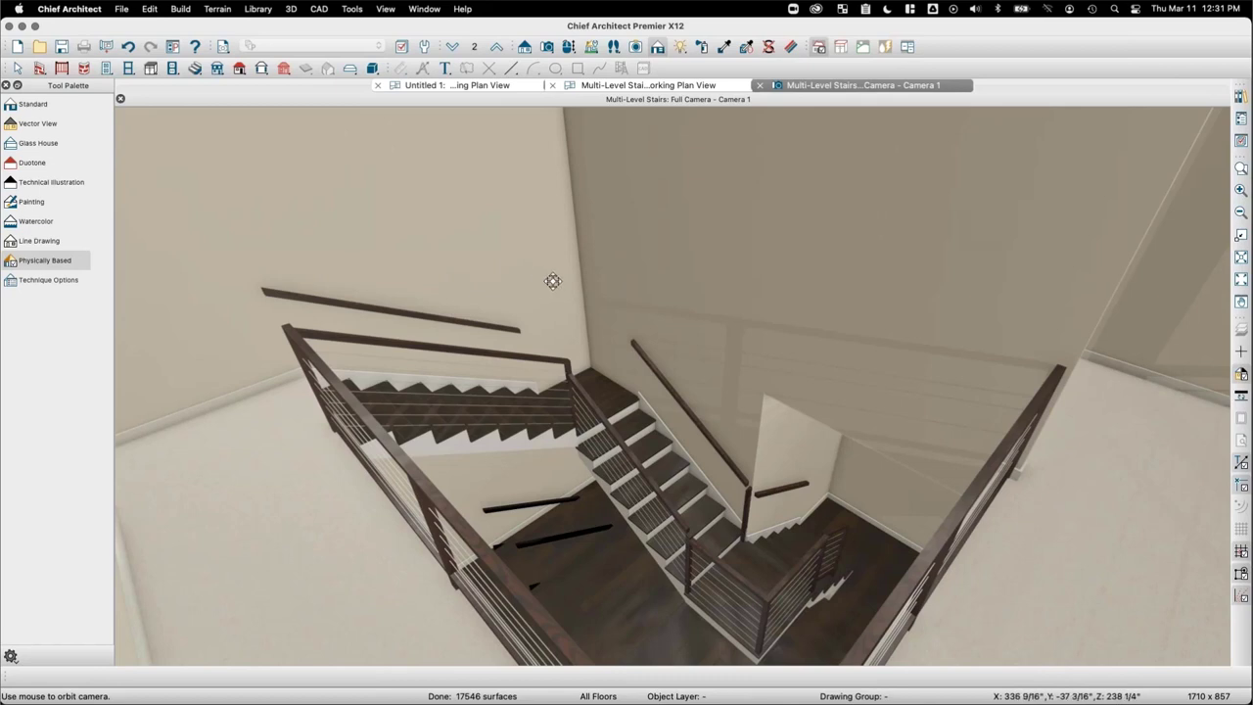
{"action": "left_click_drag", "start_coordinate": [554, 280], "coordinate": [554, 281]}
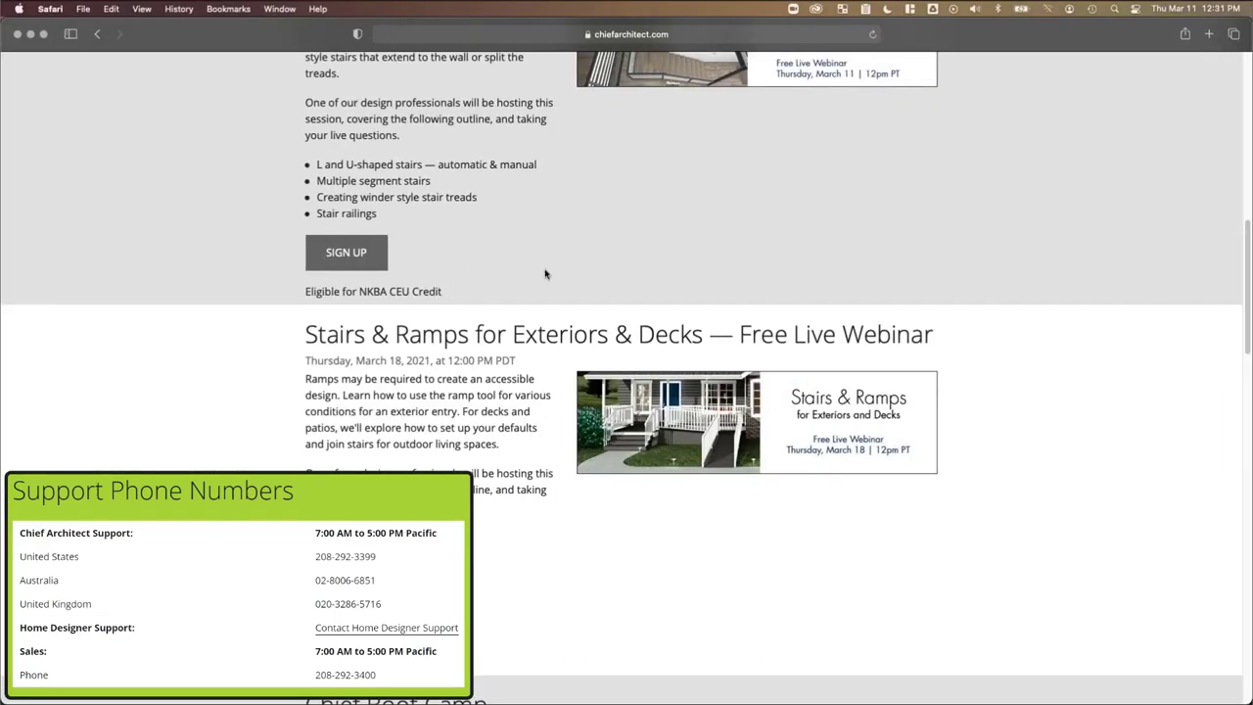
Step: Switch to the Chief Architect website in Safari and open its Technical Support & Customer Service page
{"action": "scroll", "coordinate": [546, 274], "scroll_direction": "up", "scroll_amount": 10}
{"action": "scroll", "coordinate": [547, 274], "scroll_direction": "up", "scroll_amount": 3}
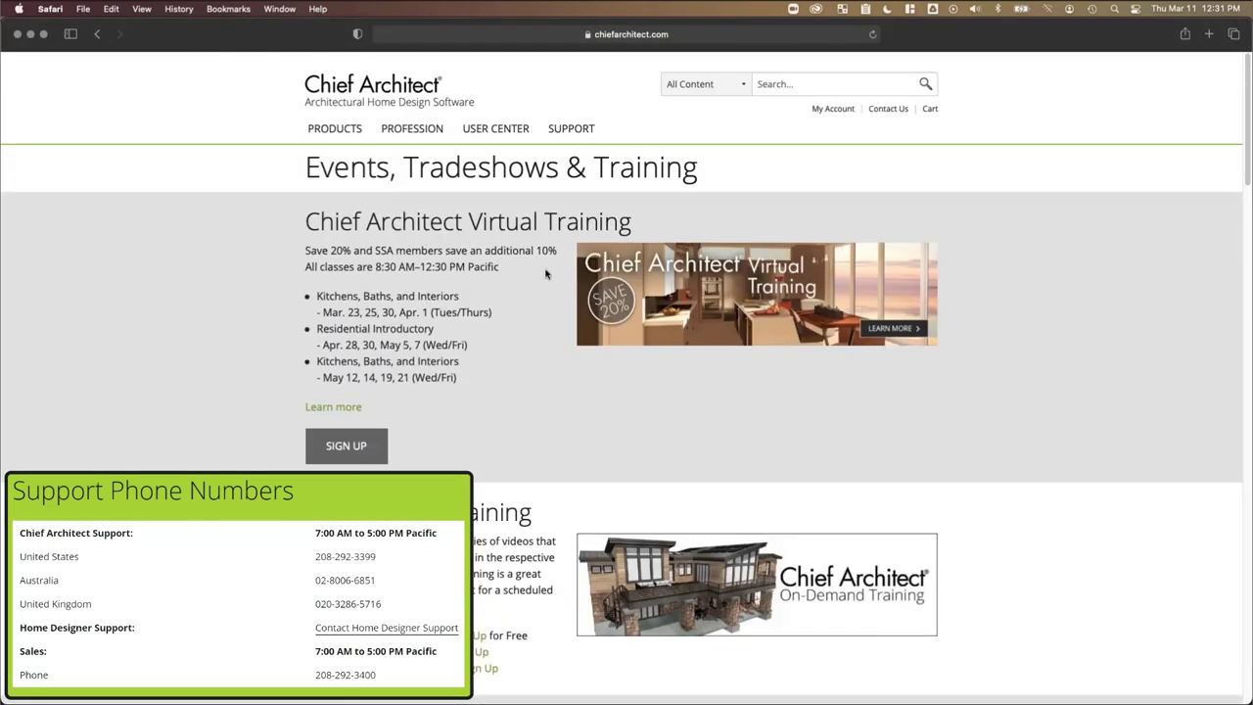
{"action": "left_click", "coordinate": [584, 122]}
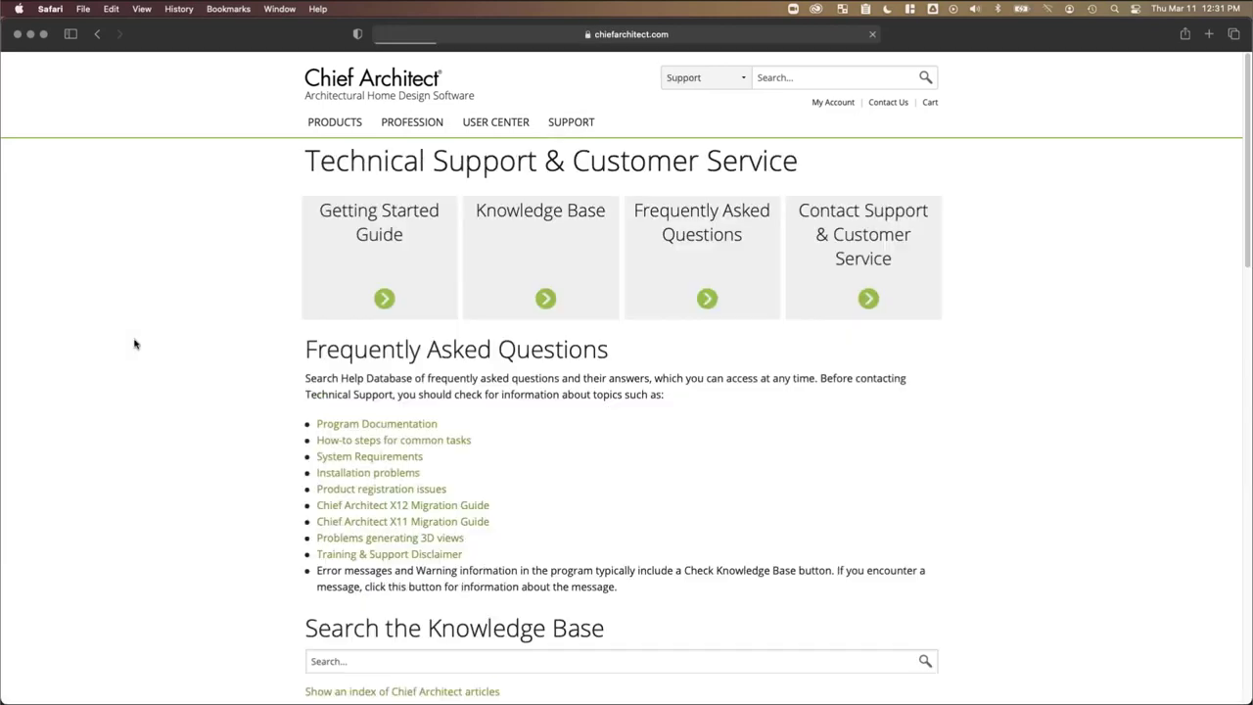
Step: Review the support page's knowledge base, other resources, contact requirements and support phone numbers
{"action": "scroll", "coordinate": [135, 342], "scroll_direction": "down", "scroll_amount": 2}
{"action": "scroll", "coordinate": [135, 343], "scroll_direction": "down", "scroll_amount": 10}
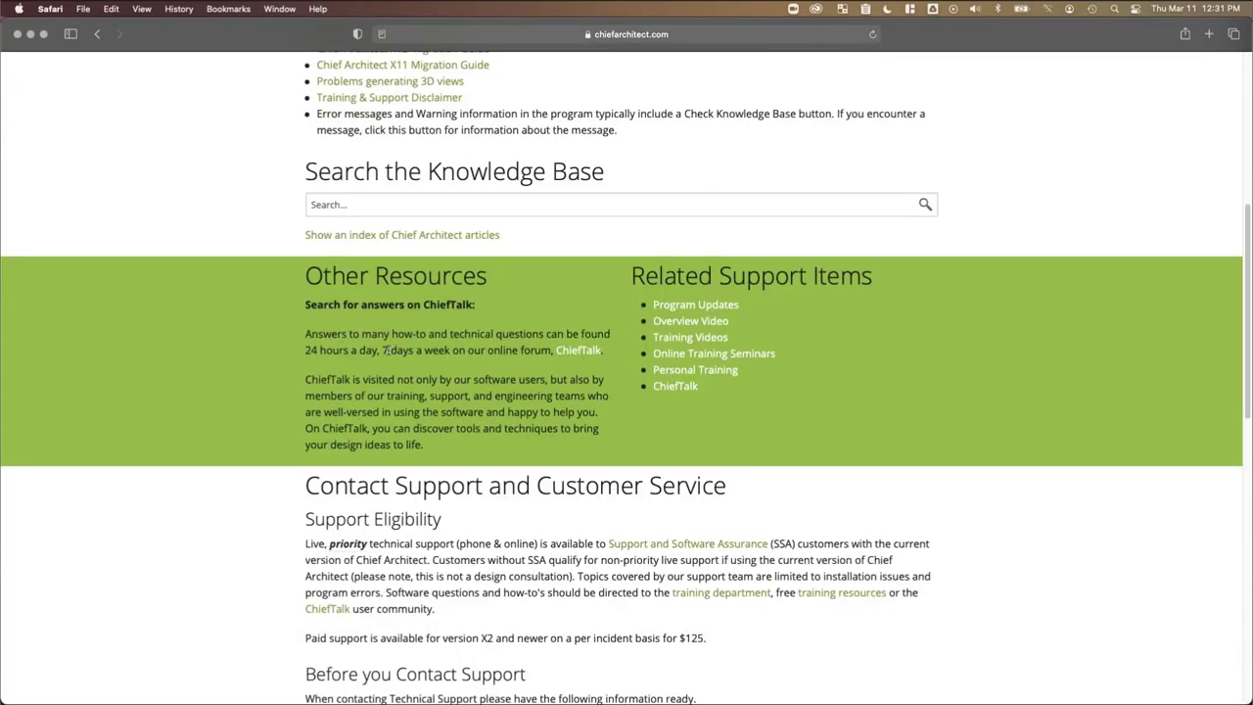
{"action": "scroll", "coordinate": [345, 347], "scroll_direction": "up", "scroll_amount": 2}
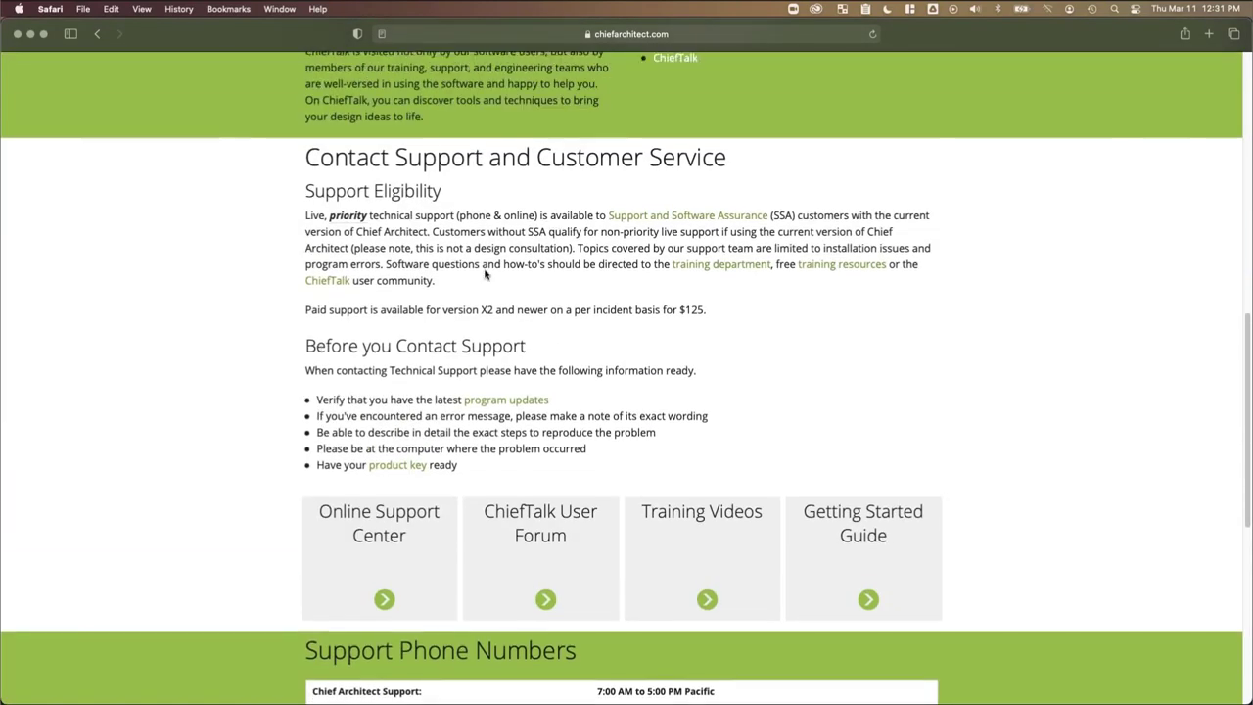
{"action": "scroll", "coordinate": [459, 327], "scroll_direction": "down", "scroll_amount": 4}
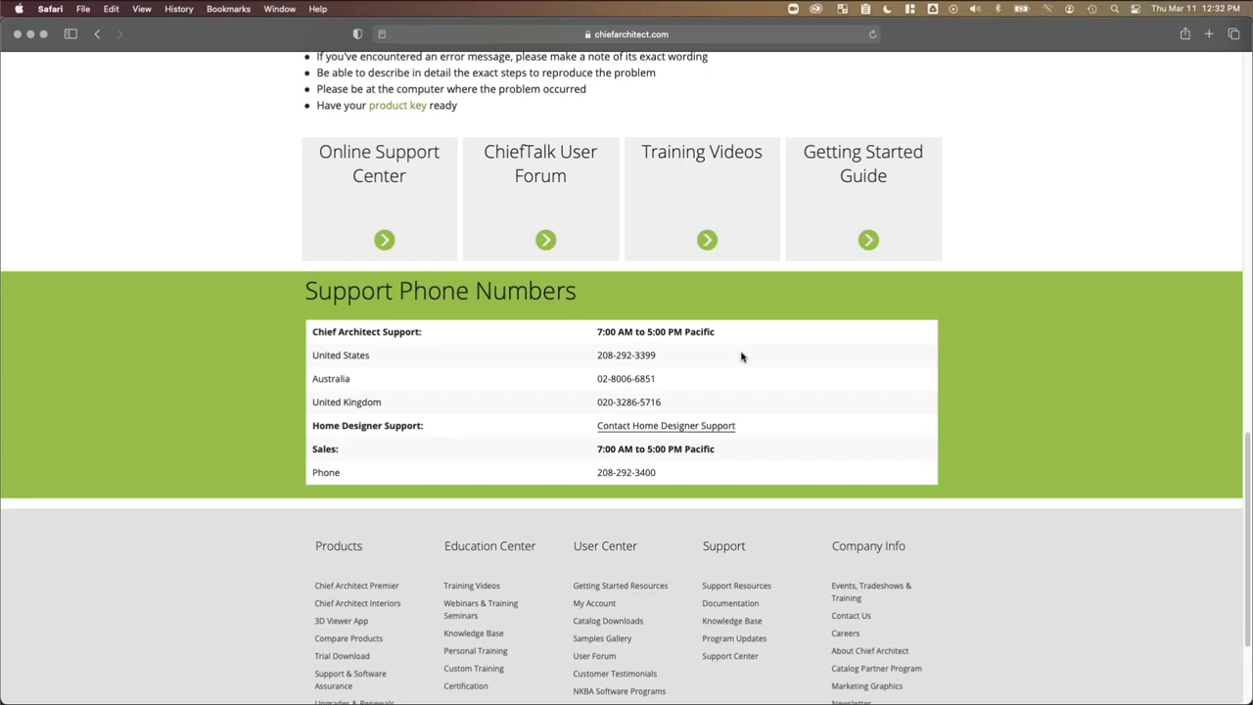
{"action": "scroll", "coordinate": [741, 356], "scroll_direction": "up", "scroll_amount": 15}
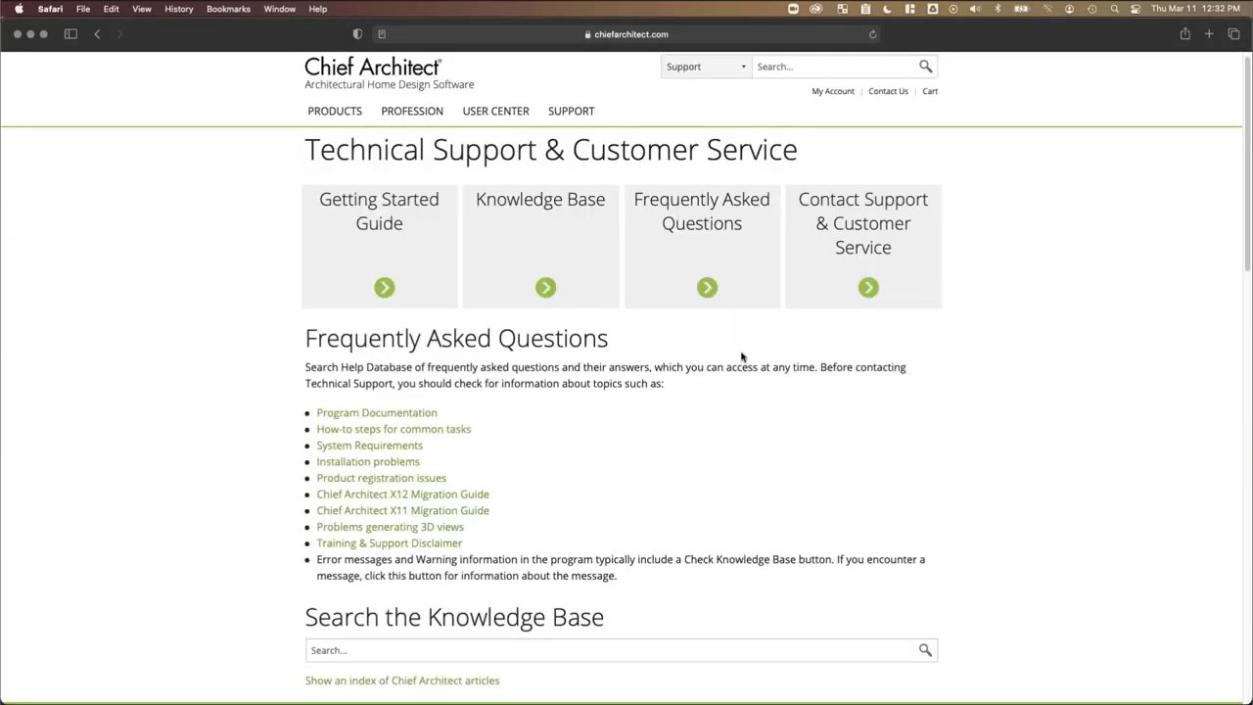
{"action": "scroll", "coordinate": [741, 356], "scroll_direction": "up", "scroll_amount": 2}
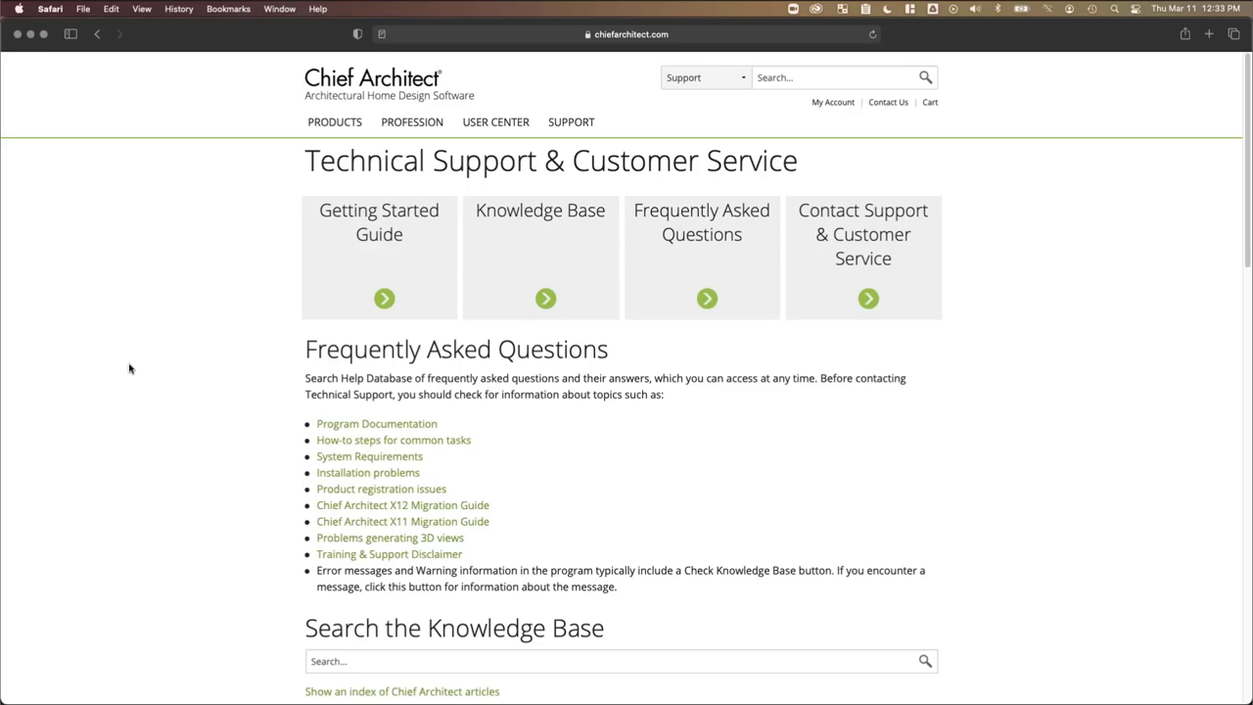
{"action": "scroll", "coordinate": [130, 369], "scroll_direction": "down", "scroll_amount": 15}
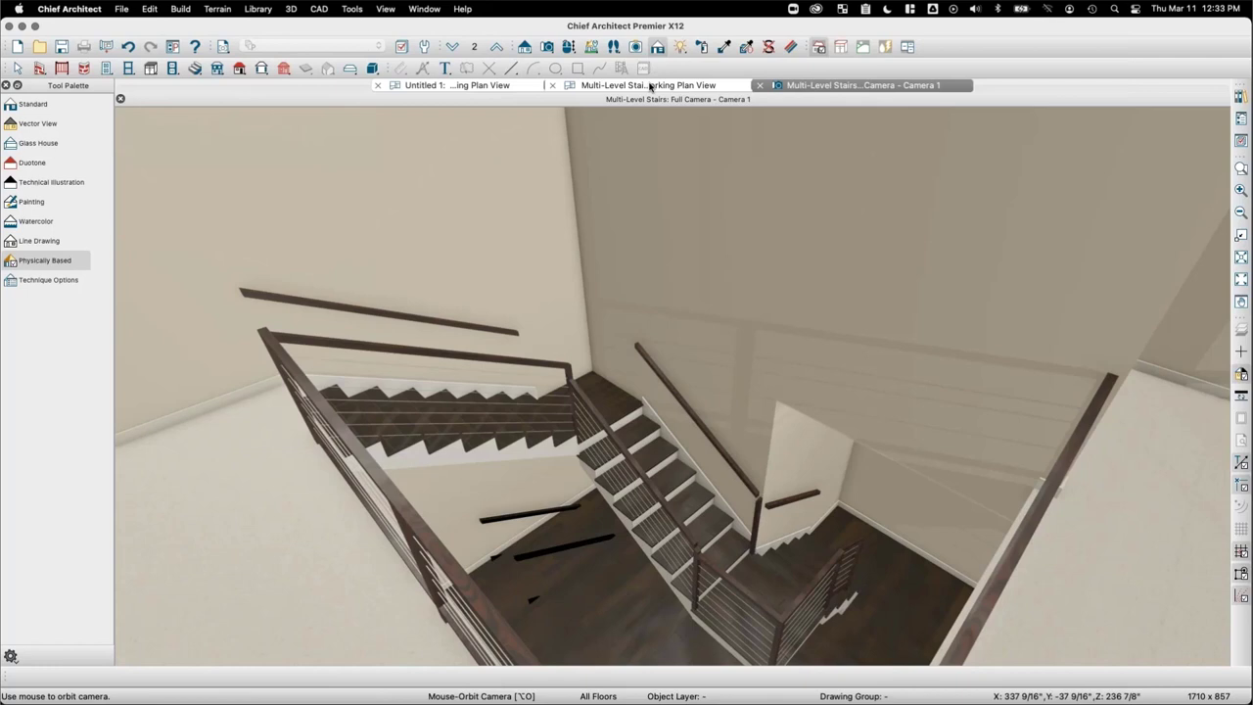
Step: Switch back to Chief Architect and show the working plan view of the Untitled 1 plan
{"action": "left_click", "coordinate": [458, 85]}
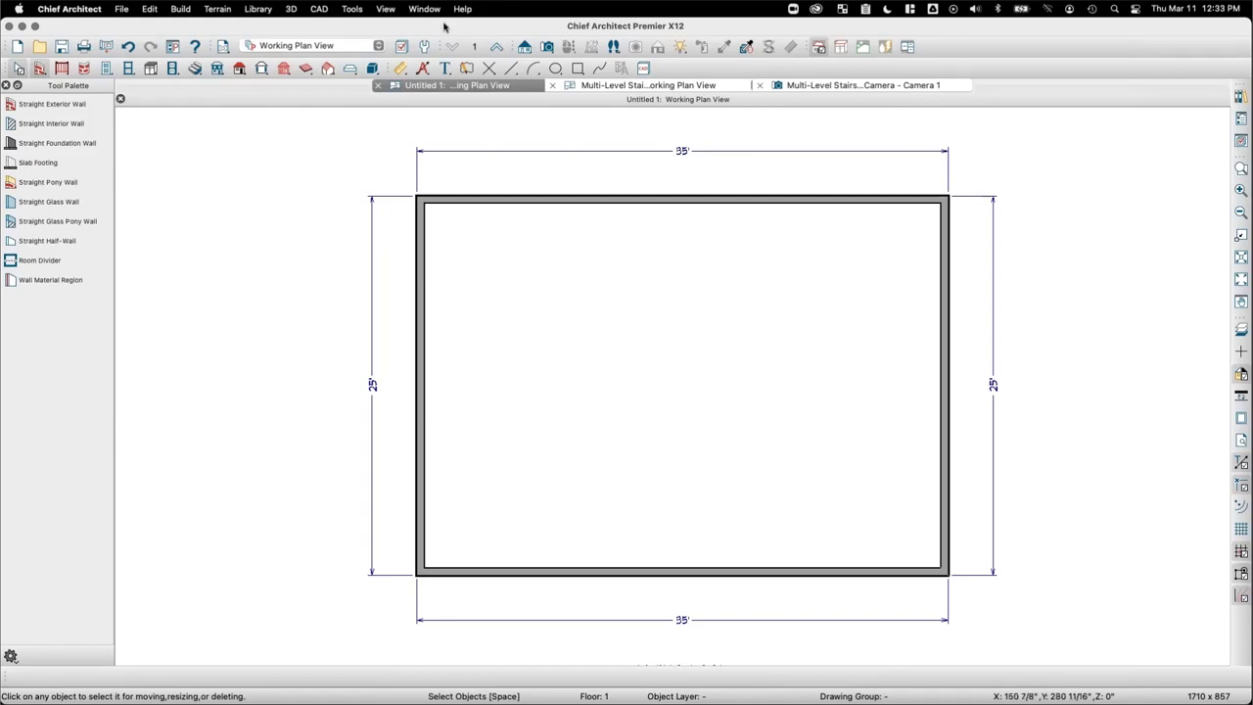
{"action": "left_click", "coordinate": [195, 68]}
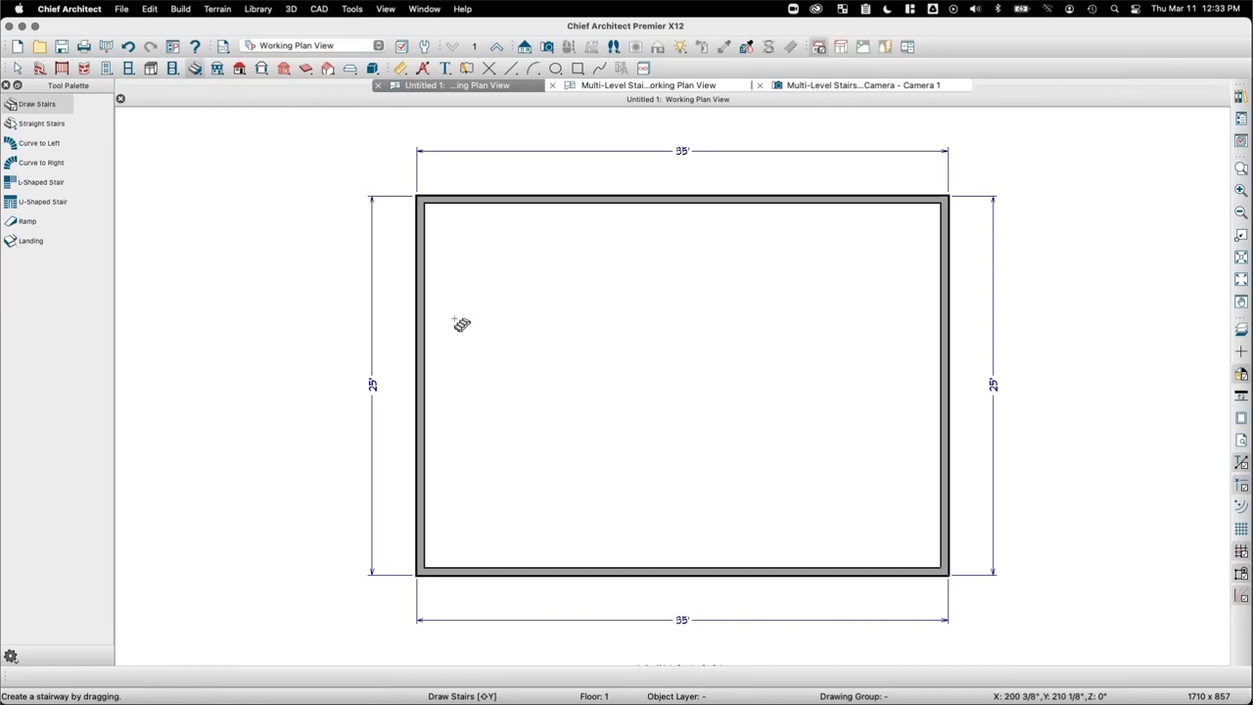
{"action": "left_click_drag", "start_coordinate": [455, 332], "coordinate": [489, 258]}
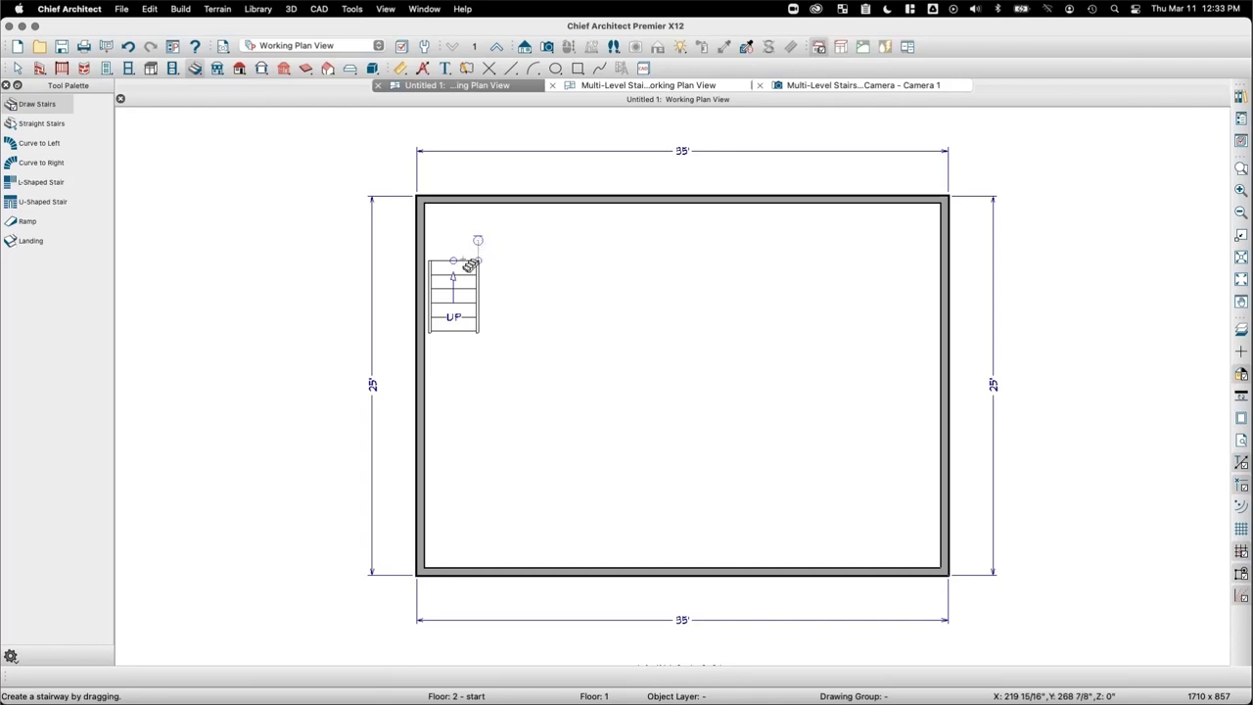
{"action": "key", "text": "space"}
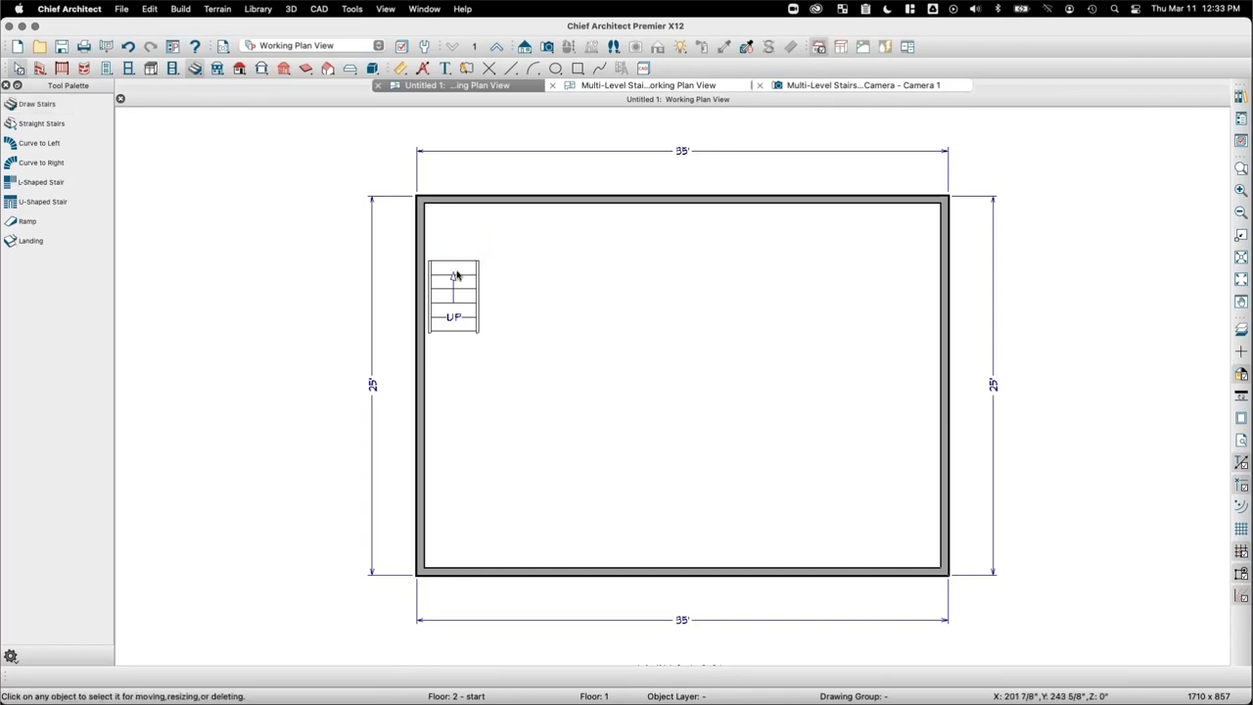
{"action": "left_click", "coordinate": [455, 276]}
{"action": "key", "text": "Delete"}
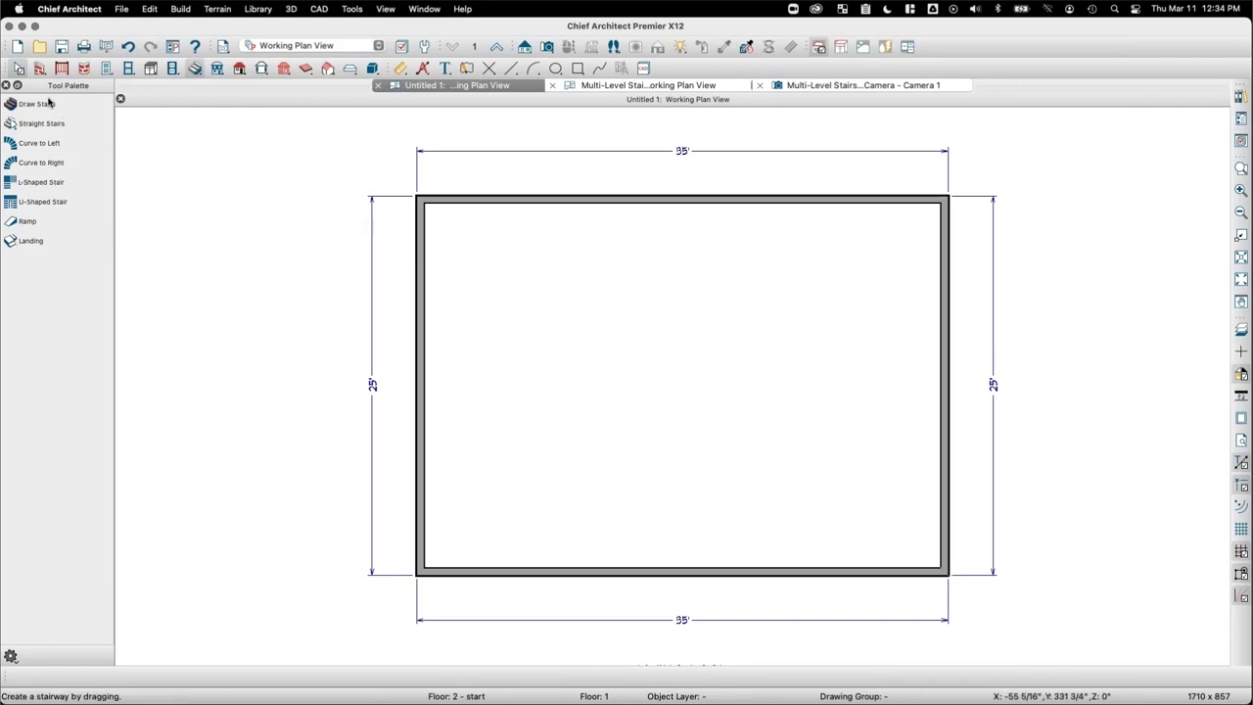
Step: Draw a staircase along the left wall as two connected straight sections rising toward the upper wall, about 7'-2" long in total
{"action": "left_click", "coordinate": [11, 104]}
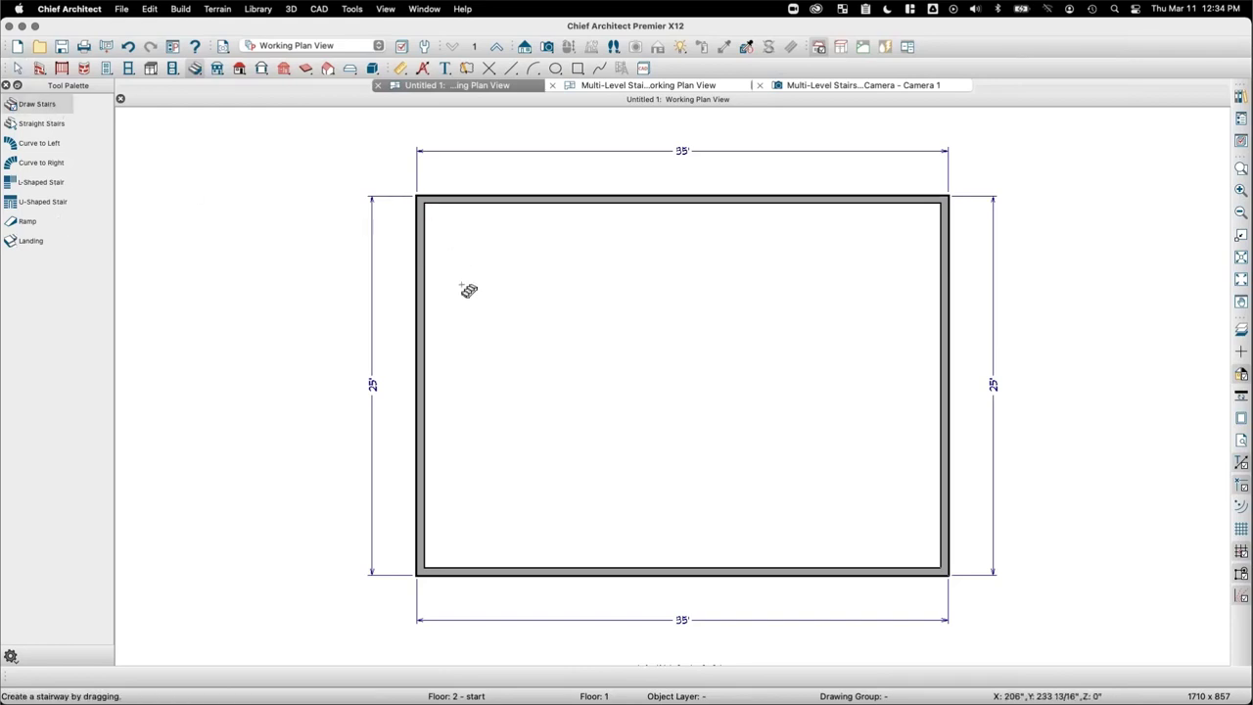
{"action": "scroll", "coordinate": [462, 285], "scroll_direction": "up", "scroll_amount": 1}
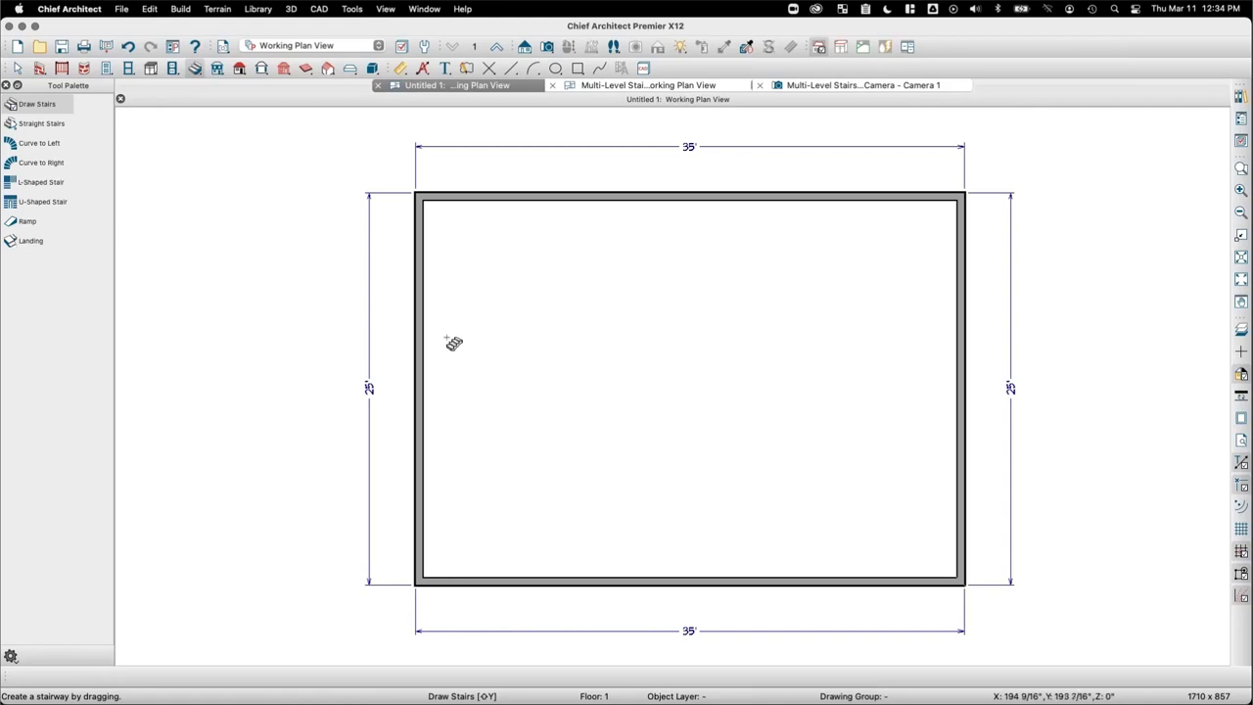
{"action": "left_click_drag", "start_coordinate": [447, 339], "coordinate": [448, 266]}
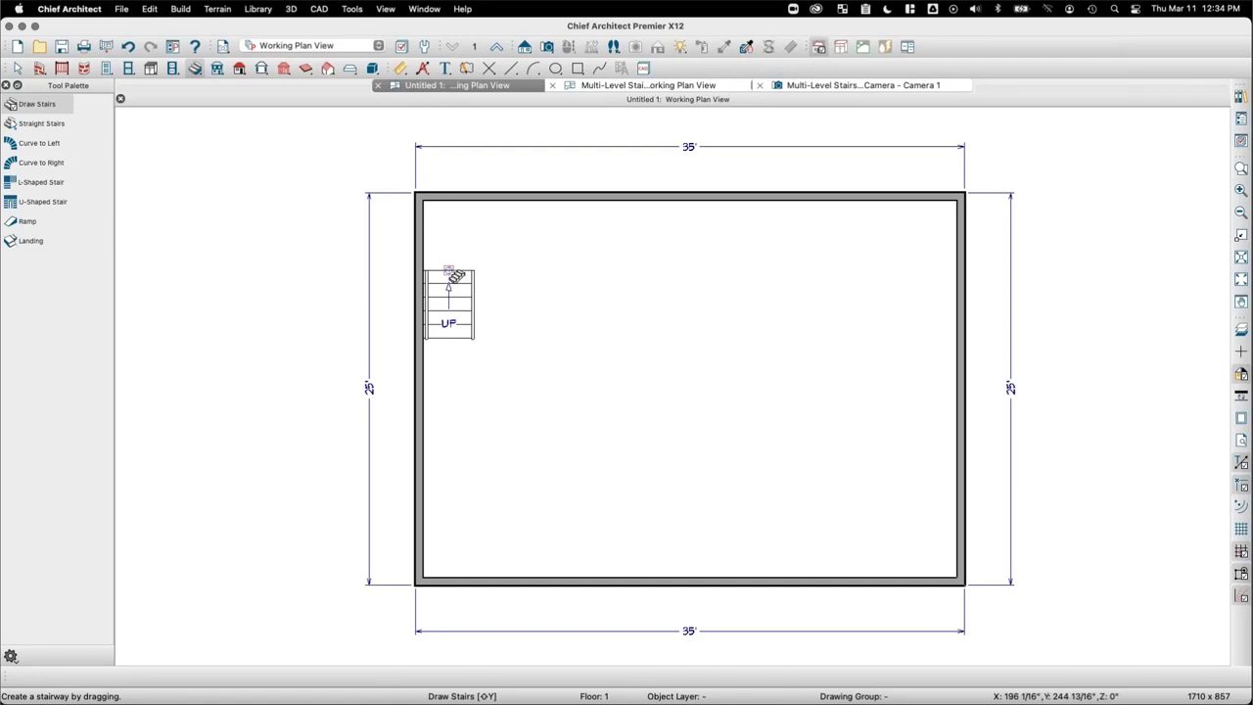
{"action": "left_click_drag", "start_coordinate": [449, 268], "coordinate": [448, 223]}
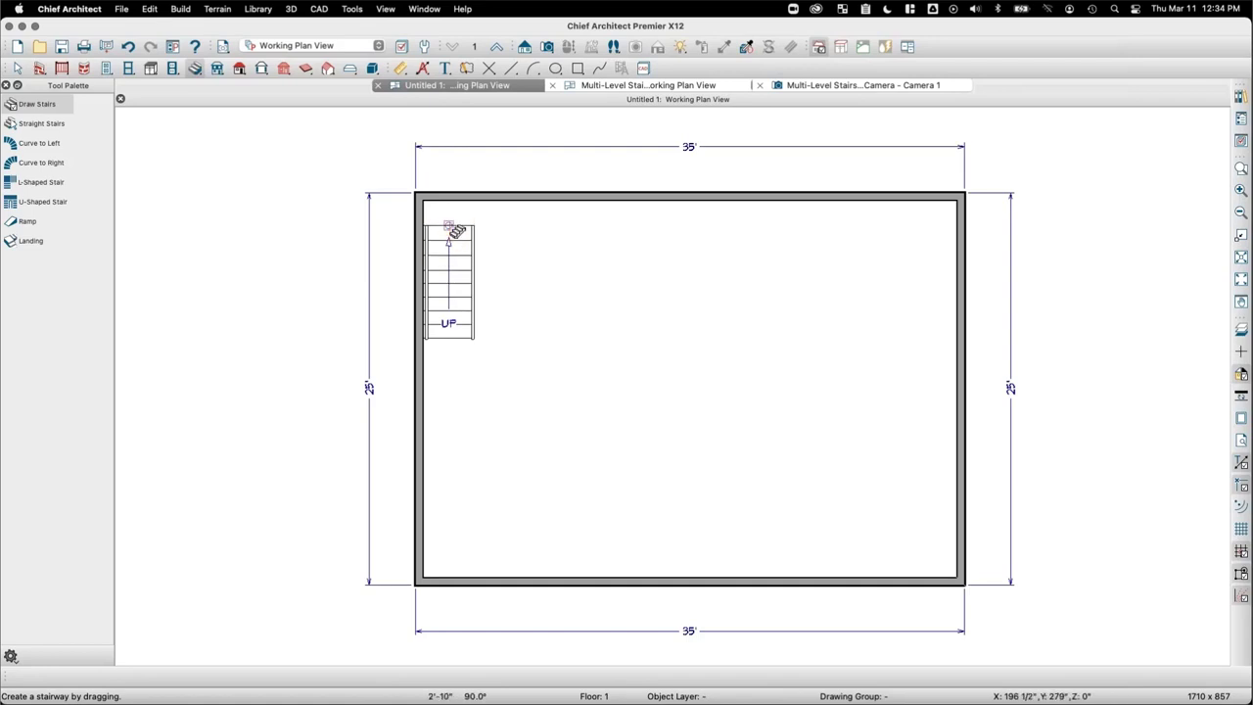
Step: Bend the staircase's upper section into a quarter turn to the right and move the whole staircase 10" away from the upper wall
{"action": "left_click", "coordinate": [457, 235]}
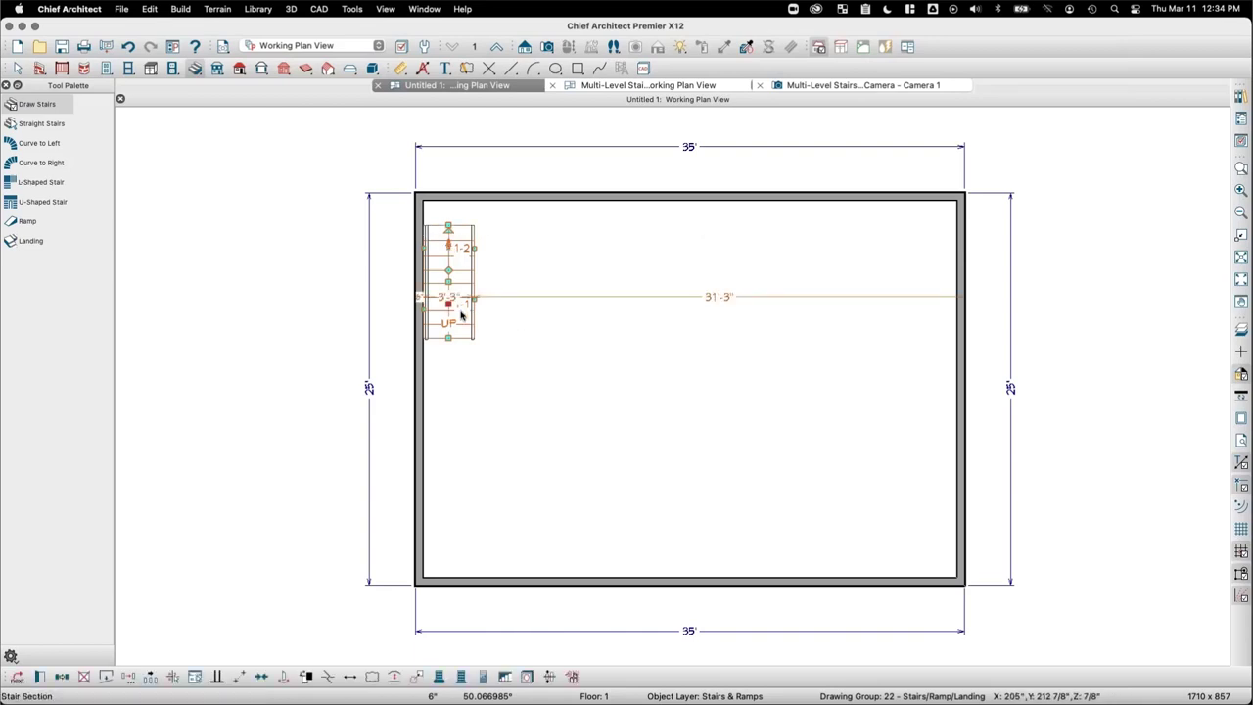
{"action": "left_click", "coordinate": [464, 257]}
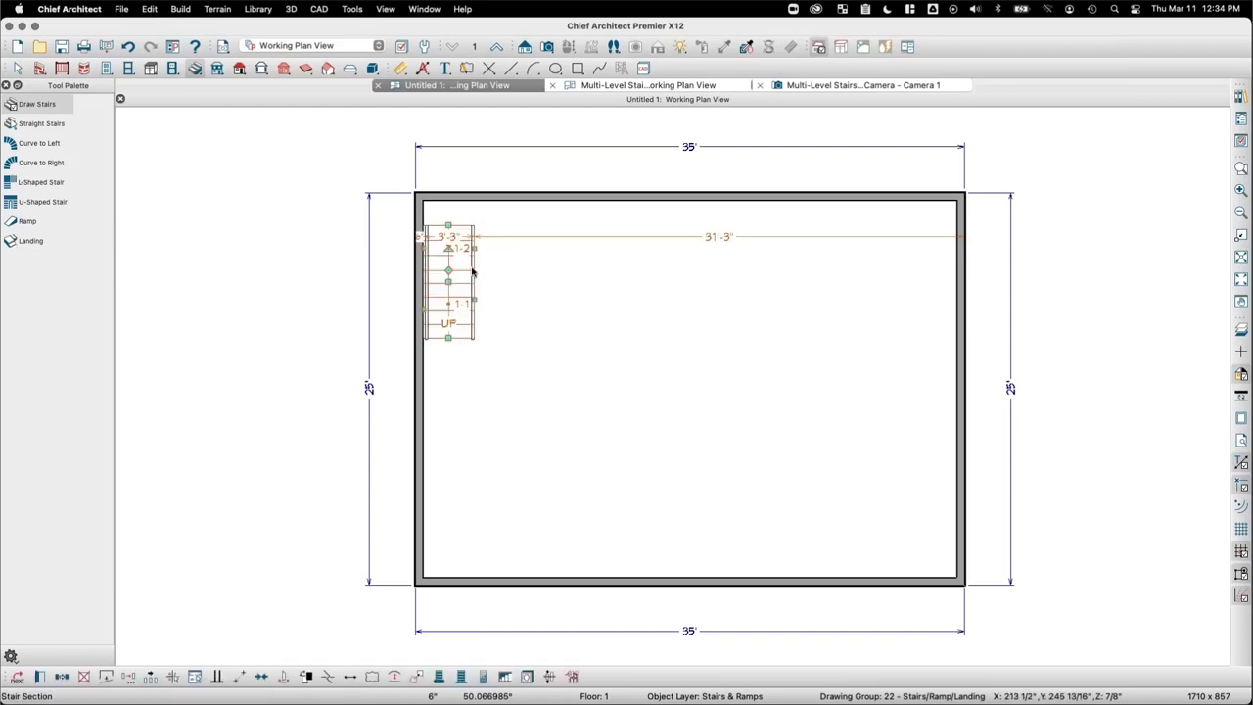
{"action": "left_click", "coordinate": [448, 224]}
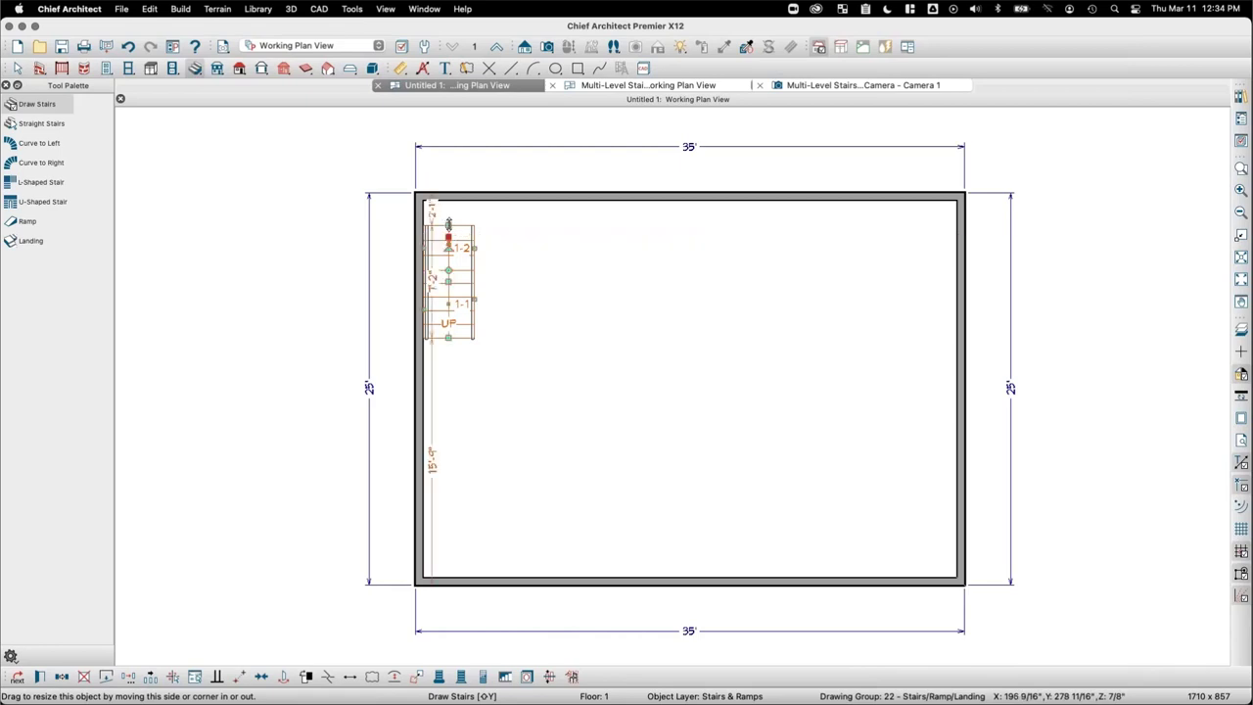
{"action": "left_click_drag", "start_coordinate": [449, 223], "coordinate": [497, 225]}
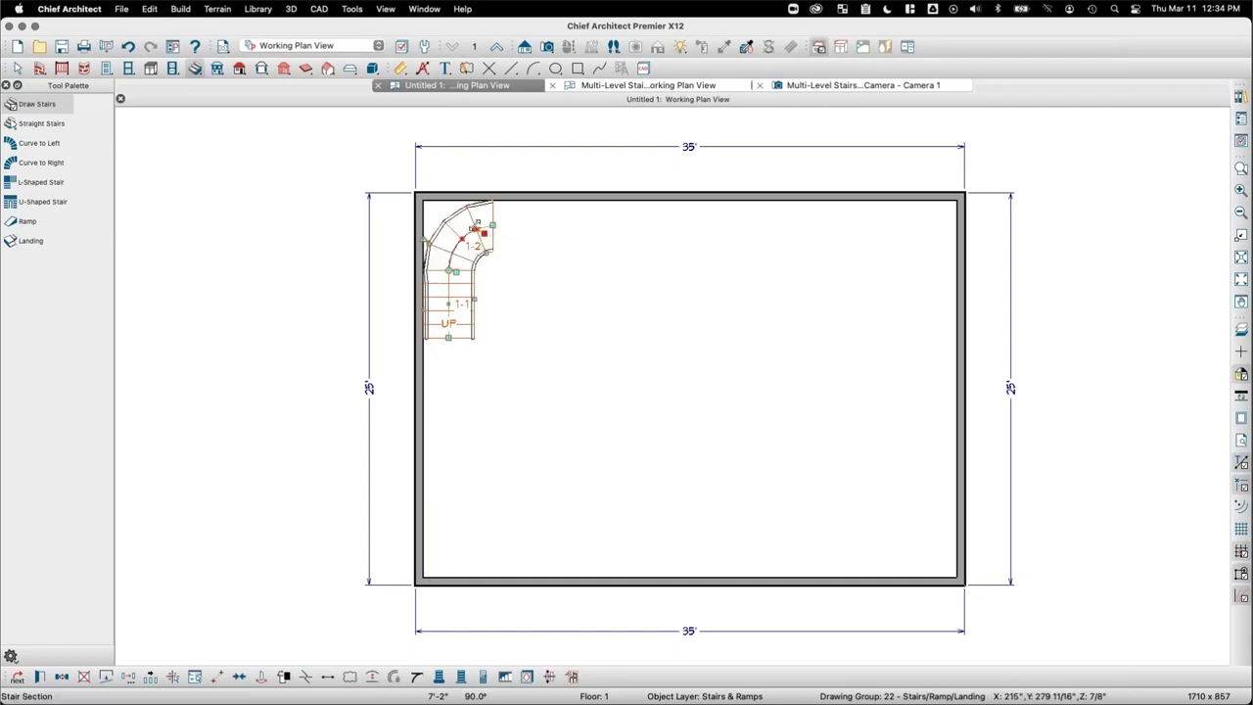
{"action": "left_click", "coordinate": [128, 47]}
{"action": "left_click_drag", "start_coordinate": [461, 235], "coordinate": [436, 235]}
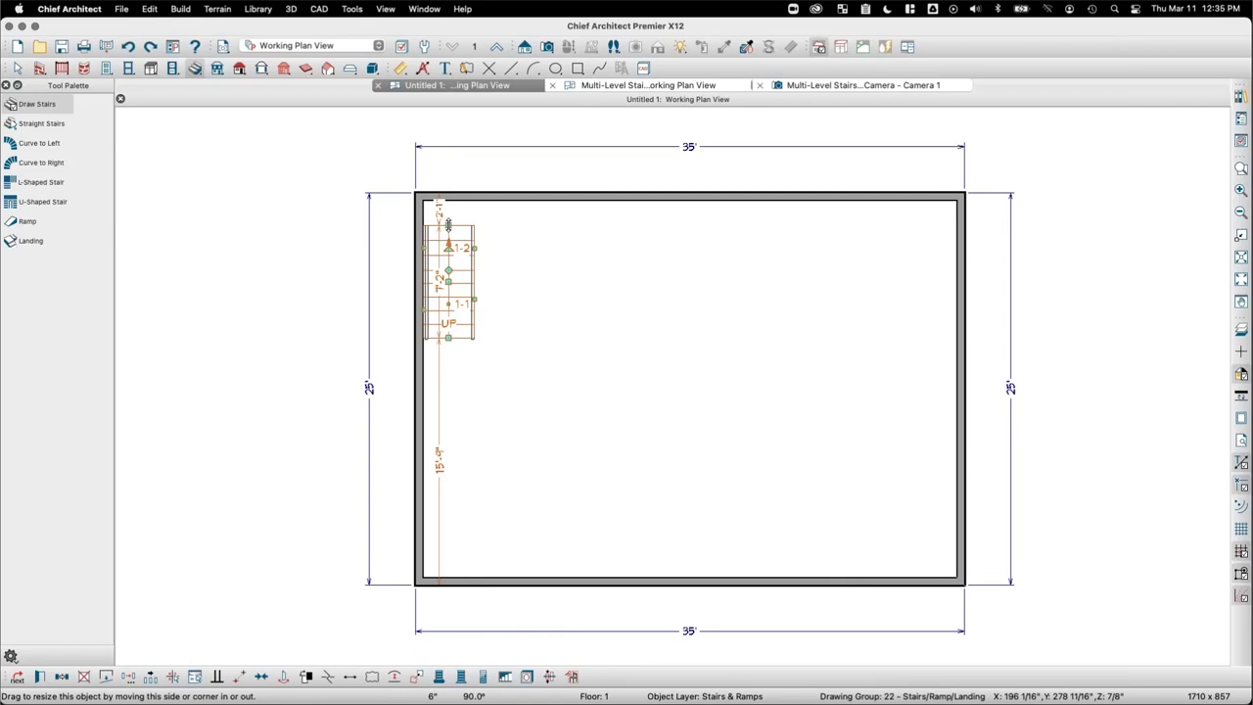
{"action": "left_click_drag", "start_coordinate": [448, 225], "coordinate": [490, 230]}
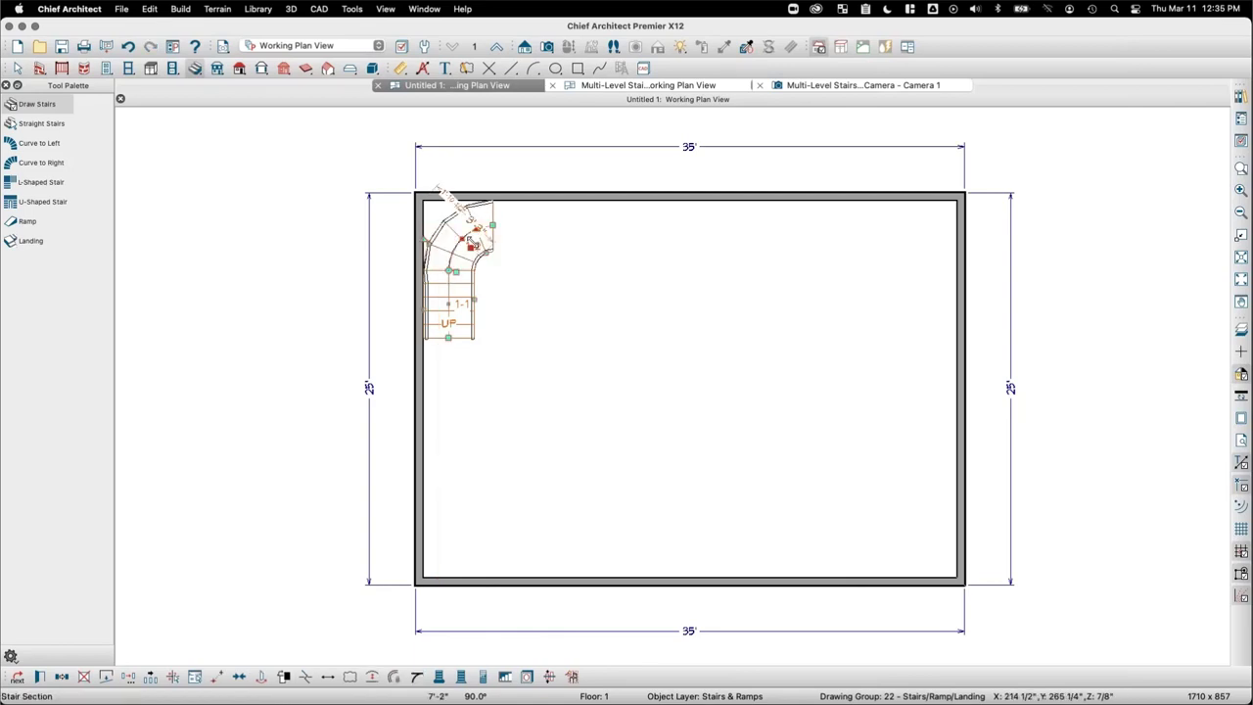
{"action": "left_click_drag", "start_coordinate": [456, 278], "coordinate": [457, 291]}
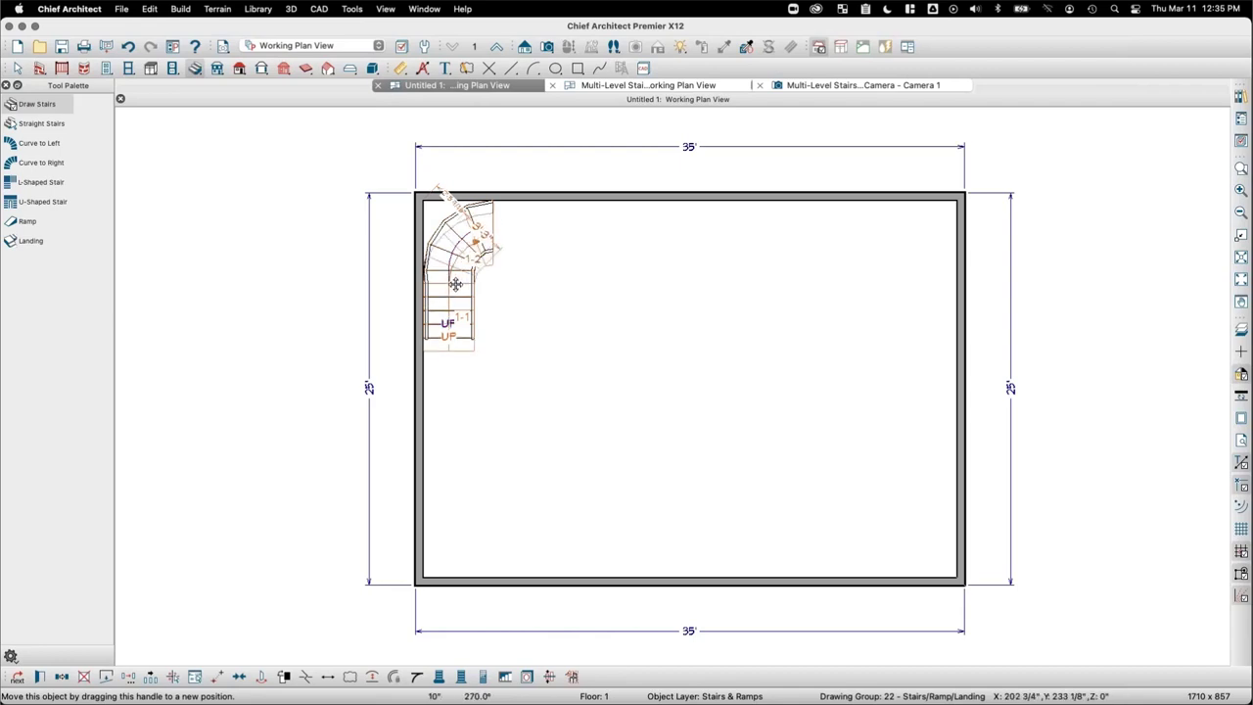
Step: Extend the curved end with a straight section 8'-2" long to the right and shift that section up against the upper wall
{"action": "left_click", "coordinate": [533, 246]}
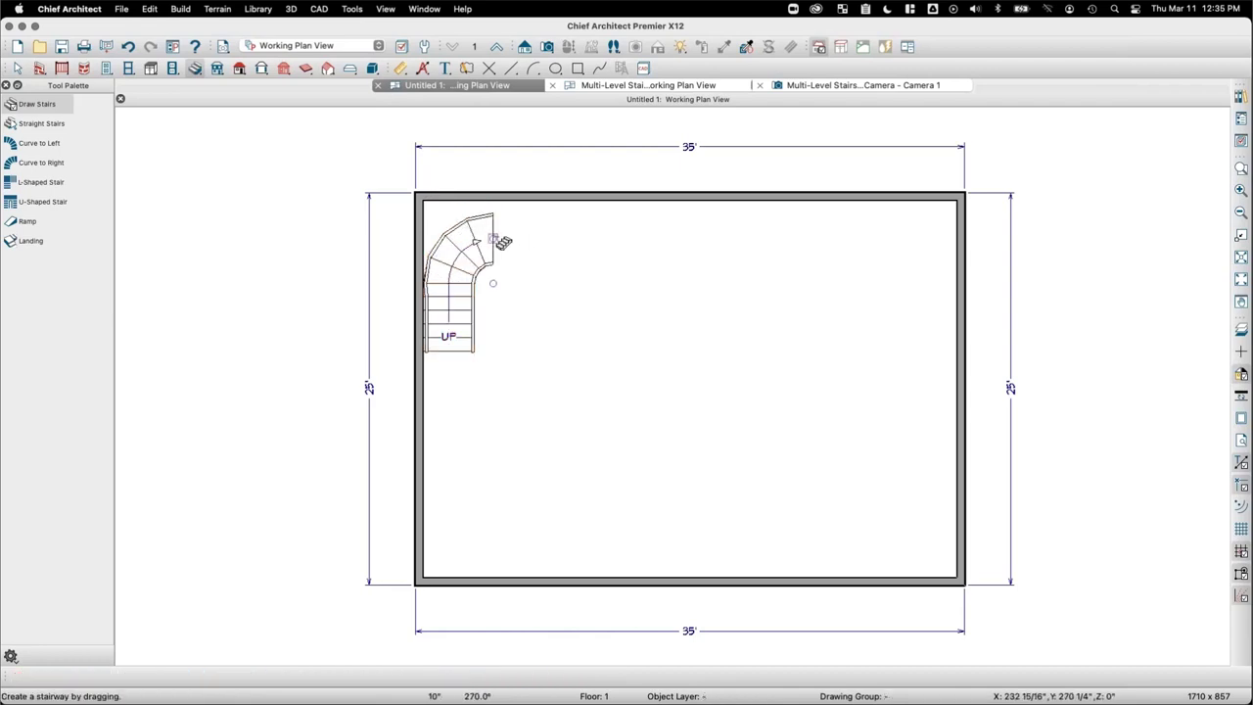
{"action": "left_click_drag", "start_coordinate": [492, 238], "coordinate": [619, 235]}
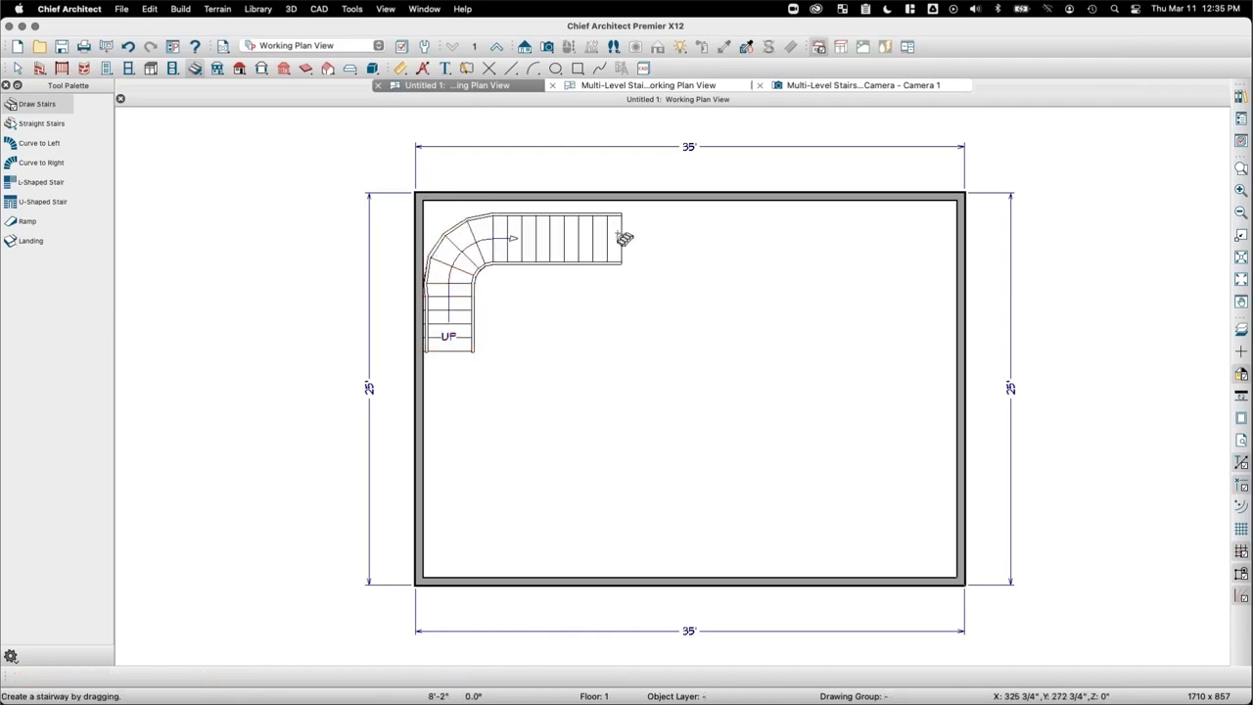
{"action": "left_click", "coordinate": [572, 239]}
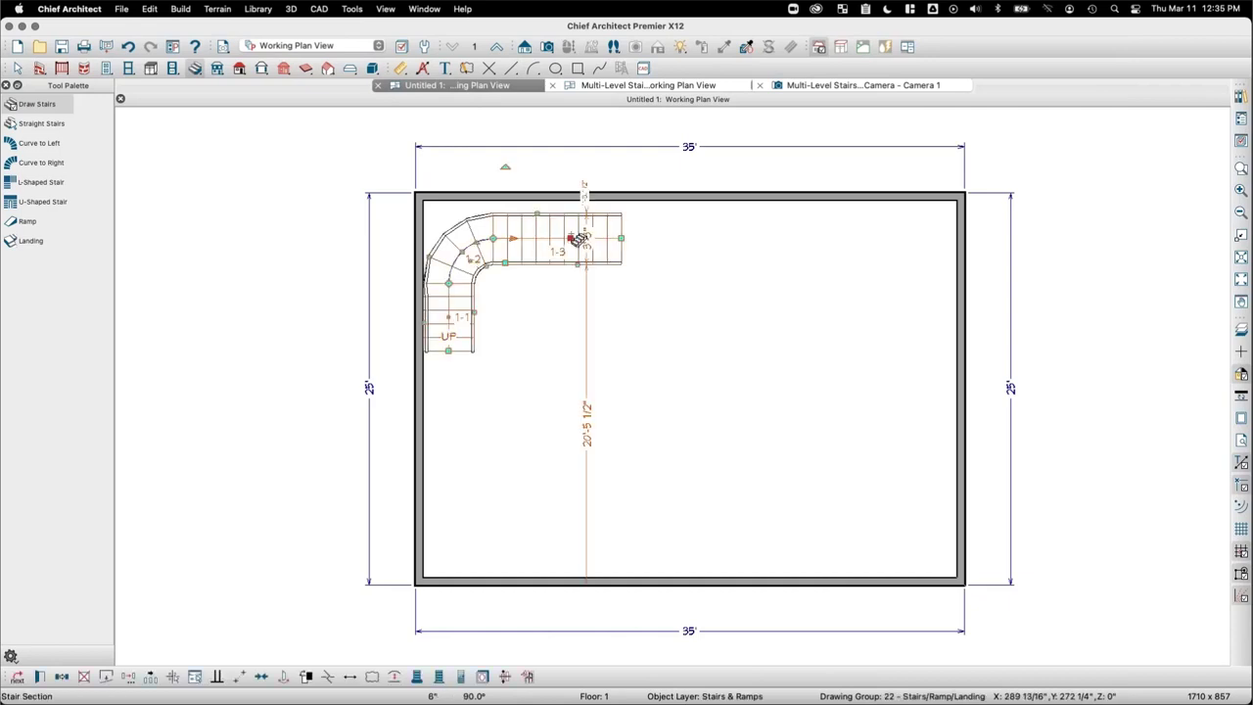
{"action": "left_click_drag", "start_coordinate": [569, 237], "coordinate": [569, 225]}
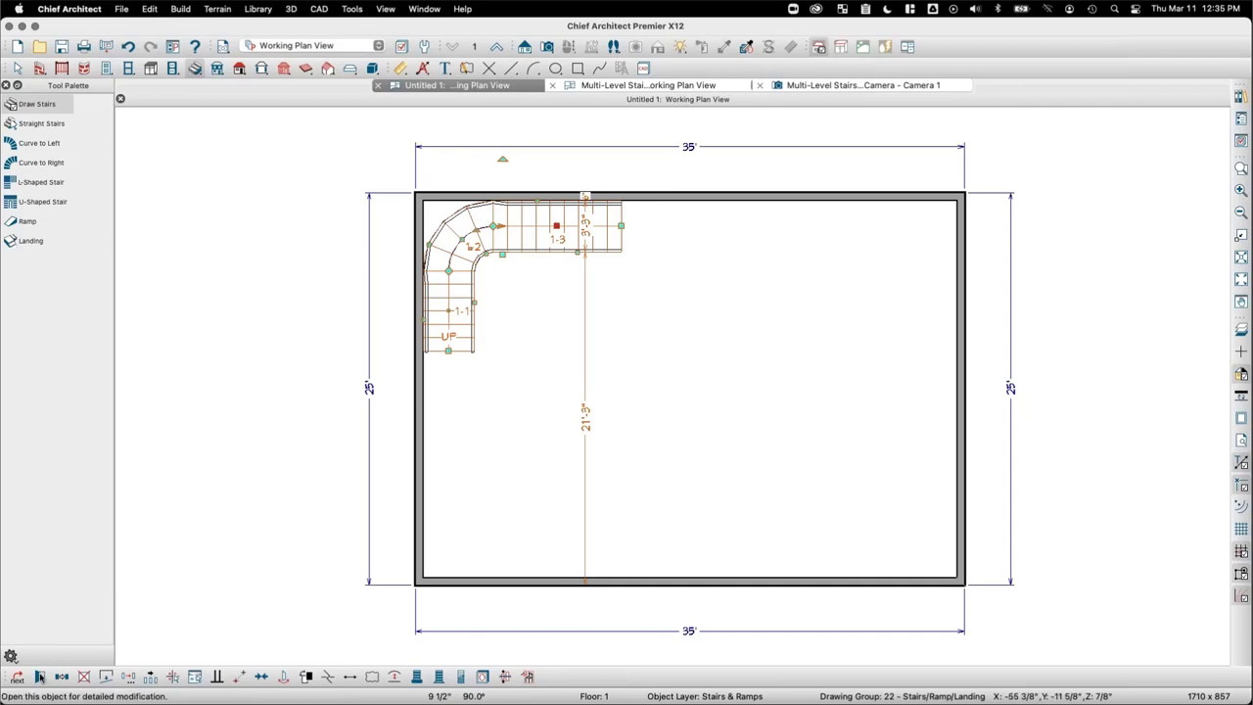
Step: Enable winders for the staircase and apply Make Best Fit to section 1-3 in its specification
{"action": "left_click", "coordinate": [73, 569]}
{"action": "key", "text": "super+e"}
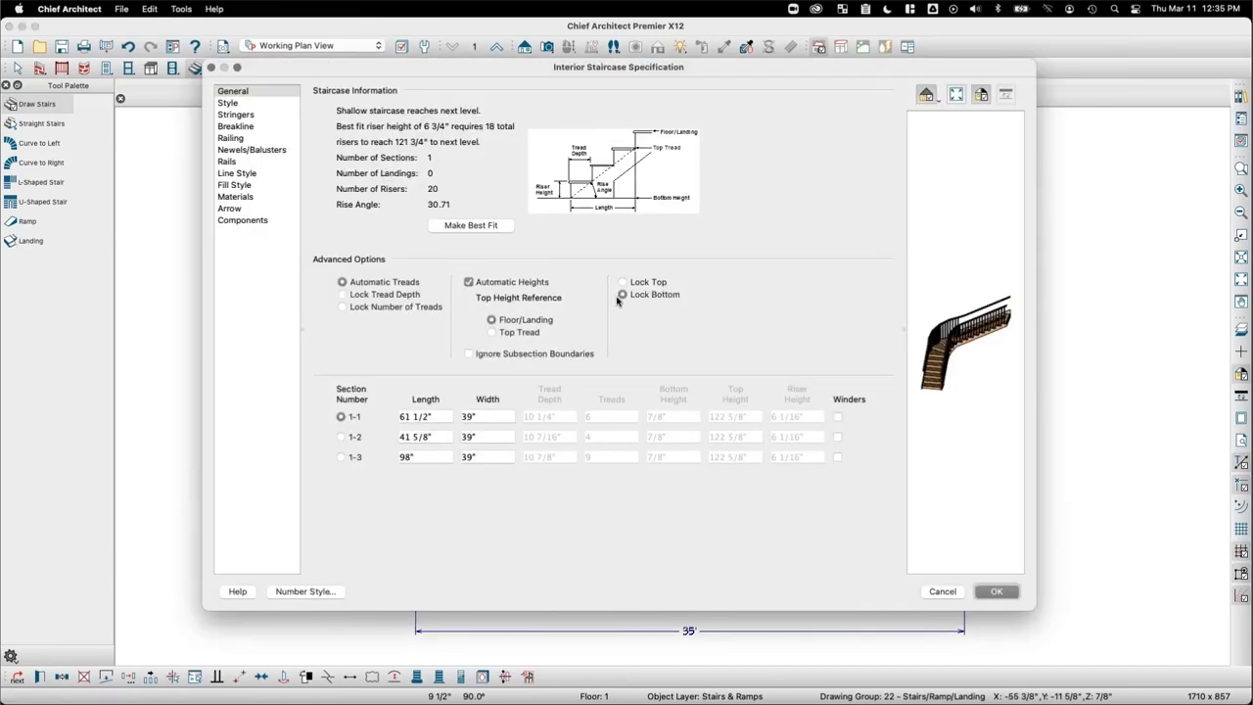
{"action": "left_click", "coordinate": [839, 418]}
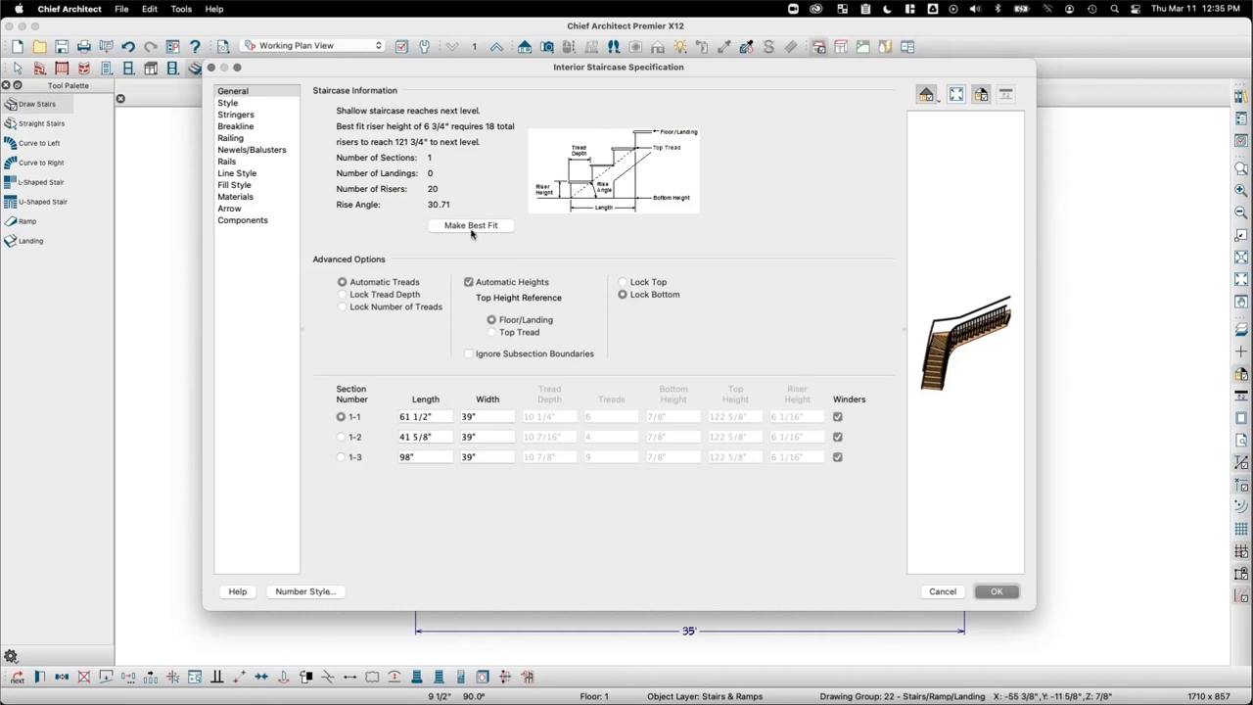
{"action": "left_click", "coordinate": [342, 457]}
{"action": "left_click", "coordinate": [457, 226]}
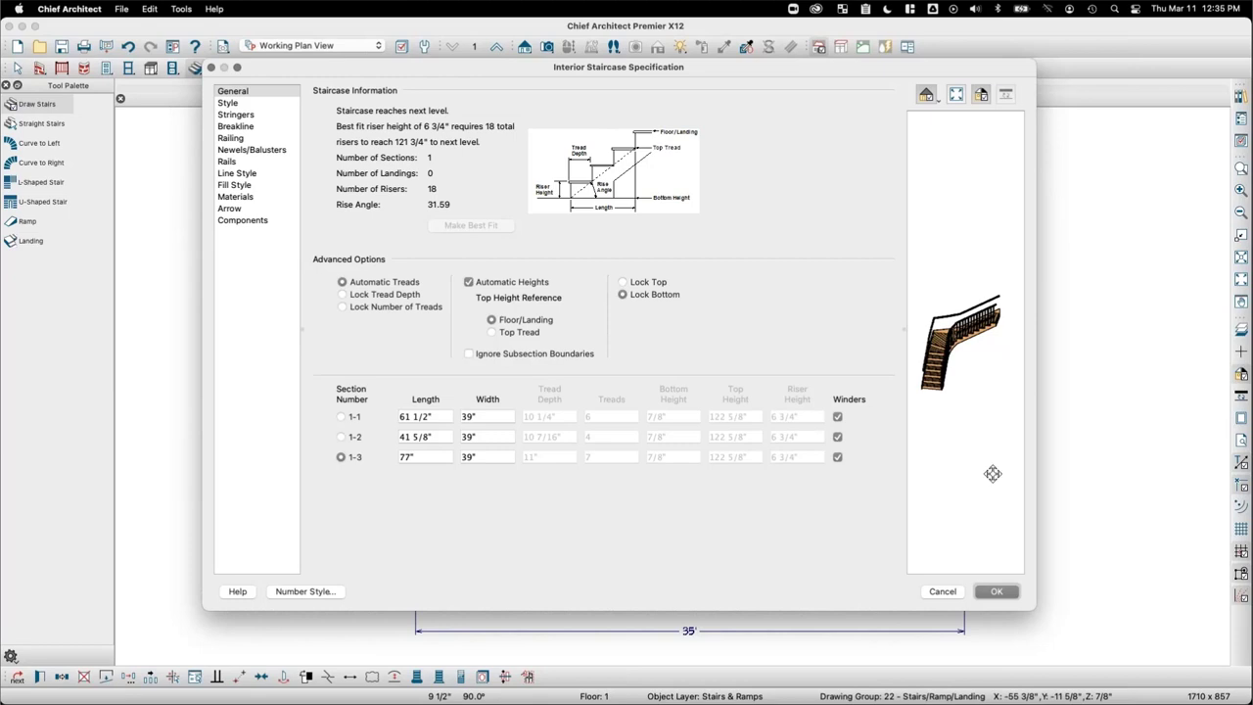
{"action": "left_click", "coordinate": [996, 591]}
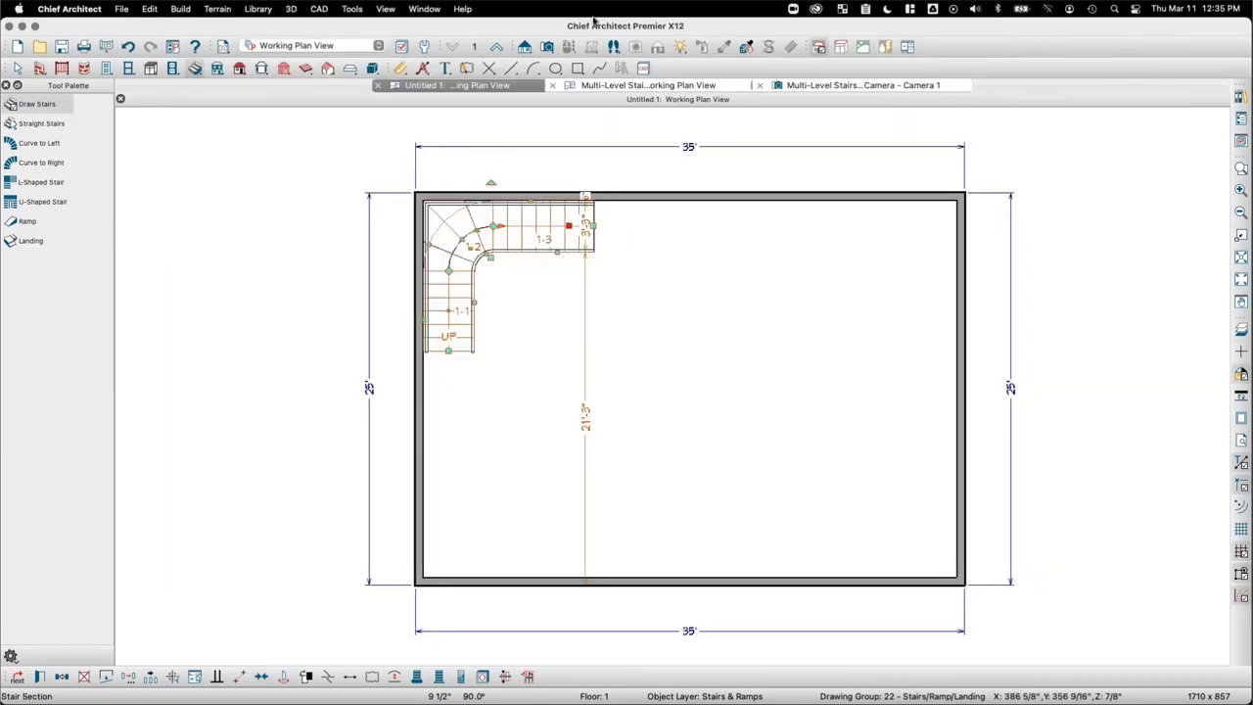
Step: Create a full camera view toward the corner staircase and examine its winders and railings in 3D
{"action": "left_click", "coordinate": [547, 46]}
{"action": "left_click_drag", "start_coordinate": [691, 416], "coordinate": [599, 355]}
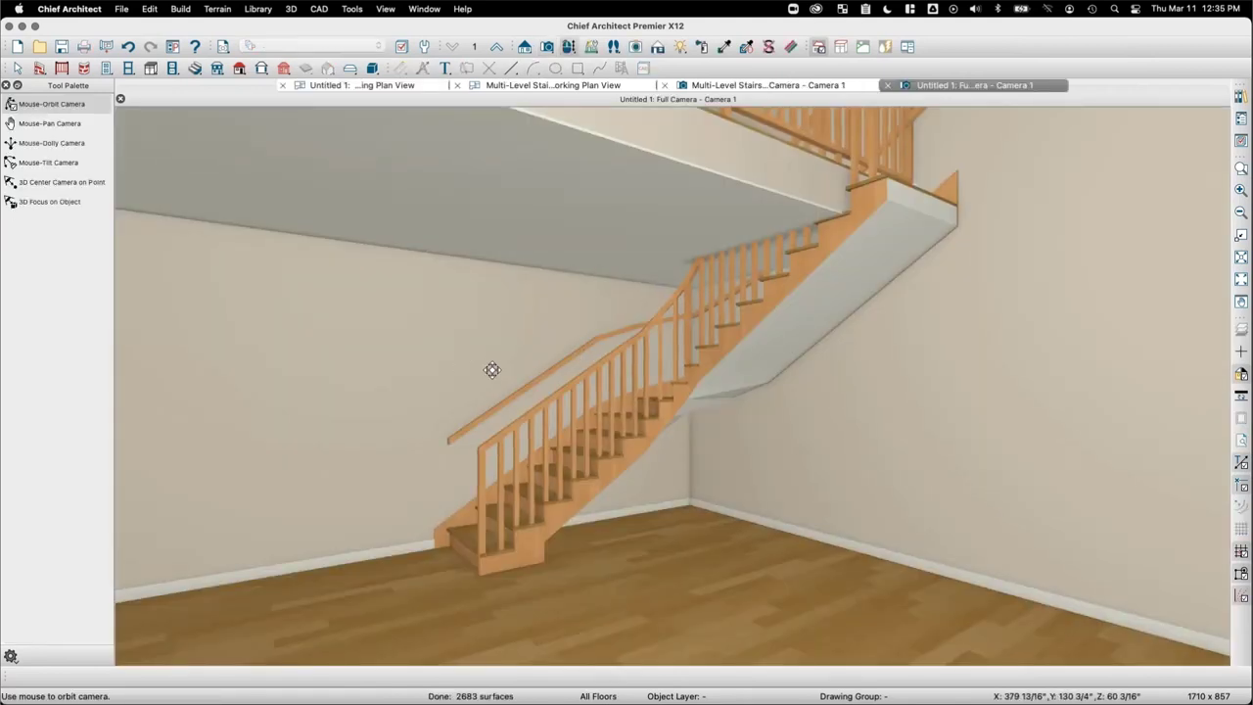
{"action": "left_click_drag", "start_coordinate": [492, 370], "coordinate": [526, 291]}
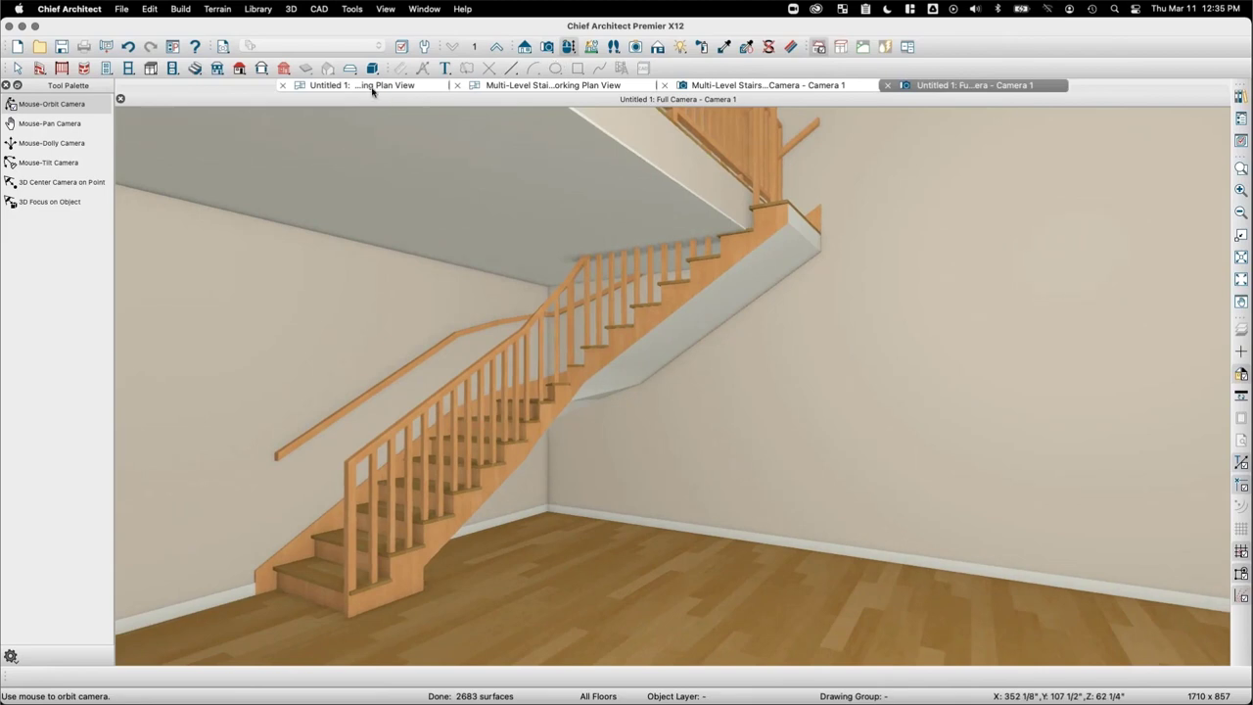
Step: Return to the working plan view and delete the winder staircase
{"action": "left_click", "coordinate": [377, 86]}
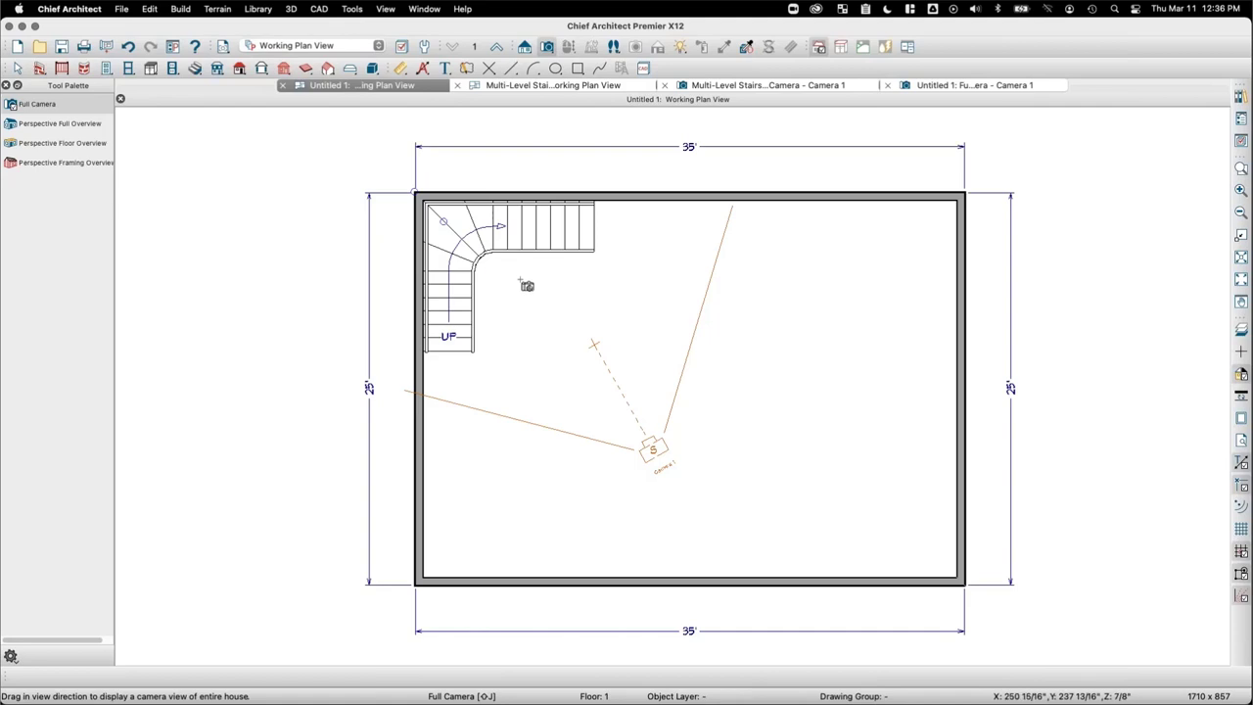
{"action": "key", "text": "space"}
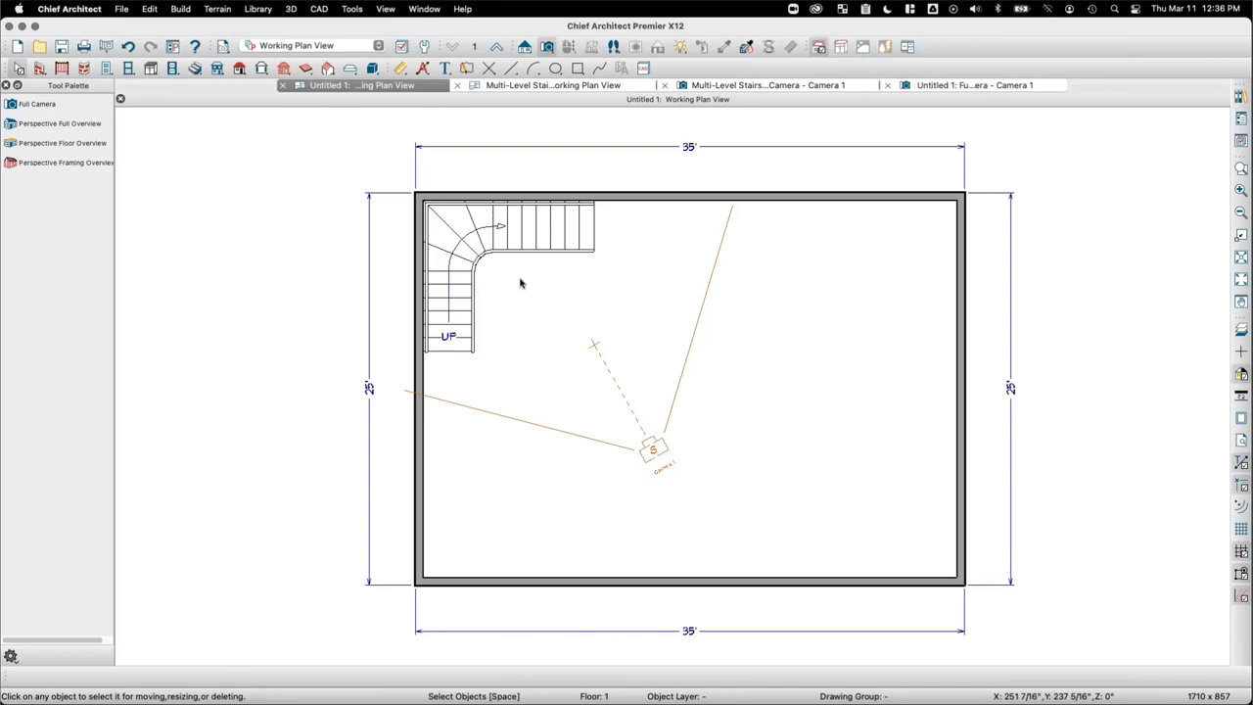
{"action": "left_click", "coordinate": [531, 238]}
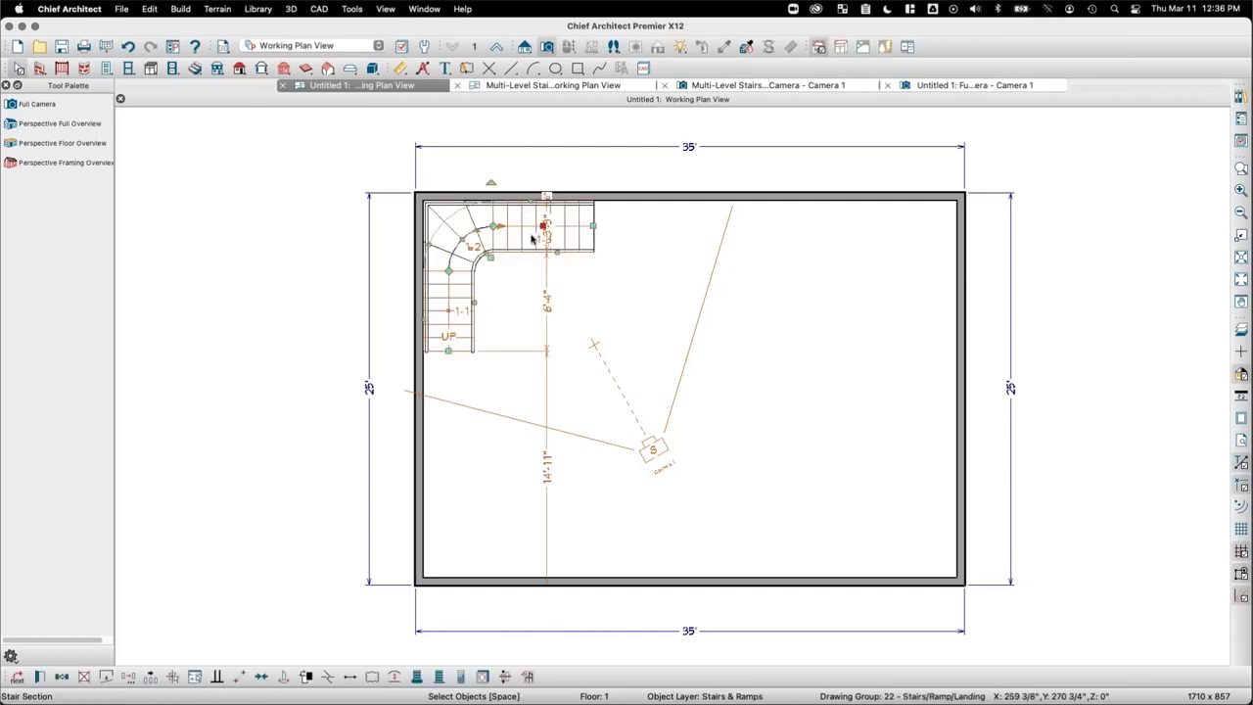
{"action": "key", "text": "Delete"}
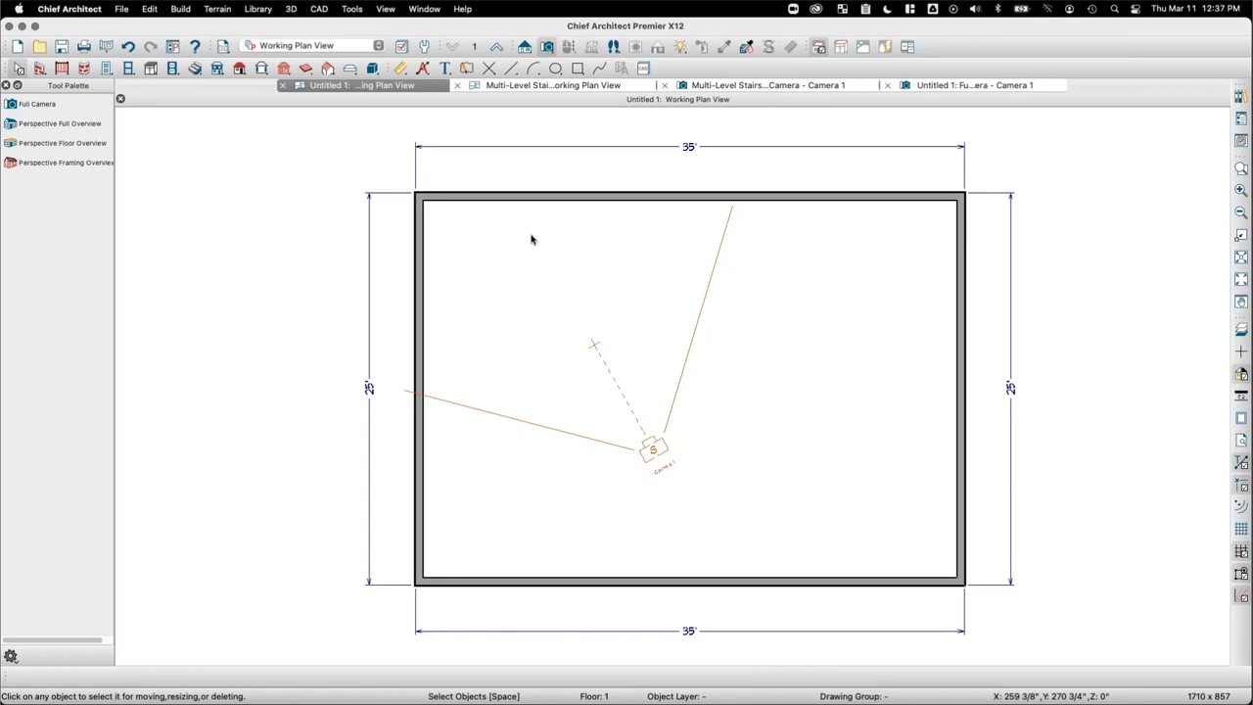
Step: Draw two separate straight flights: 4'-3" long going up along the left wall and 6'-7" long running right along the upper wall
{"action": "left_click", "coordinate": [195, 68]}
{"action": "left_click_drag", "start_coordinate": [449, 352], "coordinate": [449, 286]}
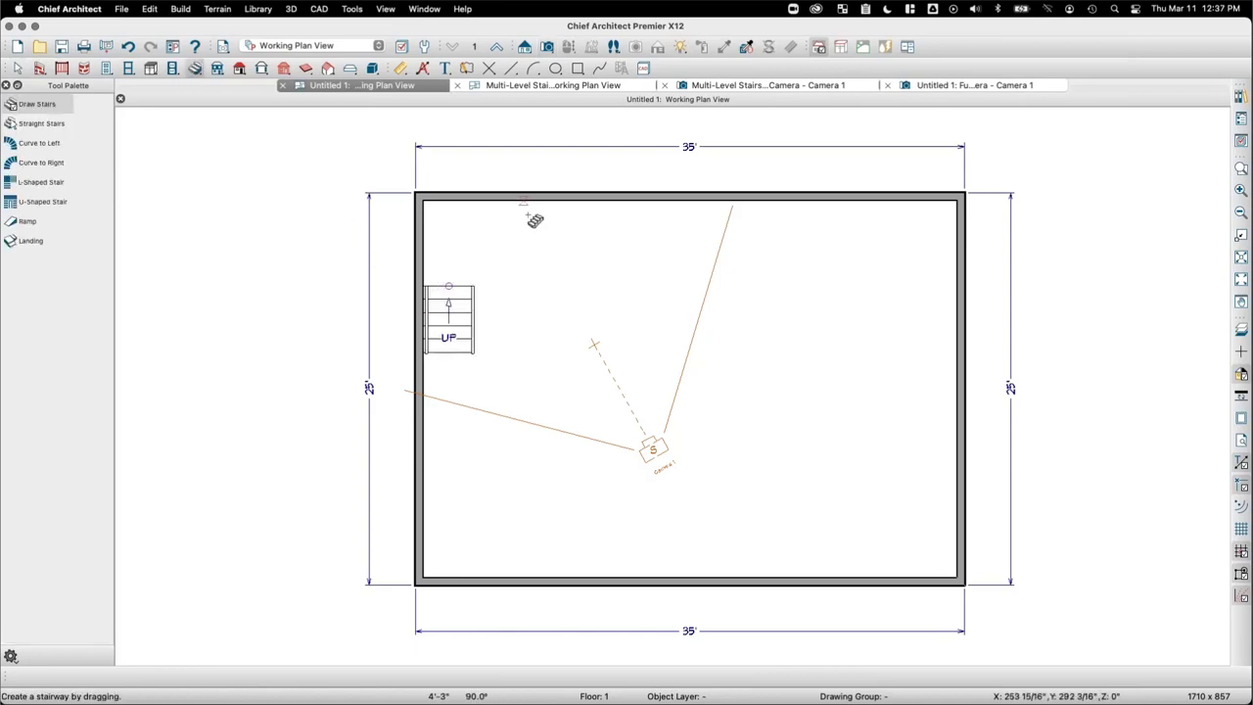
{"action": "left_click_drag", "start_coordinate": [508, 213], "coordinate": [609, 216]}
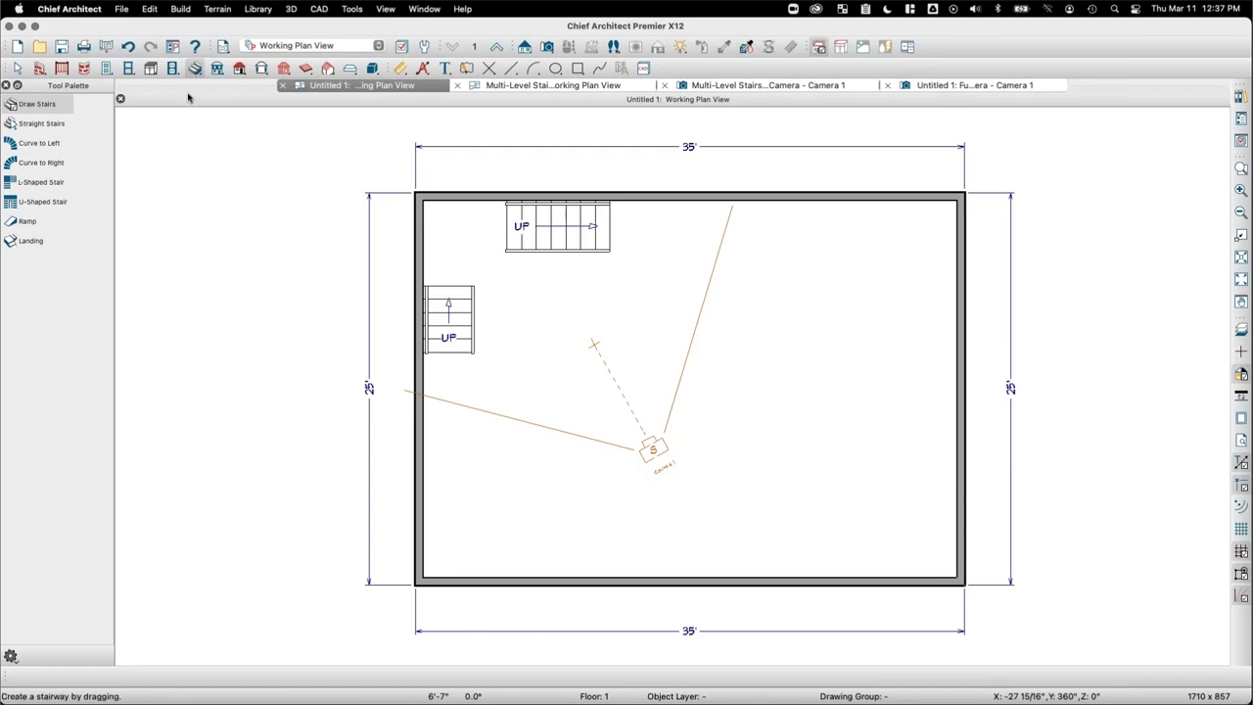
Step: Draw a rectangular polyline about 4'-3" wide in the upper-left room corner between the two flights and select it
{"action": "left_click", "coordinate": [578, 68]}
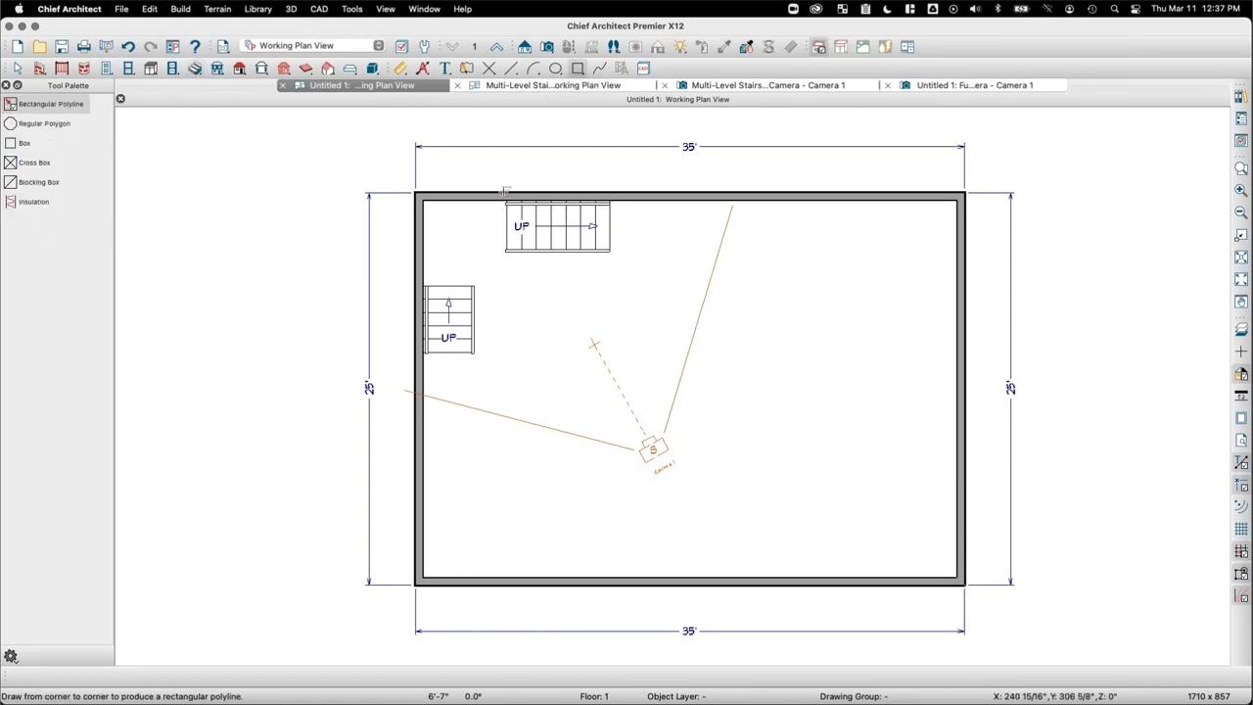
{"action": "scroll", "coordinate": [441, 201], "scroll_direction": "up", "scroll_amount": 3}
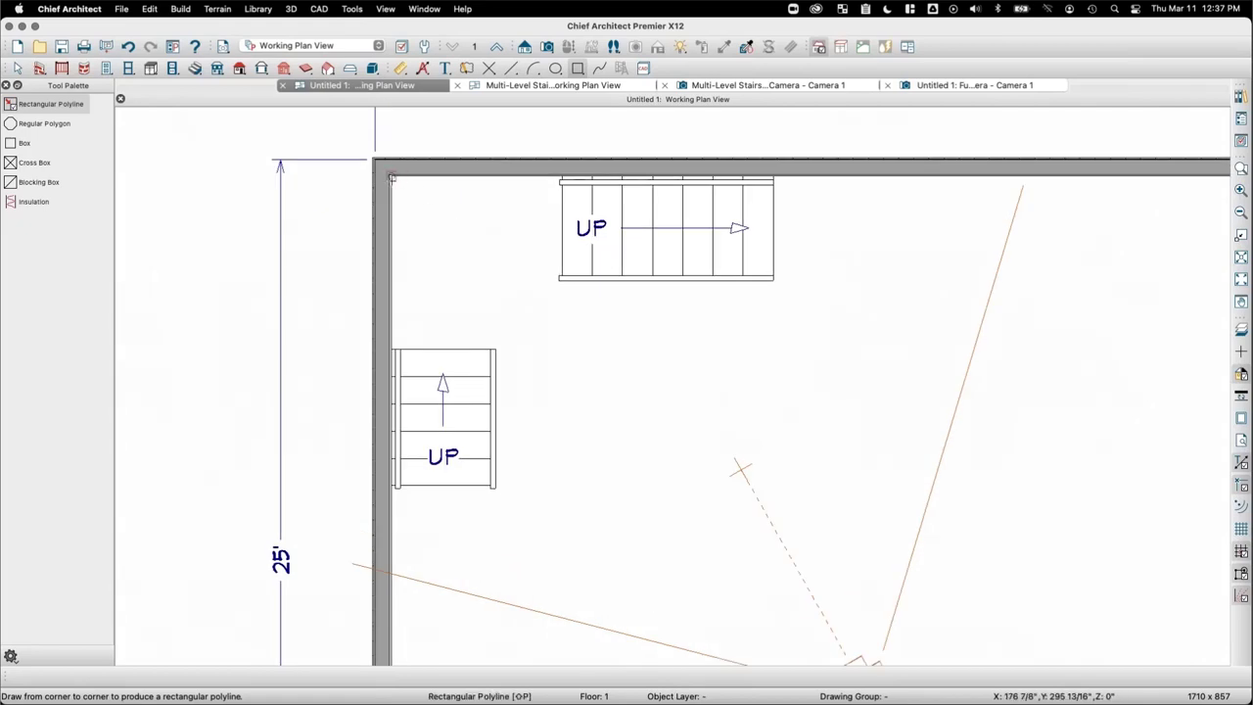
{"action": "left_click_drag", "start_coordinate": [409, 191], "coordinate": [528, 307]}
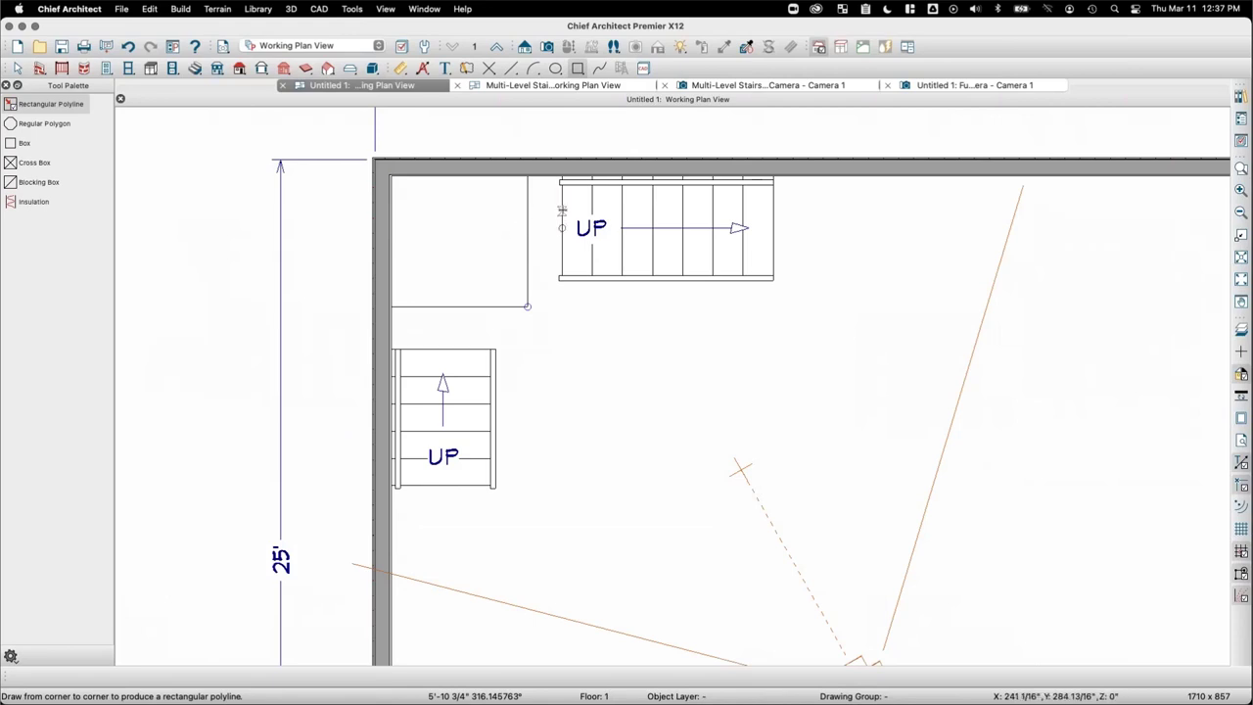
{"action": "left_click", "coordinate": [527, 216]}
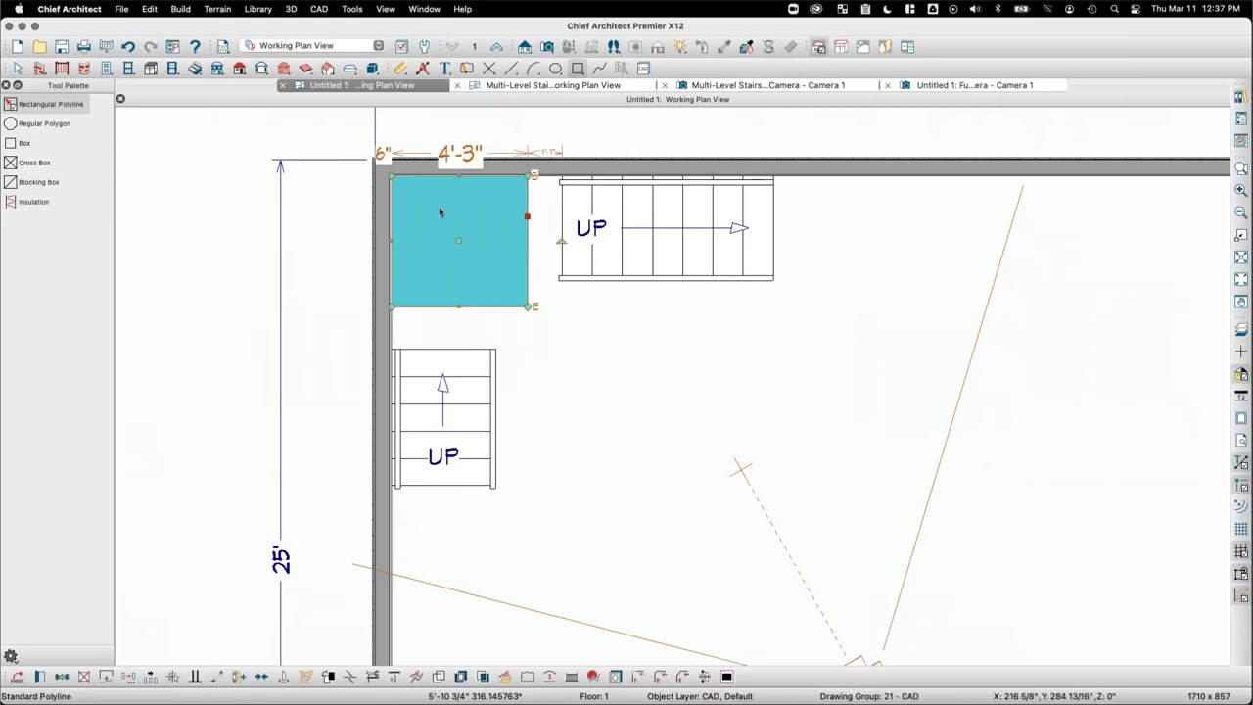
Step: Resize the rectangular polyline in the room corner to 4' wide by 4' deep
{"action": "left_click", "coordinate": [460, 157]}
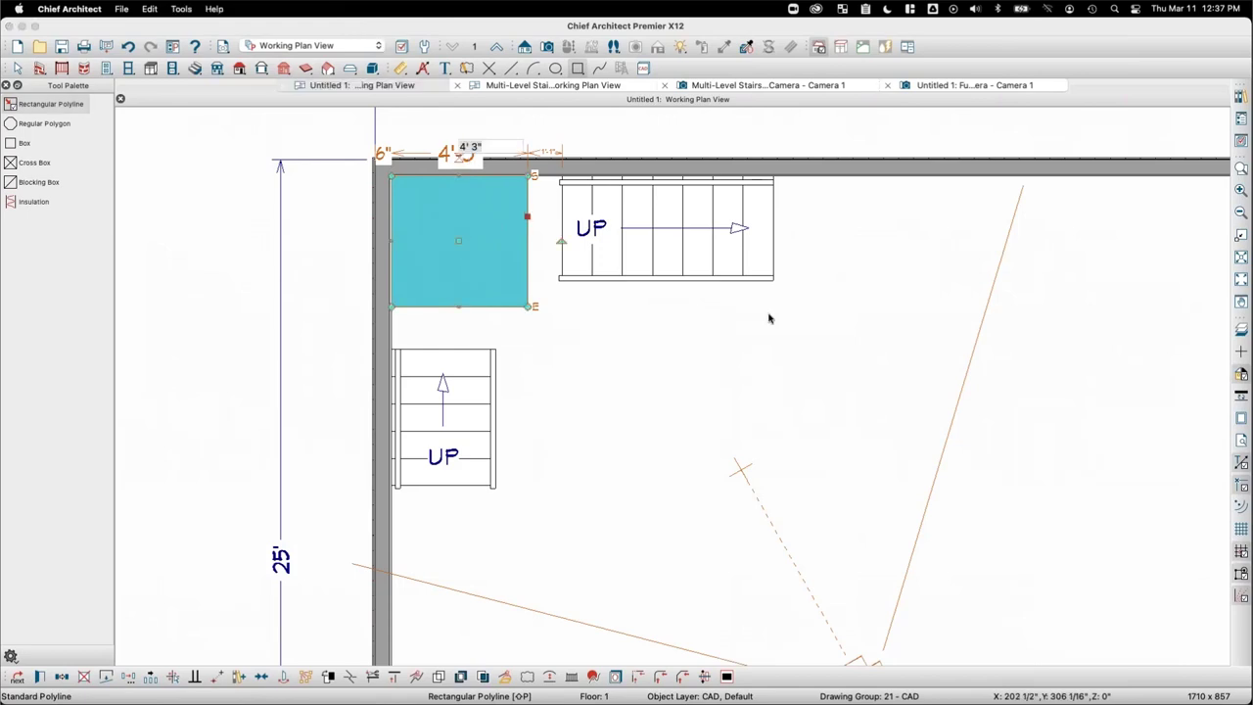
{"action": "key", "text": "BackSpace"}
{"action": "type", "text": "4'"}
{"action": "key", "text": "Return"}
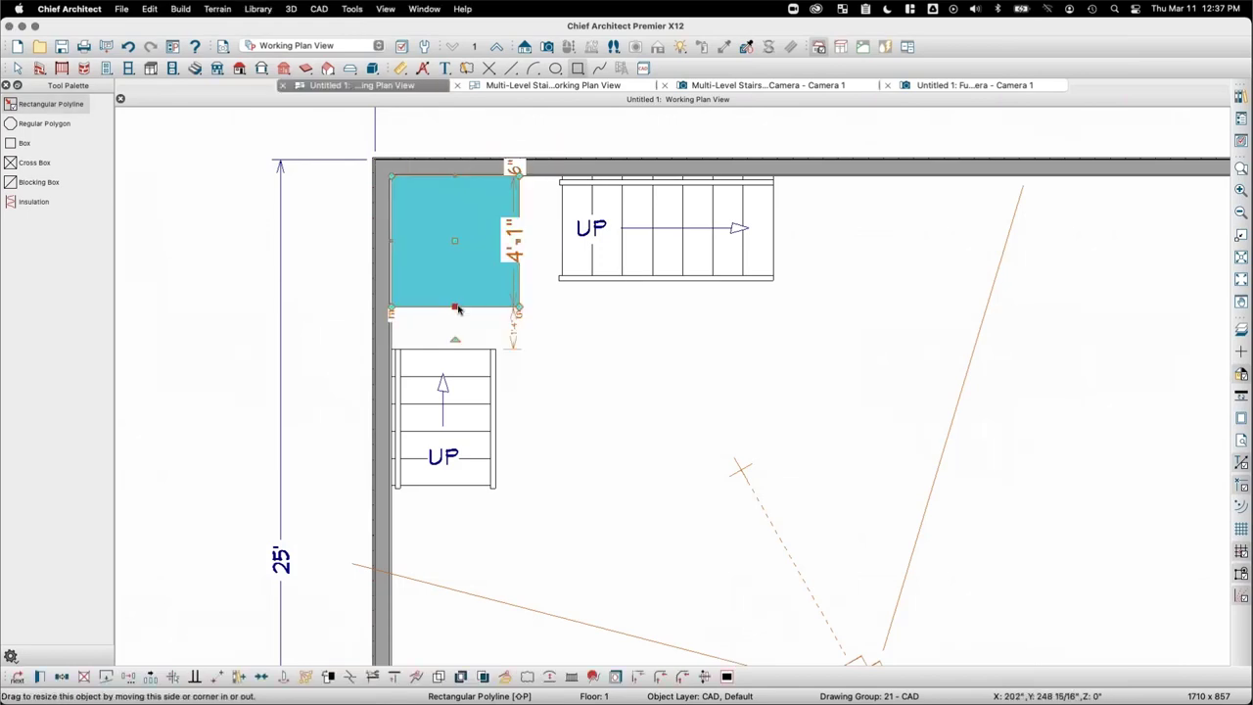
{"action": "left_click", "coordinate": [513, 243]}
{"action": "key", "text": "BackSpace"}
{"action": "type", "text": "4'"}
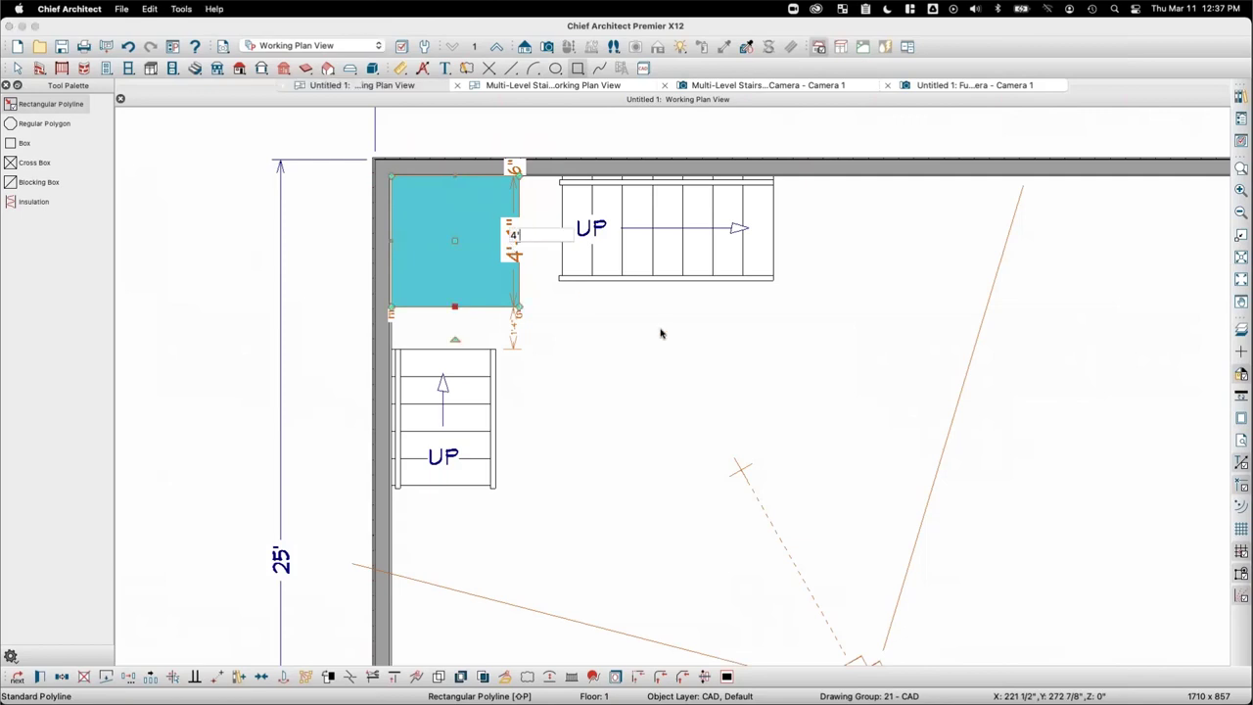
{"action": "key", "text": "Return"}
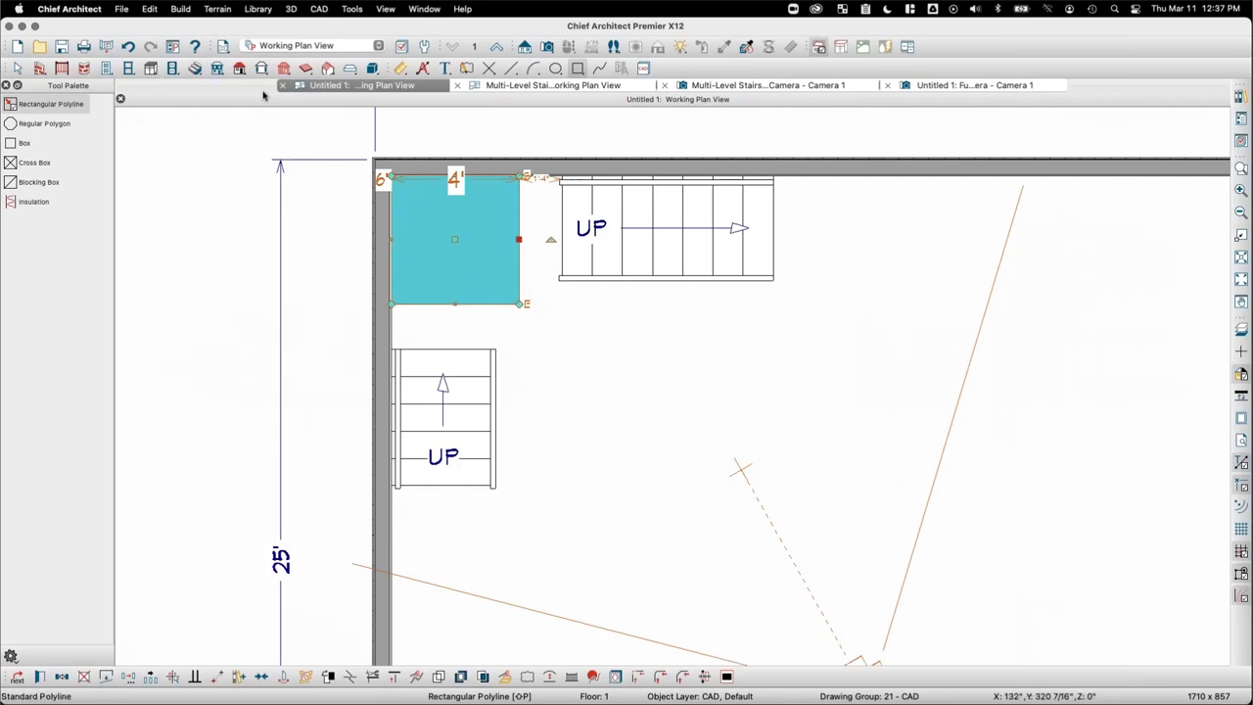
Step: Draw a diagonal line from the square's inner corner to the room corner and check its angle in the line specification
{"action": "left_click", "coordinate": [511, 68]}
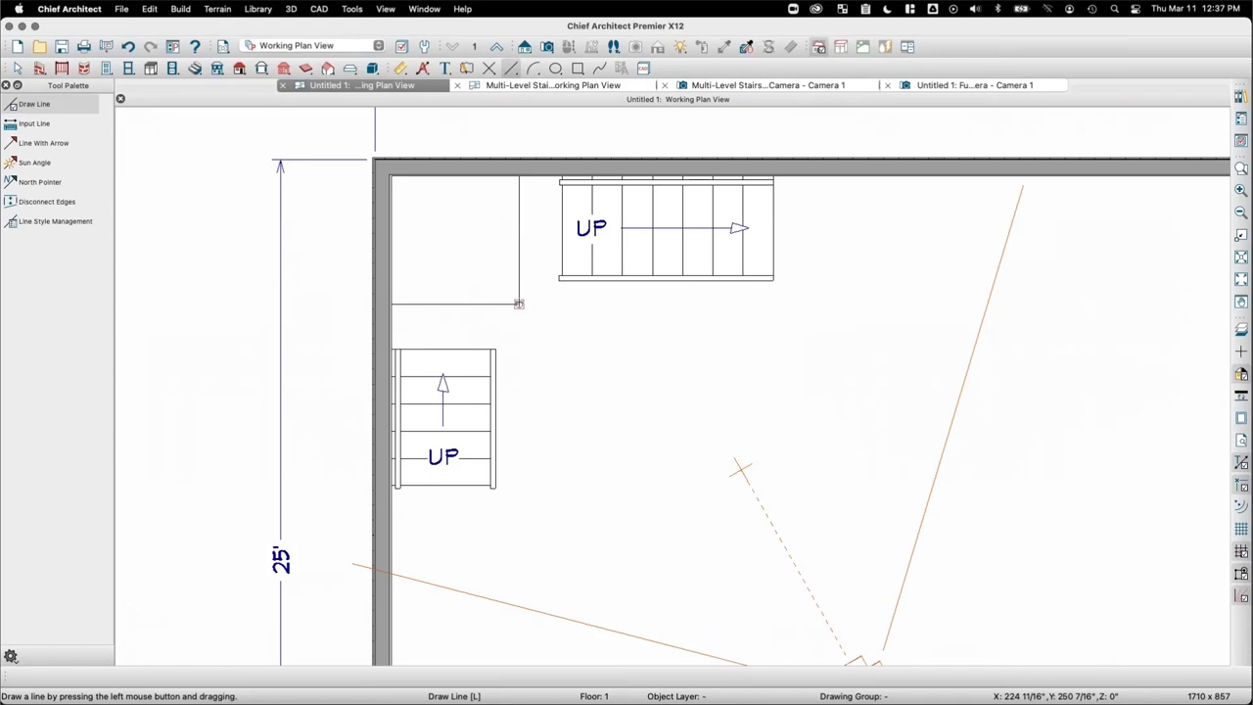
{"action": "left_click_drag", "start_coordinate": [517, 302], "coordinate": [391, 176]}
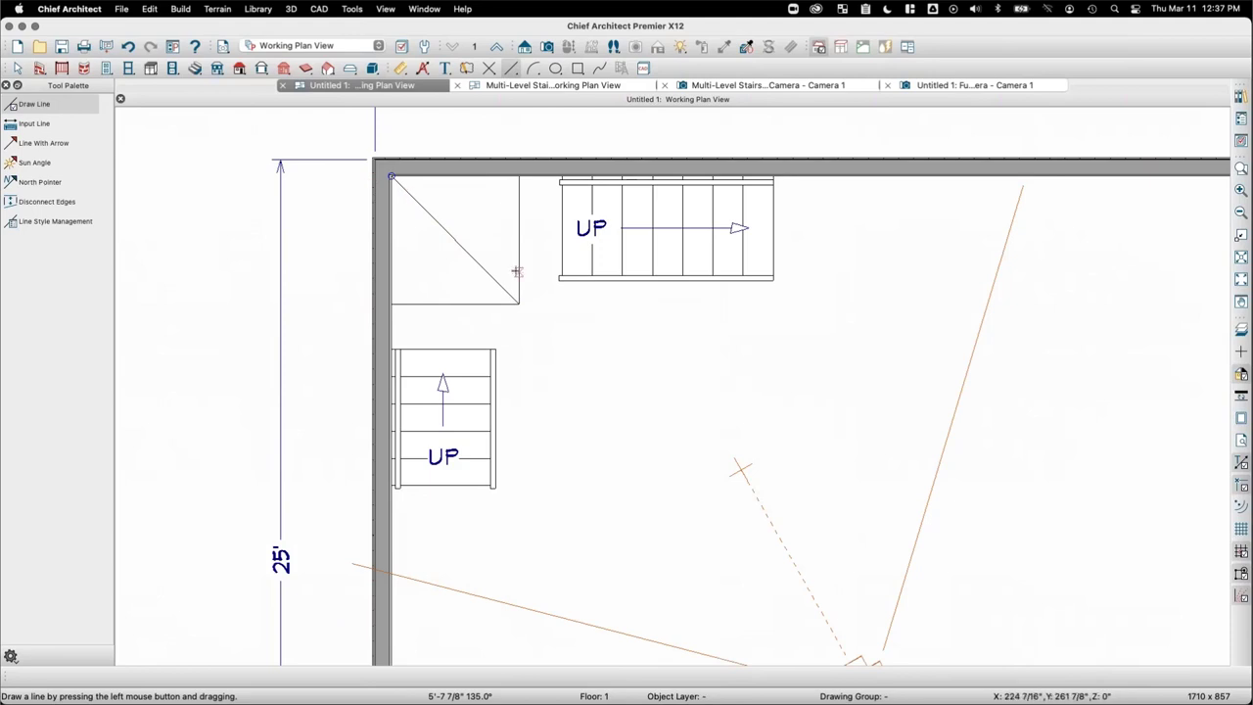
{"action": "left_click", "coordinate": [435, 217]}
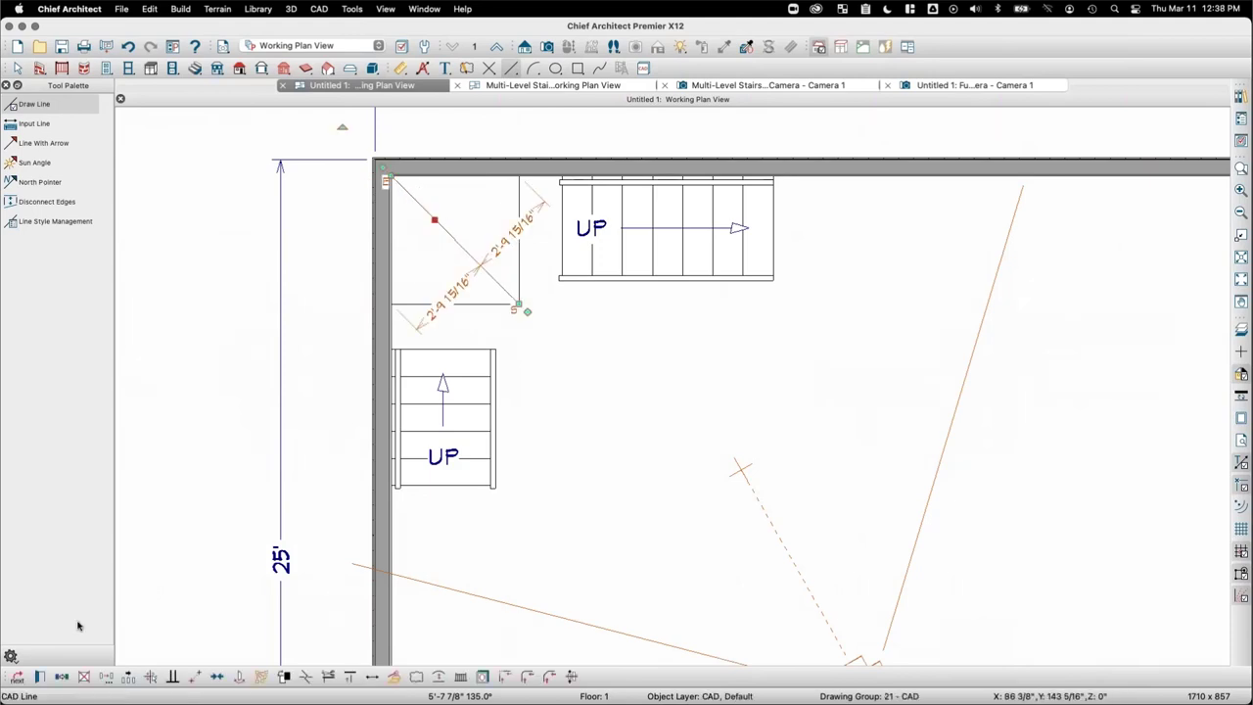
{"action": "left_click", "coordinate": [39, 676]}
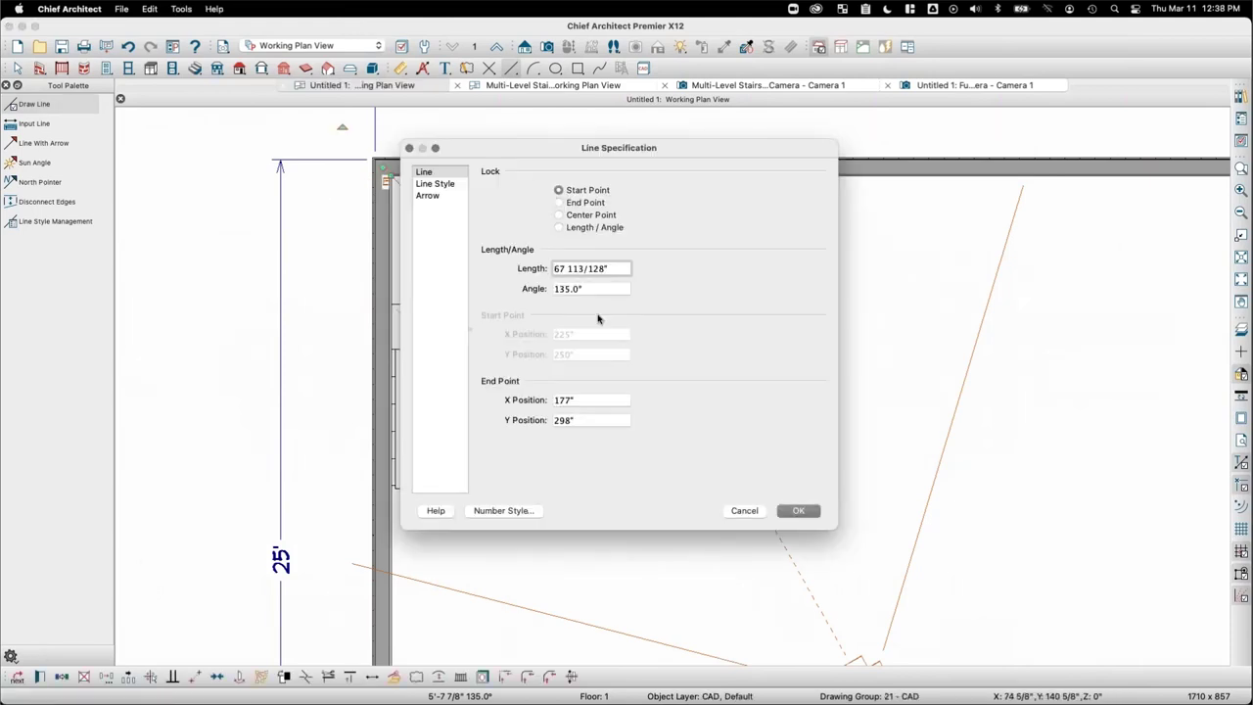
{"action": "left_click", "coordinate": [601, 288]}
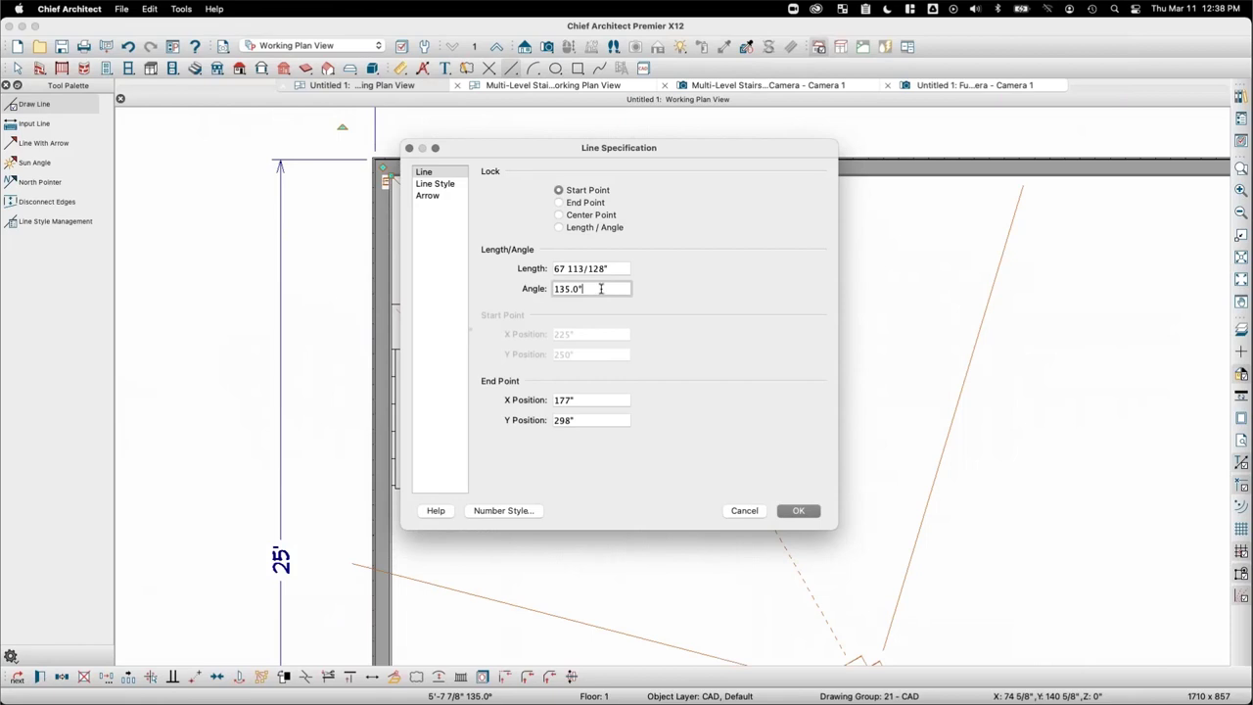
{"action": "left_click", "coordinate": [750, 510]}
{"action": "key", "text": "Escape"}
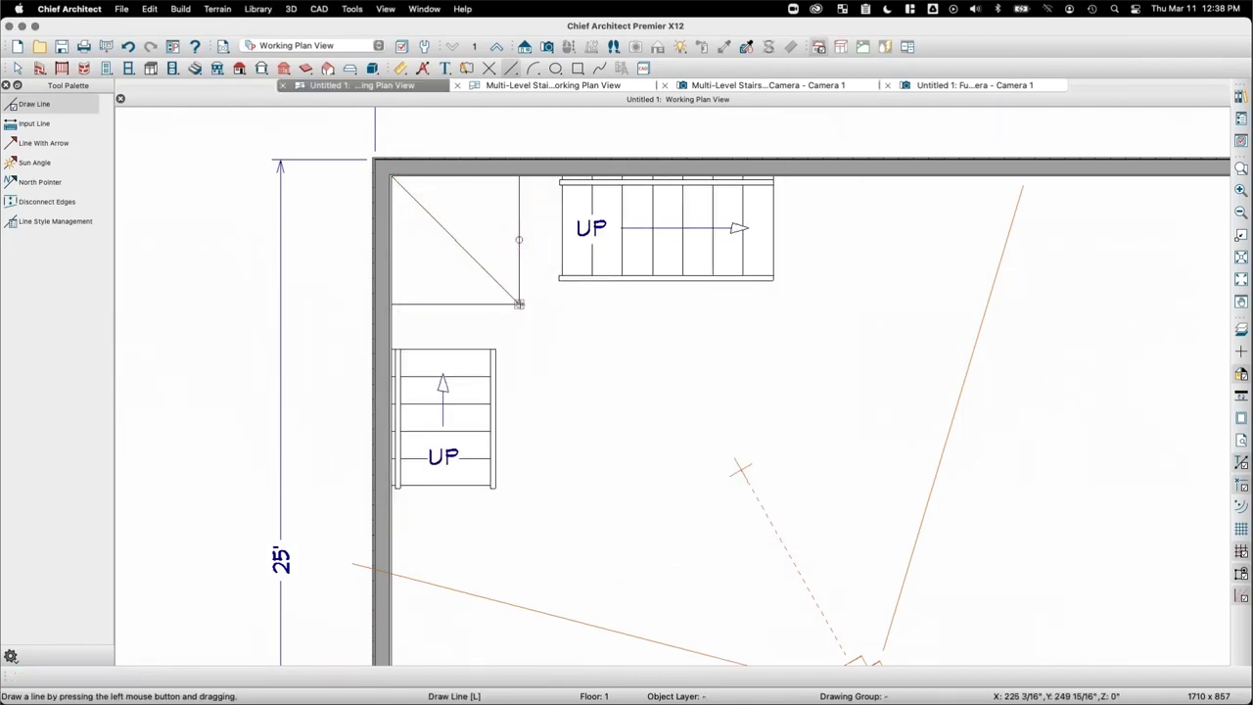
Step: Draw lines about 4'-7 7/16" long from the square's inner corner, at 120° to the upper wall and 150° to the left wall
{"action": "mouse_move", "coordinate": [519, 303]}
{"action": "left_mouse_down"}
{"action": "mouse_move", "coordinate": [492, 292]}
{"action": "mouse_move", "coordinate": [489, 273]}
{"action": "left_mouse_up"}
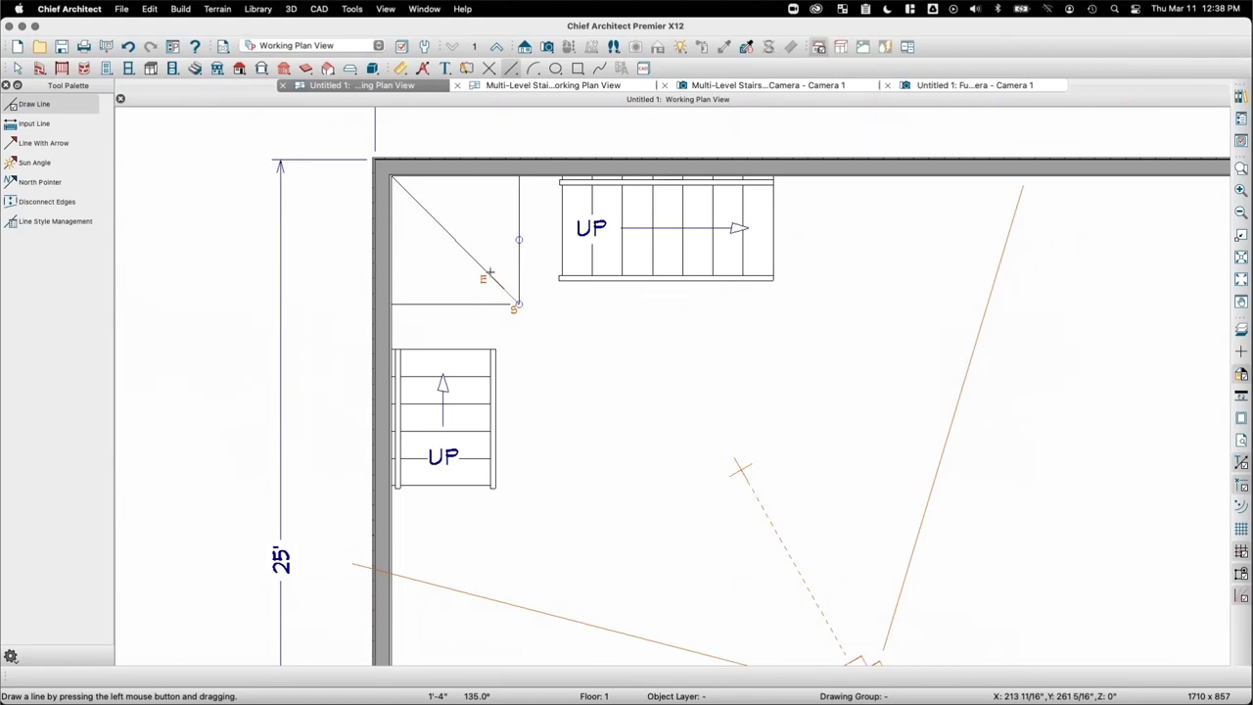
{"action": "mouse_move", "coordinate": [487, 271]}
{"action": "left_mouse_down"}
{"action": "mouse_move", "coordinate": [448, 231]}
{"action": "mouse_move", "coordinate": [463, 224]}
{"action": "left_mouse_up"}
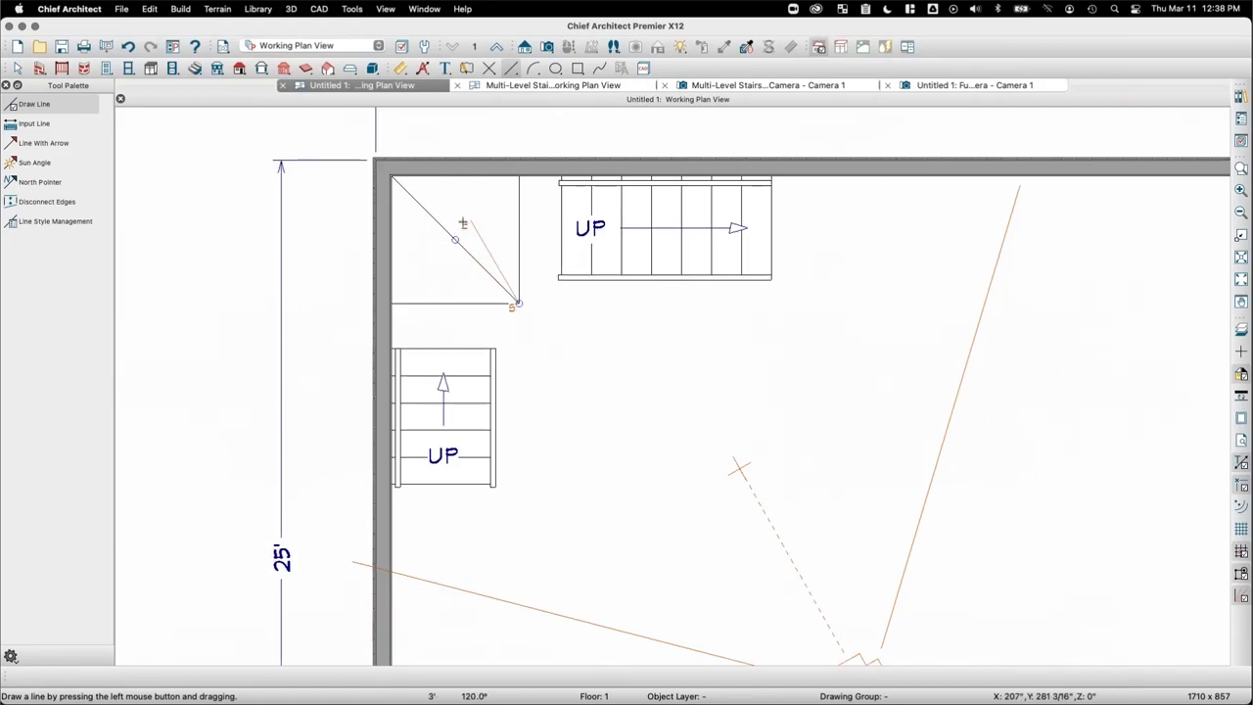
{"action": "left_click_drag", "start_coordinate": [463, 223], "coordinate": [447, 180]}
{"action": "scroll", "coordinate": [445, 179], "scroll_direction": "up", "scroll_amount": 1}
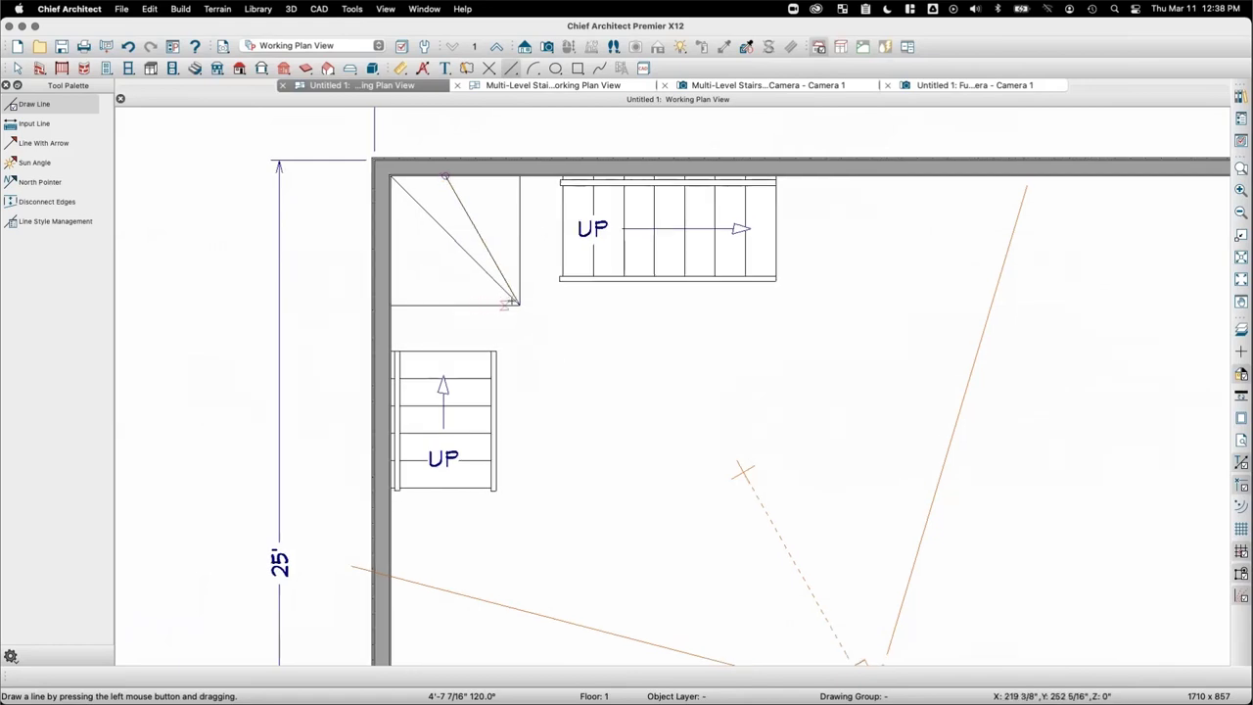
{"action": "left_click_drag", "start_coordinate": [519, 304], "coordinate": [392, 232]}
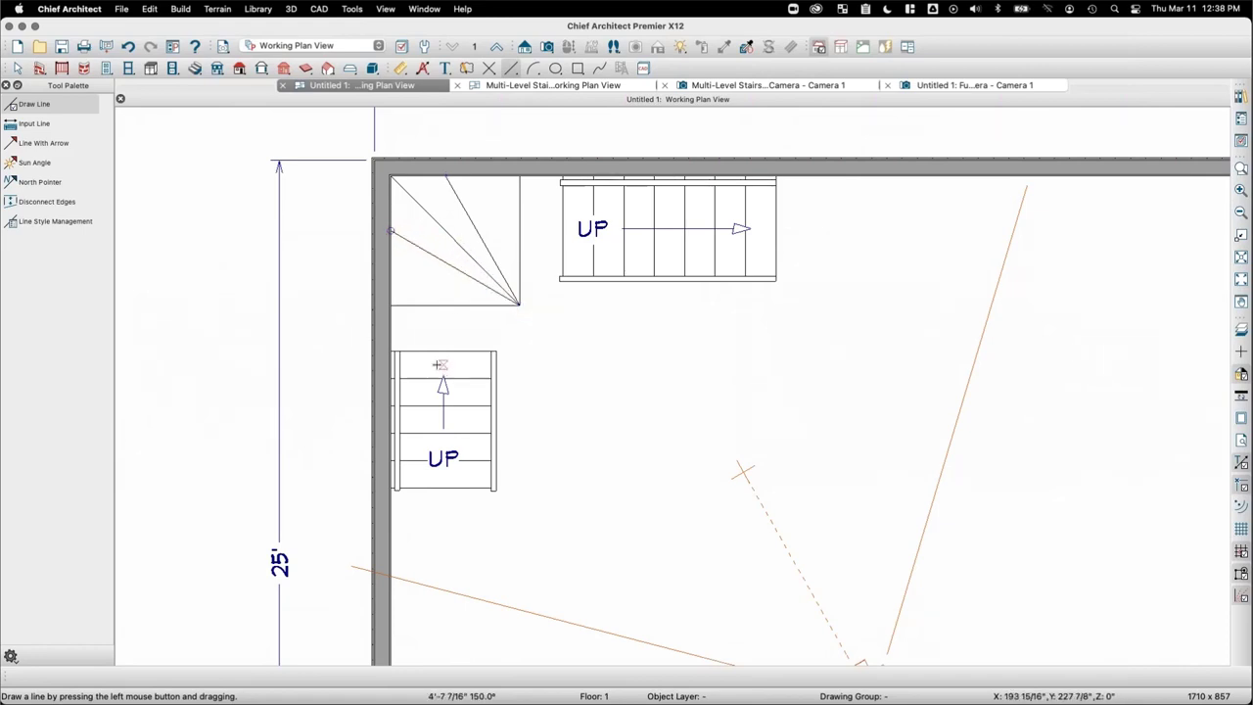
Step: Try to delete the 135° diagonal line running to the room corner
{"action": "key", "text": "space"}
{"action": "left_click", "coordinate": [424, 208]}
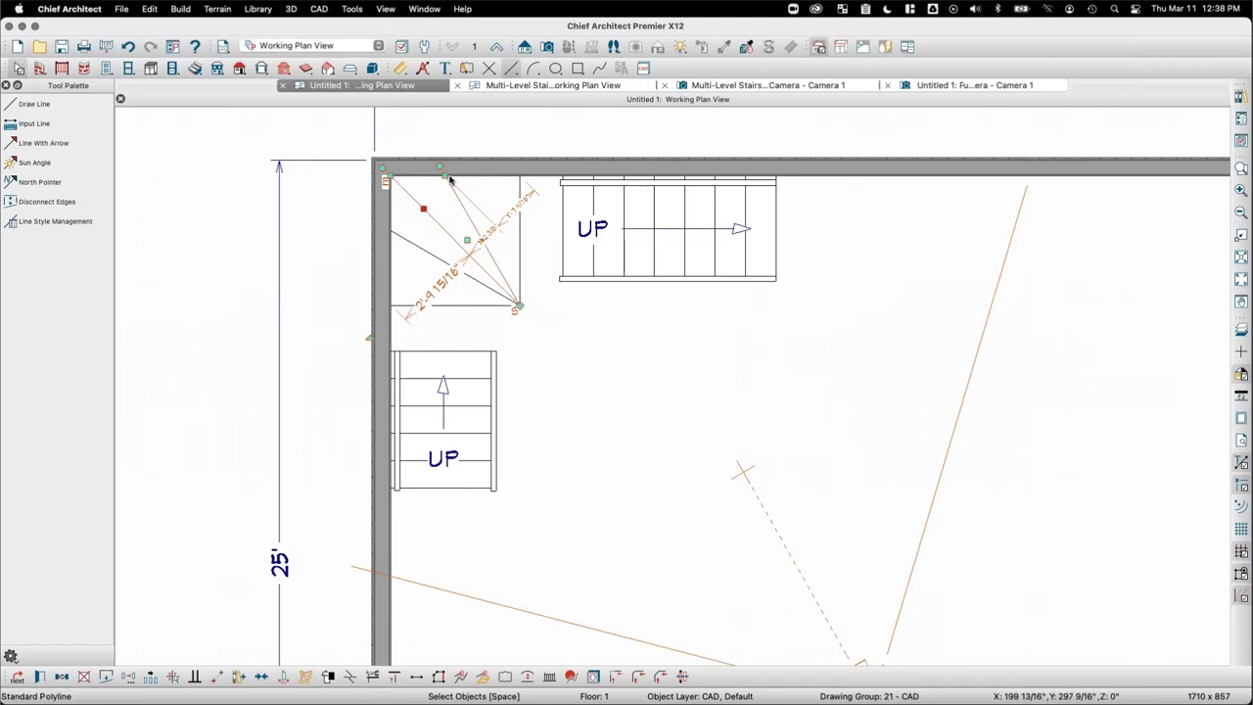
{"action": "left_click", "coordinate": [567, 339]}
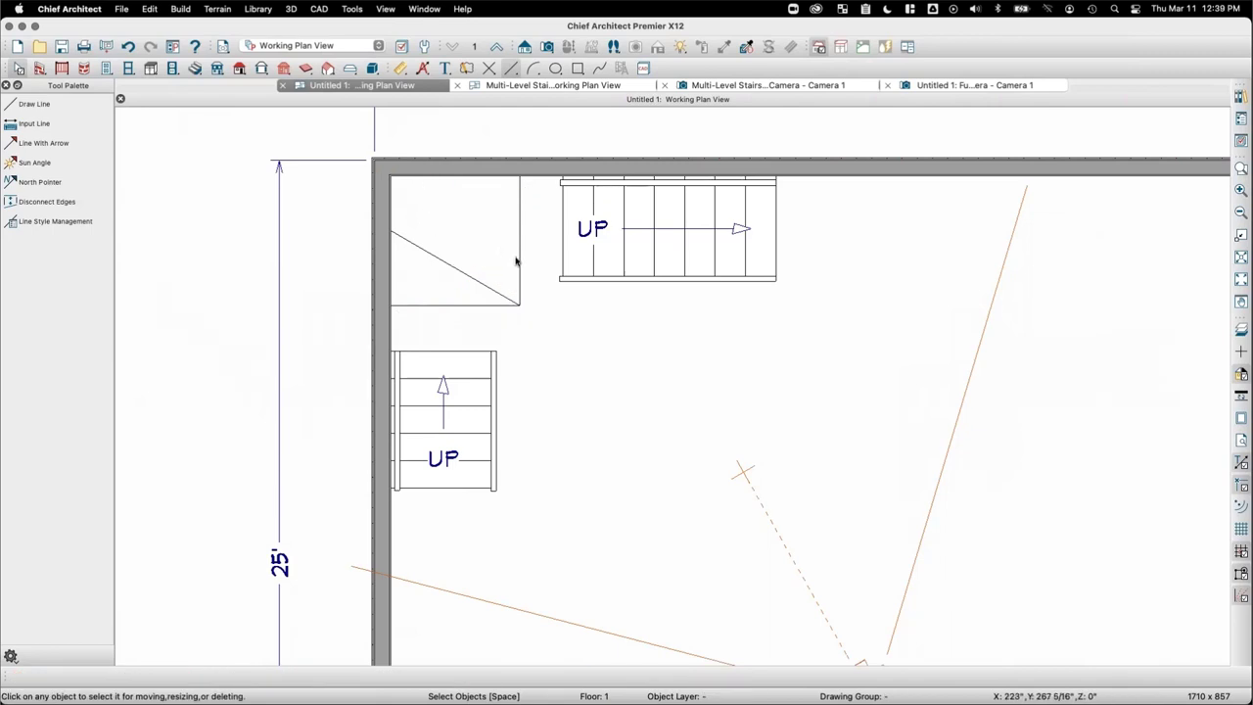
Step: Separate the 135° diagonal from the connected 120° line and delete only the diagonal
{"action": "left_click", "coordinate": [417, 203]}
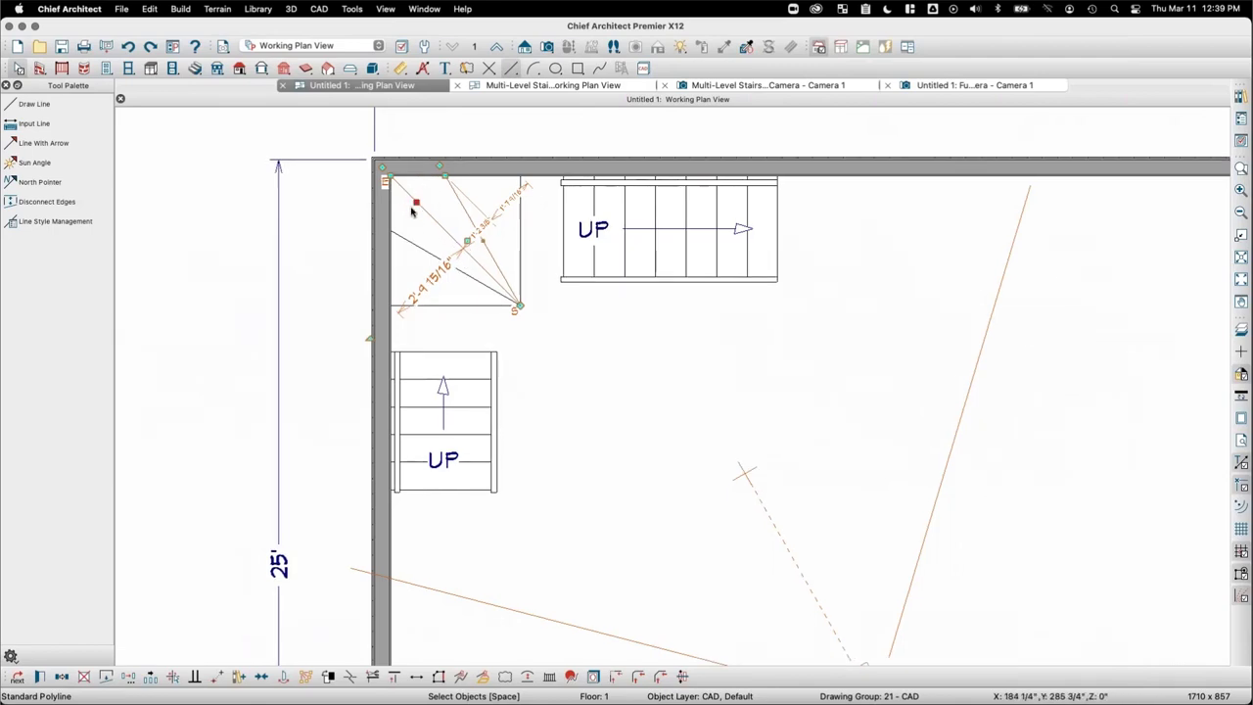
{"action": "left_click", "coordinate": [106, 679]}
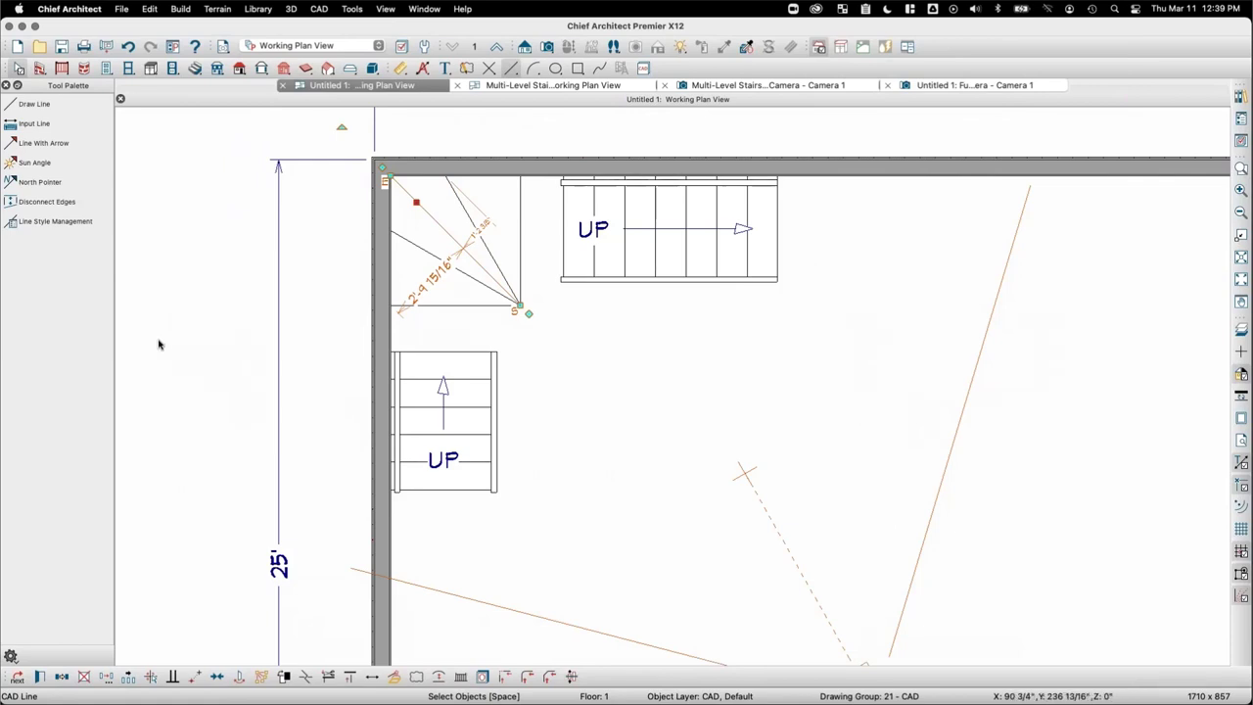
{"action": "key", "text": "Escape"}
{"action": "left_click", "coordinate": [415, 203]}
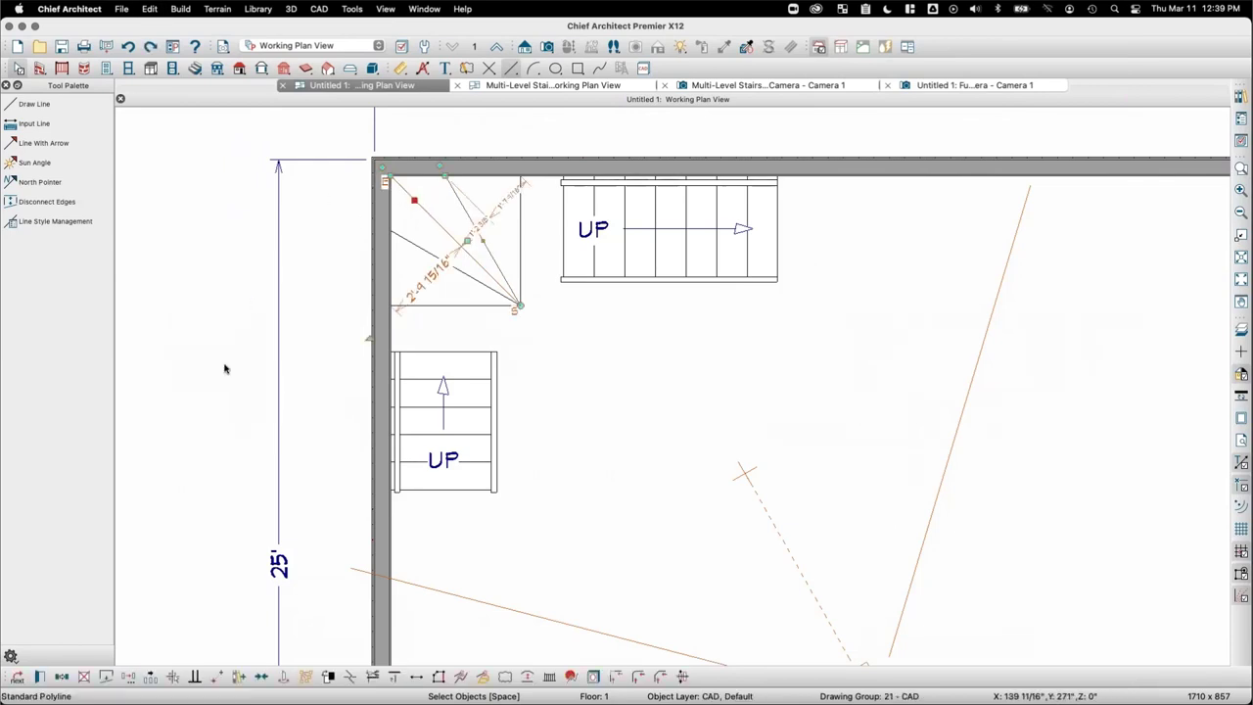
{"action": "left_click", "coordinate": [106, 678]}
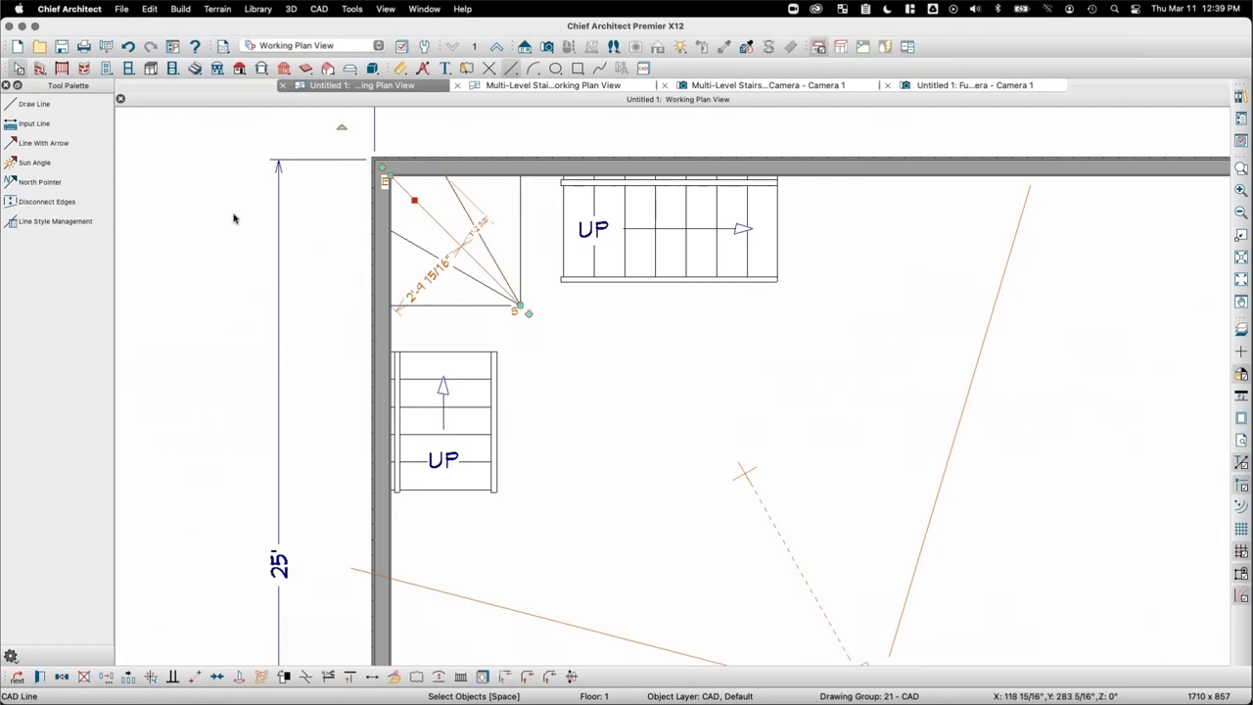
{"action": "left_click", "coordinate": [234, 218]}
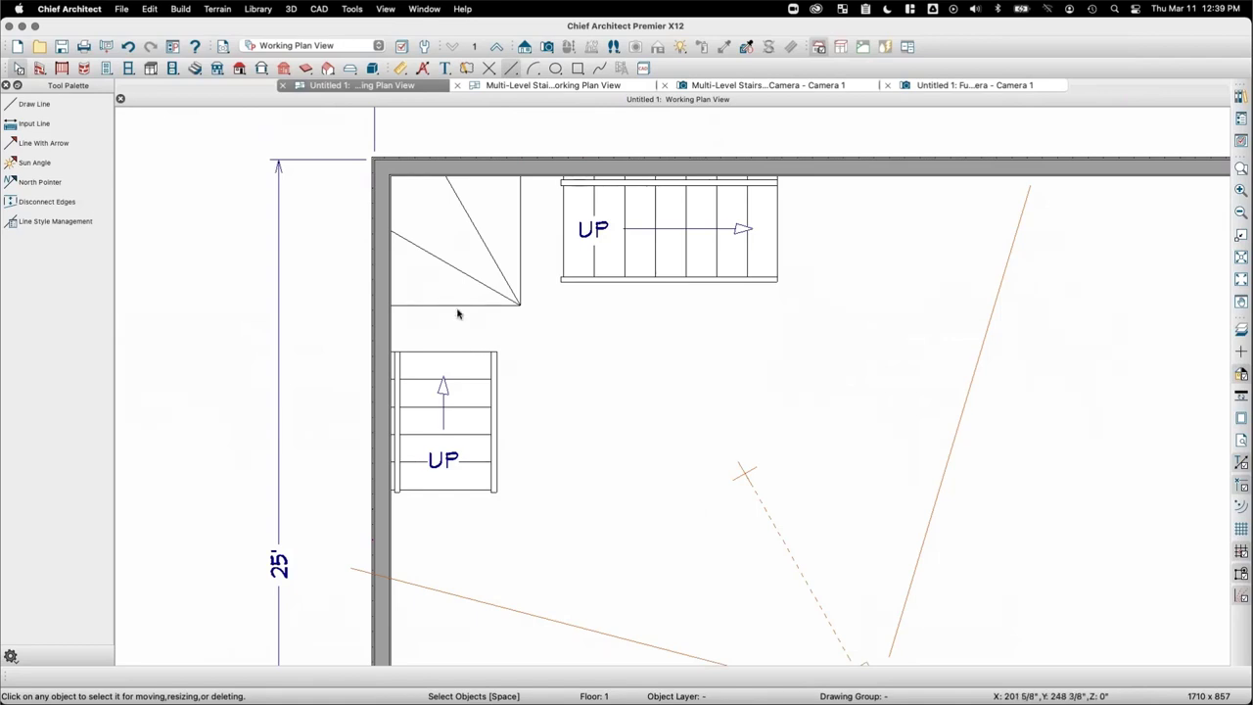
Step: Move both flights against the corner square: the left-wall flight up 1'-5" and the upper-wall flight left 1'-4"
{"action": "left_click", "coordinate": [454, 377]}
{"action": "left_click_drag", "start_coordinate": [444, 382], "coordinate": [447, 377]}
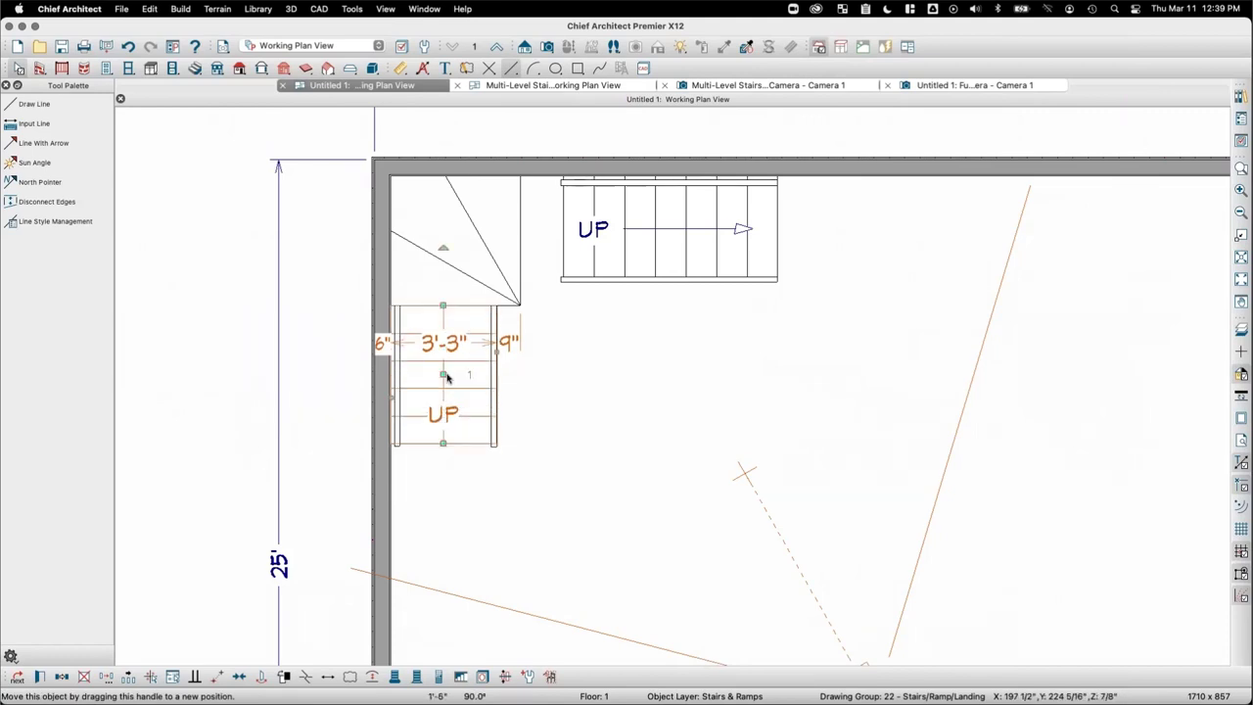
{"action": "left_click", "coordinate": [664, 229]}
{"action": "left_click_drag", "start_coordinate": [669, 230], "coordinate": [627, 228]}
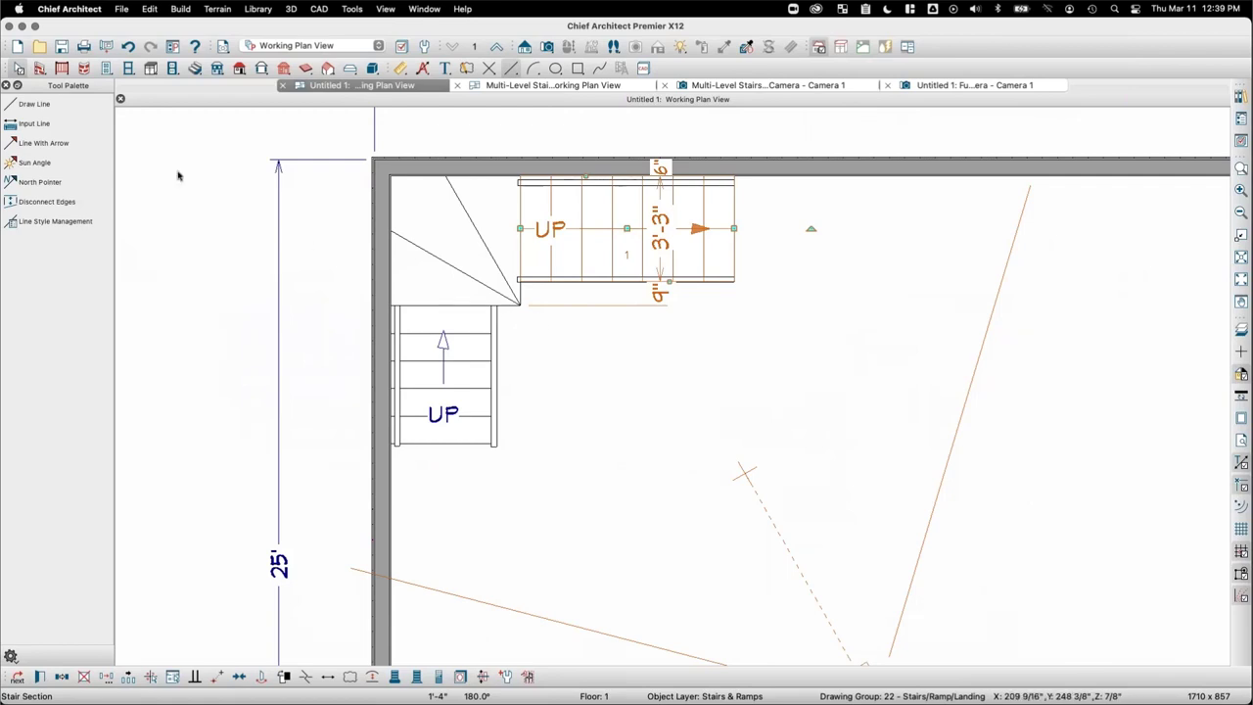
Step: Draw a vertical line about 5 3/16" long from the left-wall flight's inner upper corner to the 150° line
{"action": "left_click", "coordinate": [39, 104]}
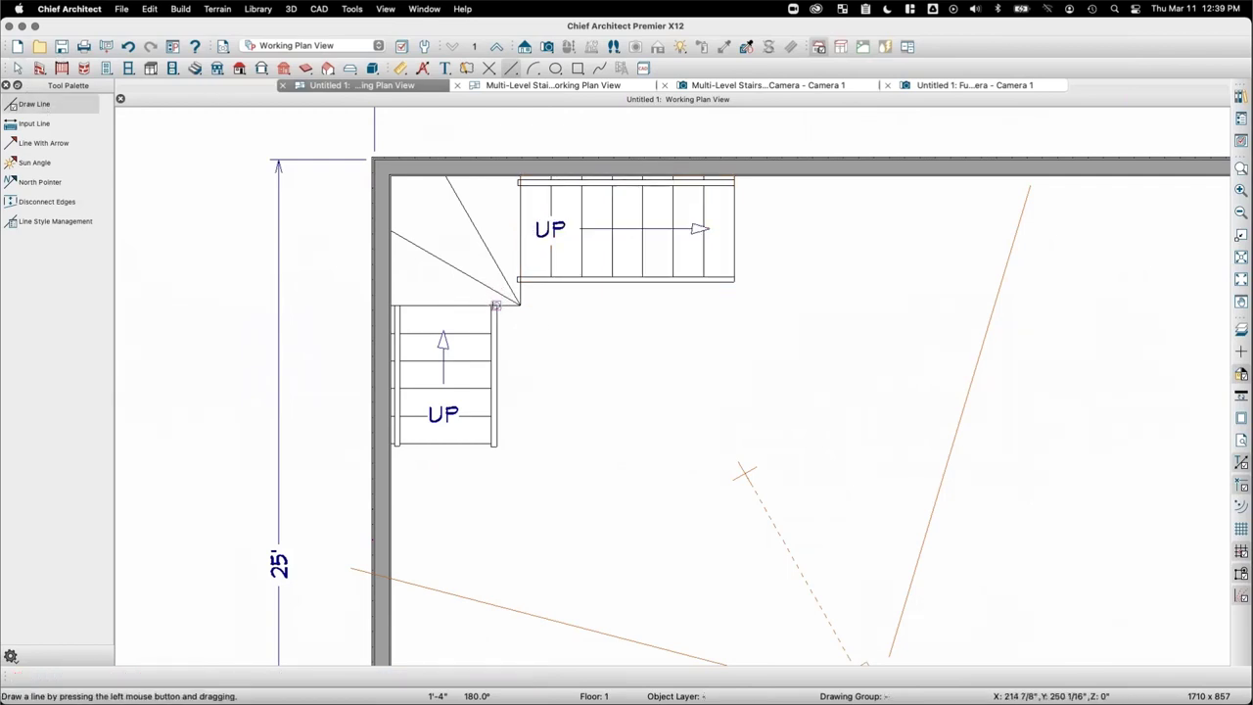
{"action": "left_click_drag", "start_coordinate": [496, 305], "coordinate": [492, 292]}
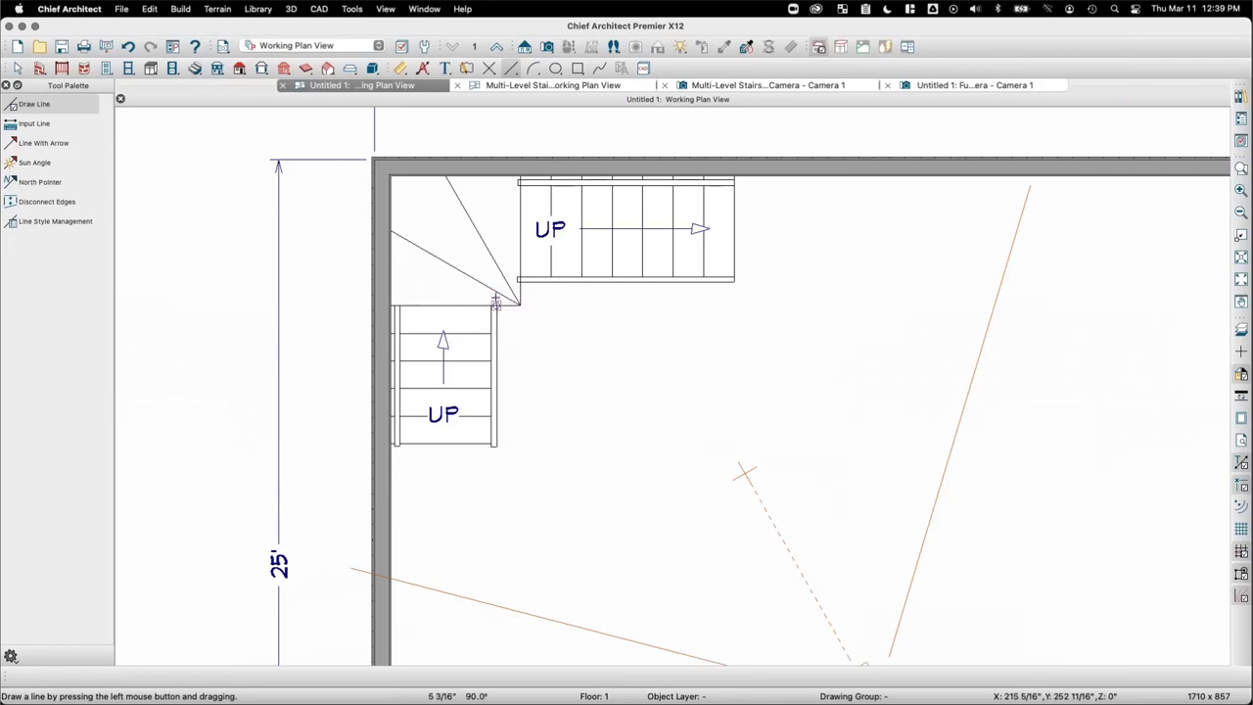
Step: Try to trim the 150° line to the short vertical line and close the first winder tread outline
{"action": "left_click", "coordinate": [449, 271]}
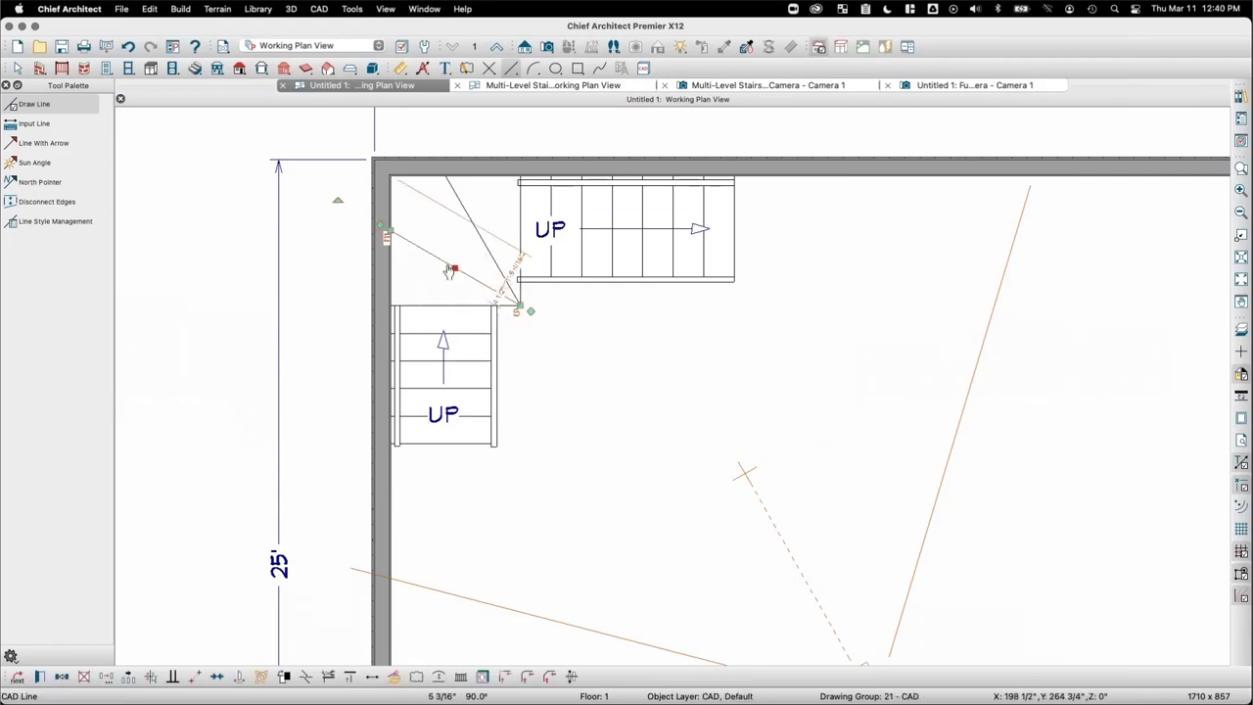
{"action": "mouse_move", "coordinate": [519, 307]}
{"action": "left_mouse_down"}
{"action": "mouse_move", "coordinate": [497, 292]}
{"action": "mouse_move", "coordinate": [391, 305]}
{"action": "mouse_move", "coordinate": [391, 231]}
{"action": "left_mouse_up"}
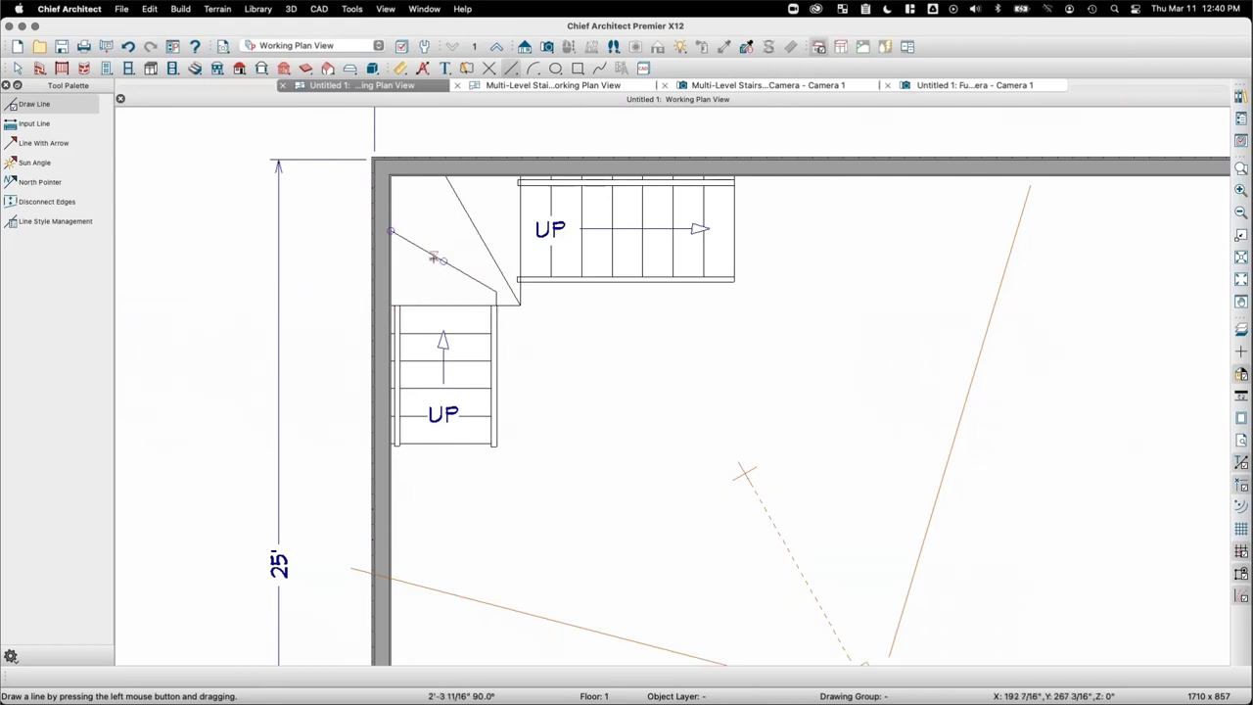
{"action": "left_click", "coordinate": [437, 261]}
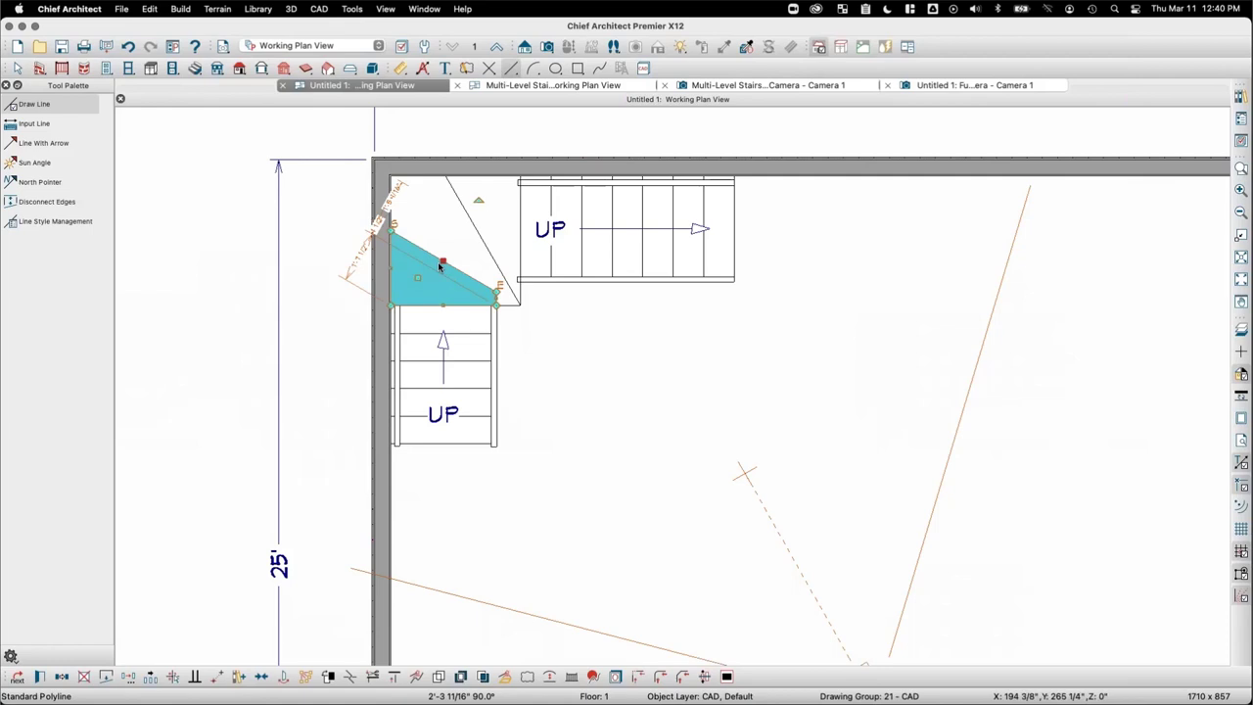
{"action": "key", "text": "Escape"}
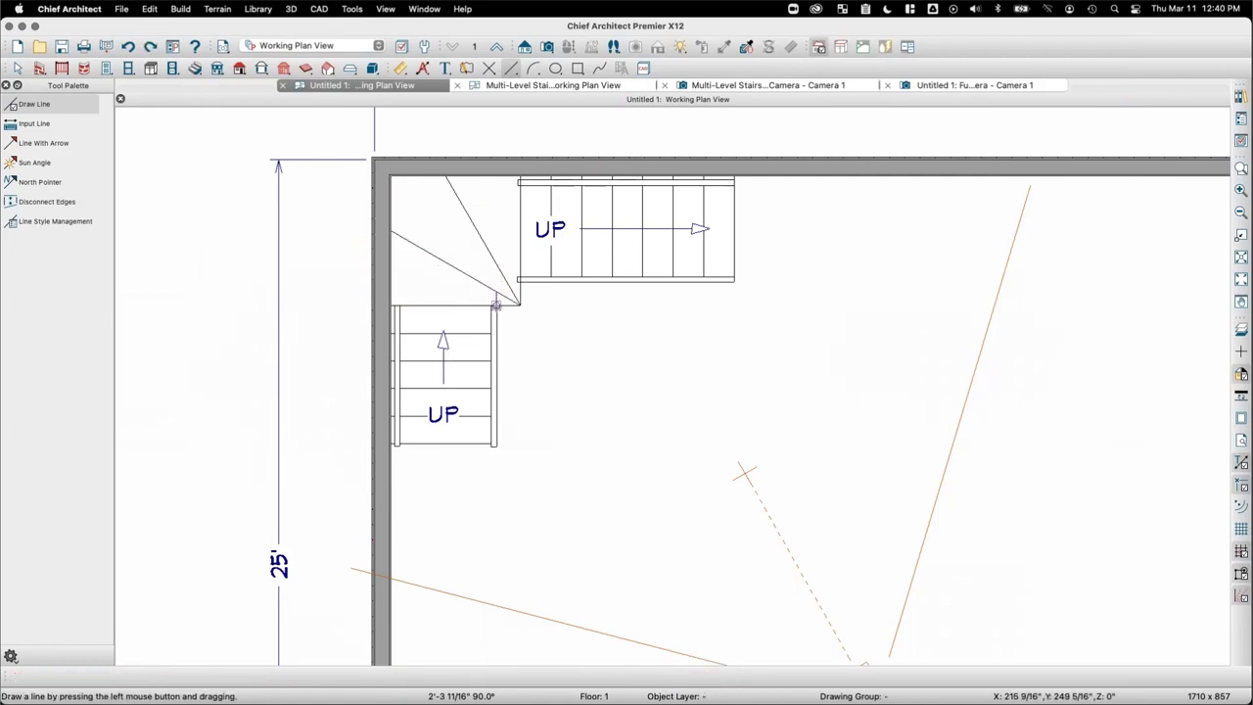
Step: Shorten the 150° line to the short vertical line, then close the tread outline with a line about 2'-3 11/16" along the left wall
{"action": "left_click", "coordinate": [496, 294]}
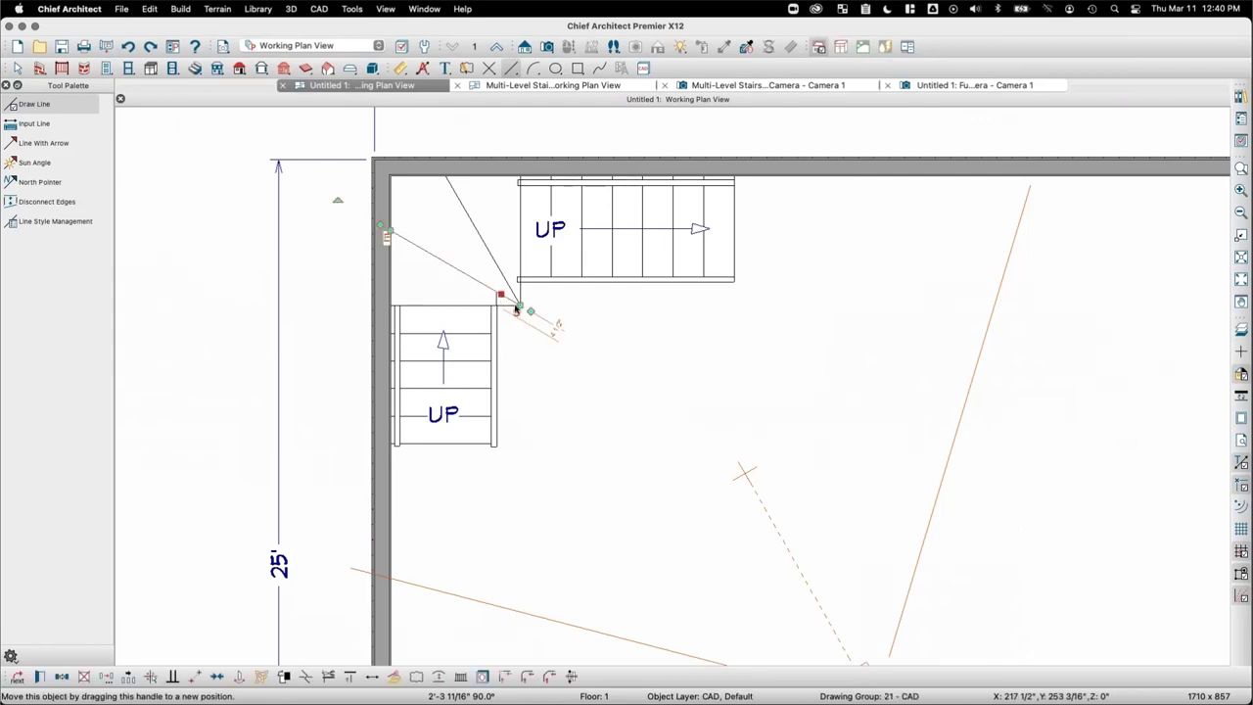
{"action": "left_click_drag", "start_coordinate": [516, 307], "coordinate": [496, 294]}
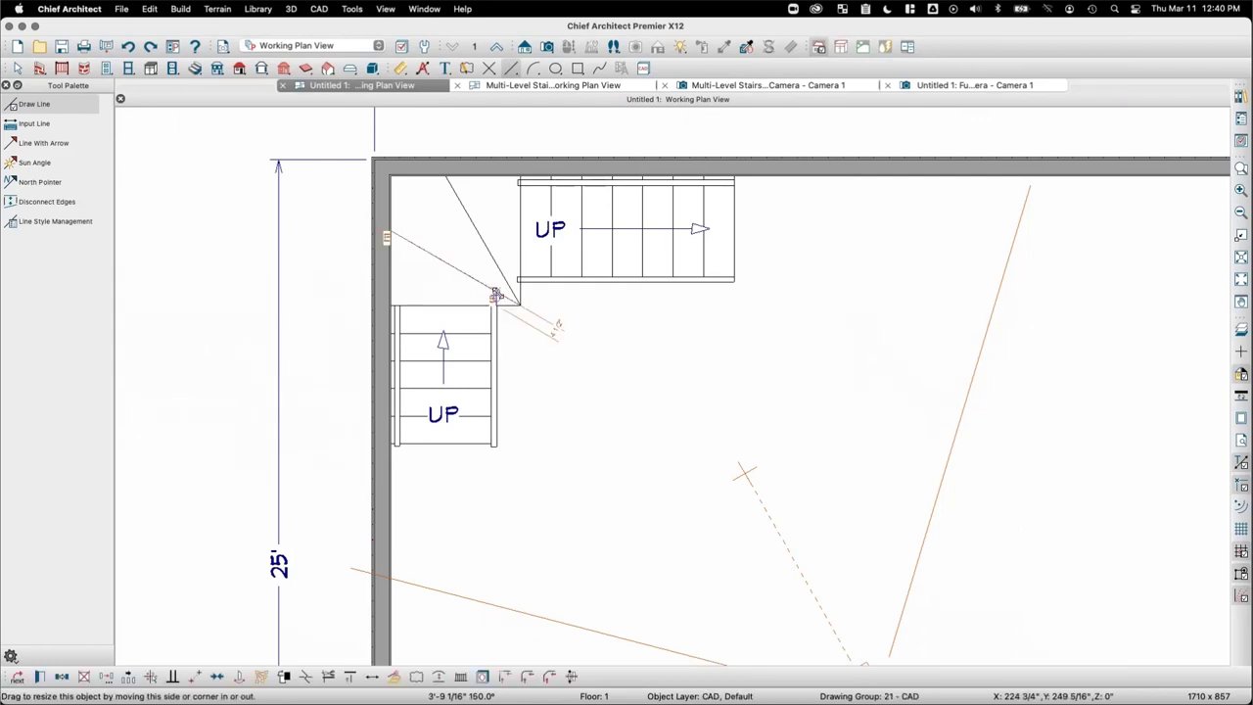
{"action": "left_click", "coordinate": [568, 326]}
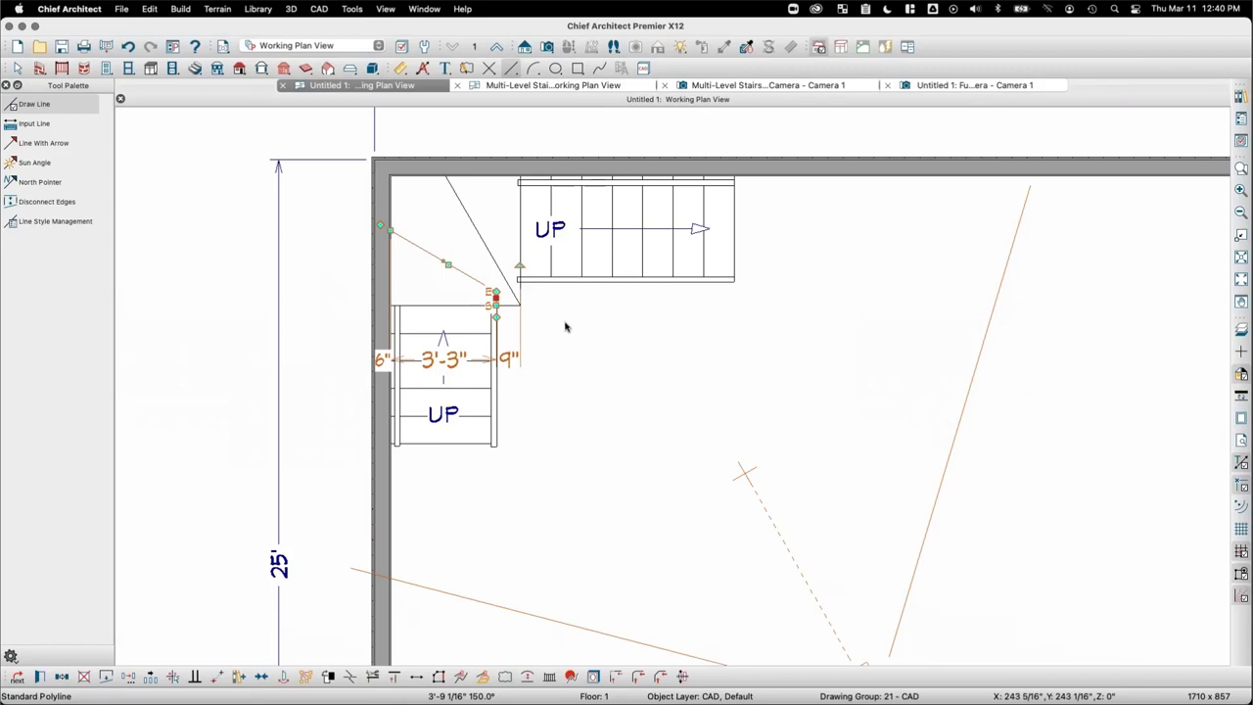
{"action": "mouse_move", "coordinate": [495, 306]}
{"action": "left_mouse_down"}
{"action": "mouse_move", "coordinate": [392, 305]}
{"action": "mouse_move", "coordinate": [383, 240]}
{"action": "mouse_move", "coordinate": [390, 230]}
{"action": "mouse_move", "coordinate": [492, 280]}
{"action": "left_mouse_up"}
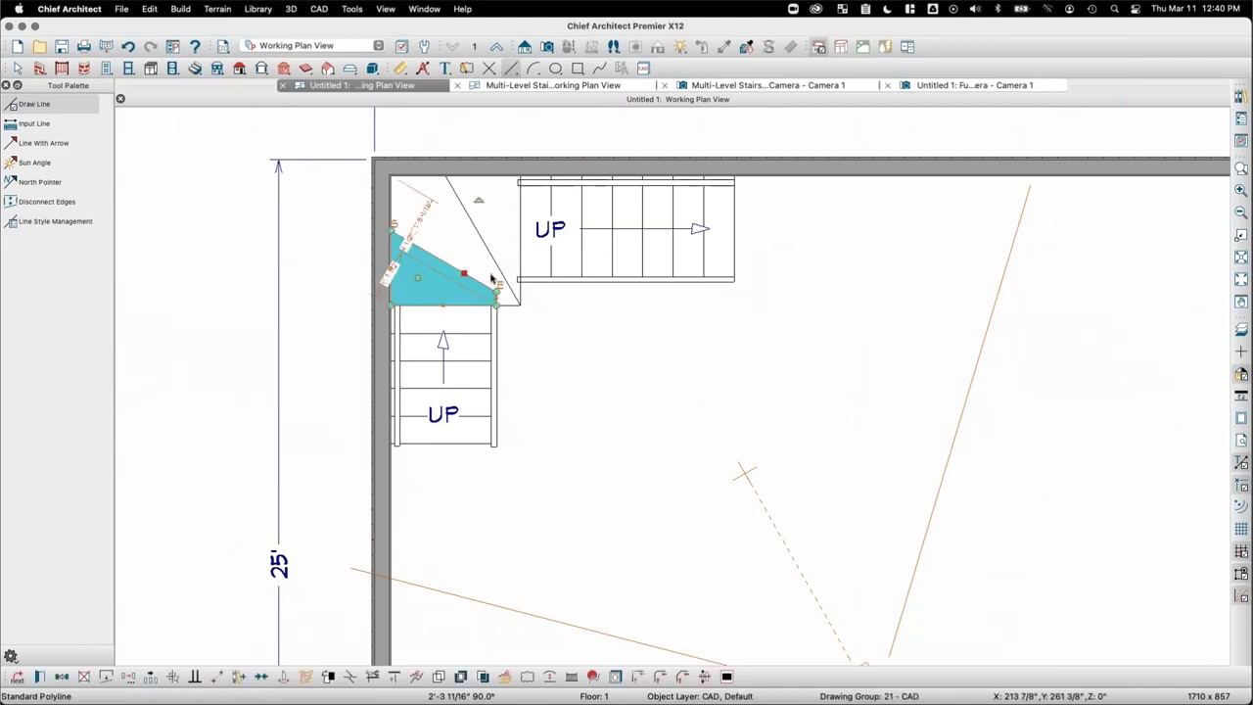
{"action": "left_click", "coordinate": [551, 291]}
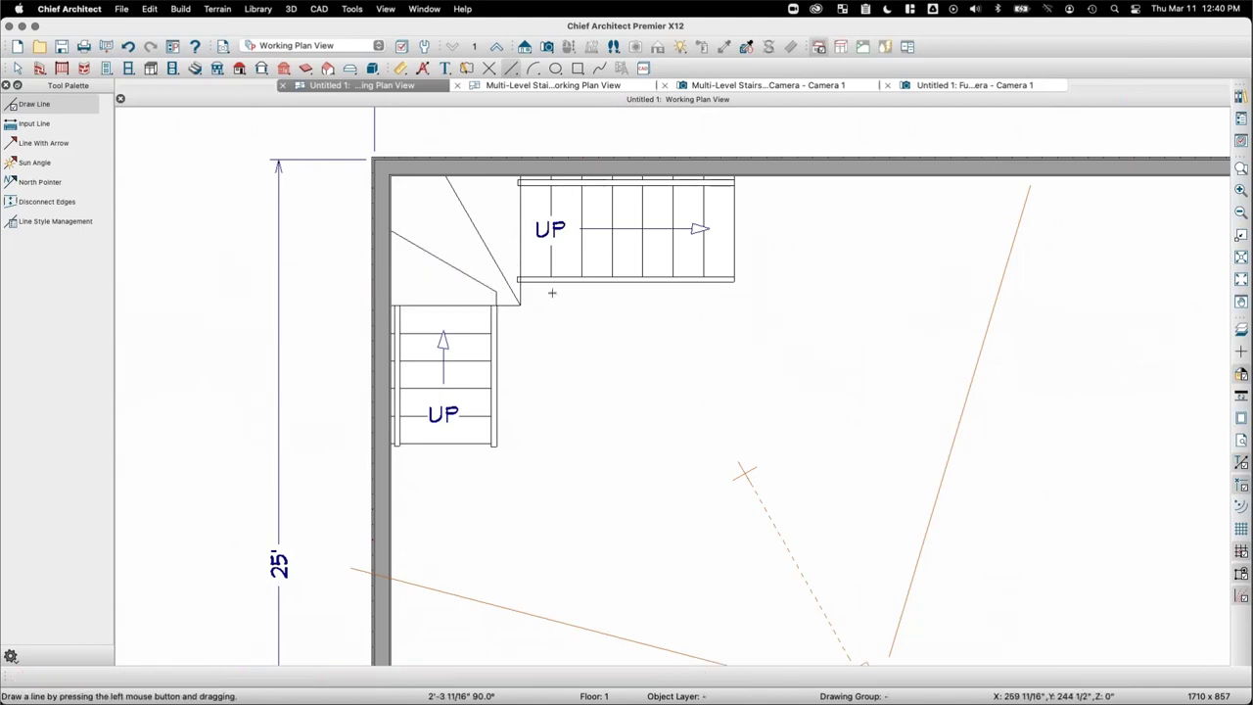
Step: Close the upper-wall winder outline using a line about 5 3/16" long, the shortened 300° line and a line about 2'-3 11/16" along the wall
{"action": "left_click_drag", "start_coordinate": [520, 281], "coordinate": [450, 171]}
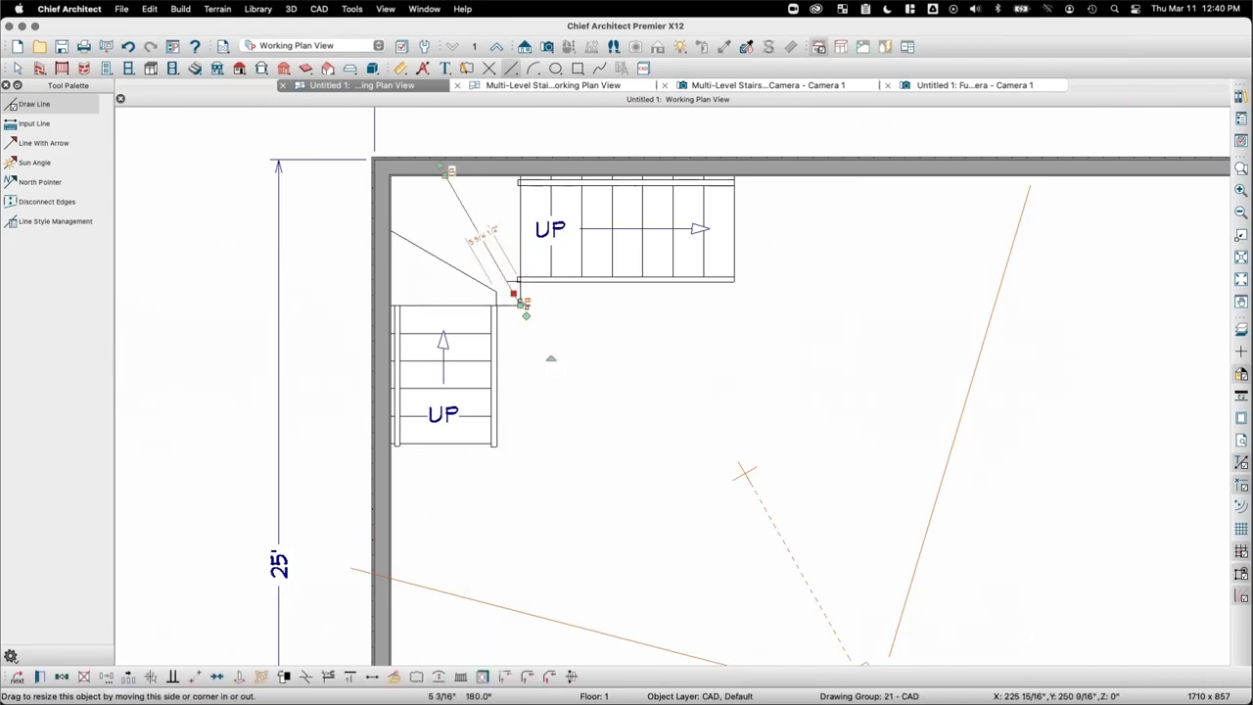
{"action": "left_click", "coordinate": [507, 280]}
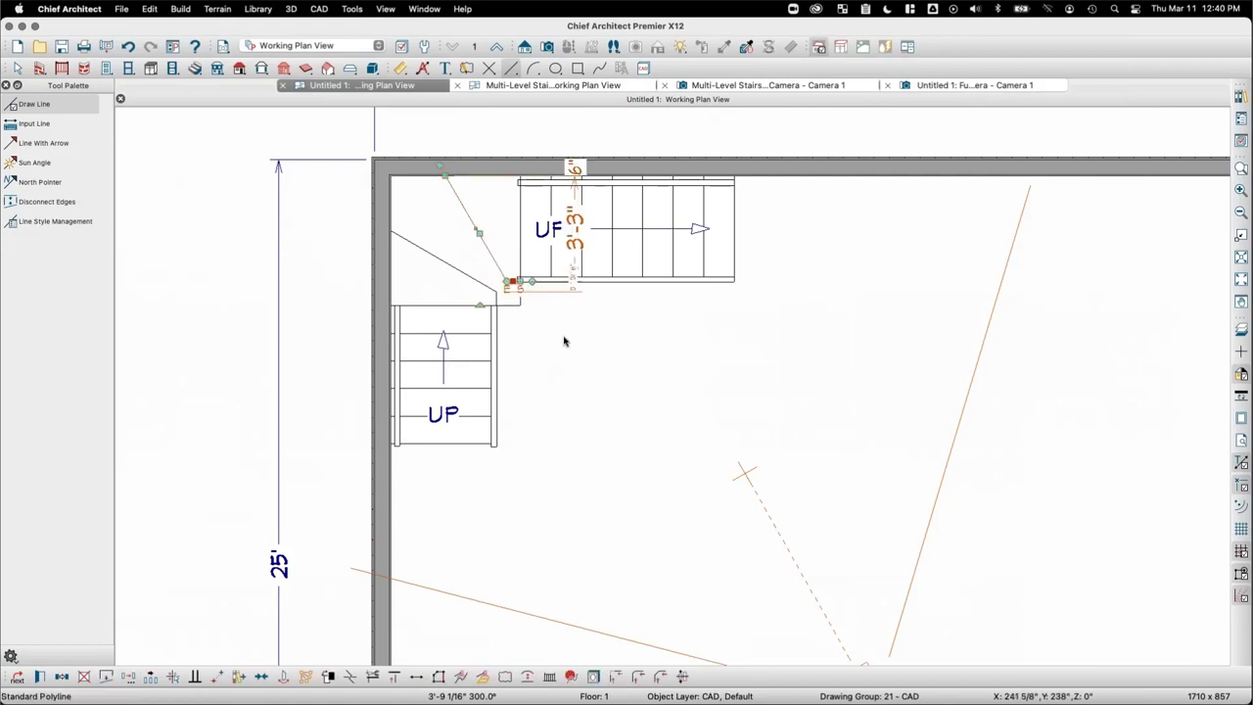
{"action": "mouse_move", "coordinate": [511, 283]}
{"action": "left_mouse_down"}
{"action": "mouse_move", "coordinate": [520, 177]}
{"action": "mouse_move", "coordinate": [446, 176]}
{"action": "left_mouse_up"}
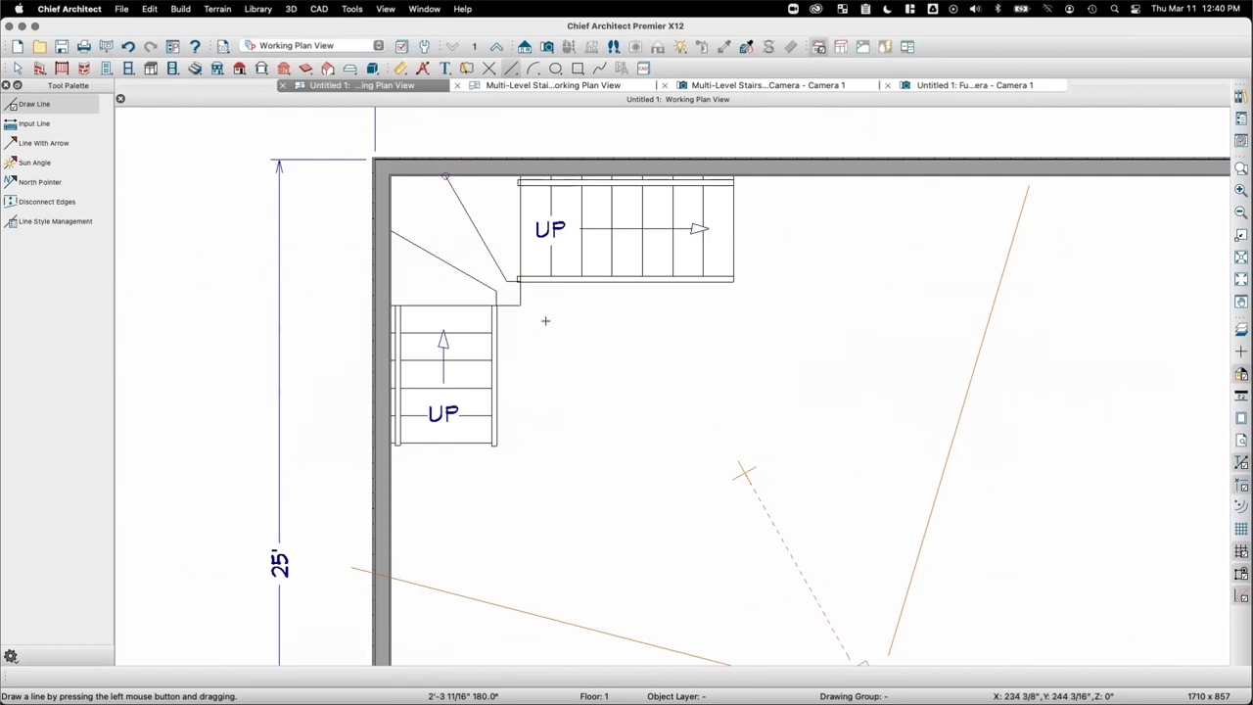
Step: Shrink the corner square to about 3'-6 13/16" per side, aligning its inner edges with the ends of the two winder lines
{"action": "scroll", "coordinate": [545, 320], "scroll_direction": "up", "scroll_amount": 1}
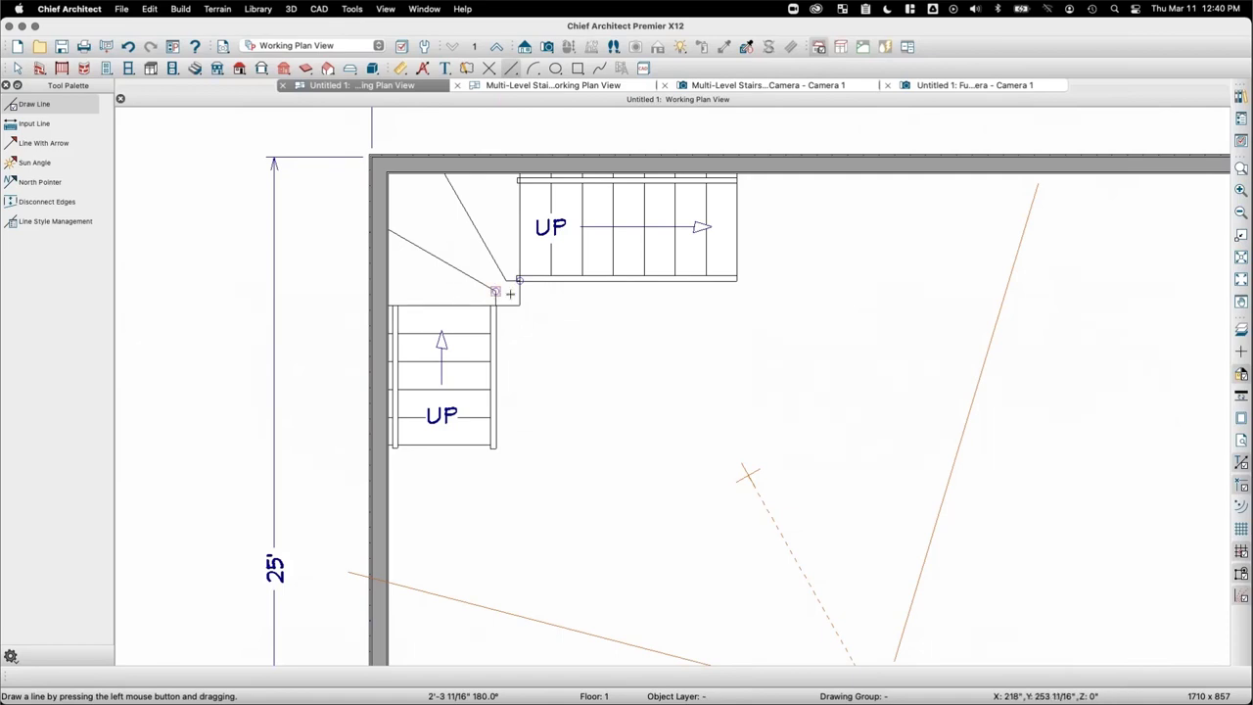
{"action": "left_click", "coordinate": [510, 293]}
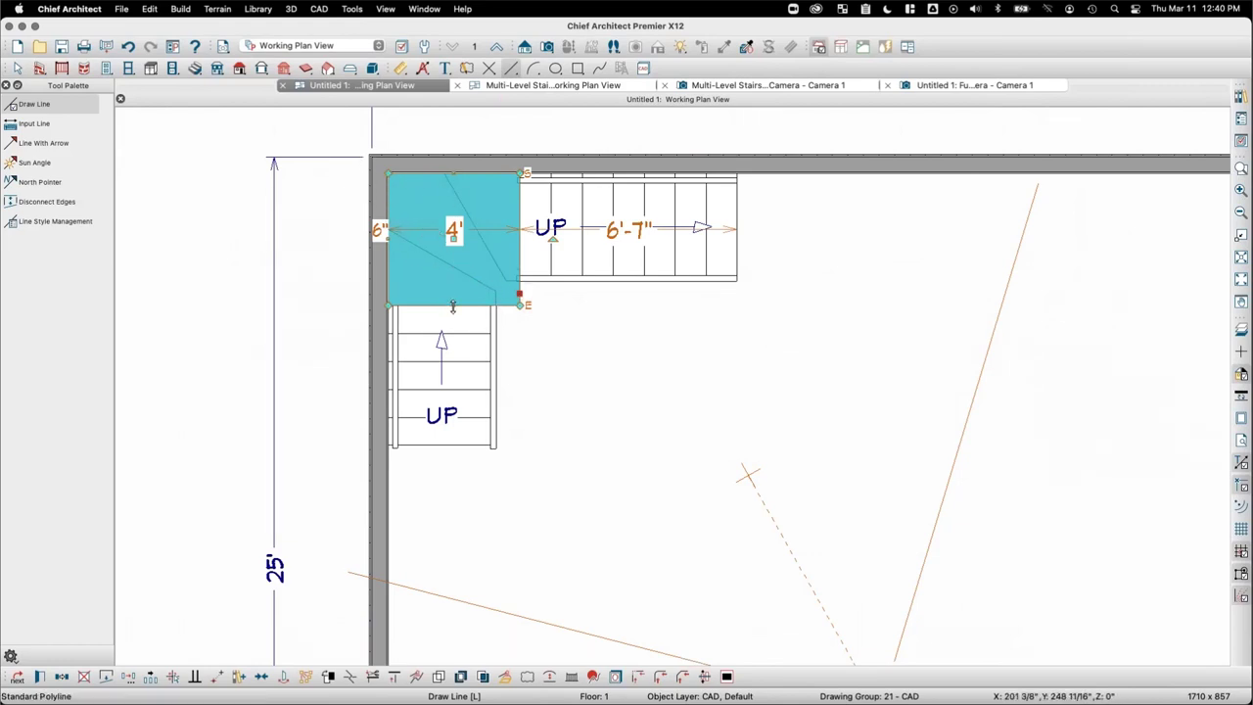
{"action": "left_click_drag", "start_coordinate": [453, 304], "coordinate": [495, 291]}
{"action": "left_click_drag", "start_coordinate": [519, 230], "coordinate": [503, 280]}
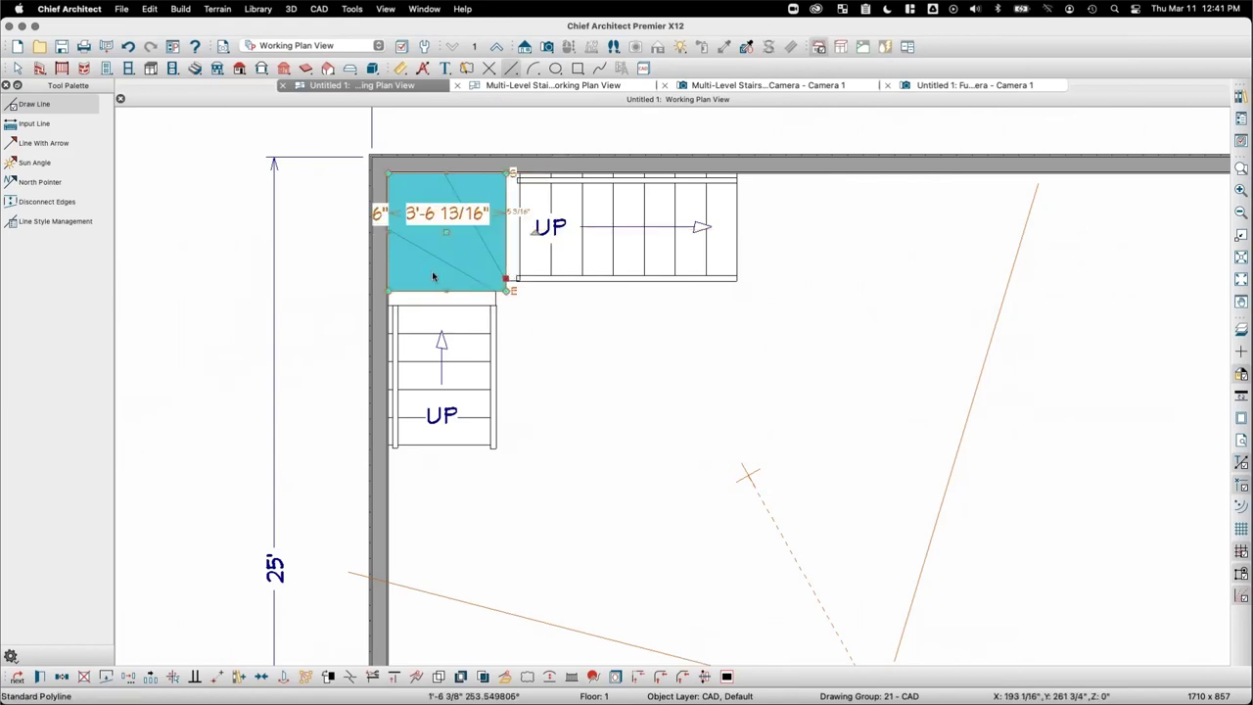
Step: Add a break in the square's lower edge at the 150° line's inner end, and move the lower-left corner to that line's wall end
{"action": "left_click_drag", "start_coordinate": [388, 291], "coordinate": [384, 231]}
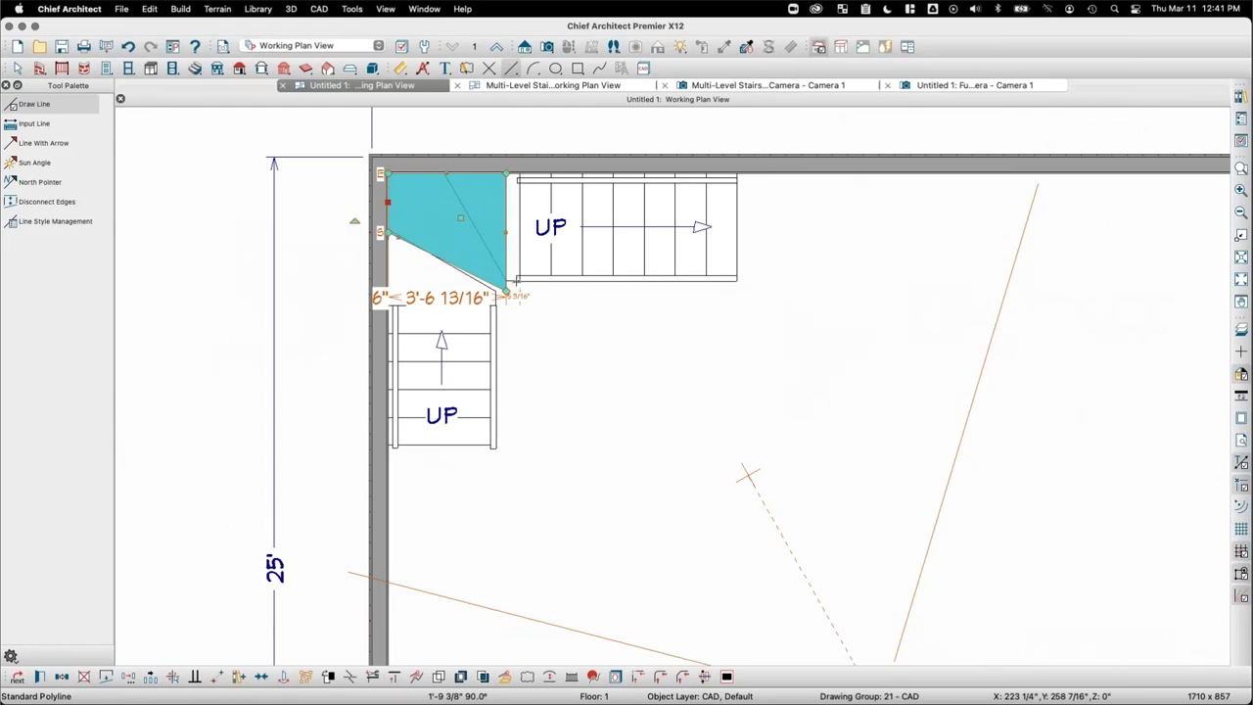
{"action": "left_click_drag", "start_coordinate": [507, 291], "coordinate": [471, 298]}
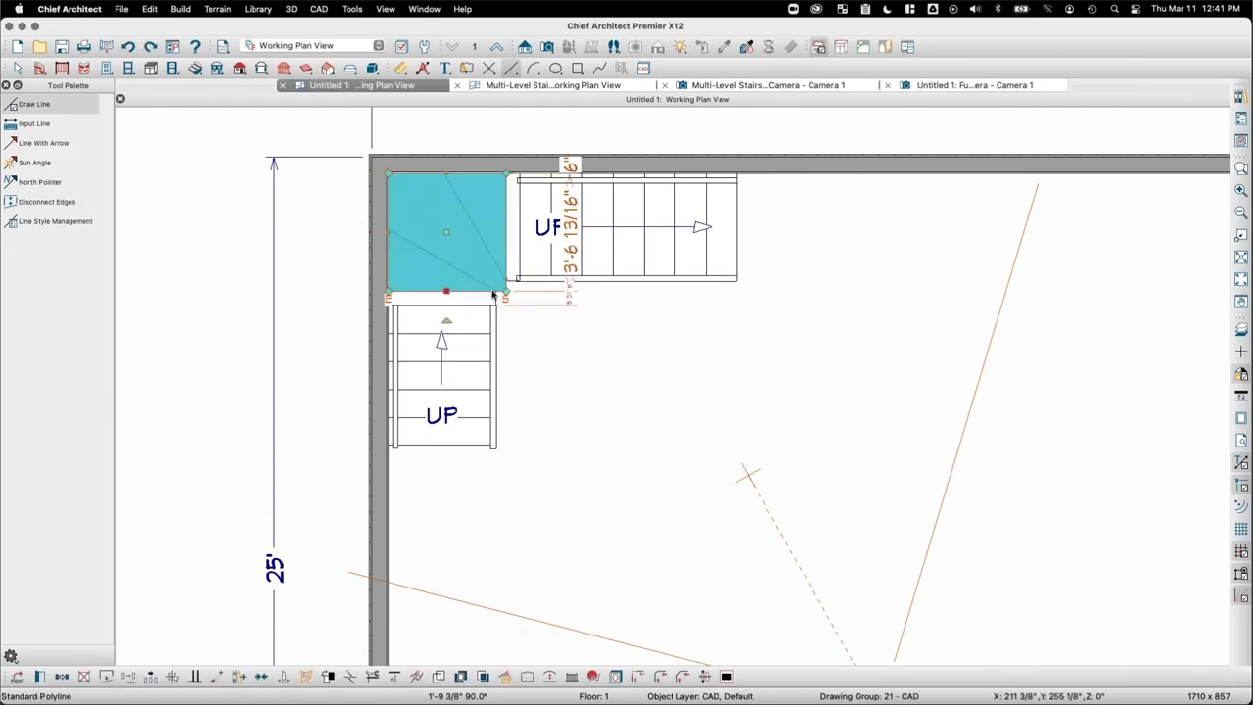
{"action": "scroll", "coordinate": [495, 294], "scroll_direction": "up", "scroll_amount": 3}
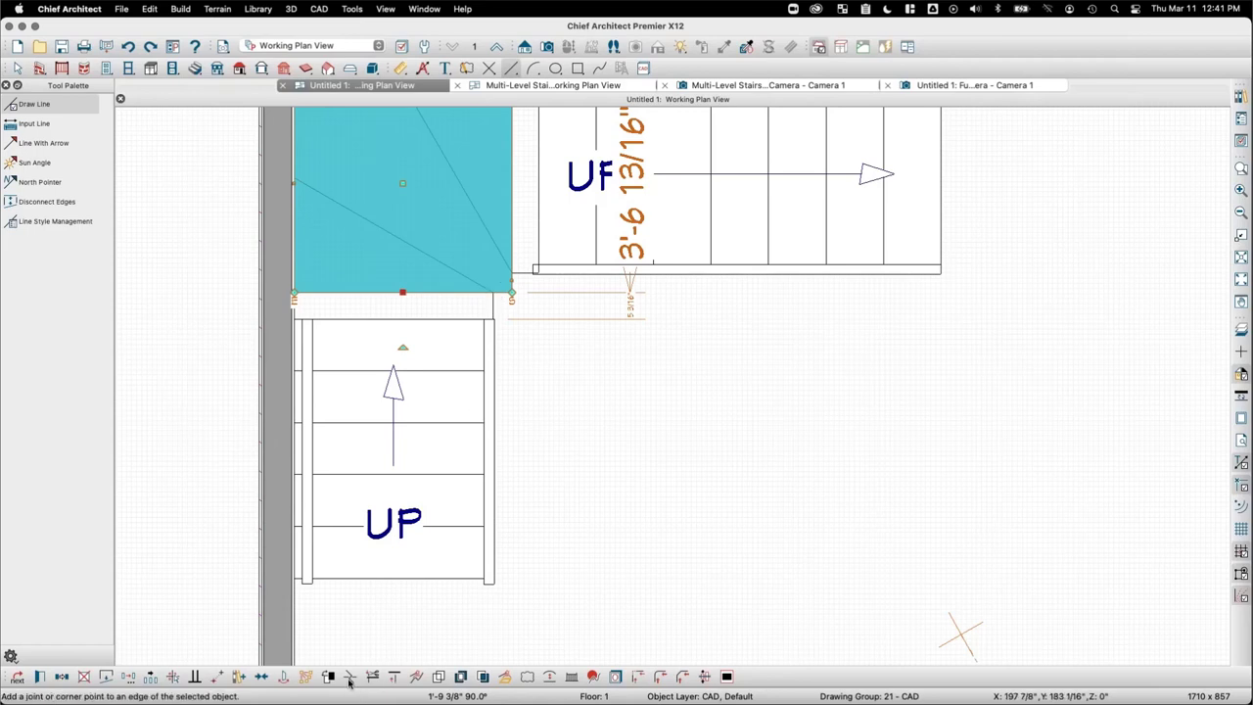
{"action": "key", "text": "Escape"}
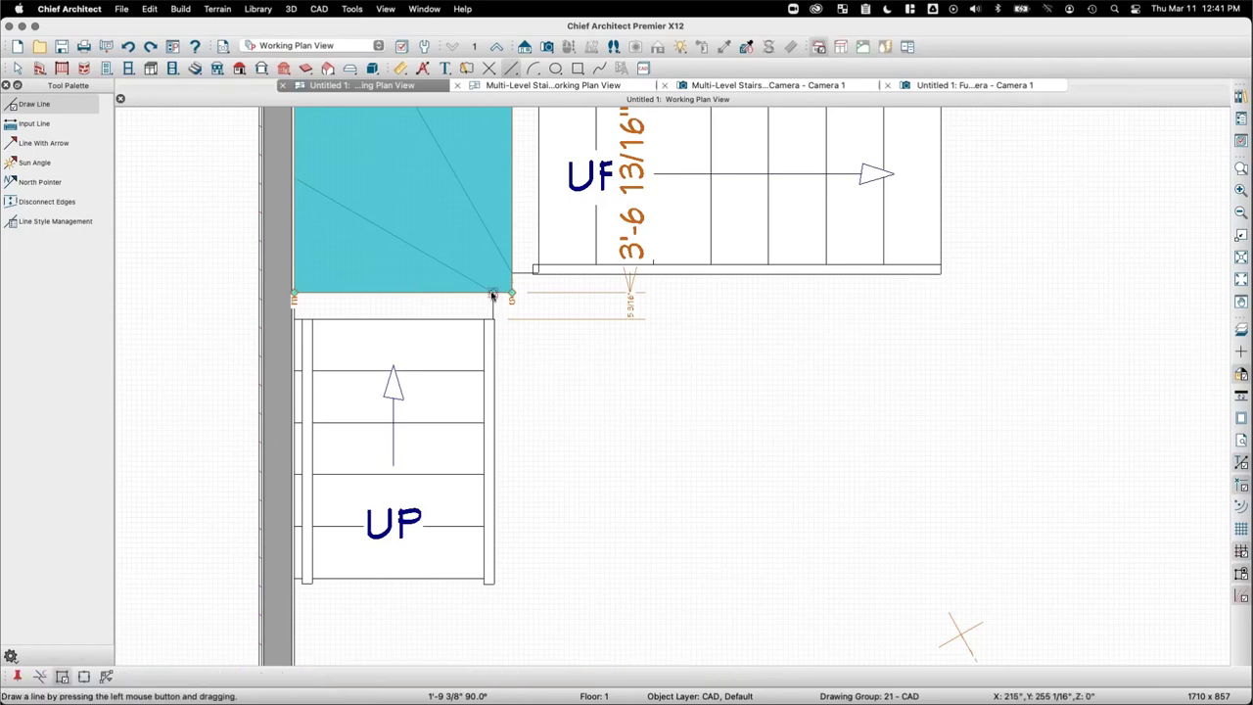
{"action": "left_click", "coordinate": [322, 282]}
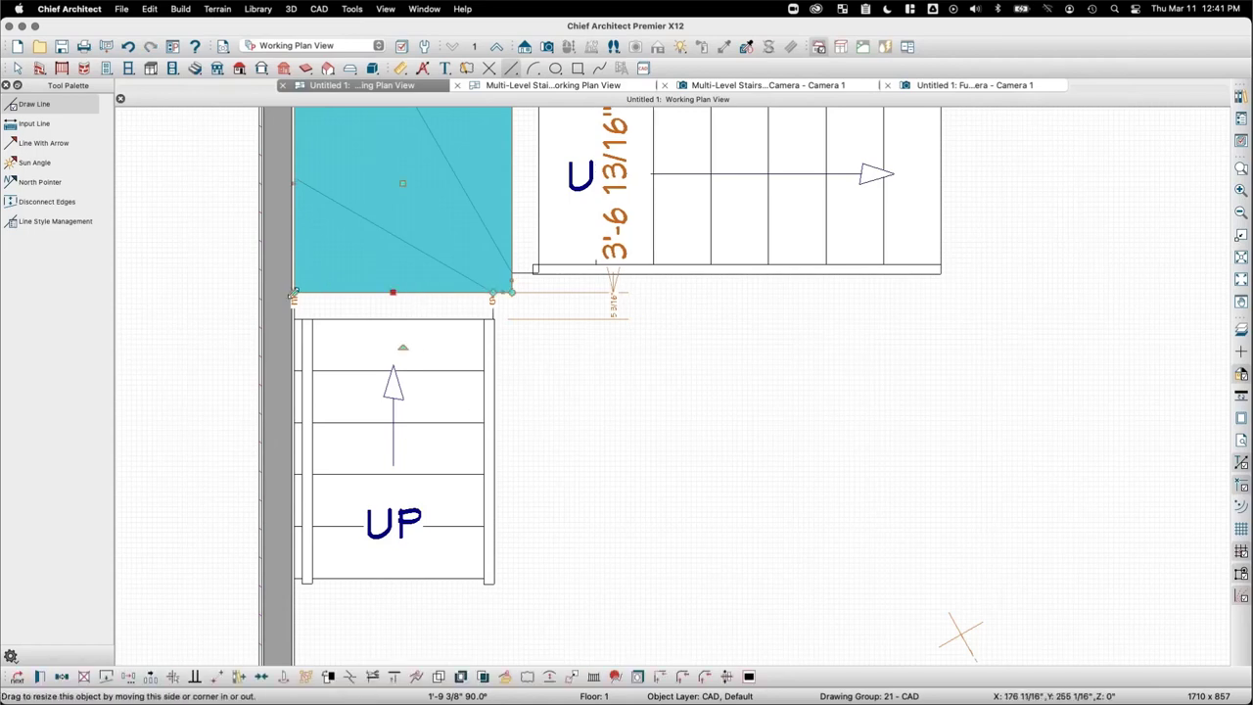
{"action": "left_click_drag", "start_coordinate": [293, 292], "coordinate": [294, 180]}
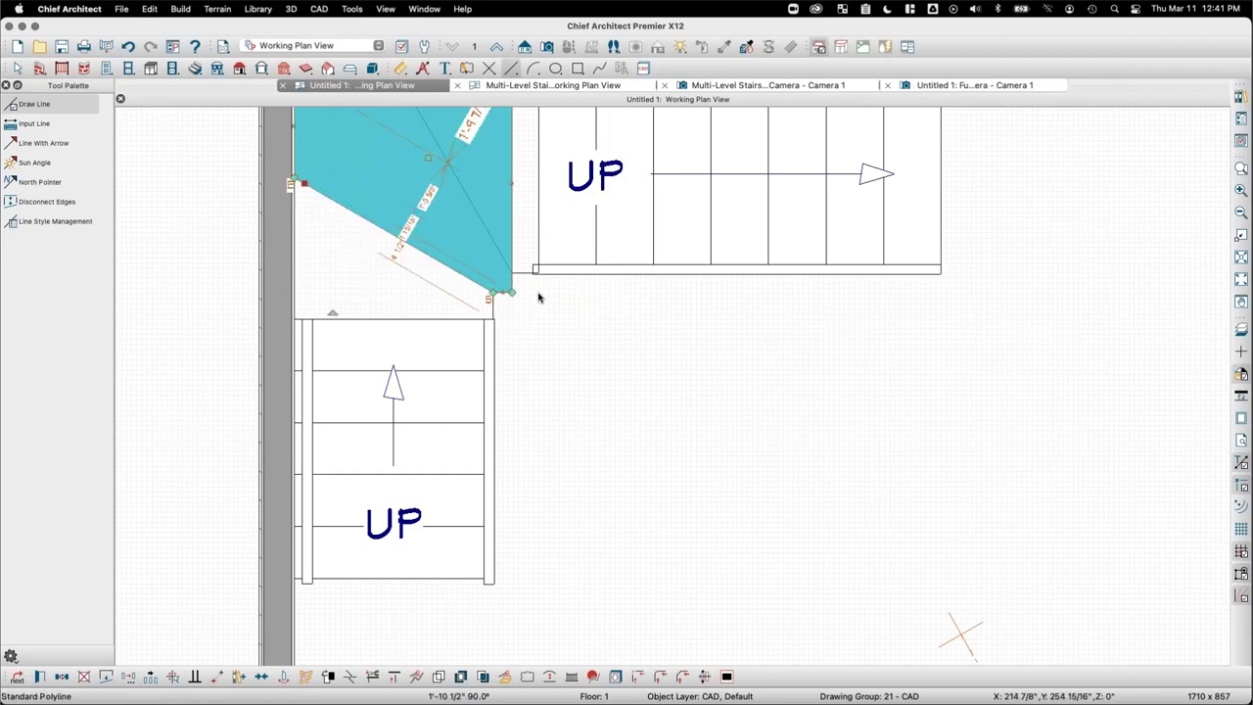
Step: Fit the square's other side to the 300° line with an added break, and cut its inner corner diagonally to form the middle winder
{"action": "middle_click_drag", "start_coordinate": [551, 298], "coordinate": [556, 386]}
{"action": "left_click", "coordinate": [513, 322]}
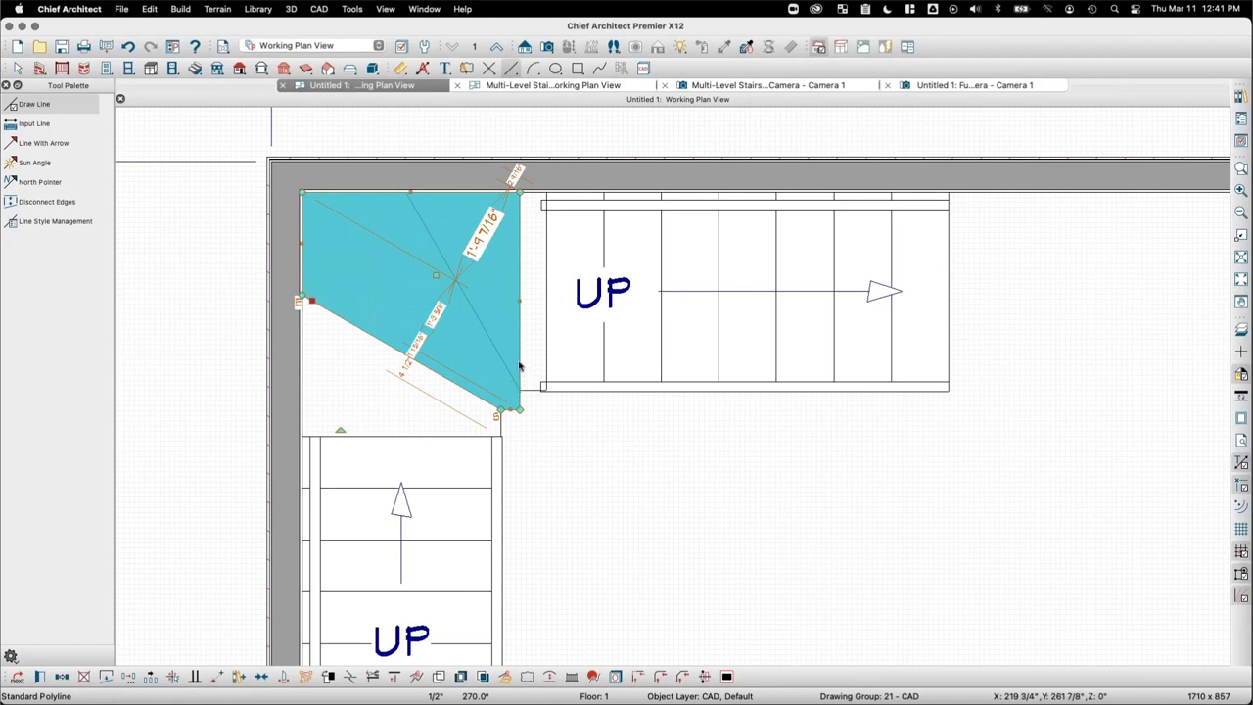
{"action": "left_click", "coordinate": [519, 367]}
{"action": "key", "text": "Escape"}
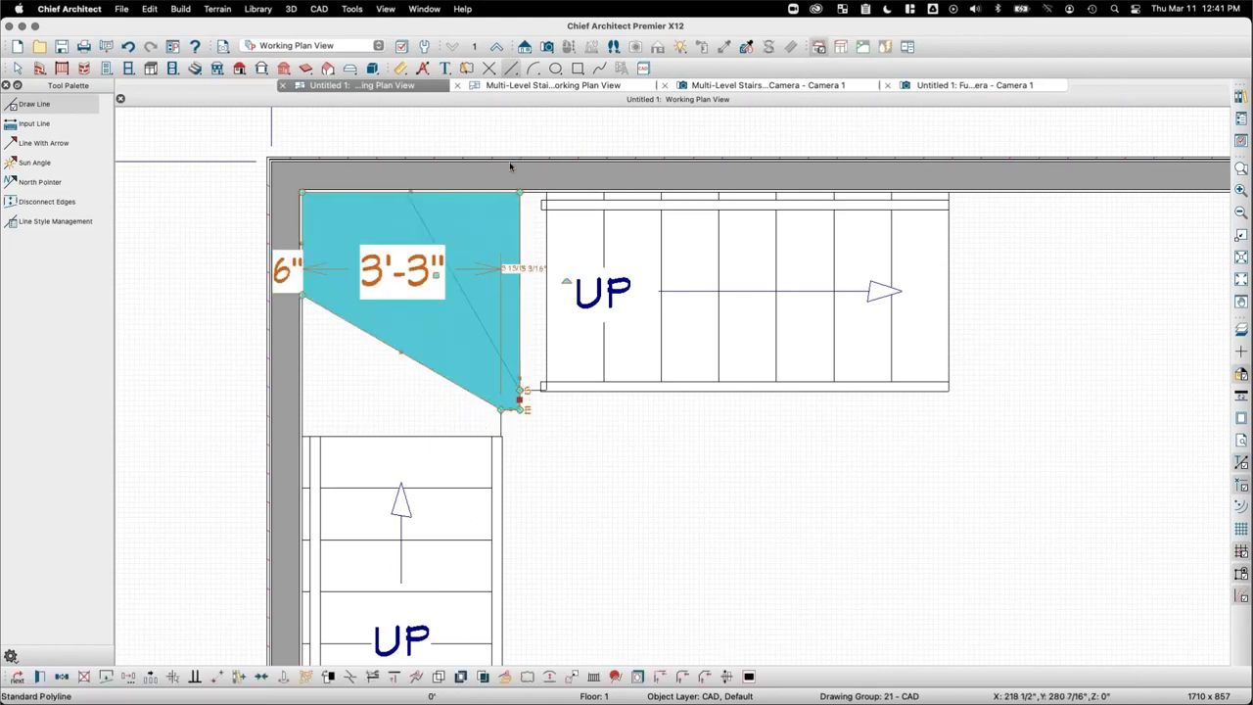
{"action": "left_click_drag", "start_coordinate": [519, 191], "coordinate": [409, 191]}
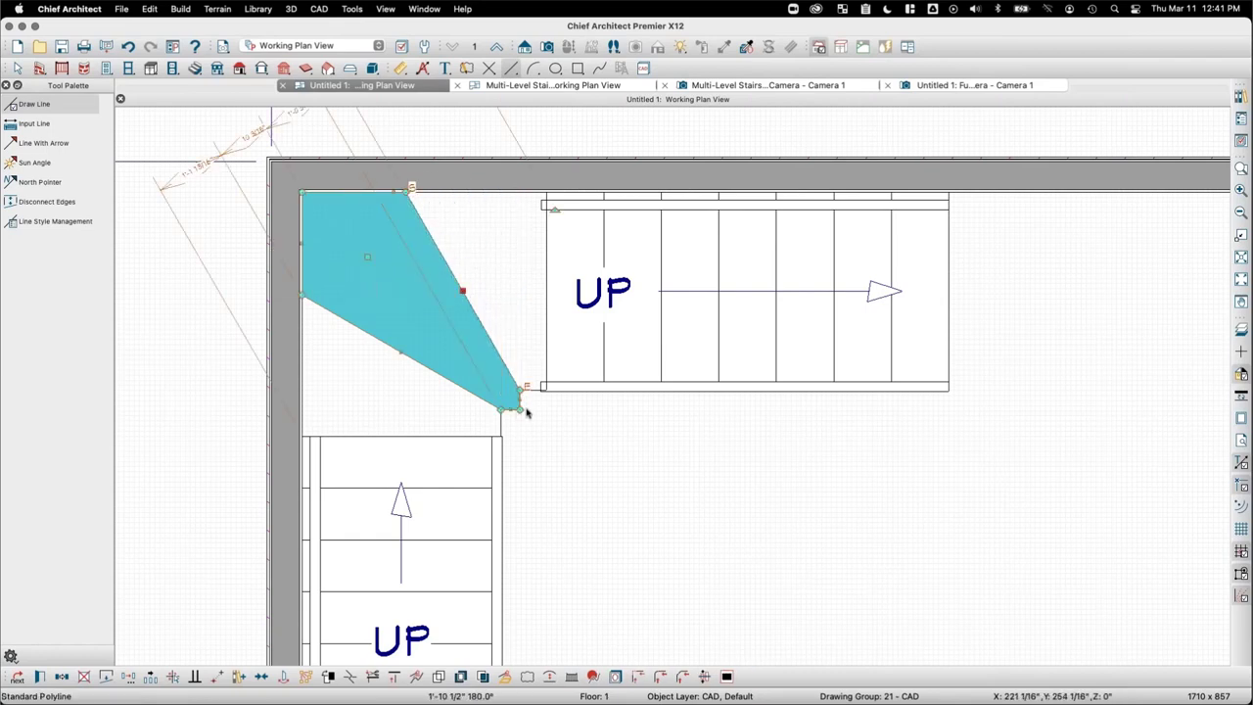
{"action": "left_click_drag", "start_coordinate": [516, 409], "coordinate": [518, 391]}
{"action": "left_click", "coordinate": [389, 377]}
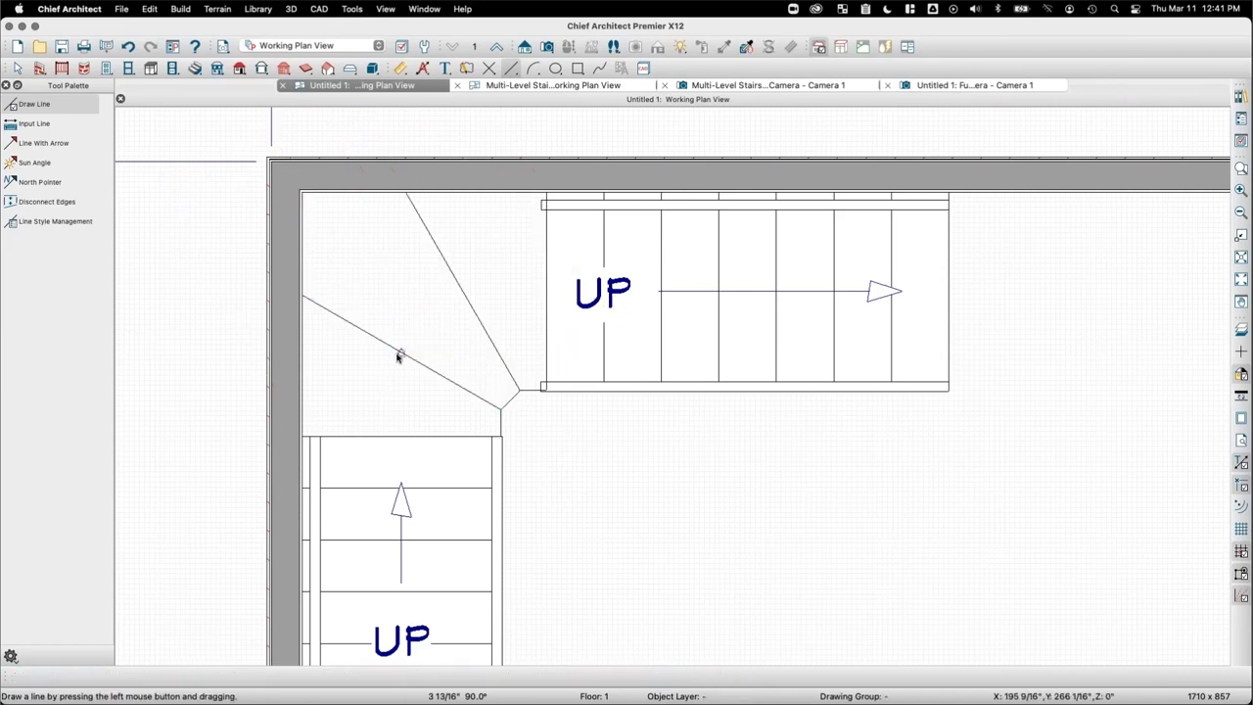
Step: Convert the three winder tread outlines together into stair landings, keeping the default layer and automatic landing settings
{"action": "left_click", "coordinate": [399, 355]}
{"action": "left_click", "coordinate": [442, 271]}
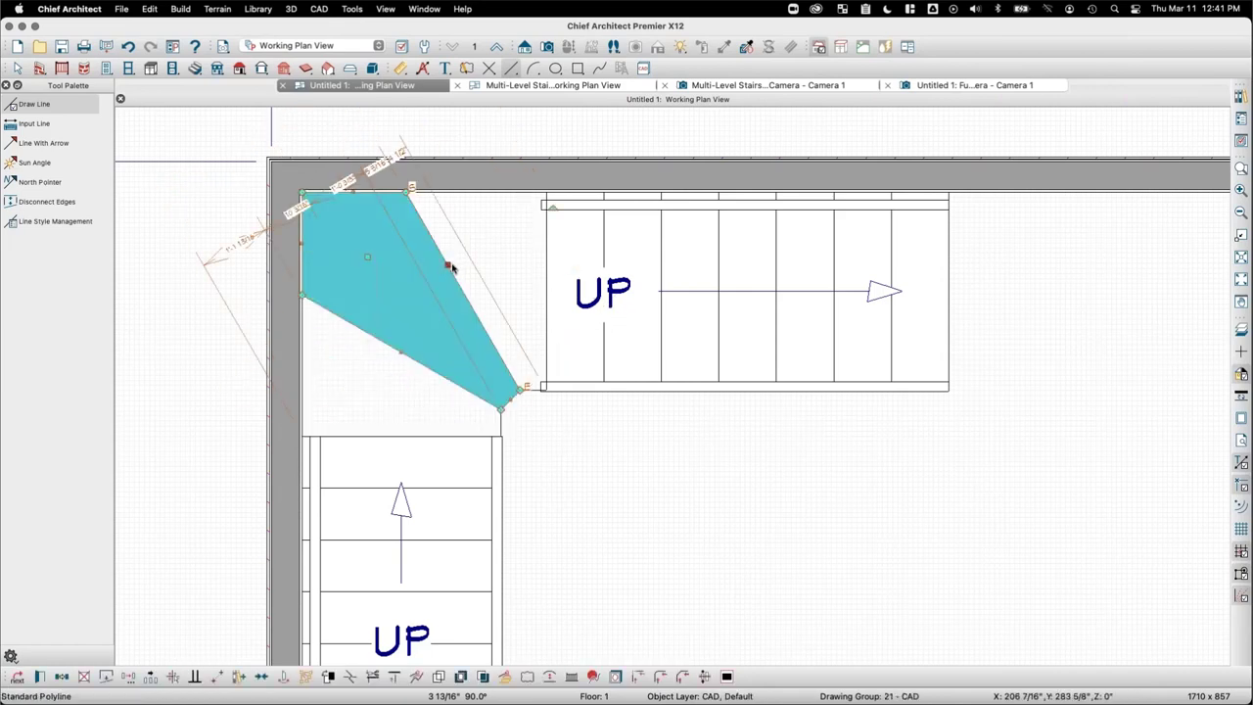
{"action": "left_click", "coordinate": [446, 372]}
{"action": "left_click", "coordinate": [425, 369]}
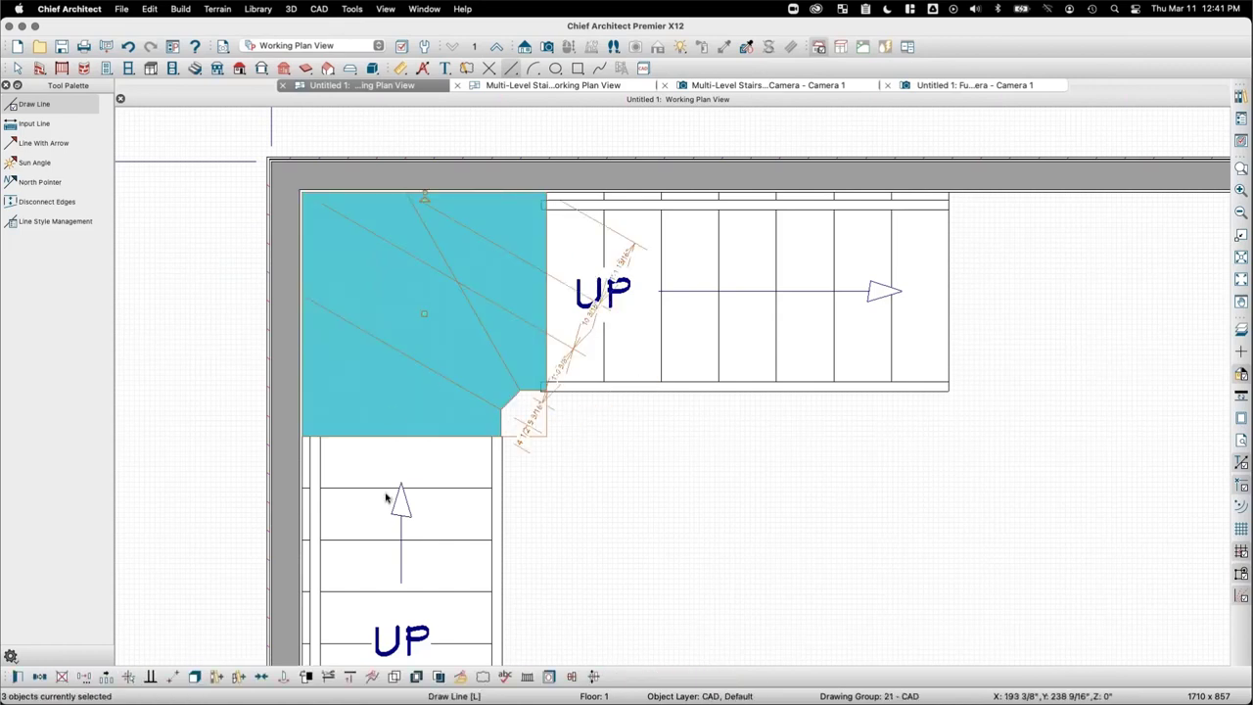
{"action": "left_click", "coordinate": [466, 672]}
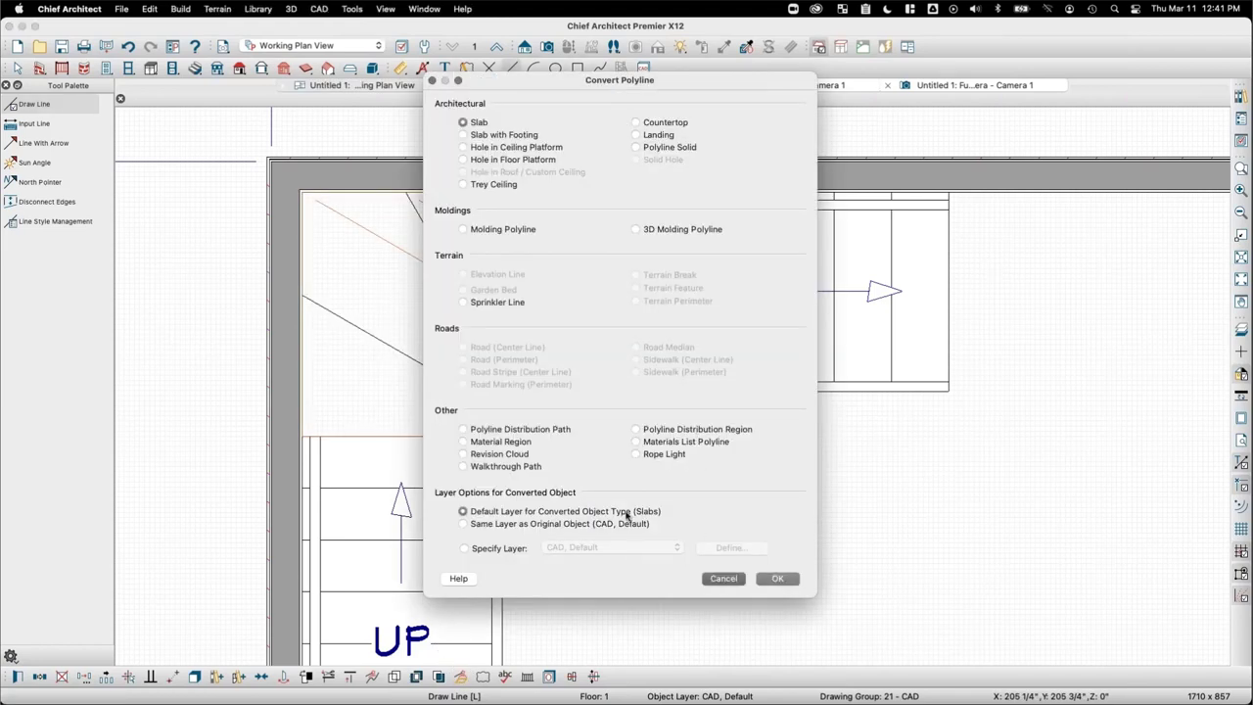
{"action": "left_click", "coordinate": [778, 579]}
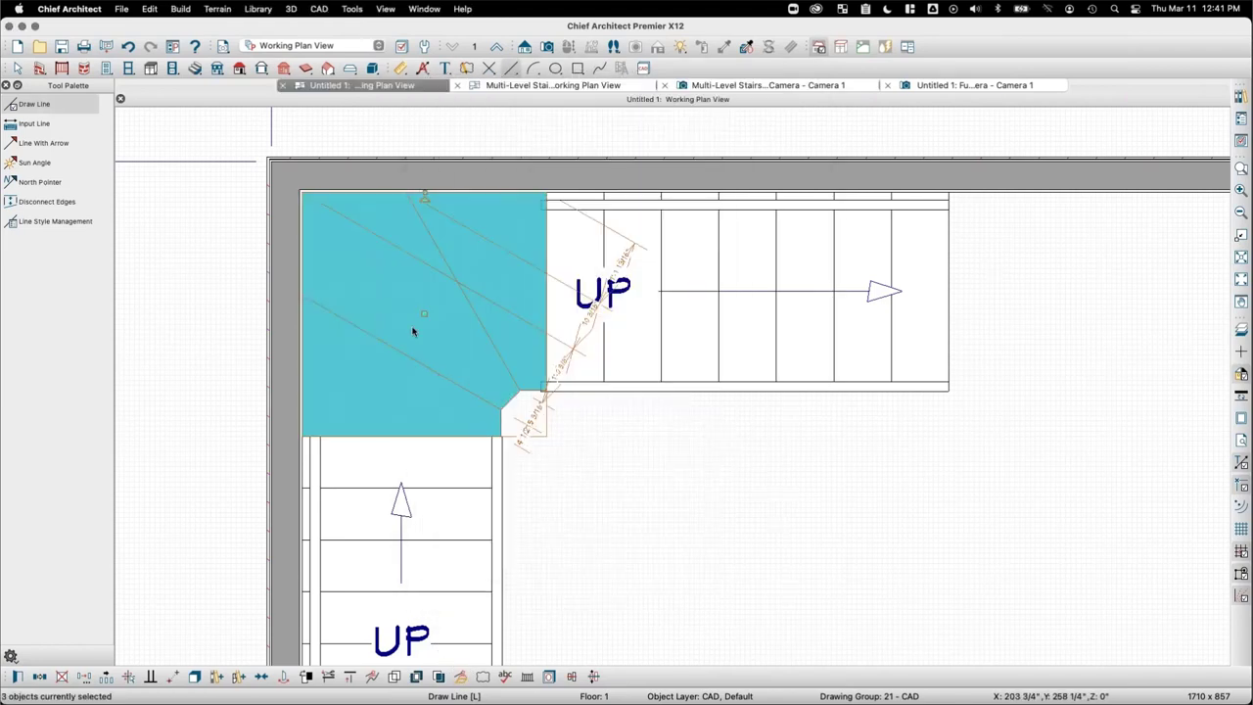
{"action": "left_click", "coordinate": [461, 682]}
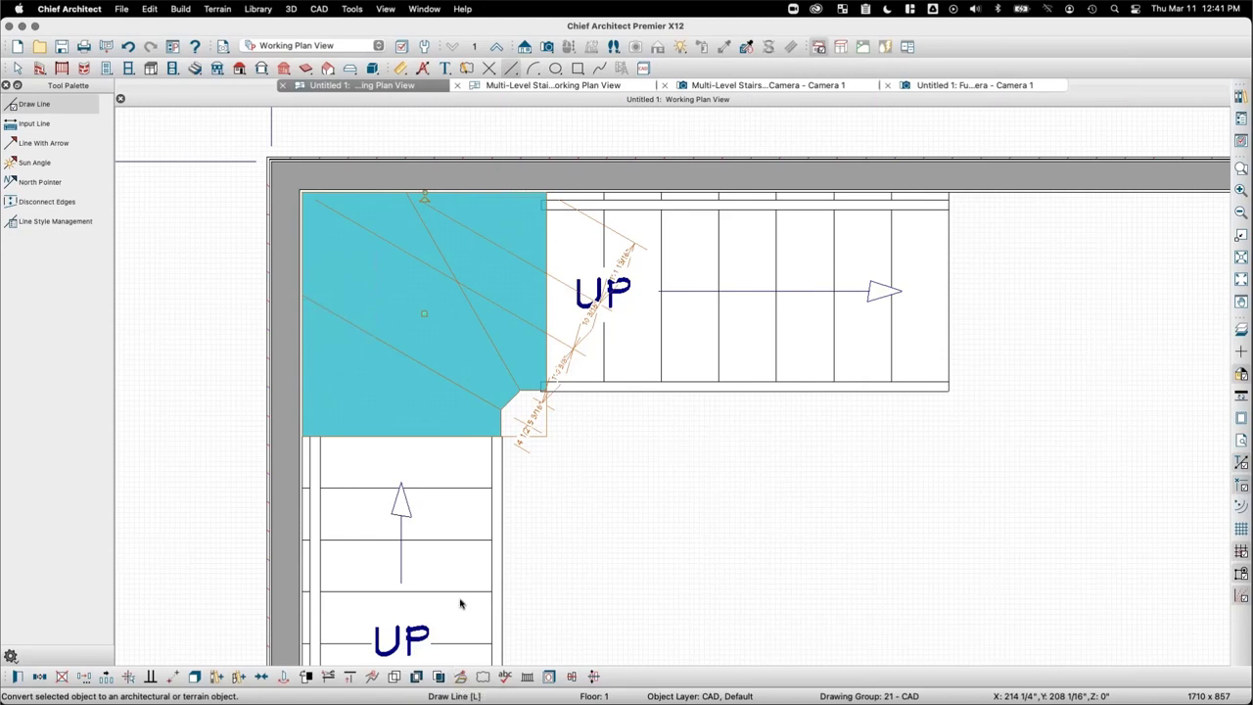
{"action": "left_click", "coordinate": [660, 136]}
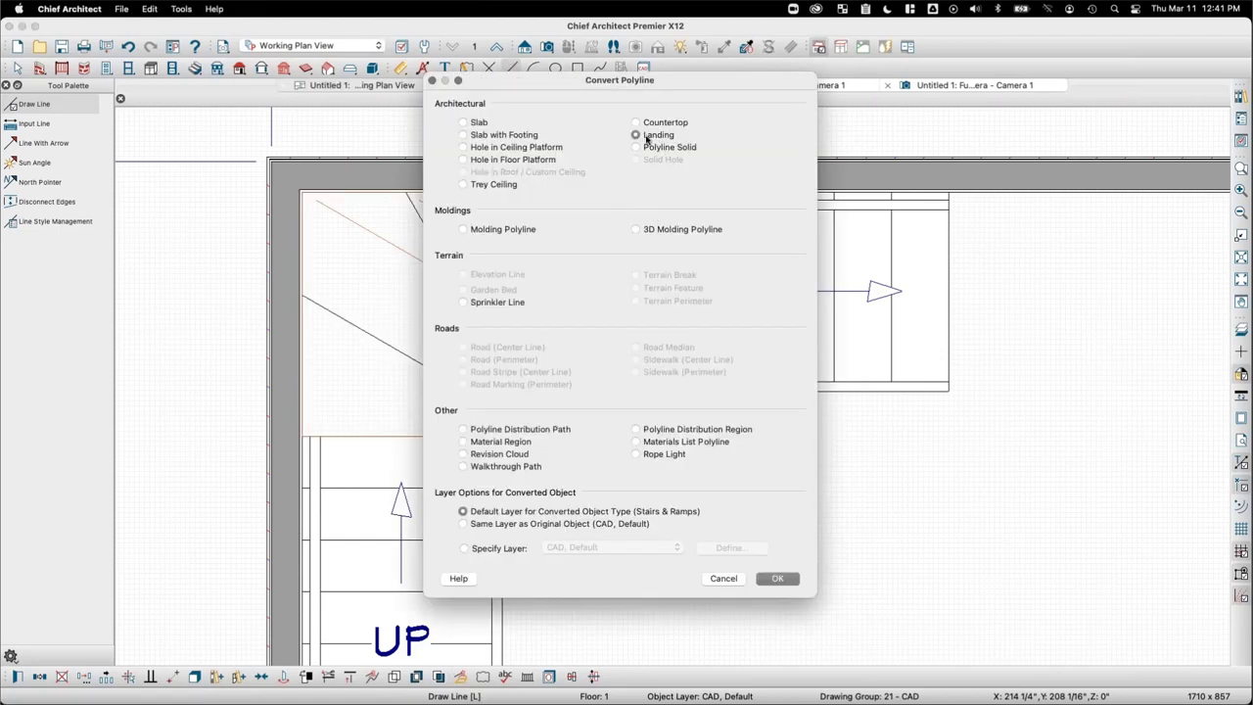
{"action": "left_click", "coordinate": [778, 579]}
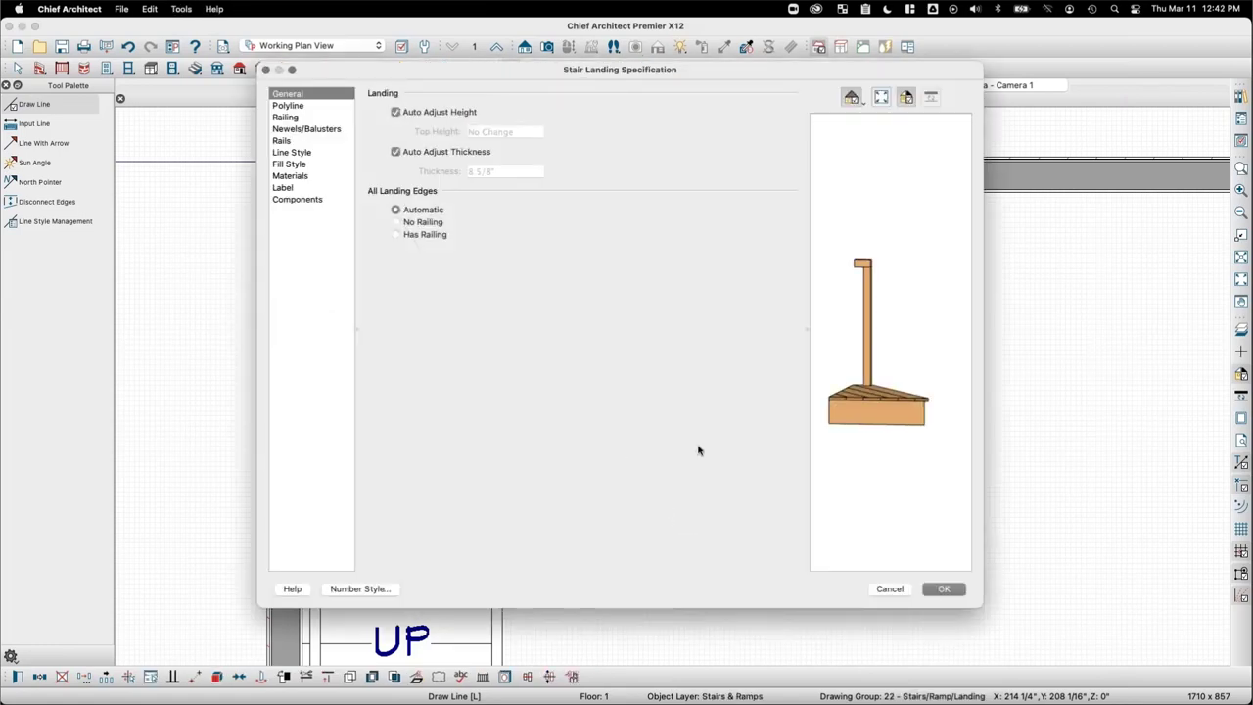
{"action": "left_click", "coordinate": [944, 588]}
Step: Show the walk line on both stair flights together in the staircase specification
{"action": "scroll", "coordinate": [676, 520], "scroll_direction": "up", "scroll_amount": 3}
{"action": "middle_click_drag", "start_coordinate": [764, 559], "coordinate": [612, 348]}
{"action": "key", "text": "Escape"}
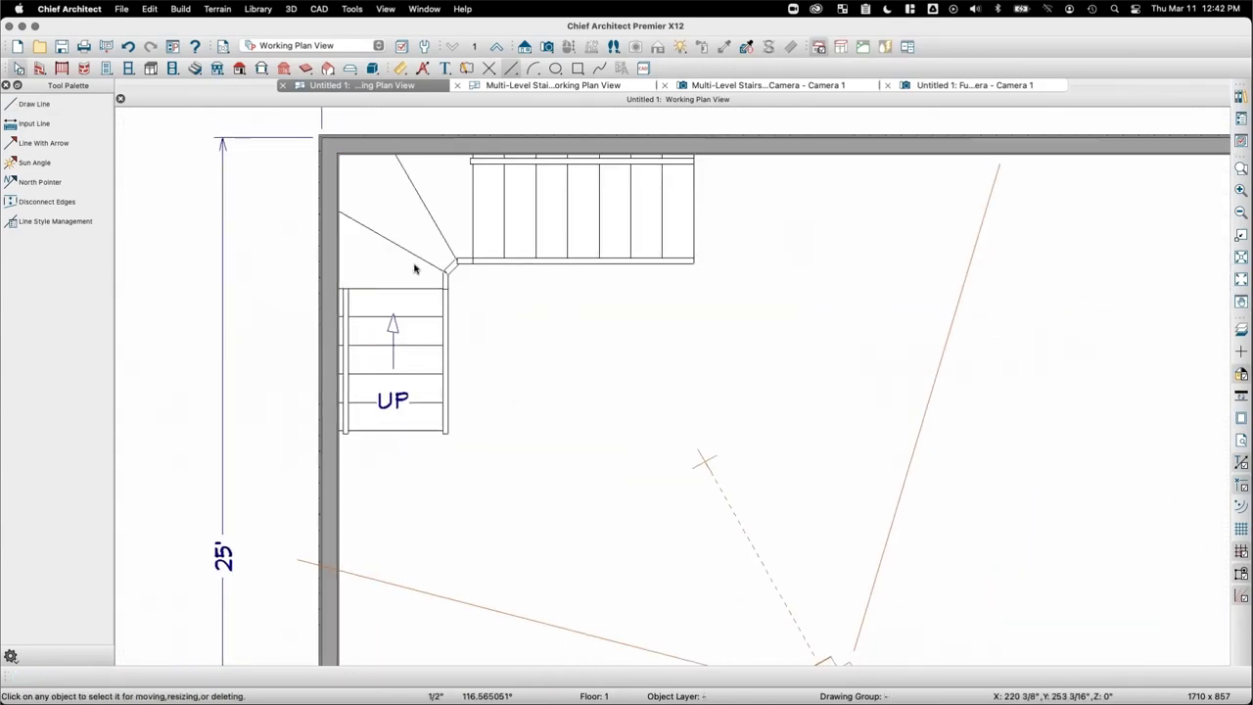
{"action": "left_click", "coordinate": [431, 337]}
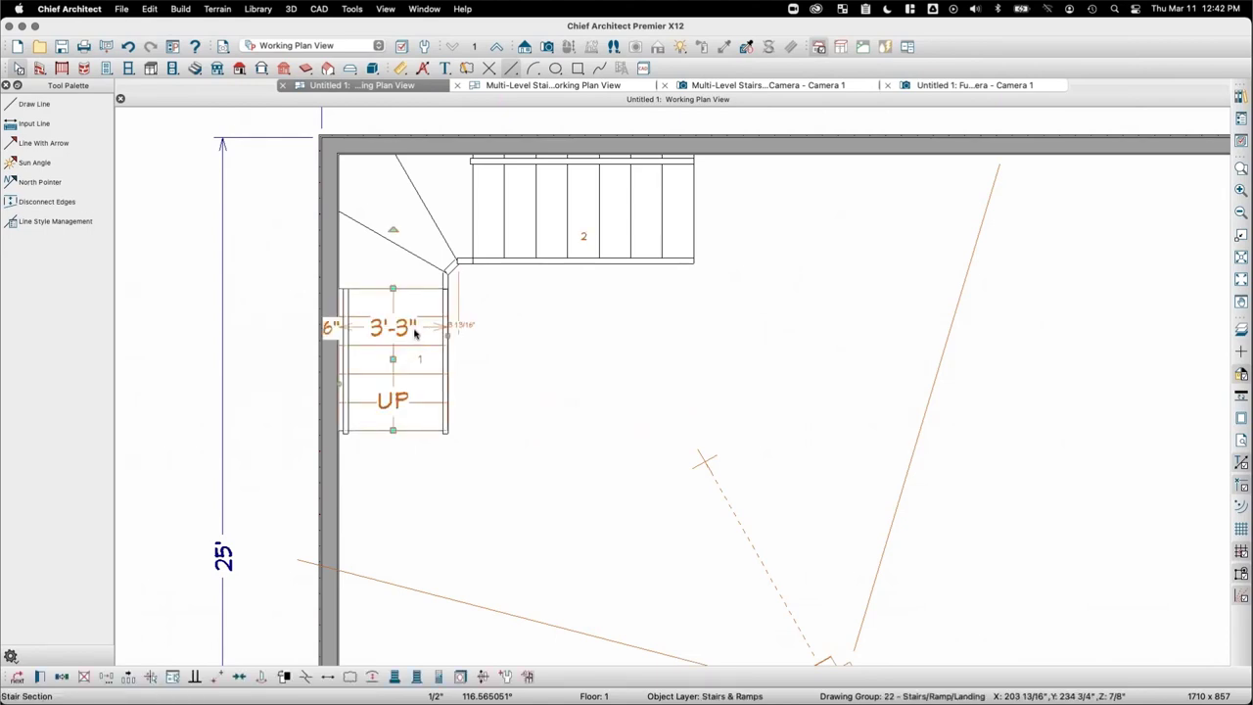
{"action": "left_click", "coordinate": [605, 200]}
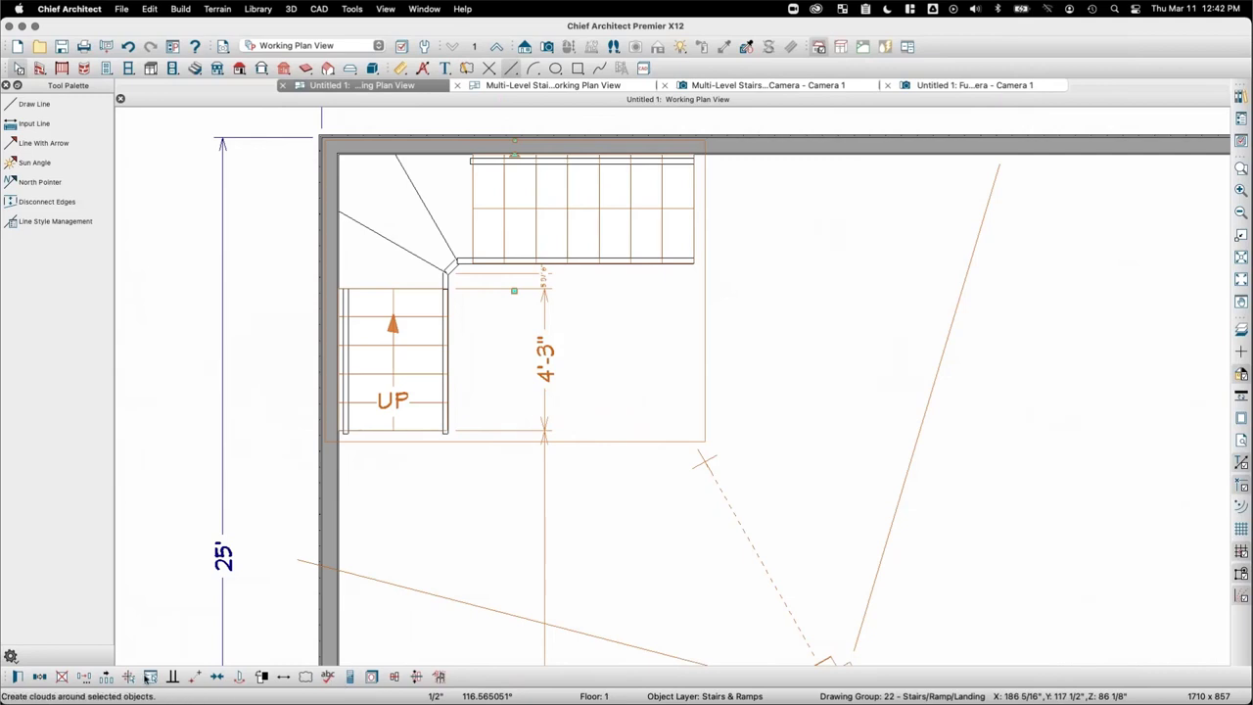
{"action": "left_click", "coordinate": [17, 676]}
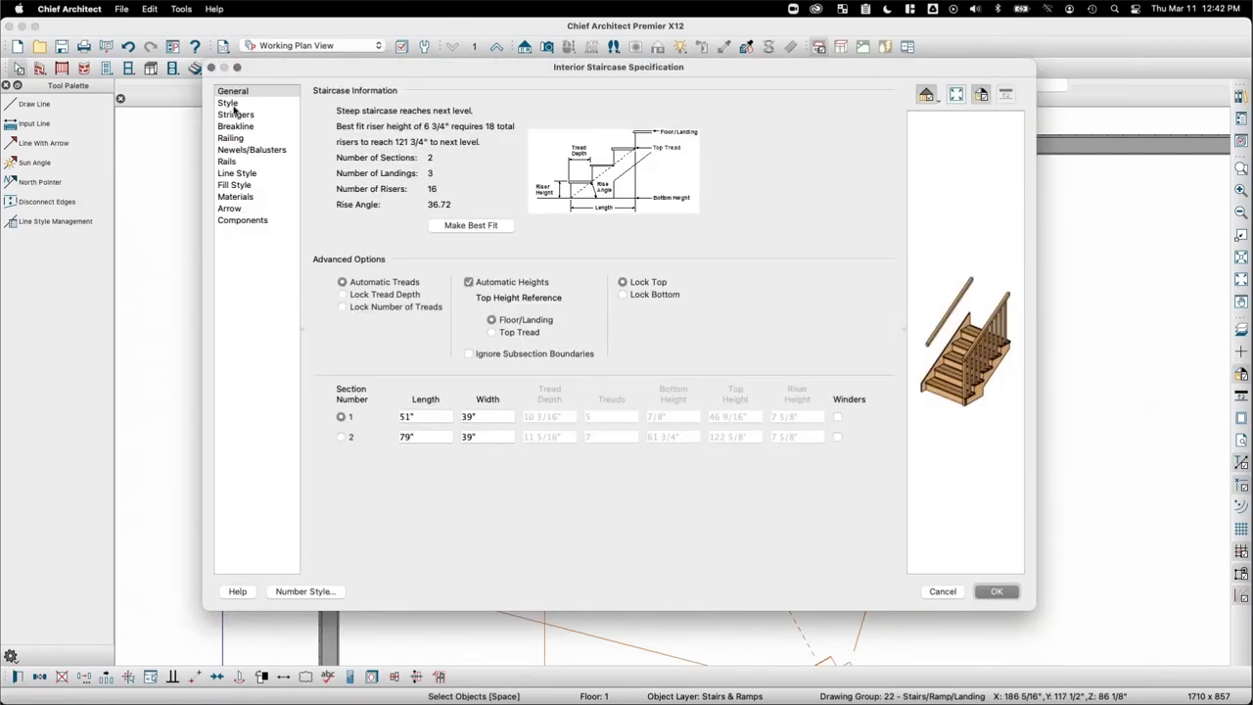
{"action": "left_click", "coordinate": [233, 106]}
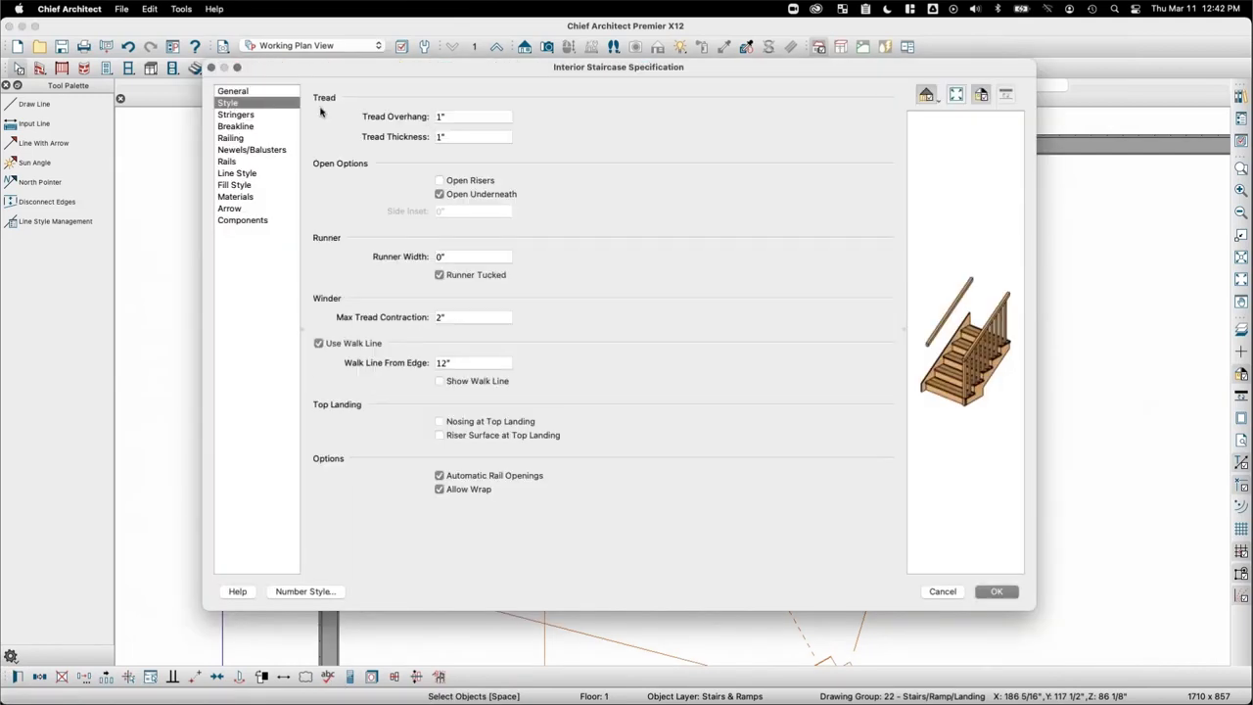
{"action": "left_click", "coordinate": [467, 384]}
{"action": "left_click", "coordinate": [997, 592]}
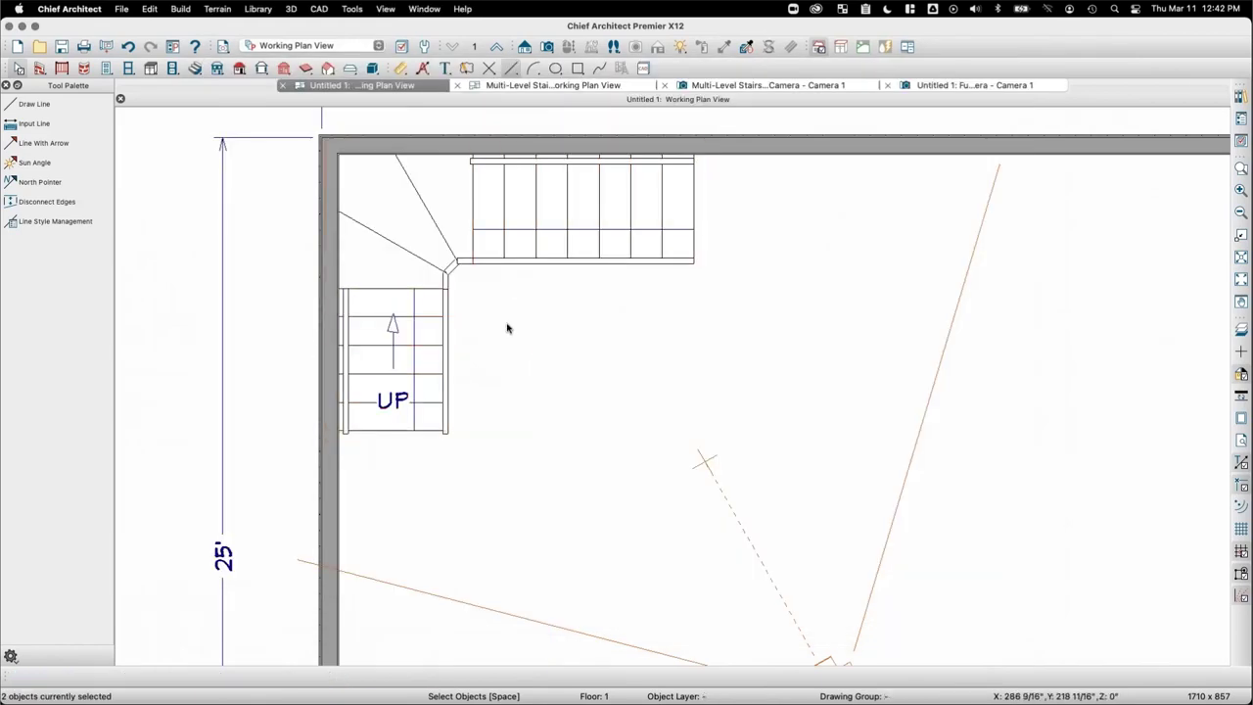
Step: Continue the walk line through the winders with a vertical line about 1'-0 1/8" long, a horizontal line and a 225° diagonal about 1'-0 9/16" long
{"action": "scroll", "coordinate": [453, 308], "scroll_direction": "up", "scroll_amount": 5}
{"action": "left_click_drag", "start_coordinate": [500, 397], "coordinate": [512, 433]}
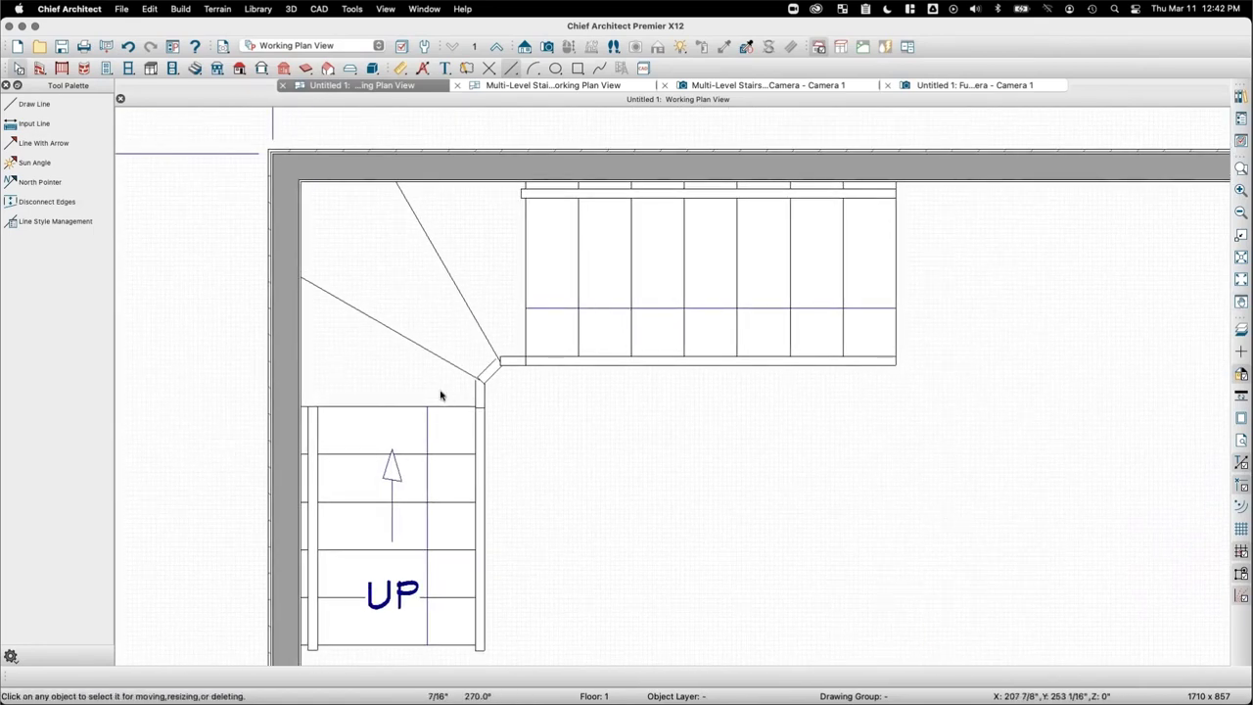
{"action": "left_click", "coordinate": [34, 104]}
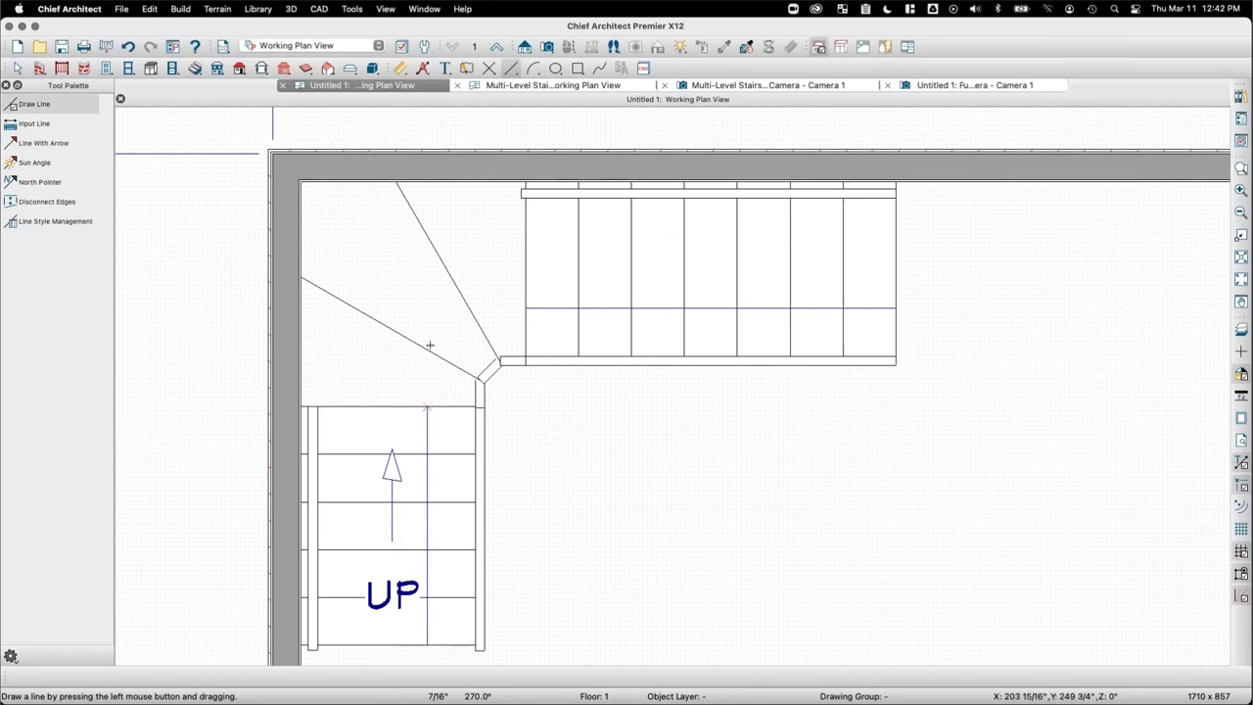
{"action": "mouse_move", "coordinate": [419, 407]}
{"action": "left_mouse_down"}
{"action": "mouse_move", "coordinate": [420, 300]}
{"action": "mouse_move", "coordinate": [423, 348]}
{"action": "left_mouse_up"}
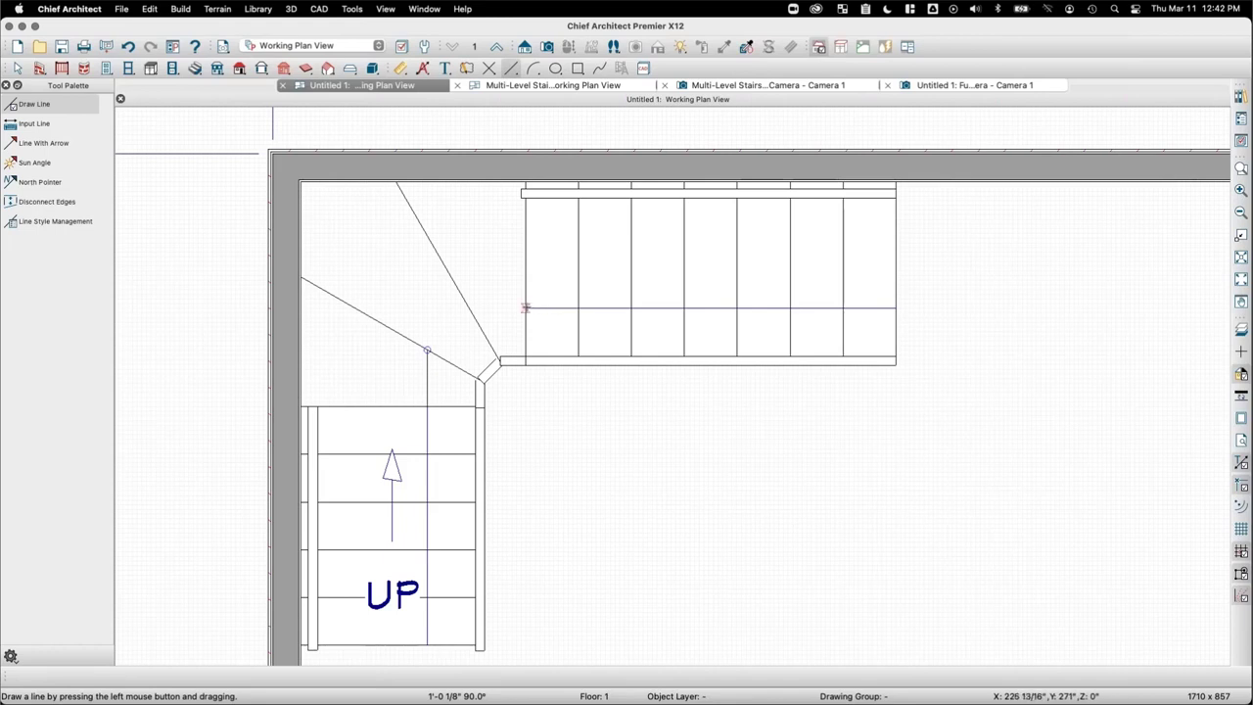
{"action": "mouse_move", "coordinate": [525, 307]}
{"action": "left_mouse_down"}
{"action": "mouse_move", "coordinate": [470, 308]}
{"action": "mouse_move", "coordinate": [428, 349]}
{"action": "left_mouse_up"}
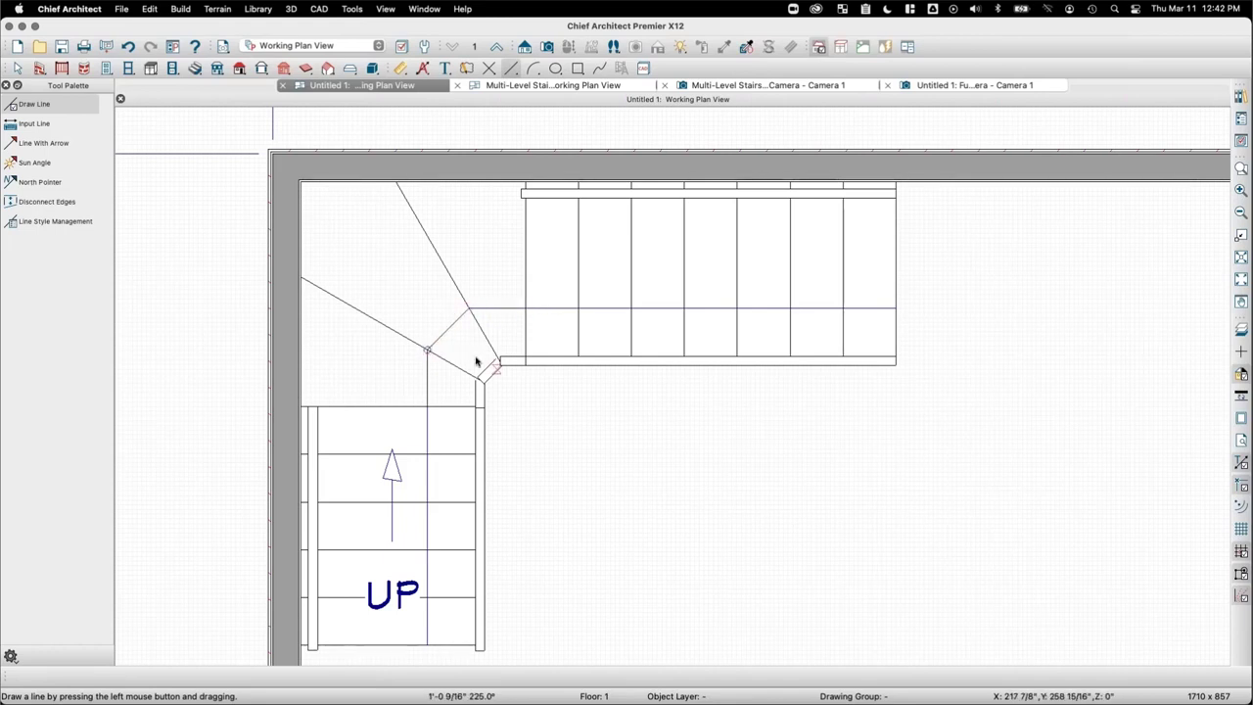
Step: Measure from the diagonal walk line to the inner corner, and from both winders' outer inner-side edges to their walk lines
{"action": "key", "text": "space"}
{"action": "left_click", "coordinate": [450, 333]}
{"action": "scroll", "coordinate": [454, 335], "scroll_direction": "up", "scroll_amount": 2}
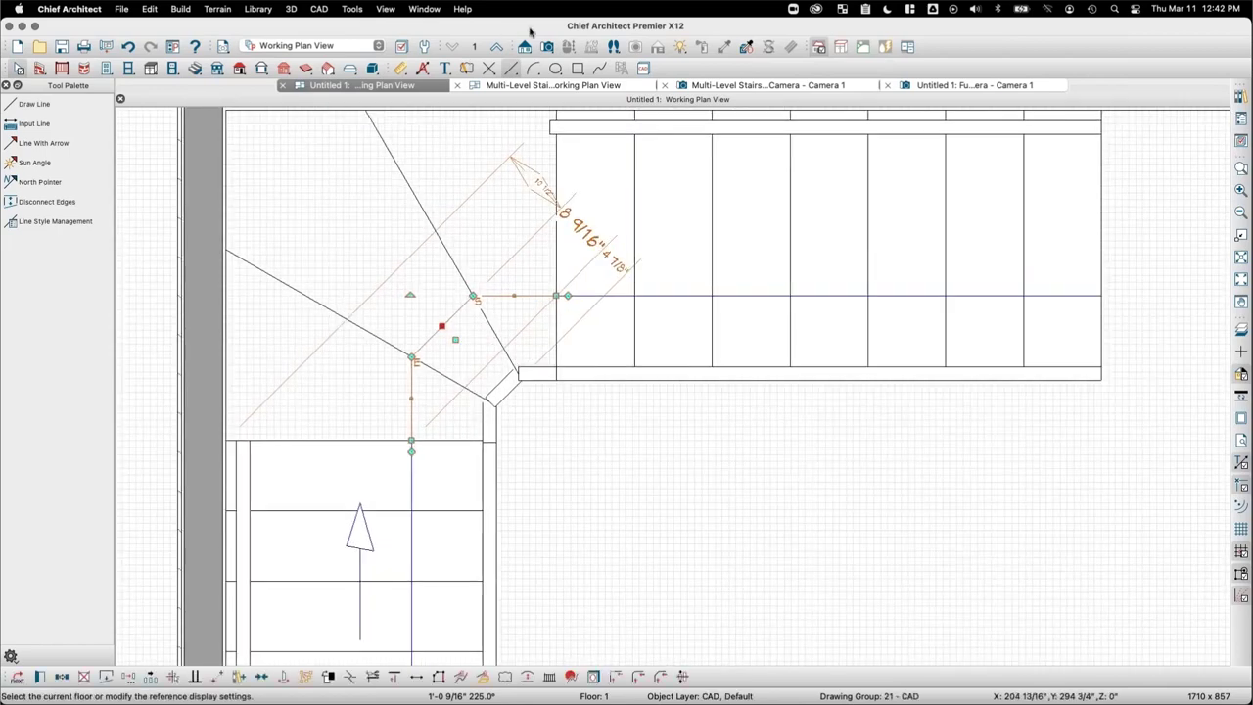
{"action": "left_click", "coordinate": [399, 69]}
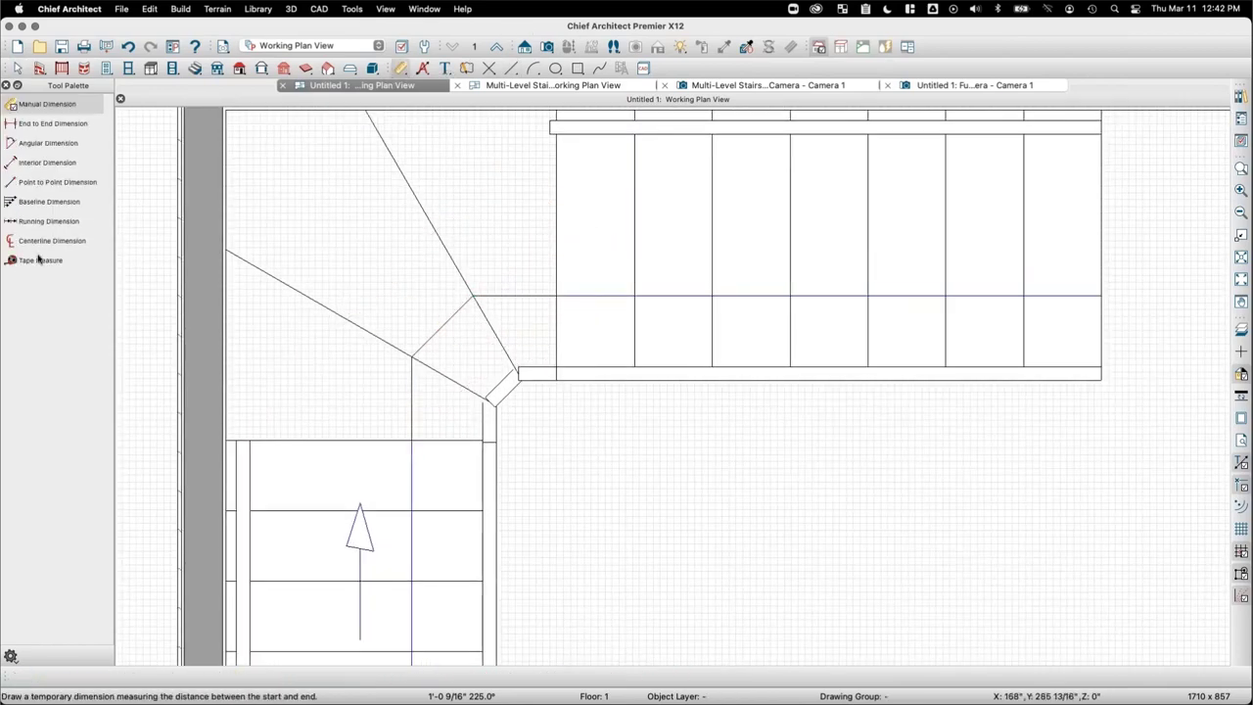
{"action": "left_click", "coordinate": [39, 261]}
{"action": "left_click_drag", "start_coordinate": [443, 326], "coordinate": [510, 390]}
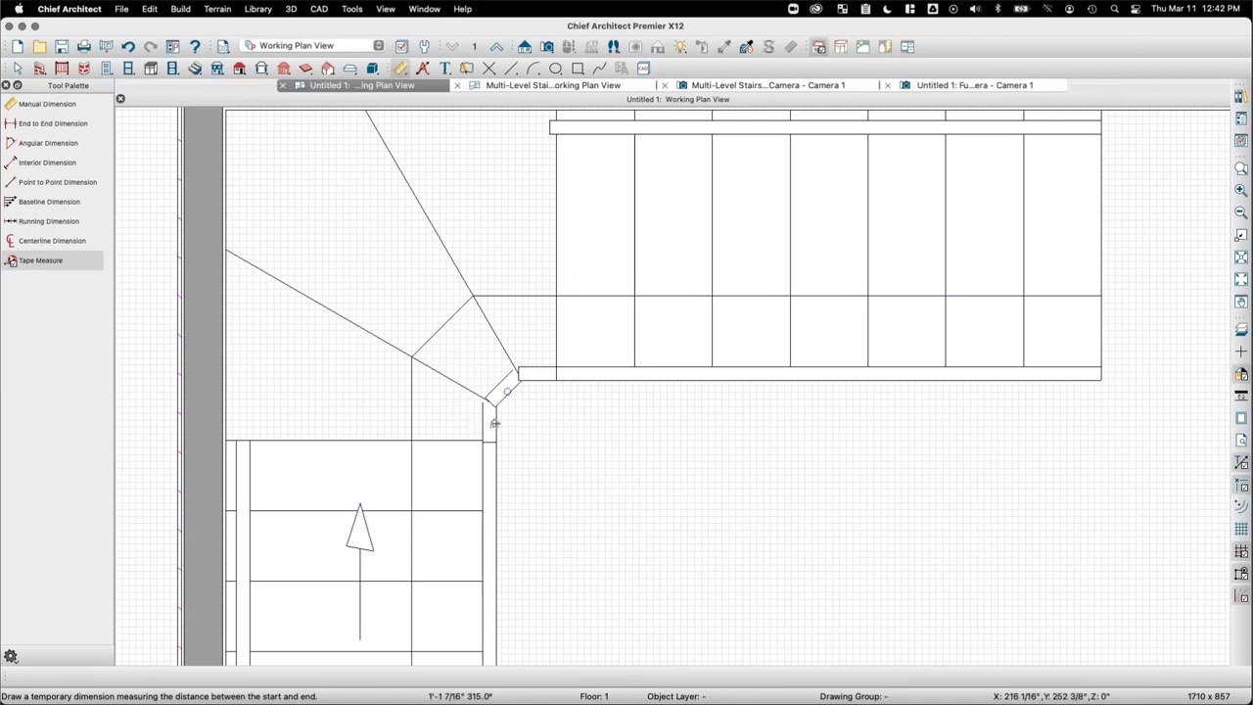
{"action": "left_click_drag", "start_coordinate": [494, 422], "coordinate": [425, 411]}
{"action": "left_click_drag", "start_coordinate": [538, 378], "coordinate": [546, 291]}
{"action": "key", "text": "Escape"}
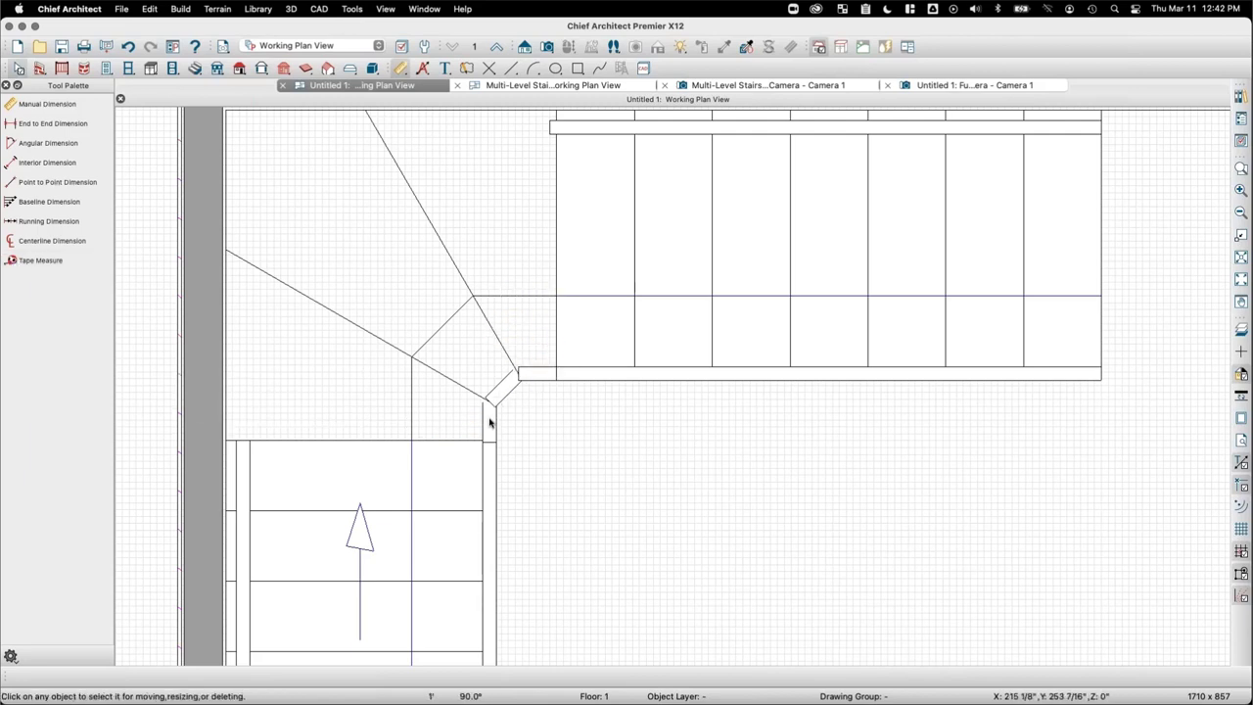
Step: Measure the narrow end of the lower winder along its inner edge
{"action": "left_click", "coordinate": [40, 260]}
{"action": "left_click_drag", "start_coordinate": [493, 425], "coordinate": [493, 405]}
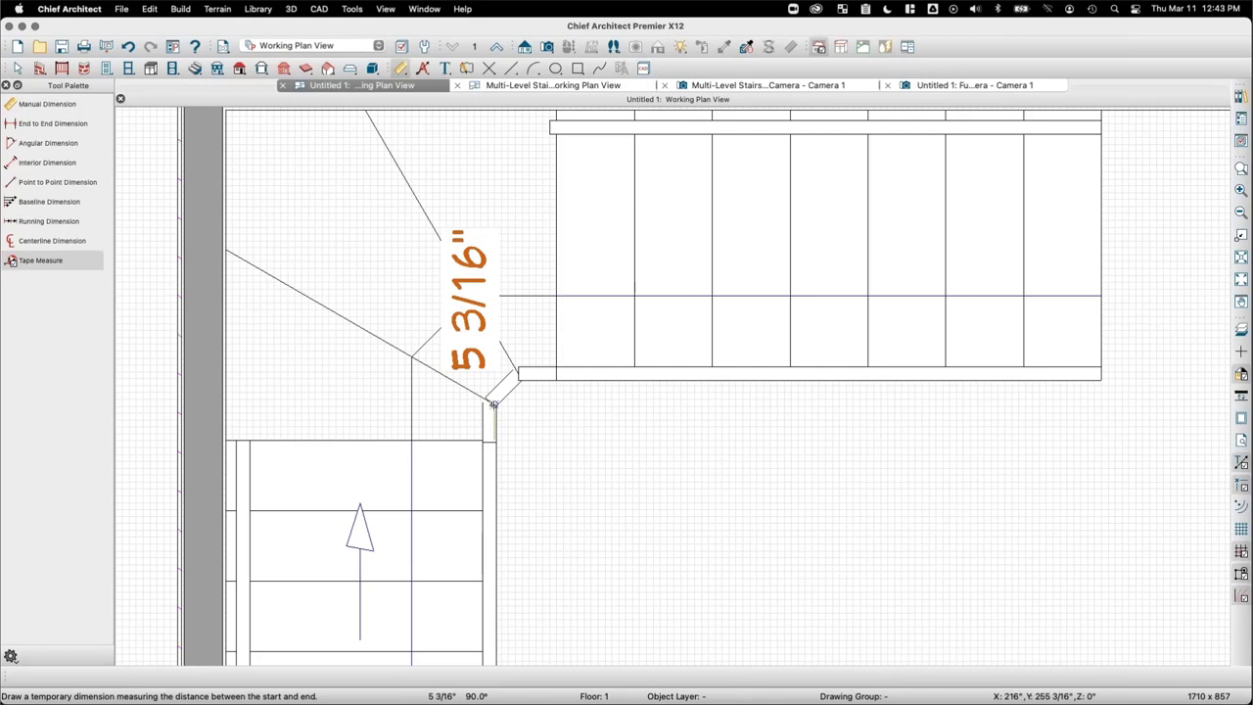
{"action": "left_click_drag", "start_coordinate": [493, 405], "coordinate": [494, 405]}
Step: Move the lower flight about 4" away from the lower winder and set the winder's narrow end to 6"
{"action": "scroll", "coordinate": [584, 506], "scroll_direction": "down", "scroll_amount": 5}
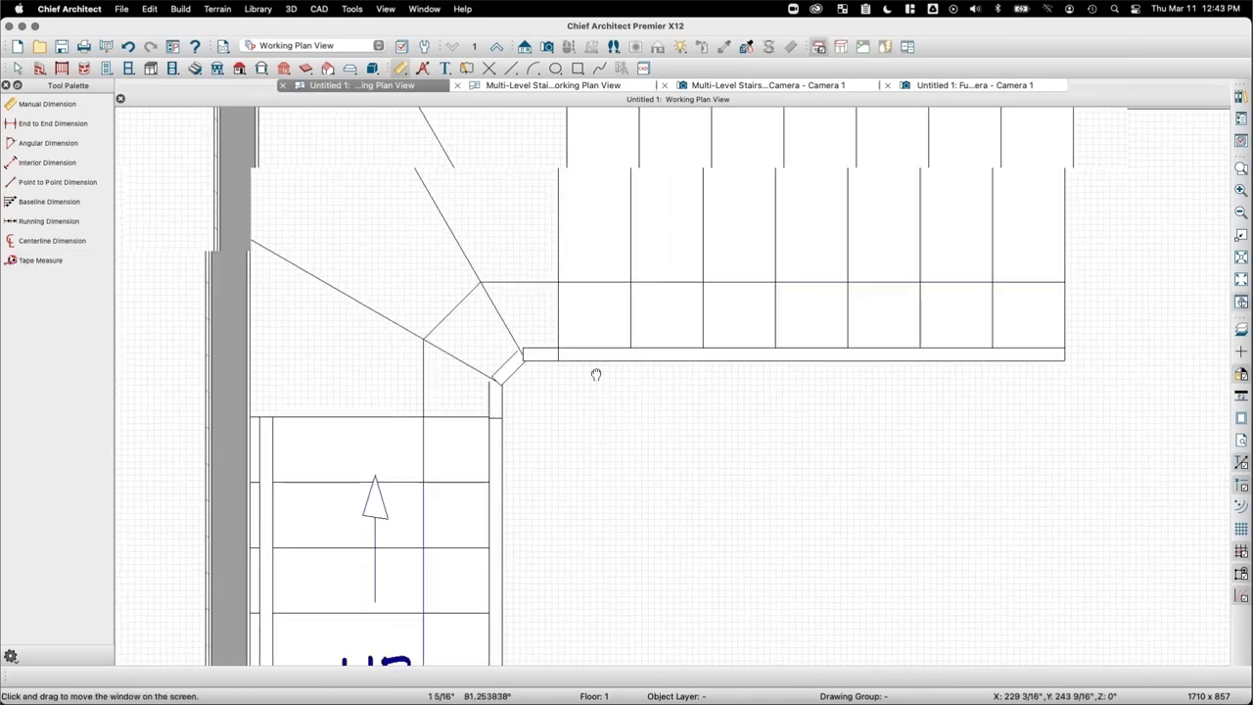
{"action": "left_click", "coordinate": [399, 471]}
{"action": "mouse_move", "coordinate": [389, 487]}
{"action": "left_mouse_down"}
{"action": "mouse_move", "coordinate": [388, 528]}
{"action": "mouse_move", "coordinate": [389, 487]}
{"action": "mouse_move", "coordinate": [387, 511]}
{"action": "left_mouse_up"}
{"action": "left_click", "coordinate": [396, 325]}
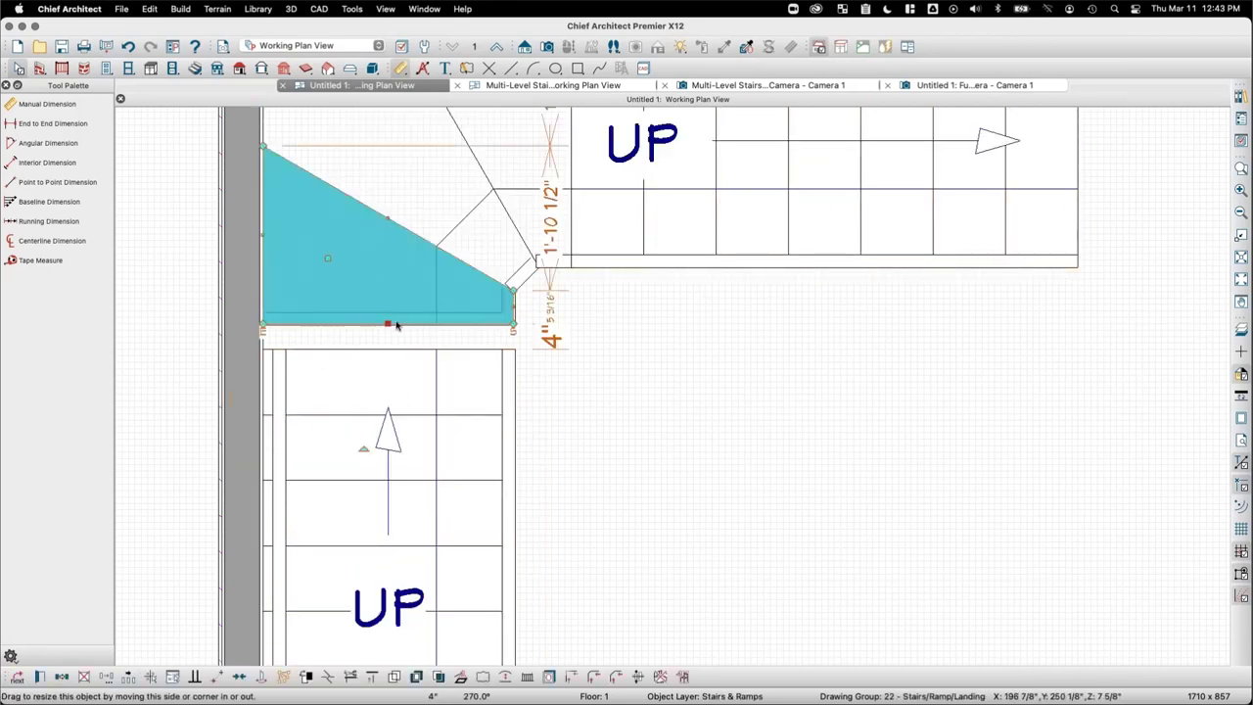
{"action": "scroll", "coordinate": [505, 316], "scroll_direction": "up", "scroll_amount": 2}
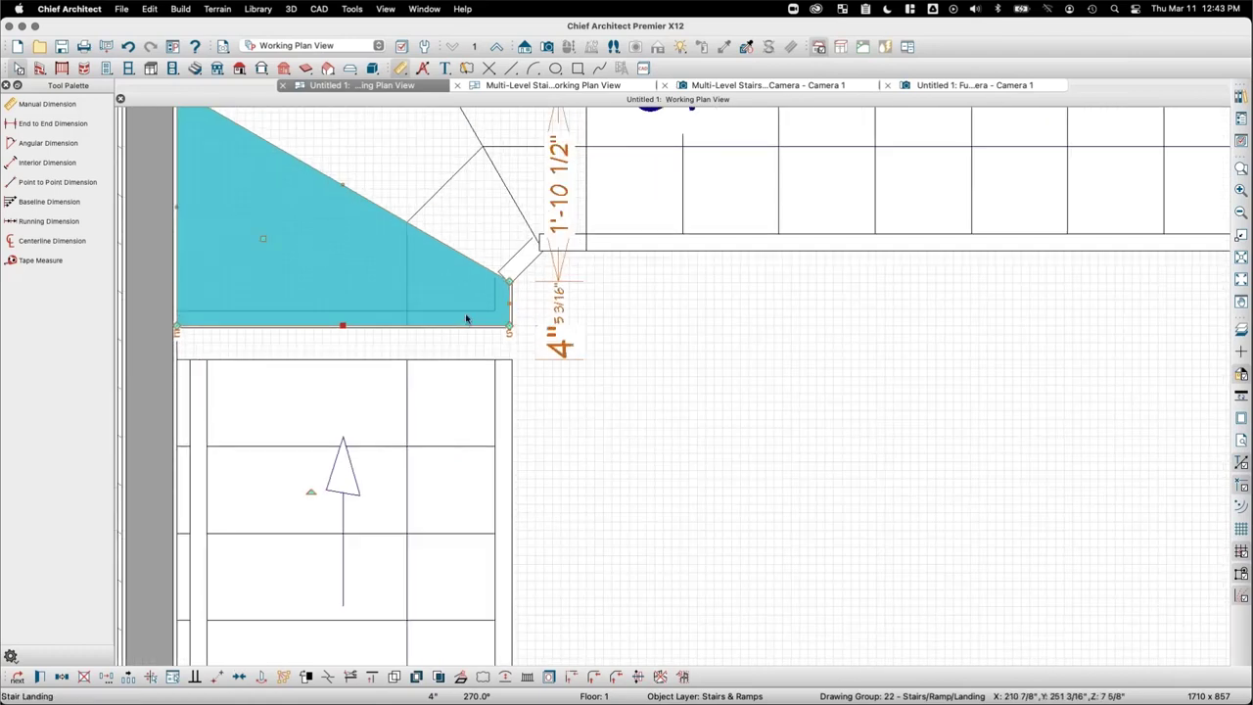
{"action": "left_click", "coordinate": [578, 312]}
{"action": "type", "text": "4"}
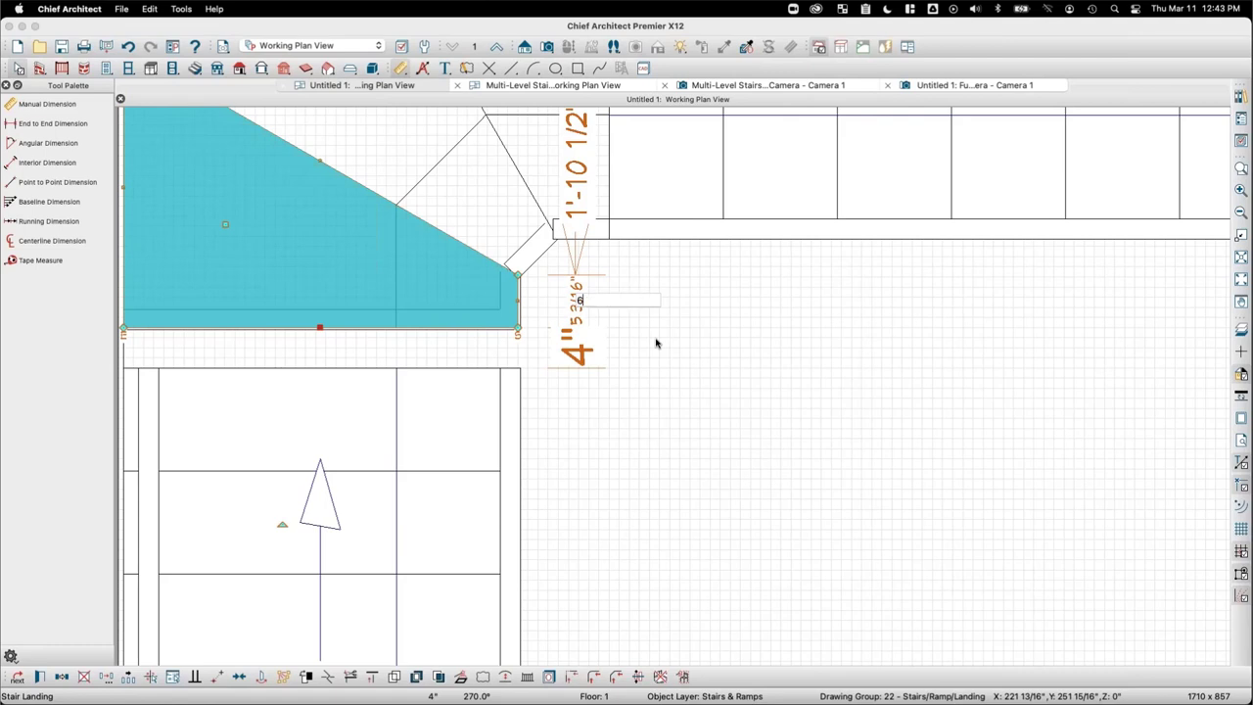
{"action": "key", "text": "Return"}
Step: Move the lower flight back up against the edge of the widened lower winder
{"action": "left_click", "coordinate": [343, 467]}
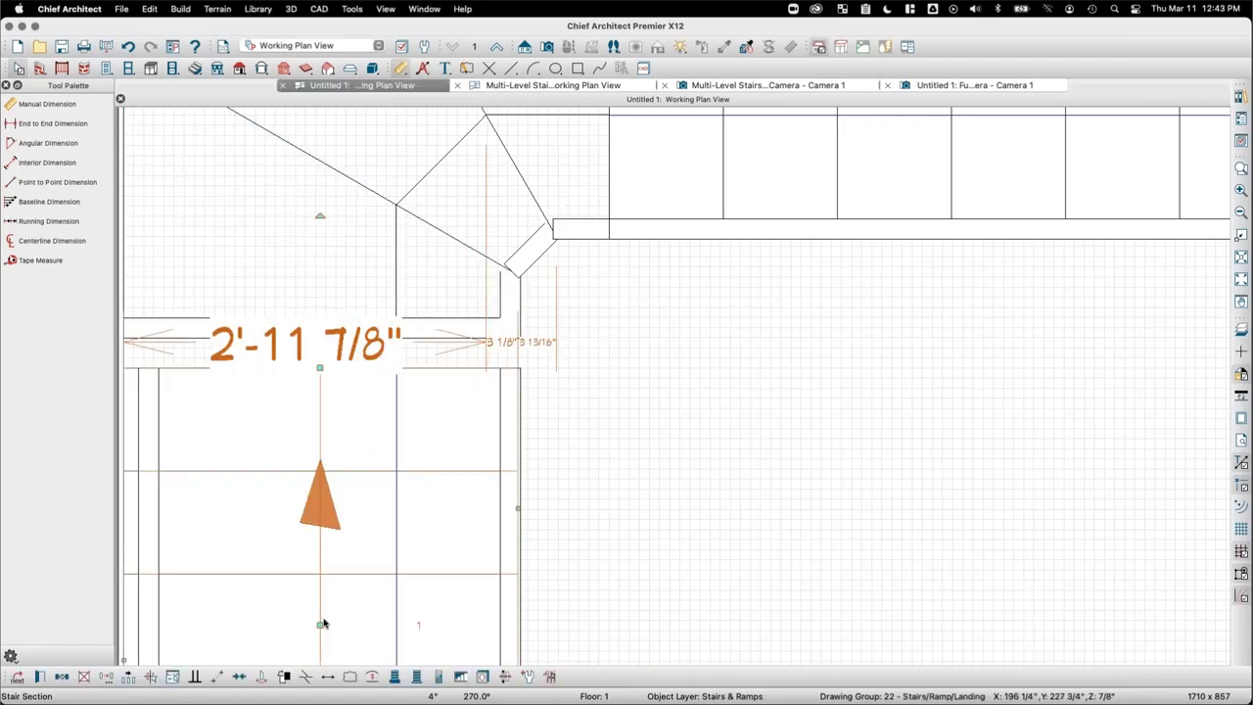
{"action": "left_click_drag", "start_coordinate": [325, 621], "coordinate": [335, 581]}
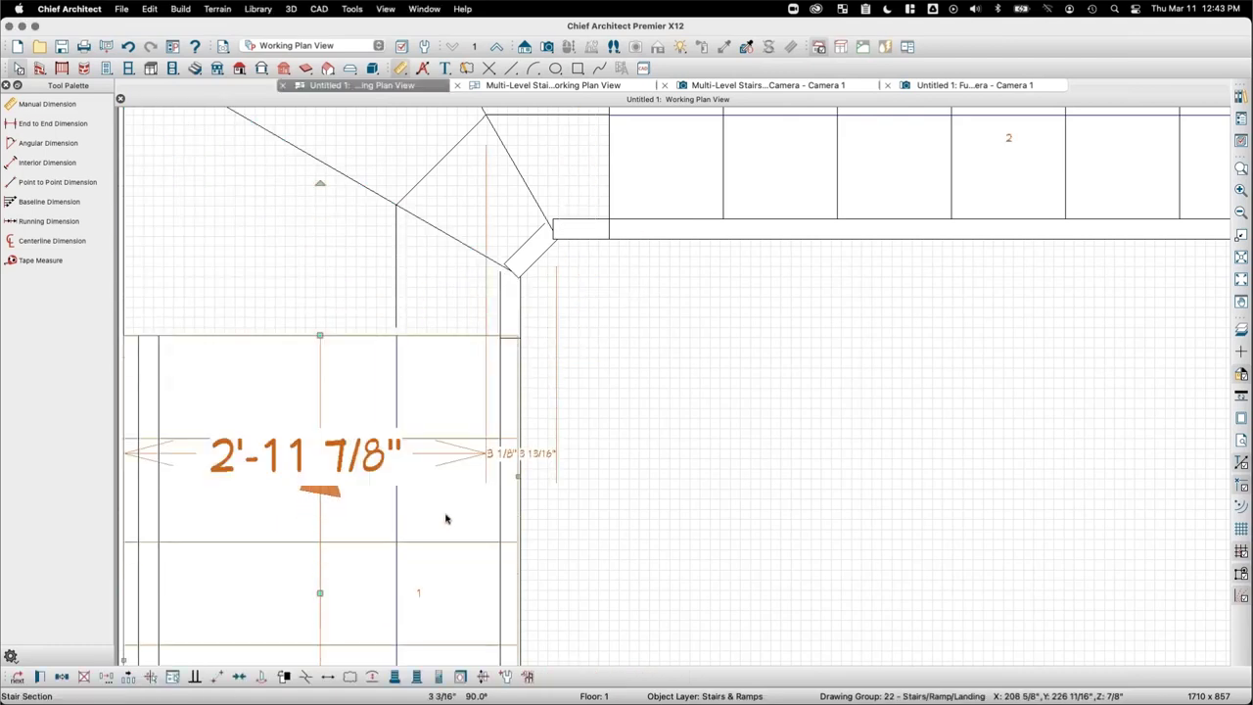
{"action": "scroll", "coordinate": [556, 322], "scroll_direction": "down", "scroll_amount": 3}
{"action": "middle_click_drag", "start_coordinate": [585, 296], "coordinate": [581, 394]}
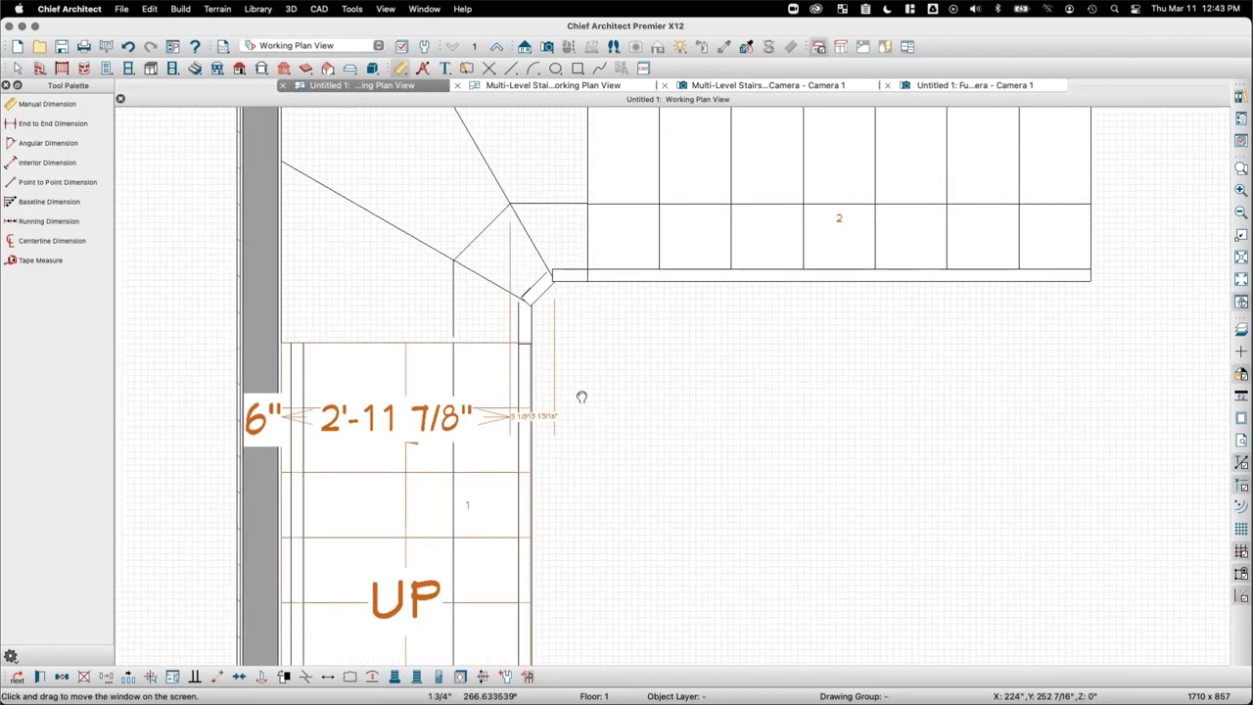
{"action": "key", "text": "Escape"}
Step: Move the upper flight about 6" horizontally away from the upper winder
{"action": "left_click", "coordinate": [588, 331]}
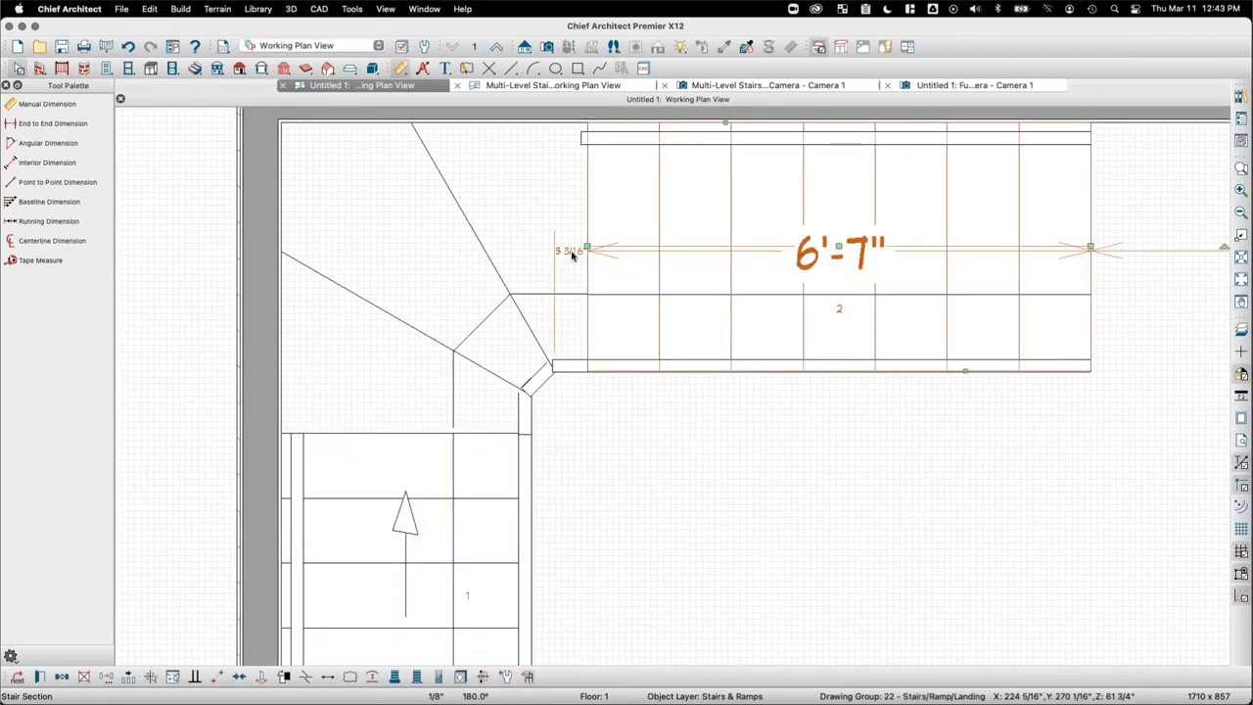
{"action": "left_click", "coordinate": [568, 174]}
{"action": "scroll", "coordinate": [574, 356], "scroll_direction": "up", "scroll_amount": 1}
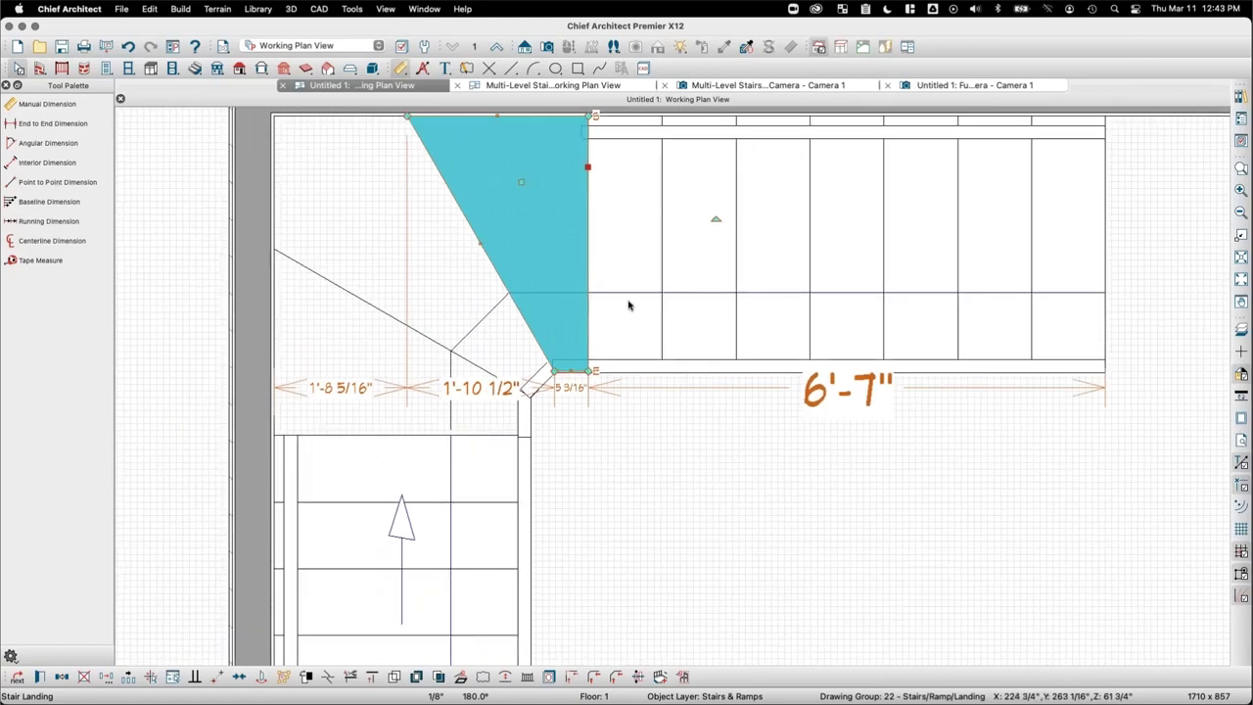
{"action": "left_click", "coordinate": [733, 245]}
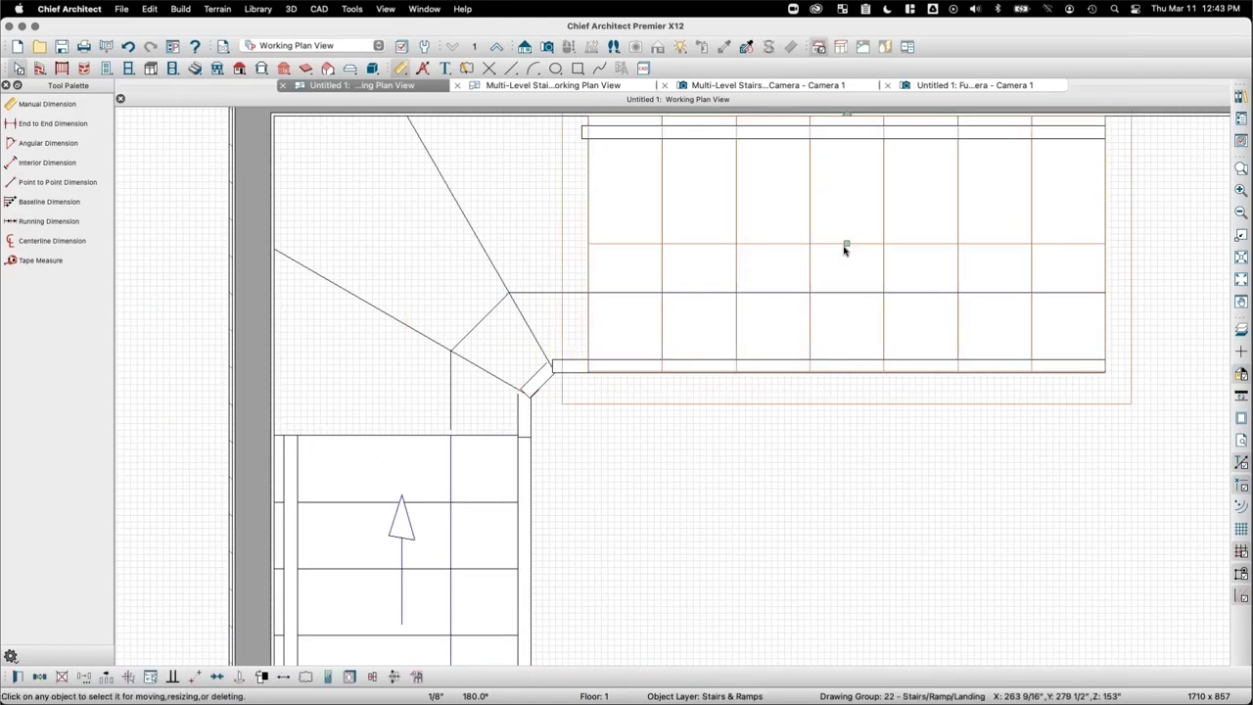
{"action": "left_click_drag", "start_coordinate": [847, 243], "coordinate": [886, 243]}
Step: Set the upper winder's narrow end to 6" by shifting its edge facing the upper flight
{"action": "left_click", "coordinate": [584, 237]}
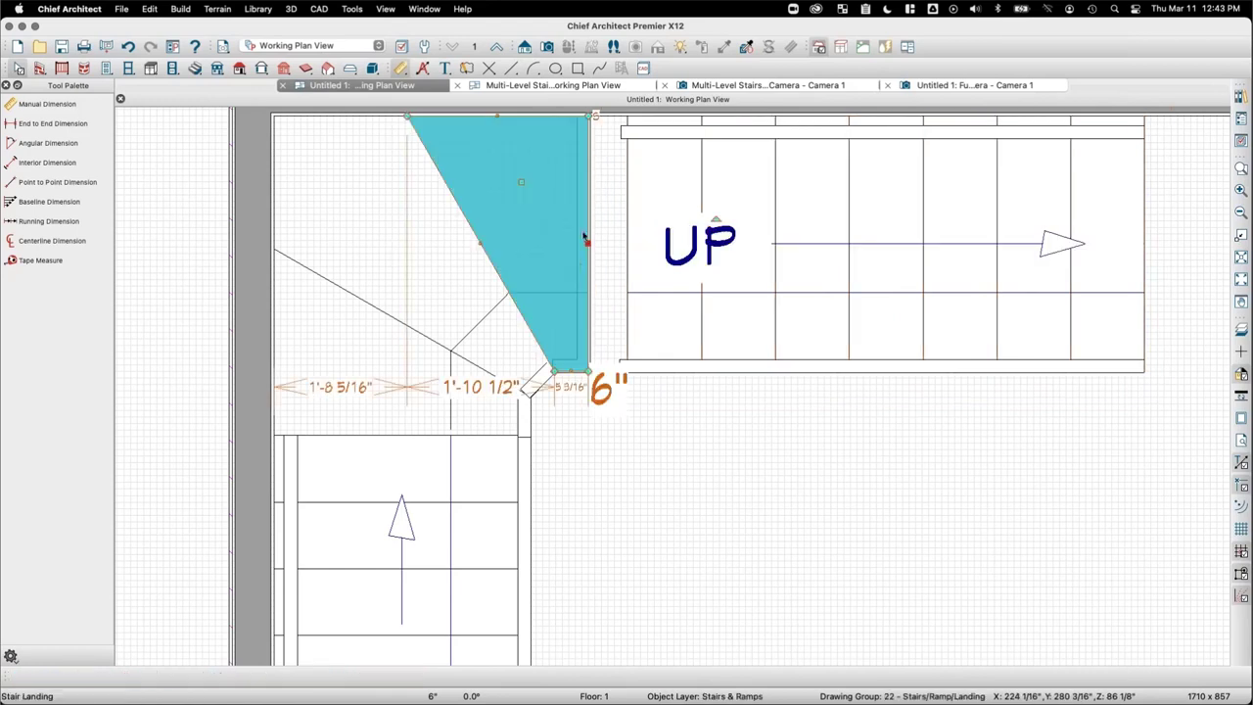
{"action": "scroll", "coordinate": [592, 217], "scroll_direction": "down", "scroll_amount": 1}
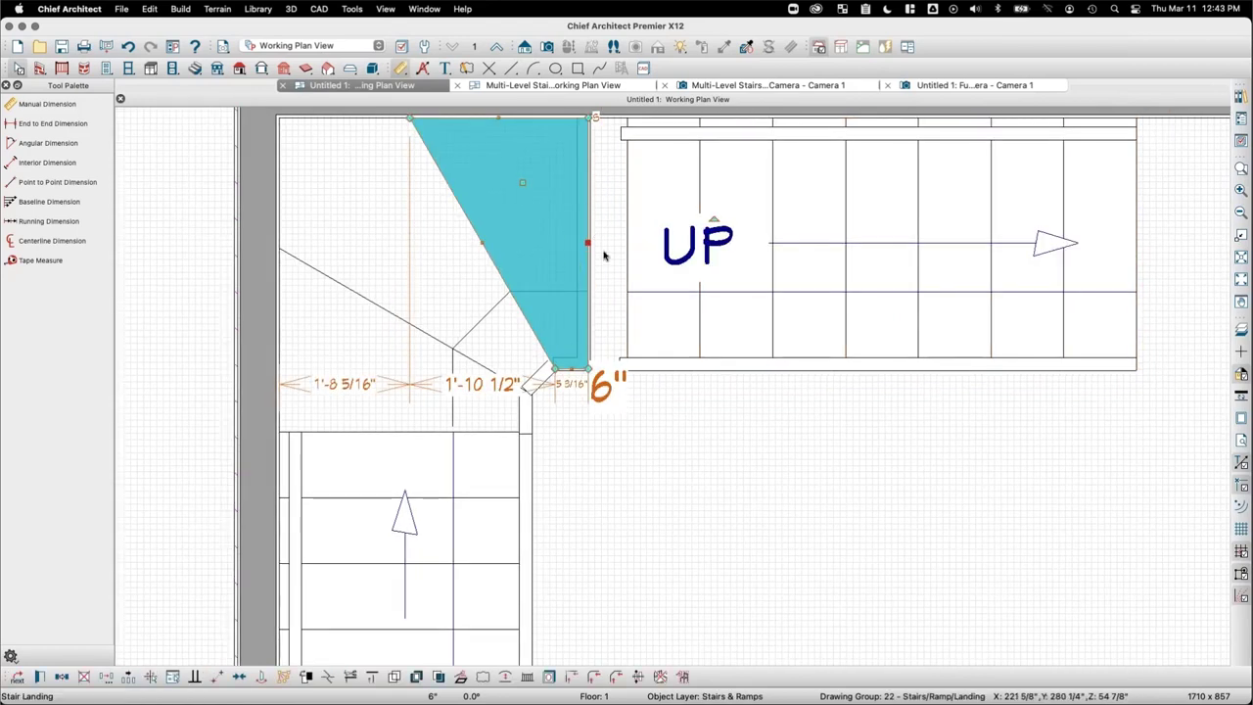
{"action": "scroll", "coordinate": [563, 389], "scroll_direction": "up", "scroll_amount": 3}
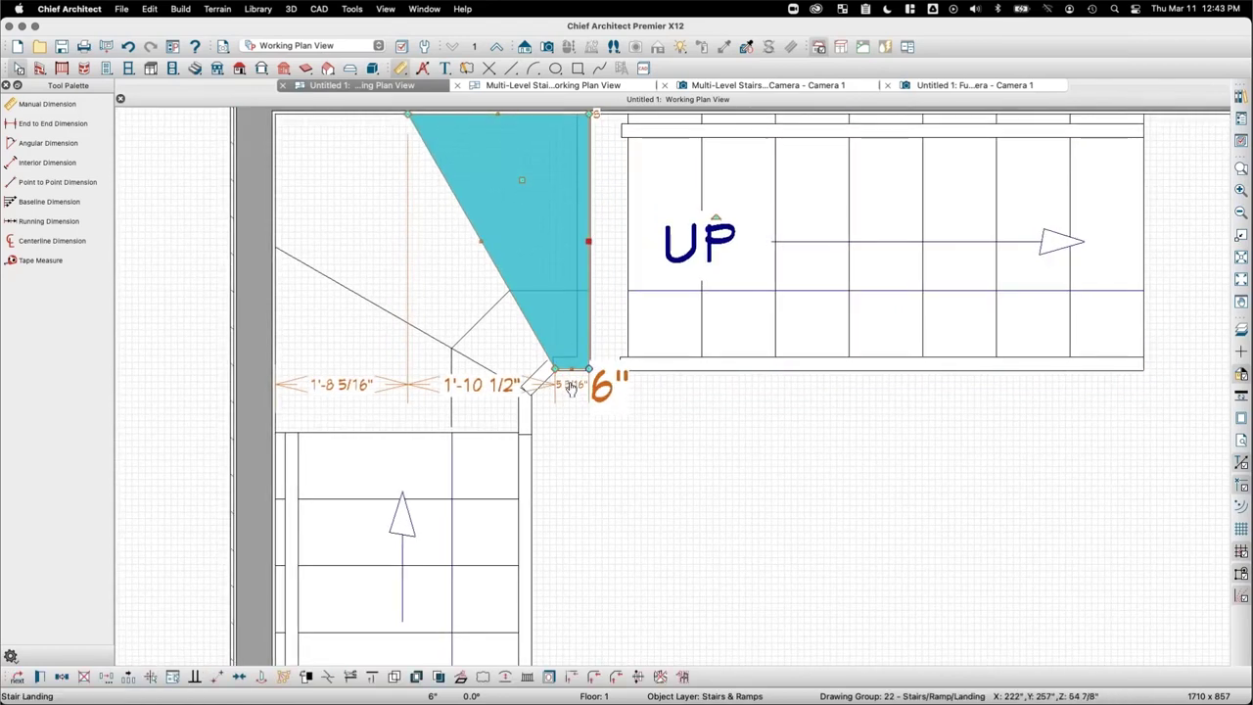
{"action": "left_click", "coordinate": [595, 390]}
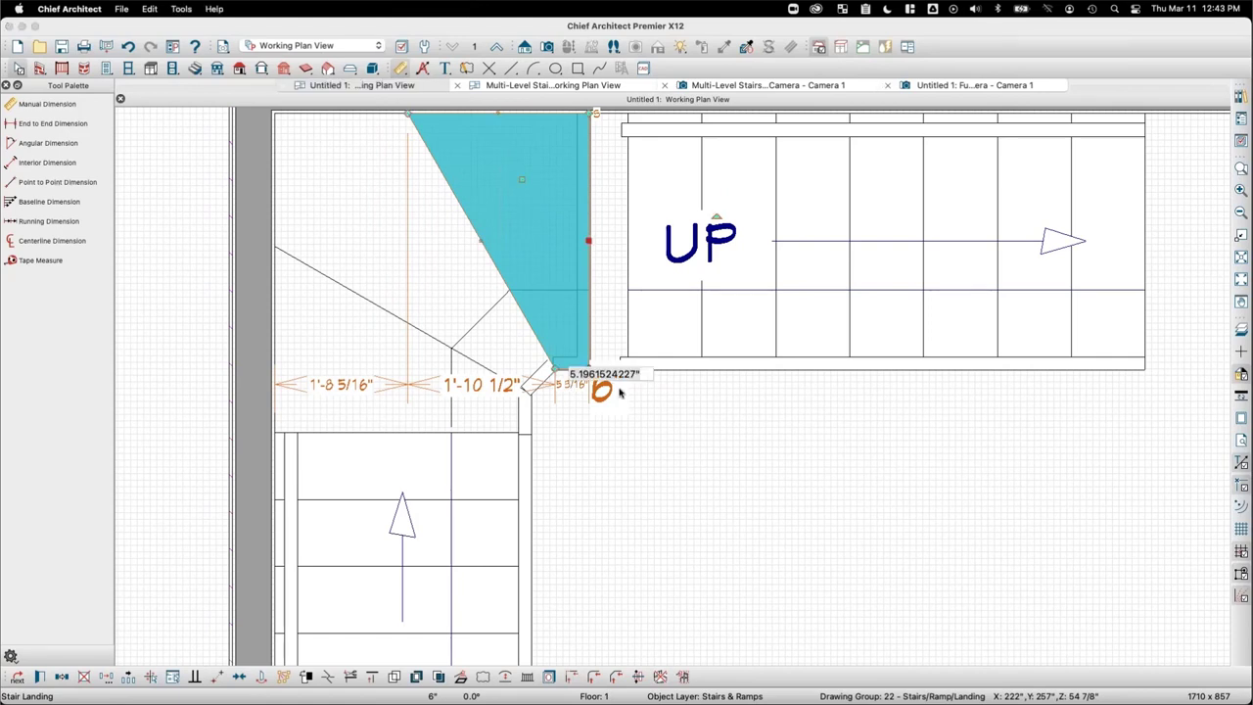
{"action": "type", "text": "6"}
{"action": "key", "text": "Return"}
Step: Move the upper flight back about 5 3/16" so it meets the edge of the widened upper winder
{"action": "left_click", "coordinate": [887, 244]}
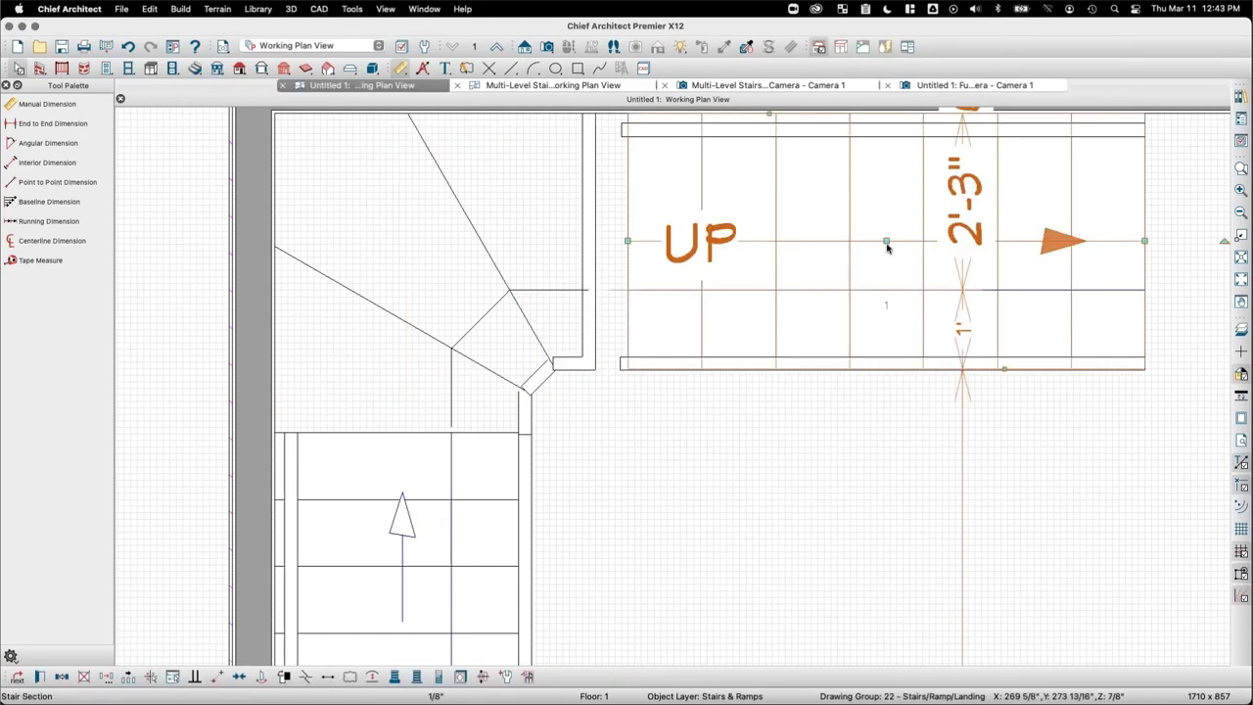
{"action": "left_click_drag", "start_coordinate": [887, 240], "coordinate": [848, 285]}
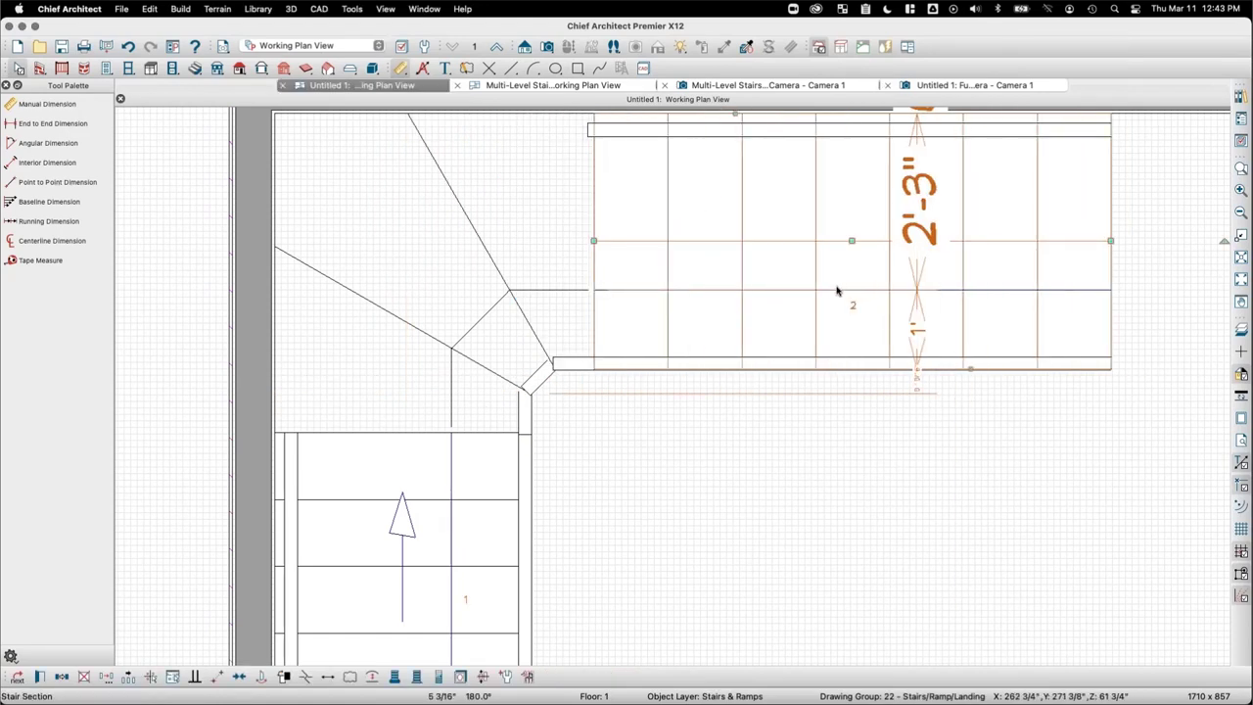
{"action": "scroll", "coordinate": [846, 284], "scroll_direction": "down", "scroll_amount": 4}
{"action": "scroll", "coordinate": [868, 479], "scroll_direction": "down", "scroll_amount": 3}
{"action": "scroll", "coordinate": [867, 479], "scroll_direction": "right", "scroll_amount": 2}
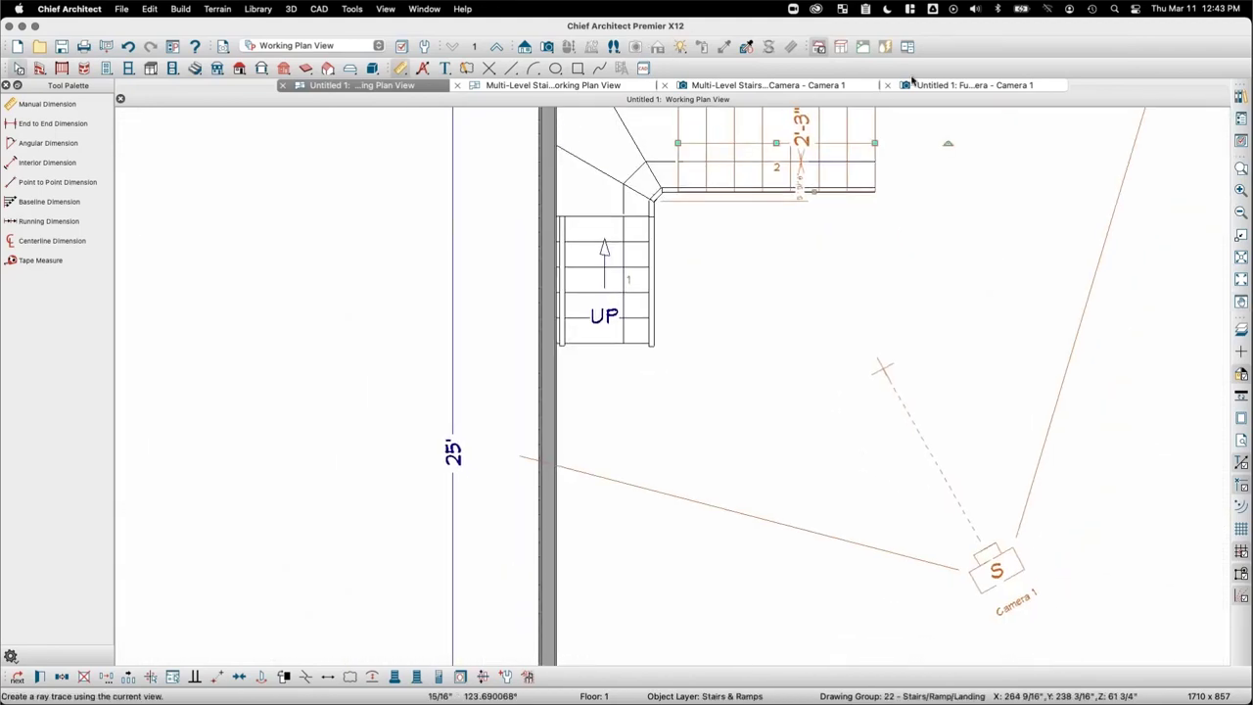
Step: Examine the adjusted winder staircase in the 3D camera view, and return to the floor plan
{"action": "key", "text": "ctrl+shift+Tab"}
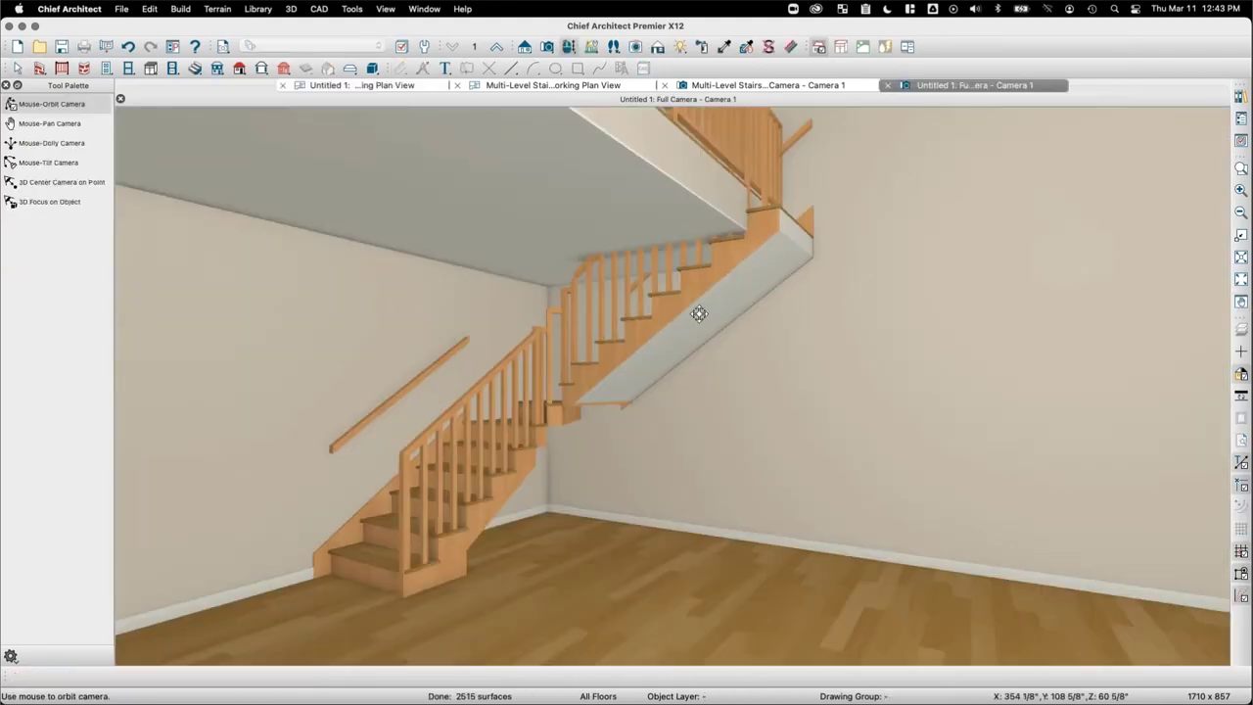
{"action": "left_click_drag", "start_coordinate": [696, 314], "coordinate": [627, 364]}
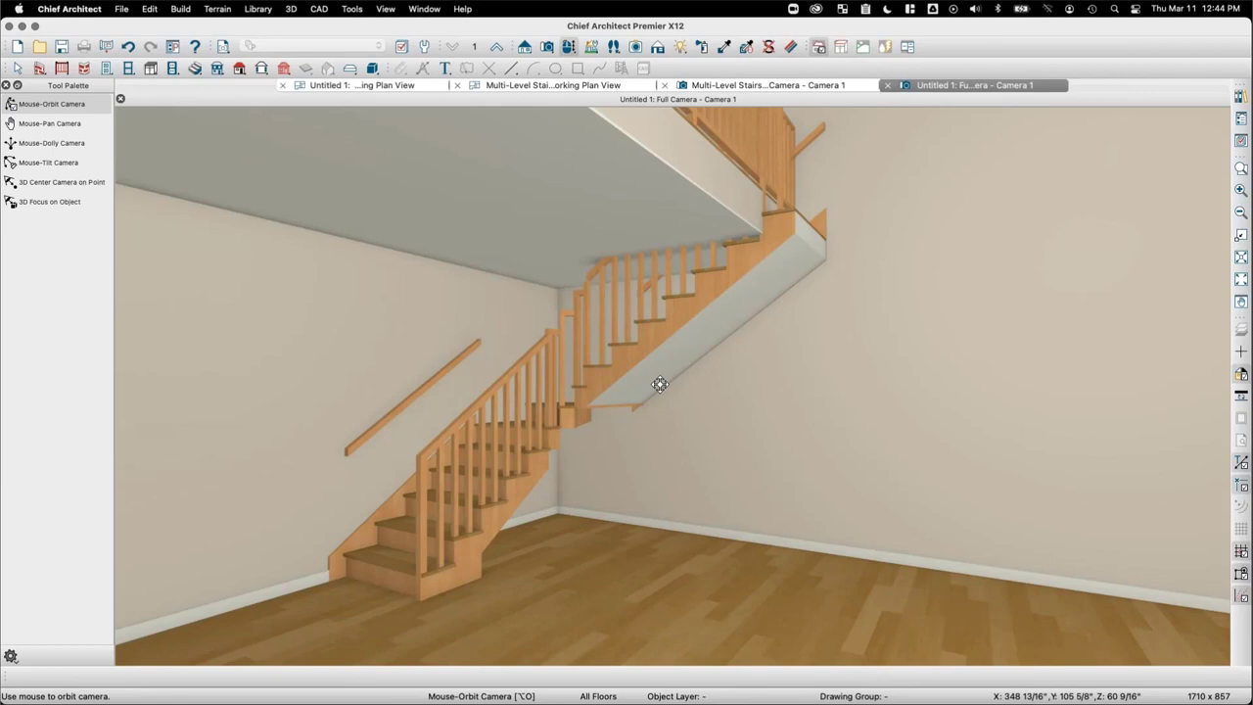
{"action": "left_click", "coordinate": [320, 88]}
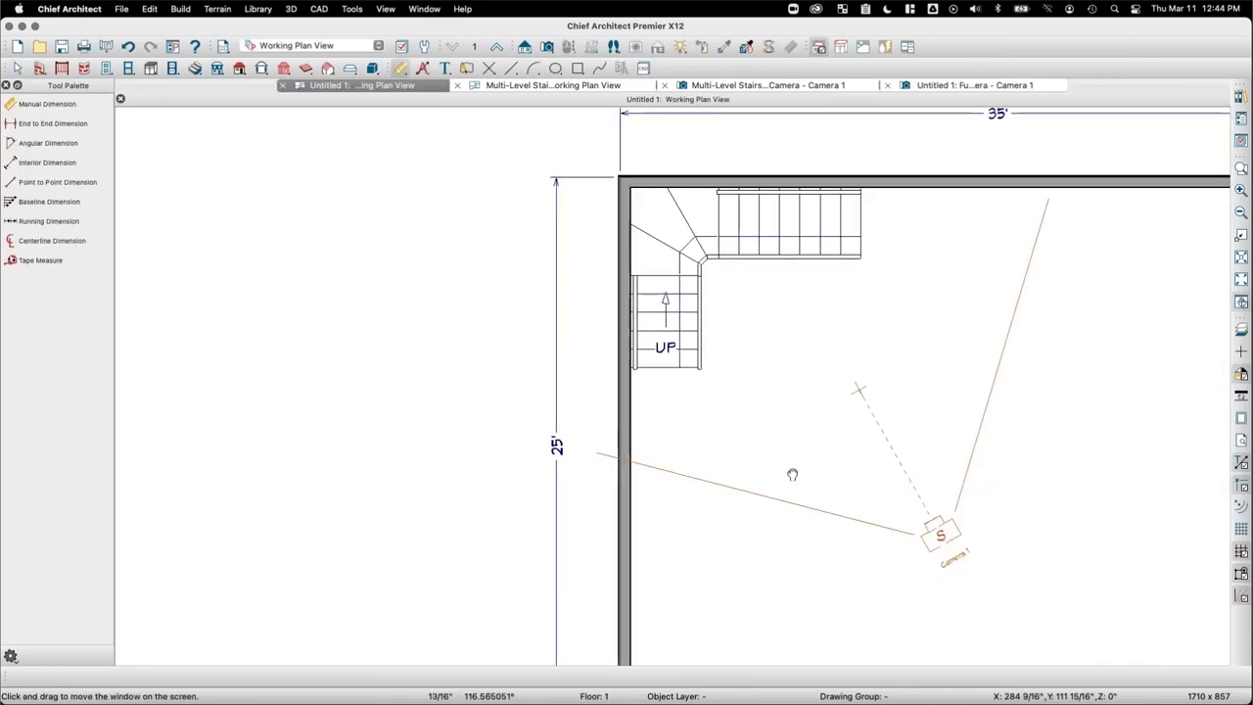
{"action": "scroll", "coordinate": [774, 460], "scroll_direction": "down", "scroll_amount": 3}
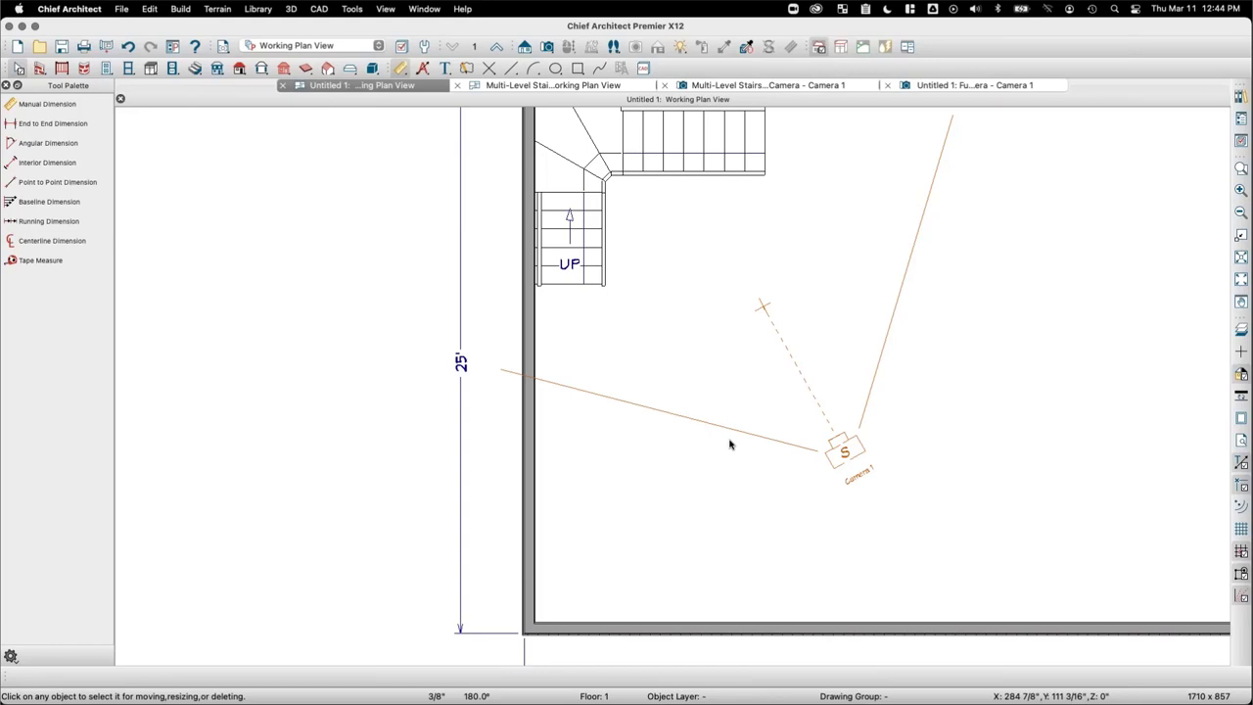
Step: Draw two parallel stair flights about 7'-5" long in the open area and join their far ends with a landing
{"action": "key", "text": "space"}
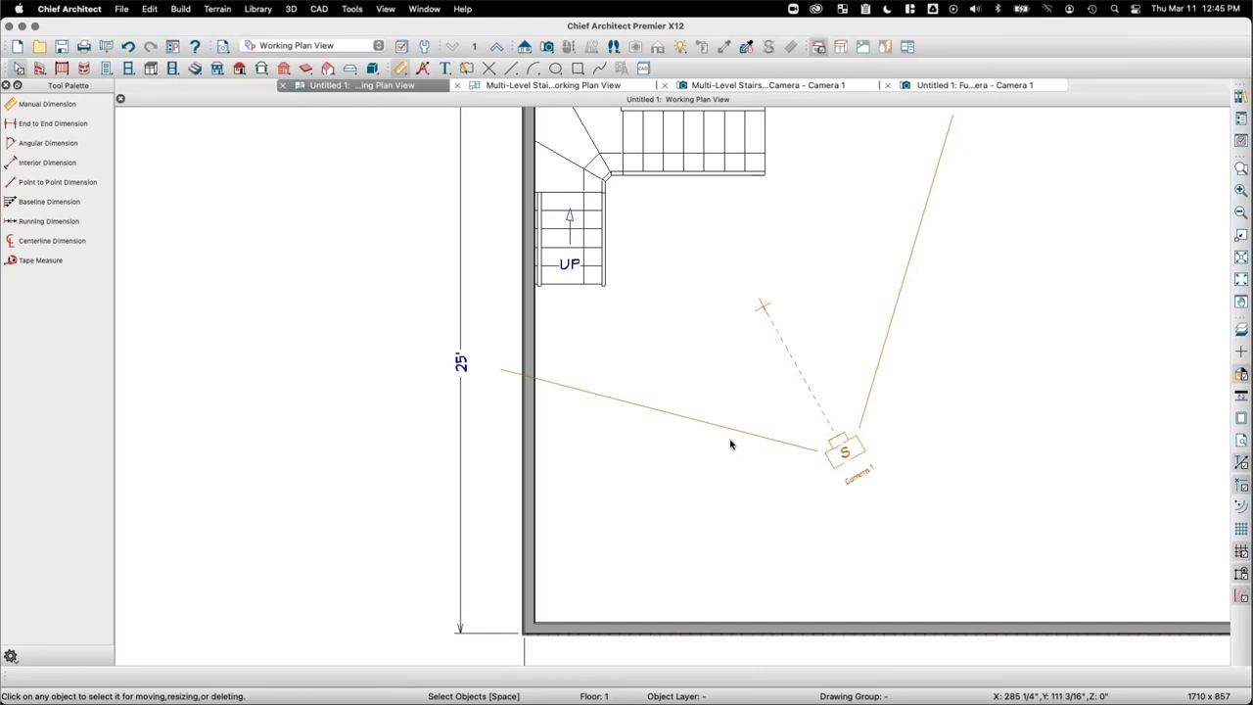
{"action": "left_click", "coordinate": [37, 70]}
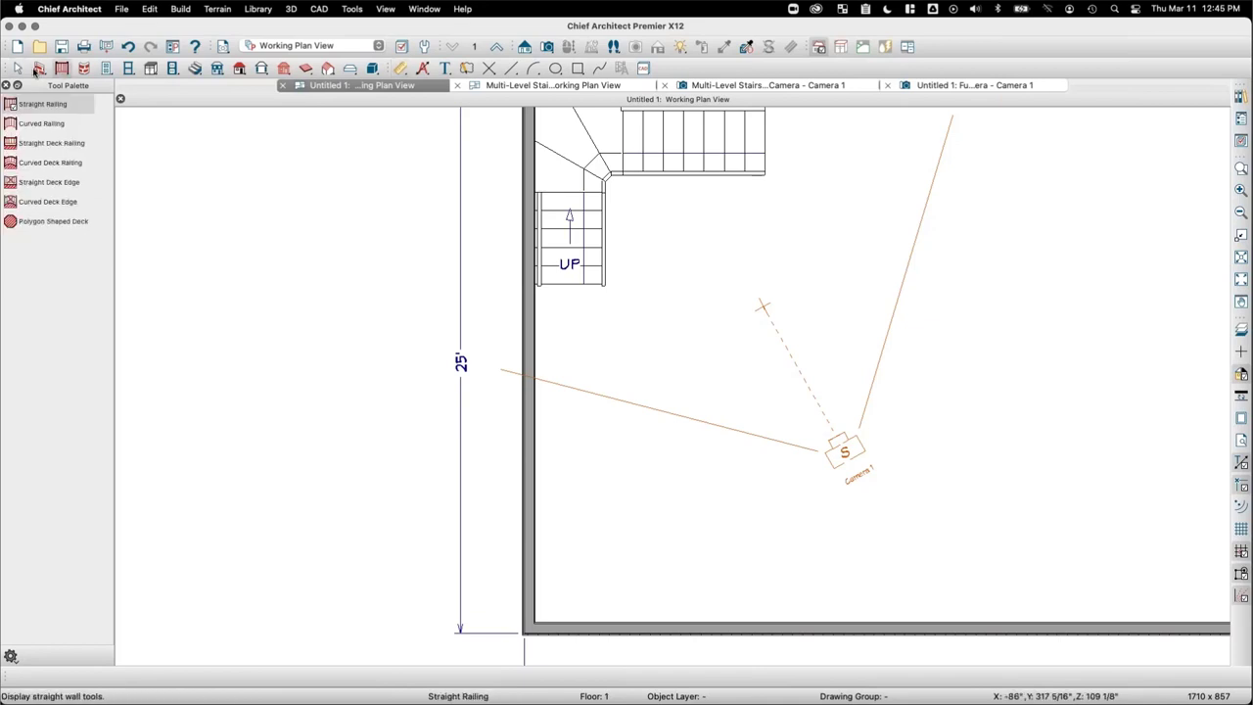
{"action": "left_click", "coordinate": [195, 67]}
{"action": "left_click_drag", "start_coordinate": [882, 412], "coordinate": [885, 253]}
{"action": "left_click_drag", "start_coordinate": [964, 260], "coordinate": [979, 416]}
{"action": "left_click", "coordinate": [937, 223]}
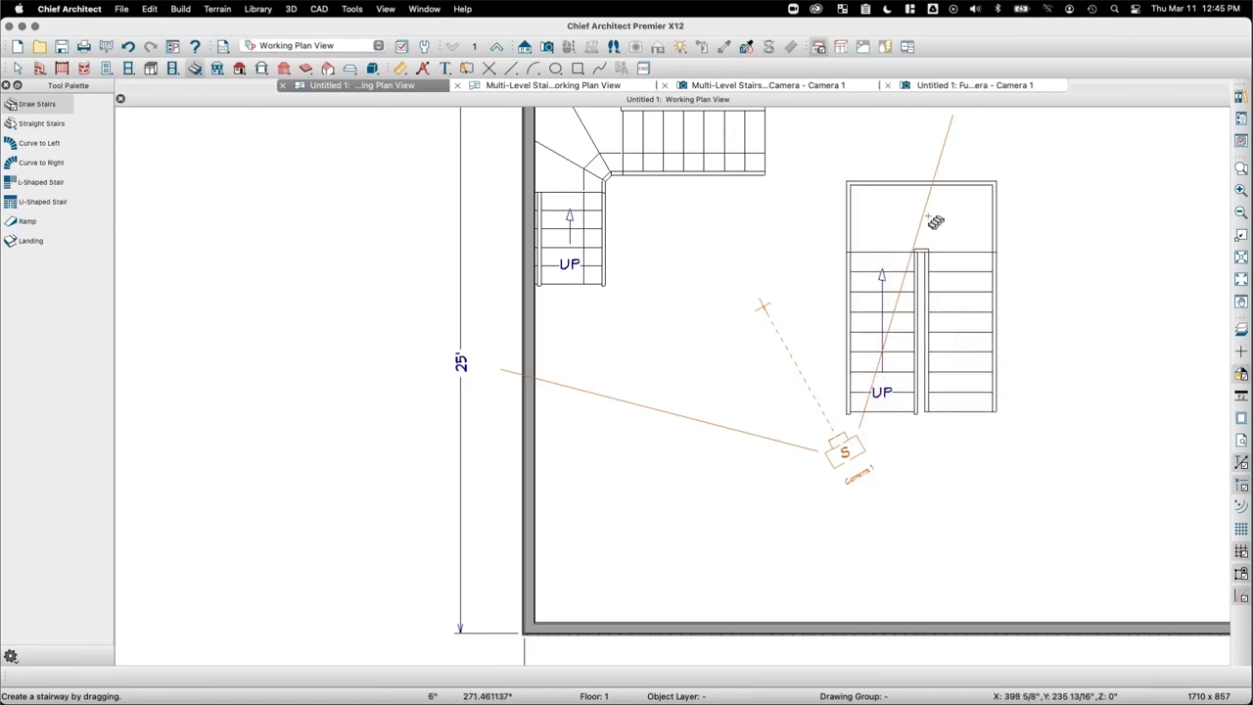
Step: Widen the new landing past both flights, by about 2'-1" beyond the second flight and about 1'-10" beyond the first
{"action": "scroll", "coordinate": [937, 223], "scroll_direction": "down", "scroll_amount": 2}
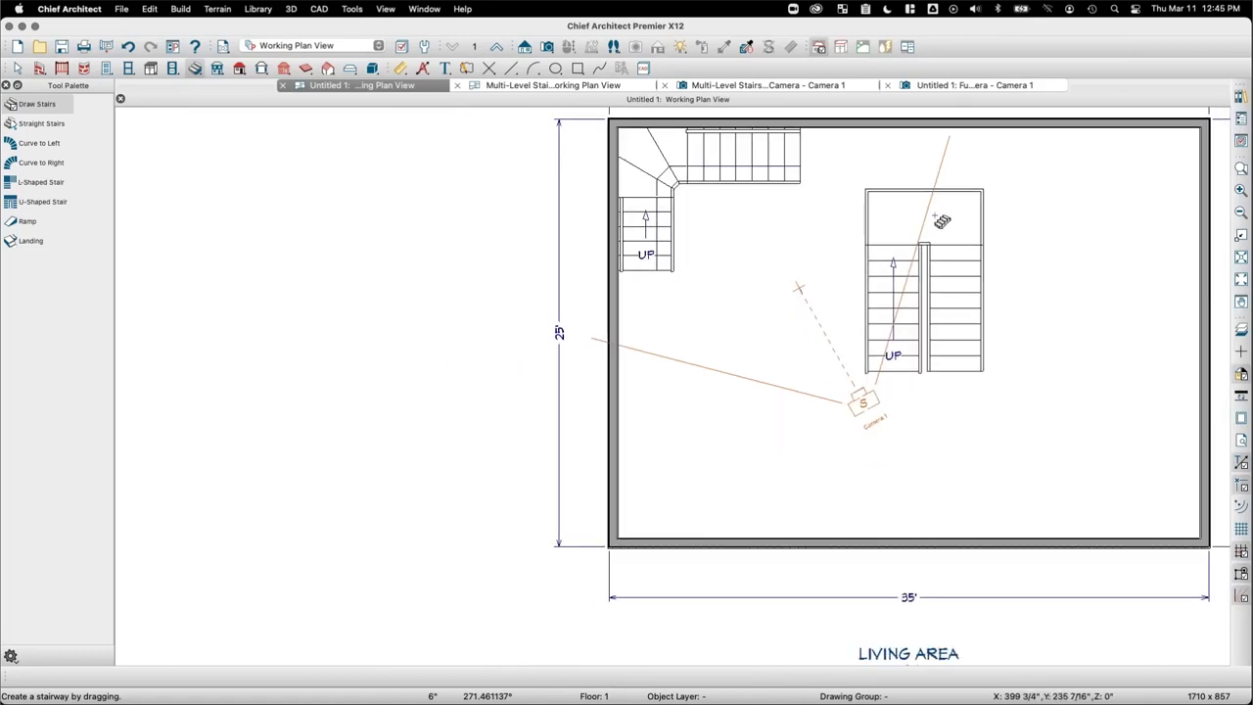
{"action": "middle_click_drag", "start_coordinate": [934, 216], "coordinate": [922, 244]}
{"action": "left_click", "coordinate": [973, 240]}
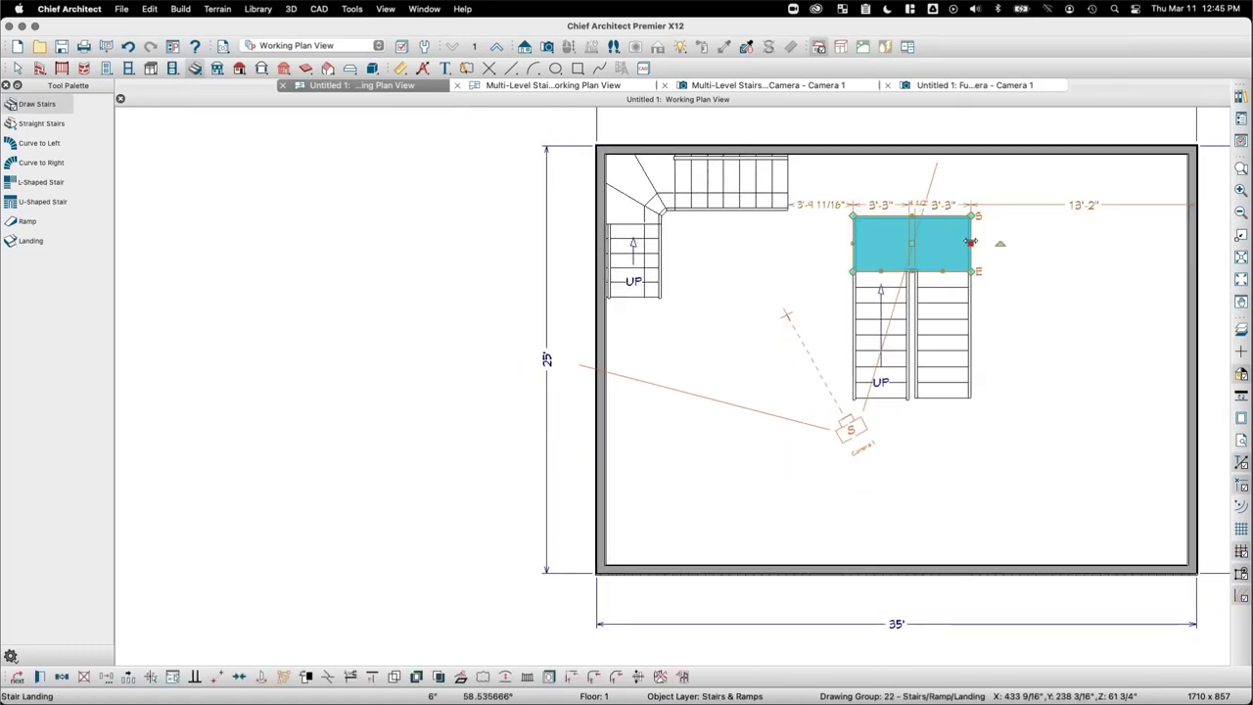
{"action": "left_click_drag", "start_coordinate": [973, 241], "coordinate": [1008, 238]}
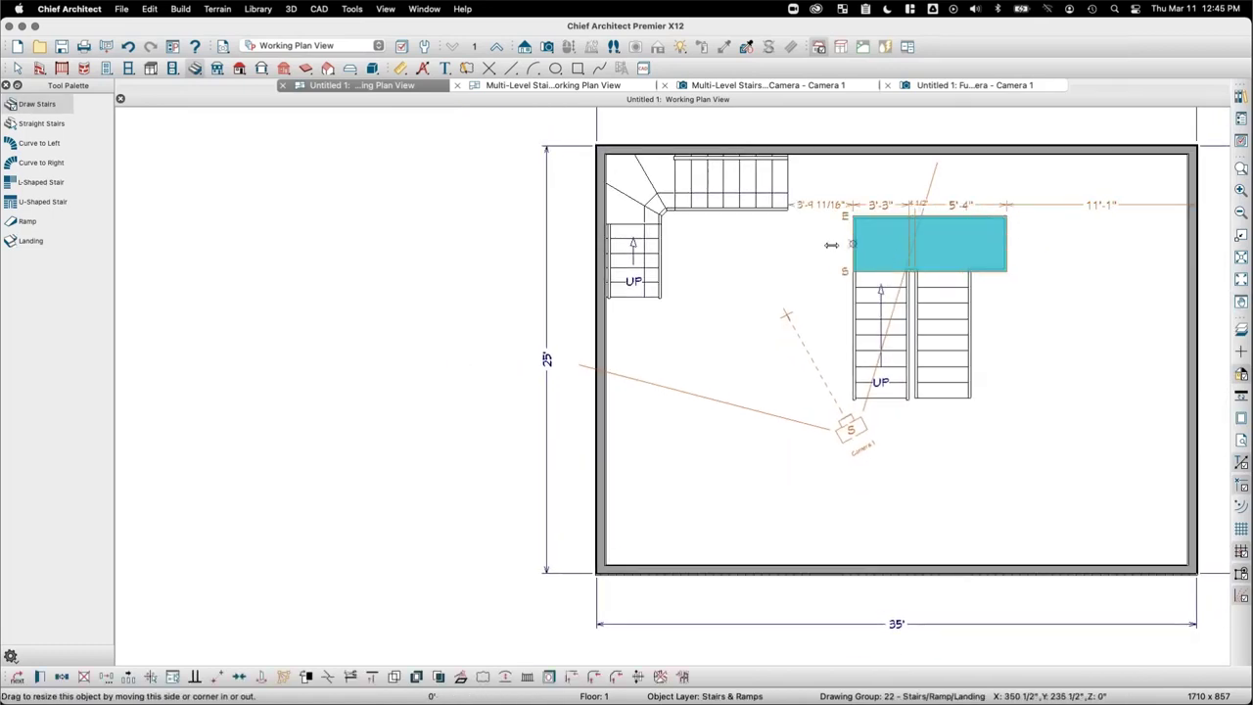
{"action": "left_click_drag", "start_coordinate": [854, 244], "coordinate": [820, 244]}
{"action": "key", "text": "Escape"}
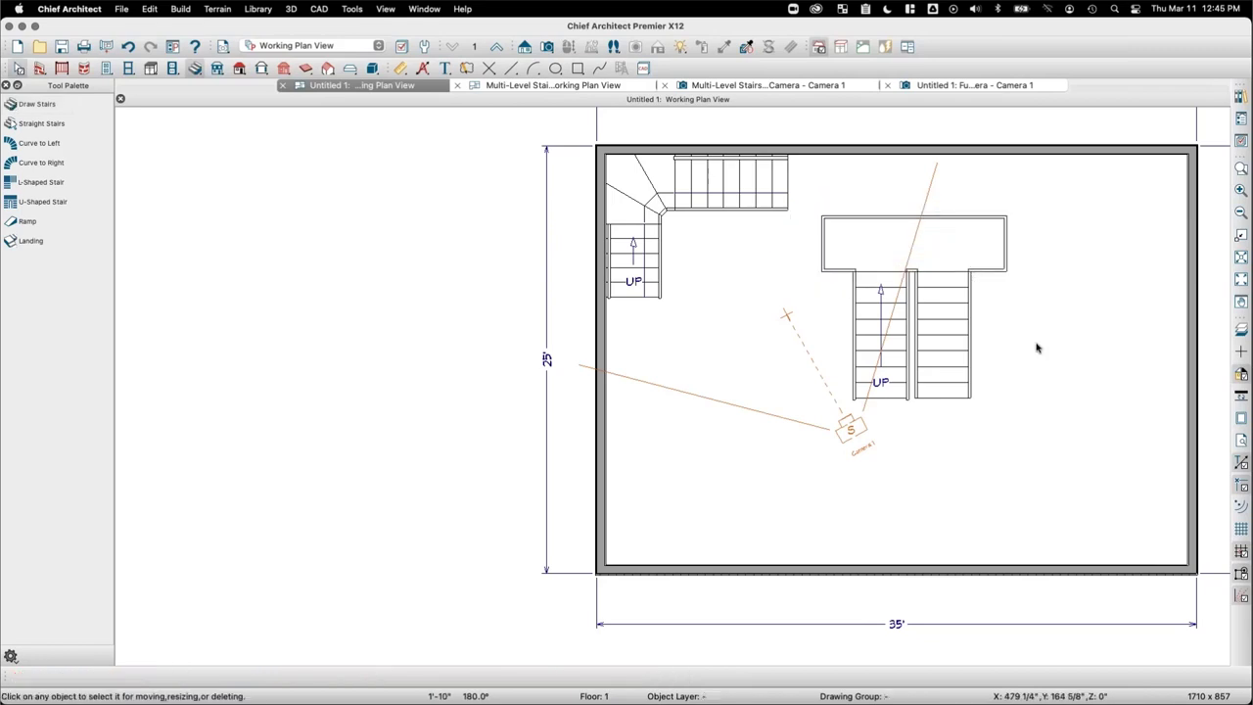
Step: Extend the landing's far edge away from the flights to a depth of about 5', and select the first flight
{"action": "left_click", "coordinate": [914, 223]}
{"action": "left_click_drag", "start_coordinate": [914, 216], "coordinate": [913, 186]}
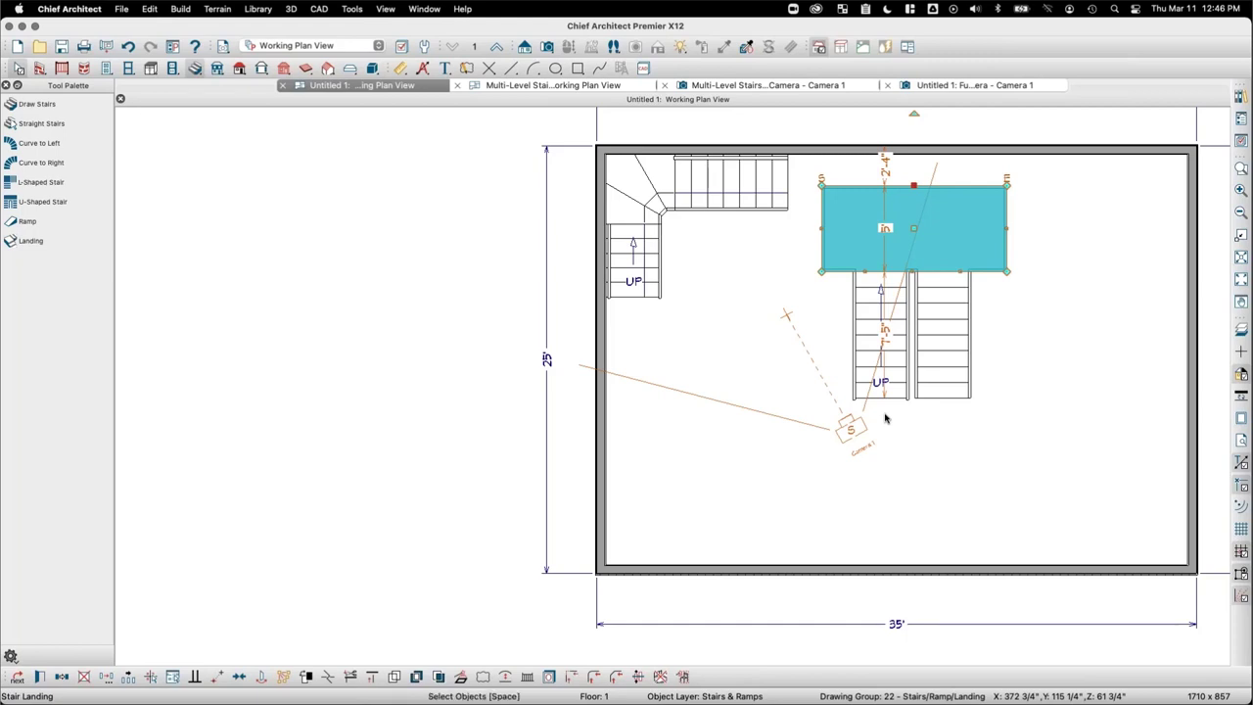
{"action": "left_click", "coordinate": [870, 327]}
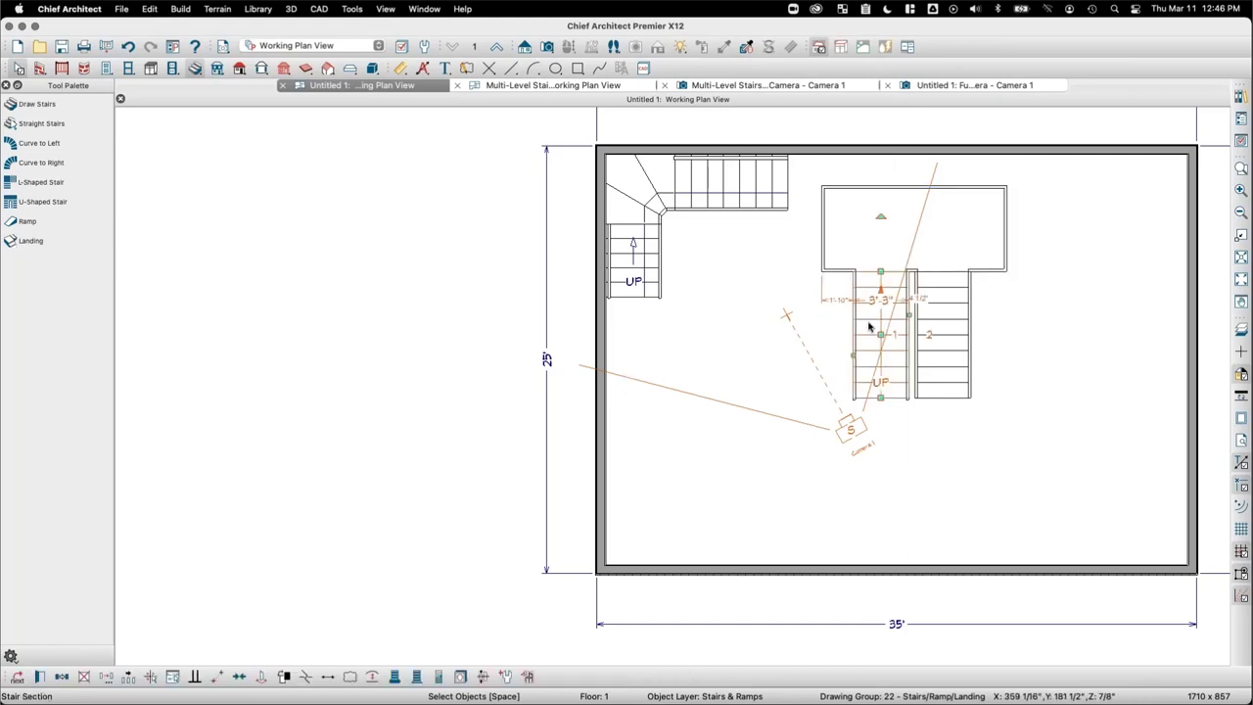
Step: Give the parallel-flight staircase a 39" wide runner and turn off the tucked runner option
{"action": "double_click", "coordinate": [870, 327]}
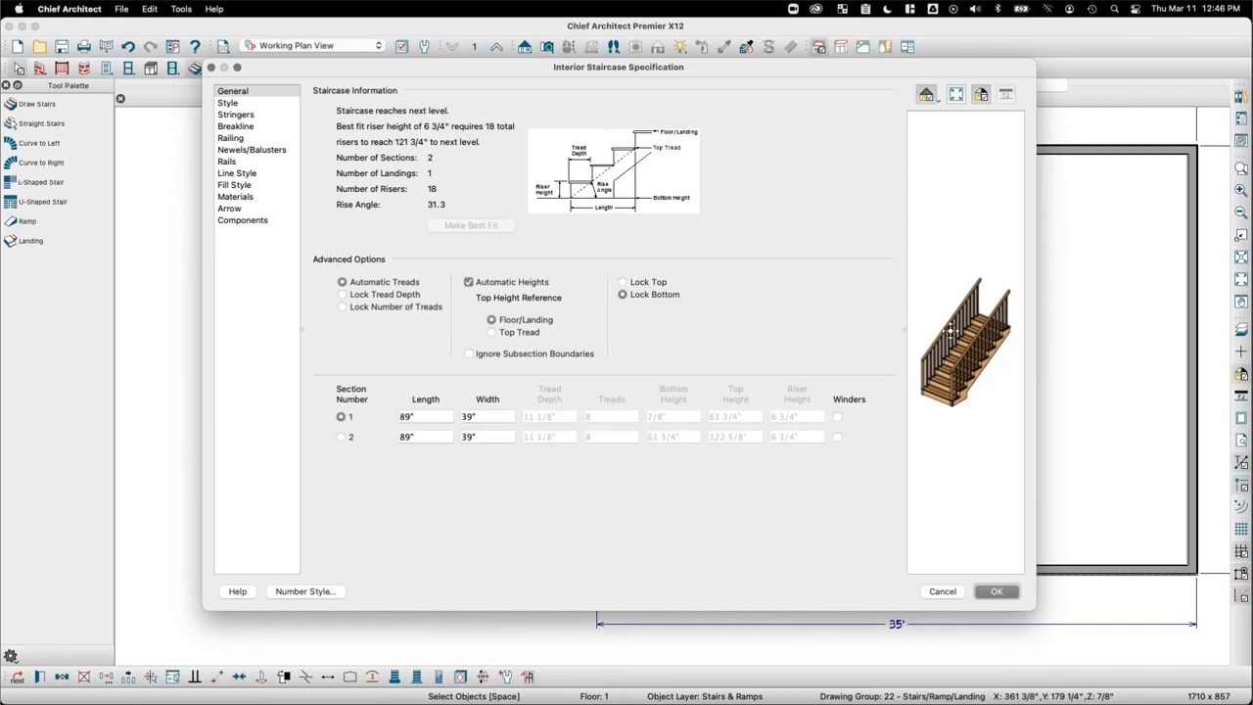
{"action": "left_click_drag", "start_coordinate": [952, 335], "coordinate": [952, 377]}
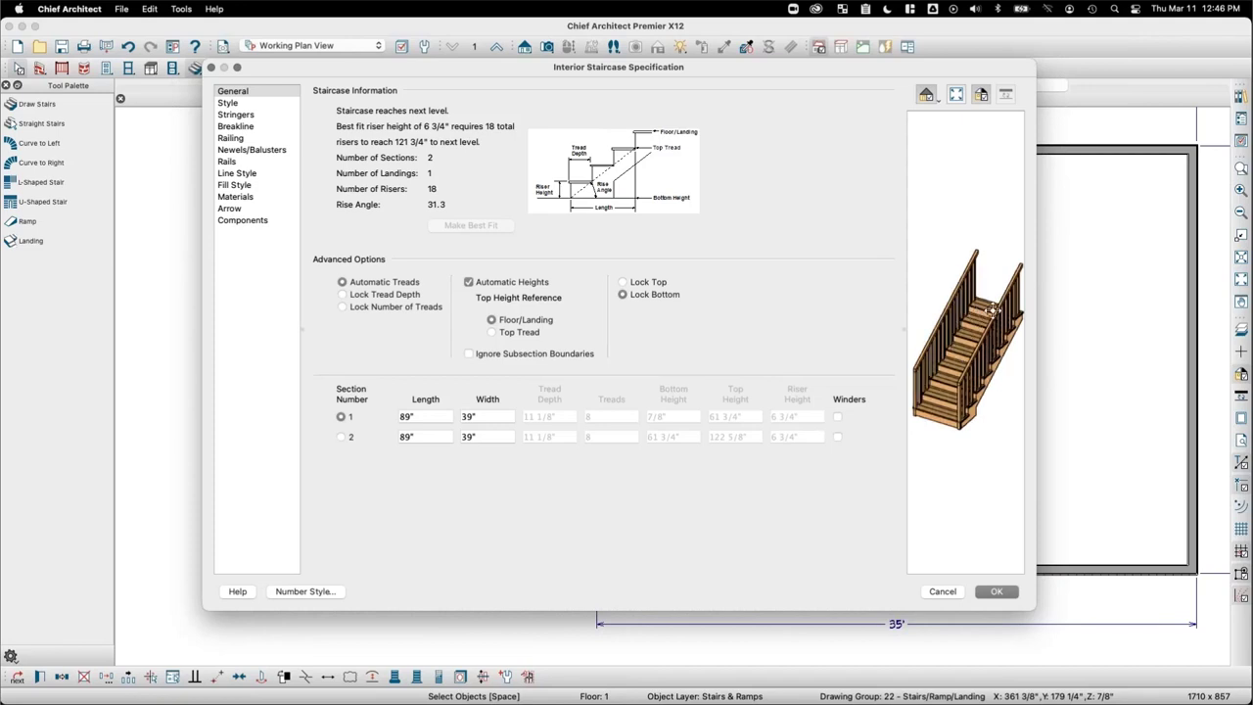
{"action": "scroll", "coordinate": [993, 309], "scroll_direction": "up", "scroll_amount": 3}
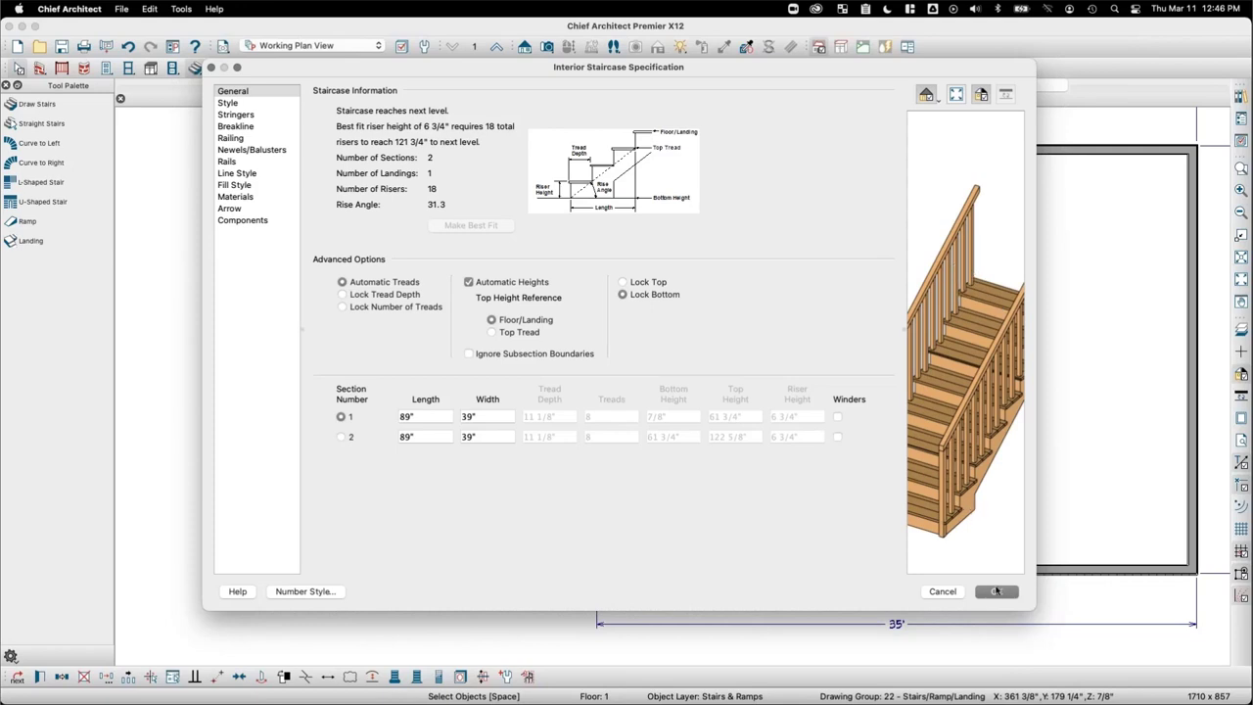
{"action": "left_click", "coordinate": [234, 105]}
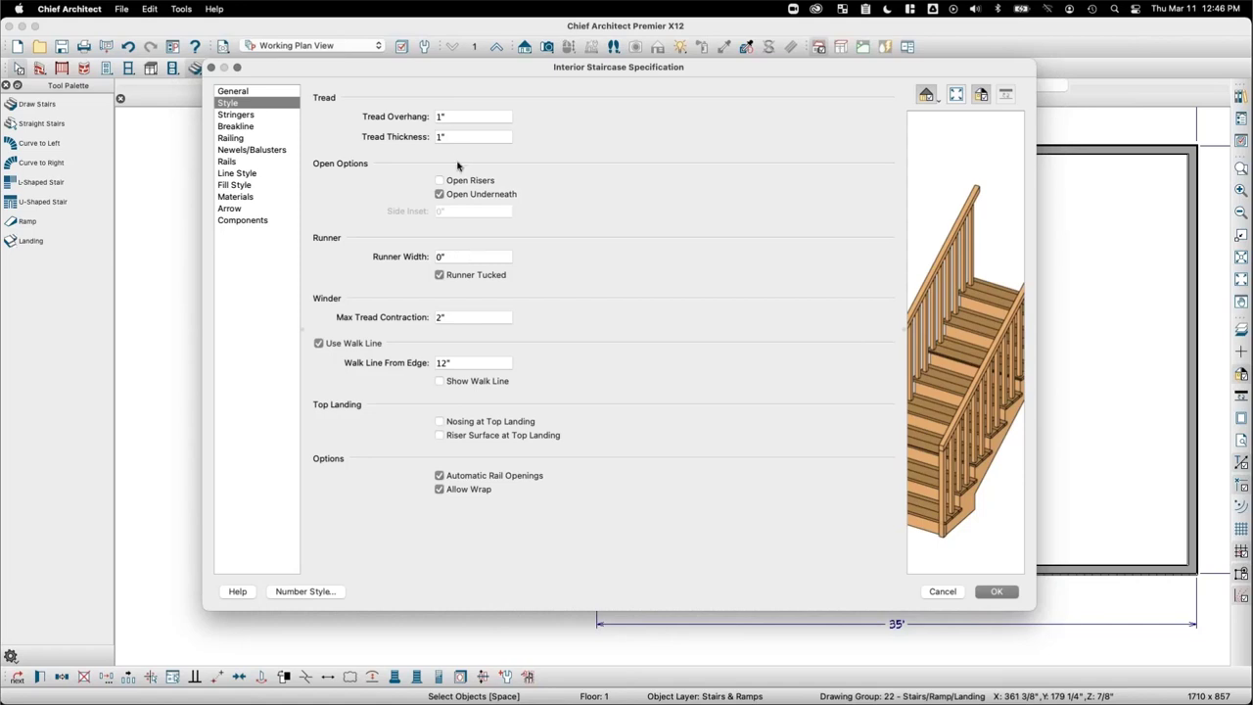
{"action": "left_click", "coordinate": [457, 116]}
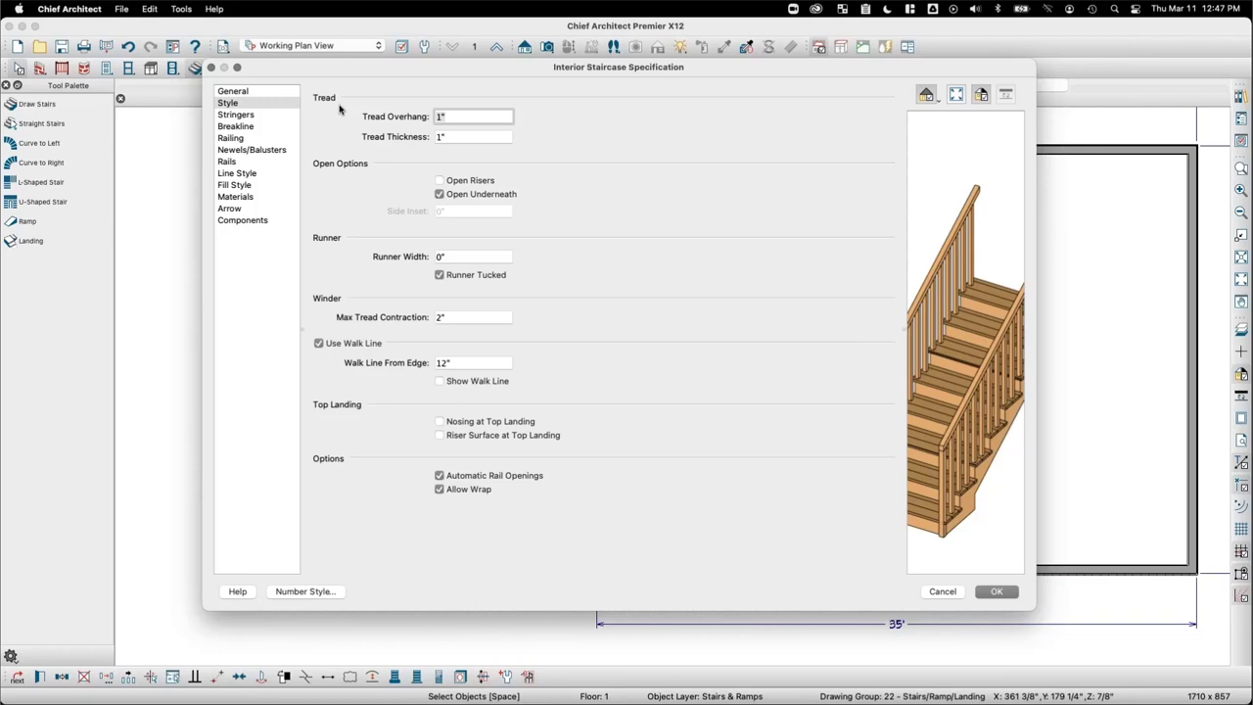
{"action": "left_click", "coordinate": [462, 256]}
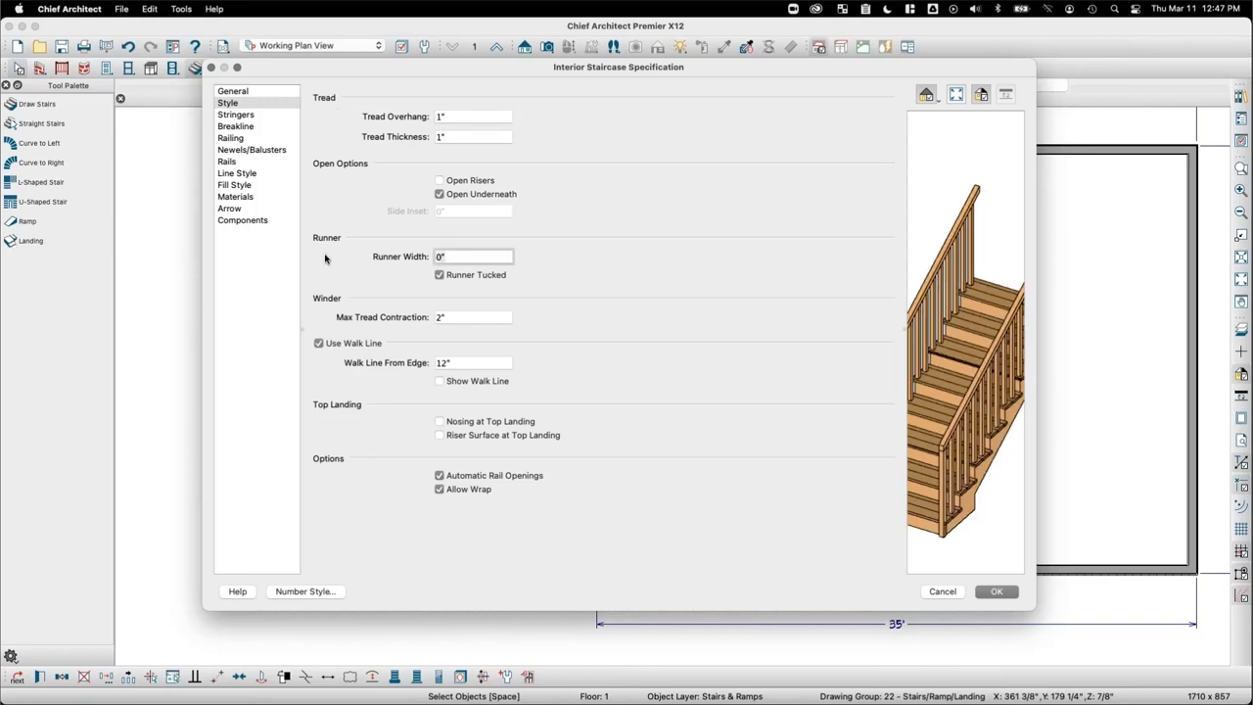
{"action": "type", "text": "39"}
{"action": "key", "text": "Tab"}
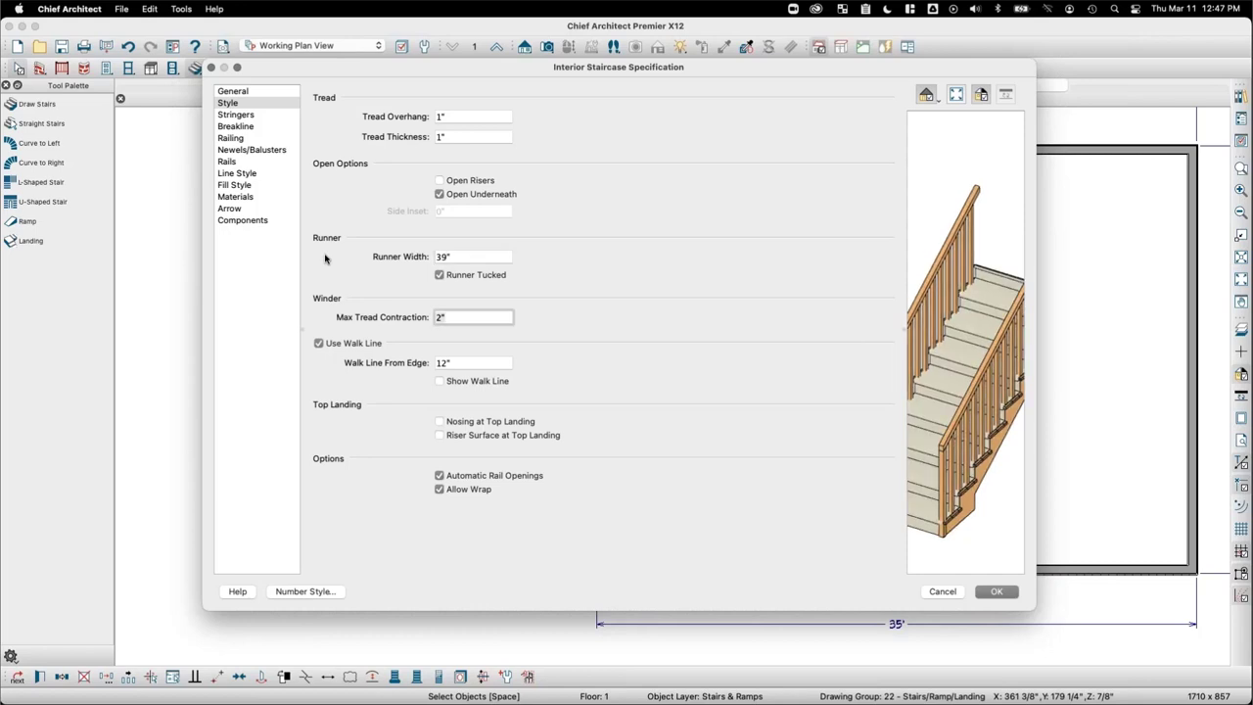
{"action": "left_click", "coordinate": [476, 276]}
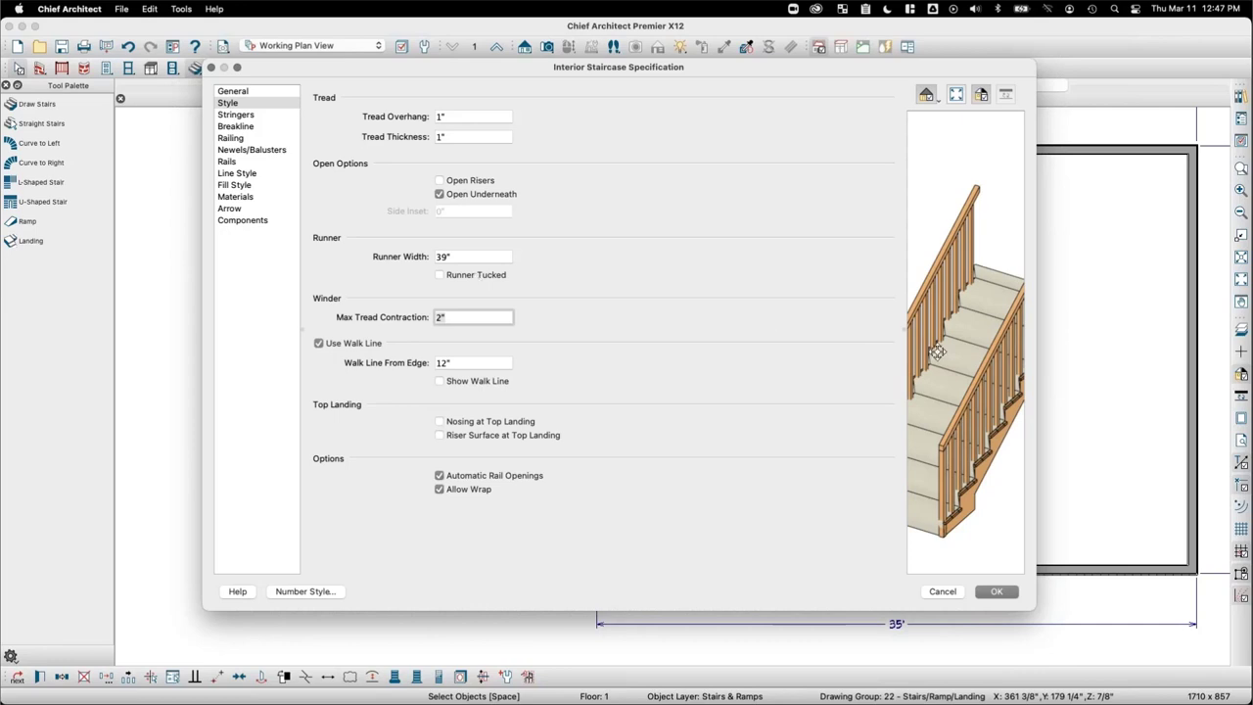
{"action": "left_click_drag", "start_coordinate": [967, 407], "coordinate": [919, 408]}
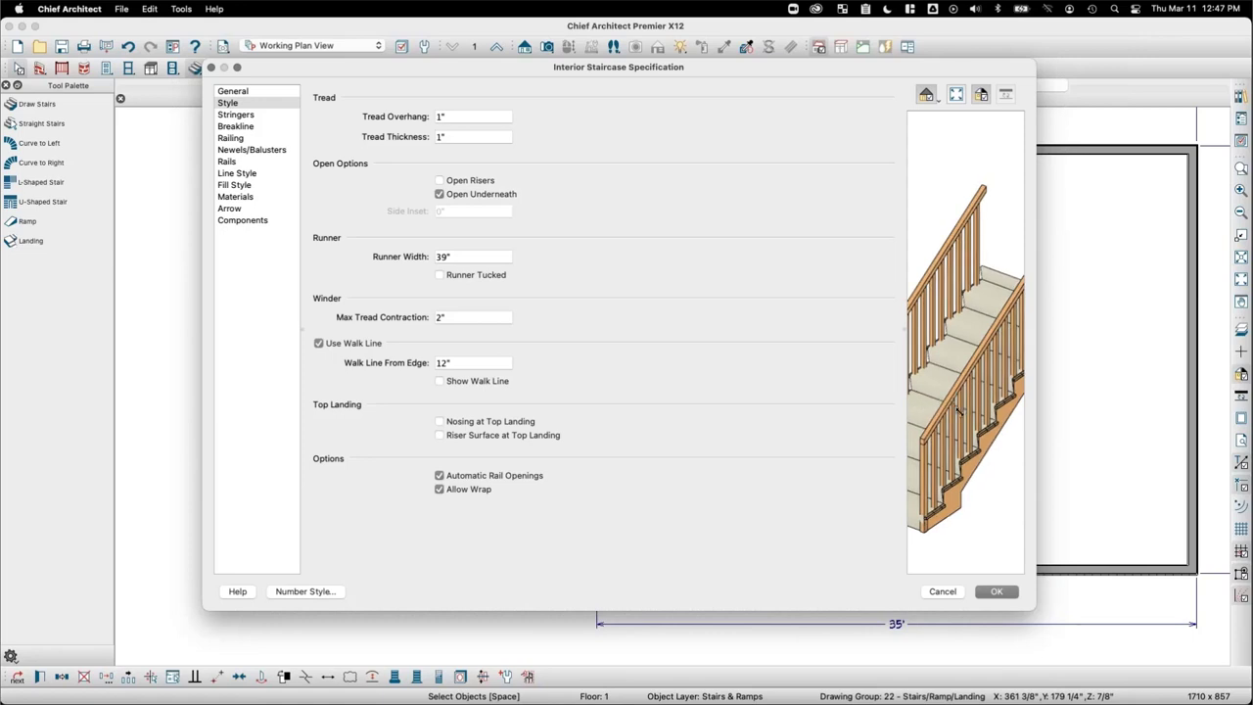
{"action": "left_click", "coordinate": [1005, 593]}
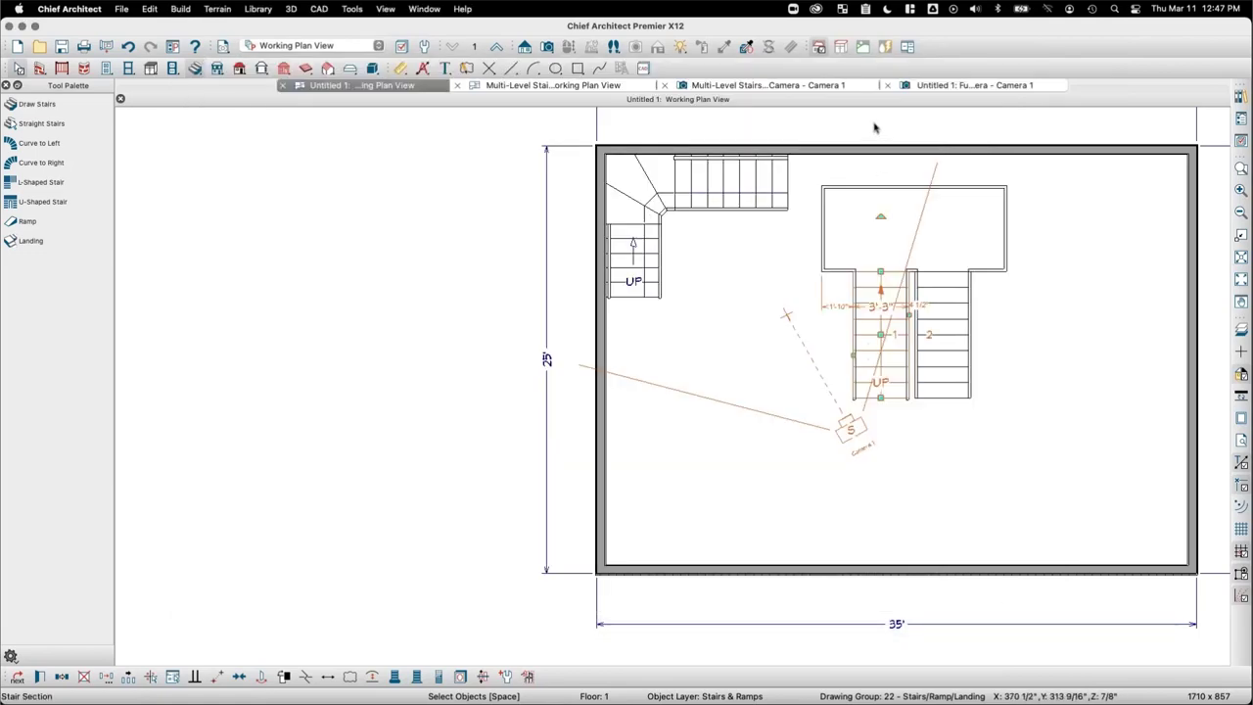
Step: Switch to the full 3D camera view and widen the runner of the parallel-flight staircase to 41"
{"action": "left_click", "coordinate": [982, 88]}
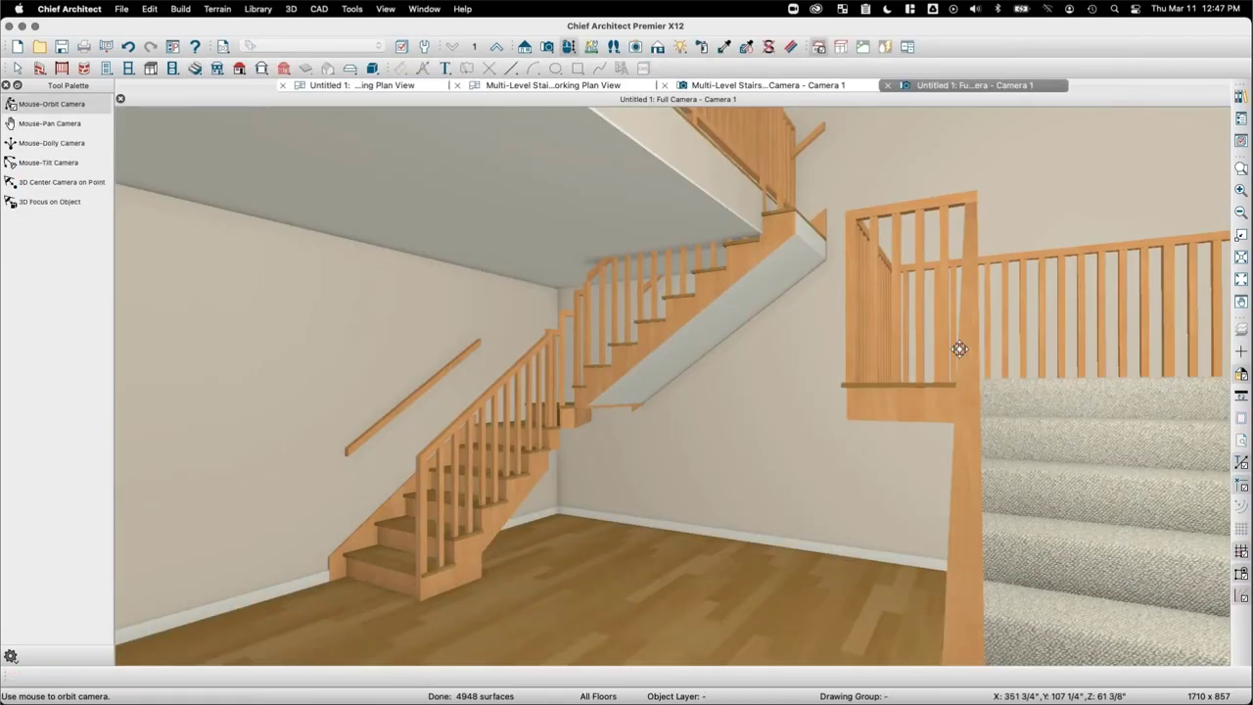
{"action": "left_click_drag", "start_coordinate": [959, 349], "coordinate": [836, 415]}
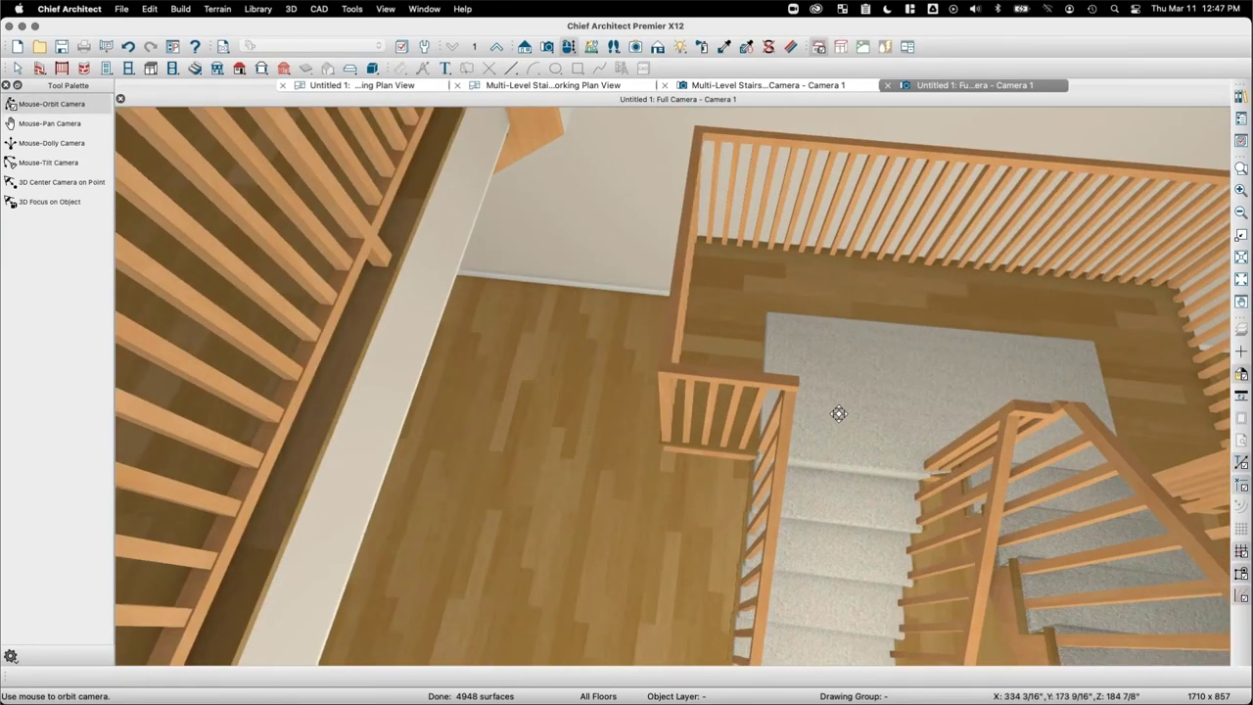
{"action": "left_click", "coordinate": [839, 414]}
{"action": "double_click", "coordinate": [853, 512]}
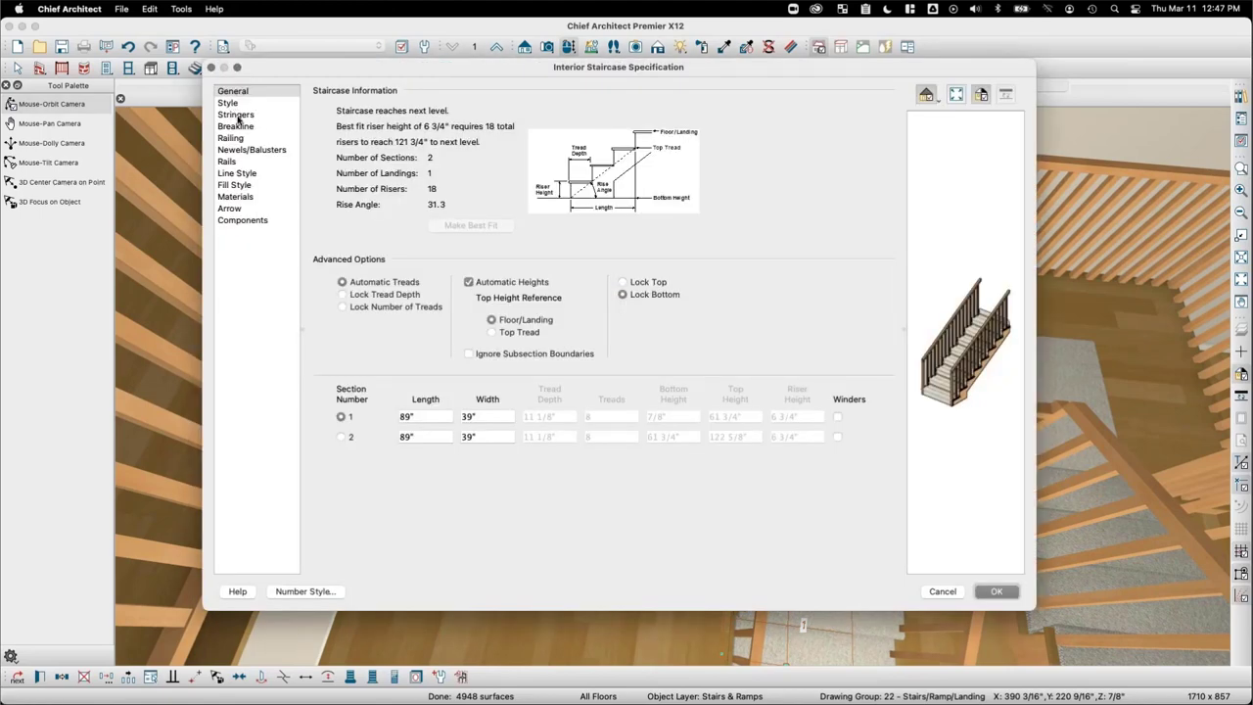
{"action": "left_click", "coordinate": [249, 105]}
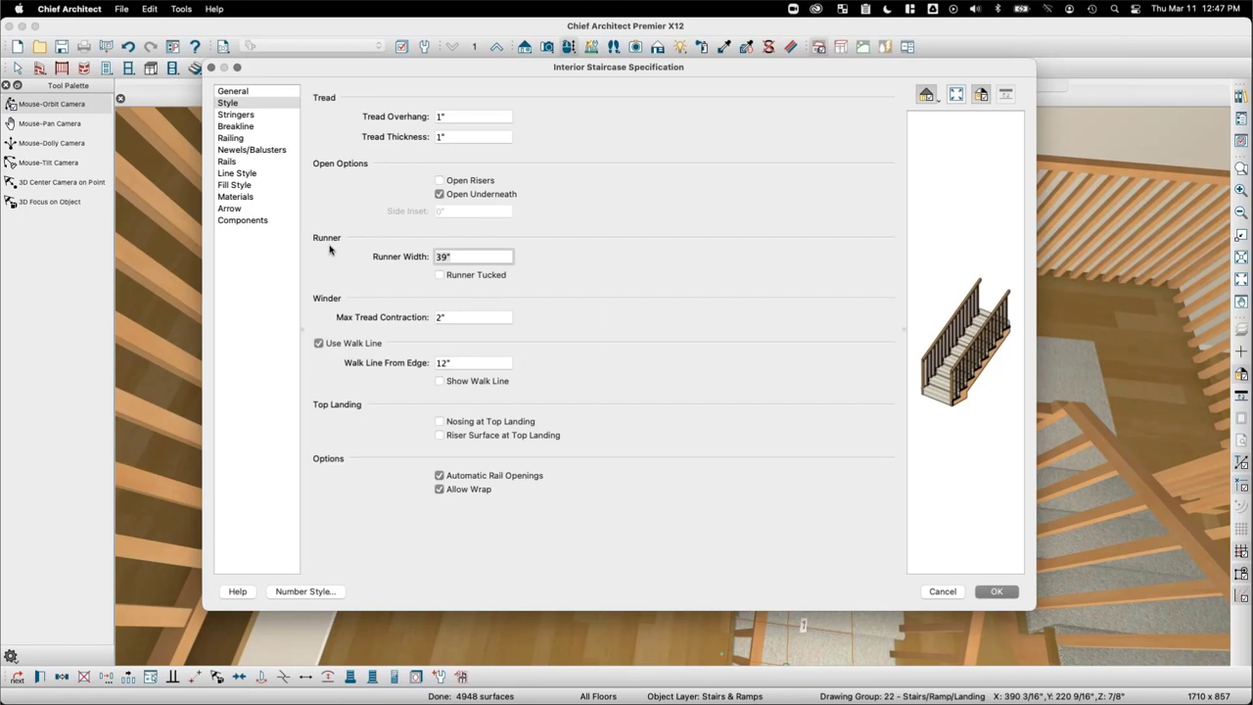
{"action": "type", "text": "41"}
{"action": "key", "text": "Tab"}
{"action": "left_click", "coordinate": [997, 591]}
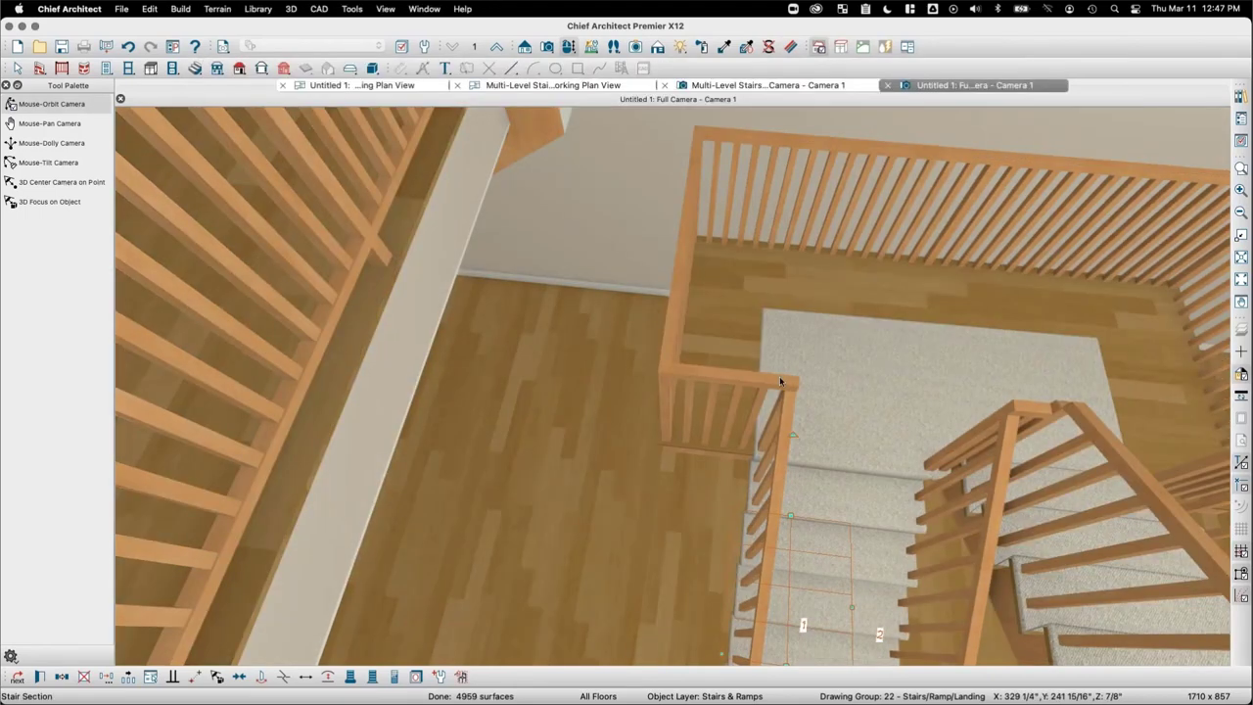
Step: Review the enlarged landing's component materials in its specification, and close it without making changes
{"action": "key", "text": "Escape"}
{"action": "left_click_drag", "start_coordinate": [862, 363], "coordinate": [910, 478]}
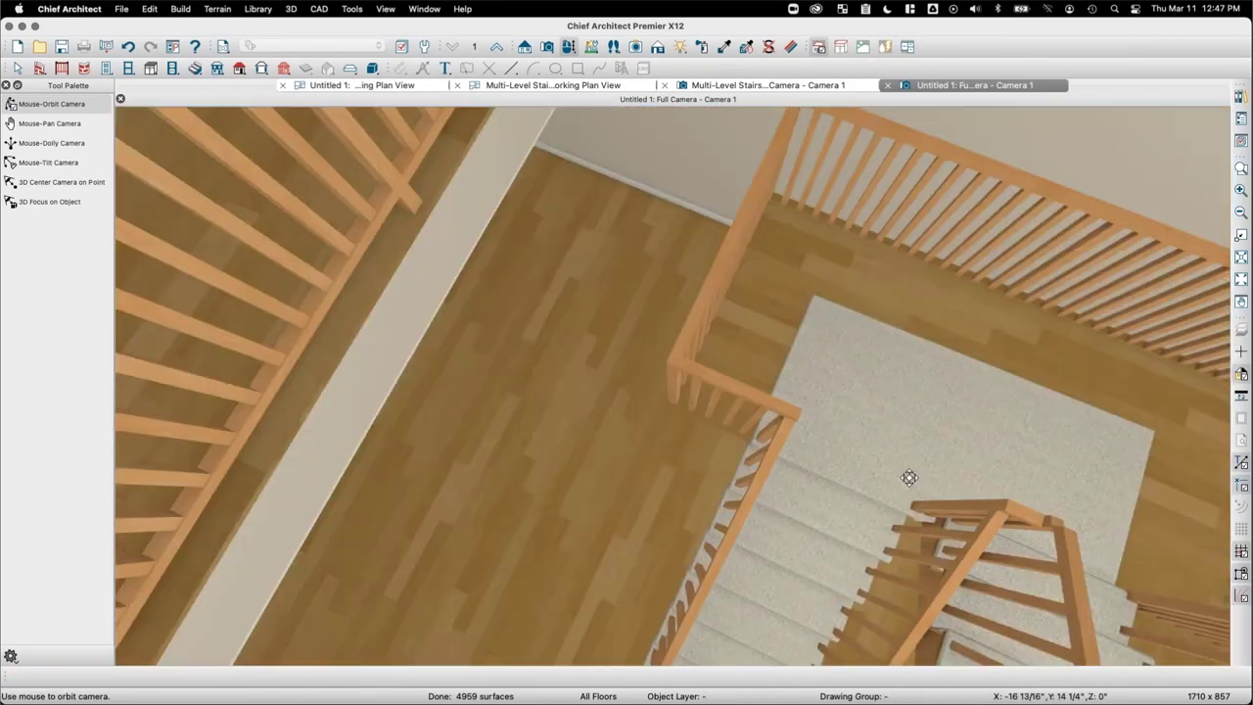
{"action": "left_click", "coordinate": [760, 335]}
{"action": "double_click", "coordinate": [727, 306]}
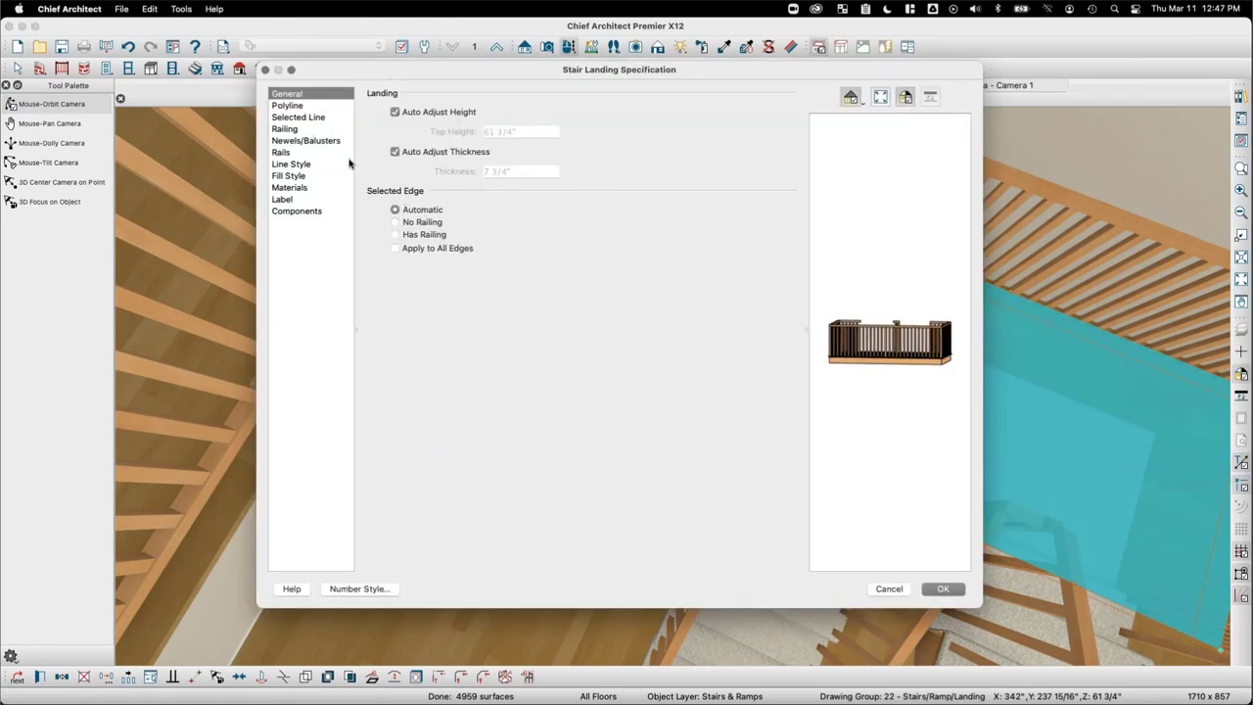
{"action": "left_click", "coordinate": [299, 185]}
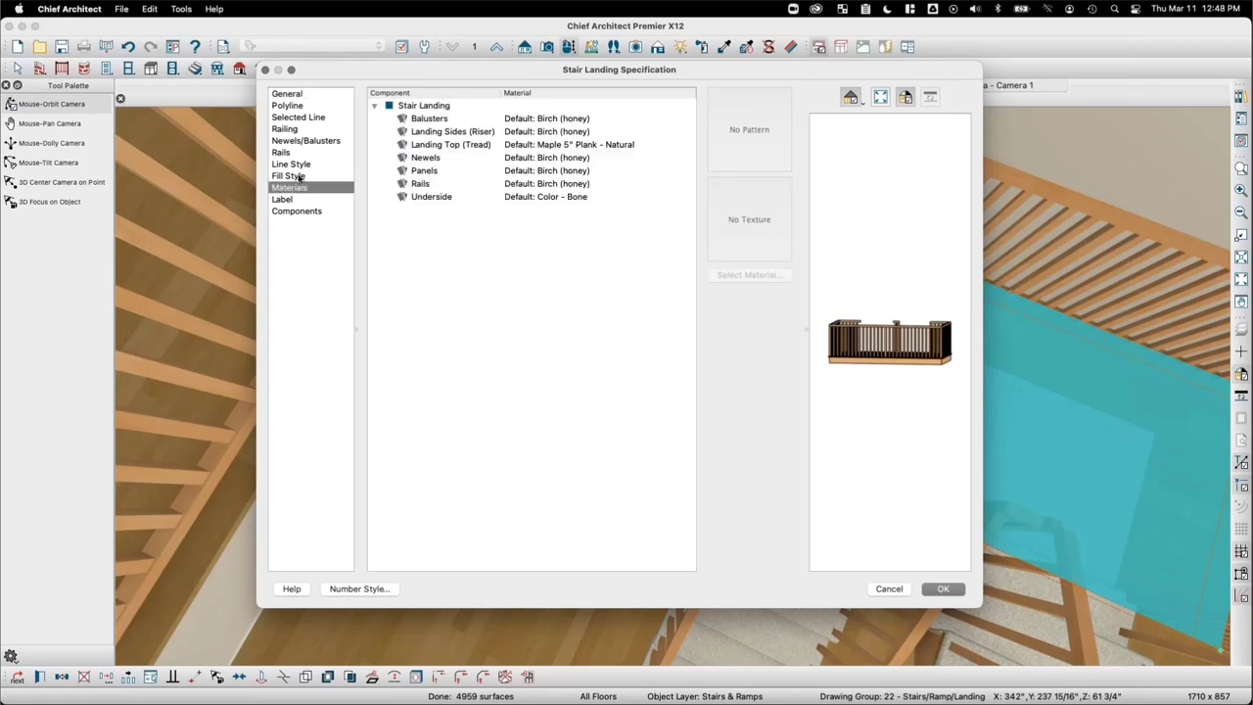
{"action": "left_click", "coordinate": [889, 588]}
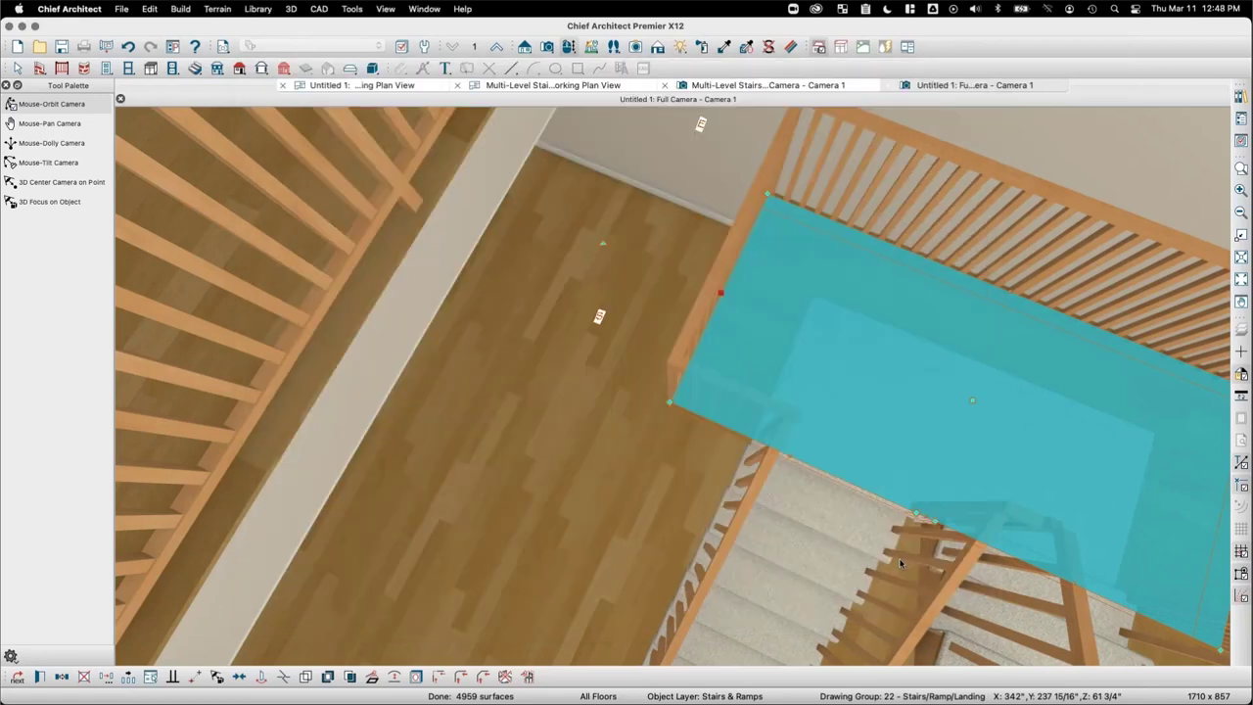
Step: Compare the carpeted flight with the enlarged landing in 3D, check the landing's general settings, and clear the selection
{"action": "left_click", "coordinate": [820, 507]}
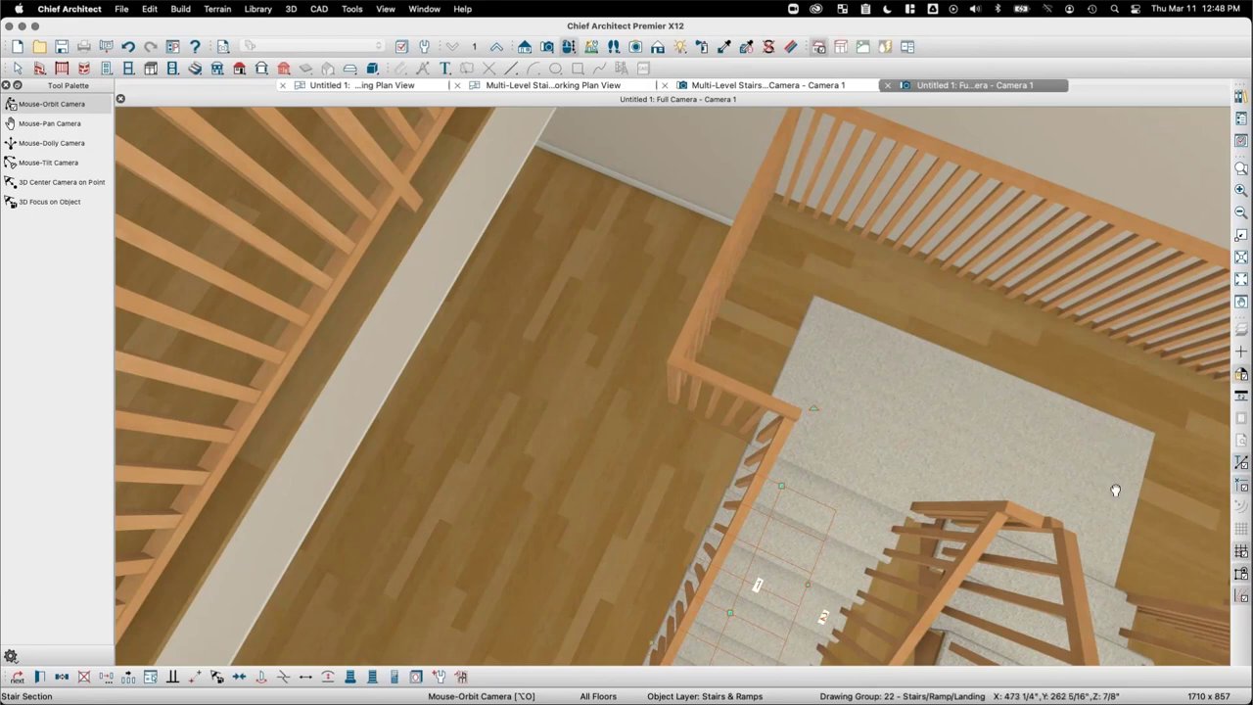
{"action": "key", "text": "Escape"}
{"action": "middle_click_drag", "start_coordinate": [1029, 439], "coordinate": [744, 548]}
{"action": "left_click", "coordinate": [735, 571]}
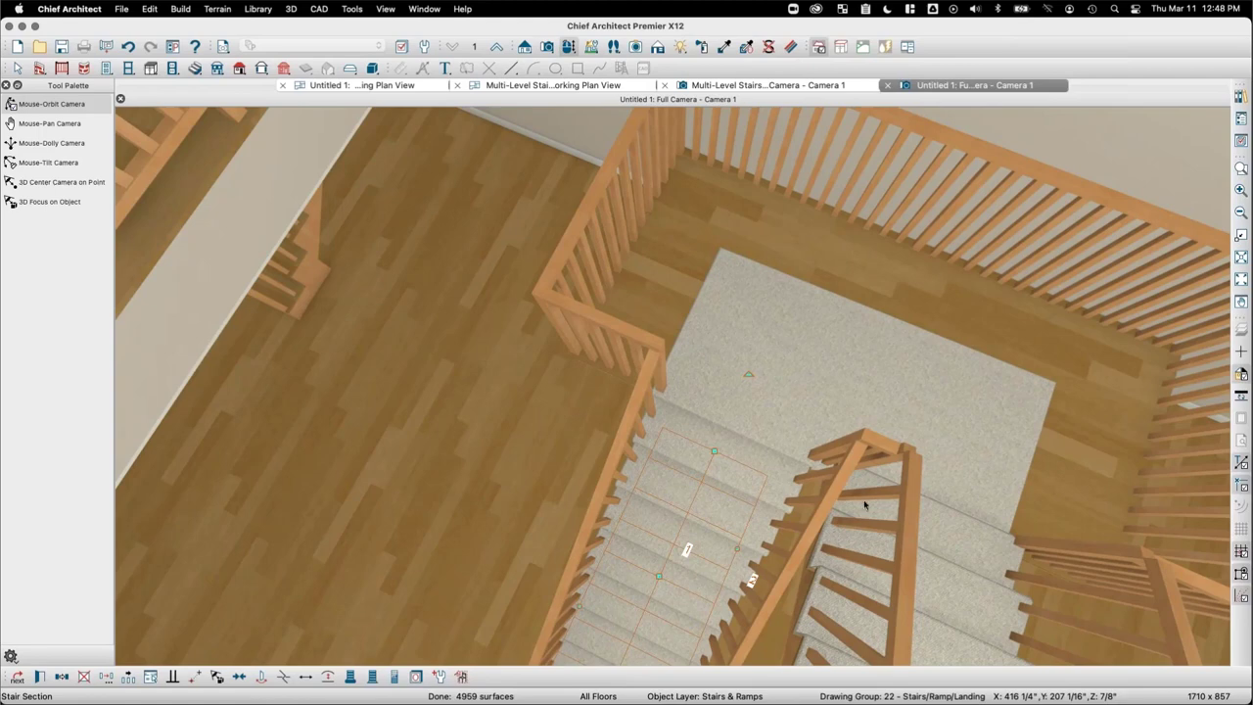
{"action": "left_click", "coordinate": [921, 313]}
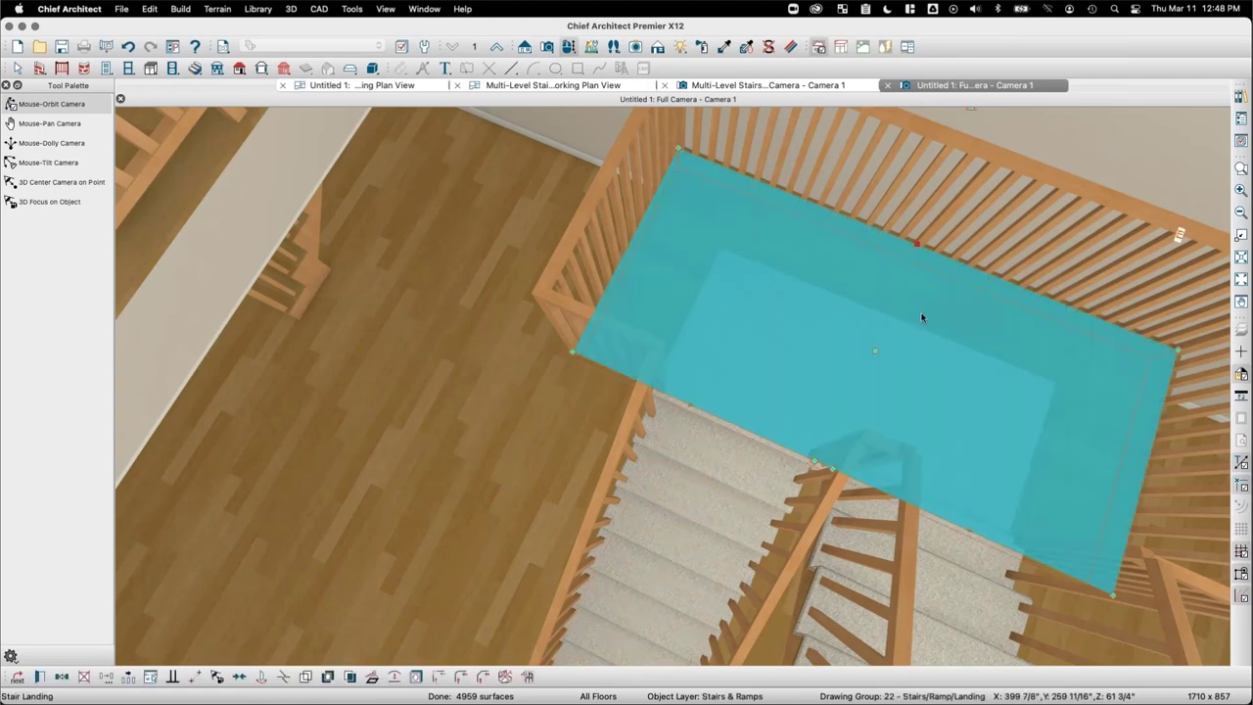
{"action": "double_click", "coordinate": [925, 316]}
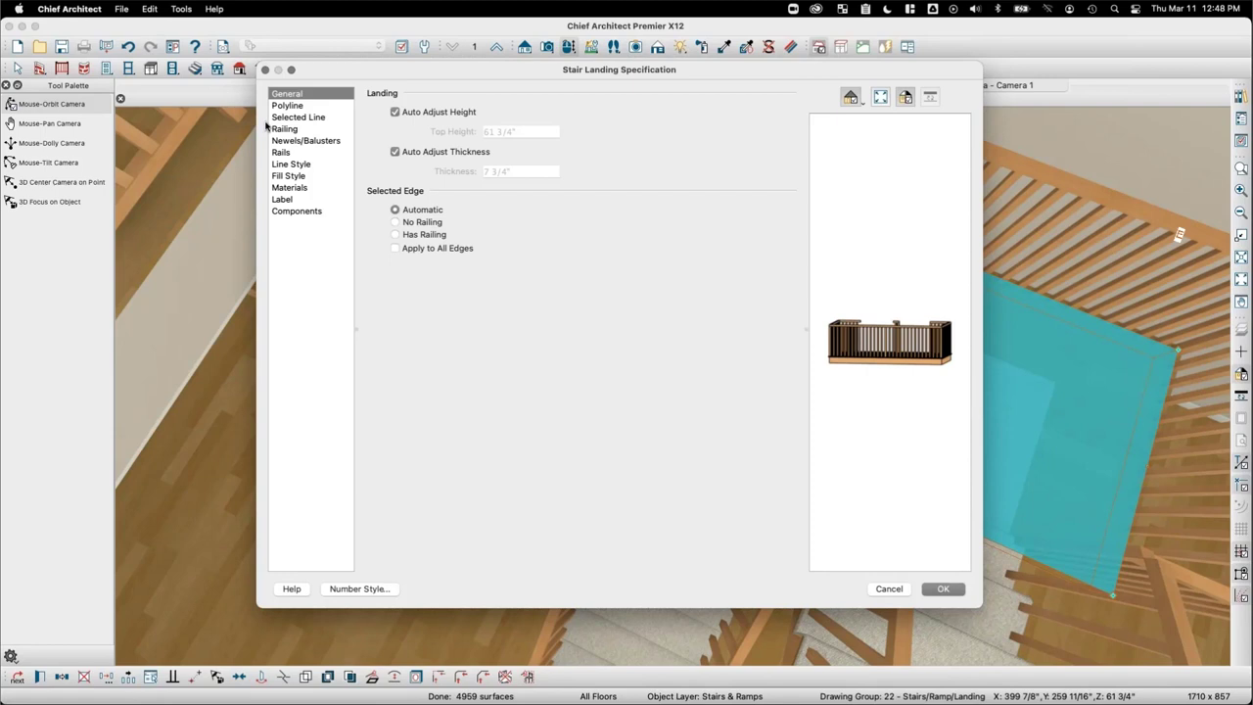
{"action": "left_click", "coordinate": [264, 72]}
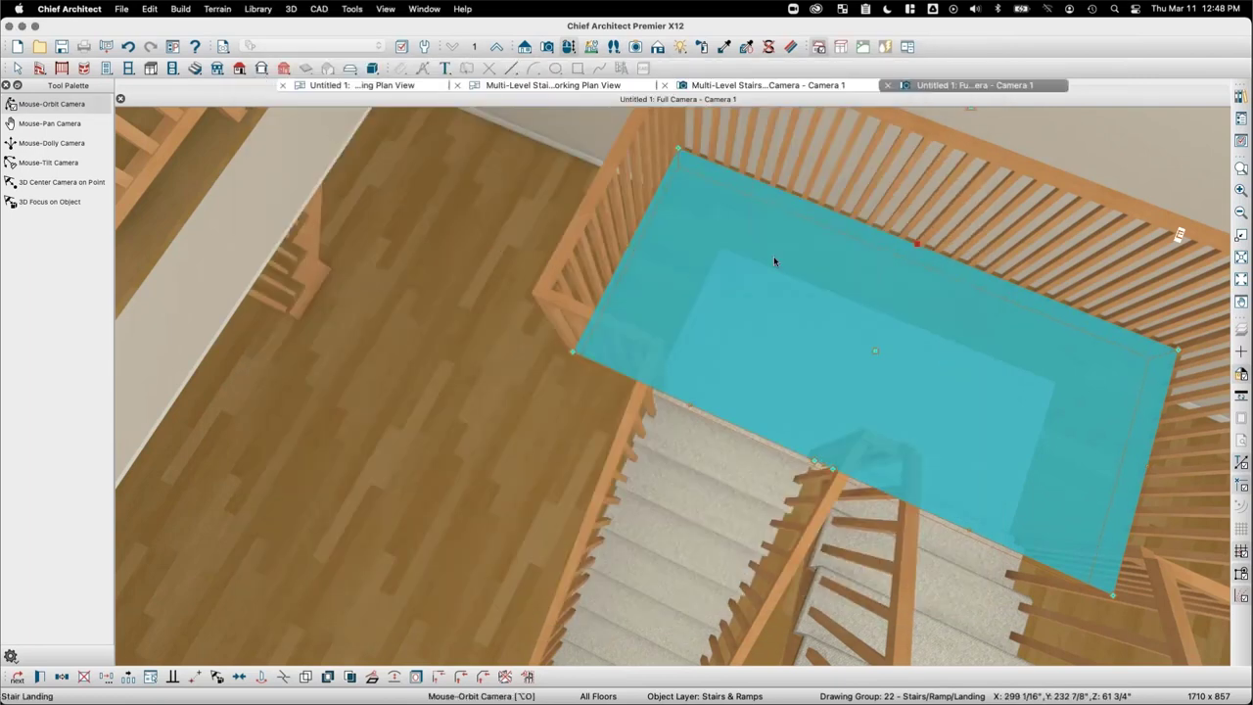
{"action": "key", "text": "Escape"}
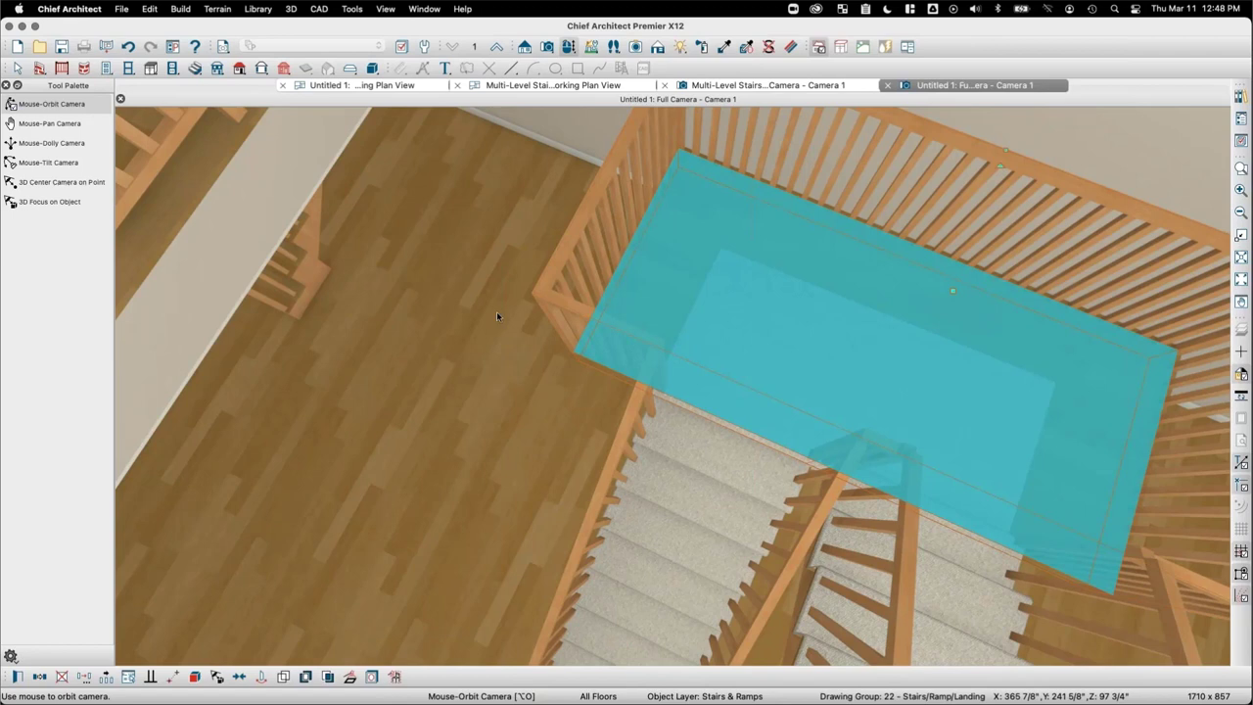
{"action": "key", "text": "space"}
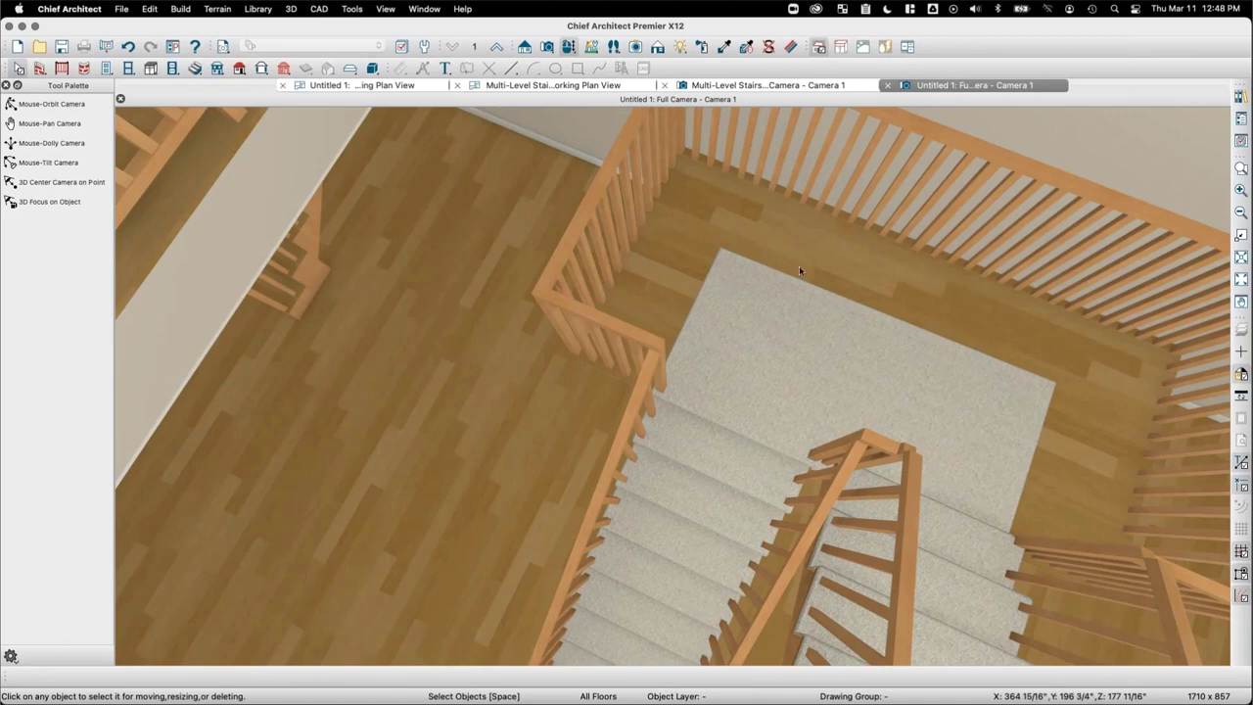
Step: Try displaying the "Stairs & Ramps,Details" layer for the selected second flight in the floor plan, and hide it again
{"action": "left_click", "coordinate": [340, 87]}
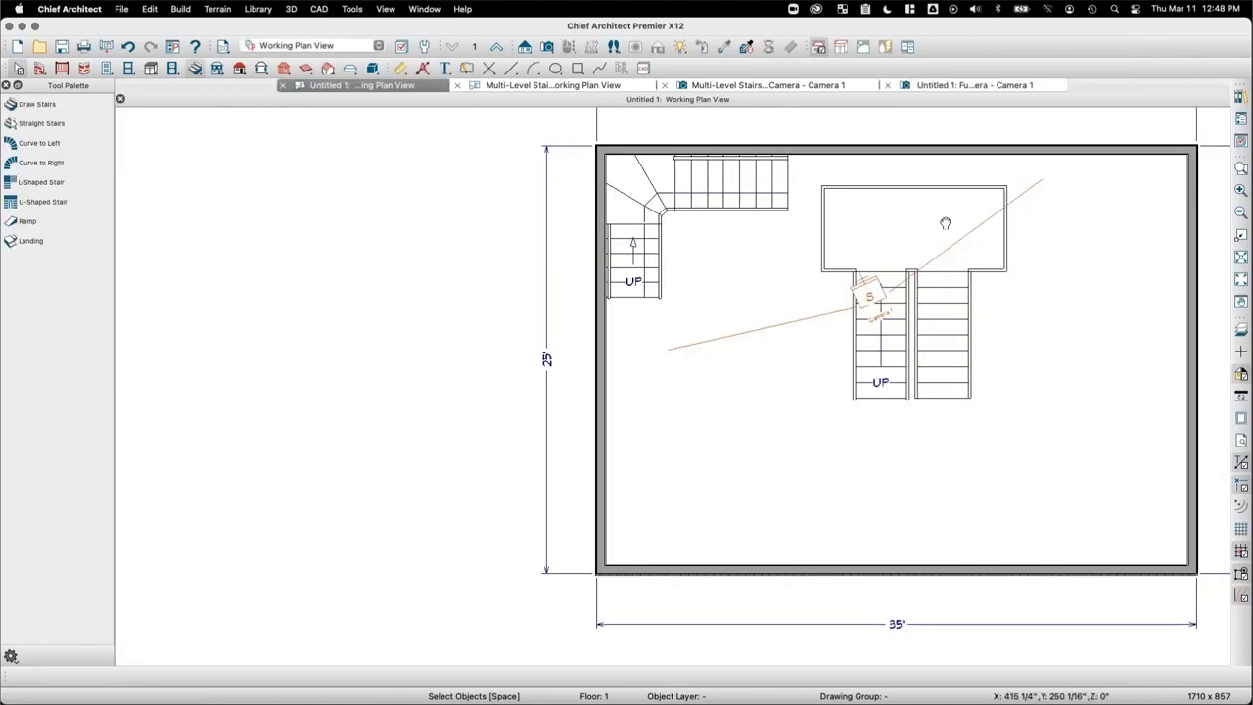
{"action": "left_click", "coordinate": [869, 245]}
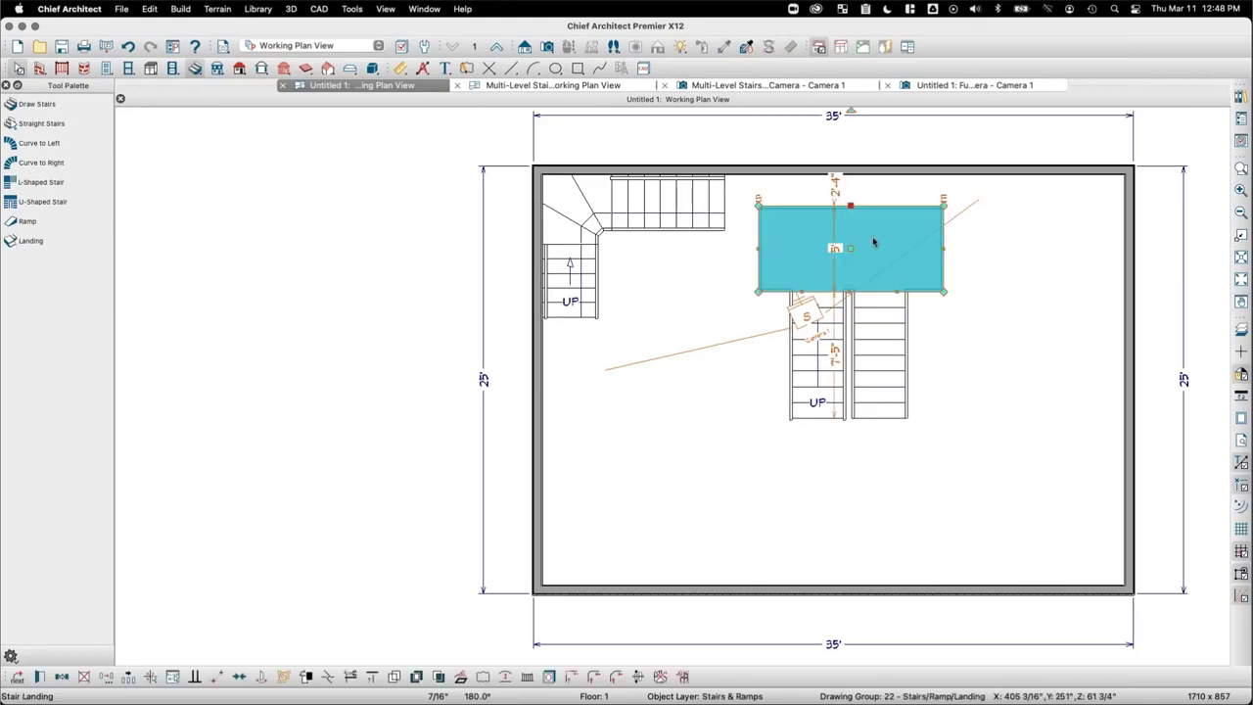
{"action": "left_click", "coordinate": [1242, 140]}
{"action": "left_click", "coordinate": [672, 300]}
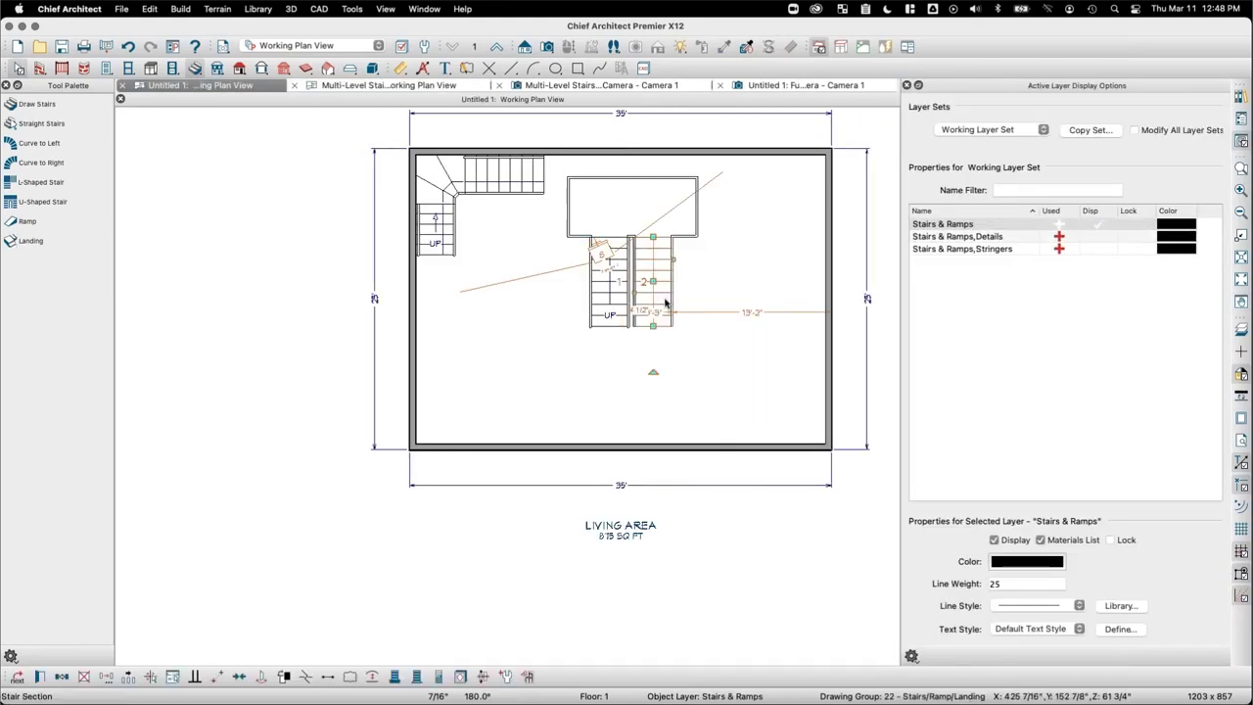
{"action": "left_click", "coordinate": [1103, 237]}
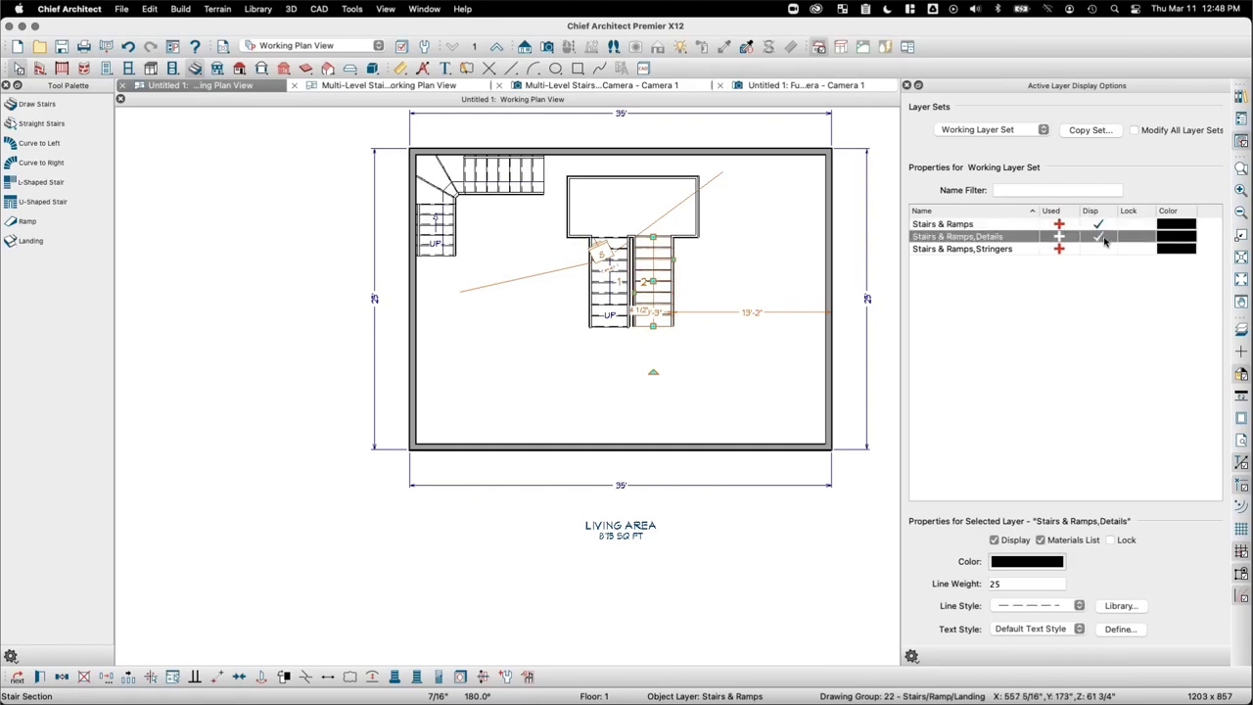
{"action": "left_click", "coordinate": [1100, 238]}
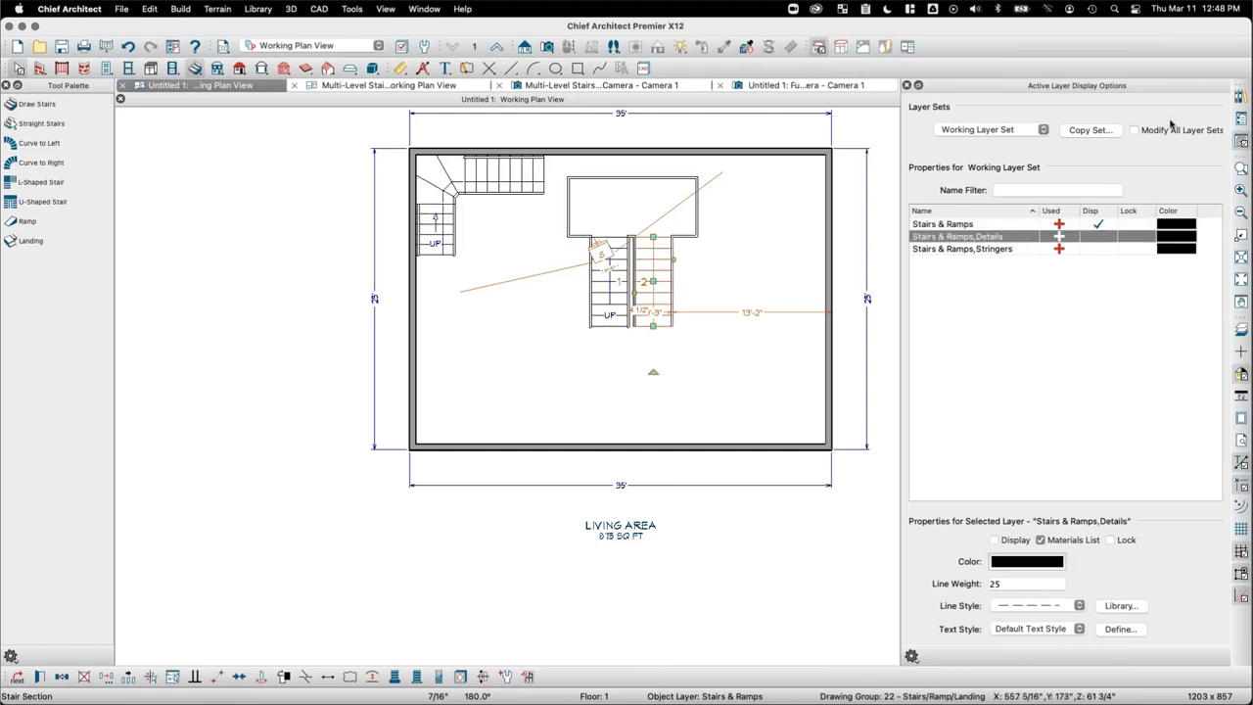
{"action": "left_click", "coordinate": [907, 85]}
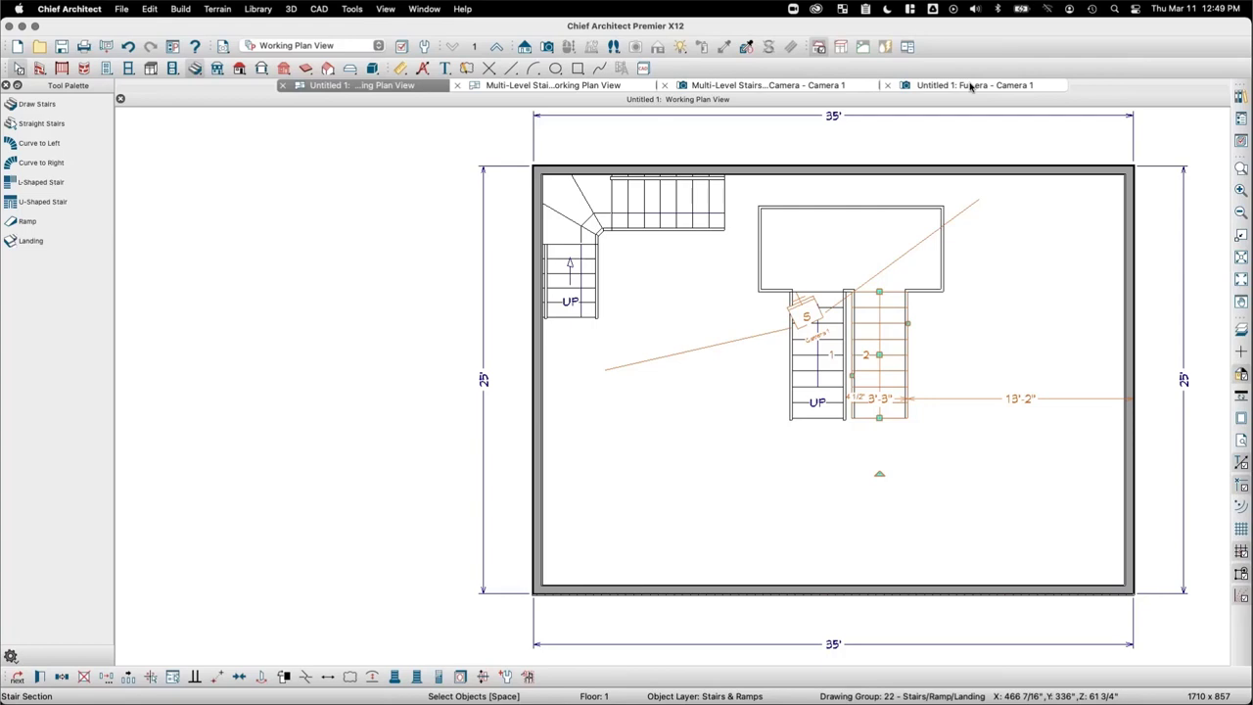
Step: Return to the full 3D camera view and examine the carpeted parallel flights from above
{"action": "key", "text": "Page_Up"}
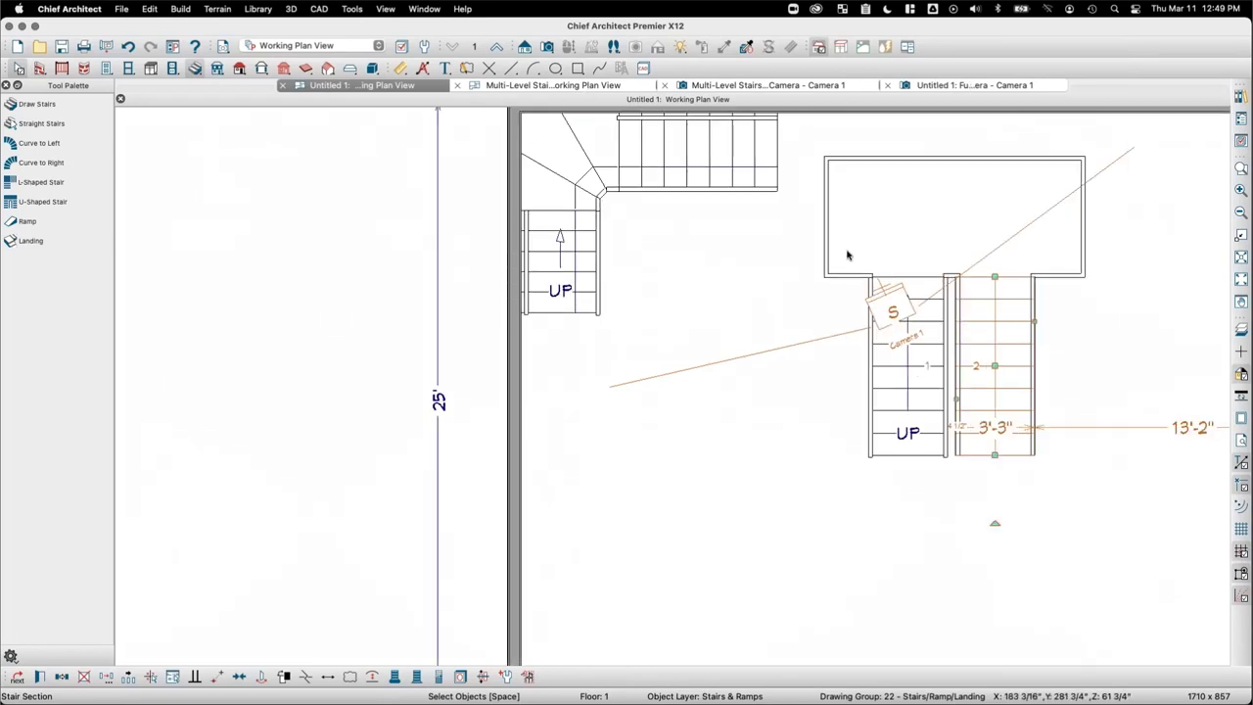
{"action": "key", "text": "ctrl+shift+Tab"}
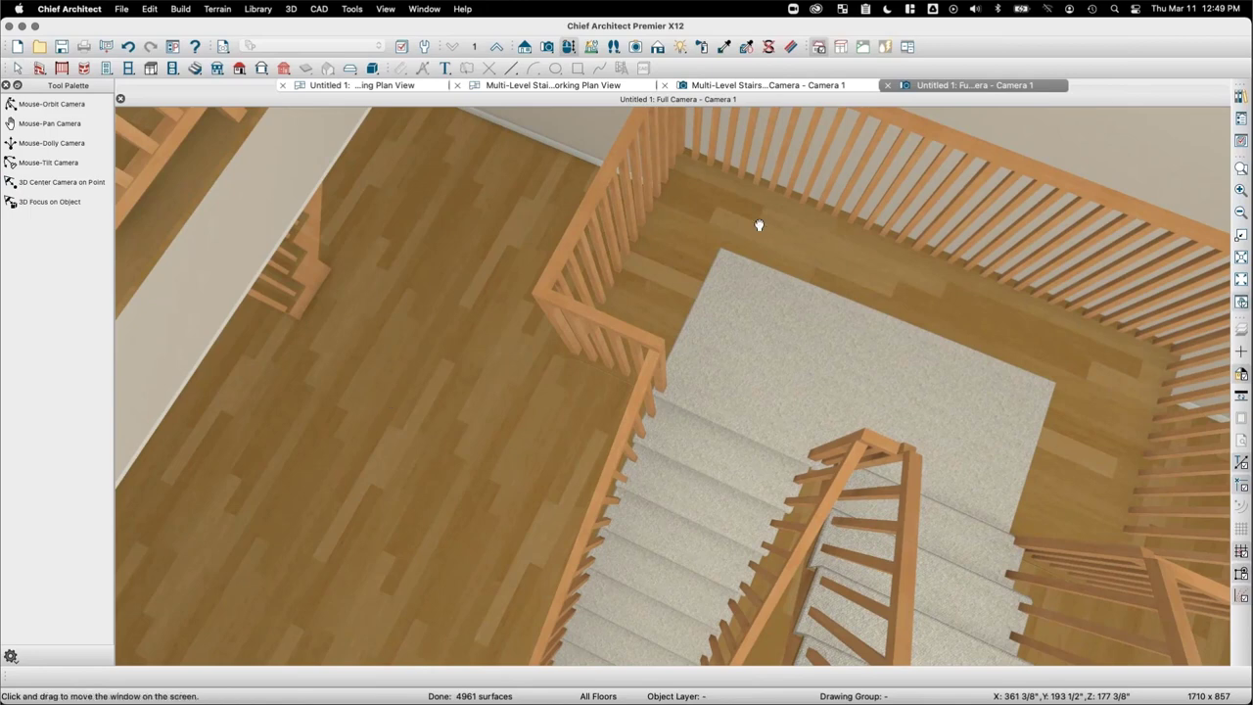
{"action": "left_click_drag", "start_coordinate": [758, 221], "coordinate": [615, 294]}
{"action": "left_click", "coordinate": [616, 294]}
{"action": "left_click", "coordinate": [61, 104]}
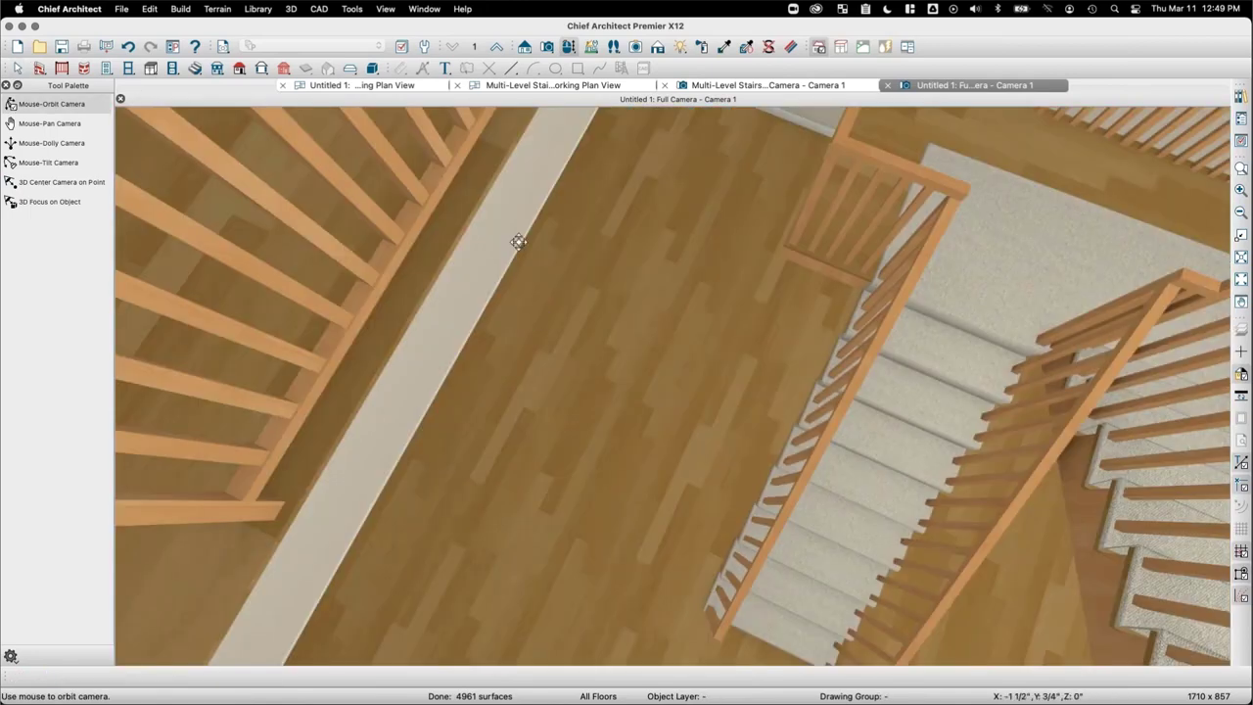
Step: Review the railing and bracket type options for the winder stair's lower flight, and close its specification without changes
{"action": "left_click_drag", "start_coordinate": [517, 240], "coordinate": [520, 196]}
{"action": "left_click_drag", "start_coordinate": [381, 398], "coordinate": [518, 338]}
{"action": "left_click", "coordinate": [531, 347]}
{"action": "double_click", "coordinate": [531, 348]}
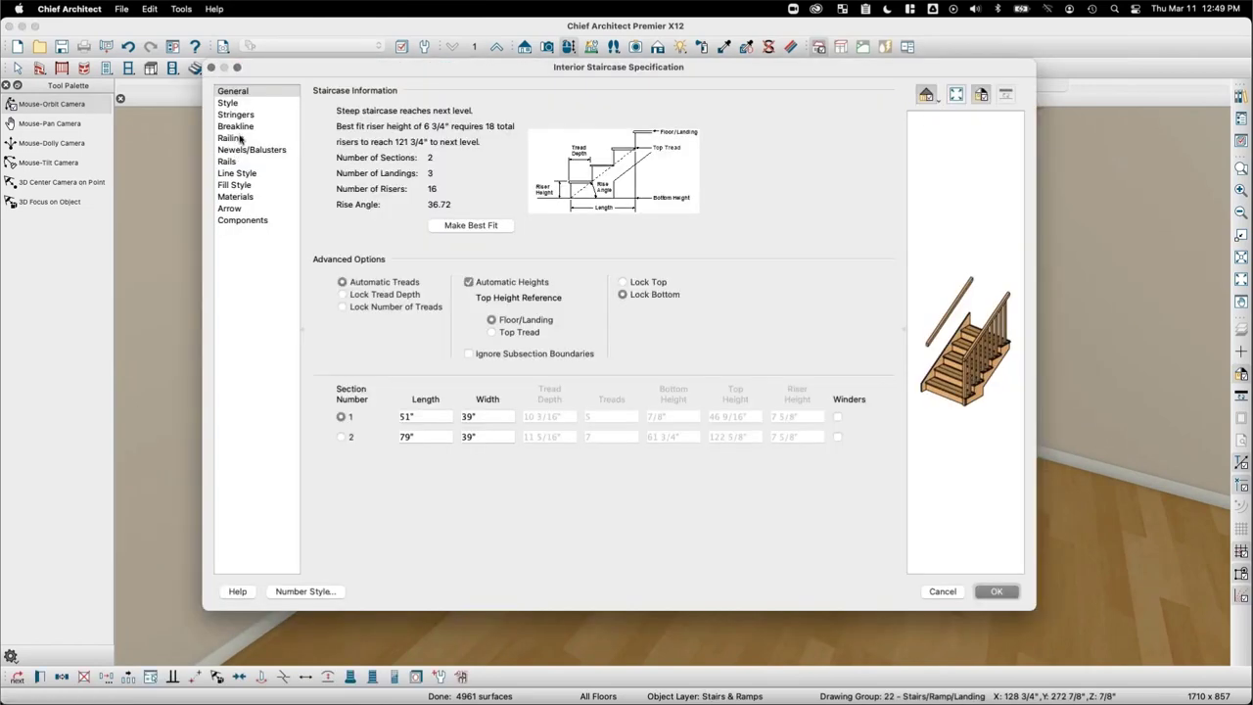
{"action": "left_click", "coordinate": [231, 138]}
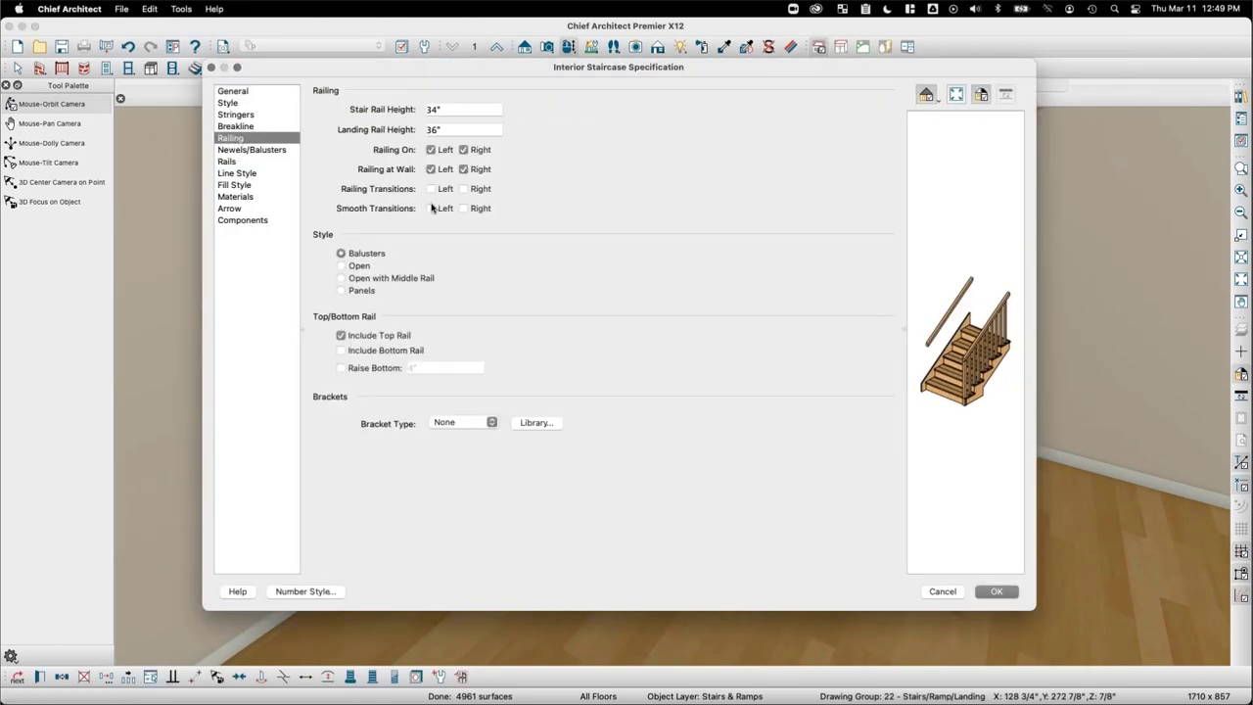
{"action": "left_click", "coordinate": [489, 432]}
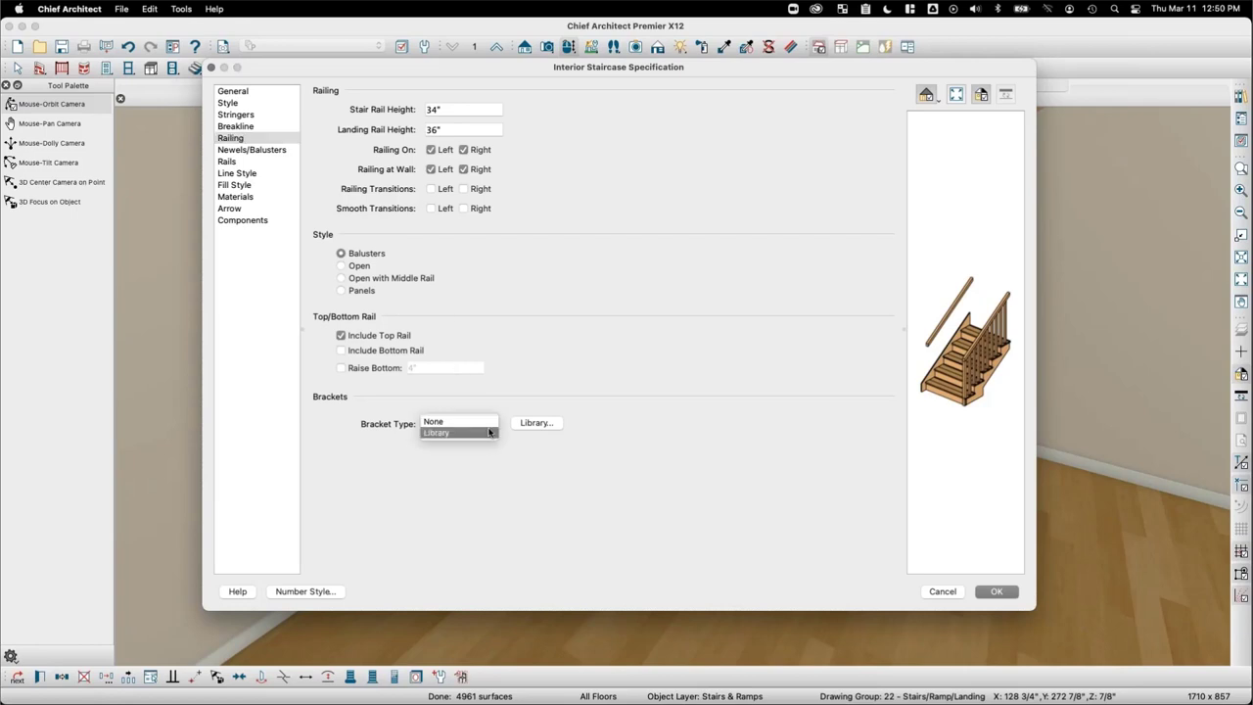
{"action": "key", "text": "Escape"}
{"action": "key", "text": "Escape"}
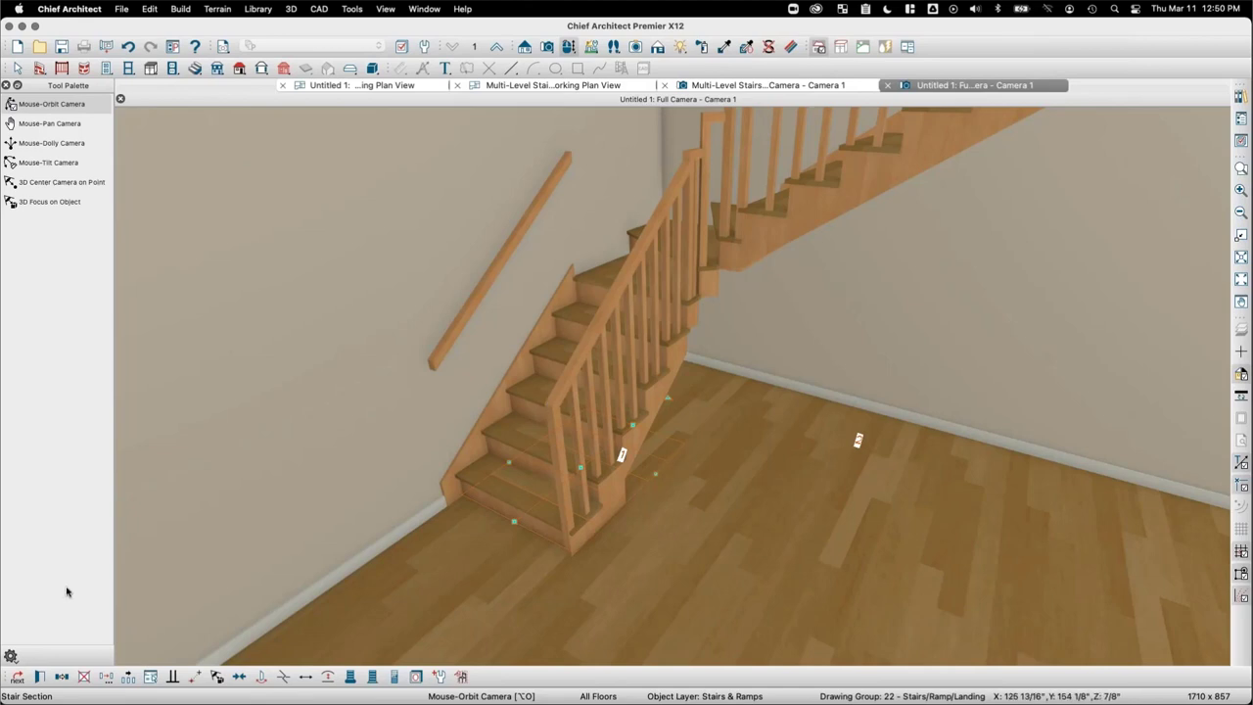
Step: Add a return at the bottom of the lower winder flight's wall handrail, using the default top rail profile
{"action": "left_click", "coordinate": [38, 677]}
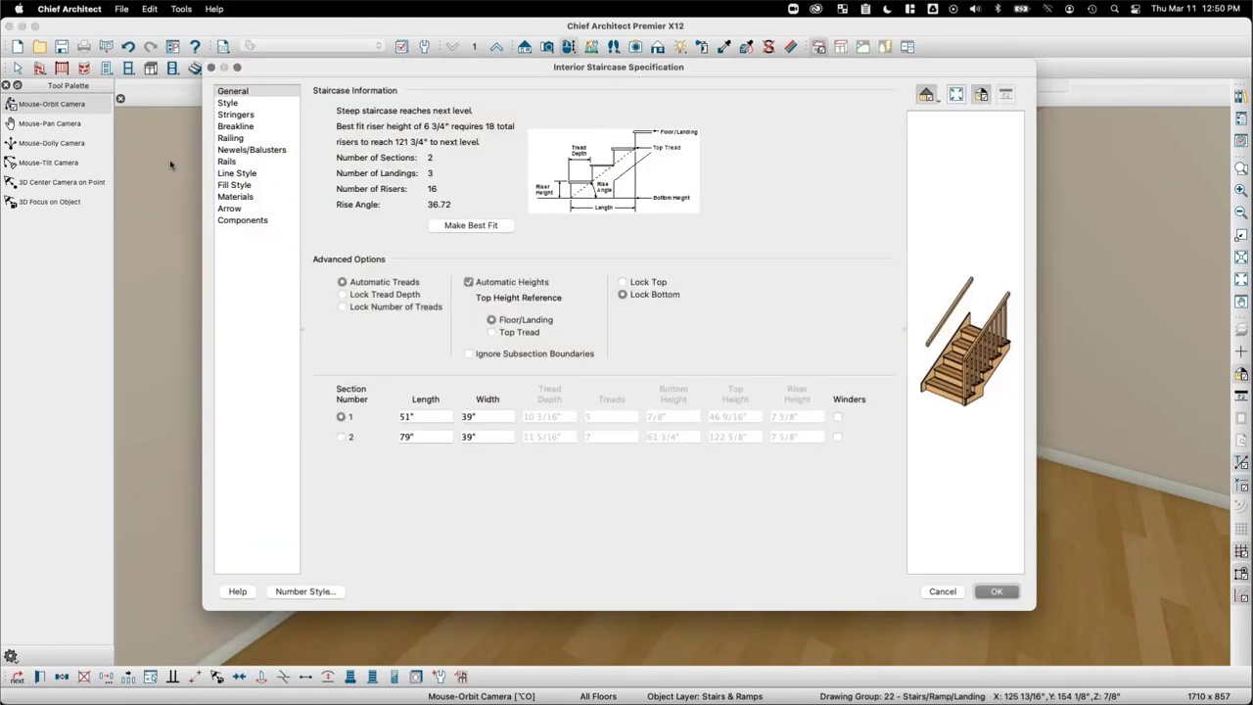
{"action": "left_click", "coordinate": [239, 165]}
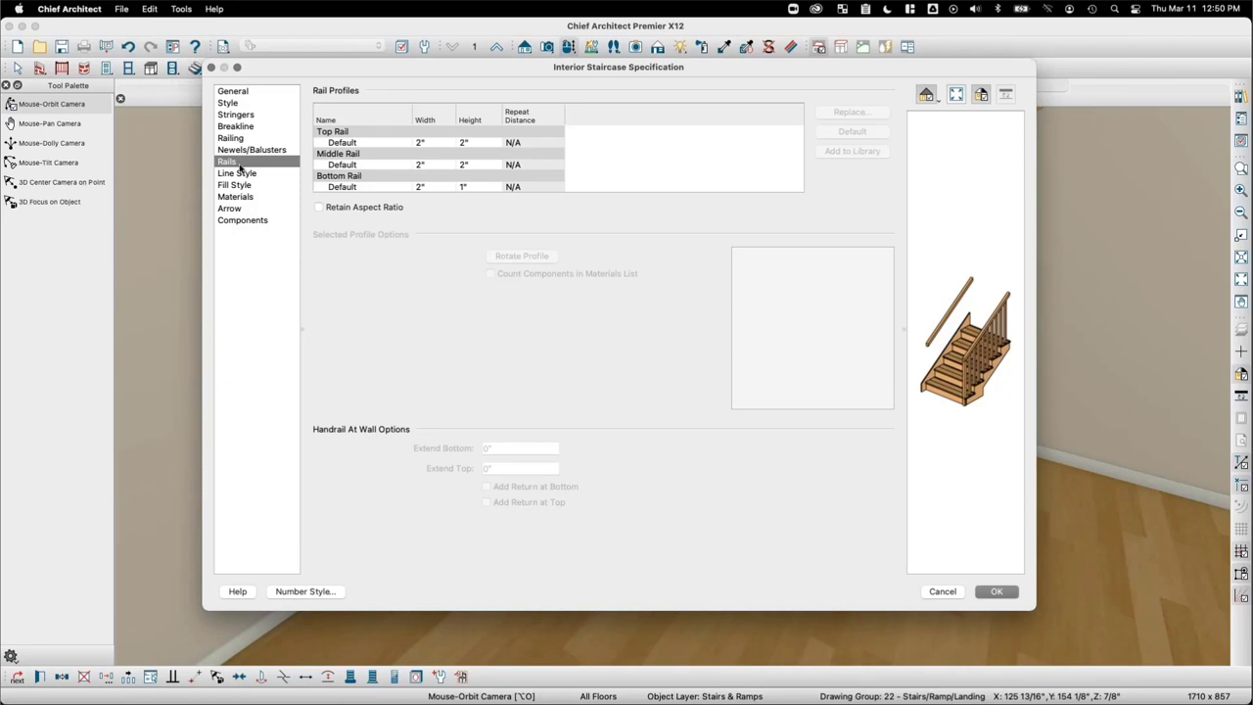
{"action": "left_click", "coordinate": [342, 141]}
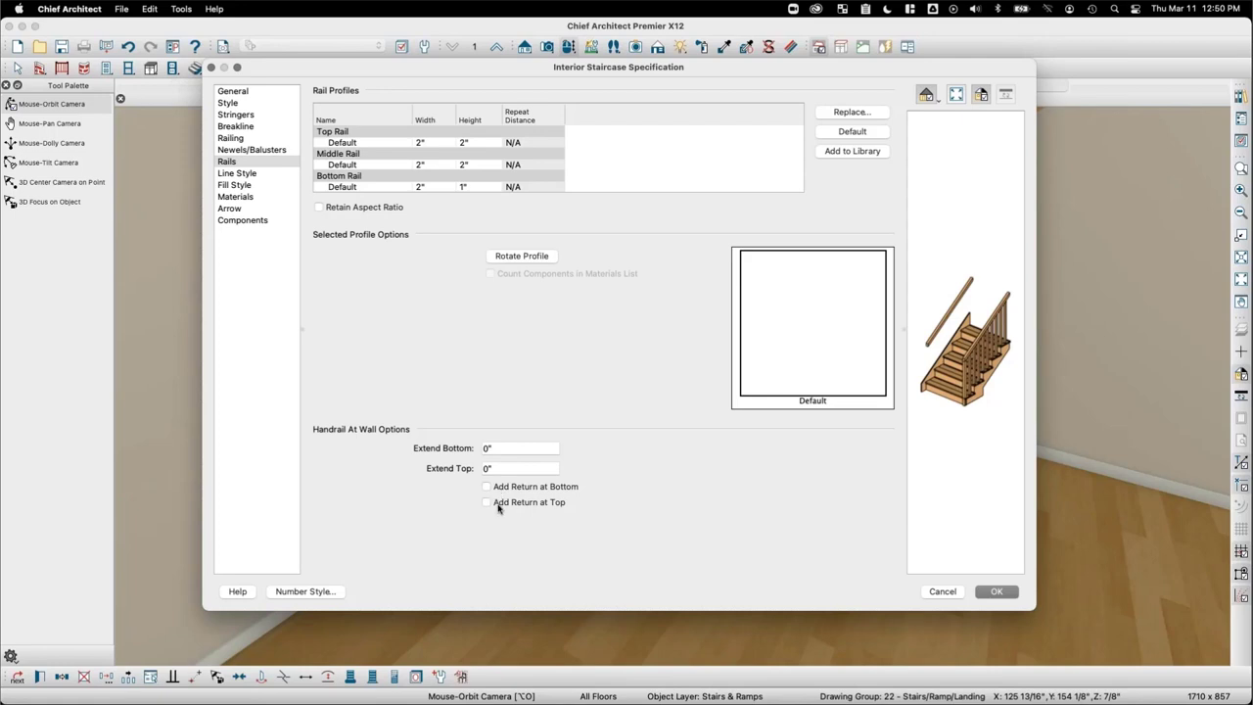
{"action": "left_click", "coordinate": [510, 487]}
{"action": "scroll", "coordinate": [931, 352], "scroll_direction": "up", "scroll_amount": 3}
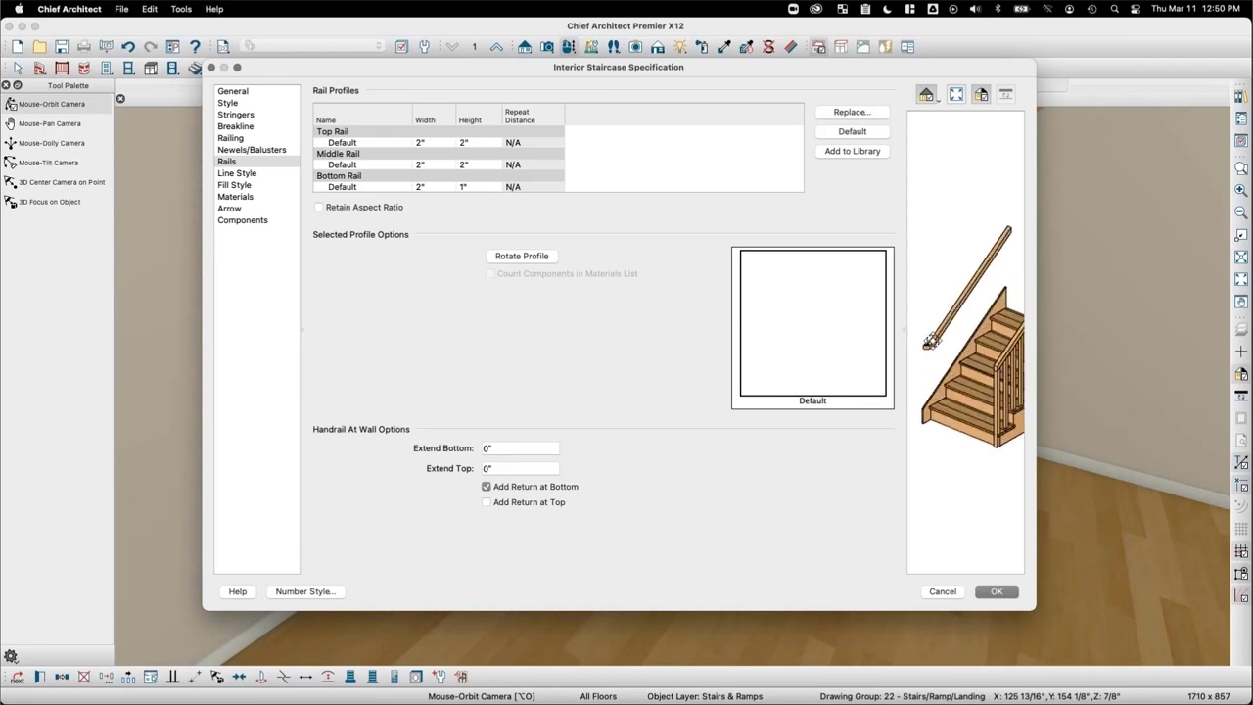
{"action": "scroll", "coordinate": [955, 333], "scroll_direction": "up", "scroll_amount": 3}
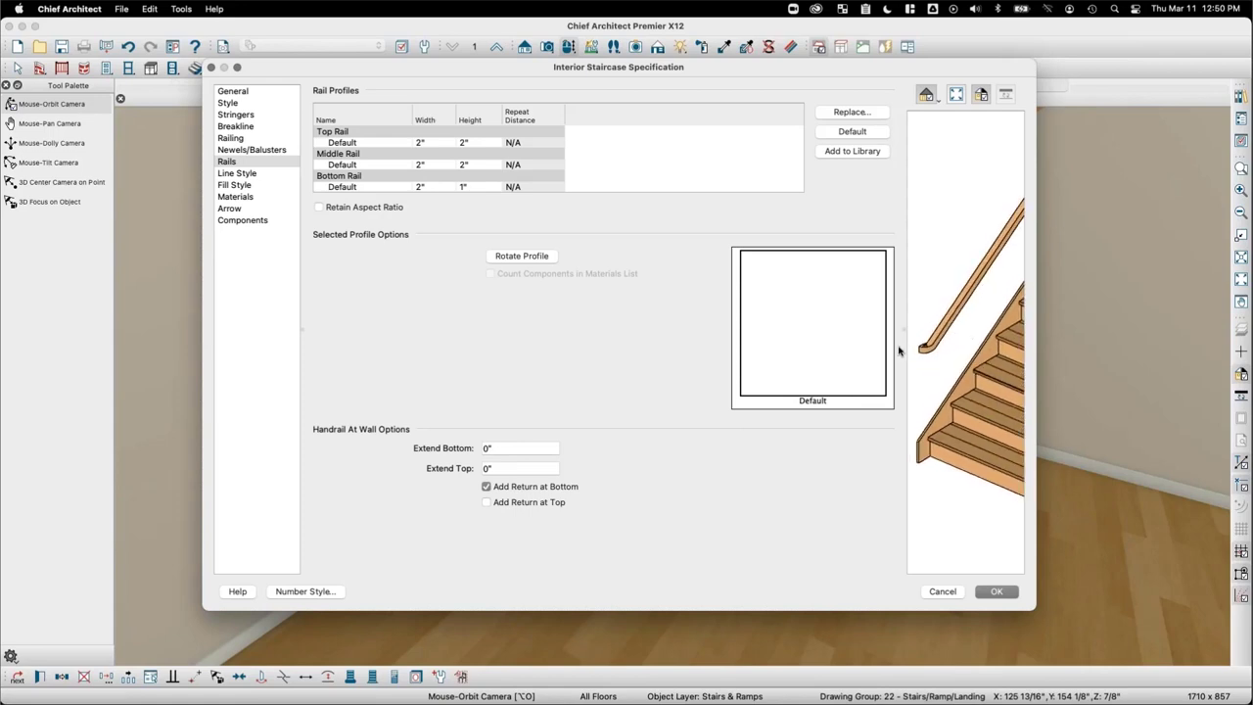
Step: Extend the bottom of the wall handrail by 6", check it in the preview, and apply the staircase changes
{"action": "left_click", "coordinate": [440, 449]}
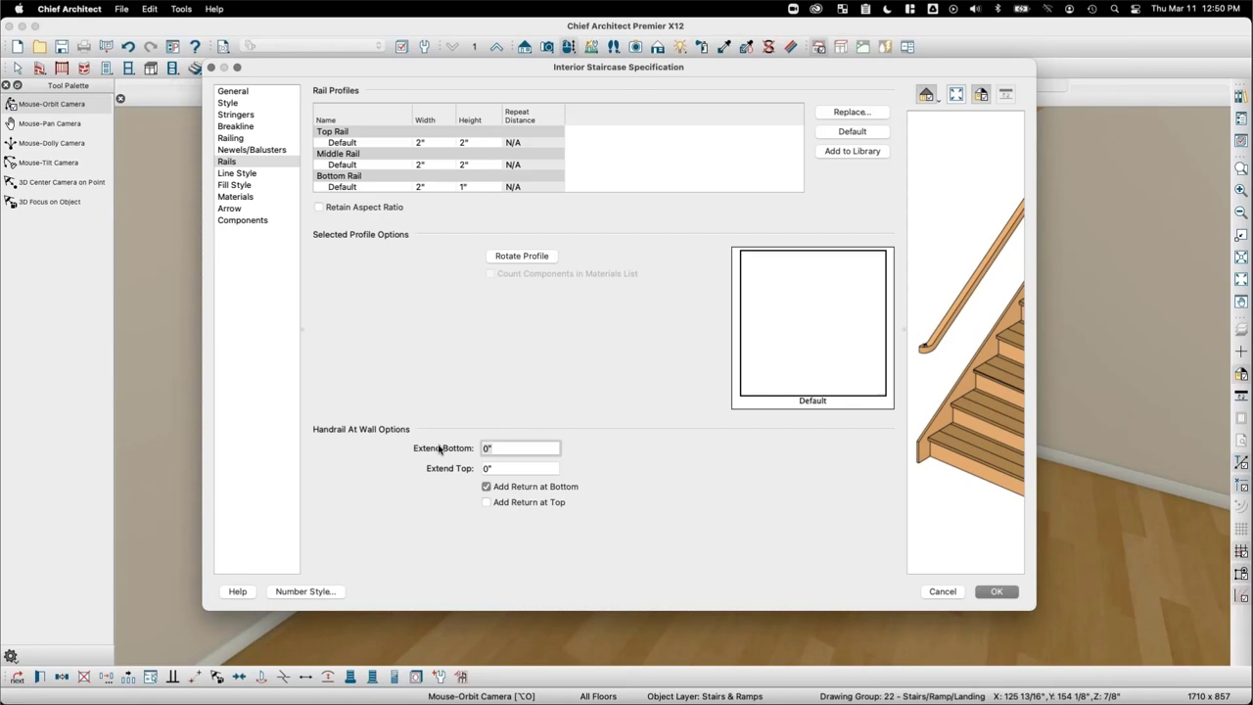
{"action": "type", "text": "6"}
{"action": "key", "text": "Tab"}
{"action": "left_click_drag", "start_coordinate": [962, 428], "coordinate": [927, 418]}
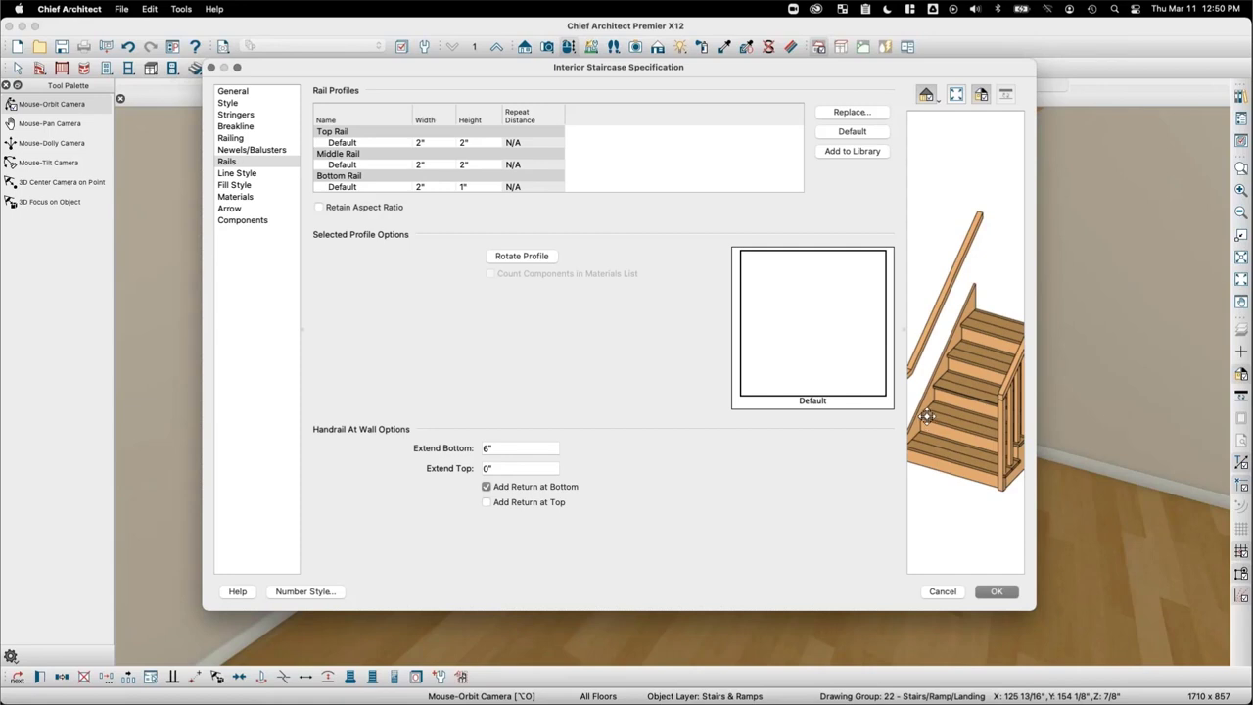
{"action": "left_click_drag", "start_coordinate": [927, 416], "coordinate": [987, 448]}
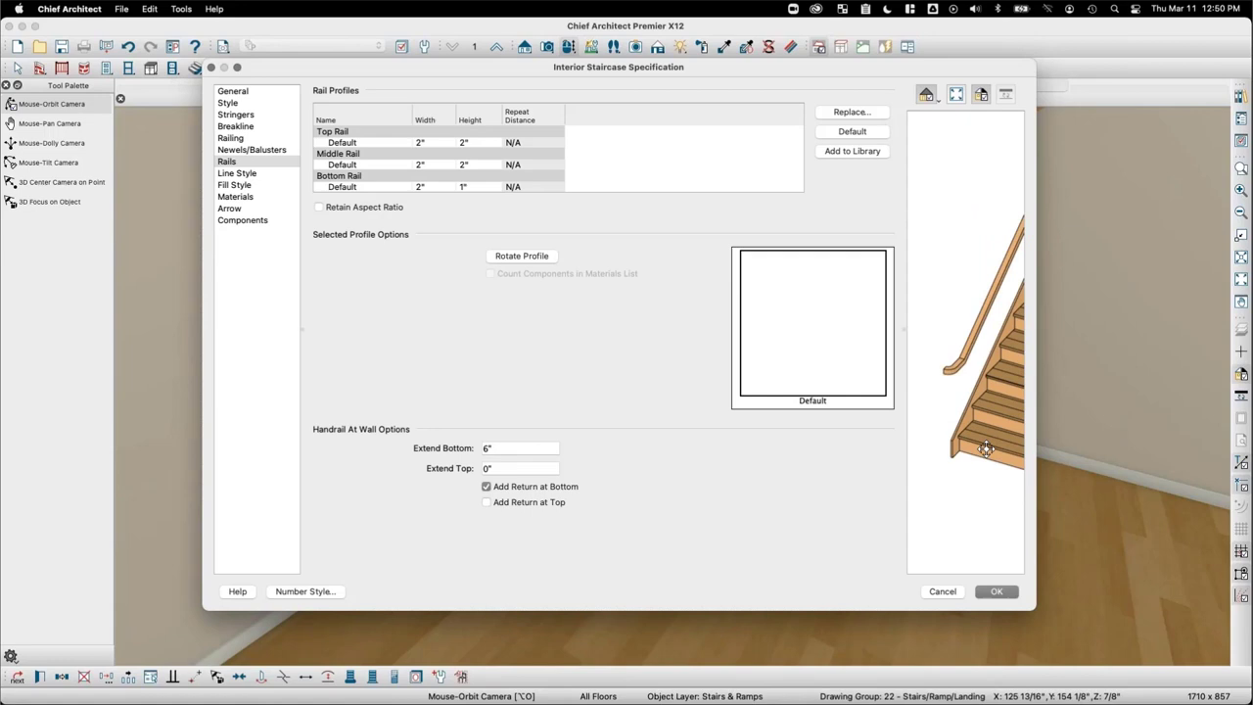
{"action": "left_click", "coordinate": [1006, 591]}
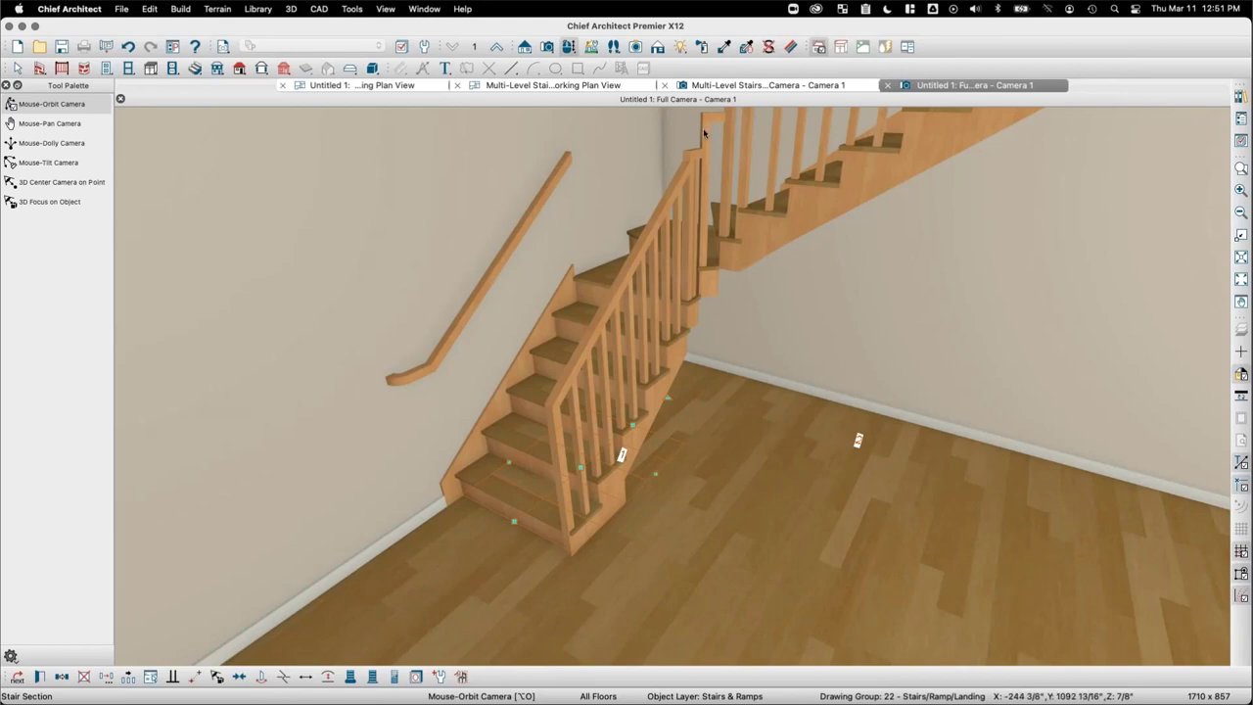
Step: Switch to the Multi-Level Stairs working plan view and go down to the foundation level, Floor 0
{"action": "left_click", "coordinate": [391, 88]}
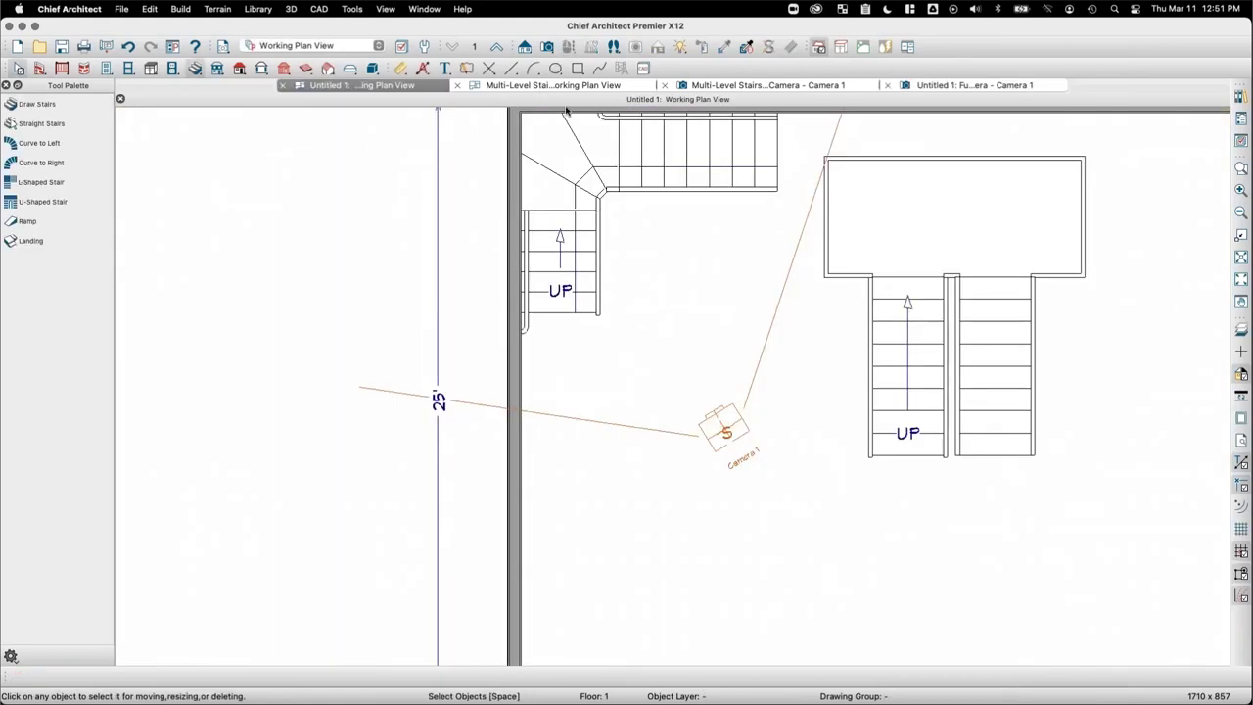
{"action": "left_click", "coordinate": [544, 88]}
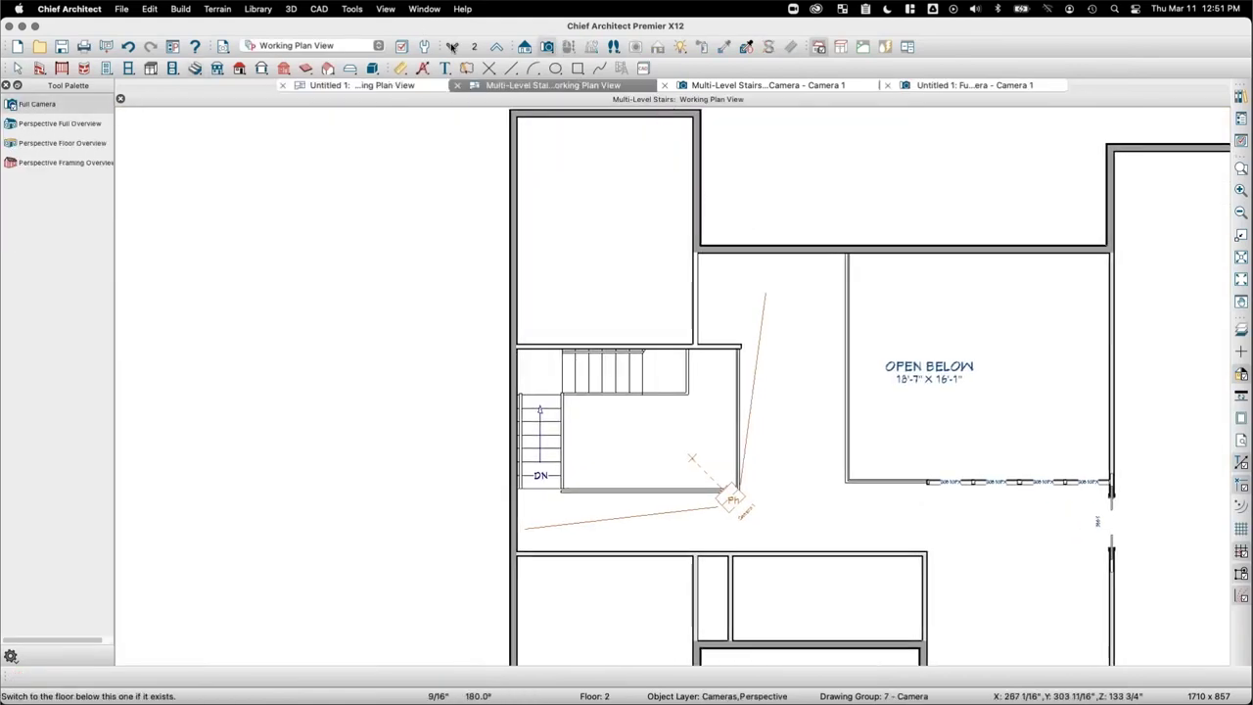
{"action": "key", "text": "Page_Down"}
{"action": "key", "text": "Page_Down"}
{"action": "middle_click_drag", "start_coordinate": [639, 318], "coordinate": [657, 320]}
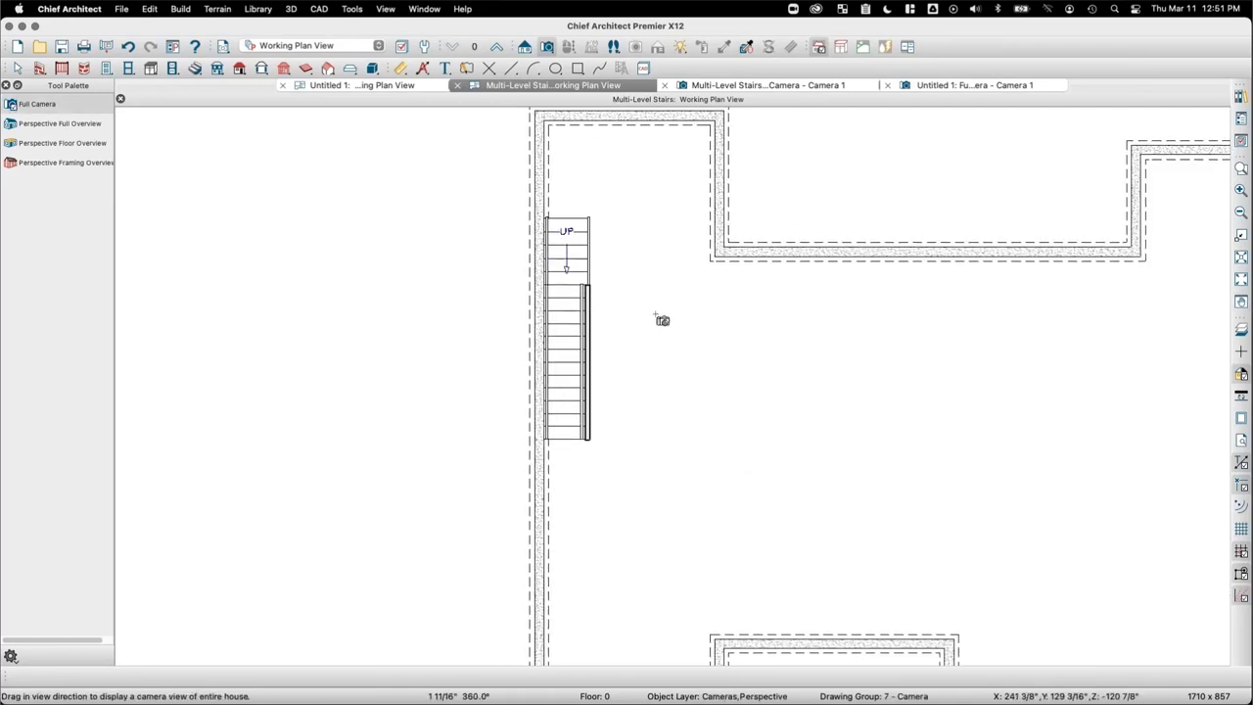
{"action": "key", "text": "space"}
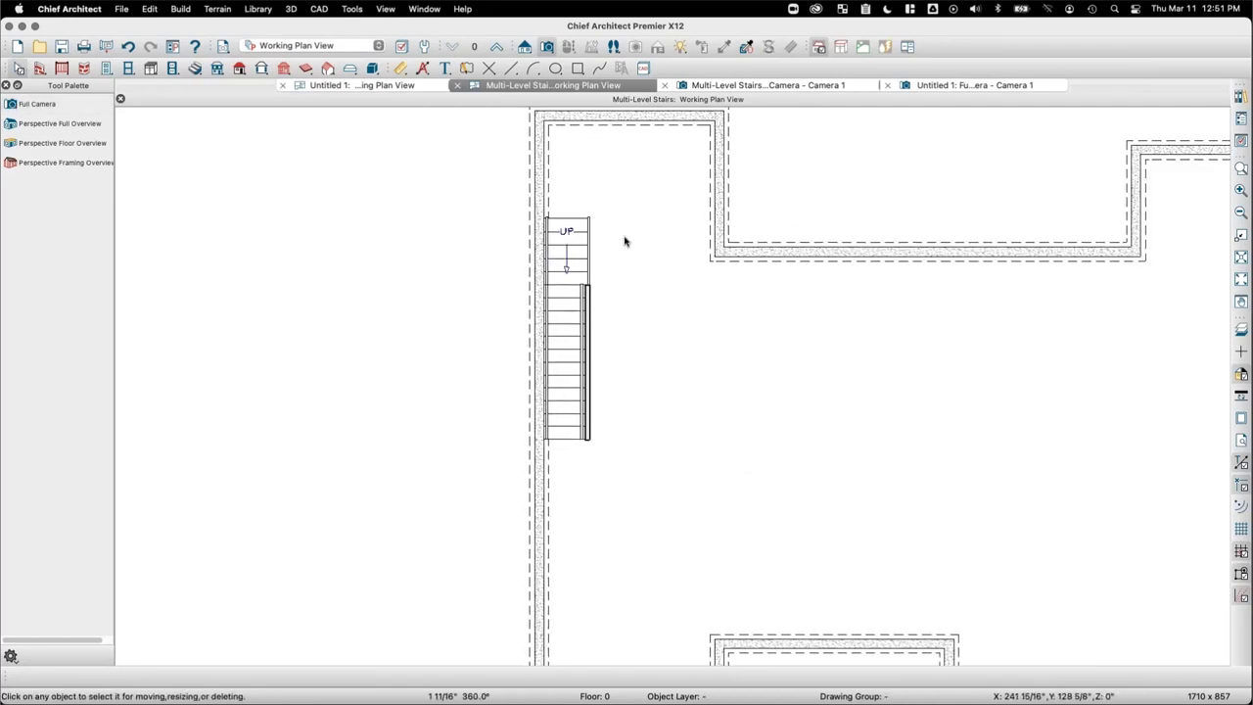
{"action": "left_click", "coordinate": [344, 88]}
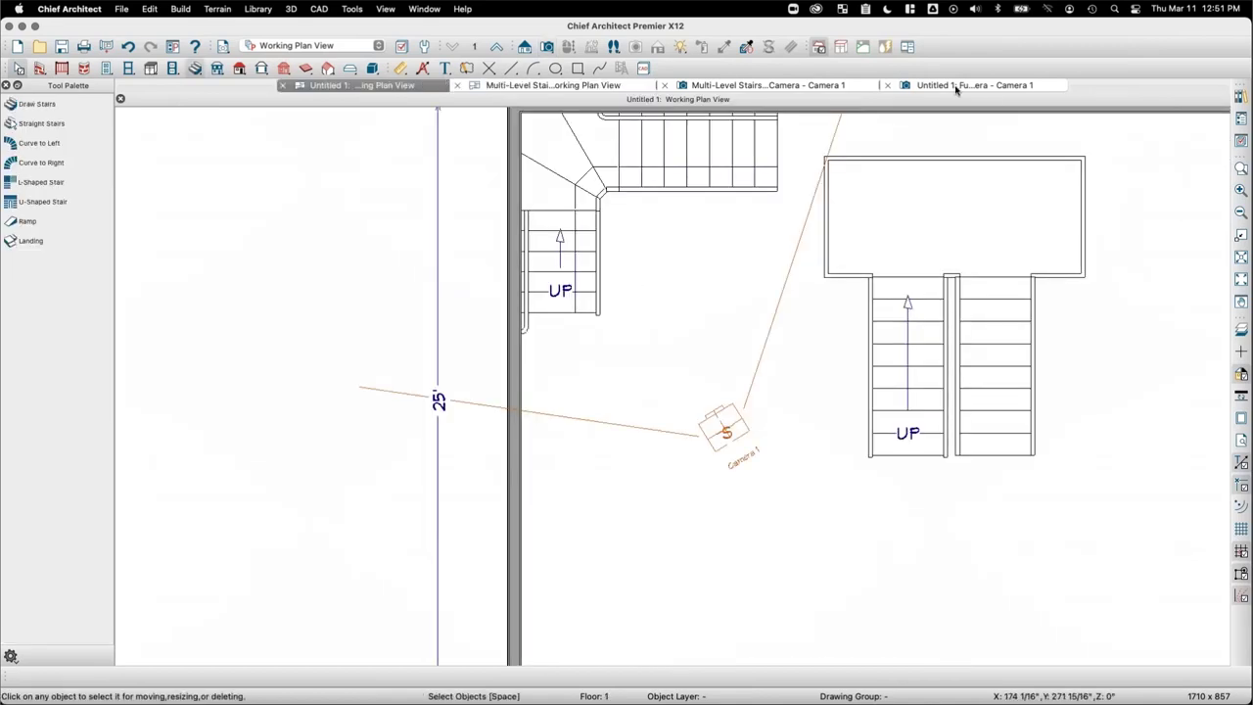
{"action": "left_click", "coordinate": [555, 86]}
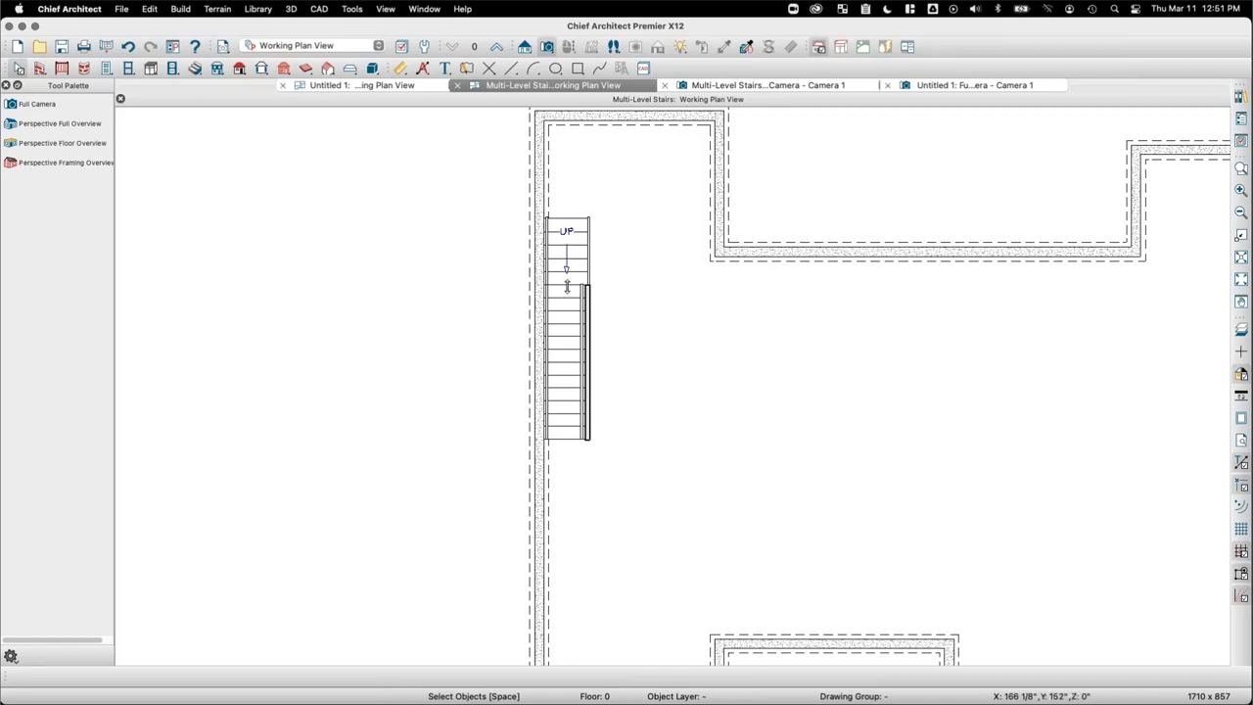
Step: Delete both stair sections and the short interior wall beside them on the foundation level
{"action": "left_click", "coordinate": [585, 300]}
{"action": "key", "text": "Delete"}
{"action": "left_click", "coordinate": [563, 259]}
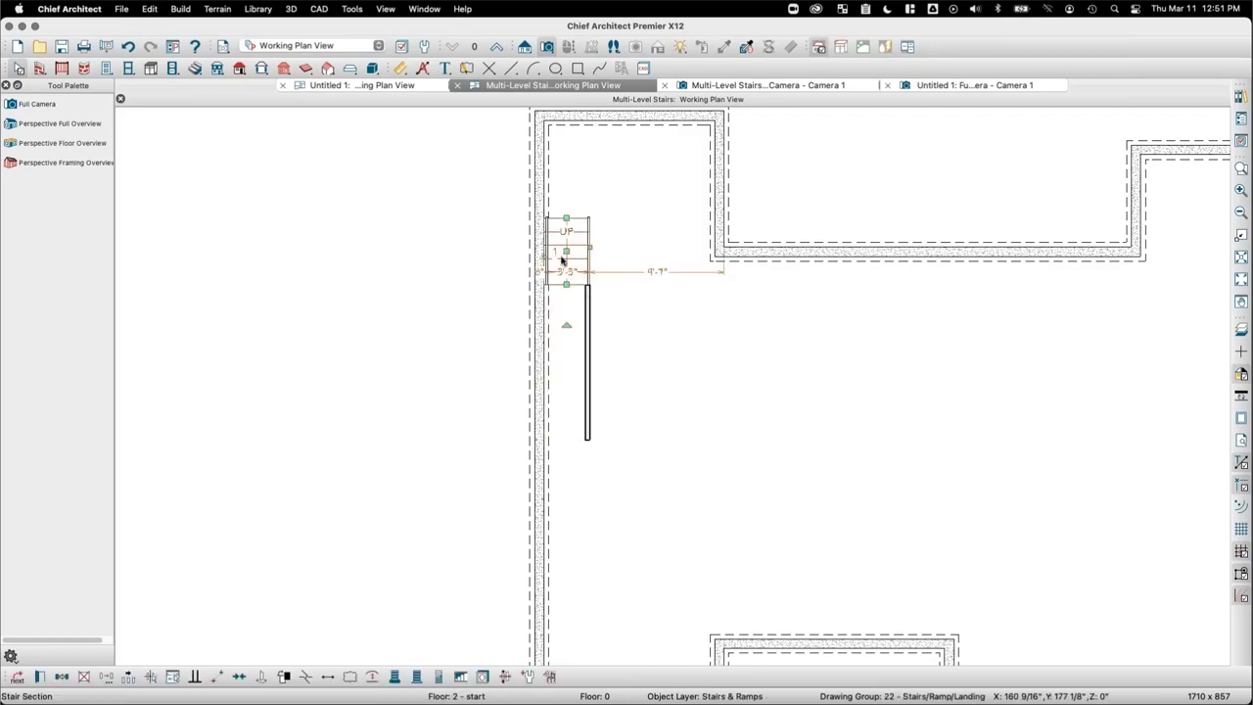
{"action": "key", "text": "Delete"}
{"action": "left_click", "coordinate": [588, 313]}
{"action": "key", "text": "Delete"}
{"action": "left_click", "coordinate": [543, 291]}
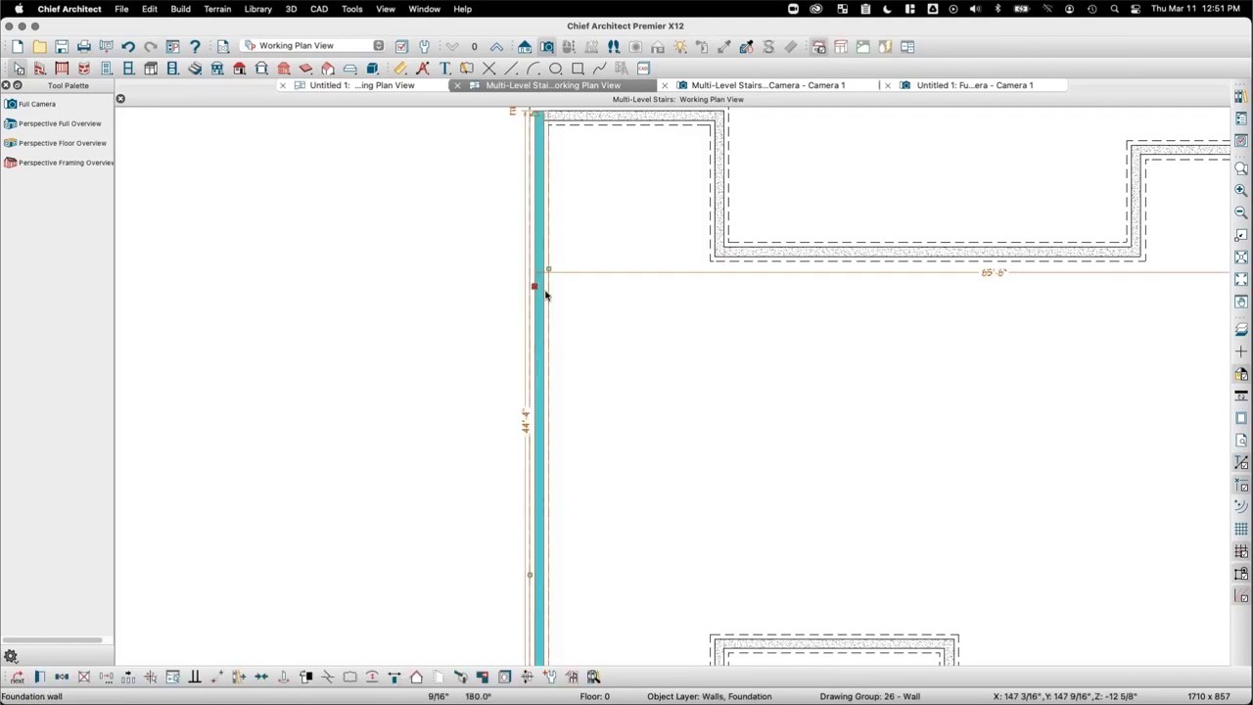
{"action": "double_click", "coordinate": [545, 295]}
{"action": "key", "text": "Escape"}
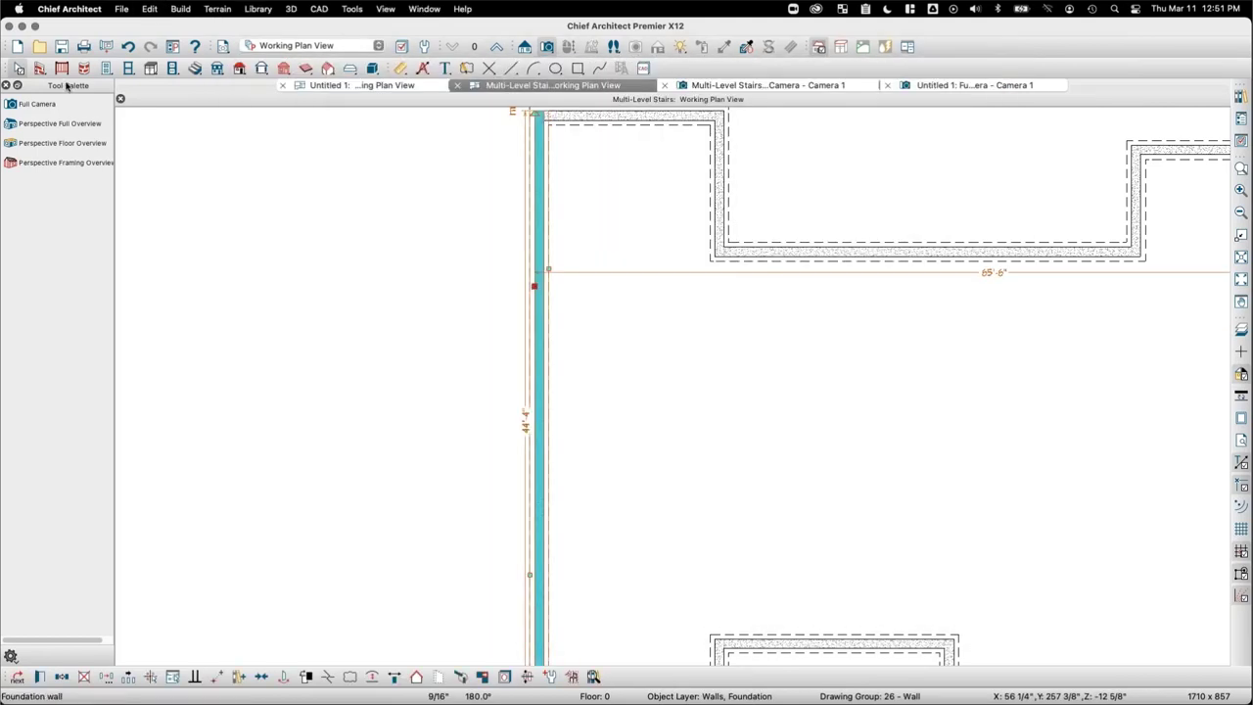
Step: Draw a vertical straight interior wall about 24'-5" long just inside the west foundation wall
{"action": "left_click", "coordinate": [40, 67]}
{"action": "left_click", "coordinate": [35, 124]}
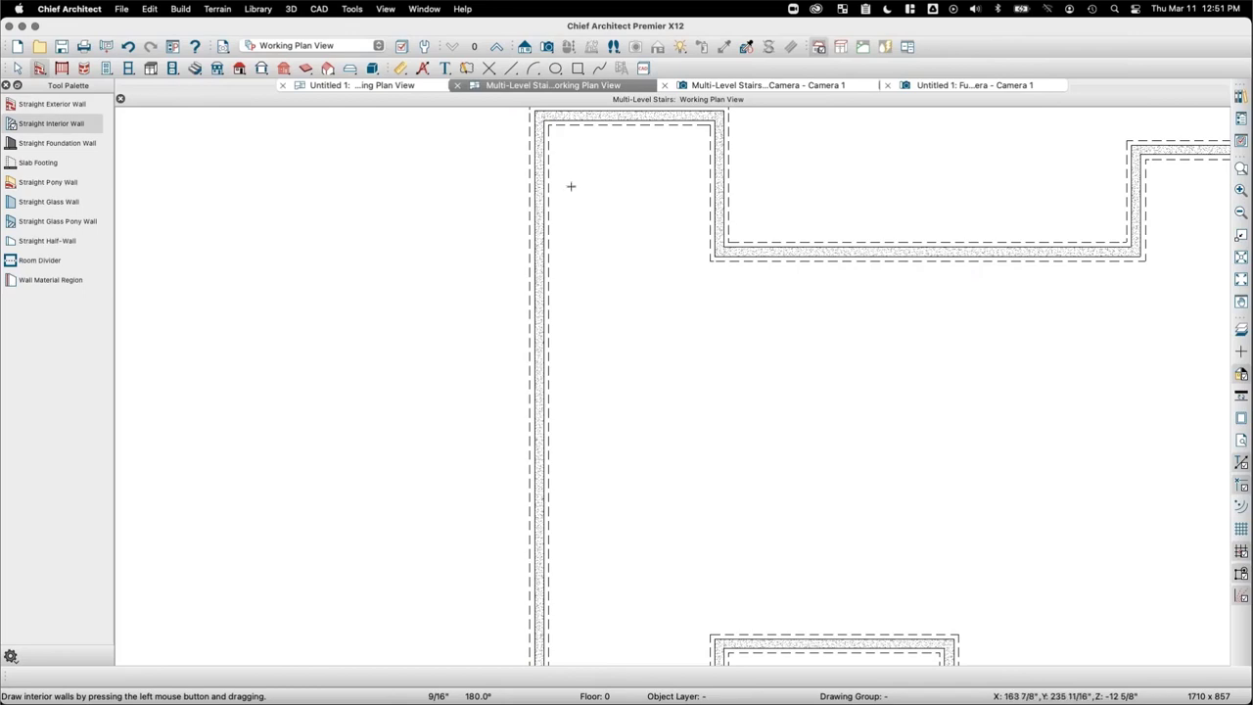
{"action": "left_click_drag", "start_coordinate": [571, 187], "coordinate": [570, 528]}
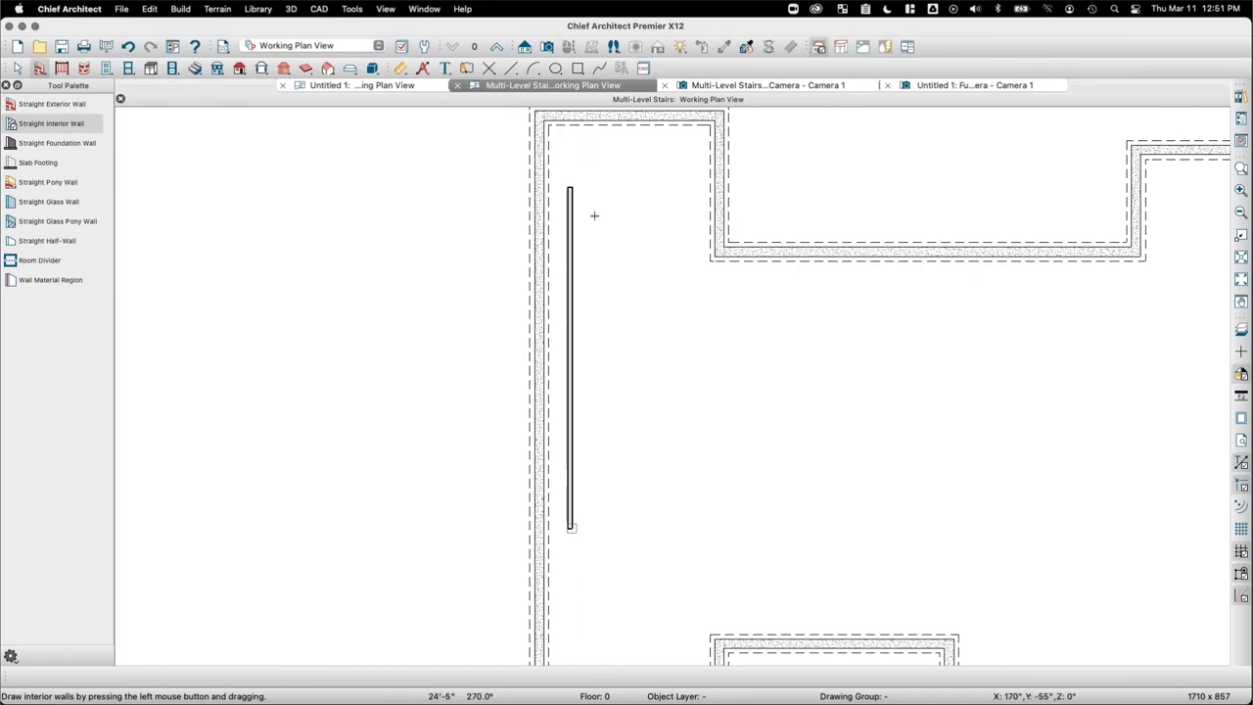
Step: Set the new interior wall to Furred Wall and move it flush against the inner face of the west foundation wall
{"action": "left_click", "coordinate": [571, 266]}
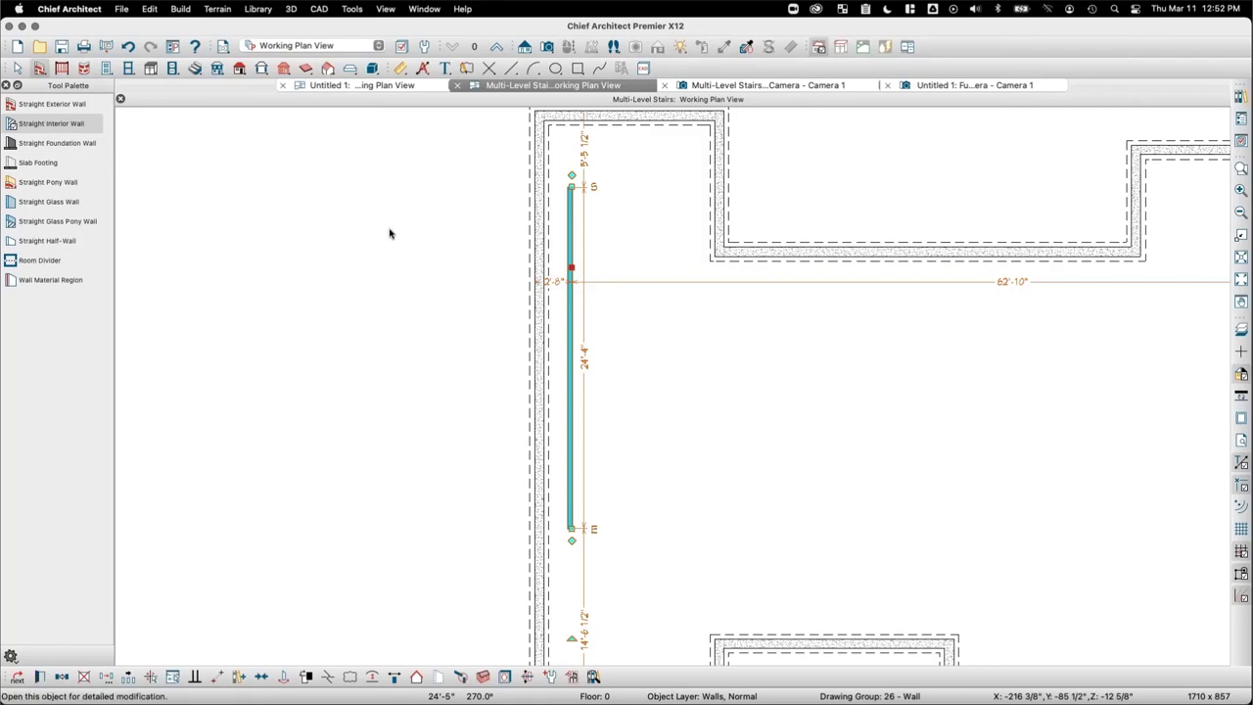
{"action": "double_click", "coordinate": [570, 205]}
{"action": "left_click", "coordinate": [266, 98]}
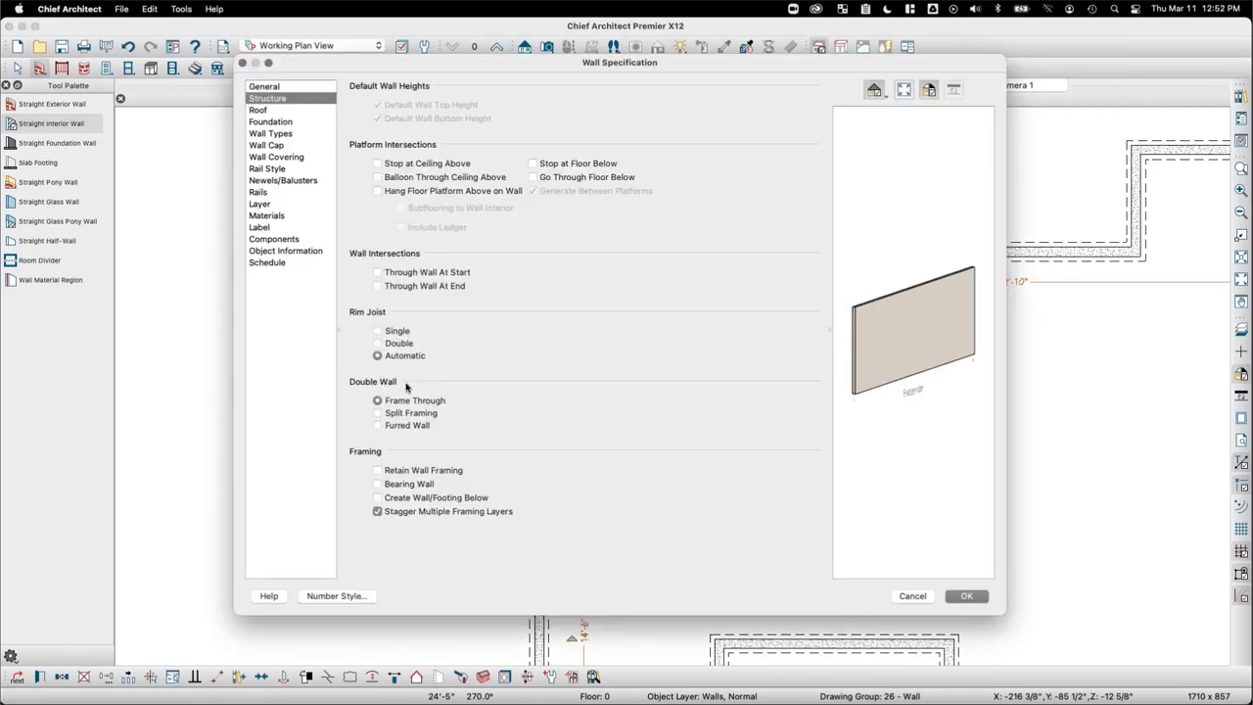
{"action": "left_click", "coordinate": [404, 427]}
{"action": "left_click", "coordinate": [969, 597]}
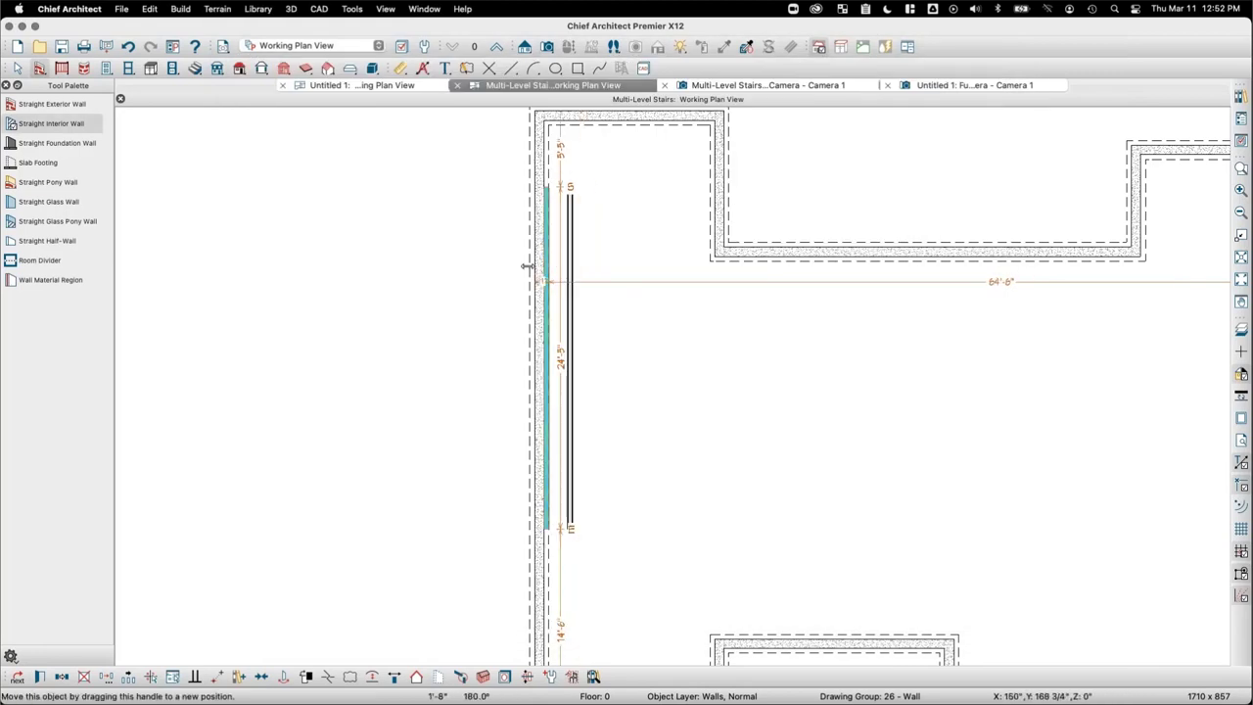
{"action": "key", "text": "Escape"}
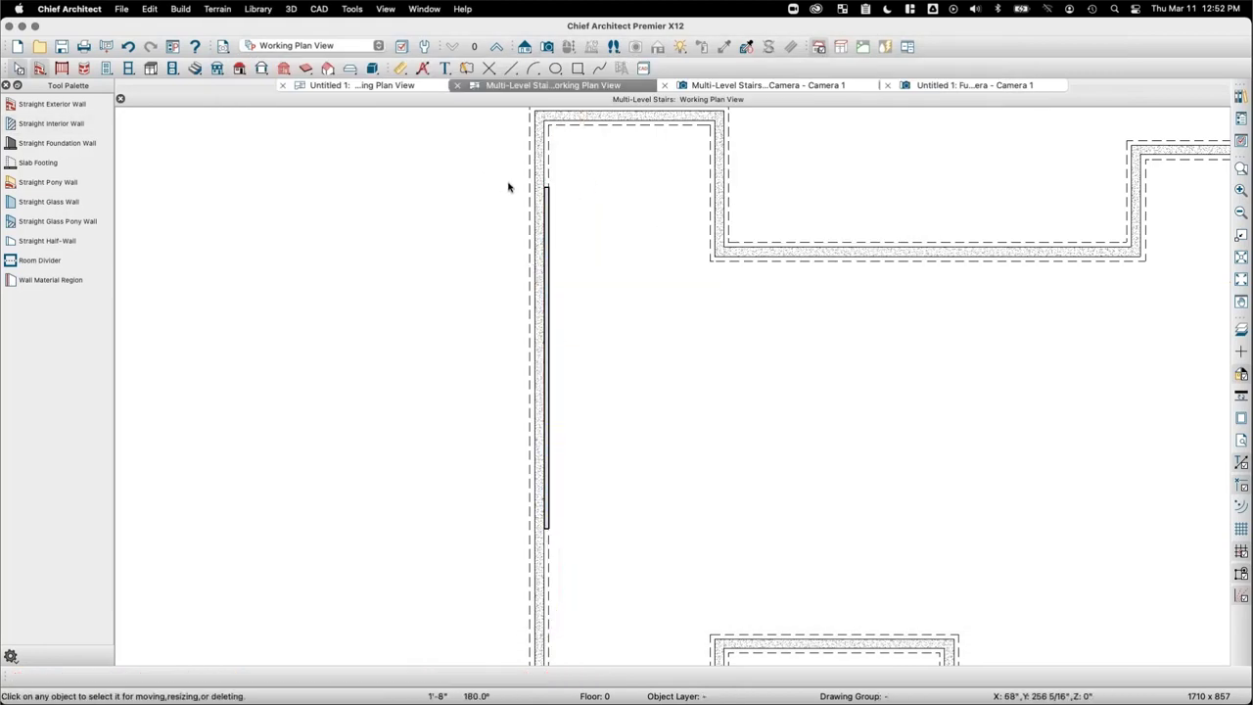
Step: Extend the south end of the furred wall to meet the south foundation wall
{"action": "left_click", "coordinate": [548, 220]}
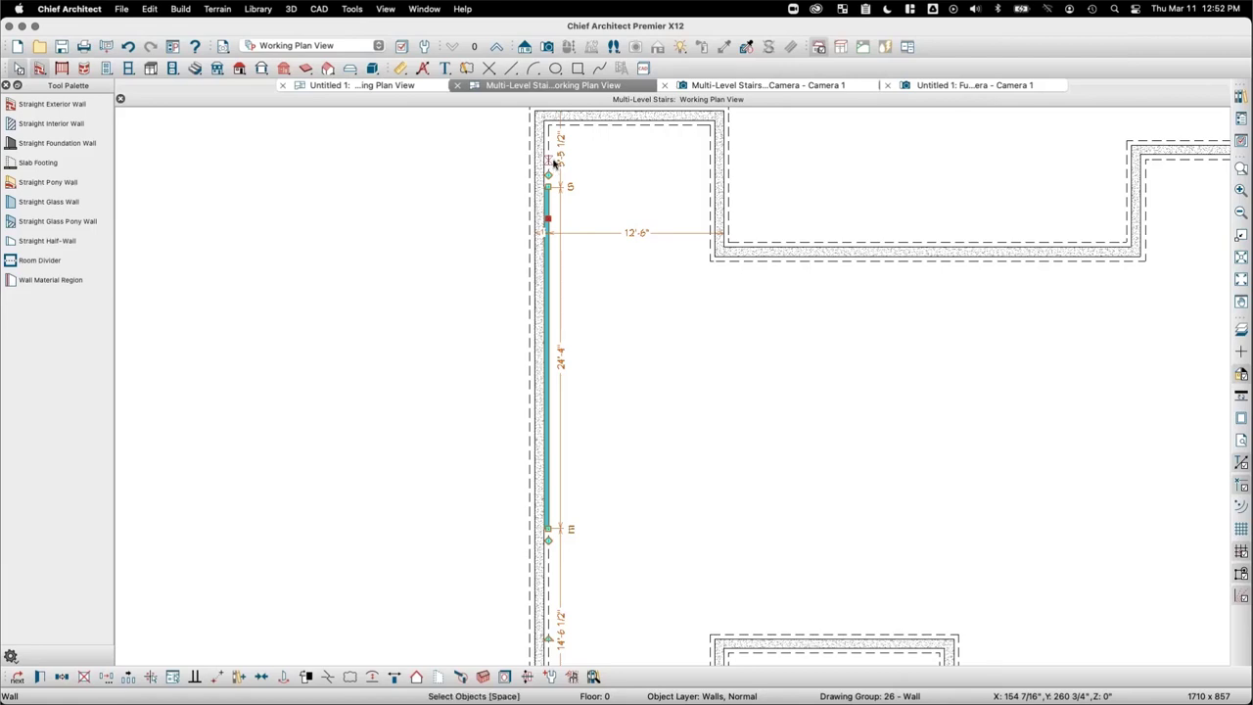
{"action": "scroll", "coordinate": [595, 209], "scroll_direction": "down", "scroll_amount": 5}
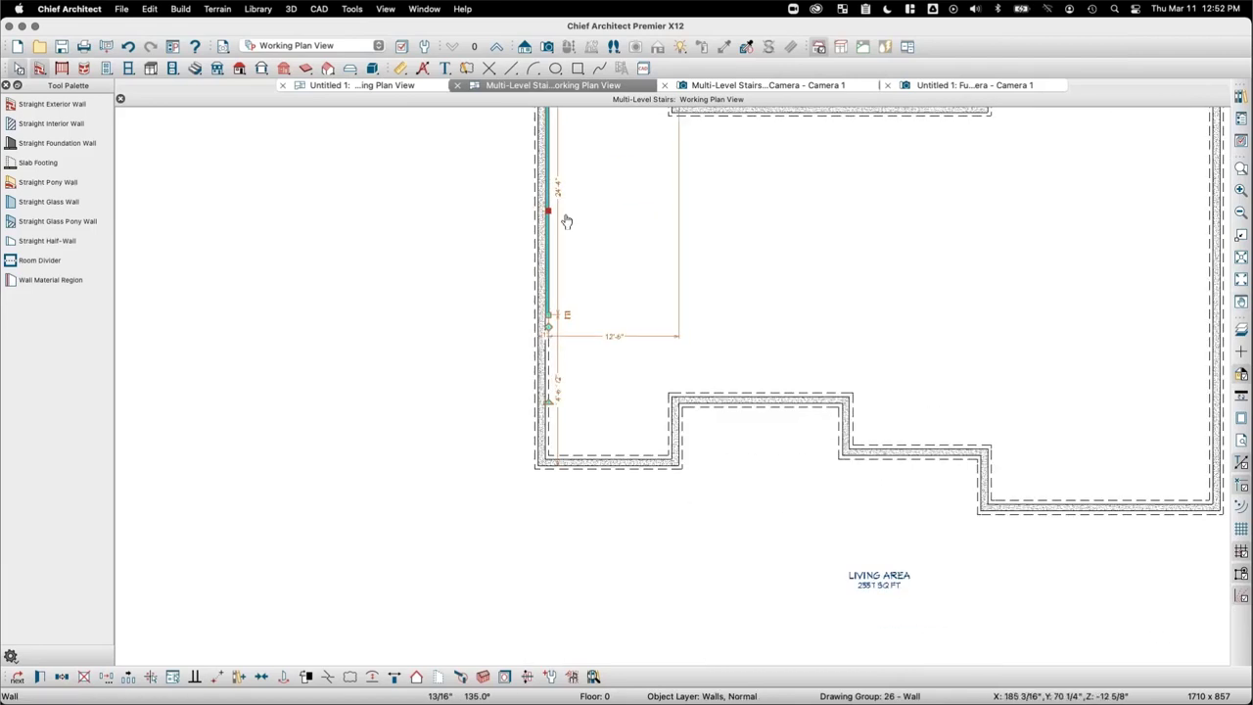
{"action": "scroll", "coordinate": [545, 206], "scroll_direction": "down", "scroll_amount": 2}
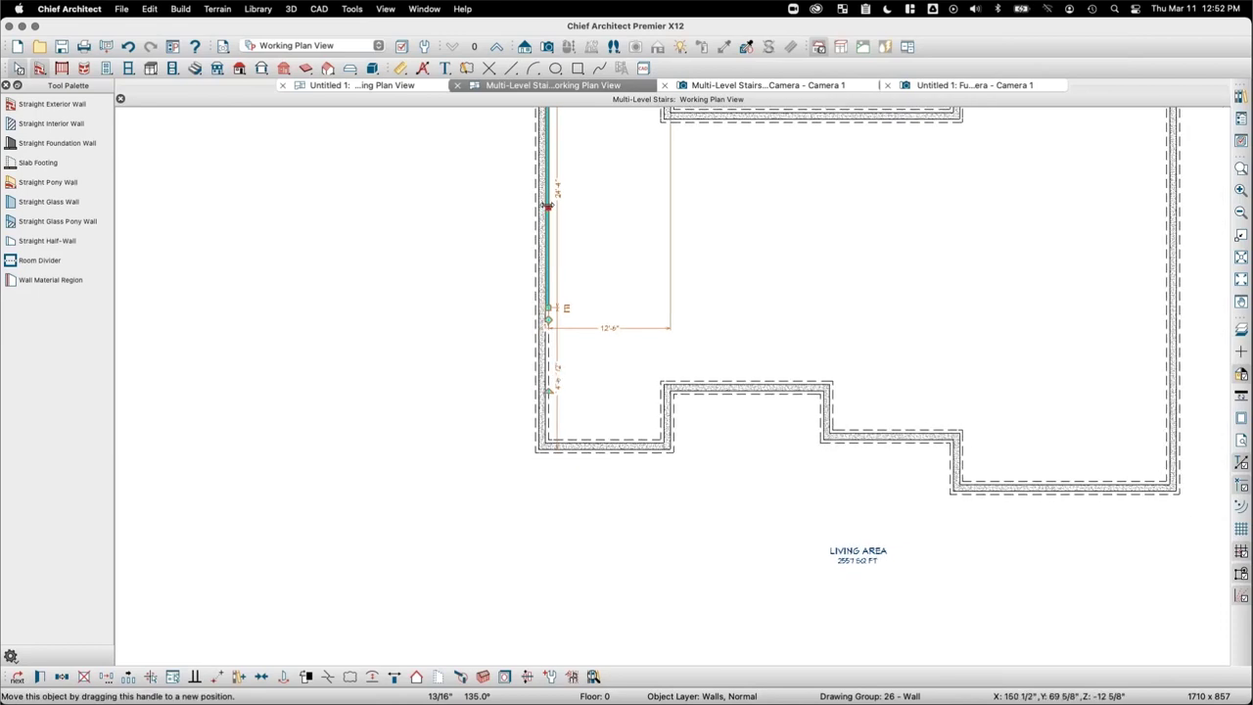
{"action": "mouse_move", "coordinate": [546, 294]}
{"action": "left_mouse_down"}
{"action": "mouse_move", "coordinate": [554, 327]}
{"action": "mouse_move", "coordinate": [549, 294]}
{"action": "left_mouse_up"}
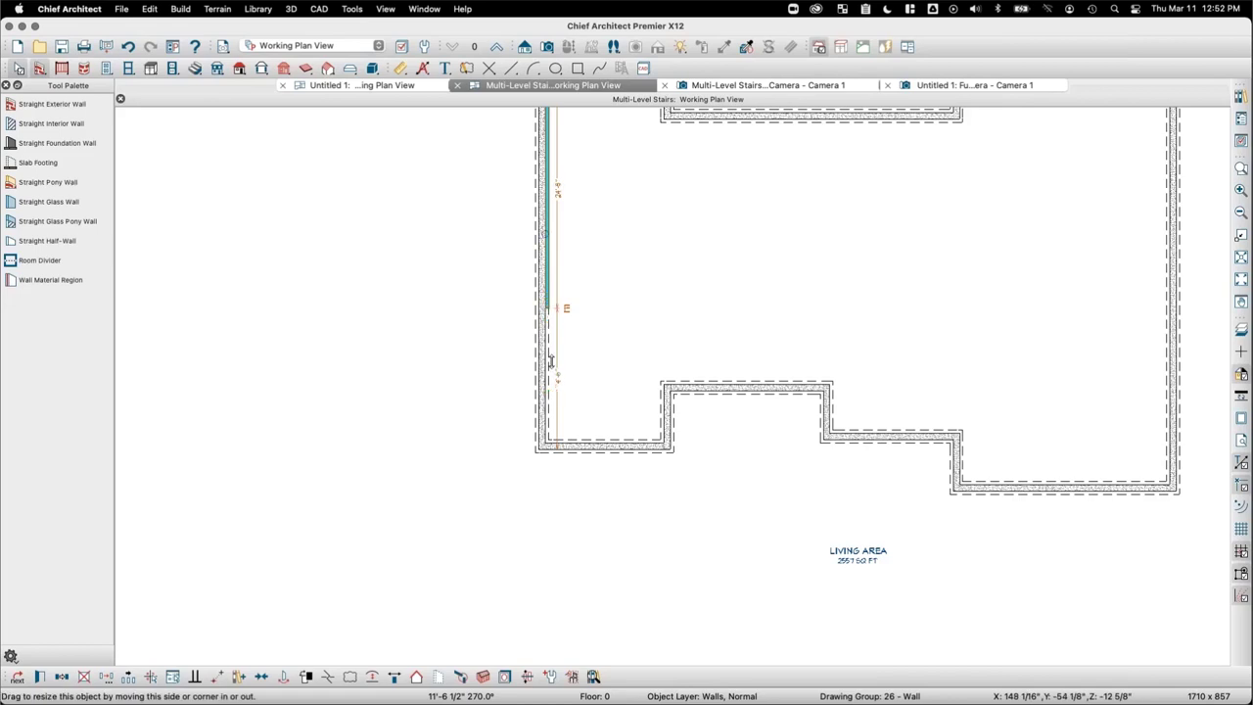
{"action": "left_click_drag", "start_coordinate": [550, 362], "coordinate": [548, 438]}
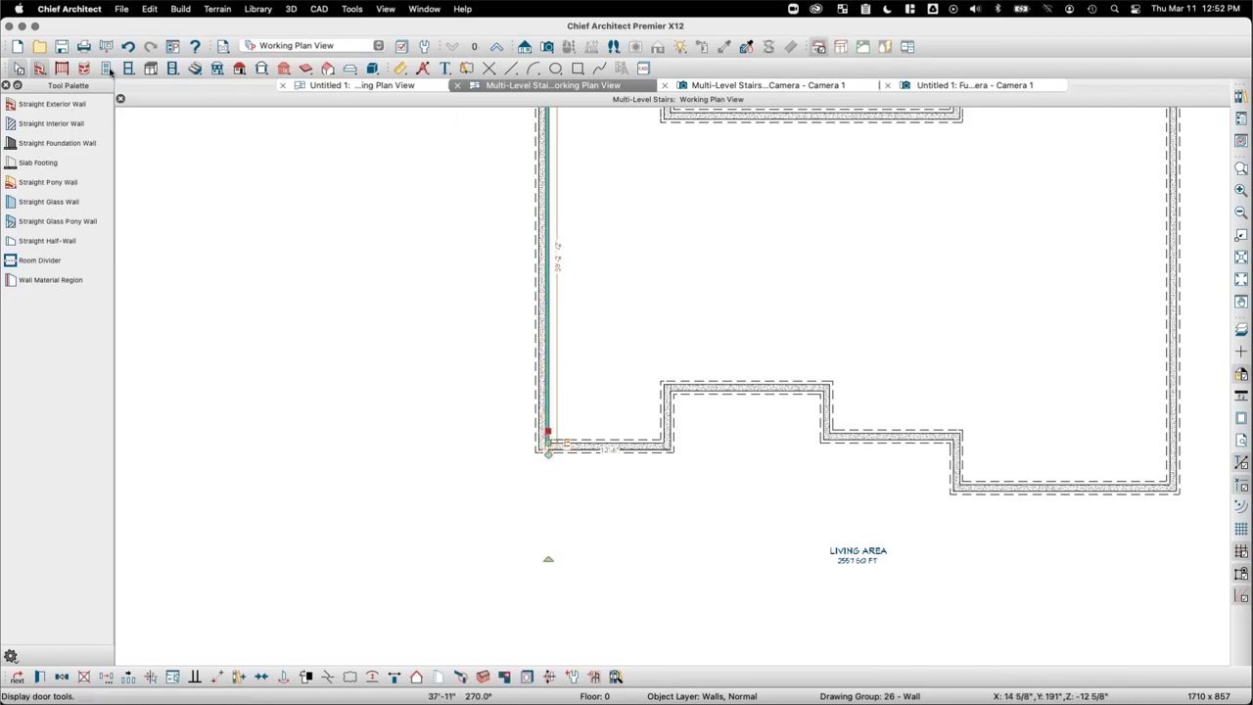
Step: Draw a straight staircase running north along the furred wall on the foundation level, and select it
{"action": "left_click", "coordinate": [195, 68]}
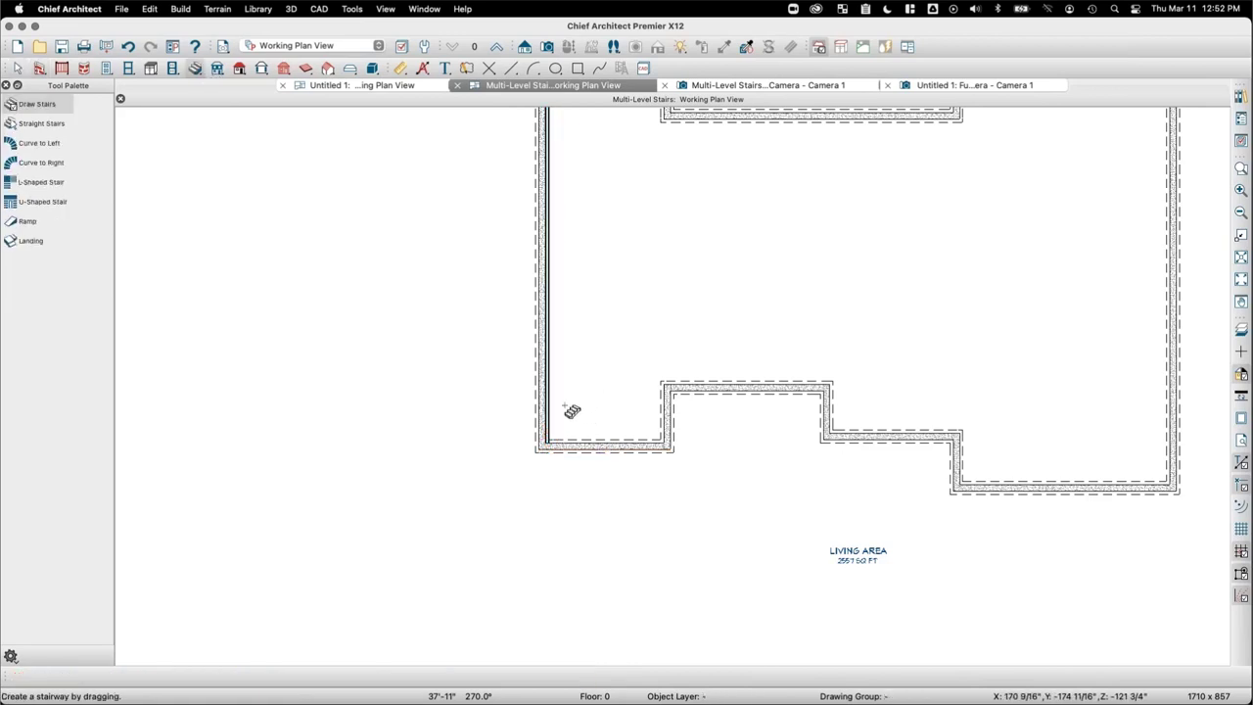
{"action": "left_click_drag", "start_coordinate": [565, 405], "coordinate": [565, 233]}
{"action": "left_click", "coordinate": [565, 235]}
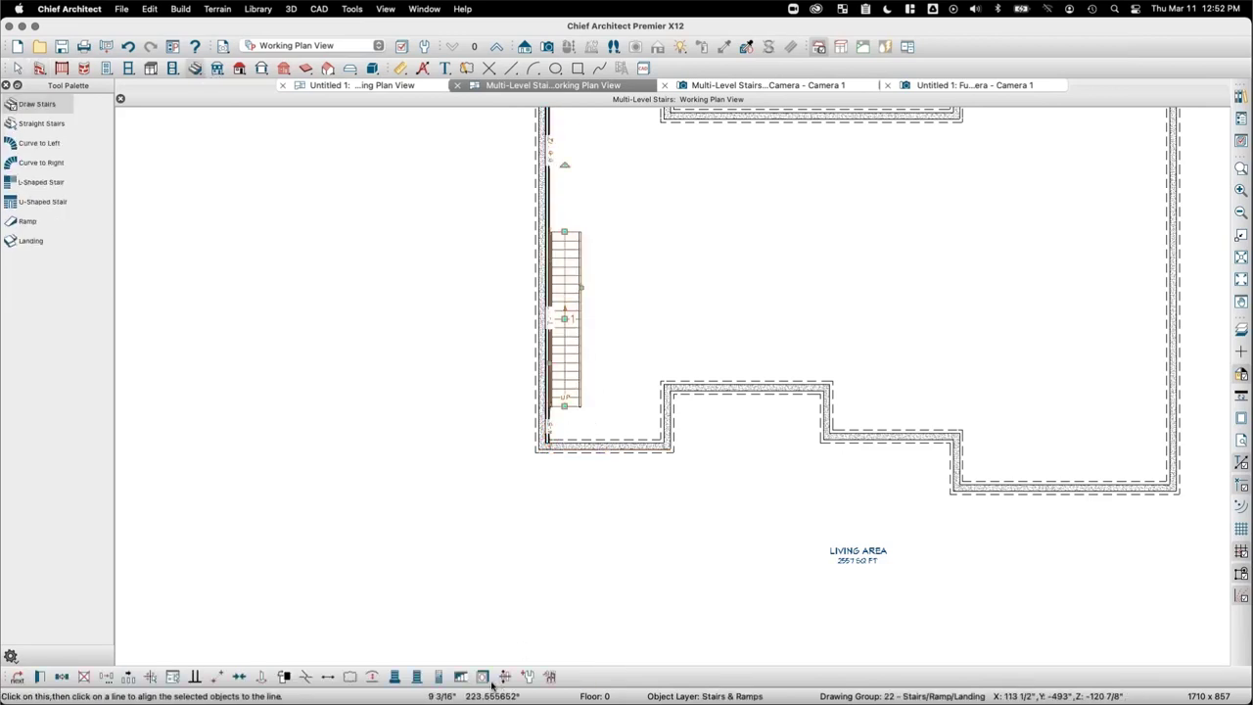
Step: Create an automatic stairwell opening above the new foundation stair and go up to floor 1
{"action": "left_click", "coordinate": [461, 679]}
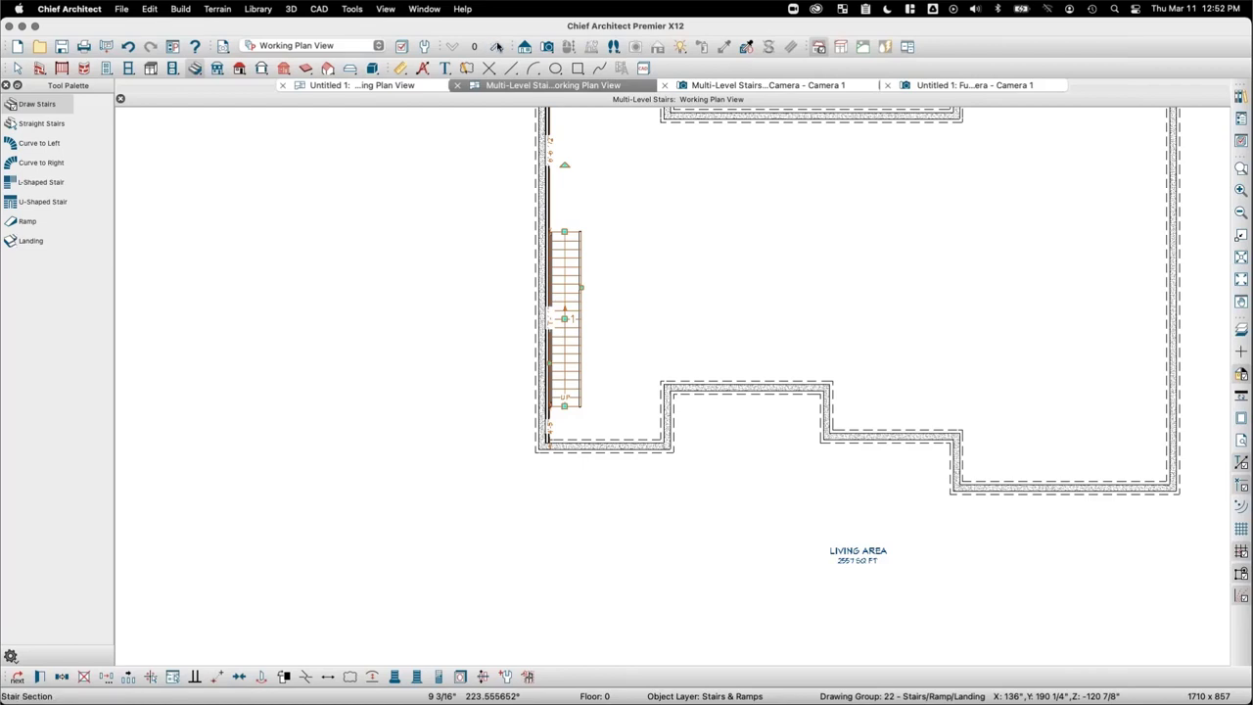
{"action": "left_click", "coordinate": [496, 47]}
{"action": "scroll", "coordinate": [585, 266], "scroll_direction": "up", "scroll_amount": 5}
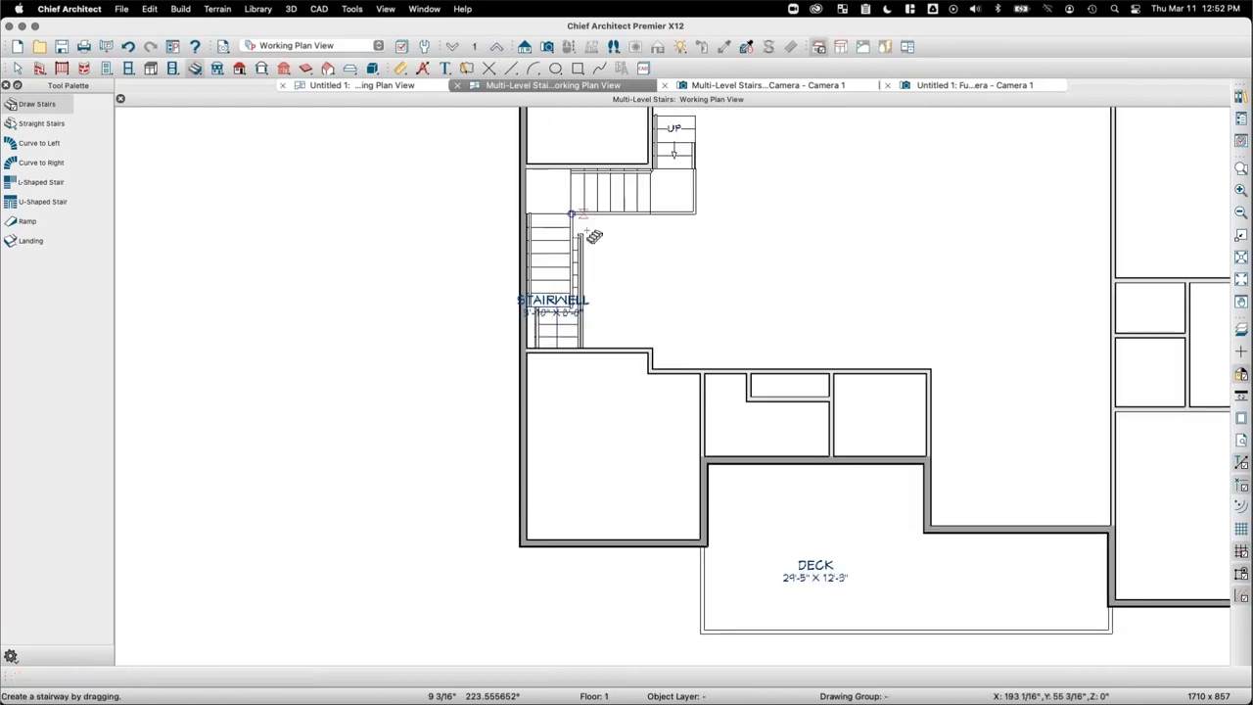
Step: Delete the existing stair sections and landing north of the new stairwell on floor 1
{"action": "left_click", "coordinate": [522, 208]}
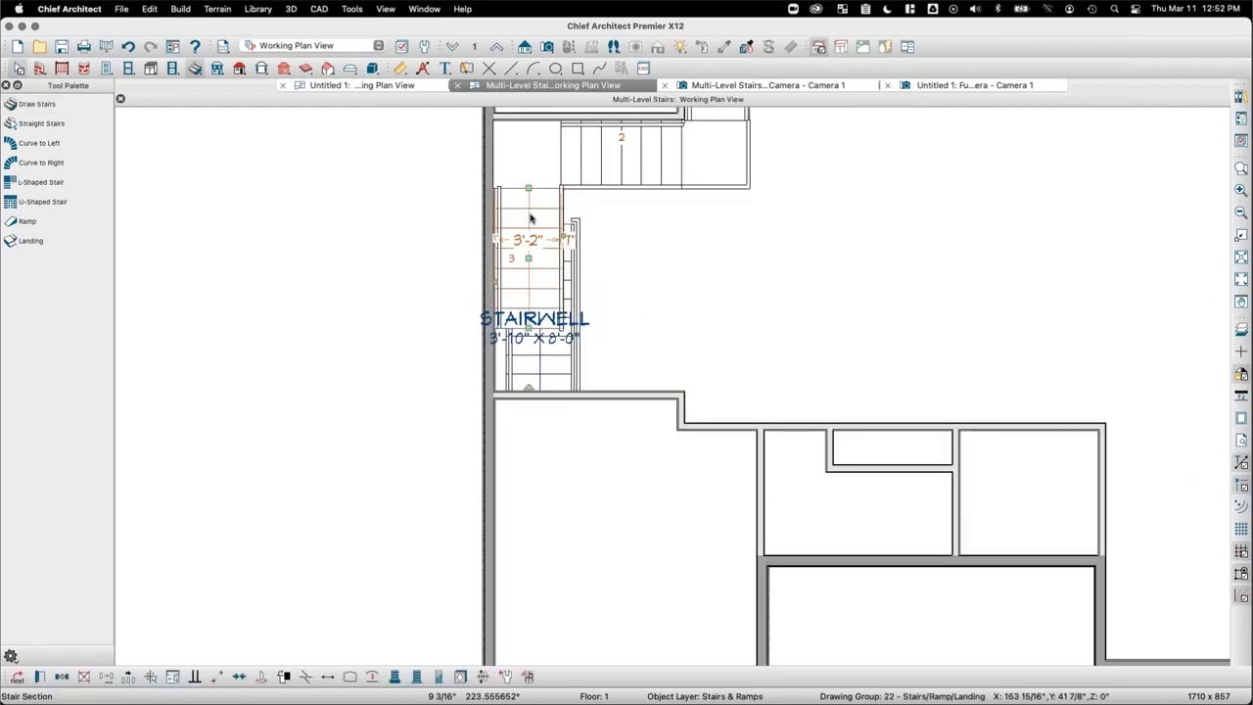
{"action": "left_click", "coordinate": [543, 171]}
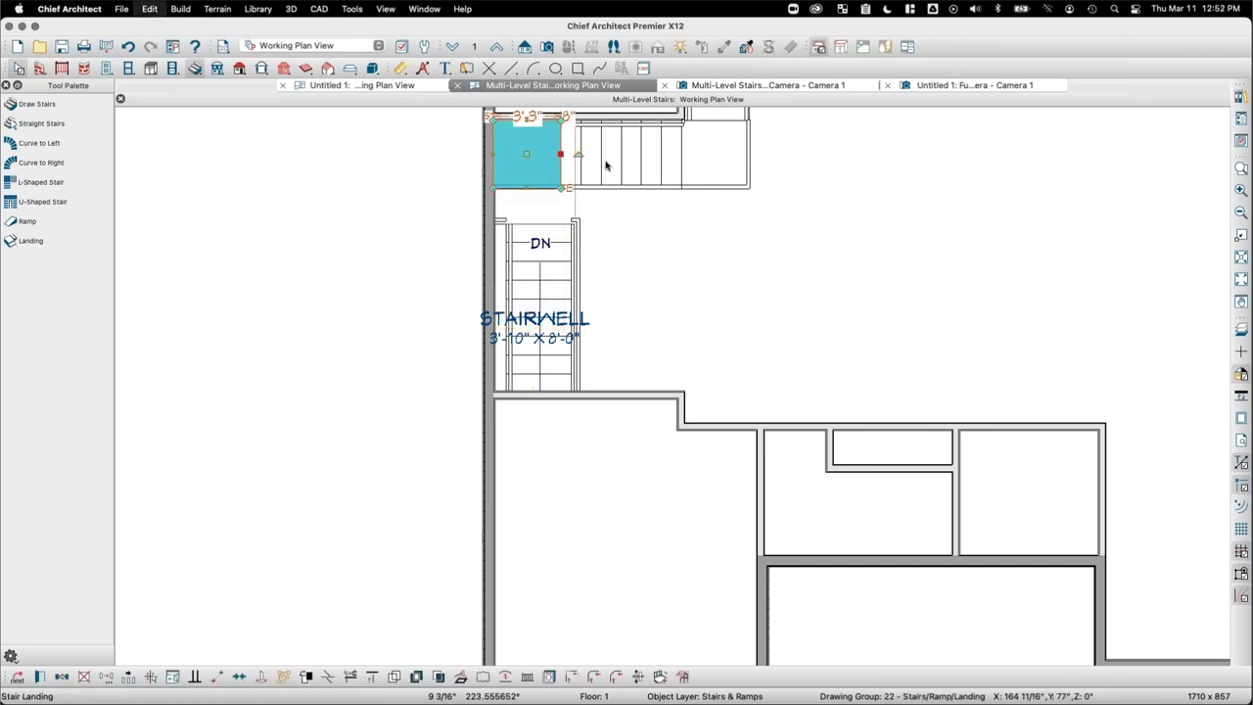
{"action": "left_click_drag", "start_coordinate": [543, 172], "coordinate": [722, 129]}
{"action": "key", "text": "Delete"}
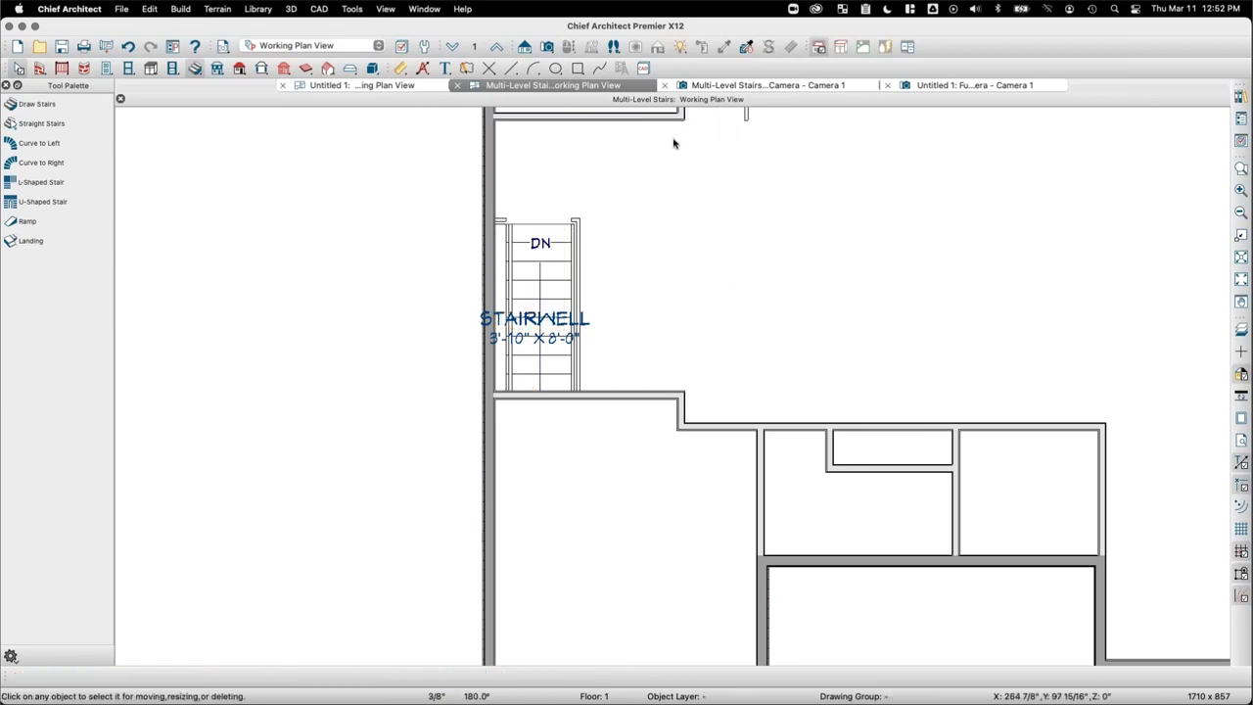
Step: Place a full camera aimed at the stairwell on floor 1 and orbit it to look down the stair
{"action": "left_click", "coordinate": [547, 46]}
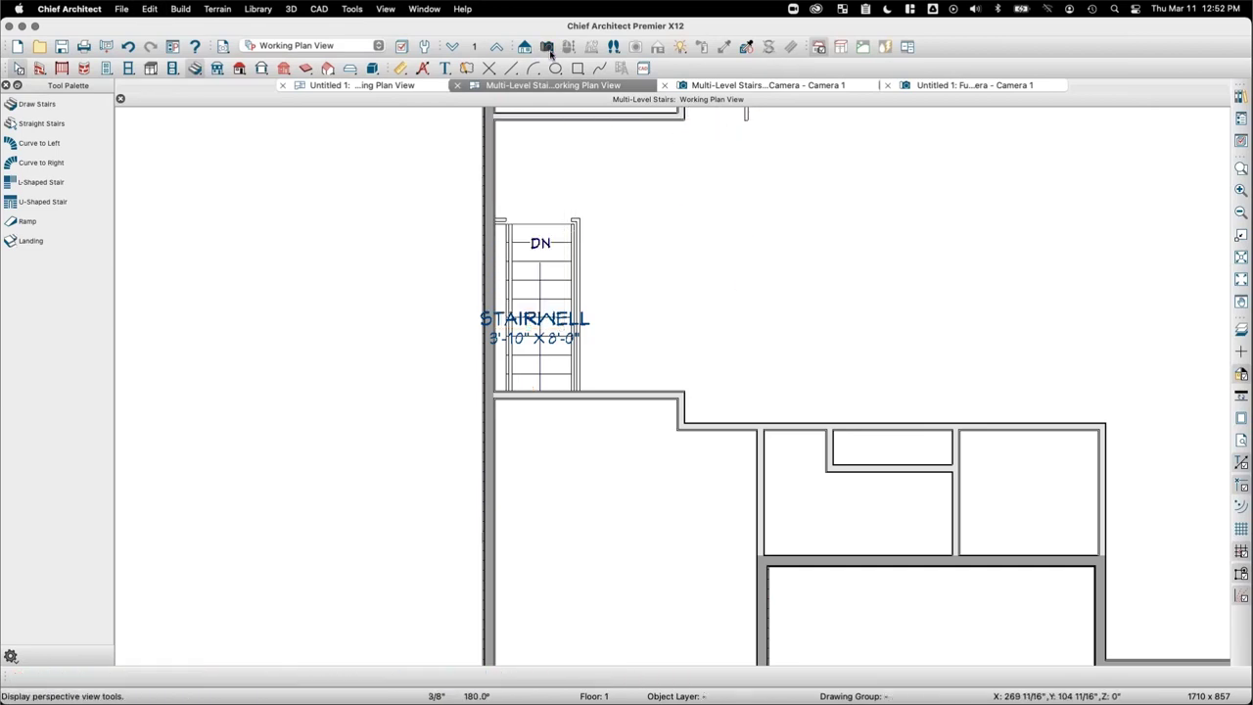
{"action": "left_click_drag", "start_coordinate": [671, 126], "coordinate": [651, 160]}
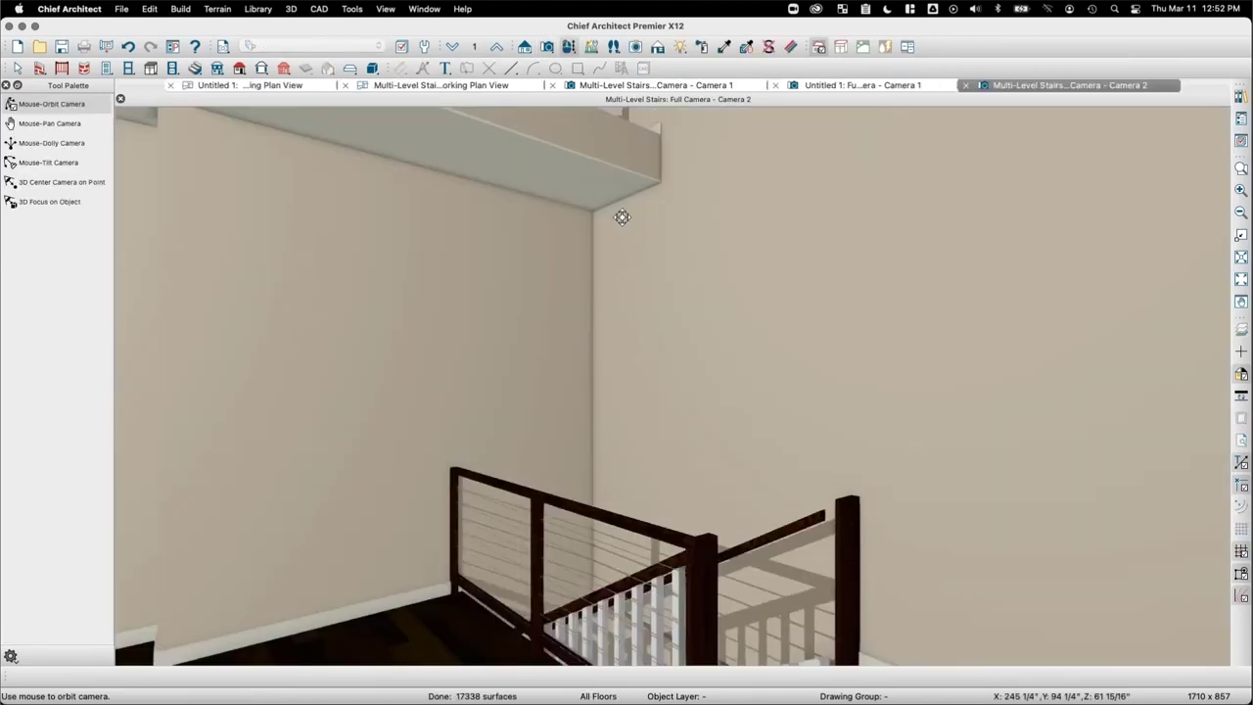
{"action": "left_click_drag", "start_coordinate": [621, 215], "coordinate": [713, 183]}
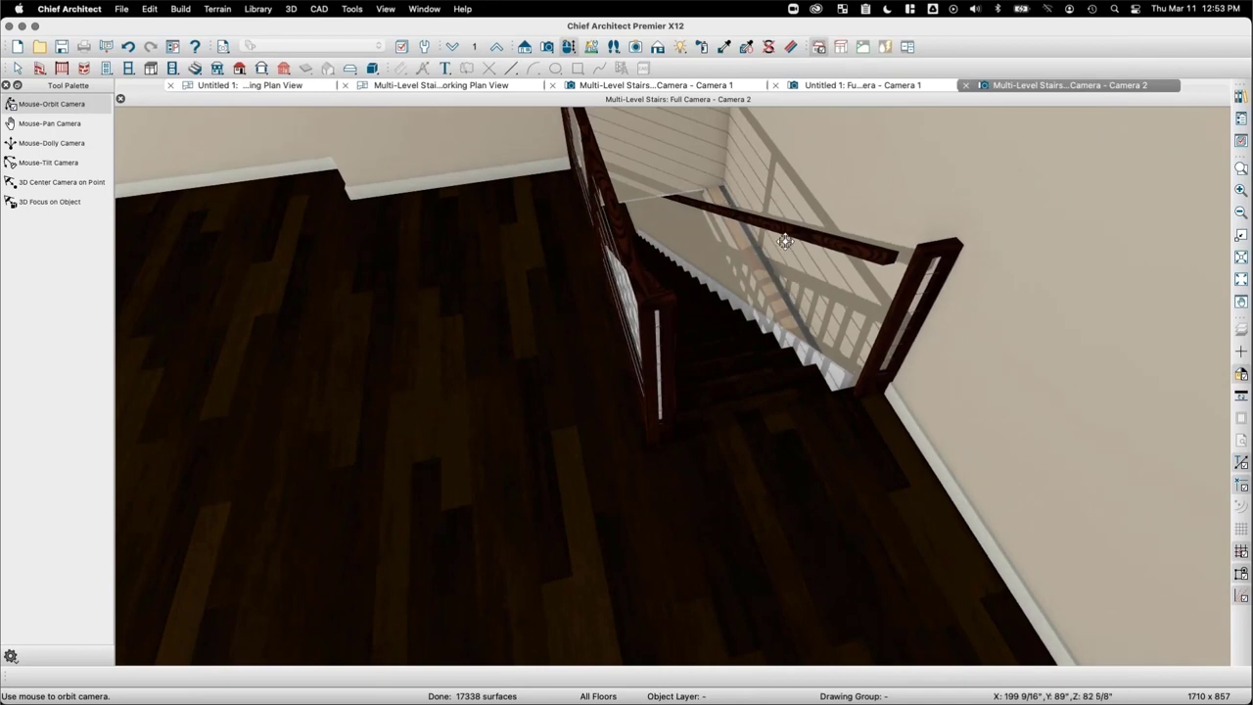
Step: In the plan, draw a straight interior wall along the west side of the stairwell, up to the railing at its north end
{"action": "left_click", "coordinate": [391, 87]}
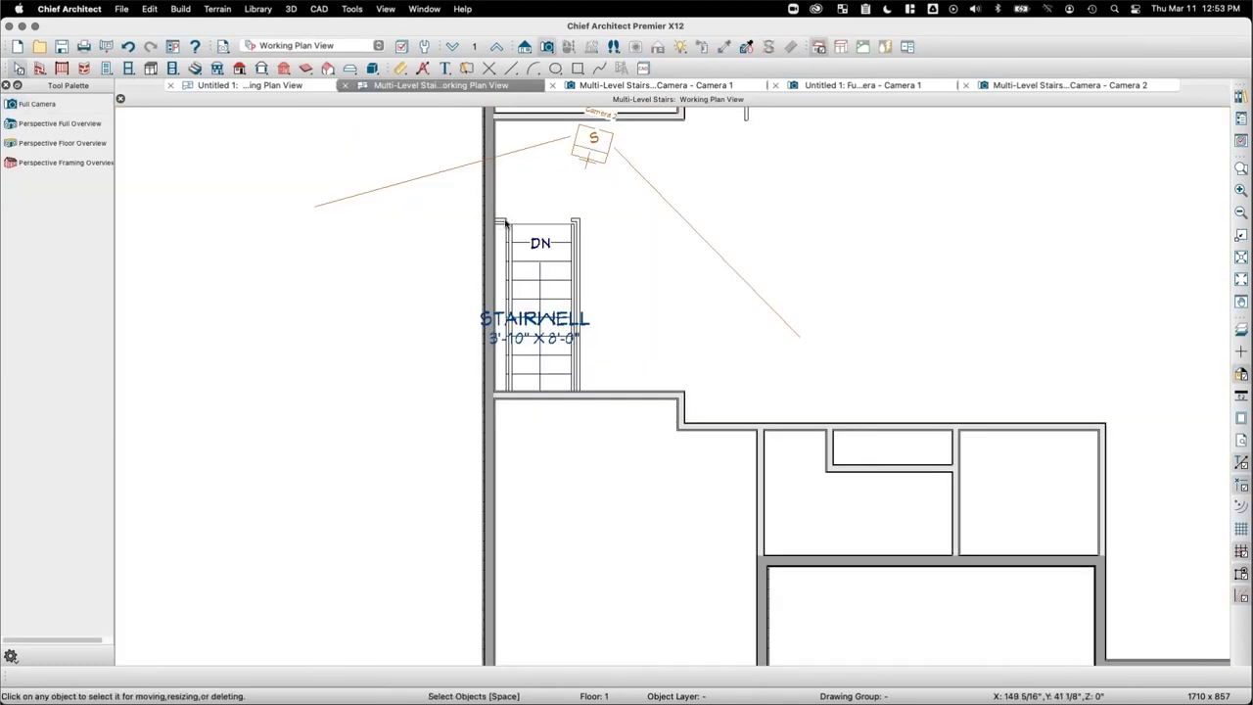
{"action": "left_click", "coordinate": [505, 221]}
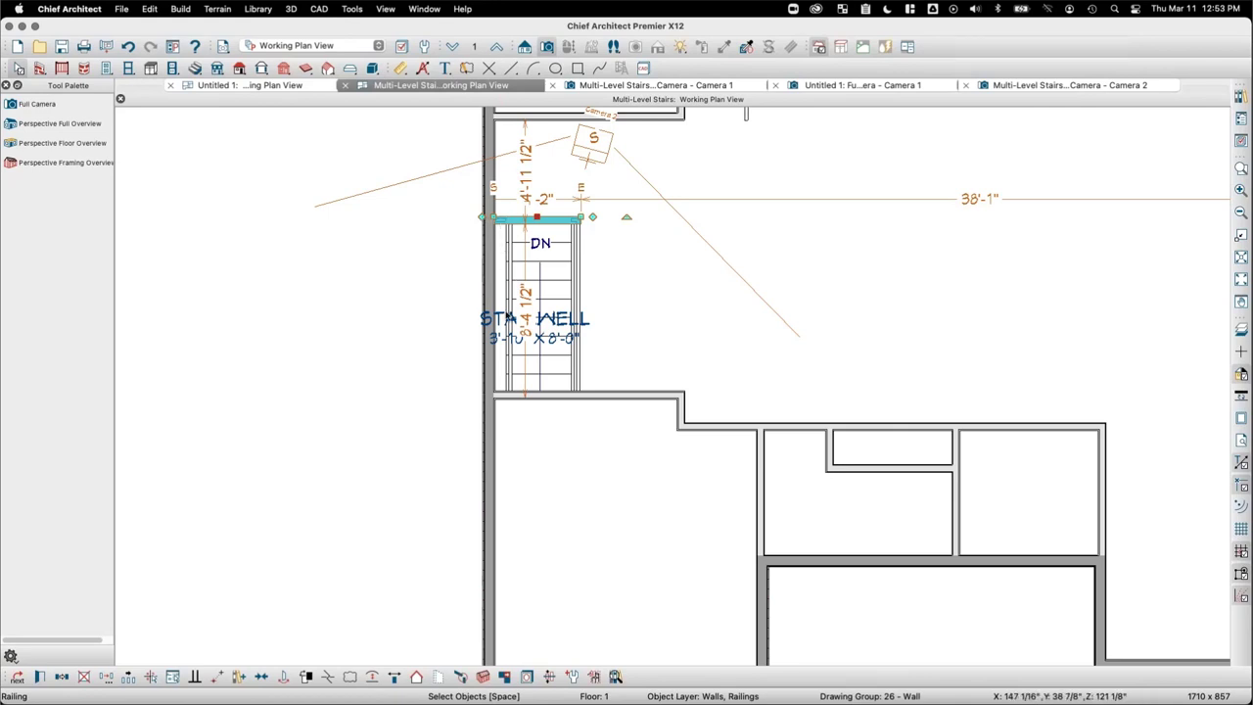
{"action": "left_click", "coordinate": [40, 69]}
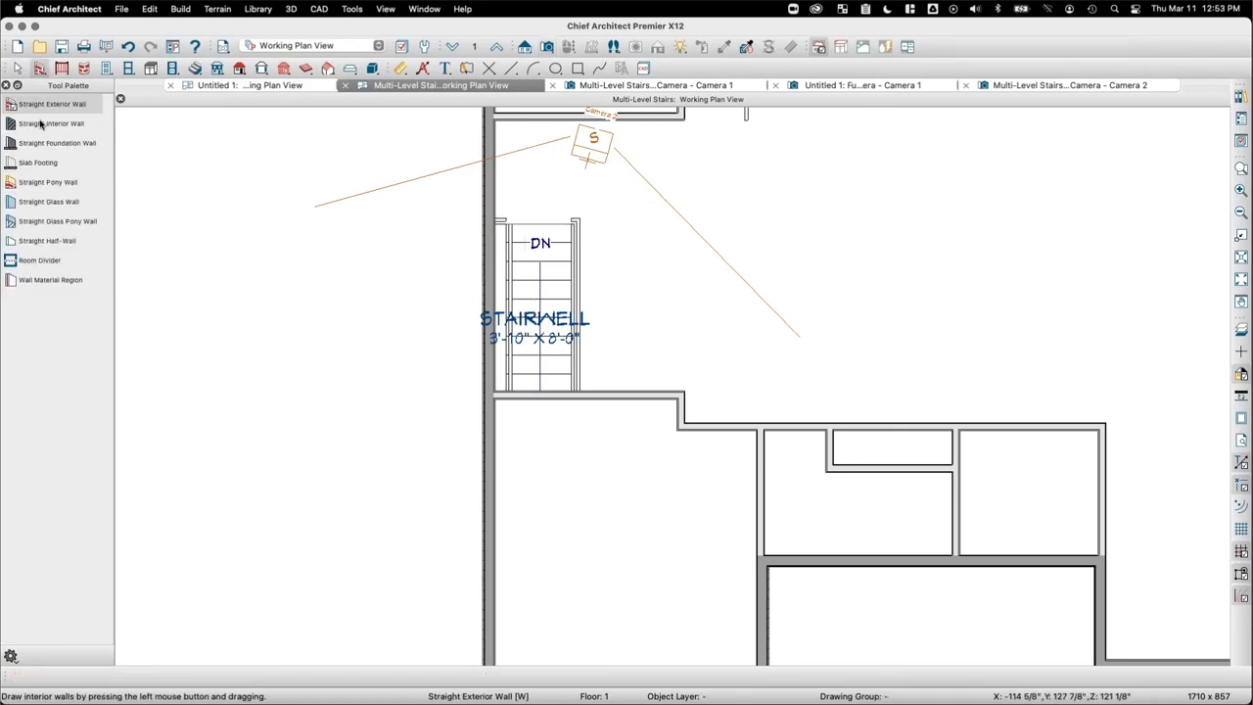
{"action": "left_click", "coordinate": [47, 123]}
{"action": "left_click_drag", "start_coordinate": [500, 390], "coordinate": [497, 222]}
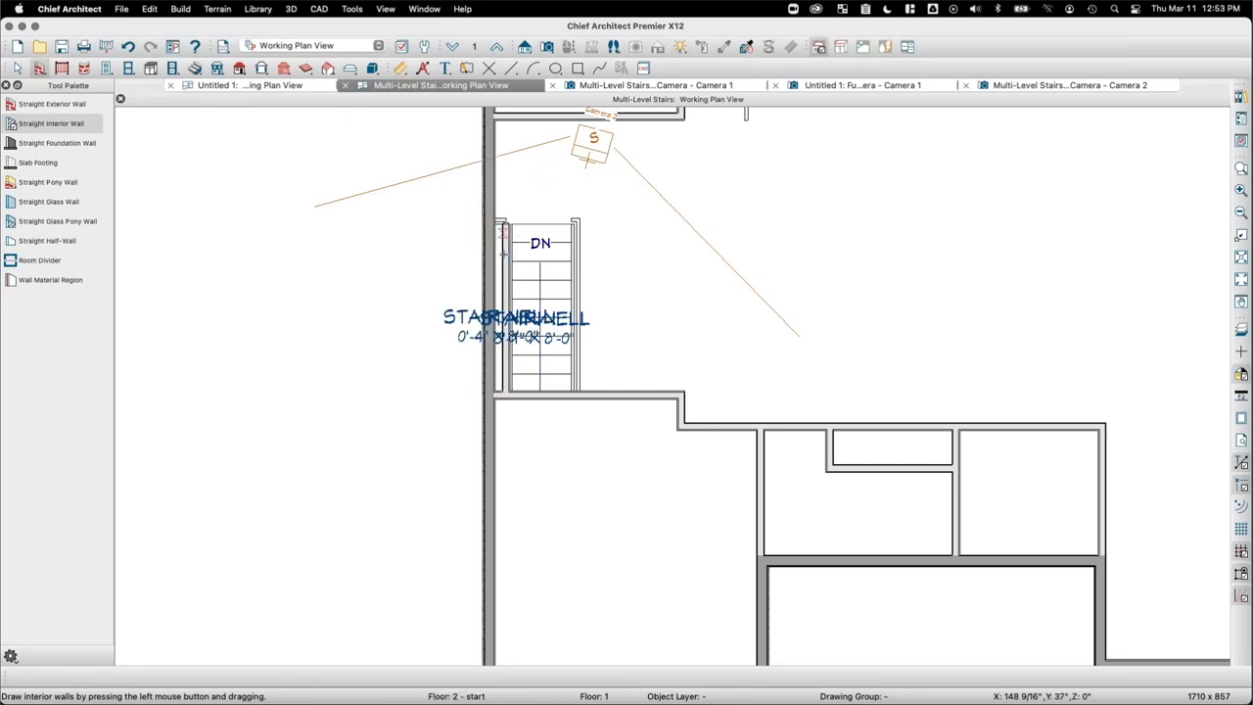
Step: Move the new interior wall west against the inner face of the exterior wall
{"action": "left_click", "coordinate": [505, 363]}
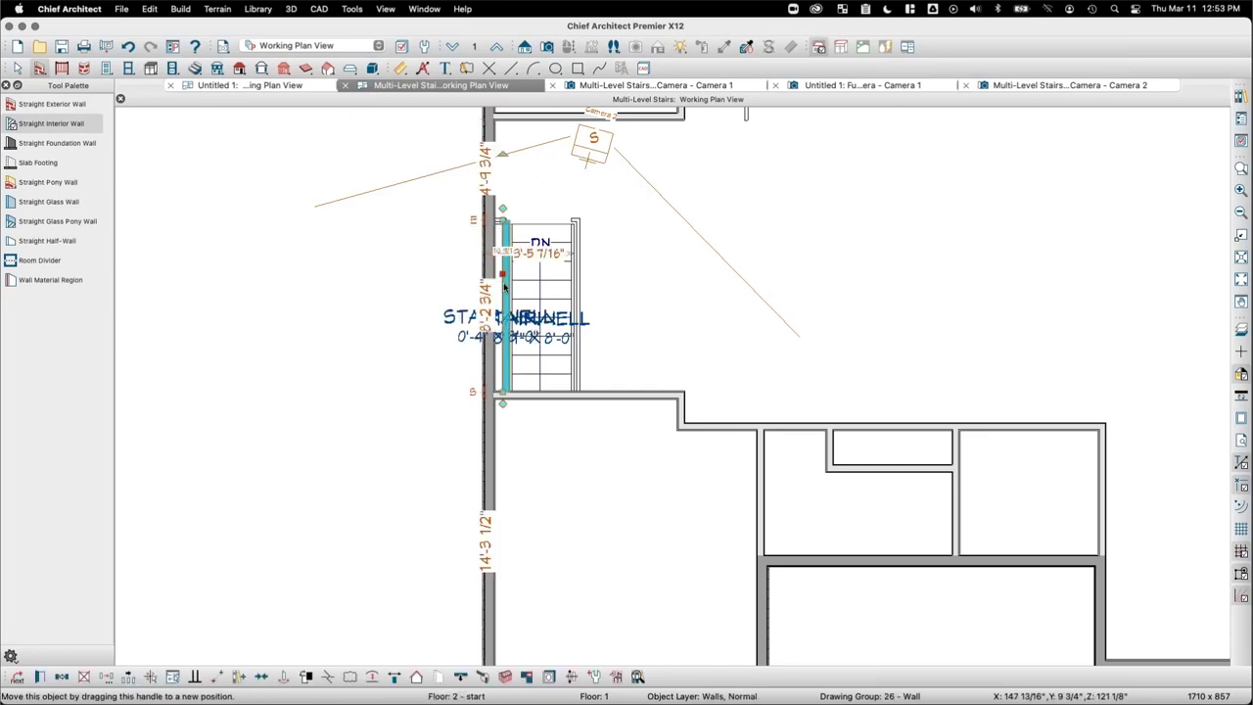
{"action": "key", "text": "Escape"}
{"action": "left_click", "coordinate": [498, 363]}
{"action": "left_click", "coordinate": [499, 360]}
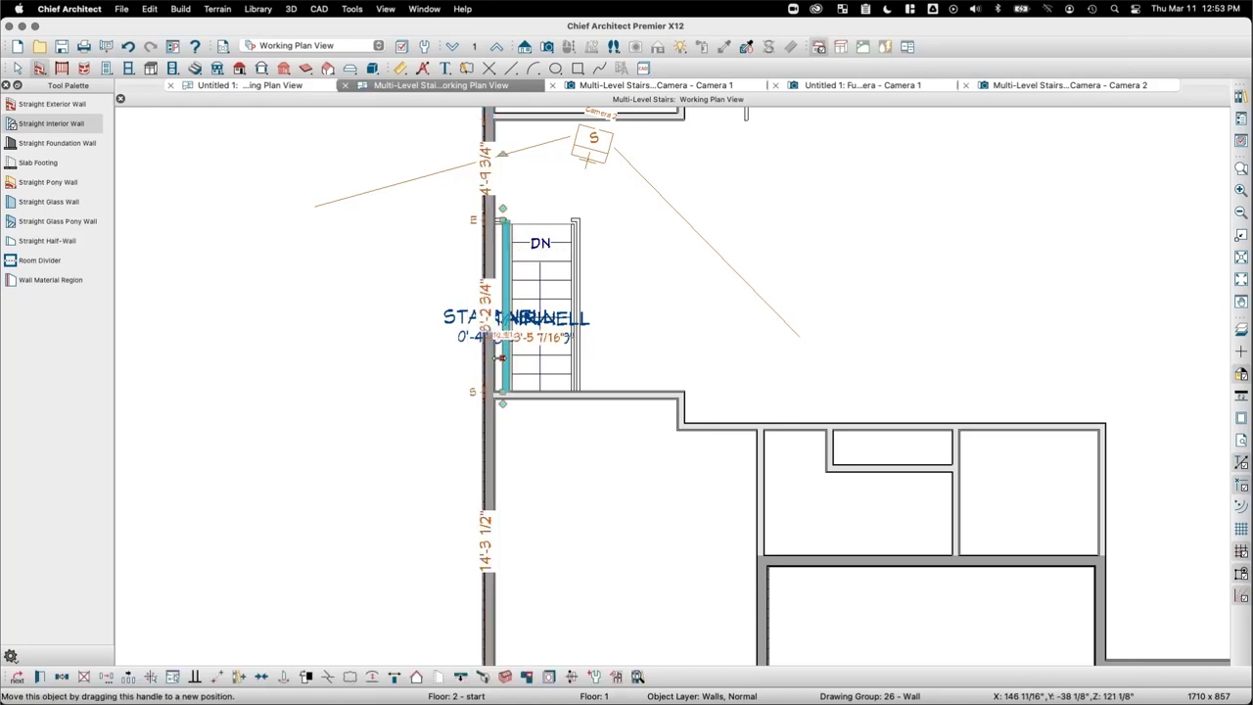
{"action": "key", "text": "Escape"}
{"action": "left_click", "coordinate": [498, 364]}
{"action": "key", "text": "Escape"}
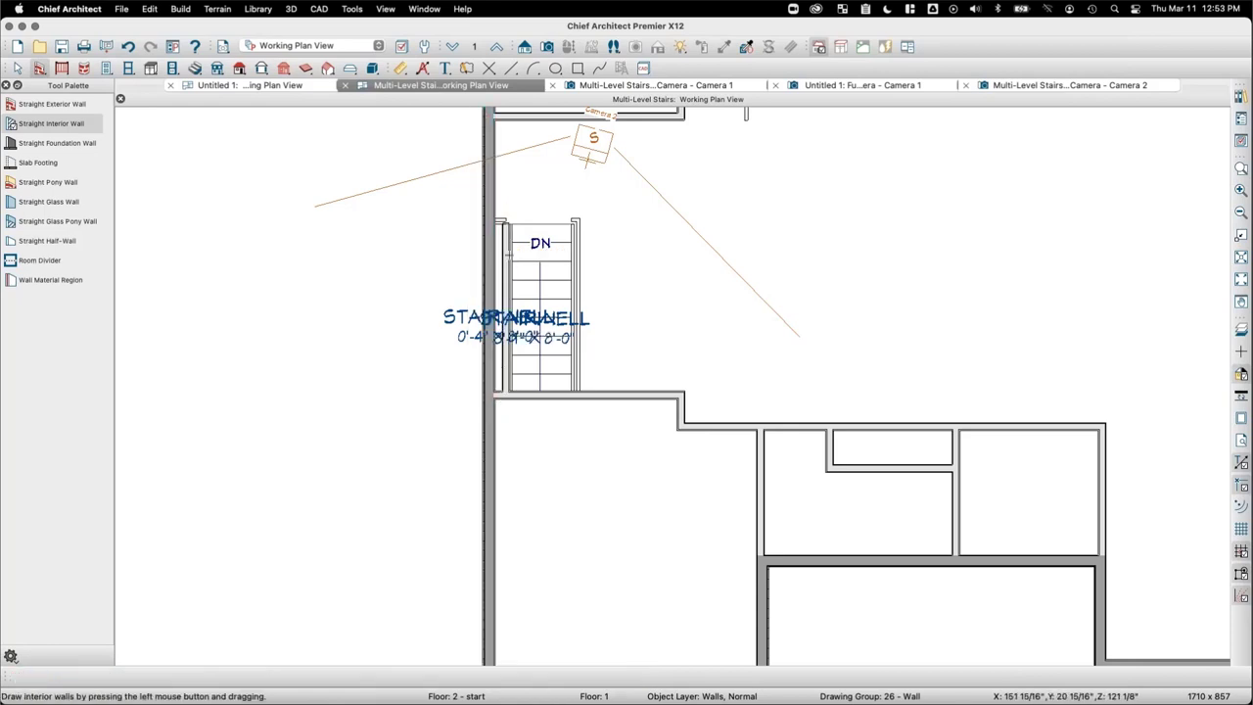
{"action": "left_click", "coordinate": [503, 362]}
{"action": "left_click_drag", "start_coordinate": [497, 257], "coordinate": [495, 256]}
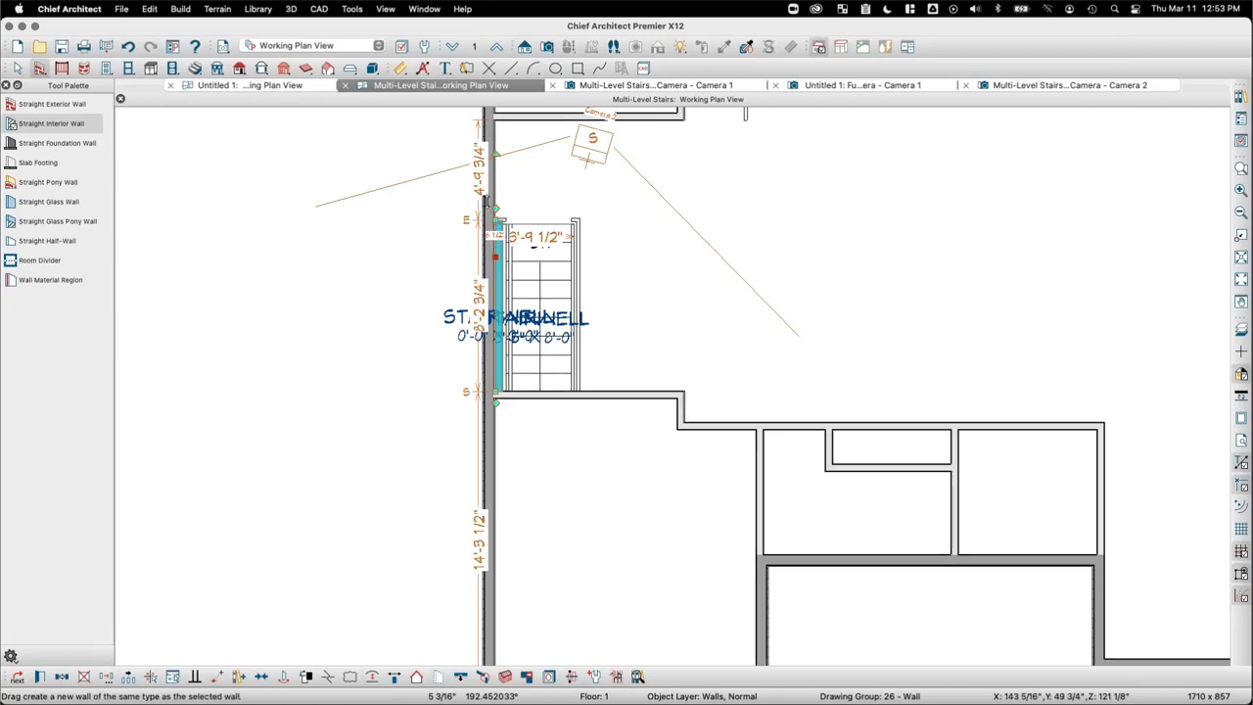
Step: Inspect the moved wall beside the stair in the Camera 2 view, and return to the plan
{"action": "double_click", "coordinate": [485, 200]}
{"action": "left_click", "coordinate": [909, 594]}
{"action": "key", "text": "ctrl+Tab"}
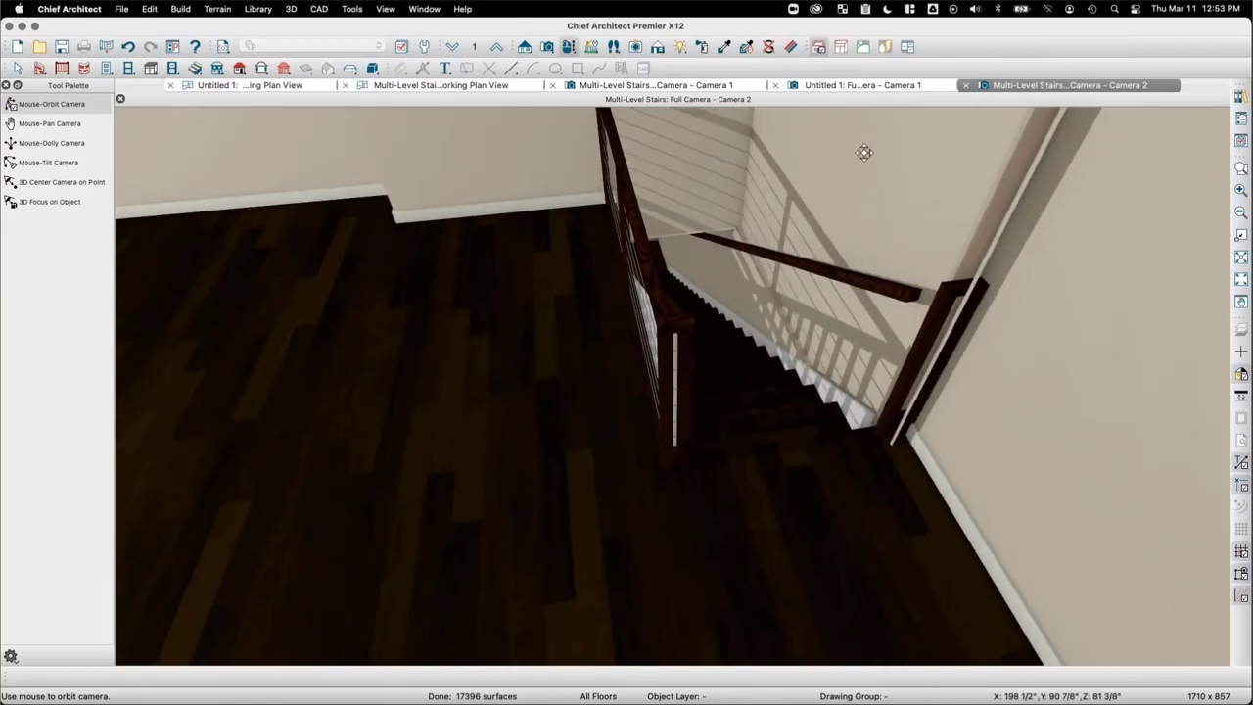
{"action": "key", "text": "ctrl+Tab"}
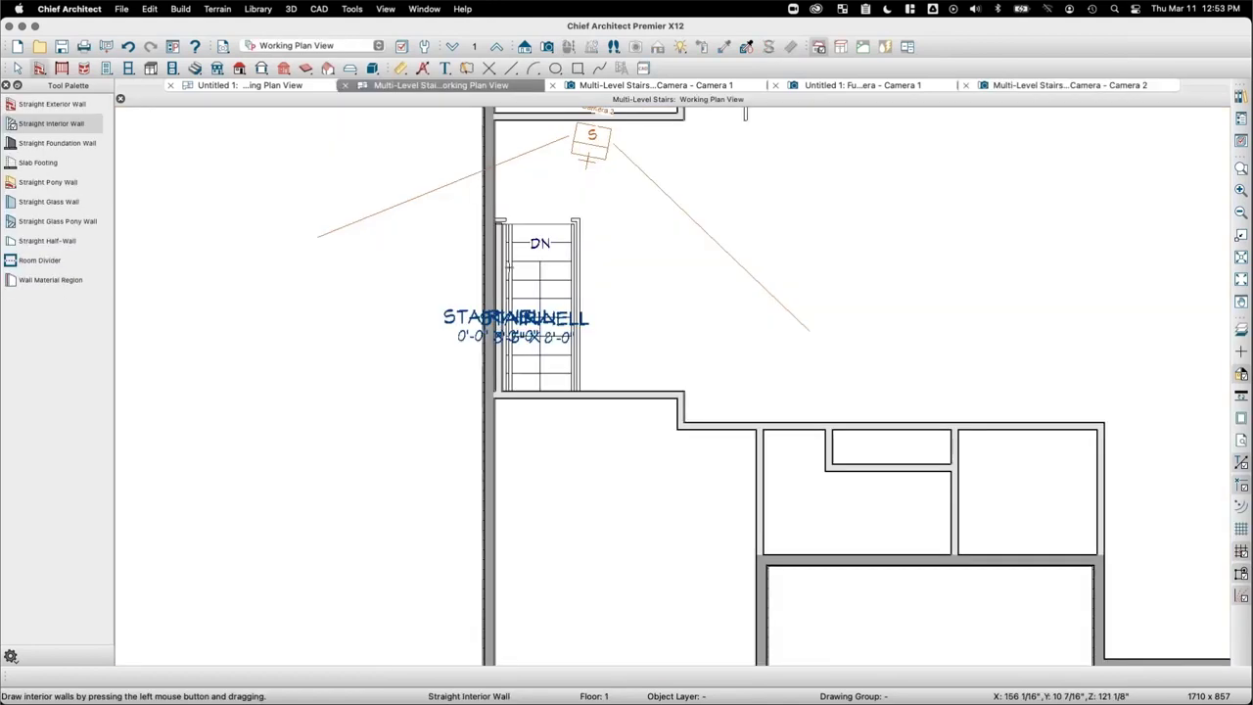
Step: Delete the interior wall along the stairwell's west side
{"action": "key", "text": "space"}
{"action": "left_click", "coordinate": [498, 270]}
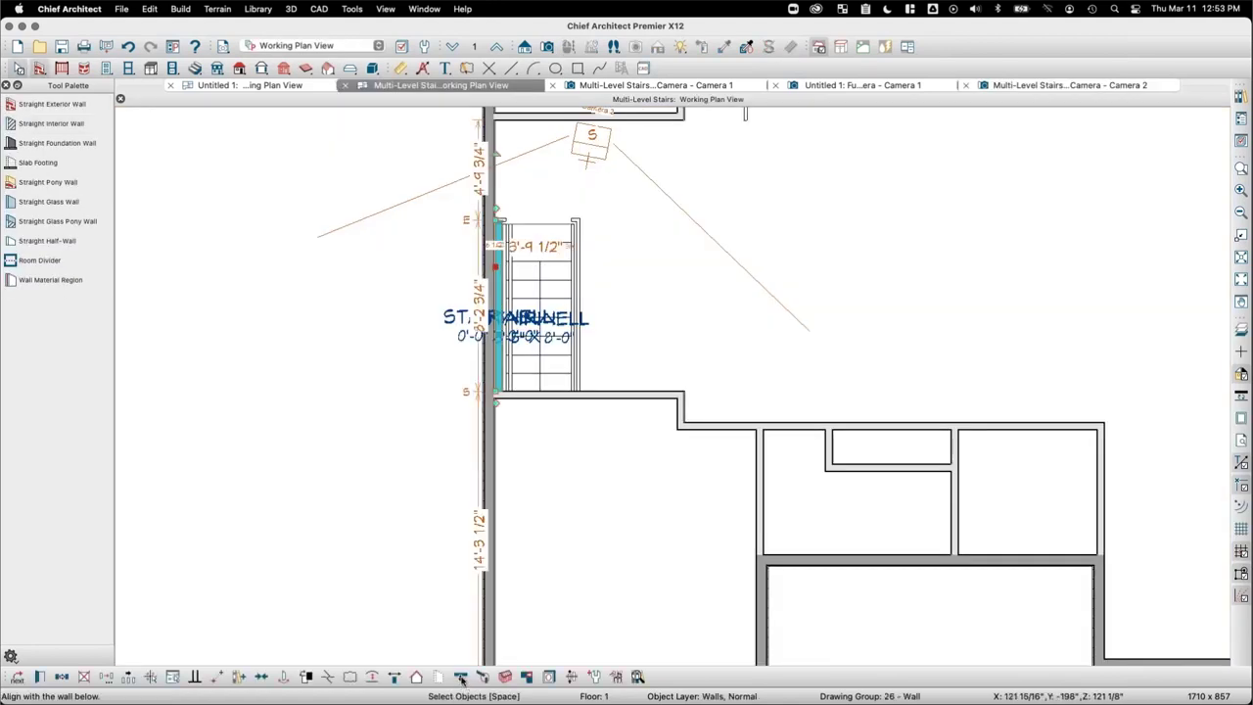
{"action": "key", "text": "Delete"}
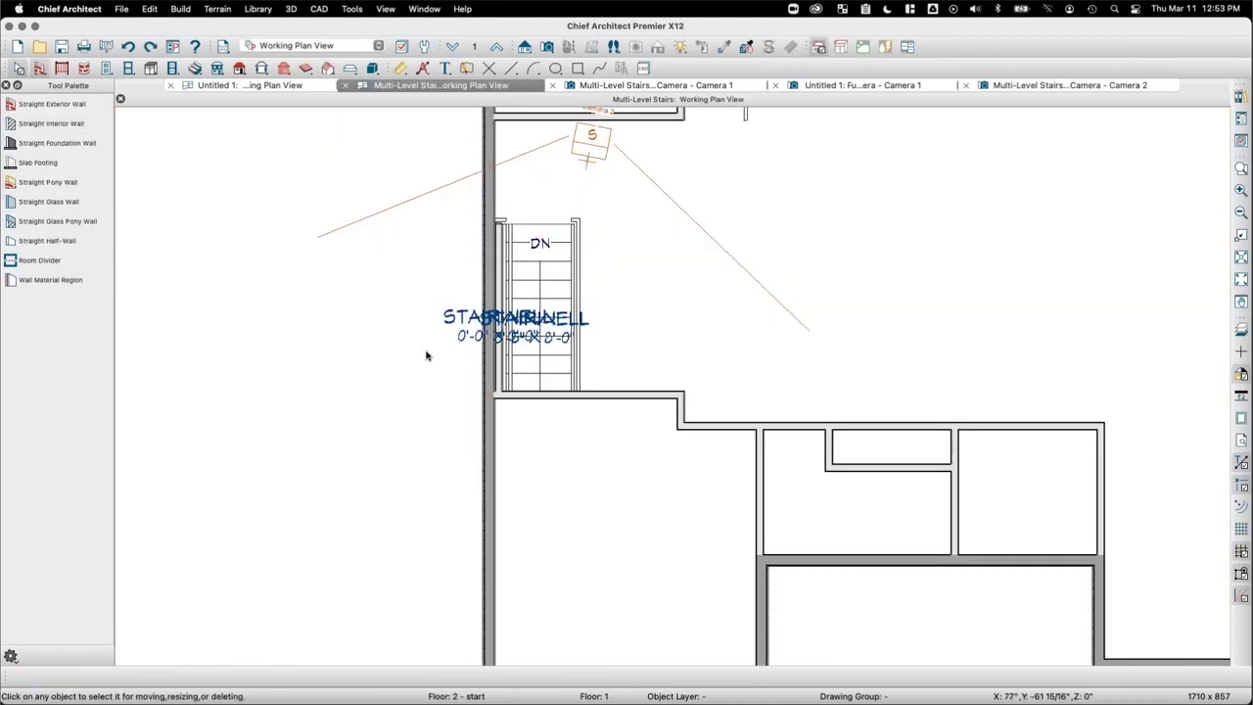
{"action": "key", "text": "ctrl+z"}
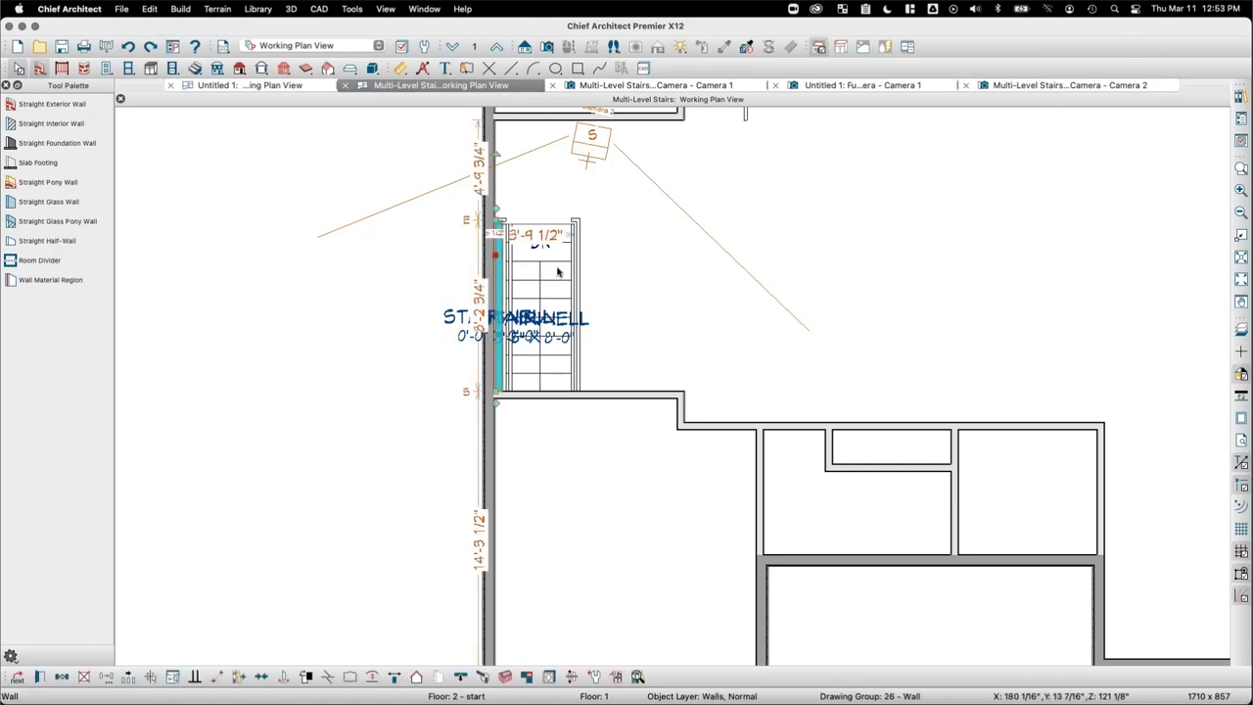
{"action": "key", "text": "Delete"}
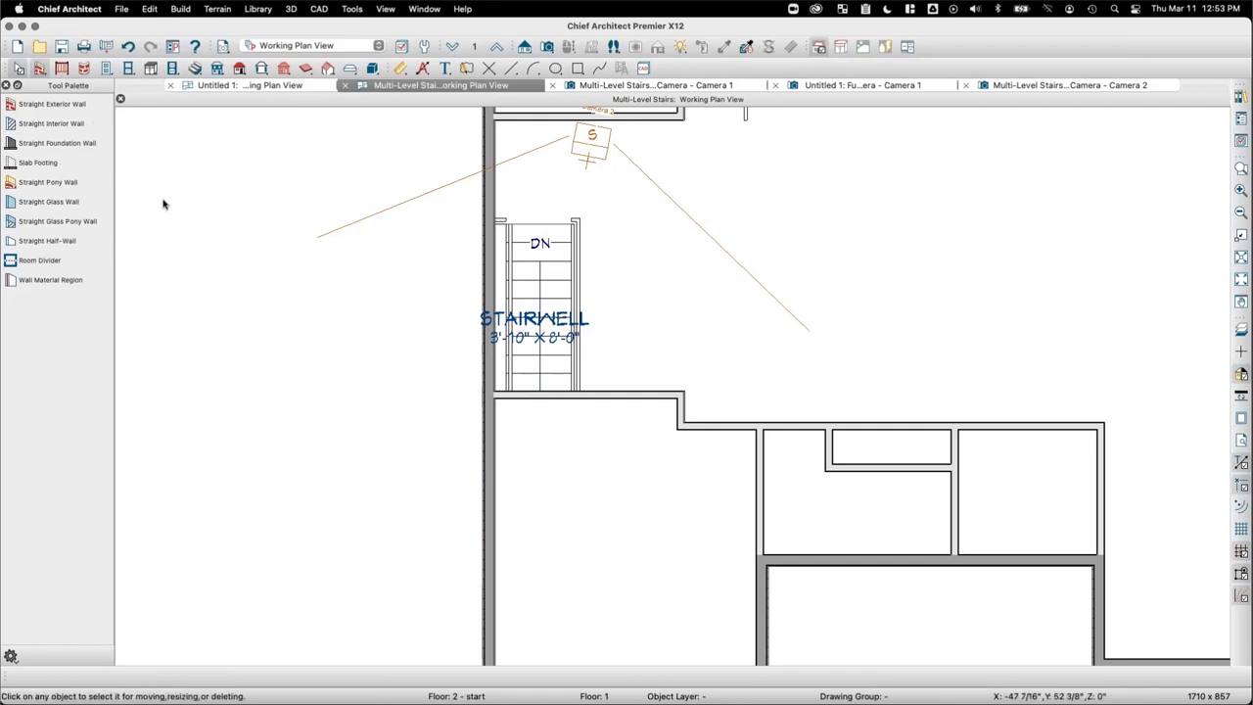
Step: Draw a straight interior wall along the west side of the stairwell, with a short return to the exterior wall at its north end
{"action": "left_click", "coordinate": [524, 395]}
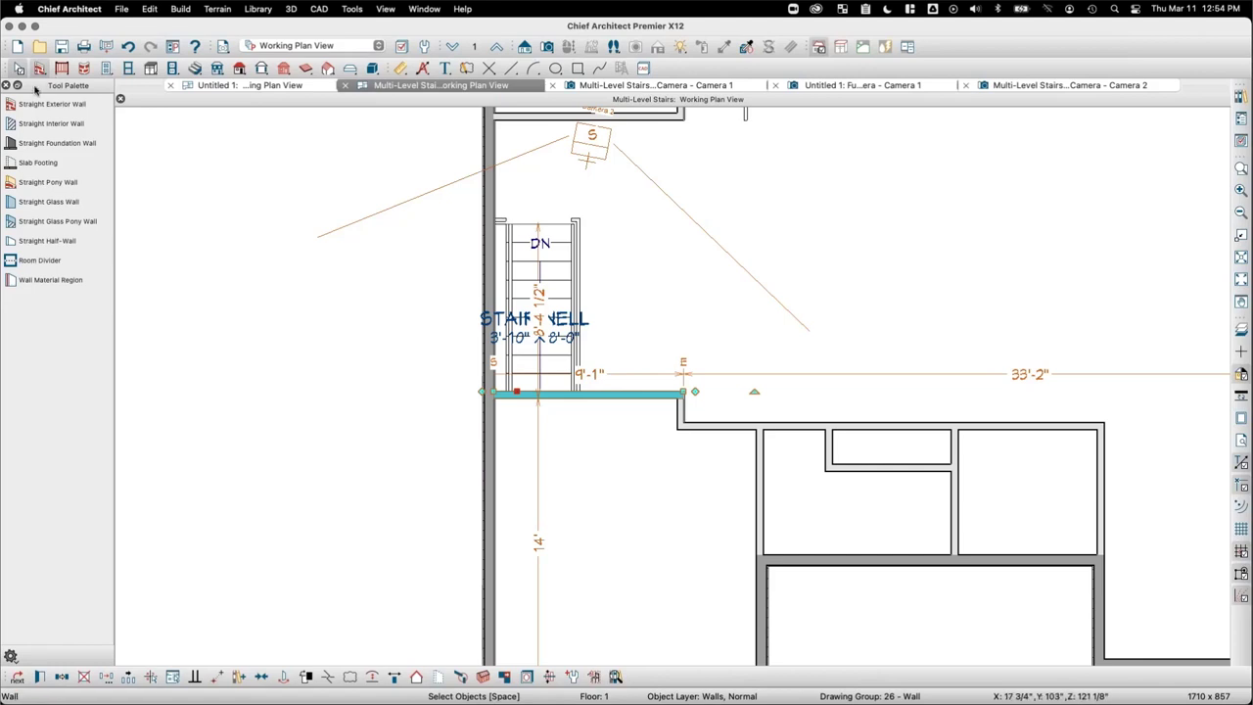
{"action": "key", "text": "i"}
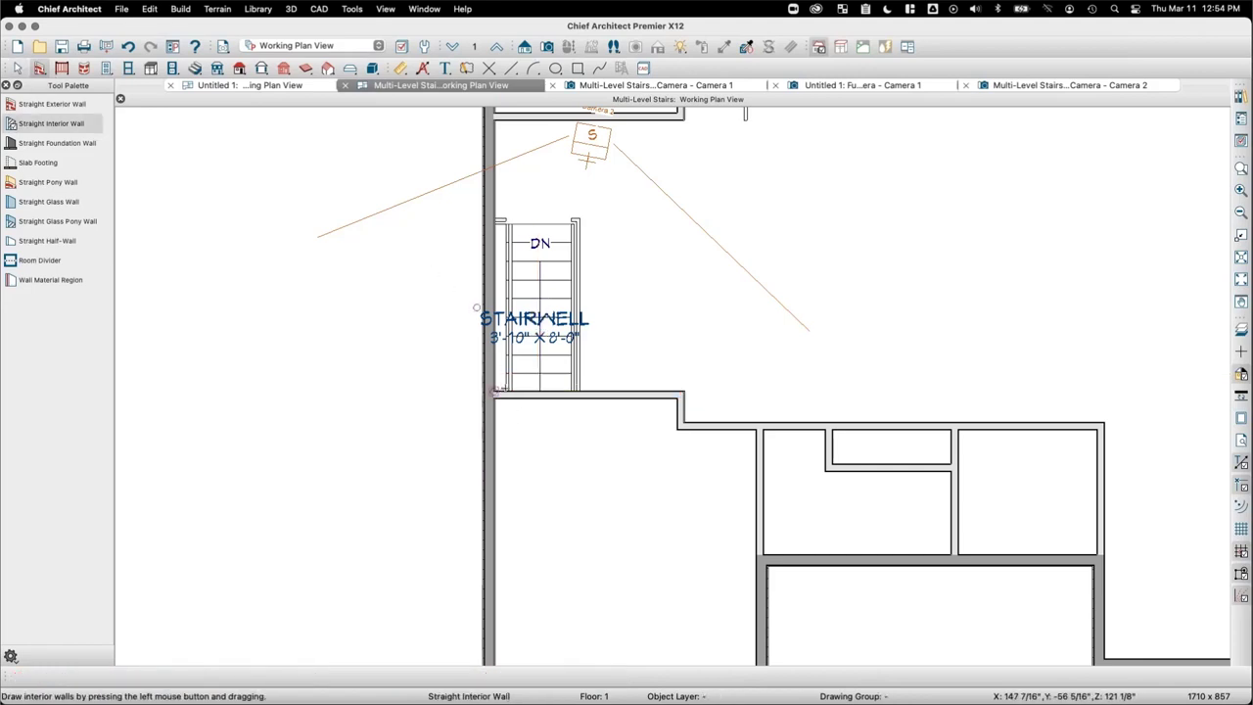
{"action": "left_click_drag", "start_coordinate": [501, 388], "coordinate": [494, 221]}
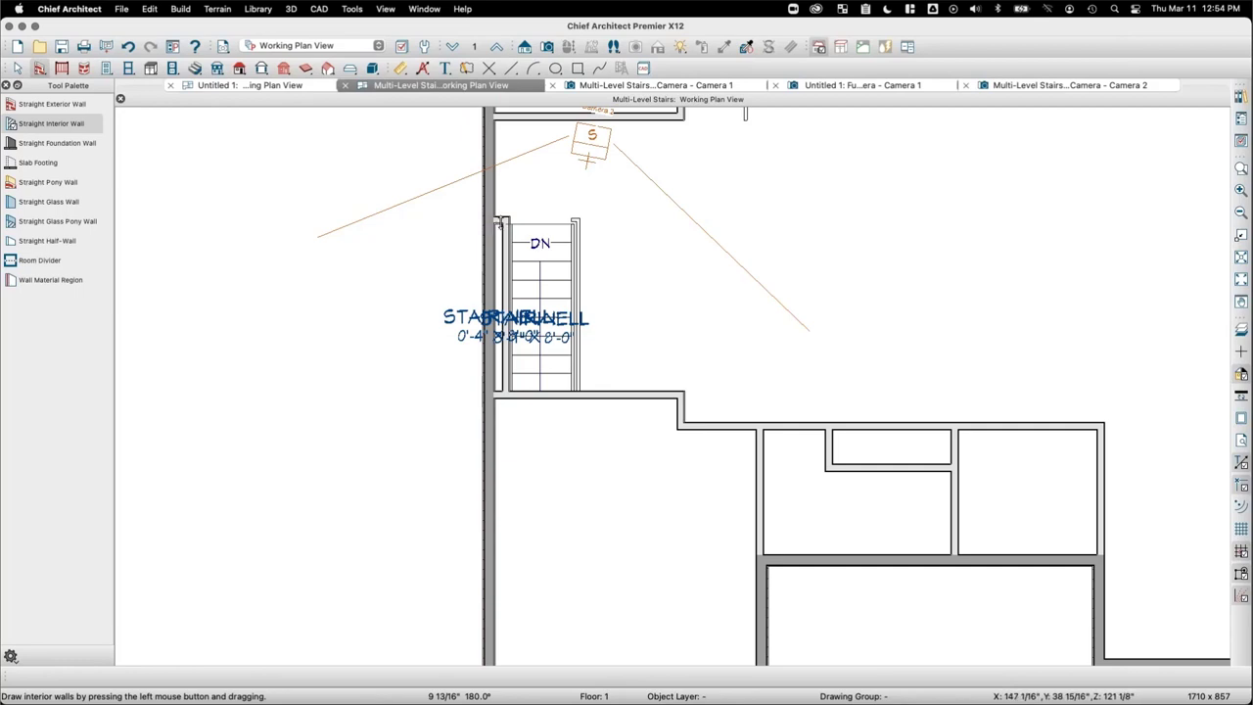
Step: Delete the short return wall and extend the new interior wall north to the next wall, about 13'-0 1/2" long overall
{"action": "left_click", "coordinate": [503, 227]}
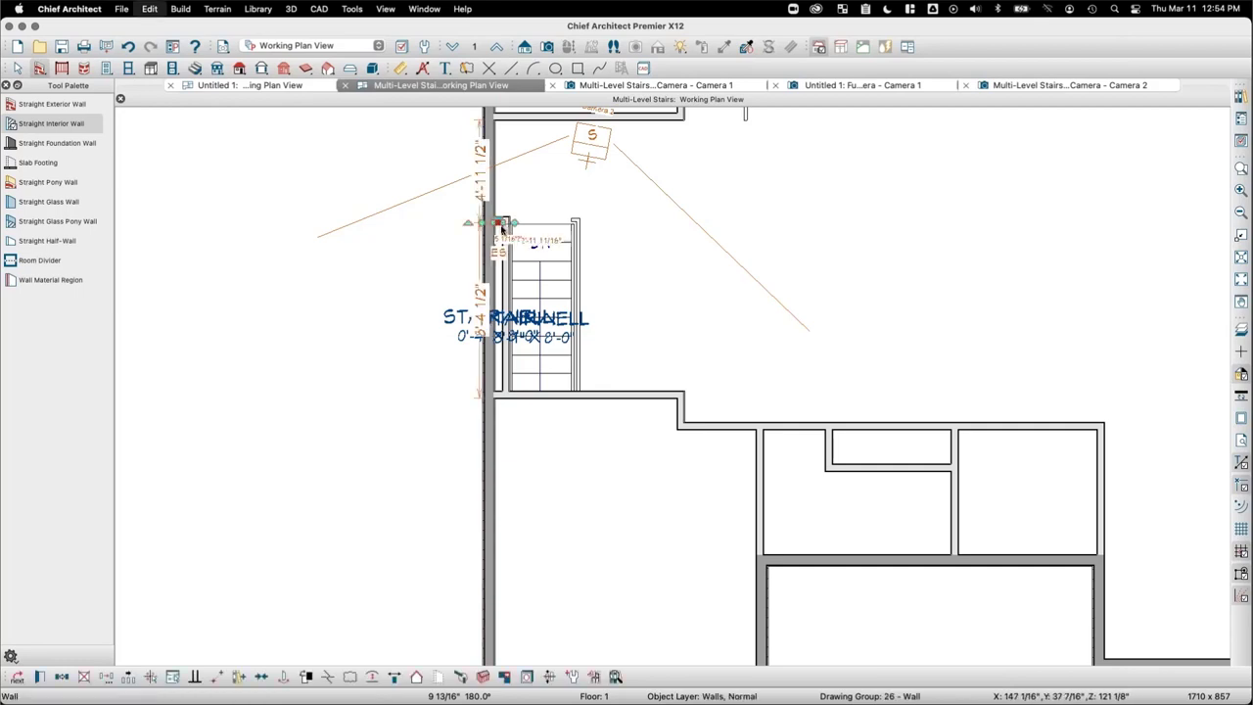
{"action": "left_click", "coordinate": [502, 227]}
{"action": "left_click_drag", "start_coordinate": [508, 125], "coordinate": [503, 114]}
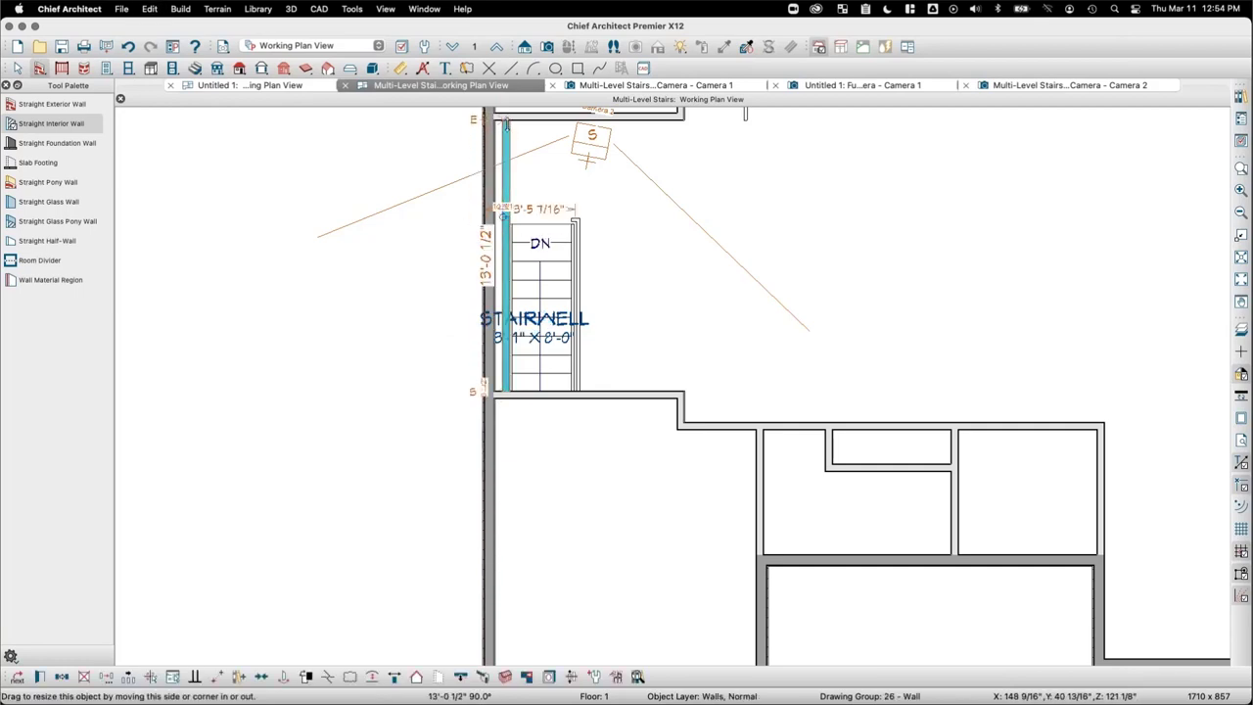
{"action": "left_click", "coordinate": [374, 326]}
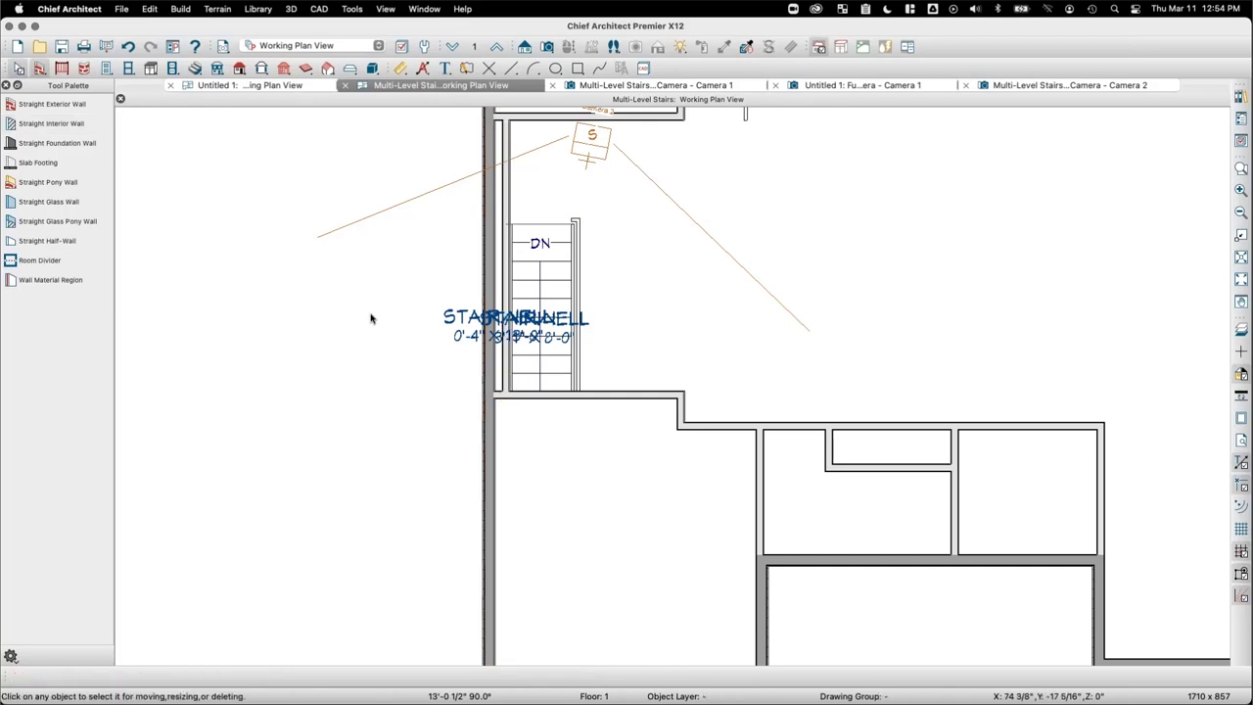
Step: Inspect the stairwell wall and handrail in the Camera 2 view, and return to the plan
{"action": "left_click", "coordinate": [1040, 87]}
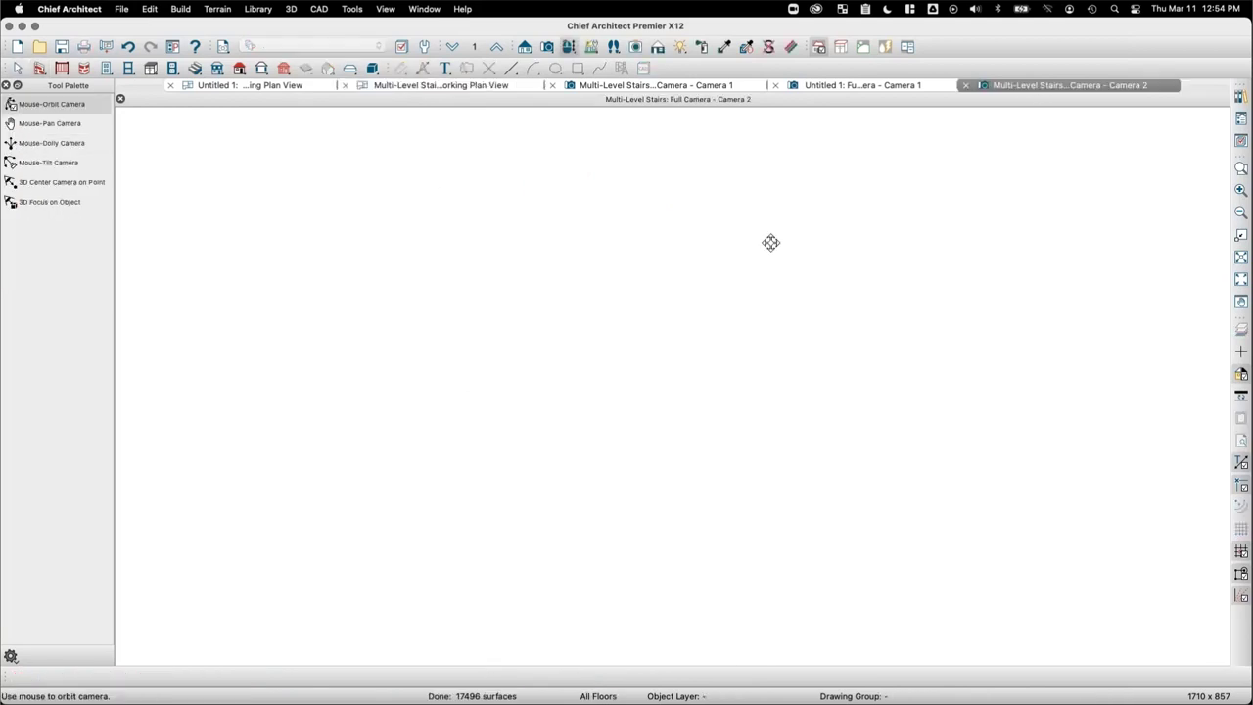
{"action": "key", "text": "Down"}
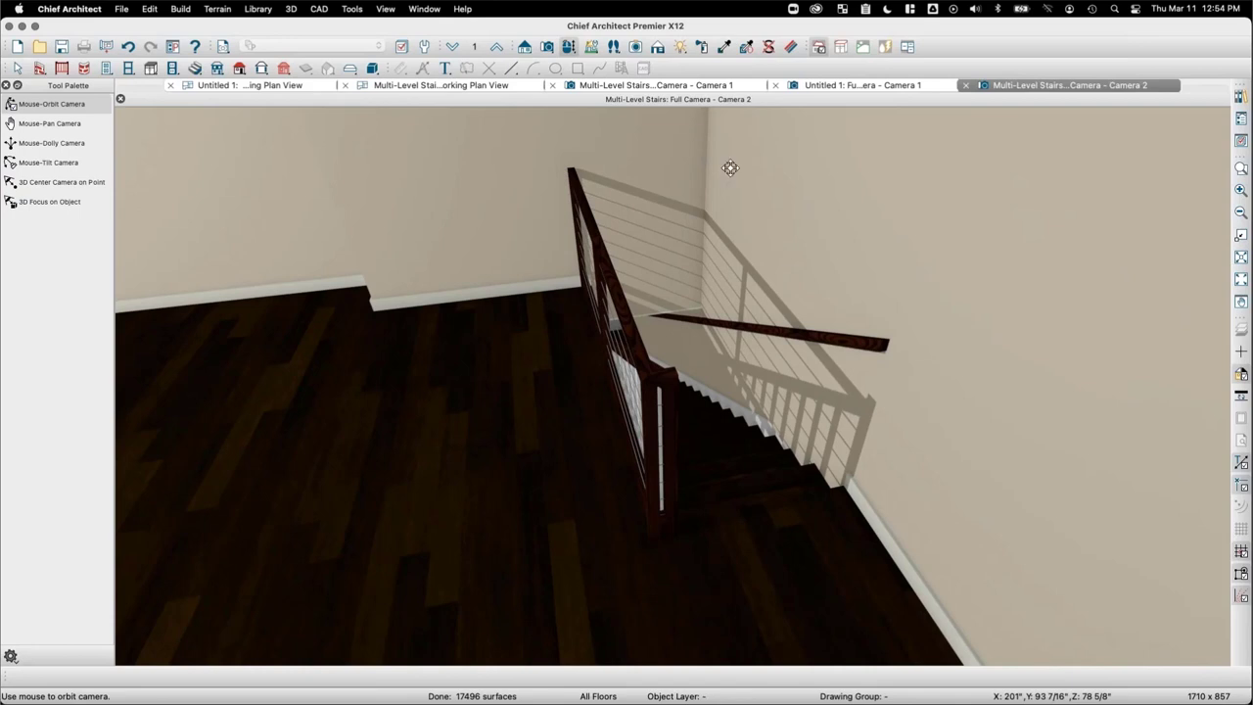
{"action": "left_click", "coordinate": [426, 87]}
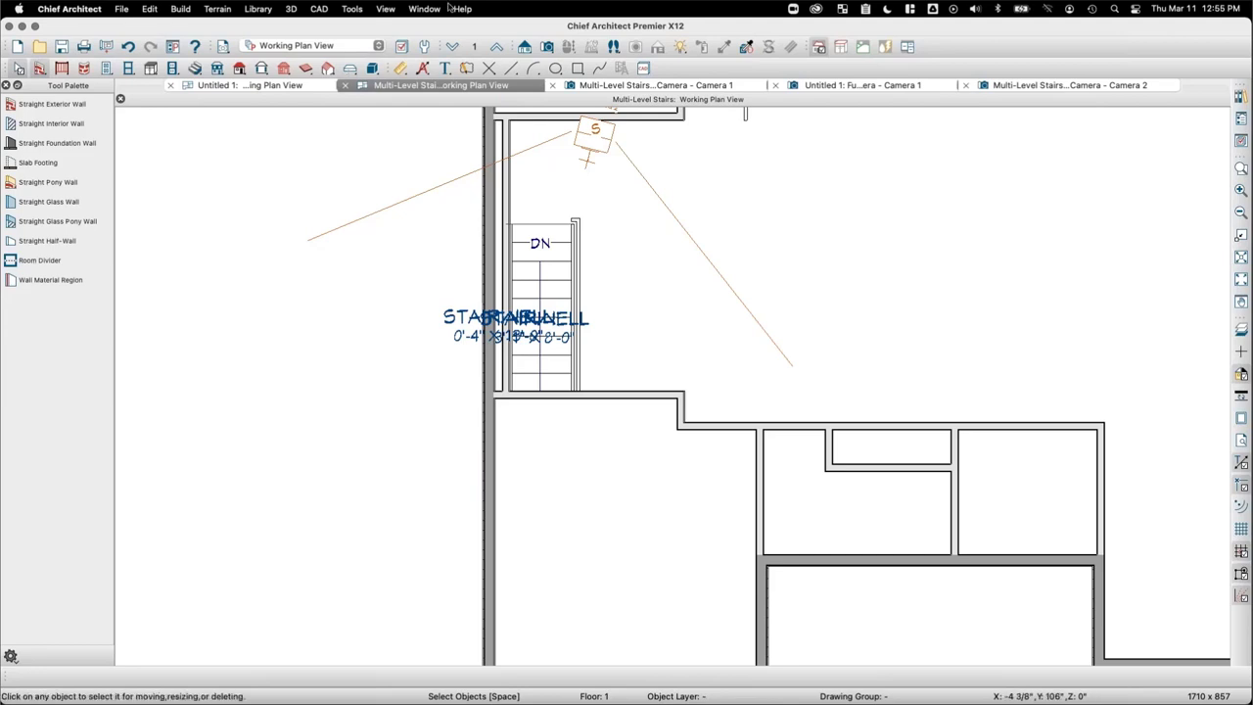
Step: Review the Style settings of the basement staircase on the floor below, including Walk Line From Edge, without changing anything
{"action": "left_click", "coordinate": [454, 47]}
{"action": "left_click", "coordinate": [550, 407]}
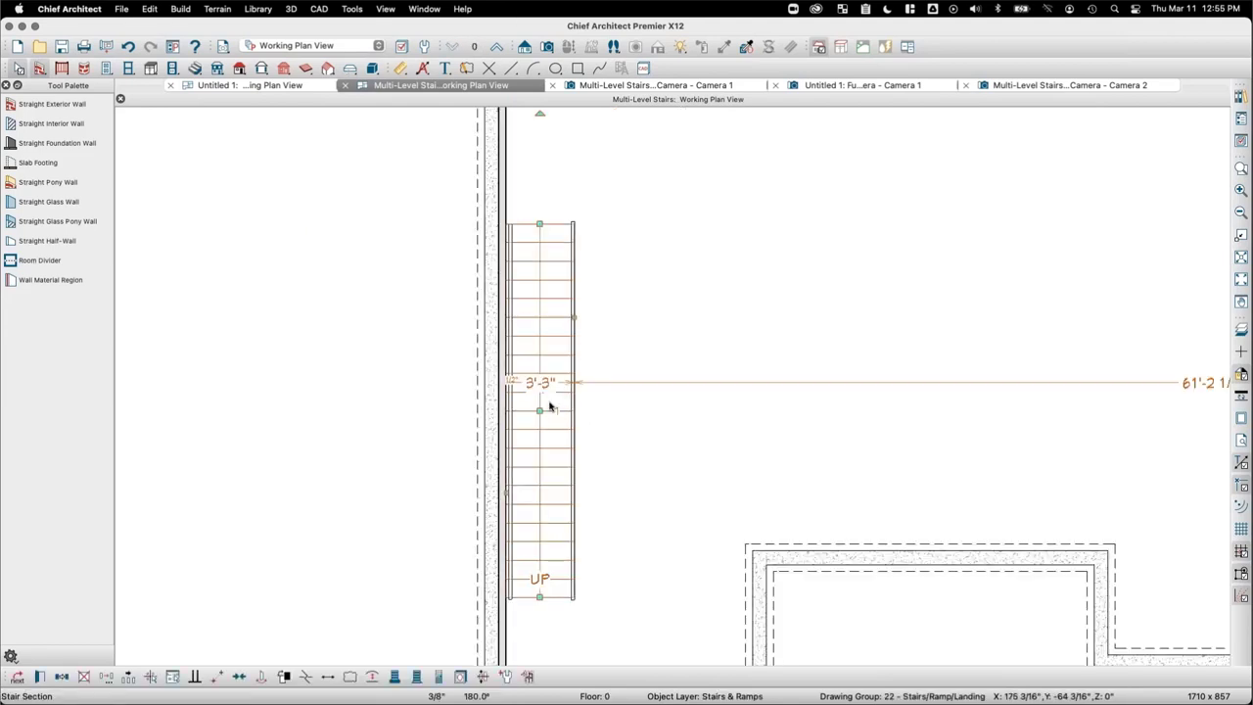
{"action": "double_click", "coordinate": [549, 407]}
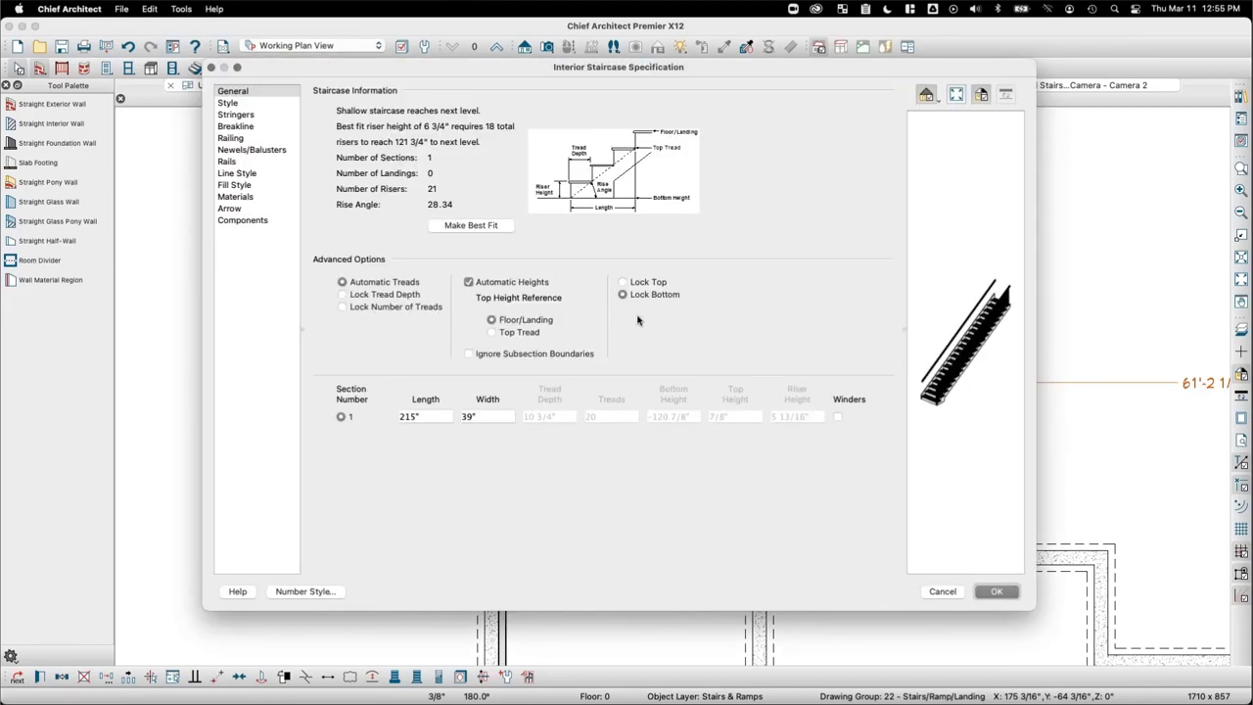
{"action": "left_click", "coordinate": [227, 103]}
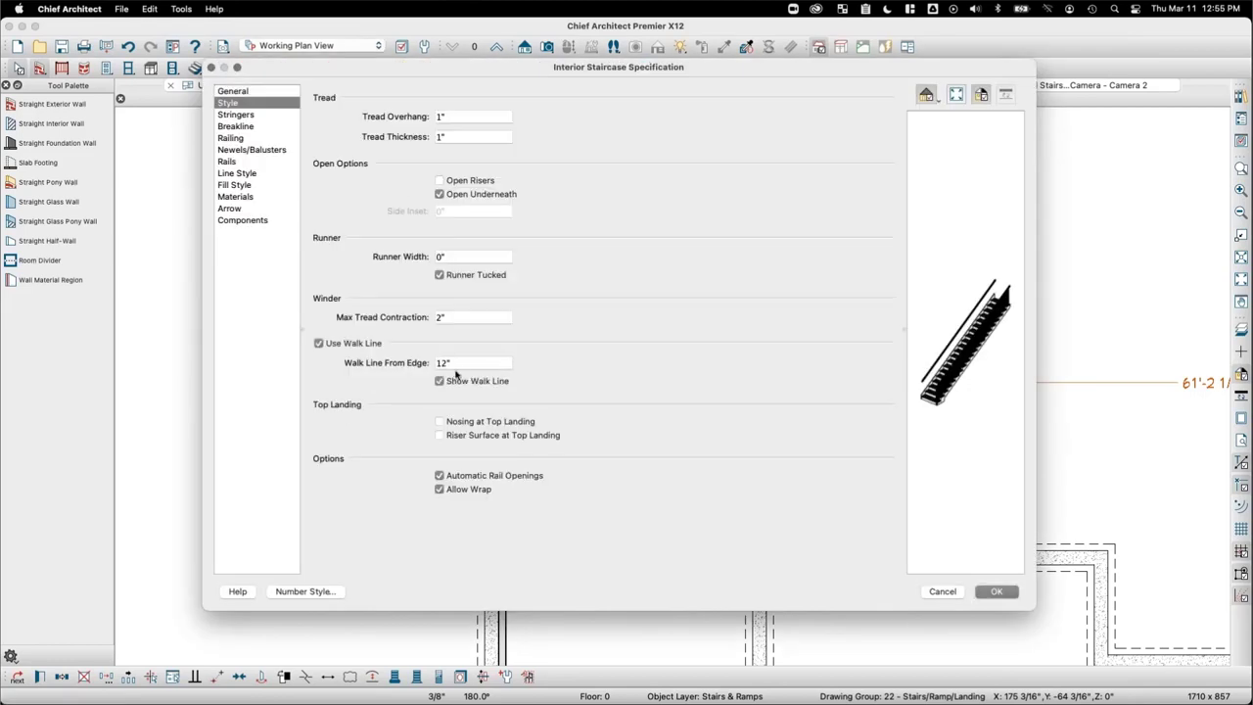
{"action": "left_click", "coordinate": [452, 363]}
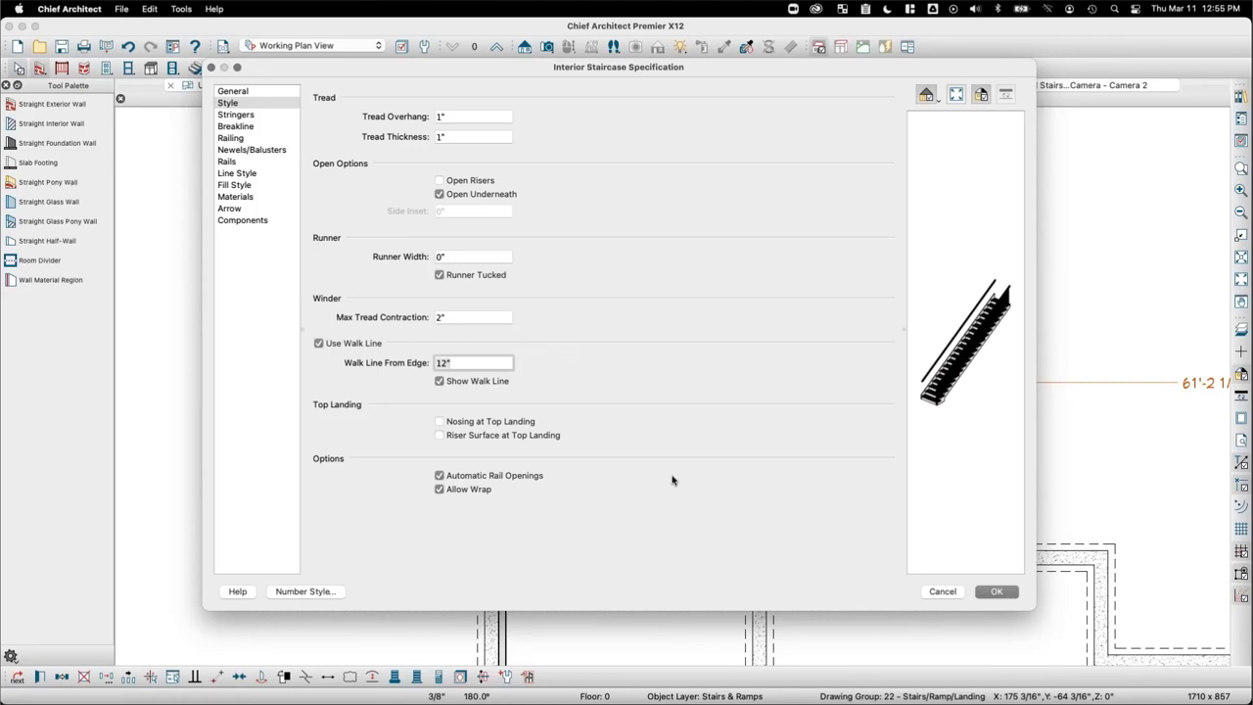
{"action": "left_click", "coordinate": [996, 592]}
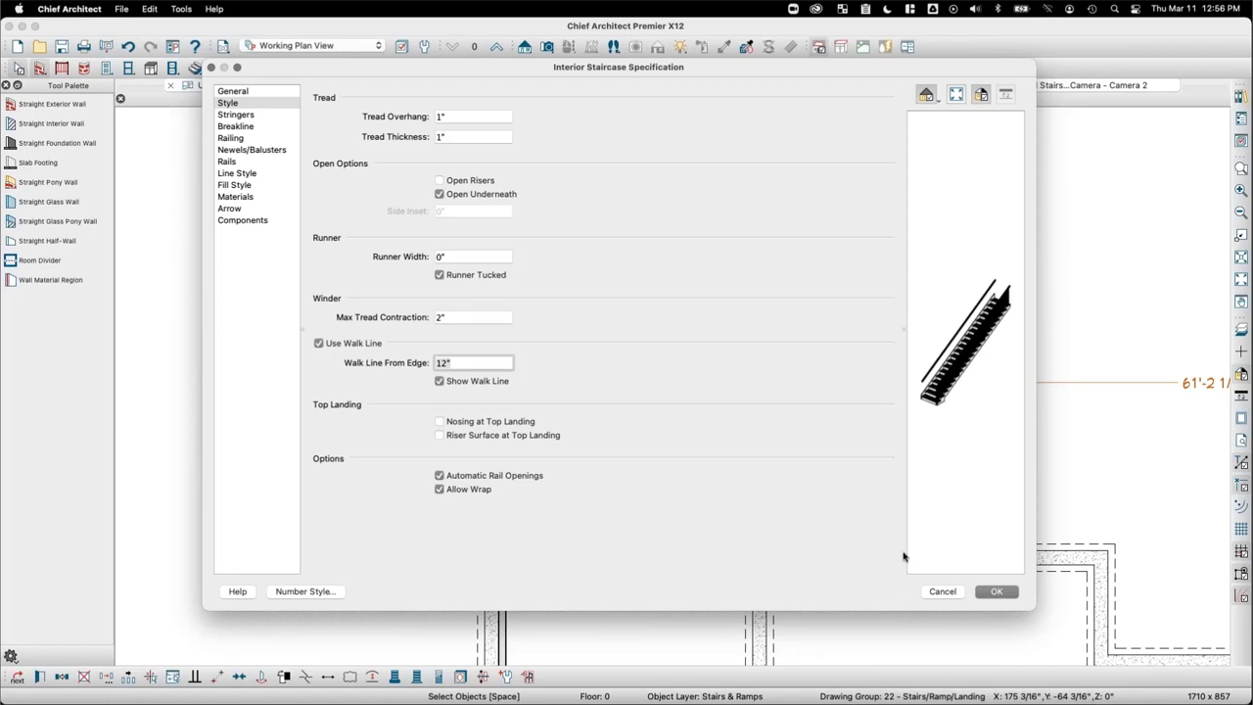
{"action": "left_click", "coordinate": [942, 592]}
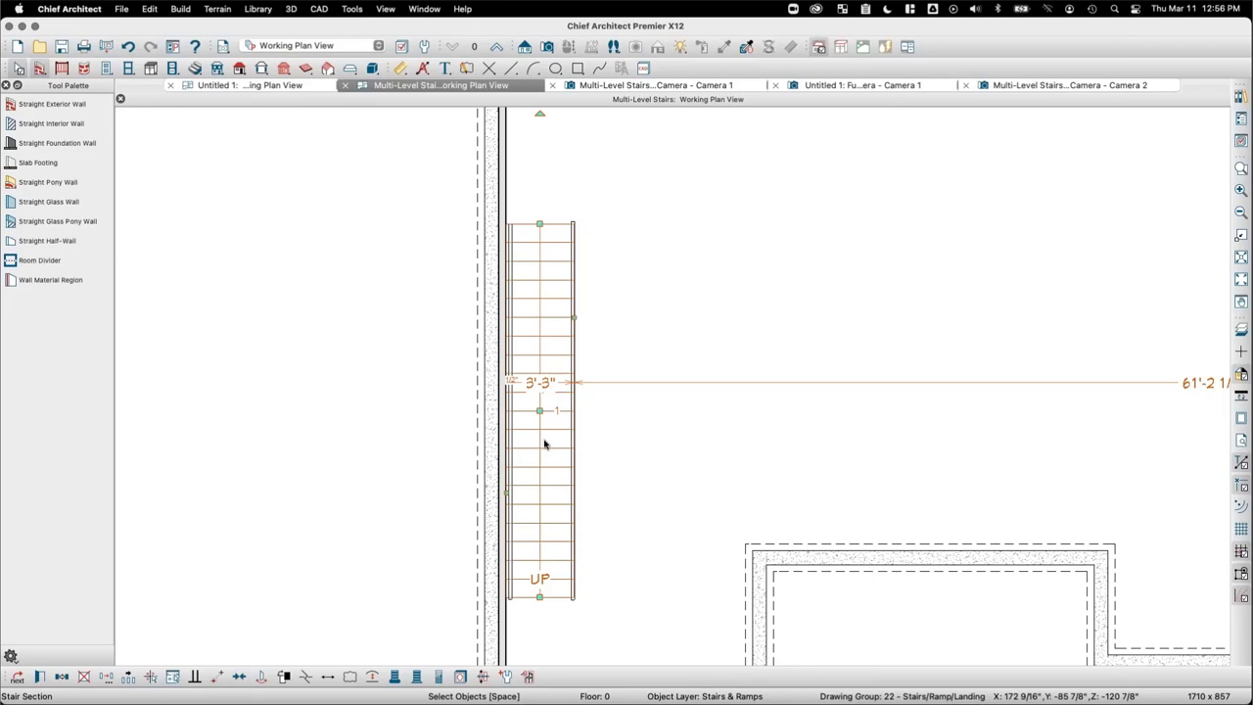
Step: Delete the basement staircase and return to the Untitled 1 working plan around the building's southwest corner
{"action": "key", "text": "Delete"}
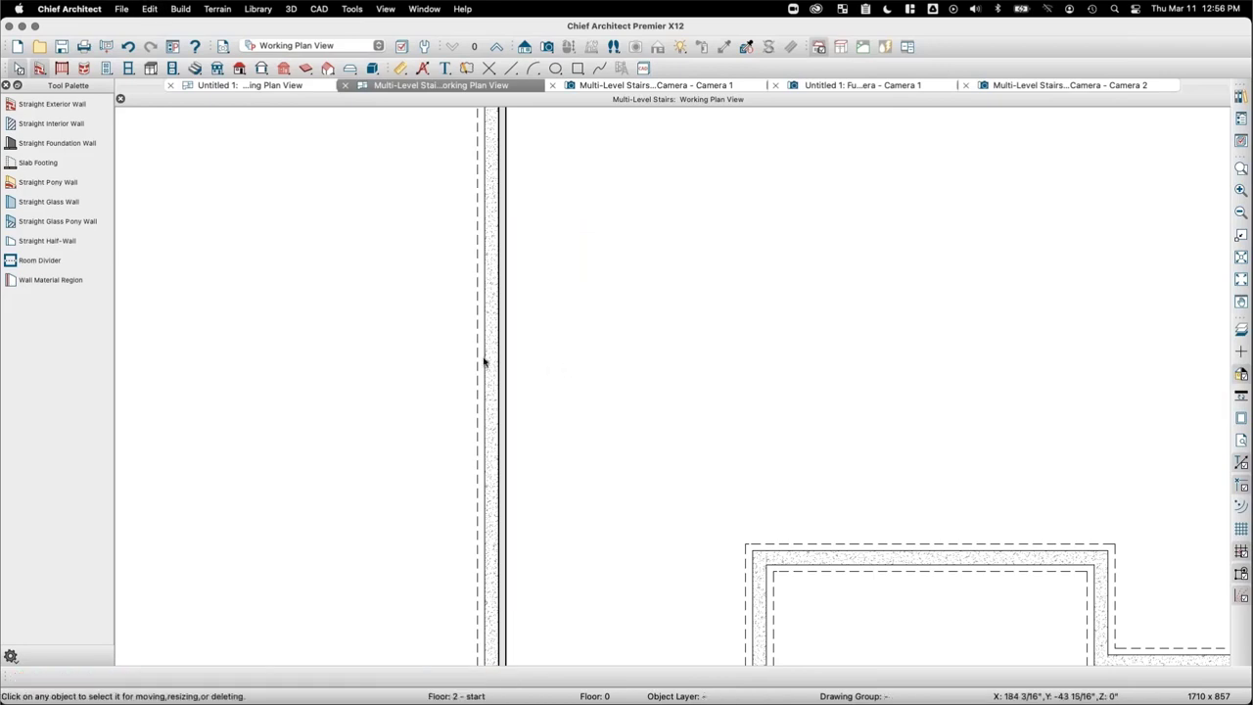
{"action": "left_click", "coordinate": [244, 87]}
{"action": "scroll", "coordinate": [669, 271], "scroll_direction": "up", "scroll_amount": 3}
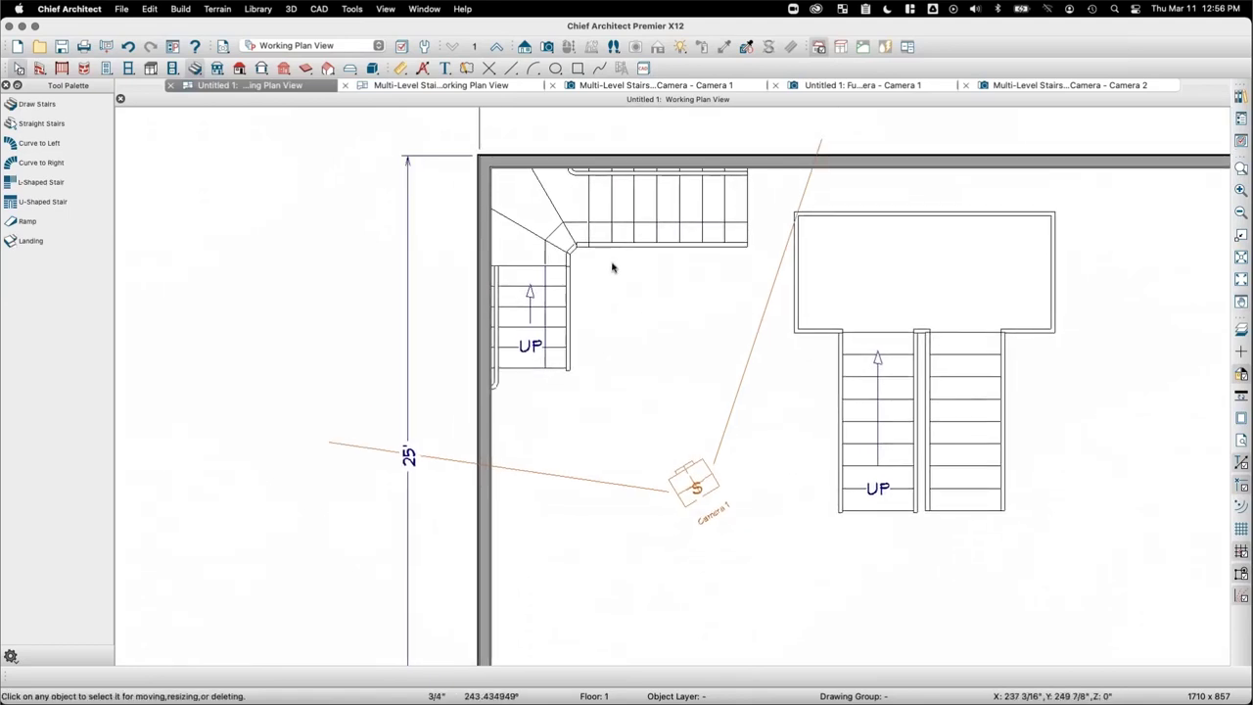
{"action": "scroll", "coordinate": [638, 353], "scroll_direction": "down", "scroll_amount": 5}
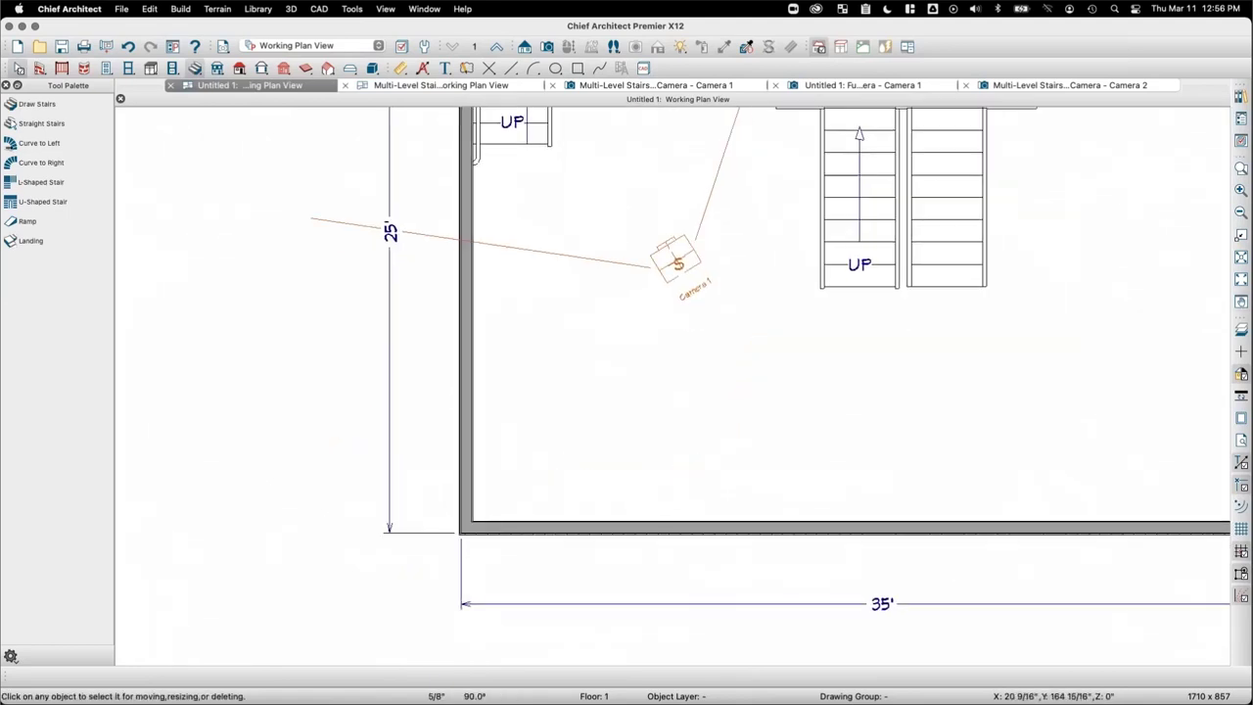
Step: Place a clockwise L-shaped staircase with Make Winders enabled in the building's southwest corner
{"action": "left_click", "coordinate": [39, 200]}
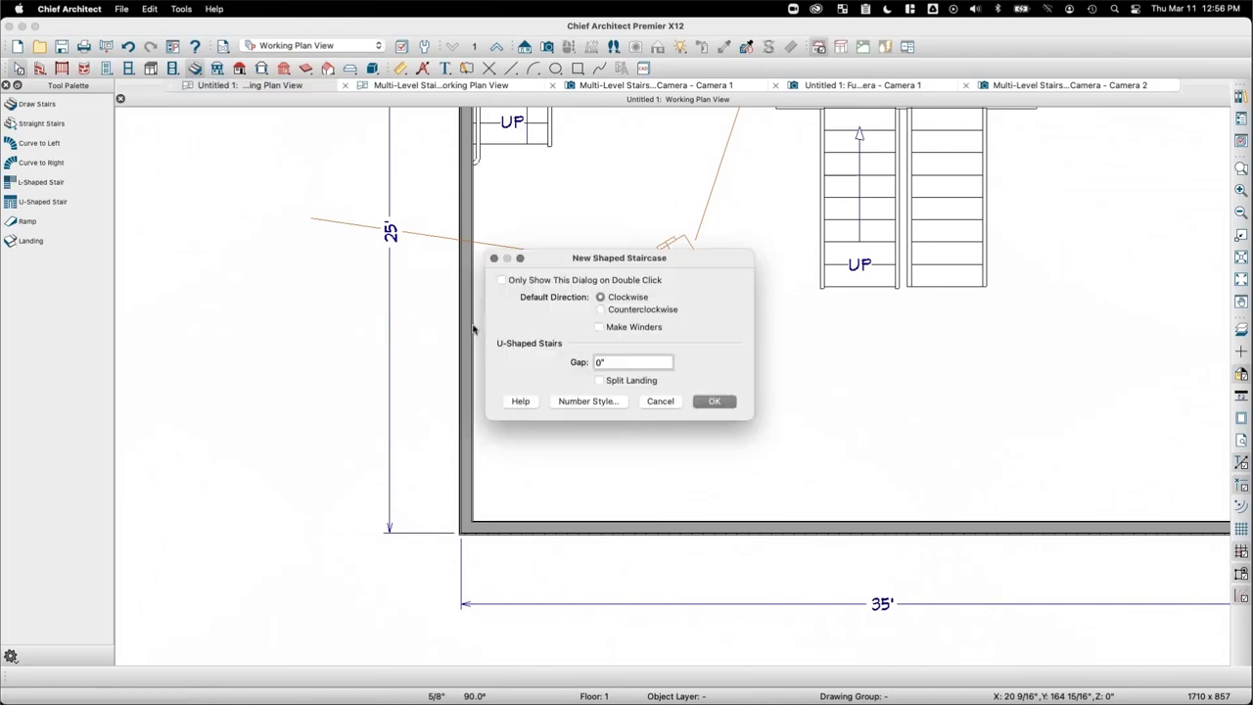
{"action": "left_click", "coordinate": [630, 329]}
{"action": "left_click", "coordinate": [715, 402]}
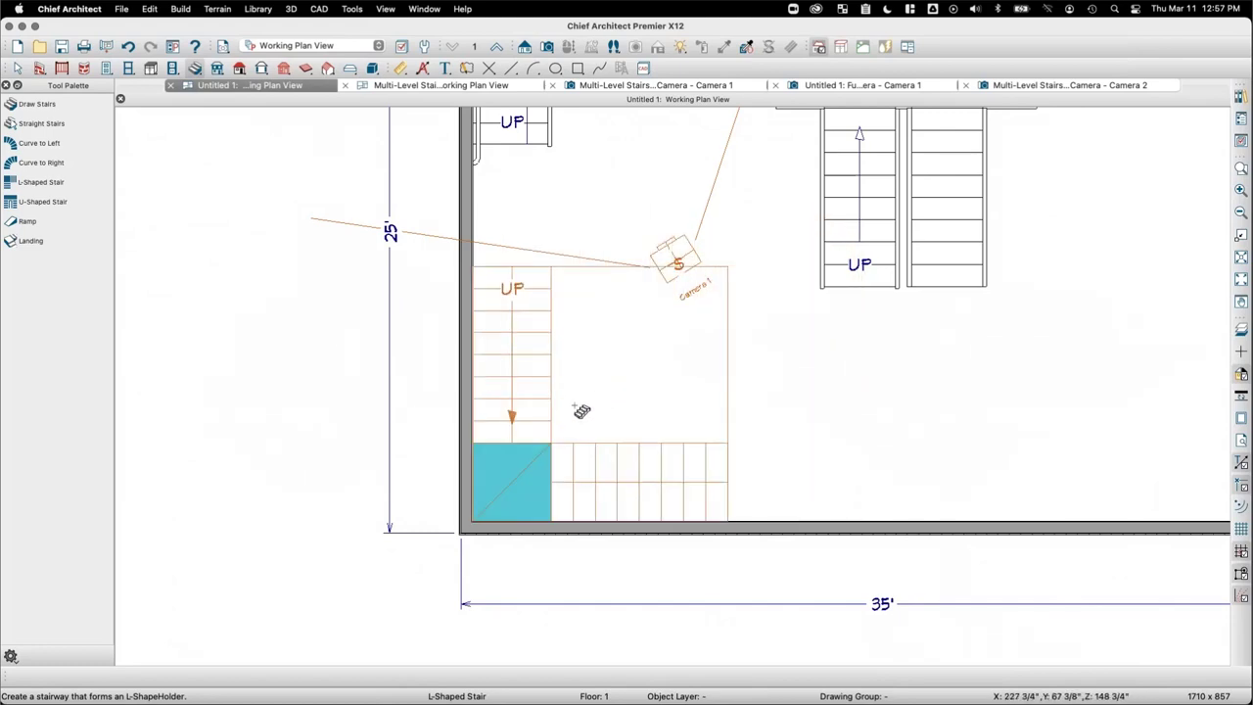
{"action": "left_click", "coordinate": [523, 364]}
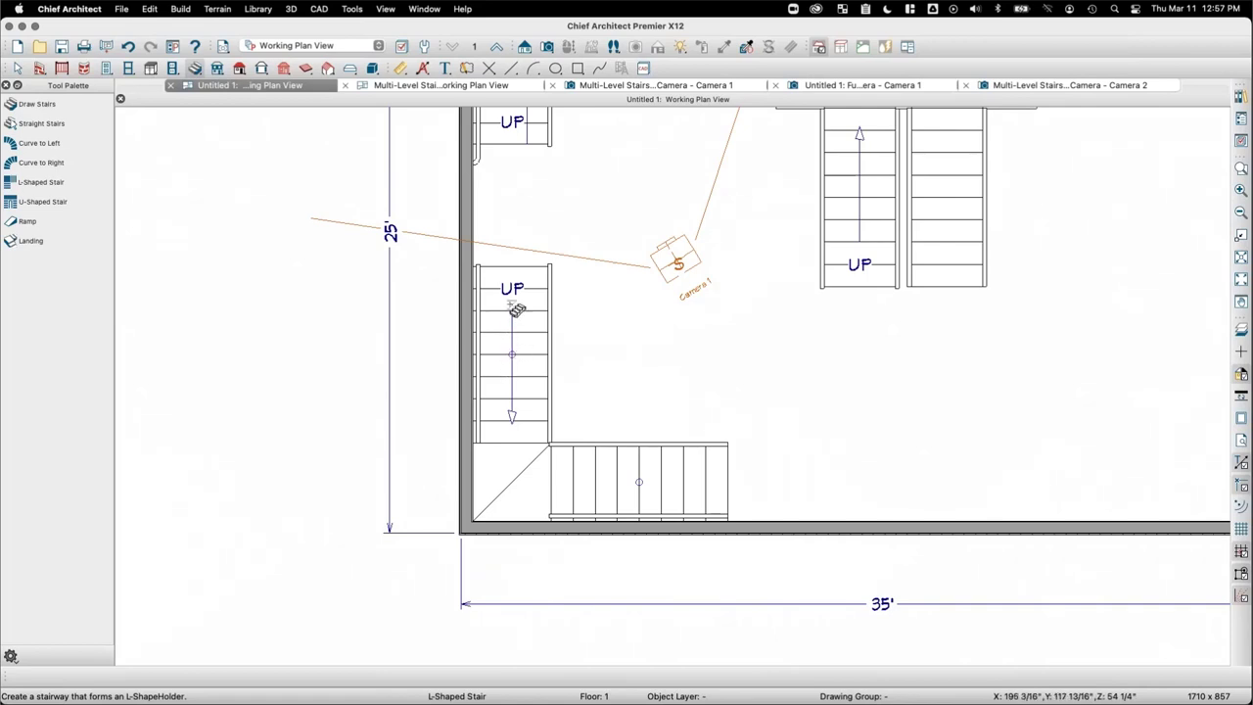
{"action": "left_click", "coordinate": [511, 404]}
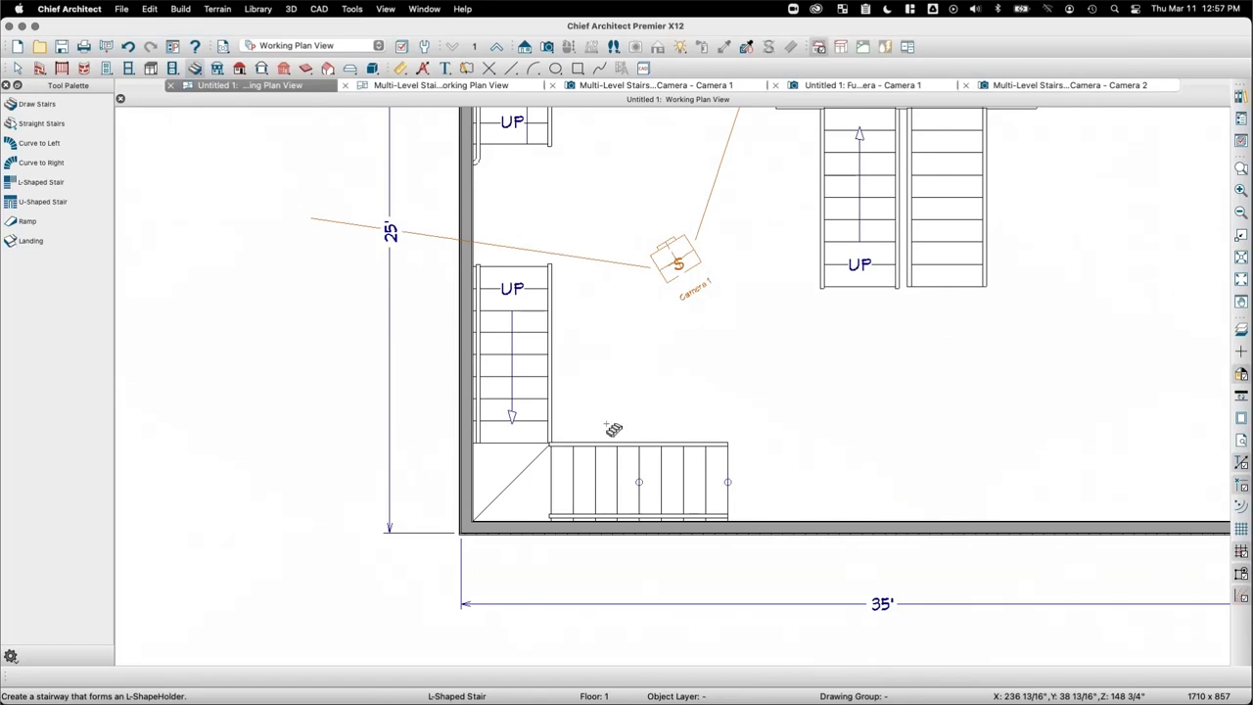
{"action": "key", "text": "space"}
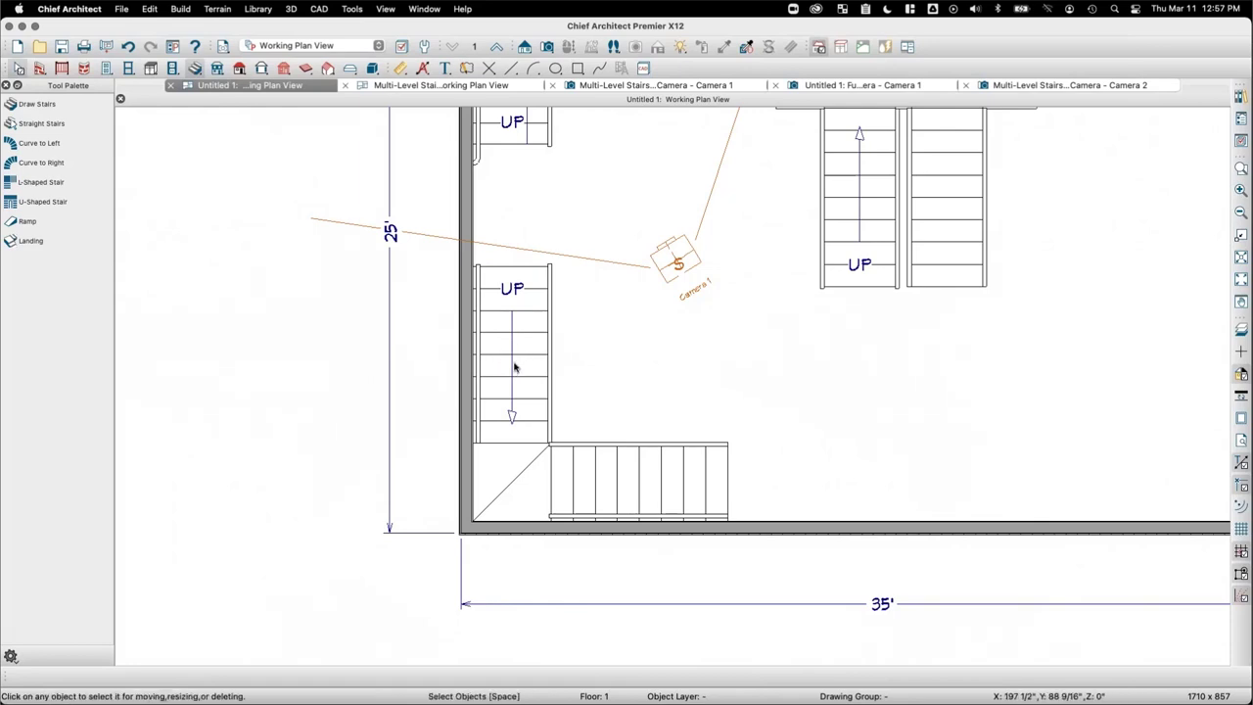
Step: Close the Untitled 1 camera view, keeping the Untitled 1 plan open
{"action": "left_click", "coordinate": [513, 357]}
{"action": "key", "text": "super+w"}
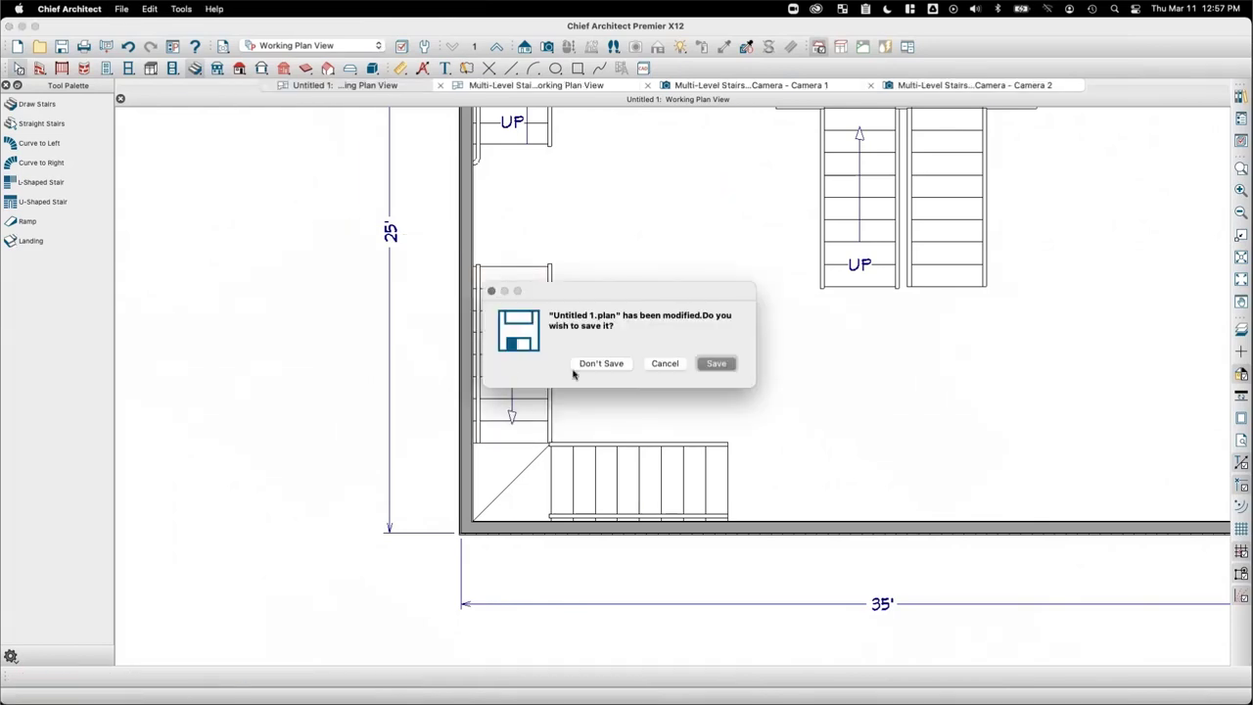
{"action": "left_click", "coordinate": [664, 364]}
Step: Examine the L-shaped staircase's section values with Lock Number of Treads chosen, and leave the specification without applying it
{"action": "double_click", "coordinate": [542, 343]}
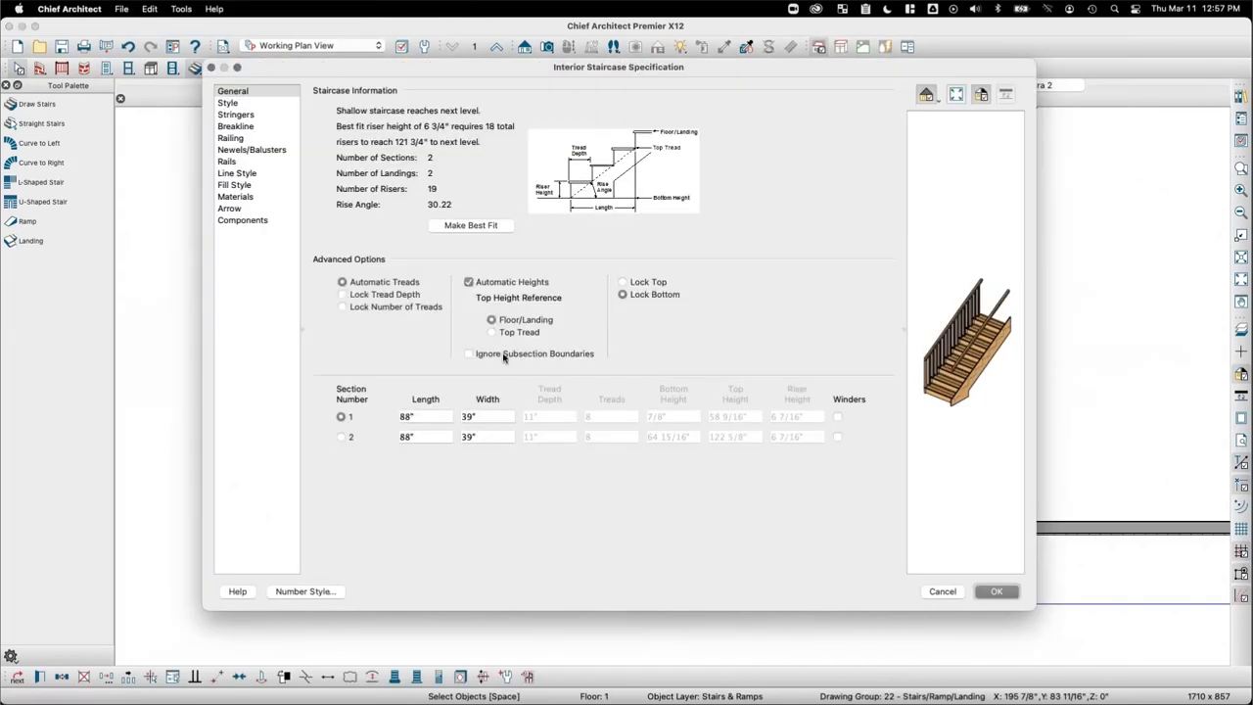
{"action": "left_click", "coordinate": [383, 311]}
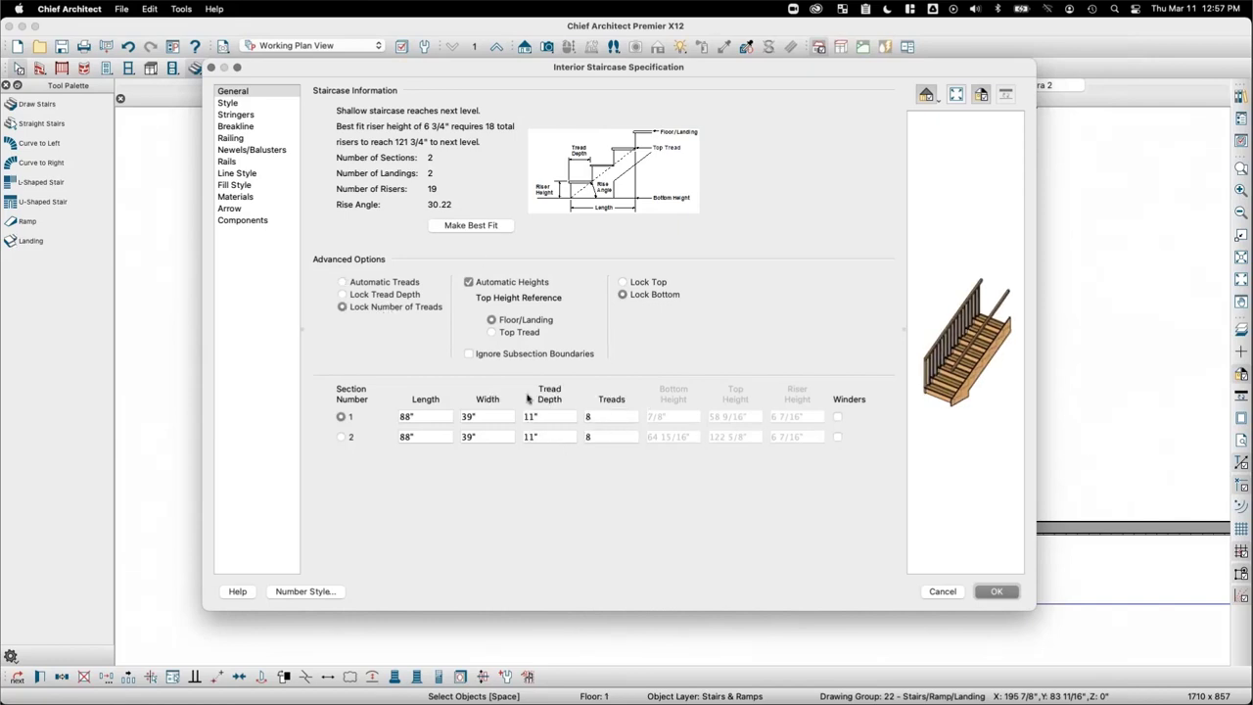
{"action": "left_click", "coordinate": [943, 592]}
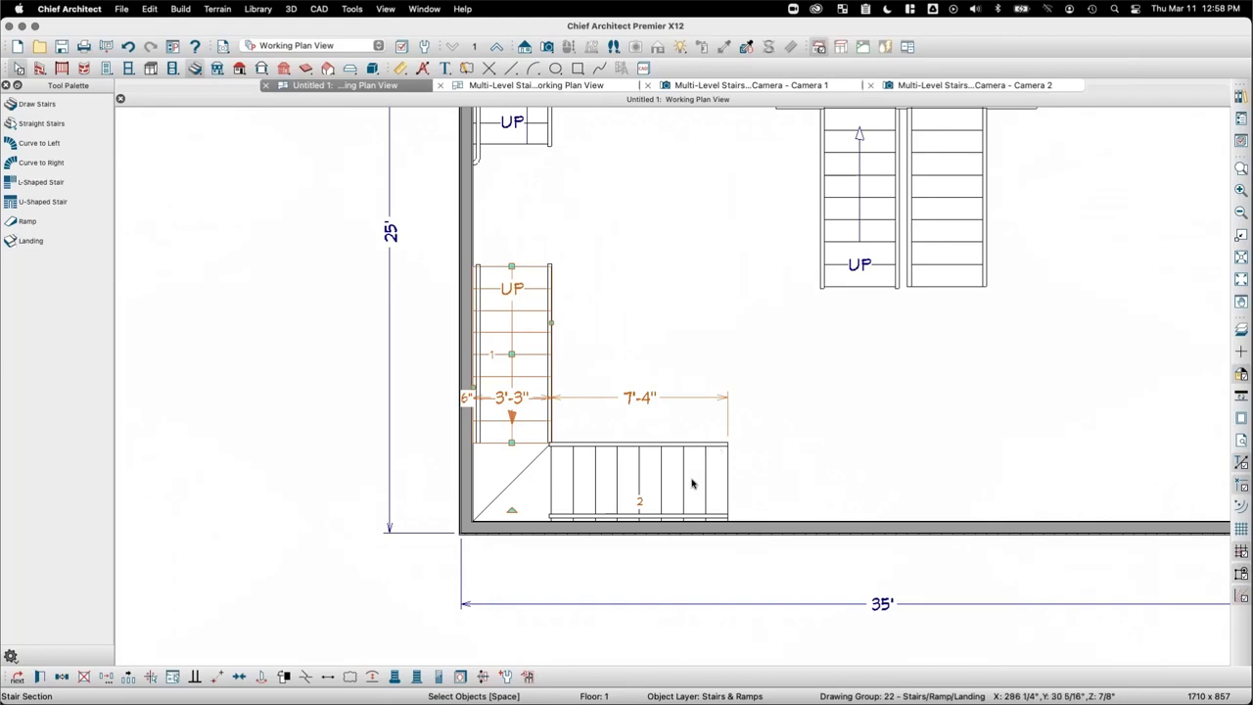
{"action": "key", "text": "Escape"}
Step: Delete both flights and the corner landing of the L-shaped staircase
{"action": "left_click", "coordinate": [641, 487]}
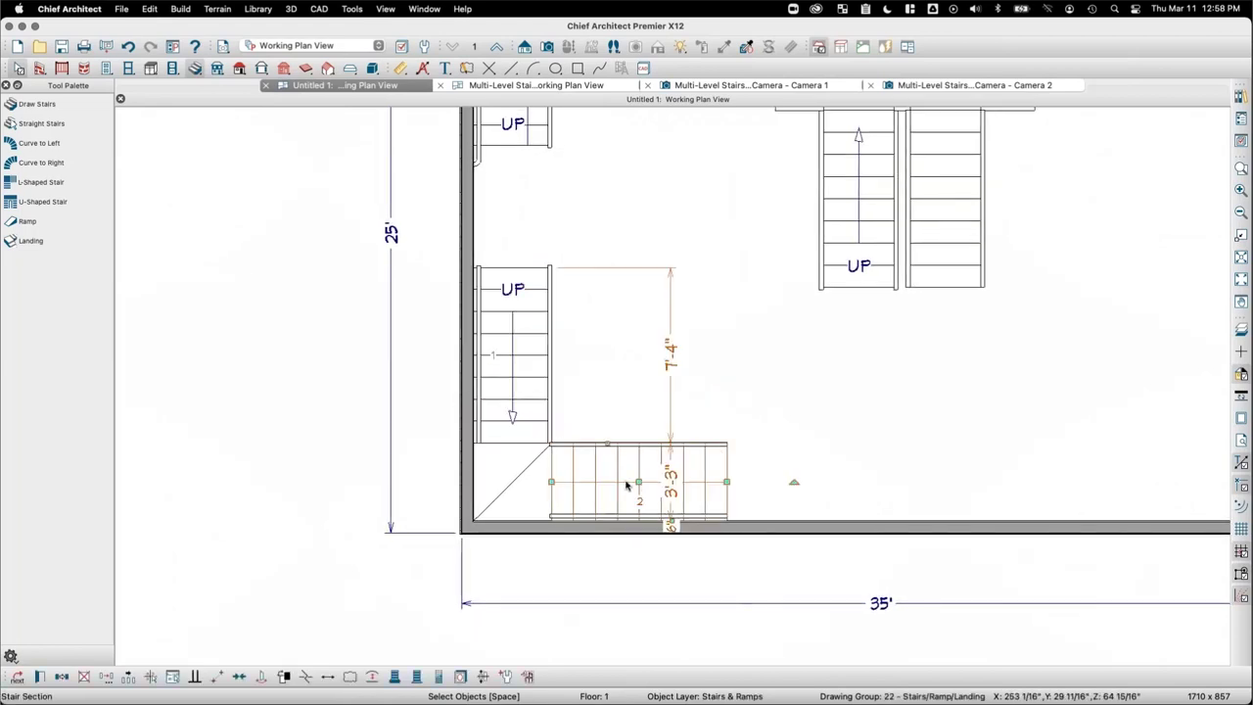
{"action": "key", "text": "Delete"}
{"action": "left_click", "coordinate": [534, 491]}
{"action": "key", "text": "Delete"}
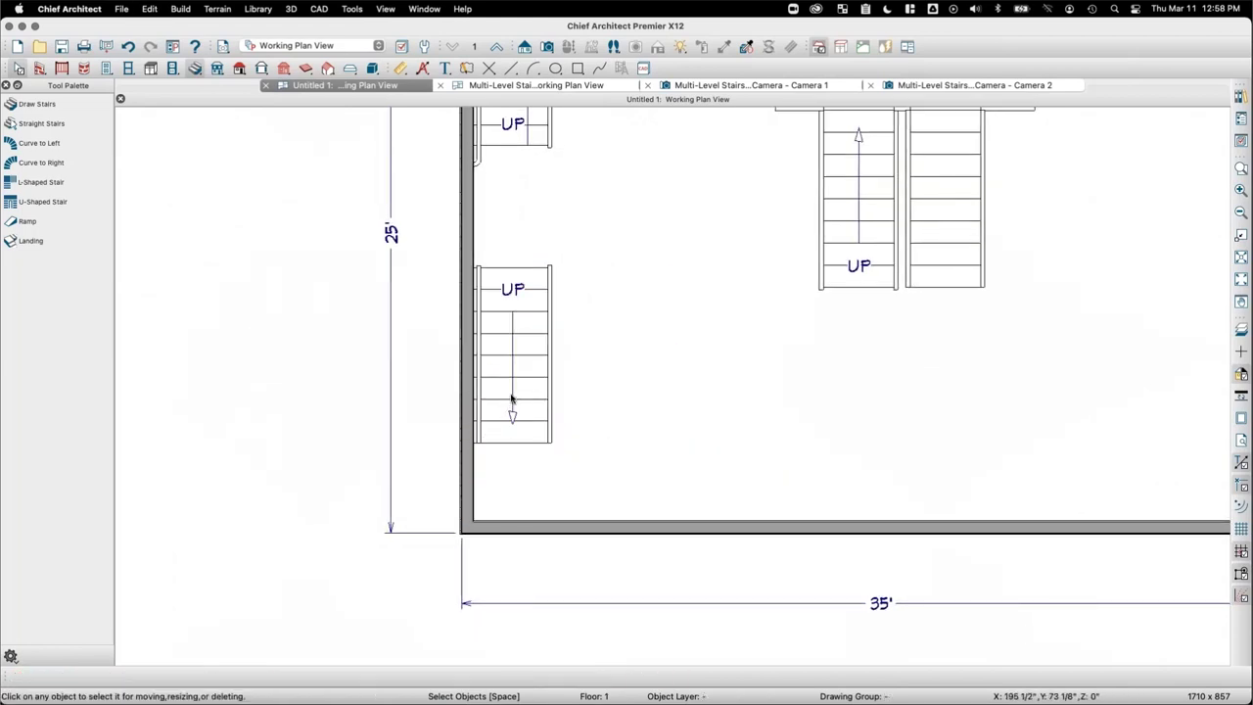
{"action": "left_click", "coordinate": [510, 400]}
{"action": "key", "text": "Delete"}
{"action": "left_click", "coordinate": [12, 202]}
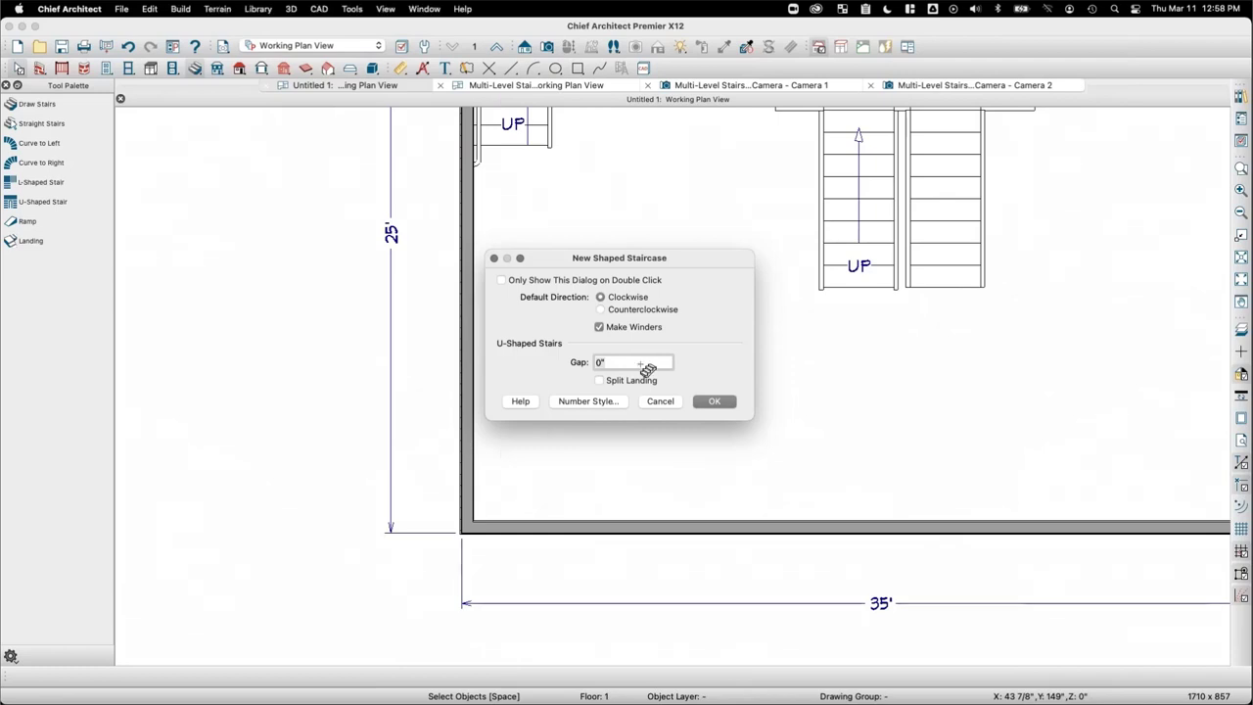
{"action": "key", "text": "Return"}
{"action": "key", "text": "super+z"}
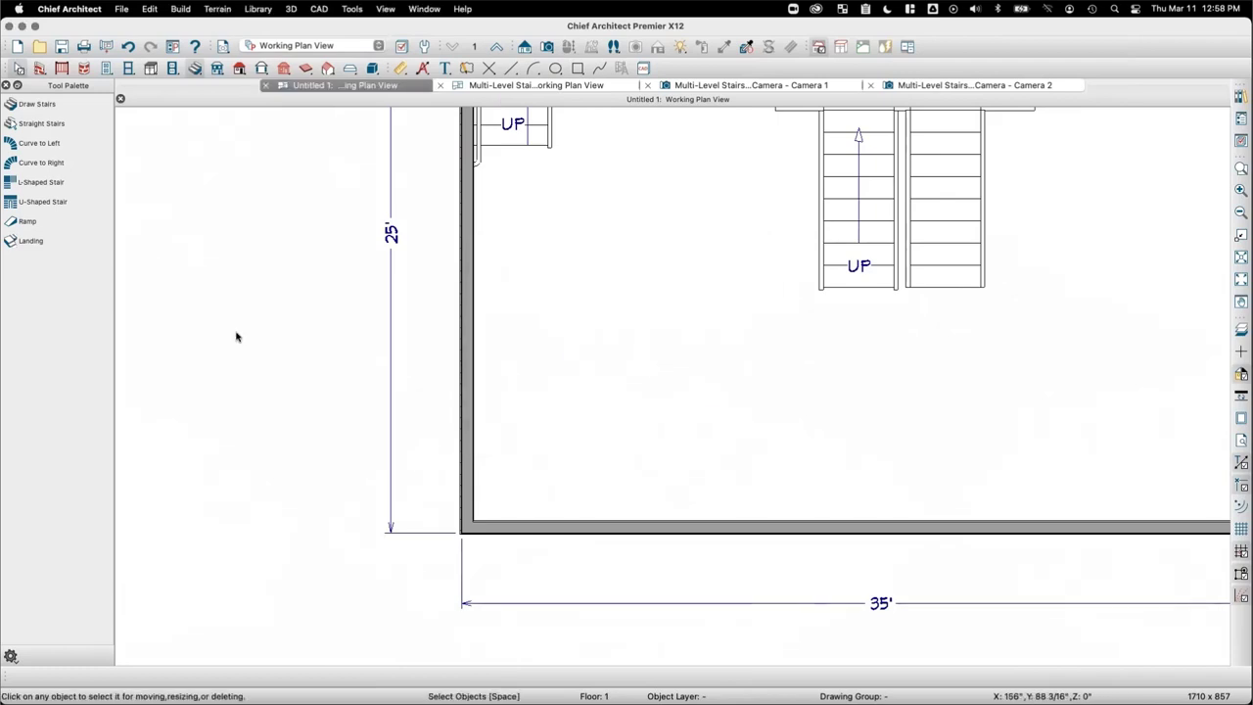
Step: Place a clockwise U-shaped staircase with an 8.5' gap and no winders, its landing along the west exterior wall
{"action": "left_click", "coordinate": [37, 203]}
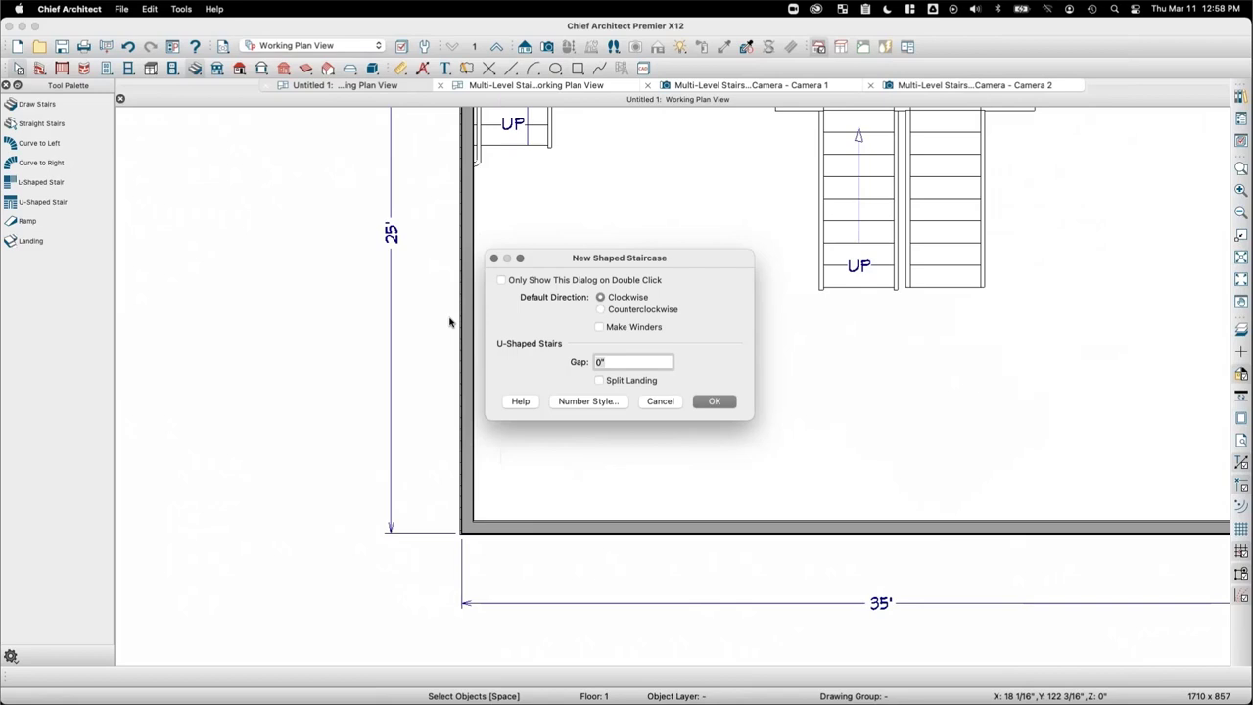
{"action": "key", "text": "BackSpace"}
{"action": "key", "text": "BackSpace"}
{"action": "type", "text": "8.5'"}
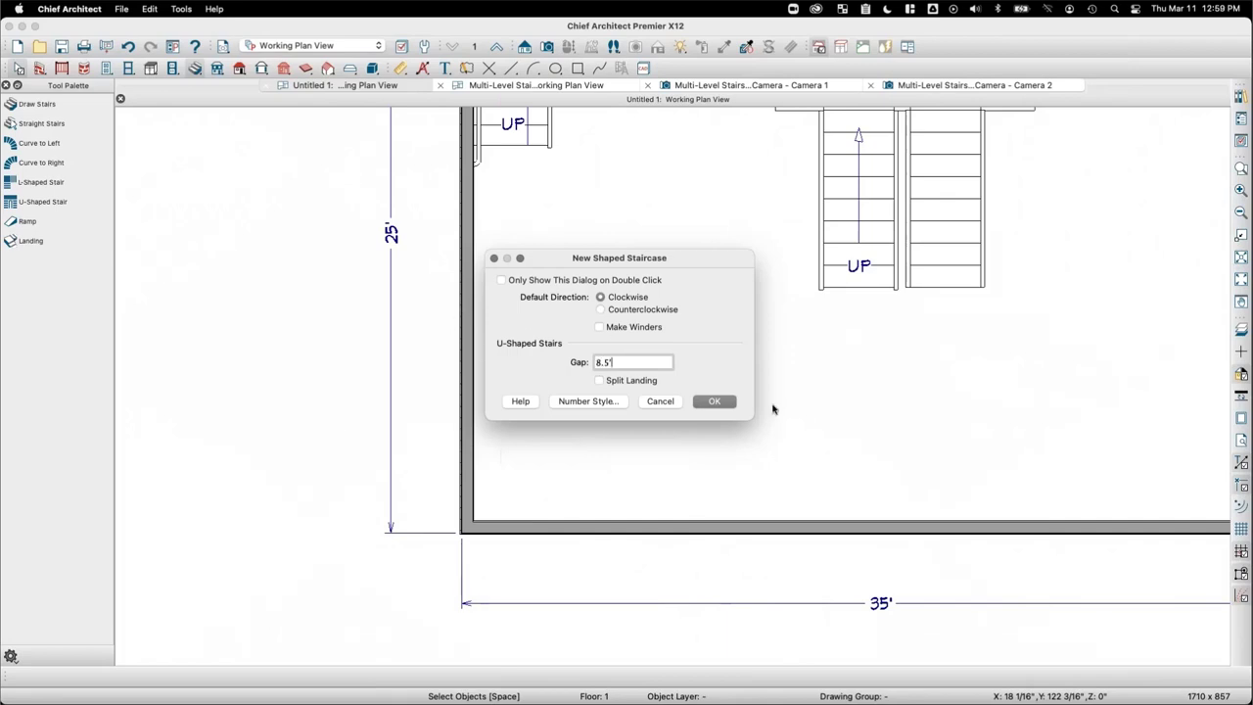
{"action": "left_click", "coordinate": [715, 402]}
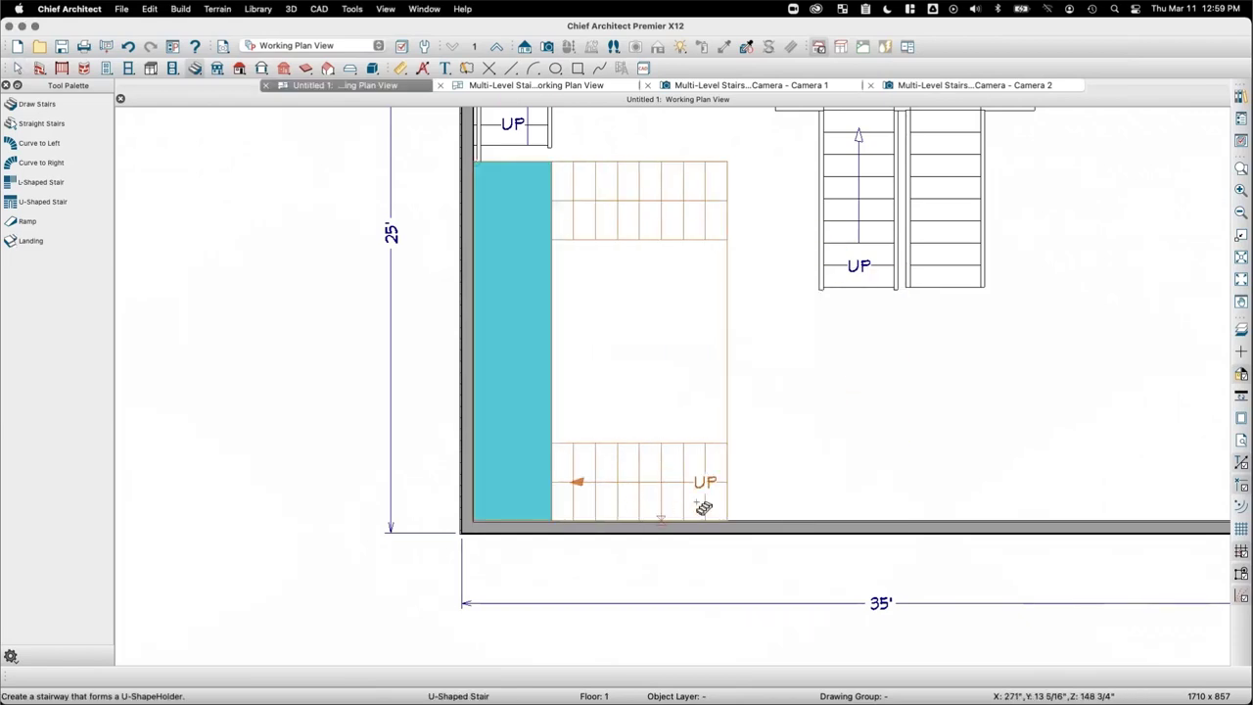
{"action": "left_click", "coordinate": [591, 472]}
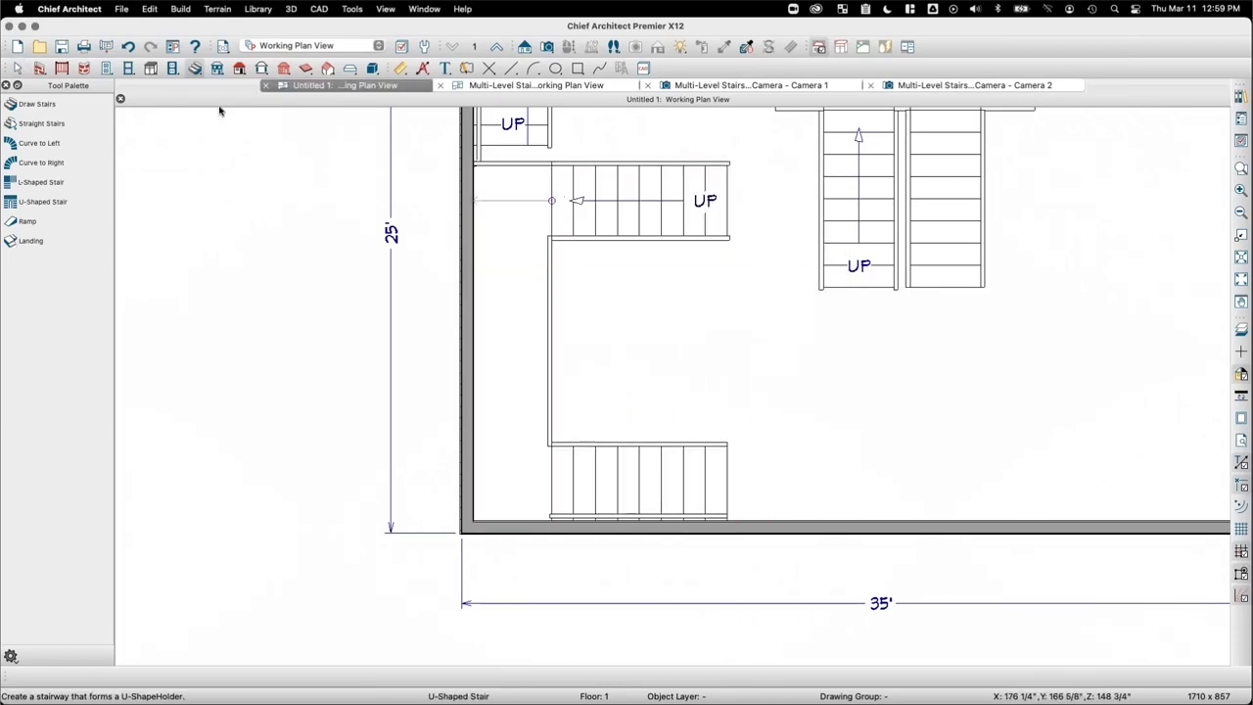
Step: Draw two straight interior walls enclosing the gap between the U-shaped staircase's flights, the horizontal one about 4'-6" long
{"action": "left_click", "coordinate": [41, 67]}
{"action": "left_click", "coordinate": [49, 123]}
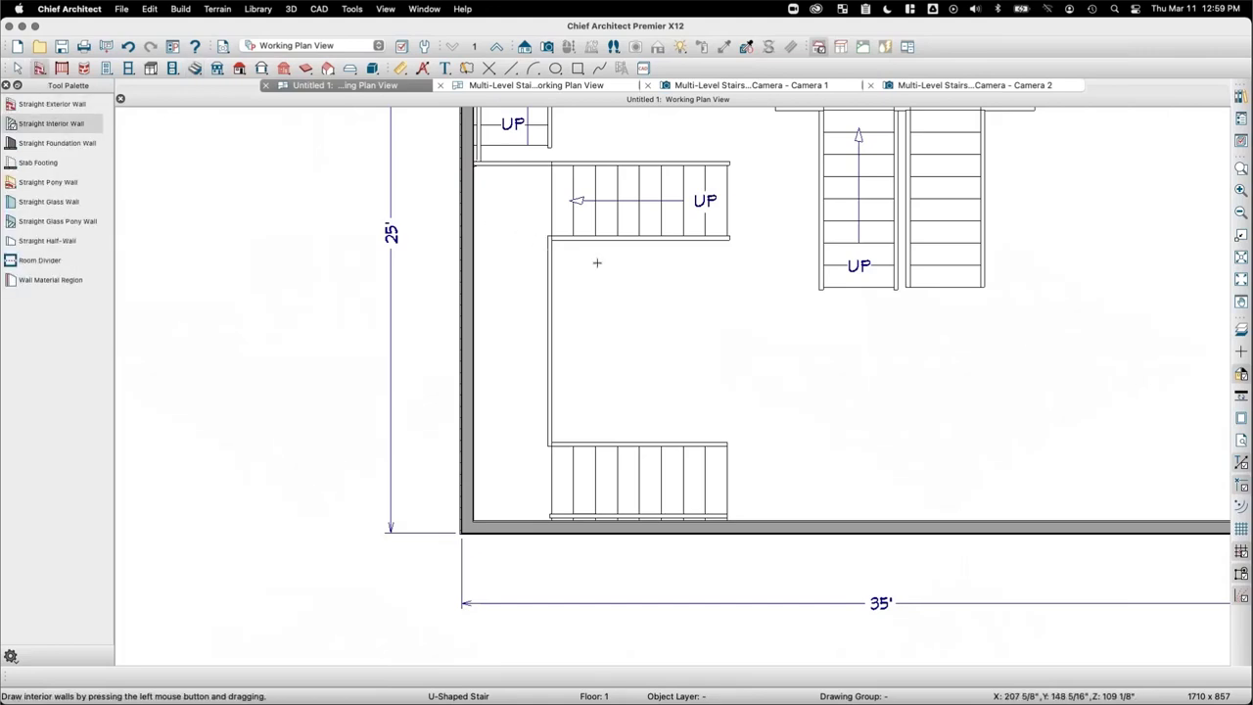
{"action": "mouse_move", "coordinate": [656, 241]}
{"action": "left_mouse_down"}
{"action": "mouse_move", "coordinate": [654, 437]}
{"action": "mouse_move", "coordinate": [550, 437]}
{"action": "left_mouse_up"}
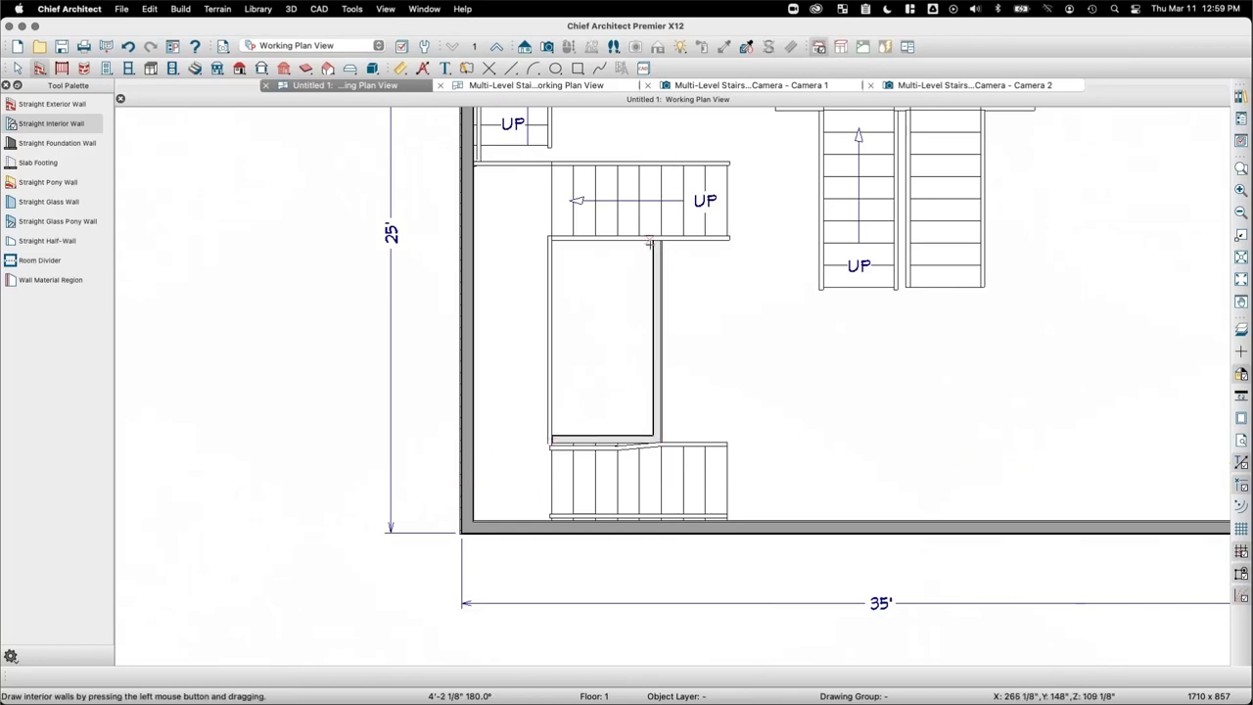
Step: Delete both interior walls between the flights of the U-shaped staircase
{"action": "left_click", "coordinate": [593, 441]}
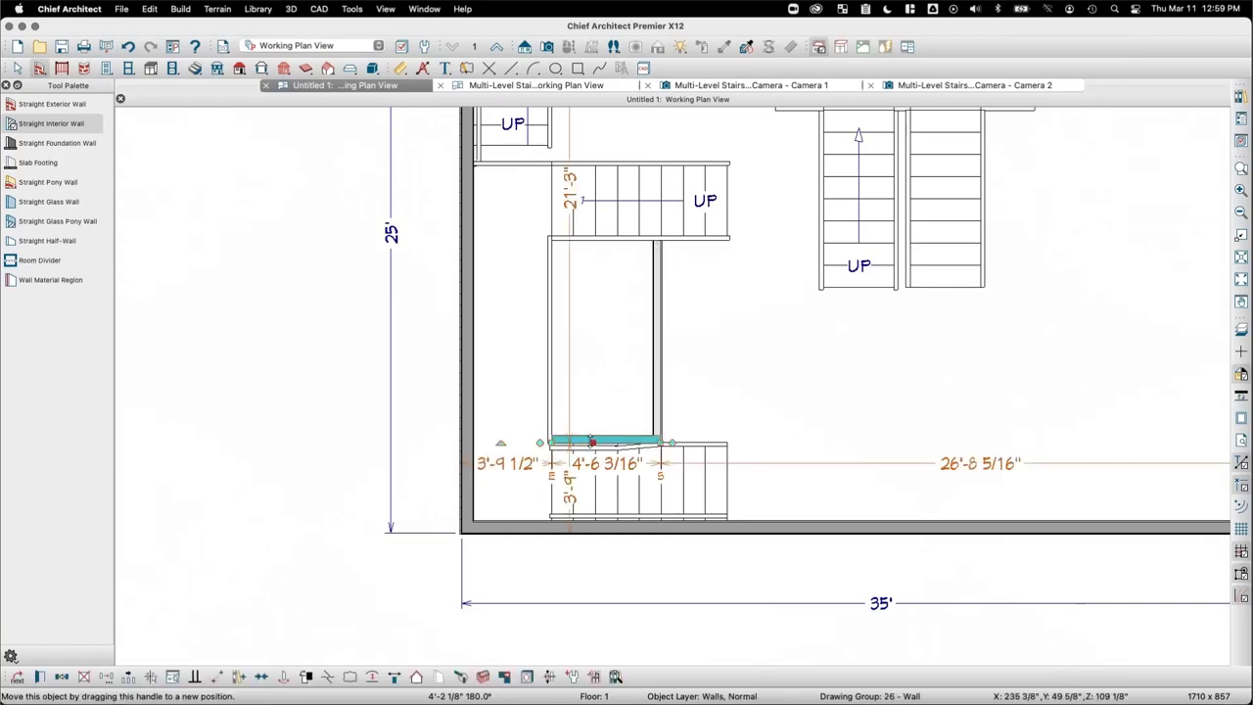
{"action": "key", "text": "Delete"}
{"action": "left_click", "coordinate": [656, 294]}
{"action": "key", "text": "Delete"}
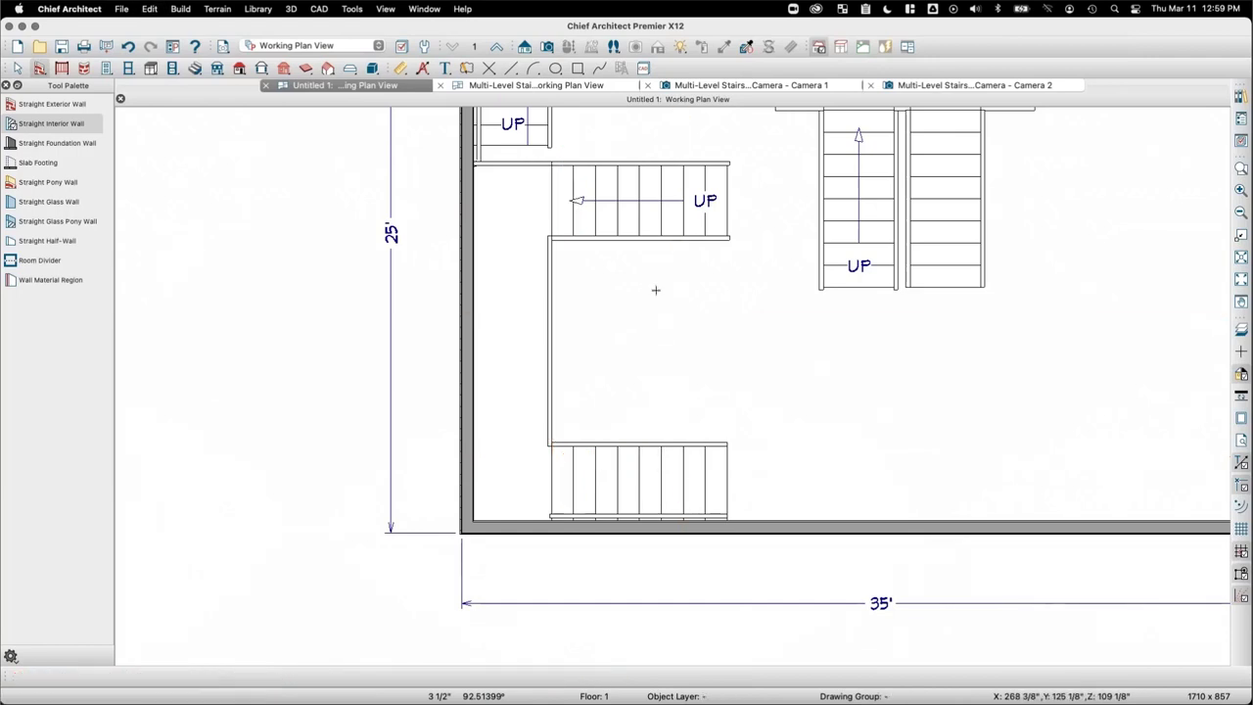
{"action": "key", "text": "space"}
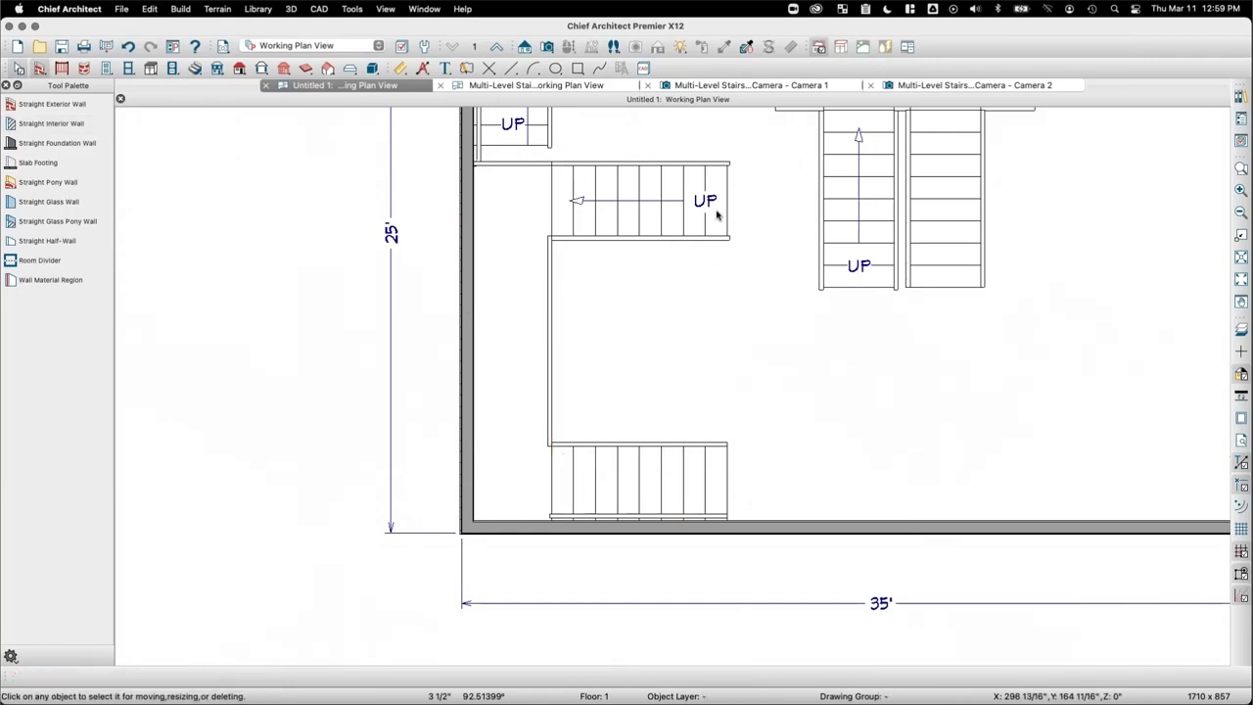
Step: Delete the two remaining wide-gap stair flights at the lower-left of the floor plan
{"action": "left_click", "coordinate": [644, 237]}
{"action": "key", "text": "Delete"}
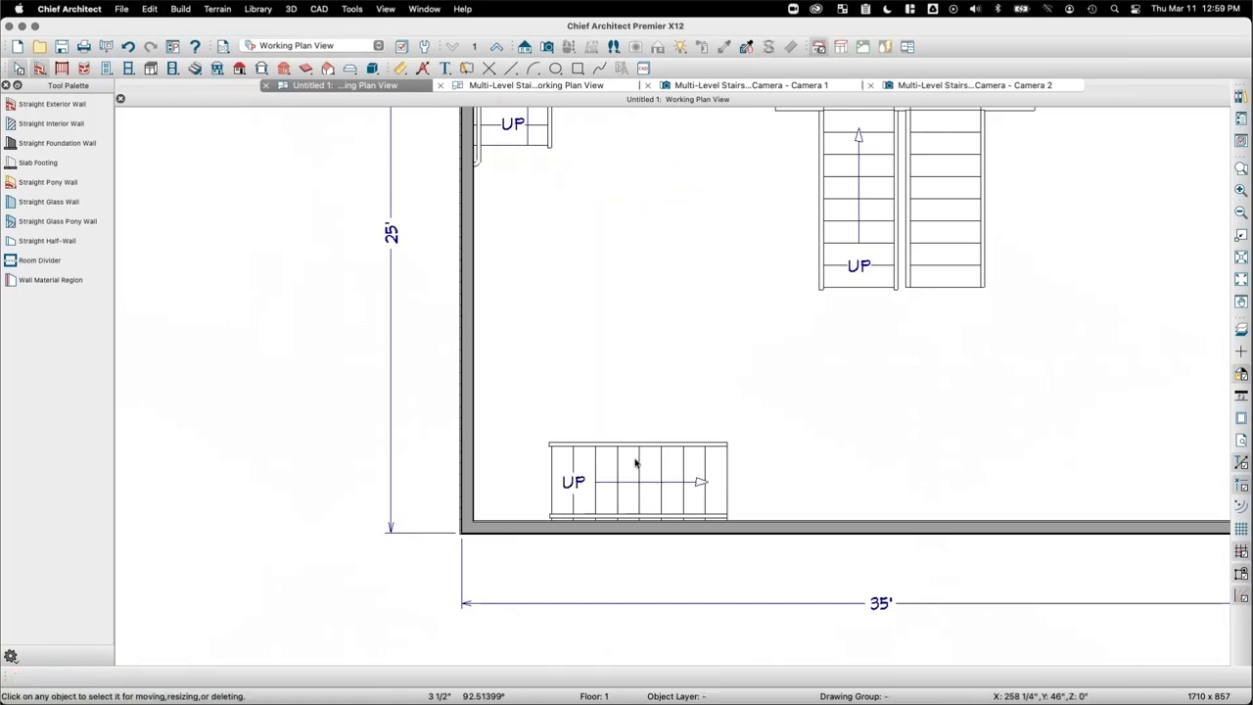
{"action": "left_click", "coordinate": [638, 460]}
{"action": "key", "text": "Delete"}
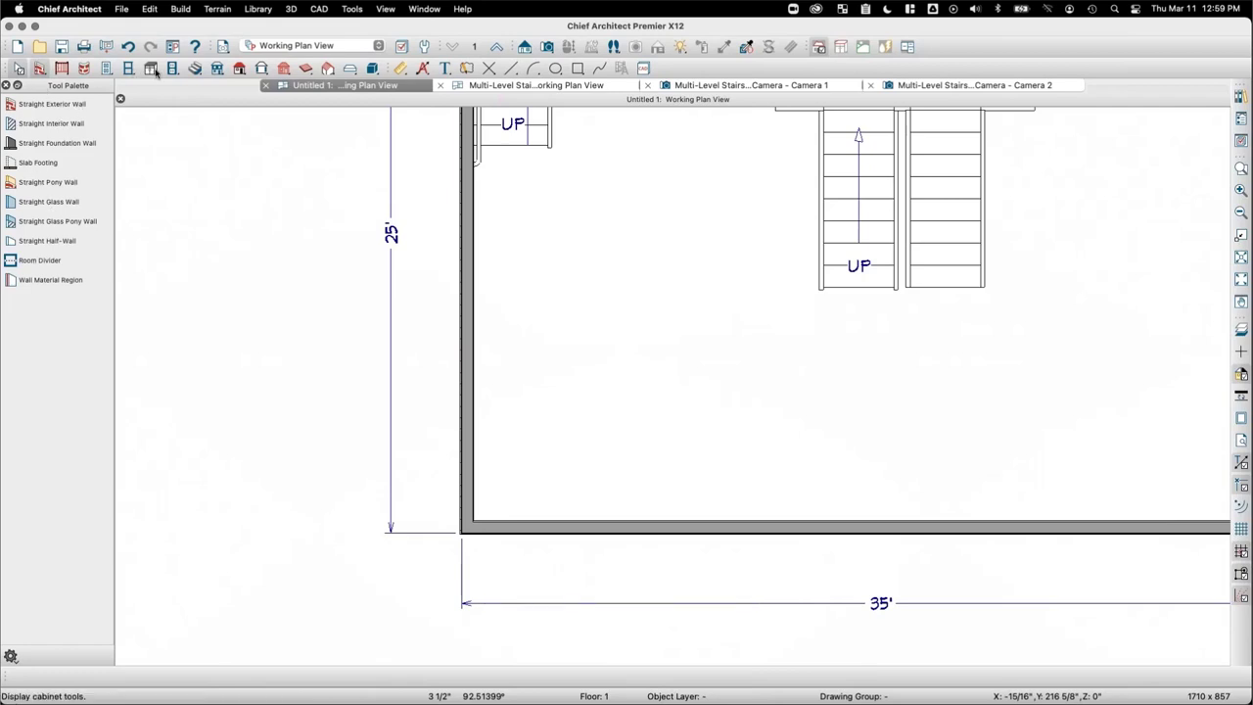
Step: Place a clockwise U-shaped stair with its landing in the lower-left corner of the room
{"action": "left_click", "coordinate": [195, 69]}
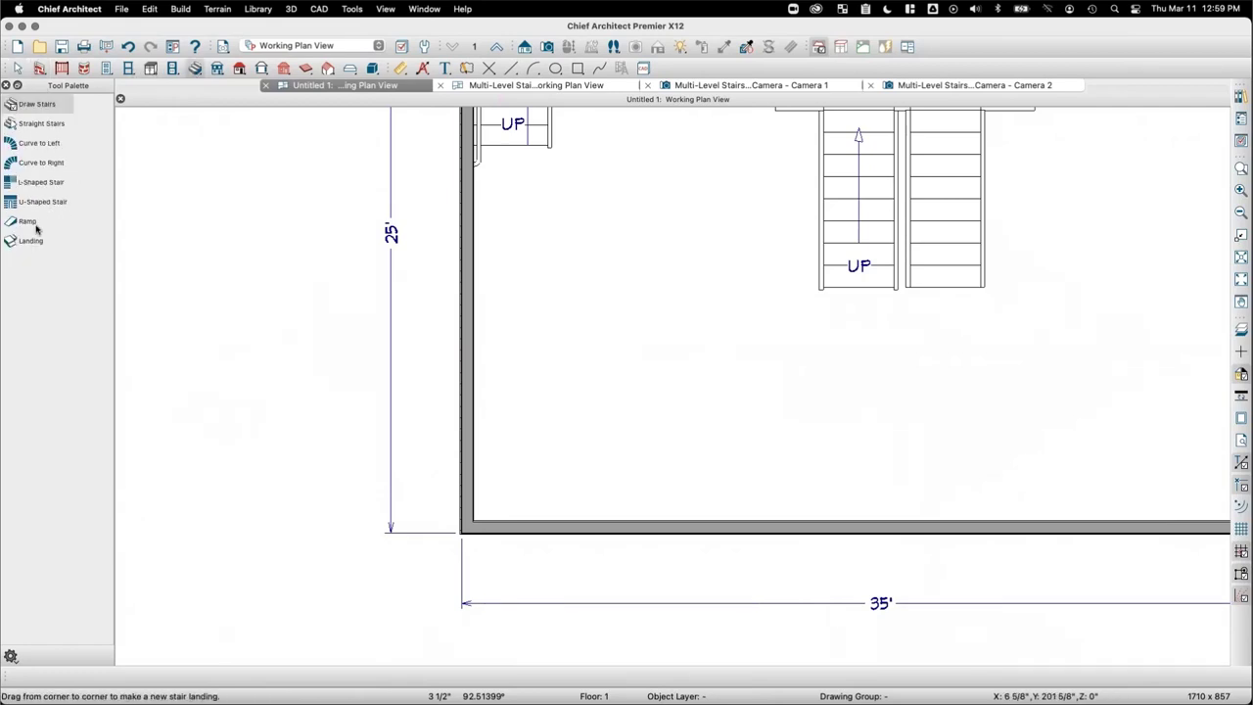
{"action": "left_click", "coordinate": [42, 201]}
{"action": "left_click", "coordinate": [493, 274]}
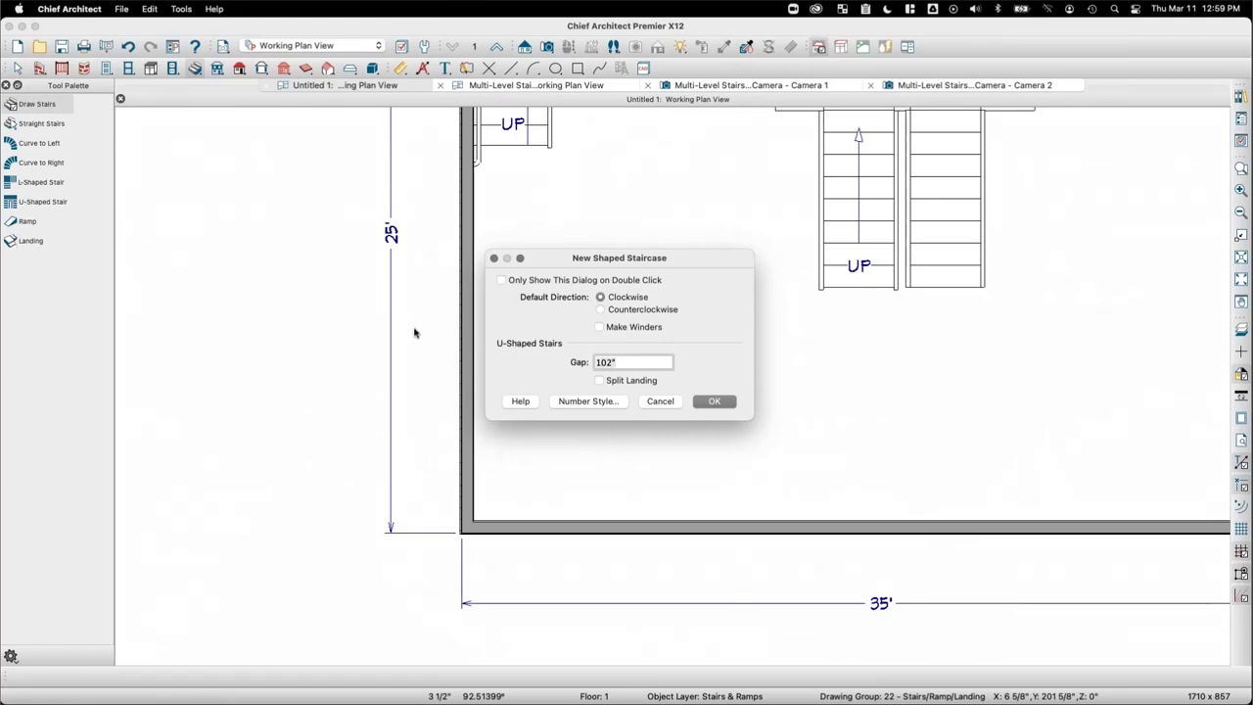
{"action": "left_click", "coordinate": [715, 401]}
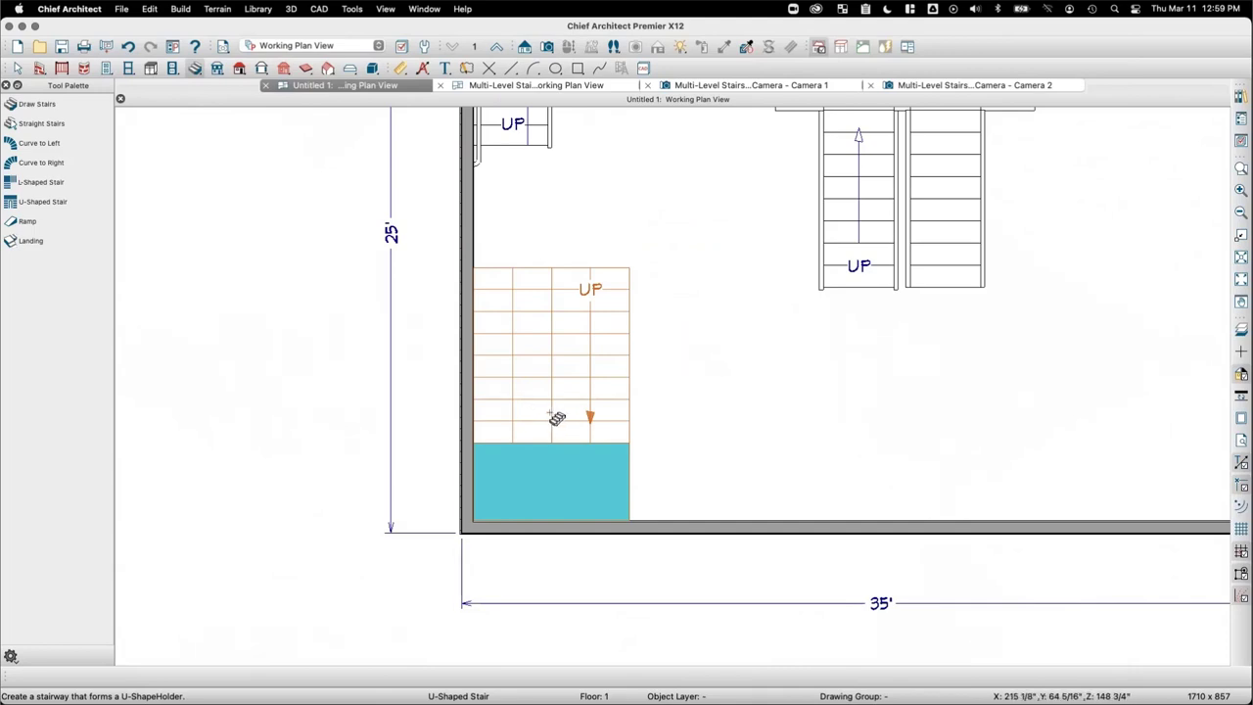
{"action": "left_click", "coordinate": [556, 418]}
{"action": "key", "text": "Escape"}
Step: Close the two Multi-Level Stairs camera views and return to the Untitled 1 plan view
{"action": "scroll", "coordinate": [640, 434], "scroll_direction": "up", "scroll_amount": 5}
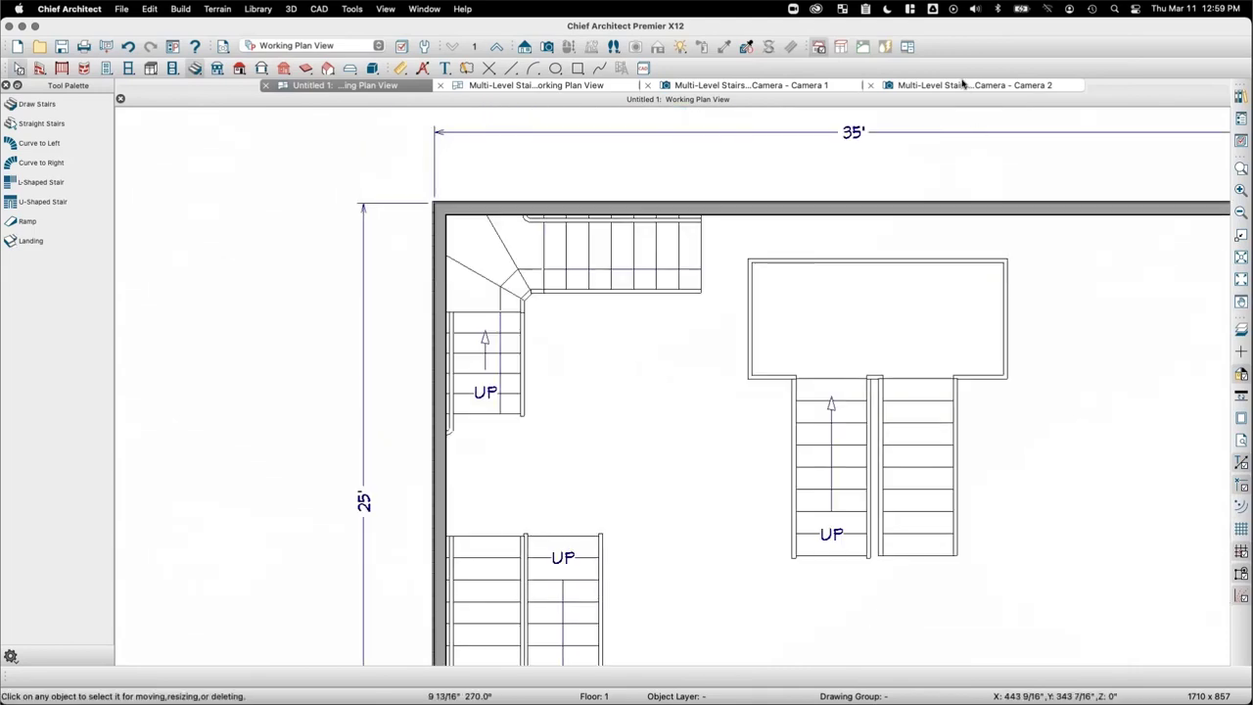
{"action": "left_click", "coordinate": [649, 86]}
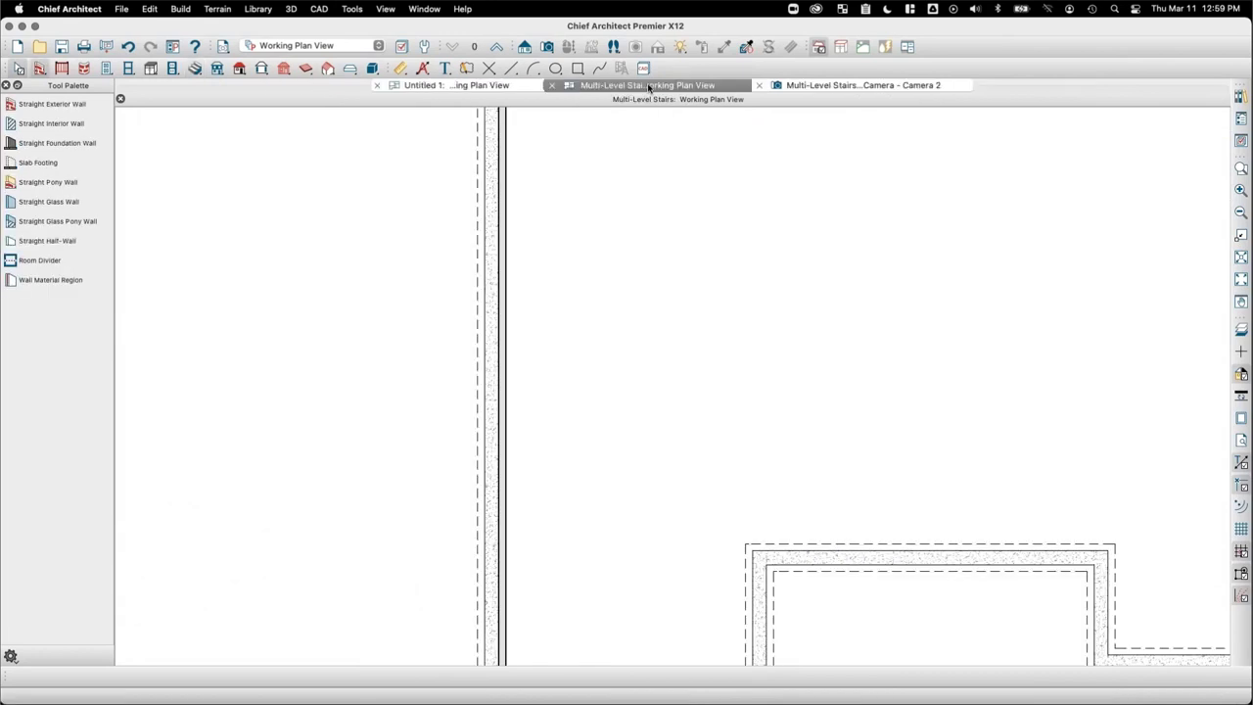
{"action": "left_click", "coordinate": [759, 85]}
{"action": "left_click", "coordinate": [554, 86]}
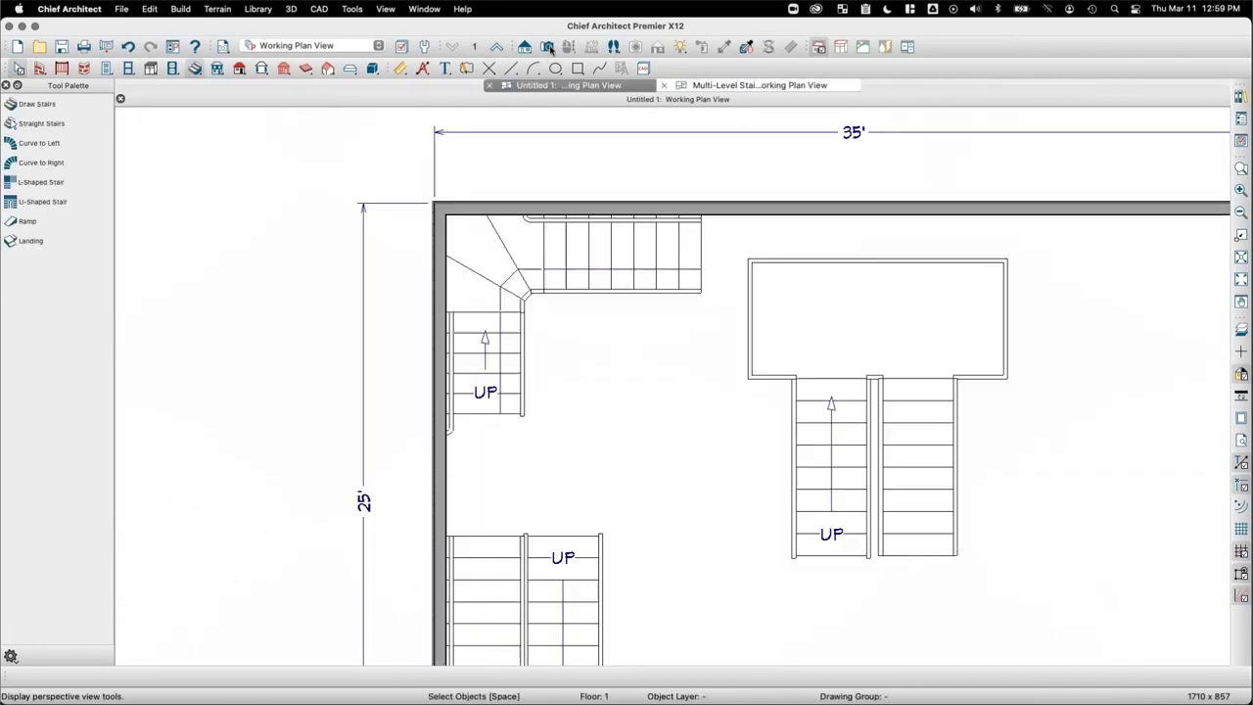
Step: Create a full camera view looking at the new U-shaped stair and orbit to its lower flight and underside
{"action": "left_click", "coordinate": [550, 49]}
{"action": "left_click_drag", "start_coordinate": [645, 353], "coordinate": [590, 457]}
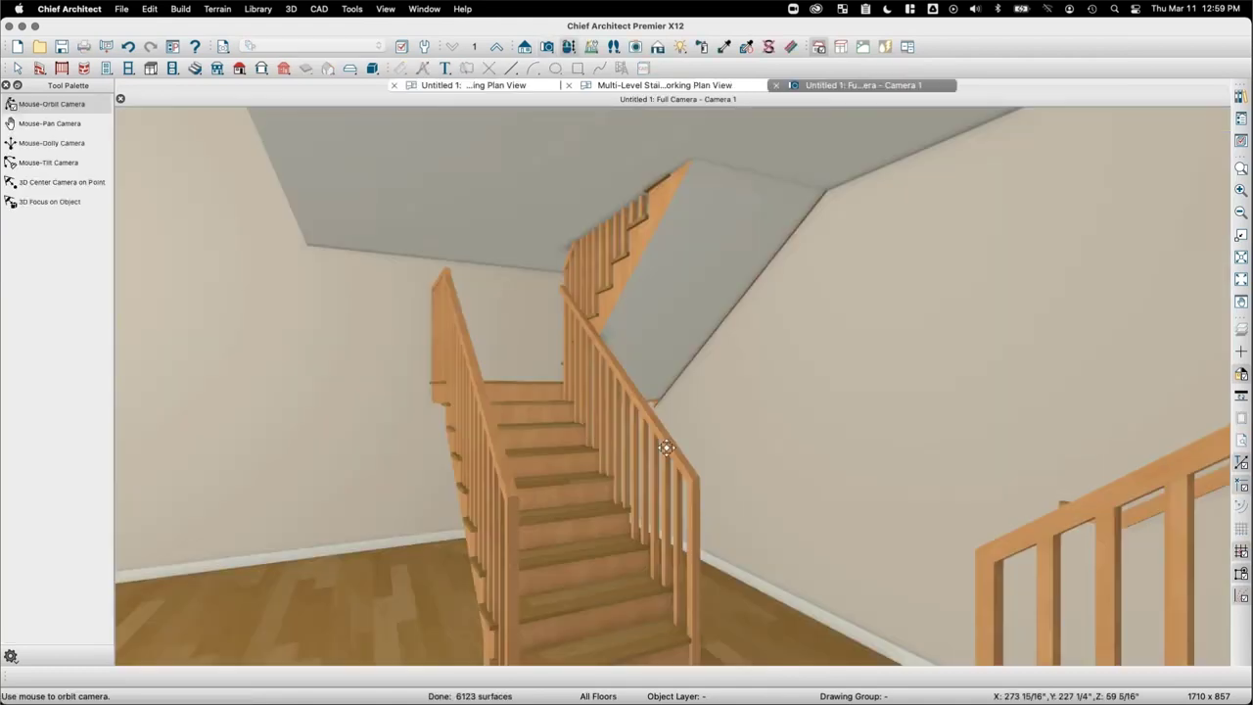
{"action": "left_click_drag", "start_coordinate": [672, 444], "coordinate": [736, 448]}
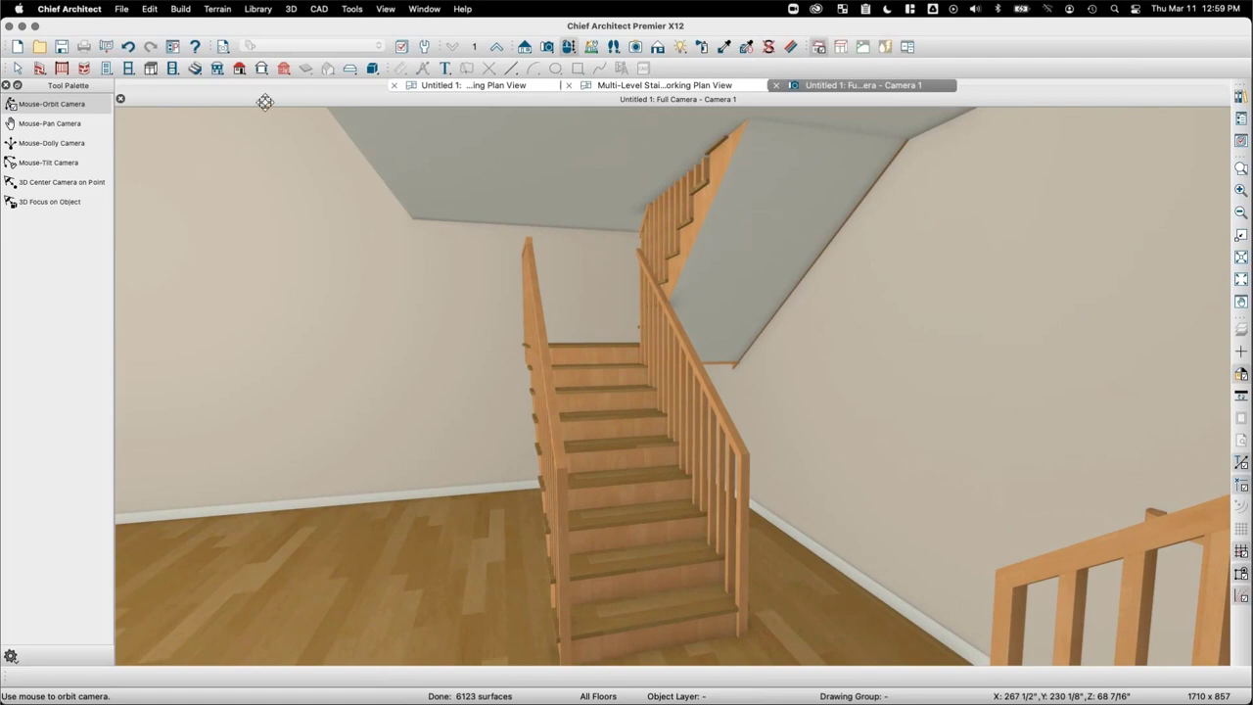
Step: Draw straight interior walls between the U-shaped stair's flights and across the open end of its upper flight, and check them in 3D
{"action": "key", "text": "ctrl+Tab"}
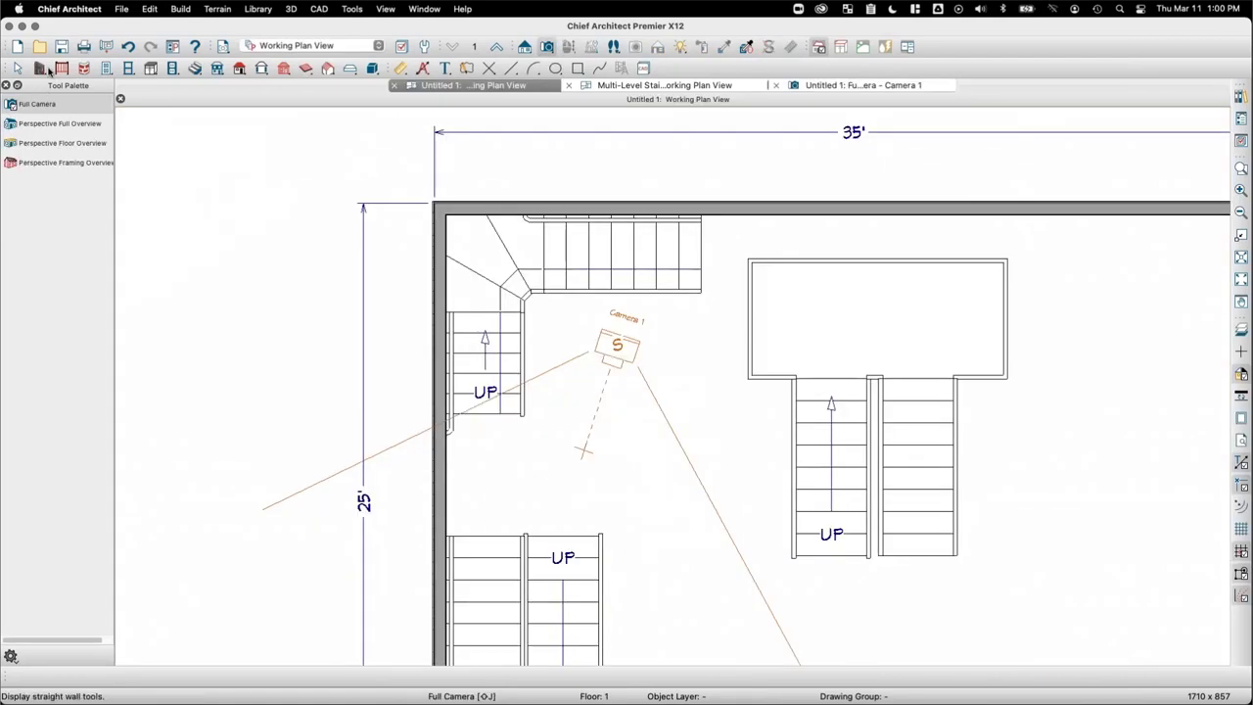
{"action": "left_click", "coordinate": [40, 68]}
{"action": "middle_click_drag", "start_coordinate": [550, 413], "coordinate": [563, 271]}
{"action": "left_click_drag", "start_coordinate": [537, 394], "coordinate": [459, 567]}
{"action": "left_click_drag", "start_coordinate": [539, 395], "coordinate": [460, 395]}
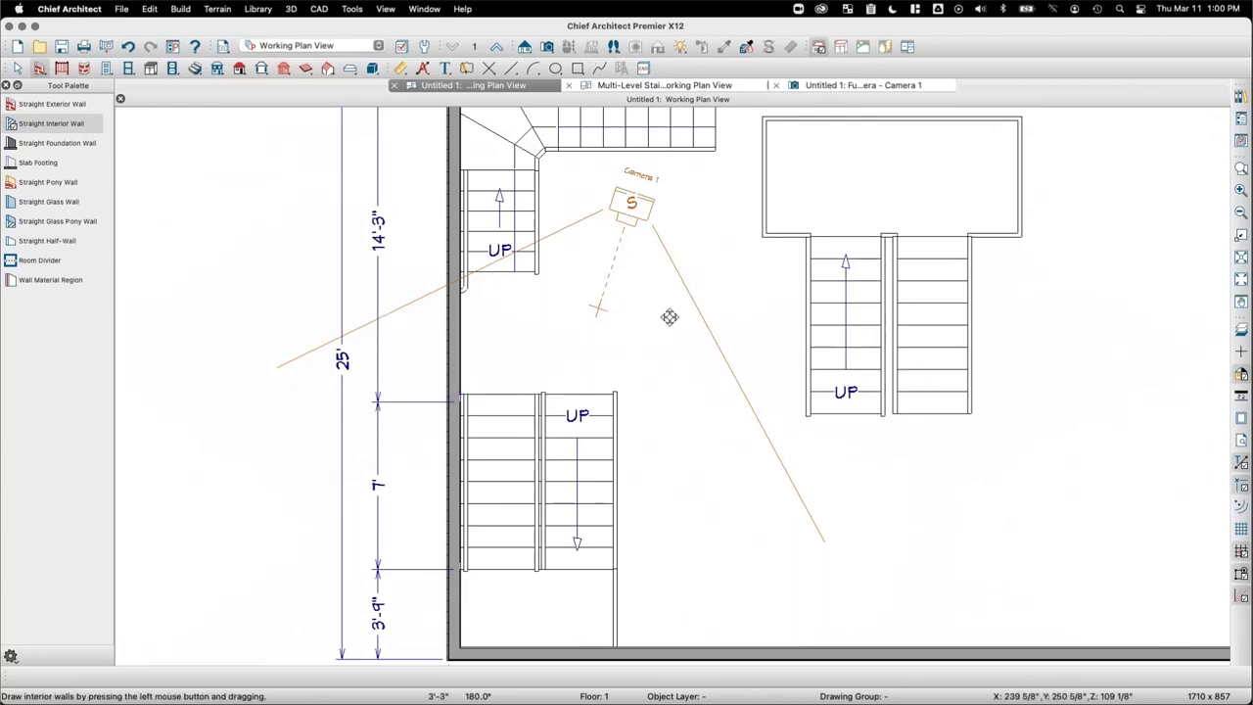
{"action": "key", "text": "ctrl+Tab"}
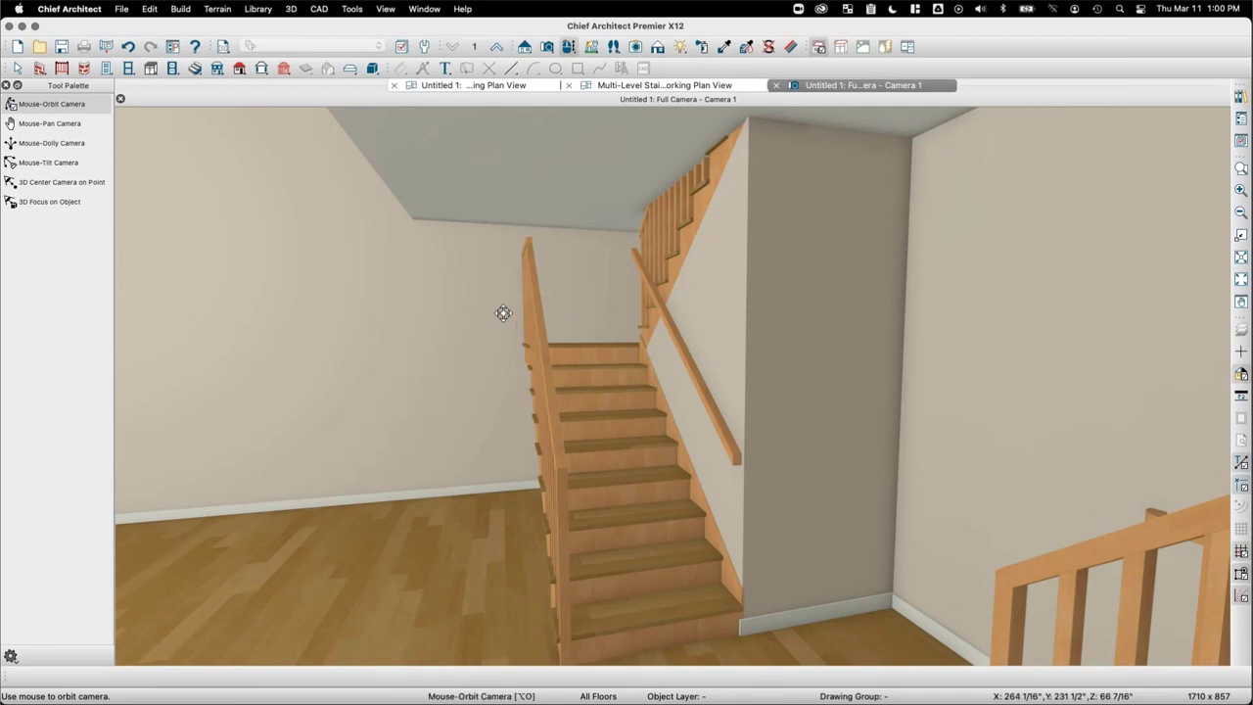
Step: Close the camera view and delete the interior walls drawn at the U-shaped stair
{"action": "left_click", "coordinate": [776, 85]}
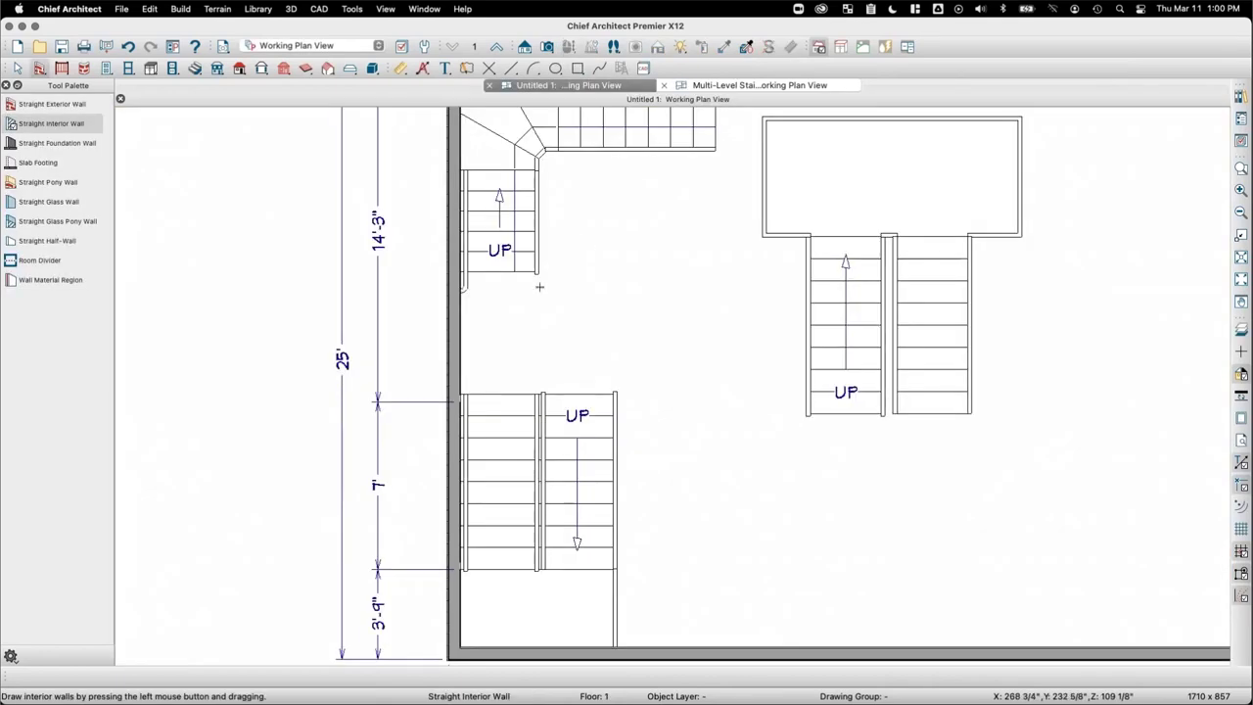
{"action": "left_click", "coordinate": [501, 400]}
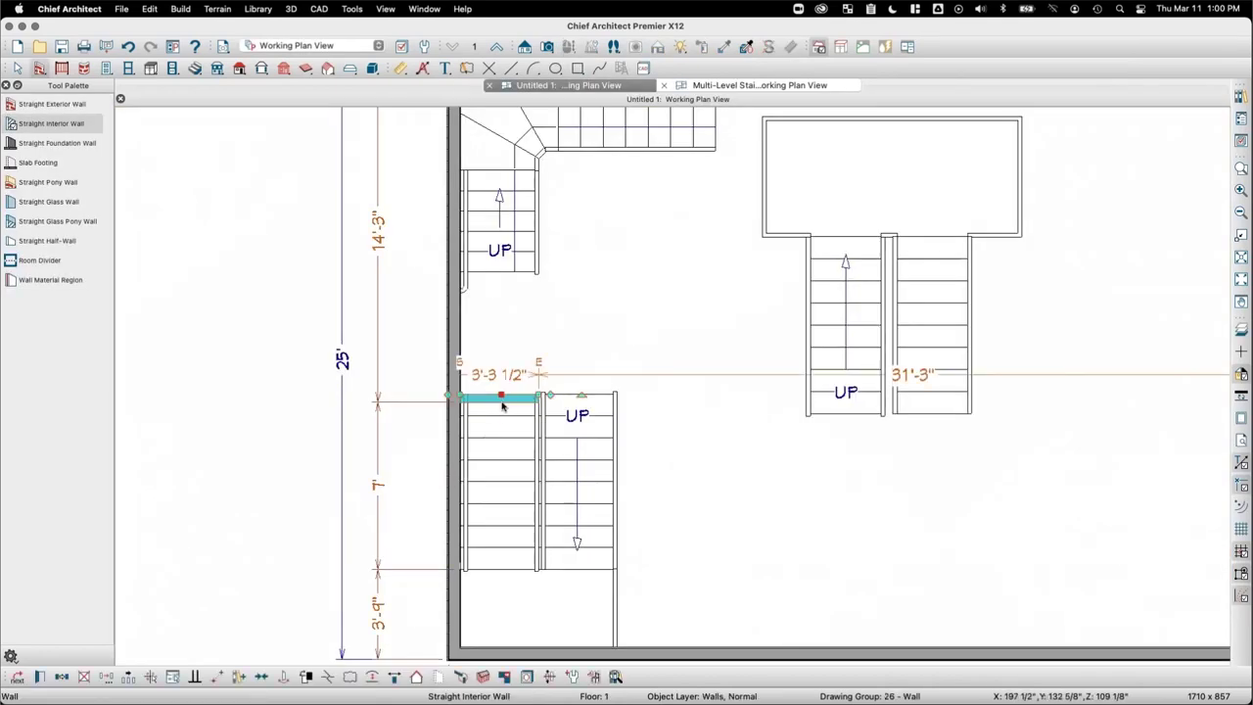
{"action": "key", "text": "Delete"}
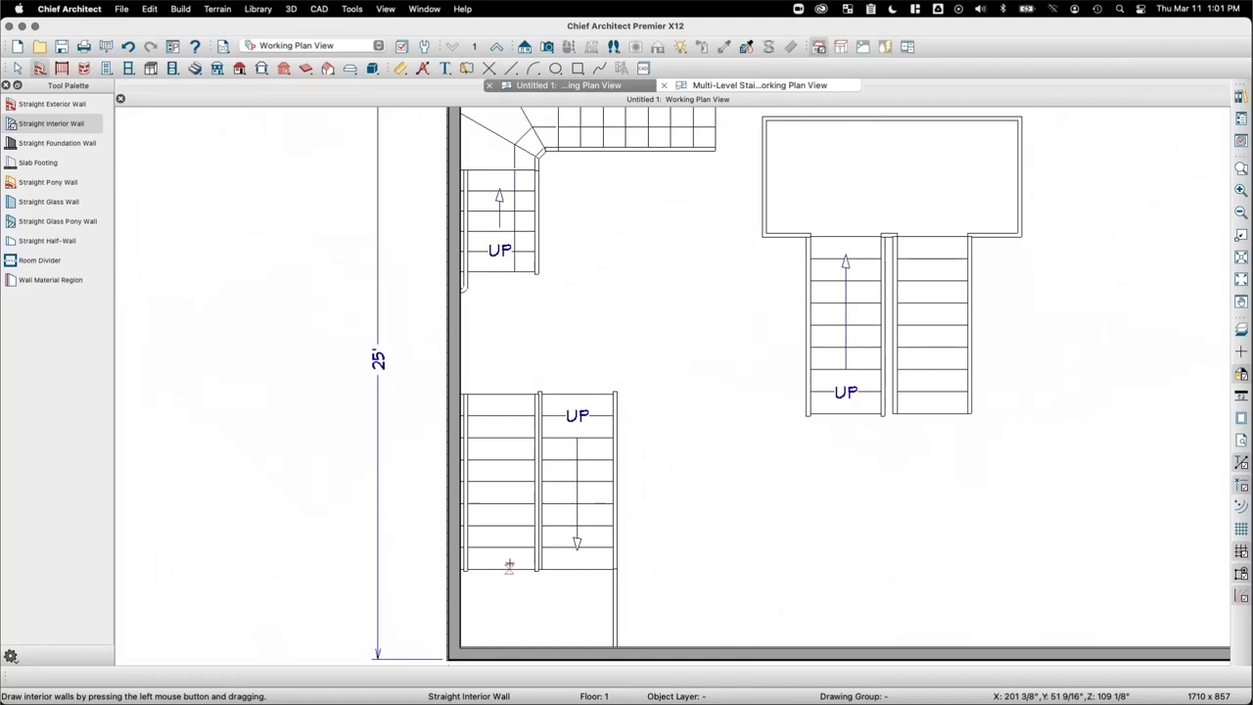
Step: Draw a straight stair running left to right along the lower exterior wall near the lower-right corner
{"action": "scroll", "coordinate": [509, 565], "scroll_direction": "up", "scroll_amount": 2}
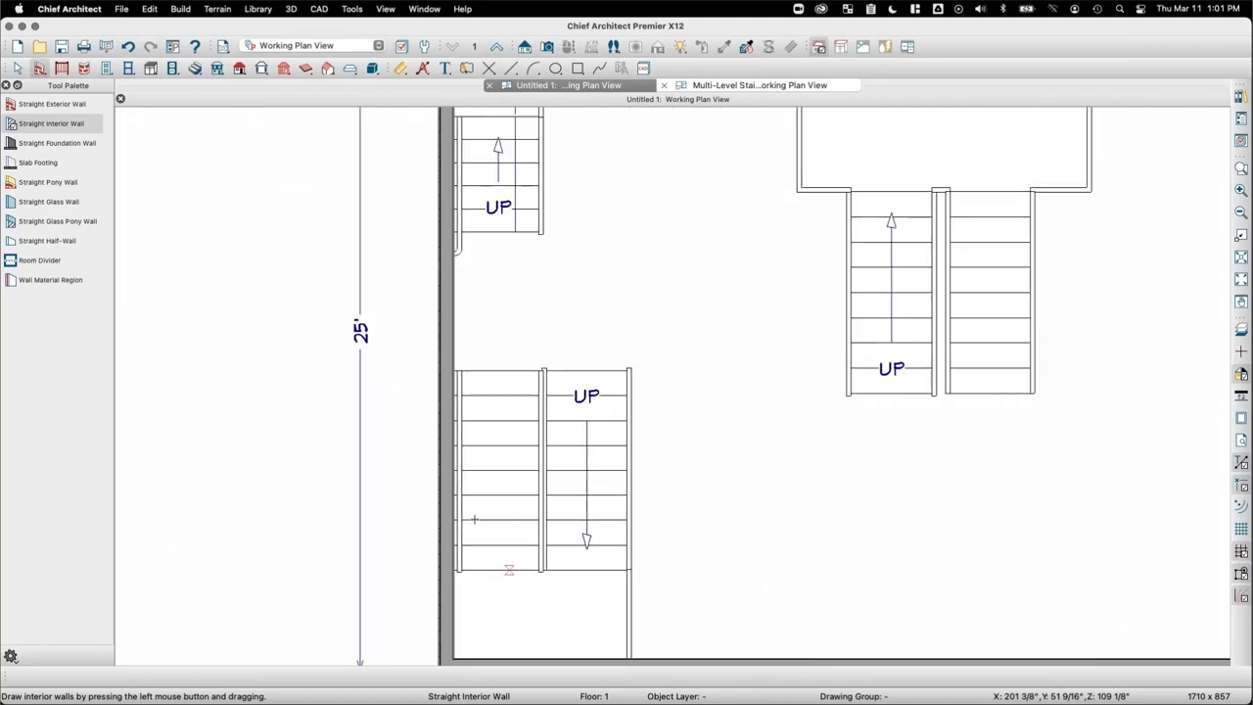
{"action": "scroll", "coordinate": [646, 294], "scroll_direction": "up", "scroll_amount": 2}
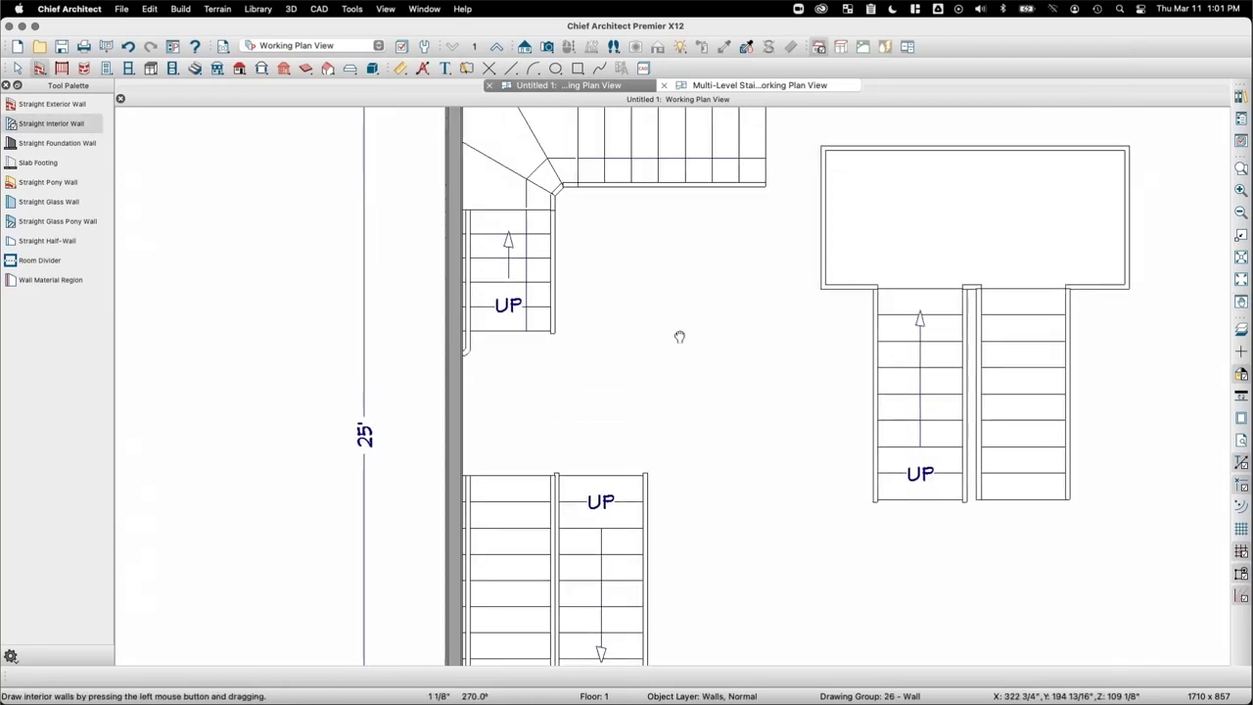
{"action": "scroll", "coordinate": [638, 336], "scroll_direction": "right", "scroll_amount": 10}
{"action": "scroll", "coordinate": [876, 383], "scroll_direction": "down", "scroll_amount": 3}
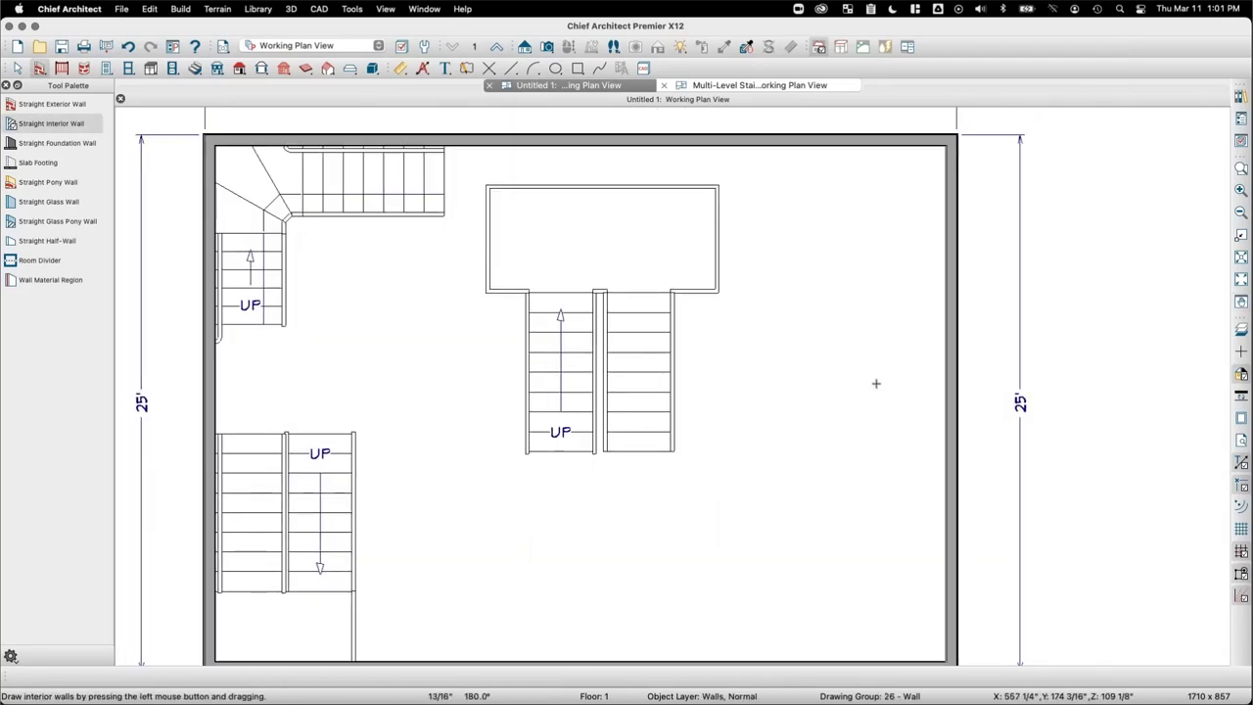
{"action": "scroll", "coordinate": [845, 291], "scroll_direction": "up", "scroll_amount": 2}
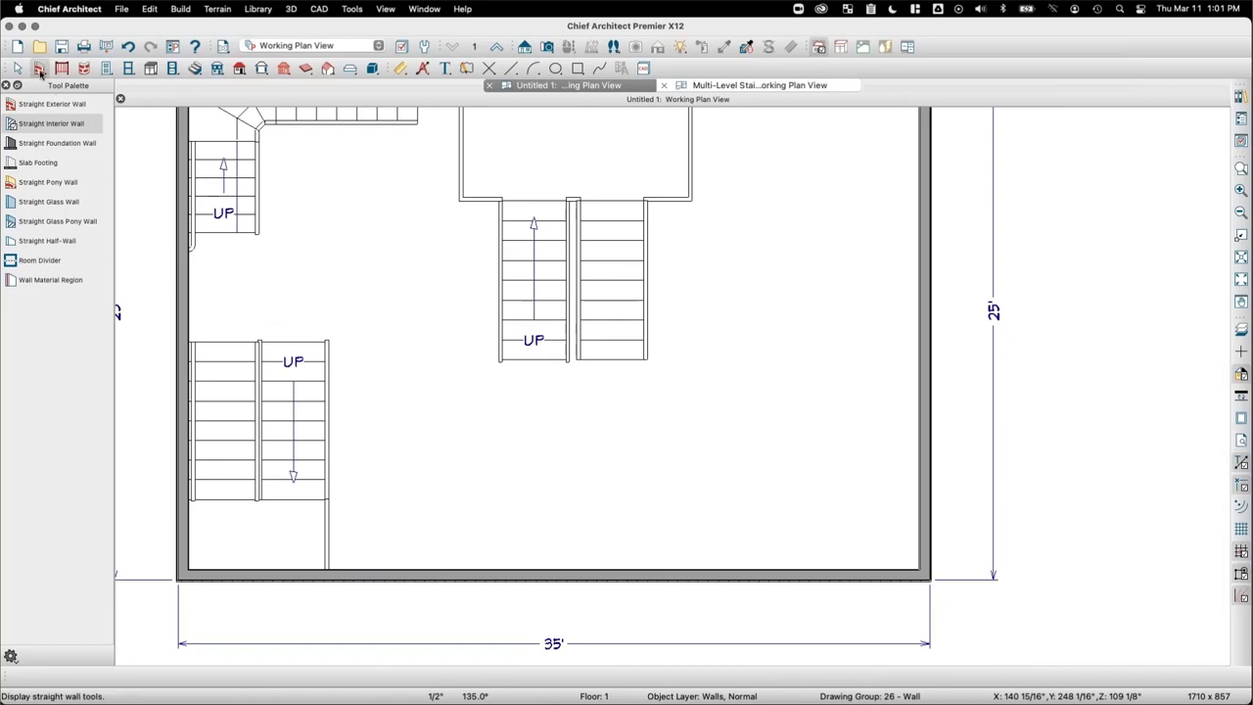
{"action": "left_click", "coordinate": [51, 103]}
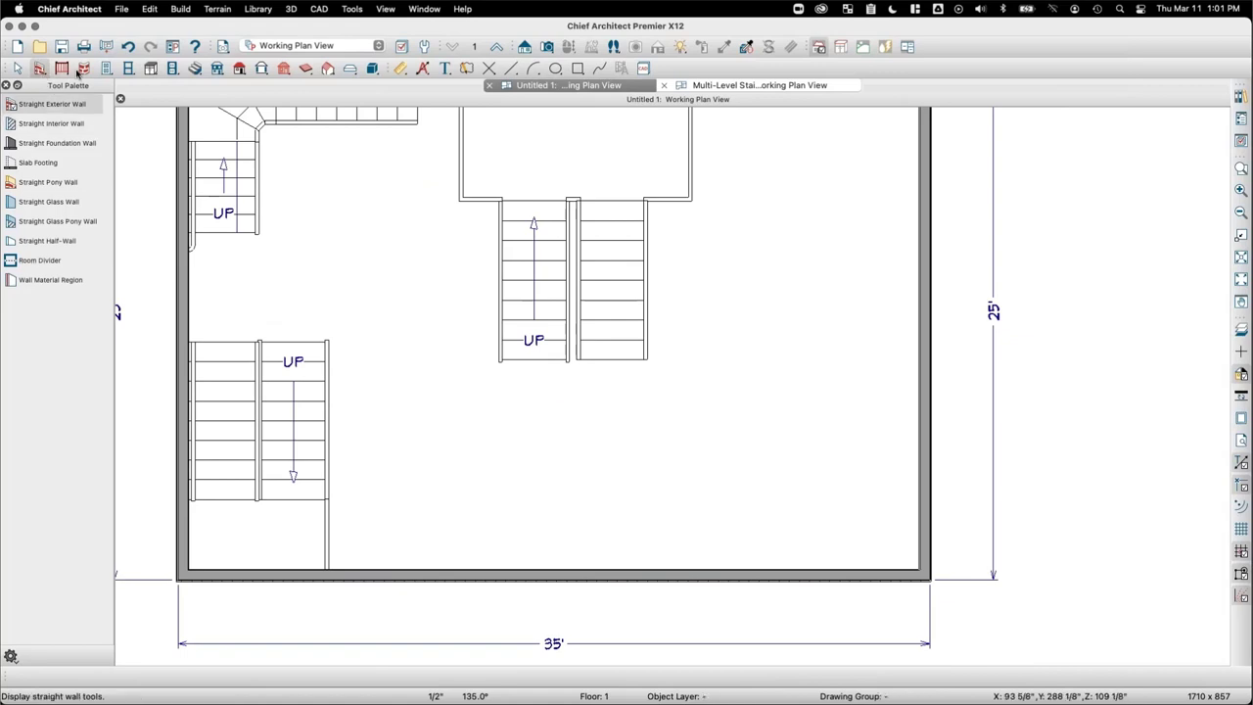
{"action": "left_click", "coordinate": [195, 68]}
{"action": "left_click_drag", "start_coordinate": [738, 528], "coordinate": [858, 528]}
{"action": "left_click", "coordinate": [730, 529]}
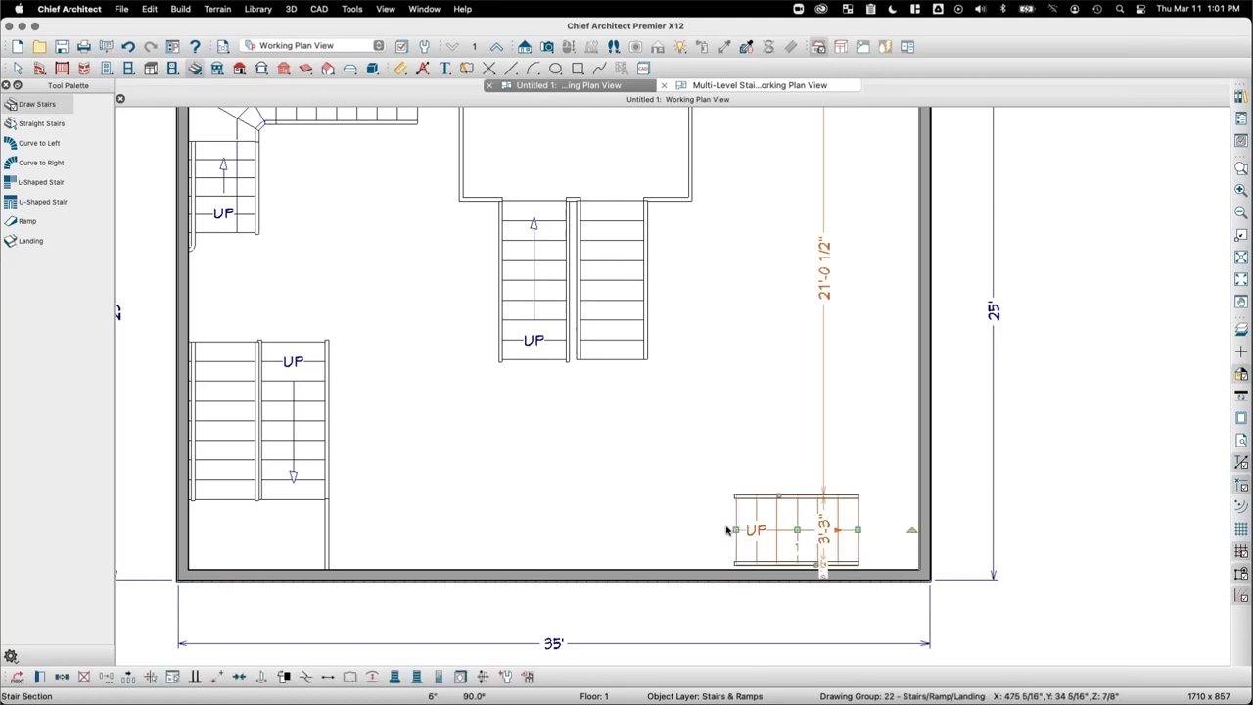
Step: Resize the straight stair to 7'-6" long and shift it closer to the lower exterior wall
{"action": "left_click_drag", "start_coordinate": [736, 530], "coordinate": [535, 530]}
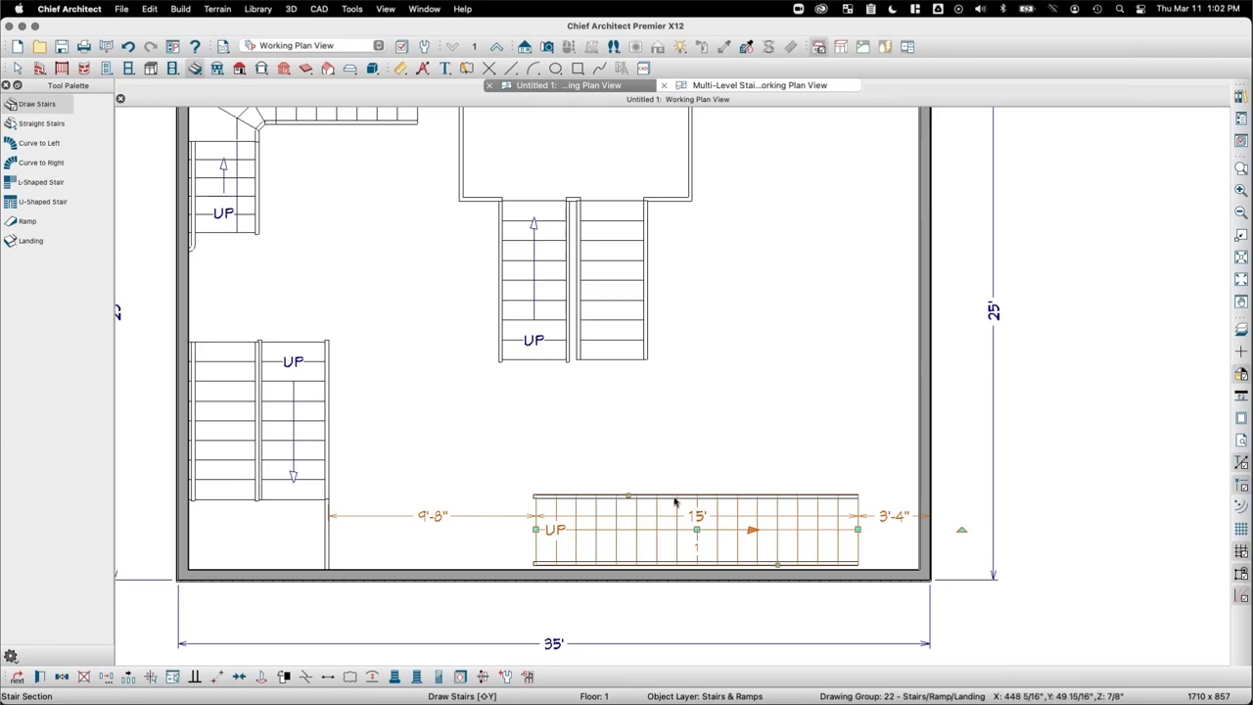
{"action": "left_click_drag", "start_coordinate": [858, 530], "coordinate": [697, 528]}
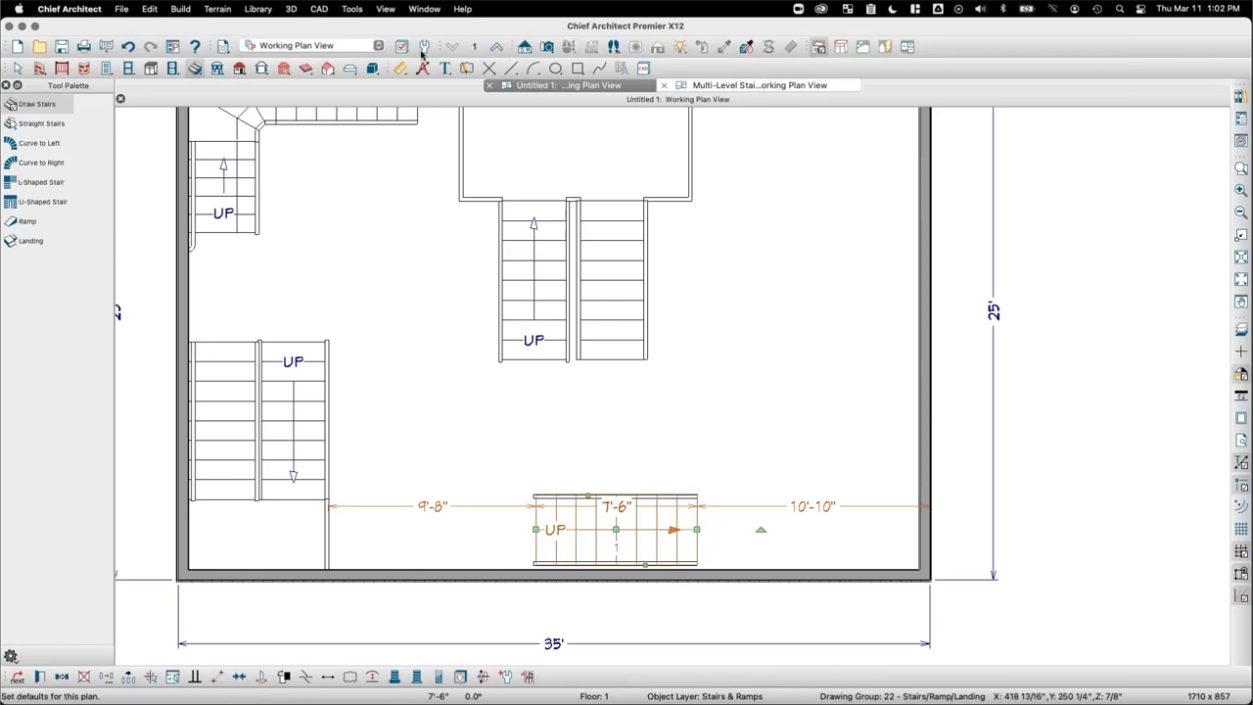
{"action": "key", "text": "Escape"}
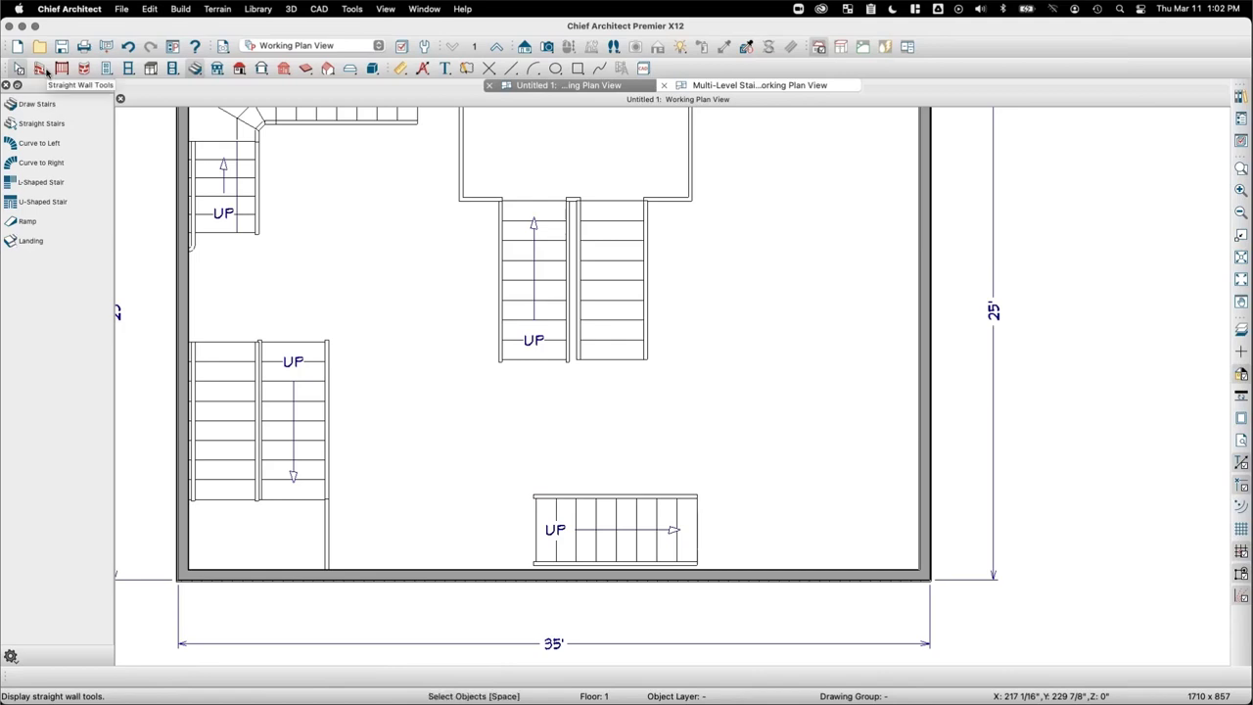
{"action": "left_click", "coordinate": [673, 517]}
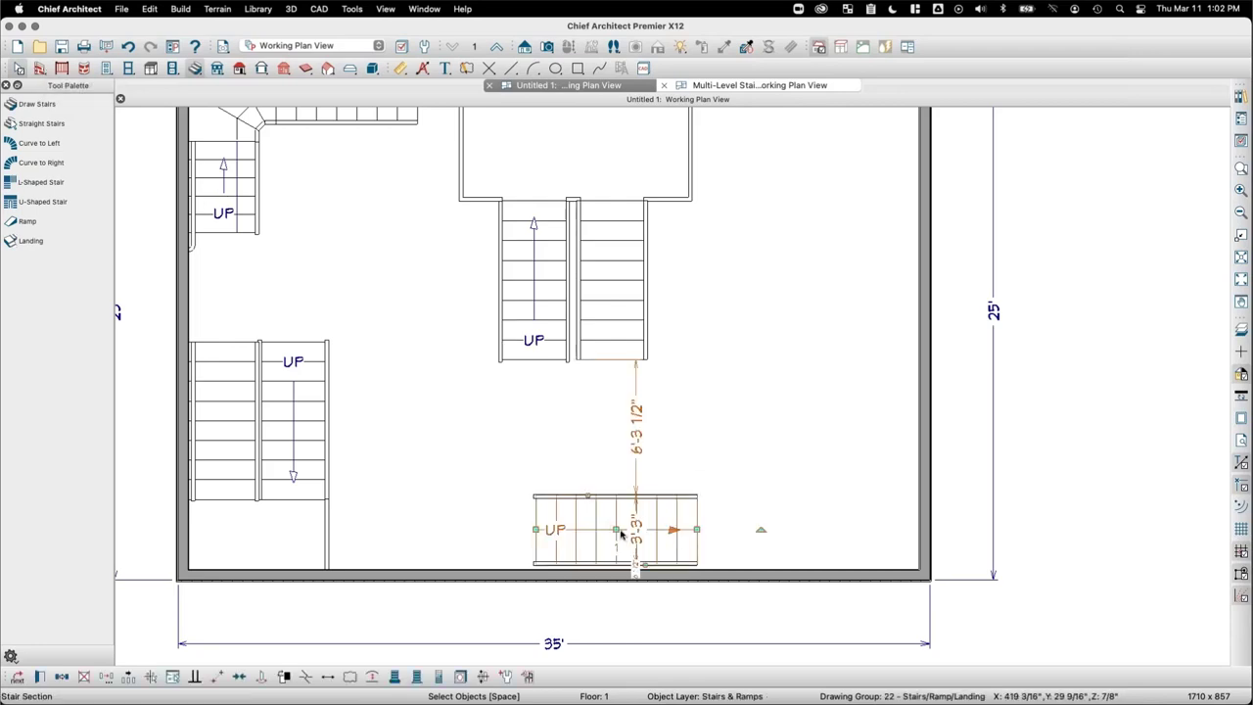
{"action": "mouse_move", "coordinate": [620, 532]}
{"action": "left_mouse_down"}
{"action": "mouse_move", "coordinate": [627, 525]}
{"action": "mouse_move", "coordinate": [621, 538]}
{"action": "left_mouse_up"}
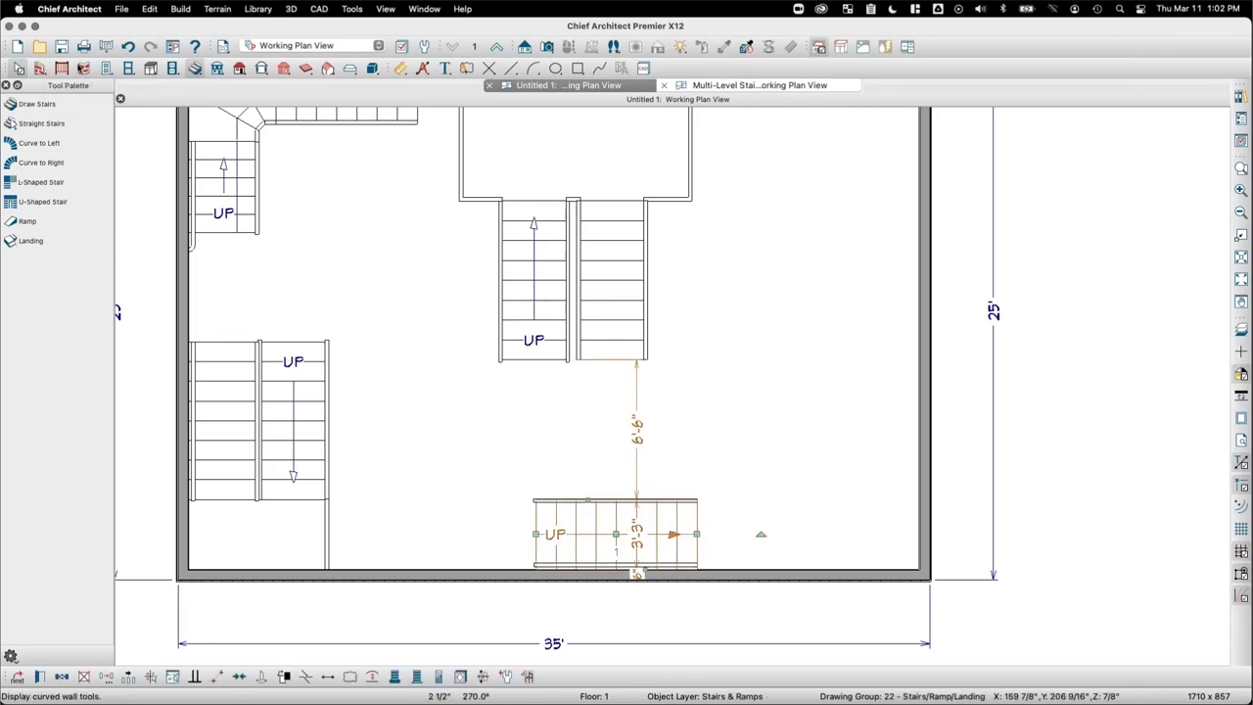
Step: Draw a straight half-wall about 7'-7" long against the open upper side of the straight stair
{"action": "left_click", "coordinate": [39, 69]}
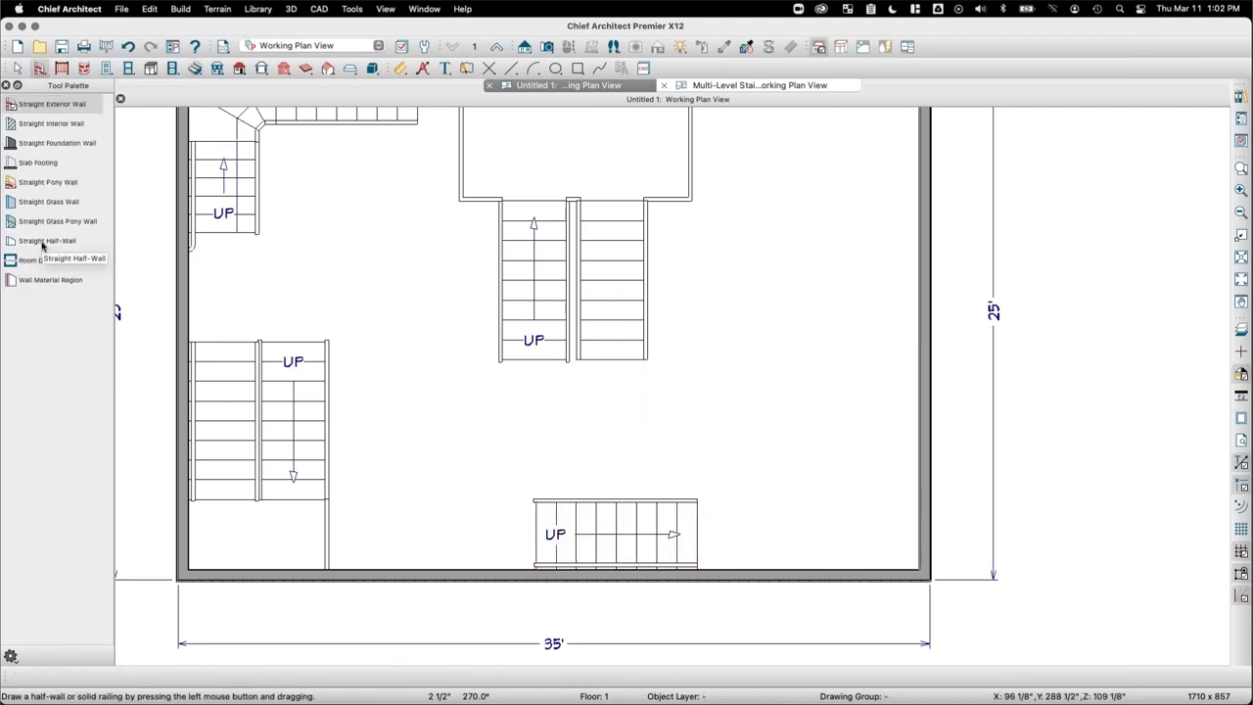
{"action": "left_click", "coordinate": [42, 242]}
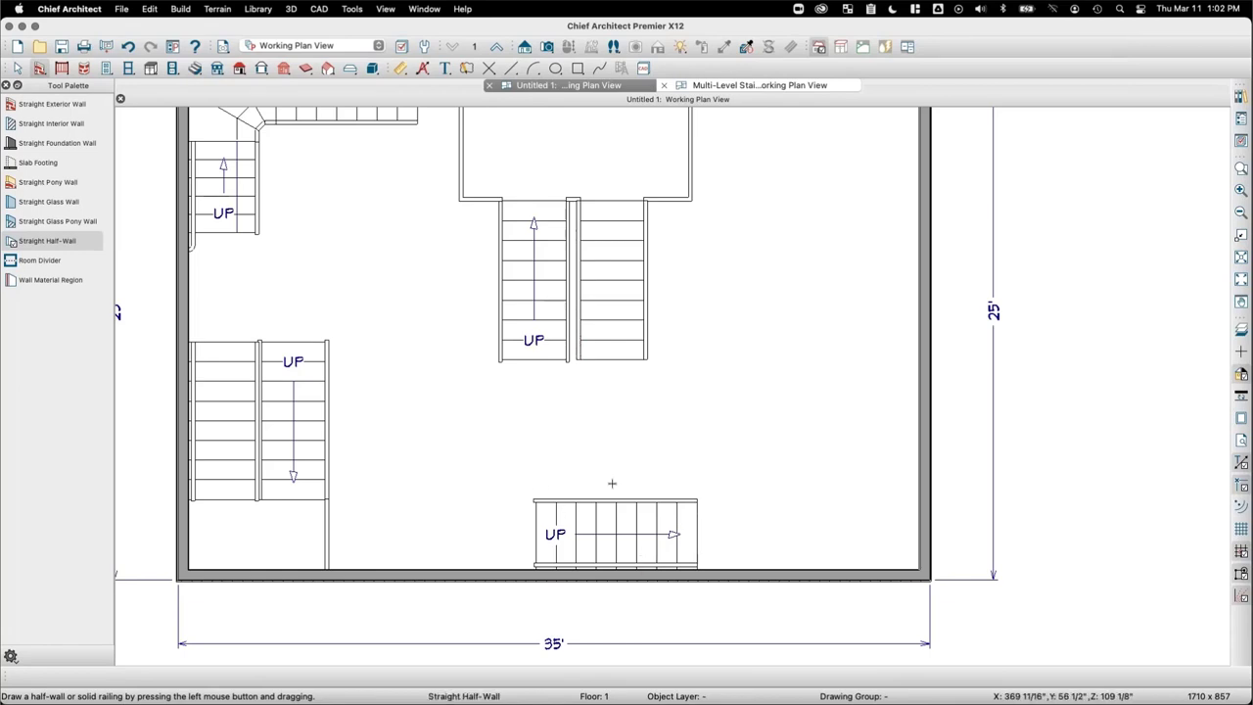
{"action": "mouse_move", "coordinate": [539, 485]}
{"action": "left_mouse_down"}
{"action": "mouse_move", "coordinate": [701, 482]}
{"action": "mouse_move", "coordinate": [633, 490]}
{"action": "left_mouse_up"}
{"action": "left_click", "coordinate": [633, 484]}
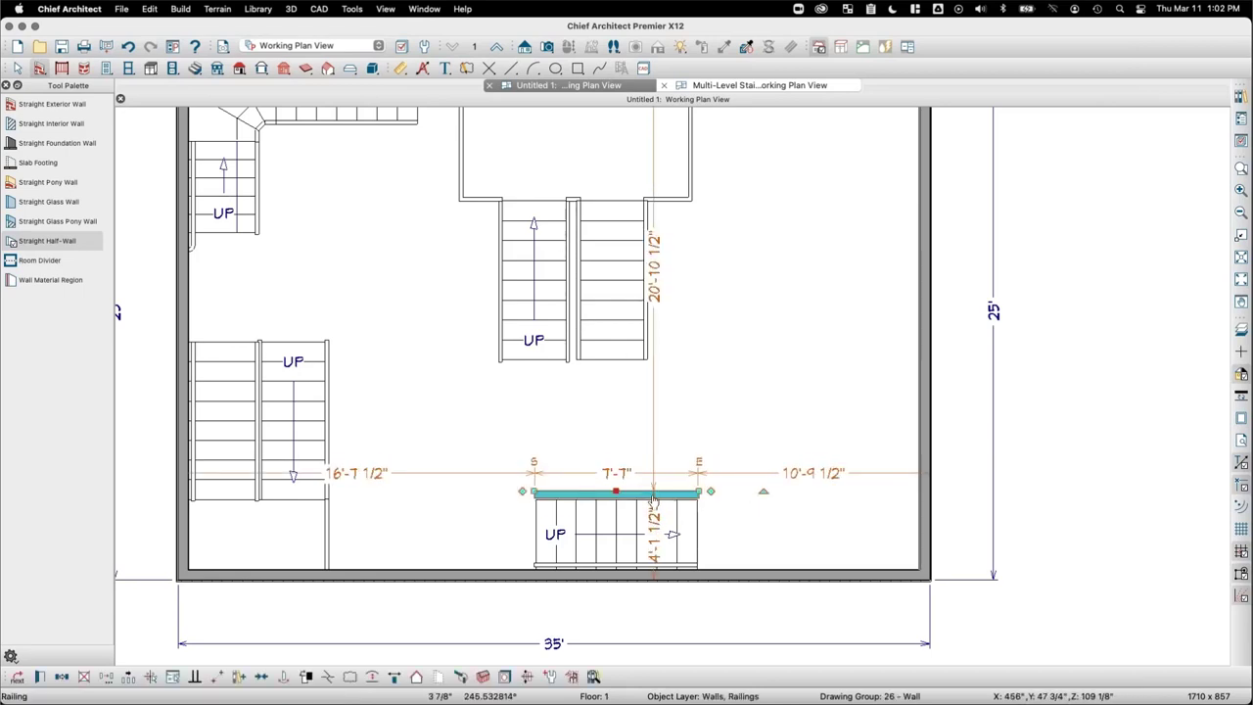
Step: Create a full camera view toward the straight stair and orbit to its half-wall
{"action": "left_click", "coordinate": [547, 46]}
{"action": "left_click_drag", "start_coordinate": [372, 261], "coordinate": [440, 366]}
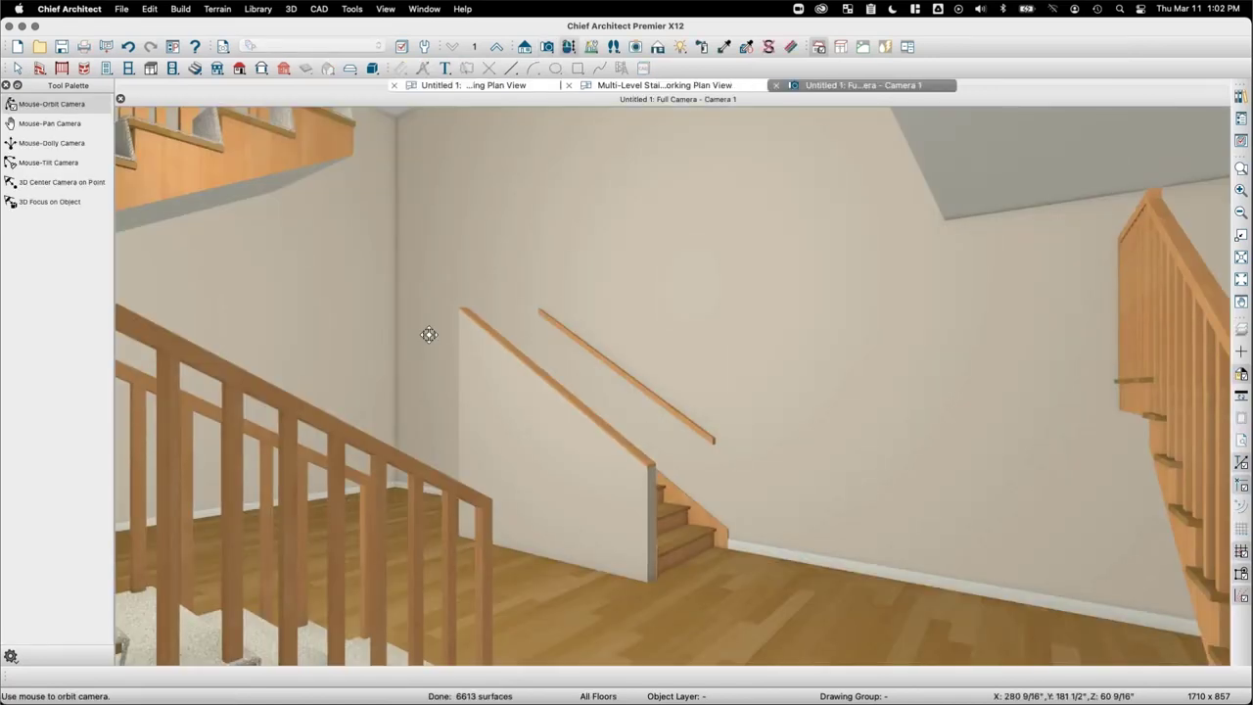
{"action": "left_click_drag", "start_coordinate": [545, 375], "coordinate": [519, 395]}
Step: Convert the half-wall beside the straight stair to a pony wall with an Interior-4 lower wall and 6" height off floor
{"action": "double_click", "coordinate": [519, 395]}
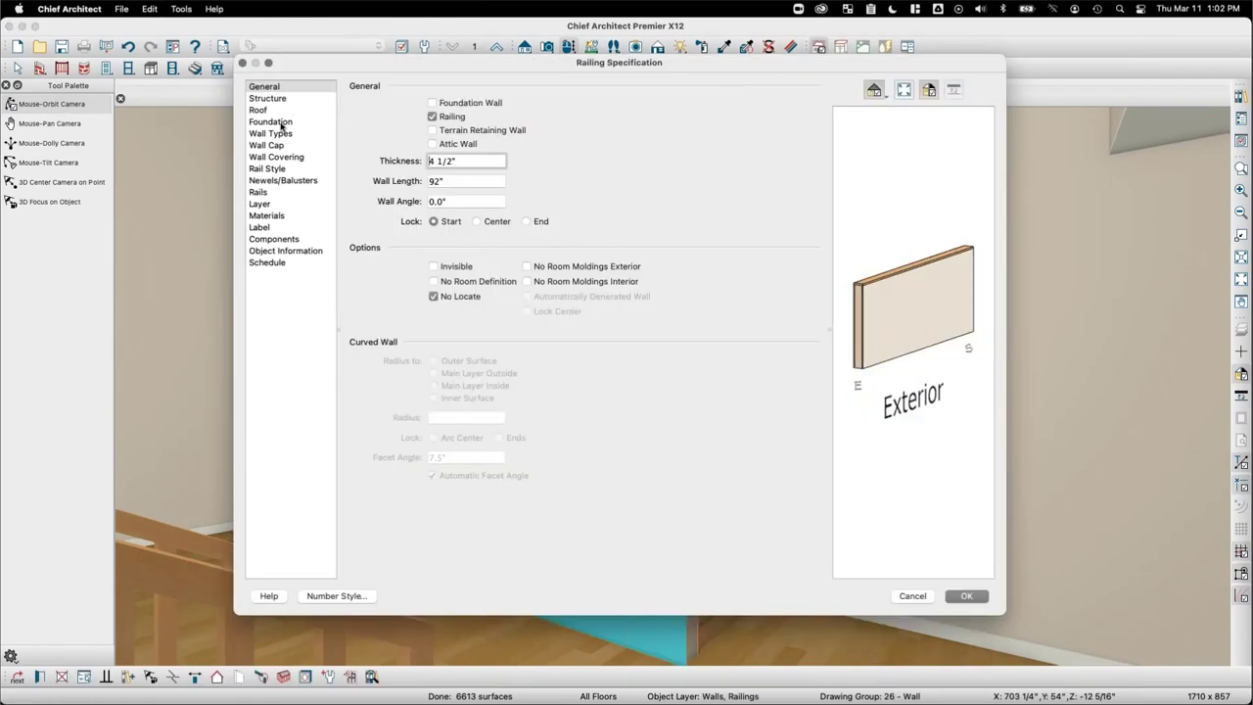
{"action": "left_click", "coordinate": [281, 134]}
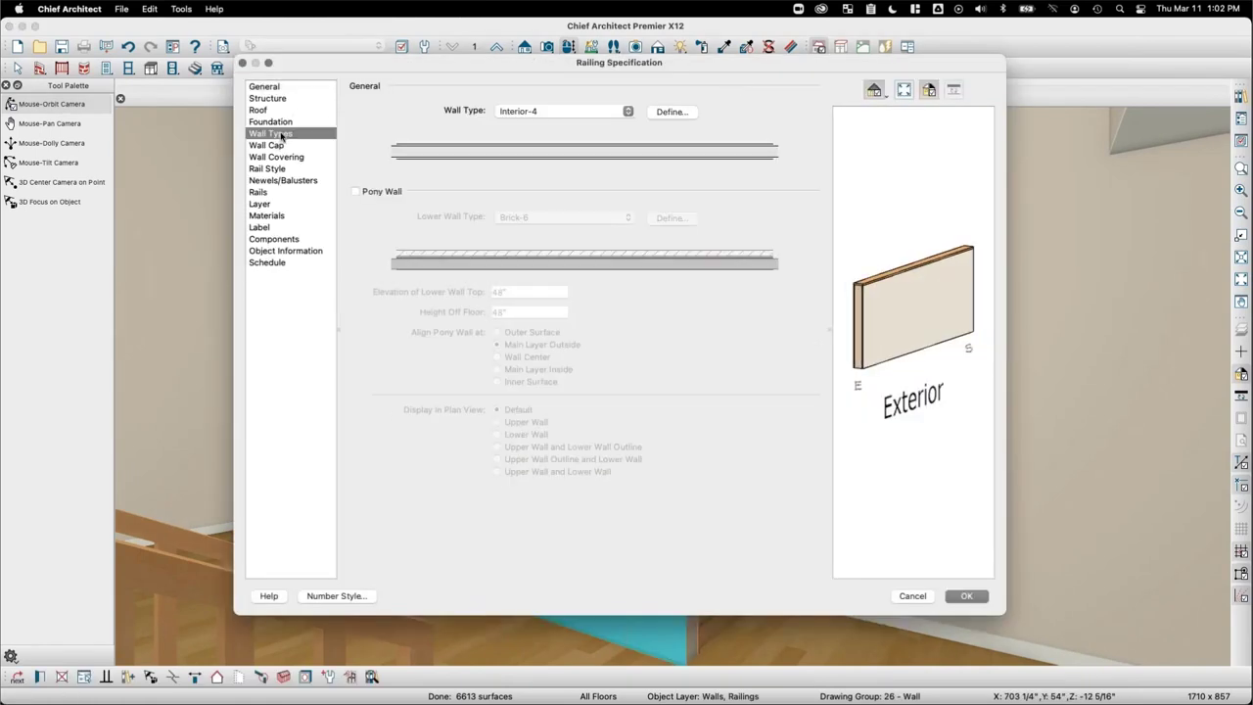
{"action": "left_click", "coordinate": [379, 193]}
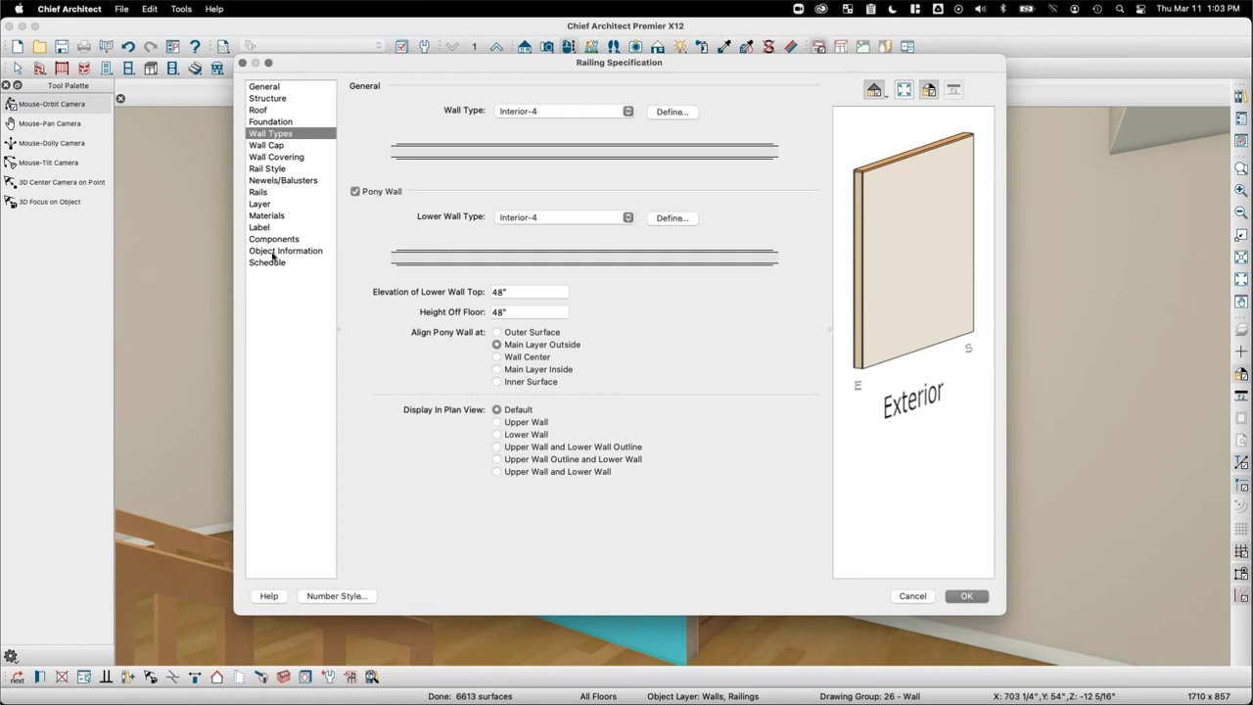
{"action": "left_click", "coordinate": [529, 311]}
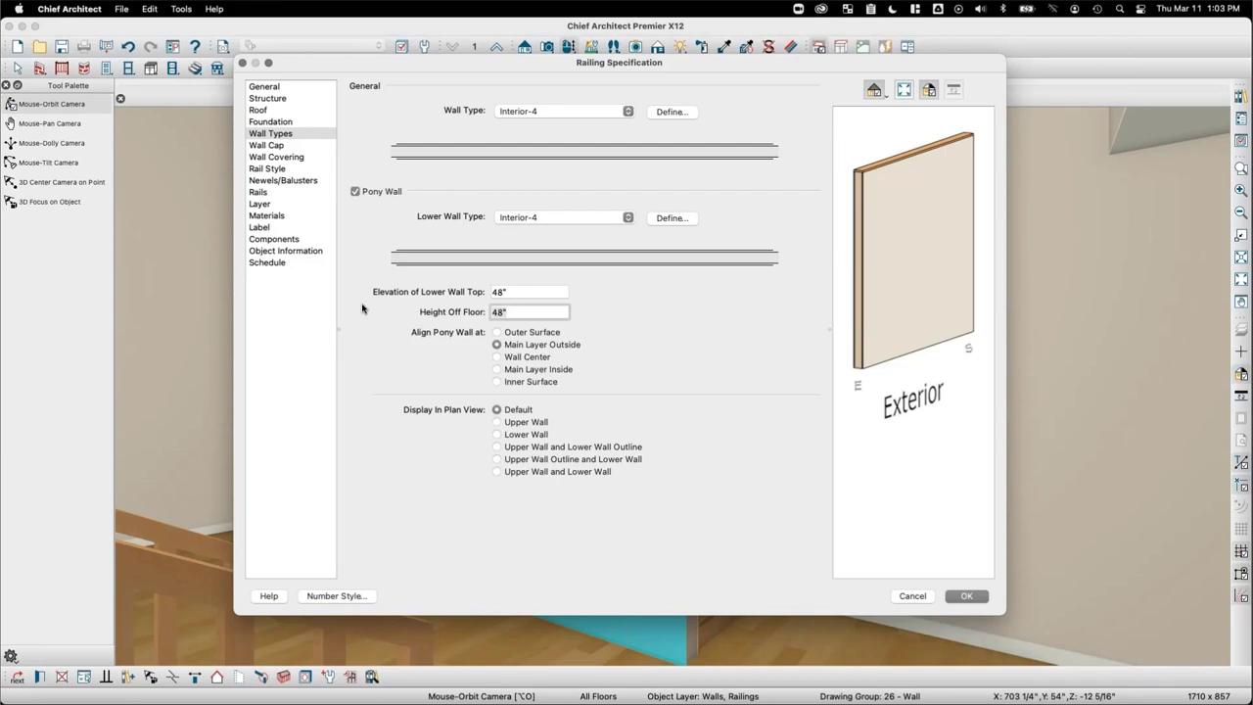
{"action": "type", "text": "6"}
{"action": "key", "text": "Tab"}
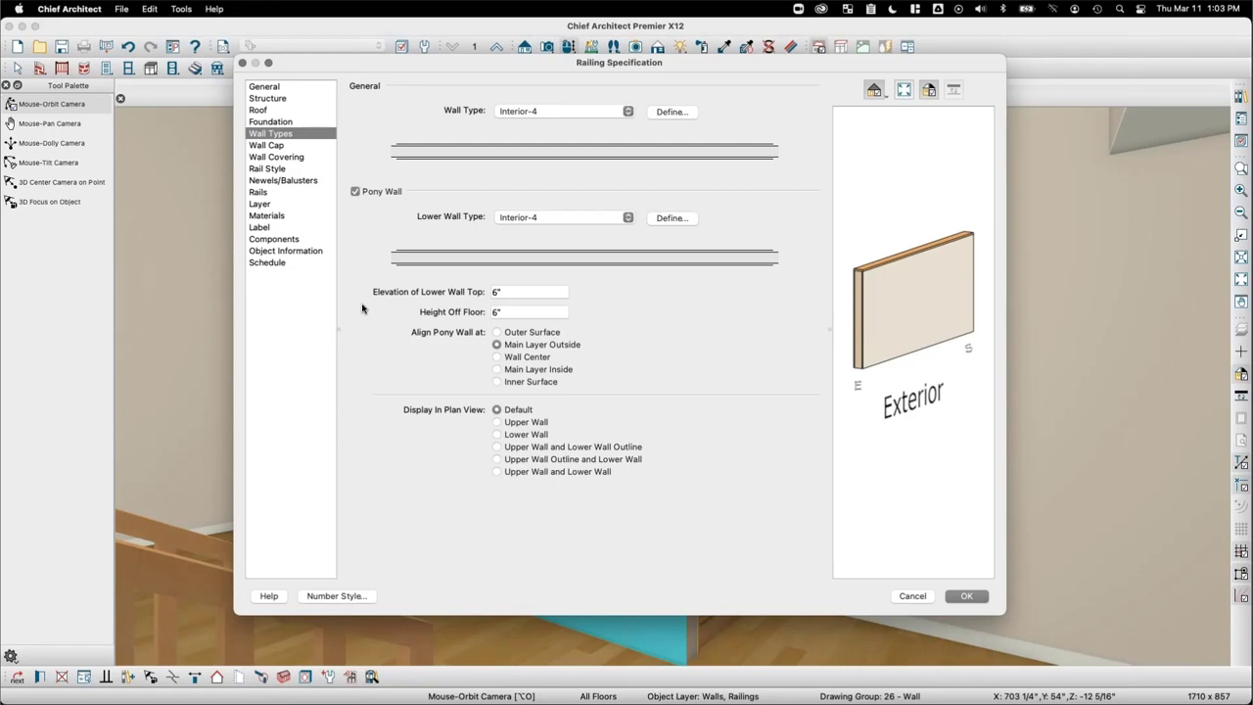
Step: Change the stair-side railing style to Panels and assign the Cable panel type from the library
{"action": "left_click", "coordinate": [303, 170]}
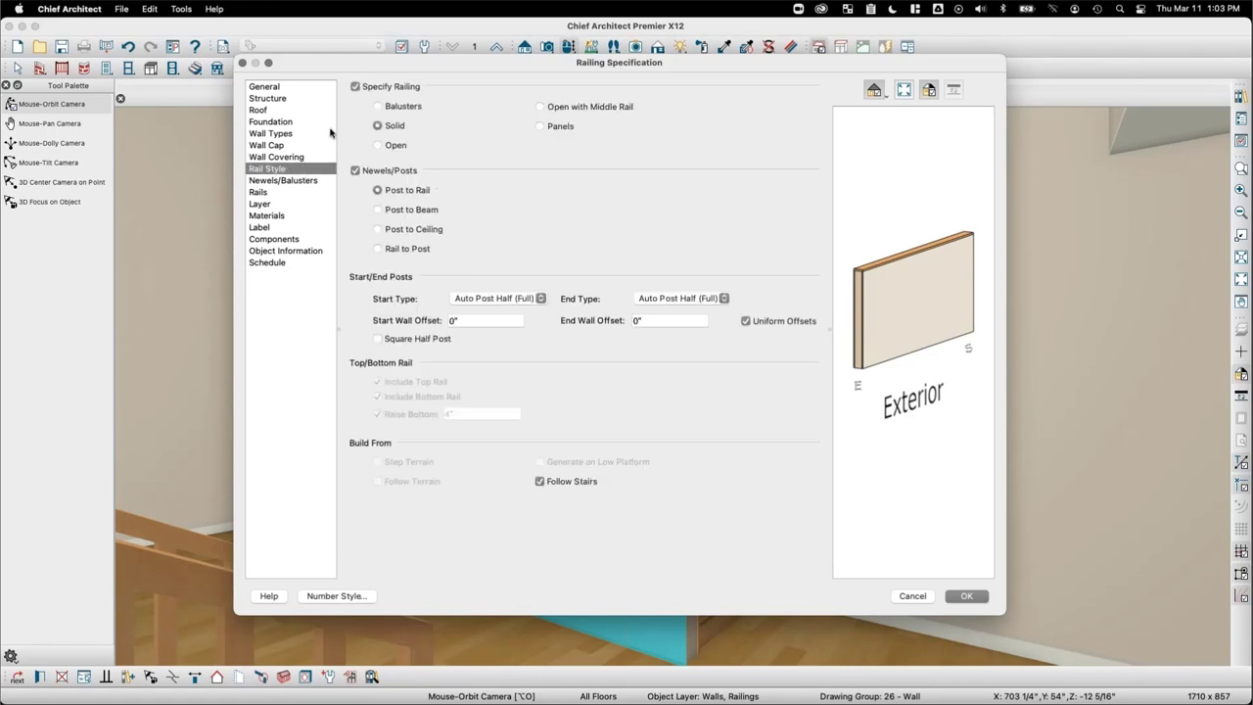
{"action": "left_click", "coordinate": [559, 127]}
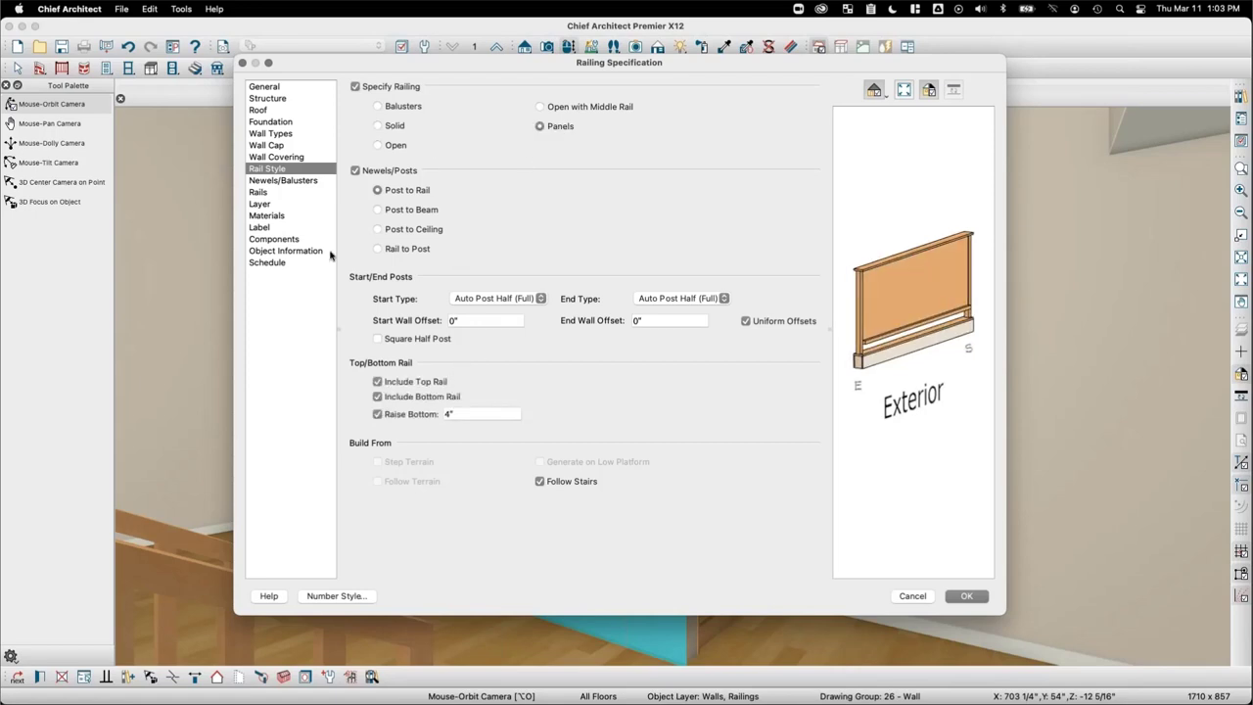
{"action": "left_click", "coordinate": [305, 182]}
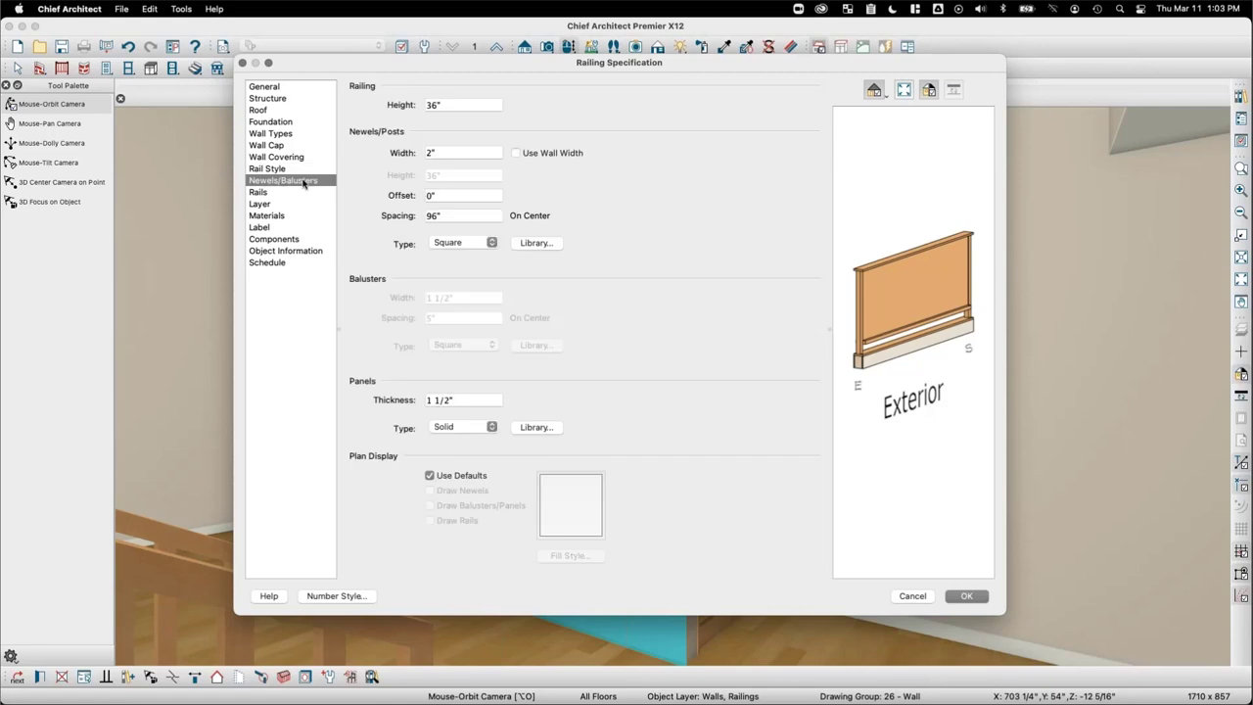
{"action": "left_click", "coordinate": [536, 428]}
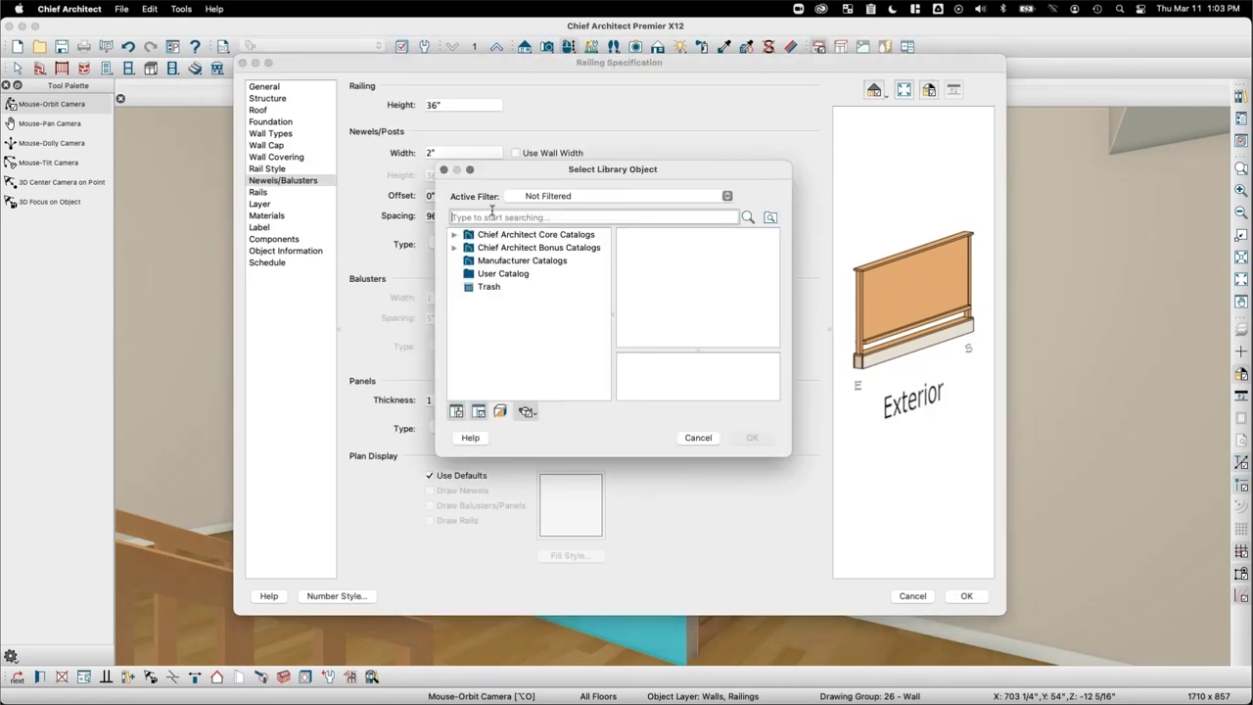
{"action": "type", "text": "cable"}
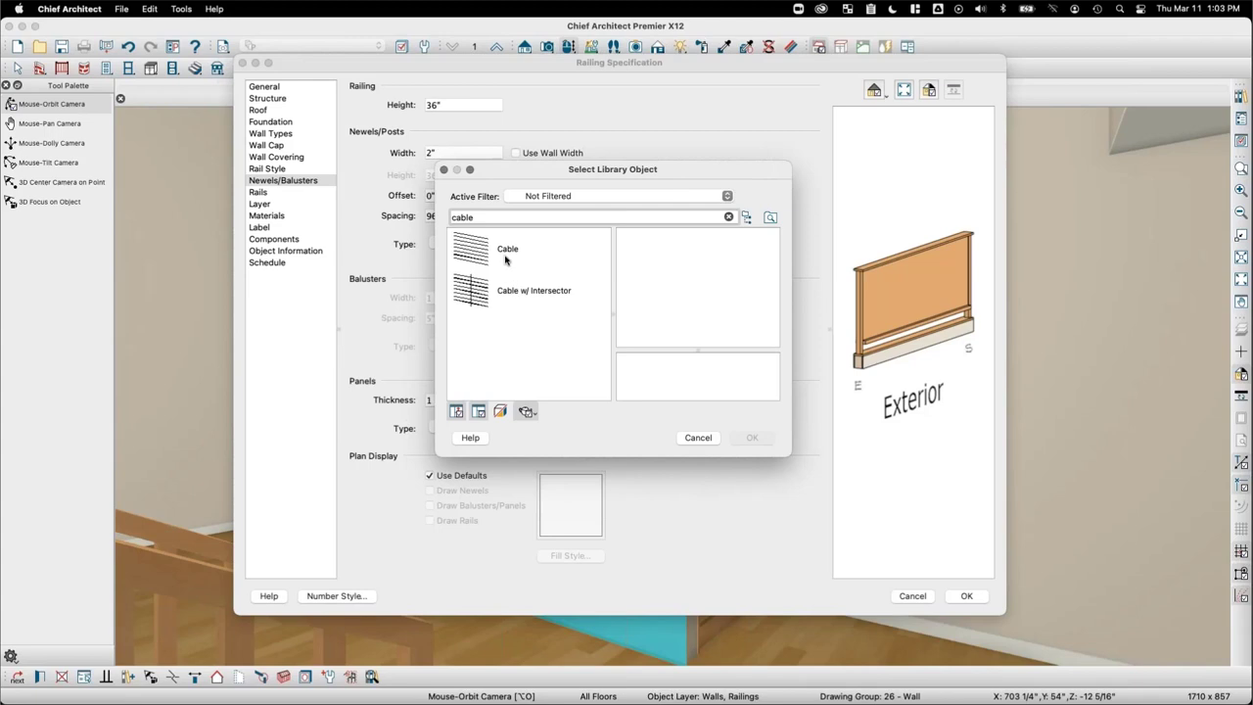
{"action": "left_click", "coordinate": [507, 250]}
{"action": "left_click", "coordinate": [752, 437]}
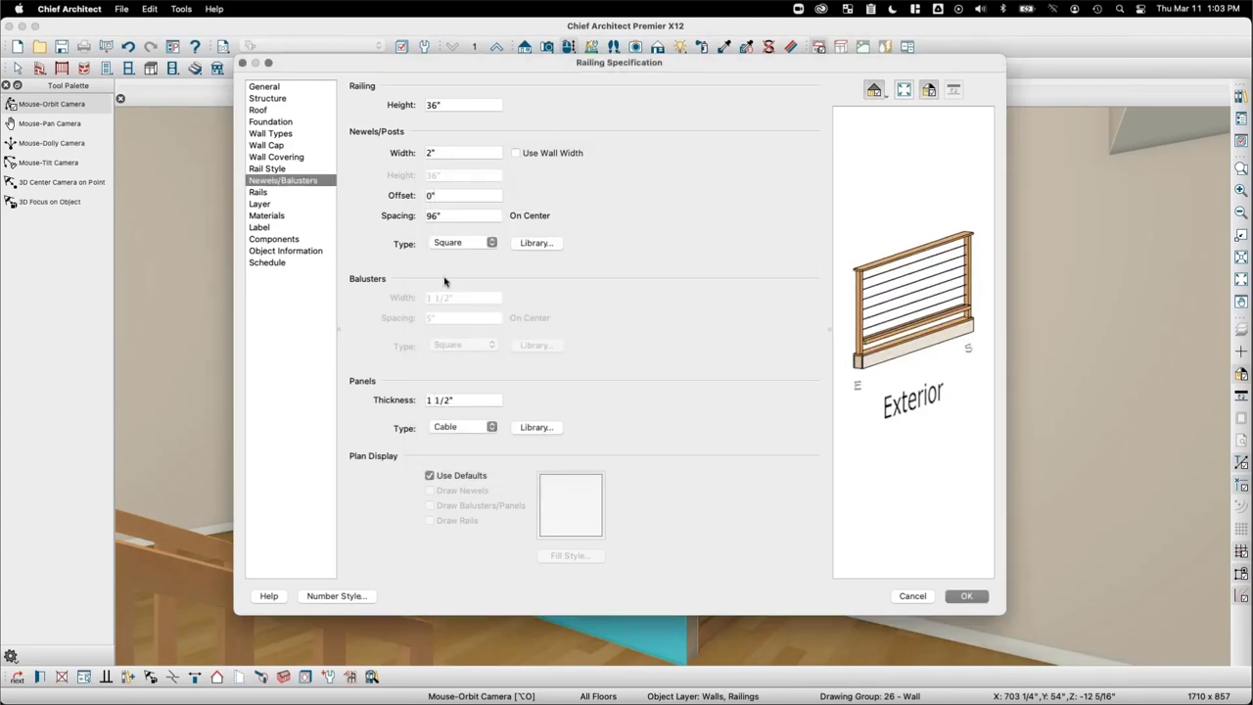
{"action": "left_click", "coordinate": [967, 595]}
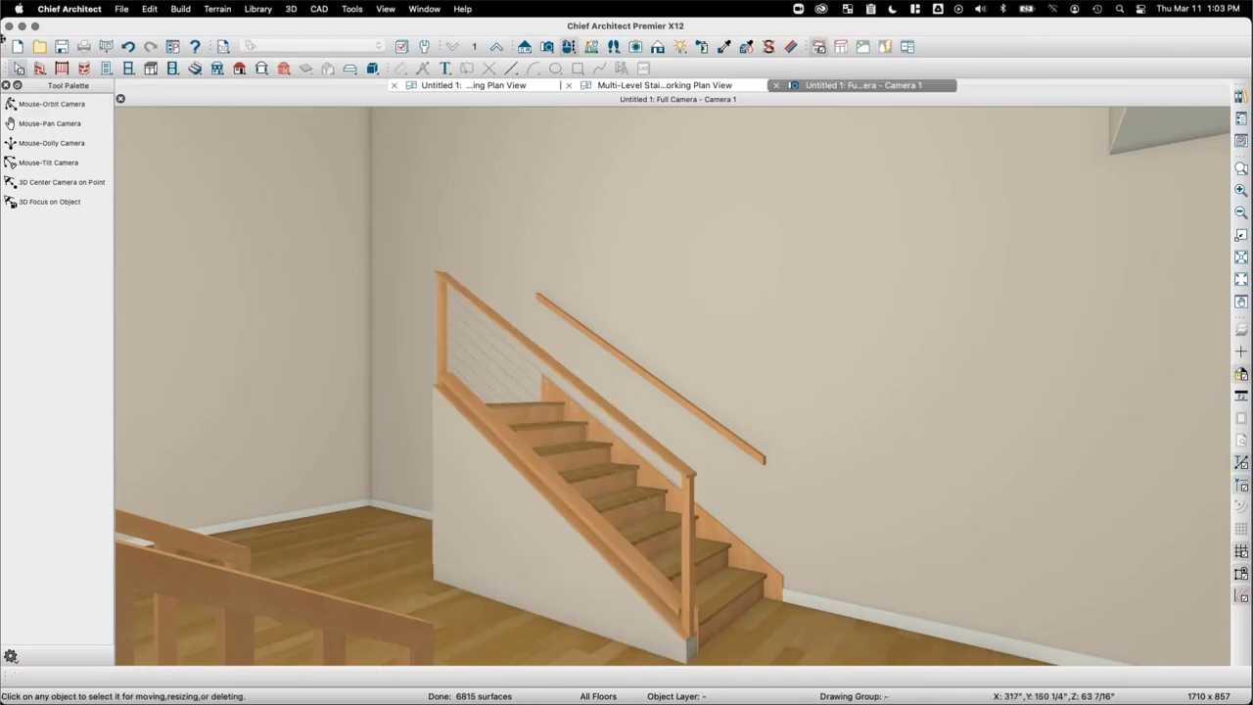
Step: Examine the cable railing on the stair's wall from another angle and review its rail style settings, including Follow Stairs
{"action": "left_click", "coordinate": [31, 104]}
{"action": "left_click_drag", "start_coordinate": [428, 297], "coordinate": [810, 401]}
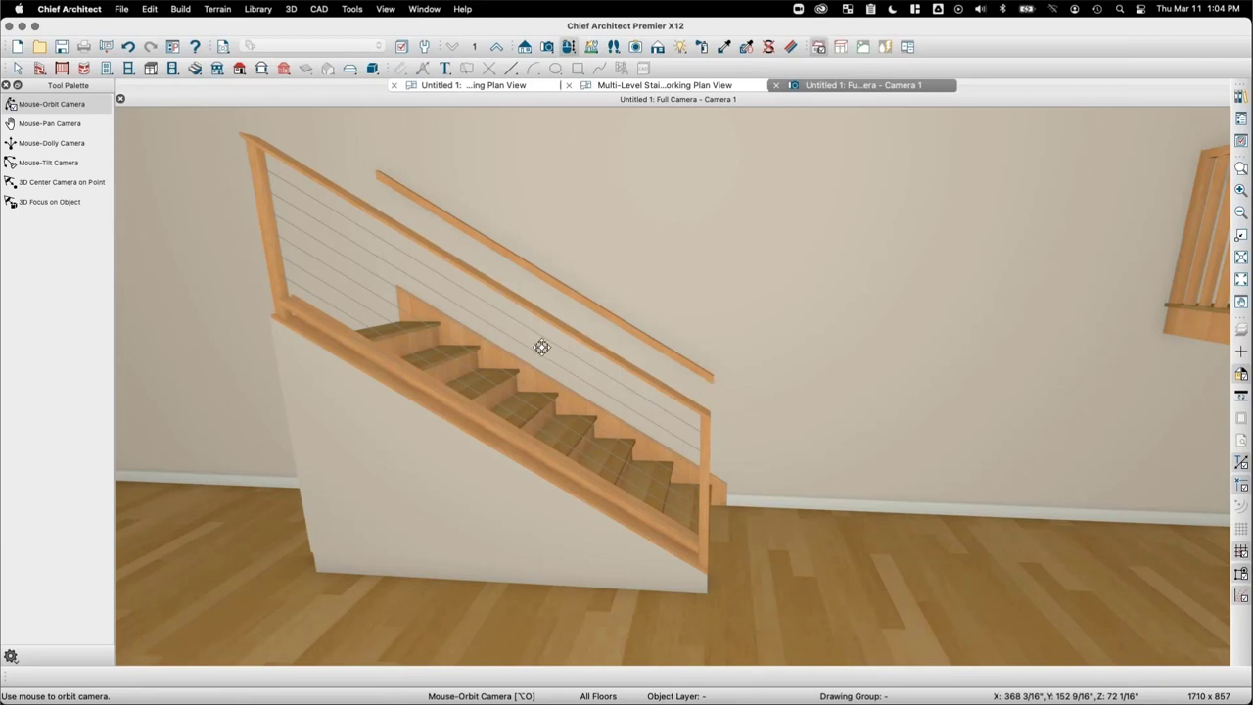
{"action": "left_click", "coordinate": [433, 442]}
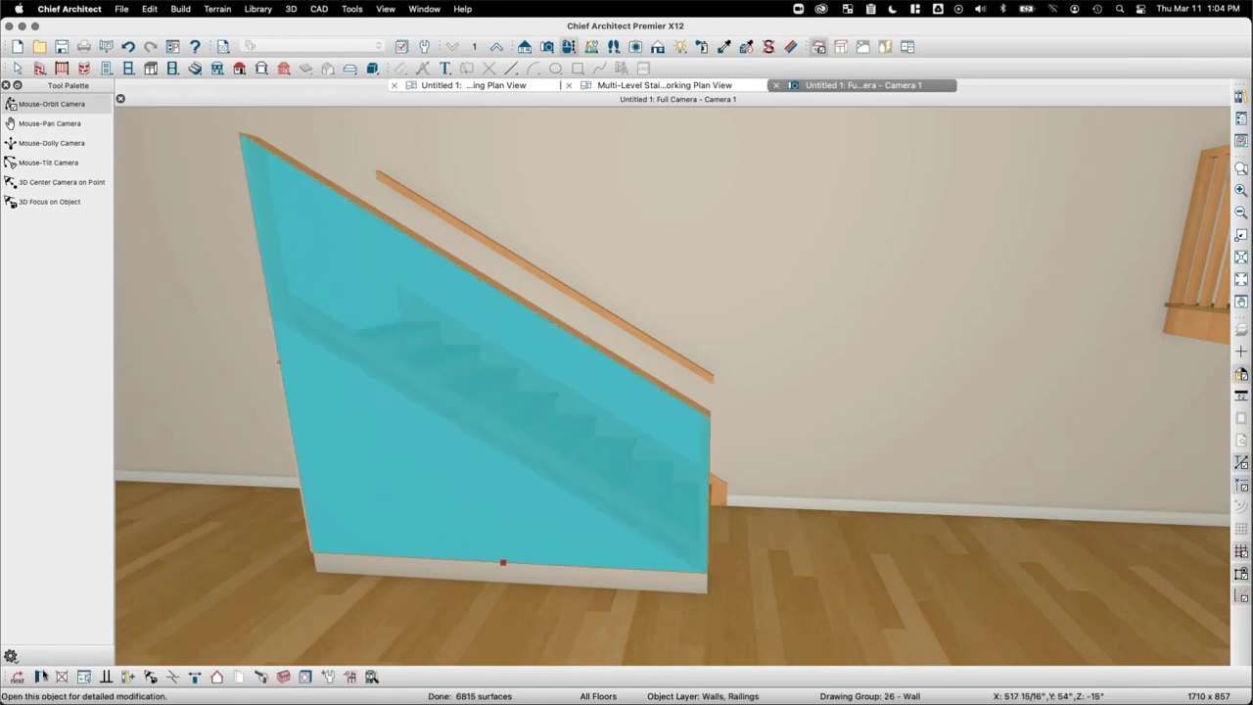
{"action": "double_click", "coordinate": [330, 321]}
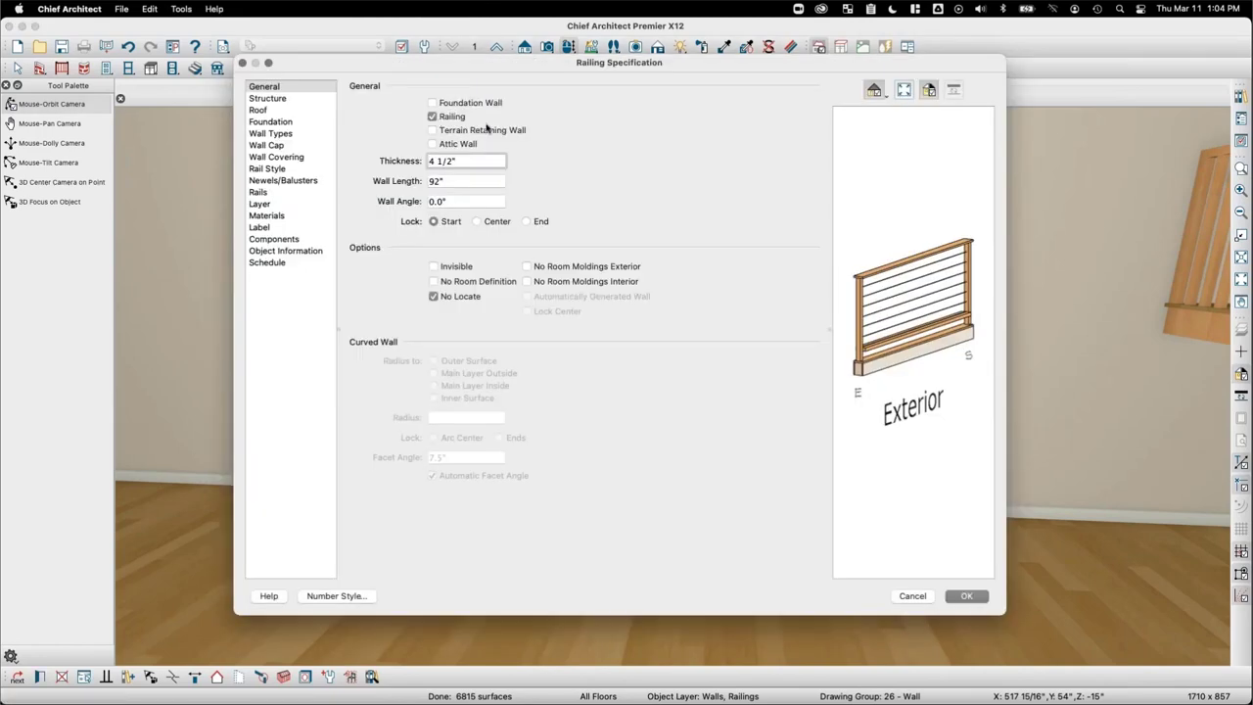
{"action": "left_click", "coordinate": [295, 171]}
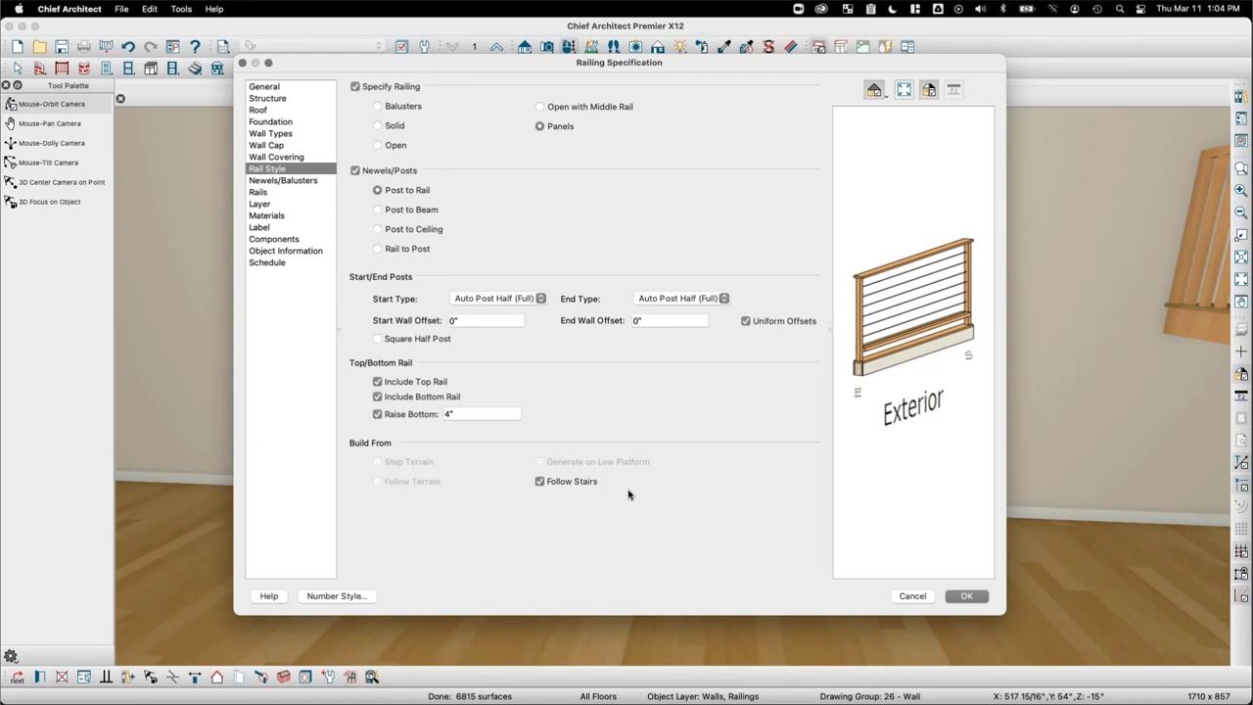
{"action": "left_click", "coordinate": [957, 593]}
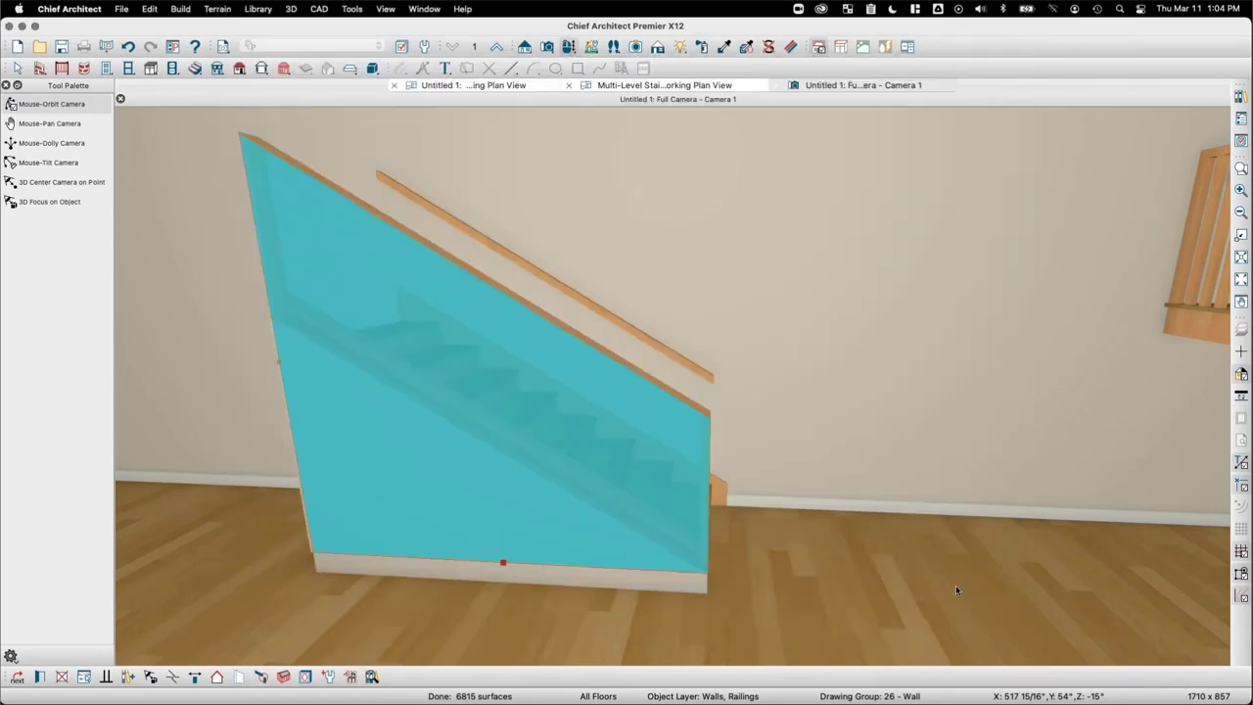
{"action": "key", "text": "Escape"}
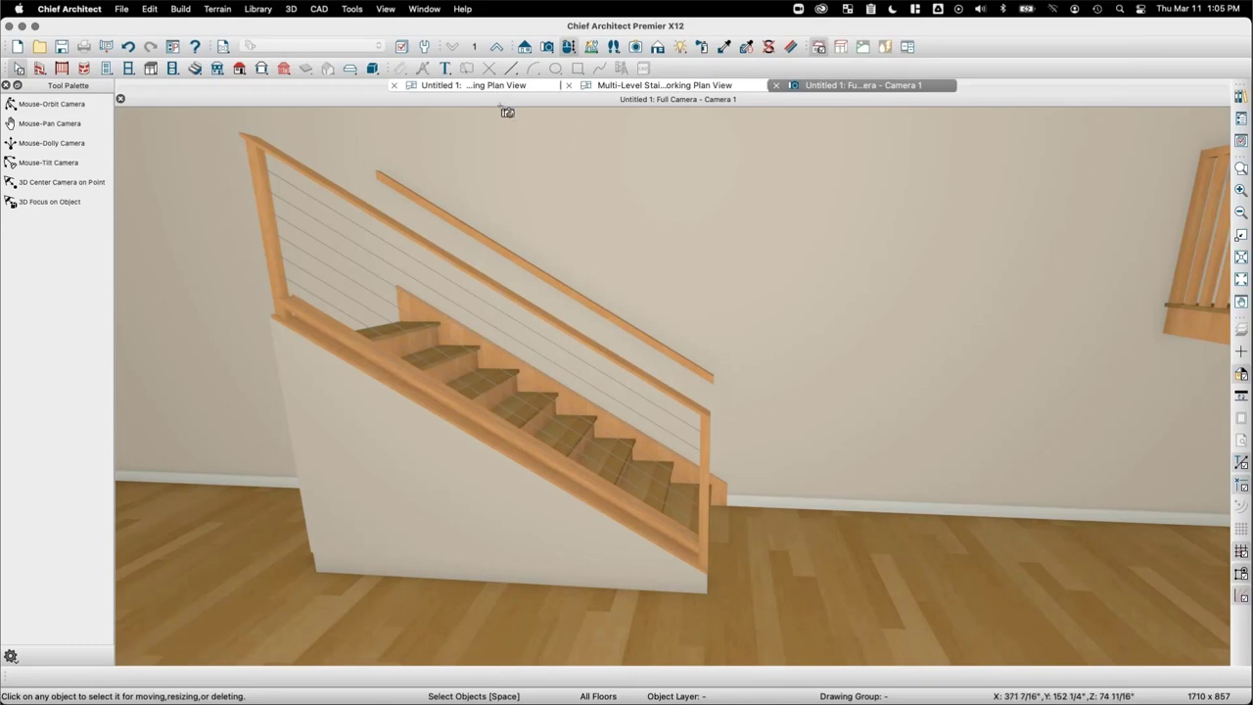
Step: Return to the plan view and draw a straight stair about 9'-4" long running downward near the right exterior wall
{"action": "left_click", "coordinate": [475, 85]}
{"action": "key", "text": "space"}
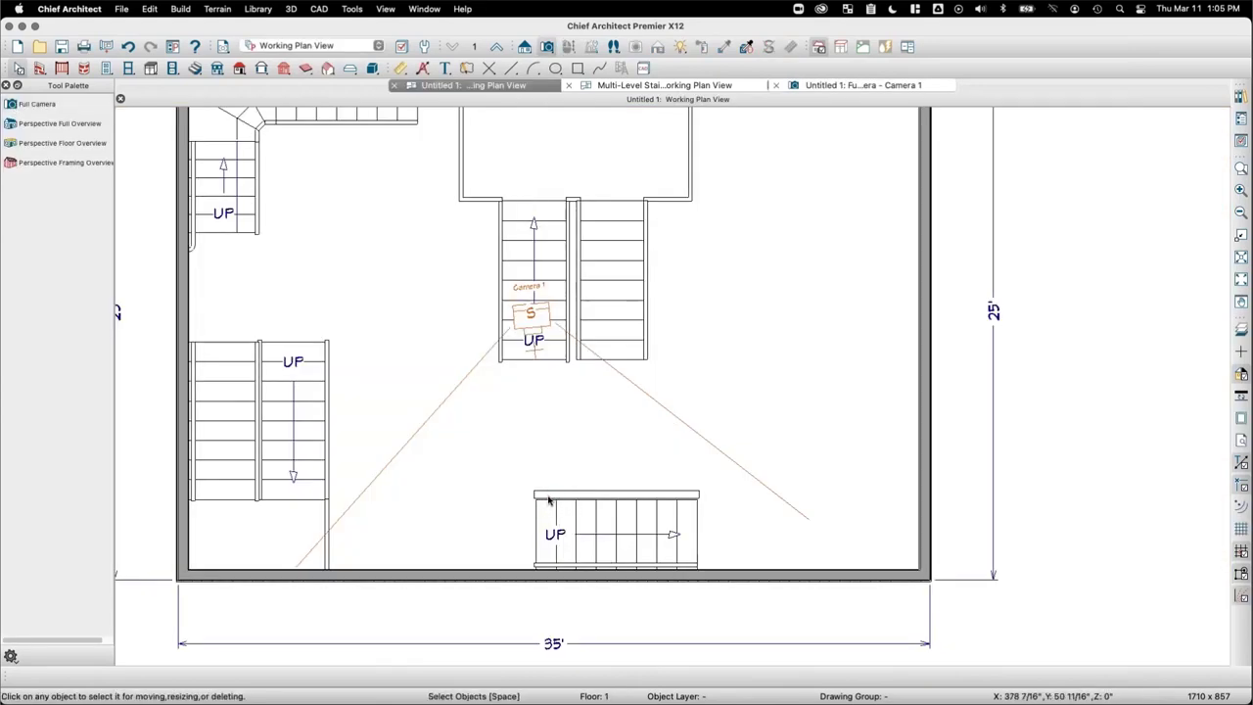
{"action": "left_click", "coordinate": [551, 504]}
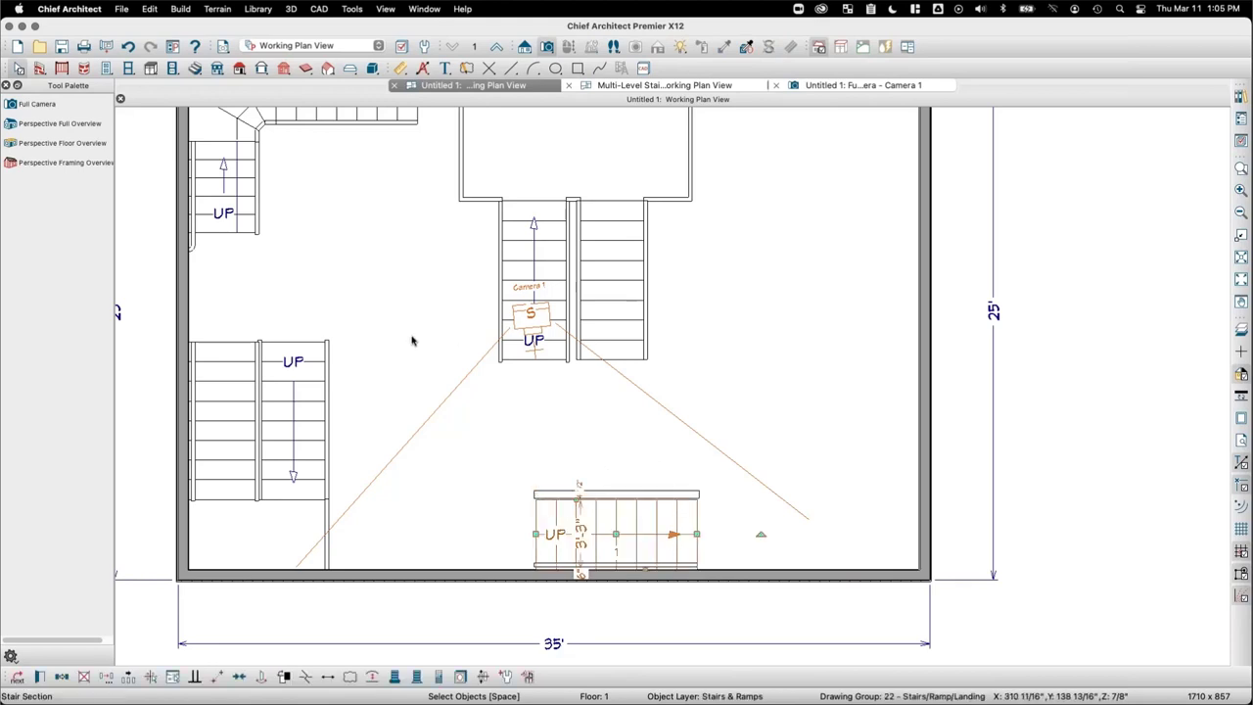
{"action": "middle_click_drag", "start_coordinate": [868, 316], "coordinate": [730, 459]}
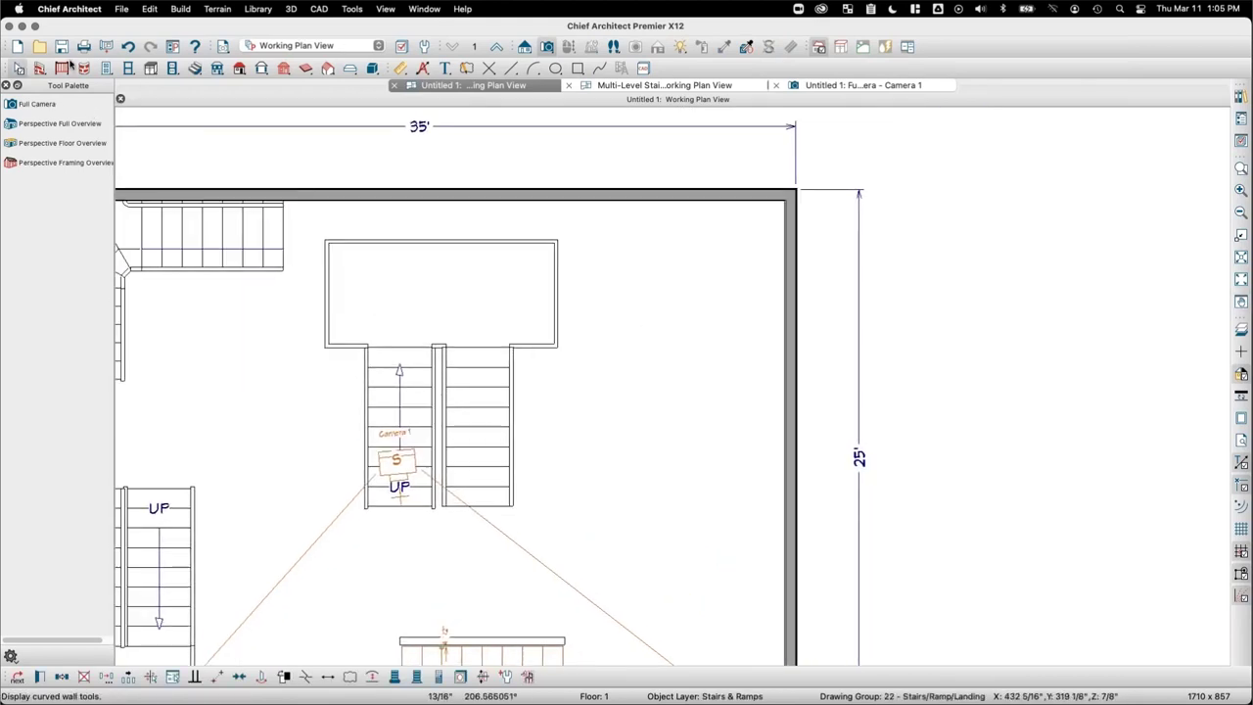
{"action": "left_click", "coordinate": [40, 69]}
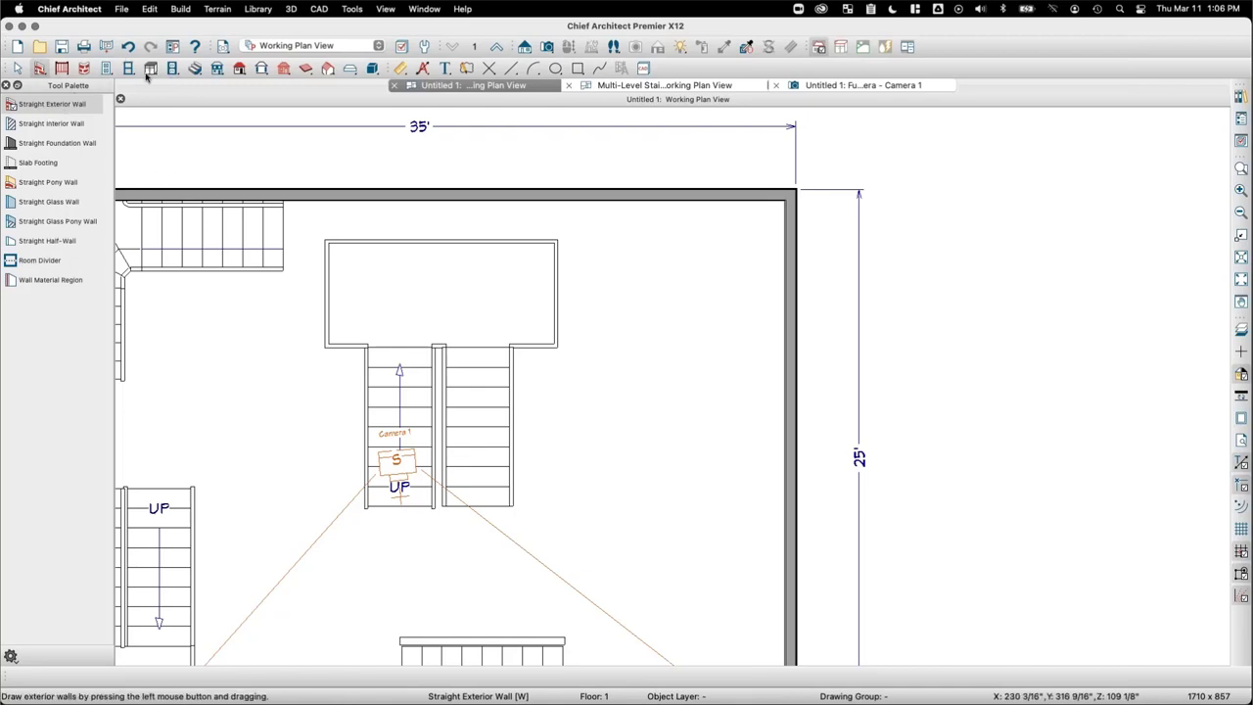
{"action": "left_click", "coordinate": [195, 68]}
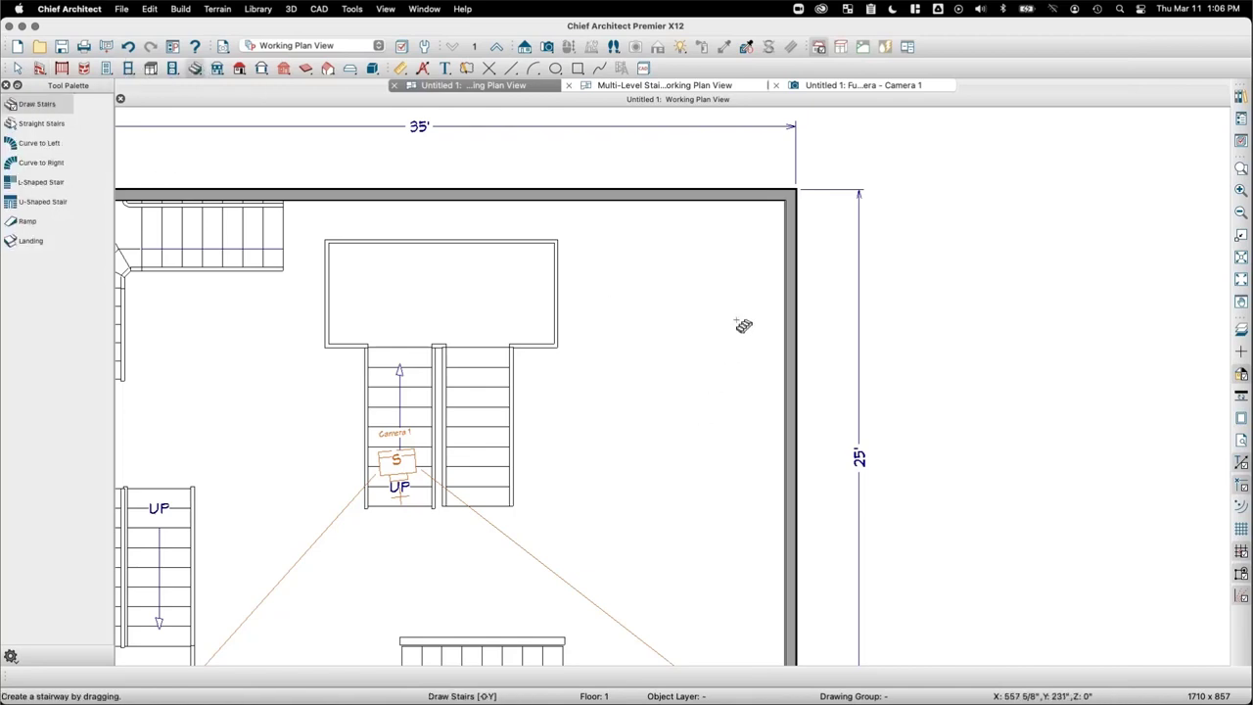
{"action": "left_click_drag", "start_coordinate": [736, 321], "coordinate": [736, 520]}
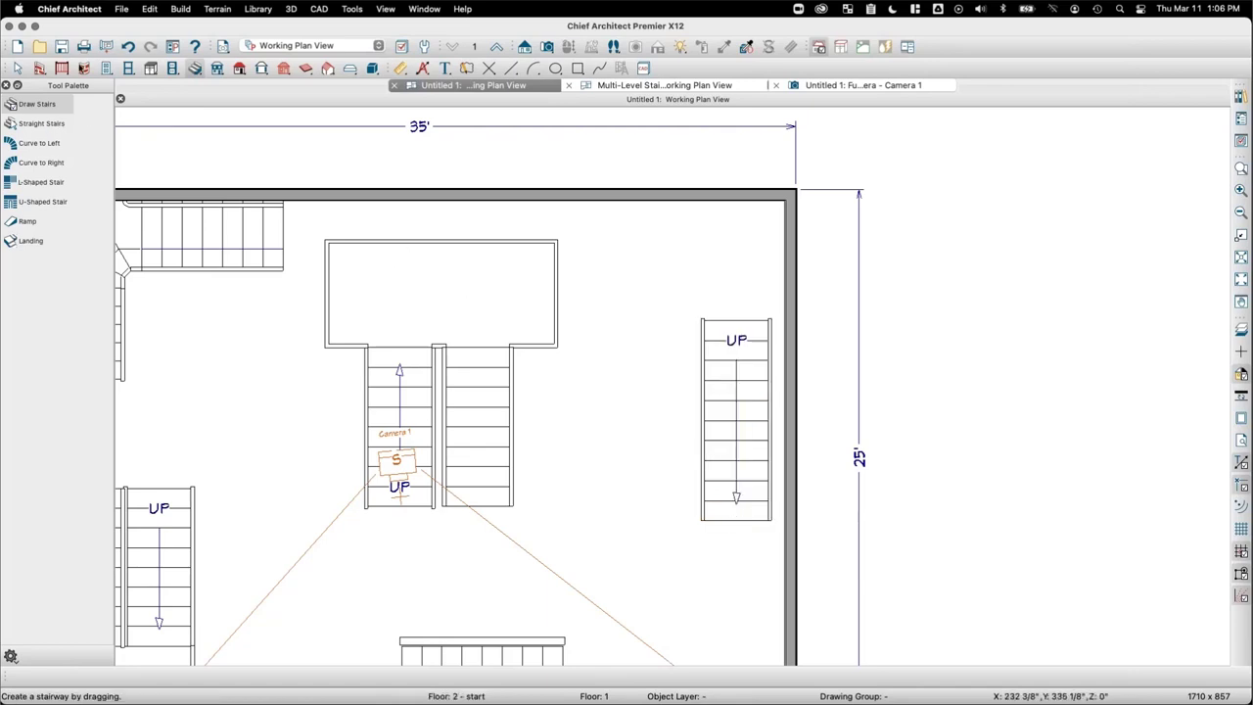
Step: Draw a straight interior wall about 7'-10" long along the new stair's inner side and move it against the stair edge
{"action": "left_click", "coordinate": [39, 68]}
{"action": "left_click", "coordinate": [37, 125]}
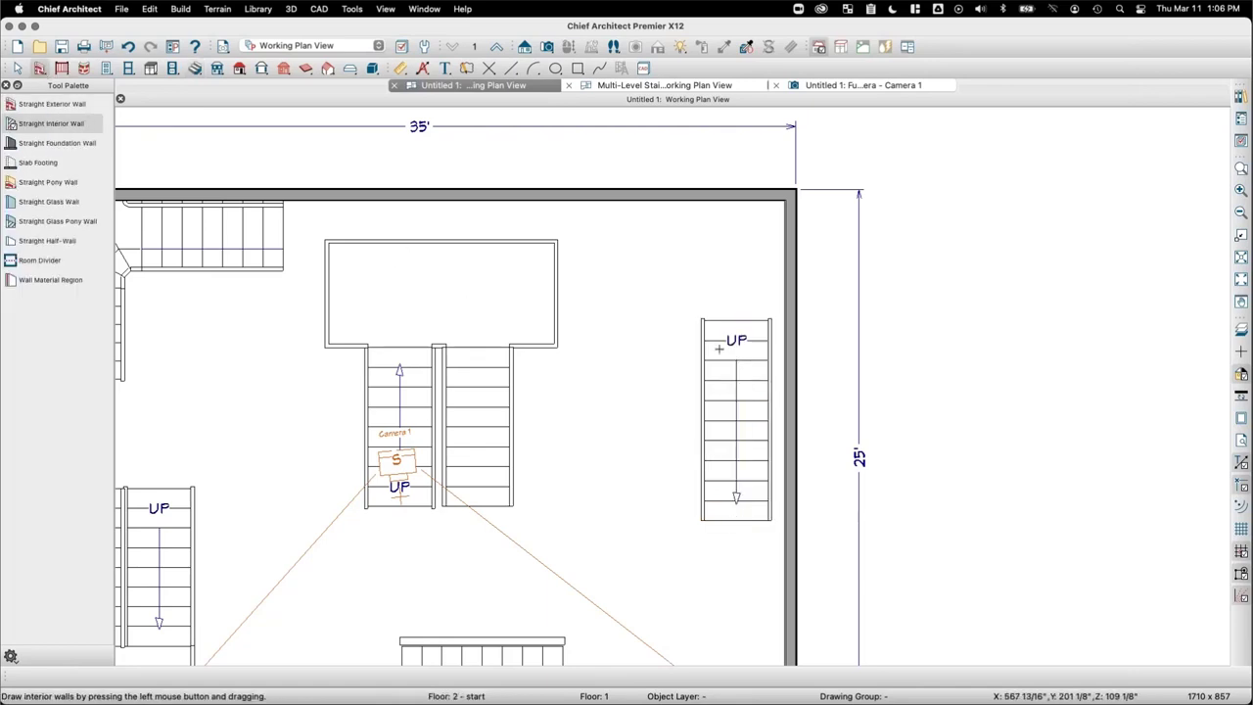
{"action": "left_click_drag", "start_coordinate": [689, 358], "coordinate": [688, 531]}
{"action": "left_click", "coordinate": [684, 399]}
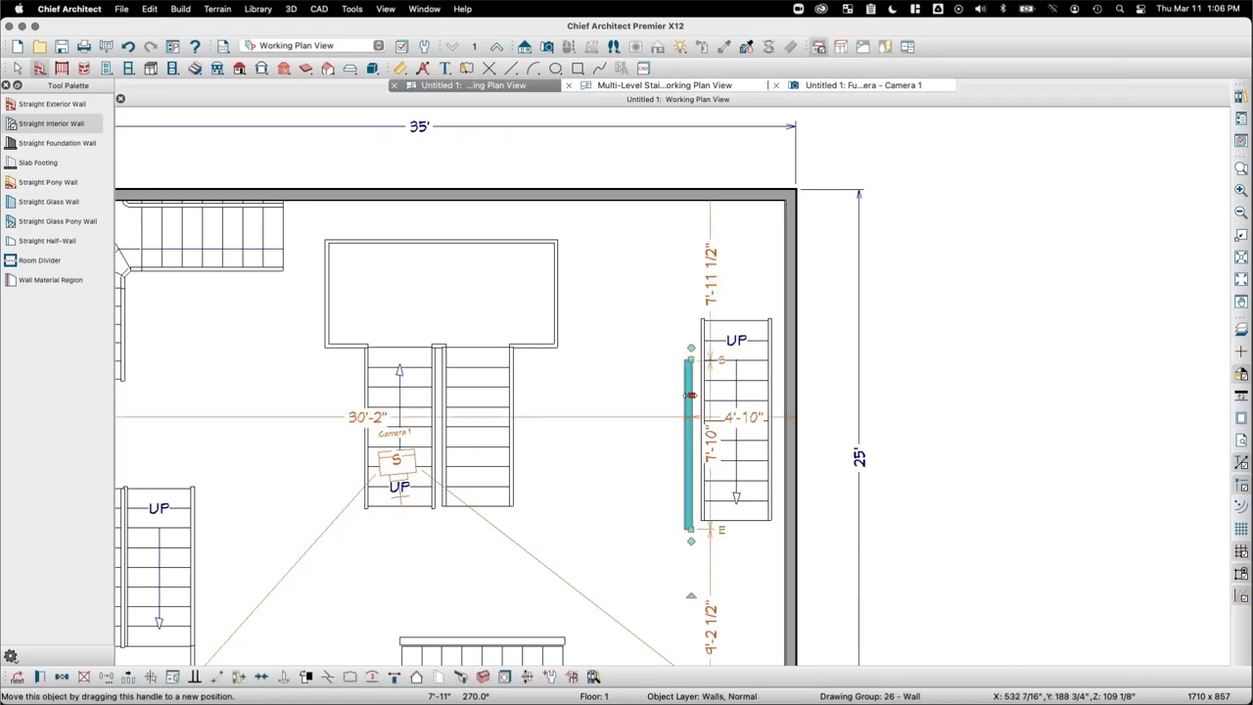
{"action": "left_click_drag", "start_coordinate": [684, 399], "coordinate": [701, 410]}
{"action": "scroll", "coordinate": [695, 396], "scroll_direction": "up", "scroll_amount": 2}
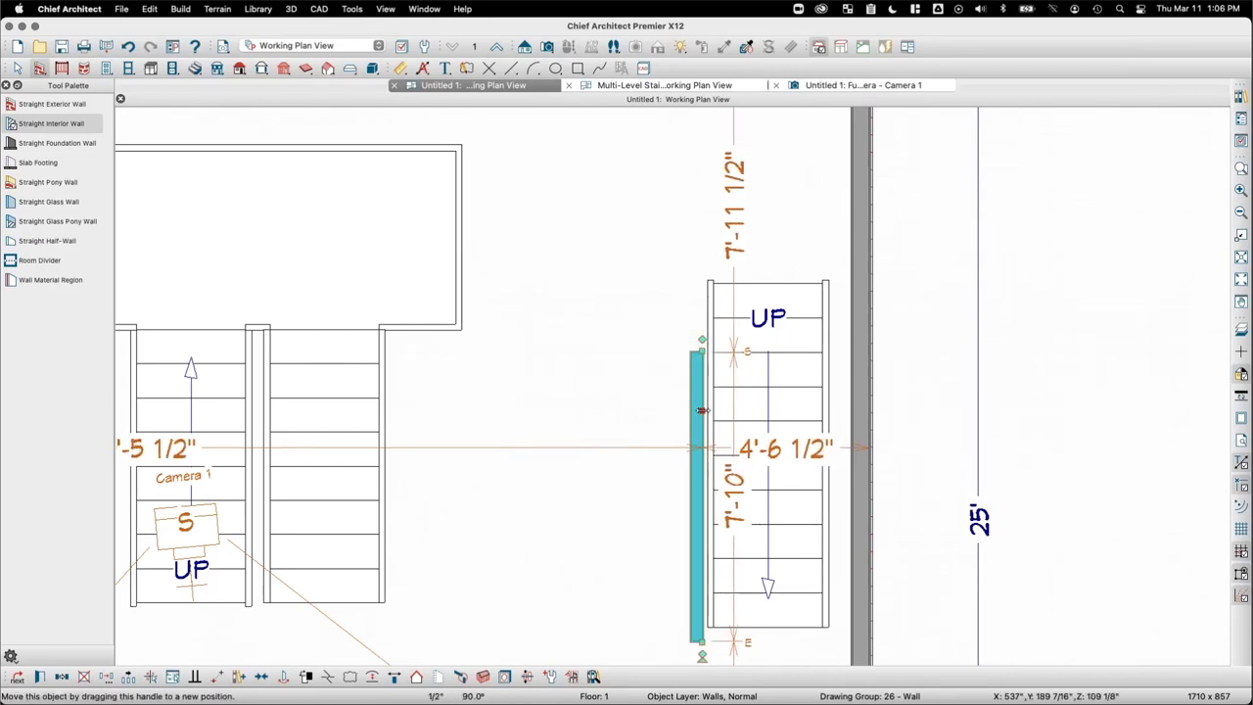
{"action": "left_click_drag", "start_coordinate": [701, 410], "coordinate": [705, 410]}
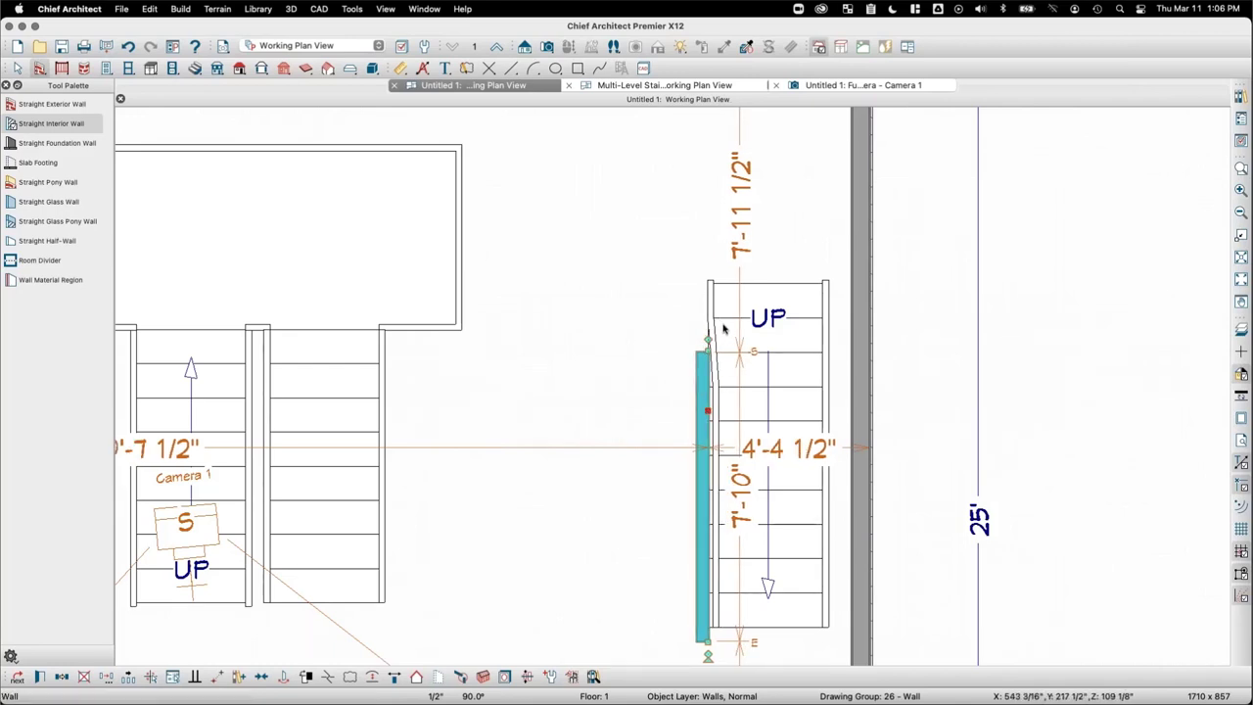
{"action": "key", "text": "Escape"}
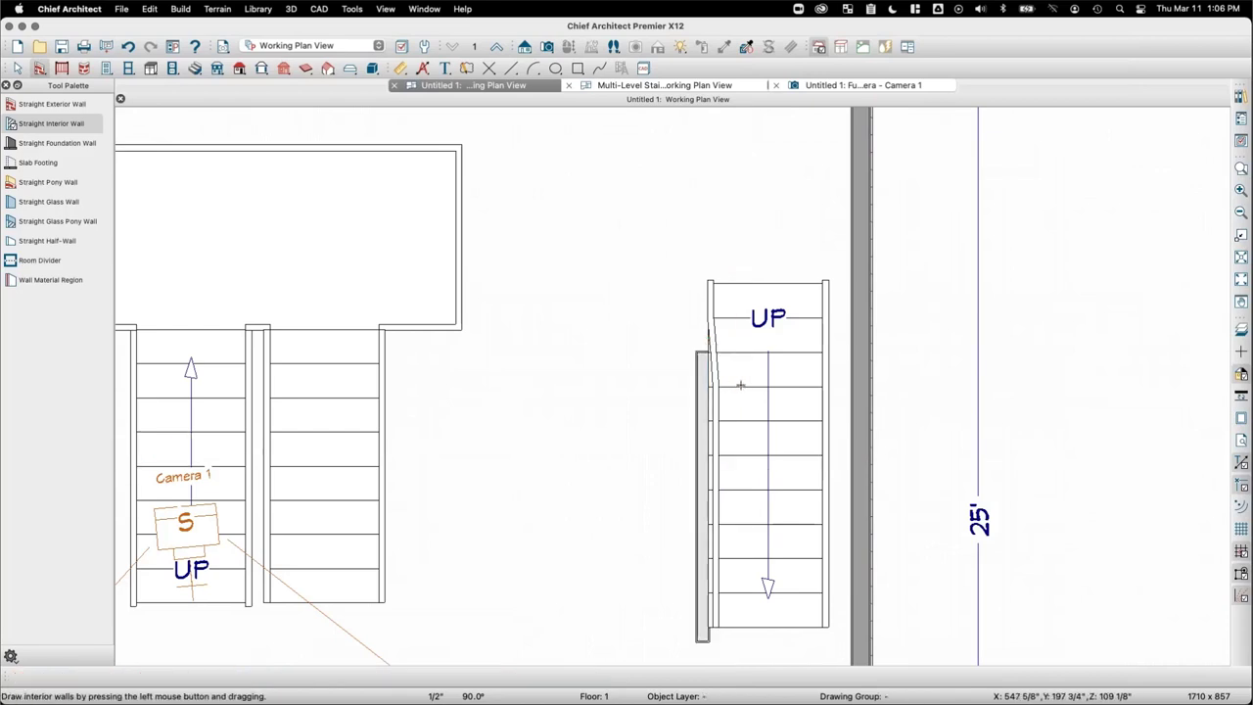
Step: Break the new stair into two sections where the adjacent interior wall begins
{"action": "key", "text": "space"}
{"action": "left_click", "coordinate": [734, 319]}
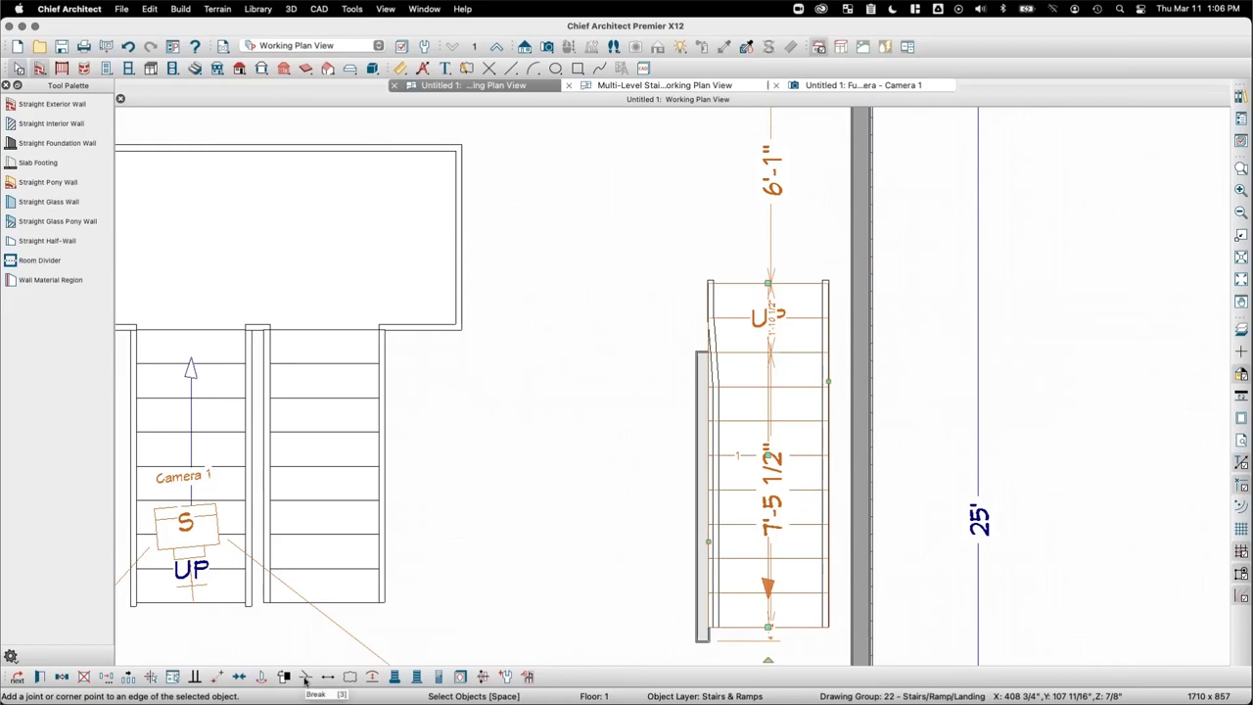
{"action": "key", "text": "Escape"}
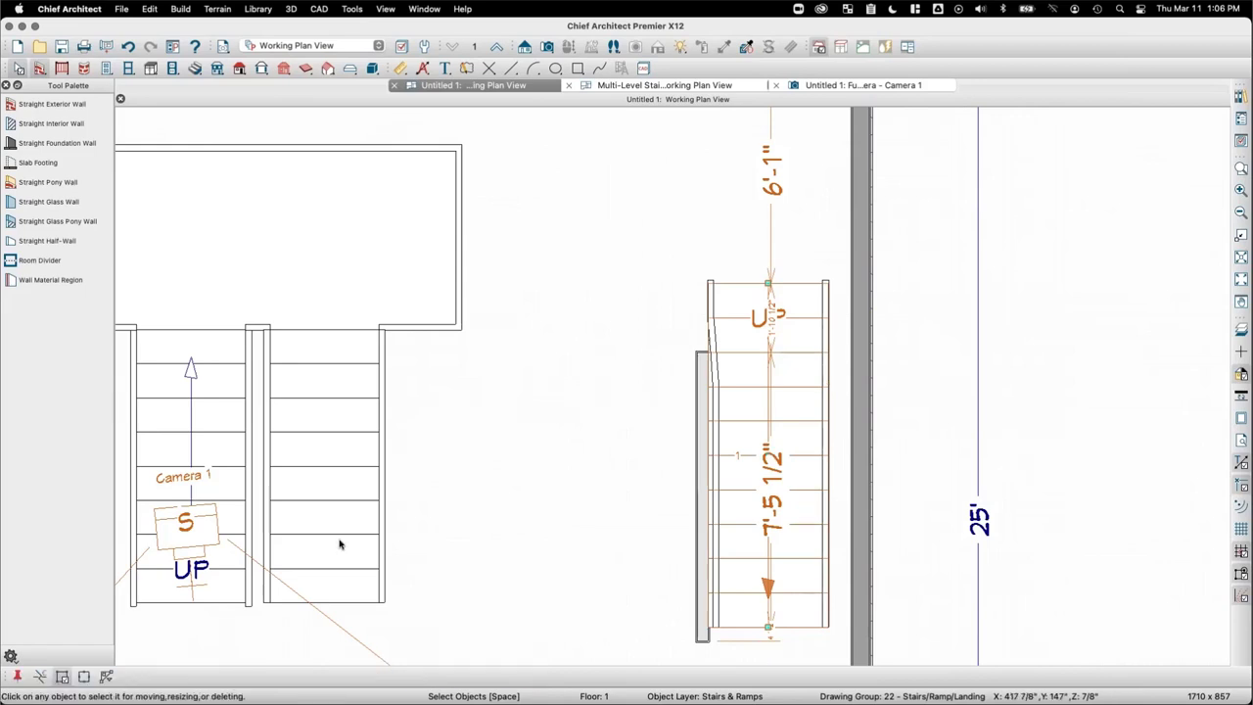
{"action": "left_click", "coordinate": [743, 359]}
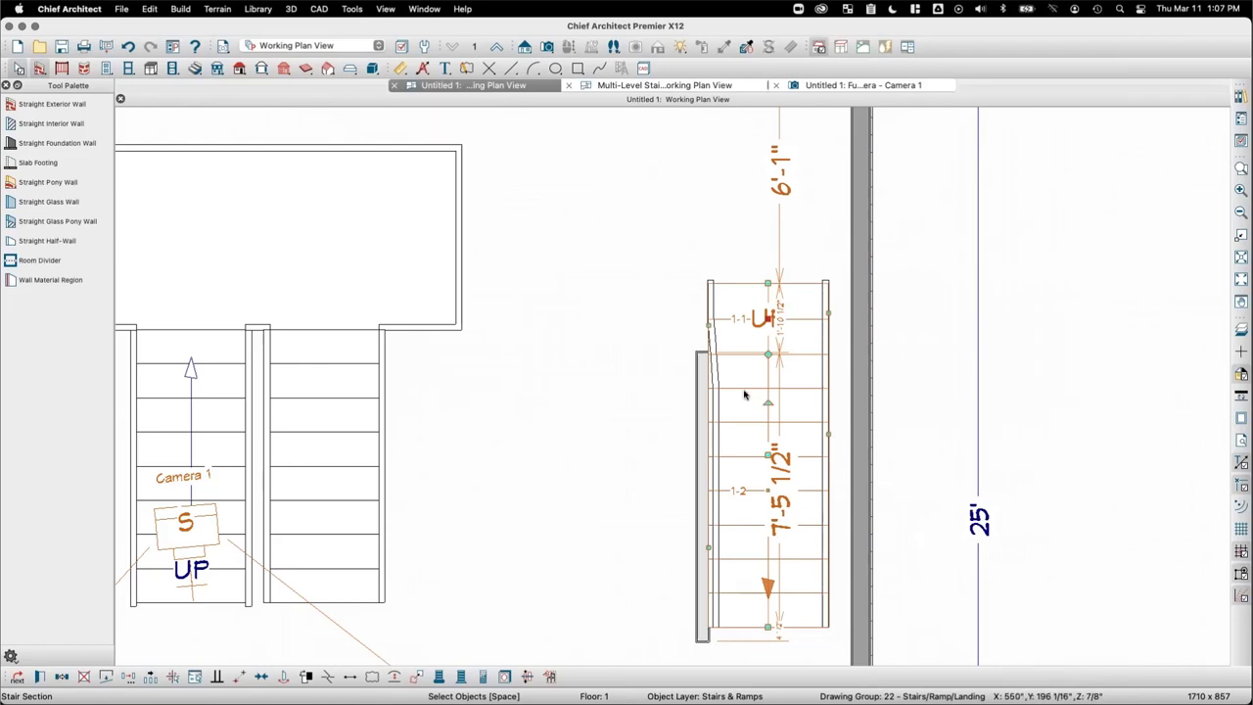
Step: Turn off the left railing in the new staircase's specification
{"action": "double_click", "coordinate": [744, 392]}
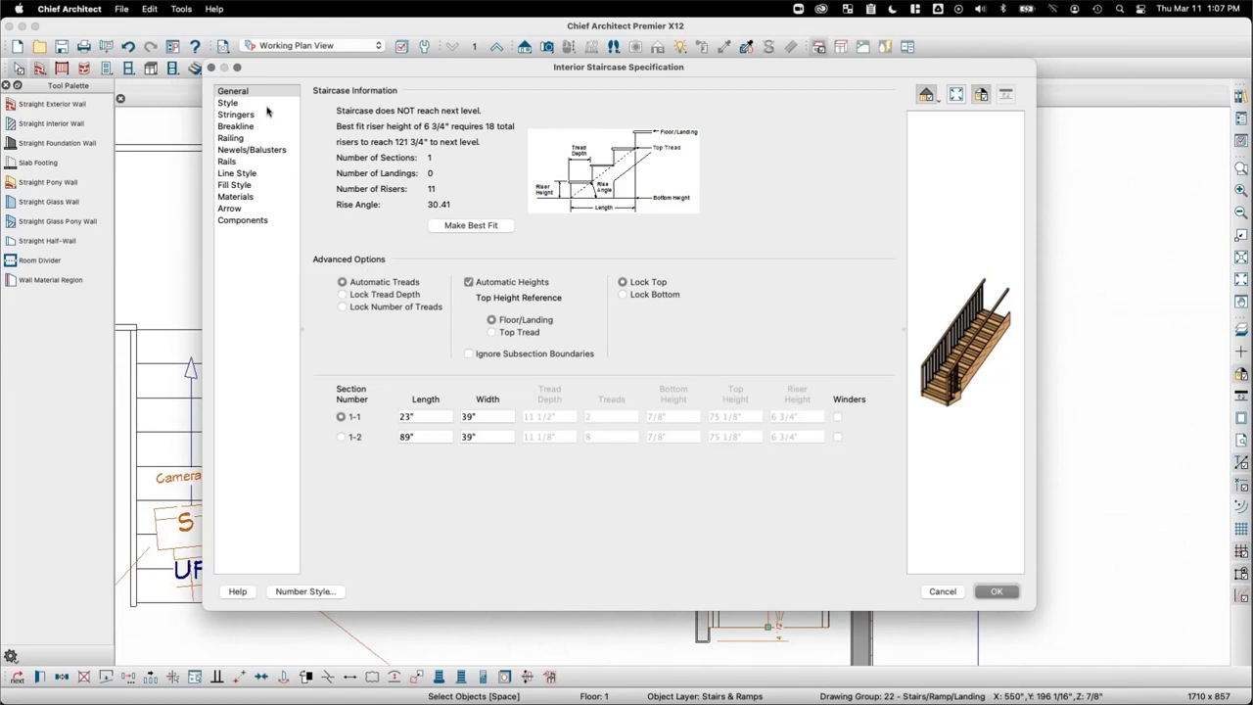
{"action": "left_click", "coordinate": [235, 139]}
{"action": "left_click", "coordinate": [430, 149]}
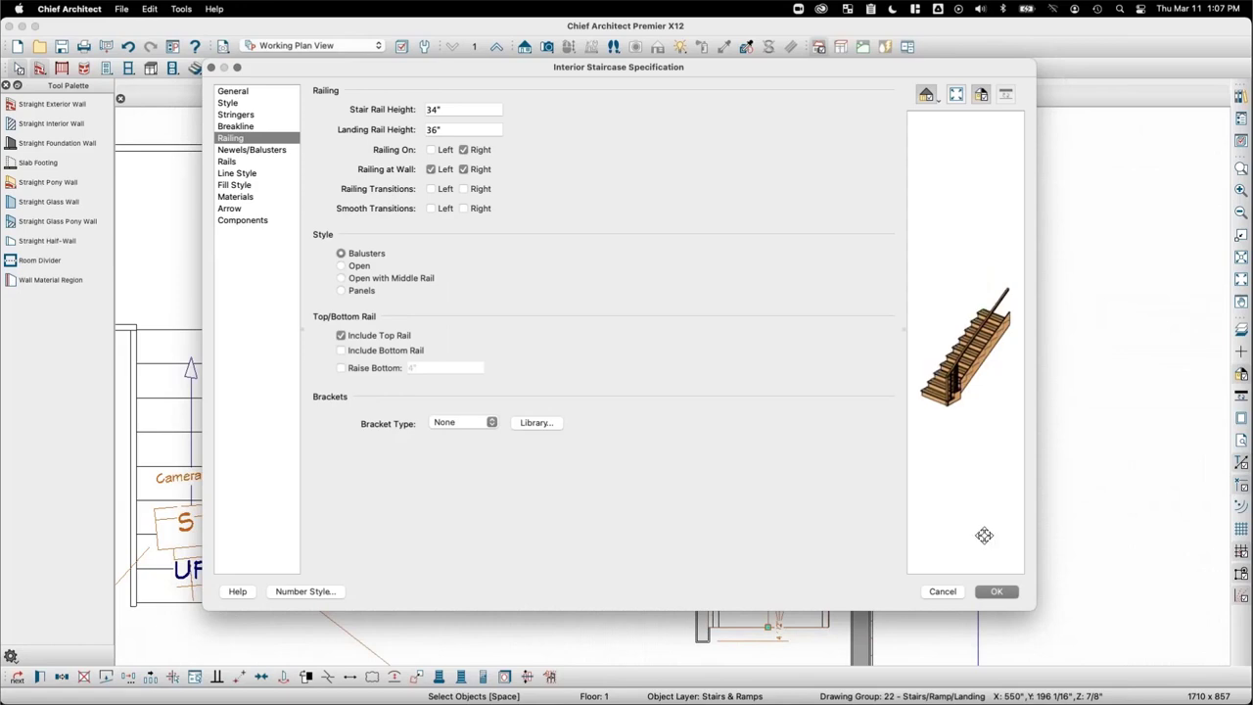
{"action": "left_click", "coordinate": [995, 590]}
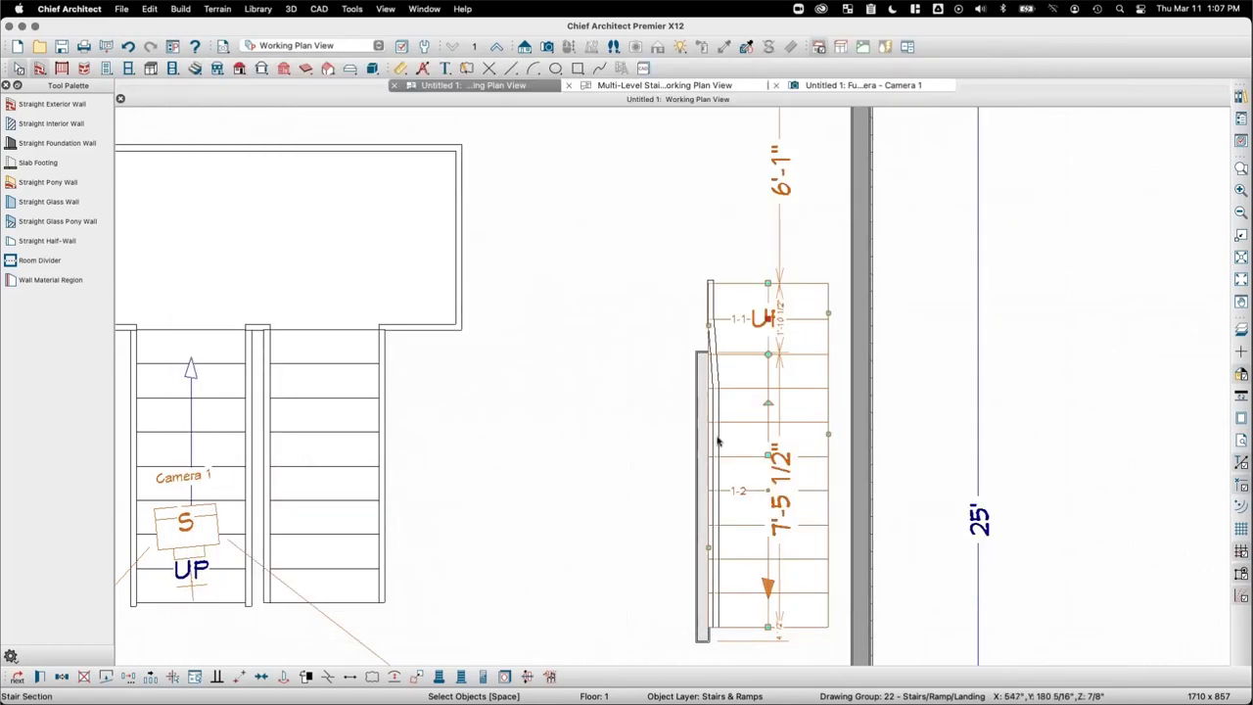
Step: Turn on the left railing and turn off the right railing in the selected staircase's specification
{"action": "left_click", "coordinate": [459, 46]}
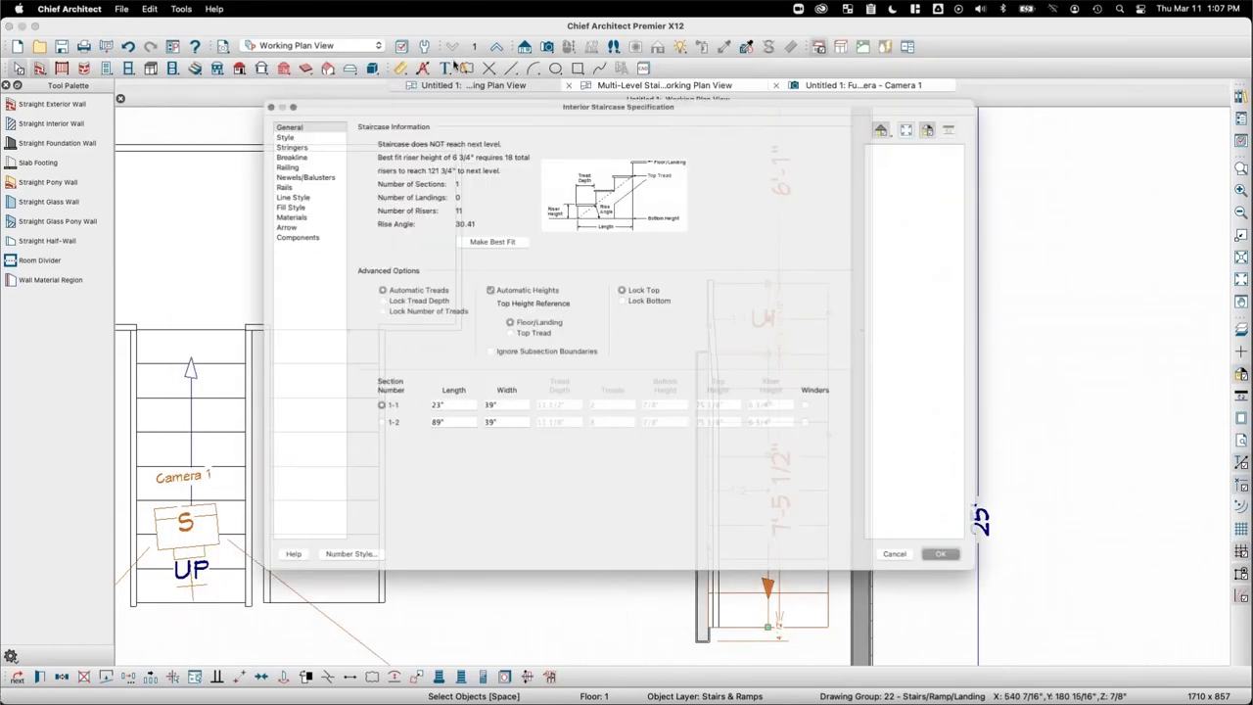
{"action": "left_click", "coordinate": [233, 160]}
{"action": "left_click", "coordinate": [232, 138]}
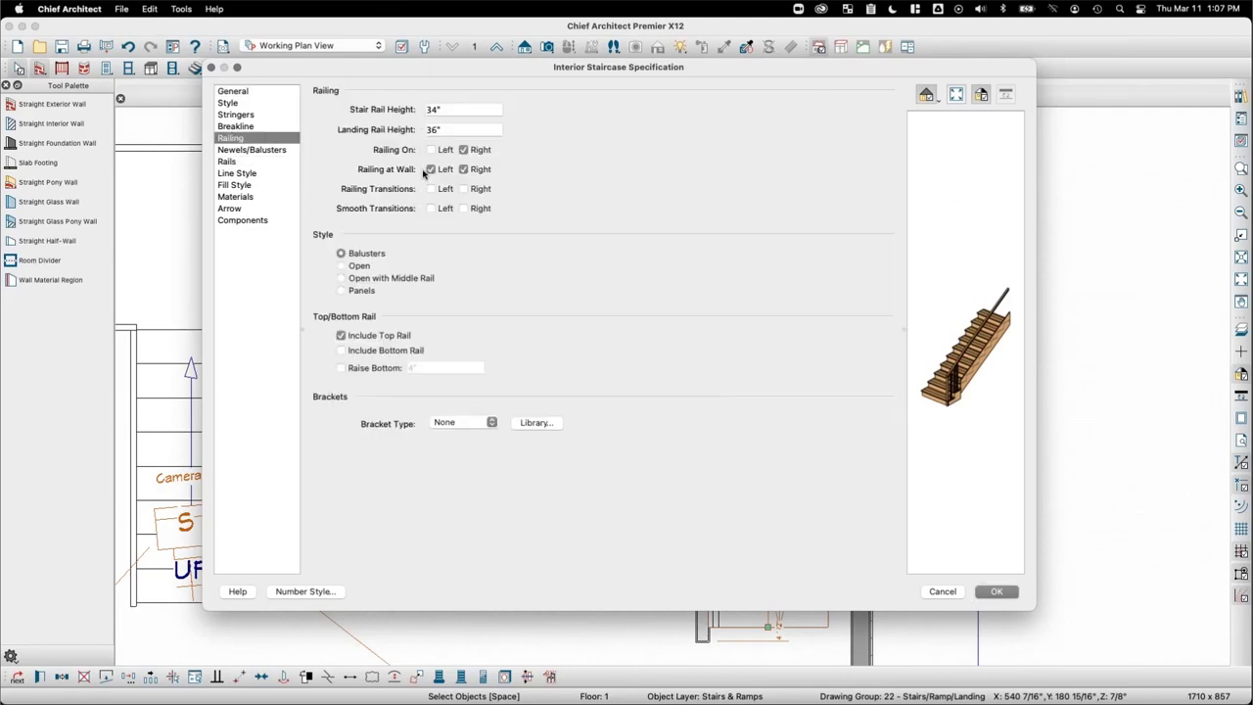
{"action": "left_click", "coordinate": [431, 150]}
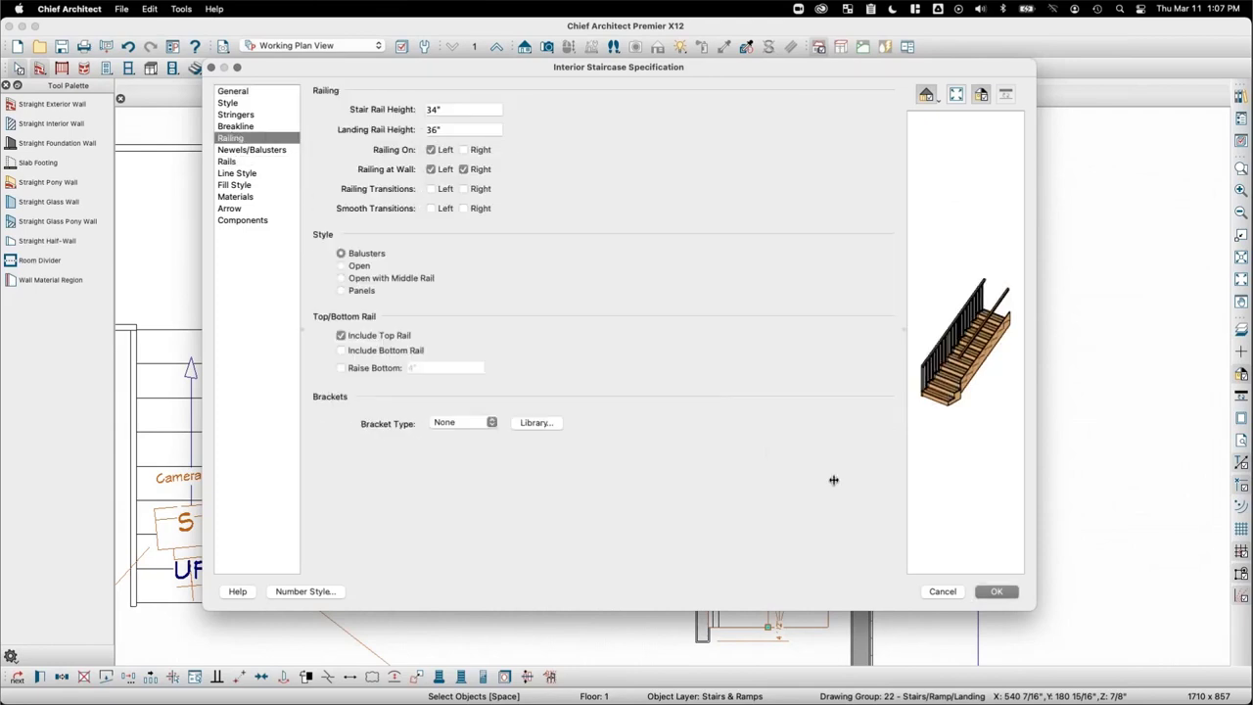
{"action": "left_click", "coordinate": [996, 591]}
{"action": "left_click", "coordinate": [908, 519]}
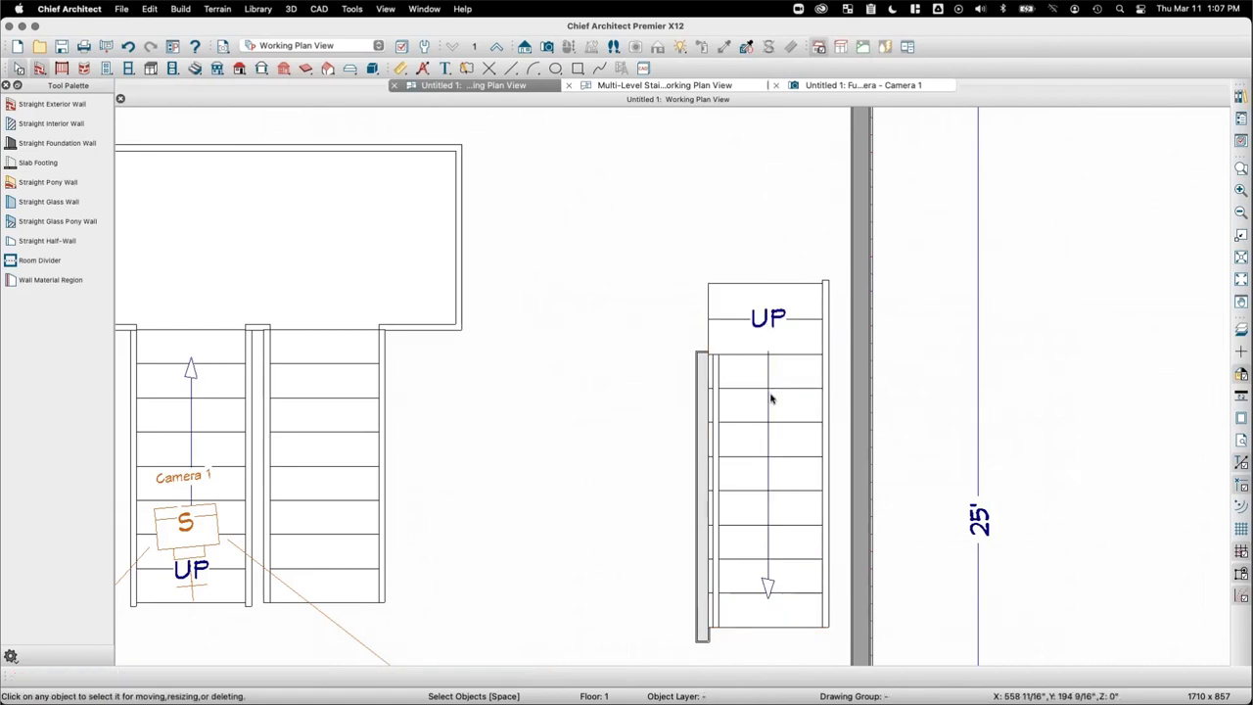
Step: Review the railing settings of the stair near the right exterior wall
{"action": "left_click", "coordinate": [732, 321]}
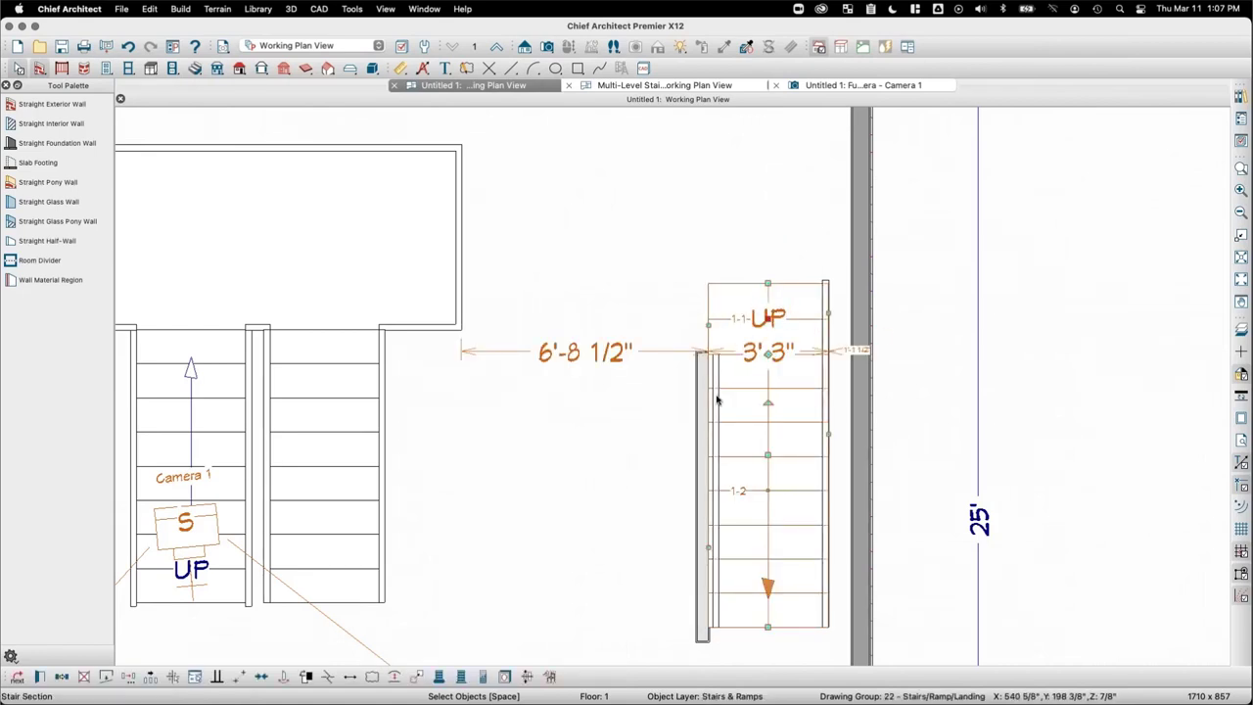
{"action": "double_click", "coordinate": [750, 325]}
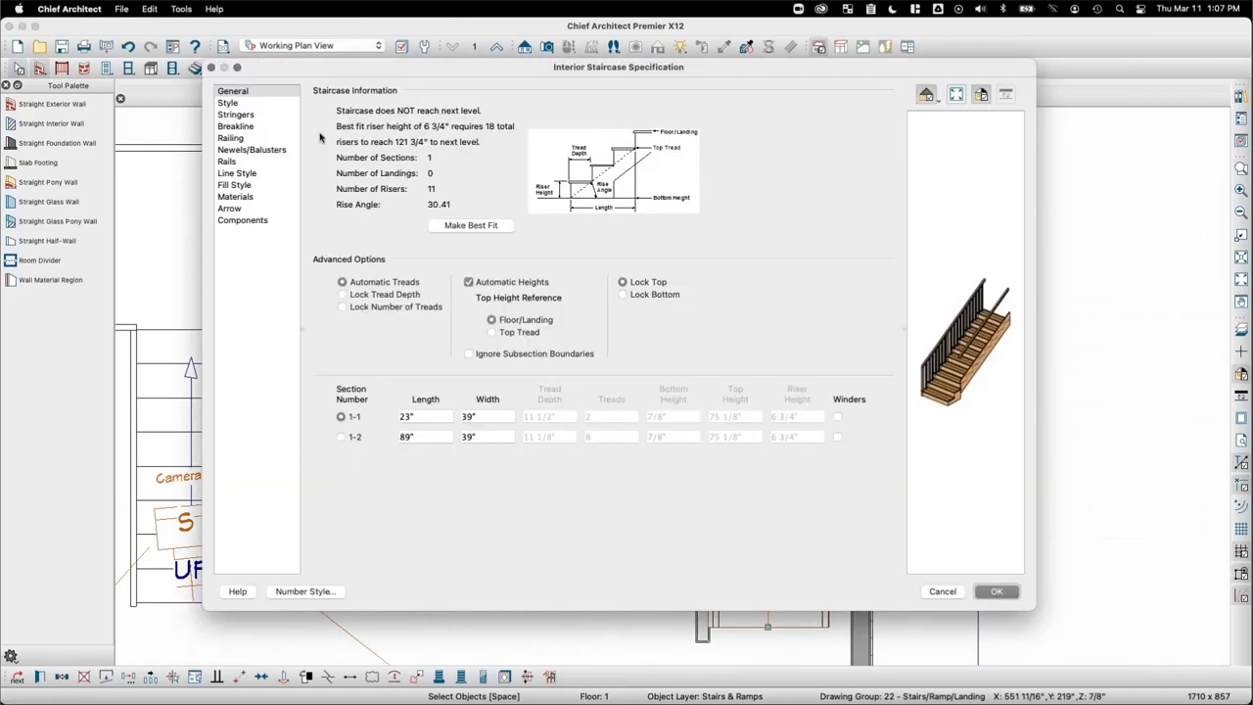
{"action": "left_click", "coordinate": [231, 138]}
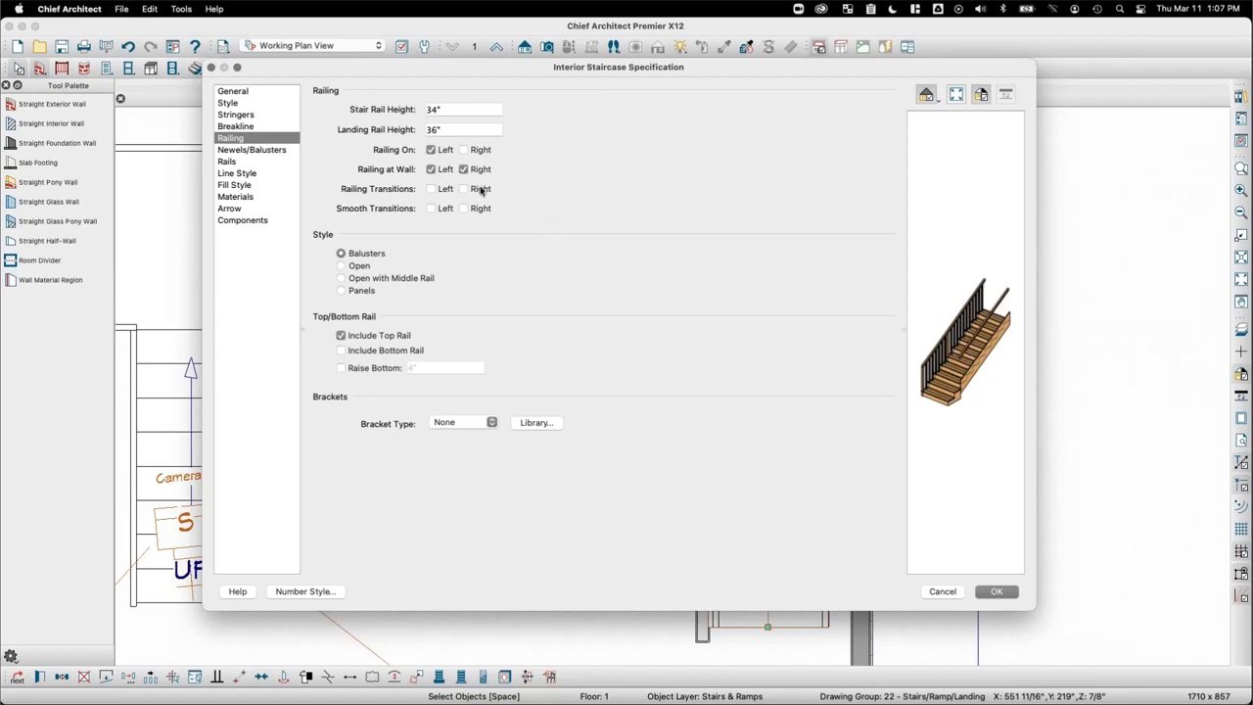
{"action": "left_click", "coordinate": [1000, 594]}
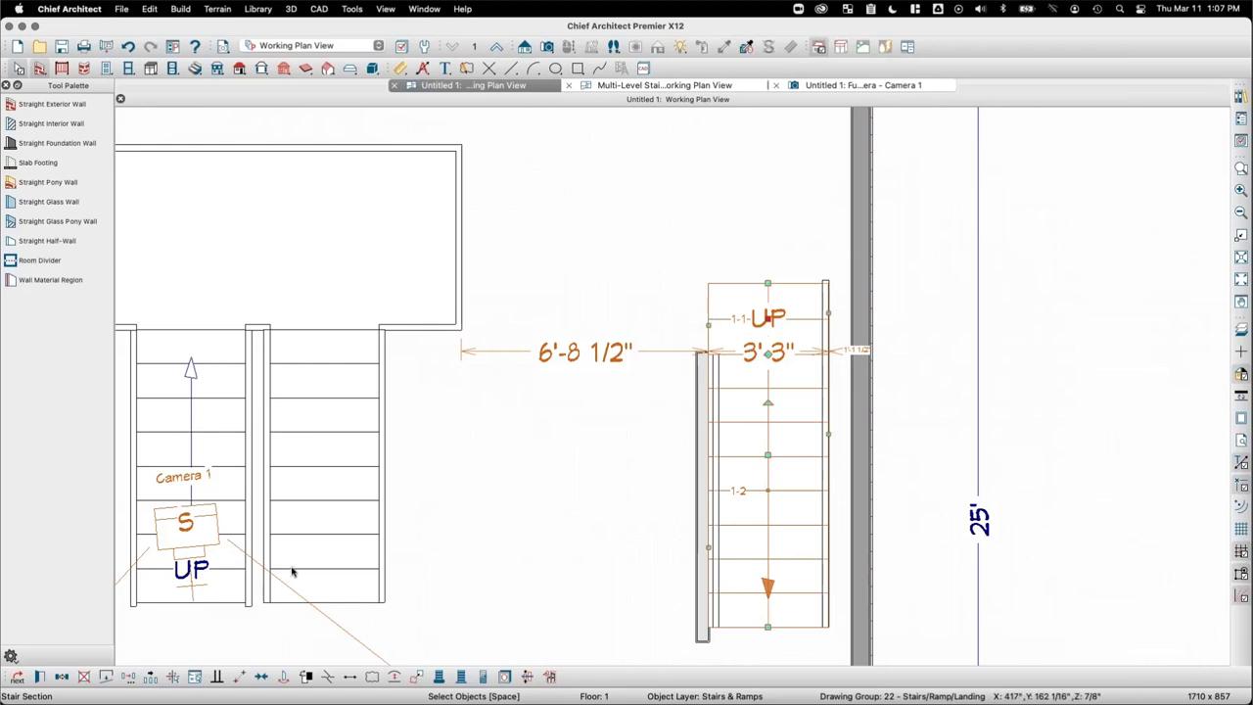
Step: Split the stair with a complete break where the adjacent interior wall begins, and select its upper part
{"action": "left_click", "coordinate": [330, 680]}
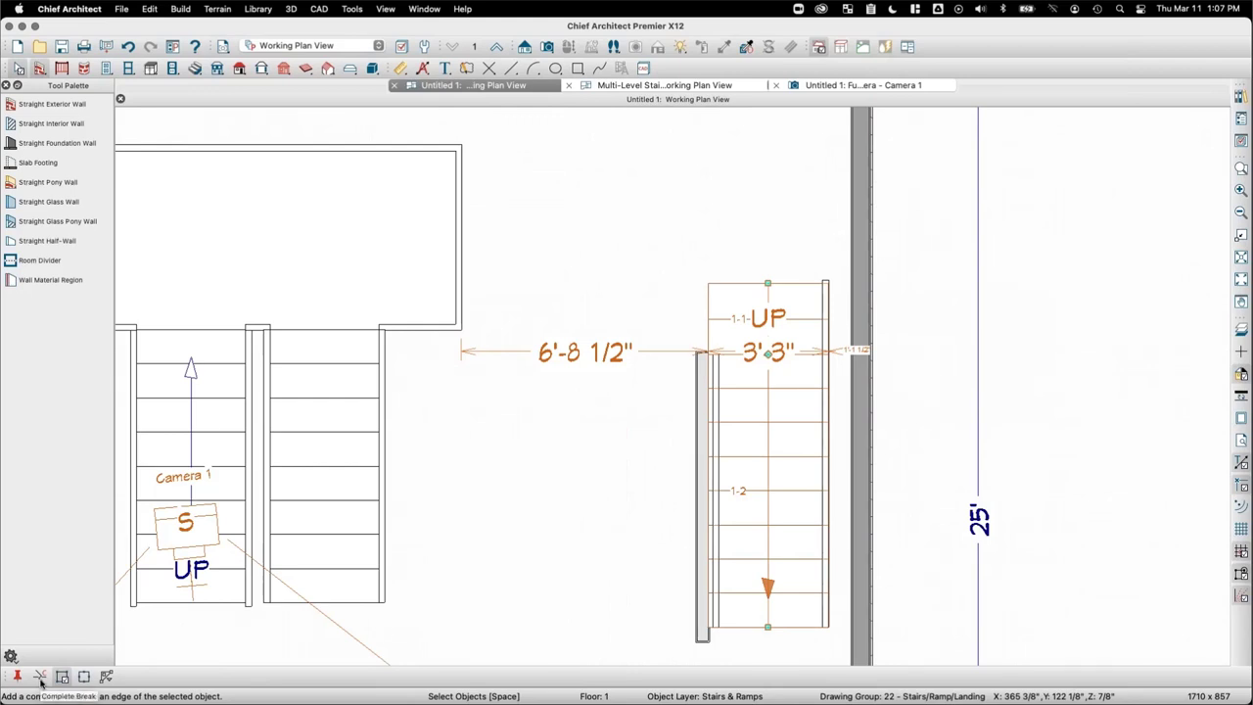
{"action": "left_click", "coordinate": [41, 677]}
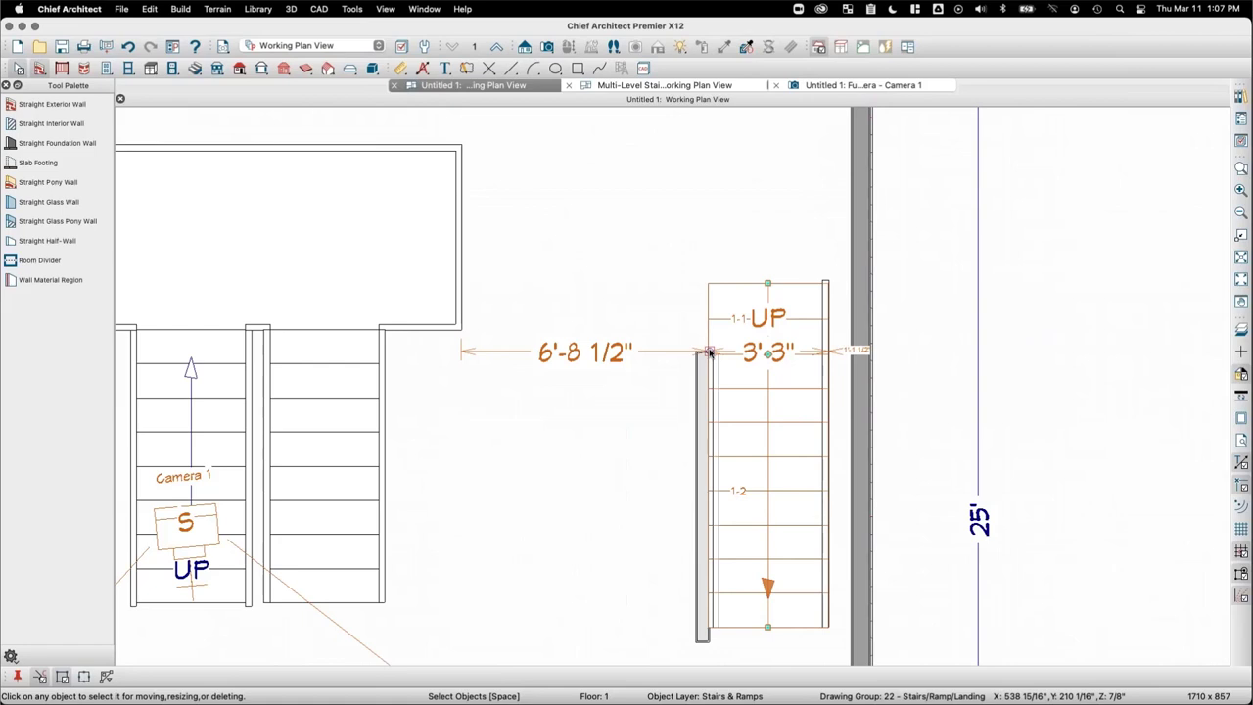
{"action": "left_click", "coordinate": [710, 353]}
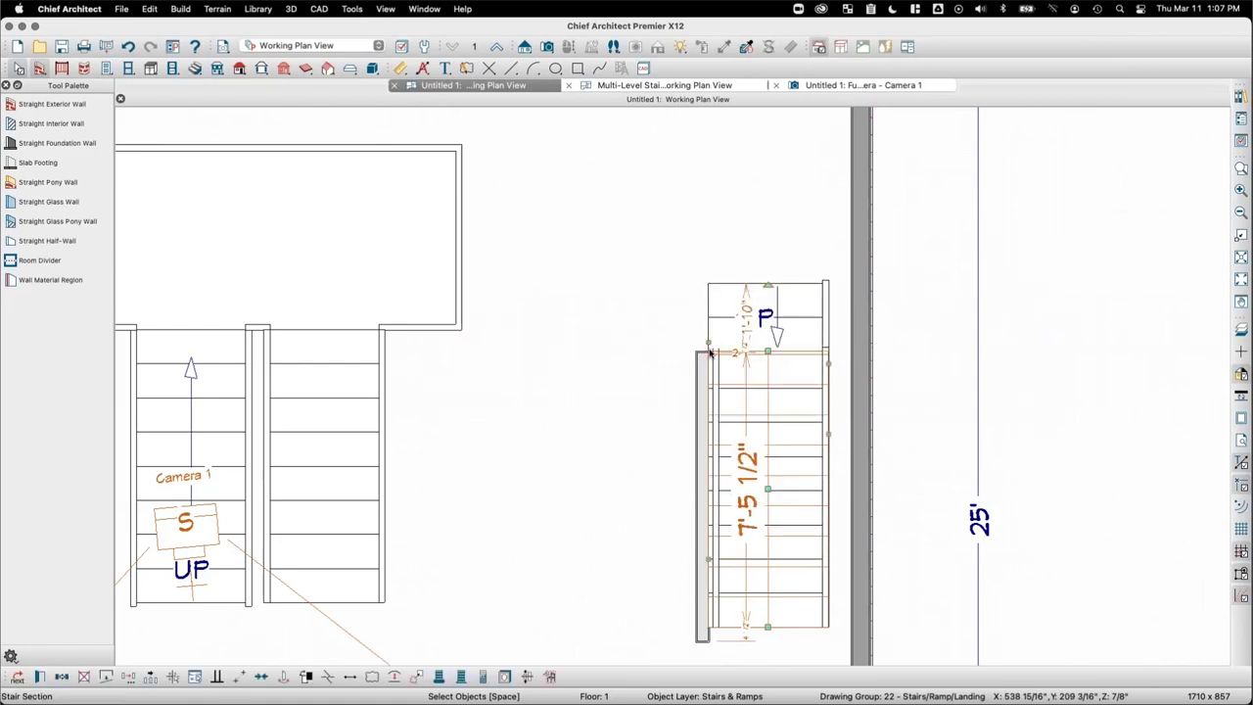
{"action": "left_click", "coordinate": [710, 351]}
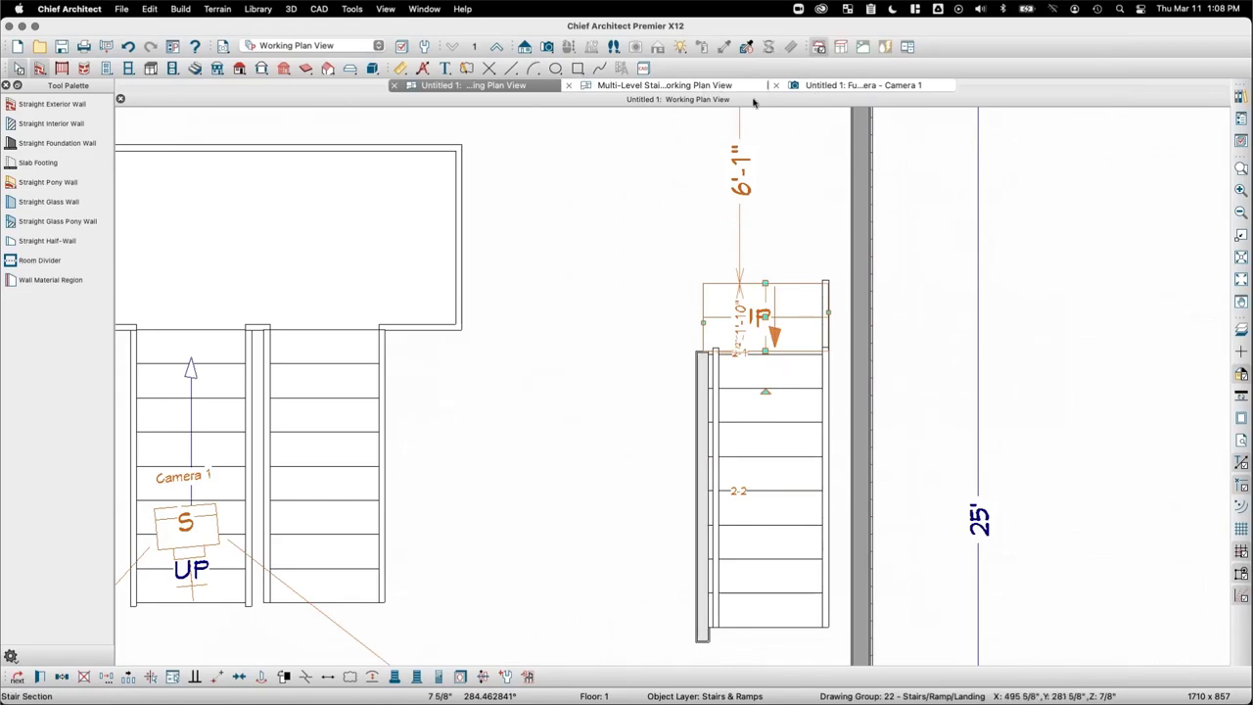
Step: Create a full camera view of the broken stair to examine its railings, and close that view after orbiting
{"action": "left_click", "coordinate": [862, 85]}
{"action": "left_click", "coordinate": [519, 91]}
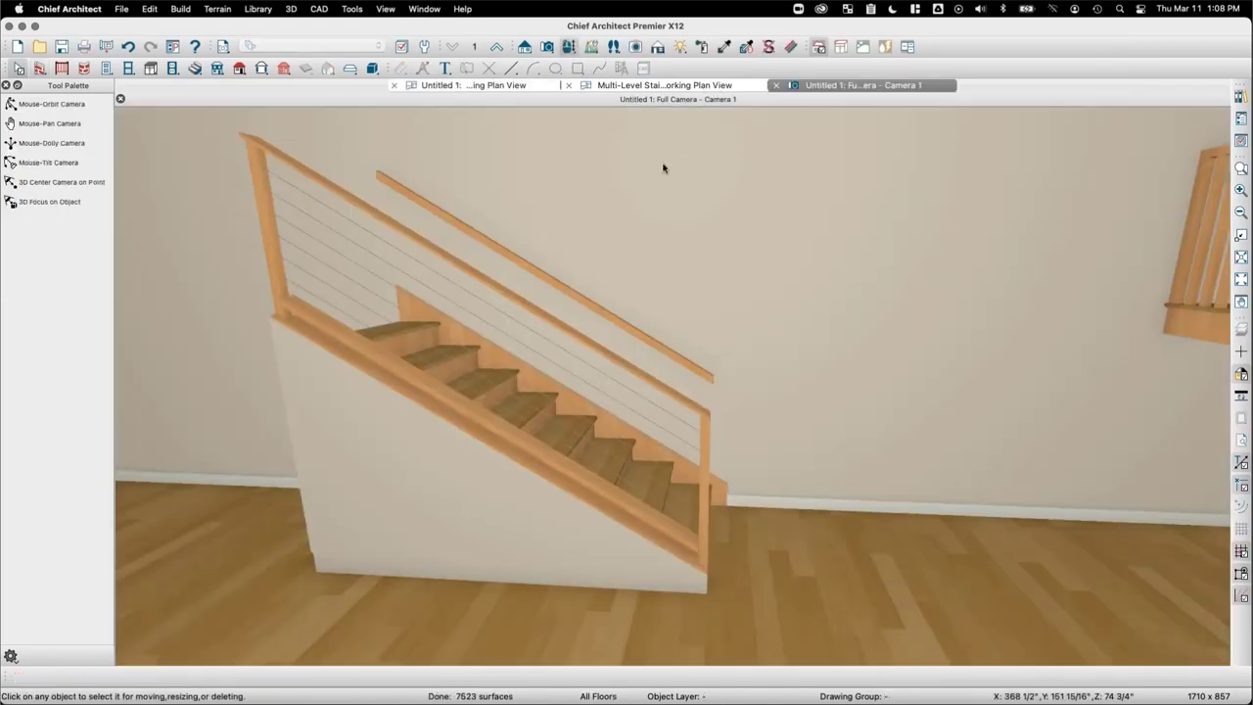
{"action": "left_click", "coordinate": [547, 46]}
{"action": "left_click_drag", "start_coordinate": [623, 239], "coordinate": [648, 293]}
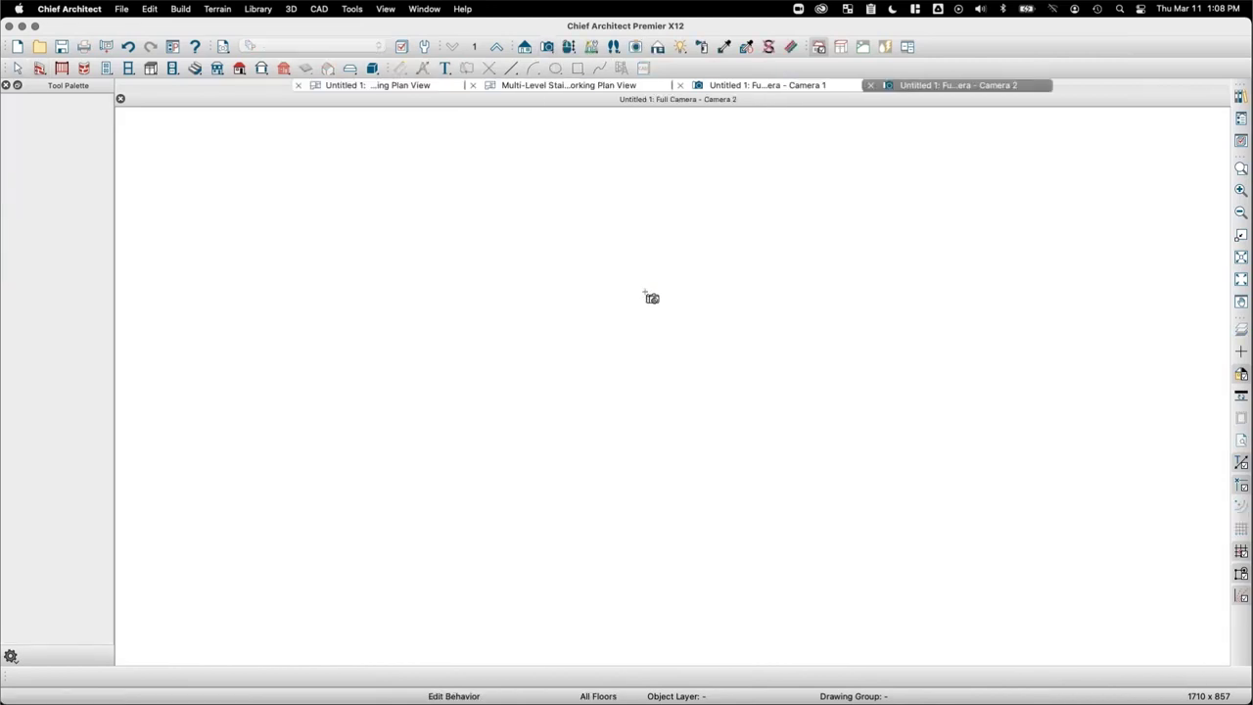
{"action": "left_click_drag", "start_coordinate": [650, 337], "coordinate": [712, 366]}
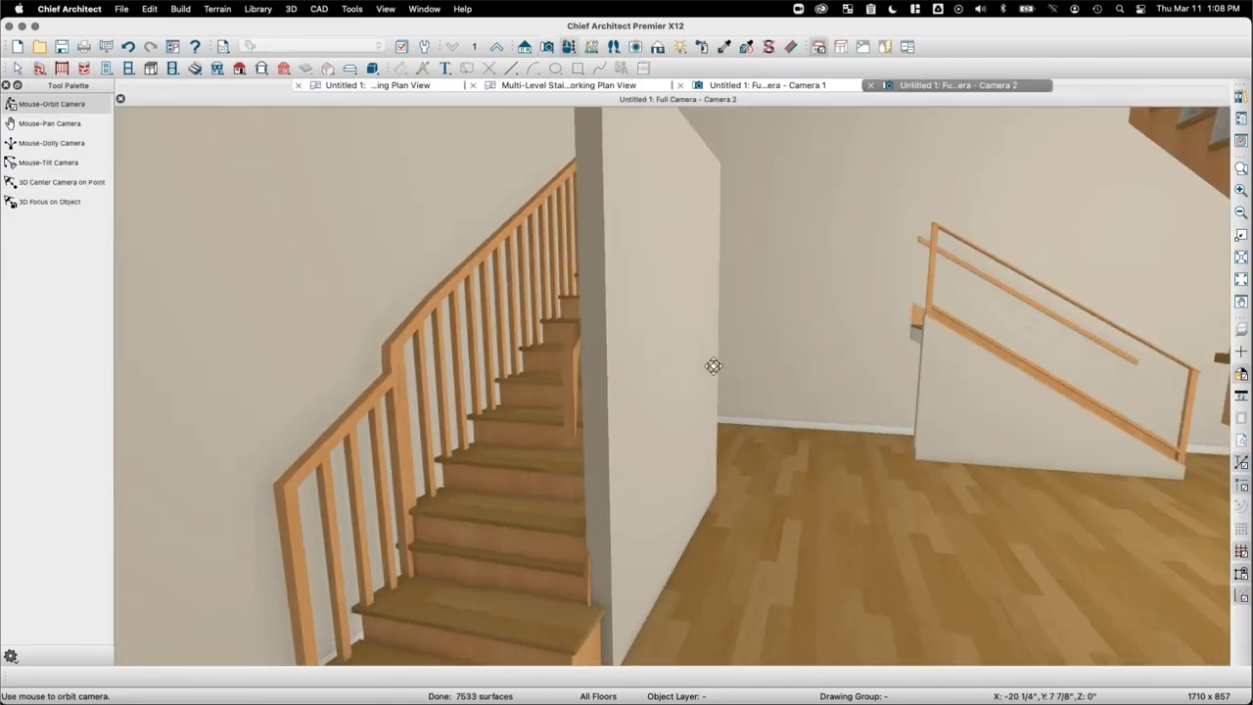
{"action": "left_click", "coordinate": [871, 85]}
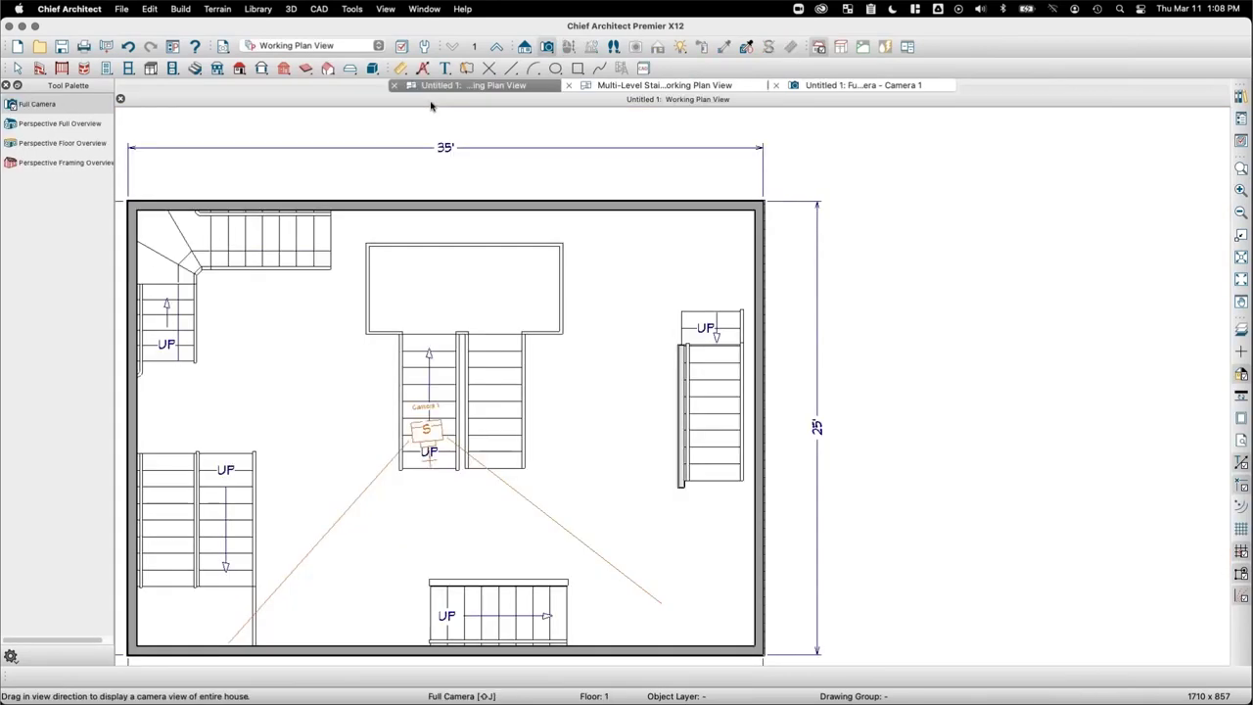
Step: Undo the complete break so the stair is a single staircase again
{"action": "key", "text": "space"}
{"action": "left_click", "coordinate": [730, 326]}
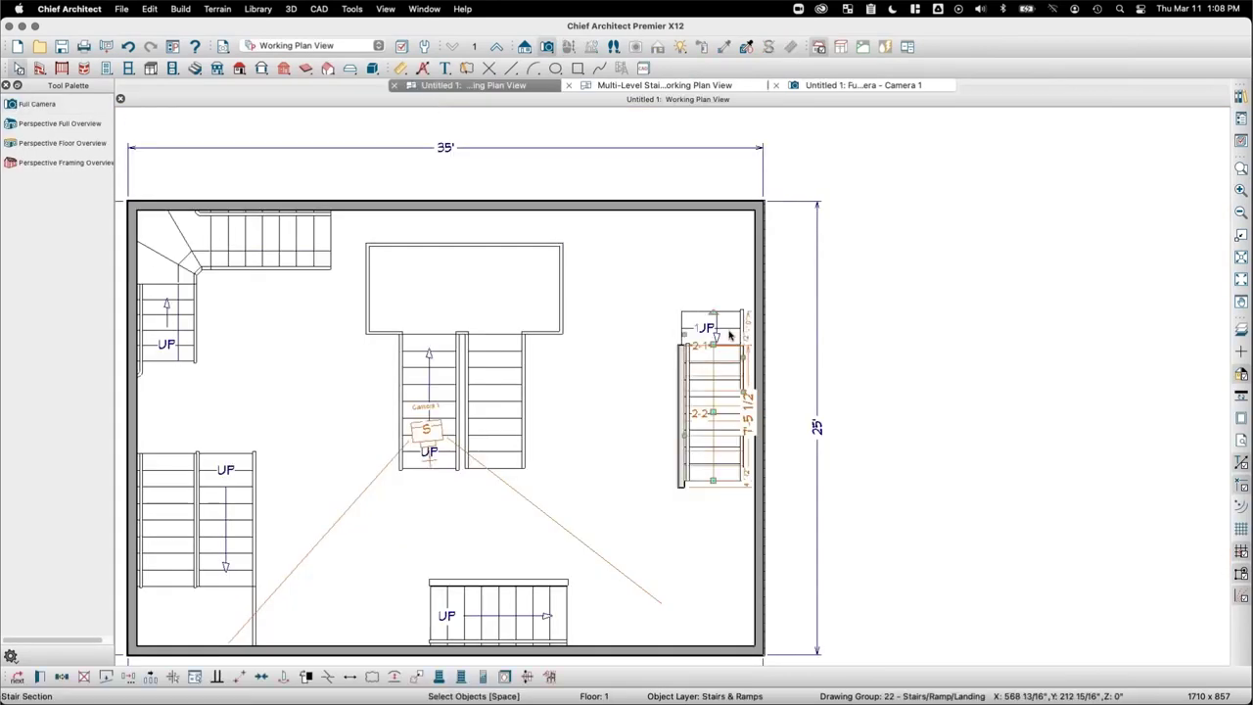
{"action": "key", "text": "Escape"}
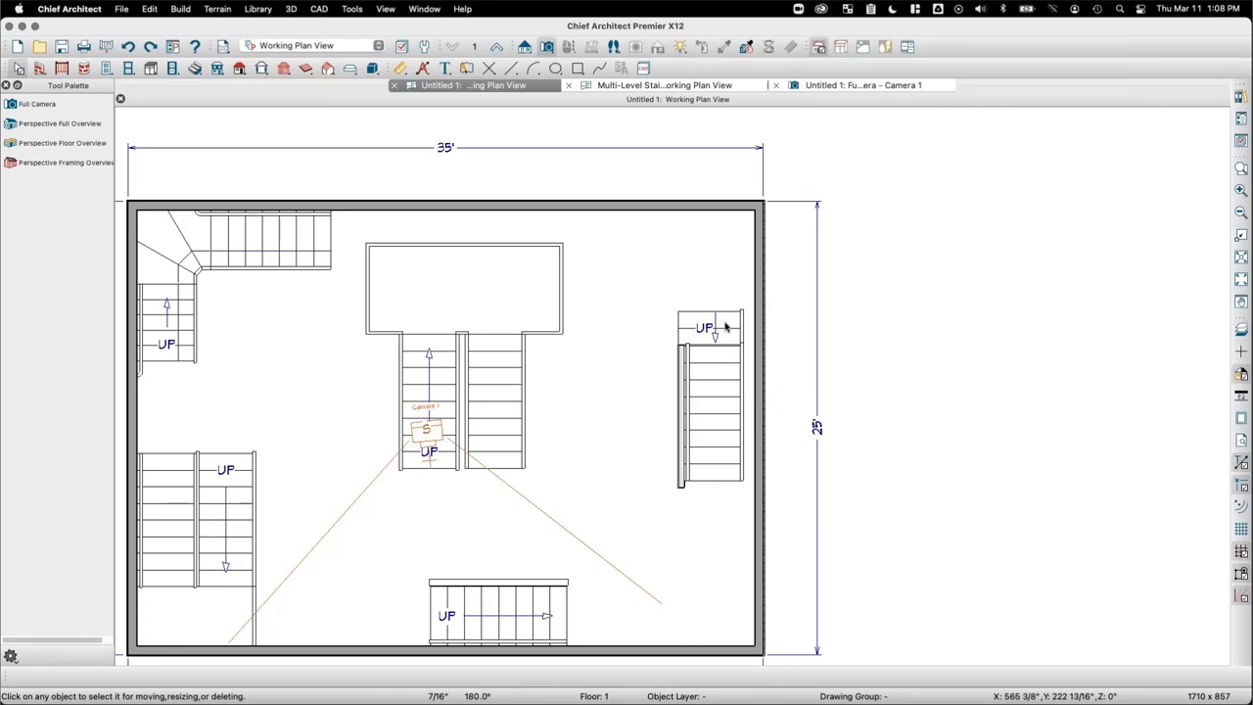
{"action": "key", "text": "super+z"}
{"action": "key", "text": "super+z"}
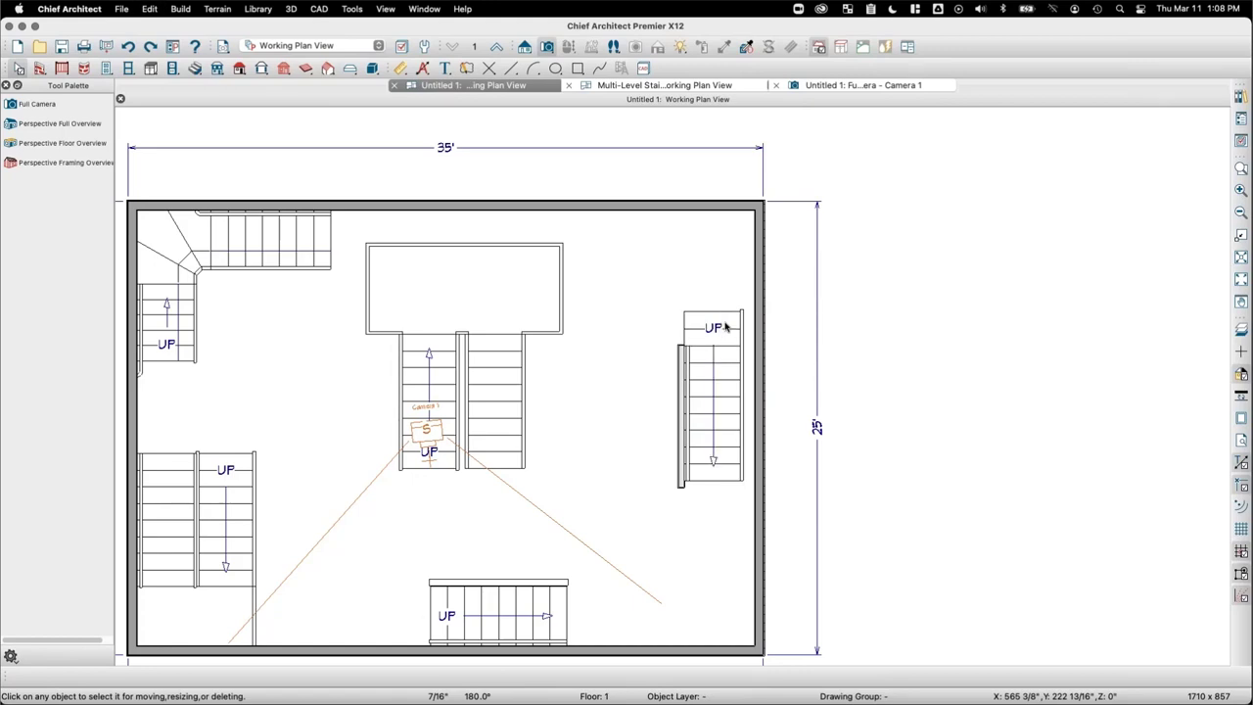
Step: Delete the stair by the right exterior wall and the stair along the lower exterior wall, together with their adjacent walls
{"action": "left_click", "coordinate": [726, 327]}
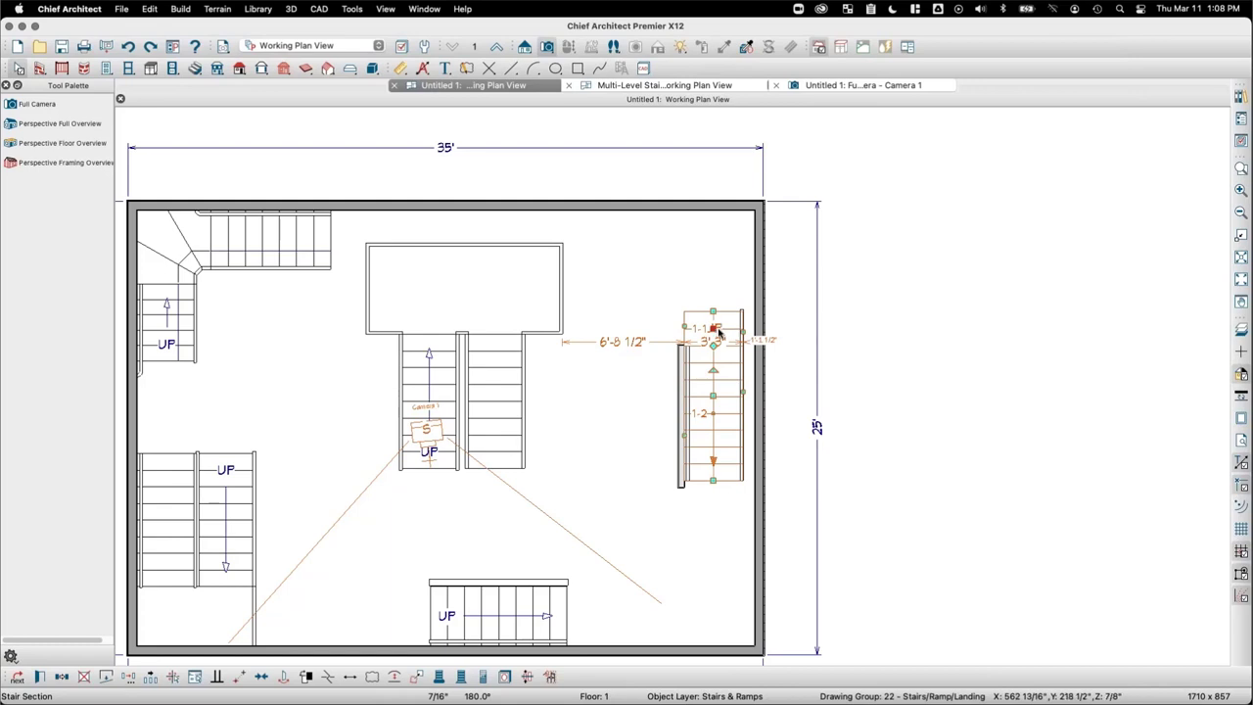
{"action": "key", "text": "Delete"}
{"action": "left_click", "coordinate": [680, 411]}
{"action": "key", "text": "Delete"}
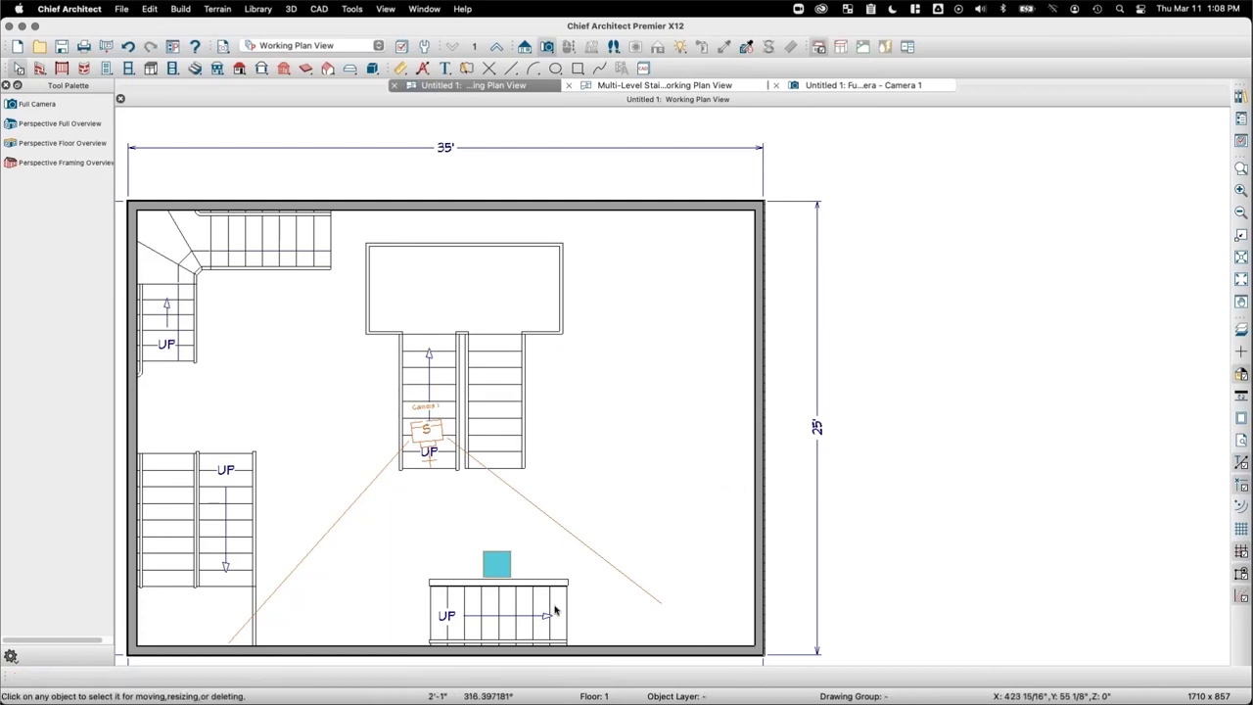
{"action": "left_click", "coordinate": [496, 582]}
{"action": "key", "text": "Delete"}
{"action": "left_click", "coordinate": [514, 615]}
{"action": "key", "text": "Delete"}
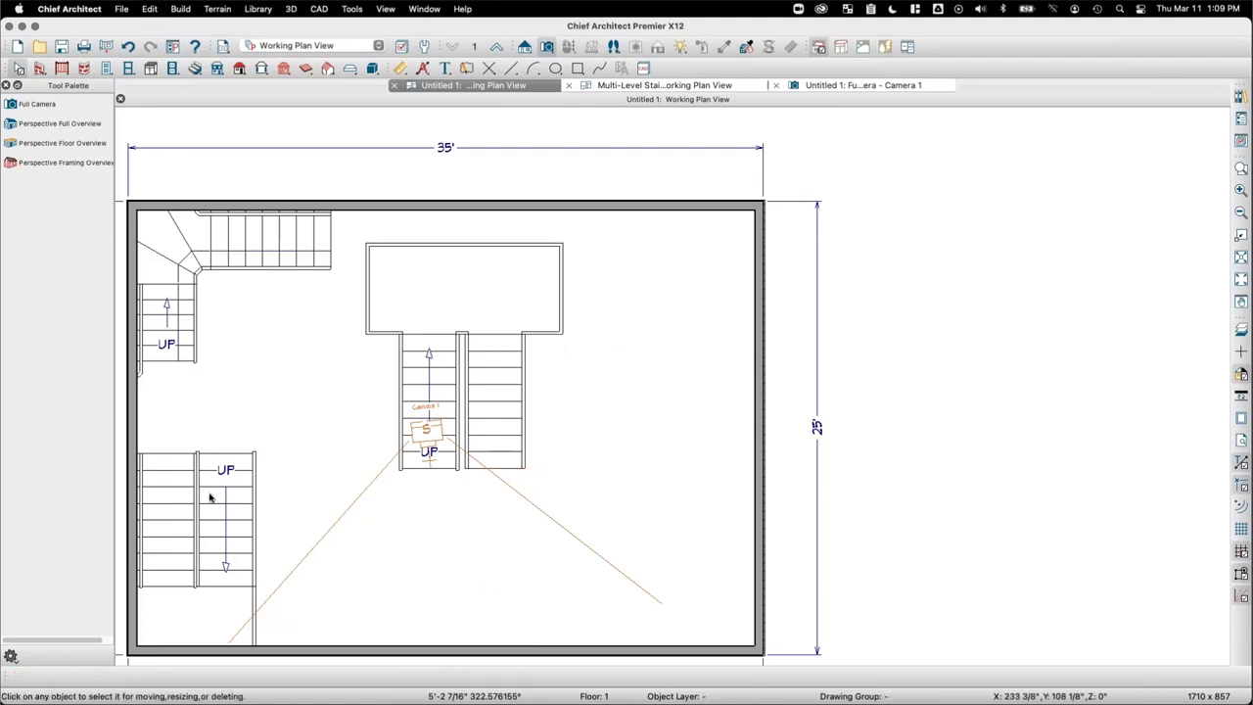
Step: Delete the two side-by-side stairs and their landing in the lower left of the plan
{"action": "left_click", "coordinate": [228, 496]}
{"action": "key", "text": "Delete"}
{"action": "left_click", "coordinate": [212, 623]}
{"action": "key", "text": "Delete"}
{"action": "left_click", "coordinate": [181, 531]}
{"action": "key", "text": "Delete"}
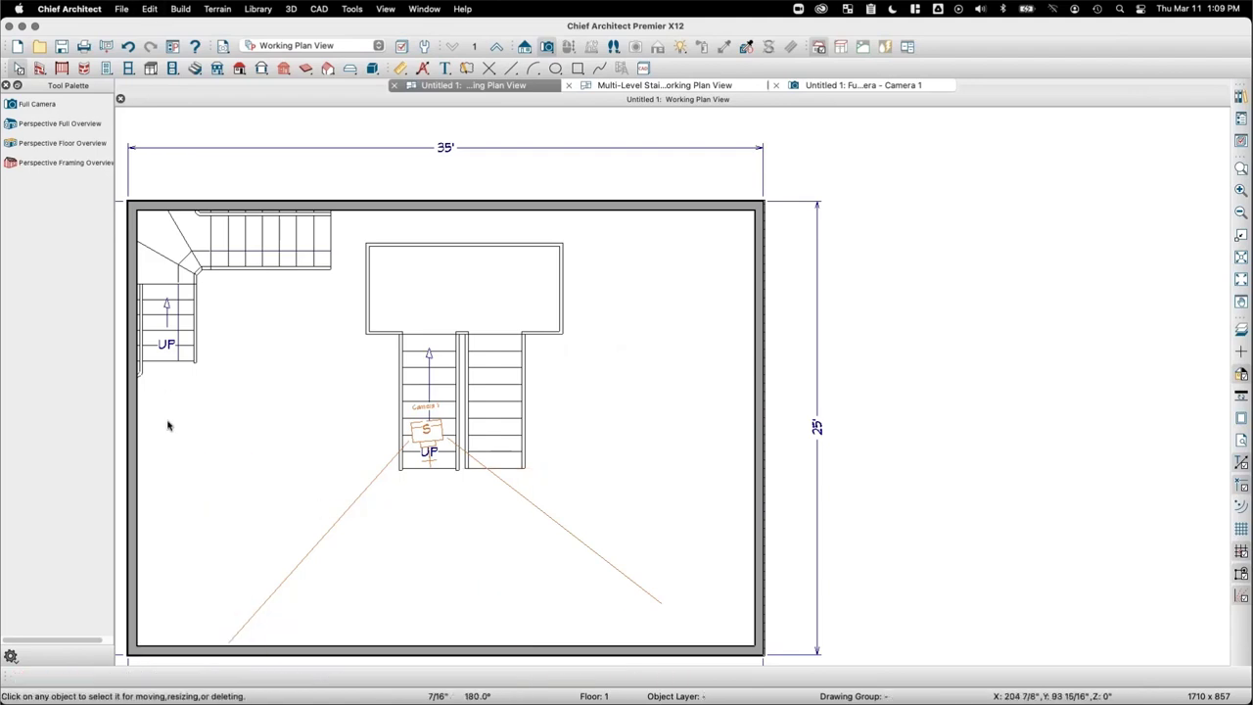
Step: Delete the large landing and the two straight stairs in the middle of the plan
{"action": "left_click", "coordinate": [443, 301]}
{"action": "key", "text": "Delete"}
{"action": "left_click", "coordinate": [497, 382]}
{"action": "key", "text": "Delete"}
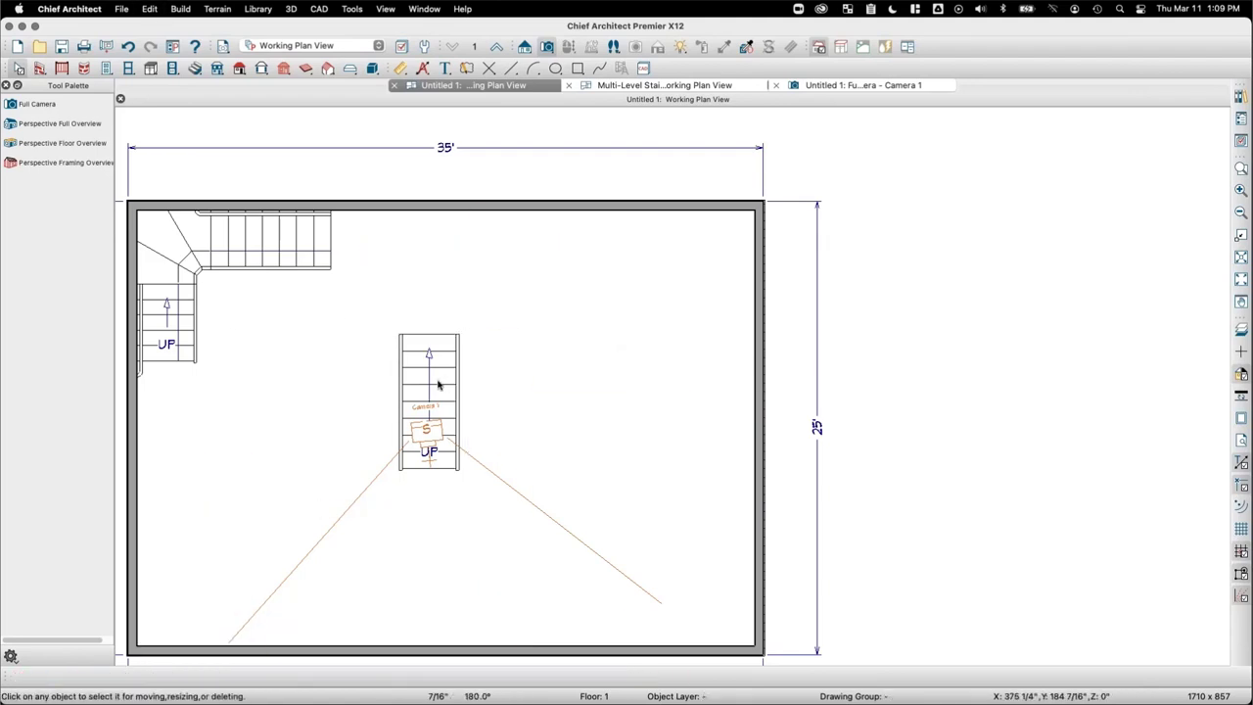
{"action": "left_click", "coordinate": [431, 377]}
{"action": "key", "text": "Delete"}
Step: Create a cross-section/elevation looking toward the upper-left corner stair, and return to the plan to select the stair's upper run
{"action": "left_click", "coordinate": [487, 69]}
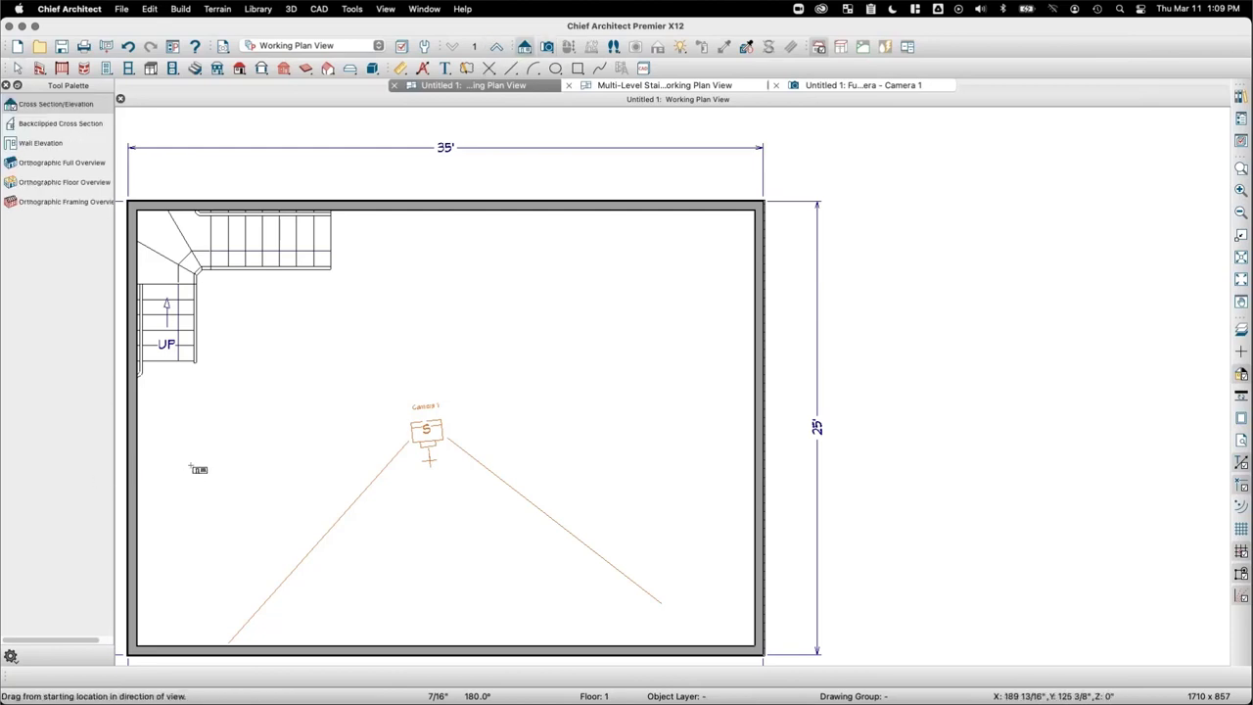
{"action": "left_click_drag", "start_coordinate": [223, 468], "coordinate": [227, 355]}
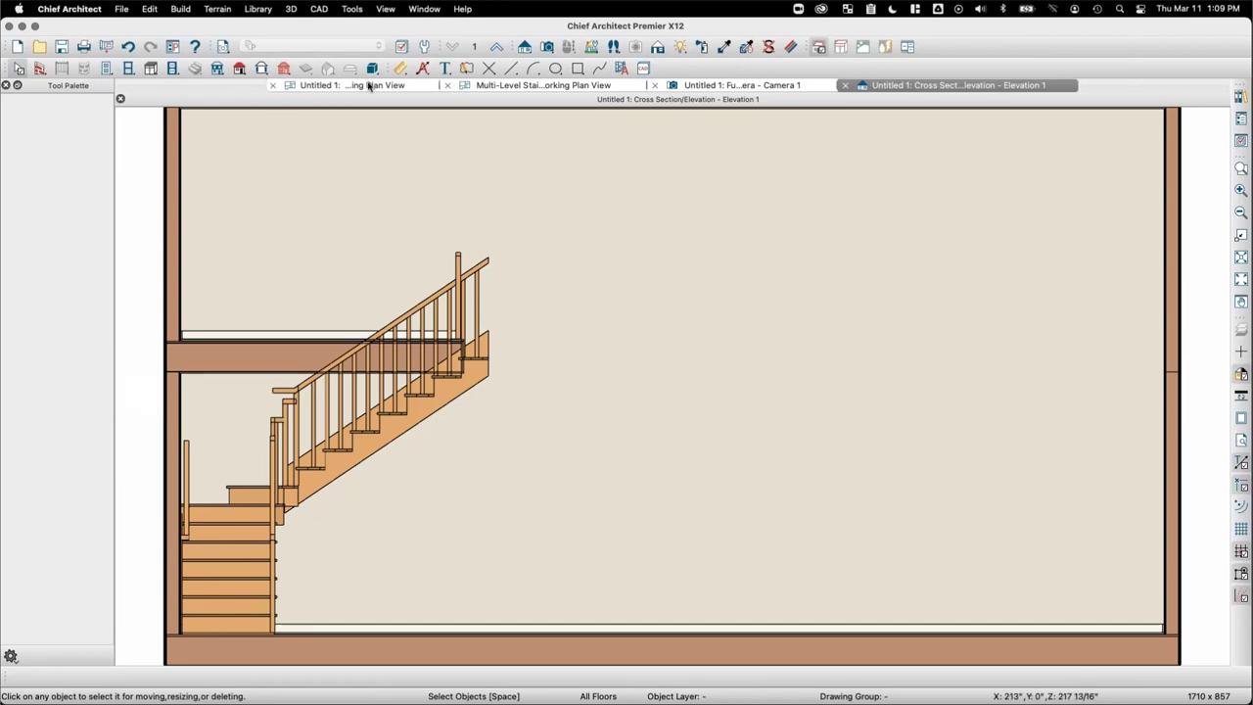
{"action": "key", "text": "ctrl+Tab"}
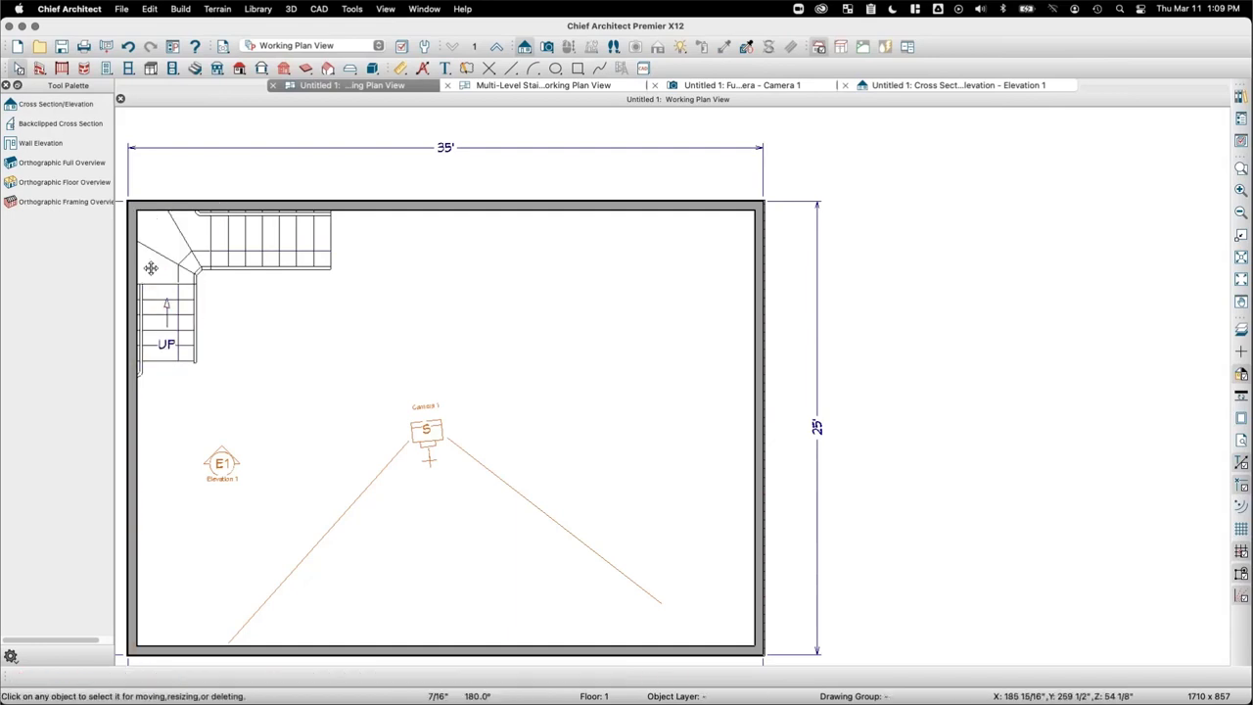
{"action": "left_click", "coordinate": [186, 245]}
{"action": "left_click", "coordinate": [208, 266]}
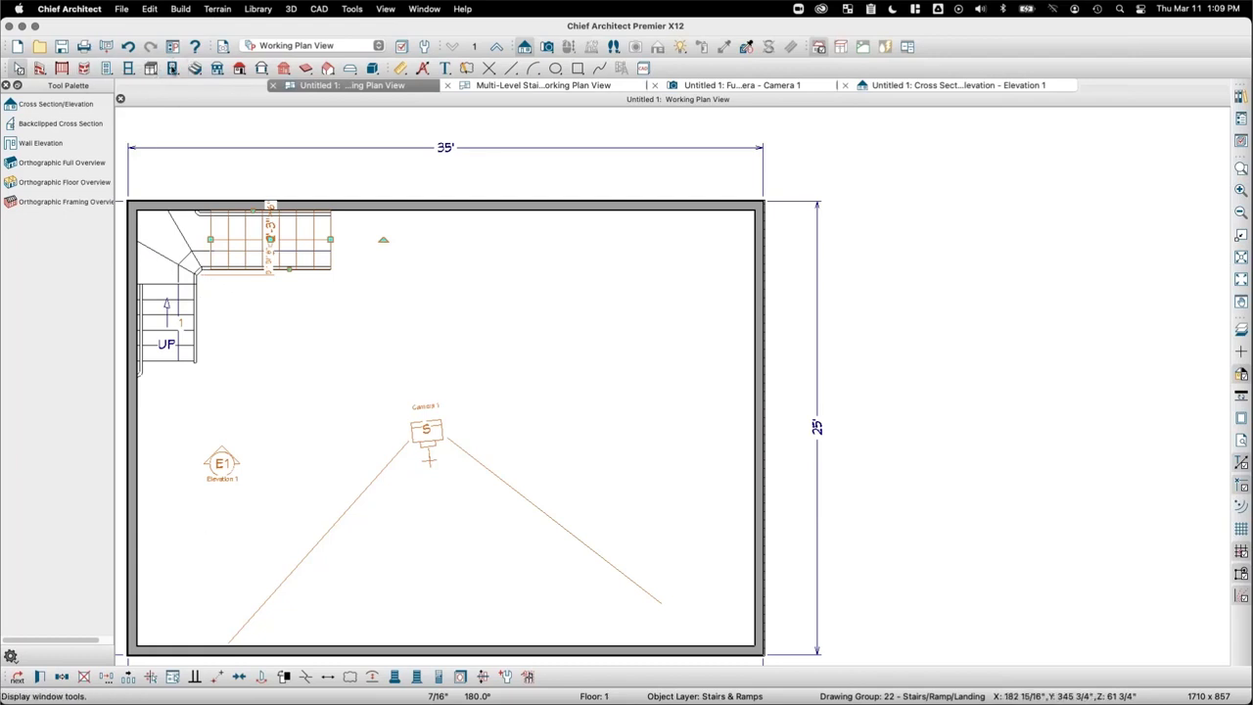
Step: Draw a staircase with a curved turn in the plan's upper-right corner, with runs about 72" and 83" long
{"action": "left_click", "coordinate": [194, 67]}
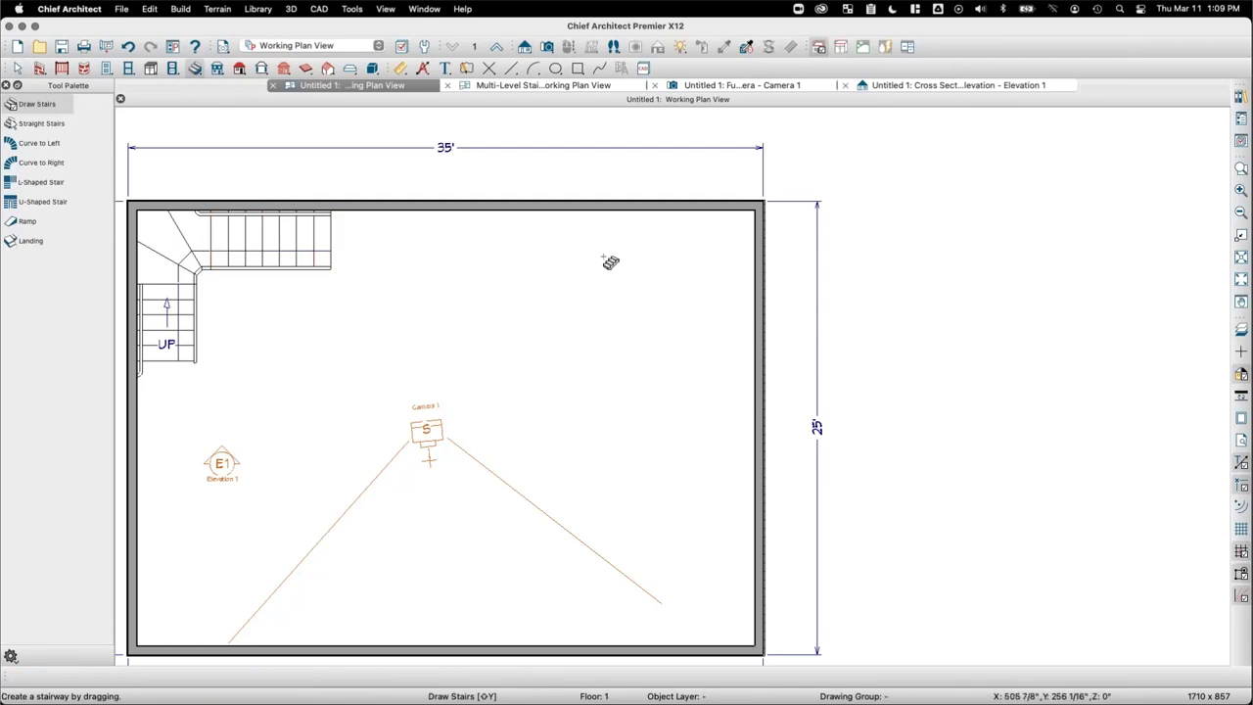
{"action": "mouse_move", "coordinate": [577, 235]}
{"action": "left_mouse_down"}
{"action": "mouse_move", "coordinate": [652, 225]}
{"action": "mouse_move", "coordinate": [674, 241]}
{"action": "mouse_move", "coordinate": [728, 237]}
{"action": "mouse_move", "coordinate": [724, 415]}
{"action": "left_mouse_up"}
{"action": "left_click", "coordinate": [726, 345]}
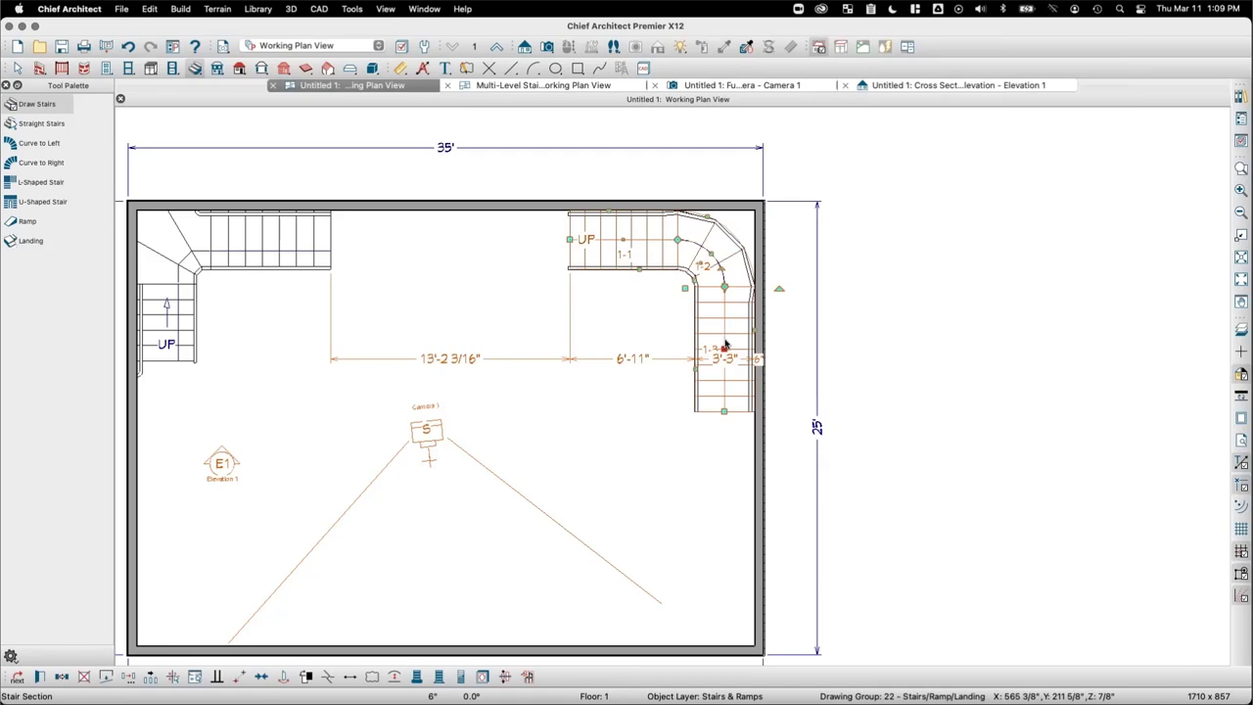
Step: Turn on winders for the curved corner section of the new staircase
{"action": "double_click", "coordinate": [638, 262]}
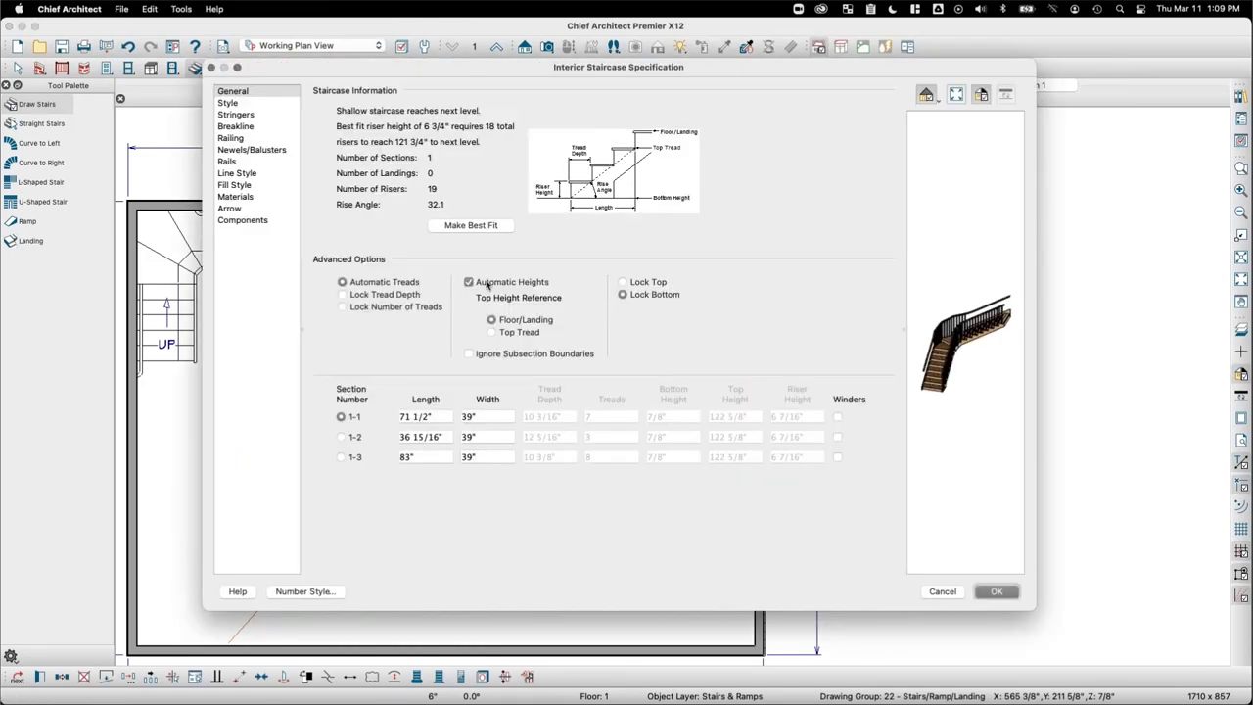
{"action": "left_click", "coordinate": [838, 416]}
{"action": "left_click", "coordinate": [996, 591]}
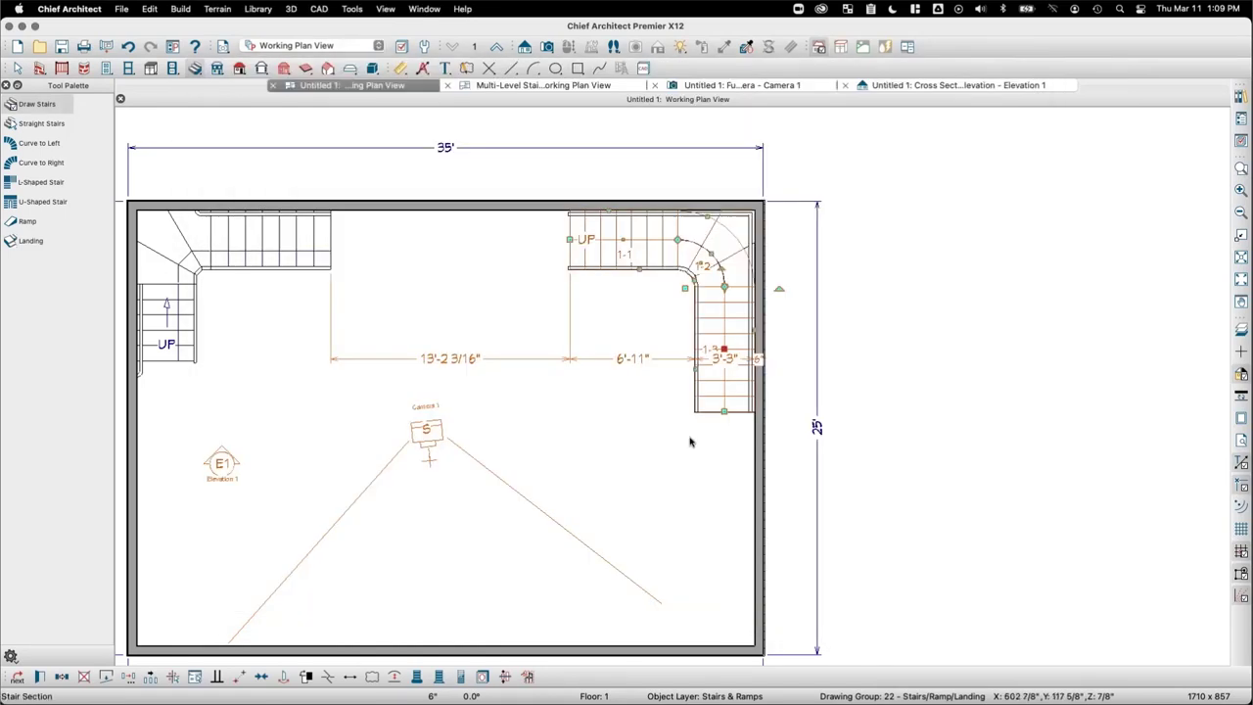
{"action": "left_click", "coordinate": [664, 446]}
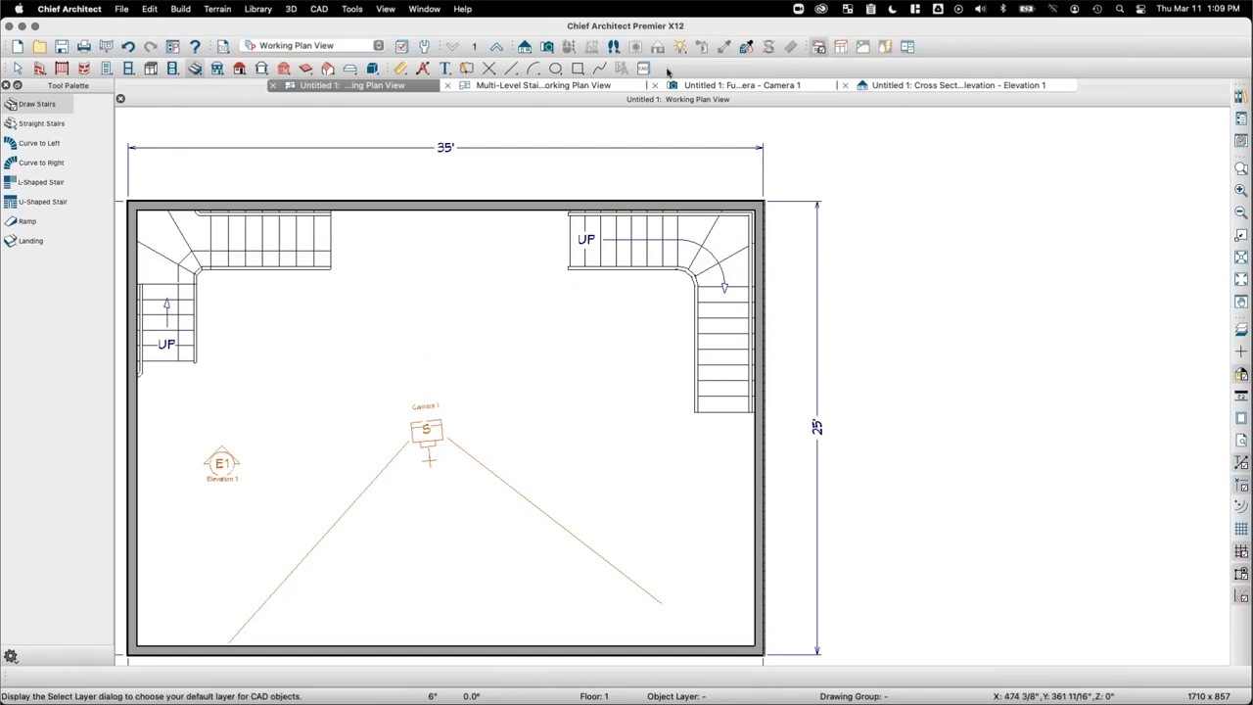
Step: Create a full camera view of the new corner staircase and orbit it to examine the winders and railing
{"action": "left_click", "coordinate": [548, 49]}
{"action": "left_click_drag", "start_coordinate": [585, 335], "coordinate": [648, 336]}
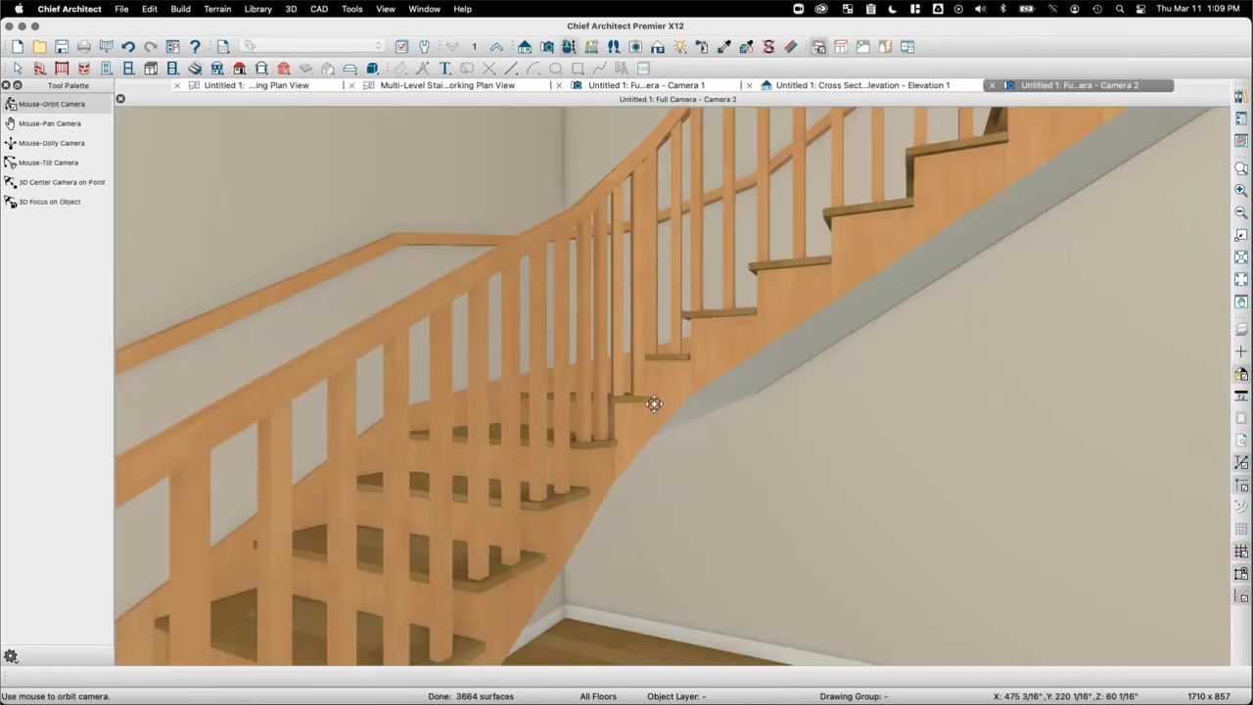
{"action": "left_click_drag", "start_coordinate": [653, 401], "coordinate": [839, 377]}
{"action": "left_click", "coordinate": [839, 374]}
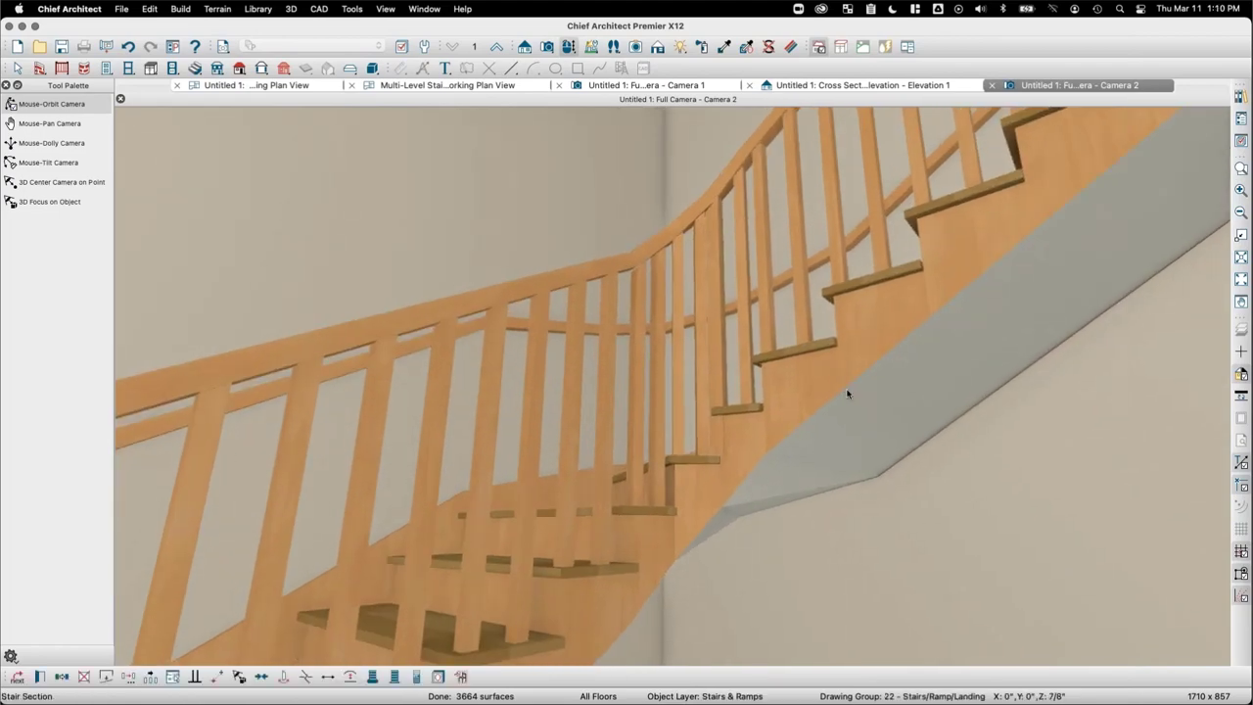
Step: Set the material of the curved corner staircase's underside to Opening (no material)
{"action": "double_click", "coordinate": [831, 375]}
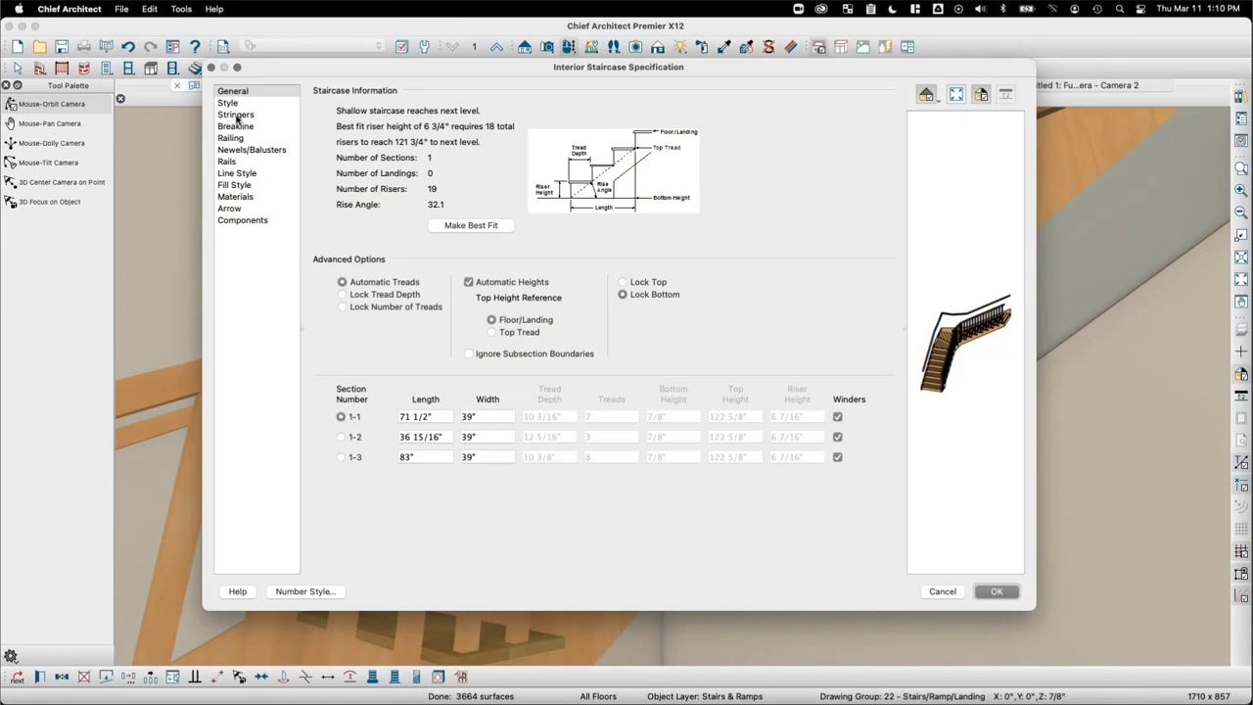
{"action": "left_click", "coordinate": [232, 103]}
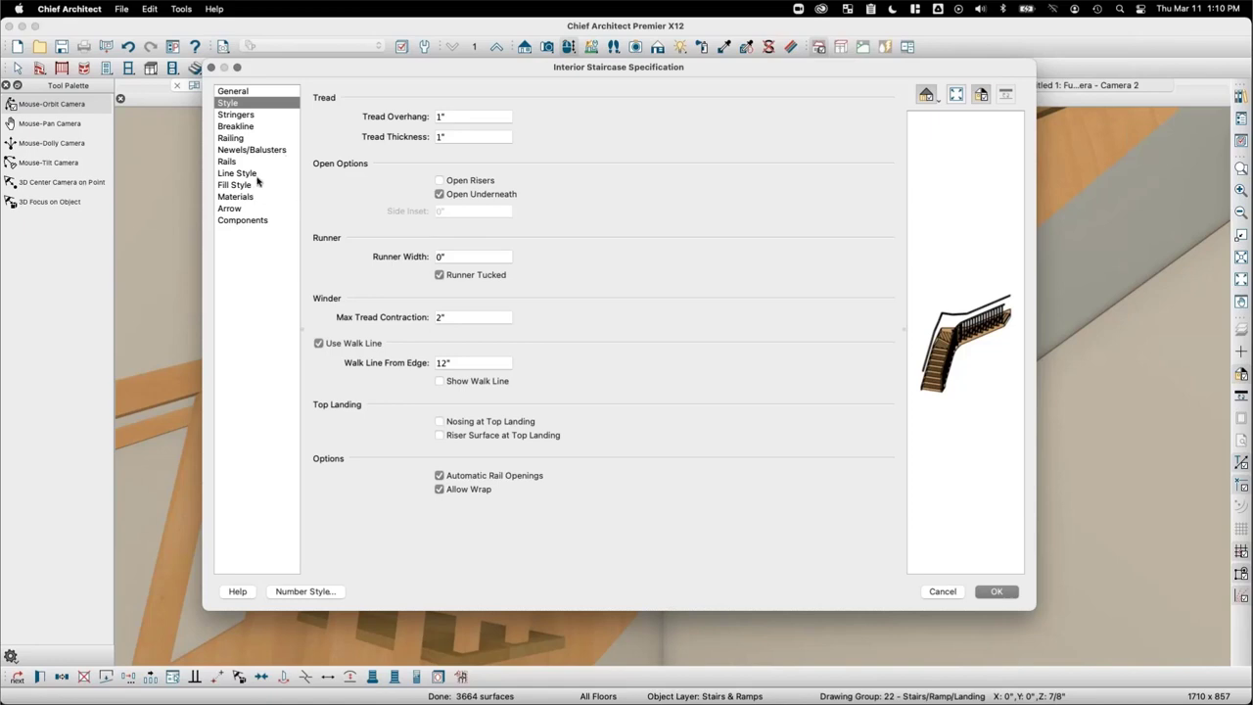
{"action": "left_click", "coordinate": [233, 198]}
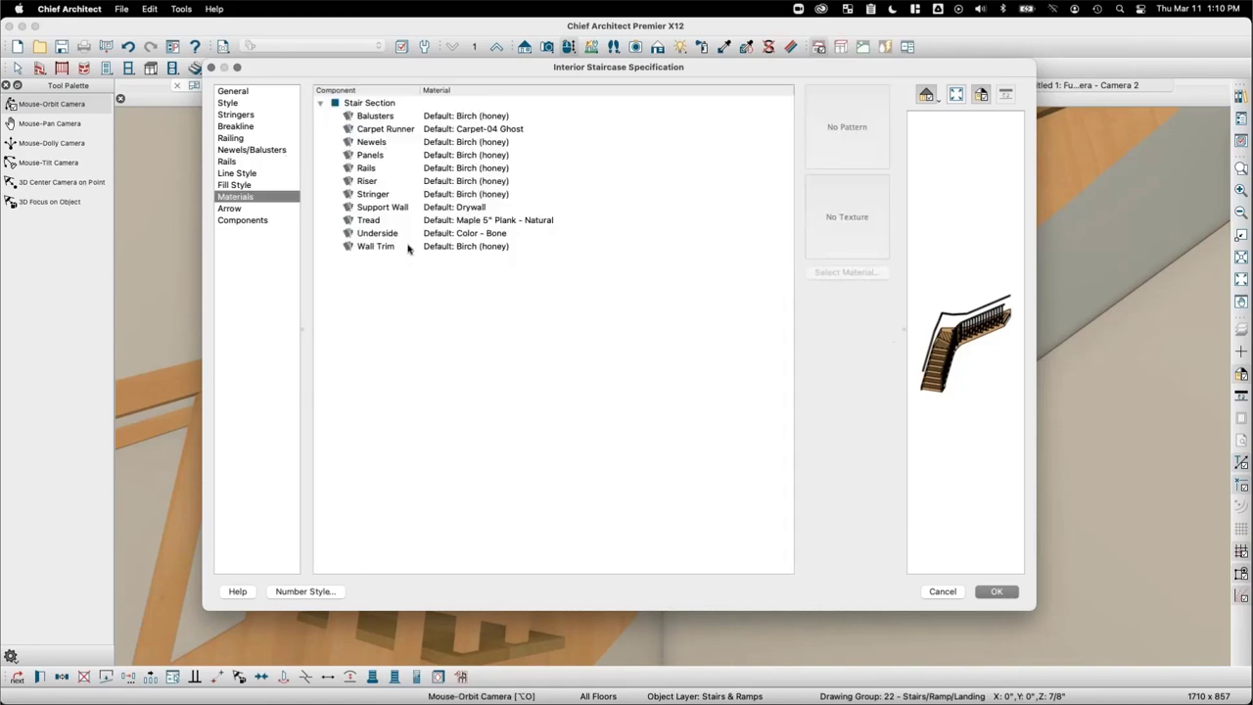
{"action": "left_click", "coordinate": [426, 235]}
{"action": "left_click", "coordinate": [876, 273]}
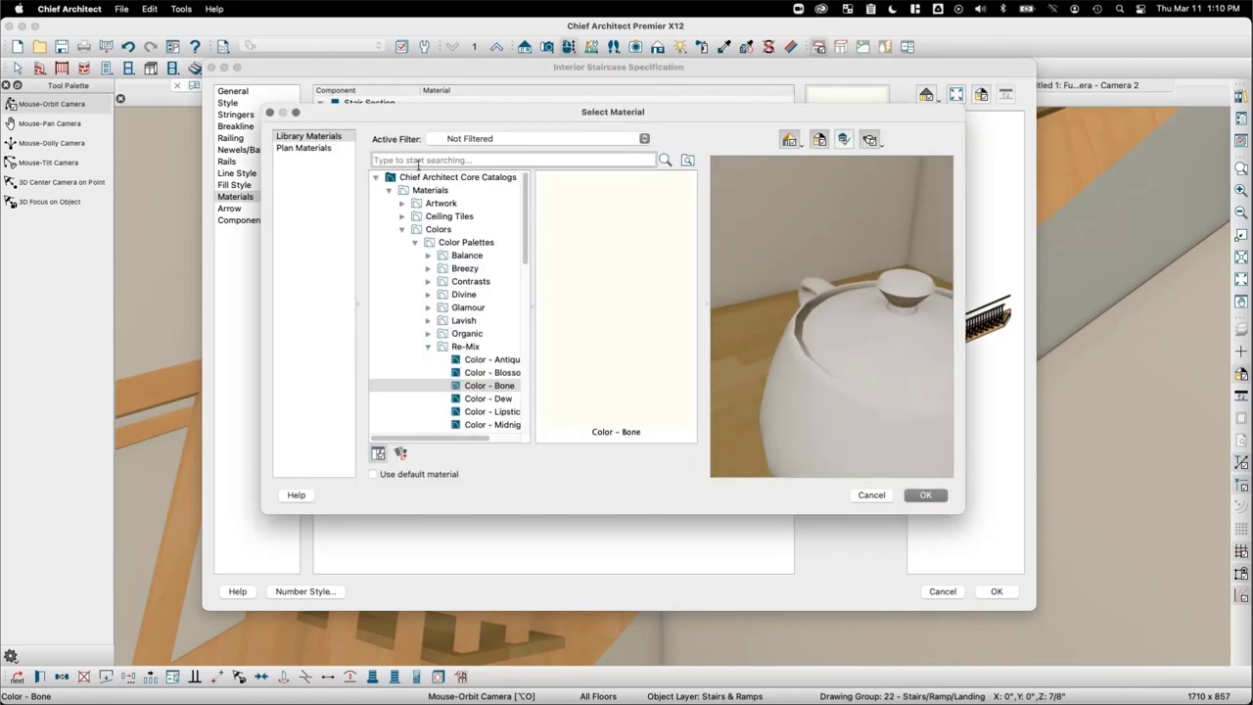
{"action": "type", "text": "no material"}
{"action": "key", "text": "Return"}
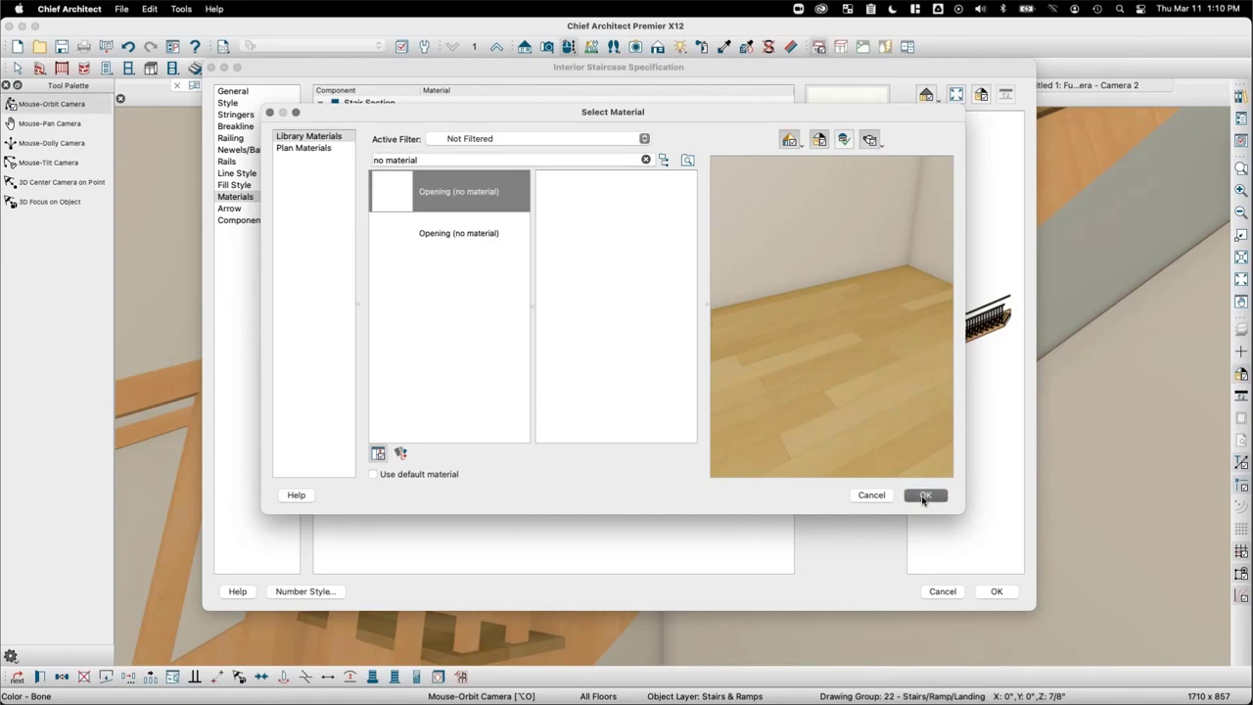
{"action": "left_click", "coordinate": [924, 495]}
{"action": "left_click", "coordinate": [990, 593]}
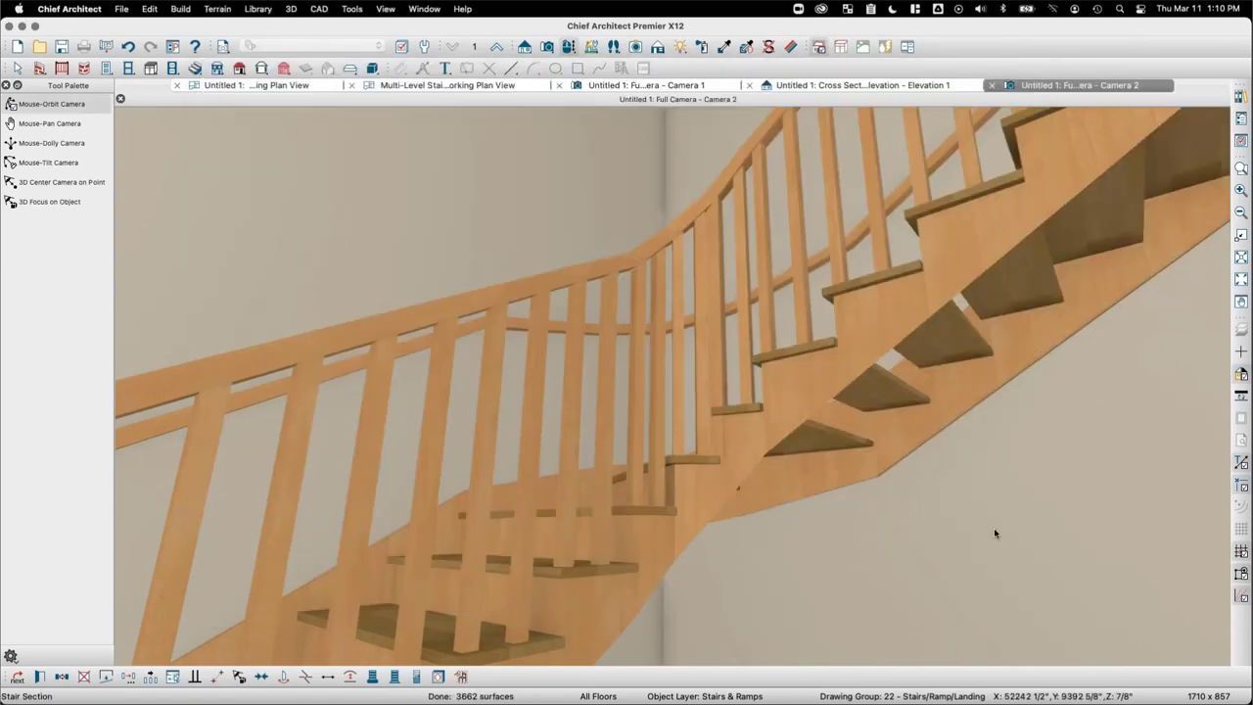
Step: Turn on open risers for the same staircase and change its stringer style to 1 Center Stringer
{"action": "double_click", "coordinate": [759, 429]}
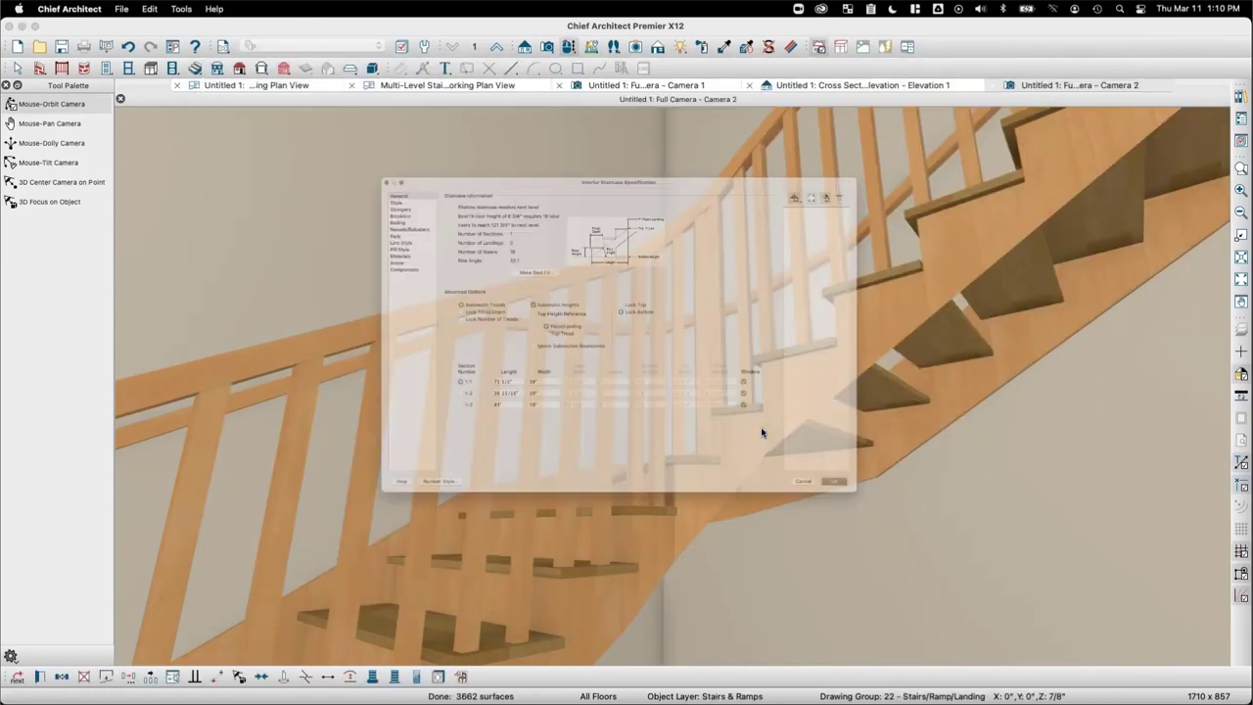
{"action": "left_click", "coordinate": [229, 103]}
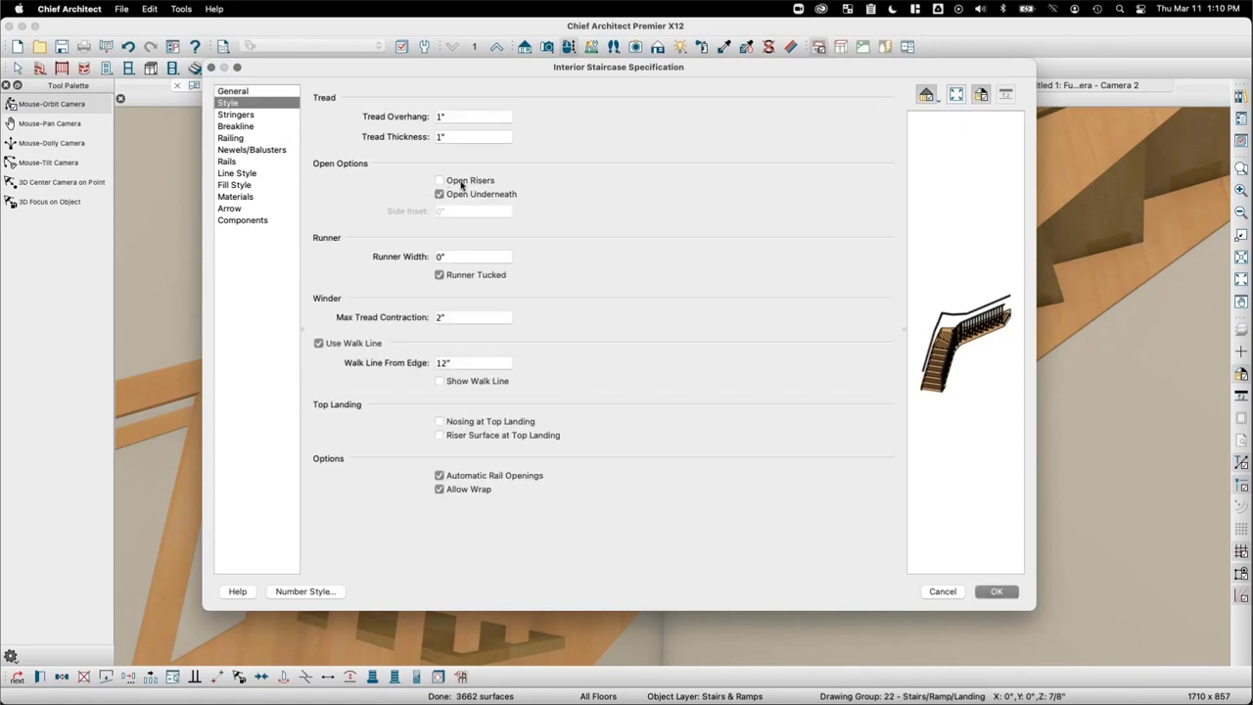
{"action": "left_click", "coordinate": [440, 181]}
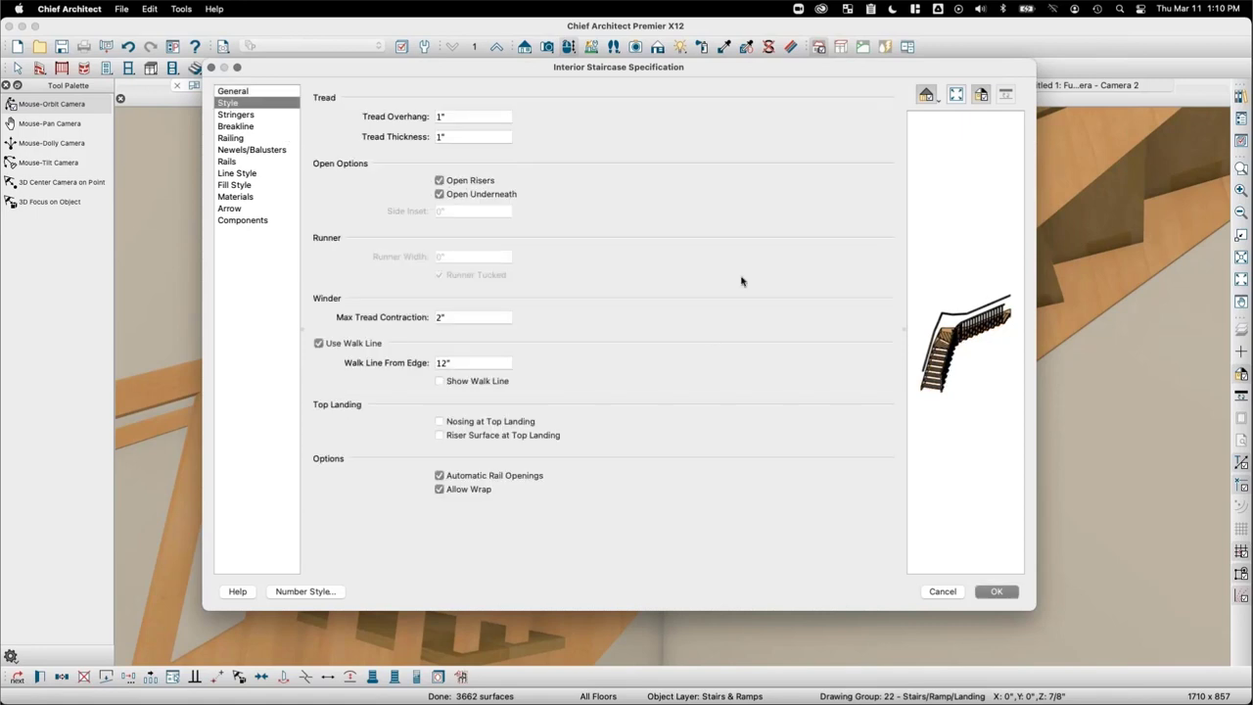
{"action": "left_click", "coordinate": [235, 138]}
{"action": "left_click", "coordinate": [256, 116]}
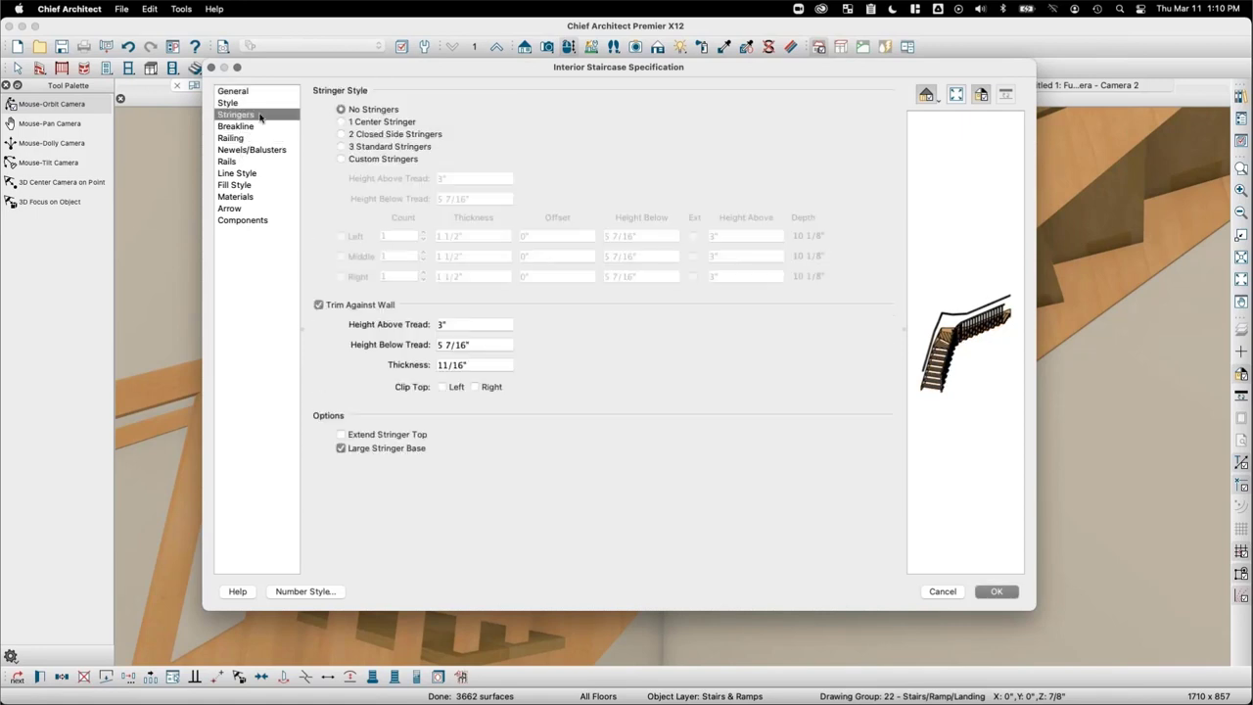
{"action": "left_click", "coordinate": [367, 122]}
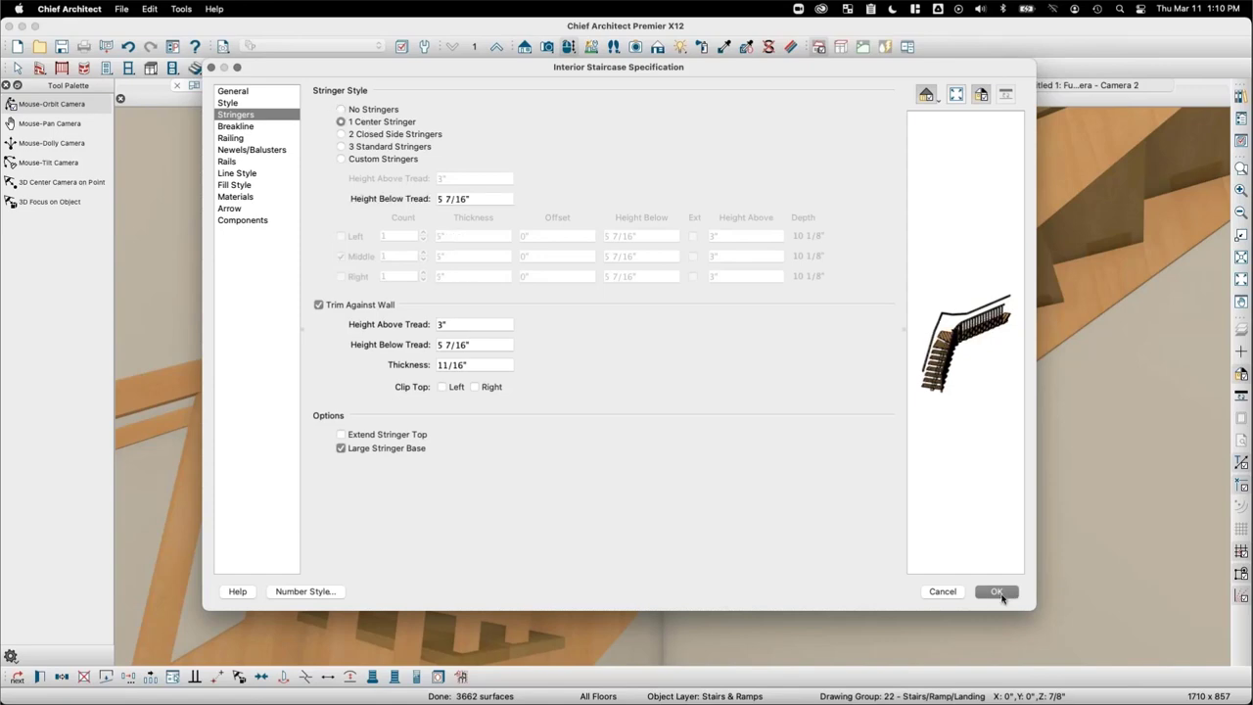
{"action": "left_click", "coordinate": [996, 592]}
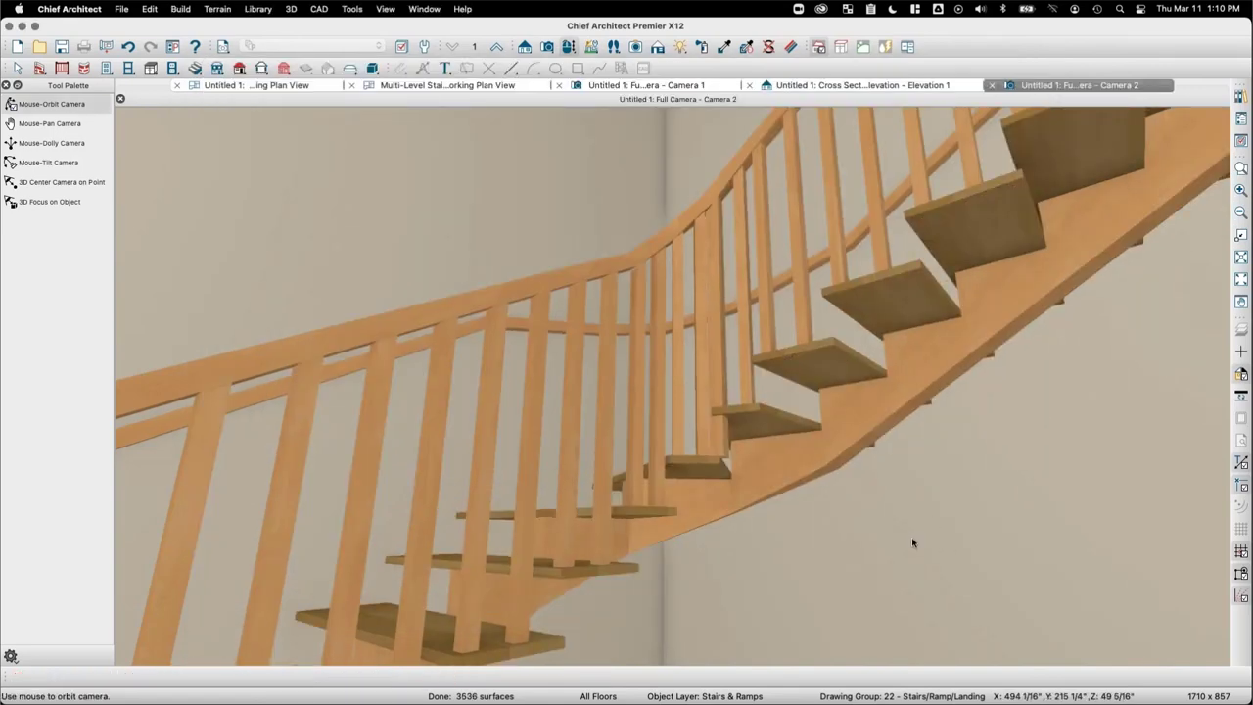
Step: Examine the open-riser corner staircase and the other corner stair, including its railing and underside, from several camera angles
{"action": "left_click_drag", "start_coordinate": [892, 506], "coordinate": [462, 283]}
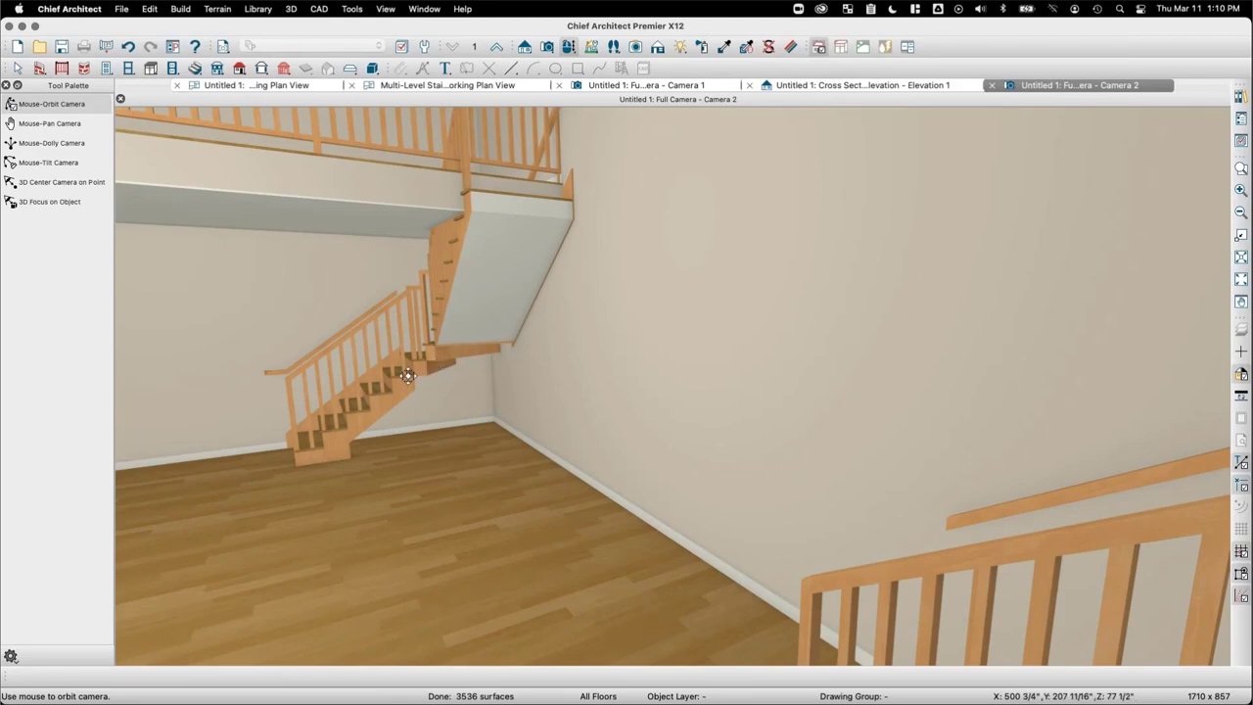
{"action": "left_click_drag", "start_coordinate": [392, 378], "coordinate": [618, 444]}
{"action": "left_click_drag", "start_coordinate": [865, 433], "coordinate": [864, 431]}
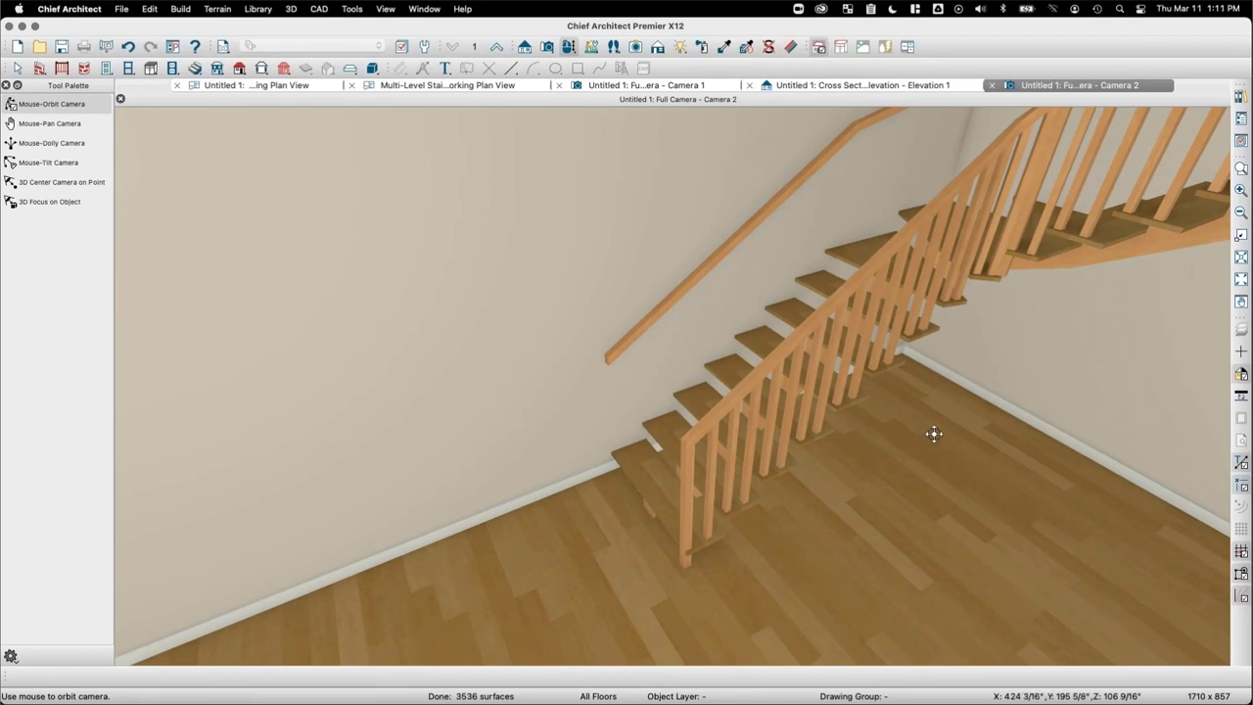
{"action": "left_click_drag", "start_coordinate": [934, 434], "coordinate": [910, 428]}
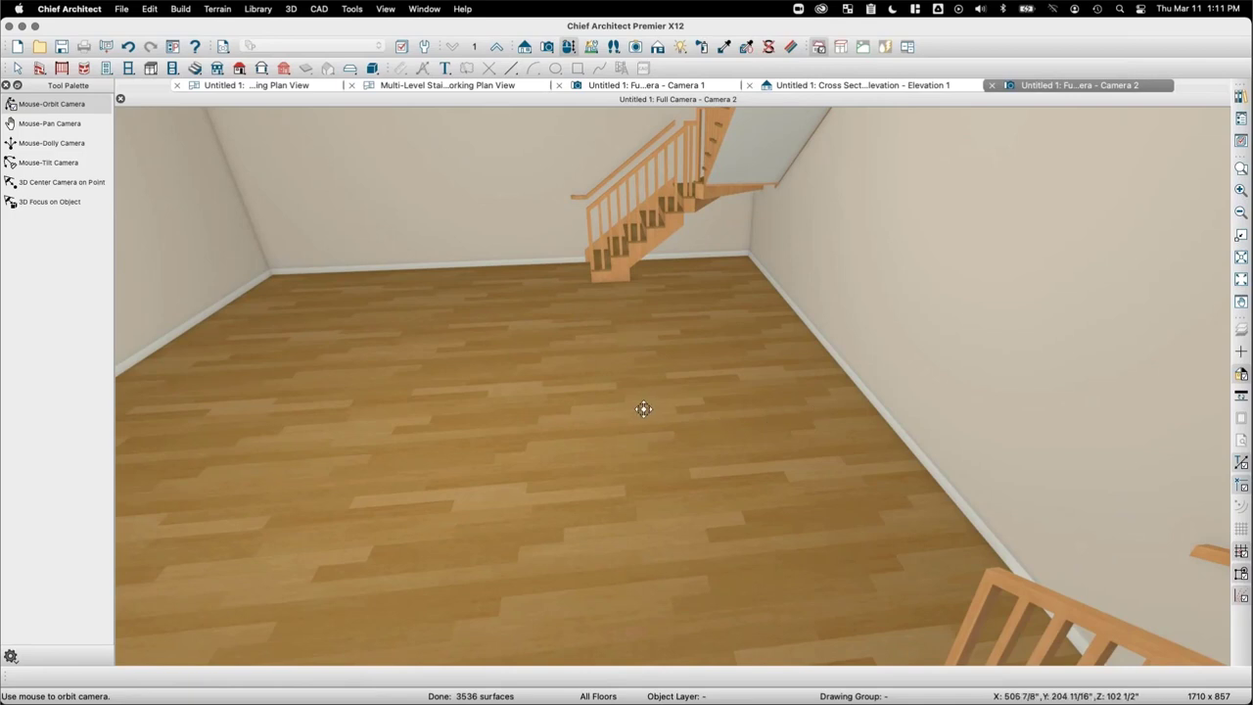
{"action": "key", "text": "Escape"}
{"action": "scroll", "coordinate": [910, 450], "scroll_direction": "down", "scroll_amount": 5}
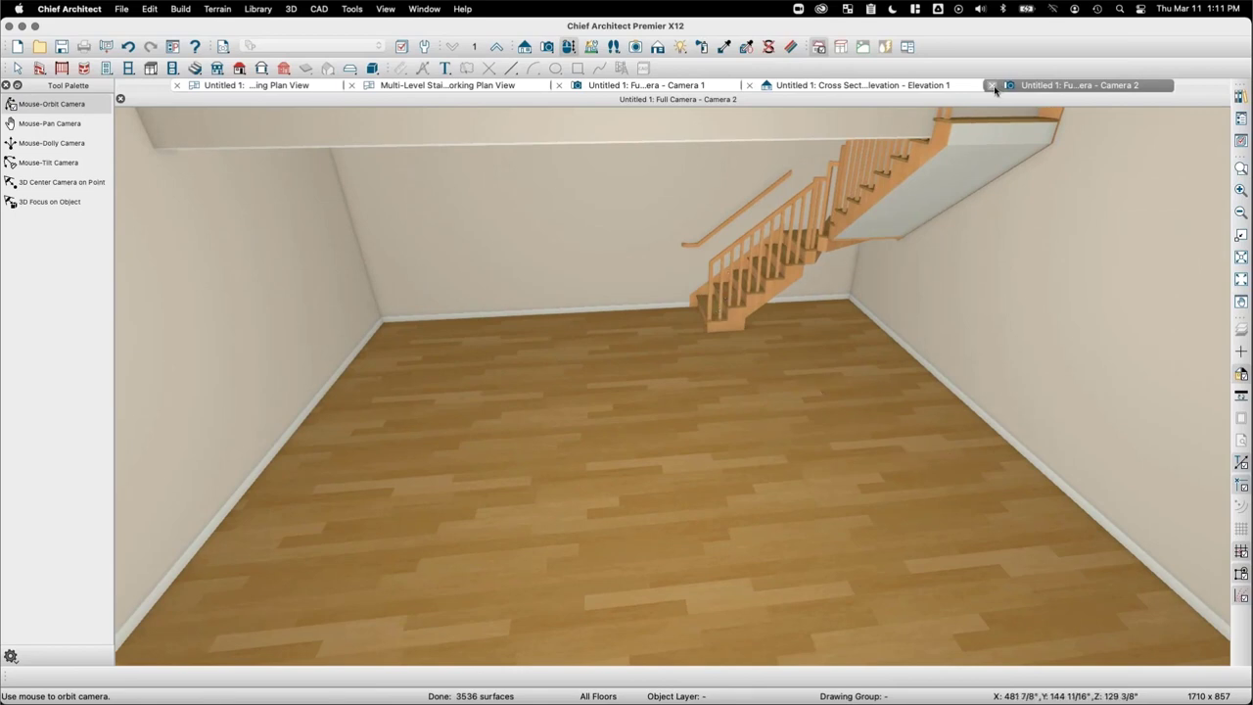
{"action": "scroll", "coordinate": [746, 316], "scroll_direction": "down", "scroll_amount": 5}
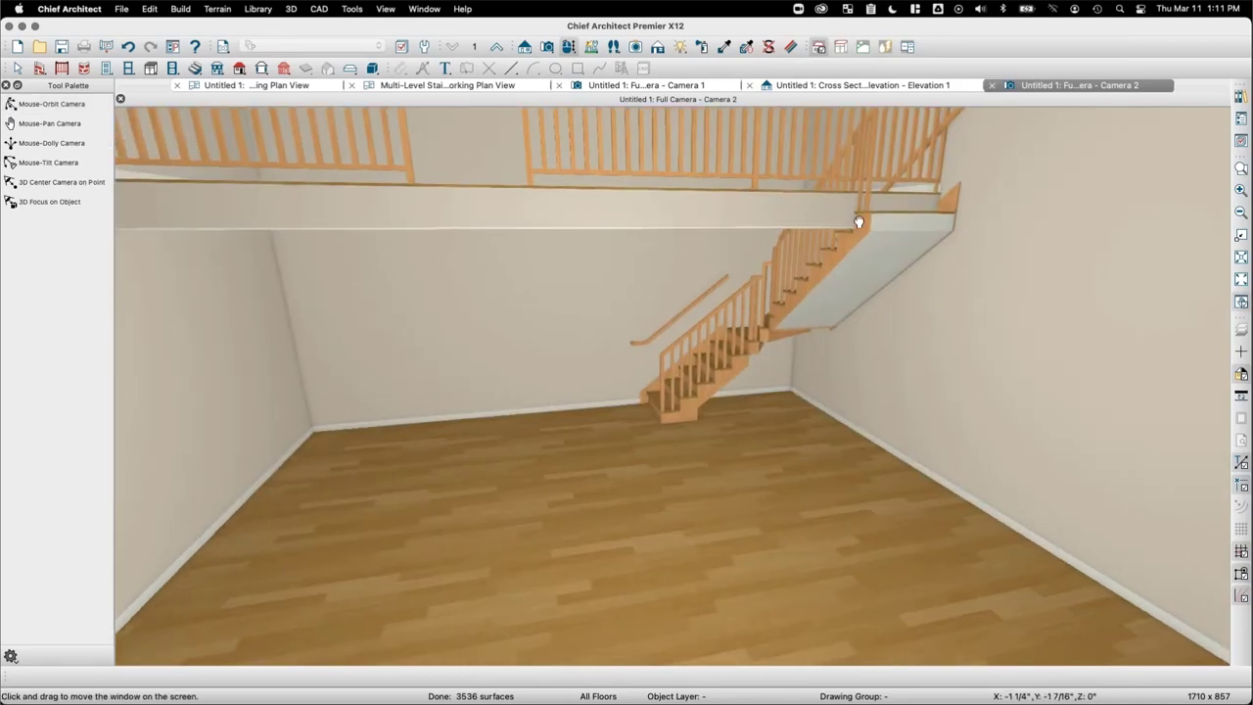
{"action": "scroll", "coordinate": [859, 223], "scroll_direction": "up", "scroll_amount": 5}
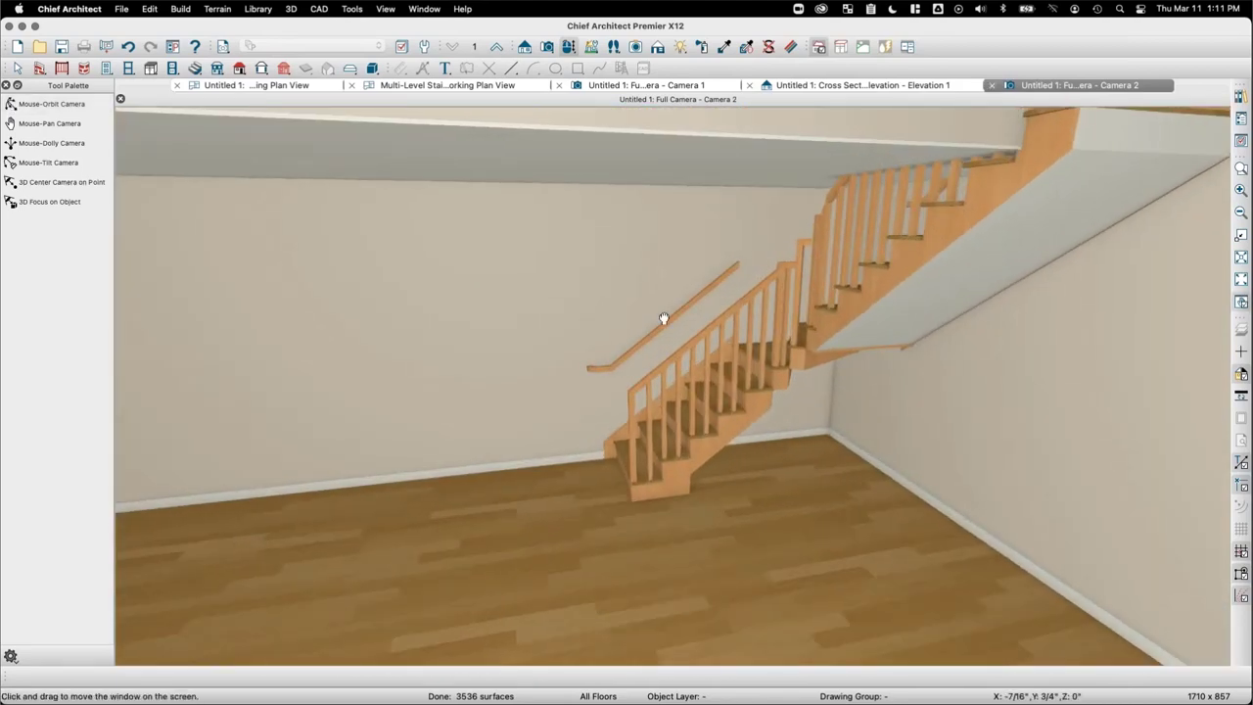
{"action": "middle_click_drag", "start_coordinate": [664, 318], "coordinate": [670, 314]}
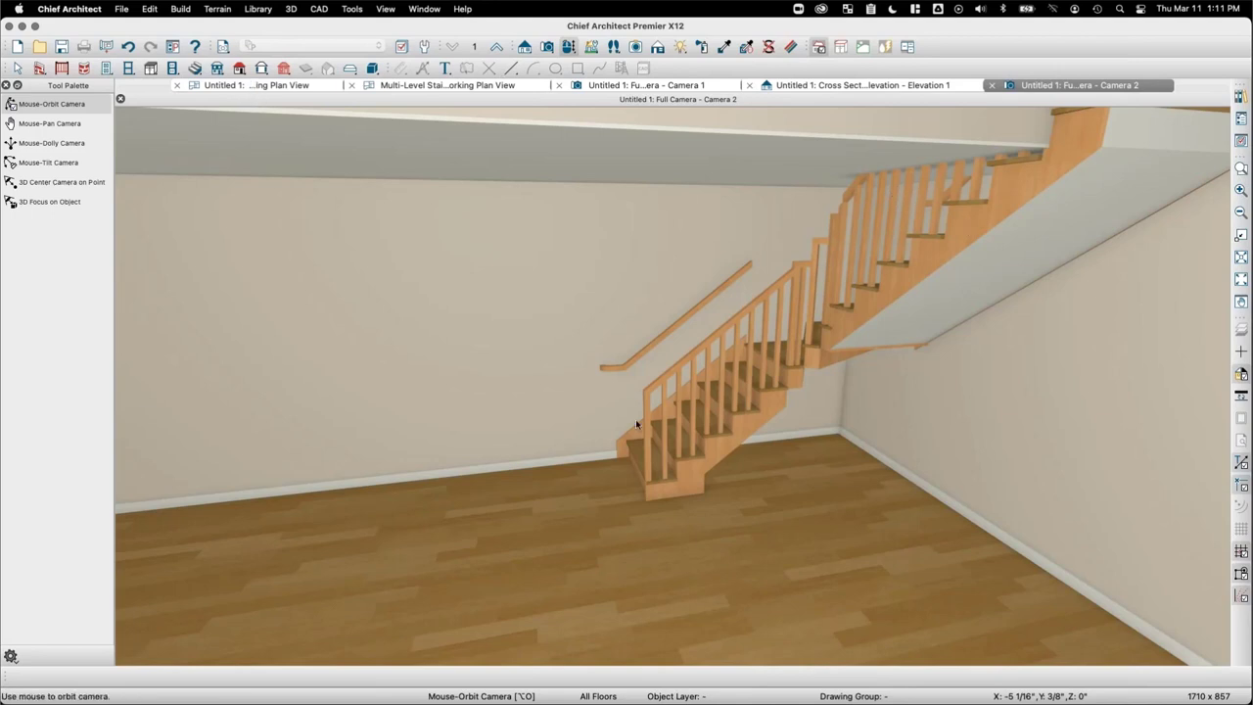
Step: In the working plan view, turn off the right-side railing of the staircase in the room's upper-left corner
{"action": "left_click", "coordinate": [255, 86]}
{"action": "scroll", "coordinate": [408, 358], "scroll_direction": "up", "scroll_amount": 3}
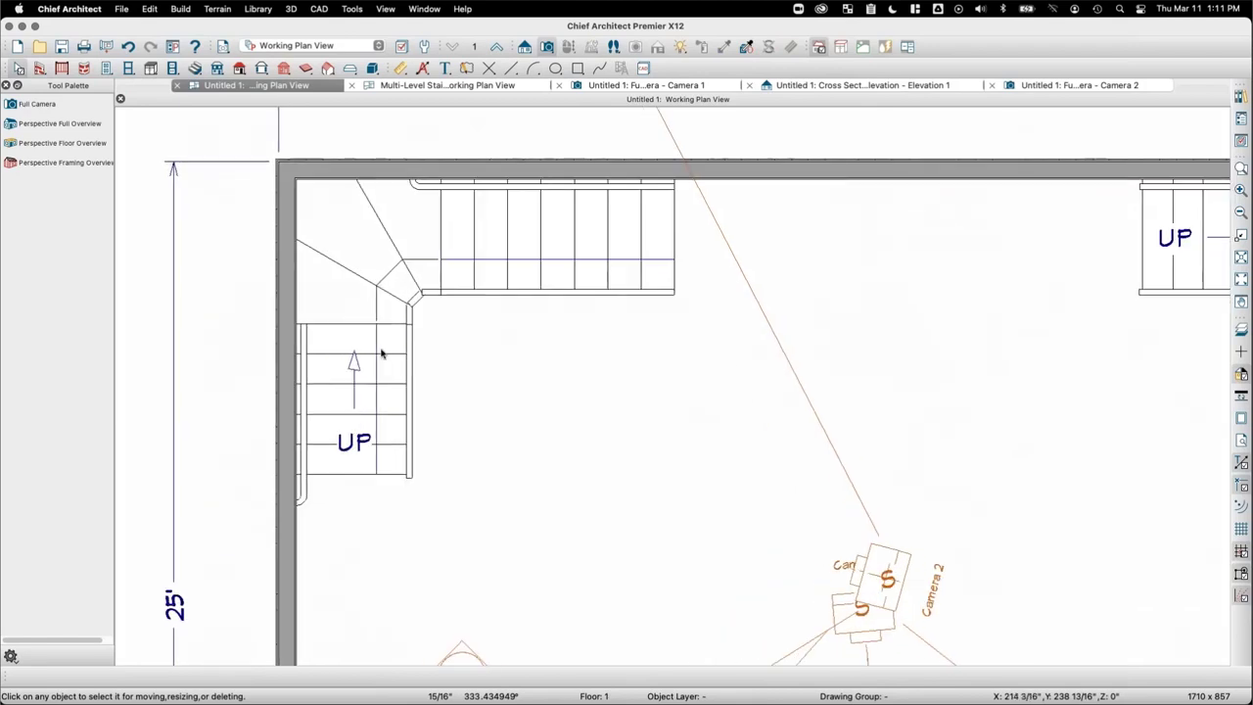
{"action": "left_click", "coordinate": [383, 358]}
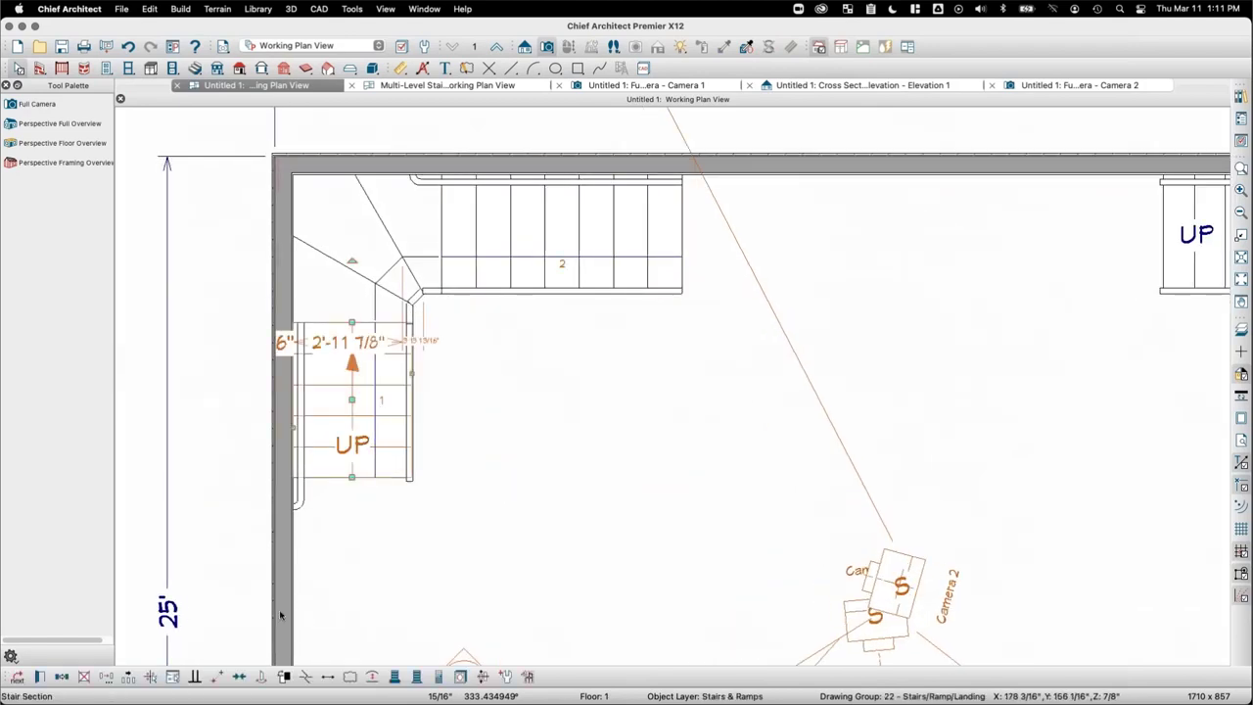
{"action": "key", "text": "super+e"}
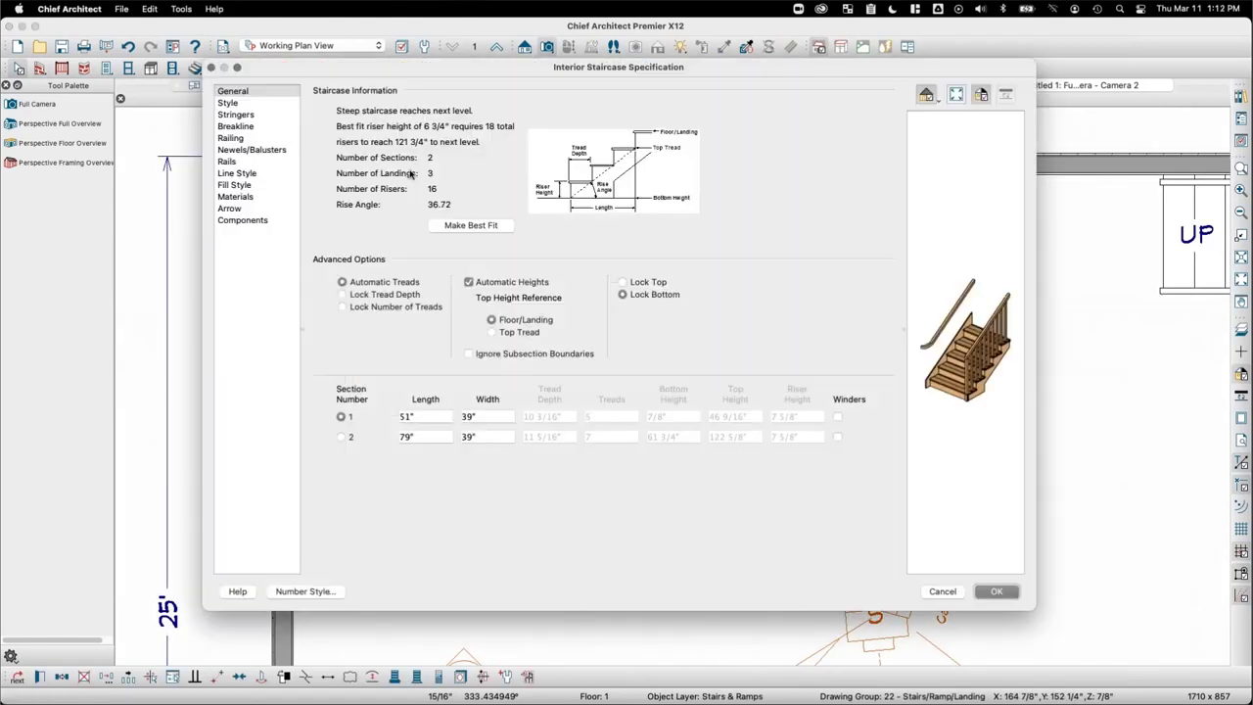
{"action": "left_click", "coordinate": [247, 140]}
{"action": "left_click", "coordinate": [464, 150]}
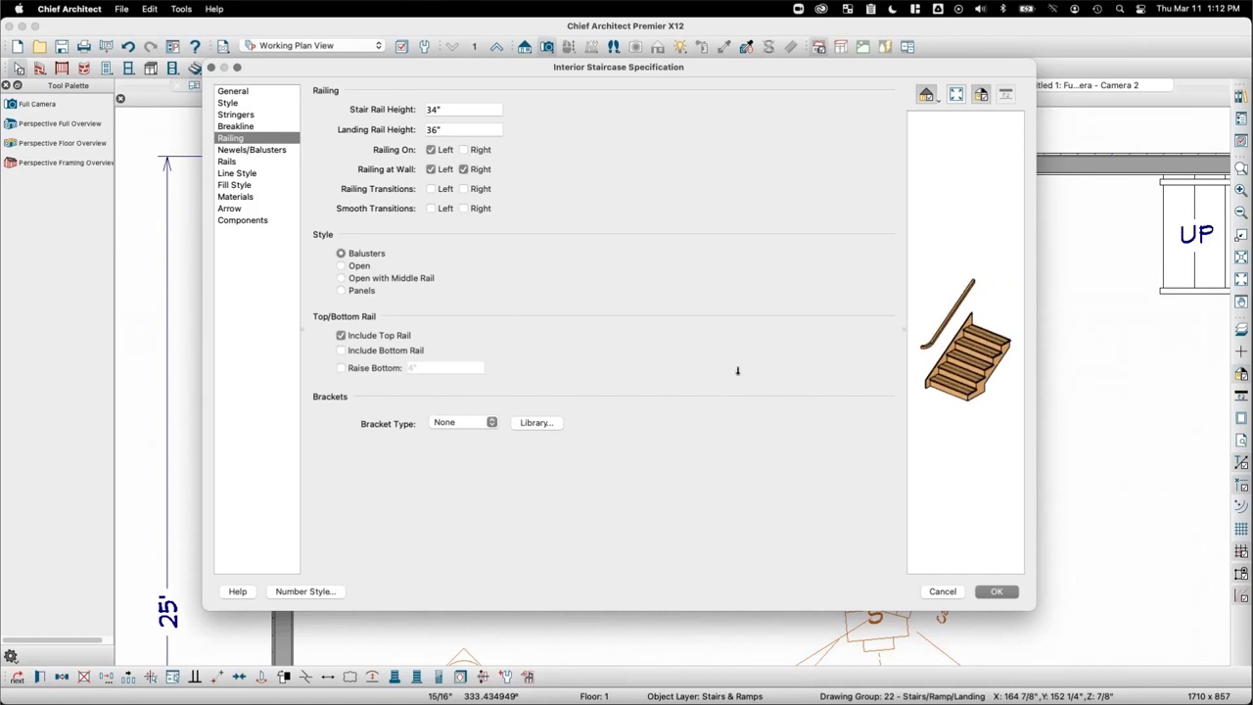
{"action": "left_click", "coordinate": [996, 592]}
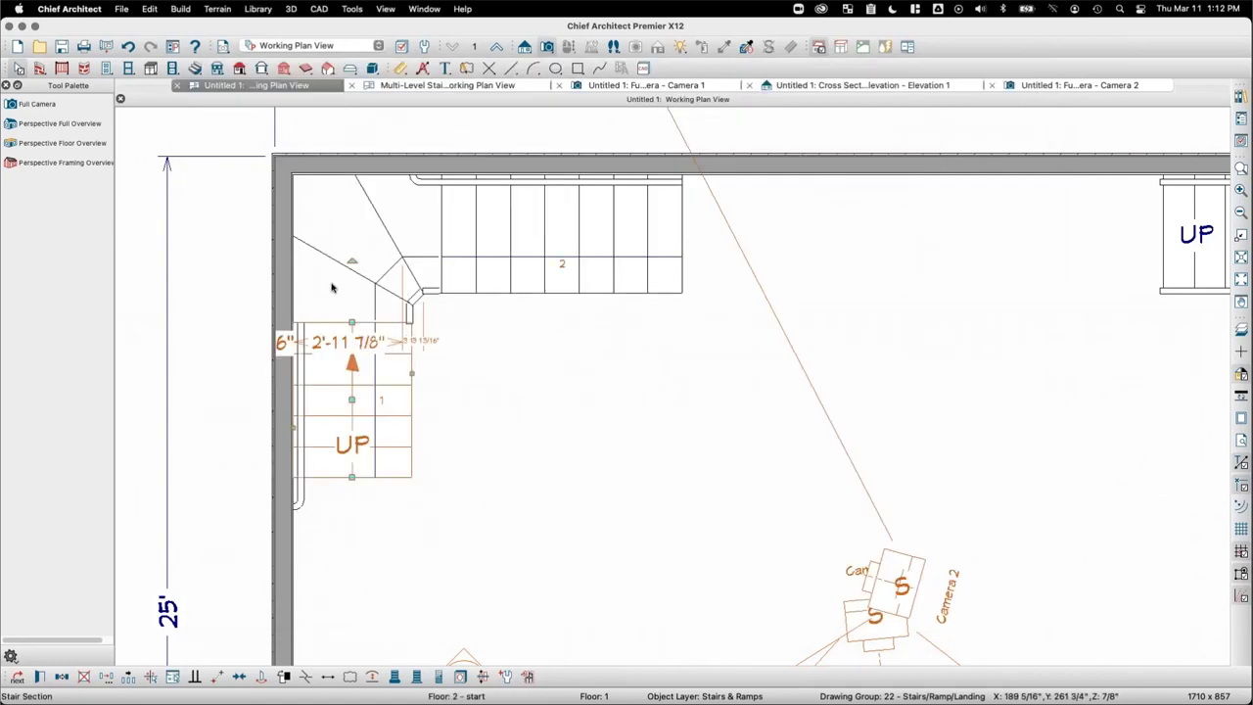
Step: Set all edges of the upper-left stair's winder landing sections to No Railing
{"action": "left_click", "coordinate": [345, 254]}
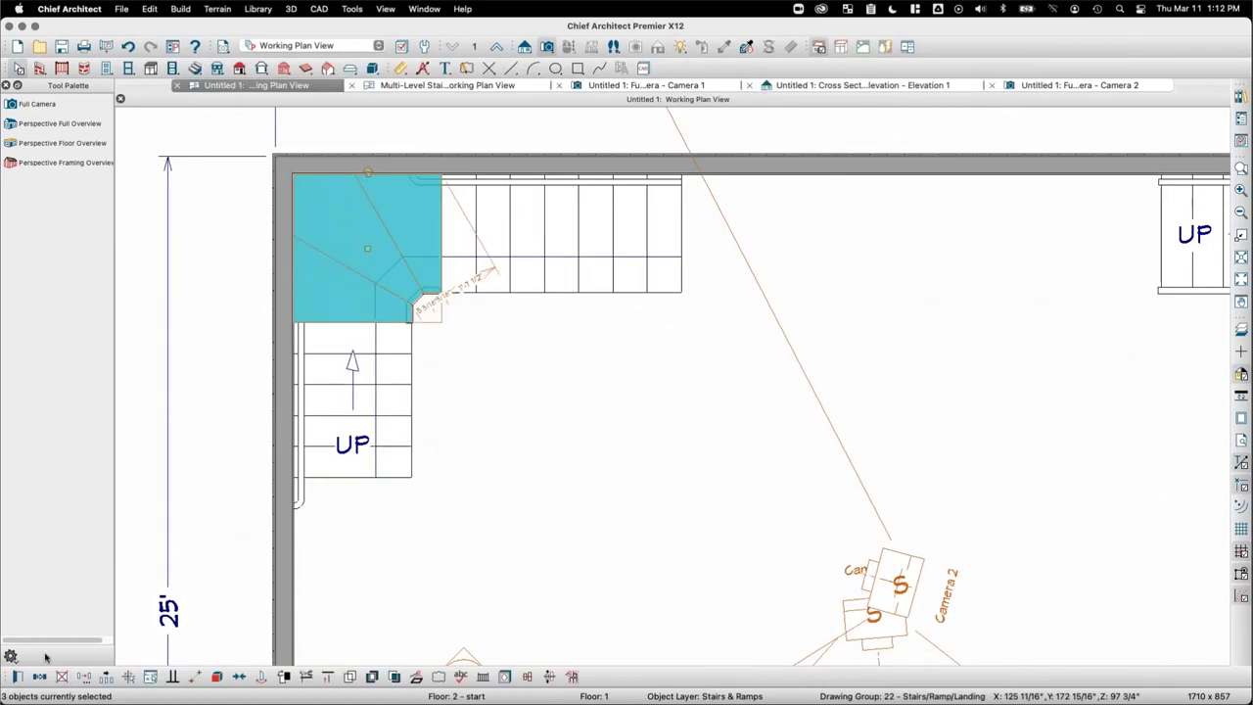
{"action": "left_click", "coordinate": [16, 676]}
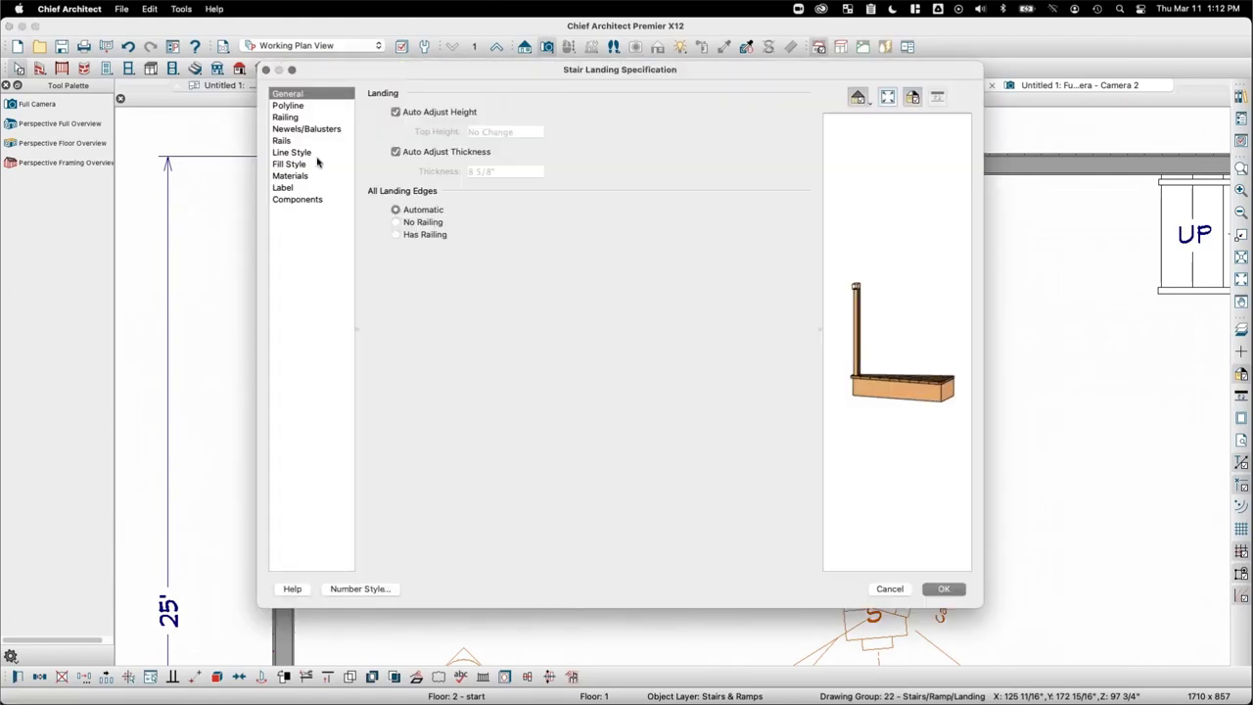
{"action": "left_click", "coordinate": [423, 223]}
{"action": "left_click", "coordinate": [943, 588]}
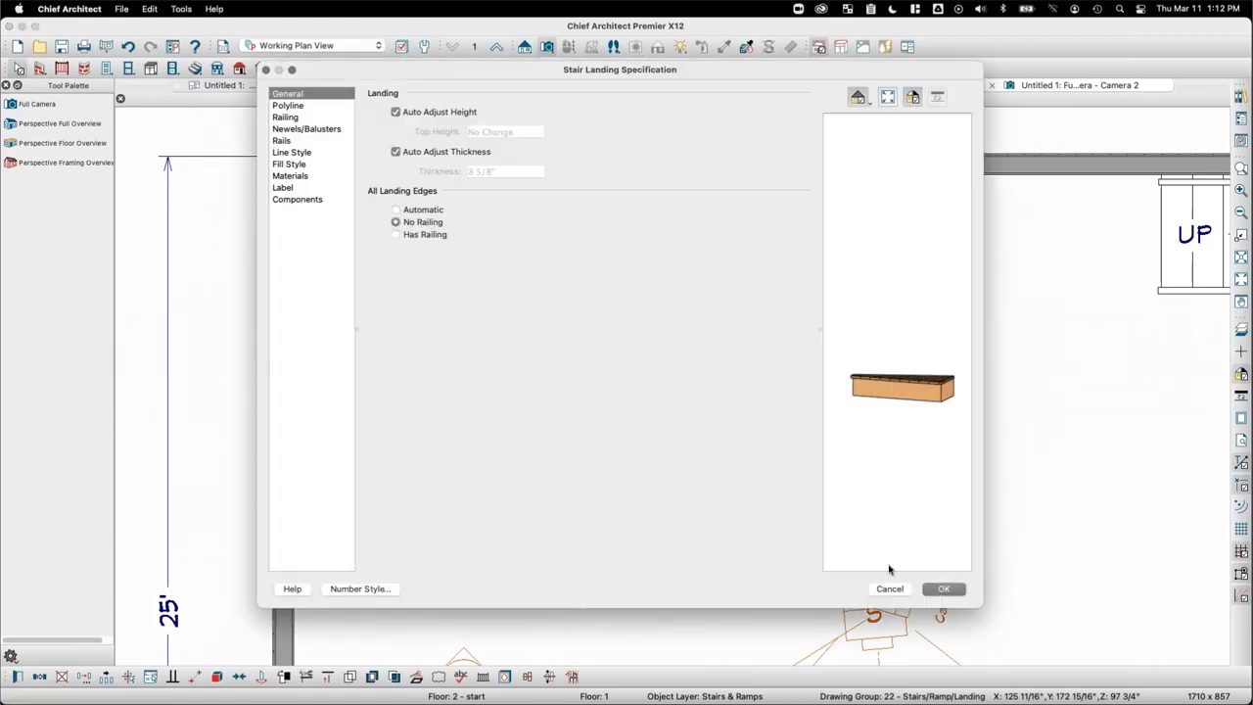
Step: Draw a 4'-3" straight railing along the open side of the stair's lower run and shift it inward onto the treads
{"action": "left_click", "coordinate": [61, 68]}
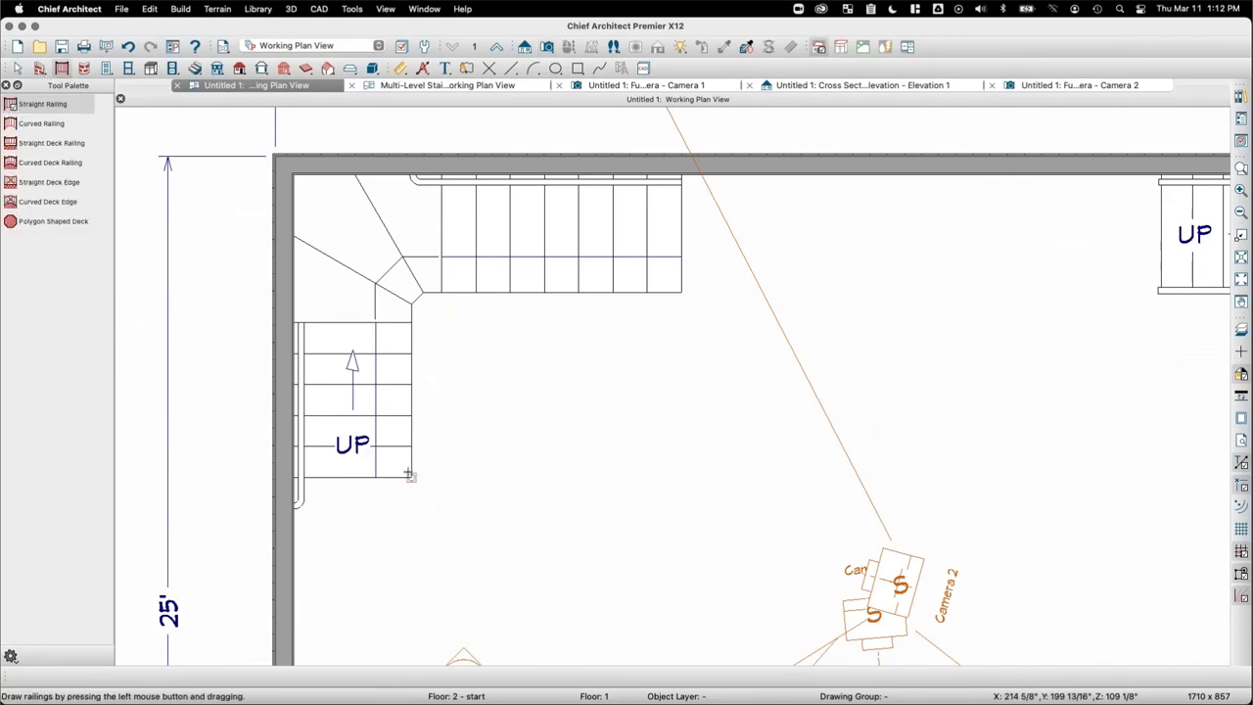
{"action": "left_click_drag", "start_coordinate": [410, 477], "coordinate": [410, 323]}
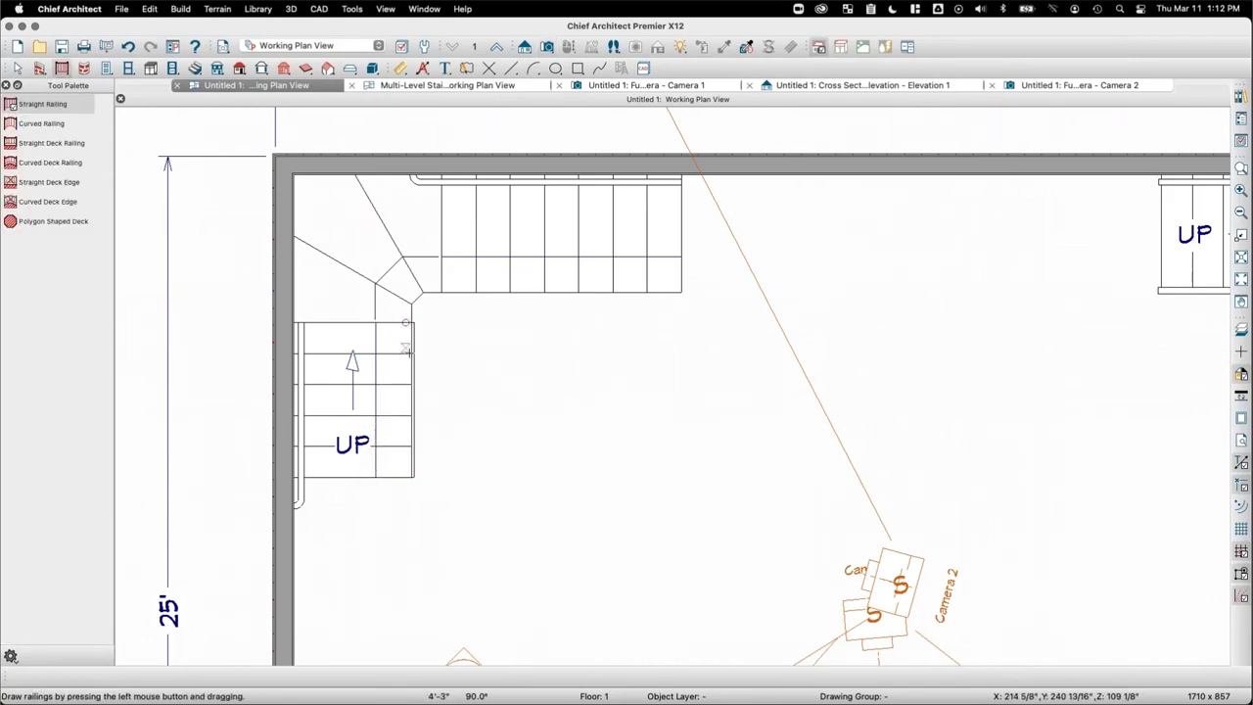
{"action": "left_click", "coordinate": [405, 354]}
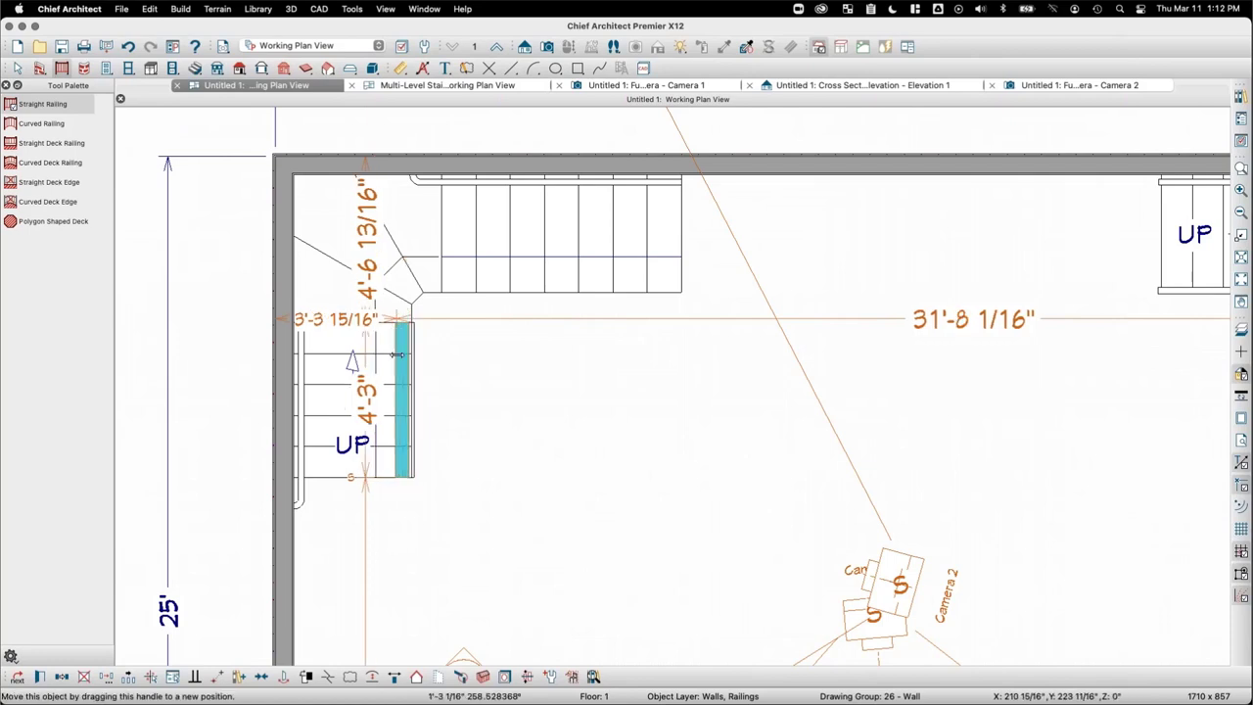
{"action": "key", "text": "Delete"}
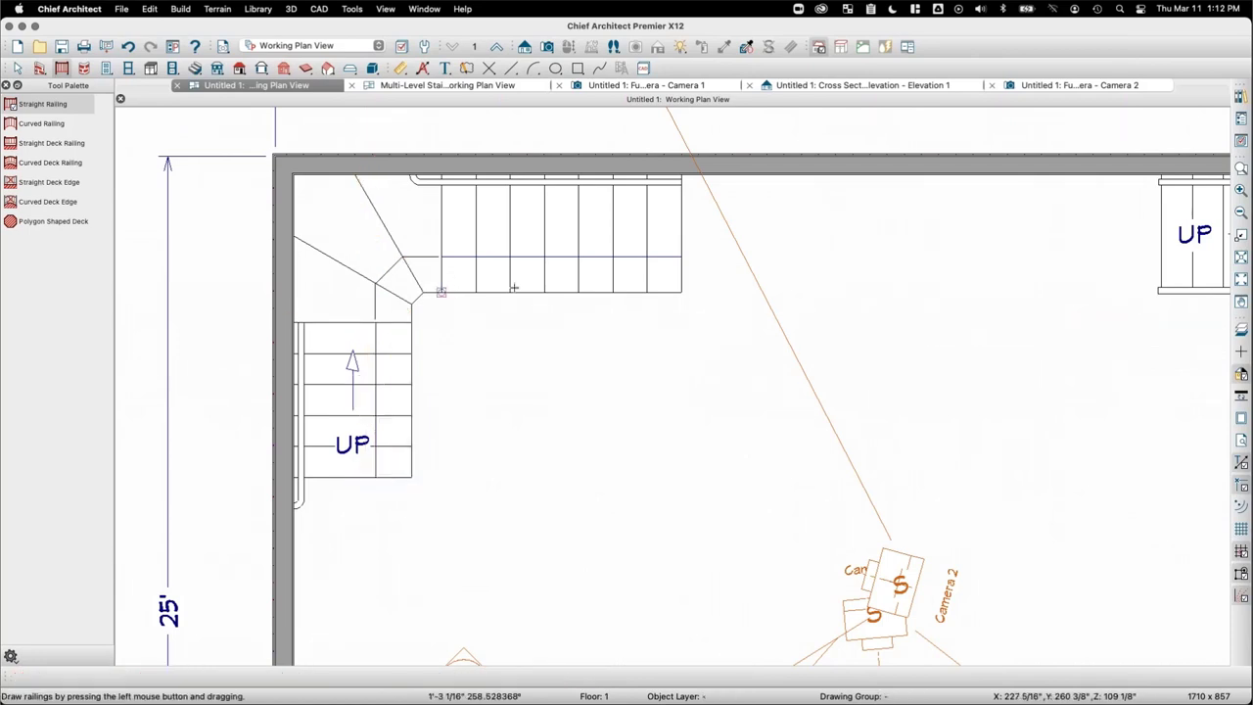
Step: Draw a 6'-7" straight railing along the open side of the stair's upper run and shift it inward onto the treads
{"action": "left_click_drag", "start_coordinate": [443, 291], "coordinate": [681, 294]}
{"action": "left_click", "coordinate": [601, 296]}
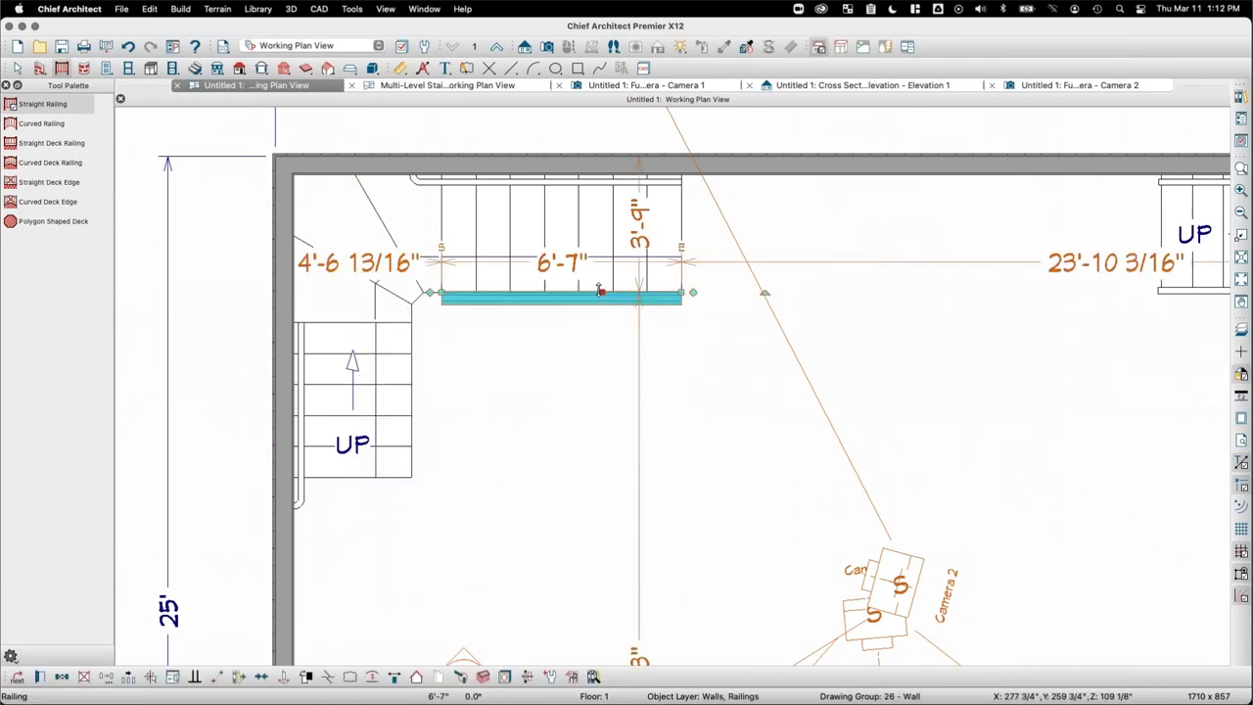
{"action": "left_click_drag", "start_coordinate": [601, 294], "coordinate": [602, 283]}
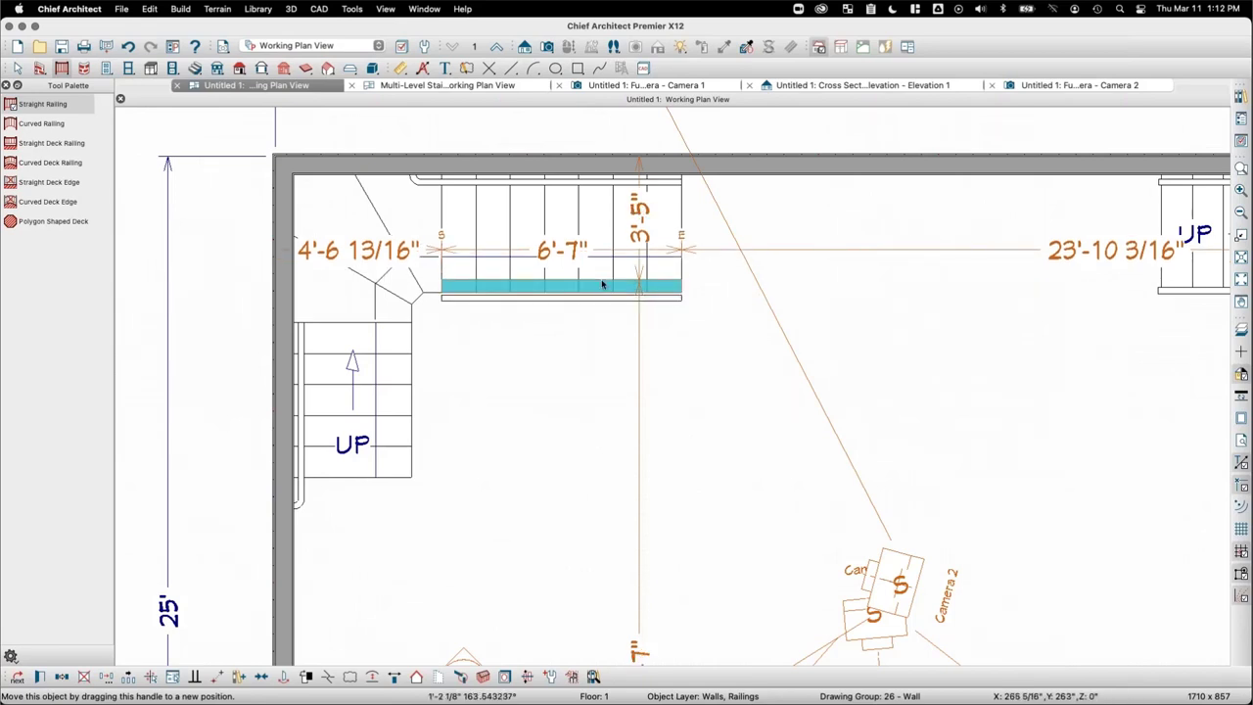
Step: Draw a short diagonal railing across the inner corner of the winder landing, joining the two runs, and convert it to a curve
{"action": "left_click", "coordinate": [431, 319]}
{"action": "mouse_move", "coordinate": [412, 323]}
{"action": "left_mouse_down"}
{"action": "mouse_move", "coordinate": [443, 288]}
{"action": "mouse_move", "coordinate": [414, 302]}
{"action": "left_mouse_up"}
{"action": "left_click", "coordinate": [428, 306]}
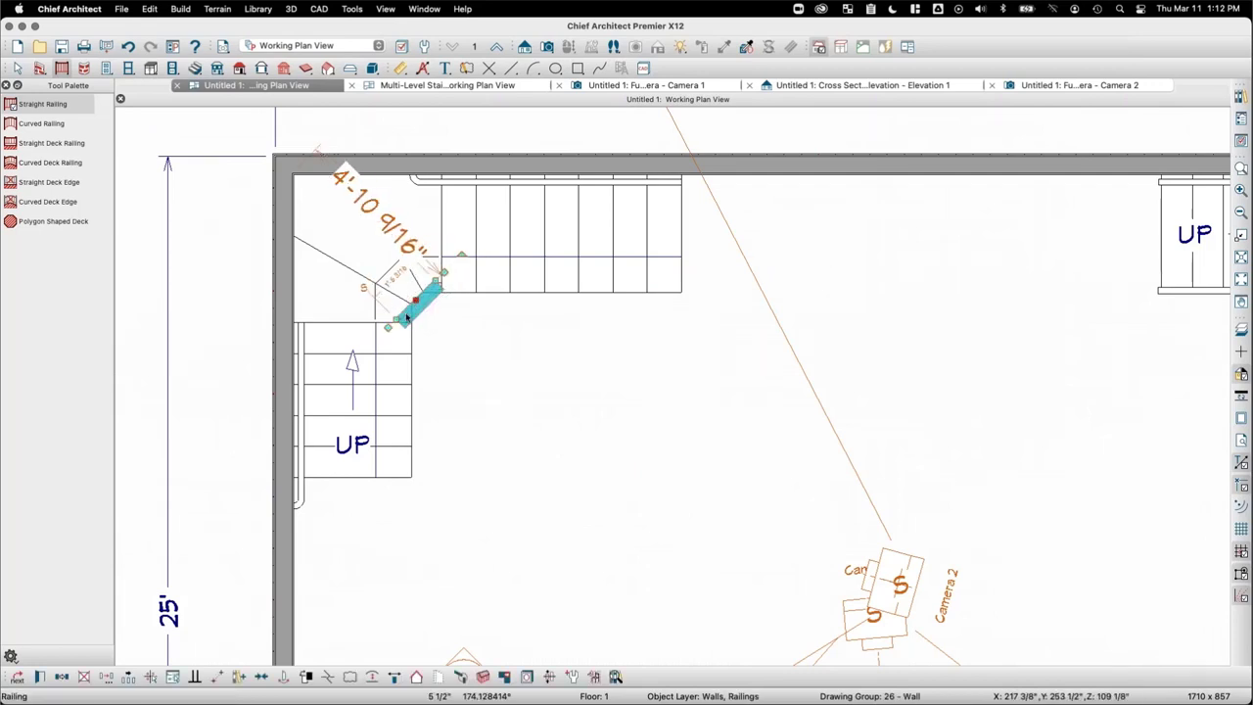
{"action": "left_click", "coordinate": [372, 677]}
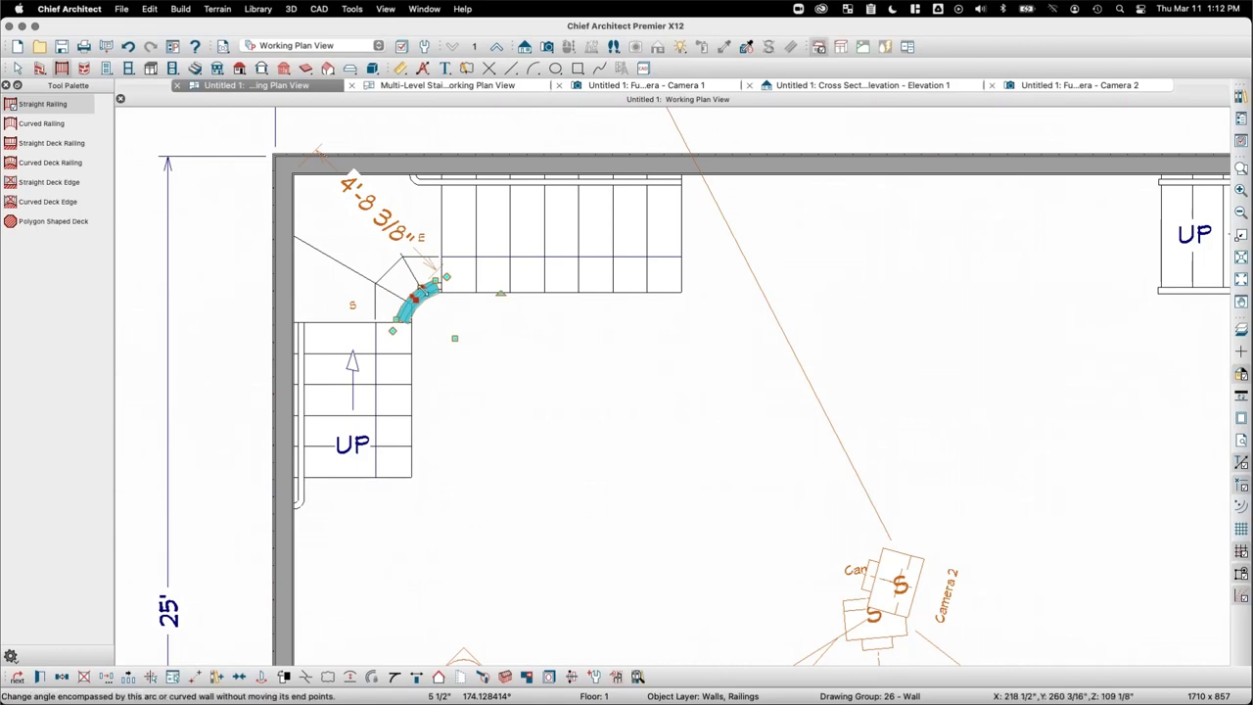
Step: Adjust the curve of the inner-corner railing on the upper-left stair, and set all three connected railings to Follow Stairs
{"action": "left_click_drag", "start_coordinate": [419, 295], "coordinate": [411, 280]}
{"action": "left_click", "coordinate": [401, 356]}
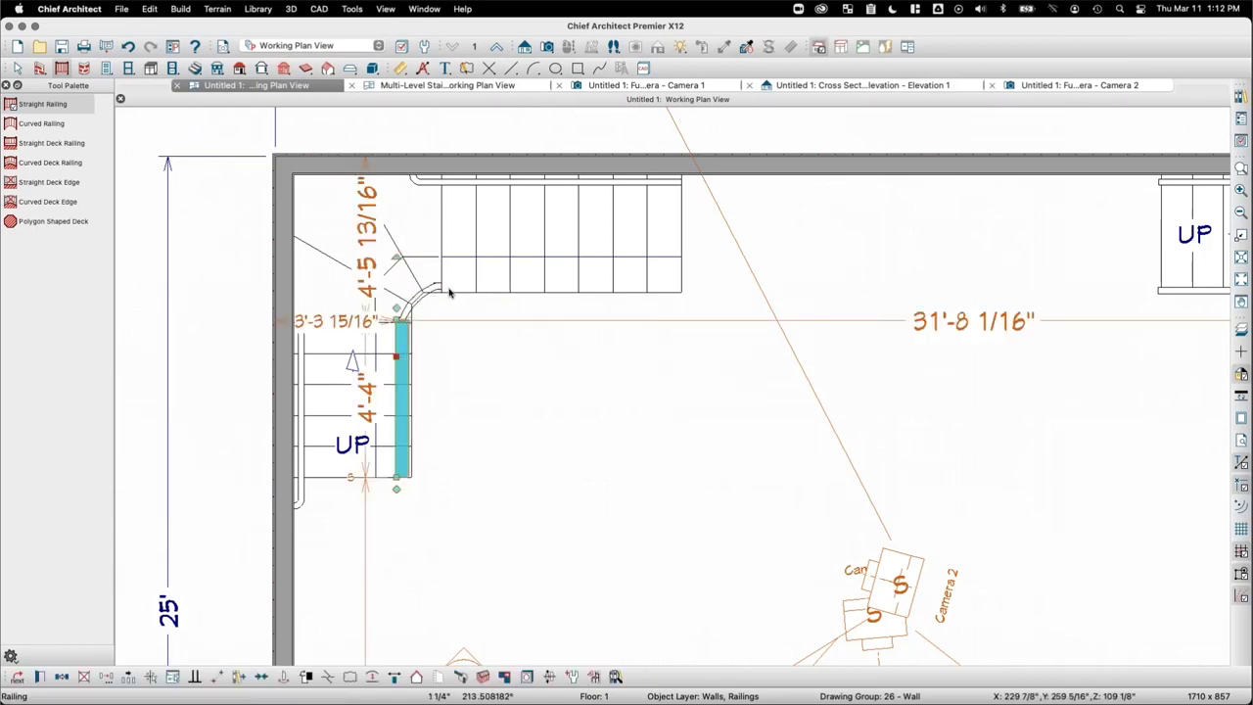
{"action": "left_click_drag", "start_coordinate": [434, 284], "coordinate": [681, 286]}
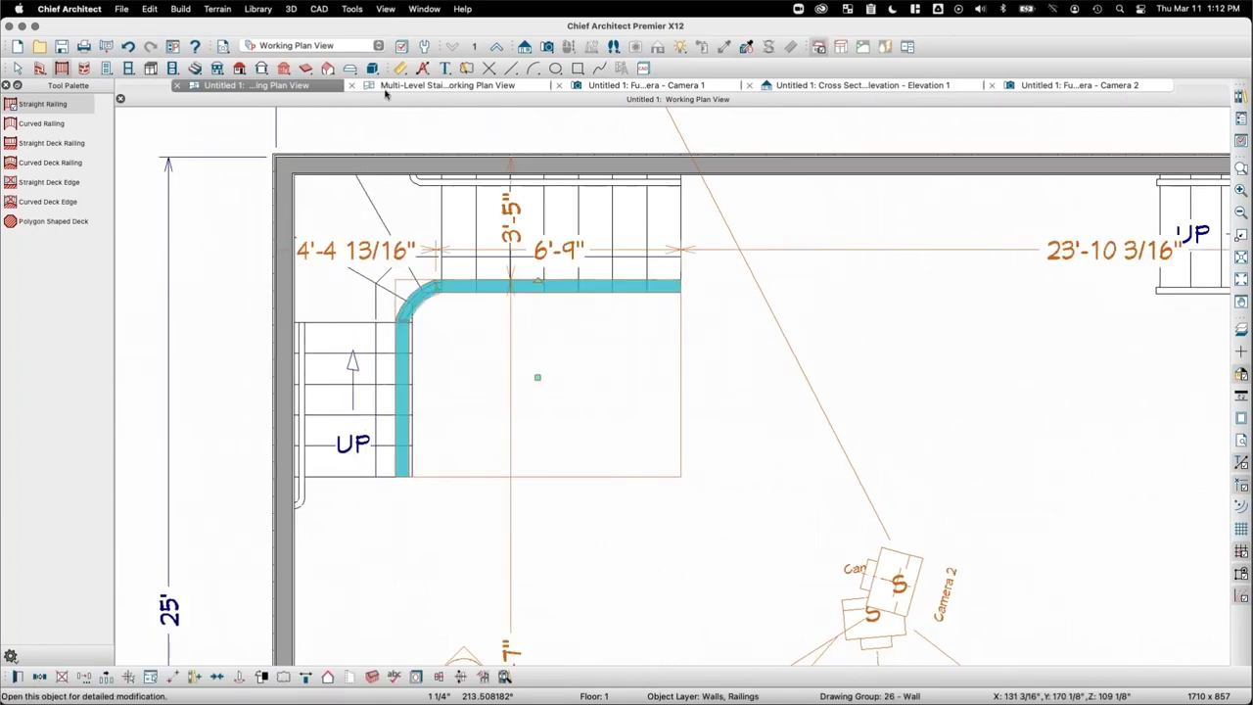
{"action": "key", "text": "super+e"}
{"action": "left_click", "coordinate": [279, 169]}
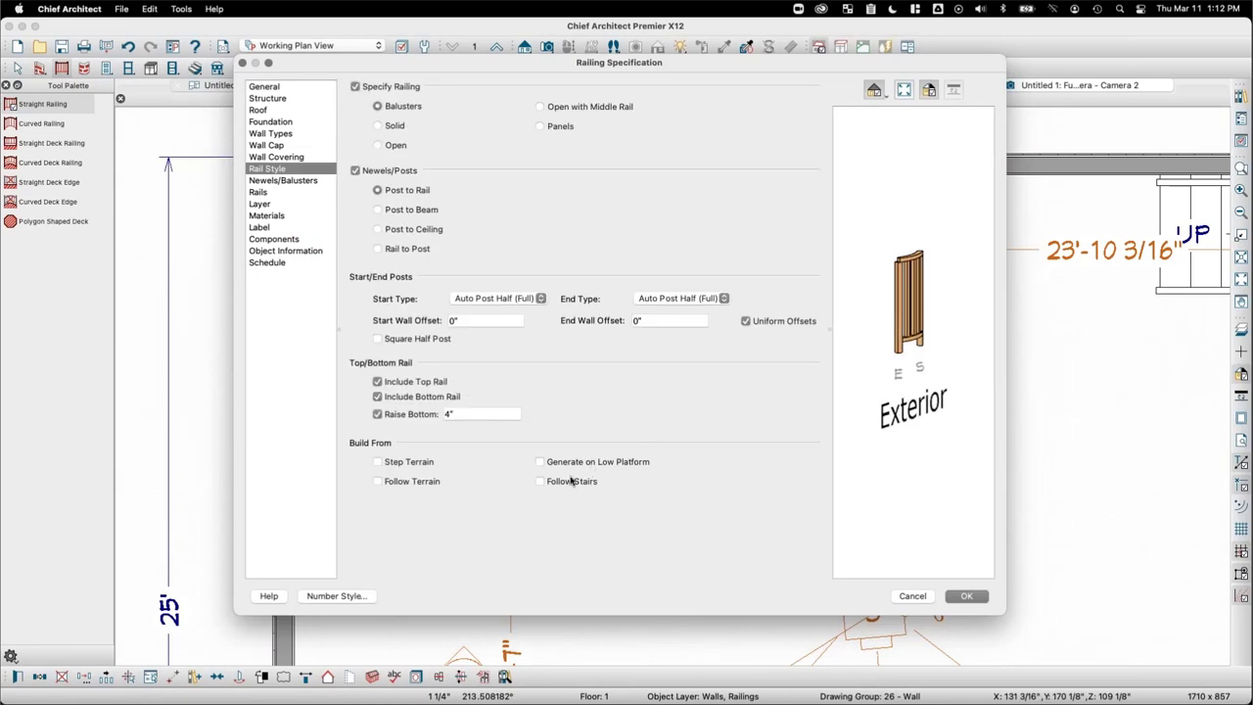
{"action": "left_click", "coordinate": [572, 481]}
{"action": "left_click", "coordinate": [967, 596]}
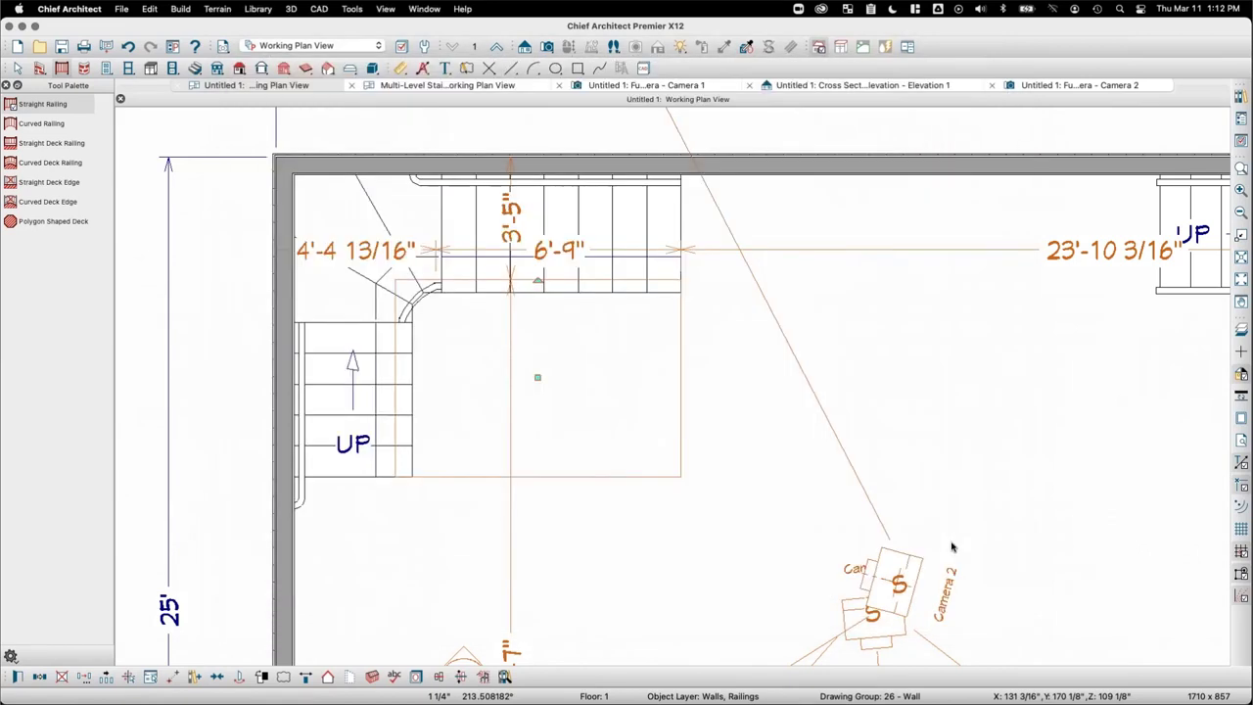
{"action": "left_click", "coordinate": [1016, 89]}
{"action": "left_click_drag", "start_coordinate": [671, 356], "coordinate": [679, 355]}
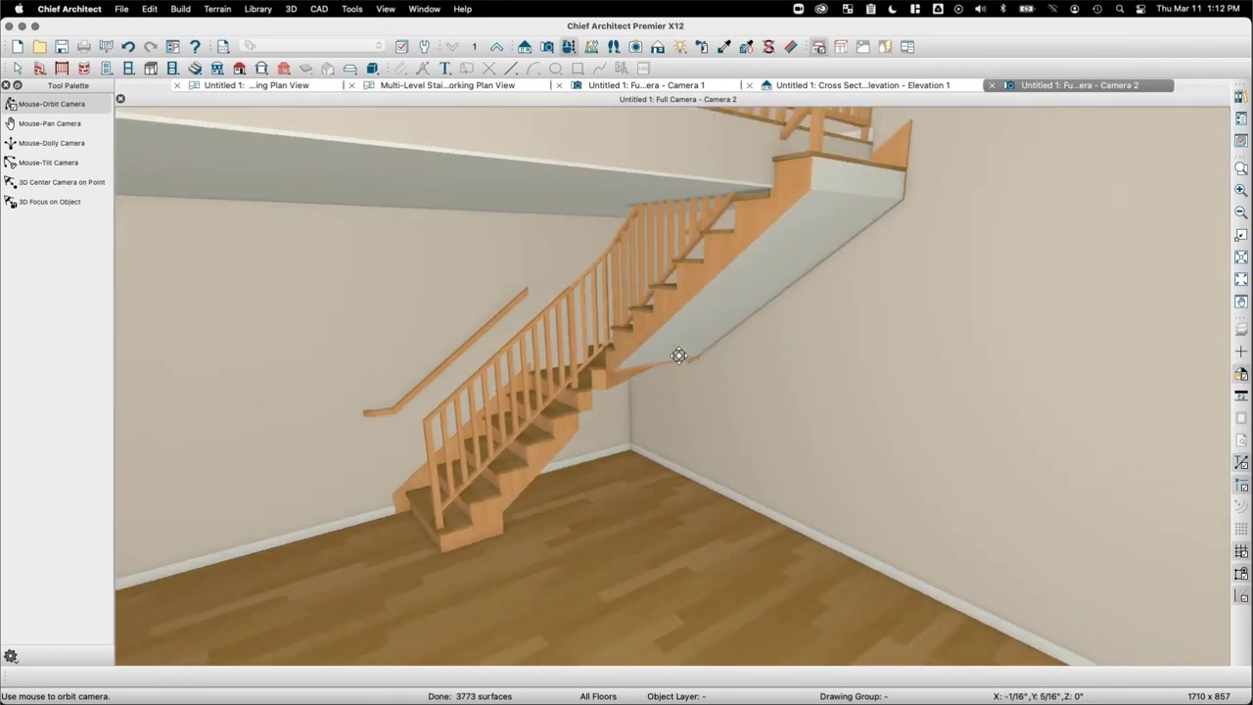
{"action": "left_click_drag", "start_coordinate": [507, 378], "coordinate": [637, 366]}
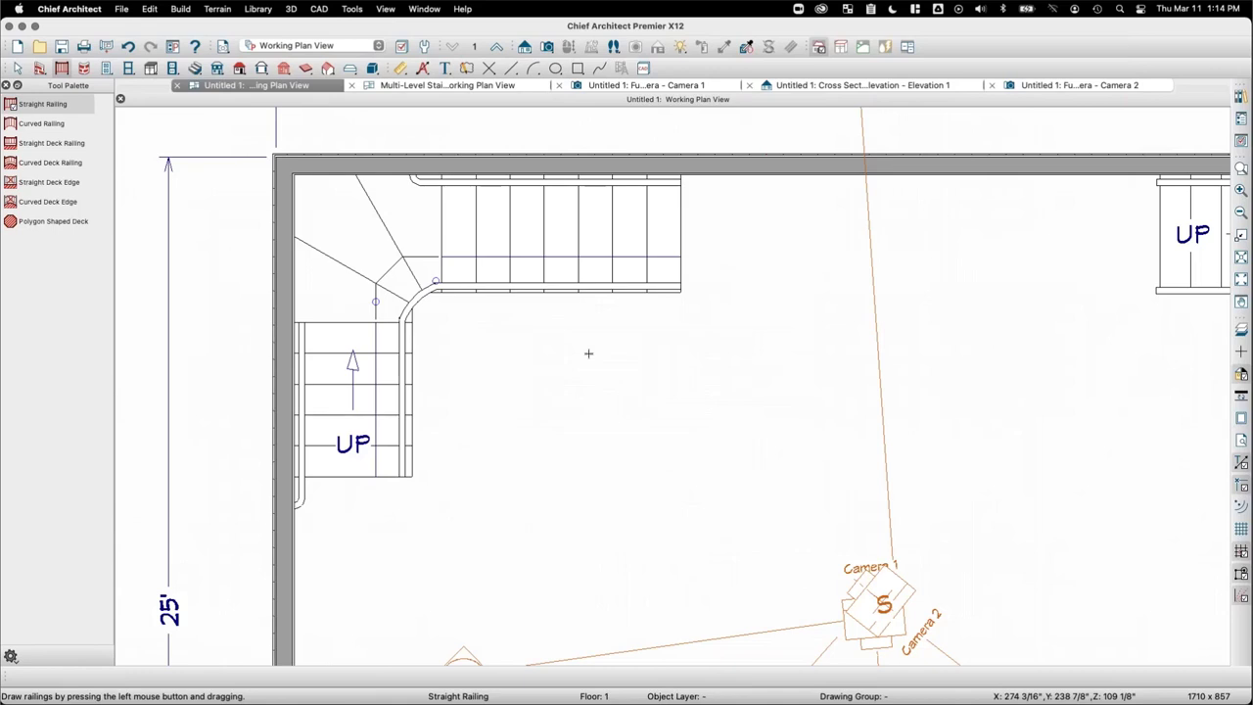
Step: Examine the material components of the upper-right winder stair, including its riser, stringer and support wall entries
{"action": "scroll", "coordinate": [692, 386], "scroll_direction": "right", "scroll_amount": 10}
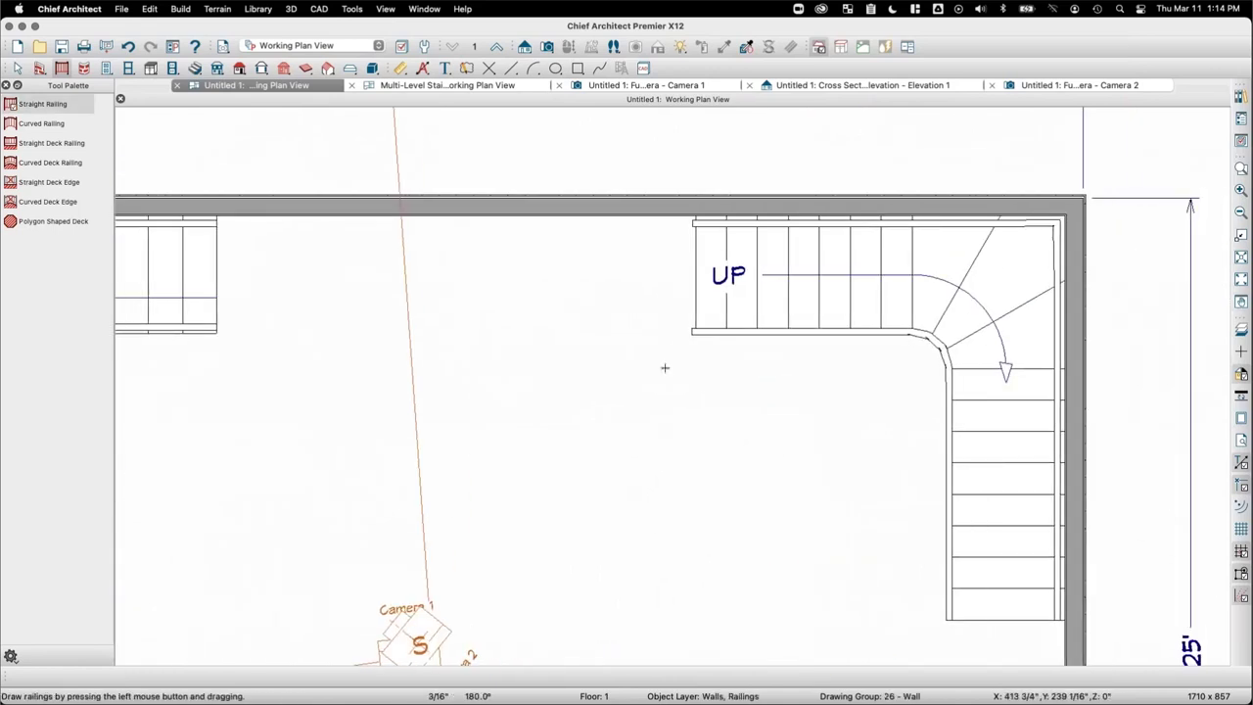
{"action": "key", "text": "space"}
{"action": "left_click", "coordinate": [876, 297]}
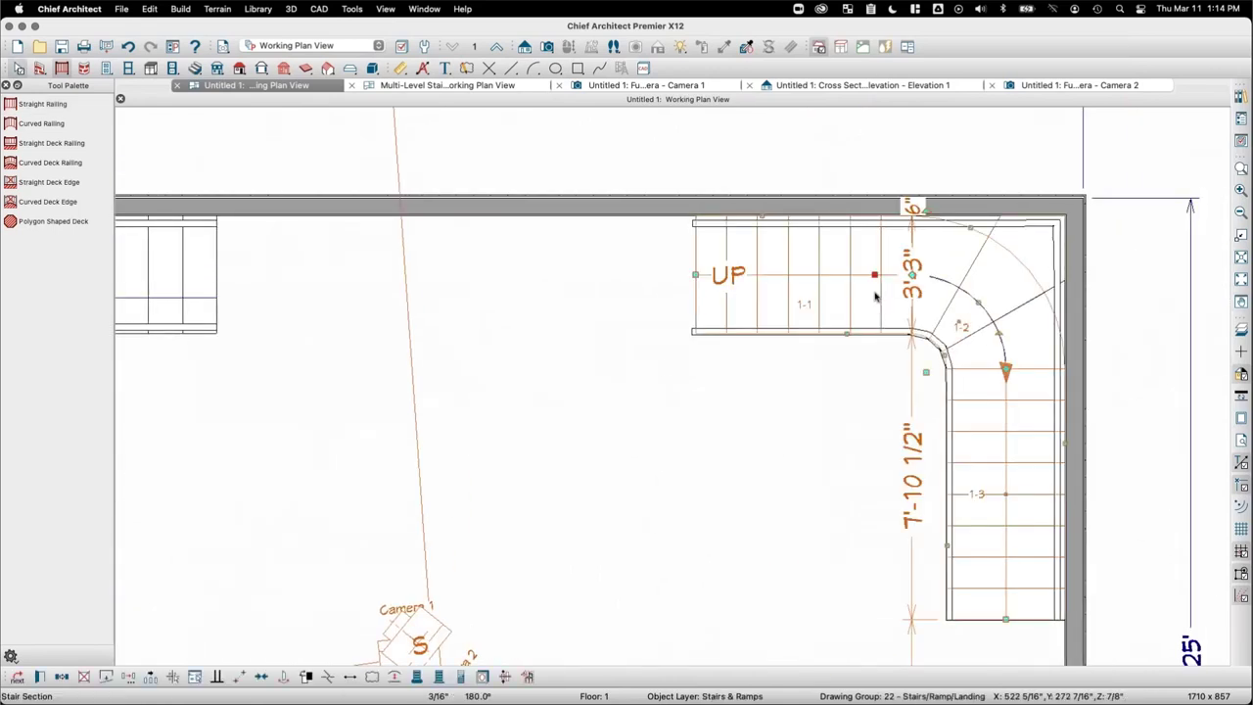
{"action": "double_click", "coordinate": [876, 301]}
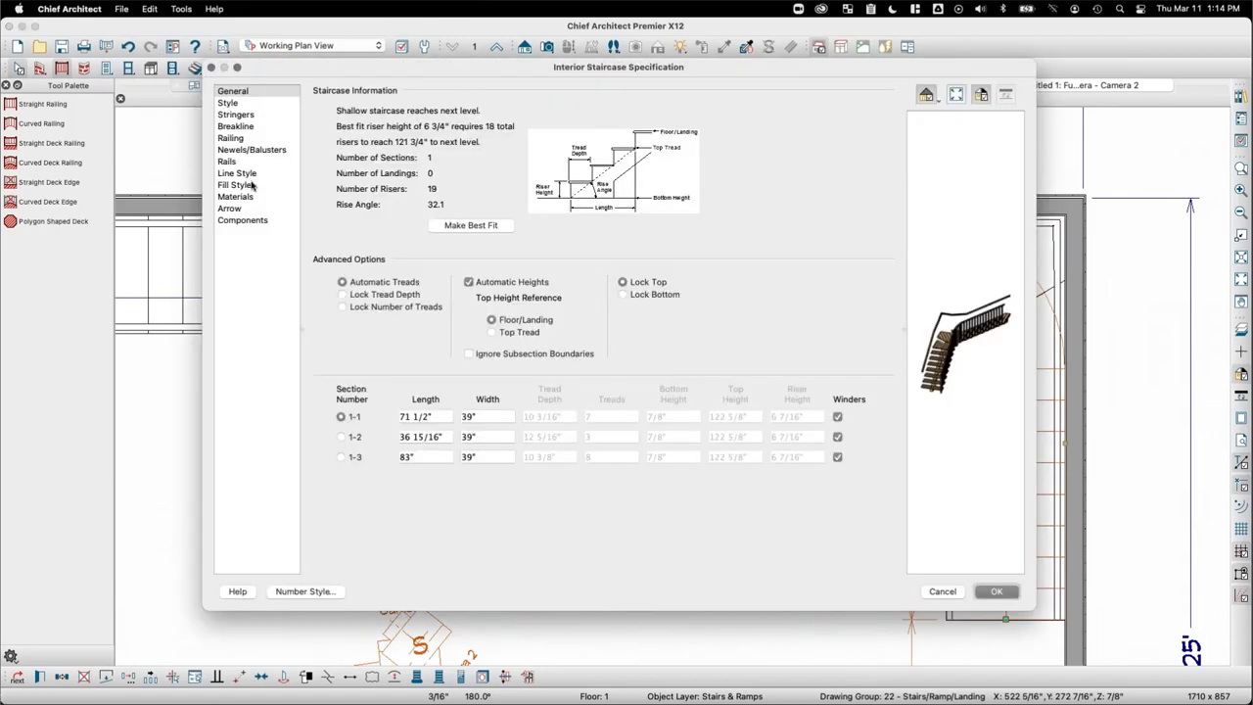
{"action": "left_click", "coordinate": [244, 197]}
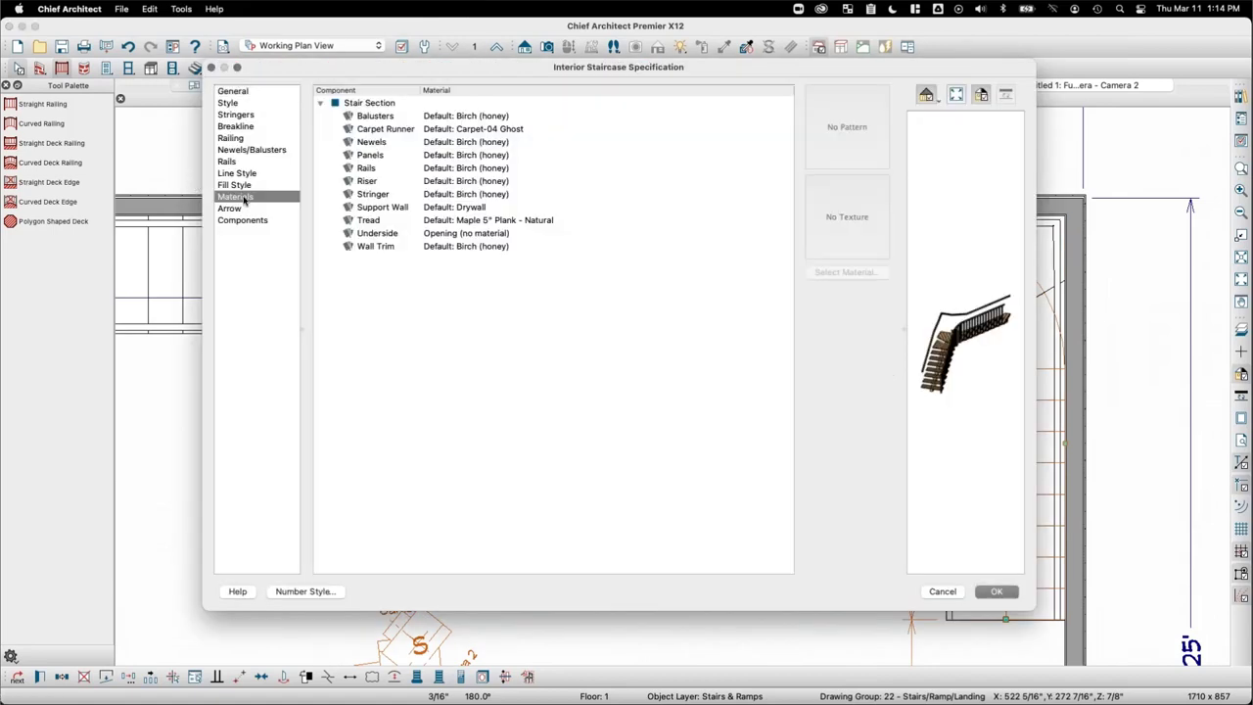
{"action": "left_click", "coordinate": [378, 194]}
{"action": "left_click", "coordinate": [382, 181]}
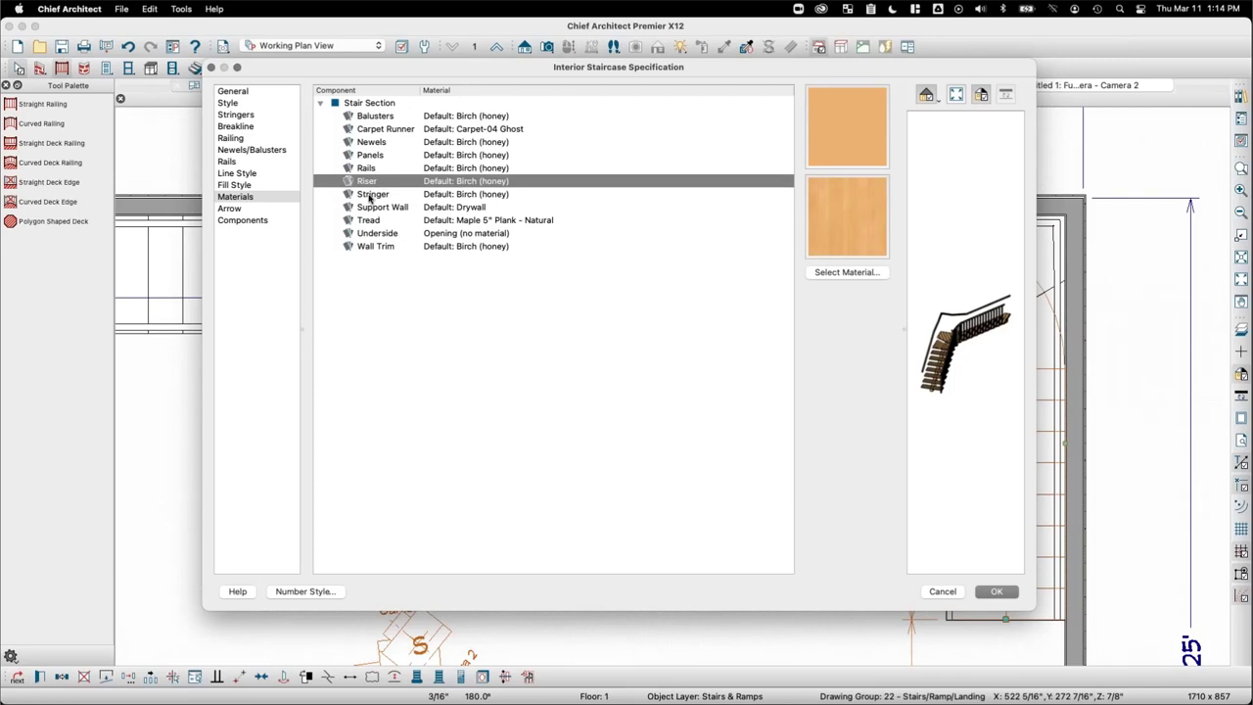
{"action": "left_click", "coordinate": [370, 196]}
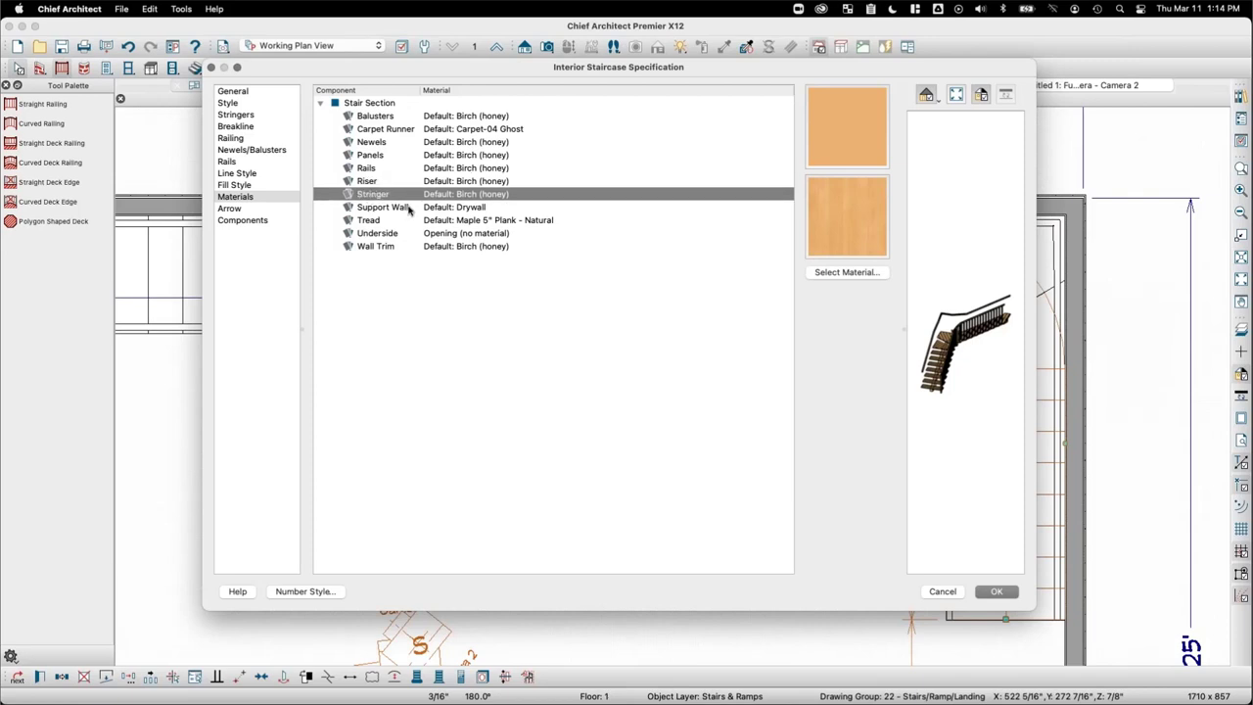
{"action": "left_click", "coordinate": [409, 208]}
{"action": "key", "text": "Return"}
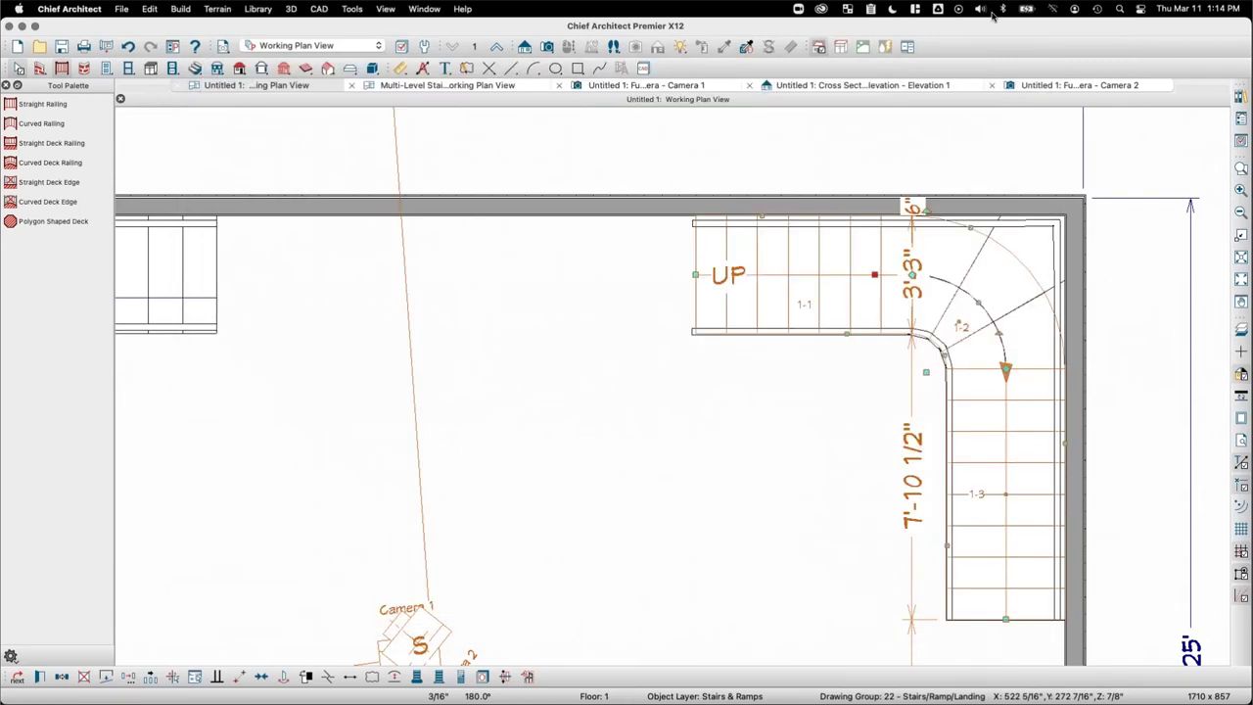
Step: Find the Blue Gradient material in the library and paint it onto the upper-left stair's trim against the wall in the Camera 2 view
{"action": "left_click", "coordinate": [1078, 85]}
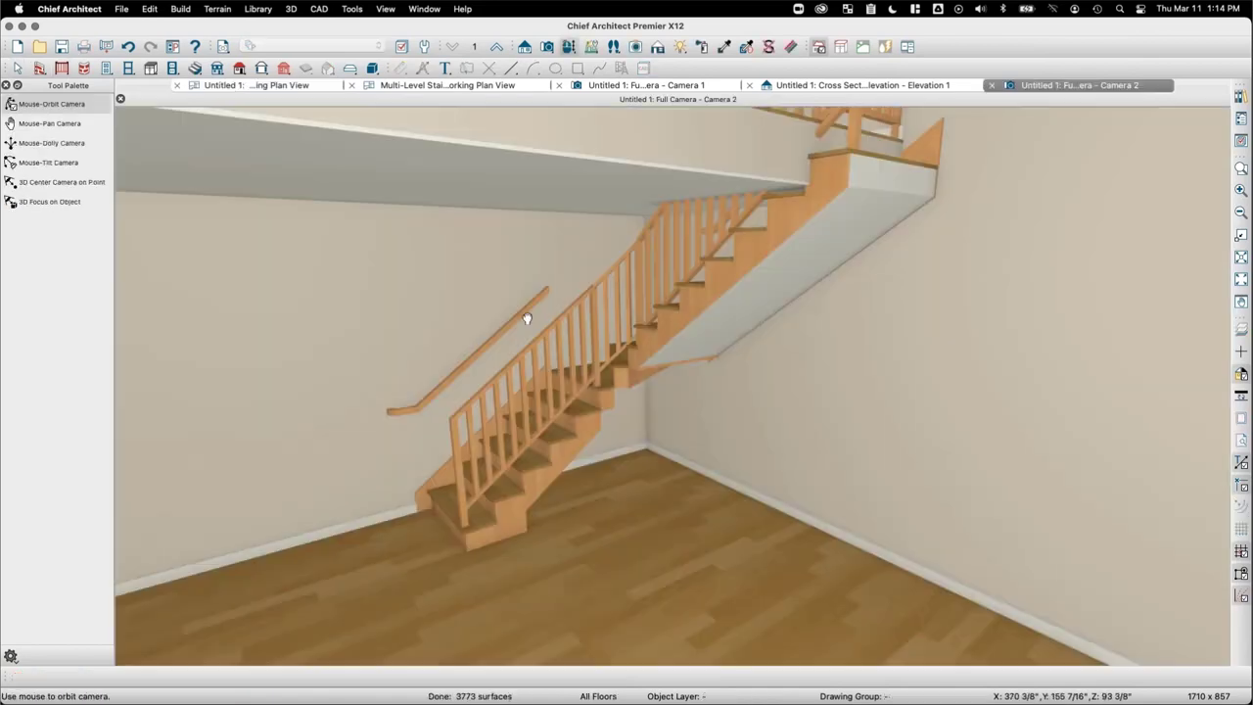
{"action": "left_click_drag", "start_coordinate": [637, 327], "coordinate": [533, 397]}
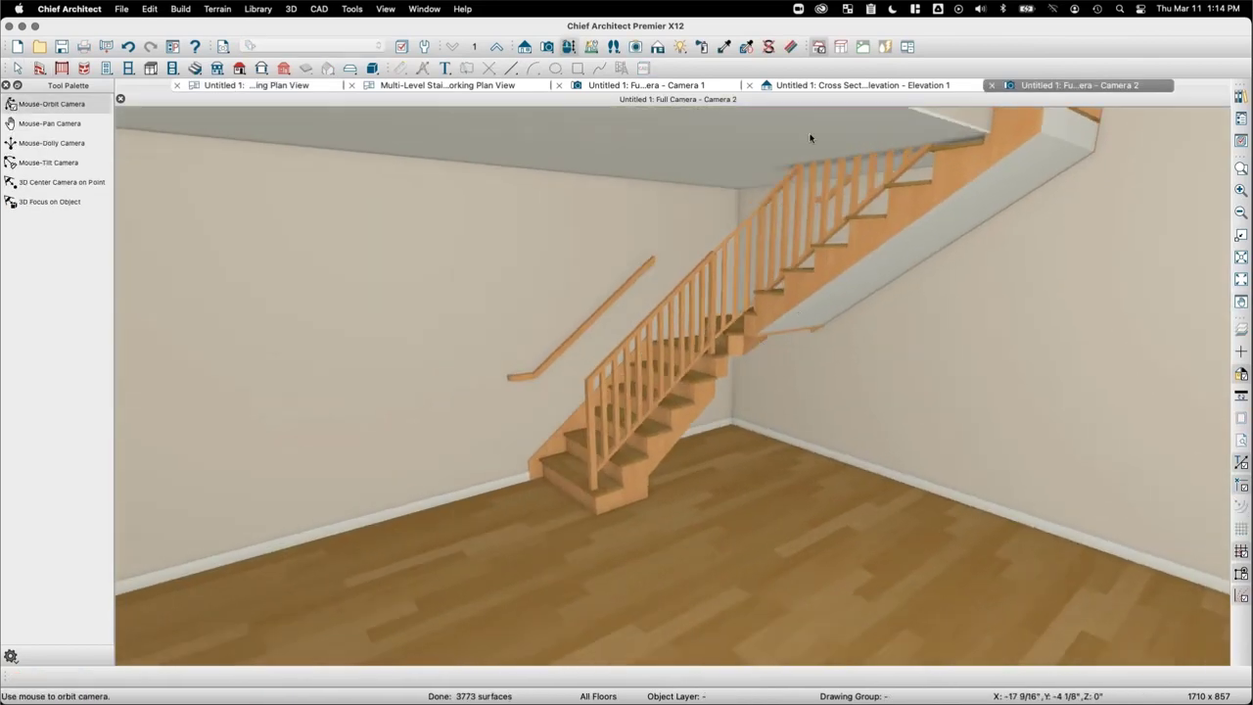
{"action": "left_click", "coordinate": [702, 46]}
{"action": "left_click", "coordinate": [755, 193]}
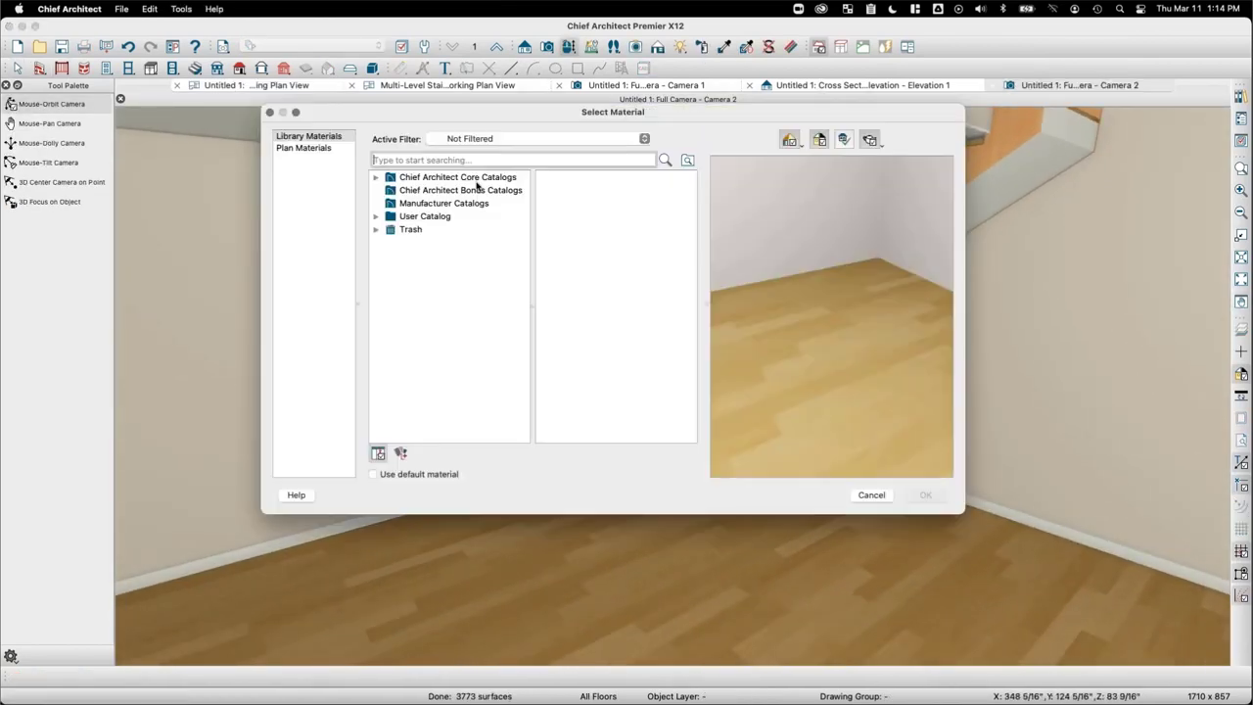
{"action": "type", "text": "blue"}
{"action": "key", "text": "Return"}
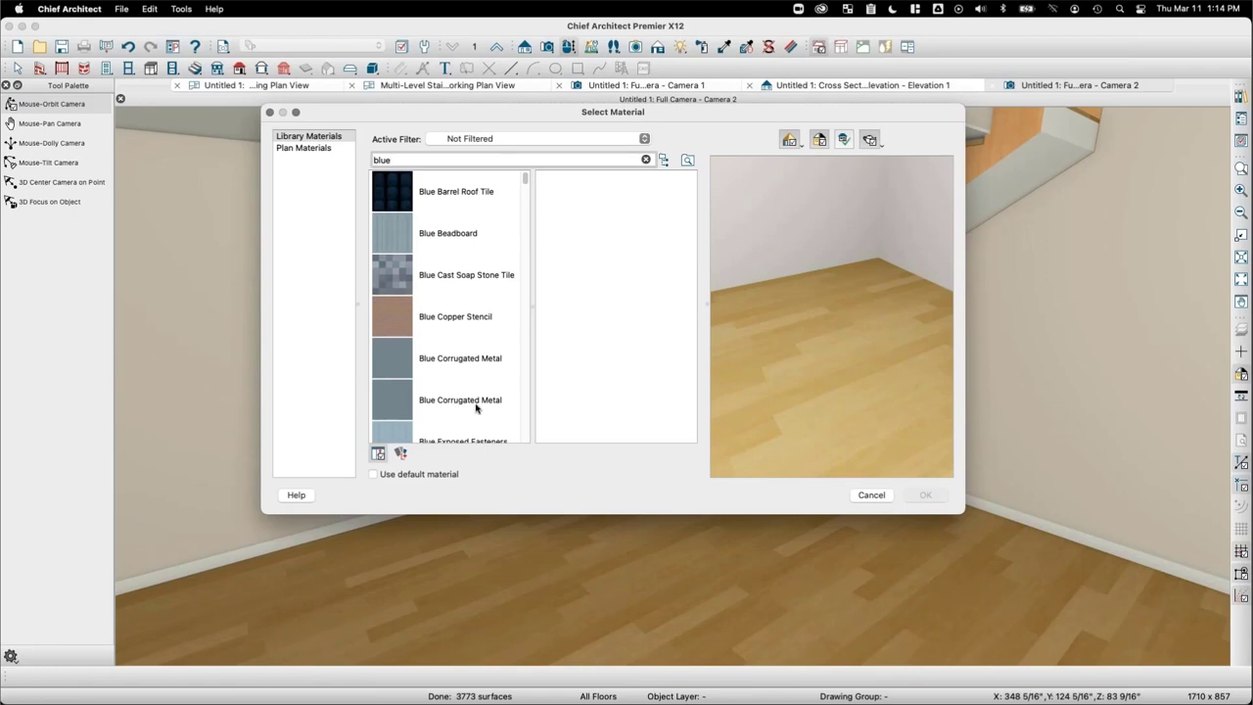
{"action": "scroll", "coordinate": [472, 392], "scroll_direction": "down", "scroll_amount": 5}
{"action": "left_click", "coordinate": [443, 363]}
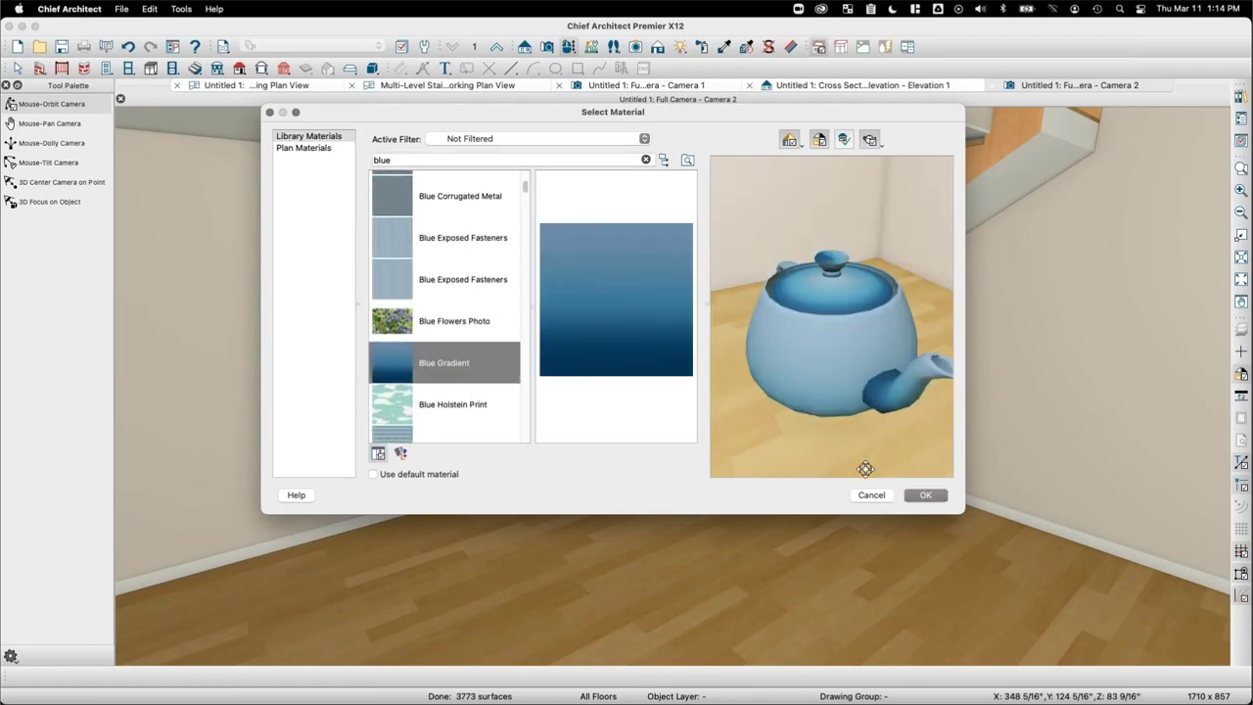
{"action": "left_click", "coordinate": [925, 495]}
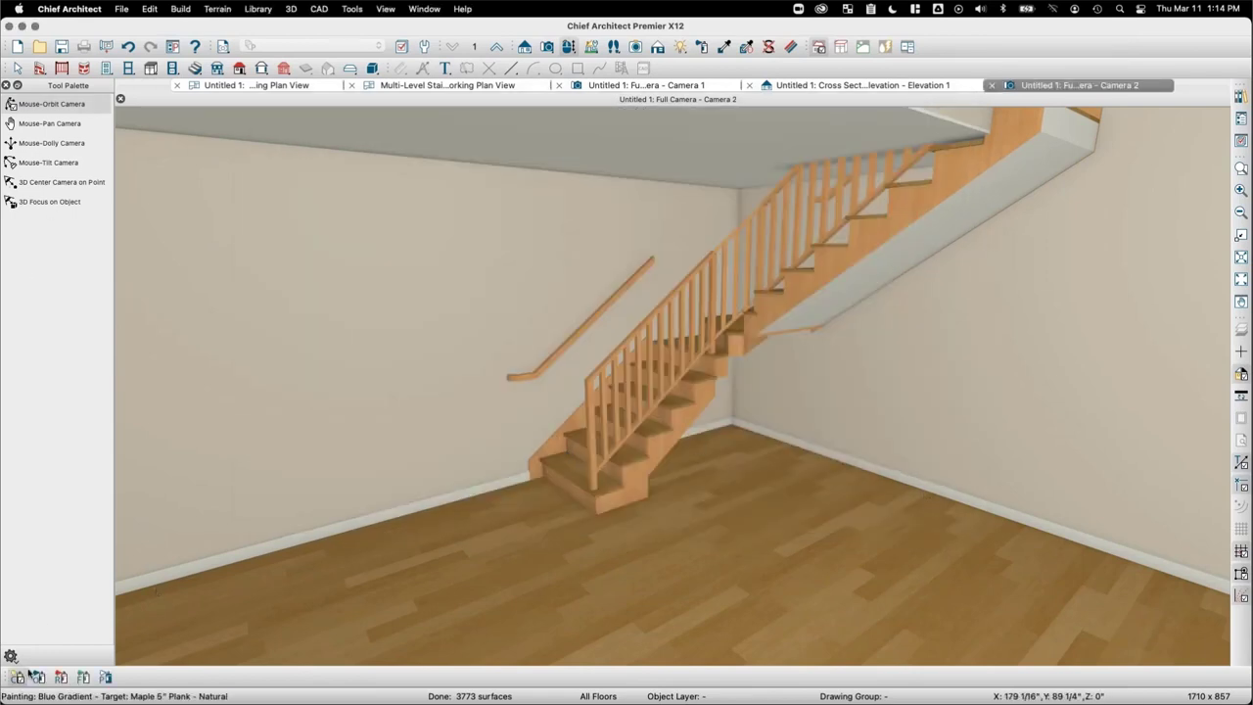
{"action": "left_click", "coordinate": [561, 452]}
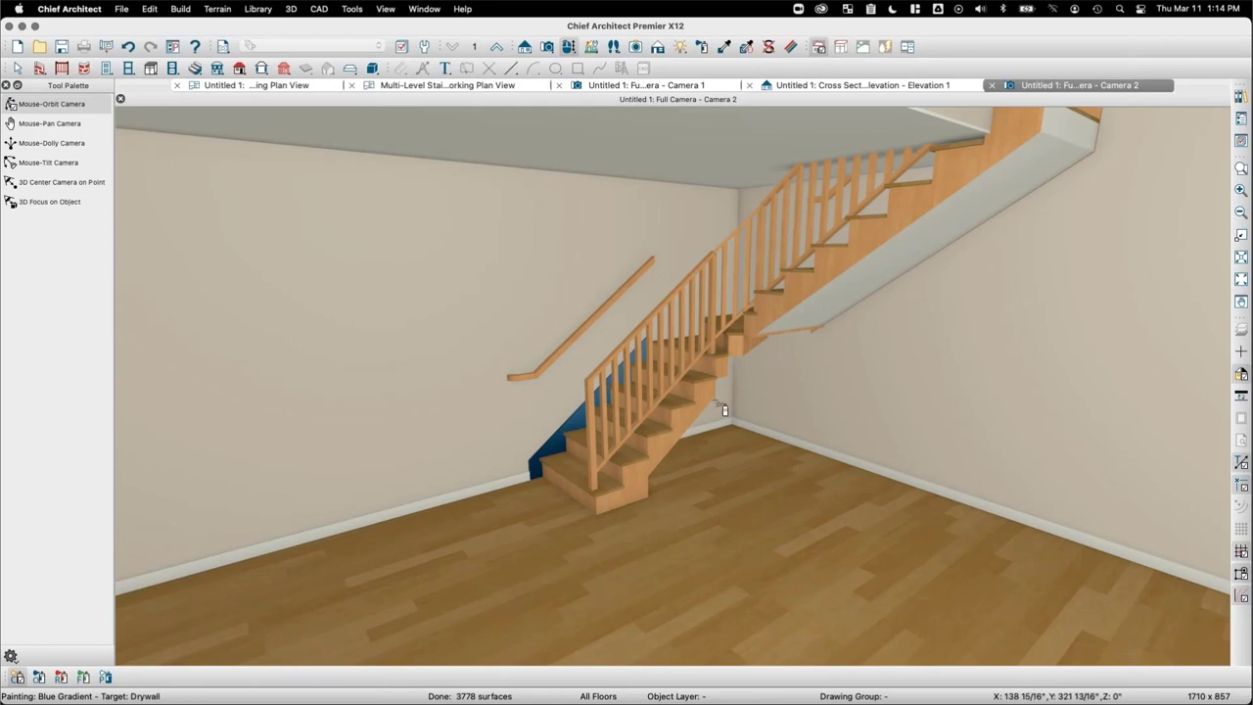
{"action": "key", "text": "space"}
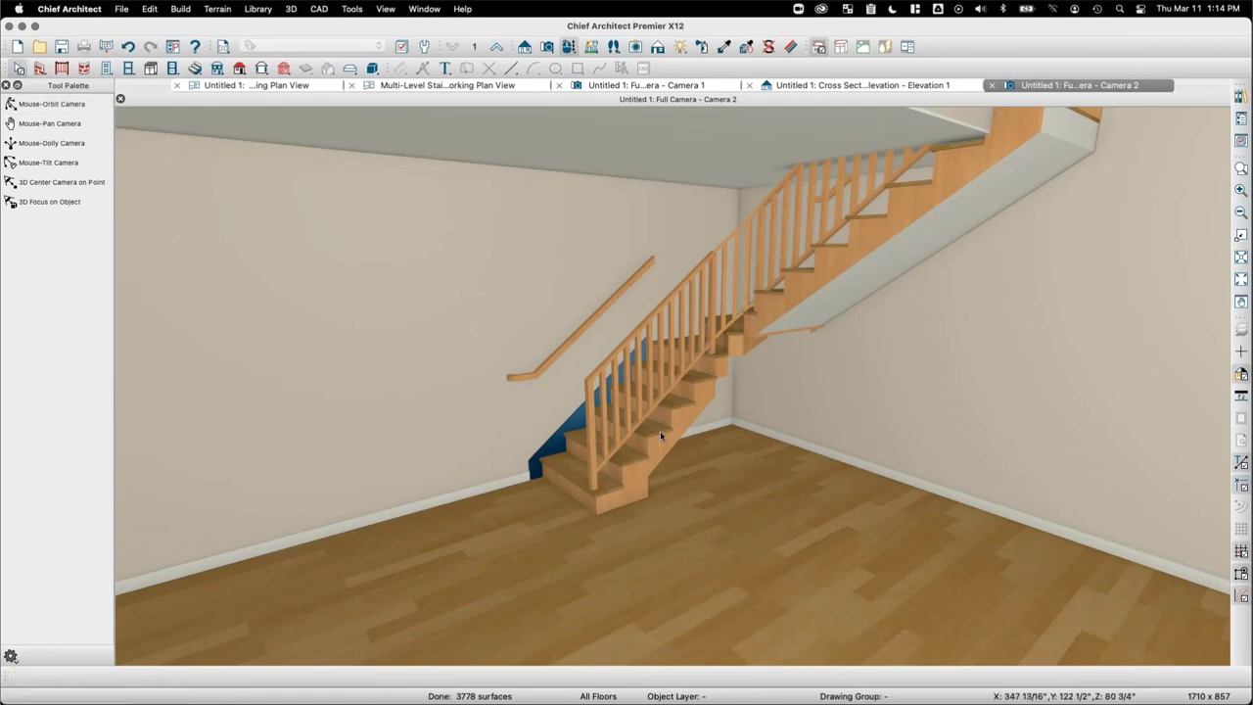
Step: Close the current Camera 2 view and create a new full camera view from the plan, facing the upper-left corner stair
{"action": "left_click", "coordinate": [661, 437]}
{"action": "key", "text": "super+w"}
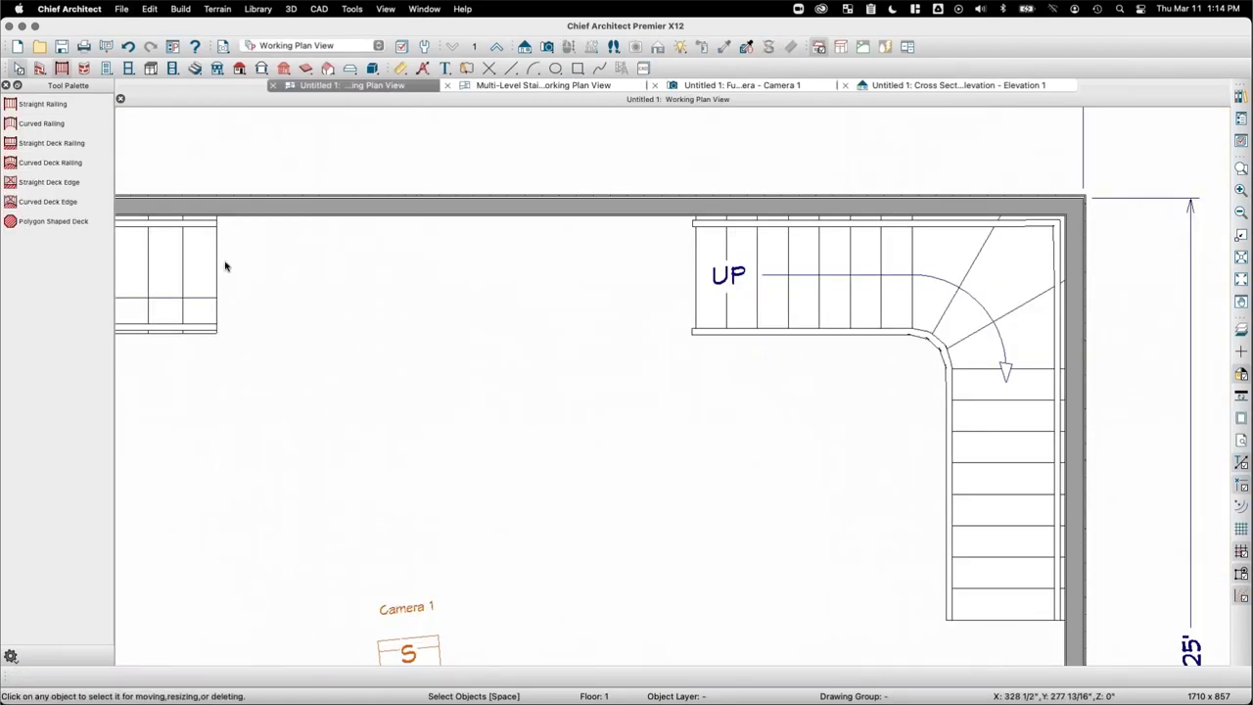
{"action": "key", "text": "p"}
{"action": "left_click_drag", "start_coordinate": [574, 277], "coordinate": [802, 168]}
{"action": "left_click", "coordinate": [546, 46]}
{"action": "left_click_drag", "start_coordinate": [545, 408], "coordinate": [392, 307]}
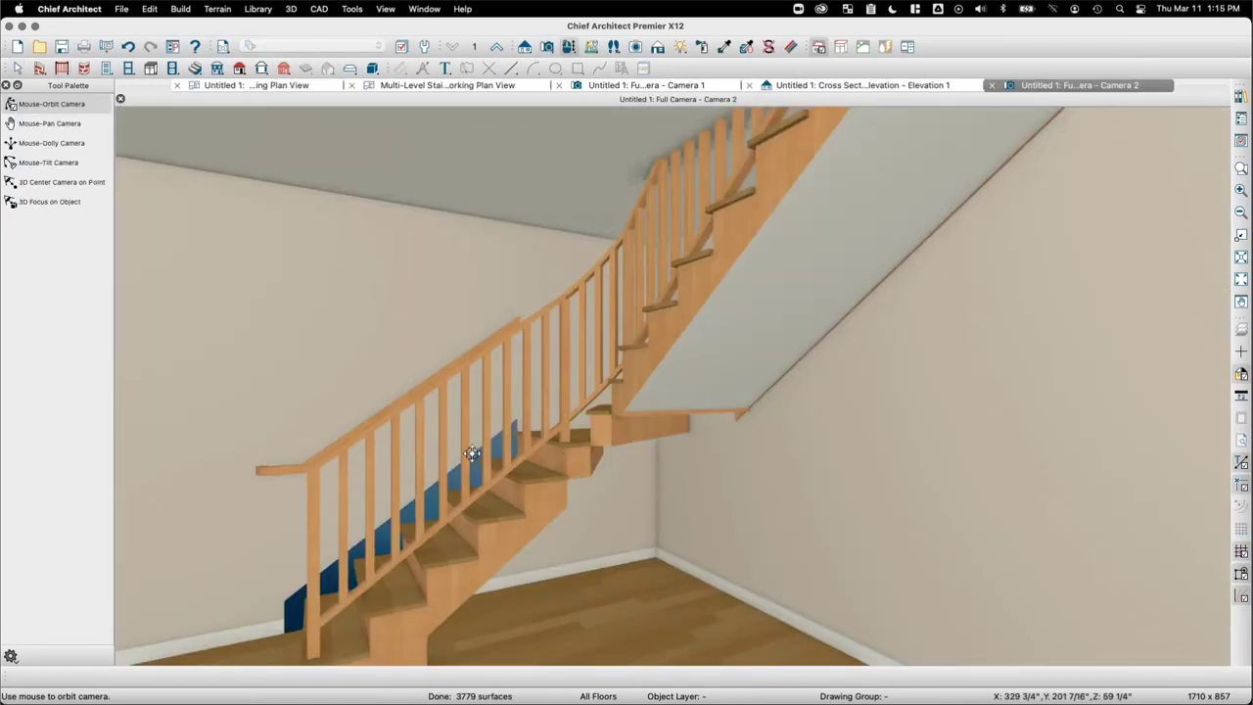
{"action": "left_click_drag", "start_coordinate": [523, 475], "coordinate": [426, 489]}
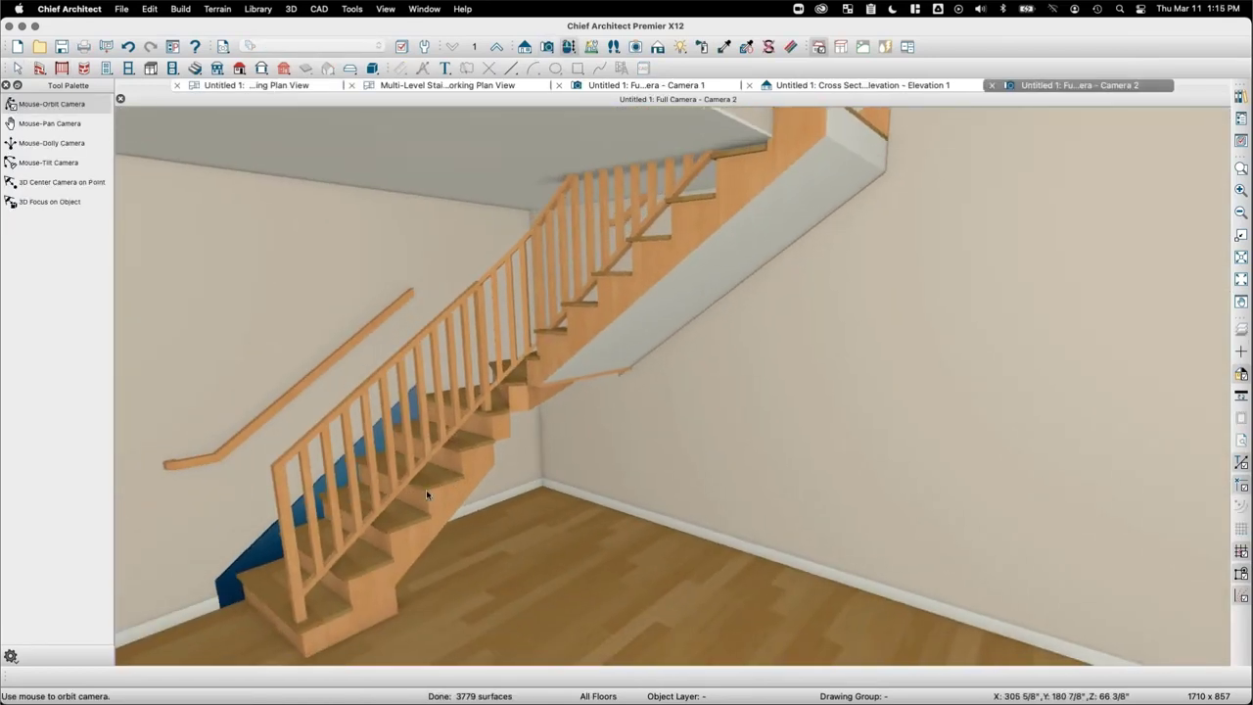
Step: Set the corner stair's stringer style to 2 Closed Side Stringers
{"action": "left_click", "coordinate": [424, 493]}
{"action": "double_click", "coordinate": [422, 495]}
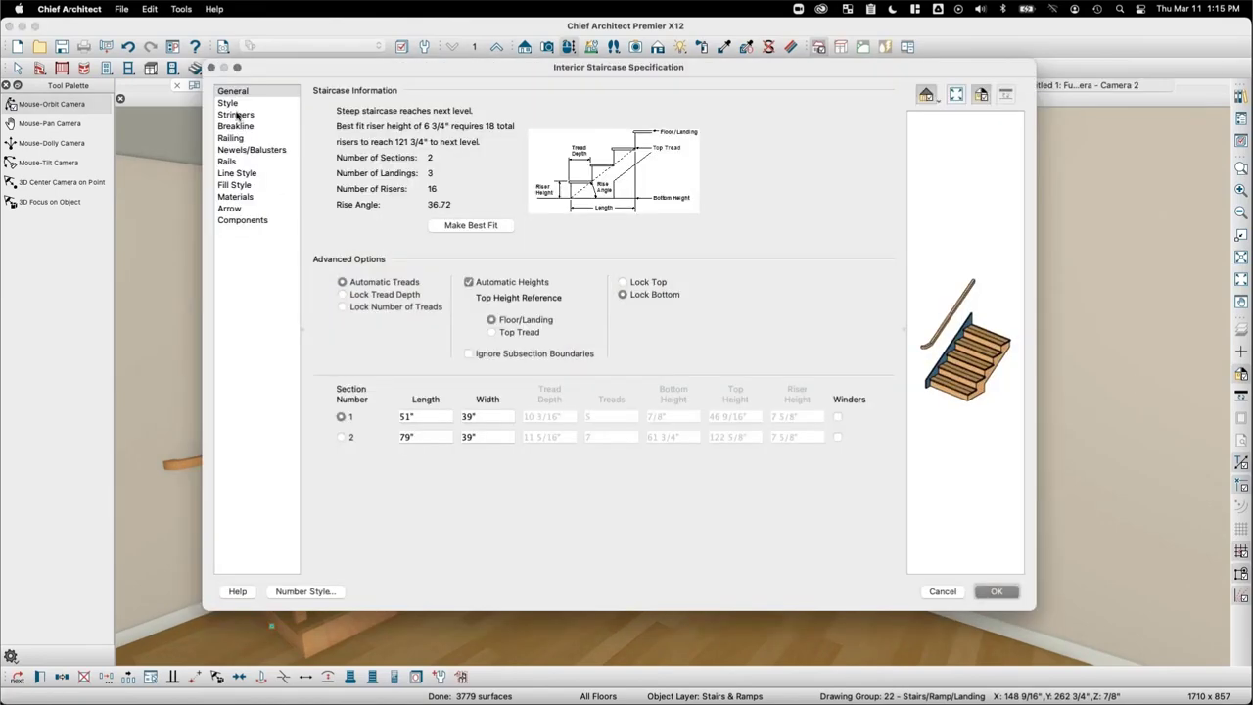
{"action": "left_click", "coordinate": [238, 115]}
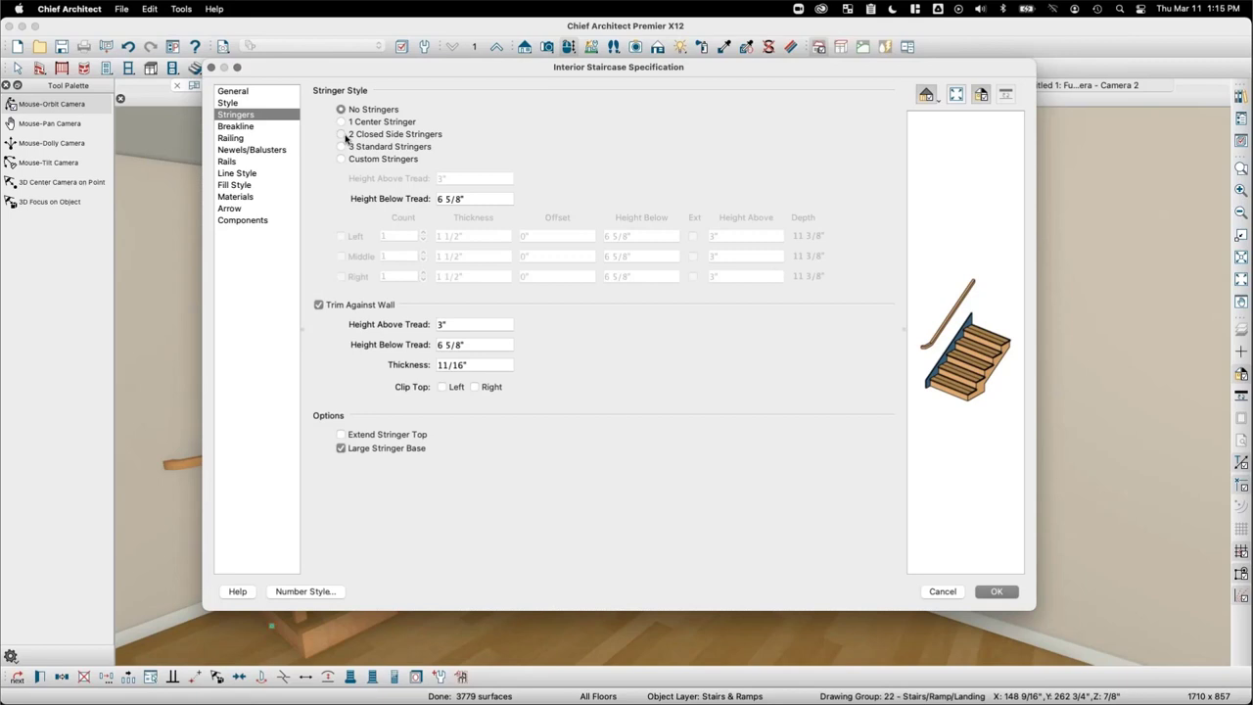
{"action": "left_click", "coordinate": [343, 135]}
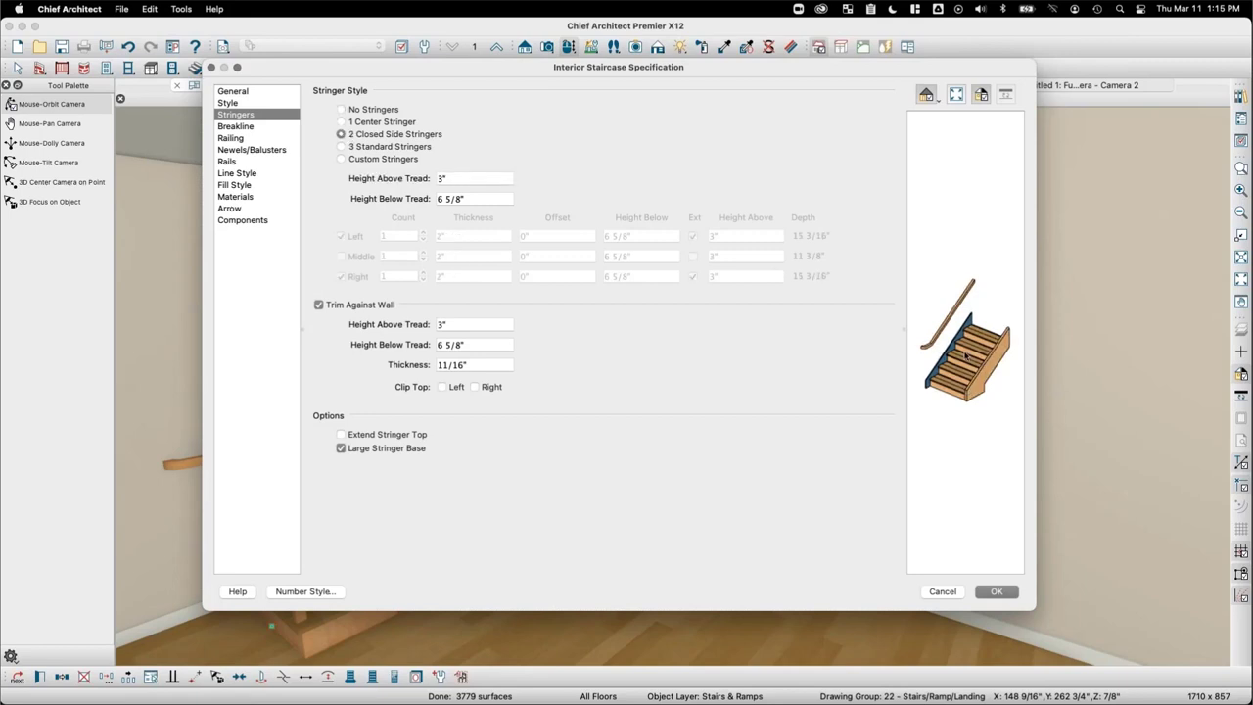
{"action": "left_click", "coordinate": [1008, 594]}
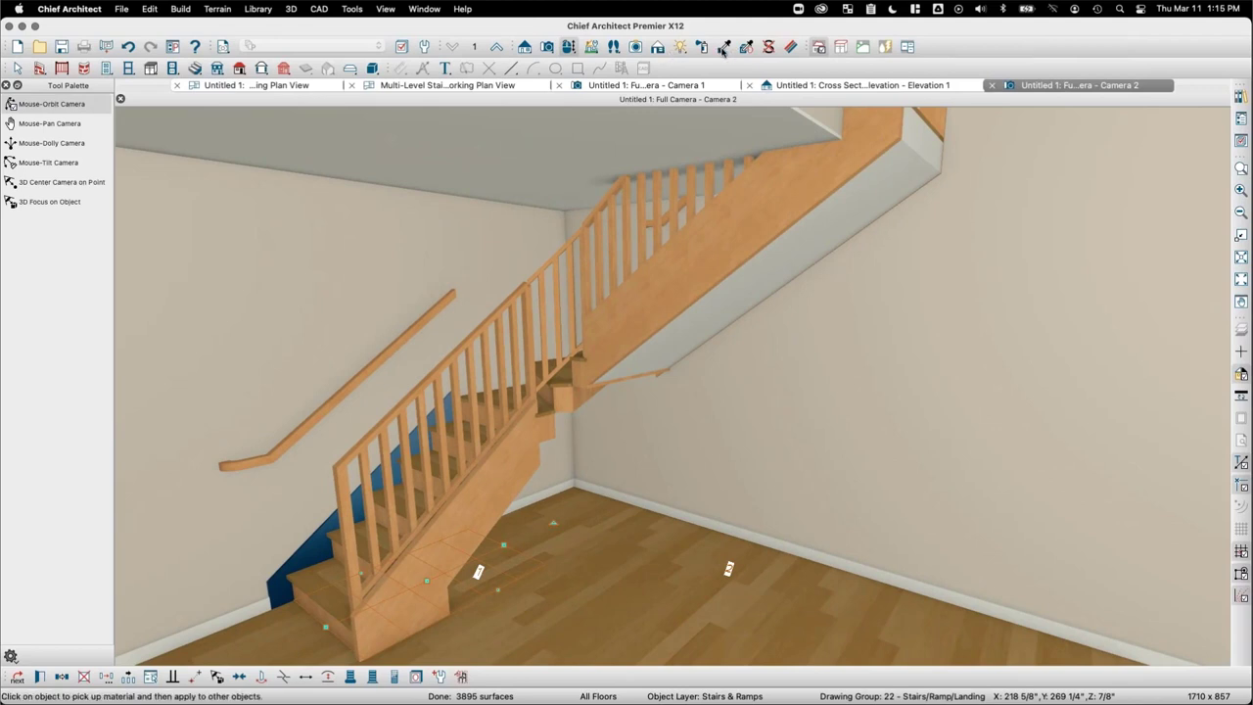
Step: Pick up the Blue Gradient material from the wall trim and apply it to the lower run's open-side stringer
{"action": "left_click", "coordinate": [723, 51]}
{"action": "left_click", "coordinate": [325, 540]}
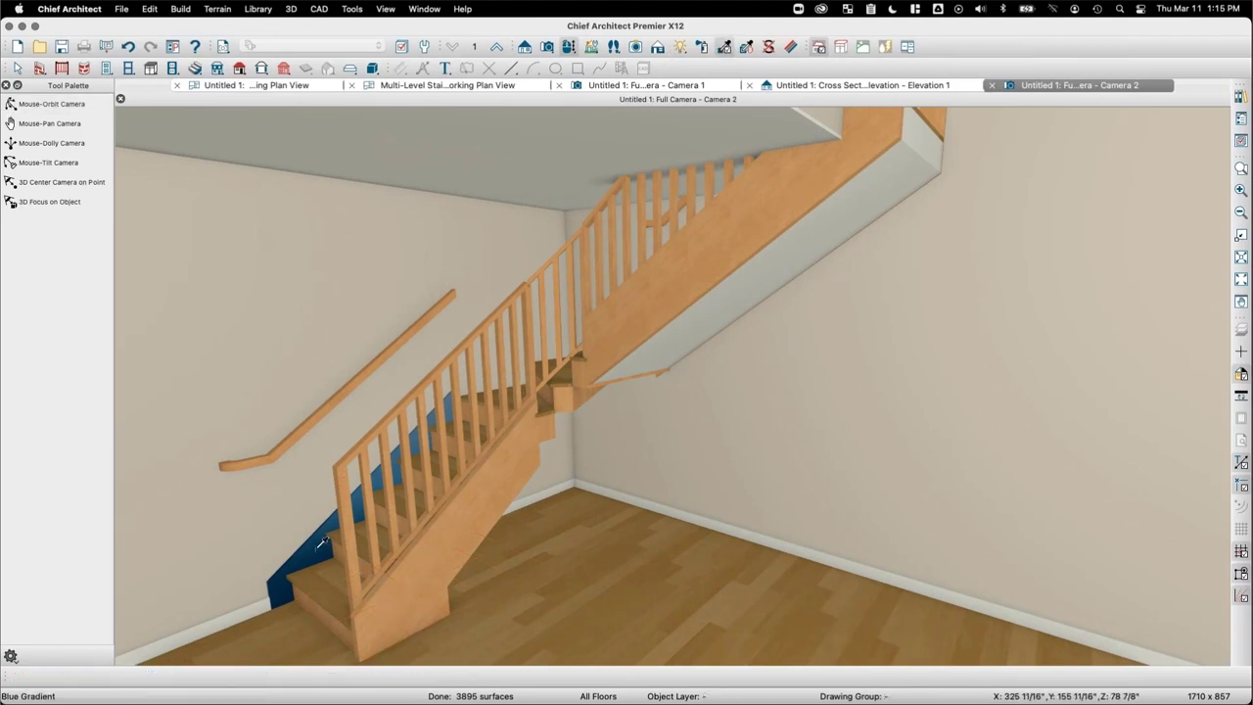
{"action": "left_click", "coordinate": [436, 563]}
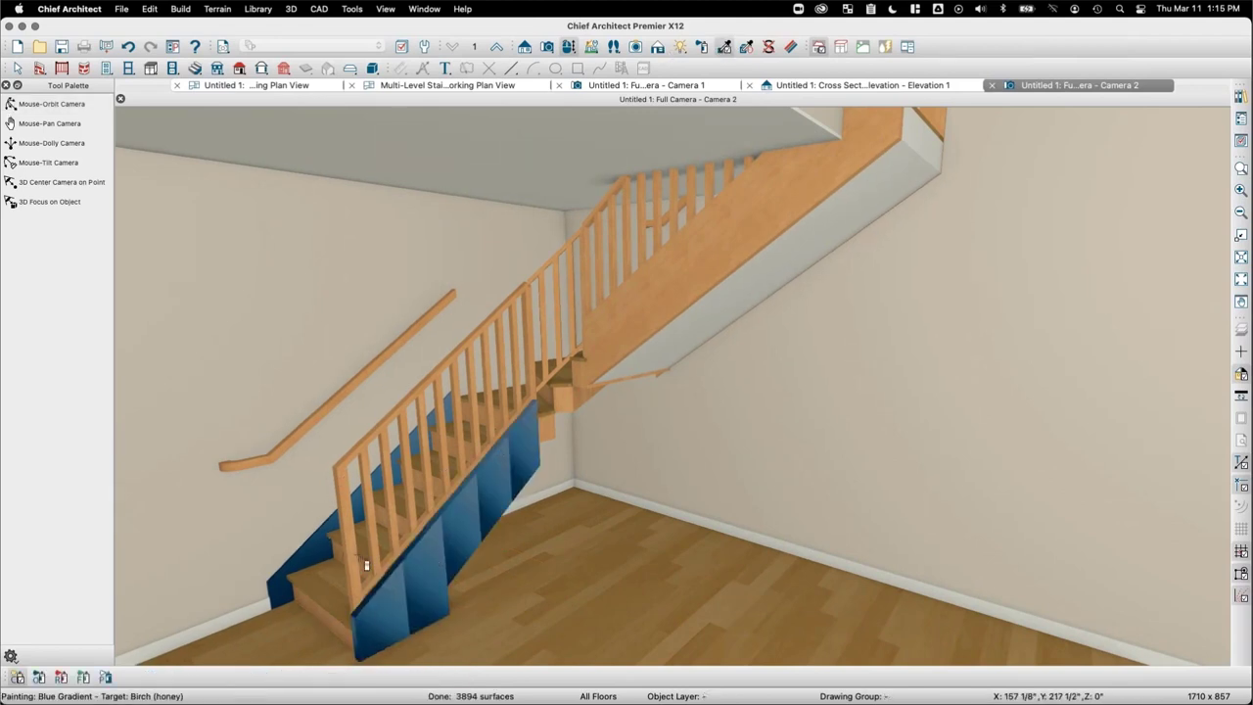
{"action": "key", "text": "o"}
{"action": "left_click_drag", "start_coordinate": [367, 566], "coordinate": [421, 546]}
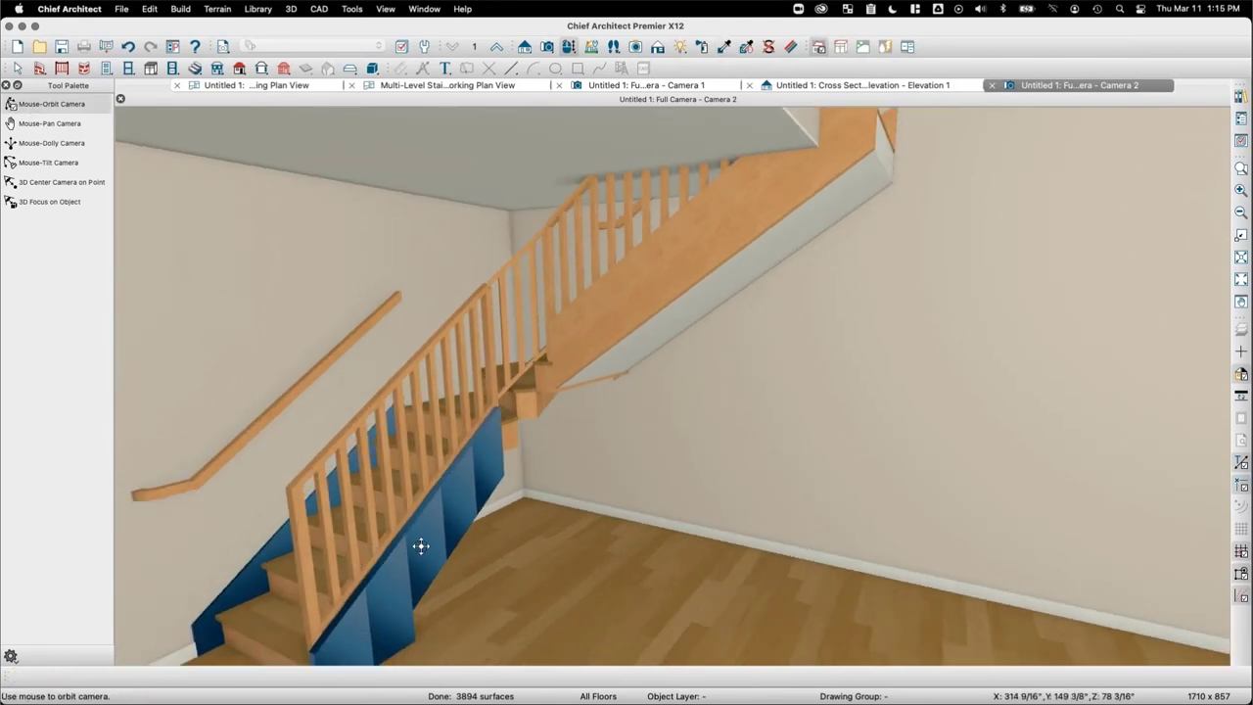
Step: Return the corner stair's stringer style to No Stringers
{"action": "left_click", "coordinate": [365, 534]}
{"action": "double_click", "coordinate": [525, 232]}
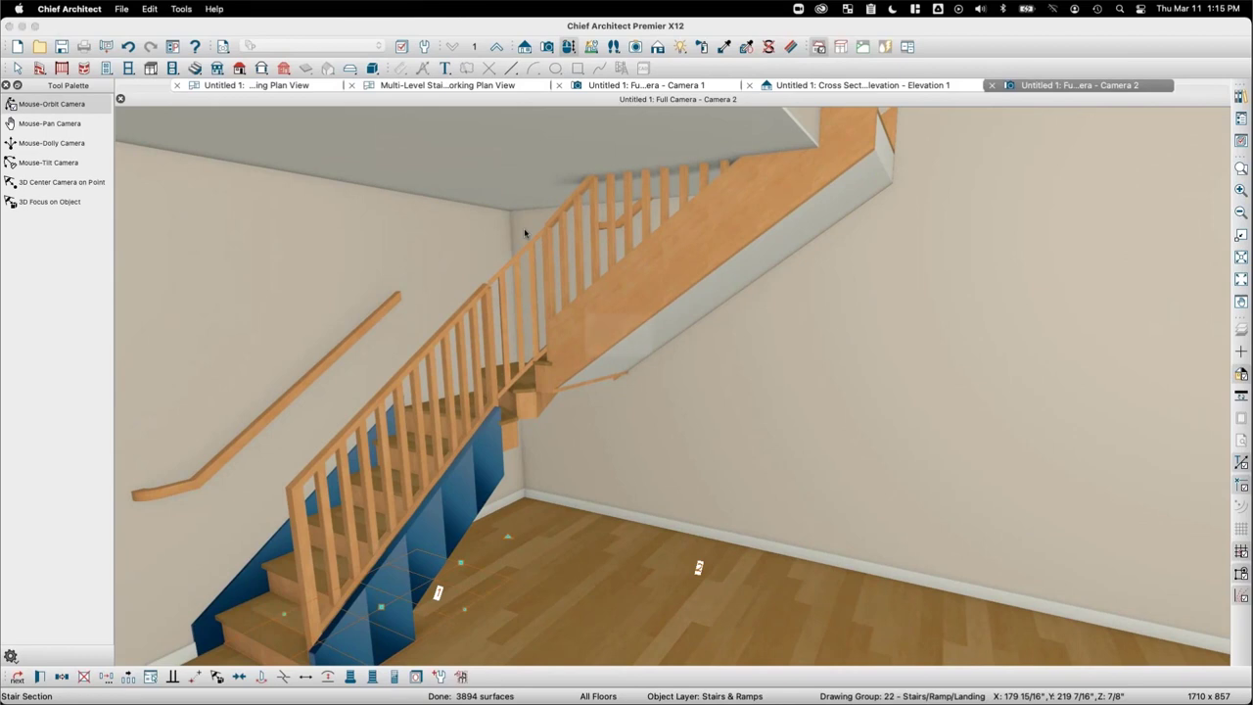
{"action": "left_click", "coordinate": [235, 150]}
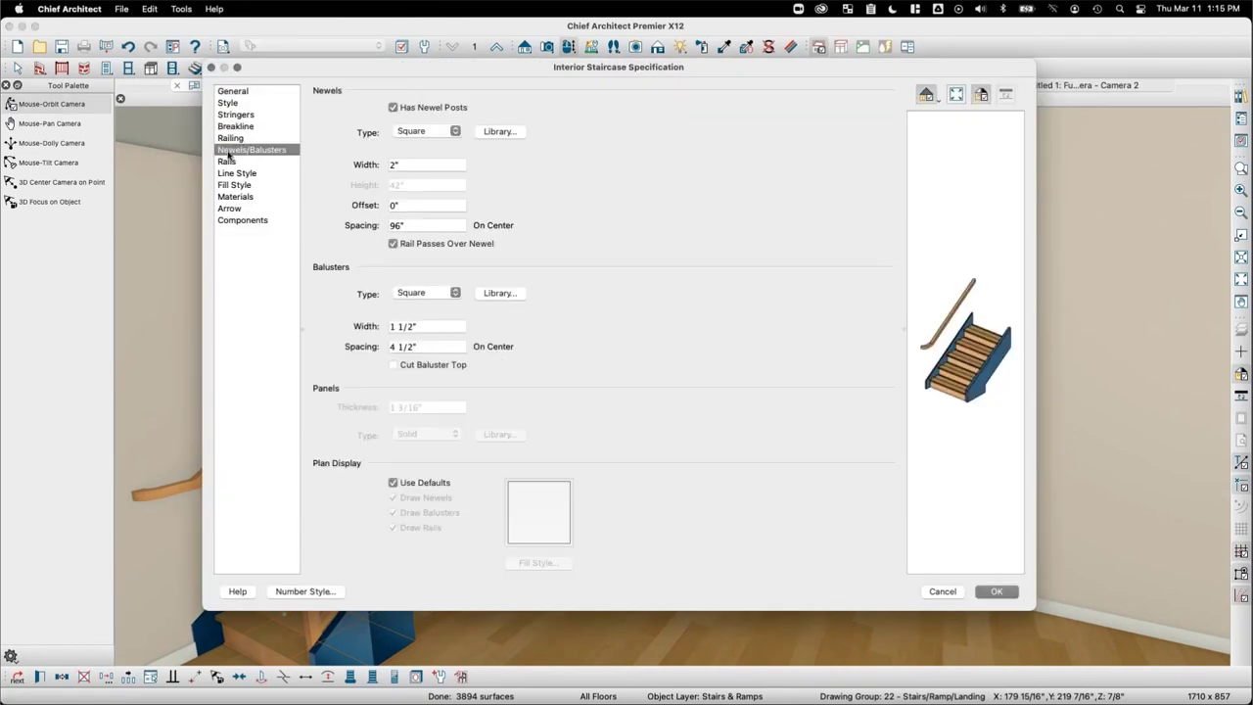
{"action": "left_click", "coordinate": [235, 115]}
{"action": "left_click", "coordinate": [349, 109]}
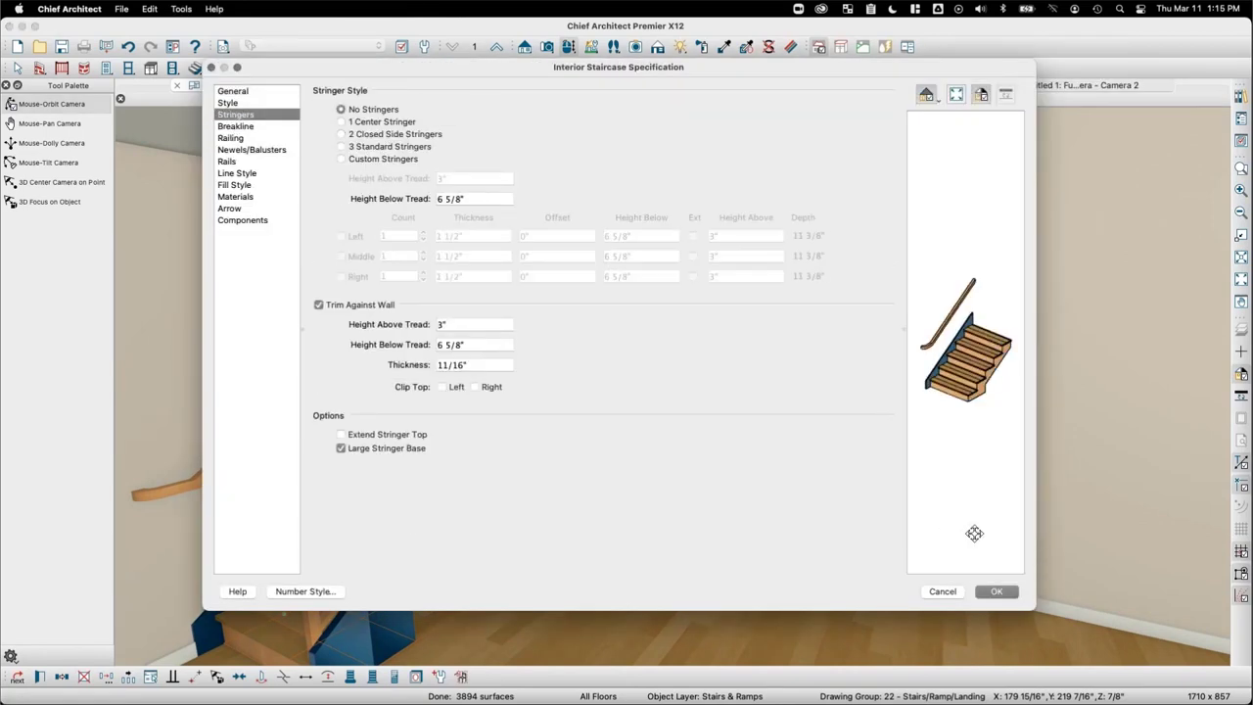
{"action": "left_click", "coordinate": [994, 591]}
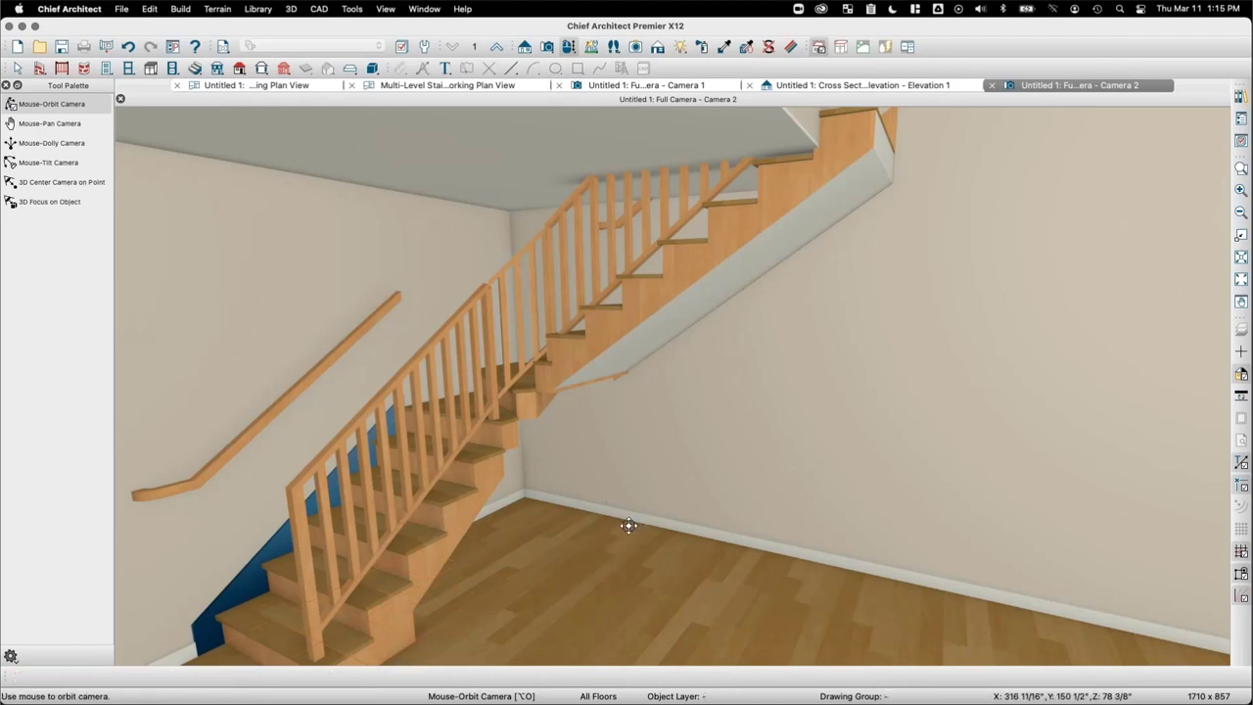
Step: Close the Multi-Level Stairs plan without saving its changes and reopen it from the recent files
{"action": "left_click_drag", "start_coordinate": [630, 523], "coordinate": [657, 134]}
{"action": "left_click", "coordinate": [460, 85]}
{"action": "scroll", "coordinate": [711, 383], "scroll_direction": "down", "scroll_amount": 6}
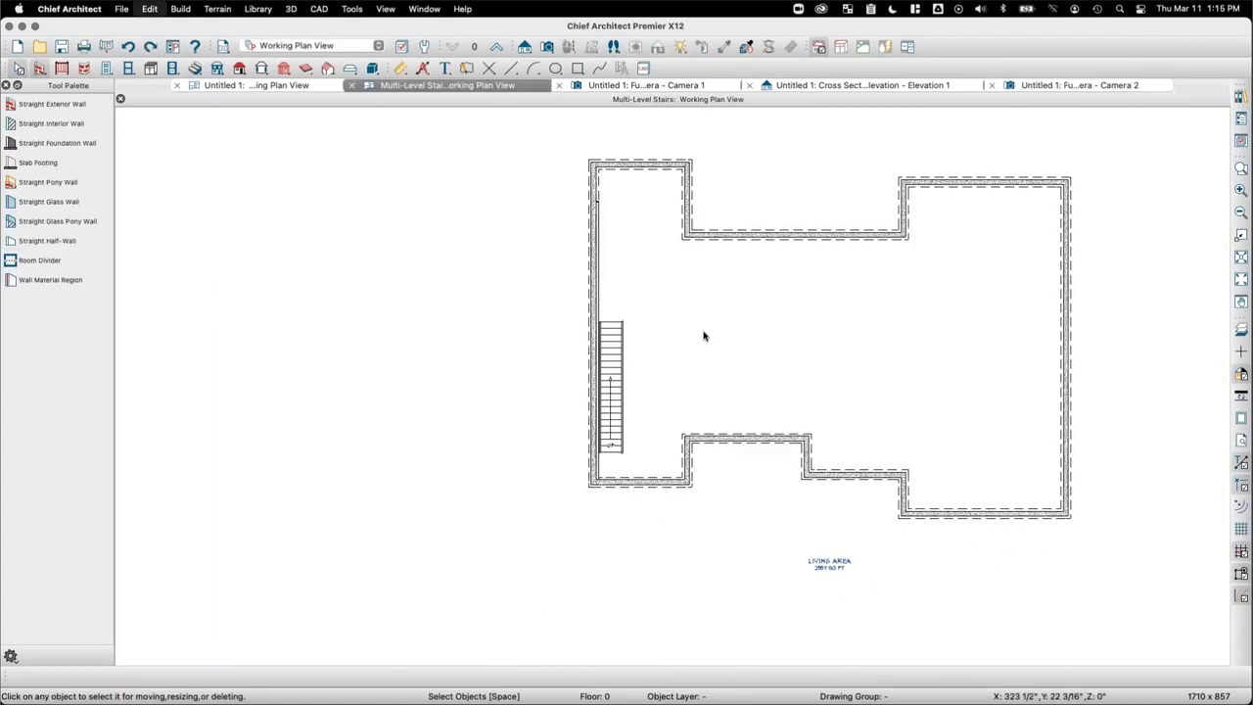
{"action": "left_click", "coordinate": [351, 87]}
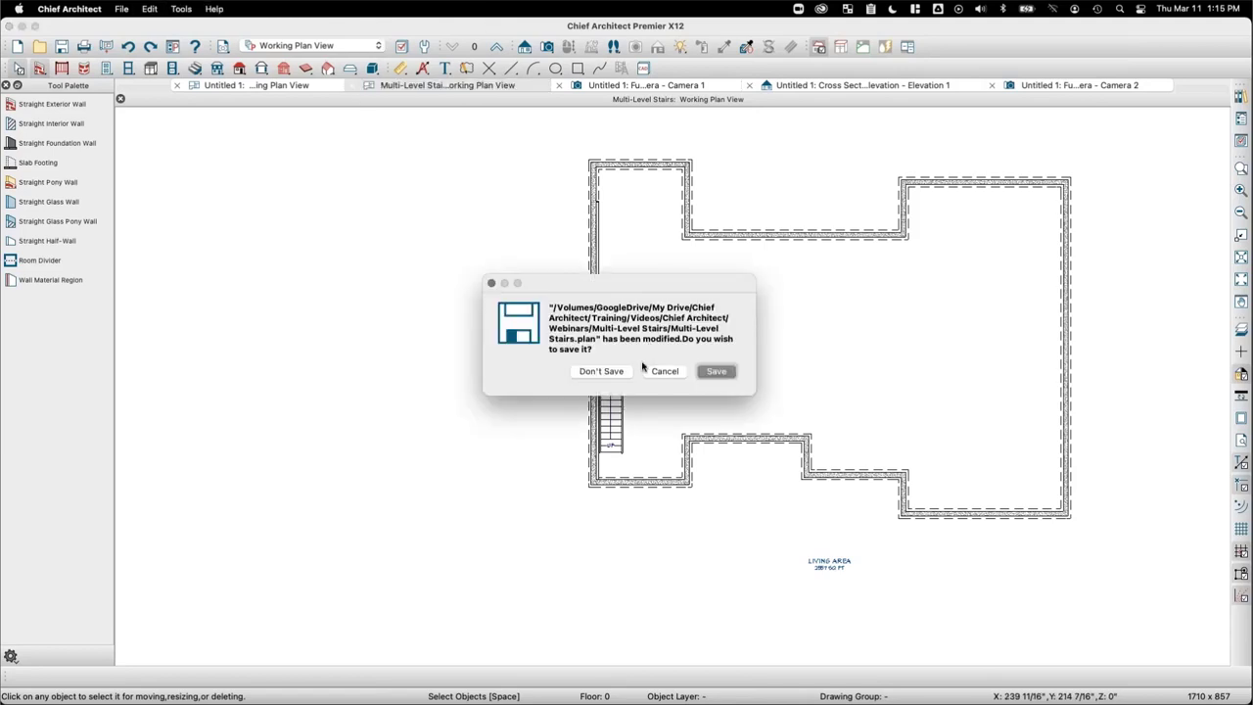
{"action": "left_click", "coordinate": [586, 372]}
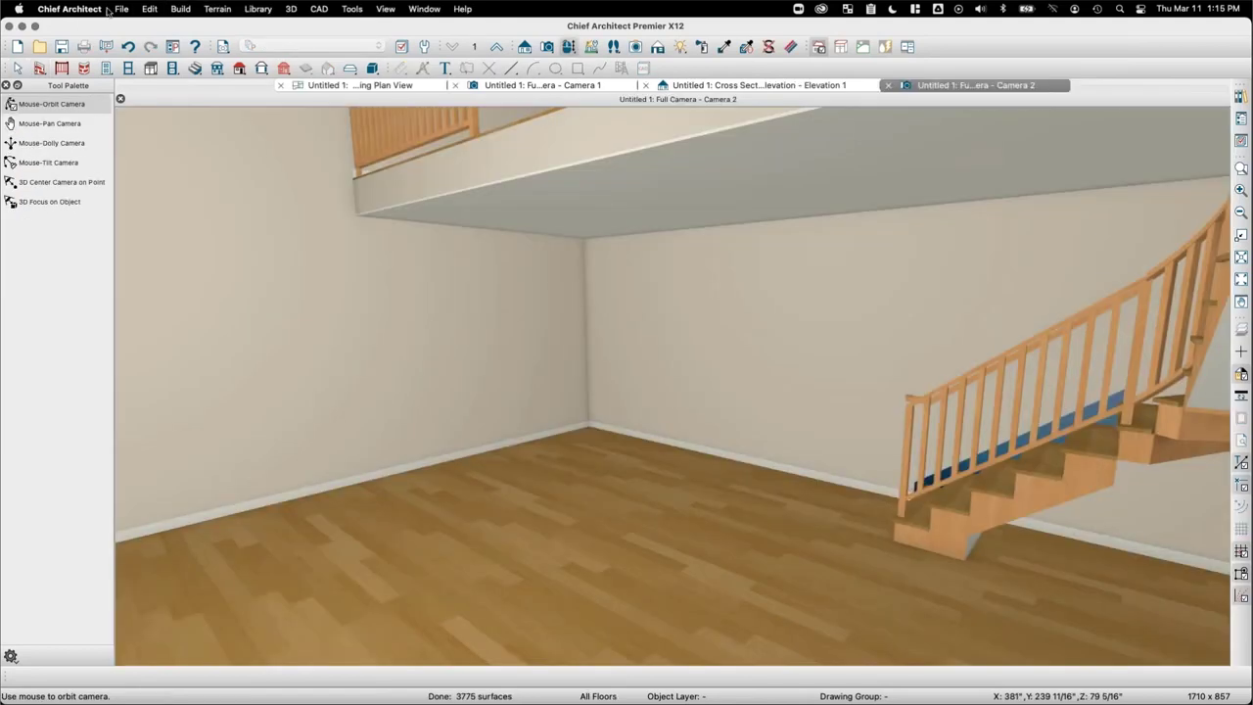
{"action": "left_click", "coordinate": [122, 9]}
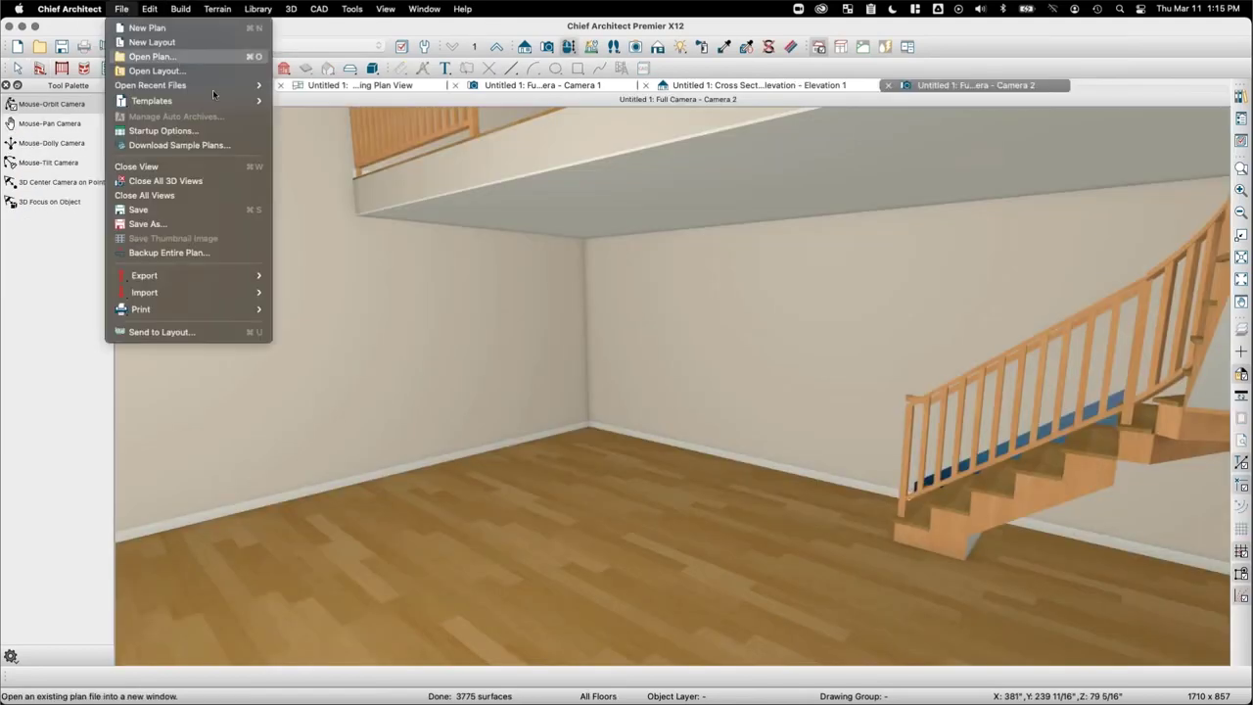
{"action": "mouse_move", "coordinate": [235, 86]}
{"action": "left_click", "coordinate": [371, 85]}
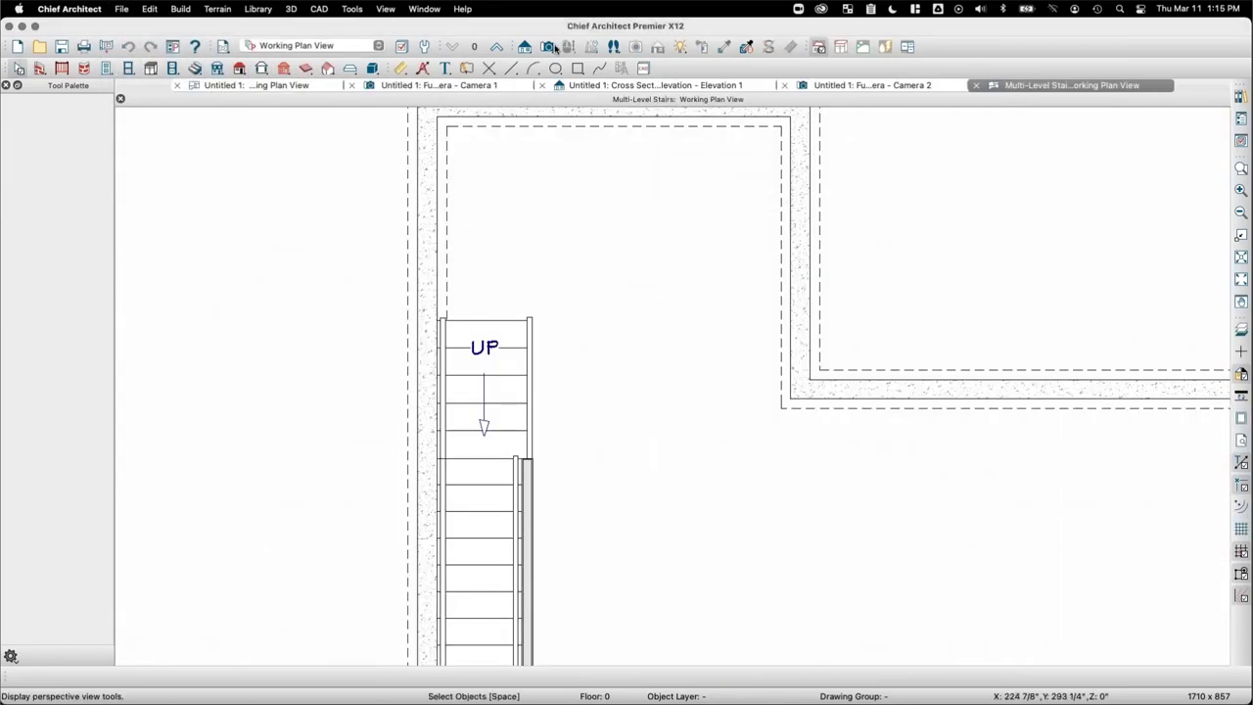
Step: Go up to Floor 1 of the Multi-Level Stairs plan and create a full camera view facing the staircase and its landing
{"action": "left_click", "coordinate": [496, 46]}
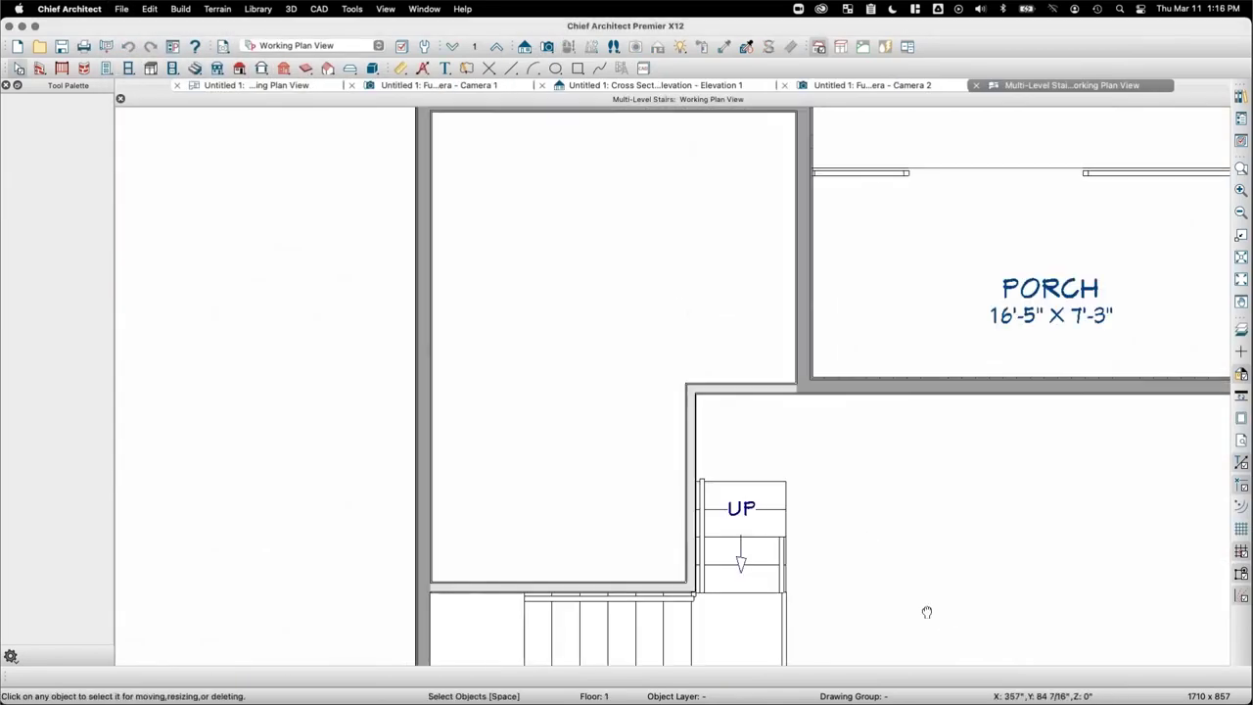
{"action": "middle_click_drag", "start_coordinate": [902, 485], "coordinate": [679, 152]}
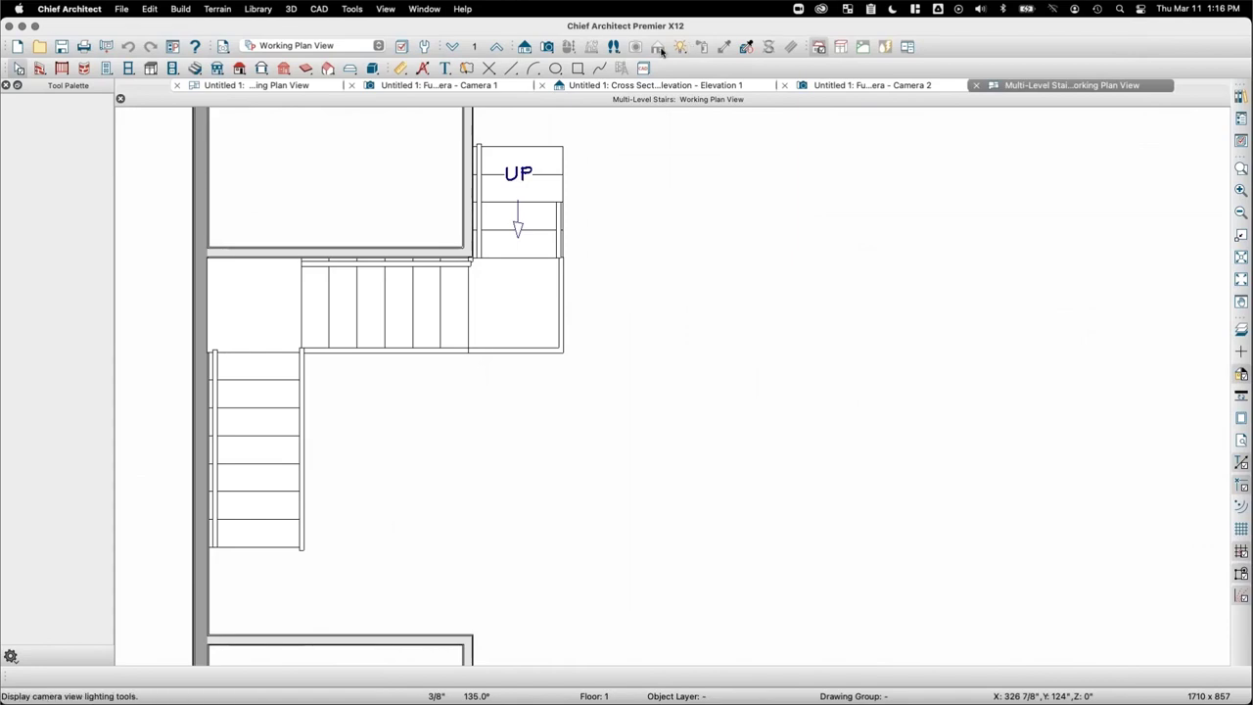
{"action": "left_click", "coordinate": [547, 46]}
{"action": "left_click_drag", "start_coordinate": [784, 567], "coordinate": [607, 504]}
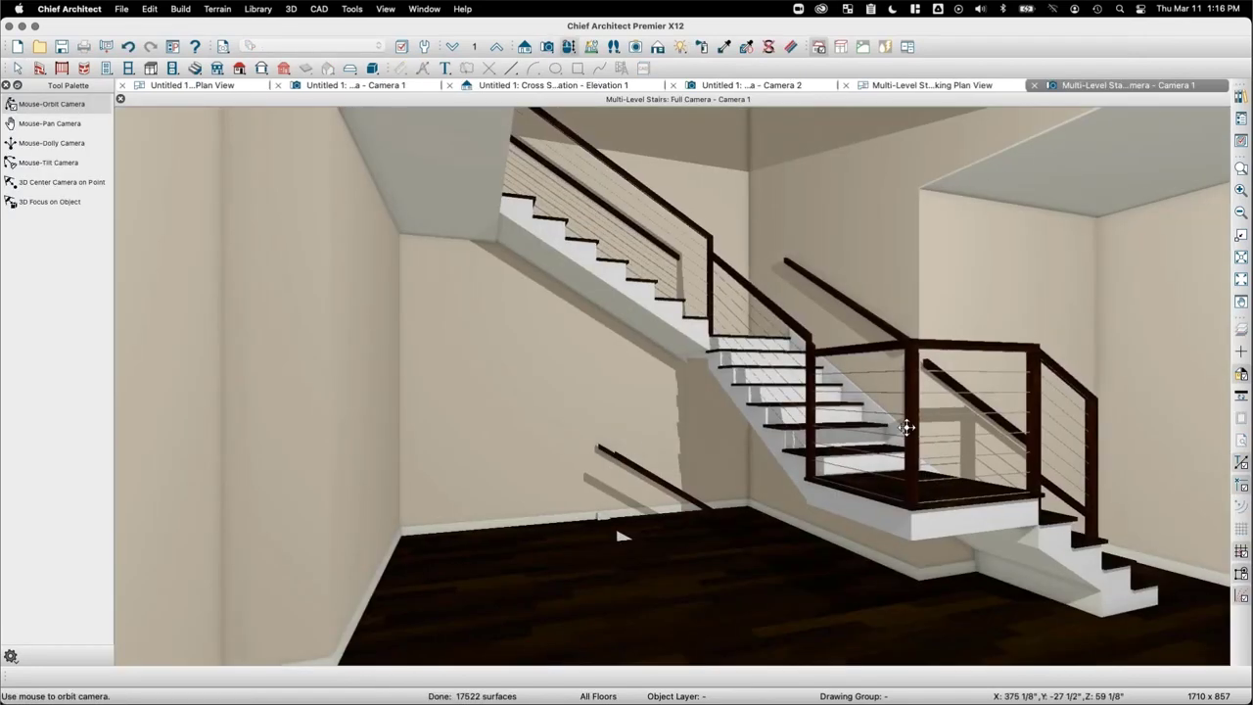
{"action": "left_click_drag", "start_coordinate": [906, 427], "coordinate": [798, 332]}
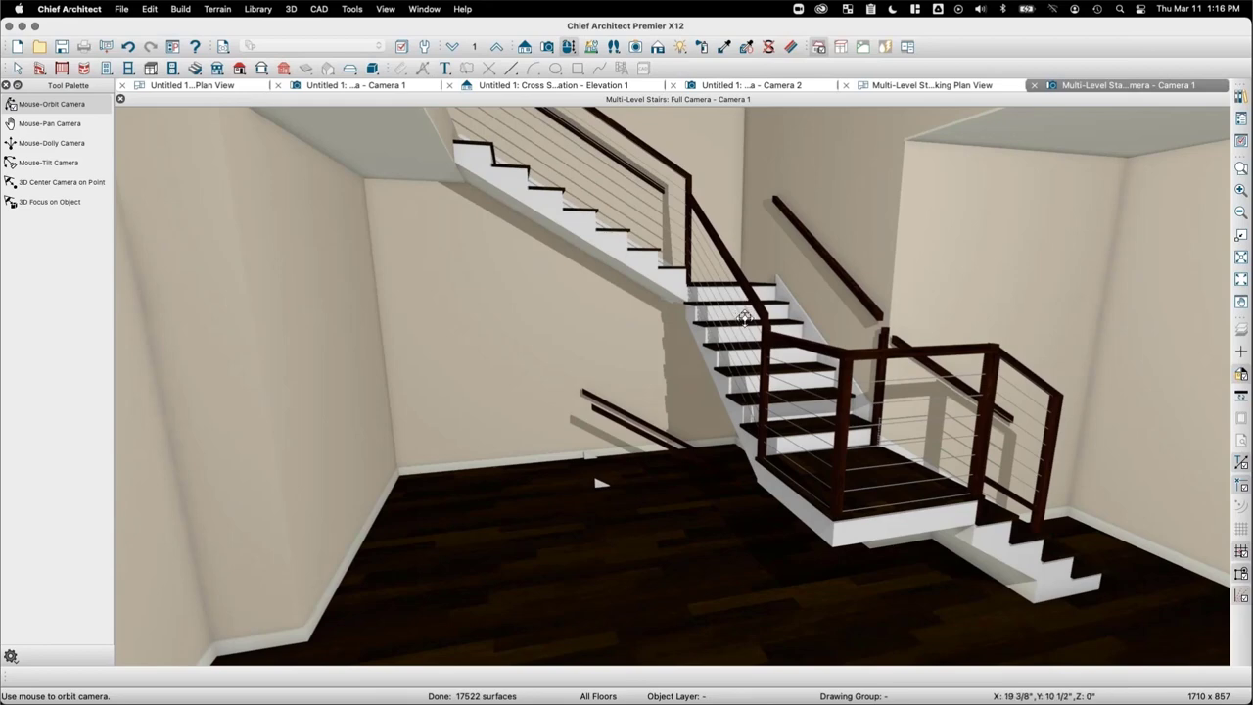
{"action": "left_click_drag", "start_coordinate": [742, 304], "coordinate": [562, 352]}
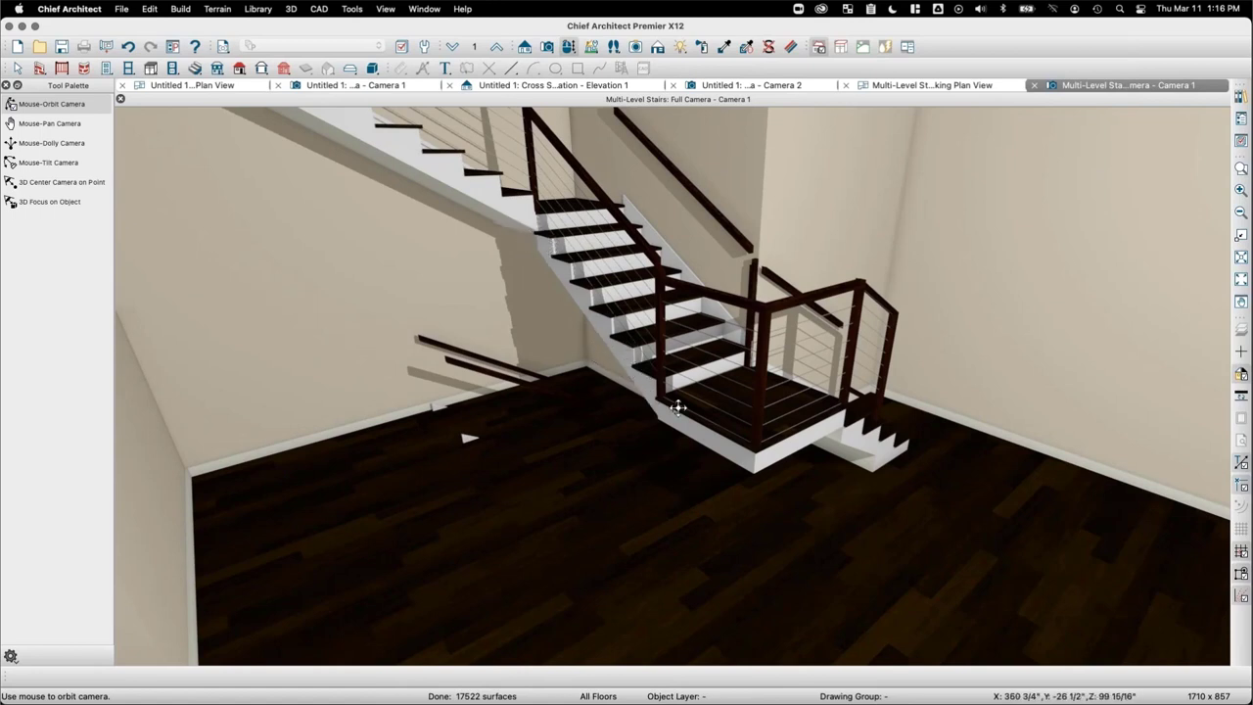
Step: Try the 2 Closed Side Stringers style on the staircase's middle section and set it back to No Stringers
{"action": "left_click", "coordinate": [608, 333]}
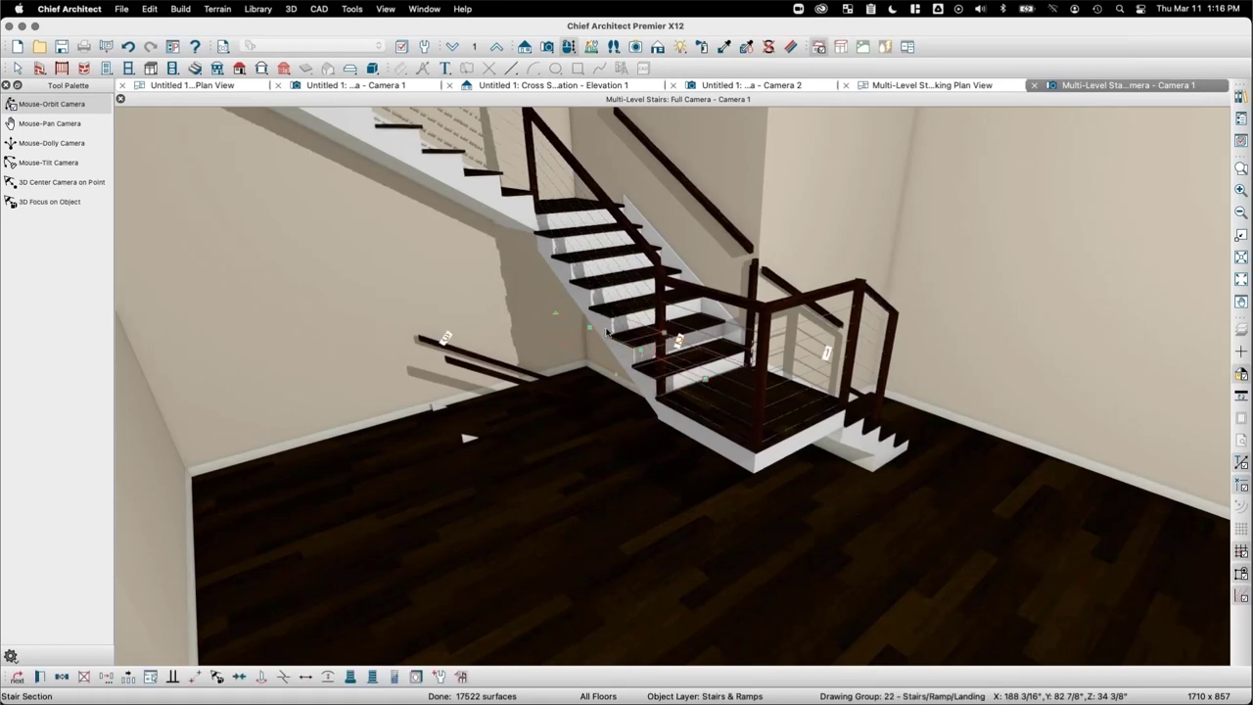
{"action": "double_click", "coordinate": [531, 252]}
{"action": "left_click", "coordinate": [949, 594]}
{"action": "double_click", "coordinate": [583, 299]}
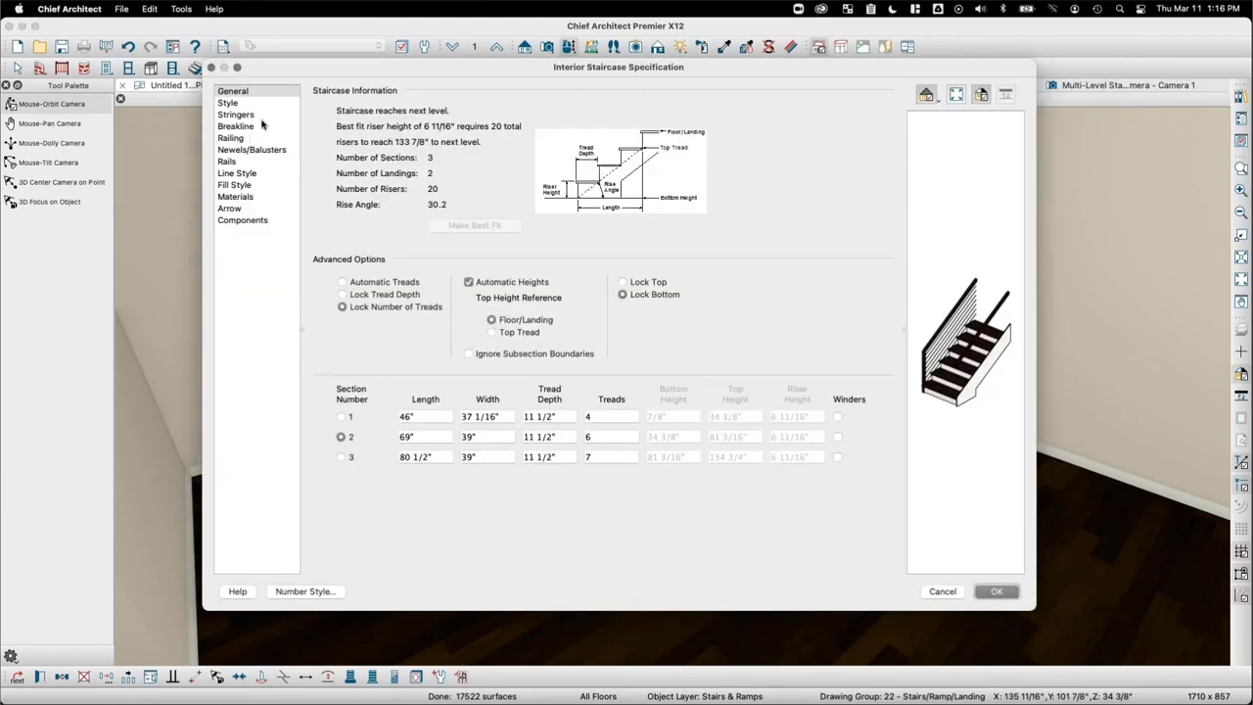
{"action": "left_click", "coordinate": [240, 114]}
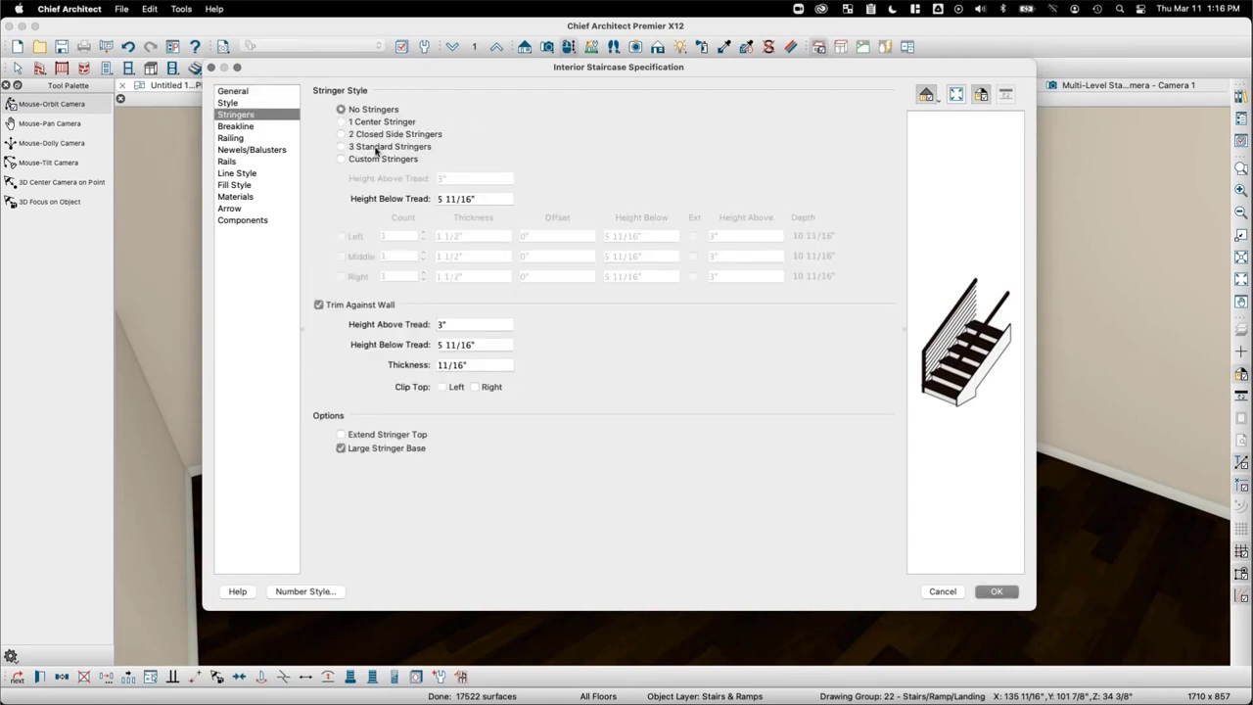
{"action": "left_click", "coordinate": [340, 134]}
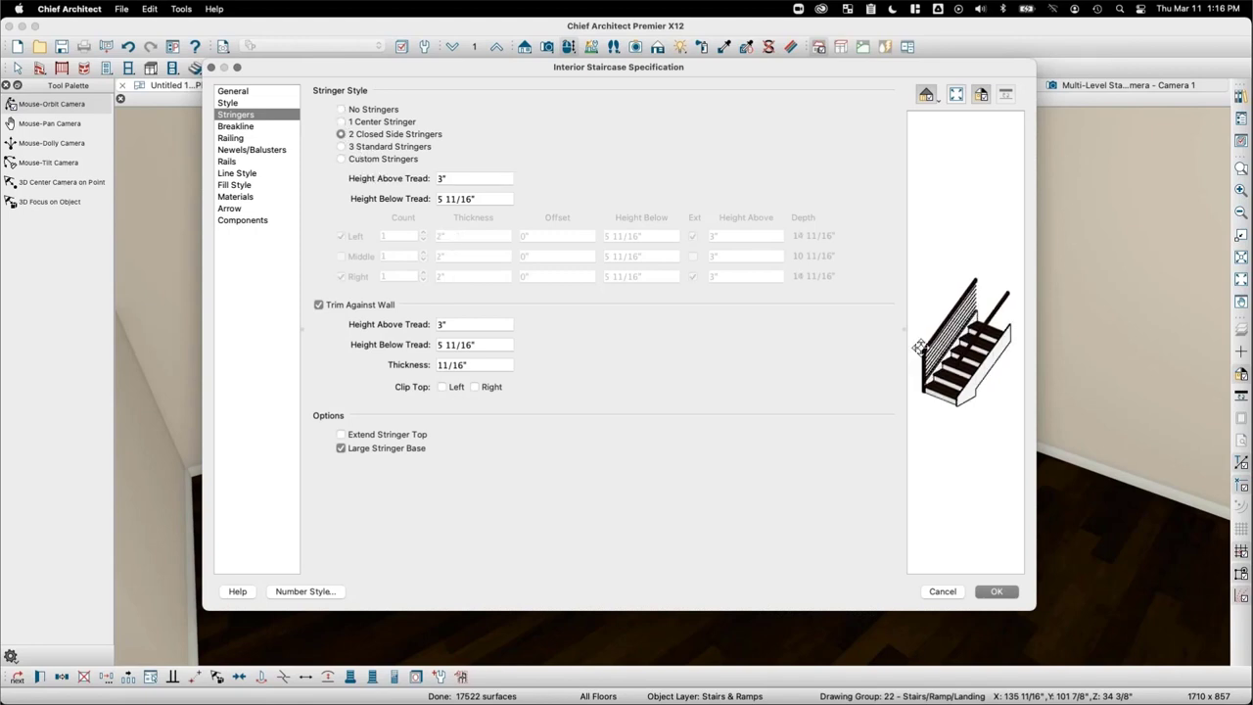
{"action": "left_click_drag", "start_coordinate": [946, 392], "coordinate": [945, 312]}
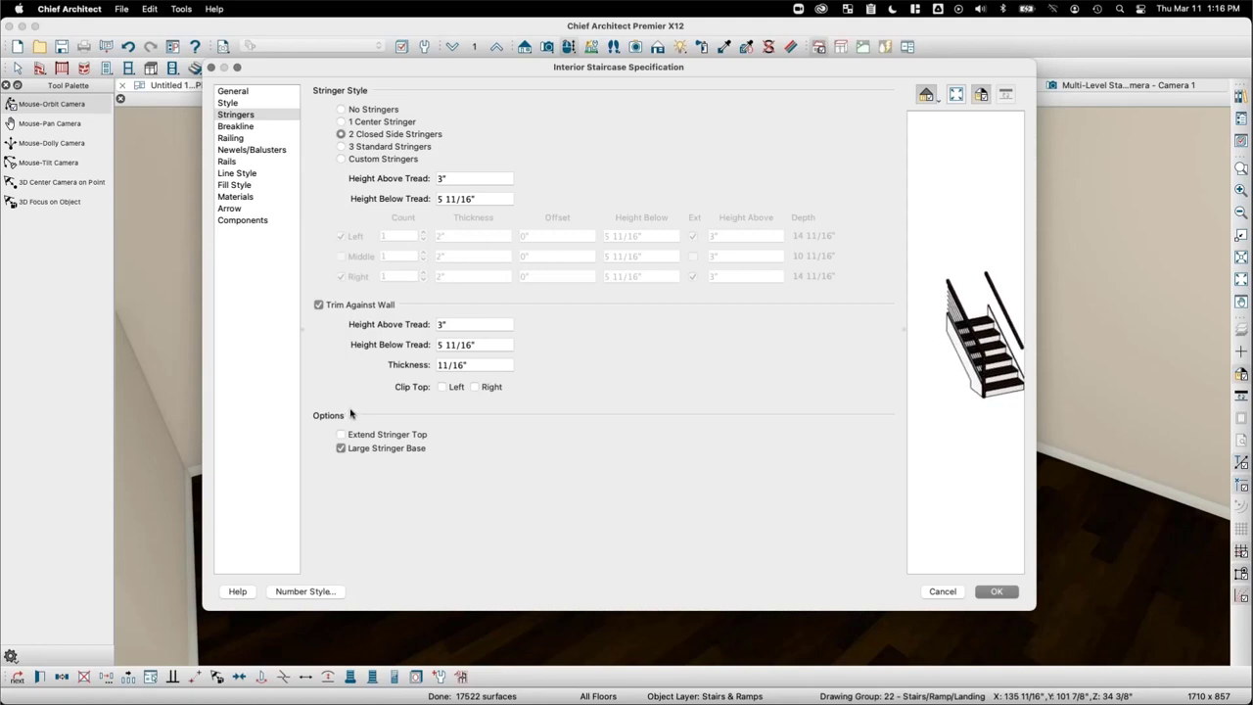
{"action": "left_click", "coordinate": [381, 111]}
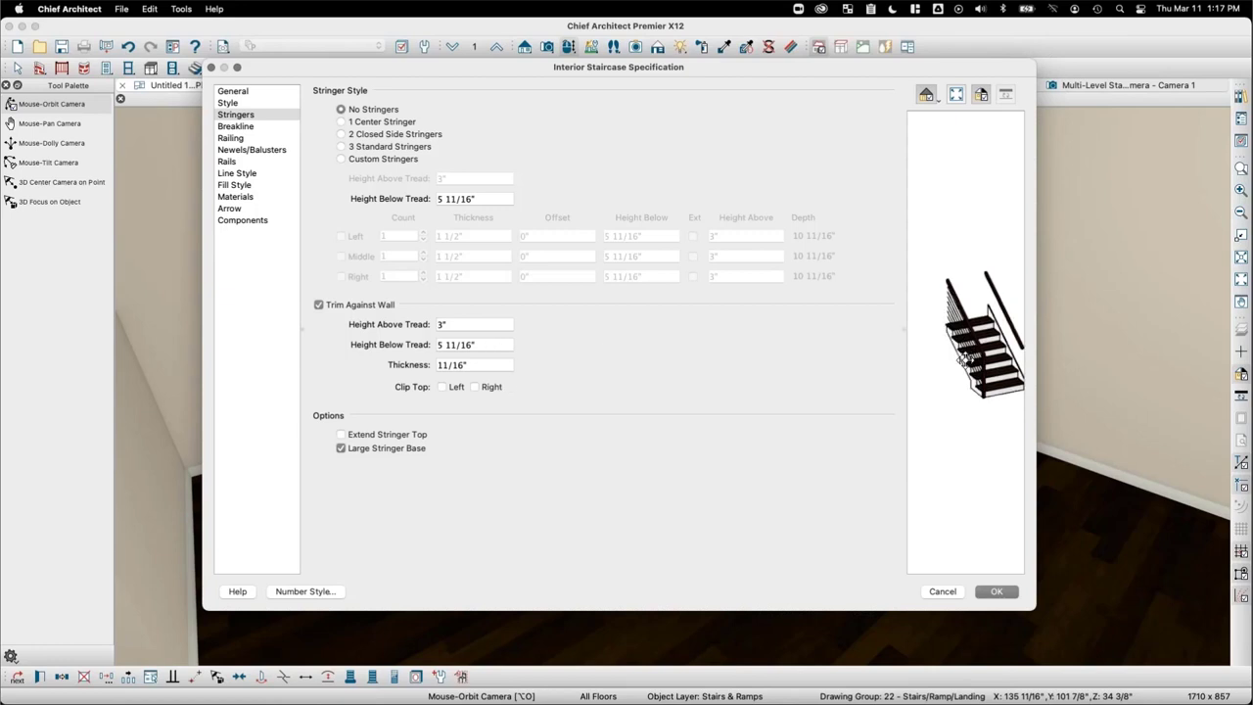
Step: Add a runner to the staircase with a Runner Width of 39 1/16"
{"action": "scroll", "coordinate": [953, 354], "scroll_direction": "up", "scroll_amount": 3}
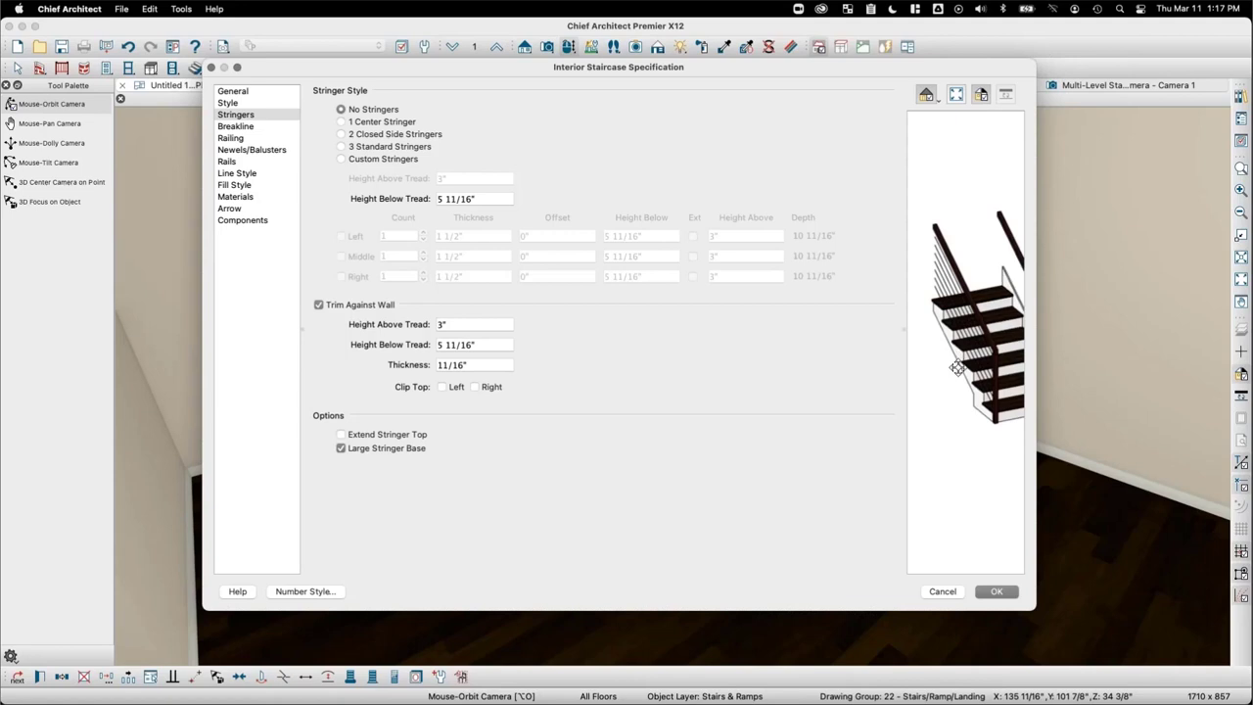
{"action": "left_click", "coordinate": [229, 102]}
{"action": "left_click", "coordinate": [454, 259]}
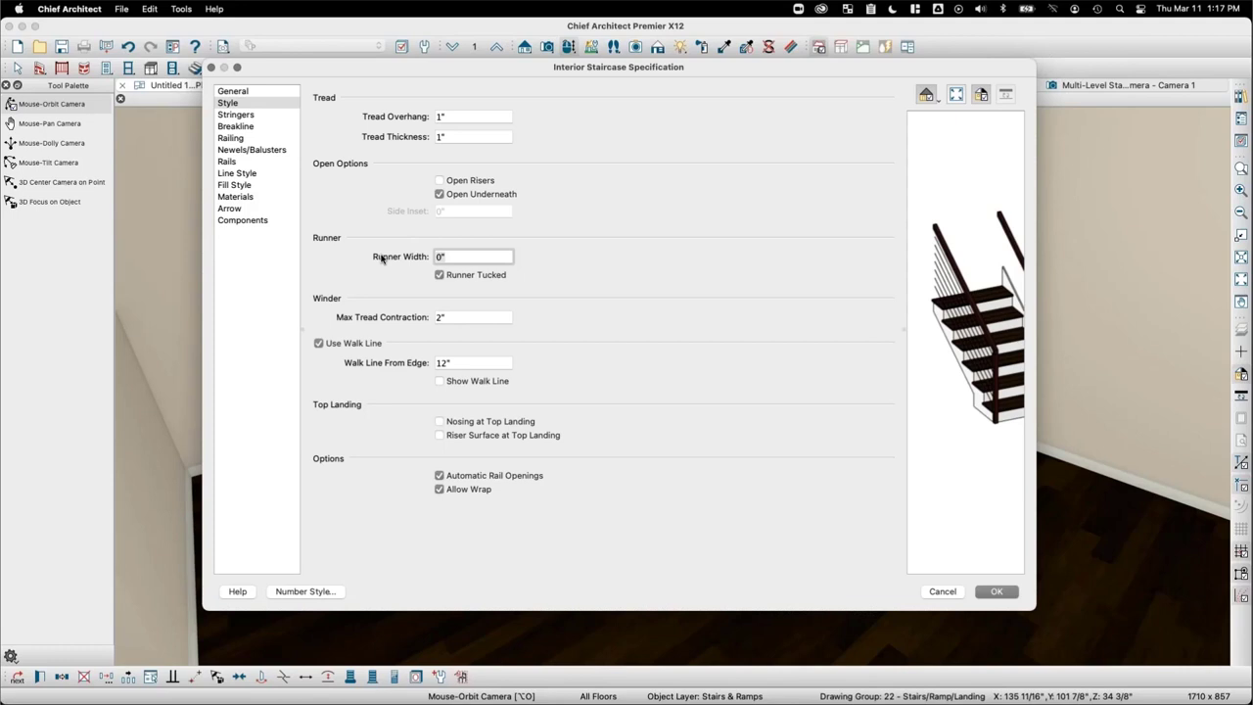
{"action": "type", "text": "41"}
{"action": "key", "text": "Tab"}
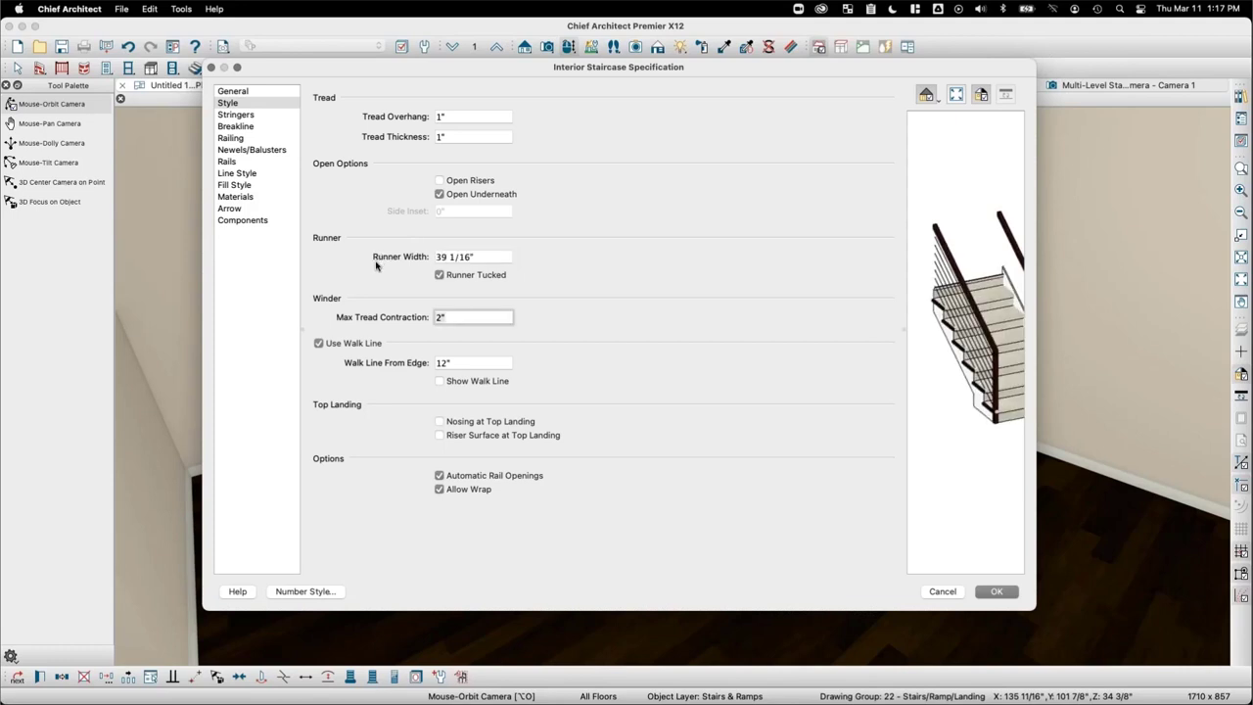
{"action": "left_click_drag", "start_coordinate": [998, 329], "coordinate": [982, 441]}
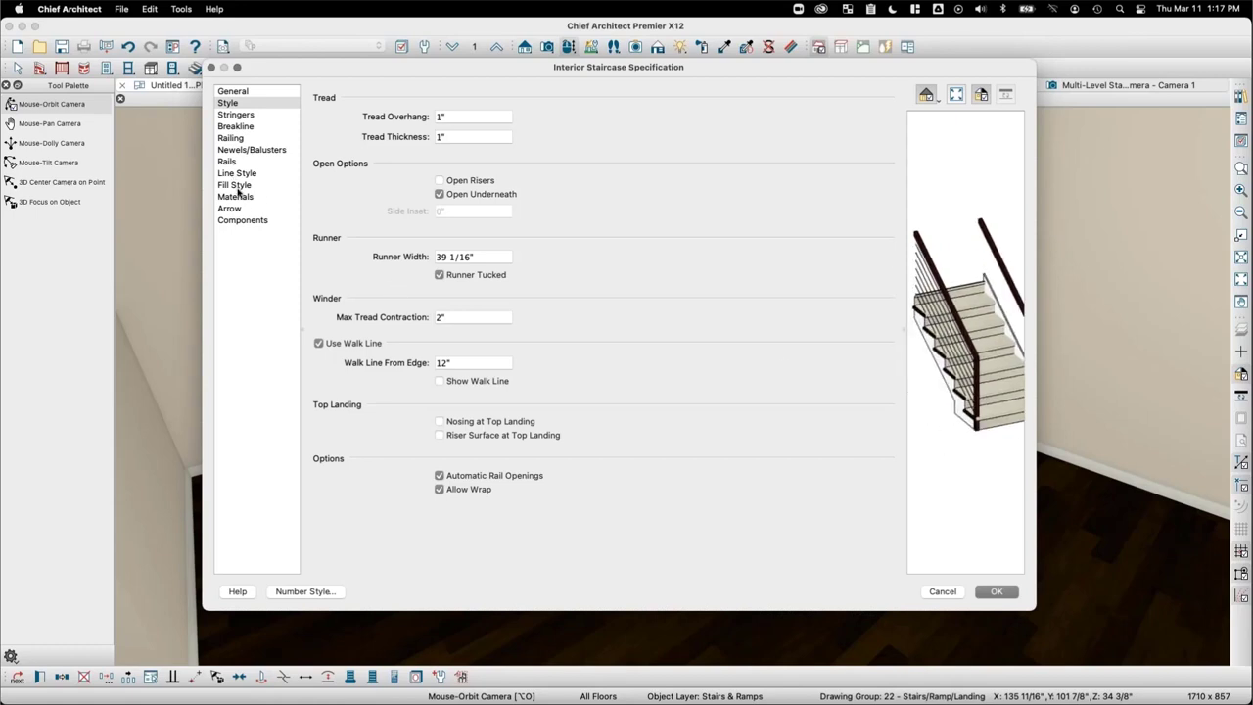
{"action": "left_click", "coordinate": [996, 593]}
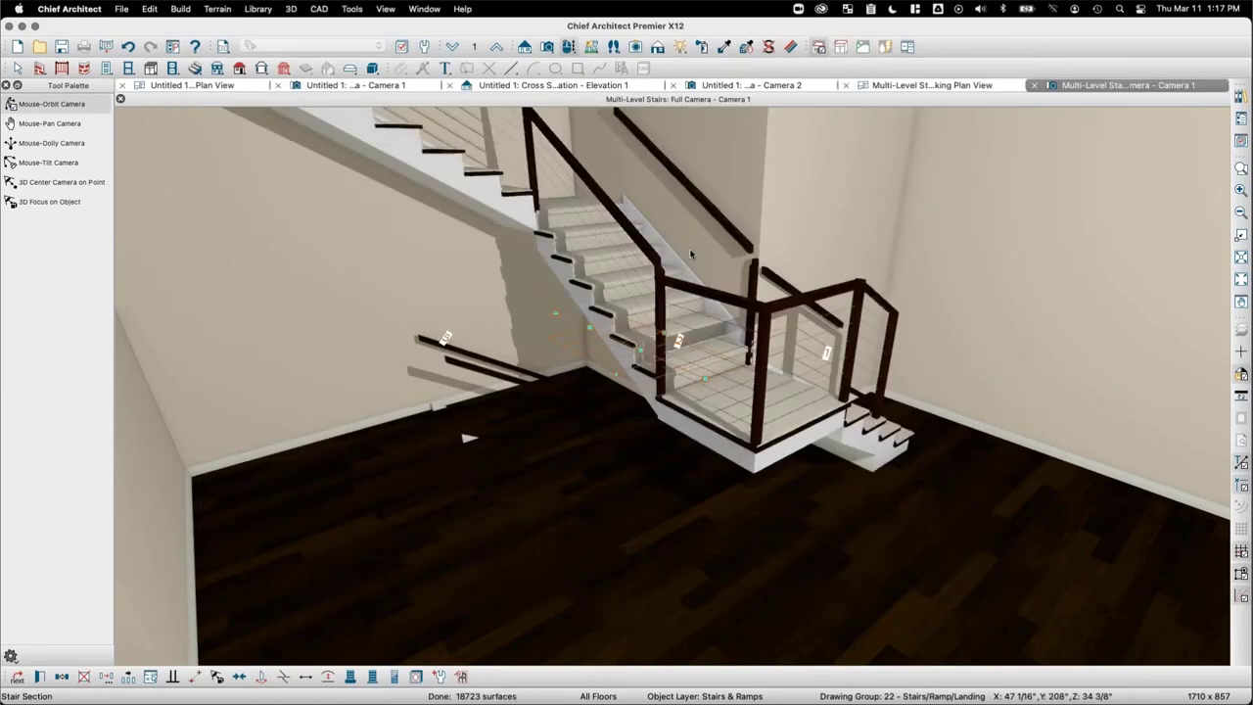
Step: Try painting the stair runner with the Red Oak - Rich material picked up from the handrail, and undo both the painting and the runner
{"action": "mouse_move", "coordinate": [671, 273]}
{"action": "left_mouse_down"}
{"action": "mouse_move", "coordinate": [644, 285]}
{"action": "mouse_move", "coordinate": [680, 292]}
{"action": "mouse_move", "coordinate": [684, 280]}
{"action": "left_mouse_up"}
{"action": "left_click", "coordinate": [725, 46]}
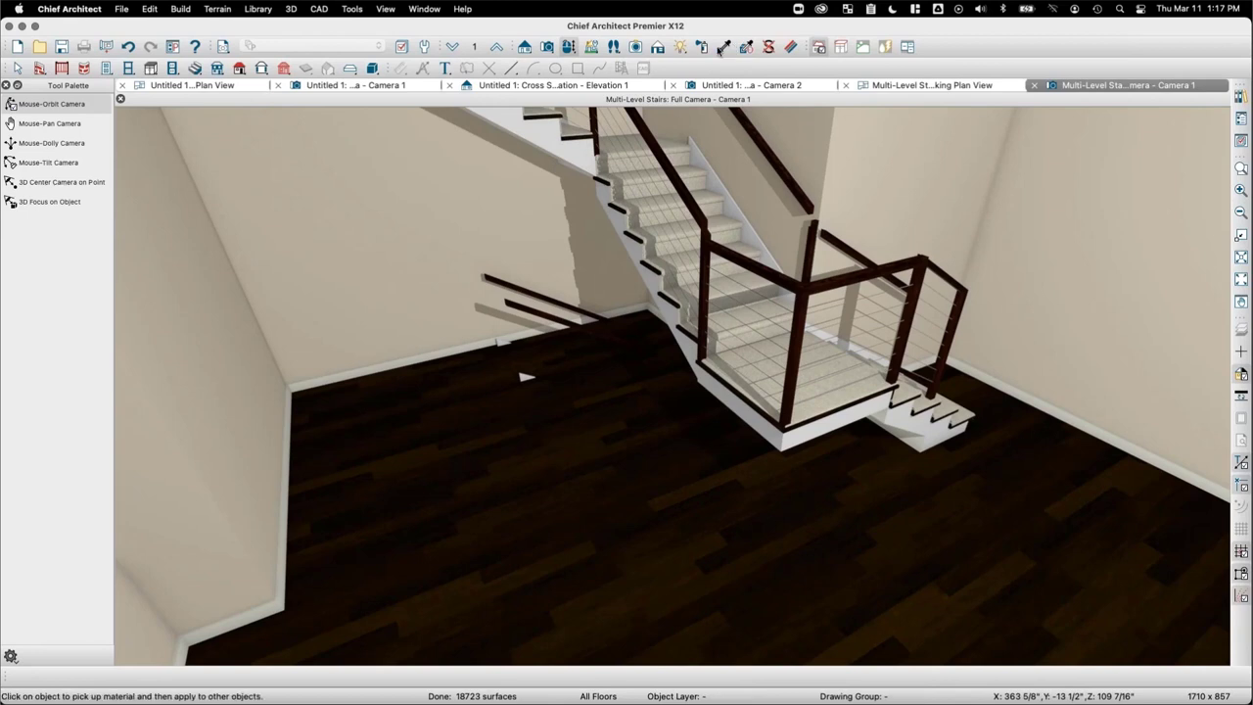
{"action": "left_click", "coordinate": [688, 174]}
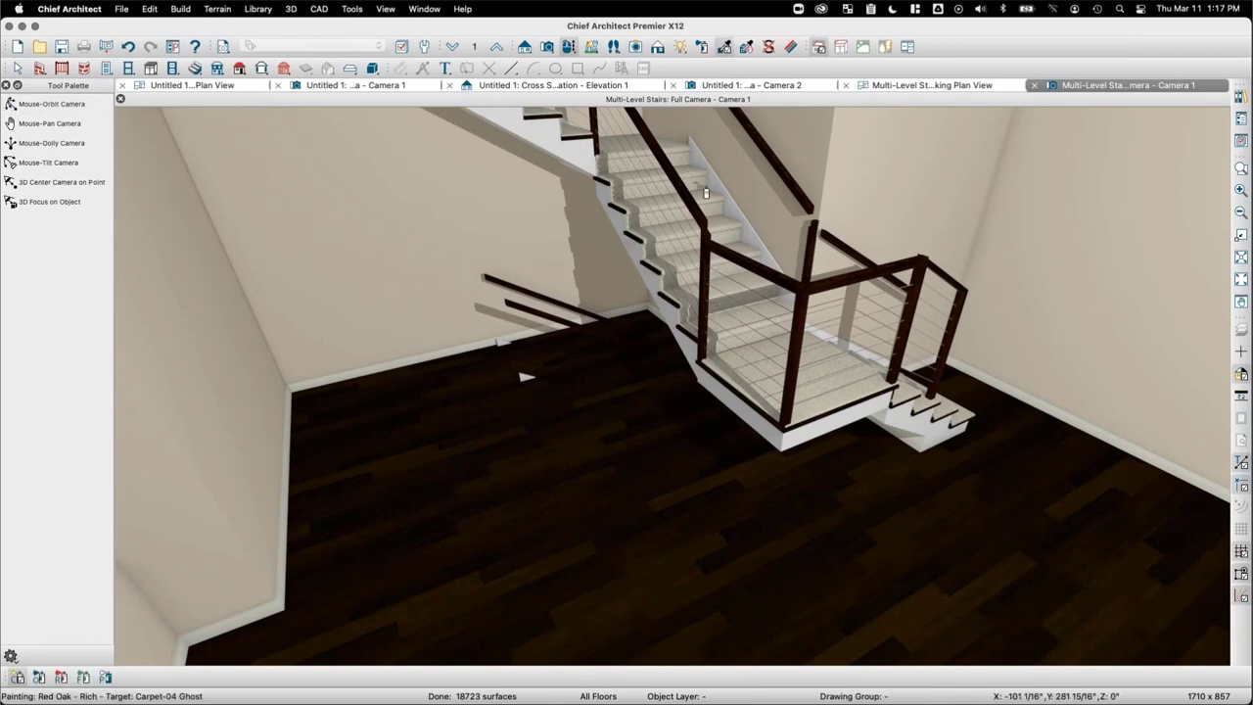
{"action": "left_click", "coordinate": [706, 193]}
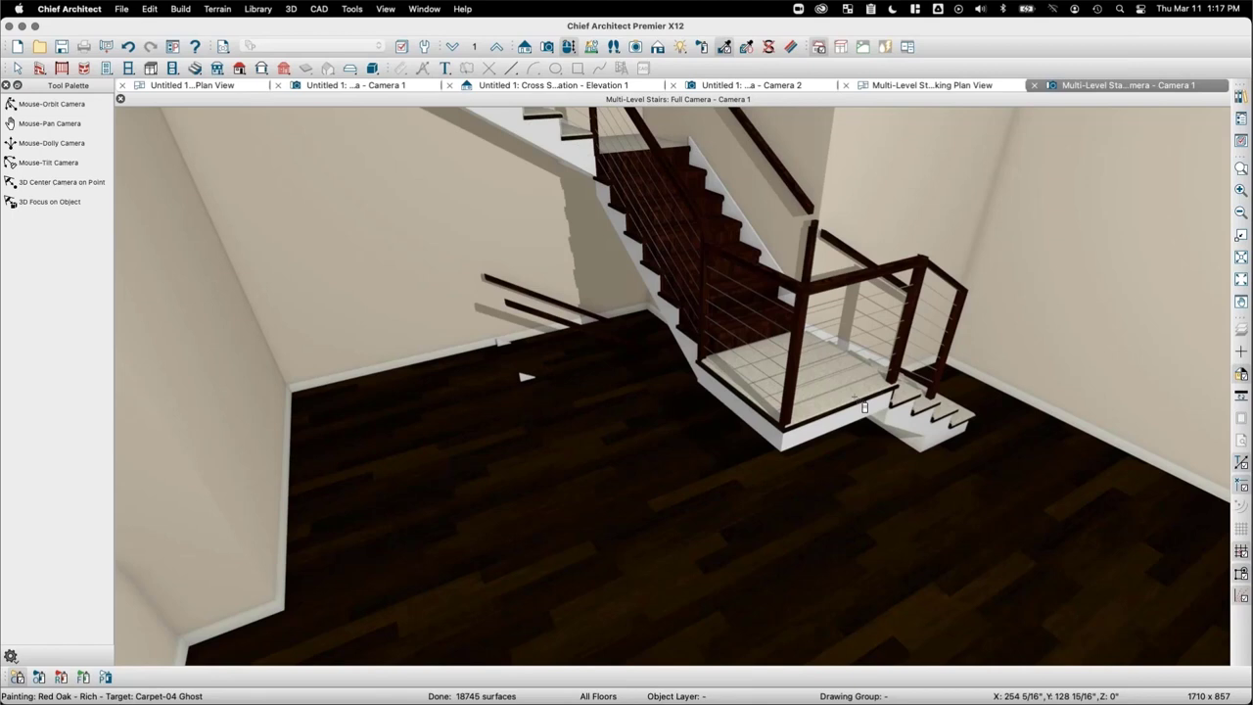
{"action": "key", "text": "super+z"}
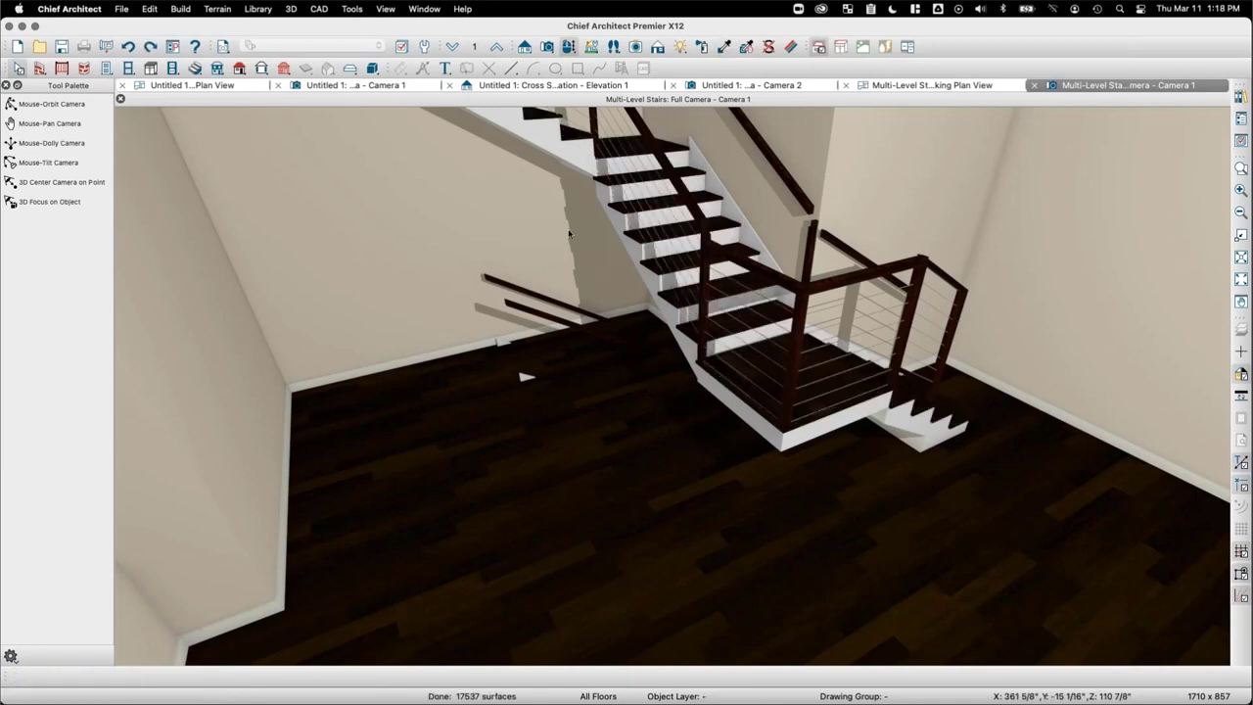
{"action": "key", "text": "space"}
Step: Return to the Untitled 1 plan and close all open camera and cross-section views, keeping only the two plan views
{"action": "left_click", "coordinate": [324, 90]}
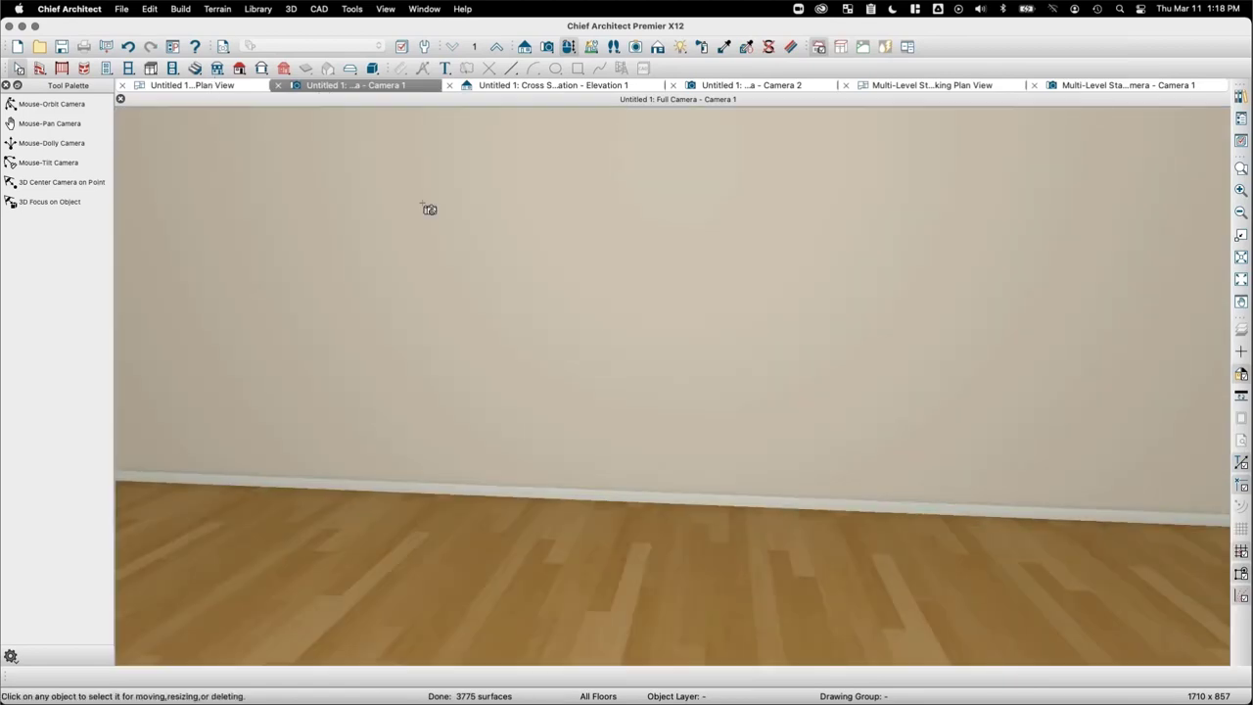
{"action": "key", "text": "ctrl+shift+Tab"}
{"action": "scroll", "coordinate": [718, 259], "scroll_direction": "down", "scroll_amount": 6}
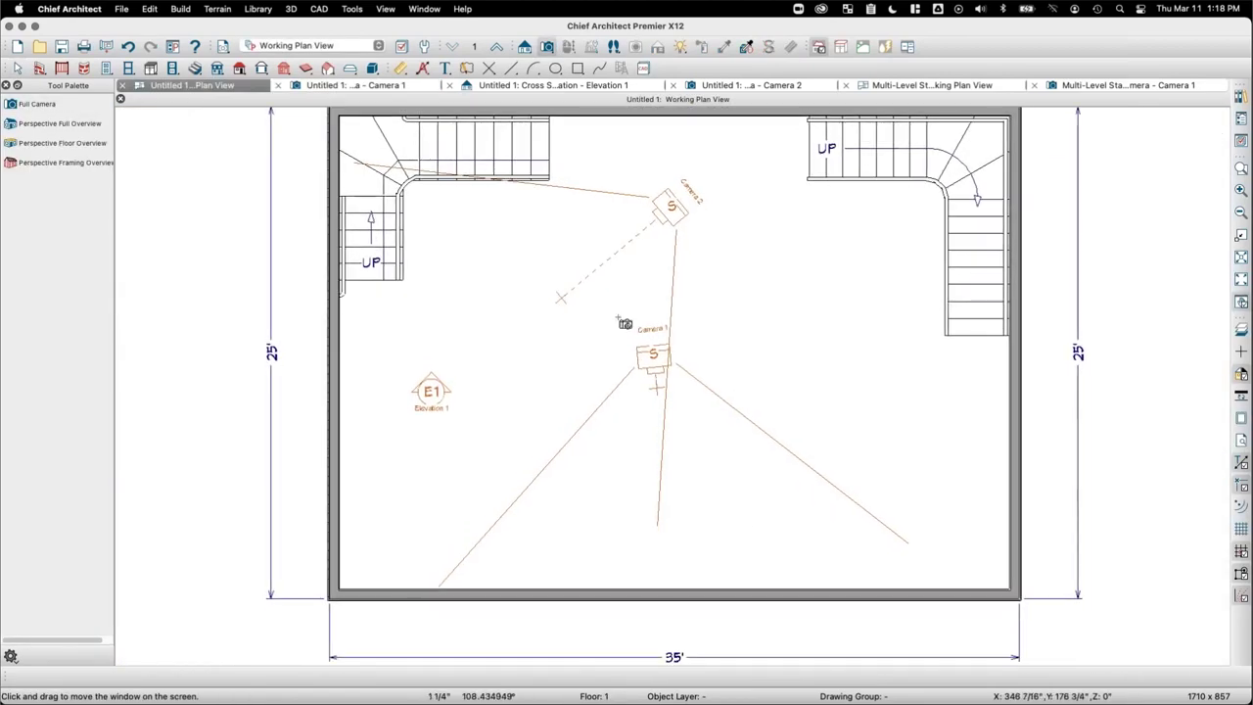
{"action": "left_click", "coordinate": [1038, 86]}
{"action": "left_click", "coordinate": [785, 86]}
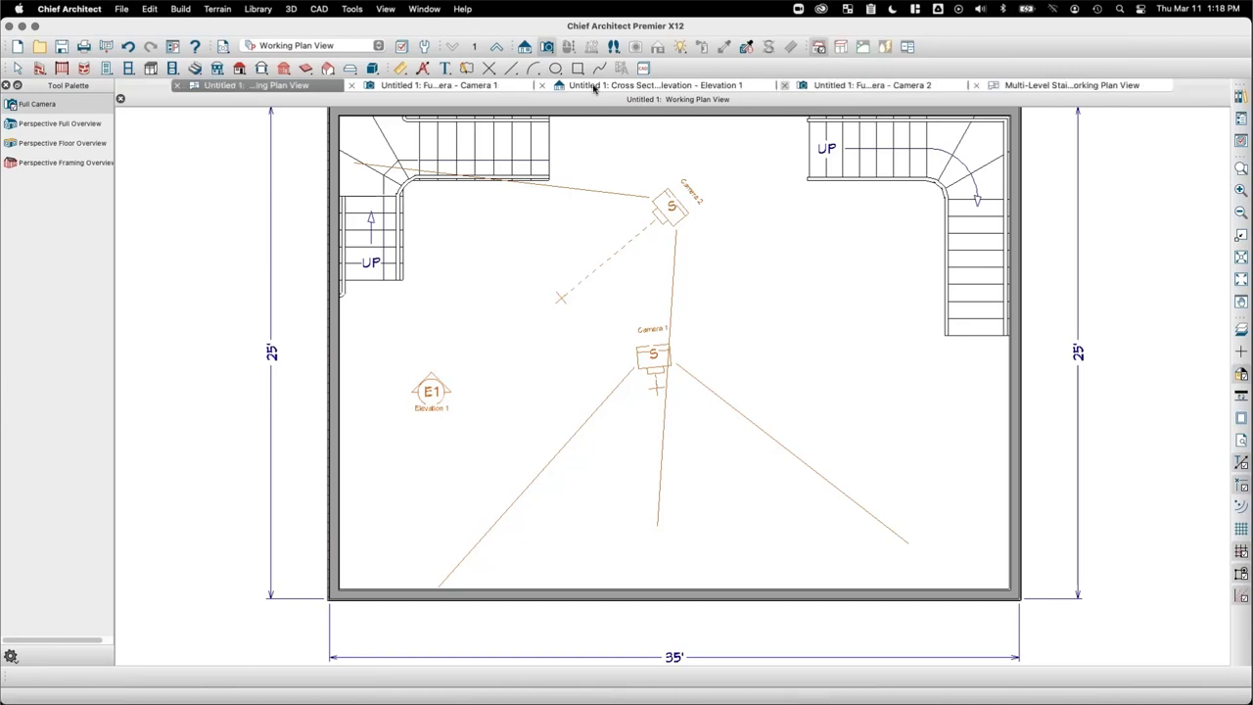
{"action": "left_click", "coordinate": [542, 85]}
{"action": "left_click", "coordinate": [568, 87]}
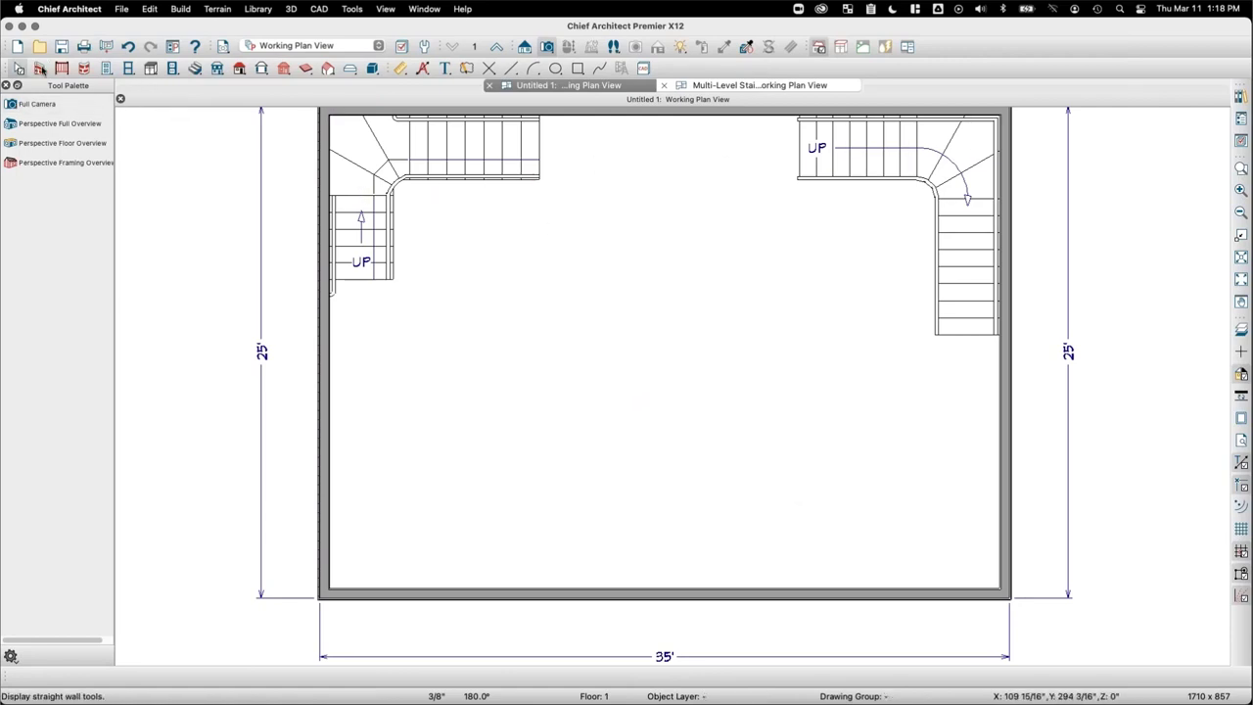
Step: Draw an L of exterior walls mid-room with a horizontal leg about 10'-6" long, and place two perpendicular stair runs along its inside
{"action": "left_click", "coordinate": [39, 67]}
{"action": "mouse_move", "coordinate": [535, 313]}
{"action": "left_mouse_down"}
{"action": "mouse_move", "coordinate": [534, 459]}
{"action": "mouse_move", "coordinate": [747, 458]}
{"action": "left_mouse_up"}
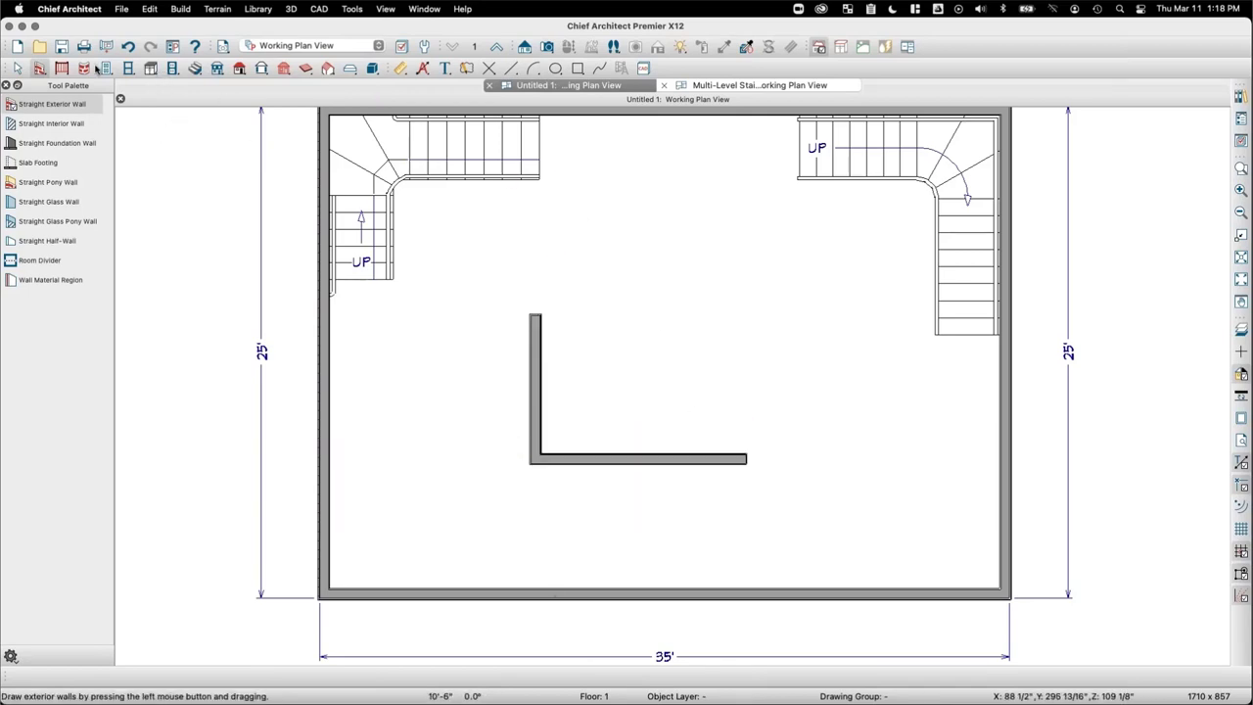
{"action": "left_click", "coordinate": [195, 69]}
{"action": "left_click_drag", "start_coordinate": [744, 423], "coordinate": [627, 427]}
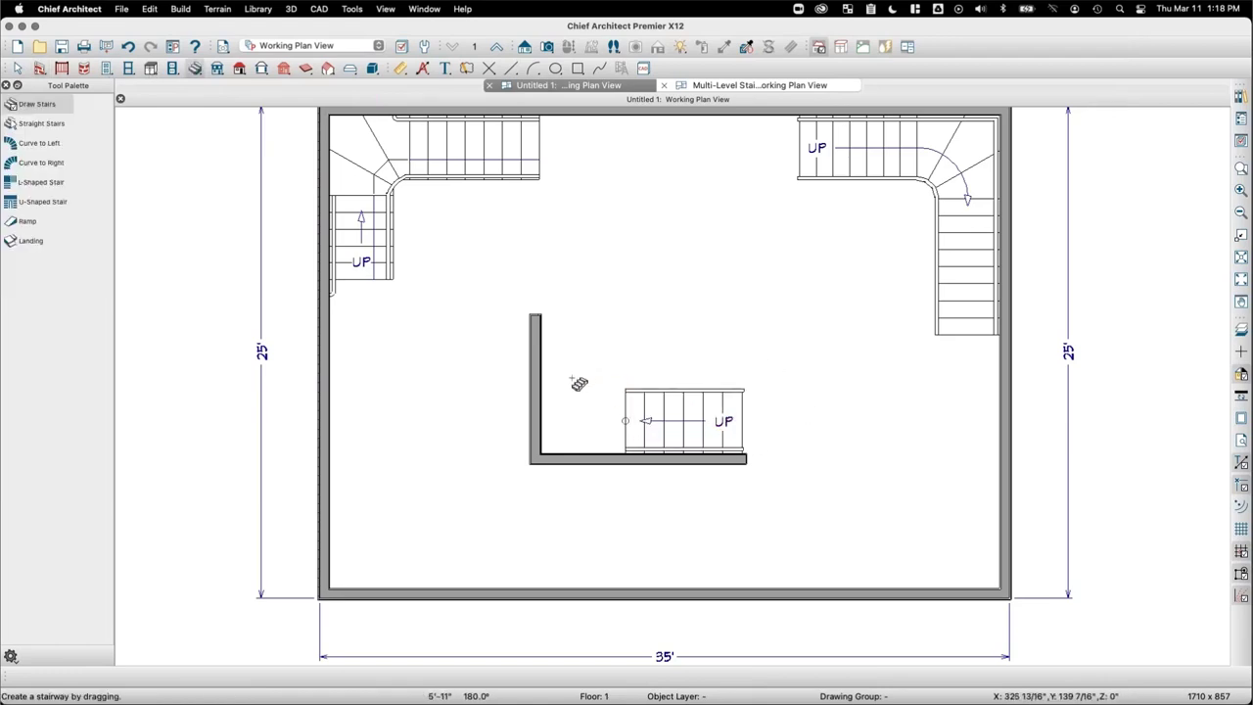
{"action": "left_click_drag", "start_coordinate": [574, 382], "coordinate": [574, 280]}
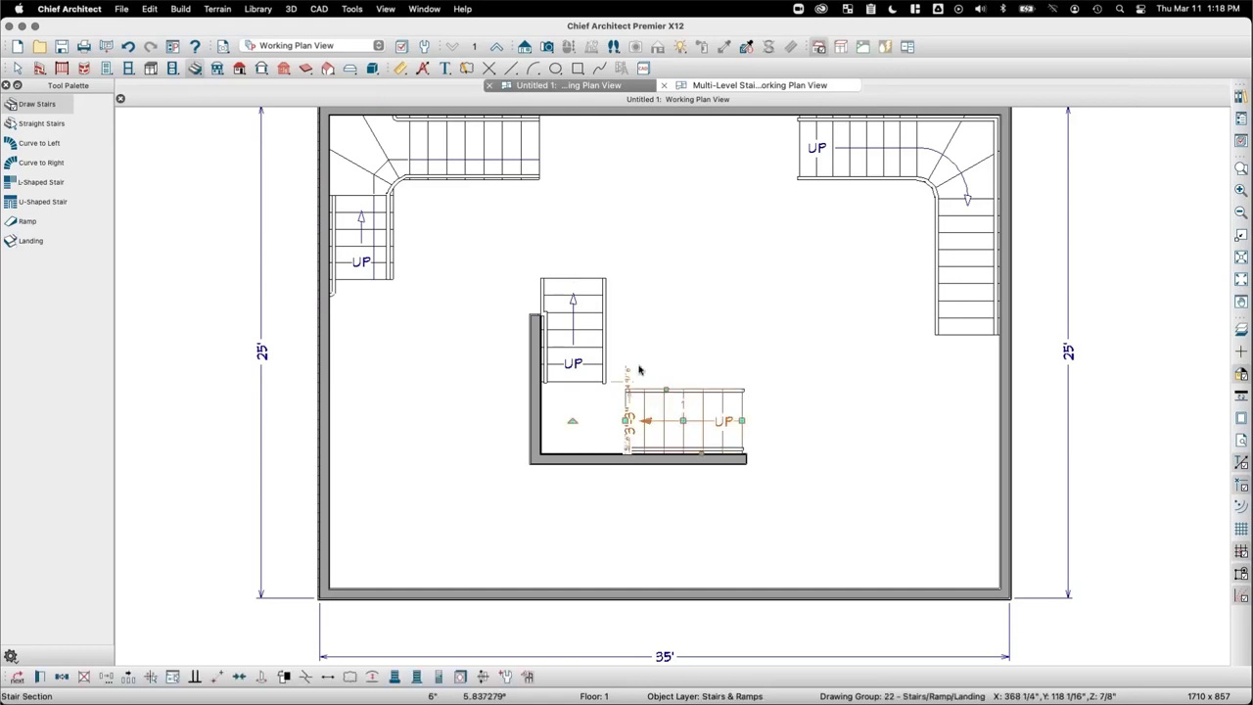
Step: Extend the lower stair run toward the wall corner and fill the corner between both runs with a connecting landing
{"action": "left_click", "coordinate": [654, 416]}
{"action": "left_click_drag", "start_coordinate": [626, 421], "coordinate": [609, 419]}
{"action": "left_click", "coordinate": [578, 419]}
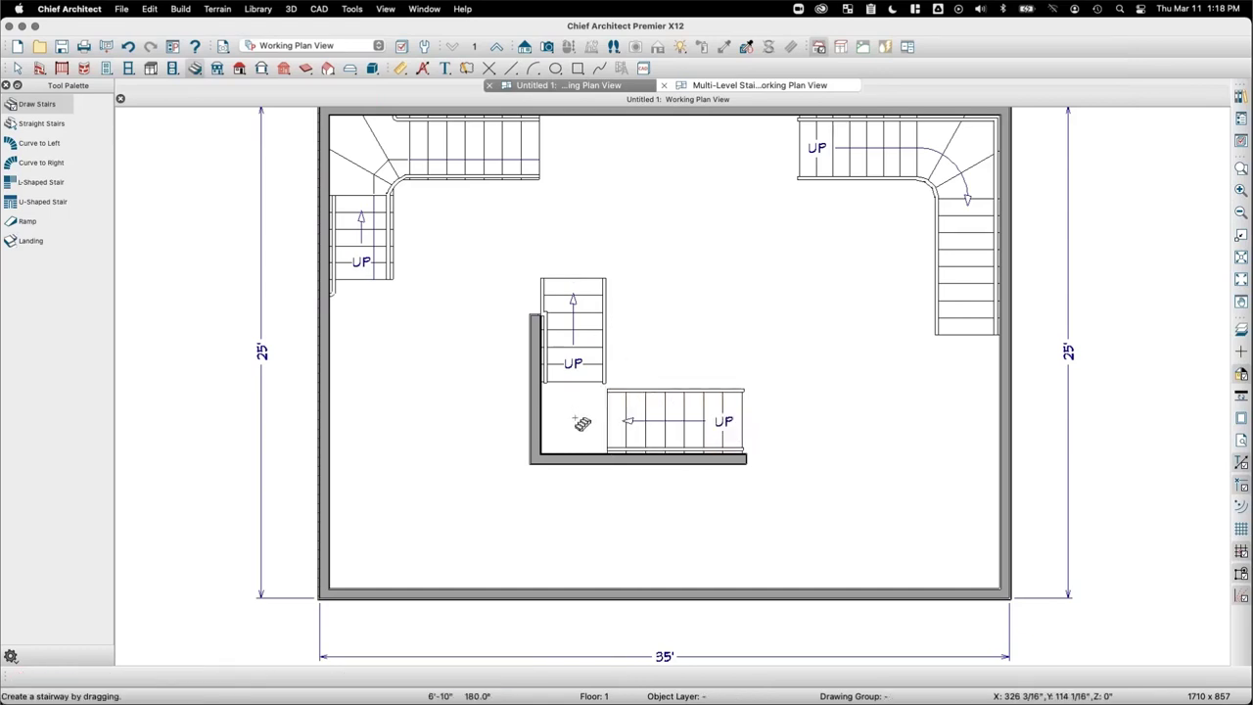
{"action": "key", "text": "space"}
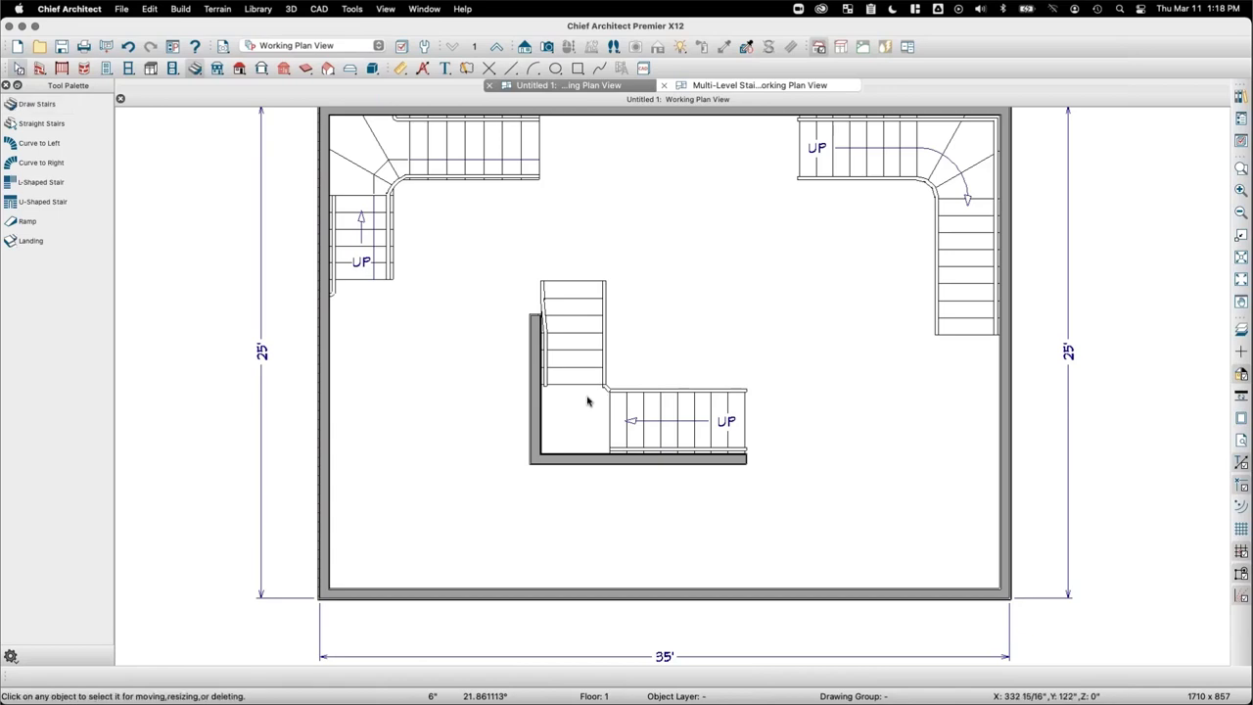
Step: Extend the vertical wall to the end of the upper stair run, and reverse the layers of both L walls
{"action": "left_click", "coordinate": [534, 322]}
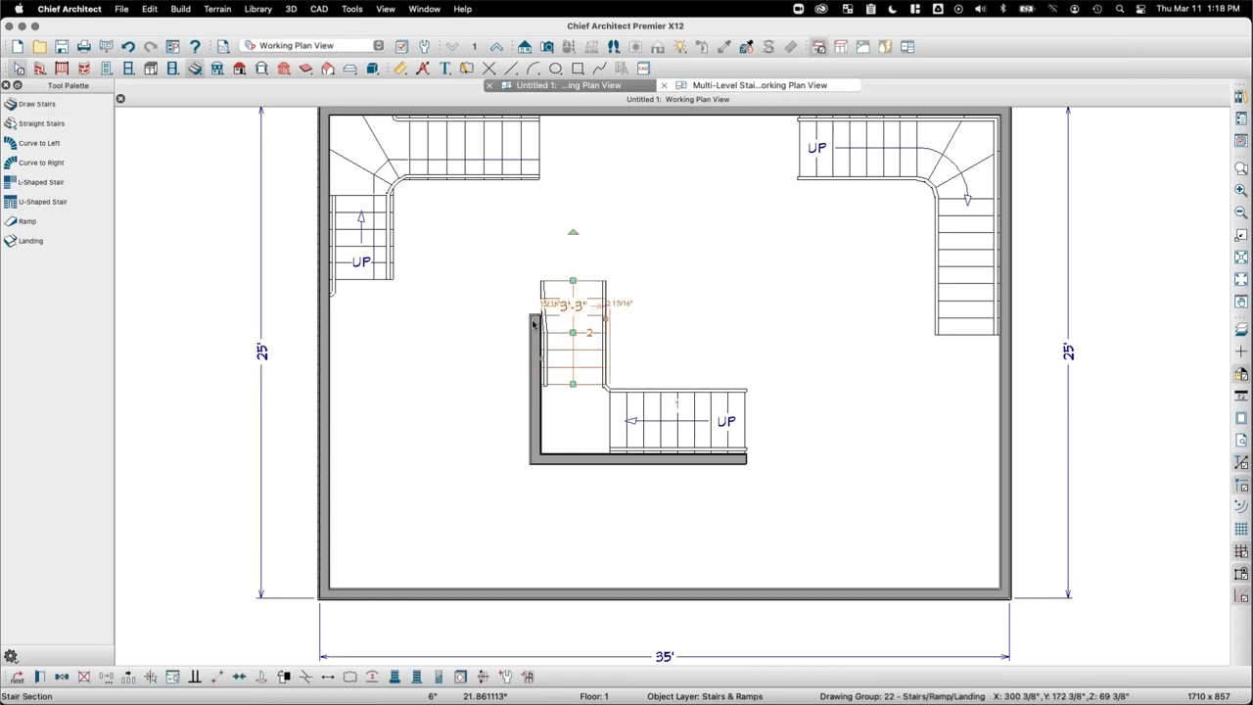
{"action": "left_click", "coordinate": [534, 323]}
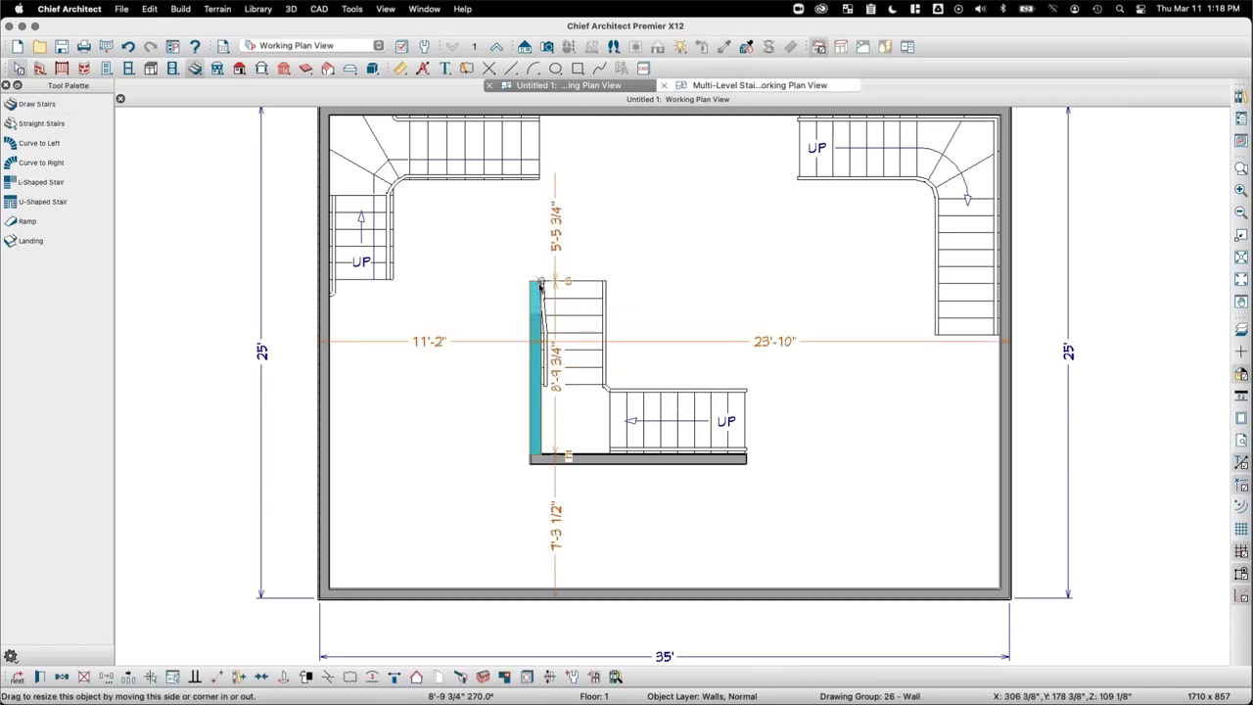
{"action": "left_click", "coordinate": [392, 679]}
{"action": "left_click", "coordinate": [637, 458]}
{"action": "key", "text": "Tab"}
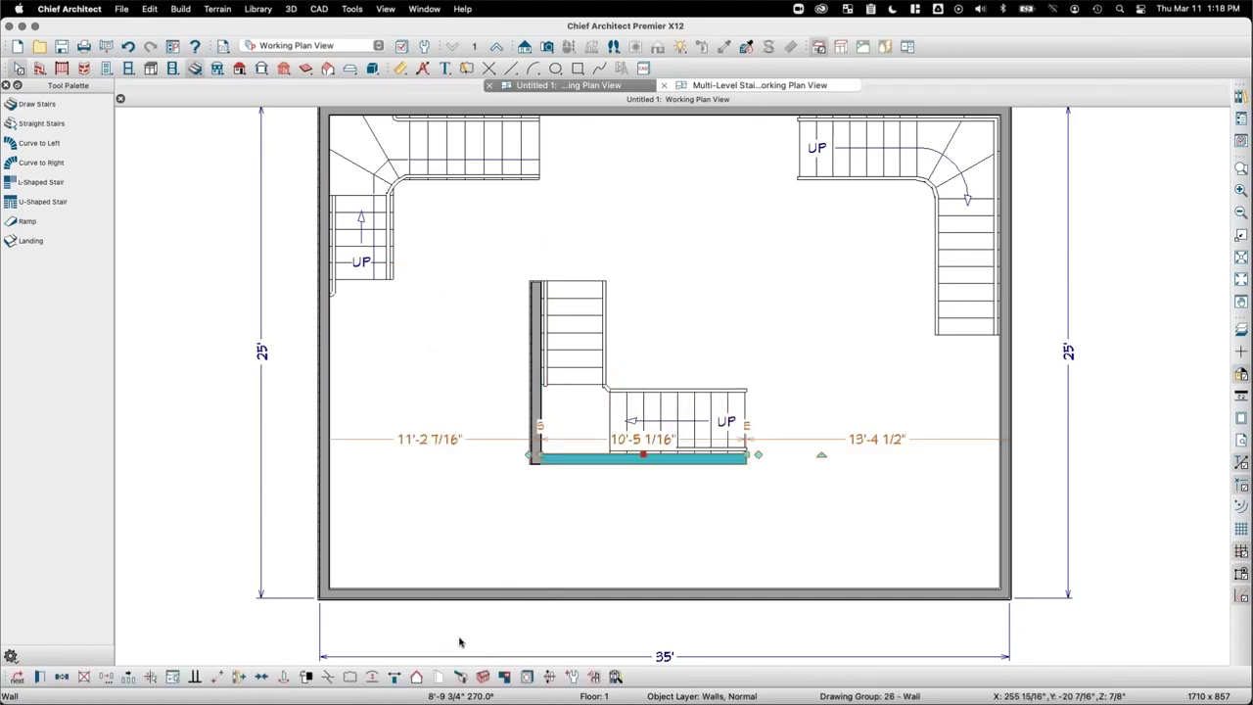
{"action": "left_click", "coordinate": [394, 678]}
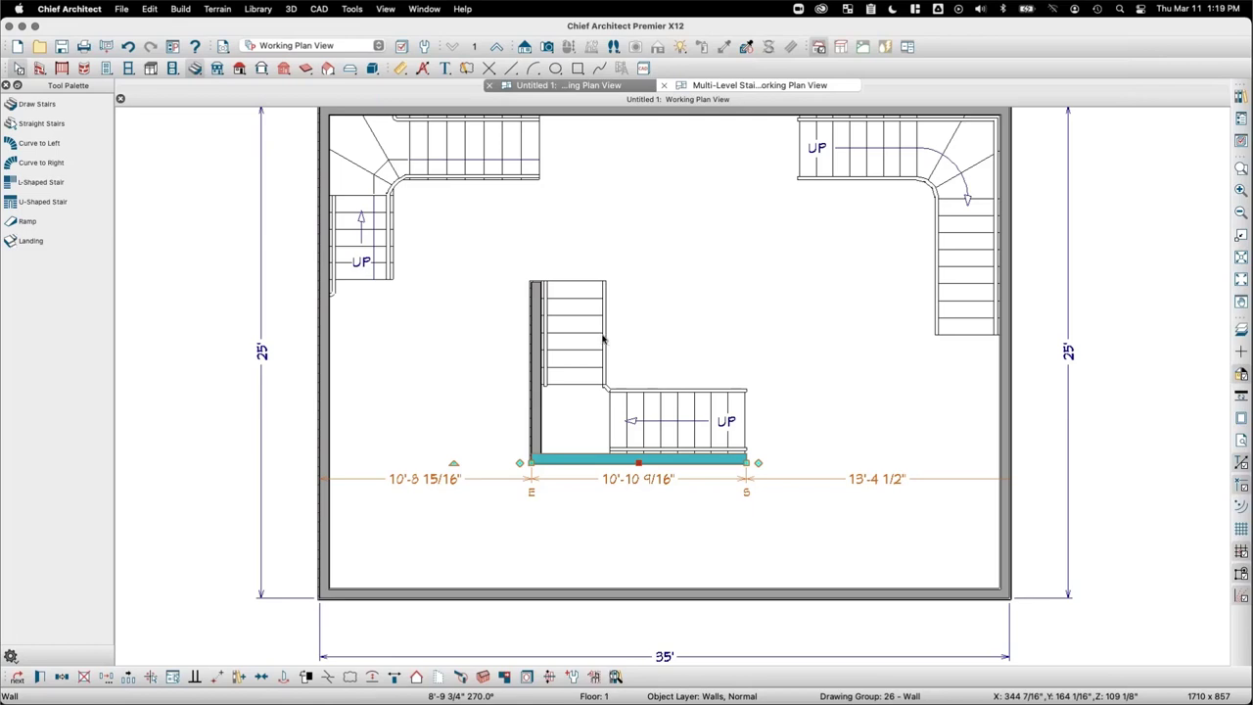
Step: Create a full camera view of the landing stairs from their open side and inspect the walls around them
{"action": "left_click", "coordinate": [547, 46]}
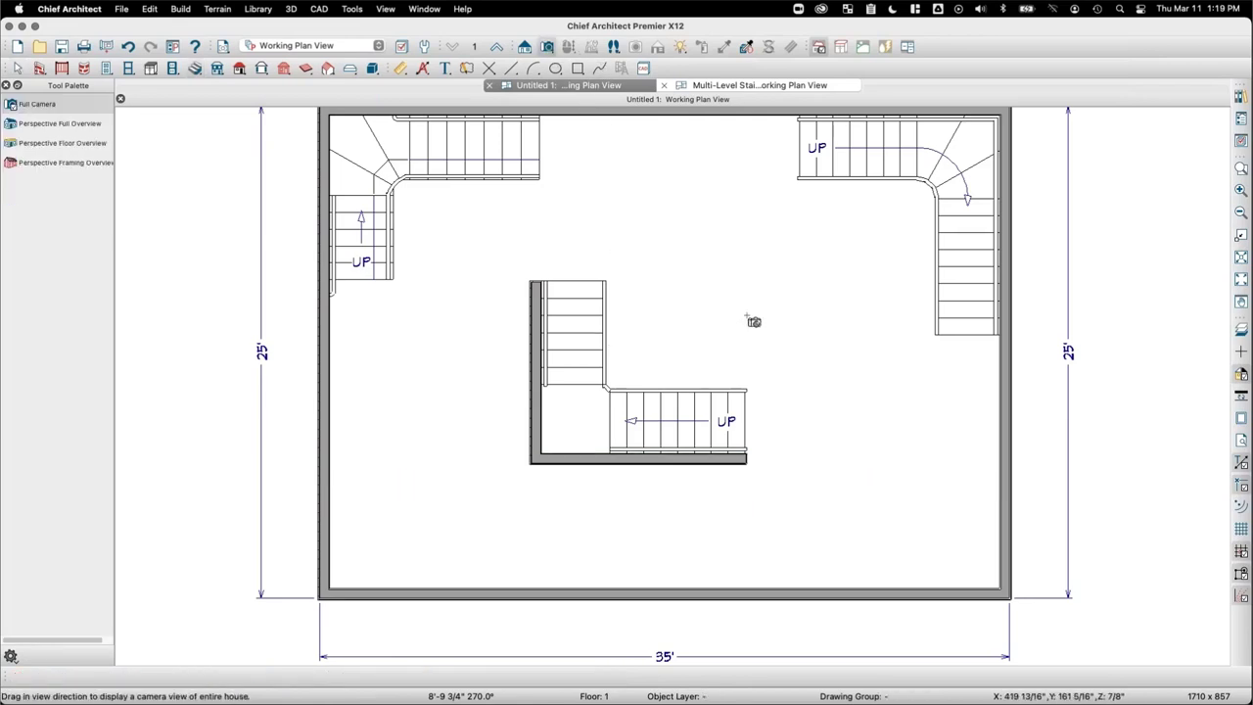
{"action": "left_click_drag", "start_coordinate": [783, 260], "coordinate": [774, 361]}
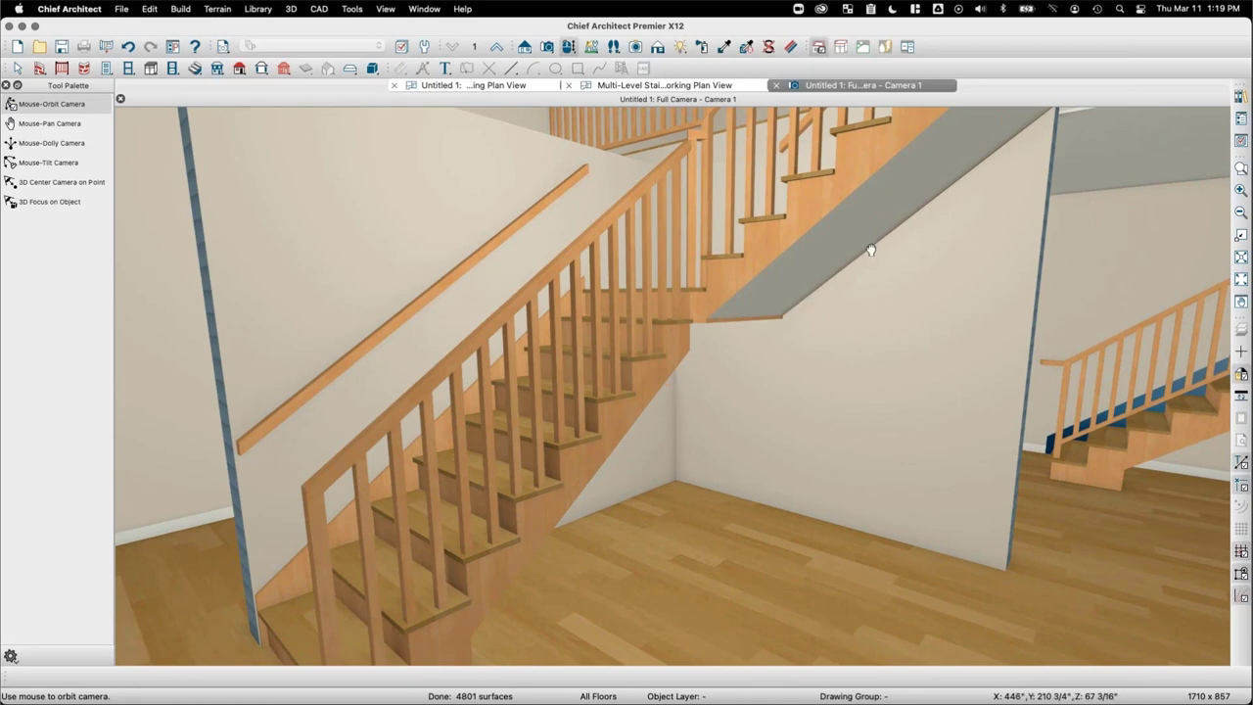
{"action": "middle_click_drag", "start_coordinate": [870, 241], "coordinate": [906, 289]}
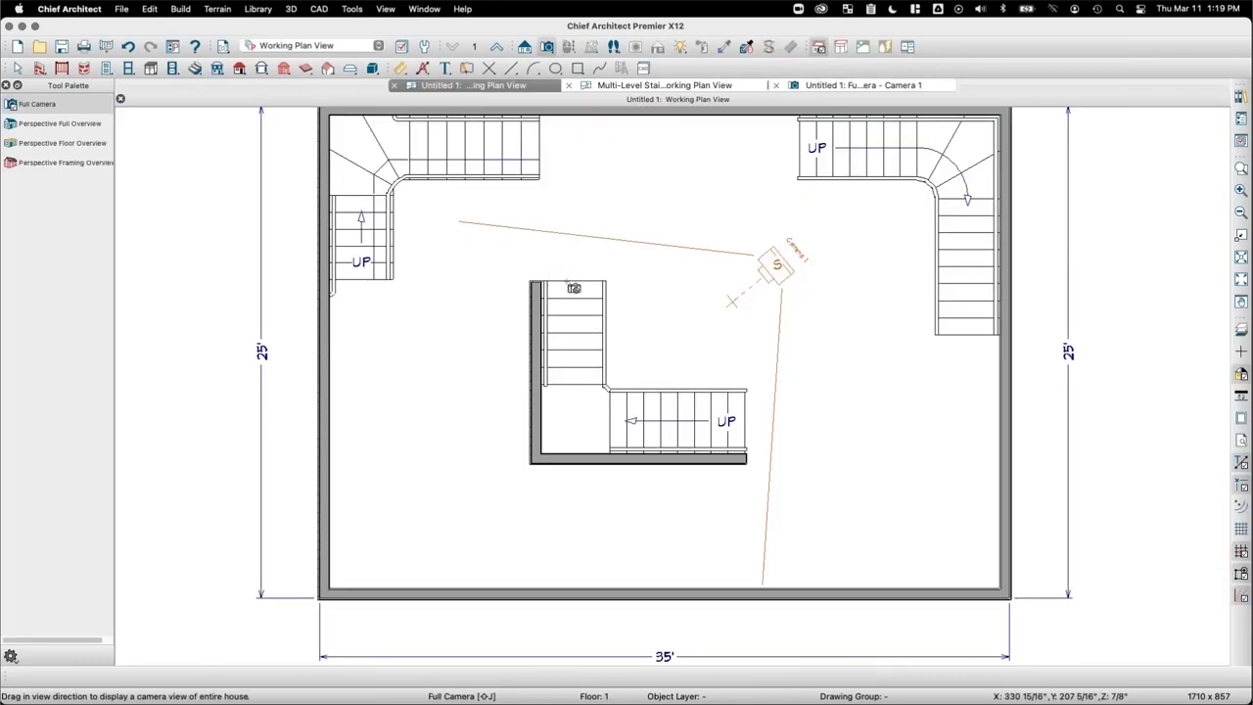
Step: Return to the Untitled 1 plan and delete the vertical wall along the upper stair run
{"action": "key", "text": "space"}
{"action": "left_click", "coordinate": [535, 308]}
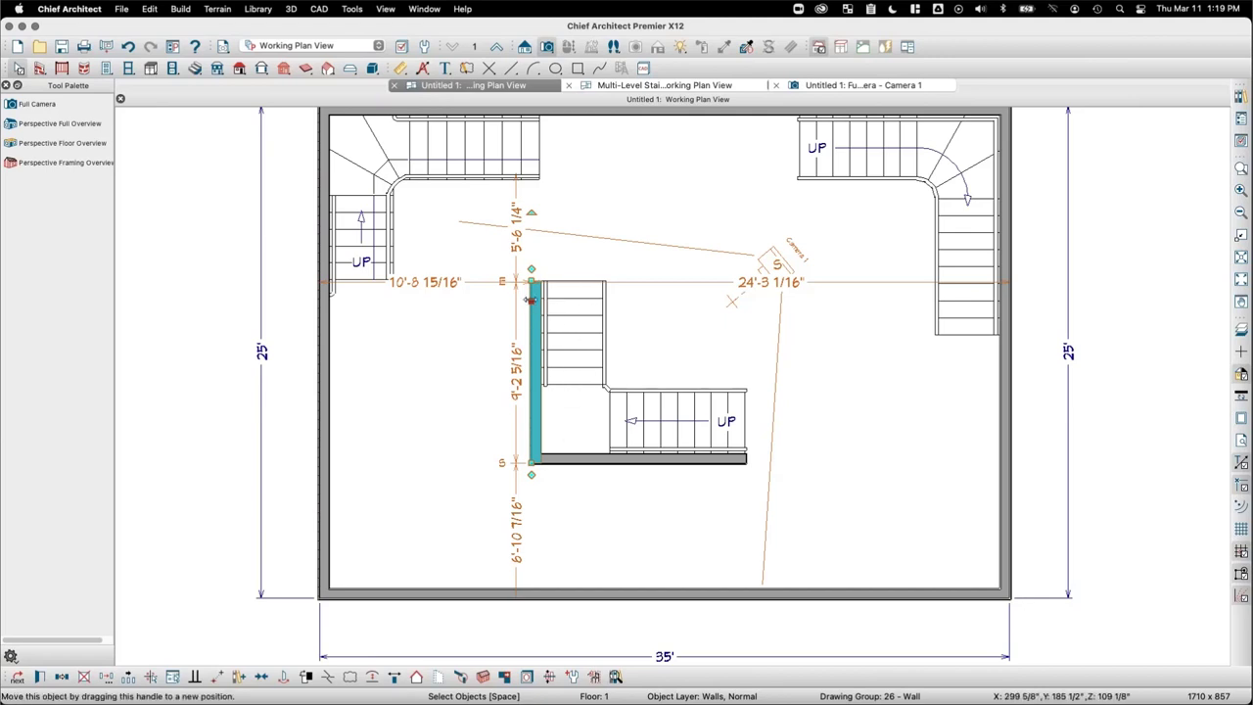
{"action": "key", "text": "Delete"}
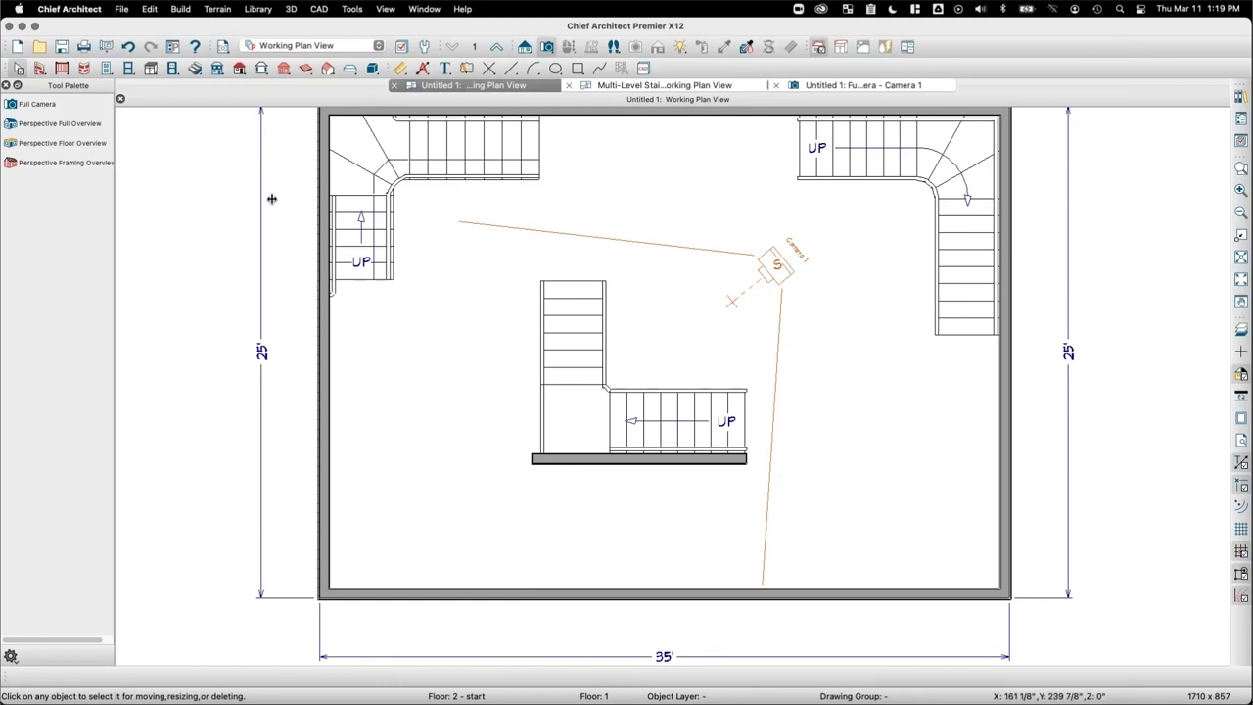
Step: Draw a straight interior wall lengthwise beneath the upper stair run, and two more walls from its end around to the lower run
{"action": "left_click", "coordinate": [39, 68]}
{"action": "left_click", "coordinate": [31, 125]}
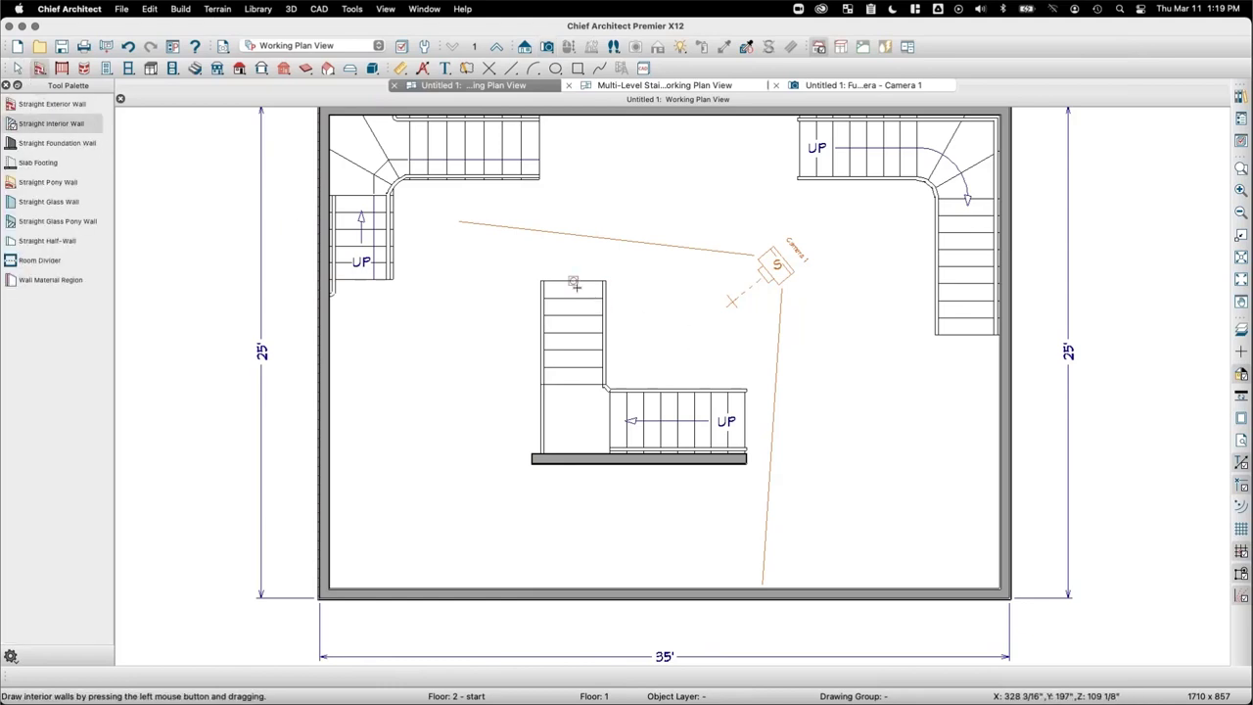
{"action": "left_click_drag", "start_coordinate": [576, 284], "coordinate": [563, 473]}
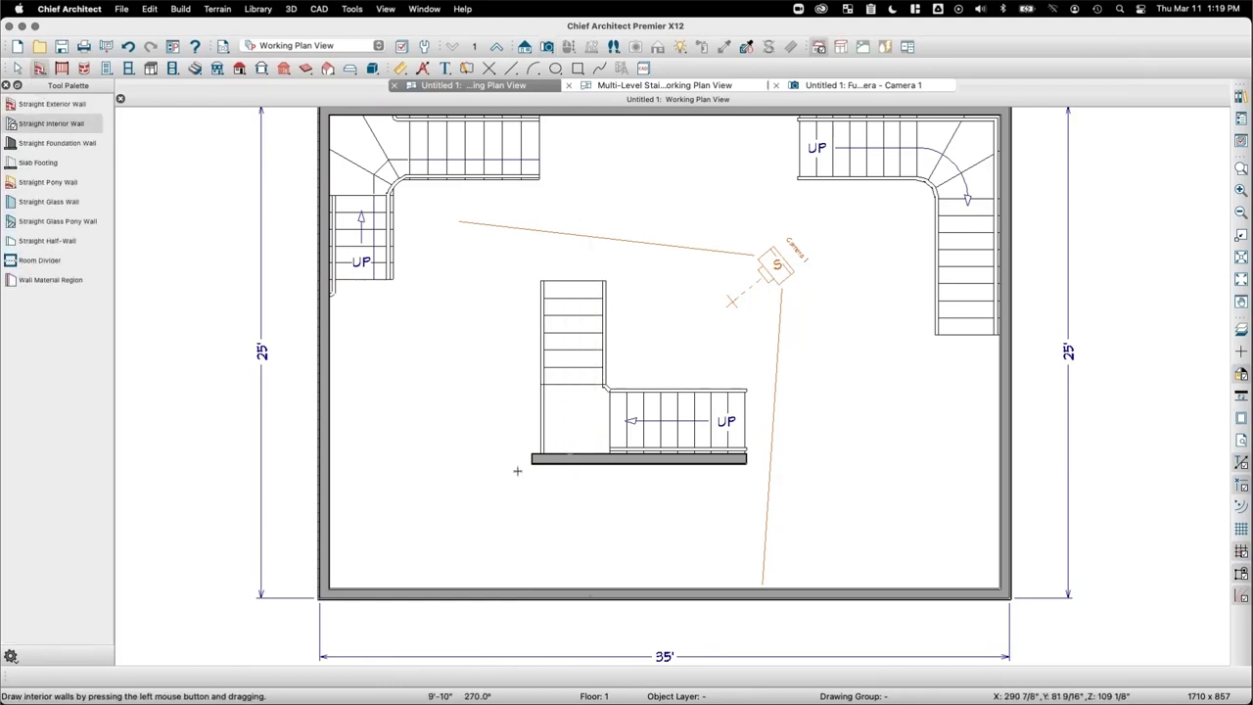
{"action": "mouse_move", "coordinate": [568, 281]}
{"action": "left_mouse_down"}
{"action": "mouse_move", "coordinate": [674, 281]}
{"action": "mouse_move", "coordinate": [674, 454]}
{"action": "left_mouse_up"}
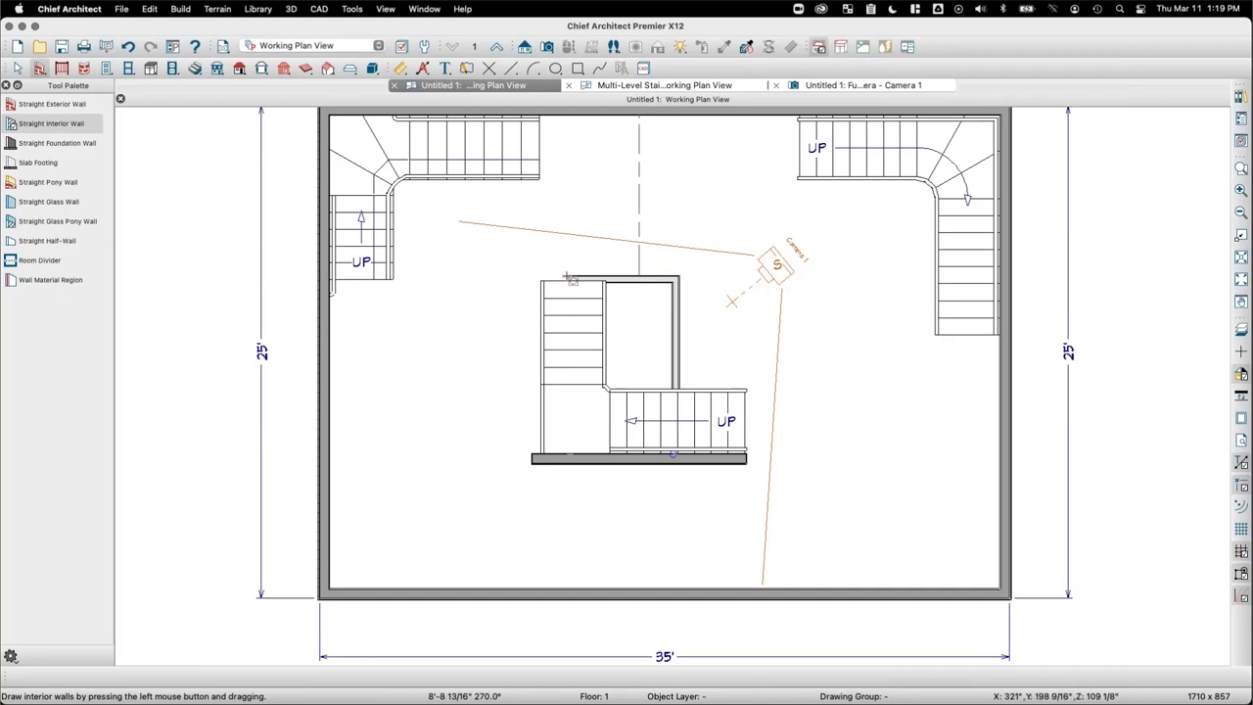
Step: Examine in the Camera 1 view how the interior walls meet the underside of the stairs
{"action": "left_click", "coordinate": [806, 88]}
{"action": "left_click_drag", "start_coordinate": [895, 285], "coordinate": [901, 218]}
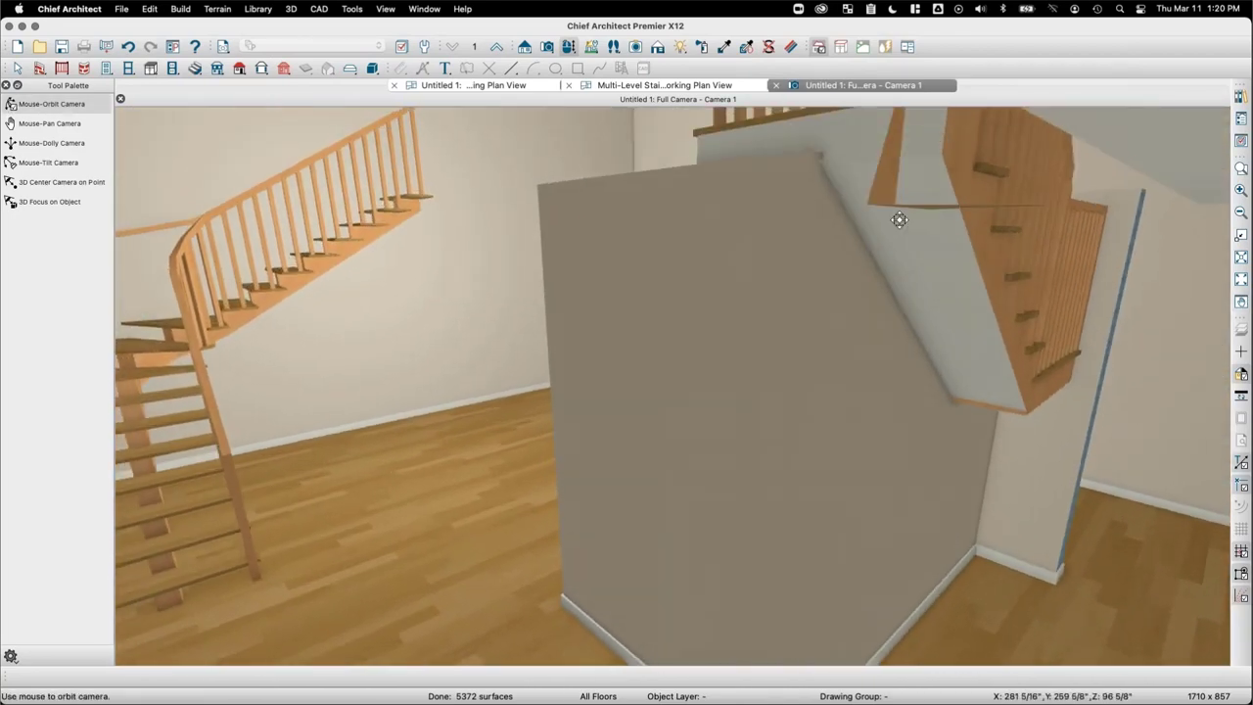
{"action": "left_click_drag", "start_coordinate": [801, 201], "coordinate": [774, 190]}
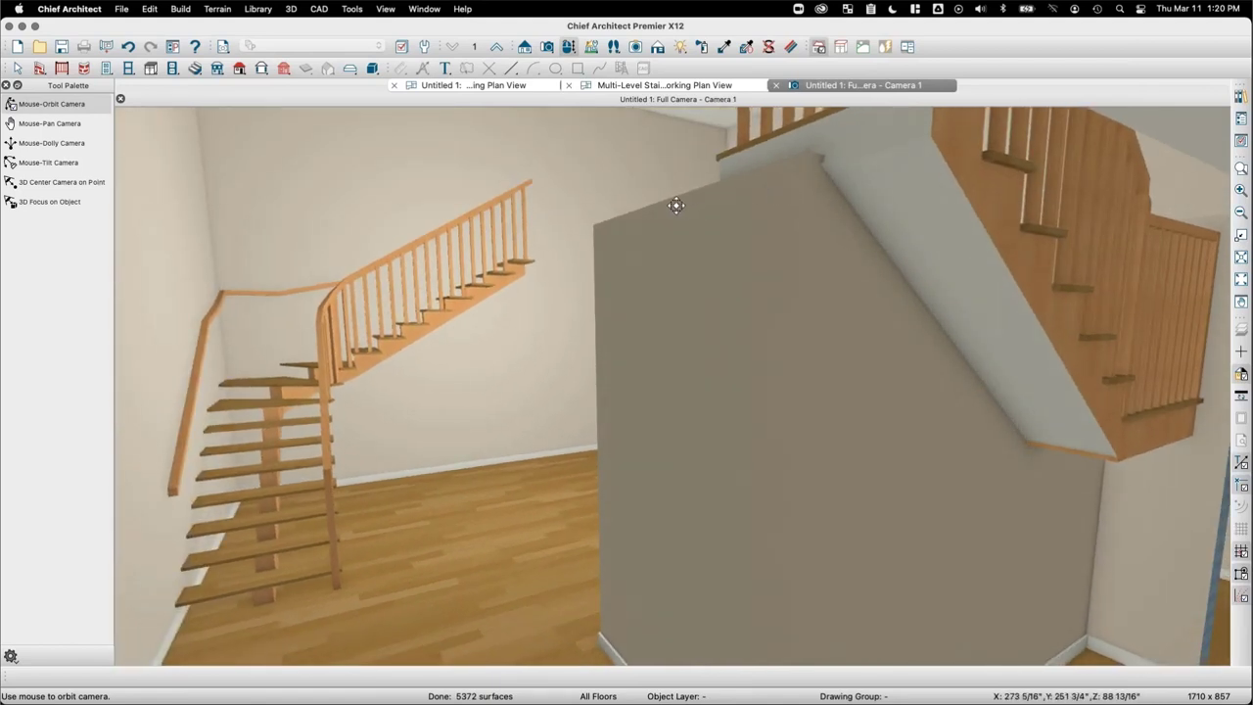
{"action": "left_click_drag", "start_coordinate": [734, 215], "coordinate": [789, 342]}
{"action": "left_click_drag", "start_coordinate": [828, 238], "coordinate": [750, 333]}
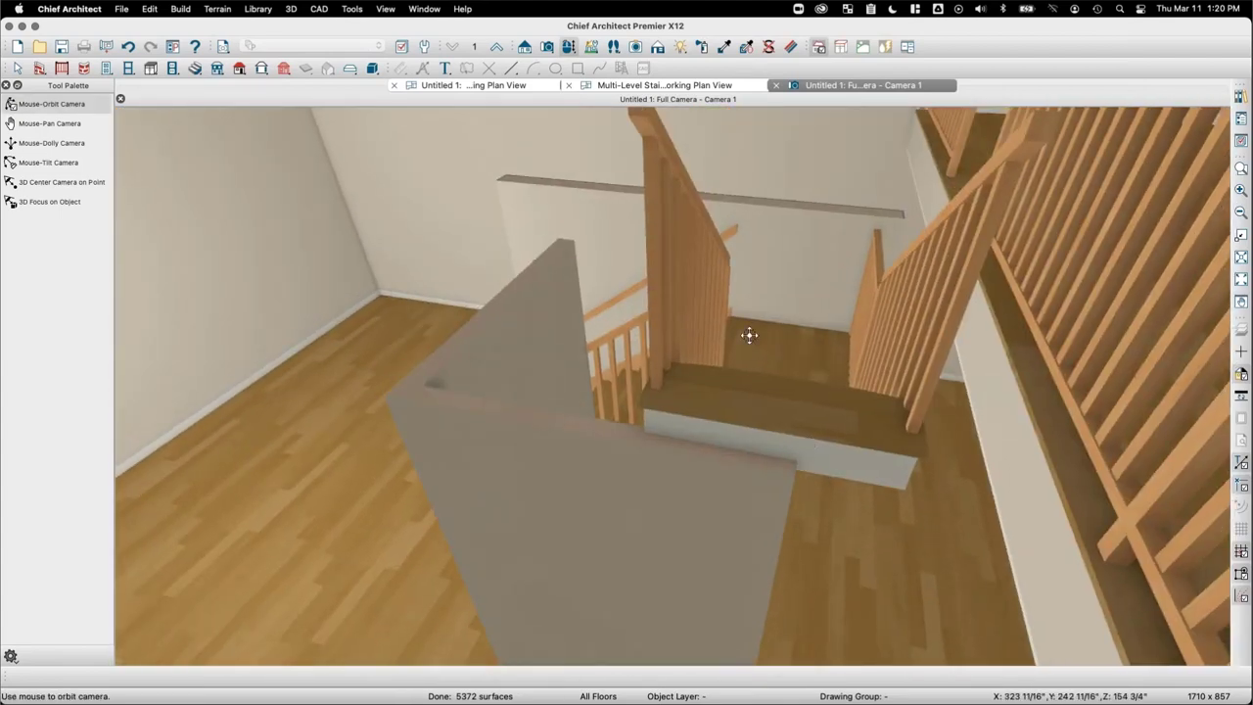
Step: Return to the plan, try another interior wall lengthwise beneath the upper stair run, and delete it
{"action": "left_click", "coordinate": [471, 86]}
{"action": "left_click", "coordinate": [617, 281]}
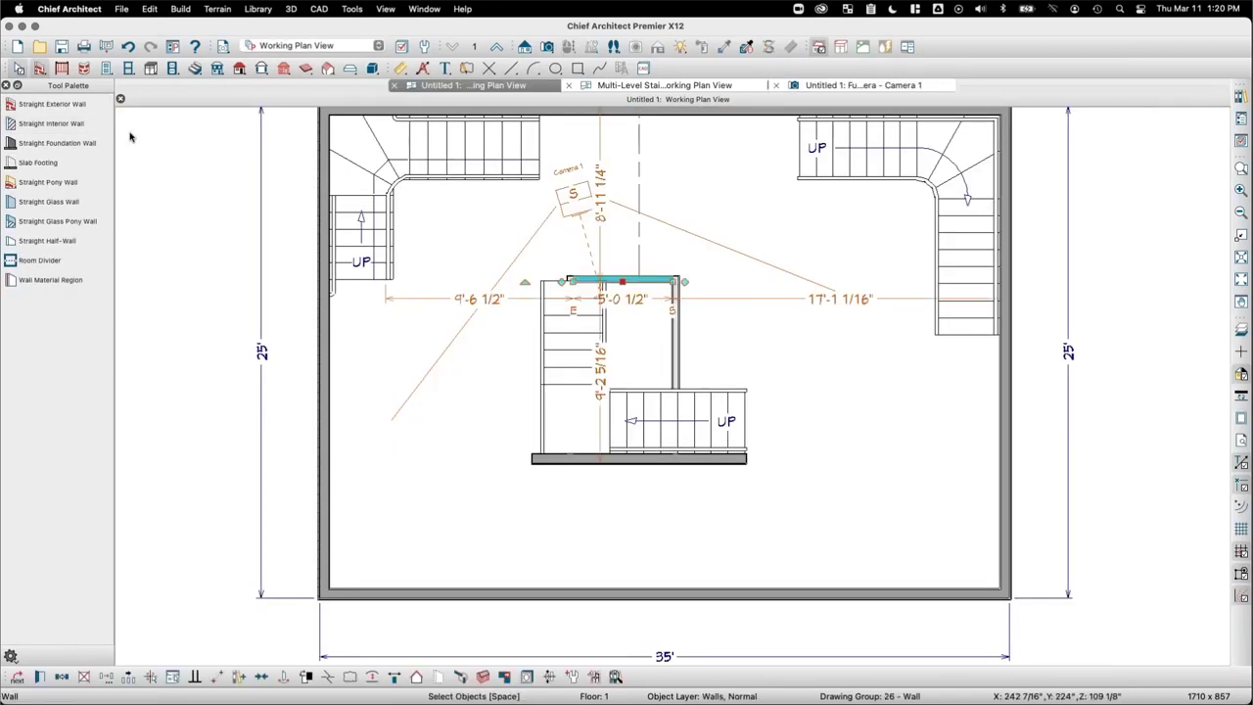
{"action": "left_click", "coordinate": [46, 123]}
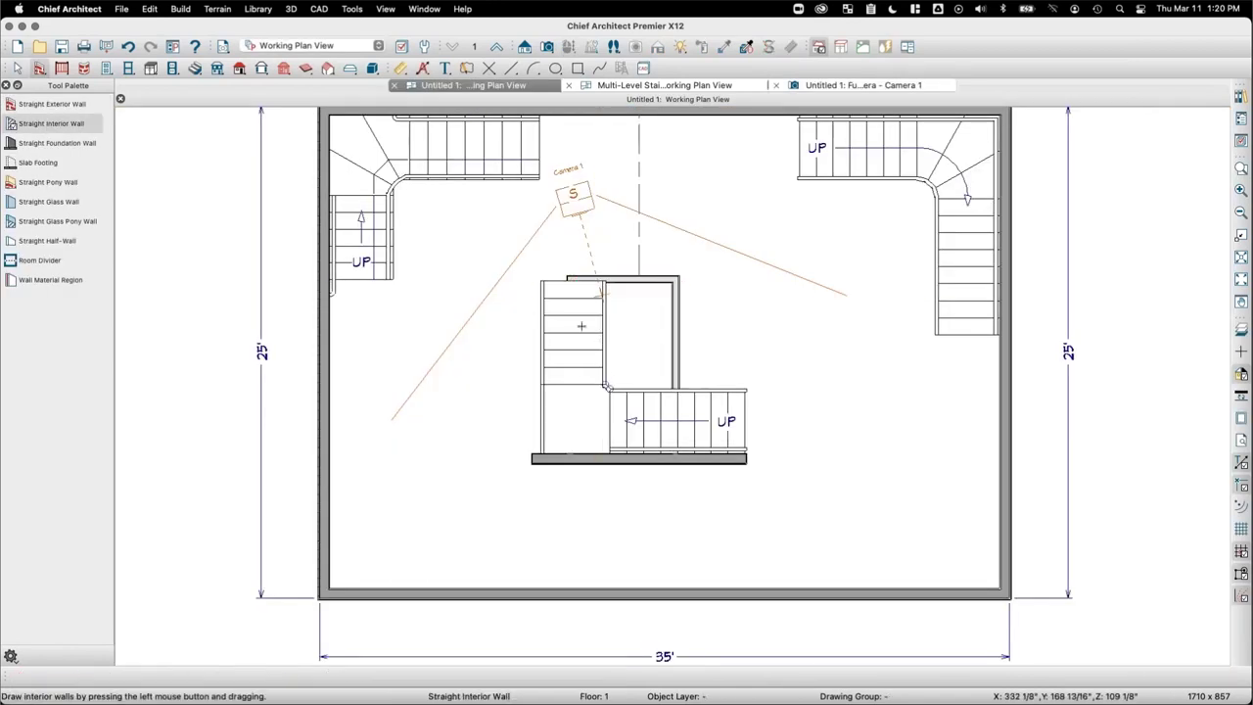
{"action": "left_click_drag", "start_coordinate": [573, 279], "coordinate": [573, 455]}
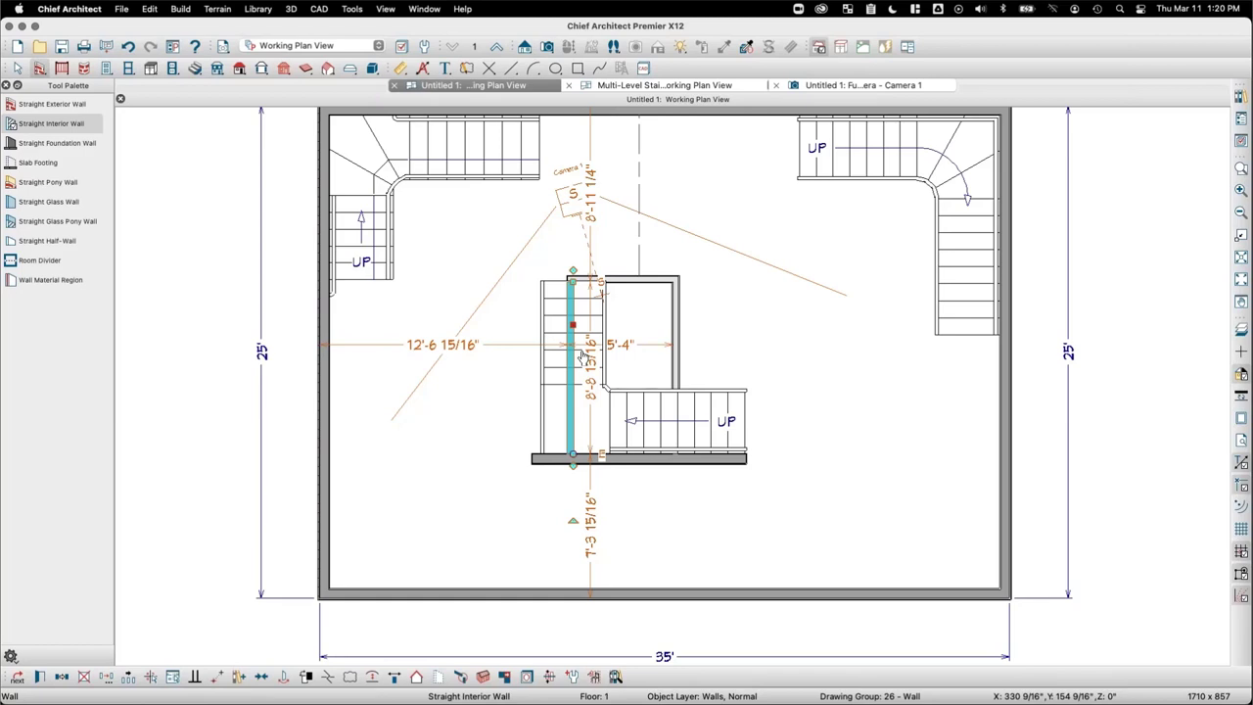
{"action": "key", "text": "Delete"}
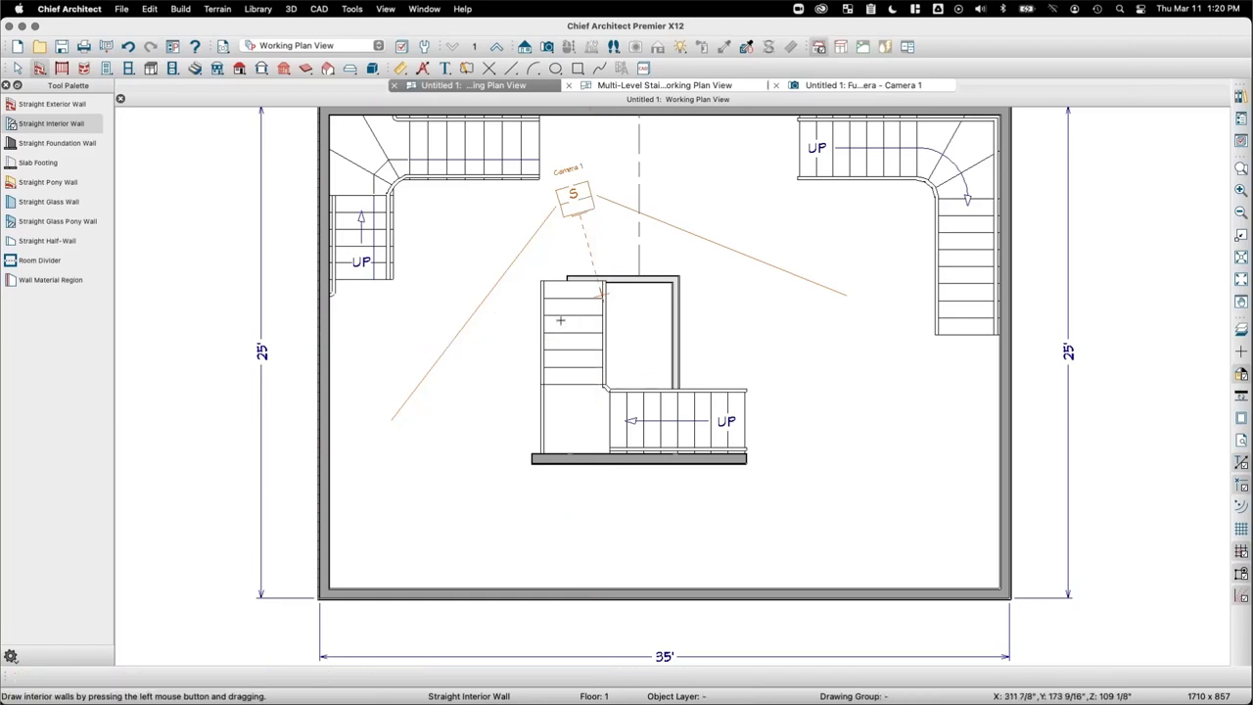
Step: Draw three interior walls enclosing a space on the outer side of the upper run and landing, and check them in the camera view
{"action": "mouse_move", "coordinate": [541, 322]}
{"action": "left_mouse_down"}
{"action": "mouse_move", "coordinate": [440, 319]}
{"action": "mouse_move", "coordinate": [467, 323]}
{"action": "mouse_move", "coordinate": [458, 465]}
{"action": "mouse_move", "coordinate": [533, 466]}
{"action": "left_mouse_up"}
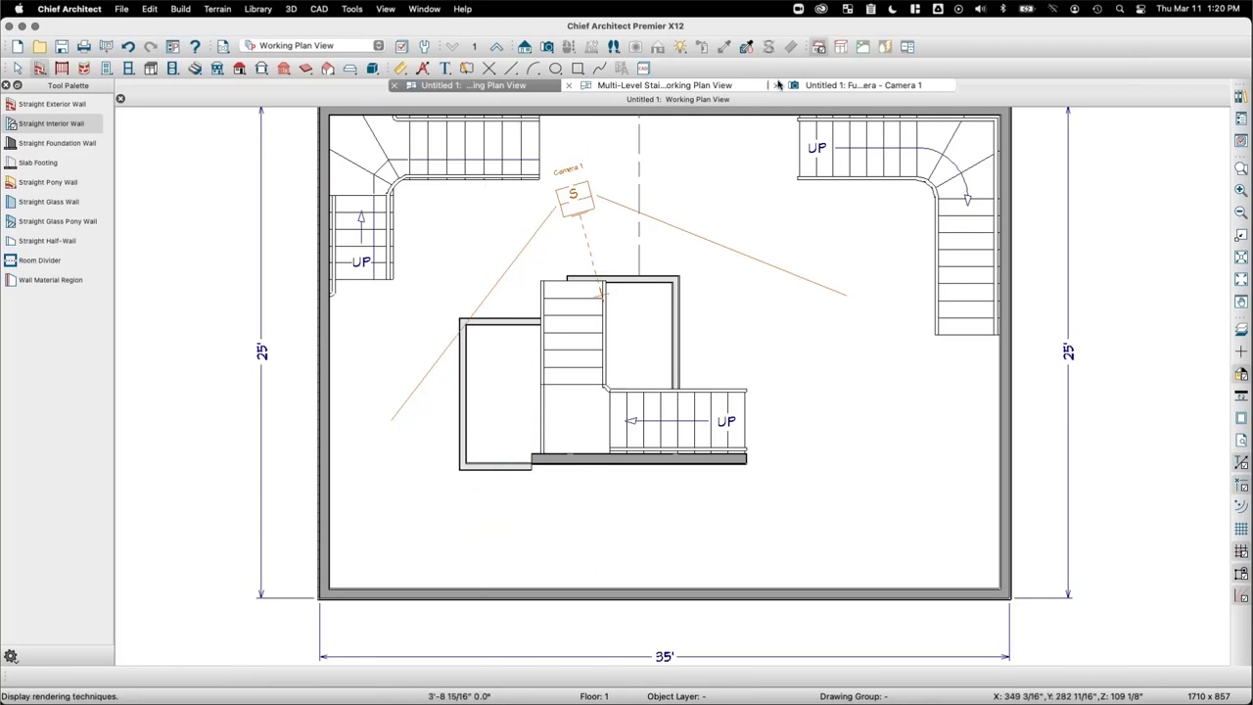
{"action": "left_click", "coordinate": [862, 85]}
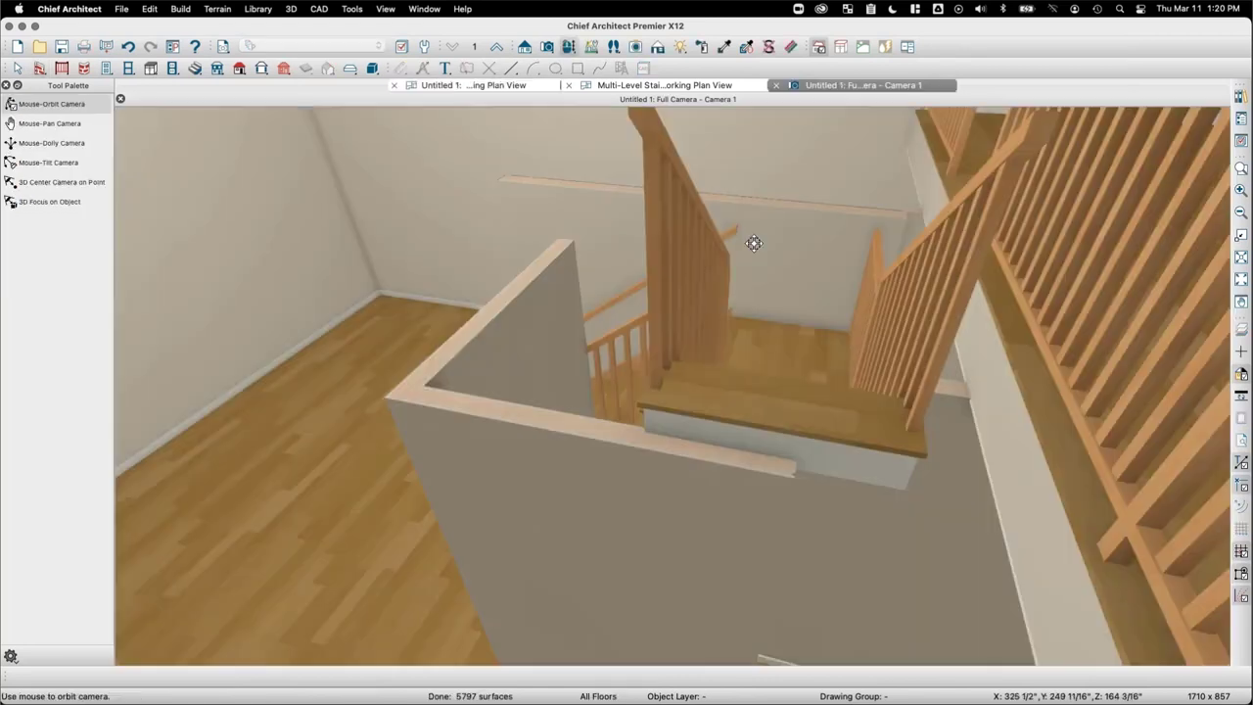
{"action": "mouse_move", "coordinate": [786, 411]}
{"action": "left_mouse_down"}
{"action": "mouse_move", "coordinate": [778, 343]}
{"action": "mouse_move", "coordinate": [924, 498]}
{"action": "mouse_move", "coordinate": [898, 461]}
{"action": "mouse_move", "coordinate": [772, 405]}
{"action": "mouse_move", "coordinate": [780, 367]}
{"action": "mouse_move", "coordinate": [795, 428]}
{"action": "left_mouse_up"}
{"action": "left_click_drag", "start_coordinate": [807, 532], "coordinate": [811, 134]}
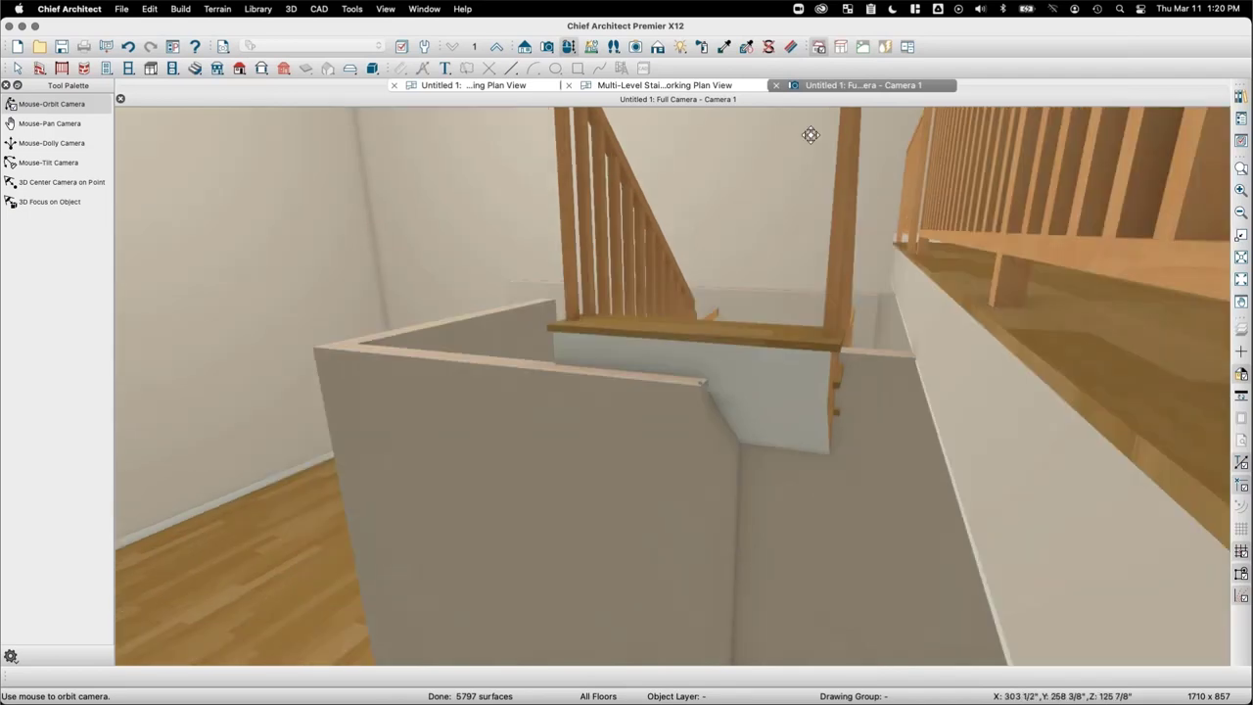
Step: Close the camera view and create a Perspective Floor Overview to inspect the walls around the stairs from above
{"action": "left_click", "coordinate": [774, 85]}
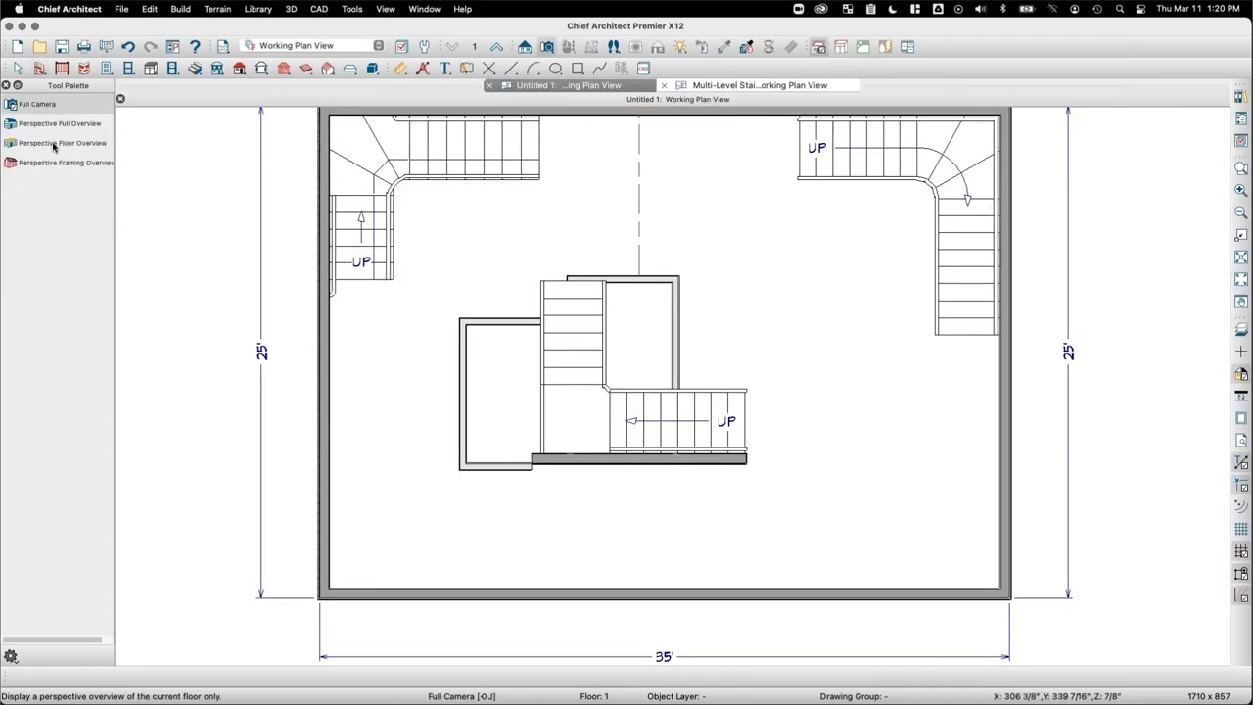
{"action": "mouse_move", "coordinate": [711, 317]}
{"action": "left_mouse_down"}
{"action": "mouse_move", "coordinate": [512, 346]}
{"action": "mouse_move", "coordinate": [425, 344]}
{"action": "mouse_move", "coordinate": [789, 350]}
{"action": "mouse_move", "coordinate": [711, 316]}
{"action": "left_mouse_up"}
{"action": "scroll", "coordinate": [780, 310], "scroll_direction": "up", "scroll_amount": 5}
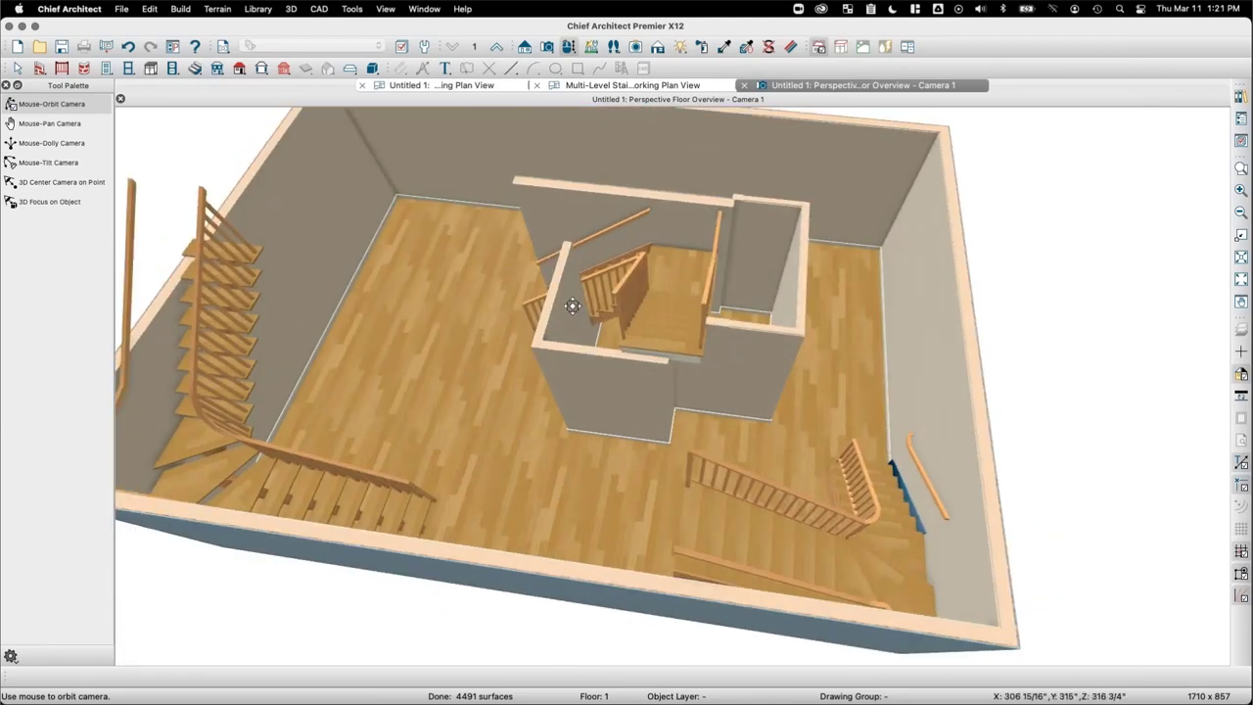
{"action": "left_click_drag", "start_coordinate": [571, 299], "coordinate": [828, 302]}
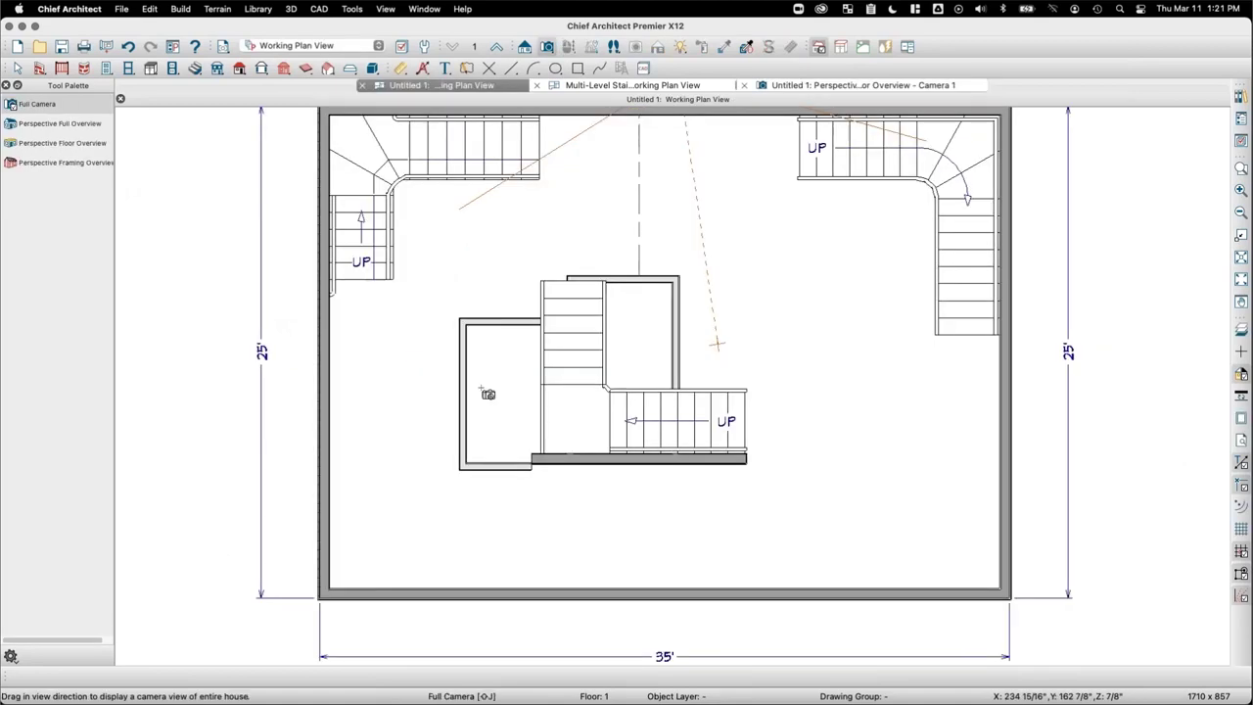
Step: Return to the plan, try resizing the vertical interior wall that meets the lower stair run, and undo it
{"action": "left_click", "coordinate": [470, 86]}
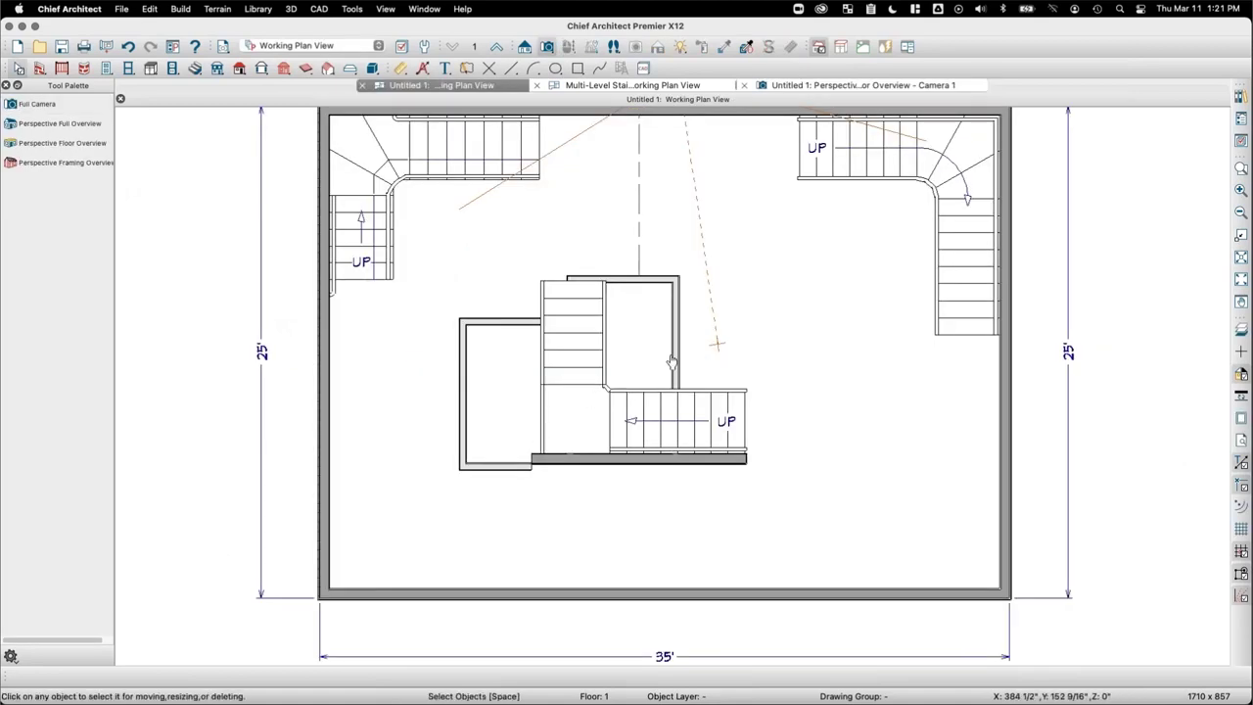
{"action": "left_click", "coordinate": [674, 362]}
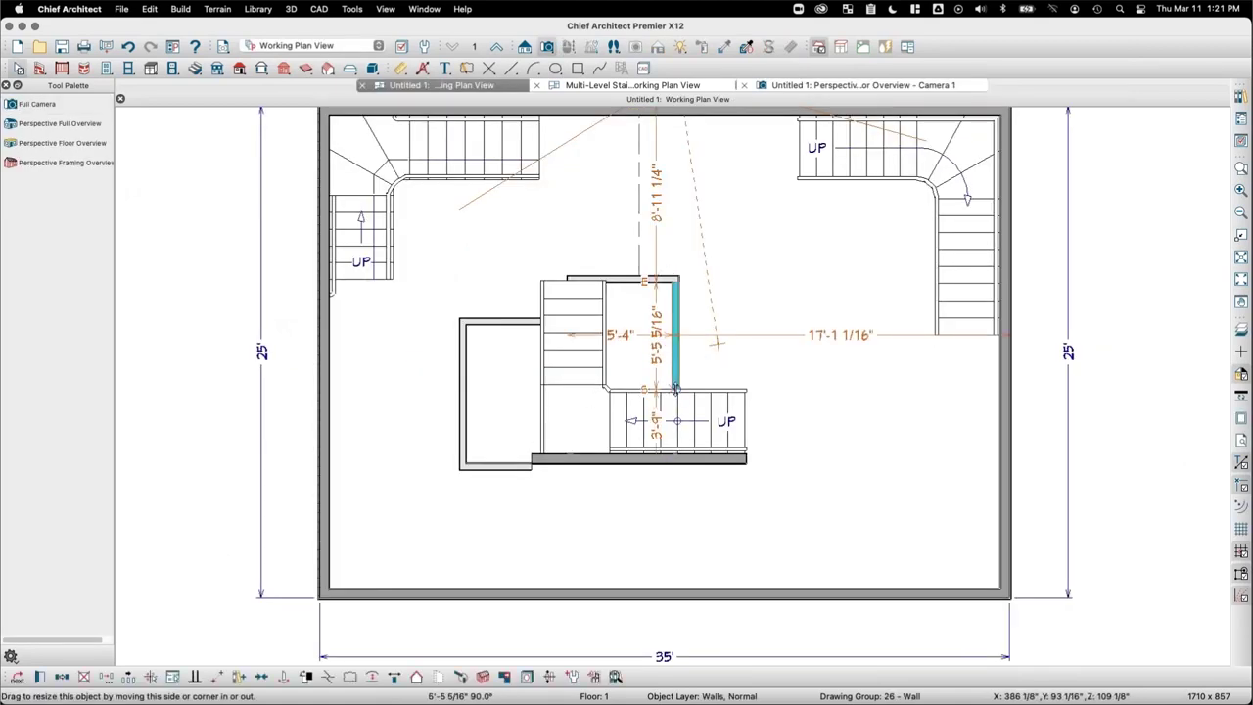
{"action": "mouse_move", "coordinate": [675, 387]}
{"action": "left_mouse_down"}
{"action": "mouse_move", "coordinate": [580, 385]}
{"action": "mouse_move", "coordinate": [674, 377]}
{"action": "left_mouse_up"}
{"action": "key", "text": "super+z"}
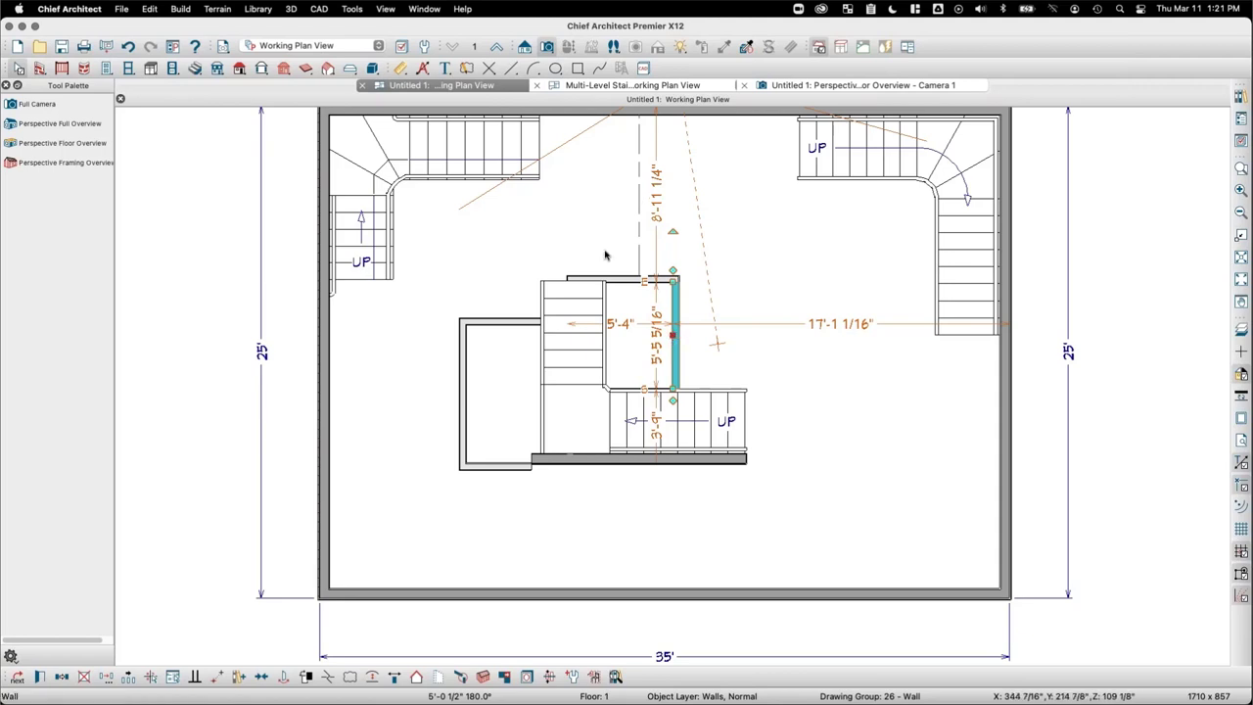
Step: Shift the horizontal interior wall down onto the top of the upper run, and move the adjoining vertical wall beneath the run
{"action": "left_click", "coordinate": [615, 283]}
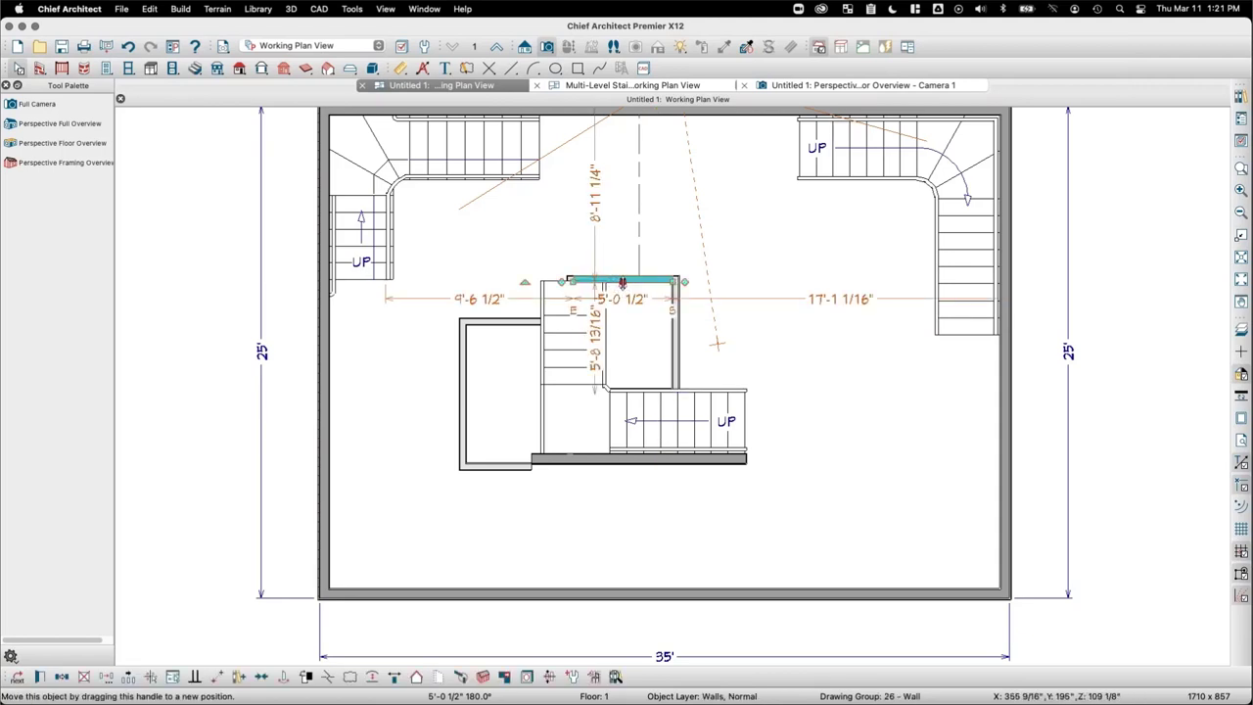
{"action": "left_click_drag", "start_coordinate": [587, 285], "coordinate": [587, 293]}
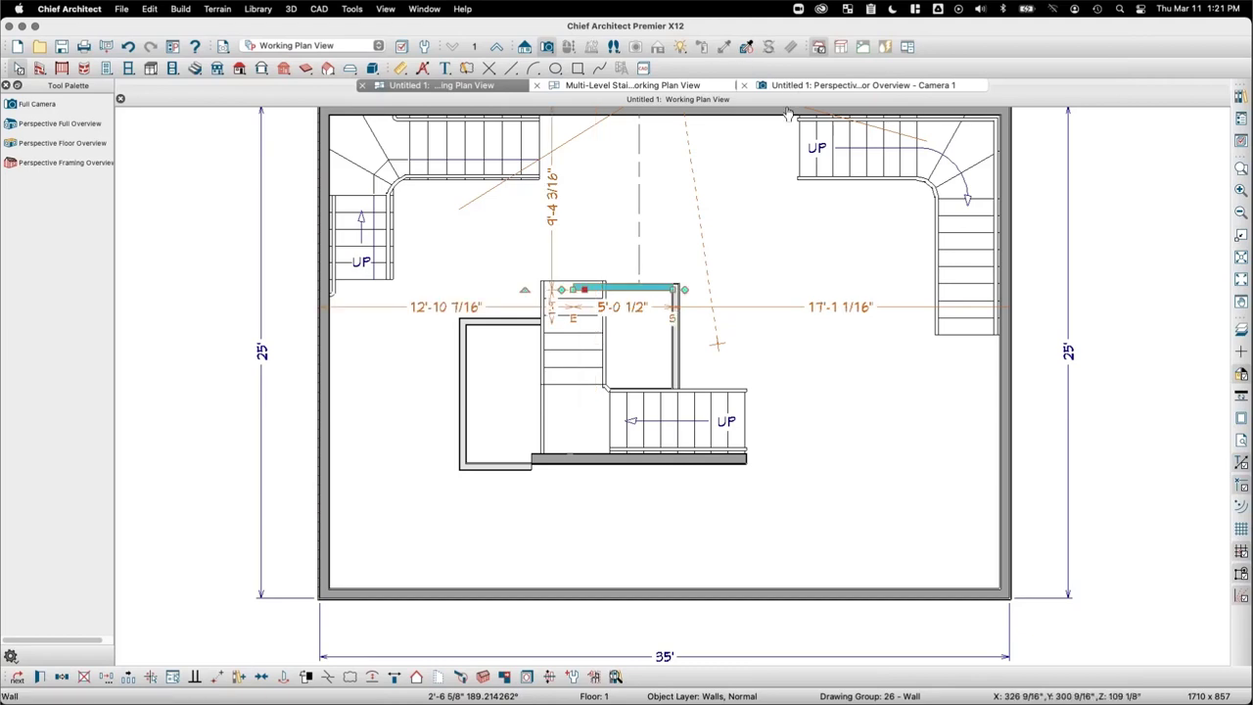
{"action": "left_click", "coordinate": [637, 332]}
{"action": "left_click_drag", "start_coordinate": [638, 333], "coordinate": [593, 328]}
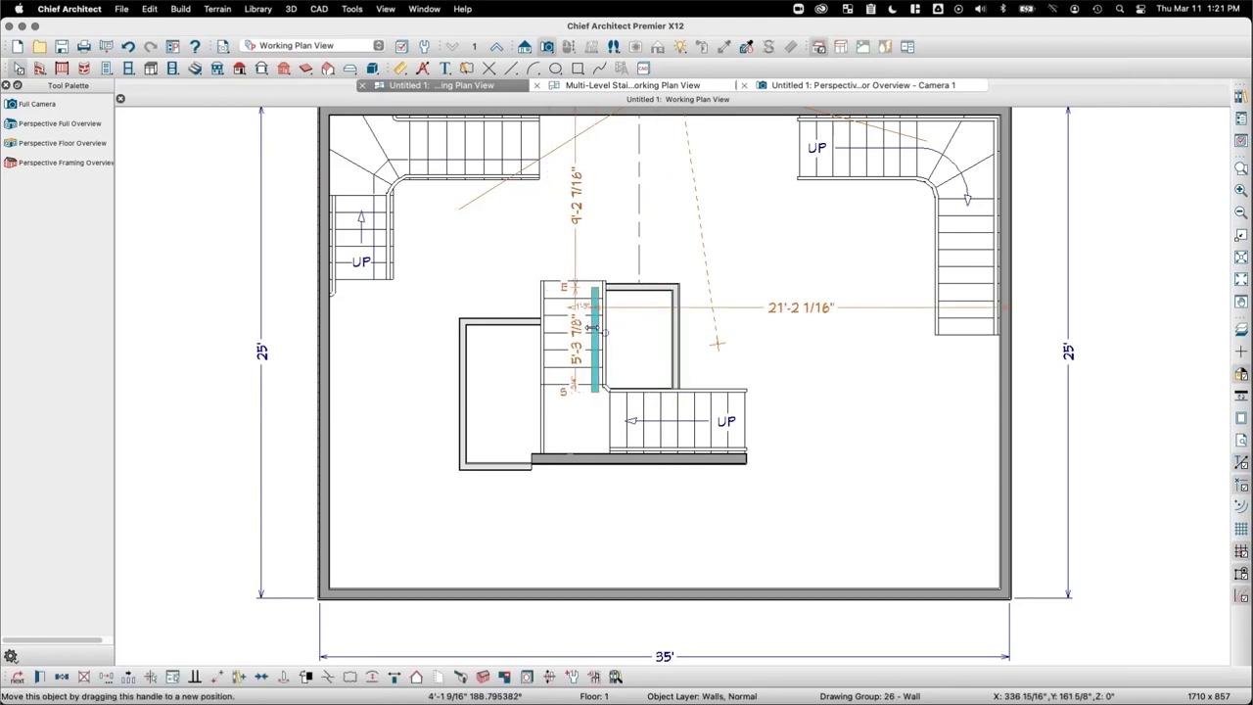
Step: Move the lengthwise wall beneath the upper run to its outer edge, about 4'-2 3/4" from the enclosure's far wall
{"action": "left_click", "coordinate": [563, 329]}
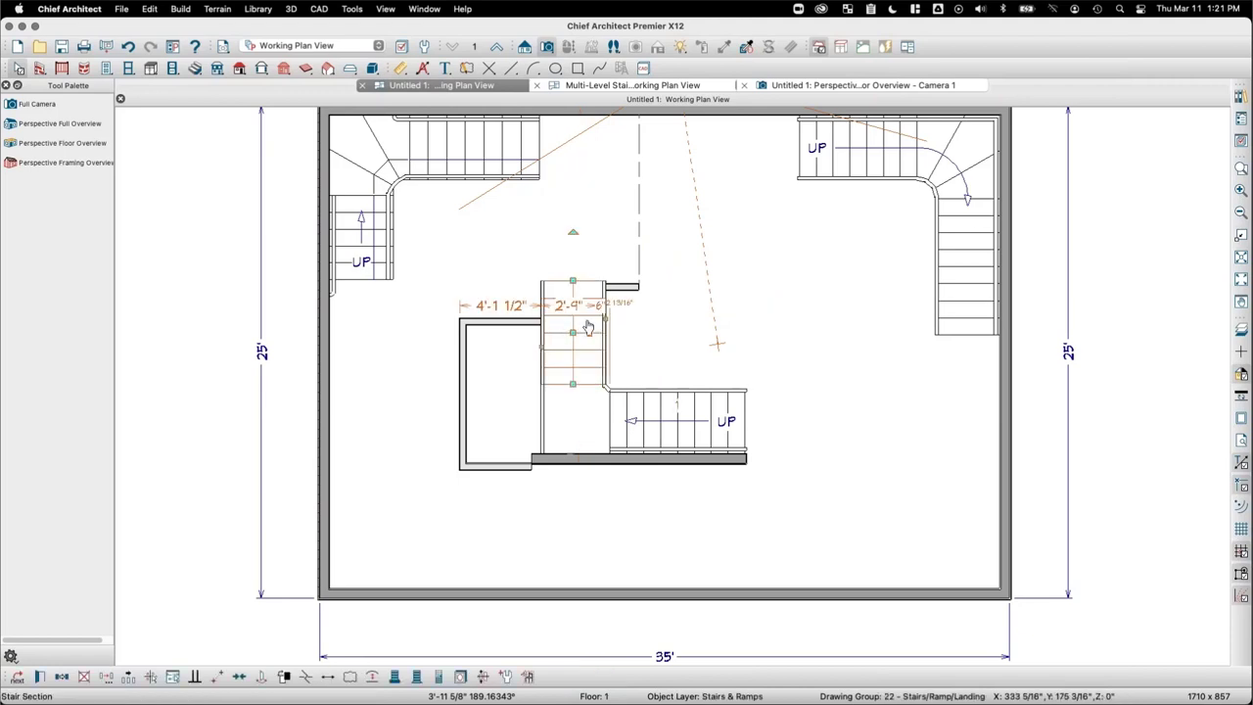
{"action": "left_click", "coordinate": [573, 321]}
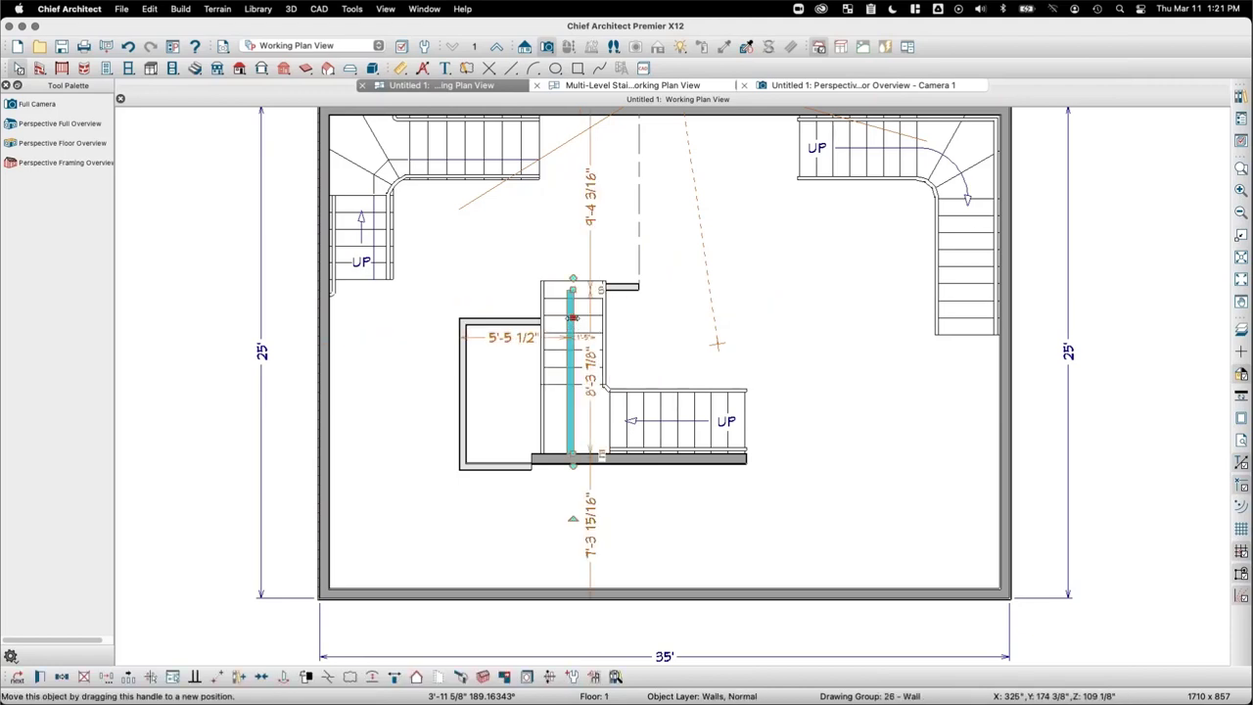
{"action": "mouse_move", "coordinate": [573, 321]}
{"action": "left_mouse_down"}
{"action": "mouse_move", "coordinate": [544, 319]}
{"action": "mouse_move", "coordinate": [560, 321]}
{"action": "left_mouse_up"}
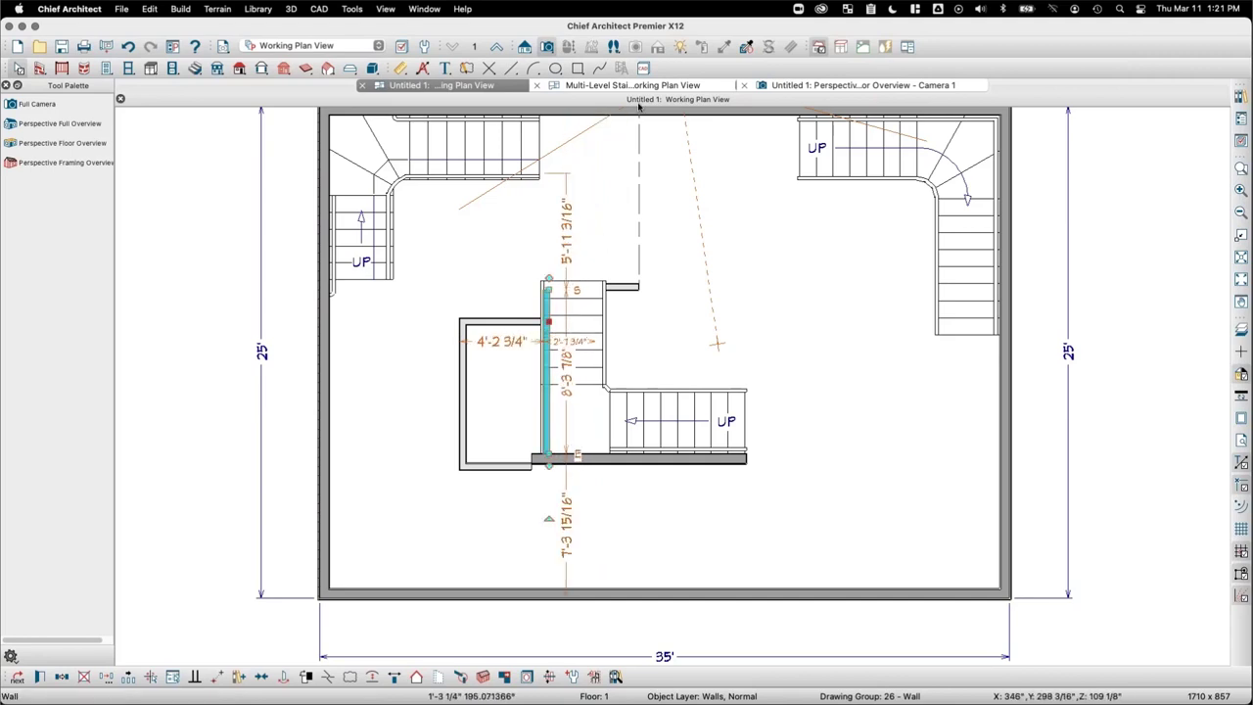
Step: Shorten the horizontal wall at the head of the upper run to the run's inner edge, and check the vertical wall joining it
{"action": "left_click", "coordinate": [631, 290]}
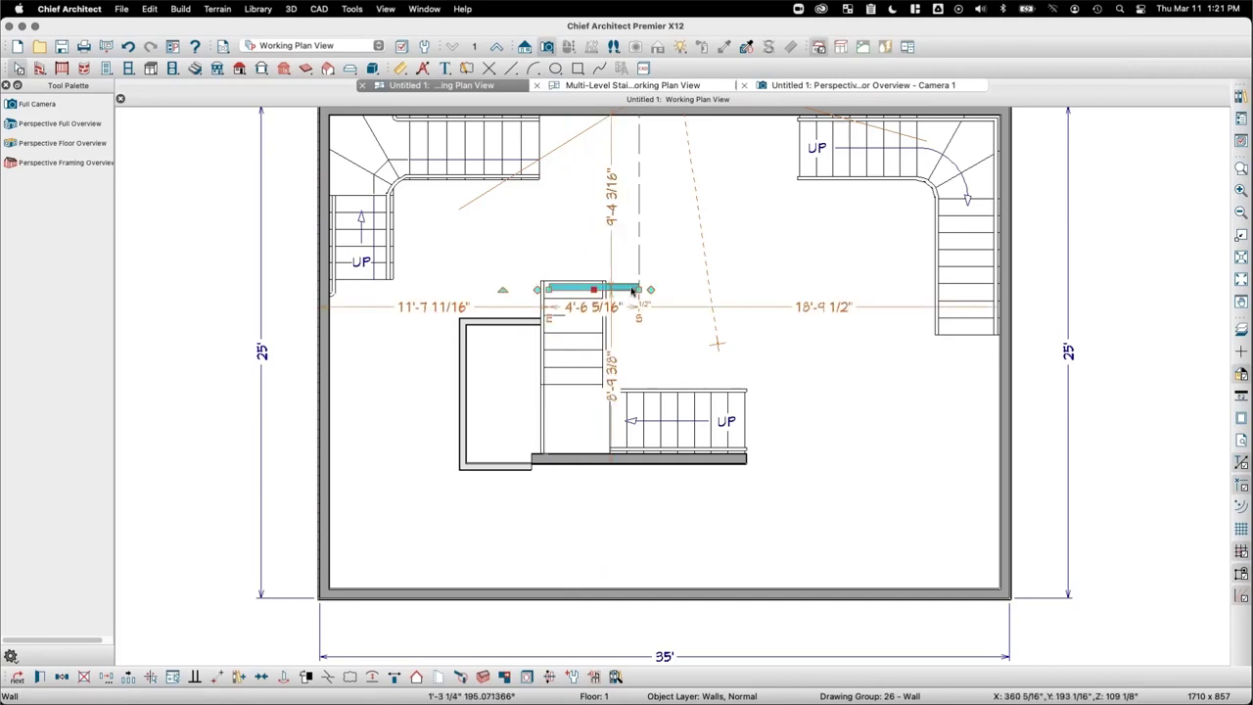
{"action": "key", "text": "Delete"}
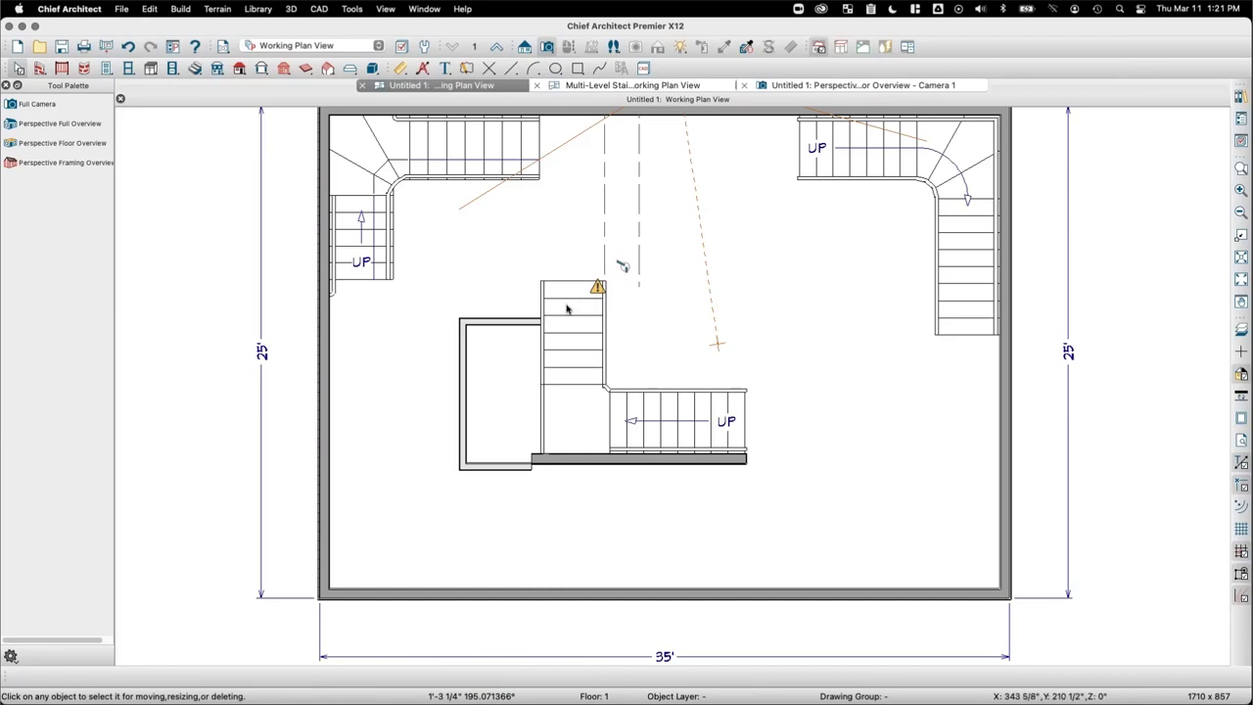
{"action": "left_click", "coordinate": [599, 305]}
{"action": "left_click", "coordinate": [617, 312]}
{"action": "left_click", "coordinate": [602, 309]}
{"action": "left_click", "coordinate": [598, 294]}
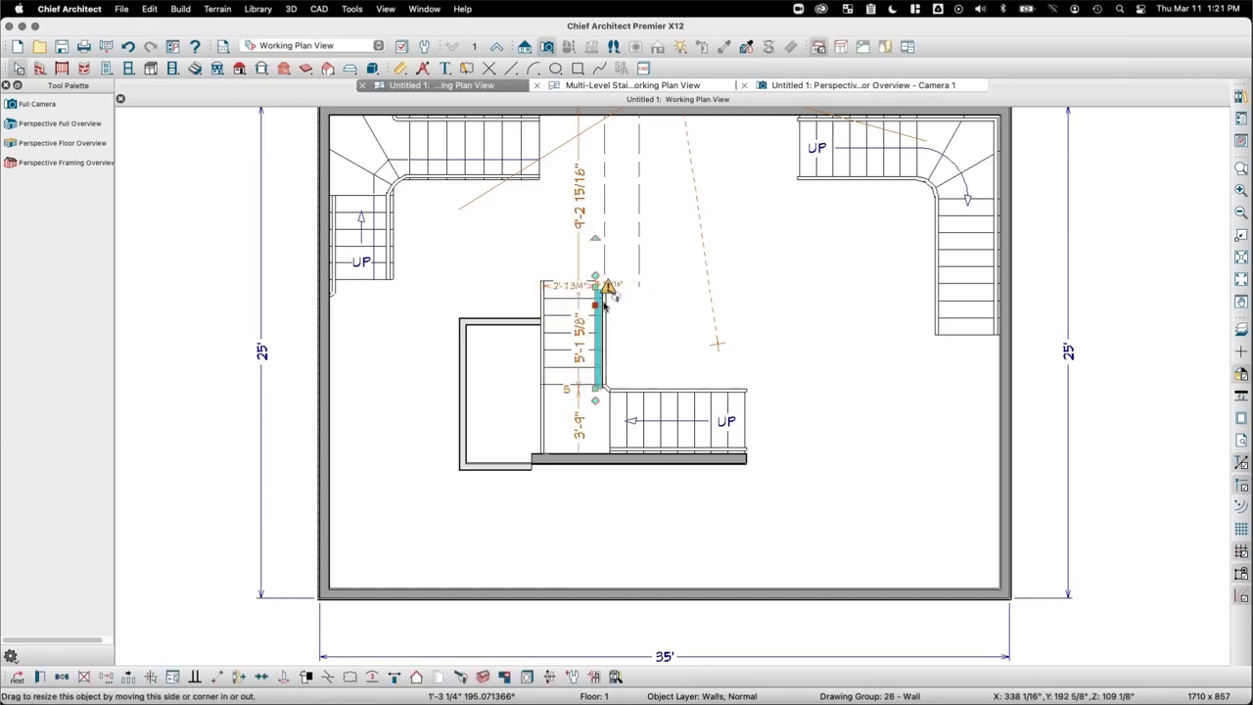
{"action": "left_click", "coordinate": [591, 294]}
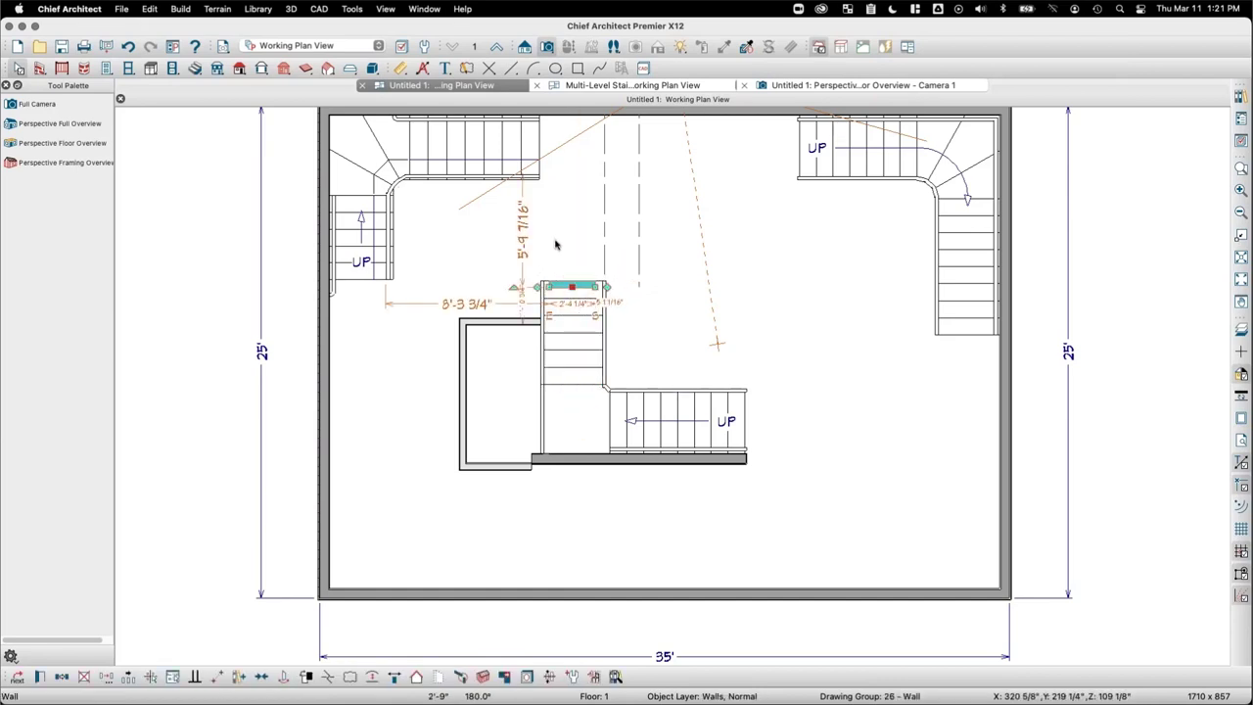
Step: Inspect the walls enclosing the space beneath the upper run from several angles in the Perspective Floor Overview
{"action": "key", "text": "ctrl+Tab"}
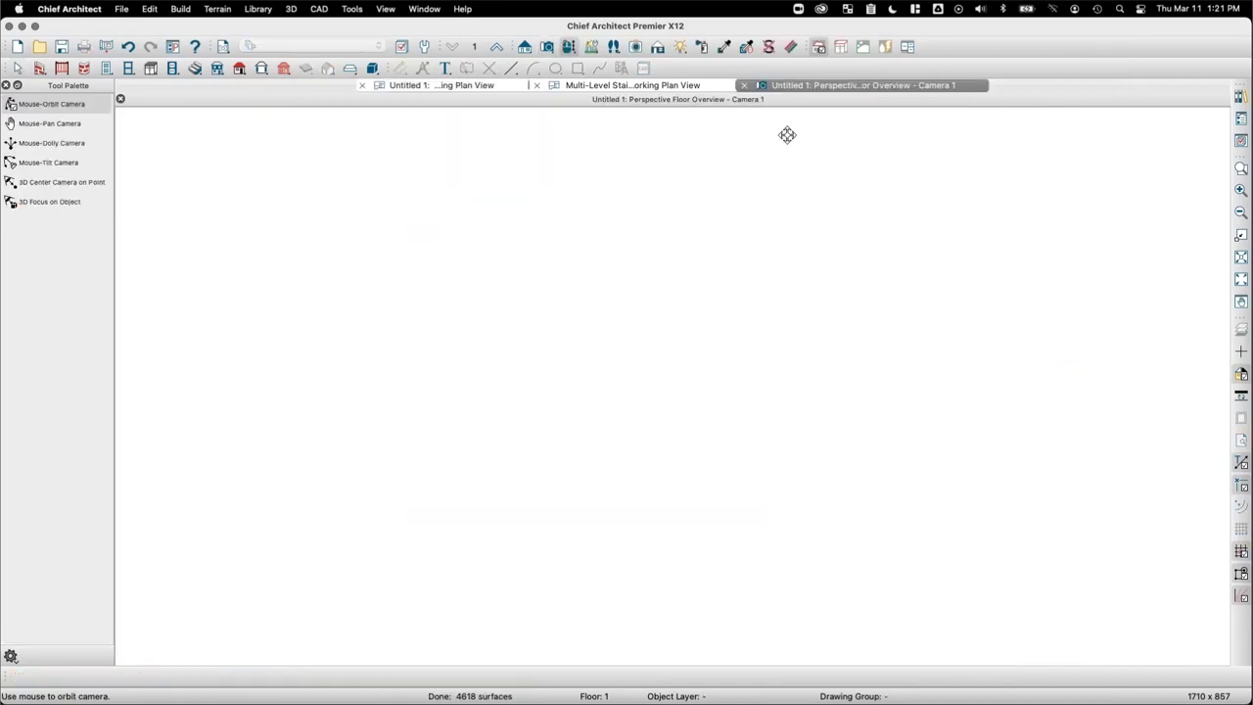
{"action": "left_click_drag", "start_coordinate": [877, 276], "coordinate": [946, 294]}
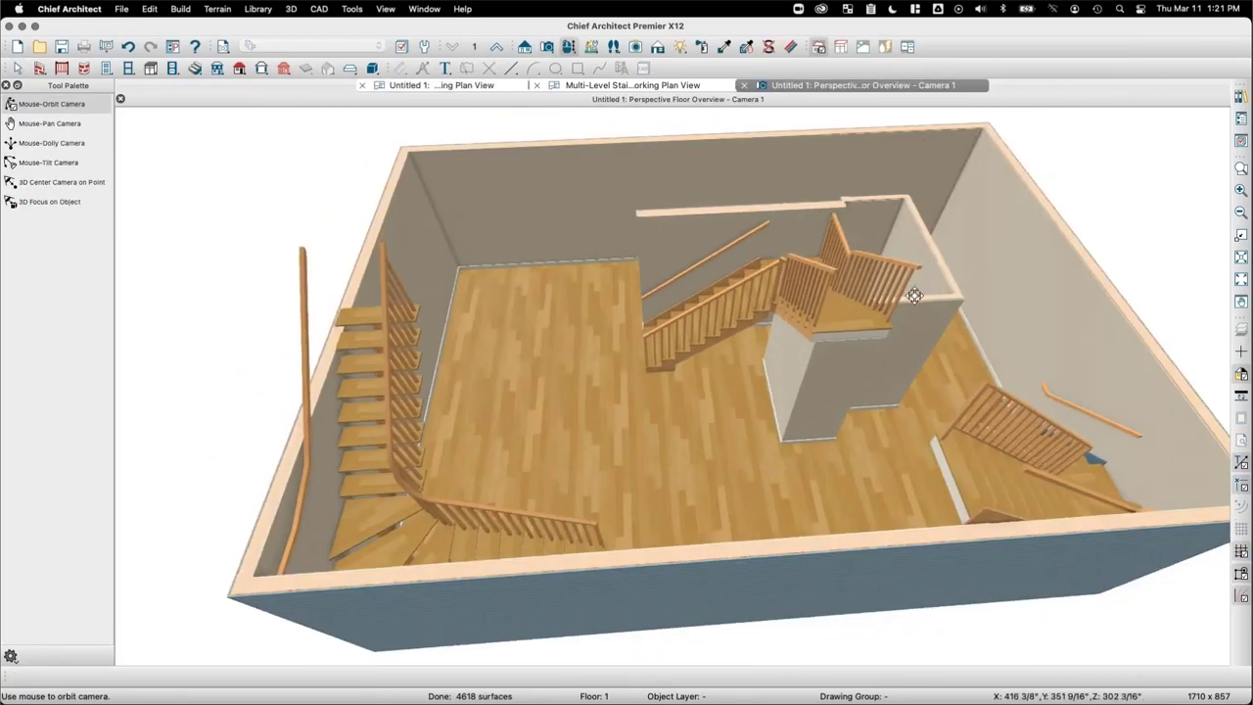
{"action": "mouse_move", "coordinate": [871, 319]}
{"action": "left_mouse_down"}
{"action": "mouse_move", "coordinate": [910, 327]}
{"action": "mouse_move", "coordinate": [894, 323]}
{"action": "left_mouse_up"}
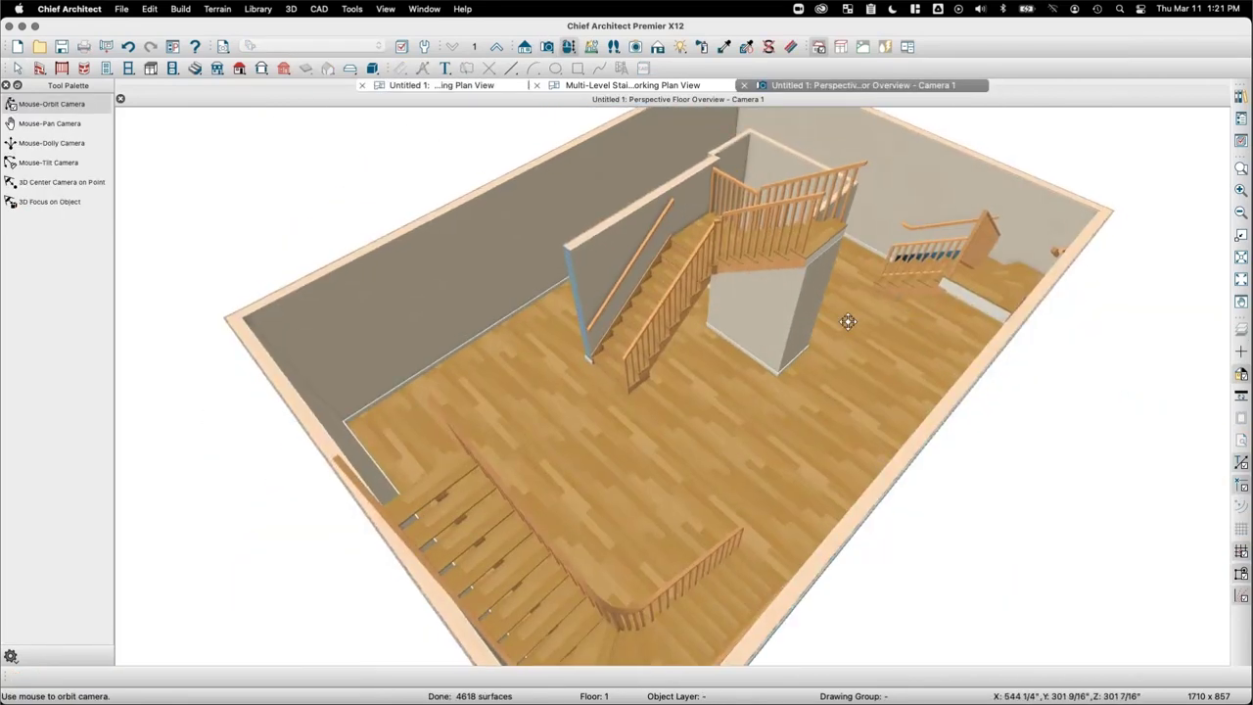
{"action": "scroll", "coordinate": [783, 321], "scroll_direction": "up", "scroll_amount": 6}
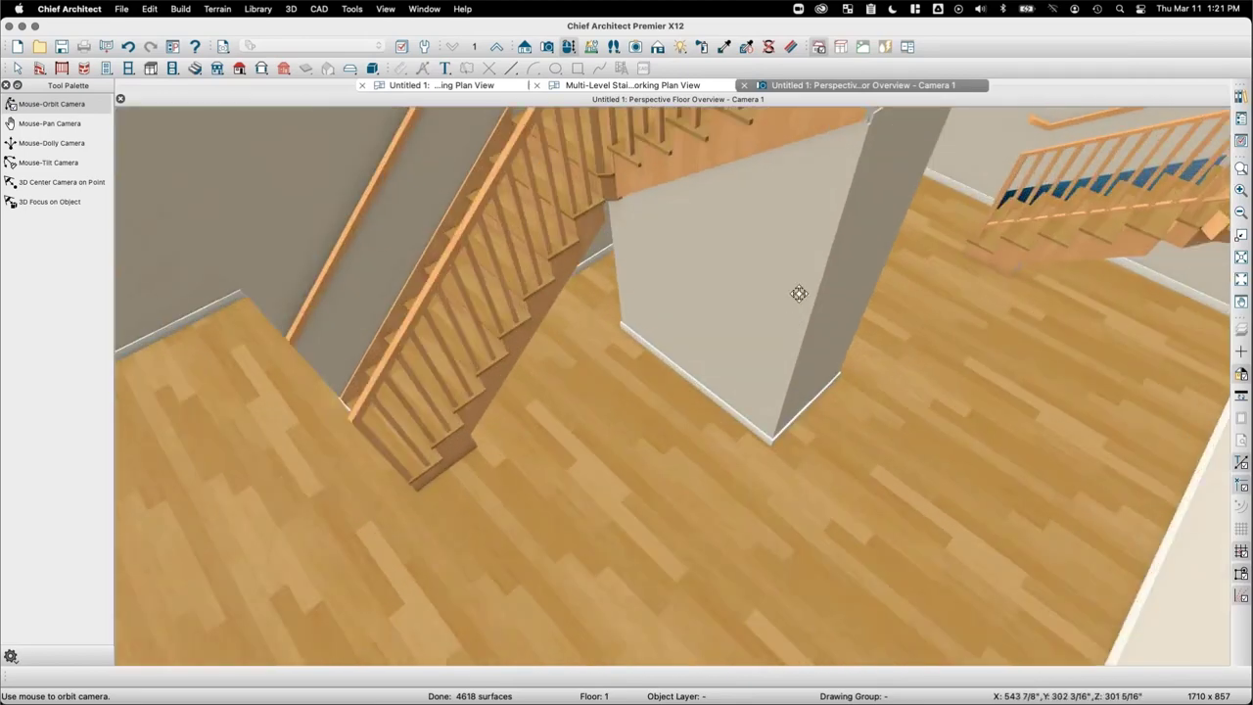
{"action": "left_click_drag", "start_coordinate": [797, 290], "coordinate": [674, 264]}
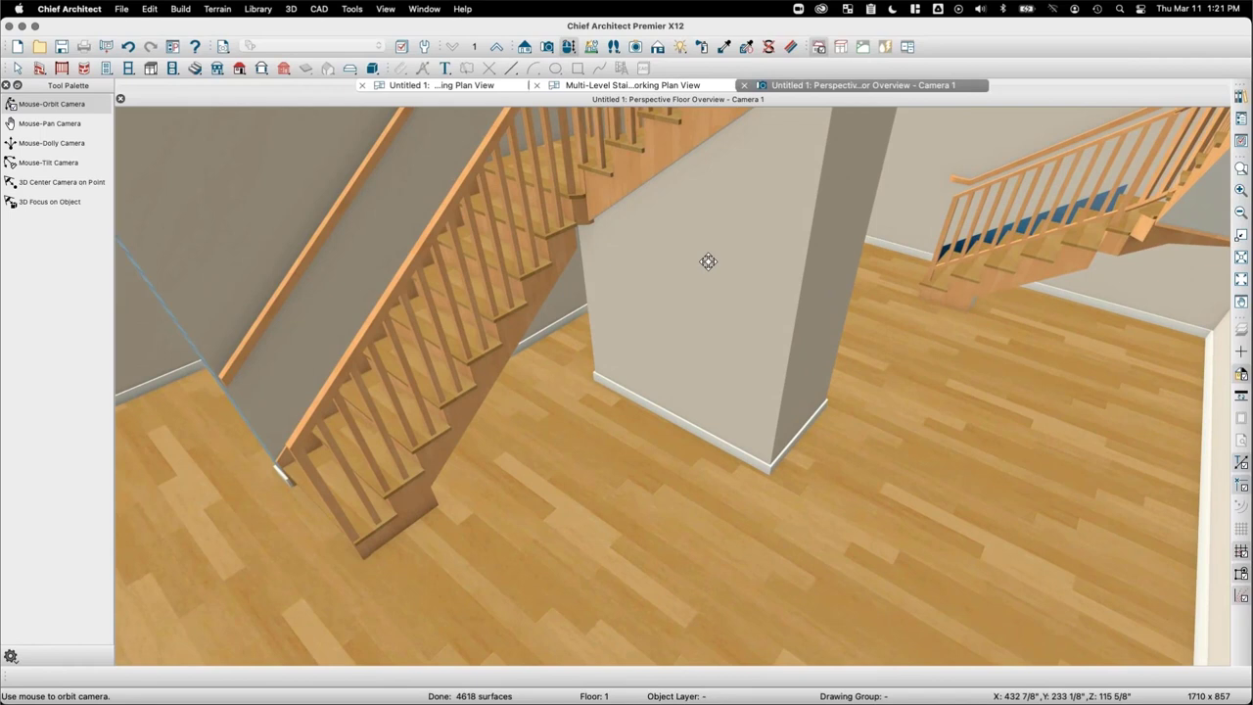
{"action": "key", "text": "space"}
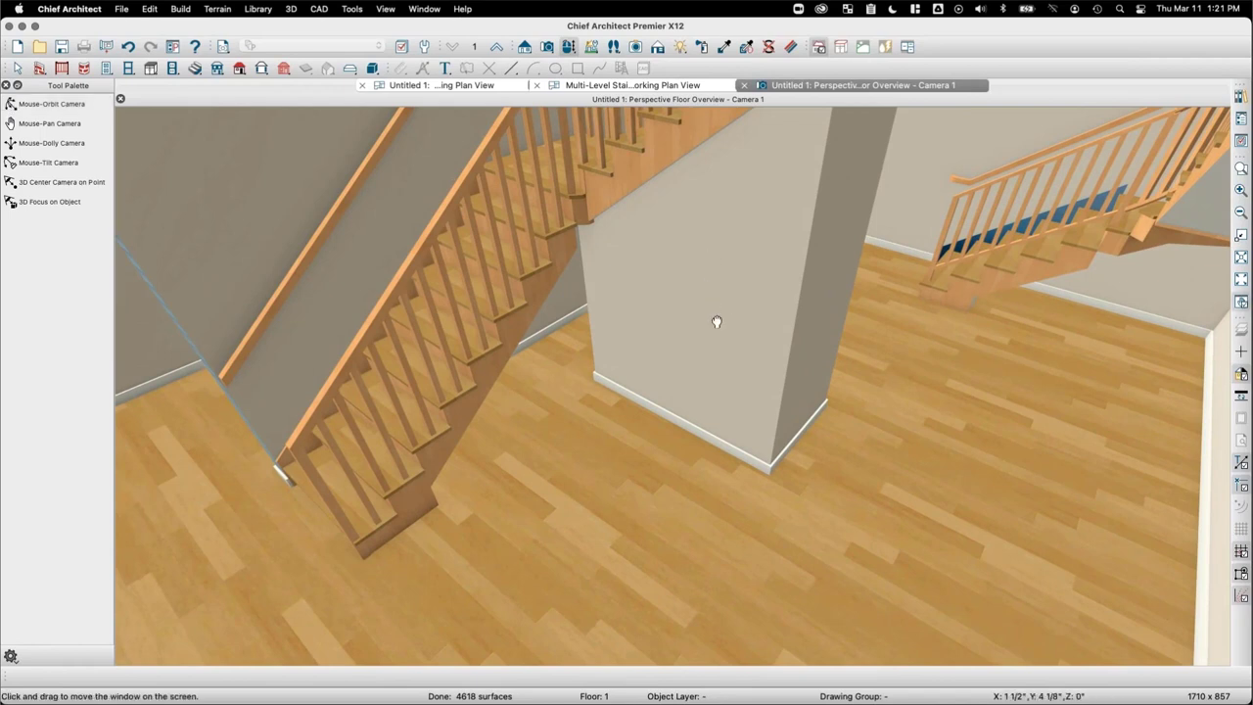
{"action": "left_click_drag", "start_coordinate": [717, 322], "coordinate": [440, 88]}
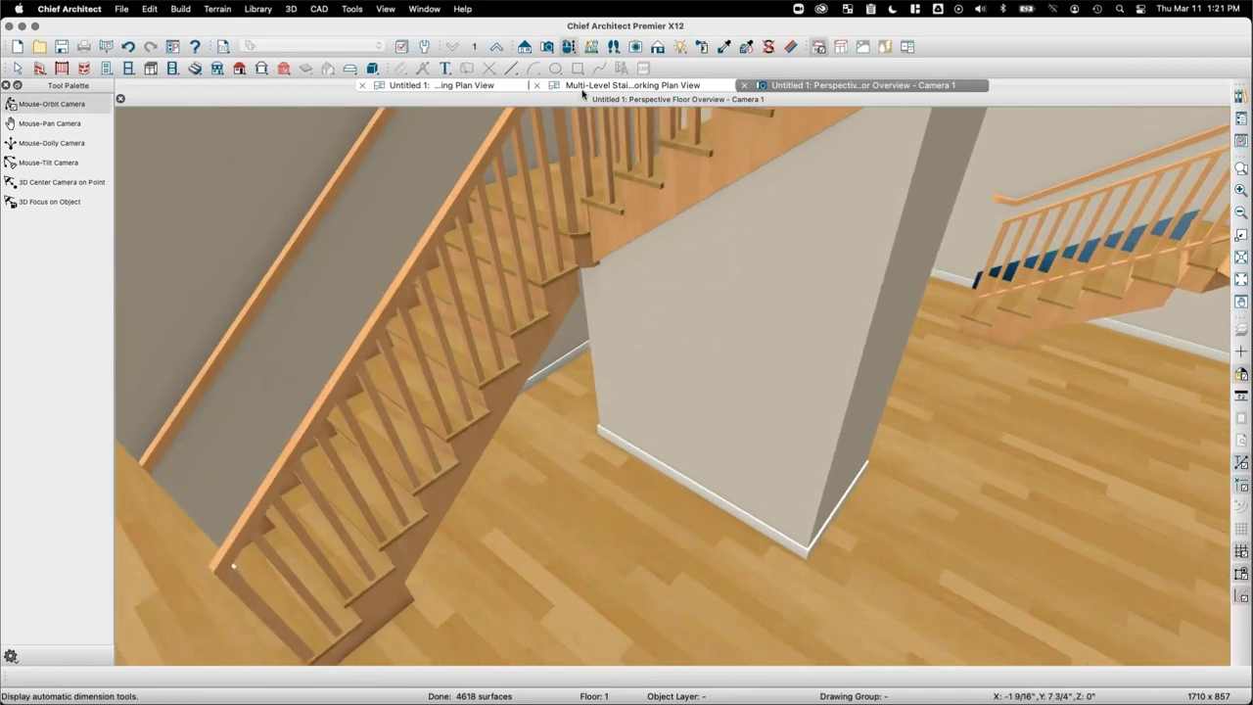
Step: In the plan, move the short wall at the landing's edge further under the upper run, about 4'-11 7/16" from the thick wall beyond the landing
{"action": "key", "text": "ctrl+Tab"}
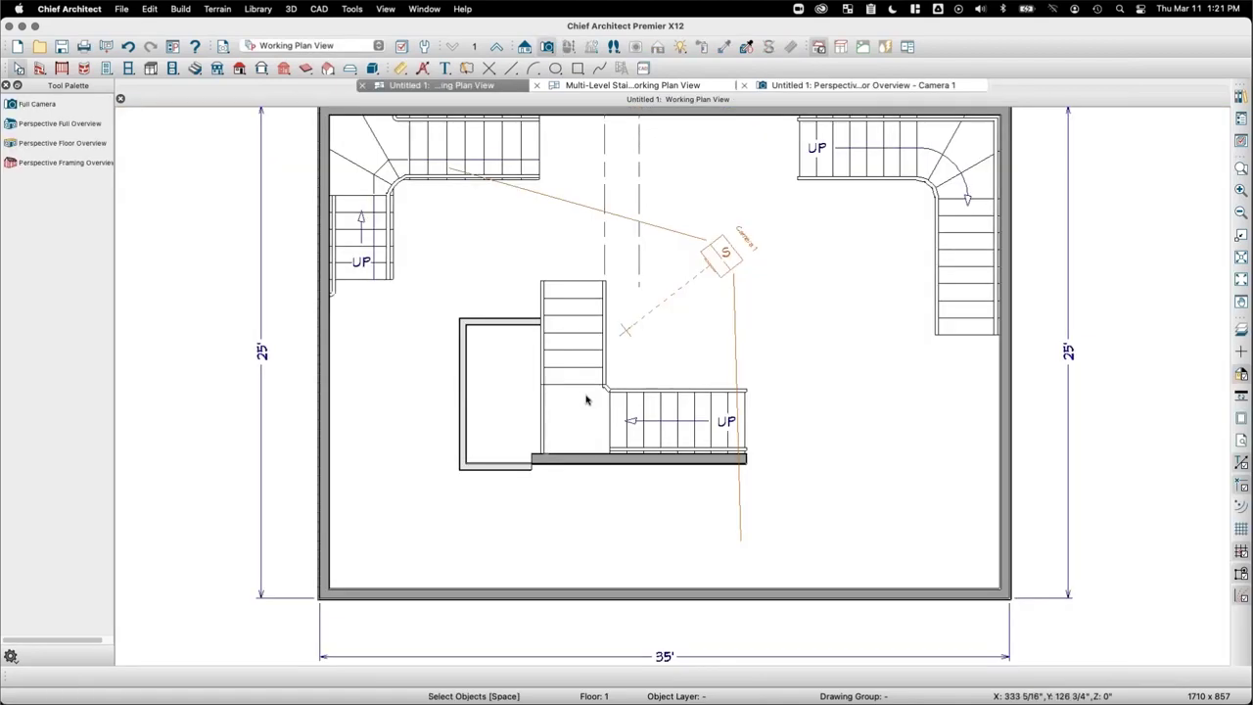
{"action": "left_click", "coordinate": [572, 388]}
{"action": "left_click_drag", "start_coordinate": [572, 388], "coordinate": [568, 360]}
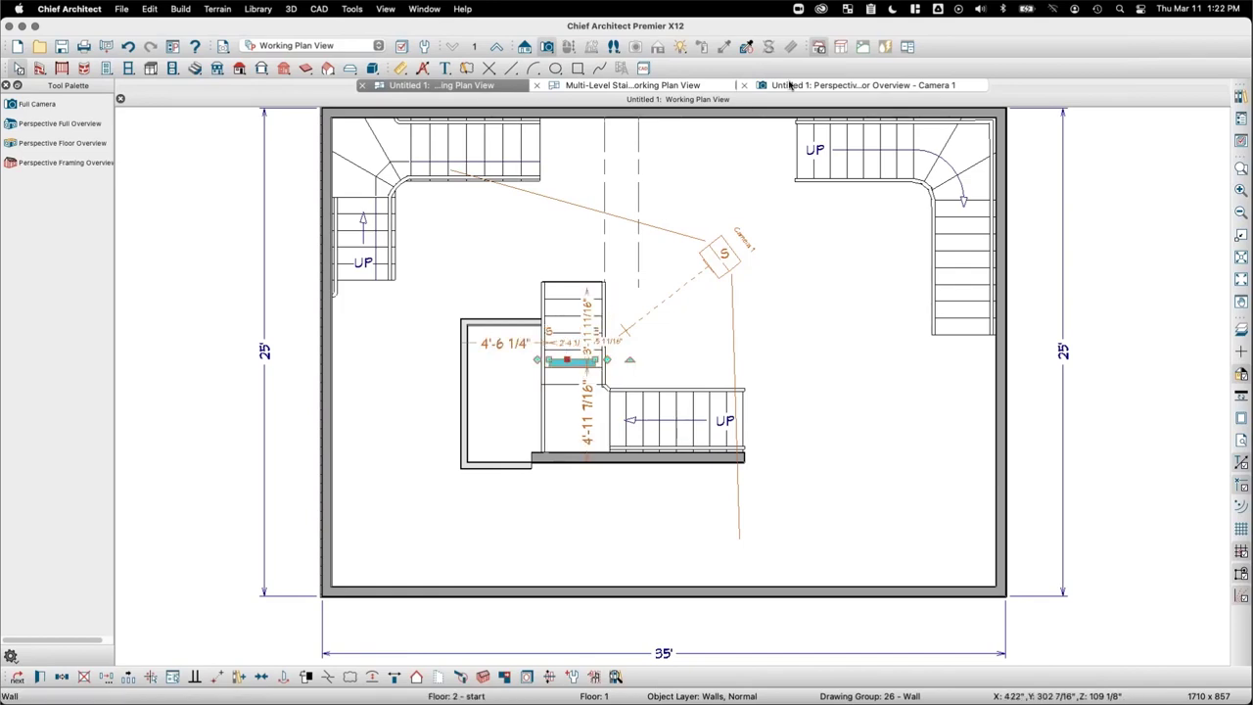
Step: Hide the Stairs & Ramps layer in the Perspective Floor Overview and inspect the sloped tops of the walls beneath the stairs
{"action": "key", "text": "ctrl+Tab"}
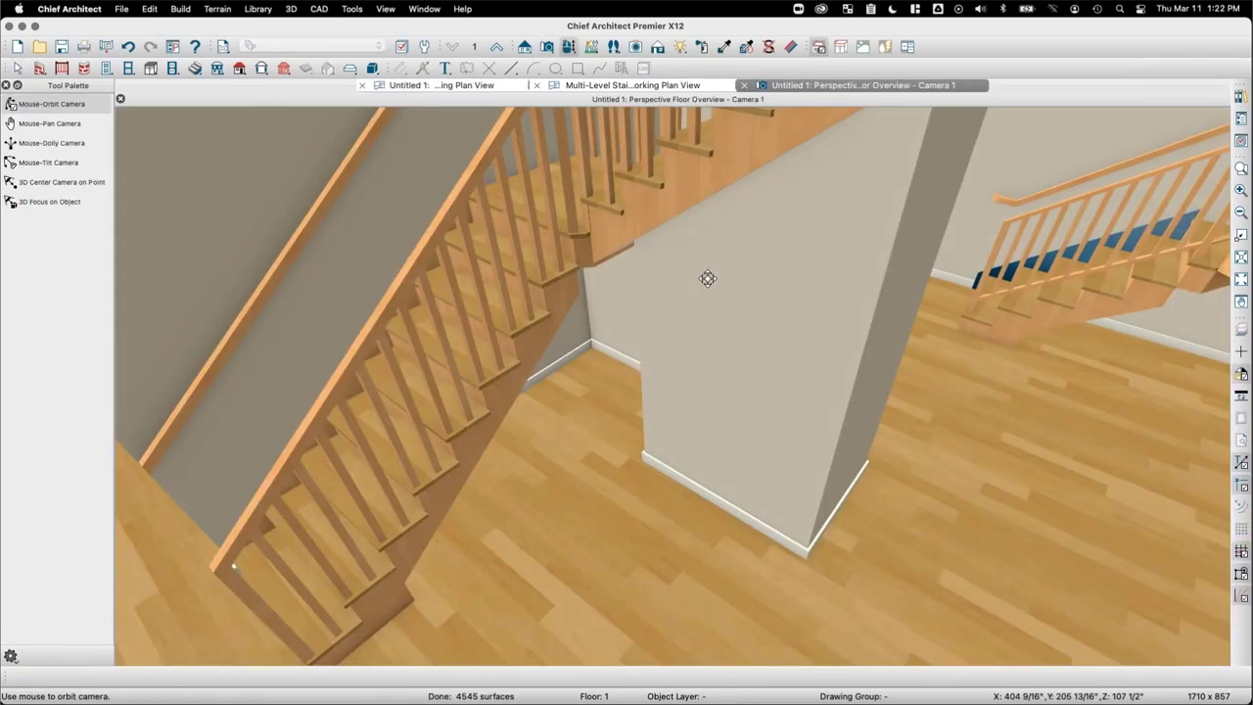
{"action": "left_click_drag", "start_coordinate": [708, 277], "coordinate": [643, 294]}
{"action": "left_click", "coordinate": [687, 200]}
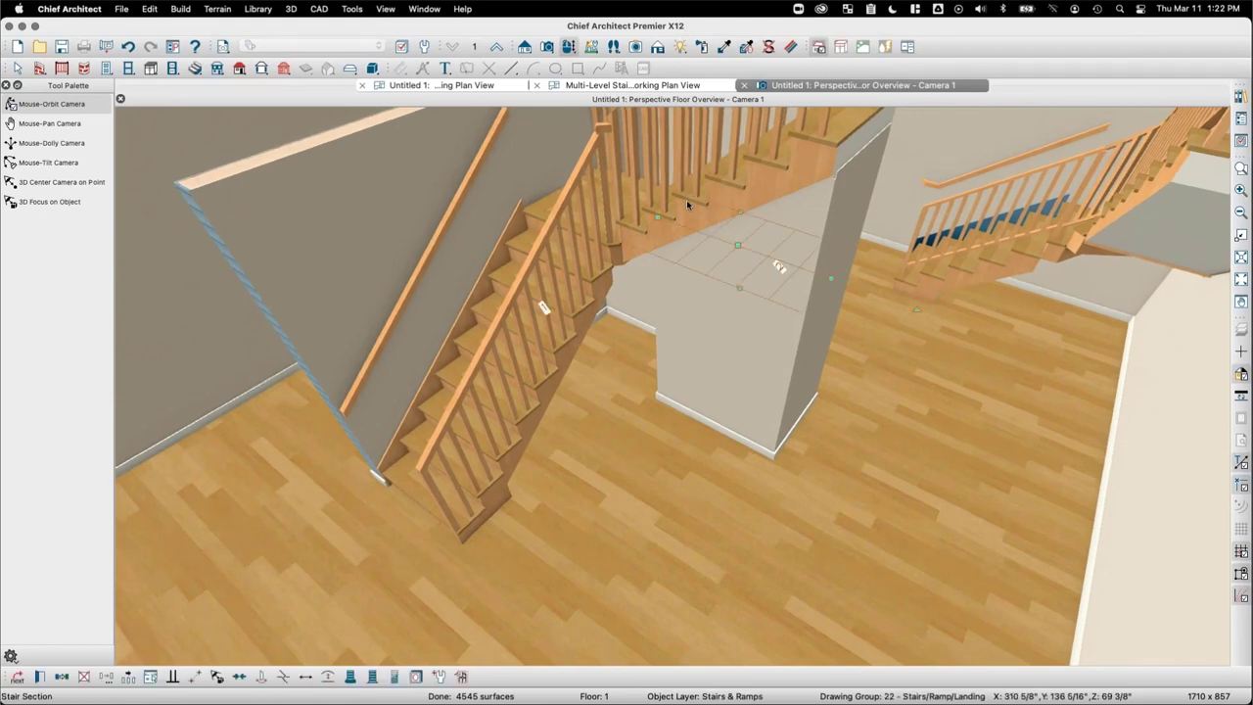
{"action": "left_click", "coordinate": [1241, 142]}
{"action": "left_click", "coordinate": [1098, 224]}
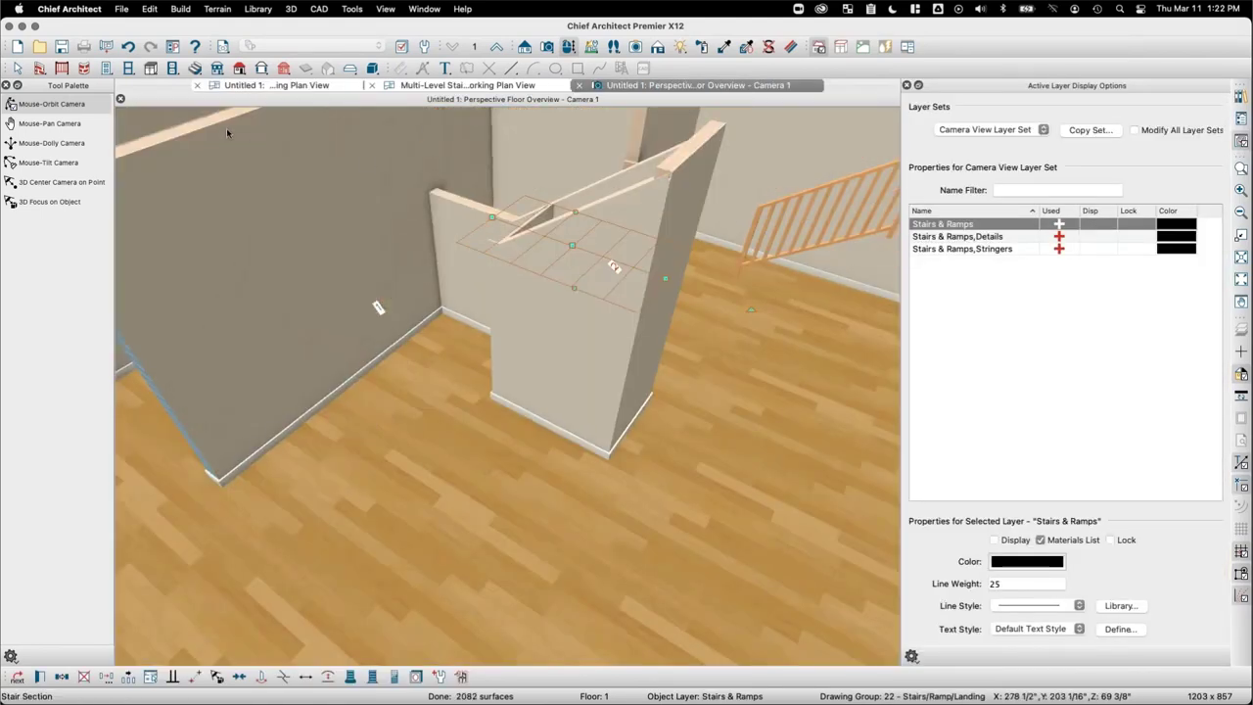
{"action": "left_click", "coordinate": [529, 239]}
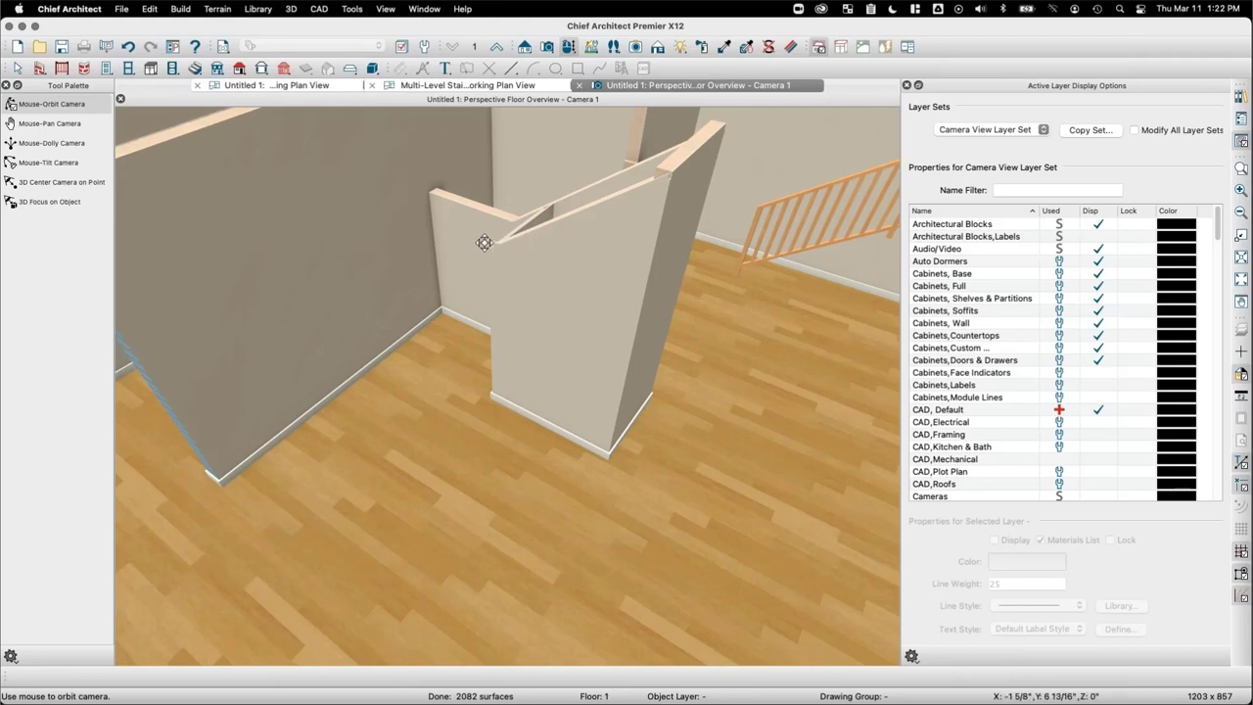
{"action": "left_click_drag", "start_coordinate": [484, 238], "coordinate": [507, 288]}
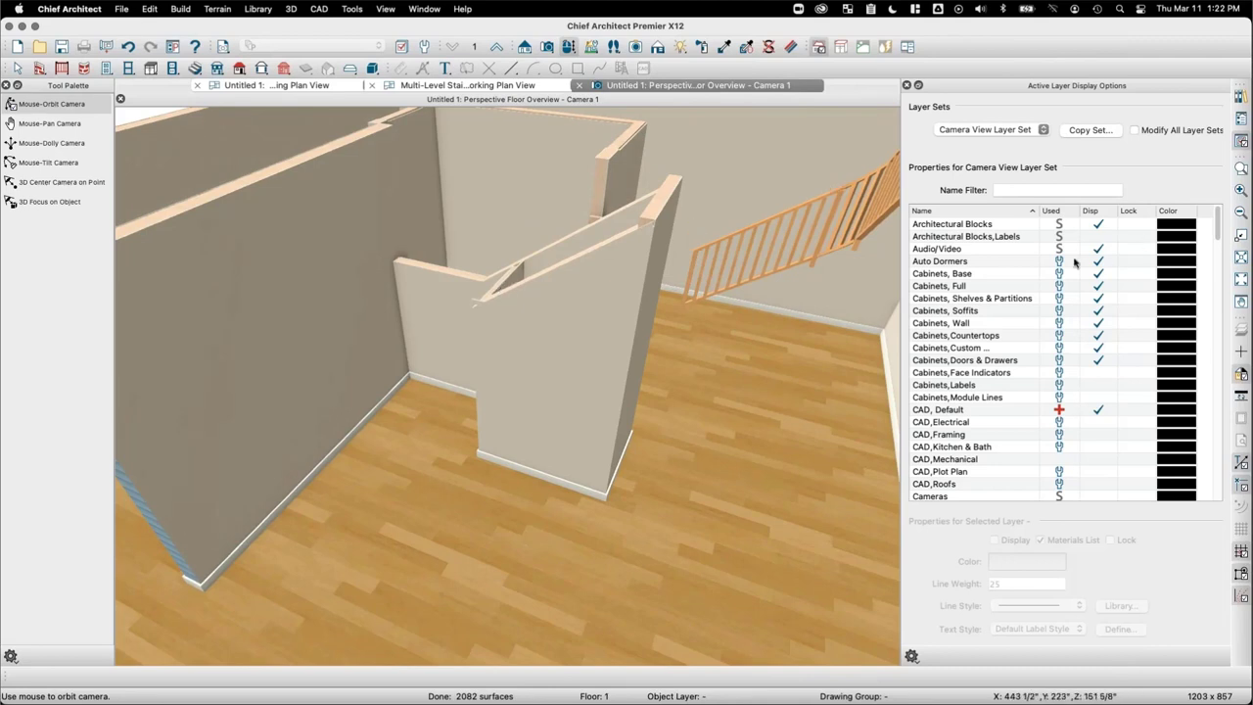
Step: Filter the Camera View Layer Set by "stairs" and turn the Stairs & Ramps layer's display back on
{"action": "left_click", "coordinate": [1005, 189]}
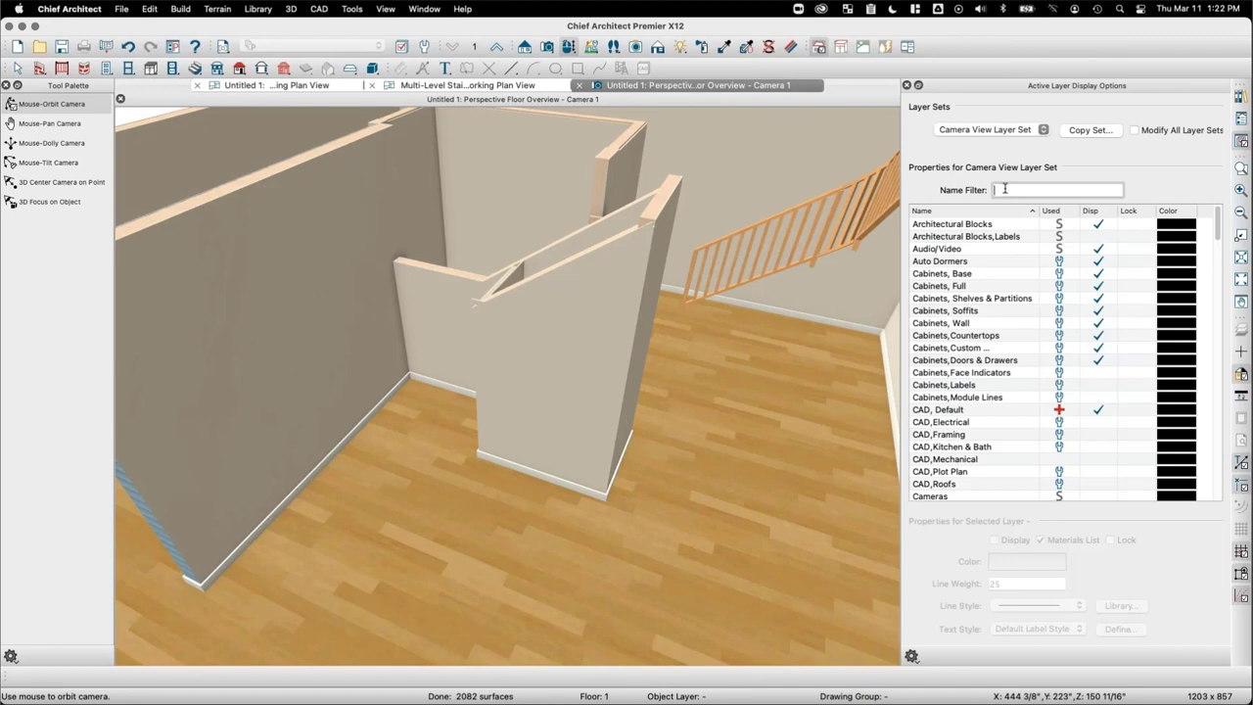
{"action": "type", "text": "stairs"}
{"action": "left_click", "coordinate": [1097, 226]}
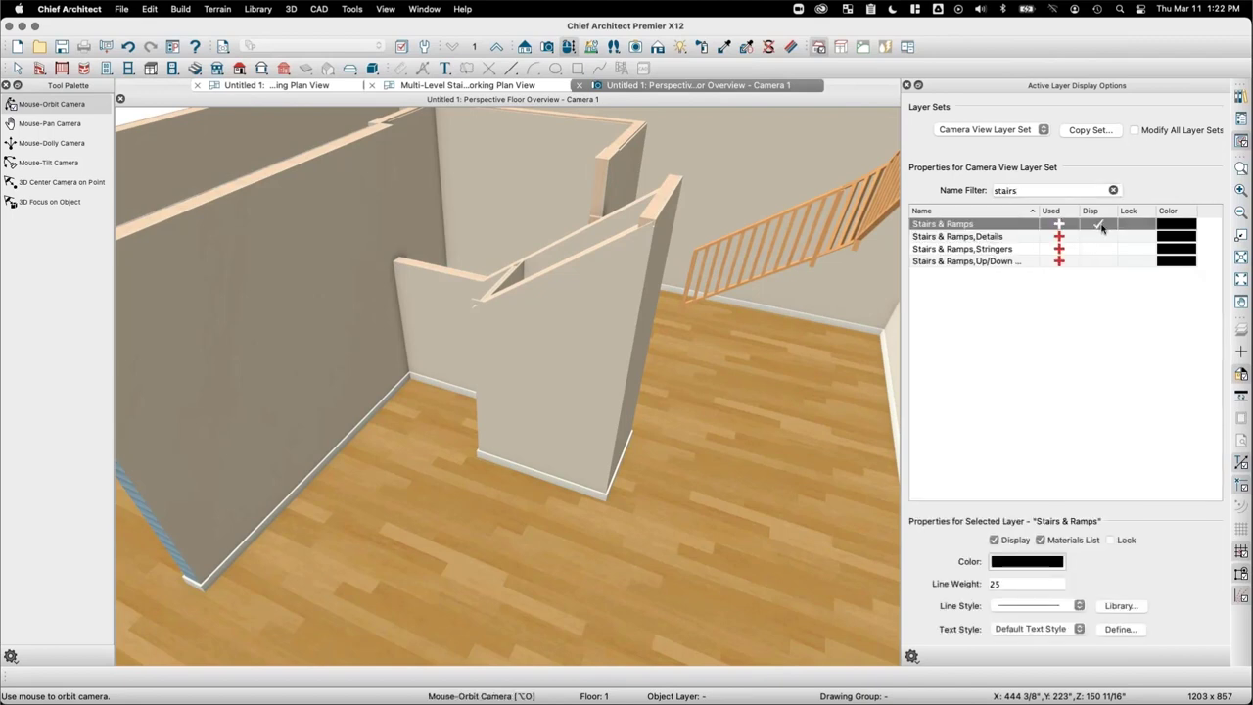
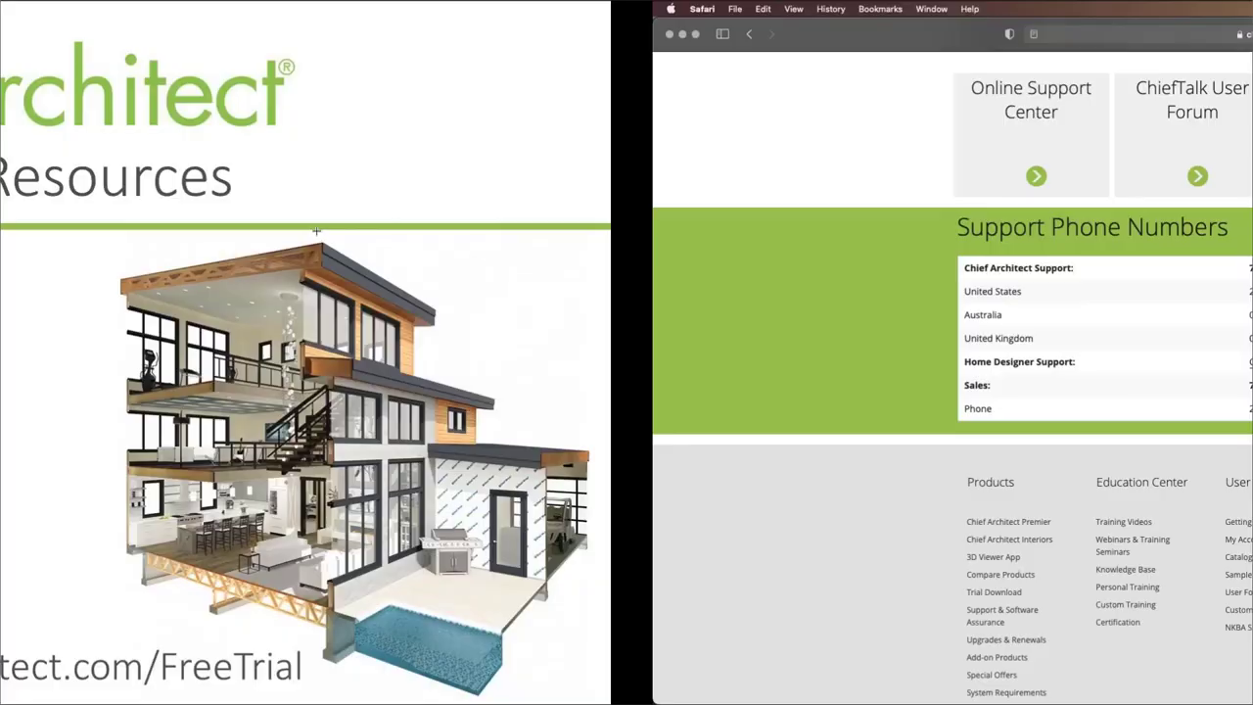
Step: In Safari, open the Chief Architect site's Events, Tradeshows & Training page and review the Stairs & Ramps for Exteriors & Decks webinar
{"action": "scroll", "coordinate": [511, 226], "scroll_direction": "up", "scroll_amount": 10}
{"action": "scroll", "coordinate": [511, 226], "scroll_direction": "up", "scroll_amount": 10}
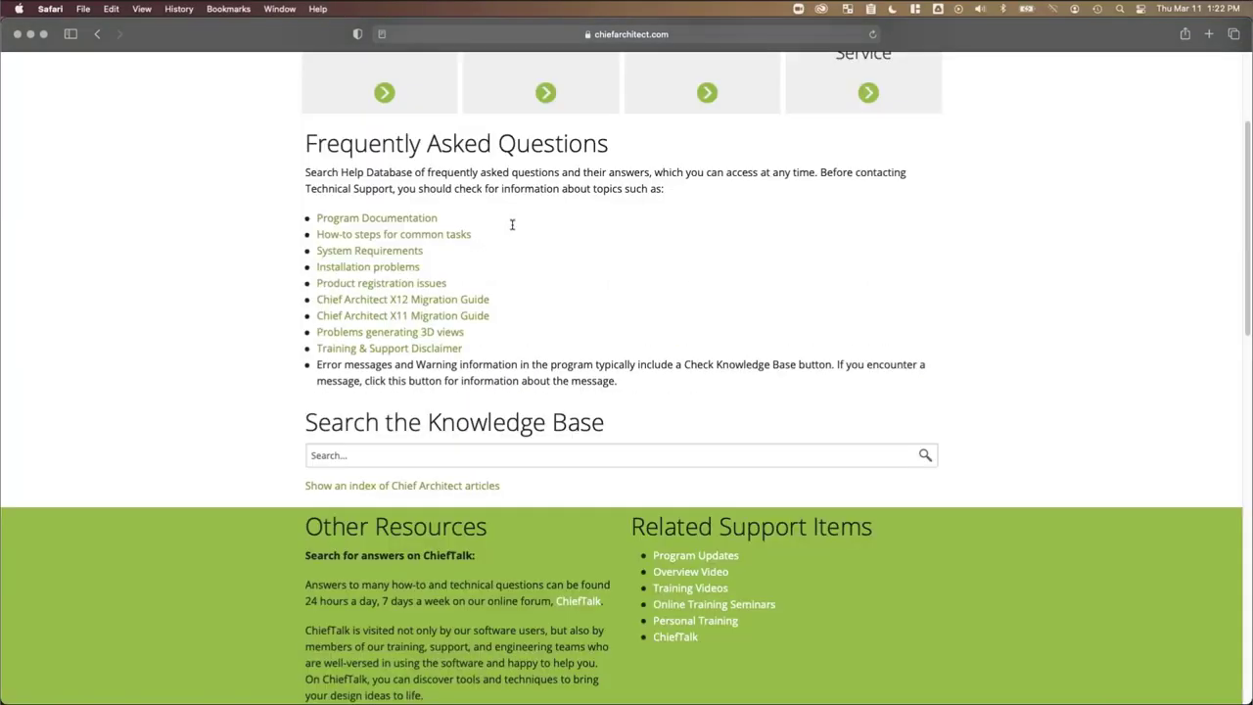
{"action": "mouse_move", "coordinate": [497, 135]}
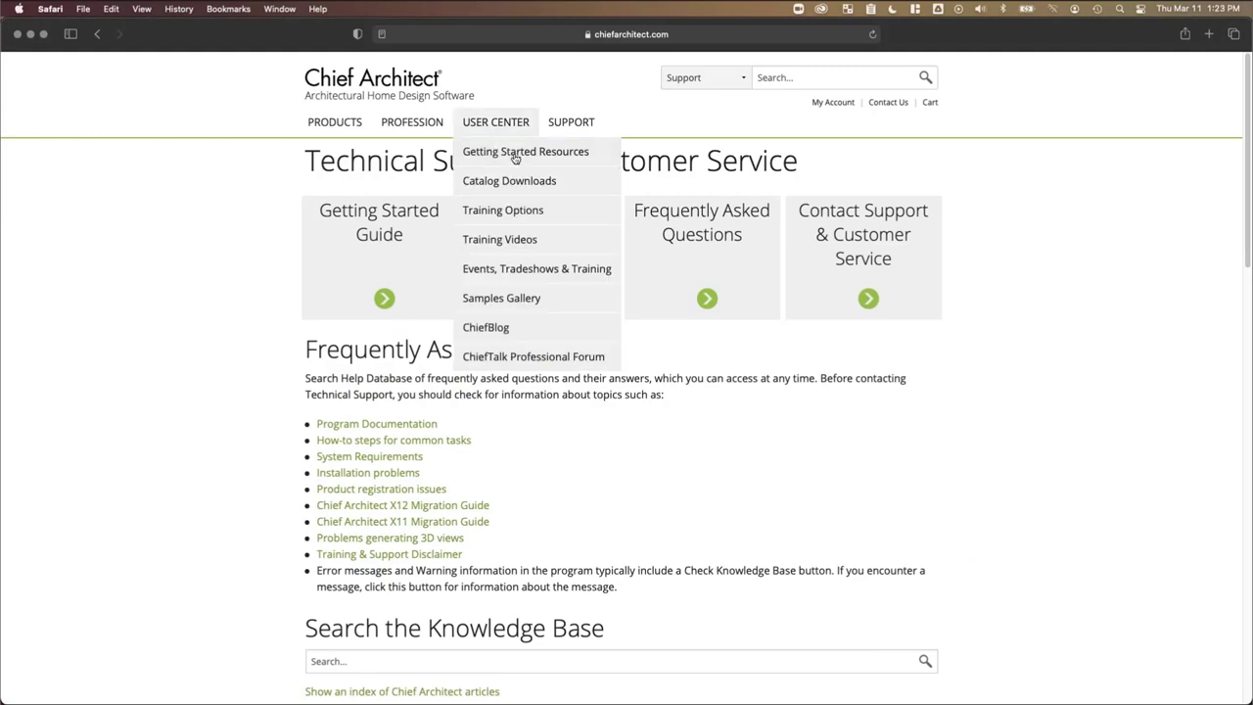
{"action": "left_click", "coordinate": [580, 272]}
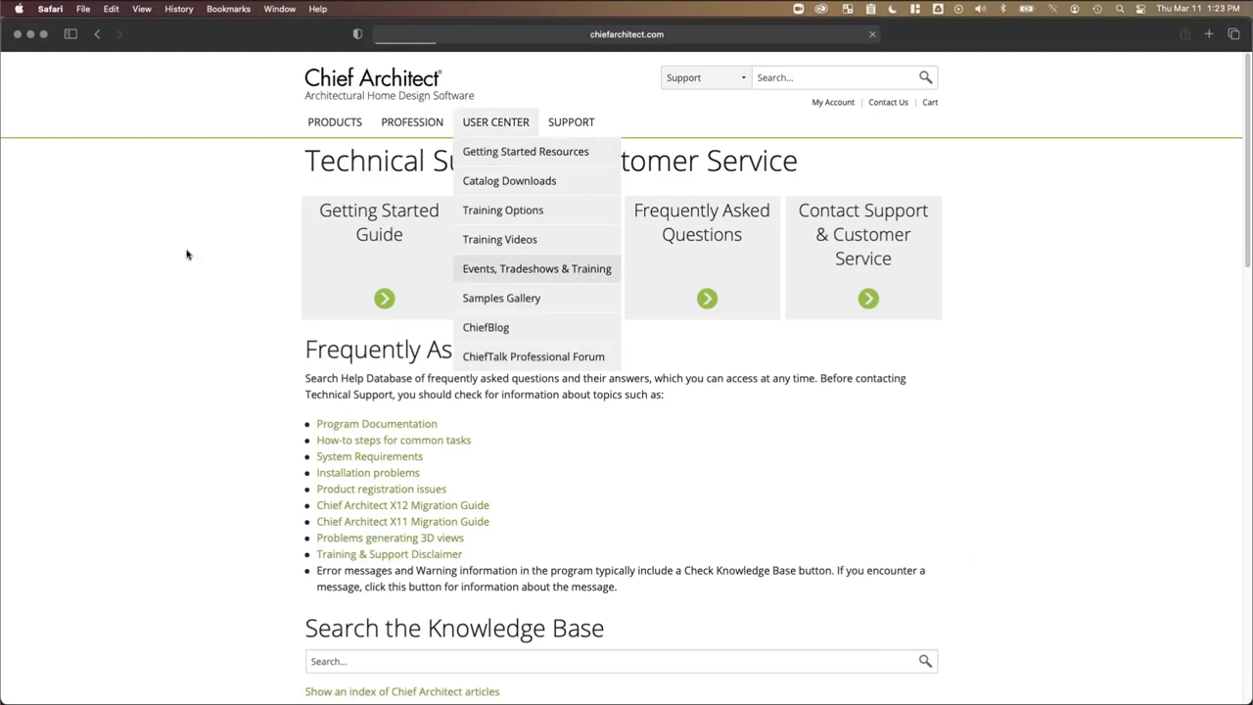
{"action": "scroll", "coordinate": [245, 267], "scroll_direction": "down", "scroll_amount": 1}
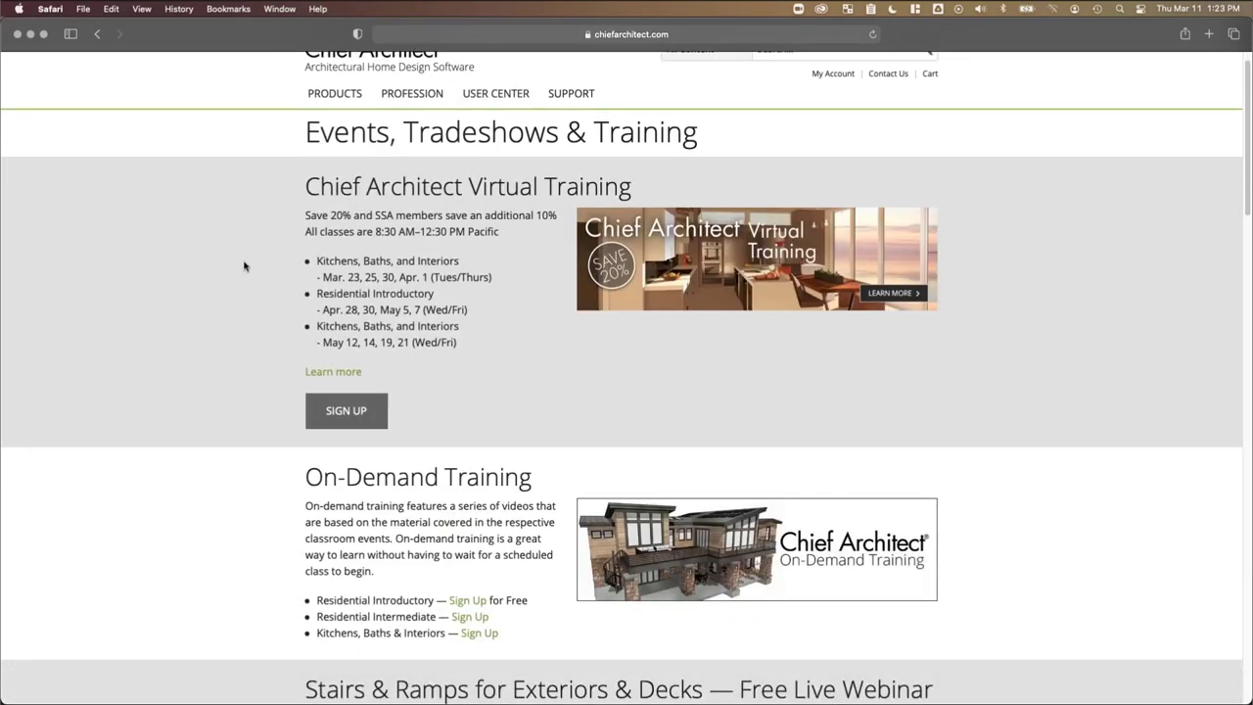
{"action": "scroll", "coordinate": [245, 266], "scroll_direction": "down", "scroll_amount": 5}
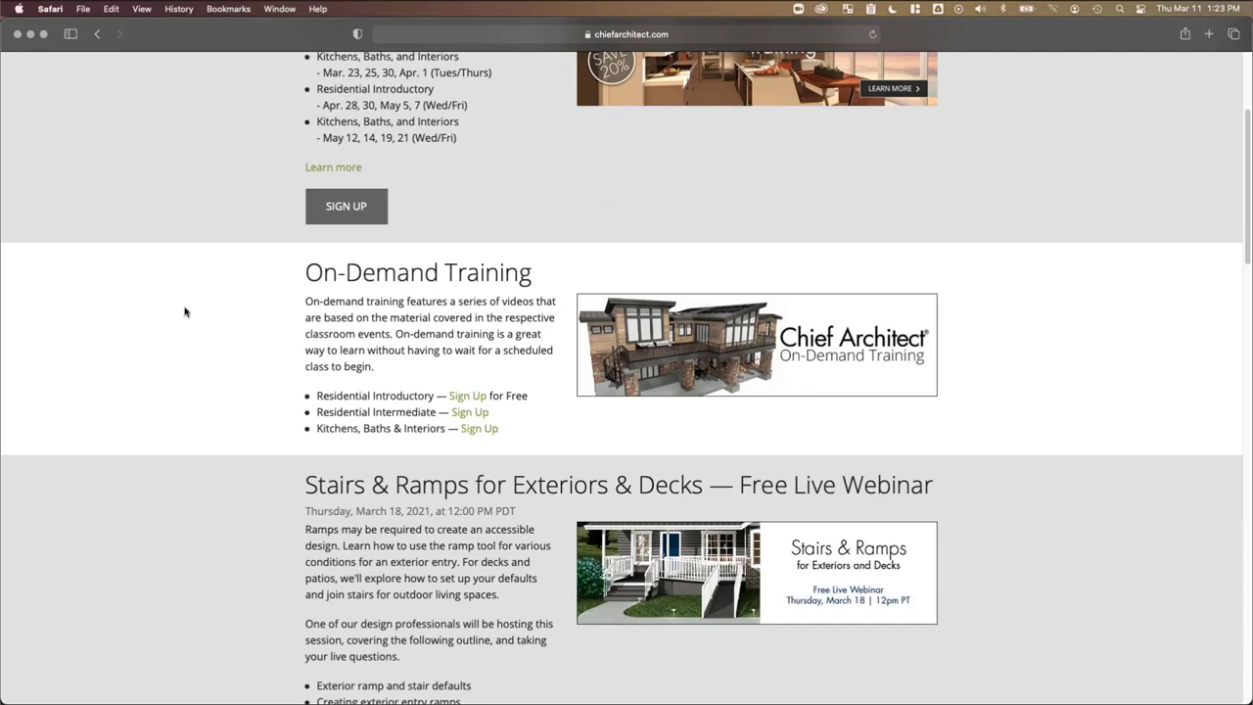
{"action": "scroll", "coordinate": [185, 312], "scroll_direction": "down", "scroll_amount": 8}
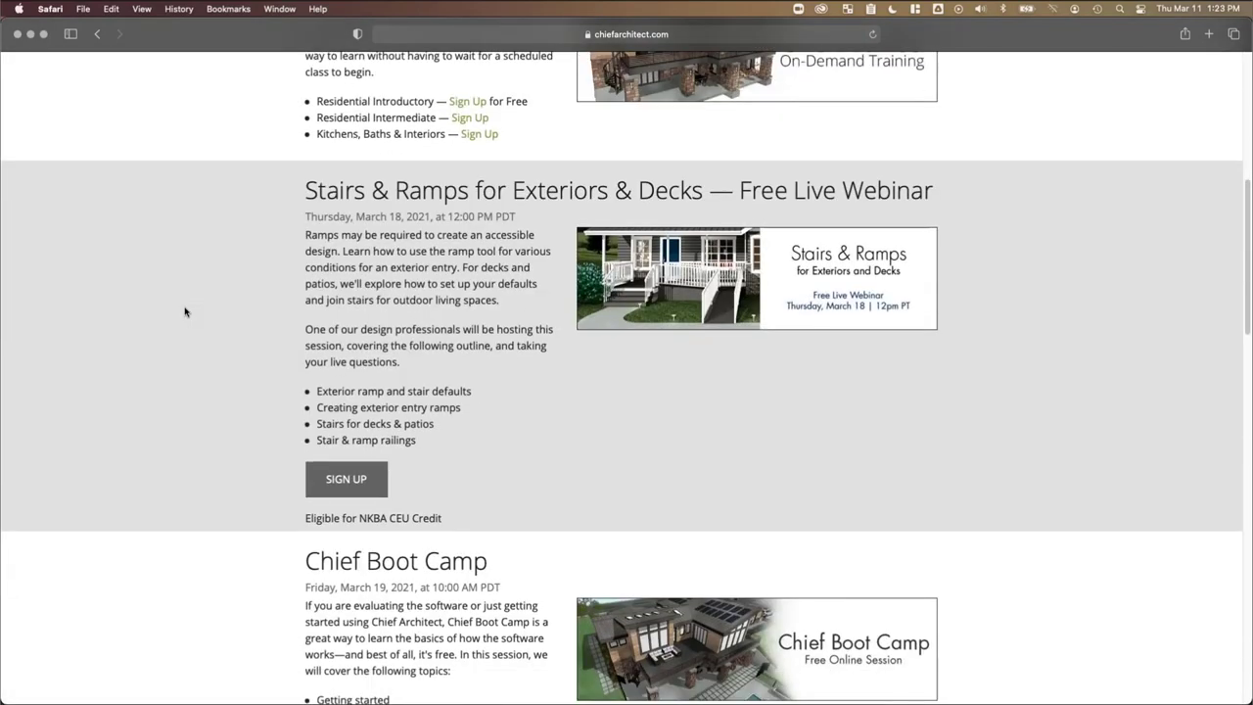
{"action": "scroll", "coordinate": [185, 312], "scroll_direction": "down", "scroll_amount": 2}
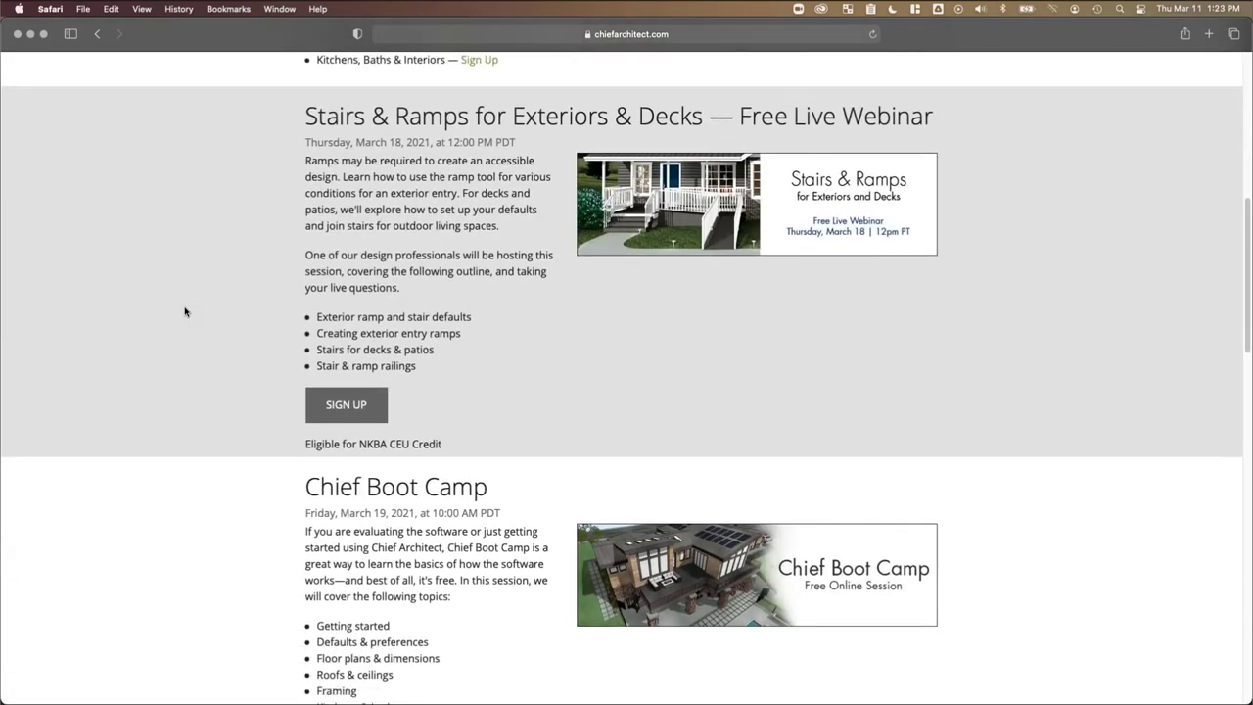
{"action": "scroll", "coordinate": [185, 311], "scroll_direction": "up", "scroll_amount": 2}
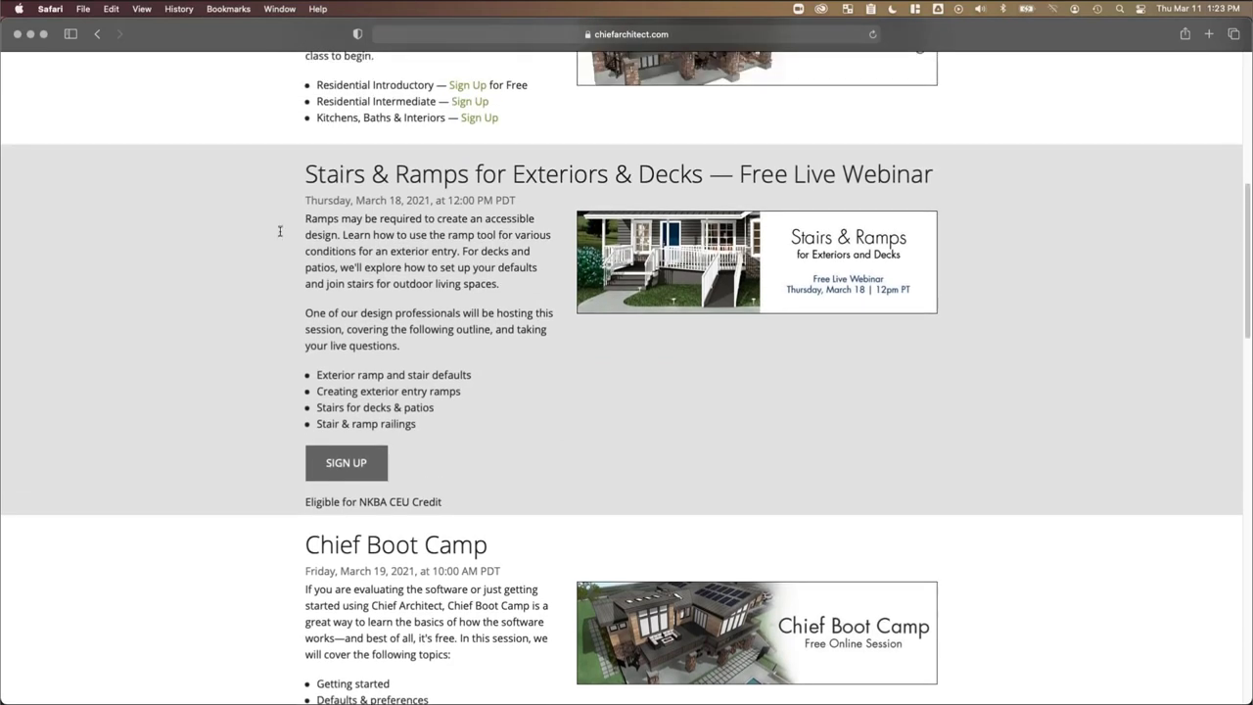